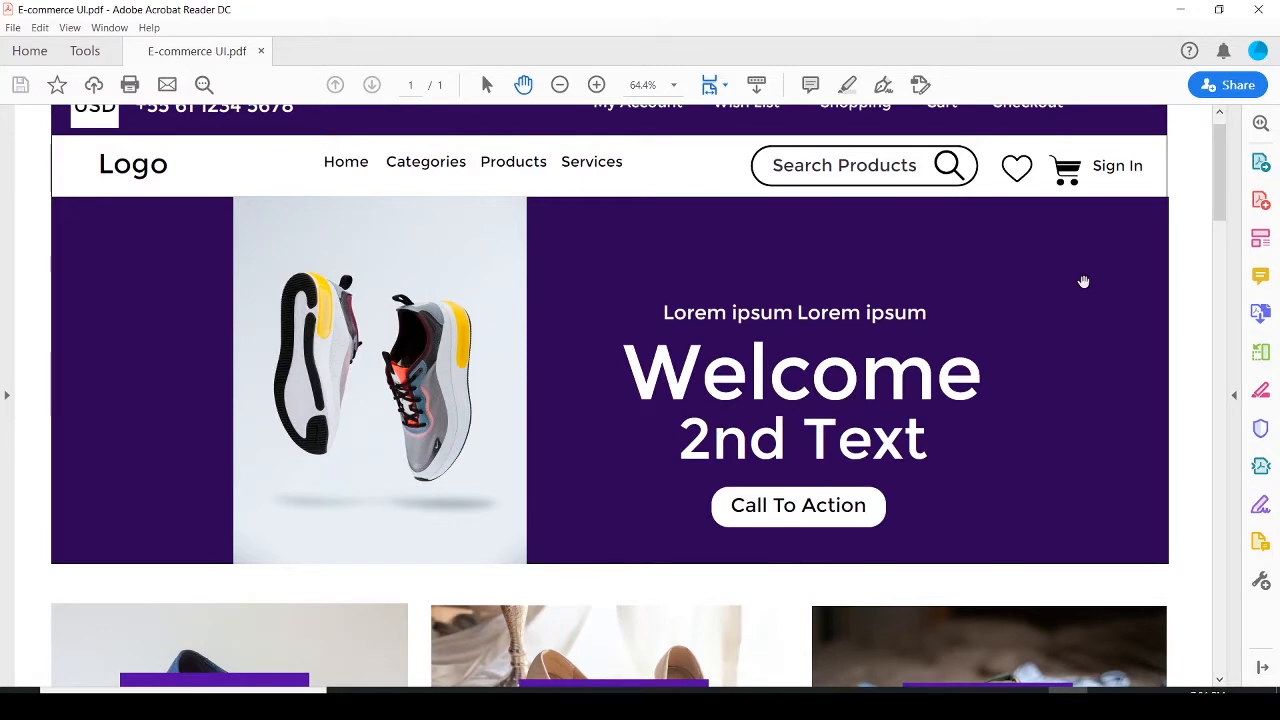
Scroll through the E-commerce UI.pdf mockup to review its header, categories, products, feature band, content blocks and footer
scroll(1083, 281, up, 1)
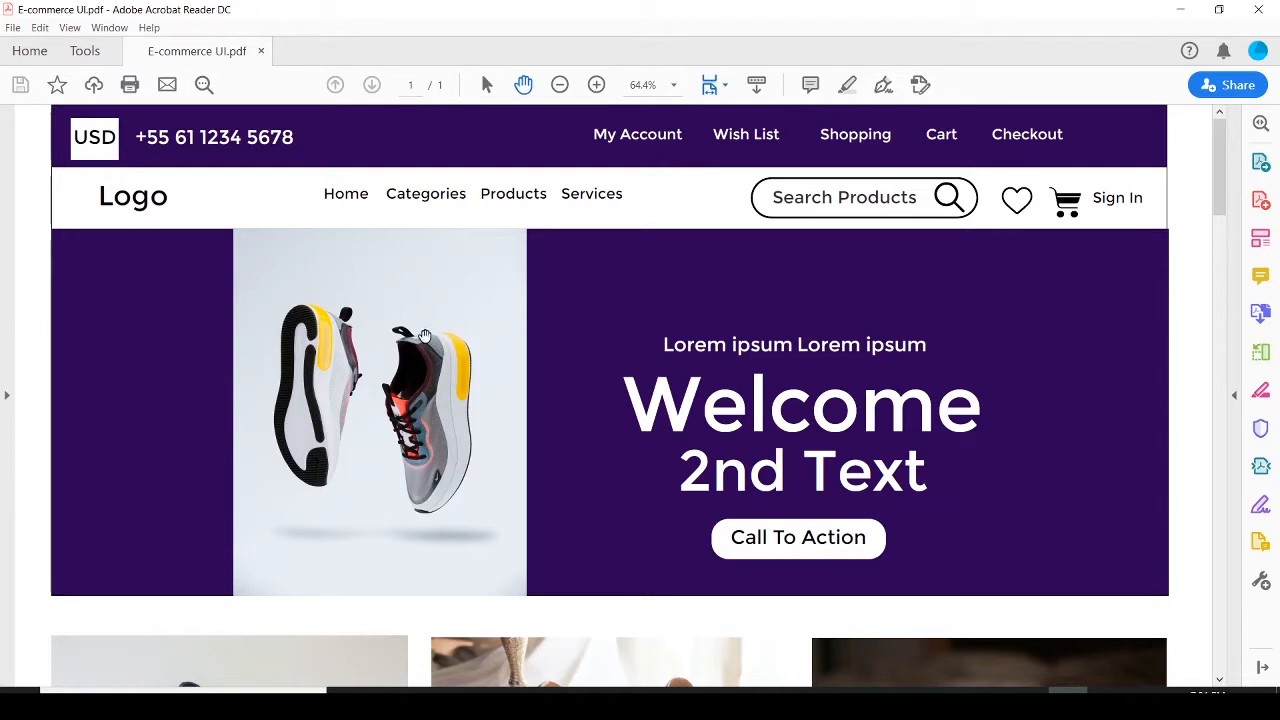
scroll(870, 432, down, 3)
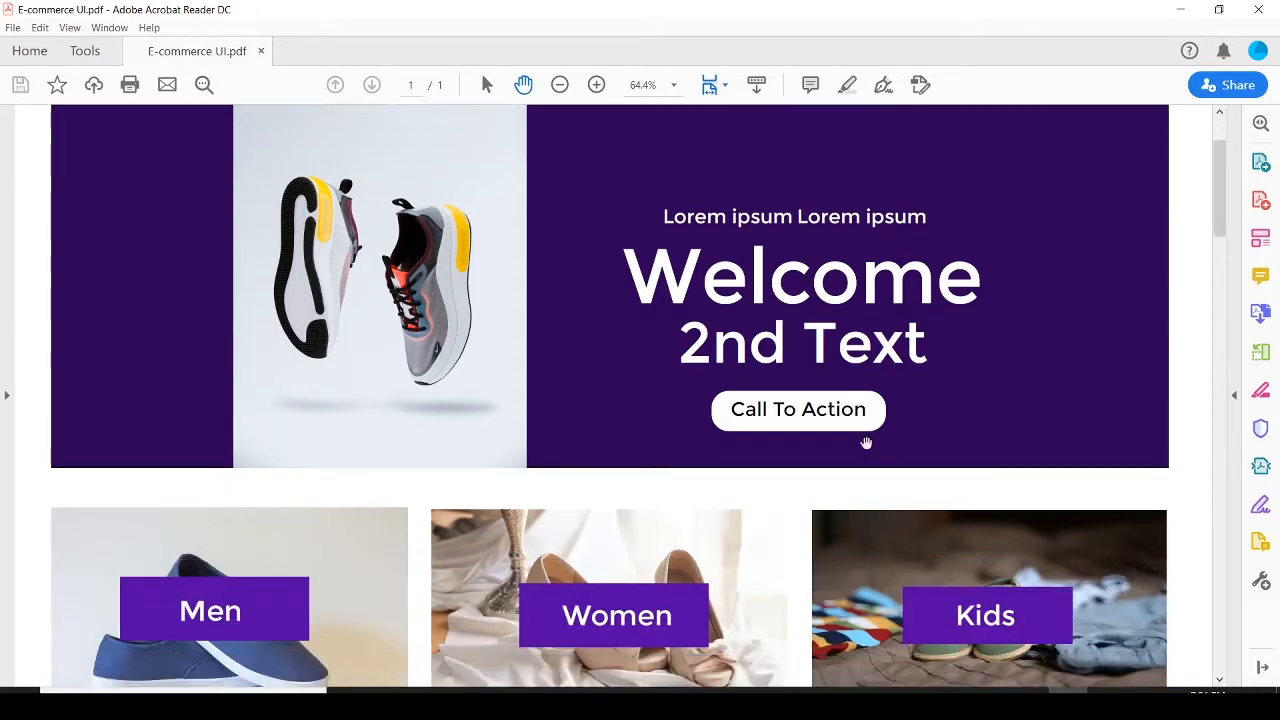
scroll(858, 434, down, 1)
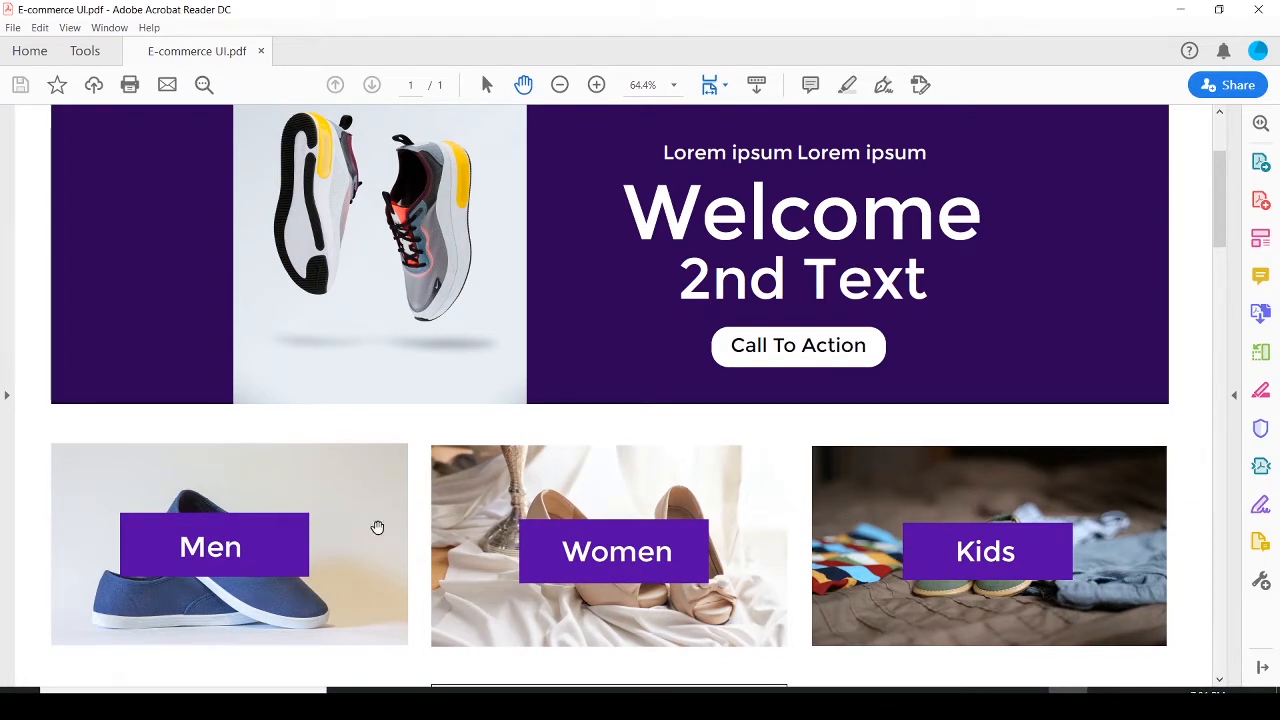
scroll(700, 505, down, 3)
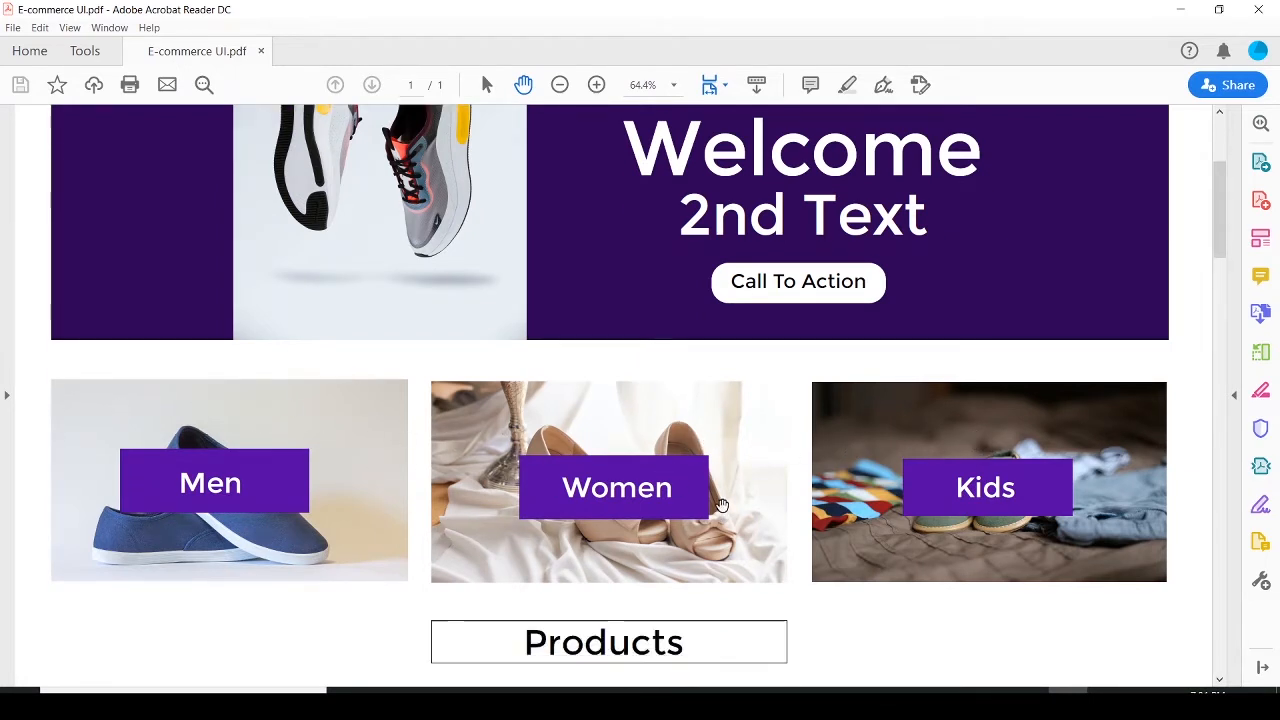
scroll(722, 508, down, 3)
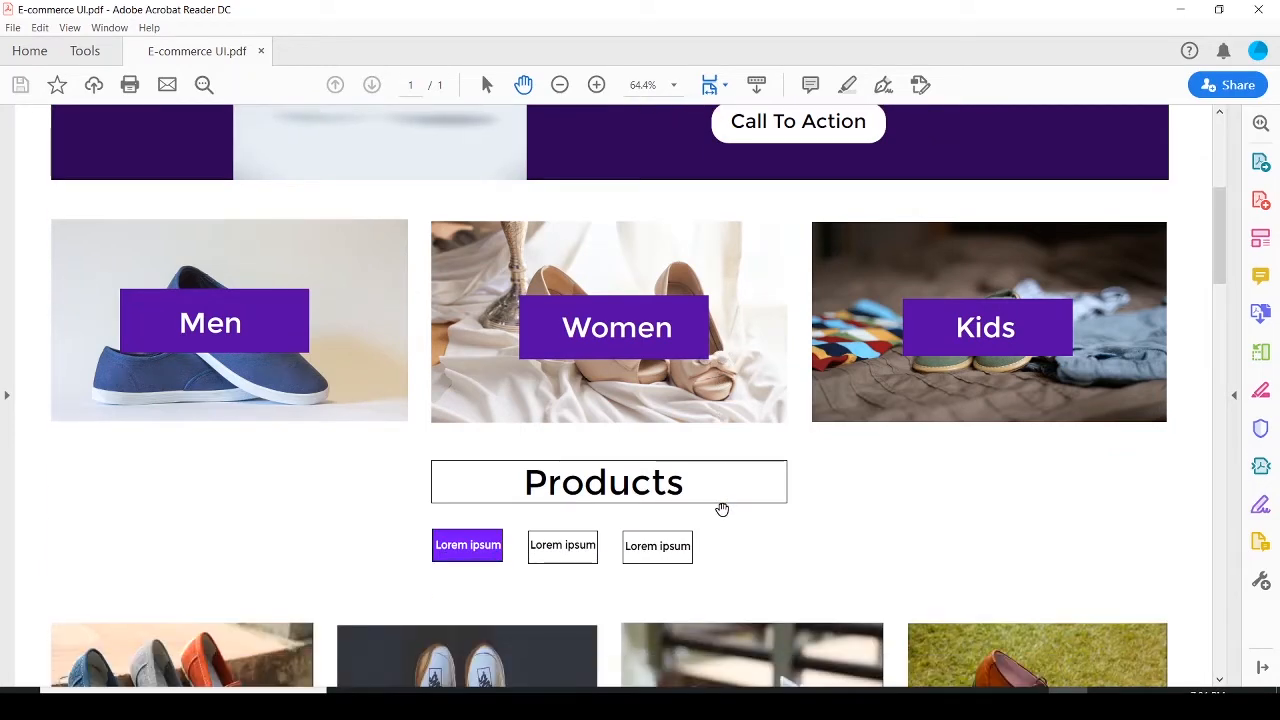
scroll(722, 512, down, 4)
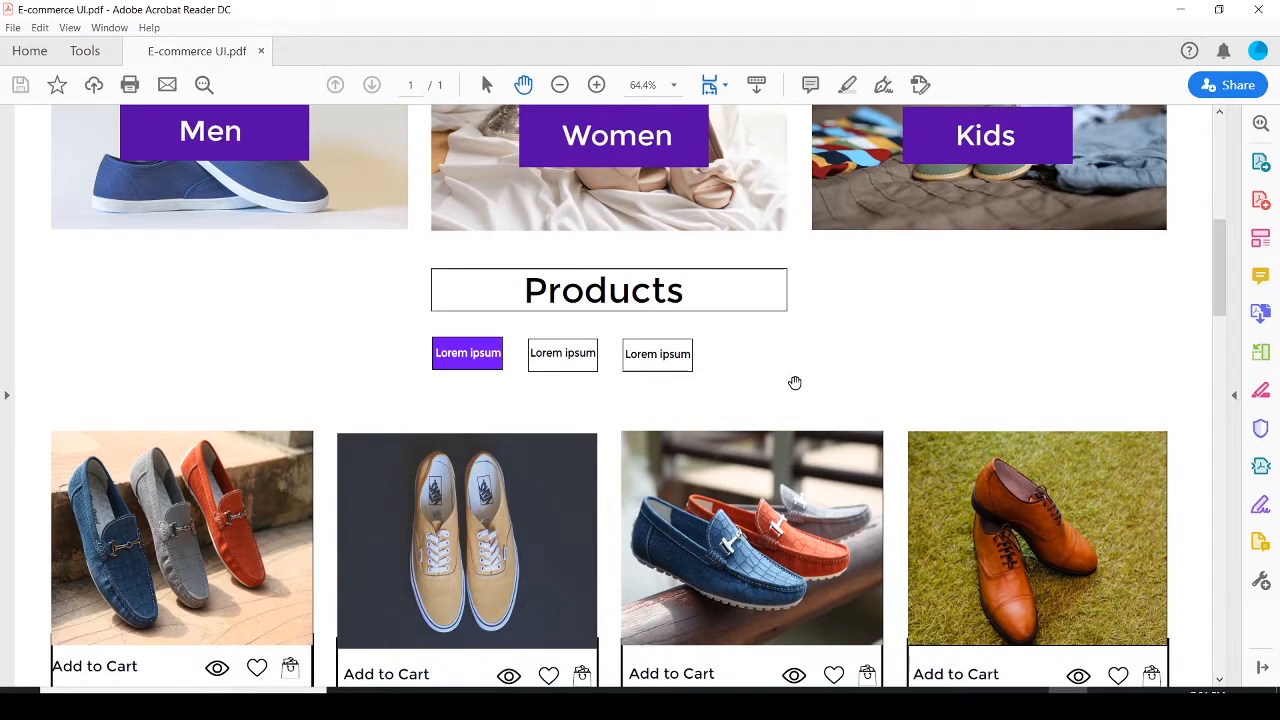
scroll(790, 385, down, 2)
scroll(820, 496, down, 2)
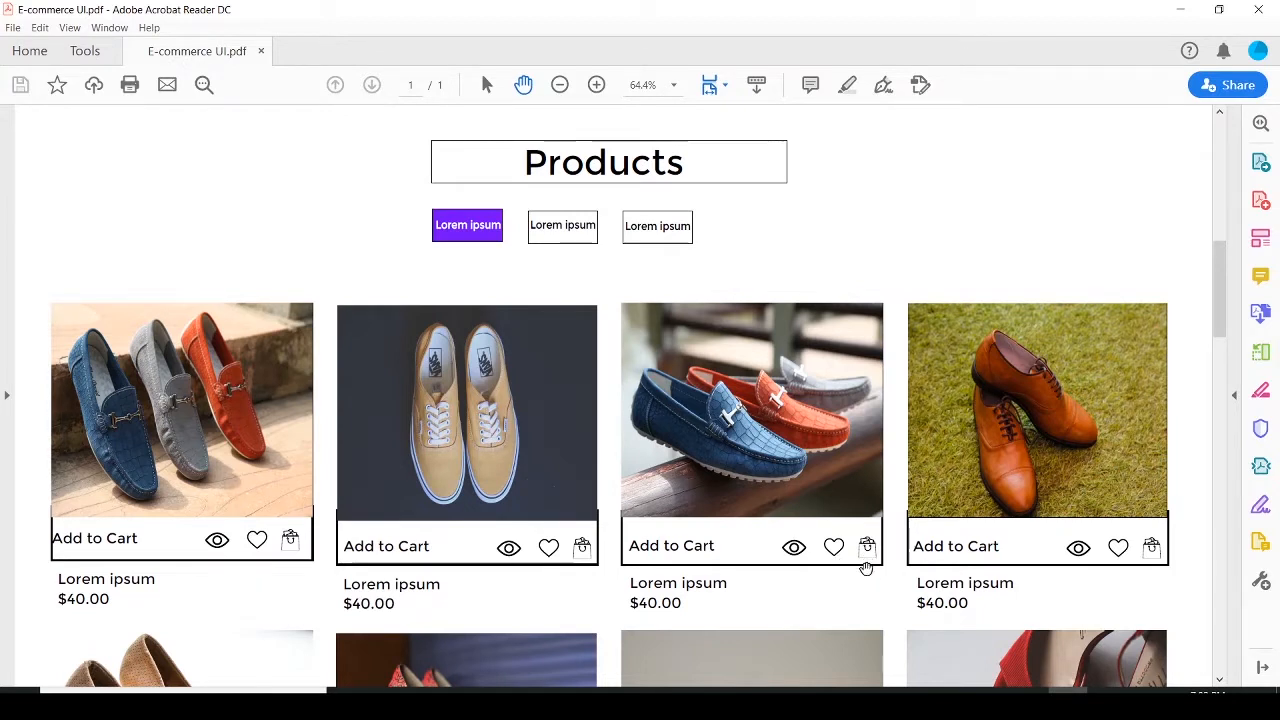
scroll(864, 572, down, 3)
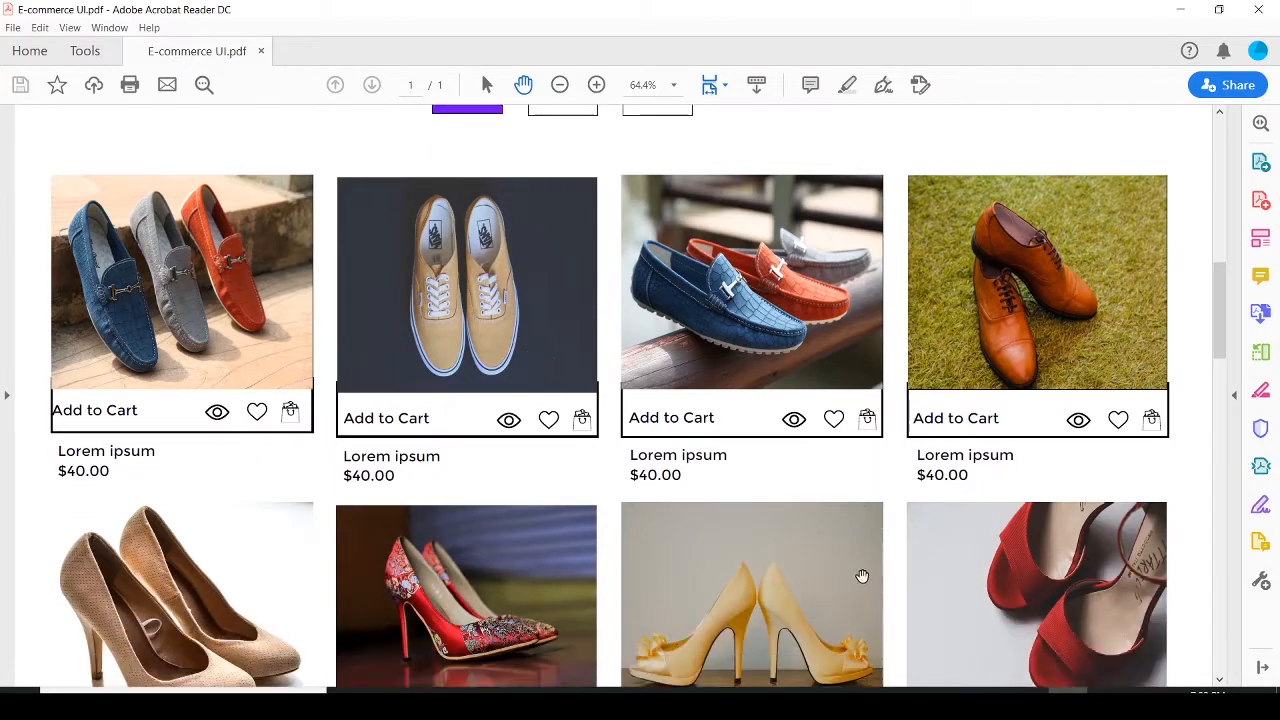
scroll(862, 576, down, 6)
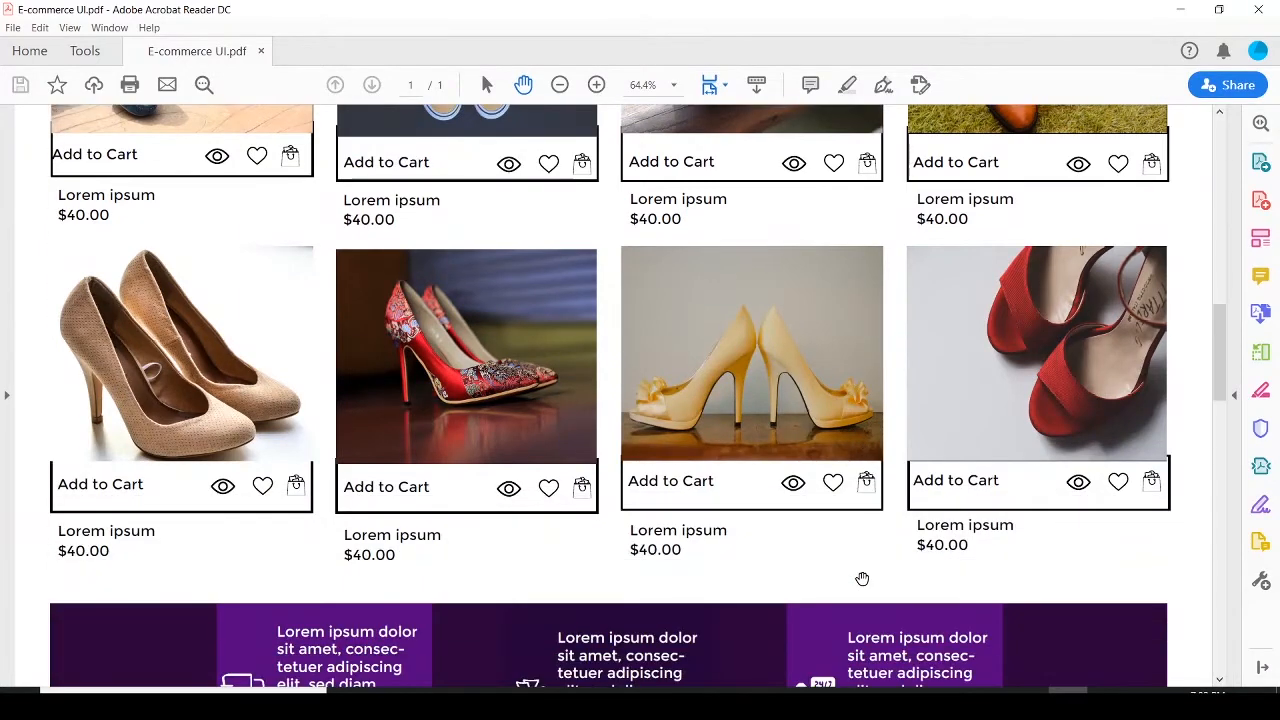
scroll(862, 579, down, 6)
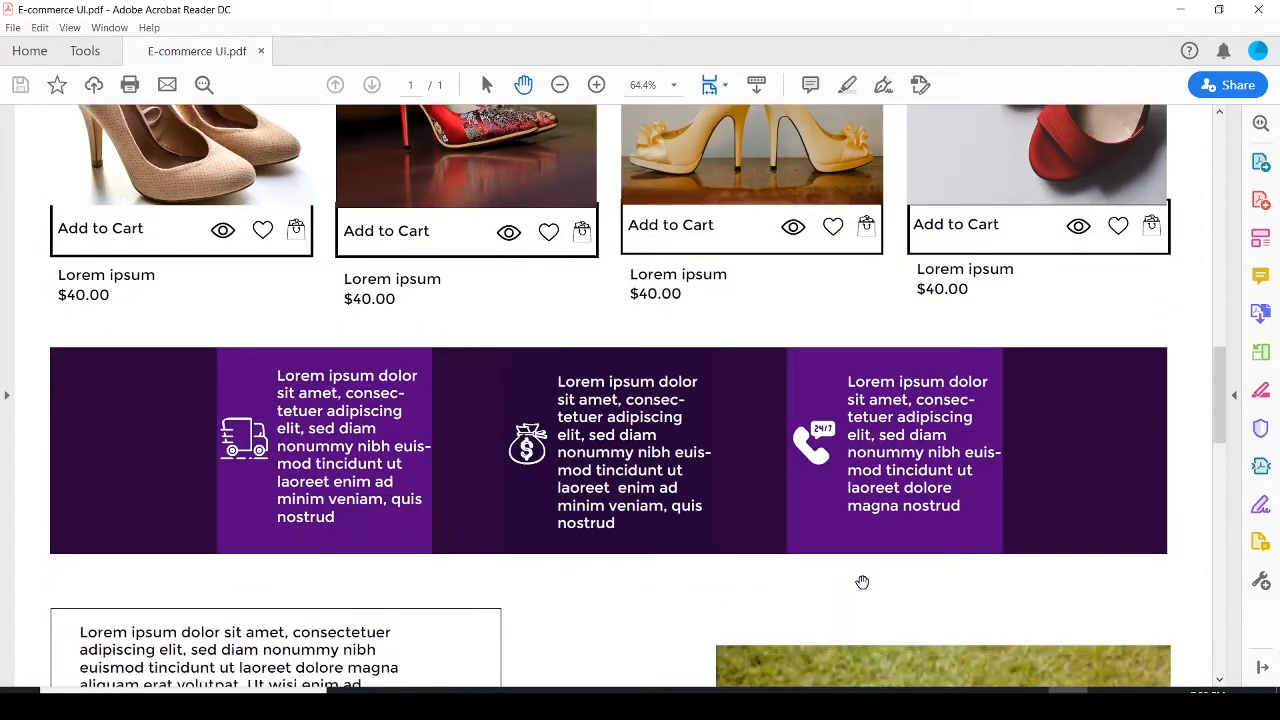
scroll(862, 581, down, 7)
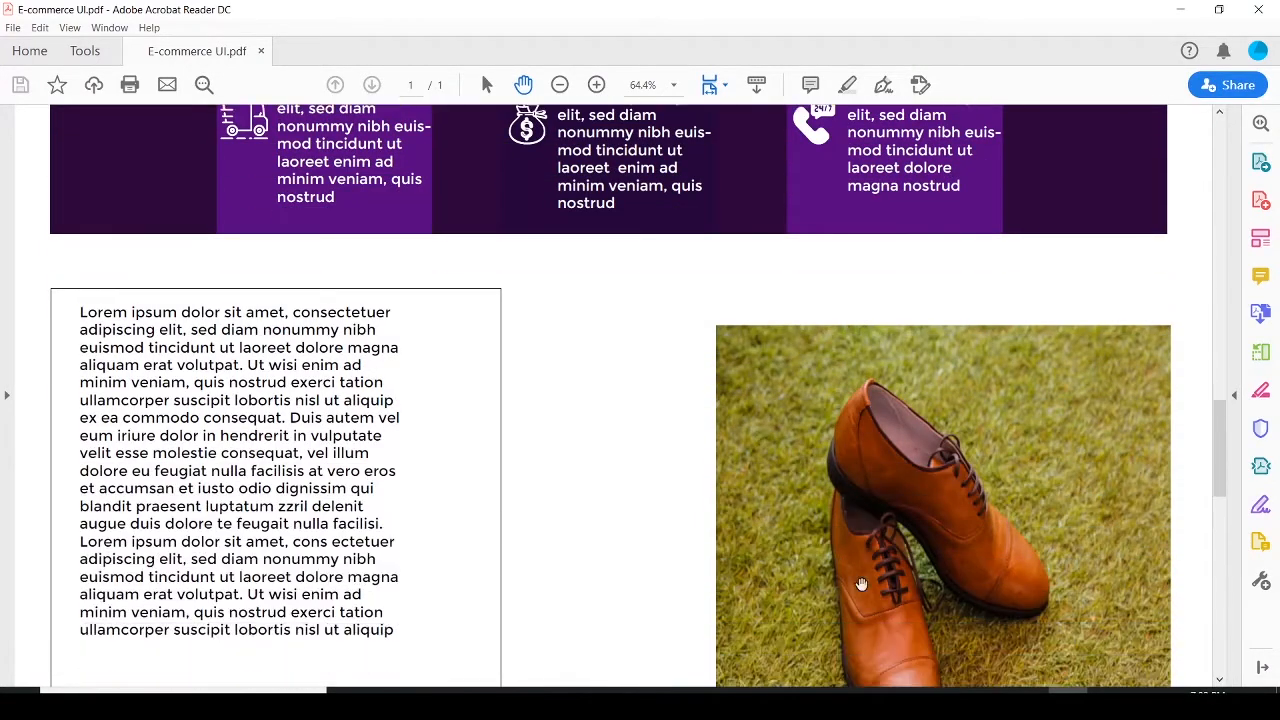
scroll(861, 584, down, 1)
scroll(864, 576, down, 6)
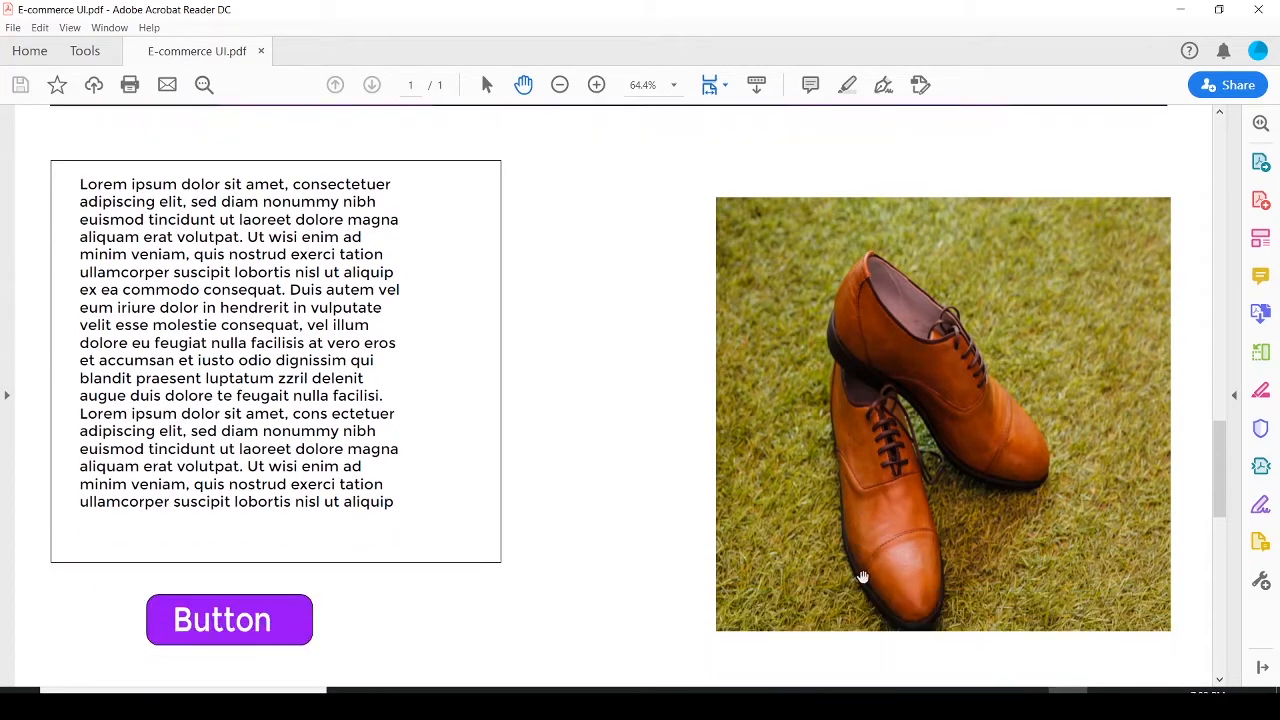
scroll(861, 576, down, 10)
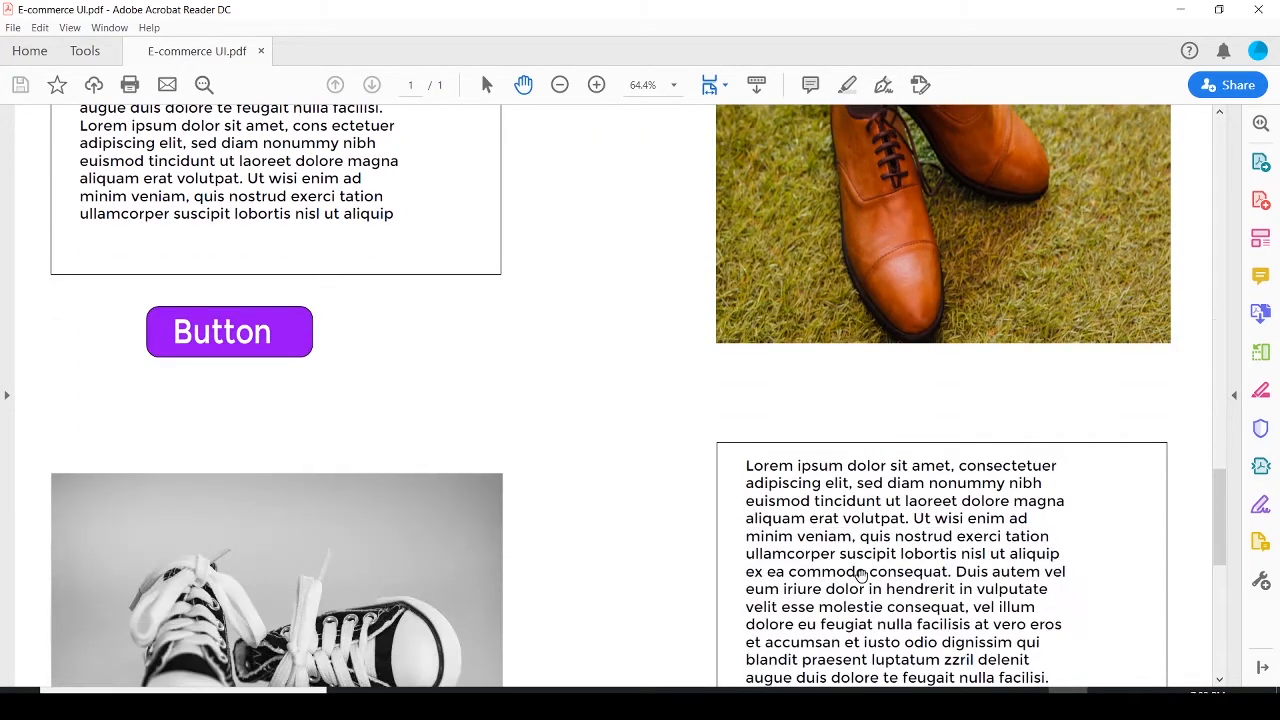
scroll(860, 574, down, 9)
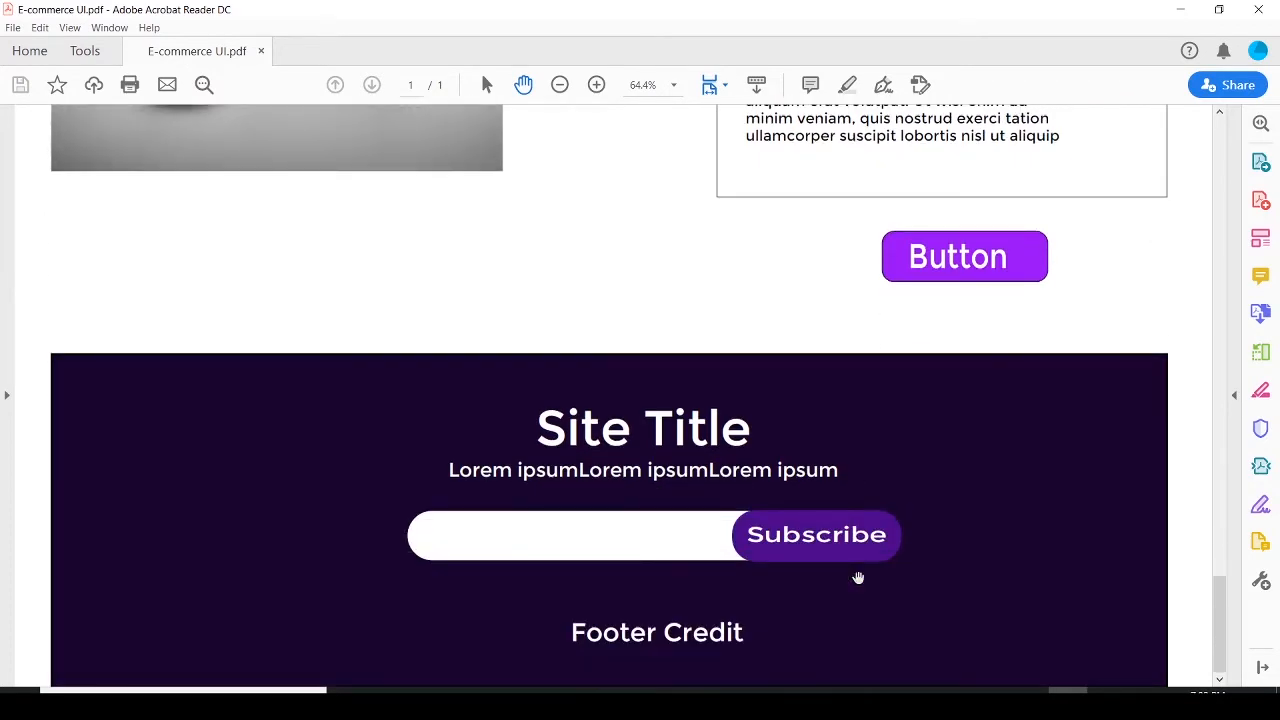
scroll(855, 515, up, 5)
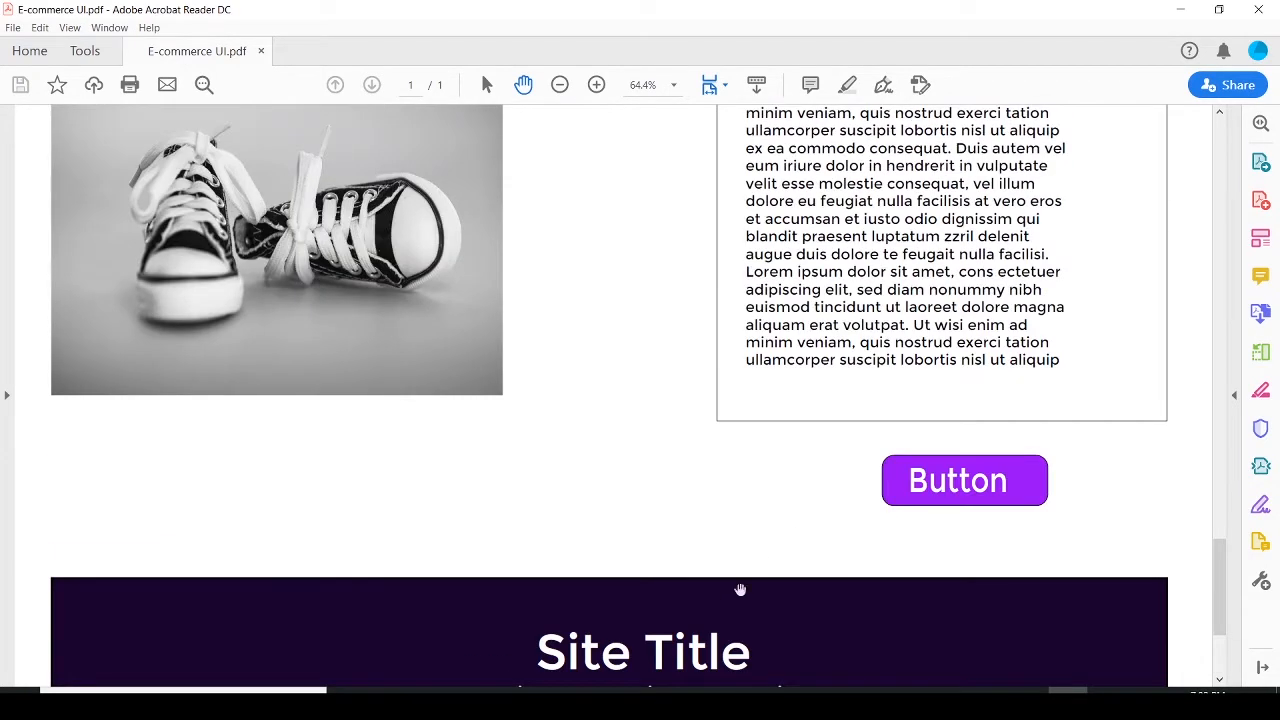
scroll(740, 590, up, 20)
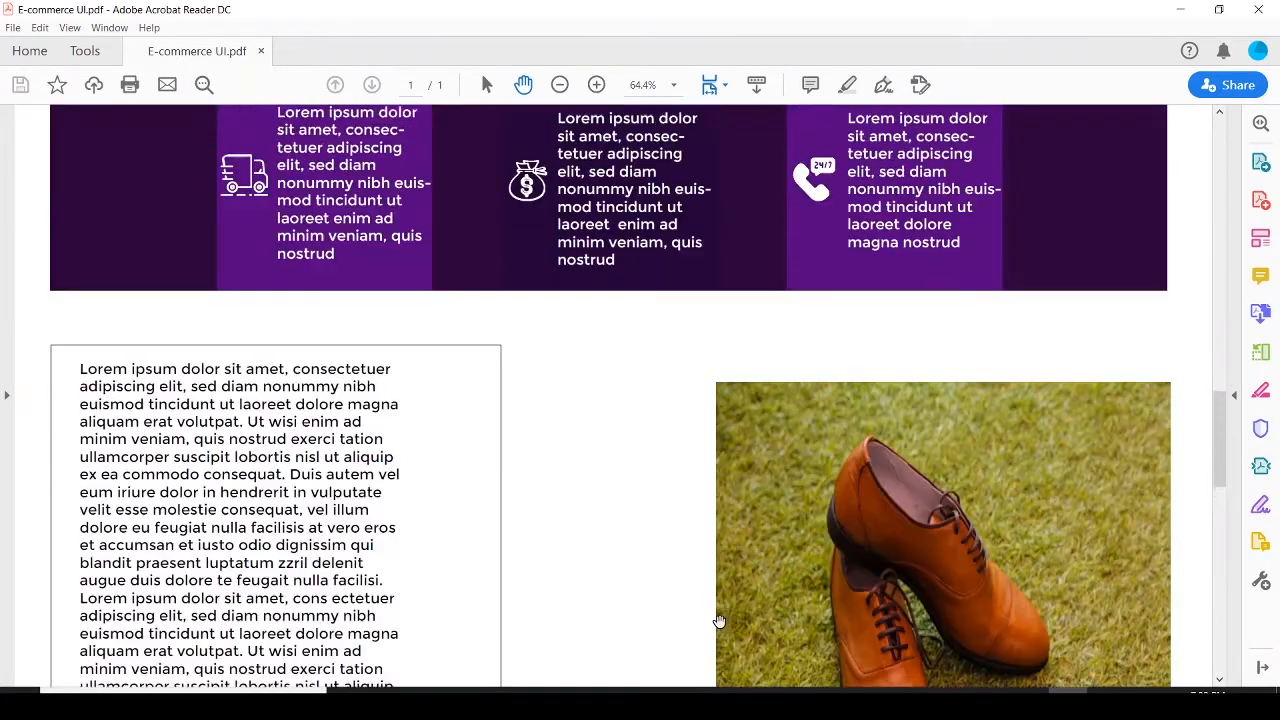
scroll(718, 621, up, 12)
scroll(716, 623, up, 15)
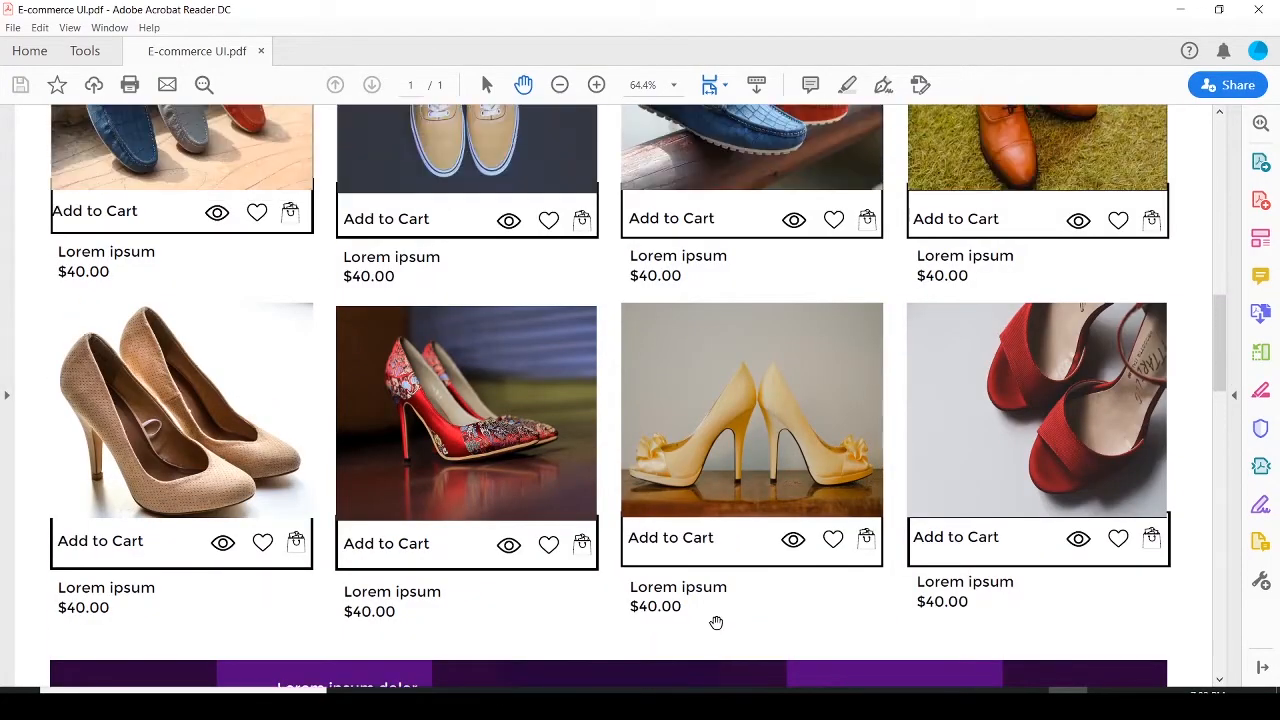
scroll(716, 623, up, 14)
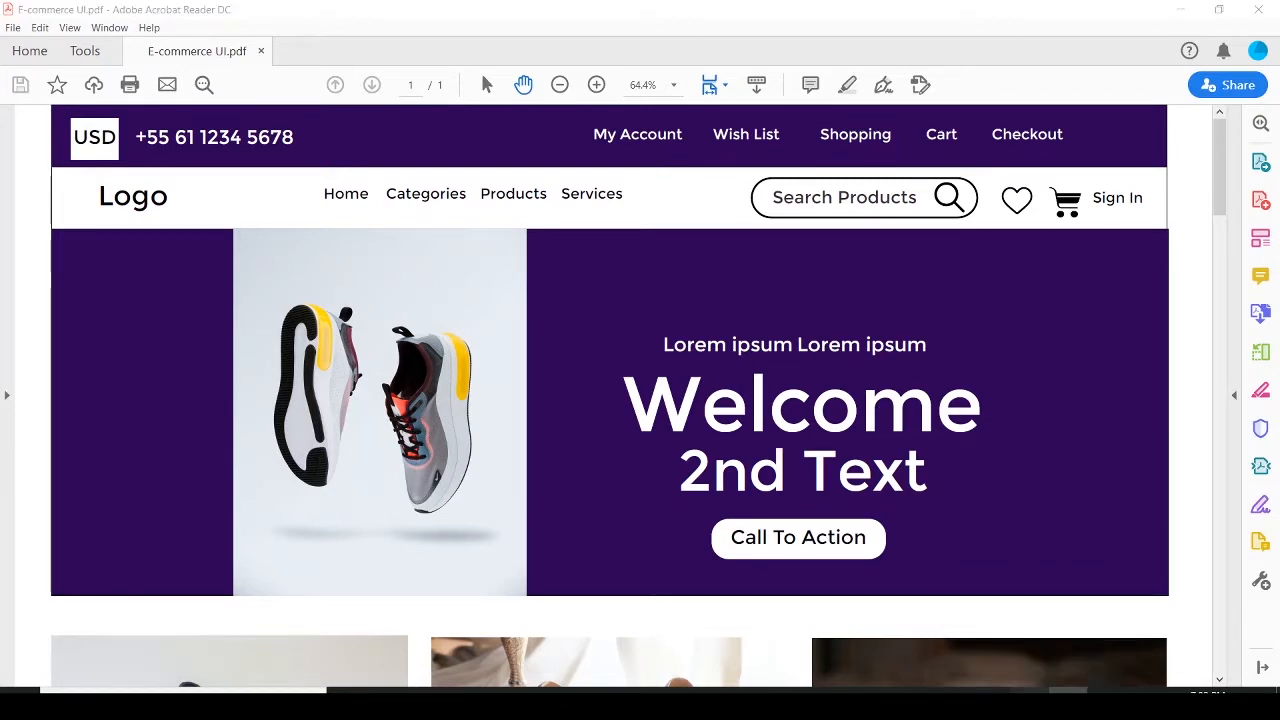
Switch to Illustrator and create a new document from the Web preset Common, 1366 x 768 px
click(1028, 705)
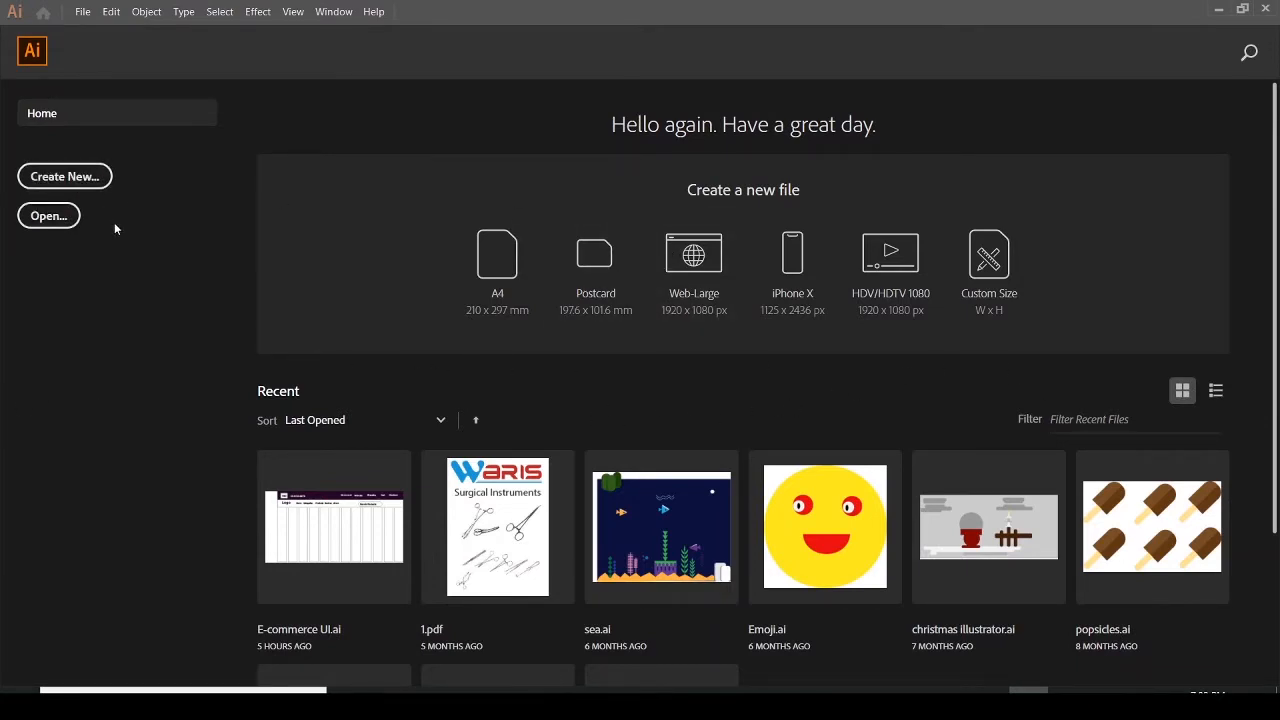
click(55, 188)
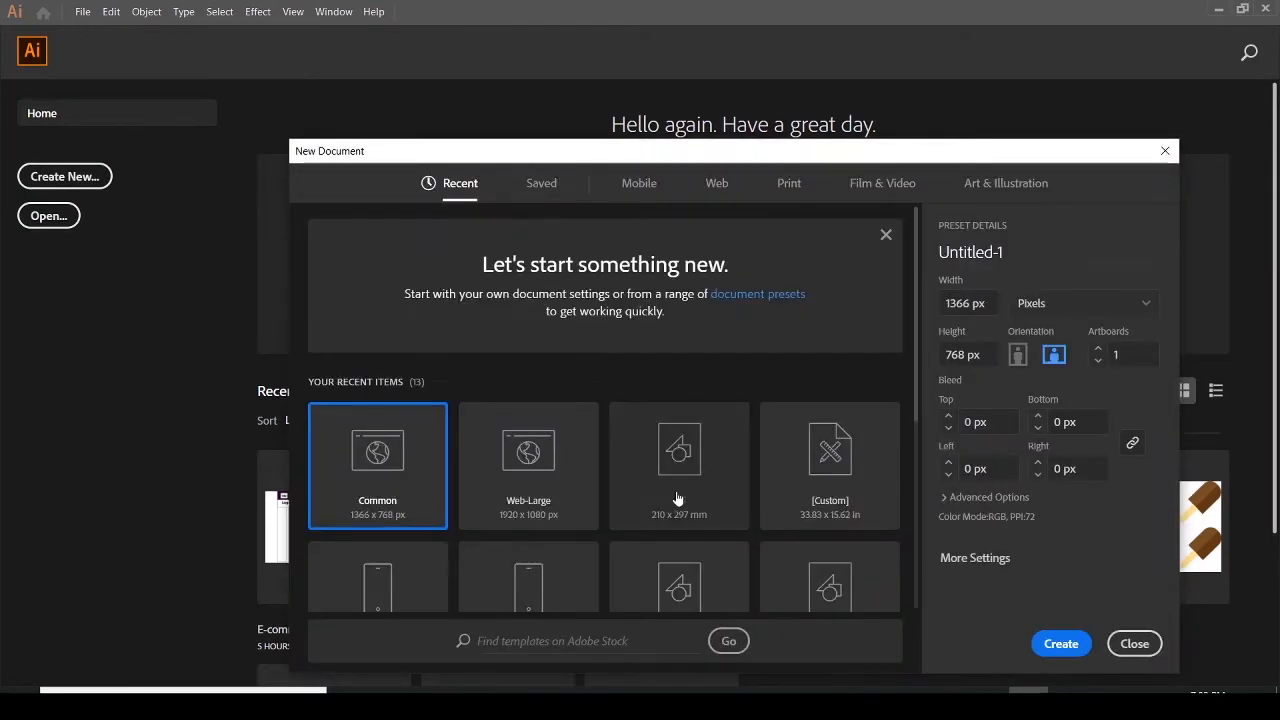
click(716, 187)
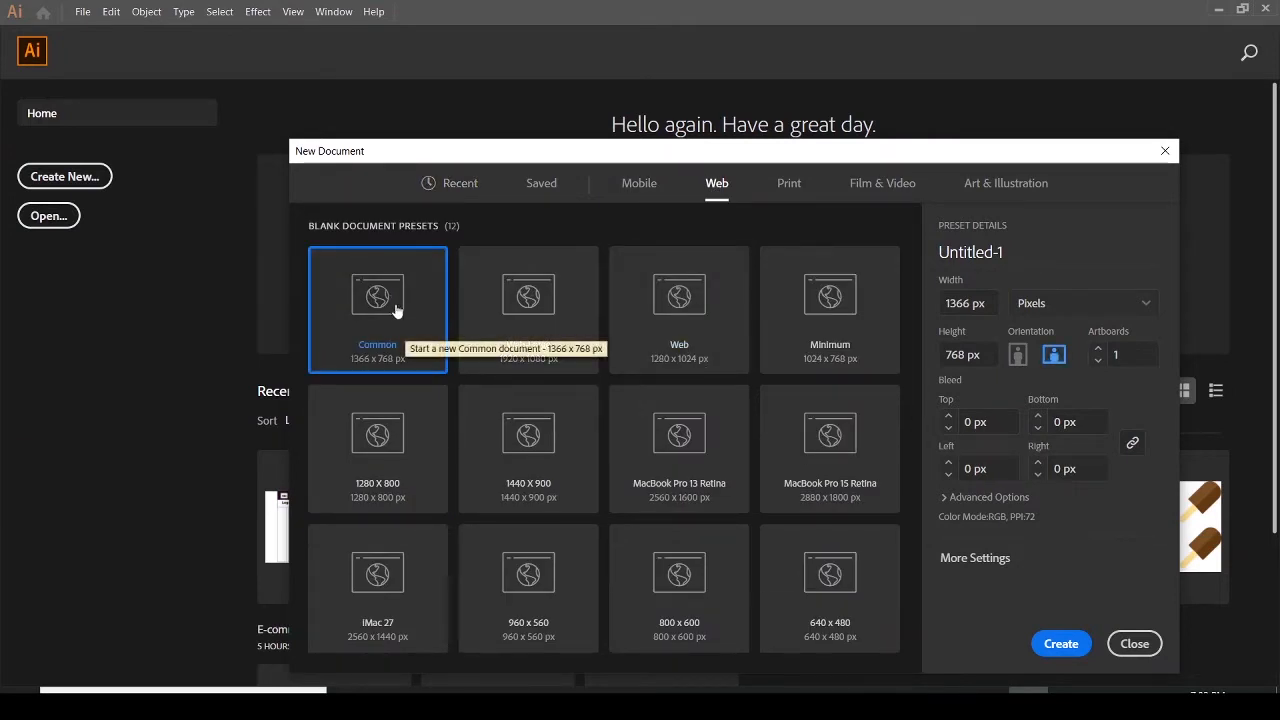
click(1061, 645)
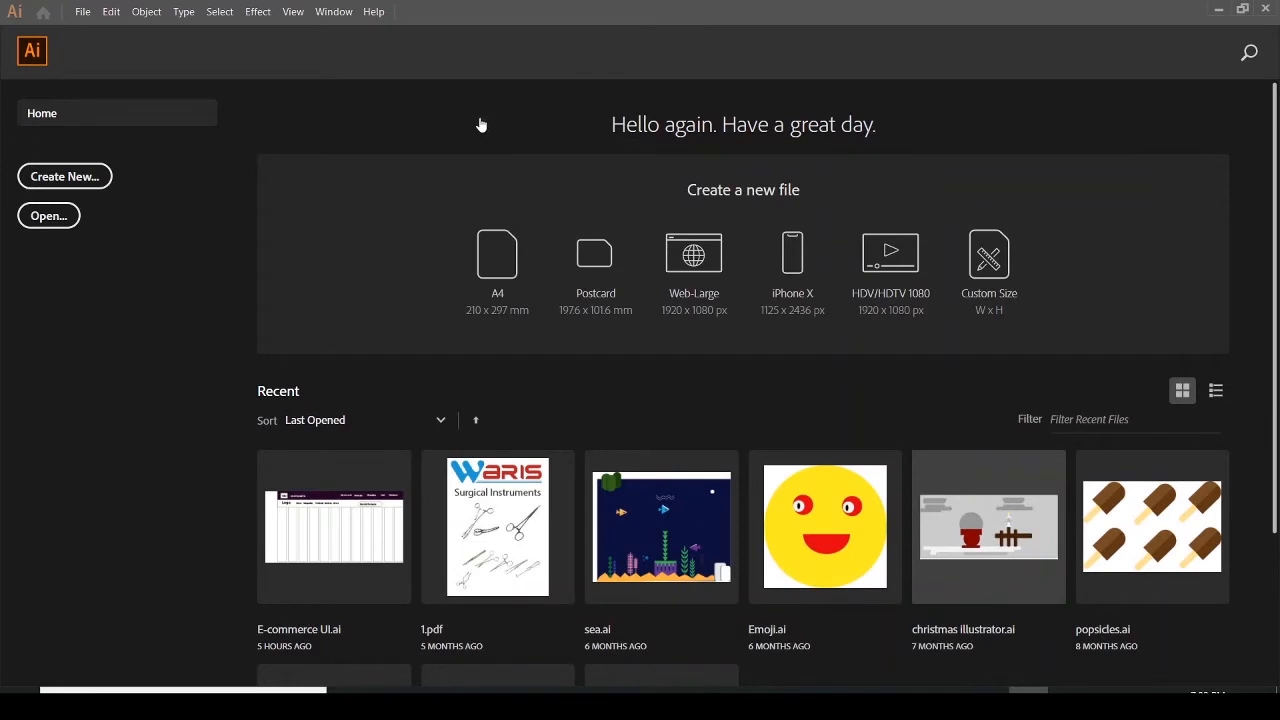
Switch back to the PDF mockup and review its header and hero section again
click(1067, 702)
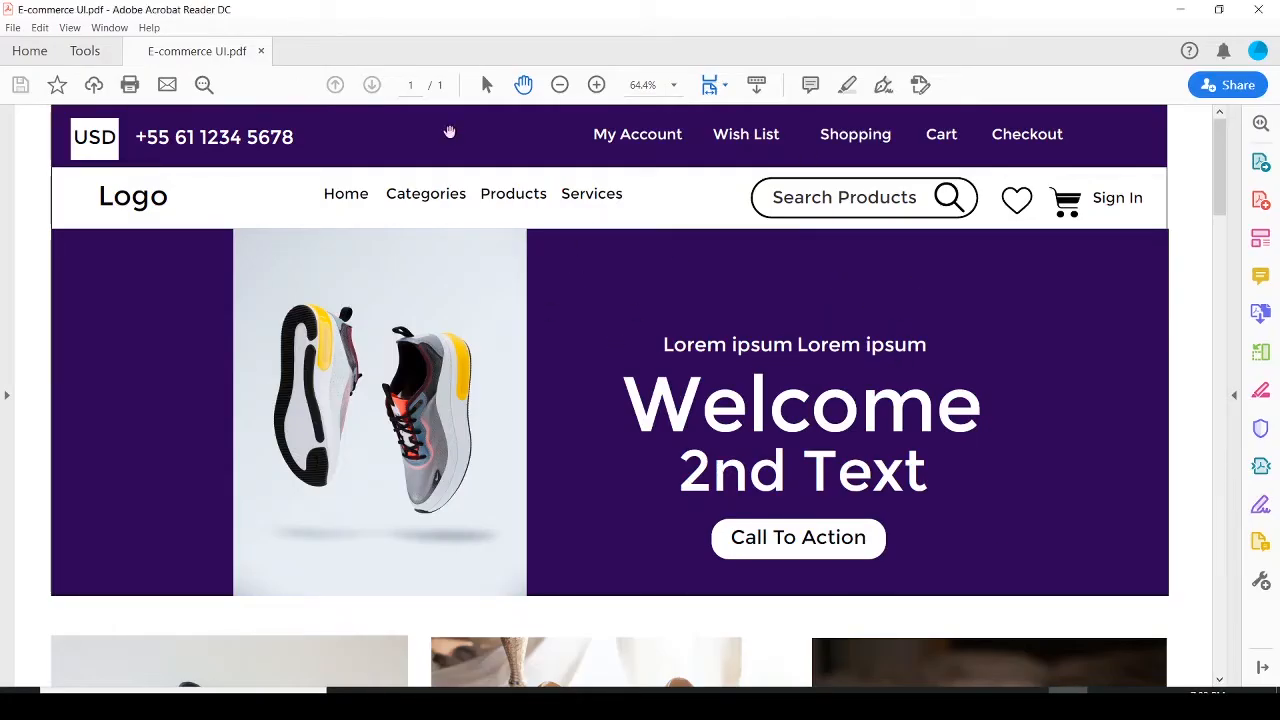
scroll(653, 214, down, 3)
scroll(655, 220, up, 3)
scroll(685, 337, down, 2)
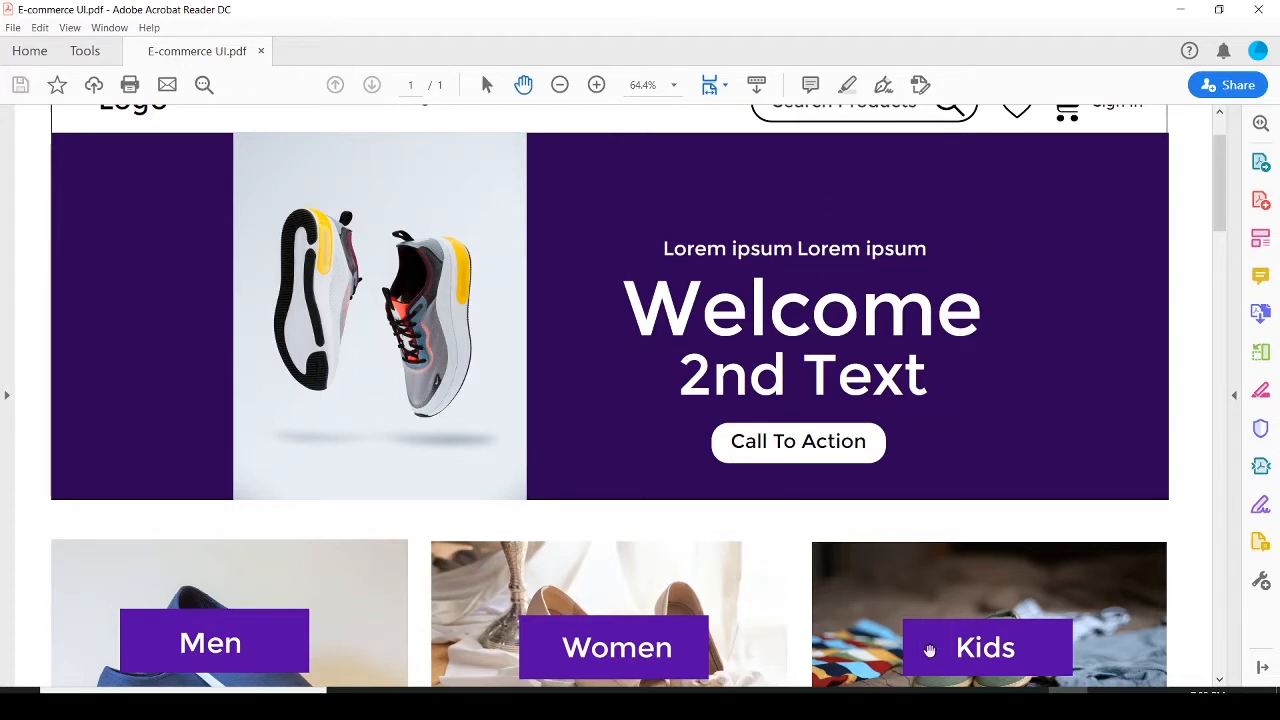
scroll(935, 410, up, 2)
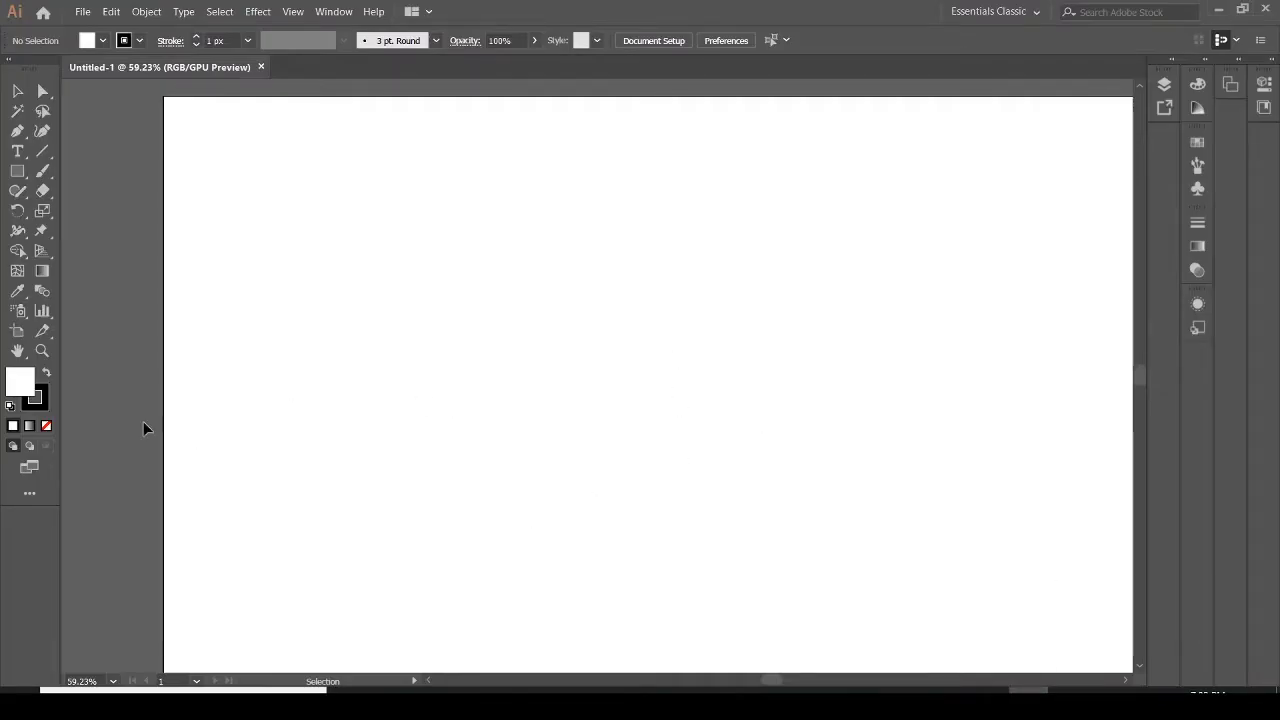
Lengthen the artboard downward with the Artboard tool to a height of 2020 px
click(42, 353)
alt+click(565, 346)
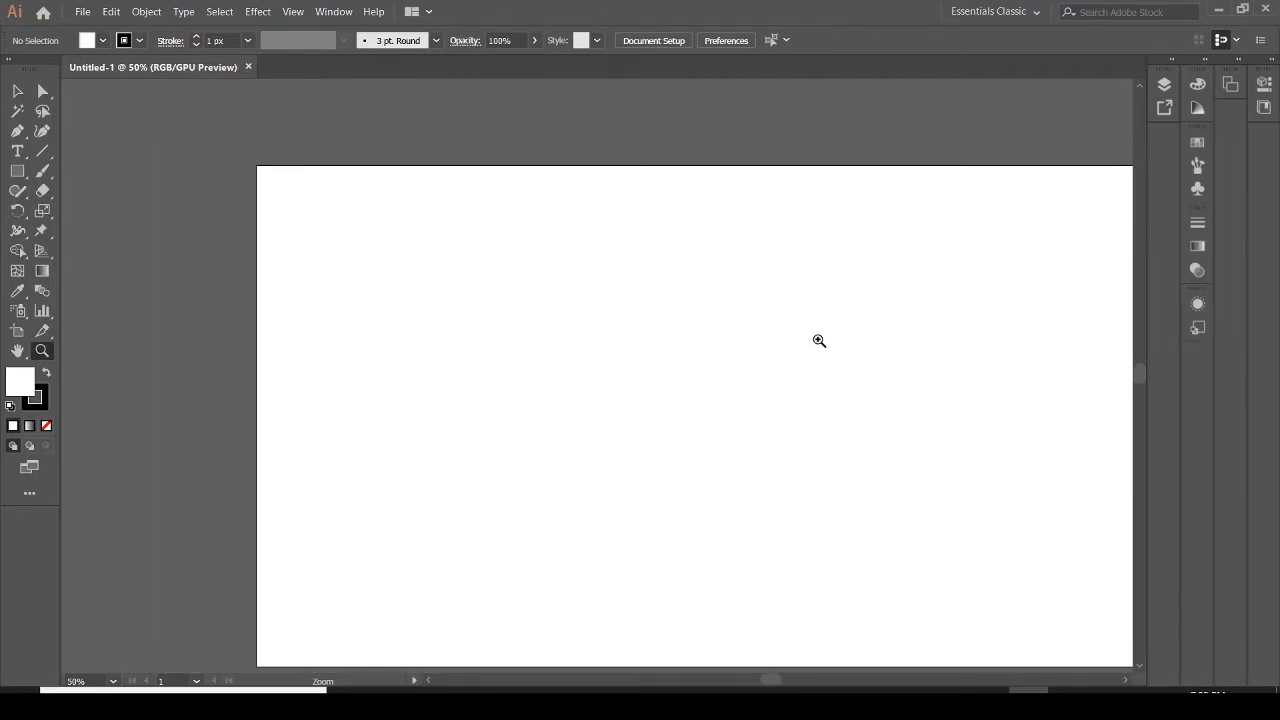
key(h)
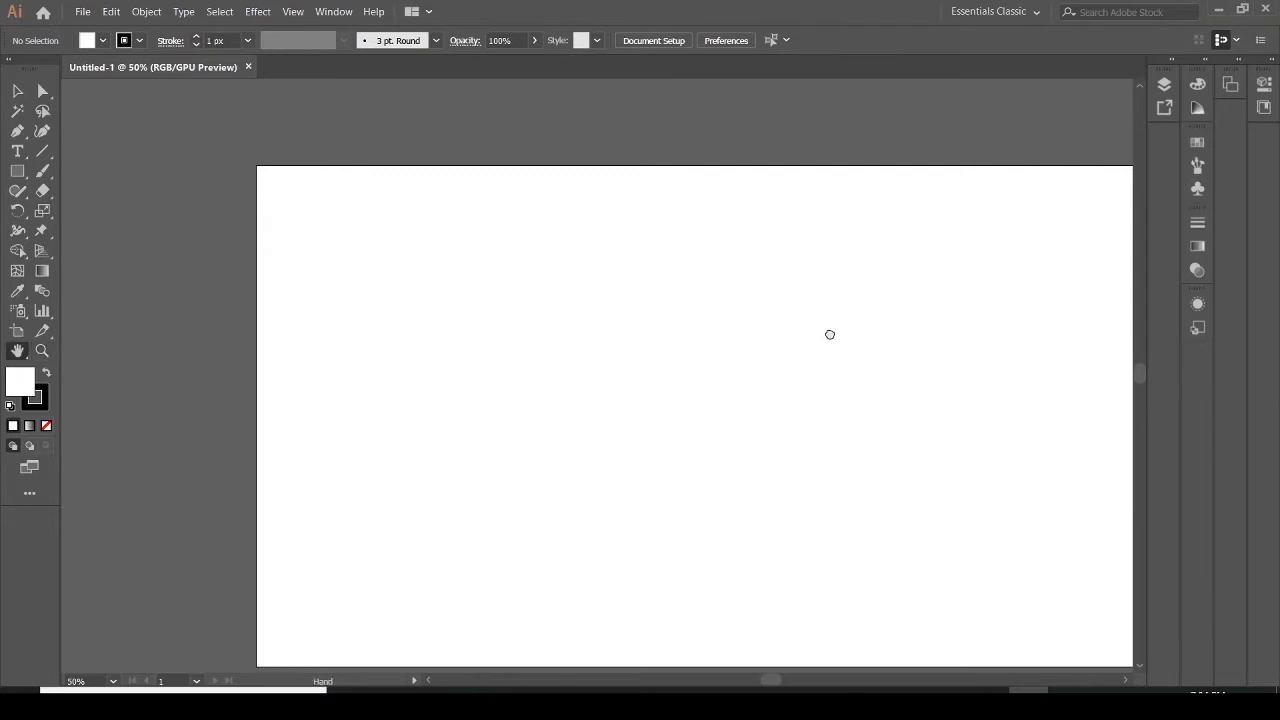
drag(829, 334, 726, 308)
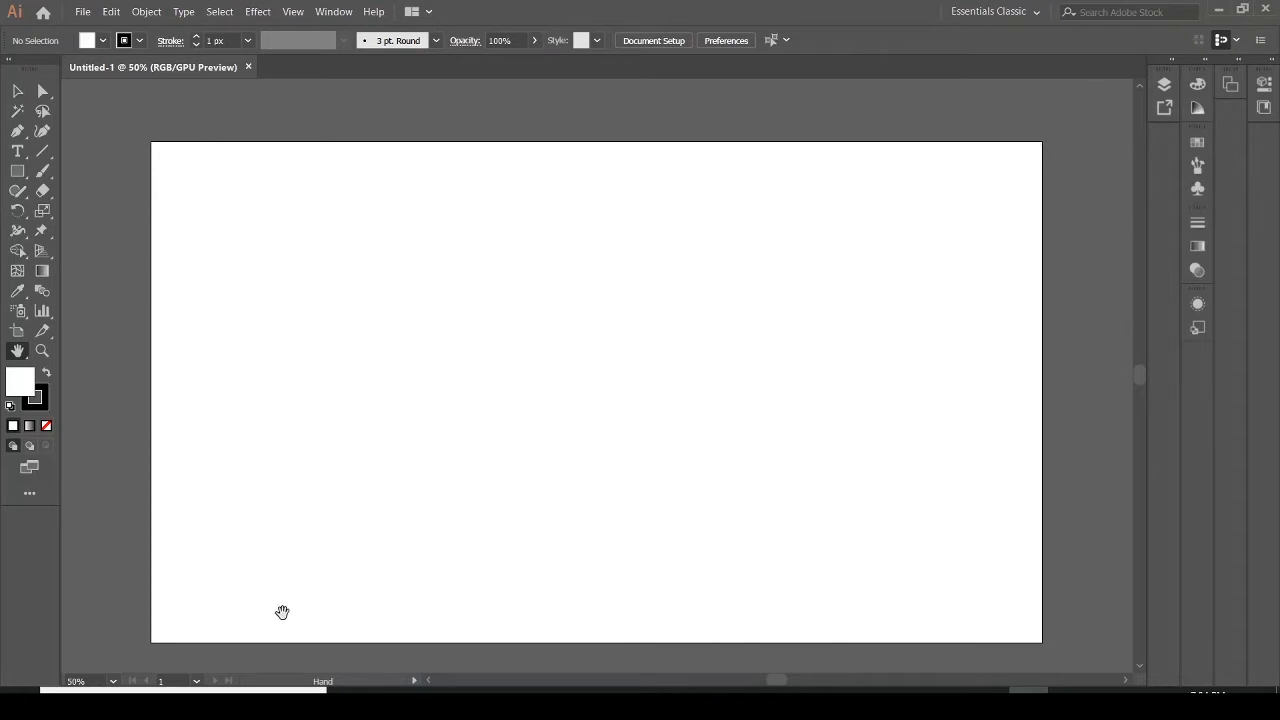
click(16, 333)
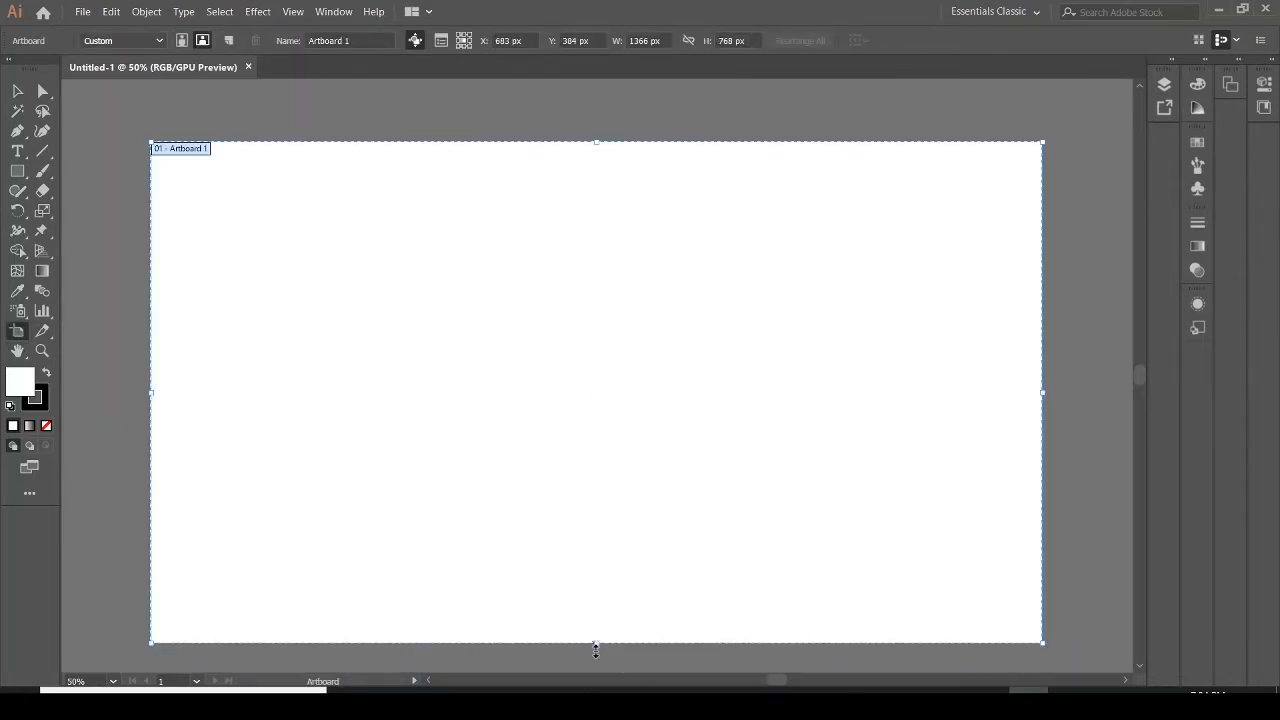
drag(596, 645, 596, 670)
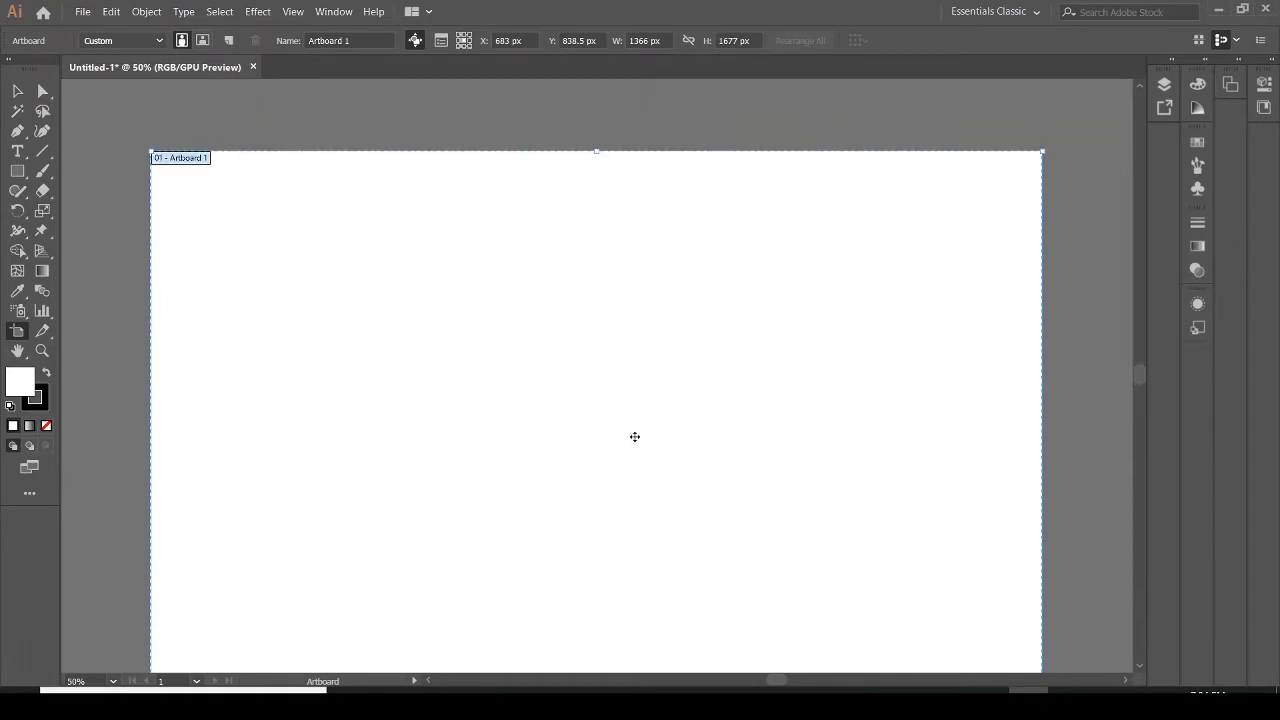
scroll(609, 423, down, 3)
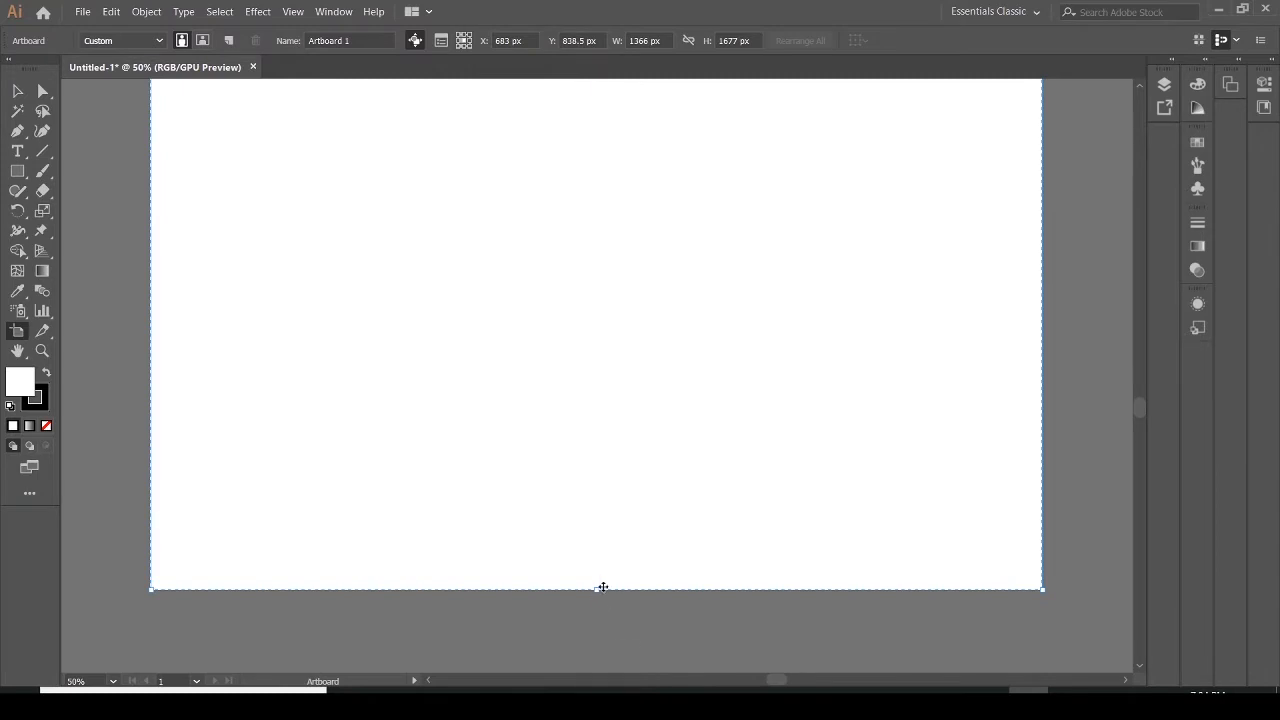
drag(601, 590, 600, 680)
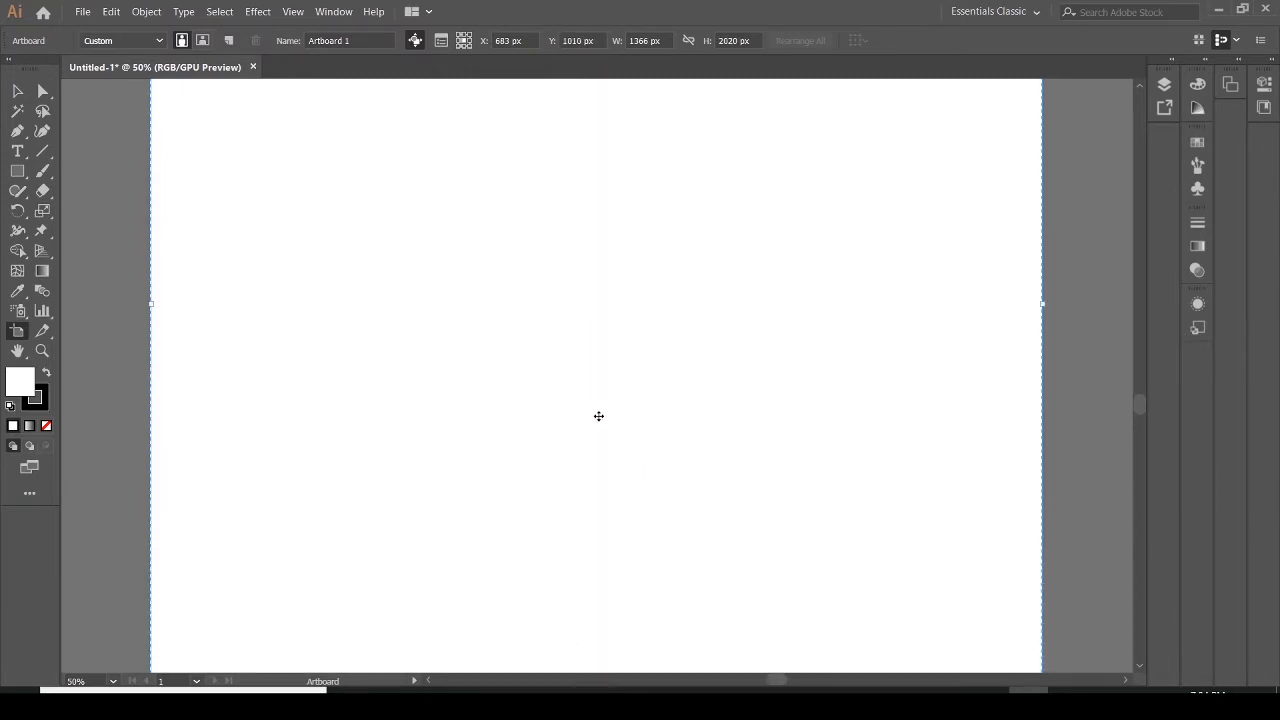
scroll(806, 246, up, 3)
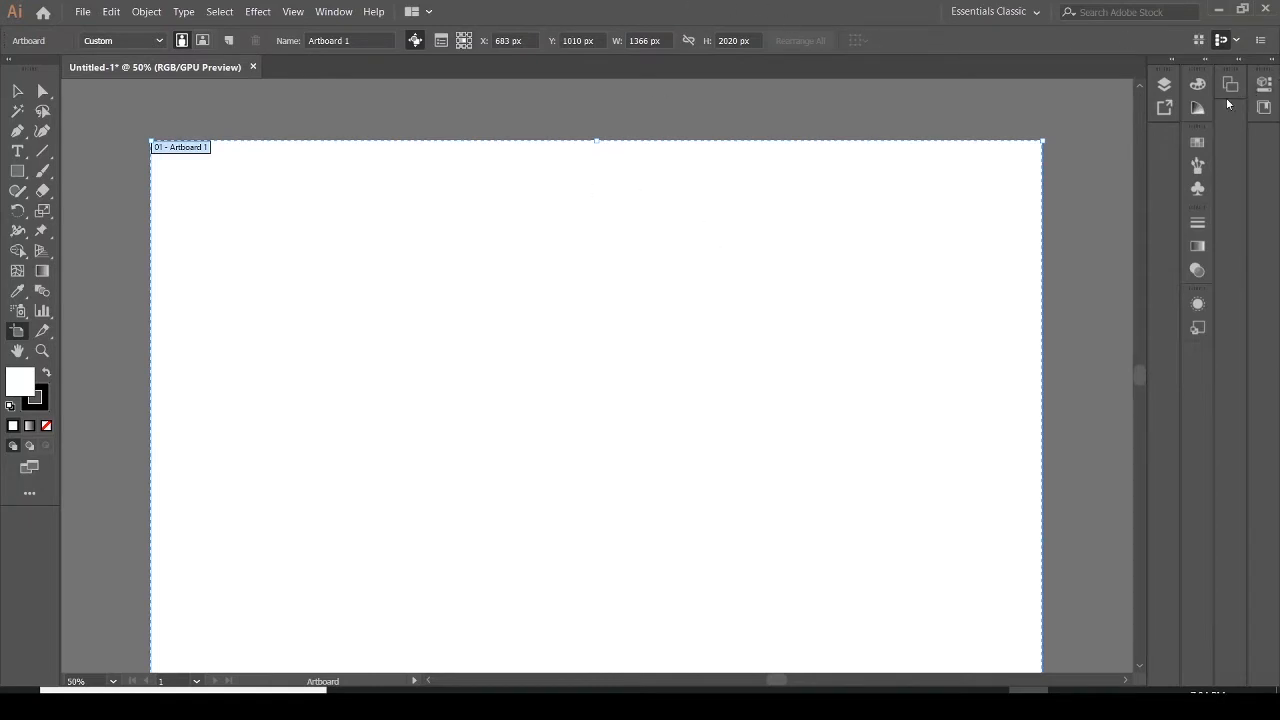
Open the Layers panel and dock it beside the panel column
click(1164, 84)
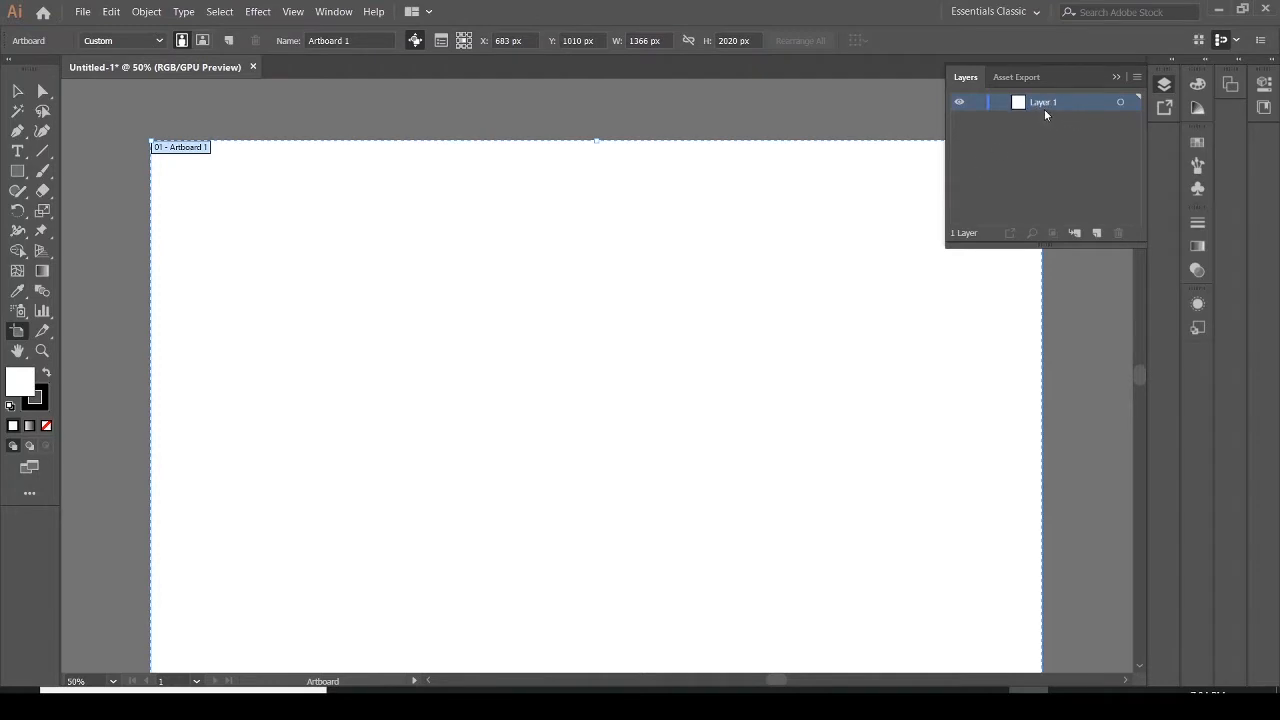
drag(1077, 73, 1179, 140)
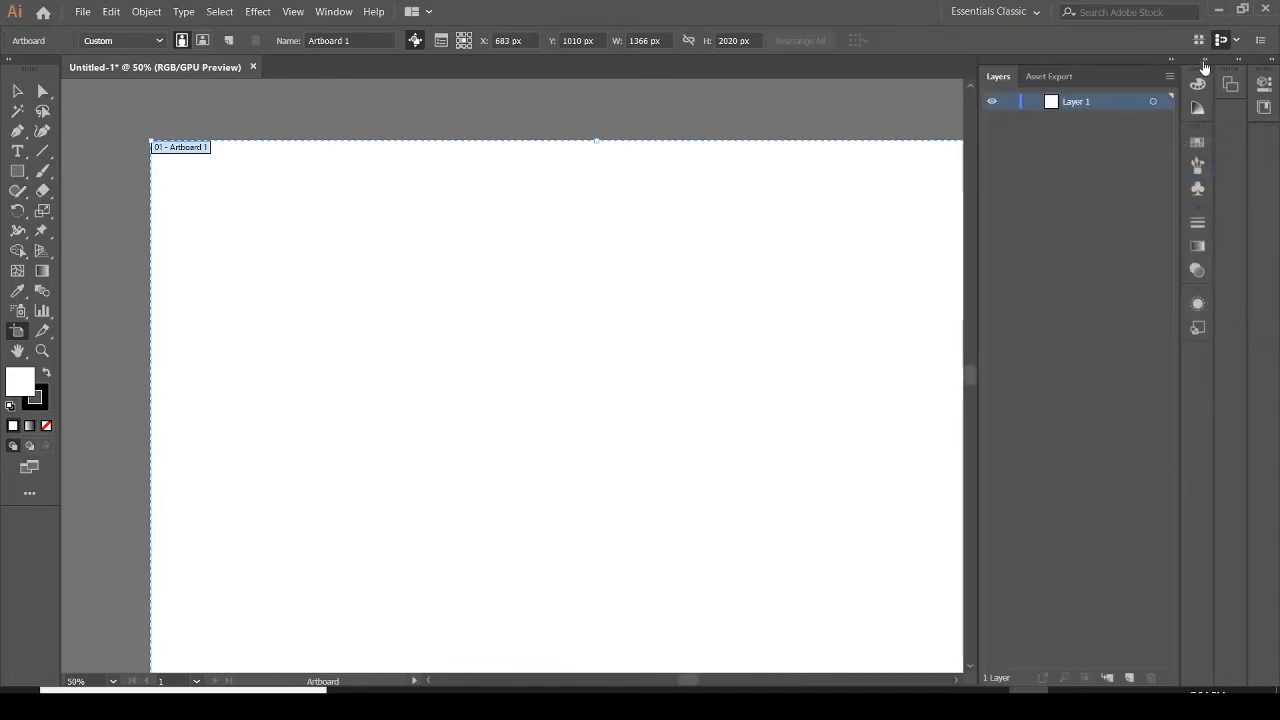
Collapse the Layers panel into a floating icon group and place it open over the lower right of the canvas
click(1170, 60)
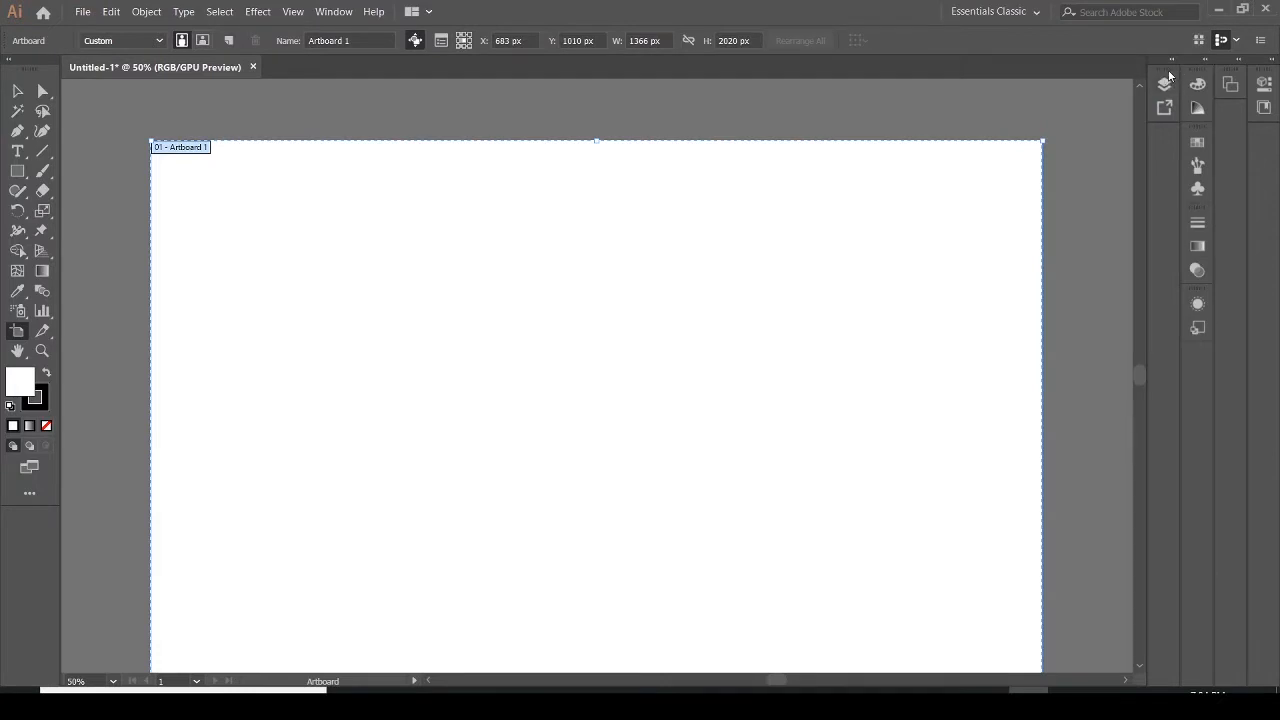
drag(1170, 74, 1135, 125)
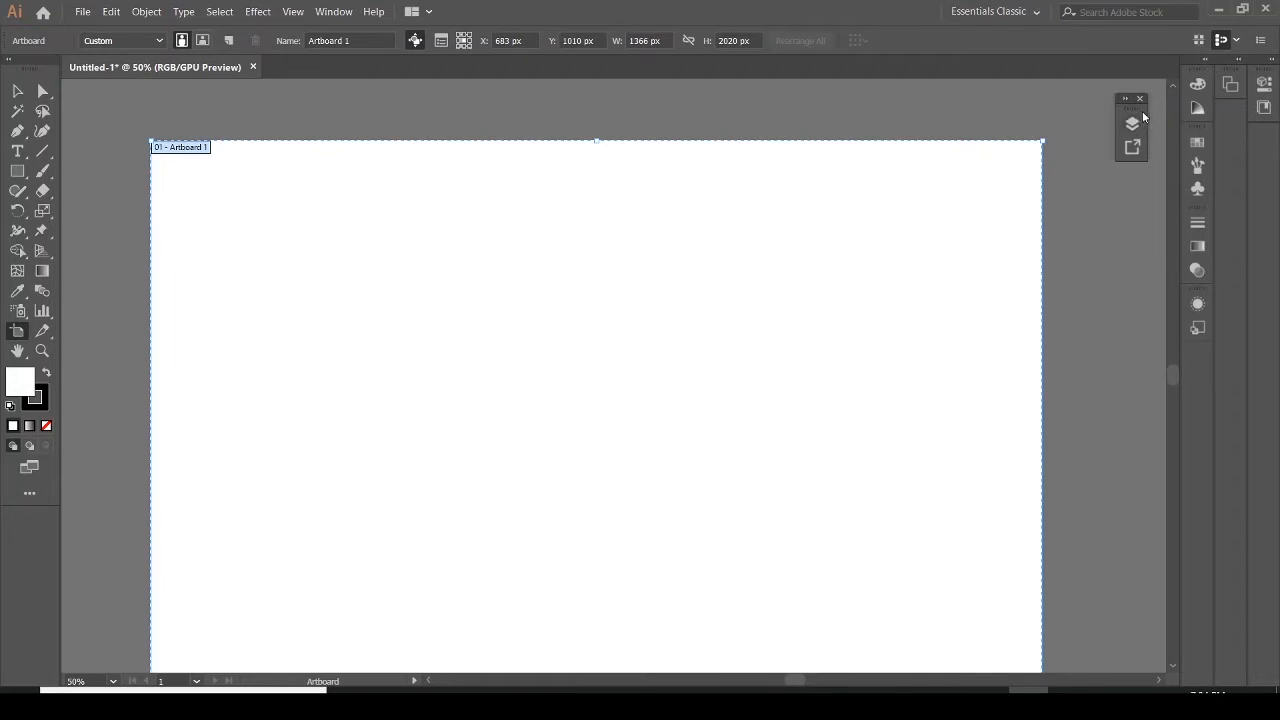
drag(1130, 98, 1225, 380)
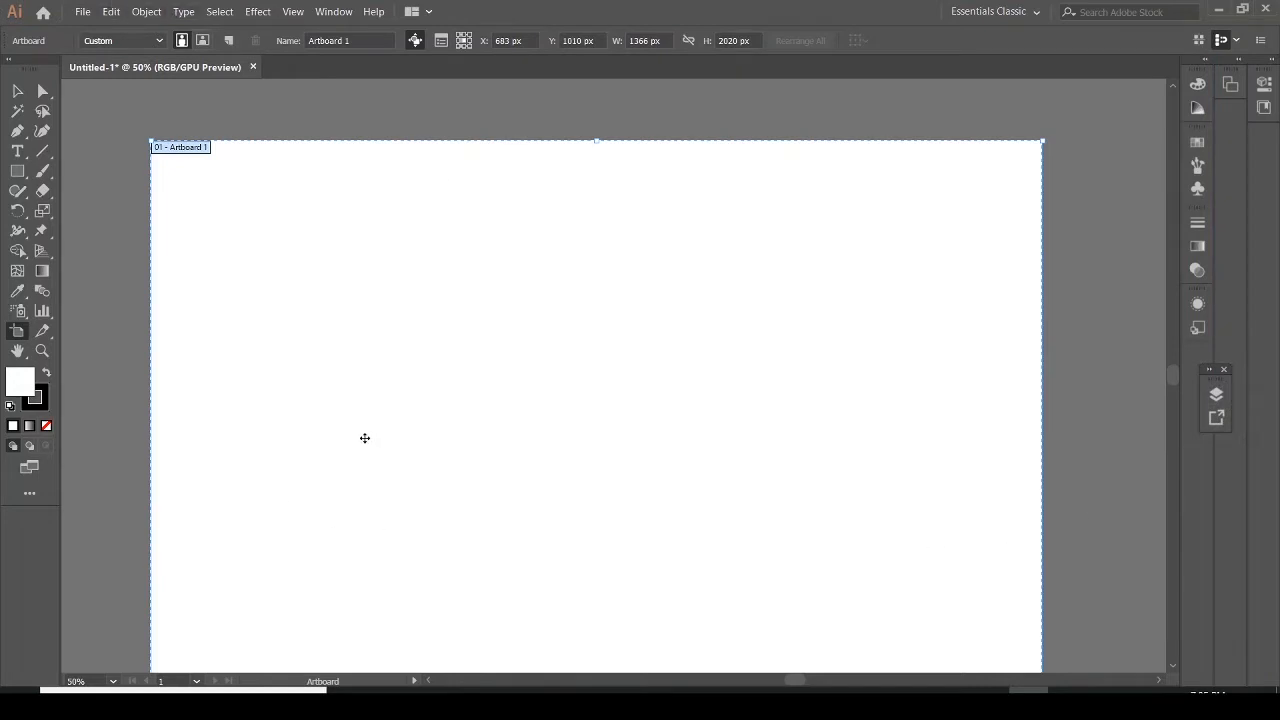
scroll(360, 440, down, 1)
click(1212, 397)
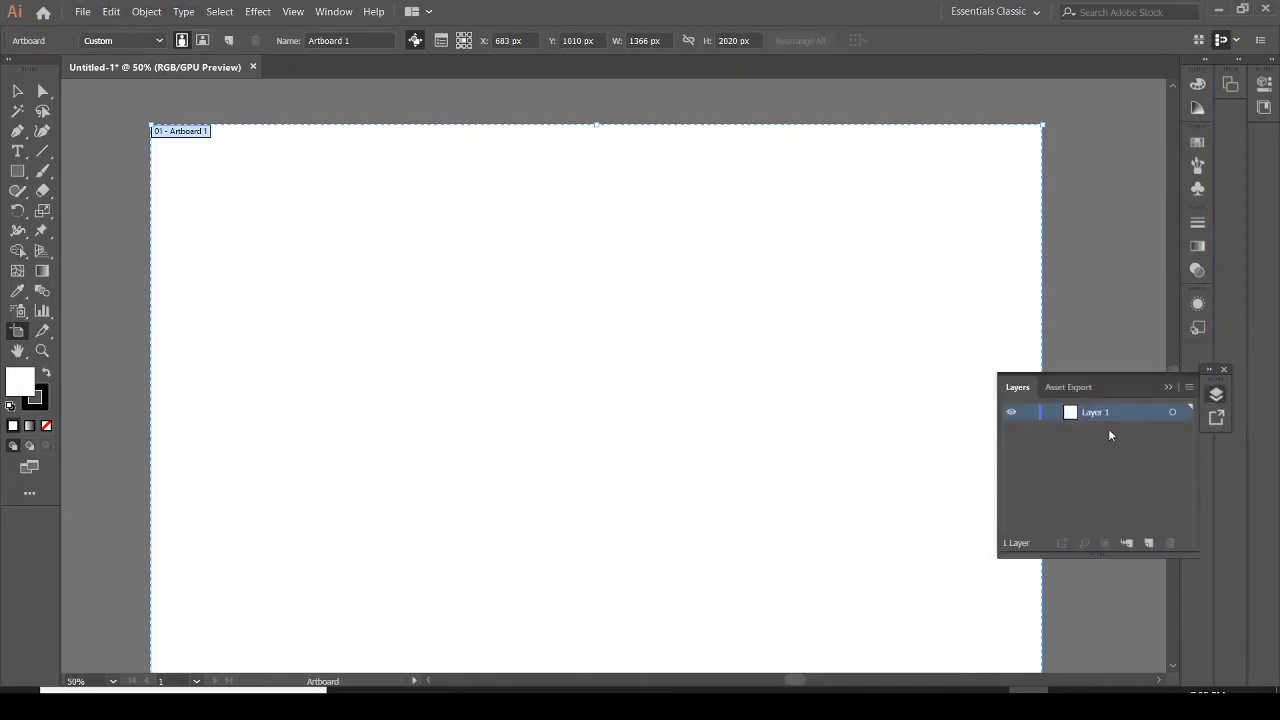
drag(1102, 392, 1154, 396)
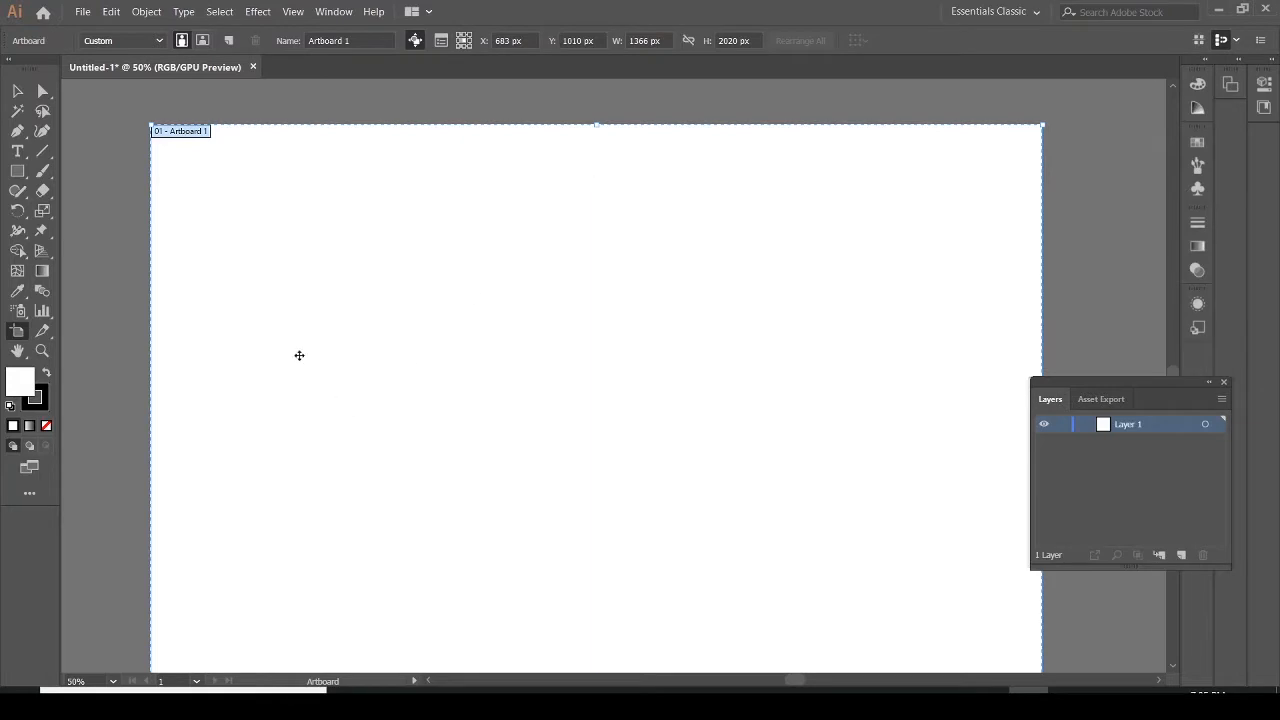
click(141, 15)
mouse_move(223, 346)
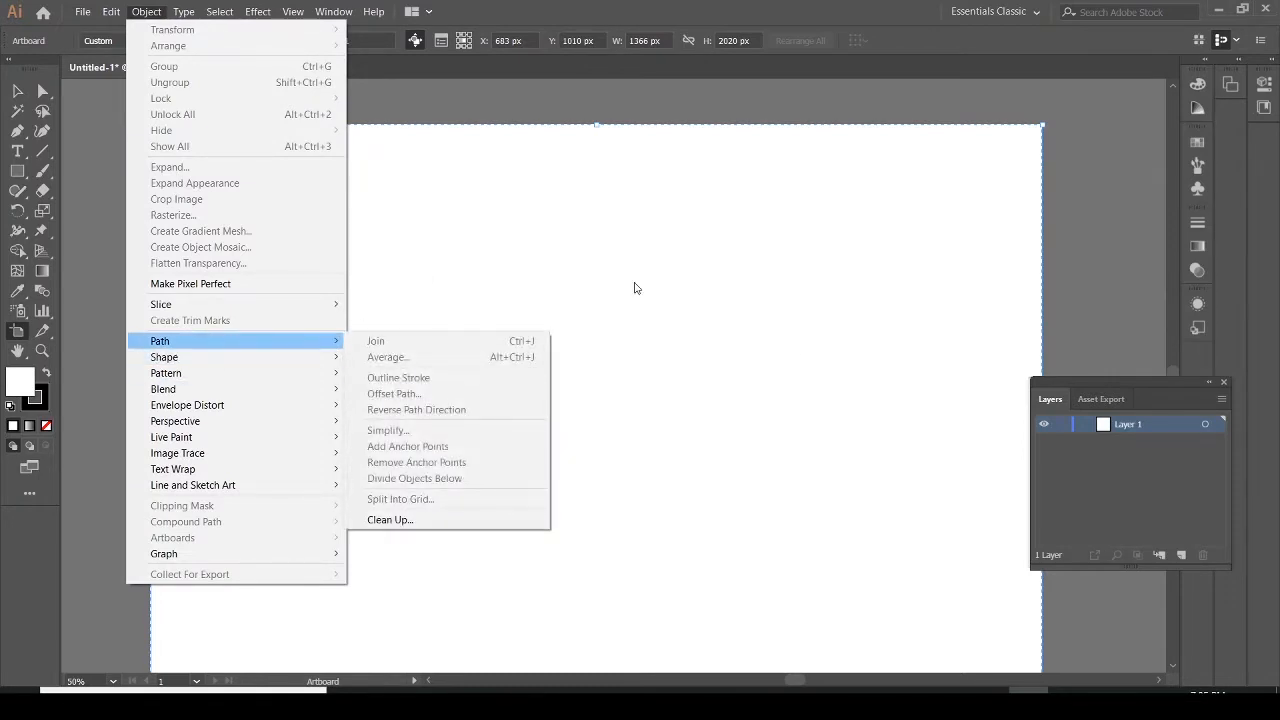
click(1130, 497)
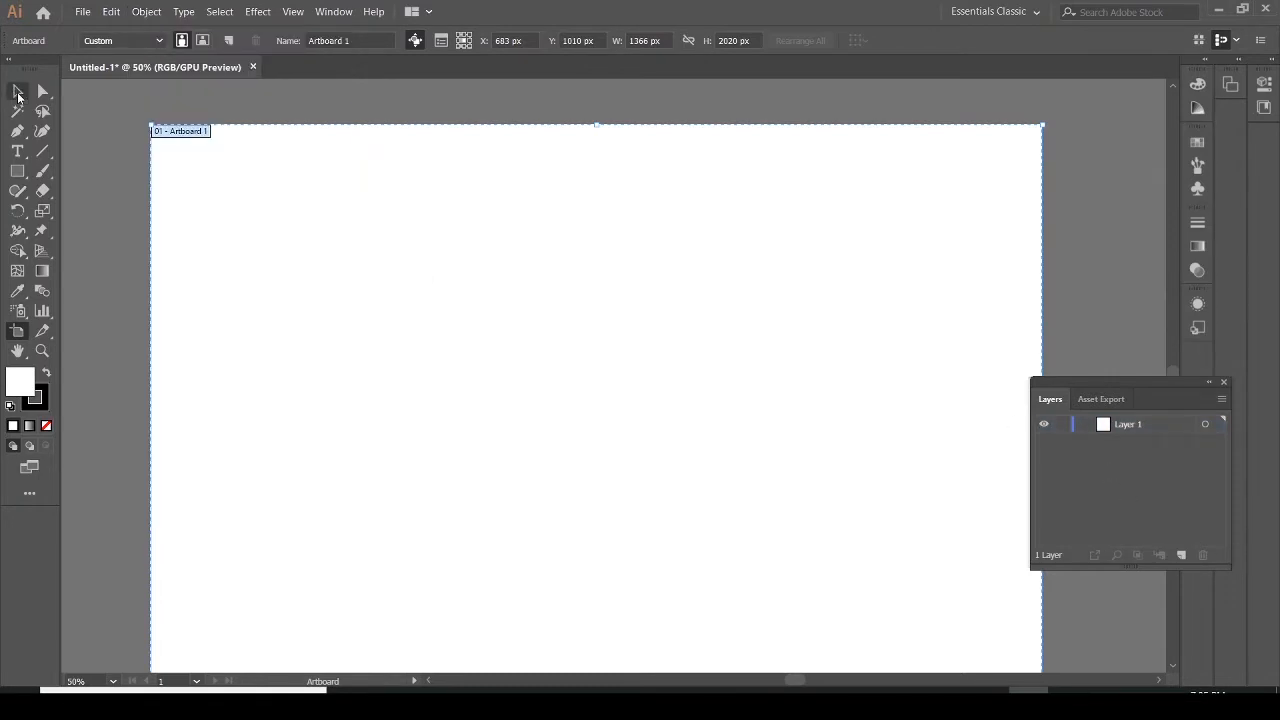
Draw a rectangle covering the whole artboard and stretch its top edge so it measures 1366 x 2020 px
click(21, 173)
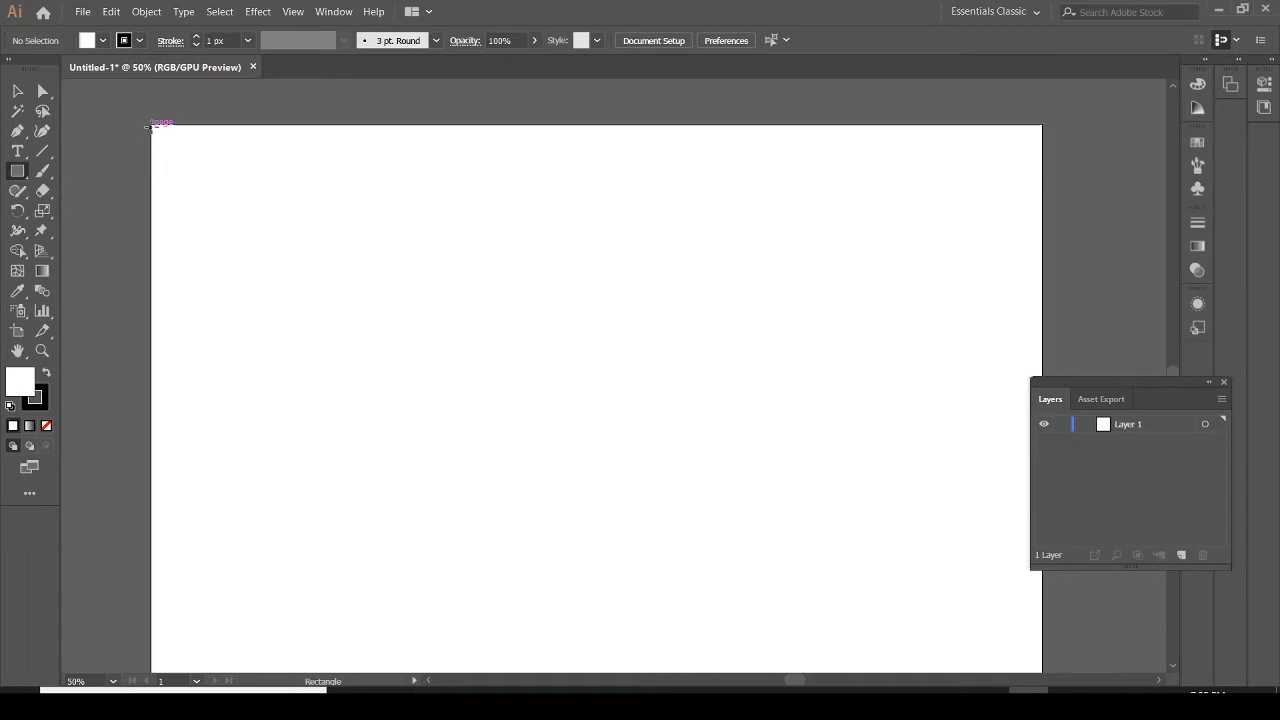
drag(151, 125, 1040, 604)
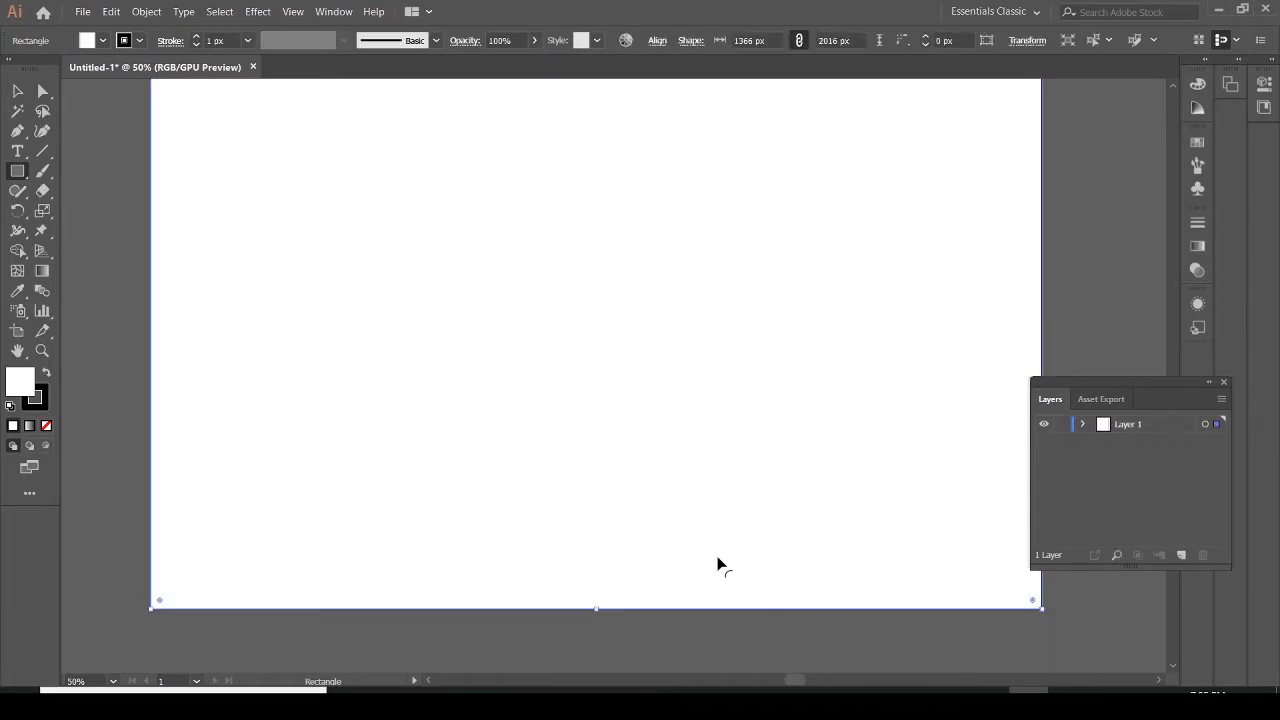
scroll(615, 465, up, 3)
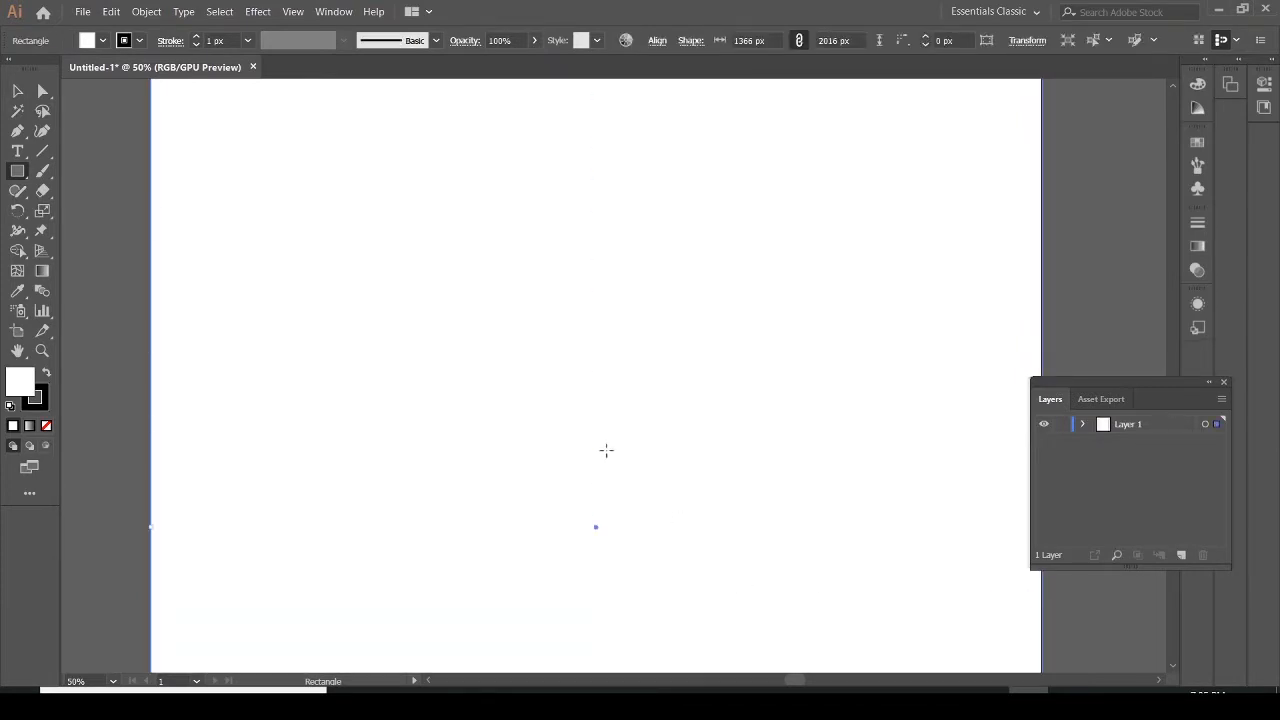
scroll(590, 440, up, 3)
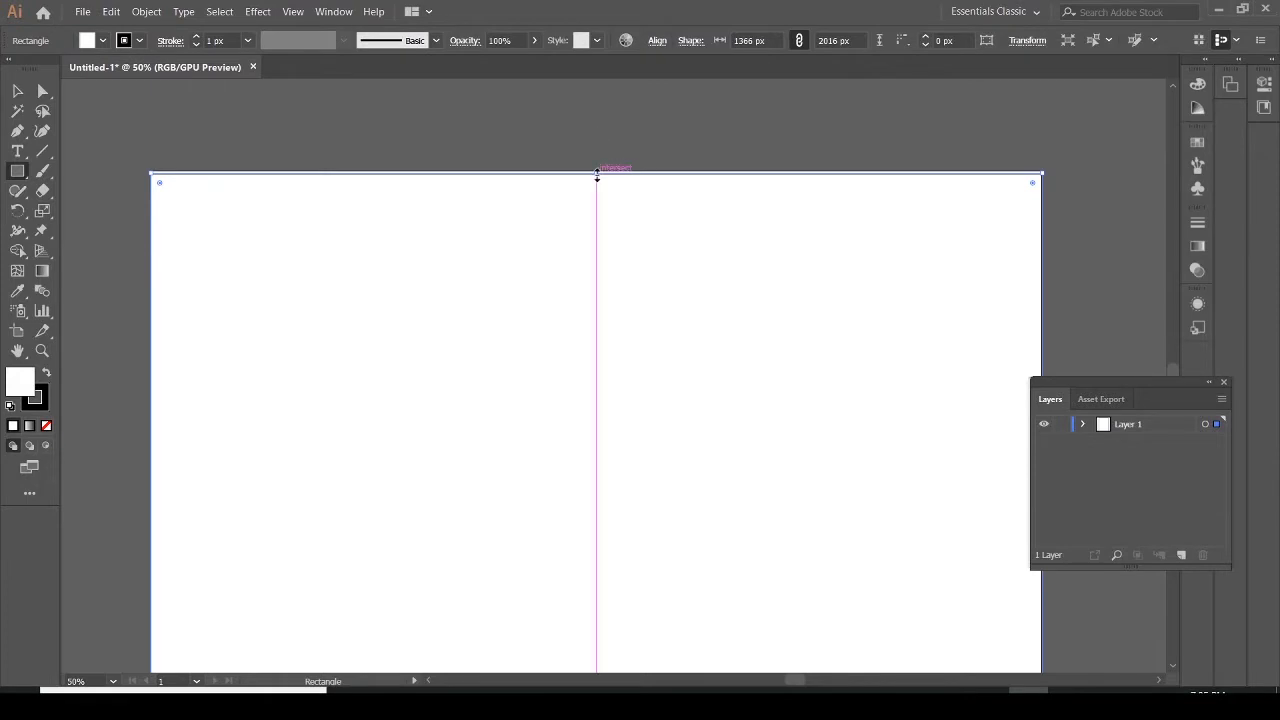
drag(597, 175, 596, 171)
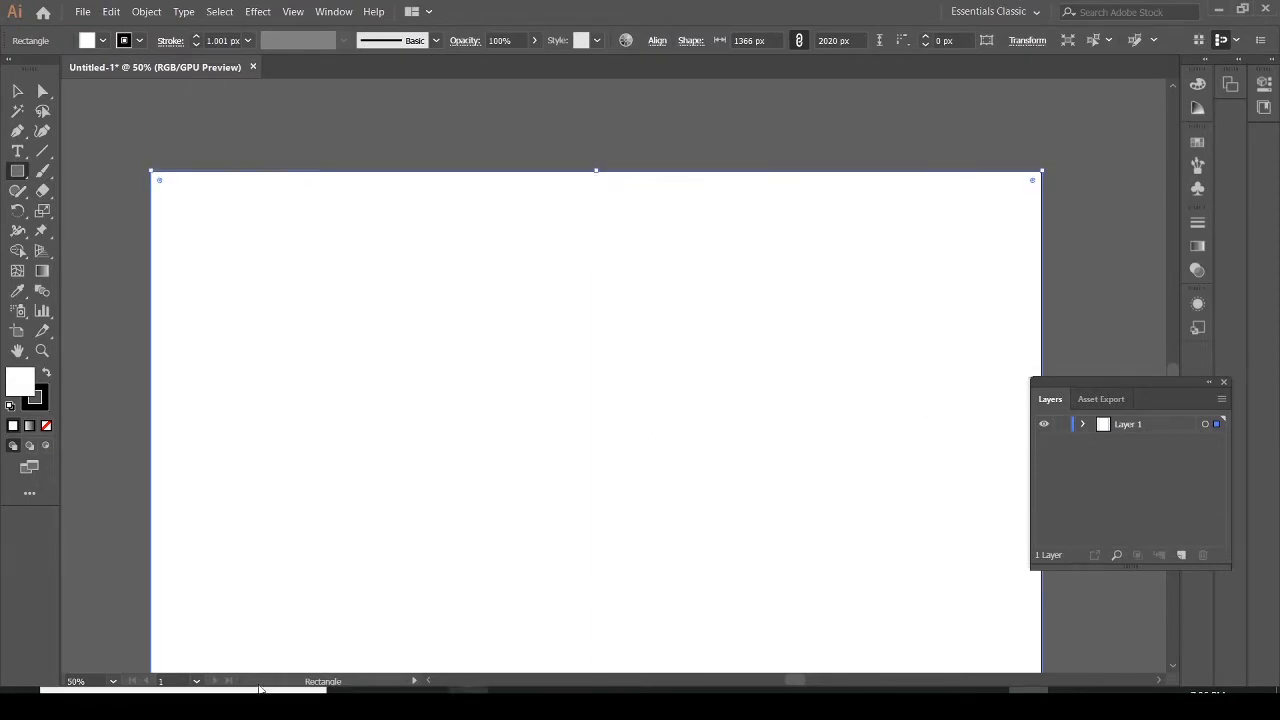
Split the rectangle into a grid of 12 columns with a 30 px gutter, then undo the split
click(159, 13)
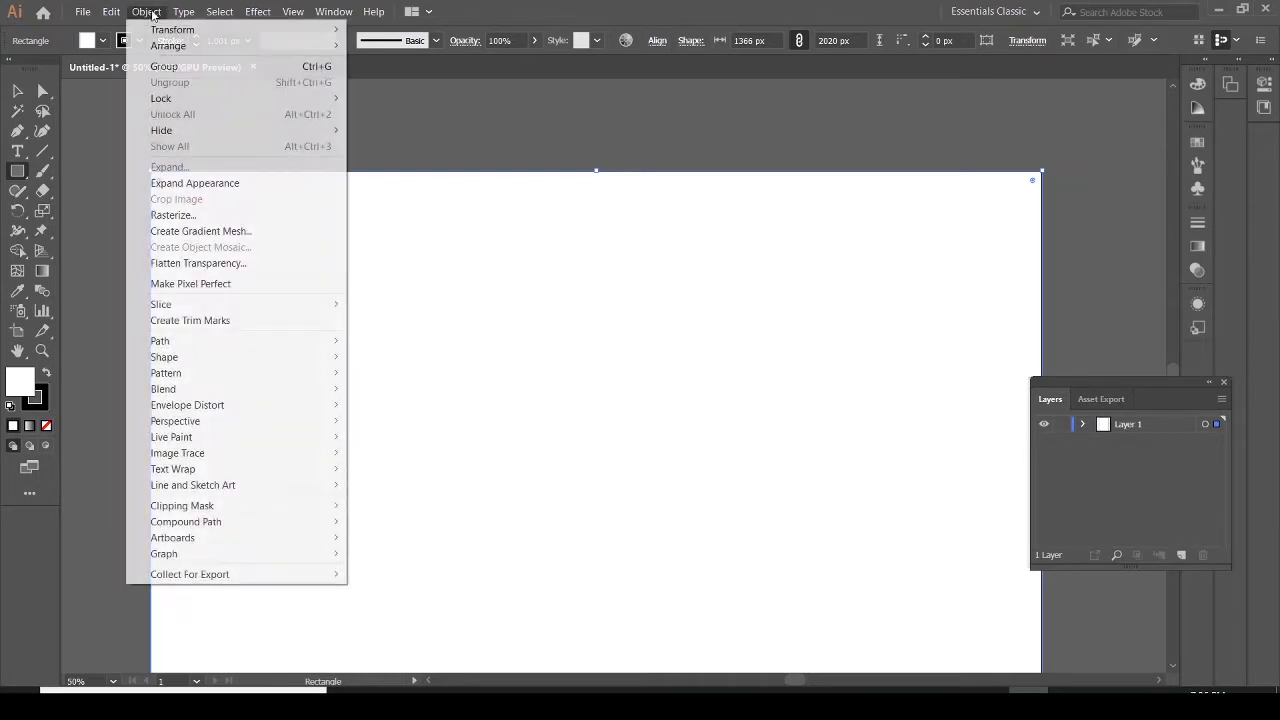
mouse_move(237, 342)
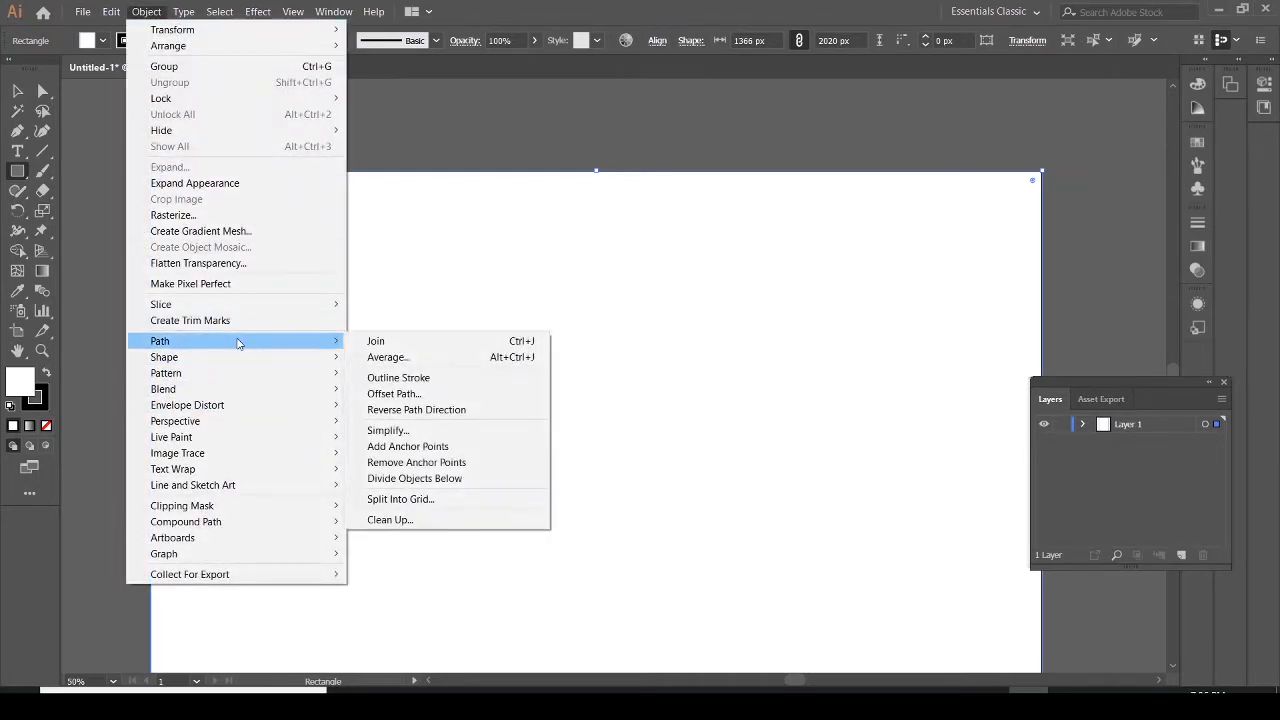
click(419, 500)
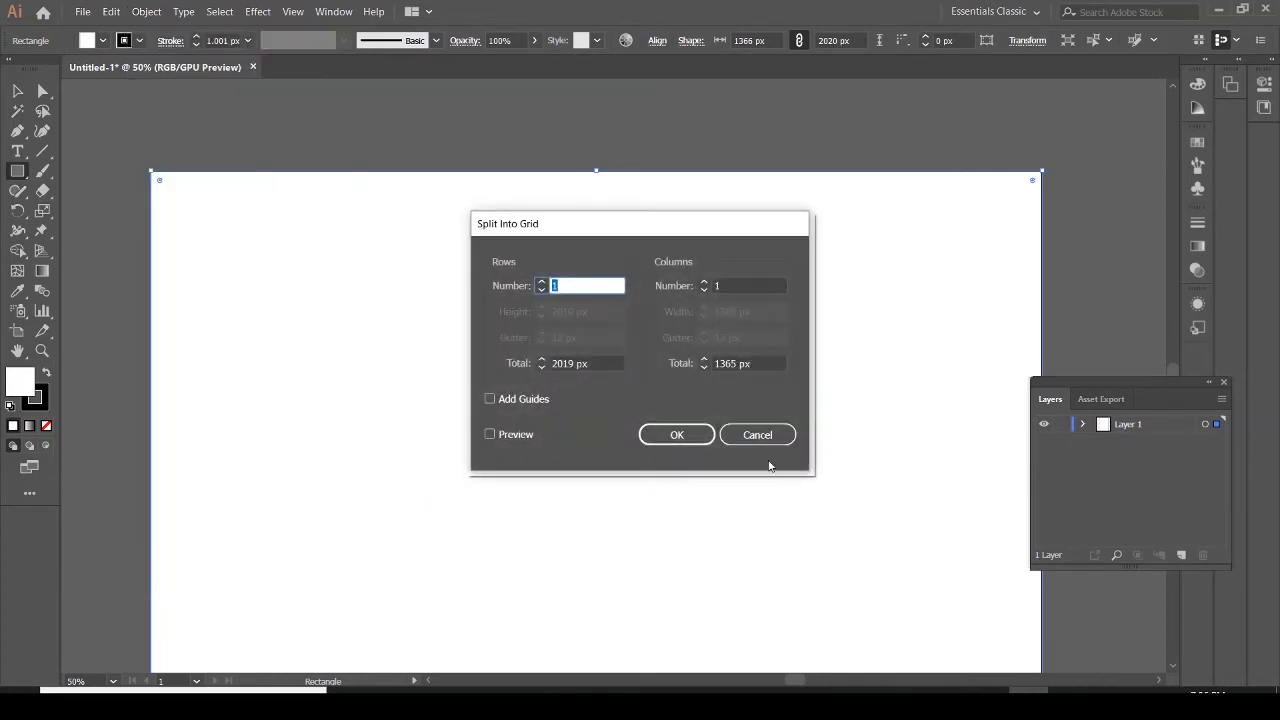
click(736, 284)
text(2)
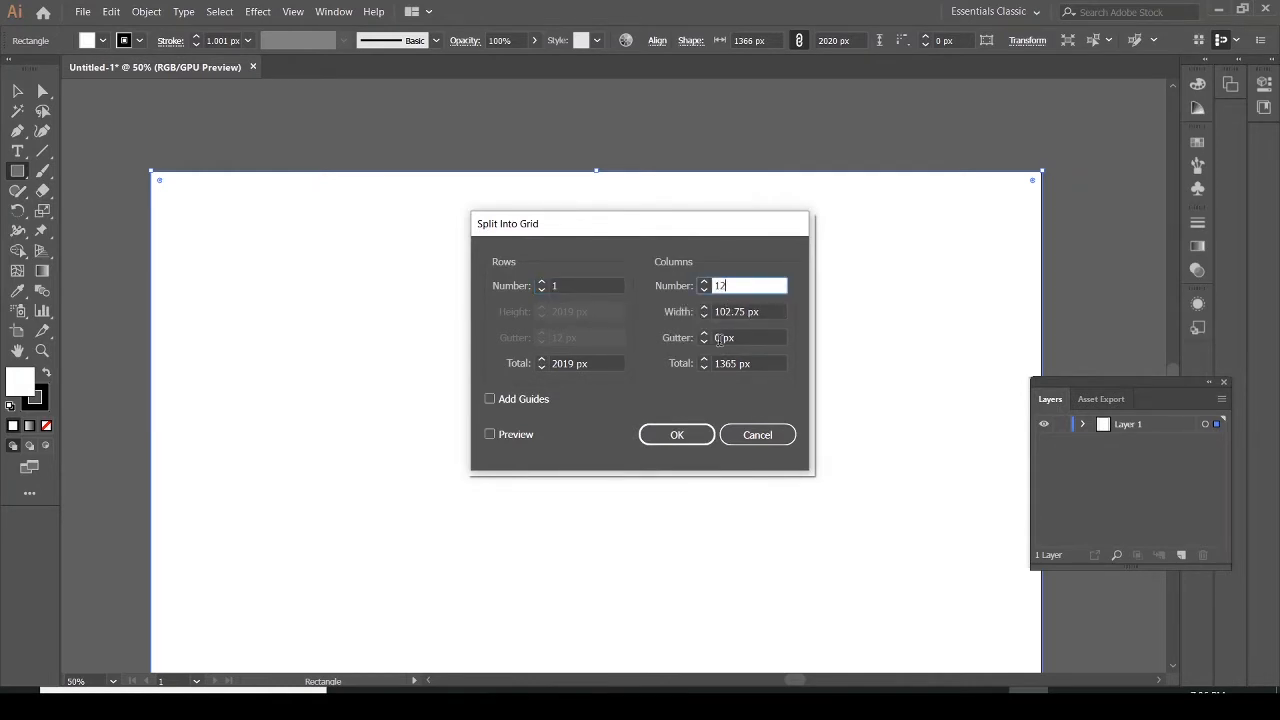
click(719, 337)
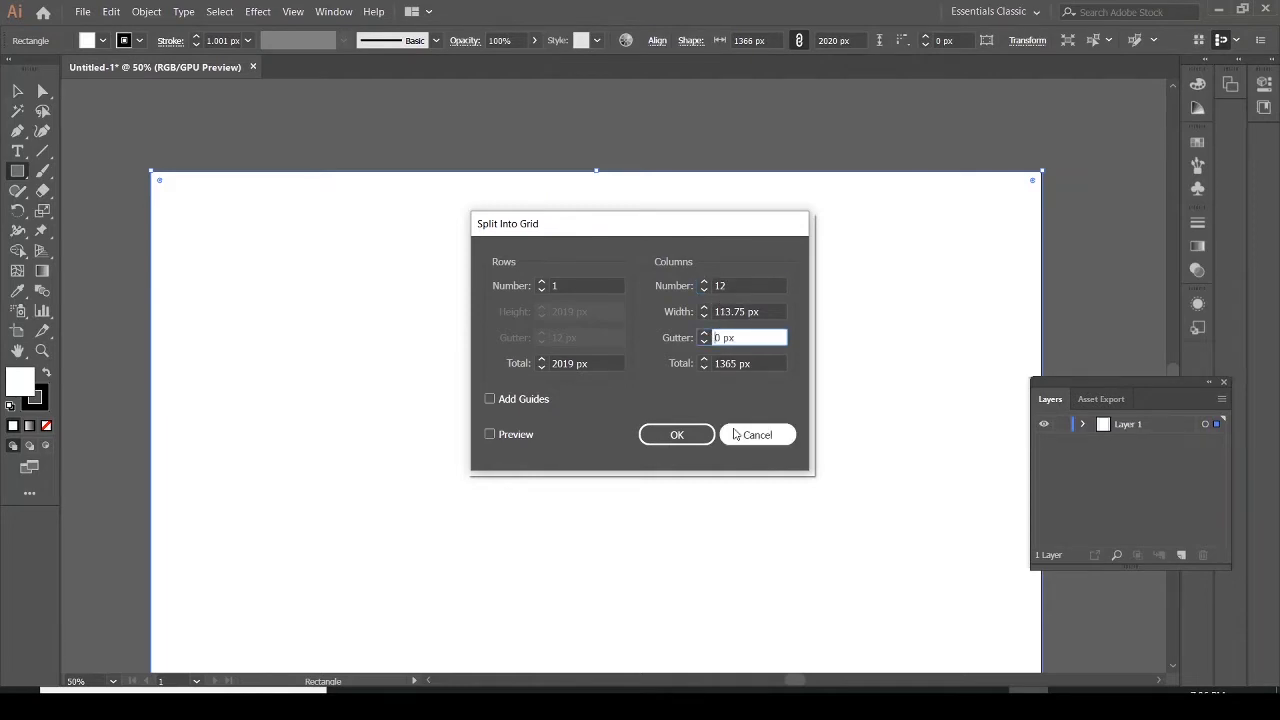
text(3)
click(677, 434)
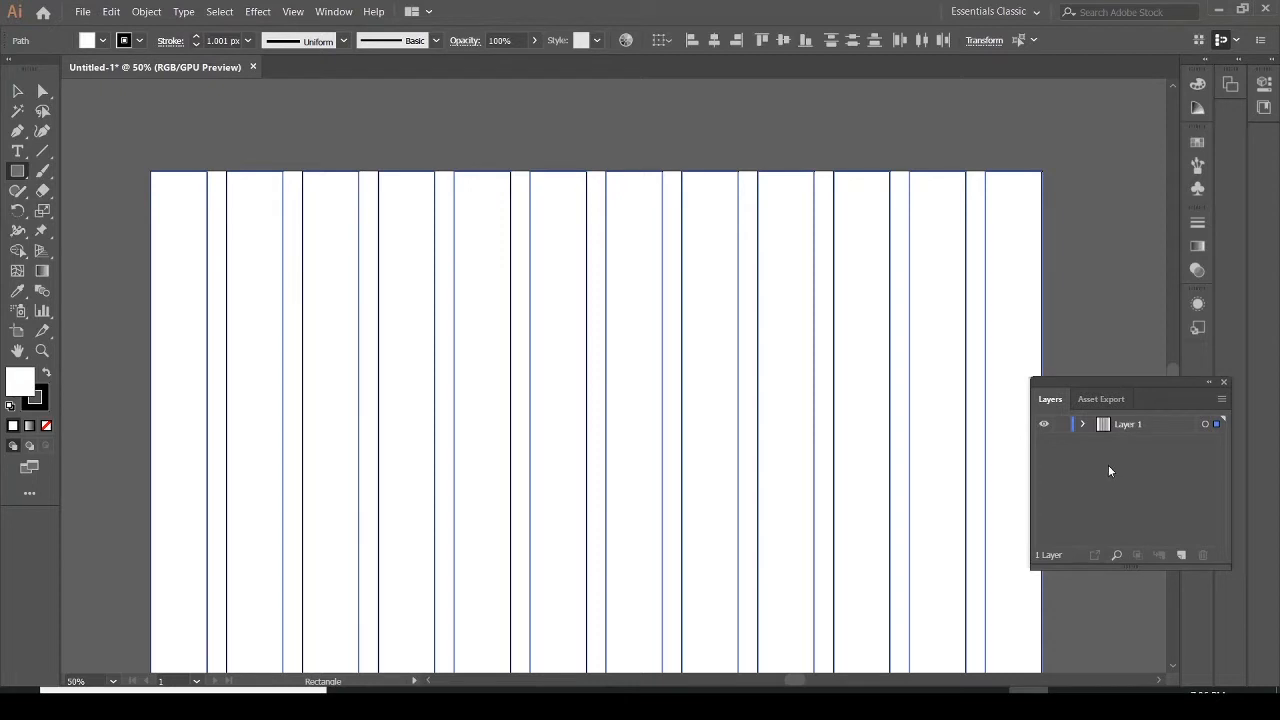
key(ctrl+z)
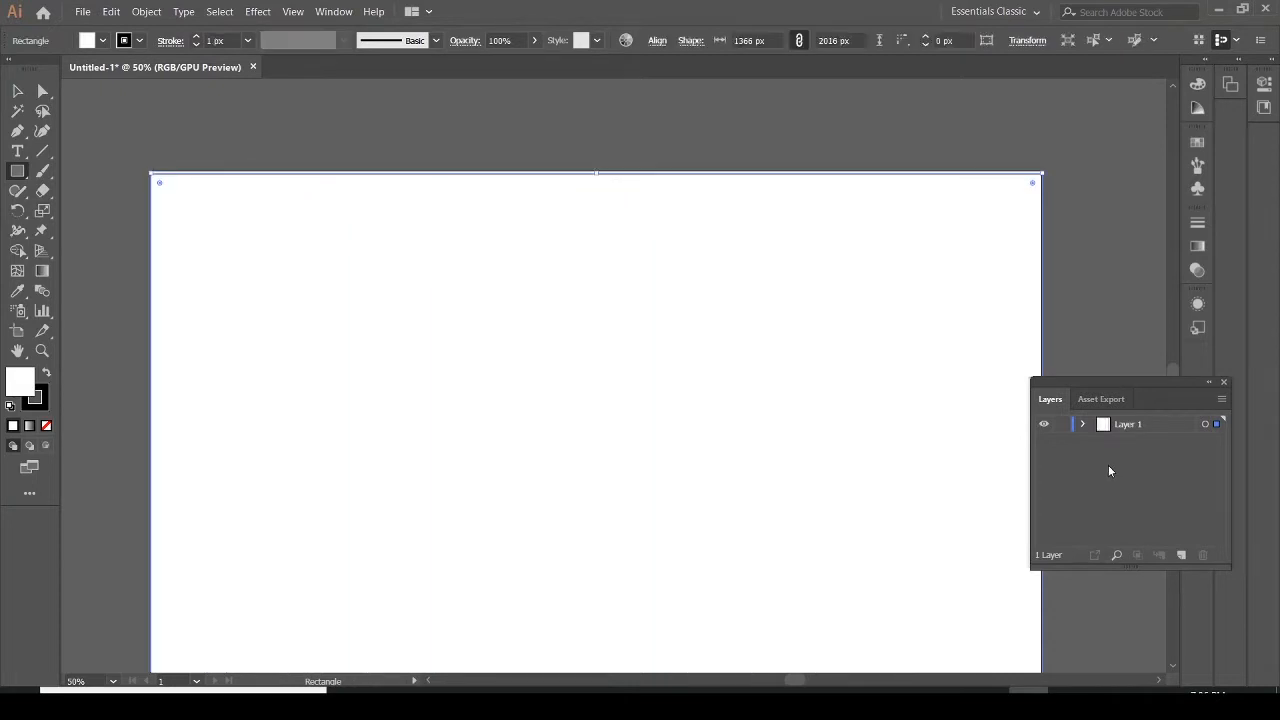
Lock Layer 1, add a new layer, and draw a 1366 x 2020 px rectangle covering the artboard on it
key(ctrl+shift+a)
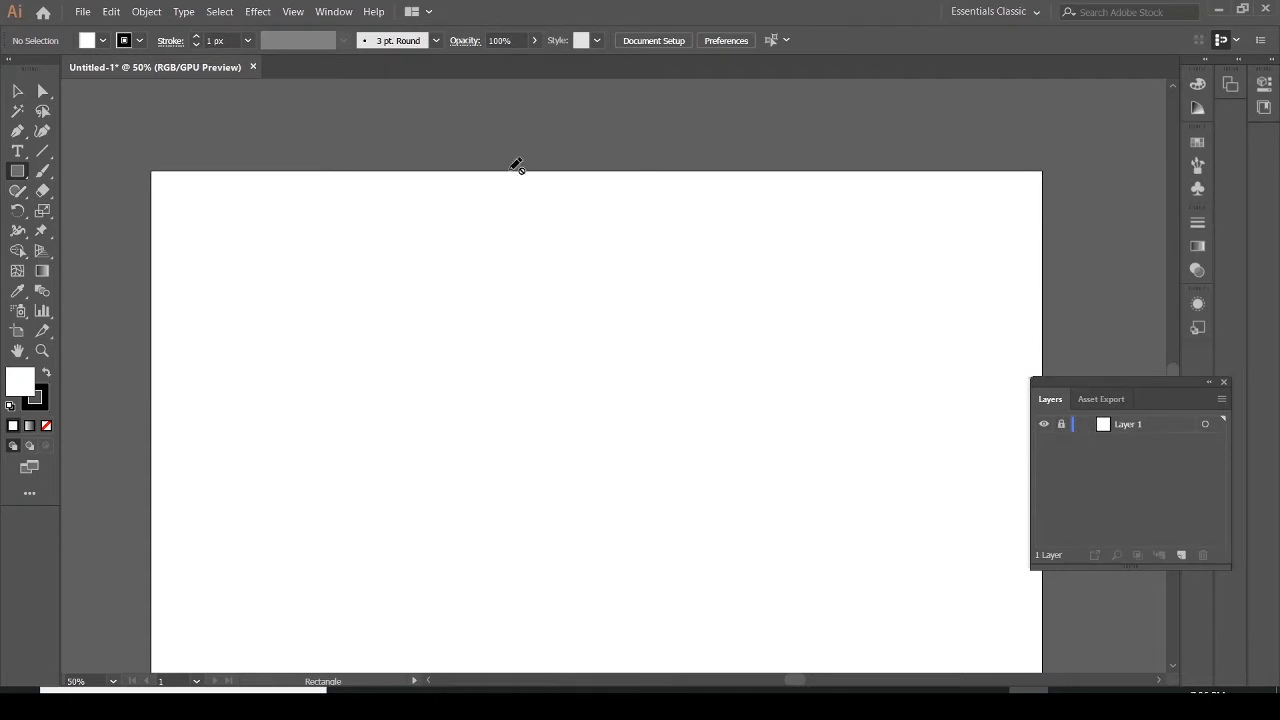
click(1182, 554)
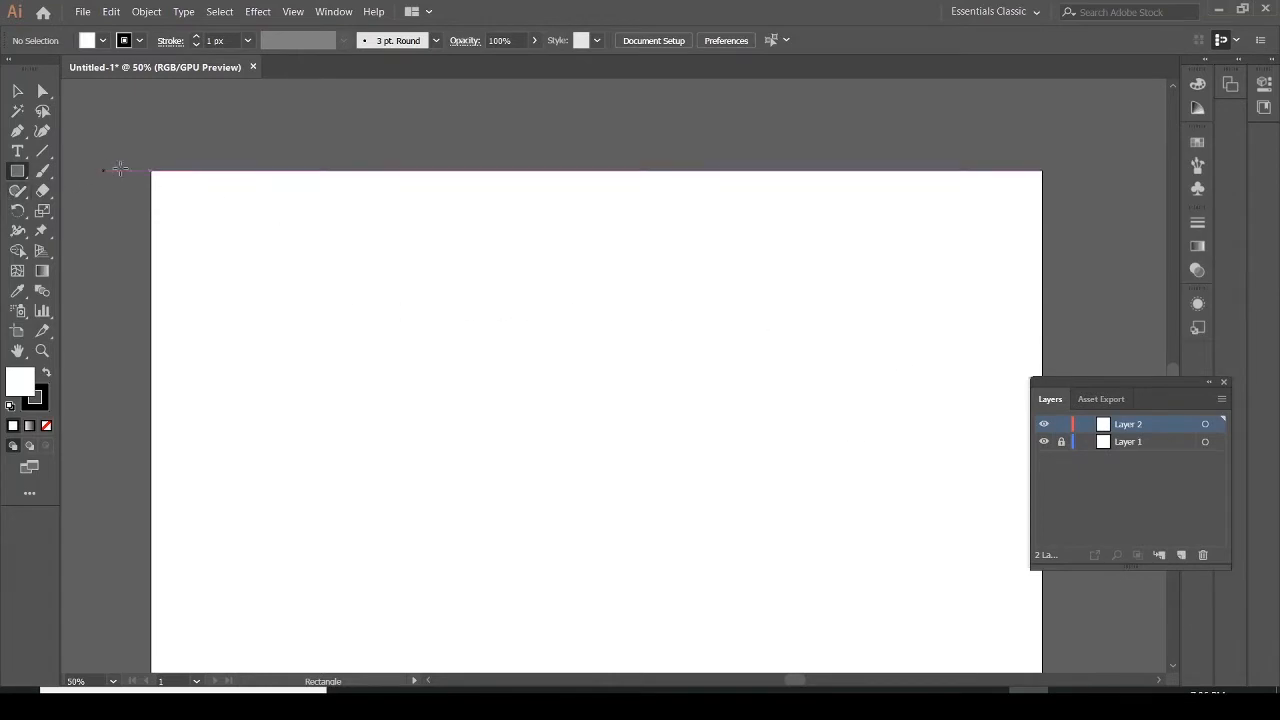
drag(151, 171, 1047, 614)
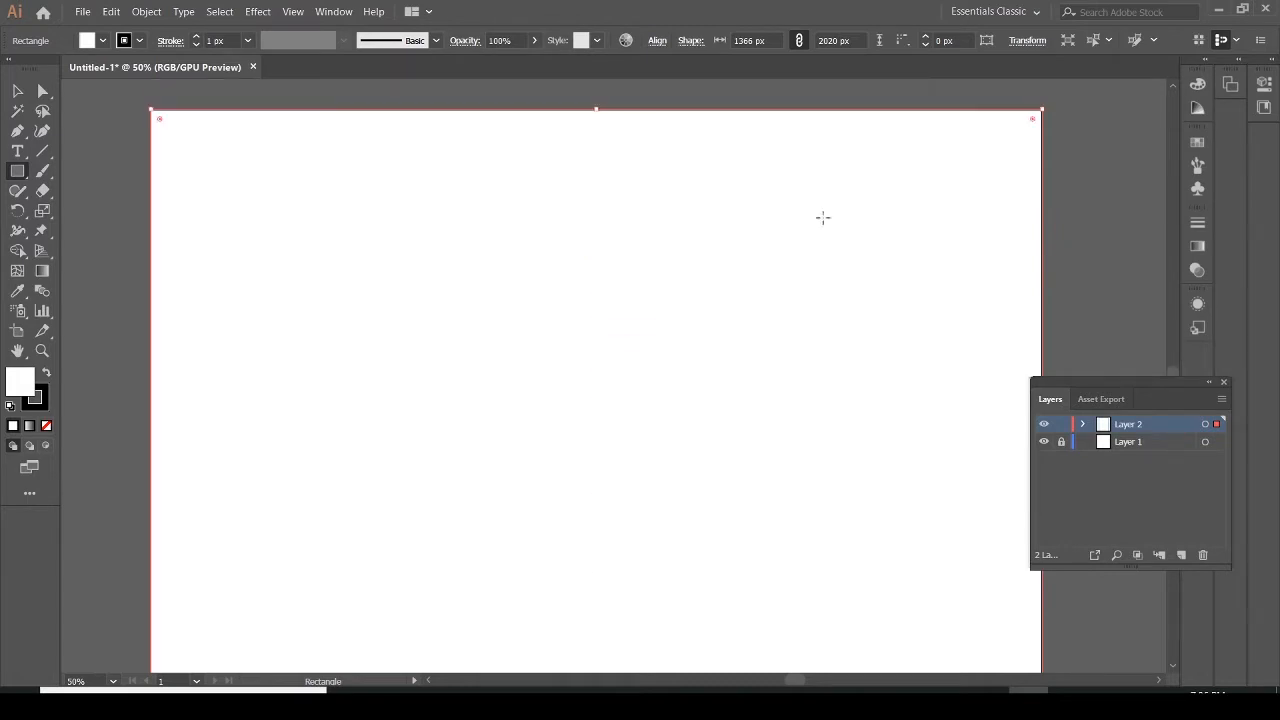
Split the new rectangle into a grid of 12 columns with a 30 px gutter
click(142, 12)
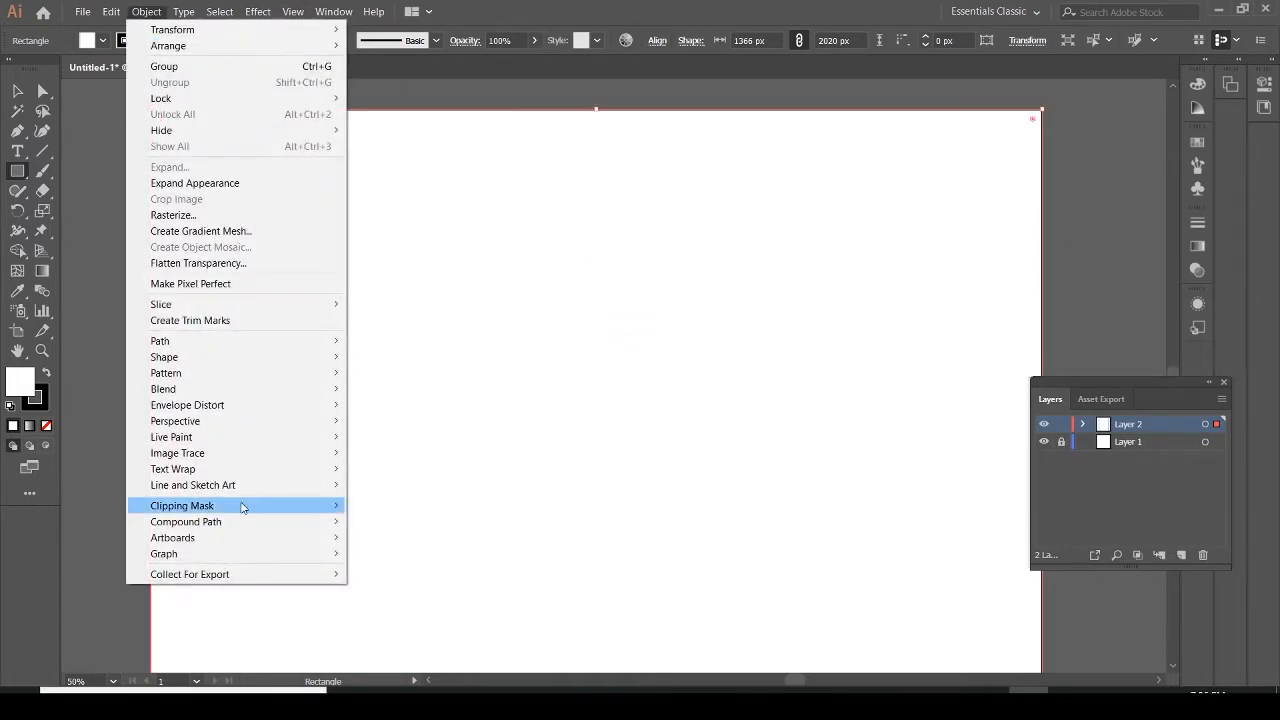
mouse_move(333, 342)
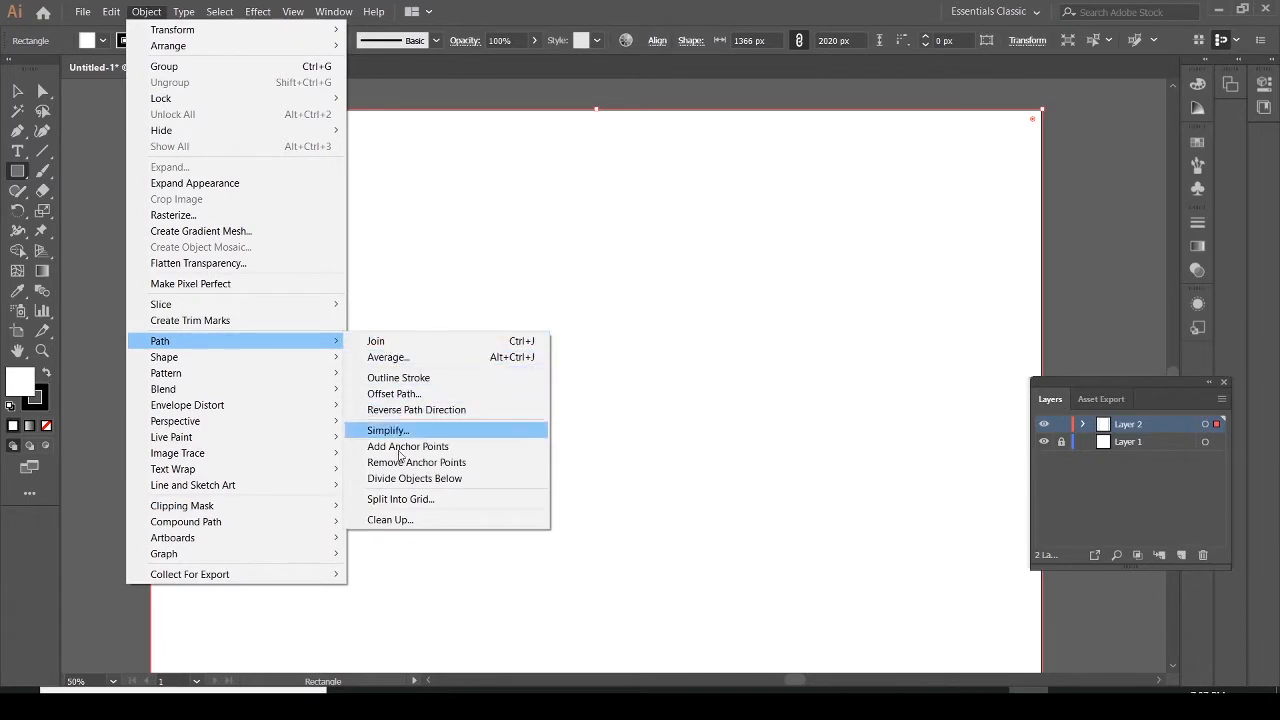
click(401, 501)
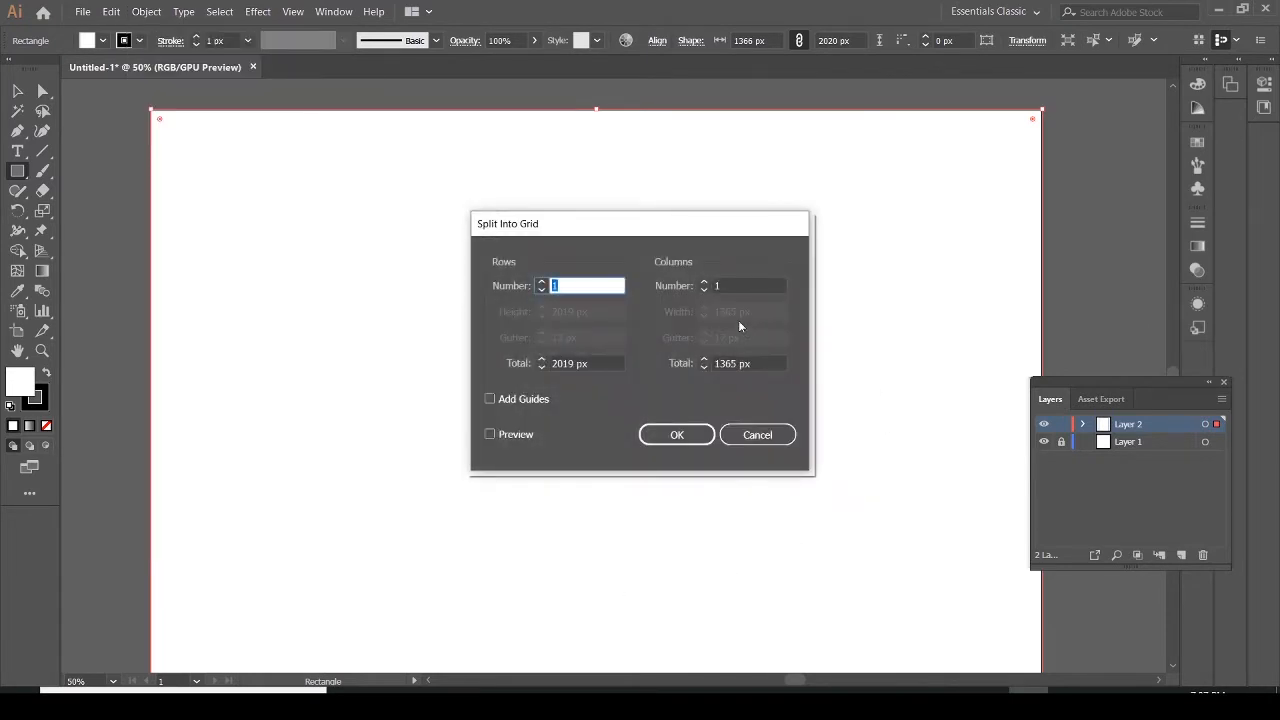
click(729, 286)
text(2)
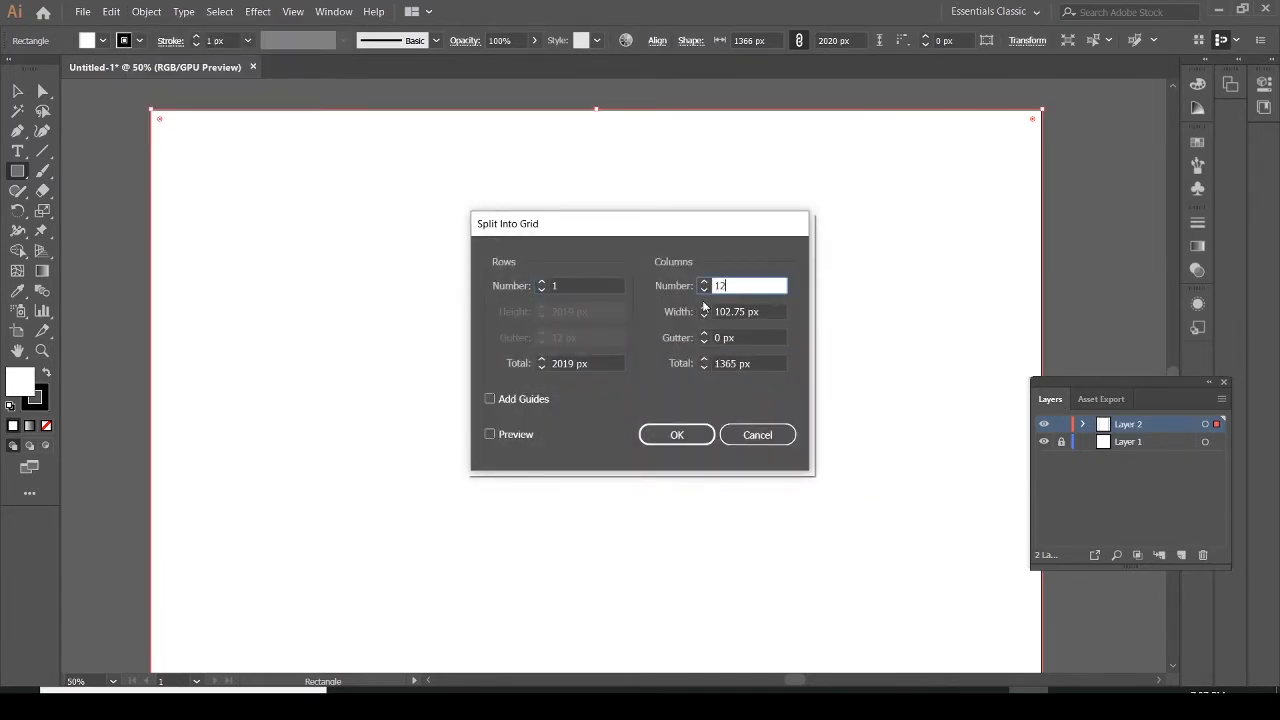
click(720, 338)
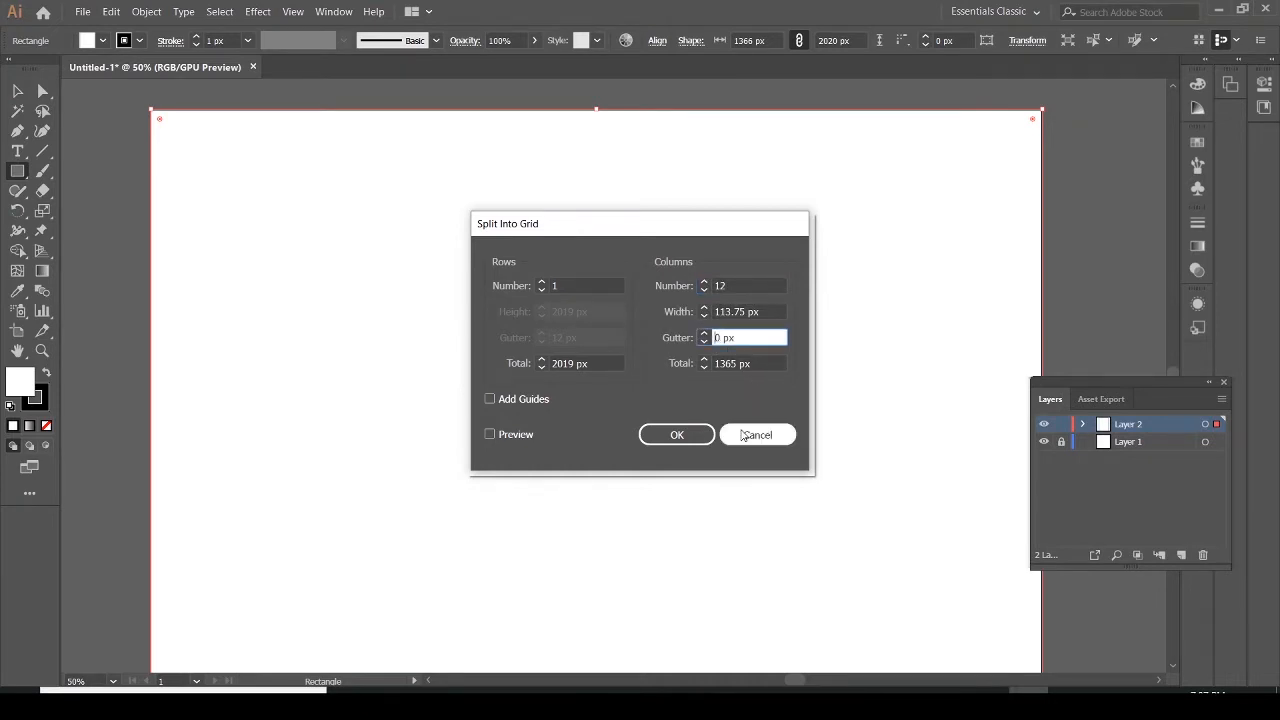
text(3)
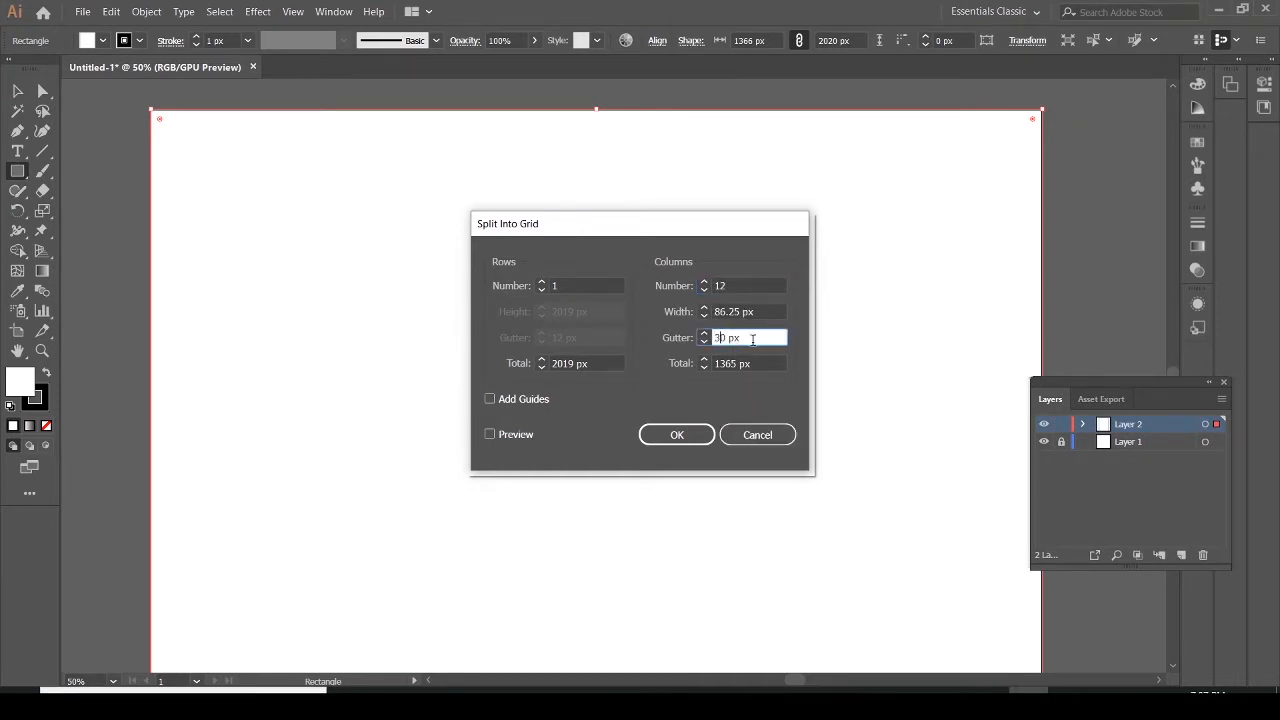
click(676, 436)
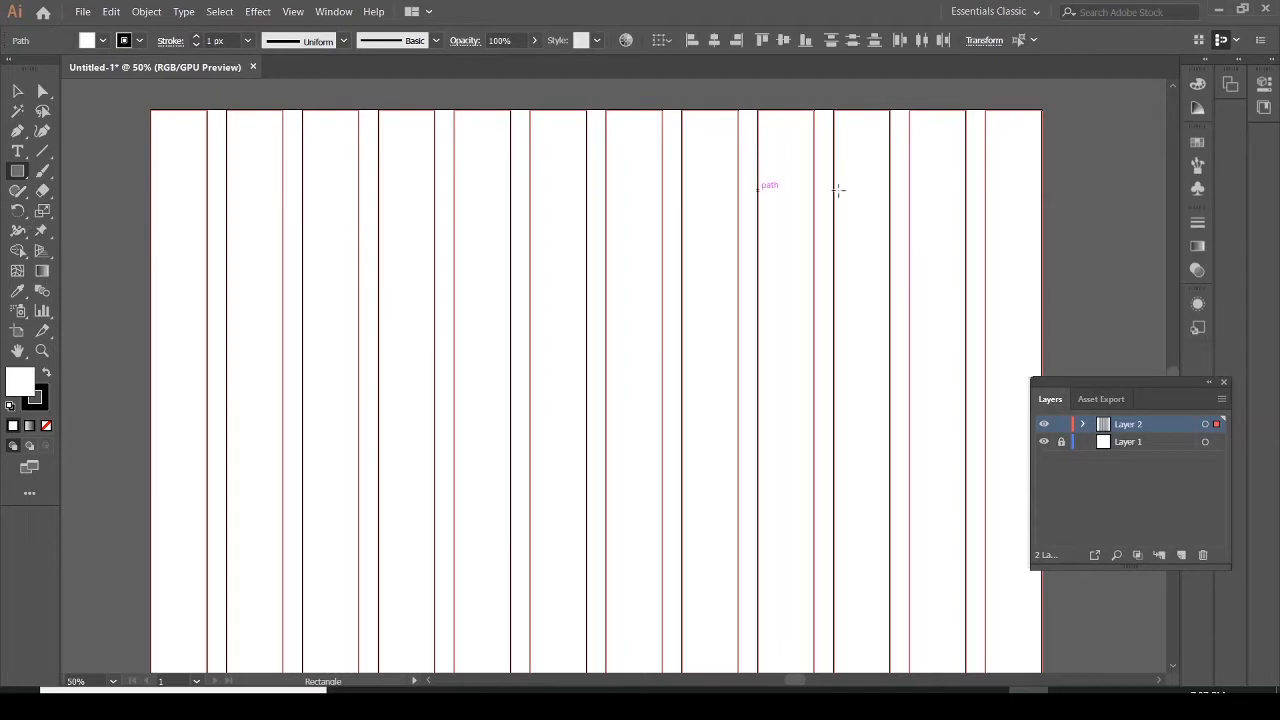
Lock the grid layer and add a third layer for the design elements
click(1062, 426)
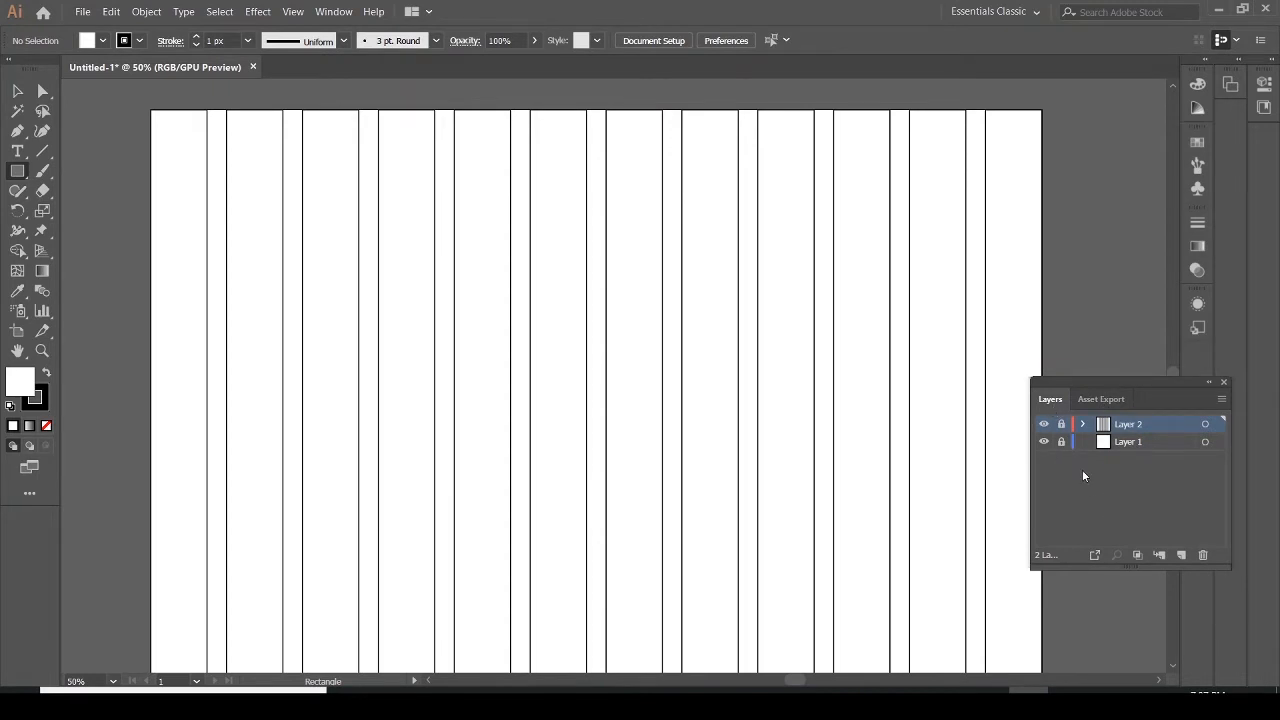
click(1182, 556)
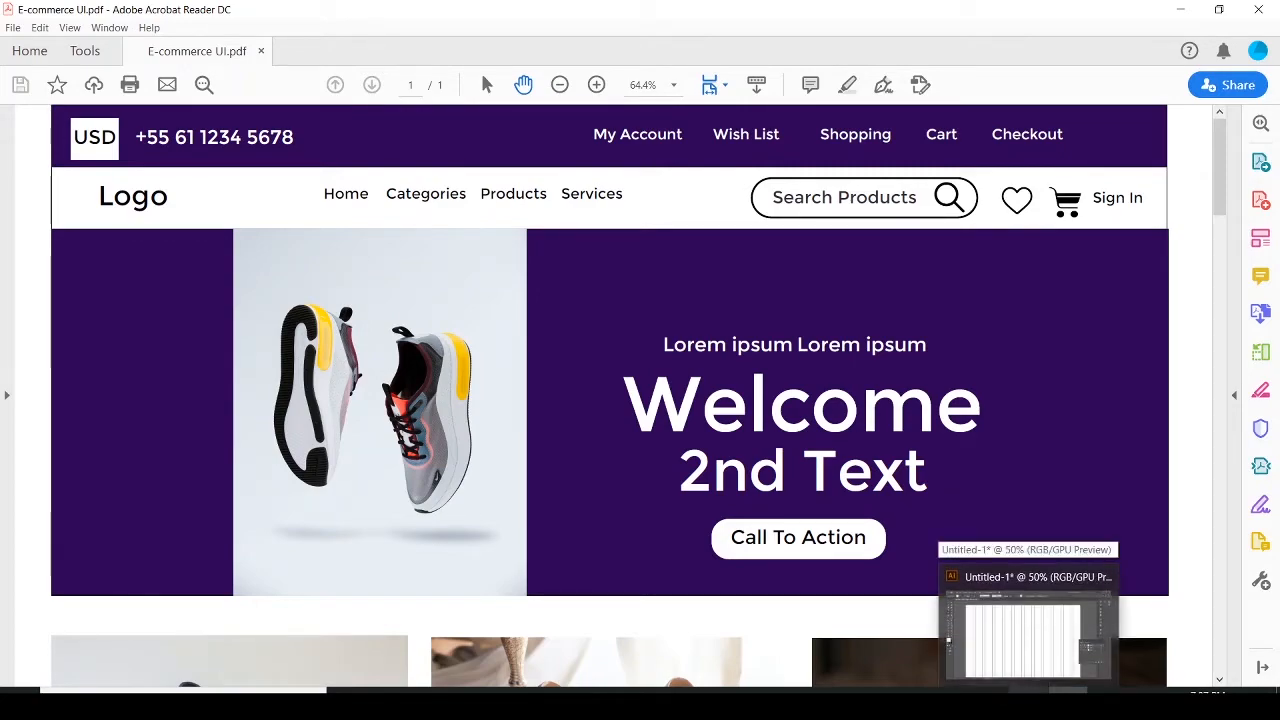
click(1029, 625)
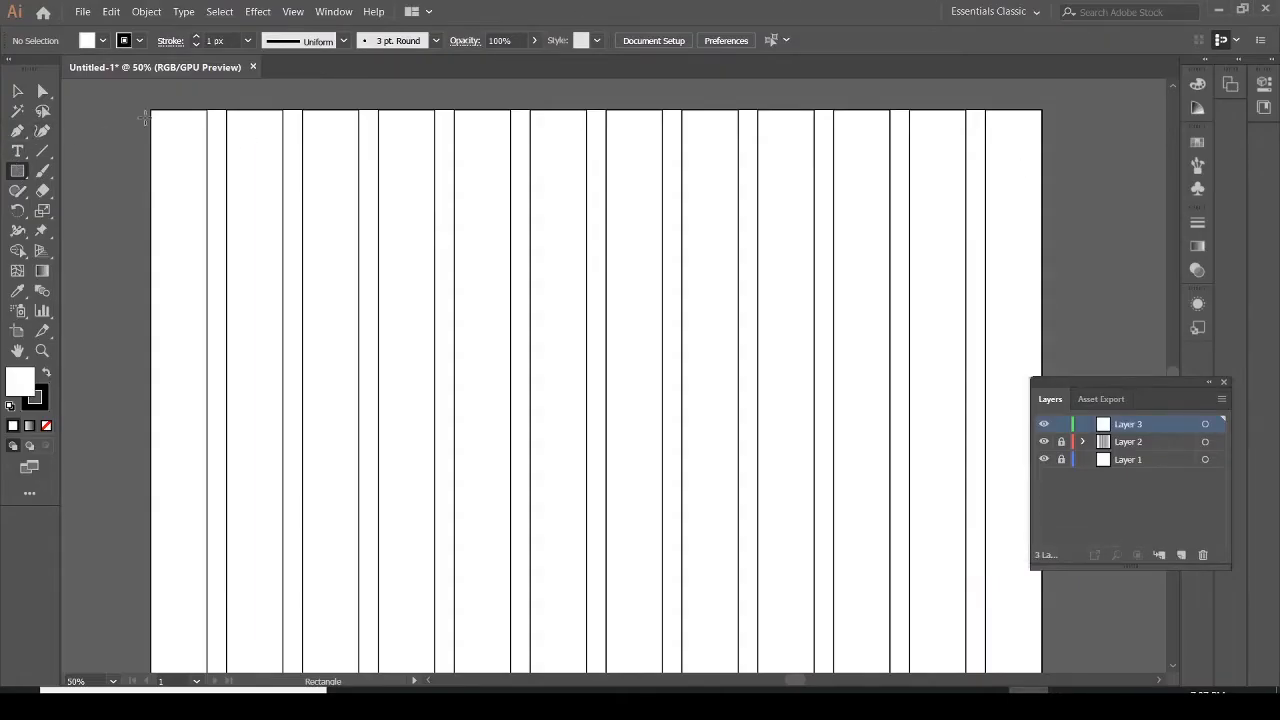
Draw a header bar rectangle across the top of the artboard, about 1365 x 74 px, and set its stroke to none
drag(150, 110, 1040, 158)
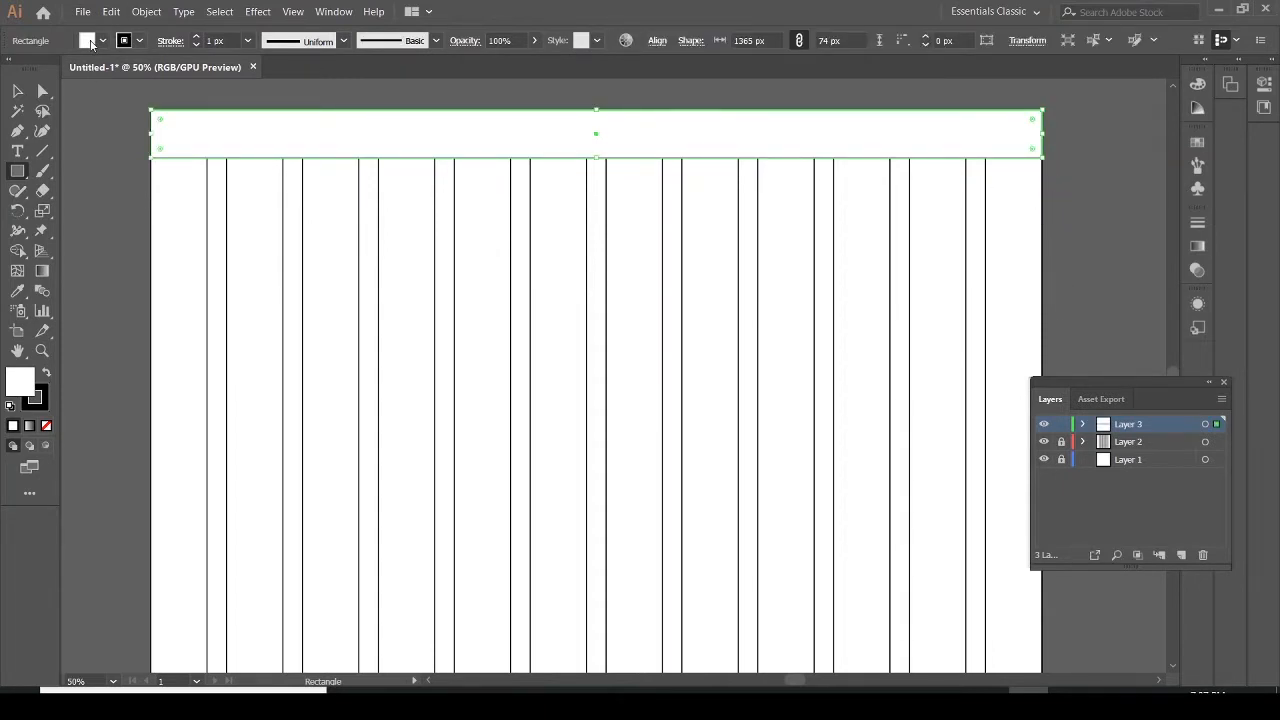
click(131, 44)
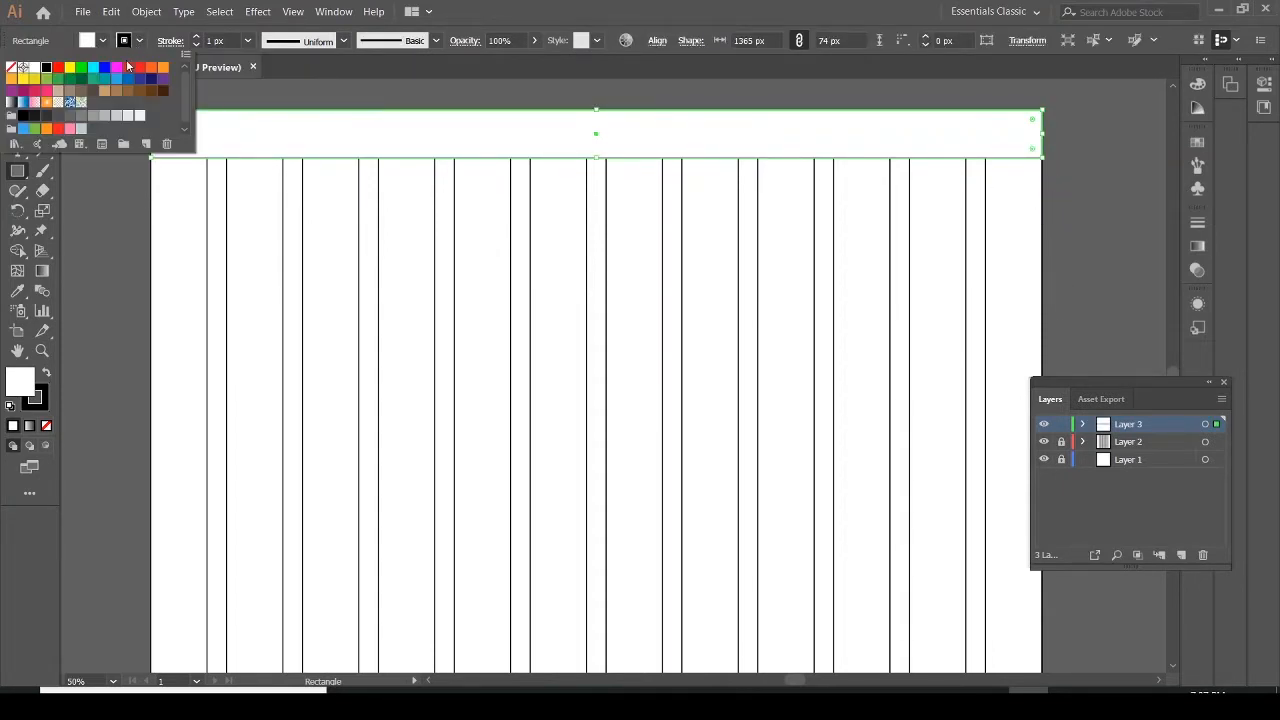
click(12, 67)
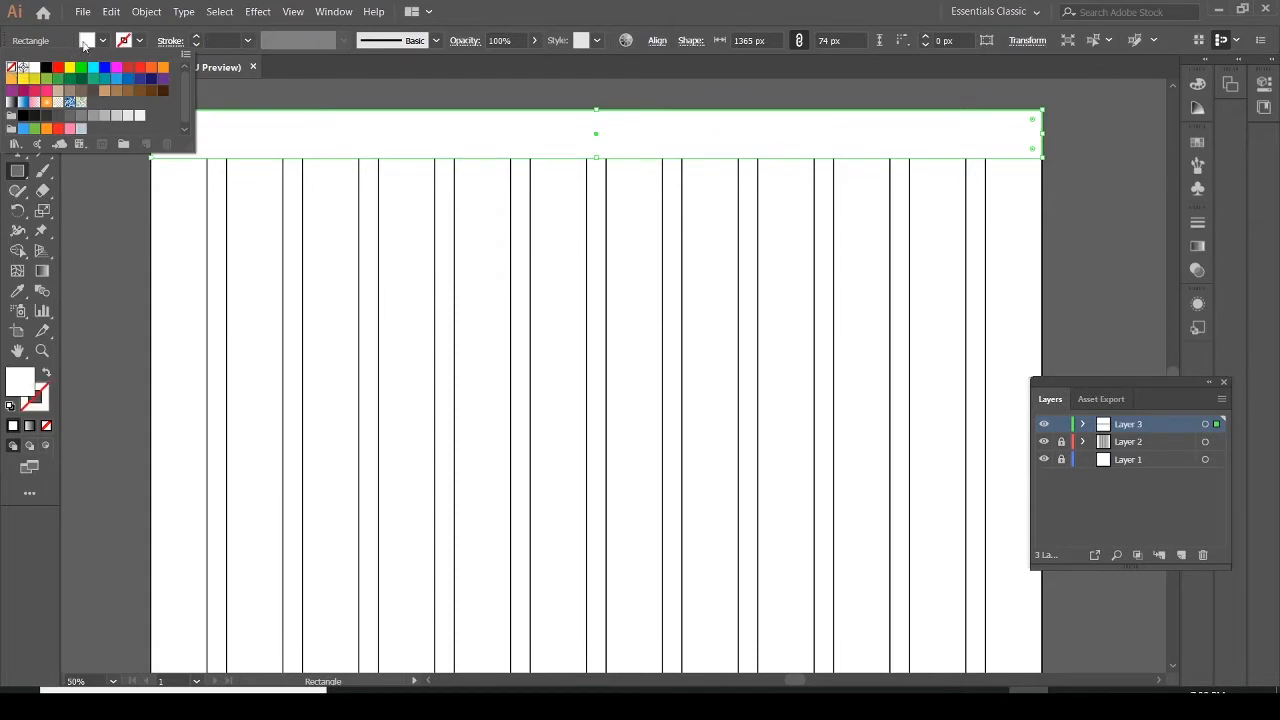
Fill the header bar with dark purple, hex 27004c, using the Color Picker
click(102, 42)
click(102, 42)
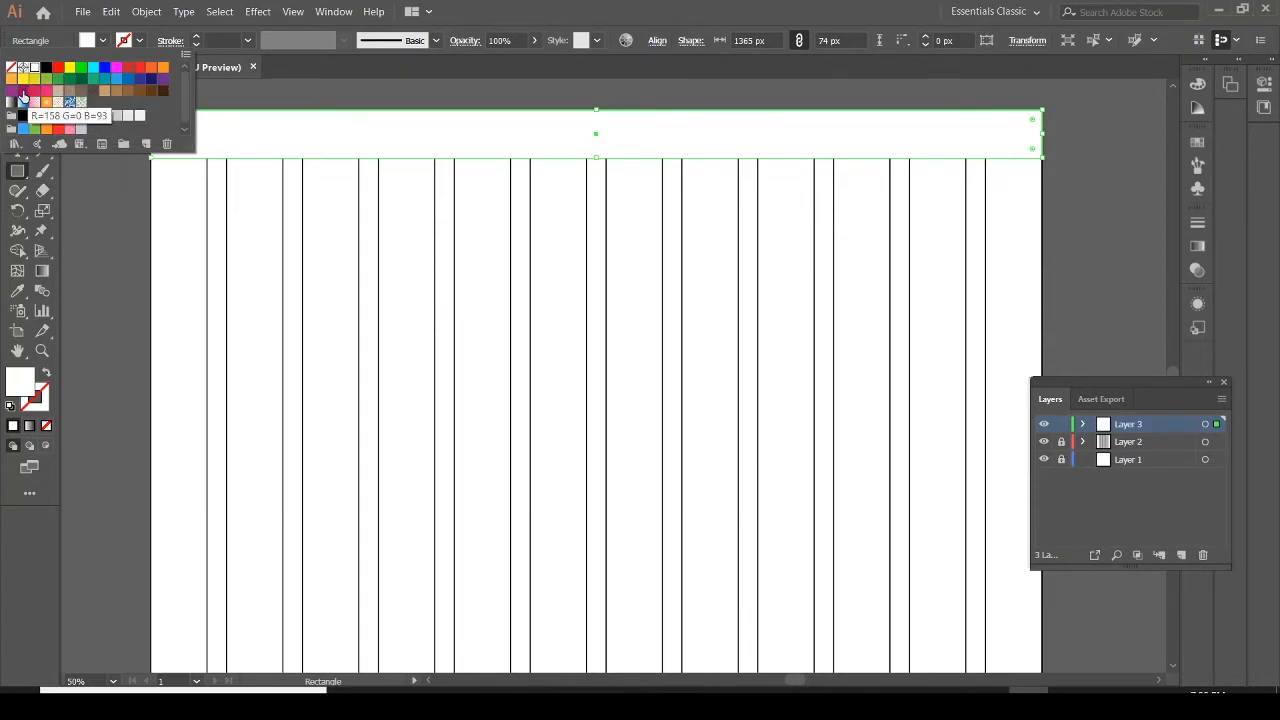
click(23, 92)
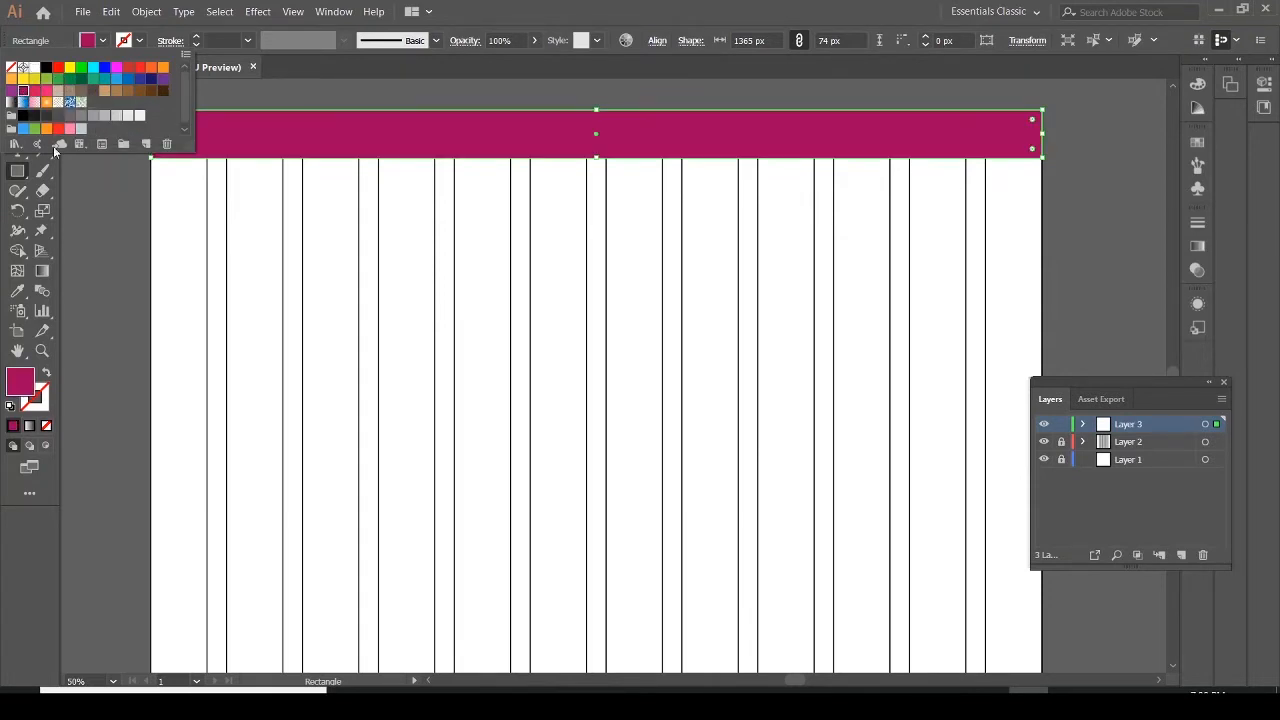
click(19, 384)
double_click(27, 380)
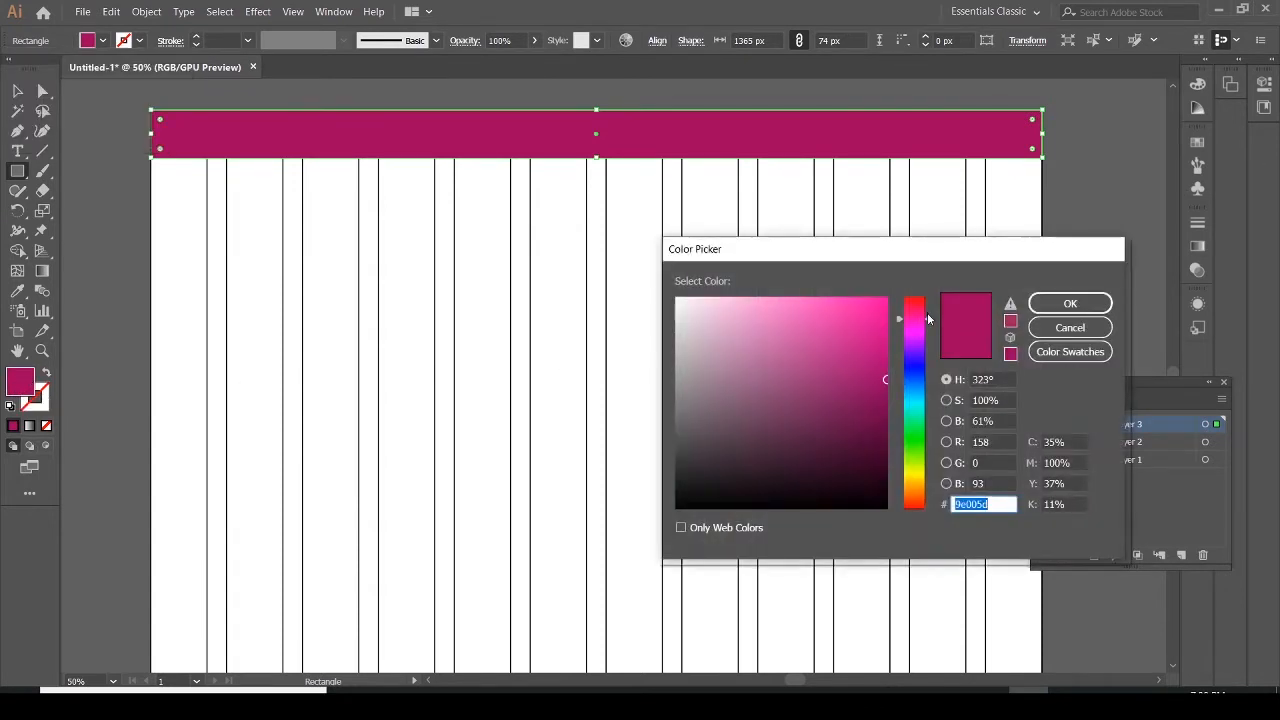
mouse_move(928, 318)
mouse_down()
mouse_move(945, 420)
mouse_move(876, 323)
mouse_up()
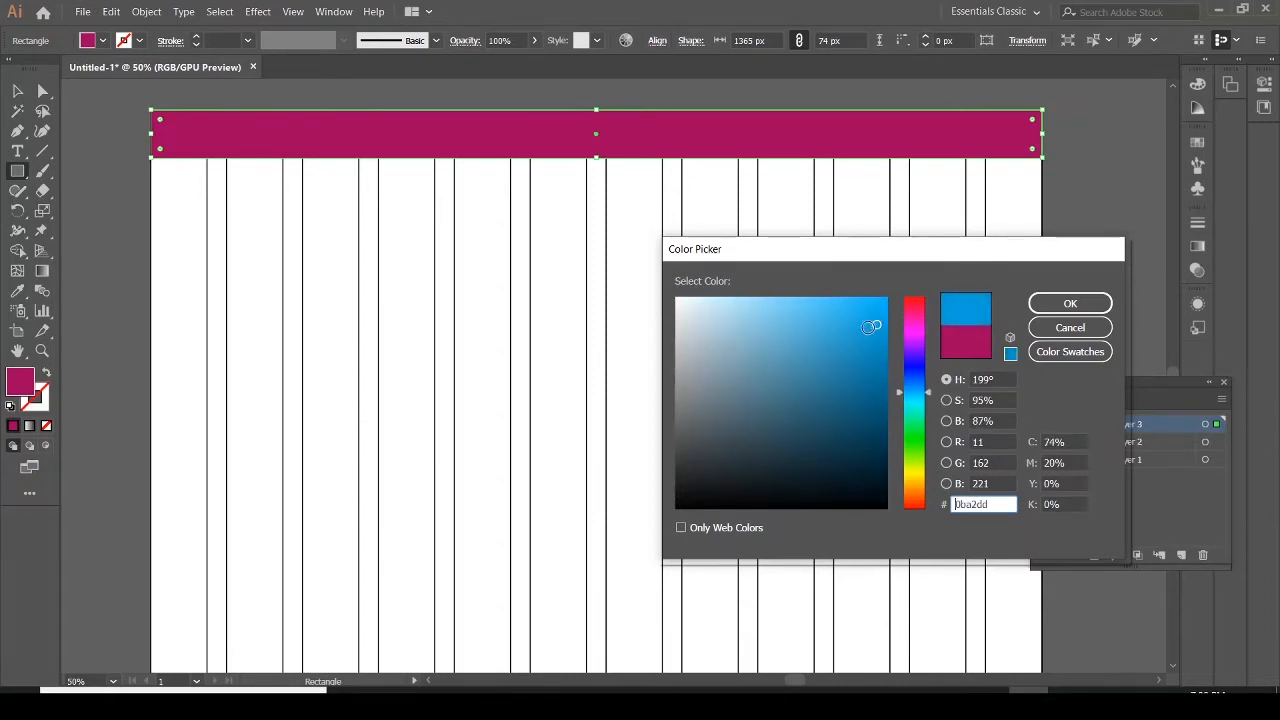
click(1060, 304)
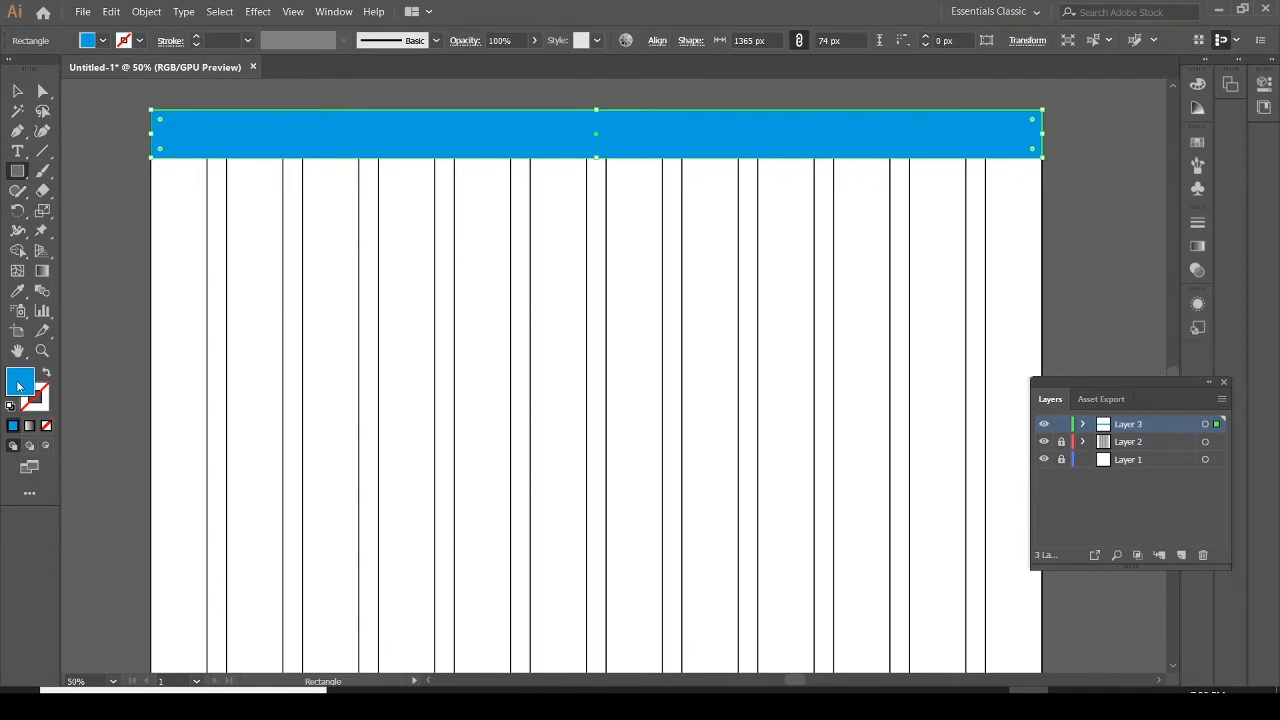
double_click(19, 383)
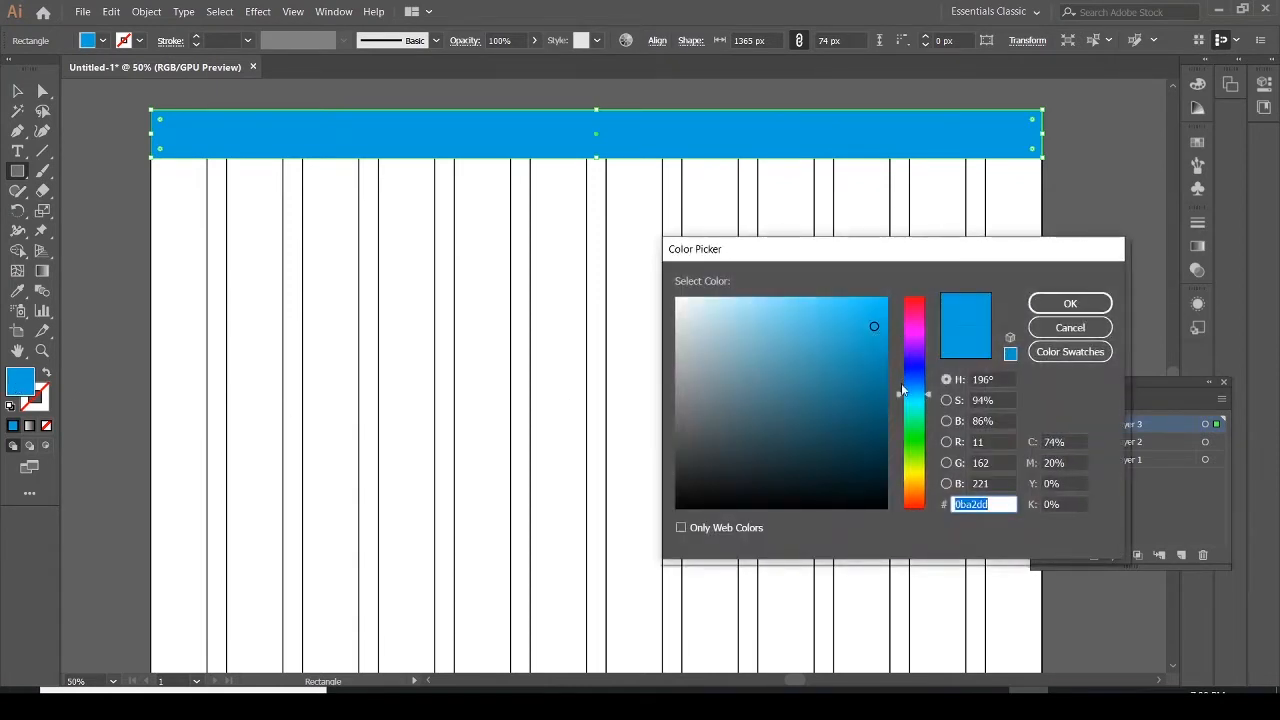
mouse_move(902, 389)
mouse_down()
mouse_move(898, 351)
mouse_move(885, 445)
mouse_up()
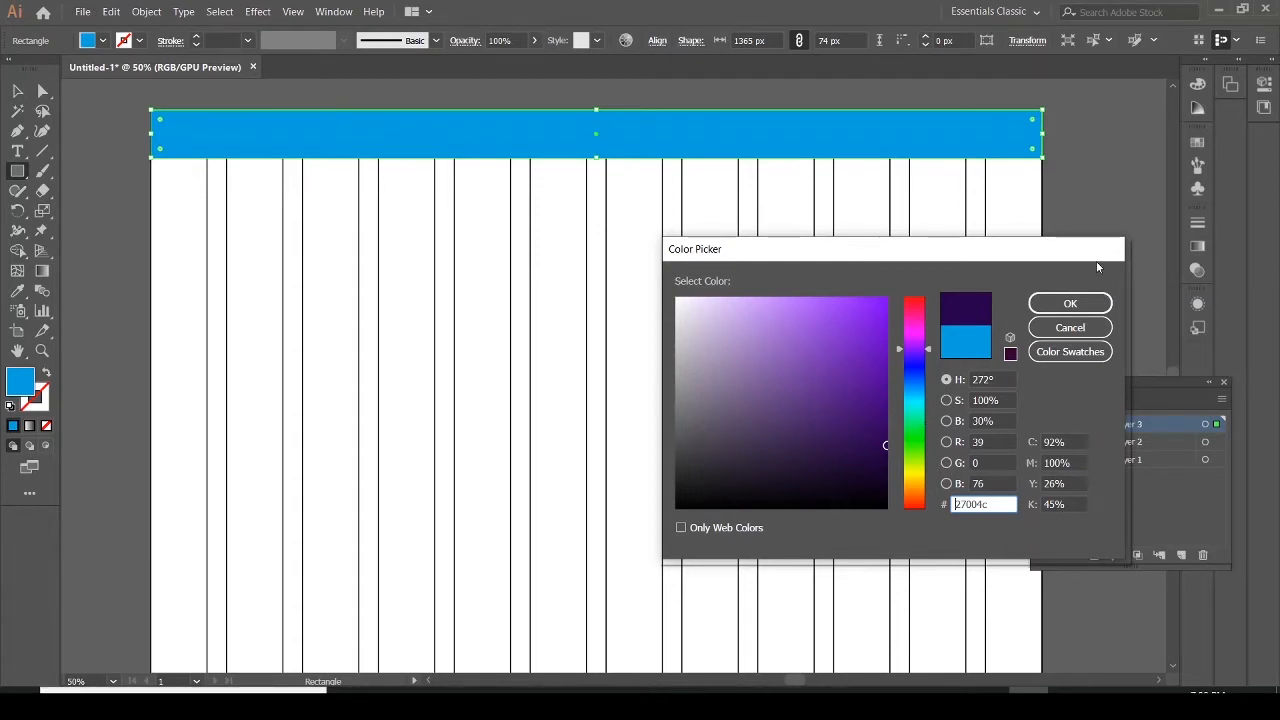
click(1071, 302)
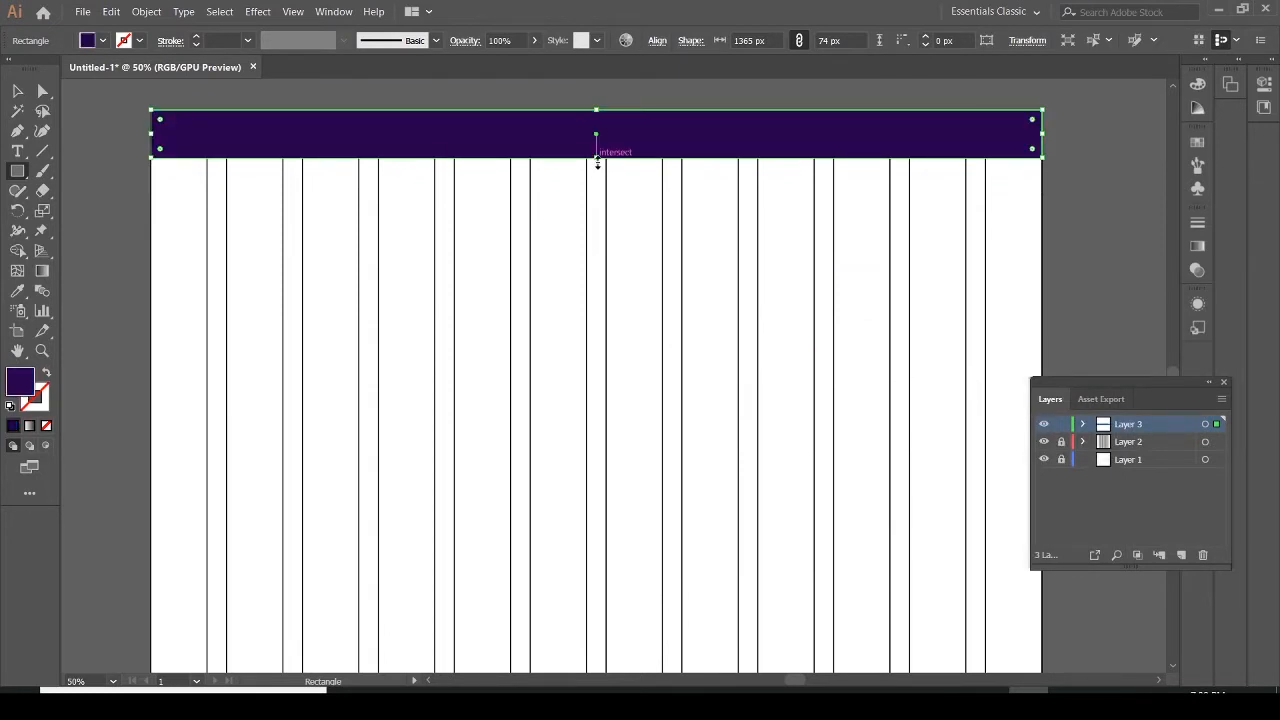
Increase the header bar's height to 85.5 px and compare it against the PDF mockup
drag(595, 158, 595, 165)
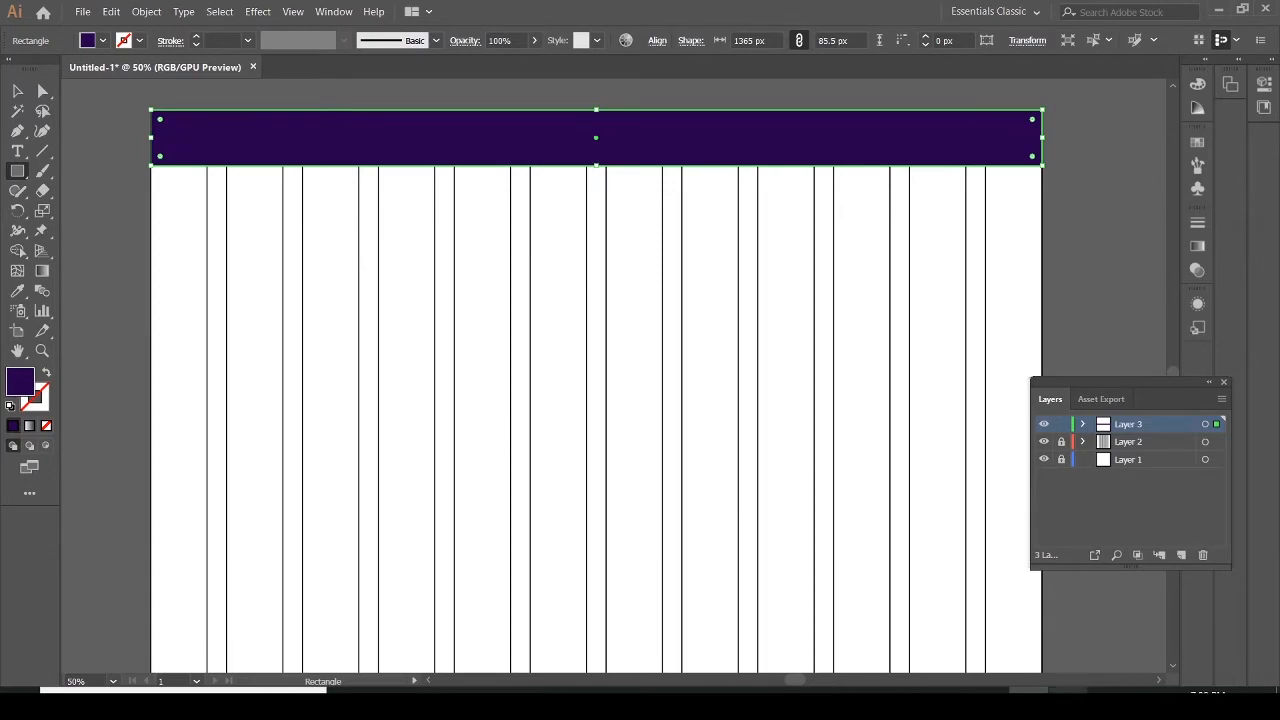
click(1068, 704)
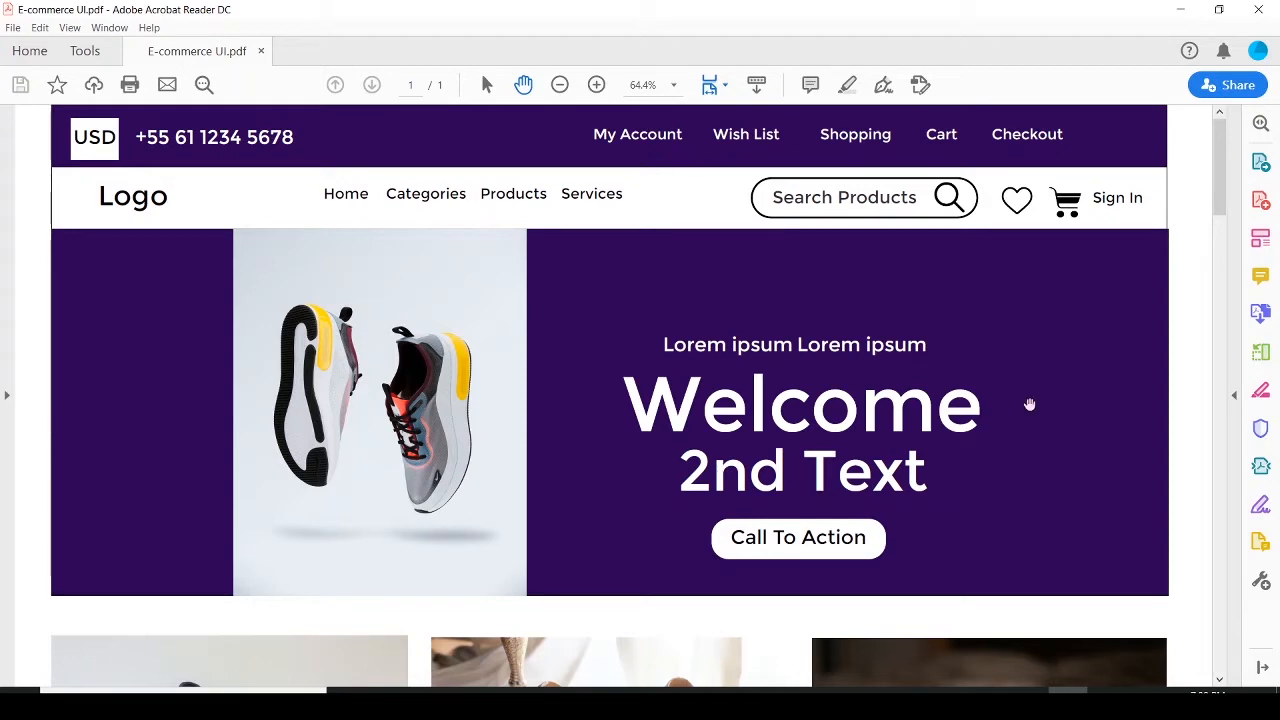
key(alt+Tab)
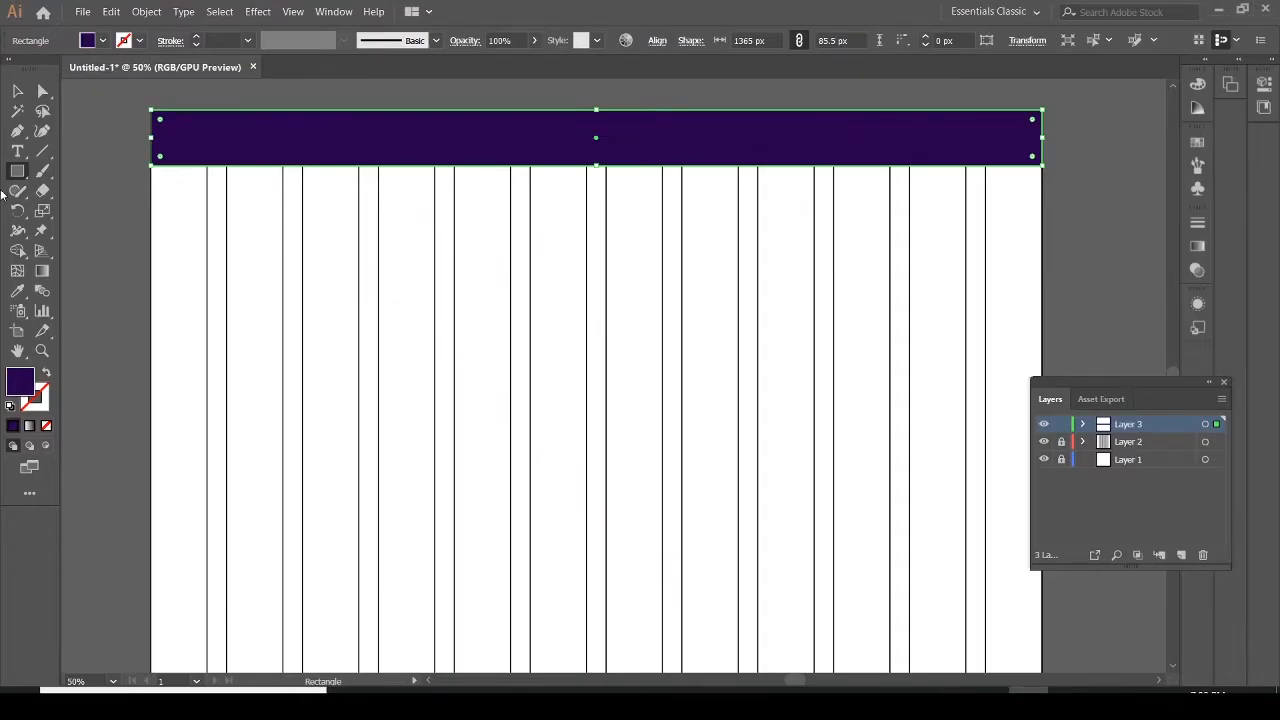
Widen the artboard on both sides to about 1481 px with the Artboard tool
click(18, 152)
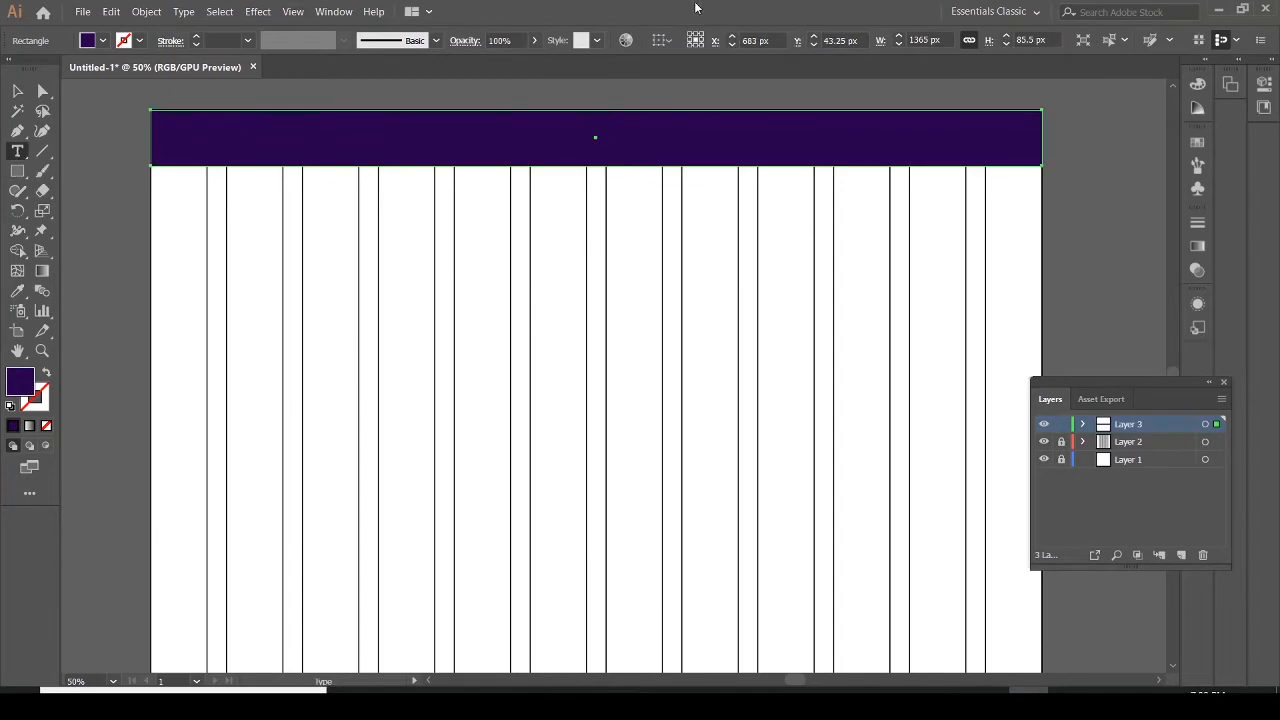
click(17, 171)
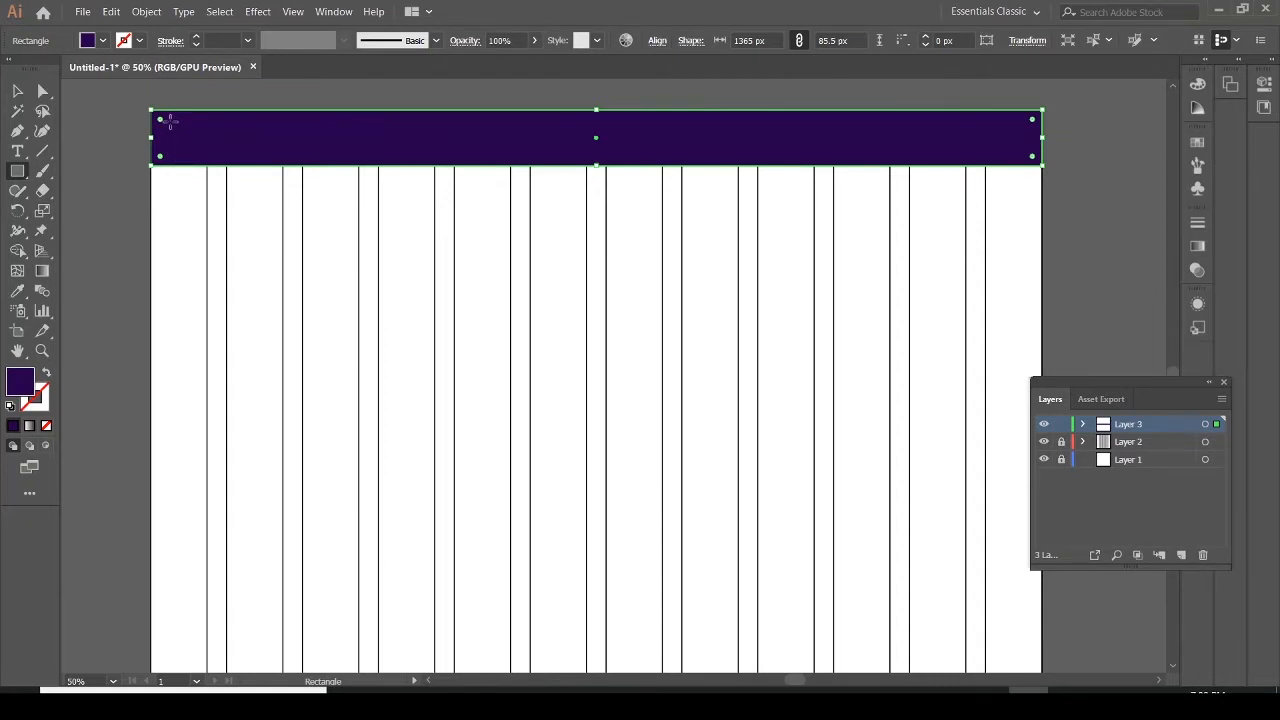
click(18, 93)
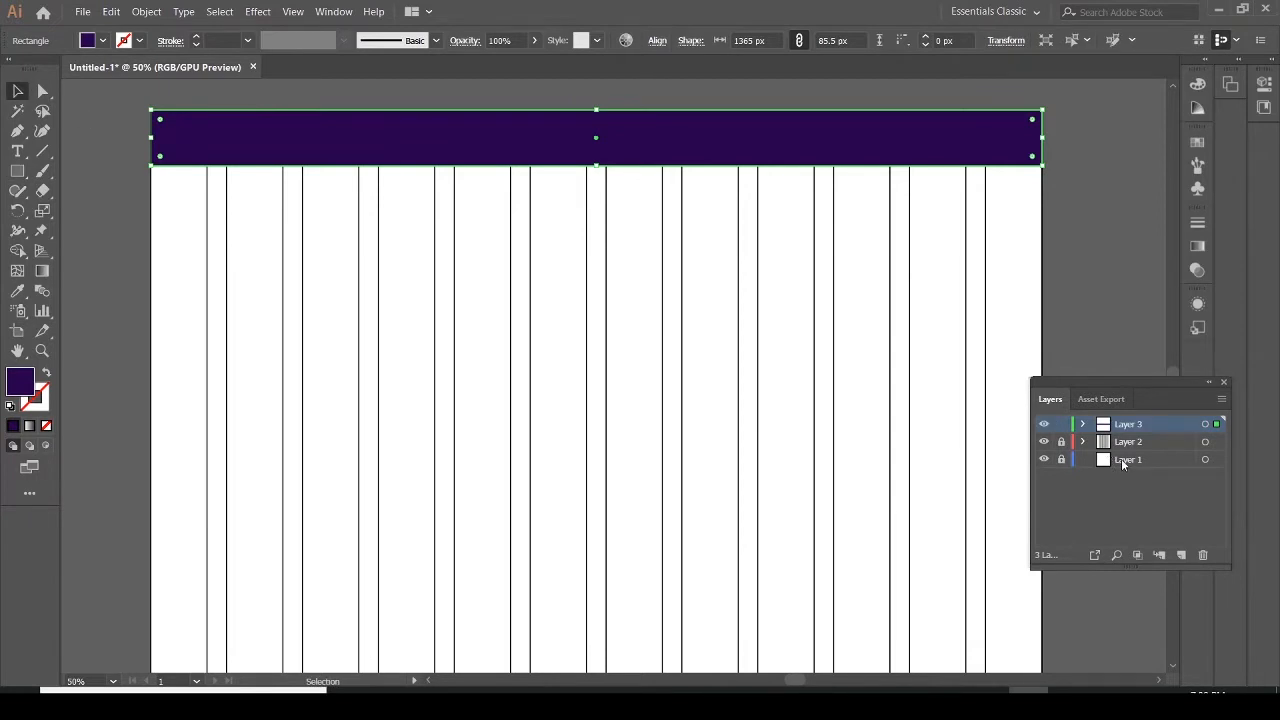
click(1121, 459)
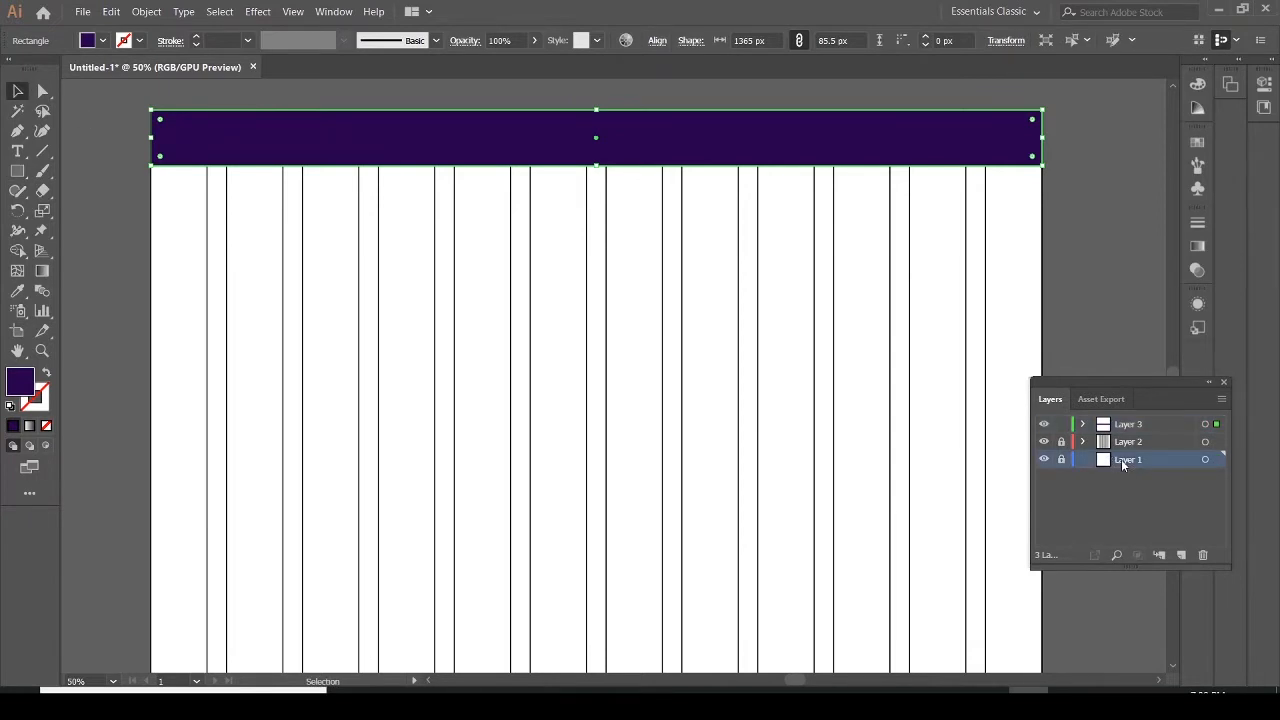
click(17, 333)
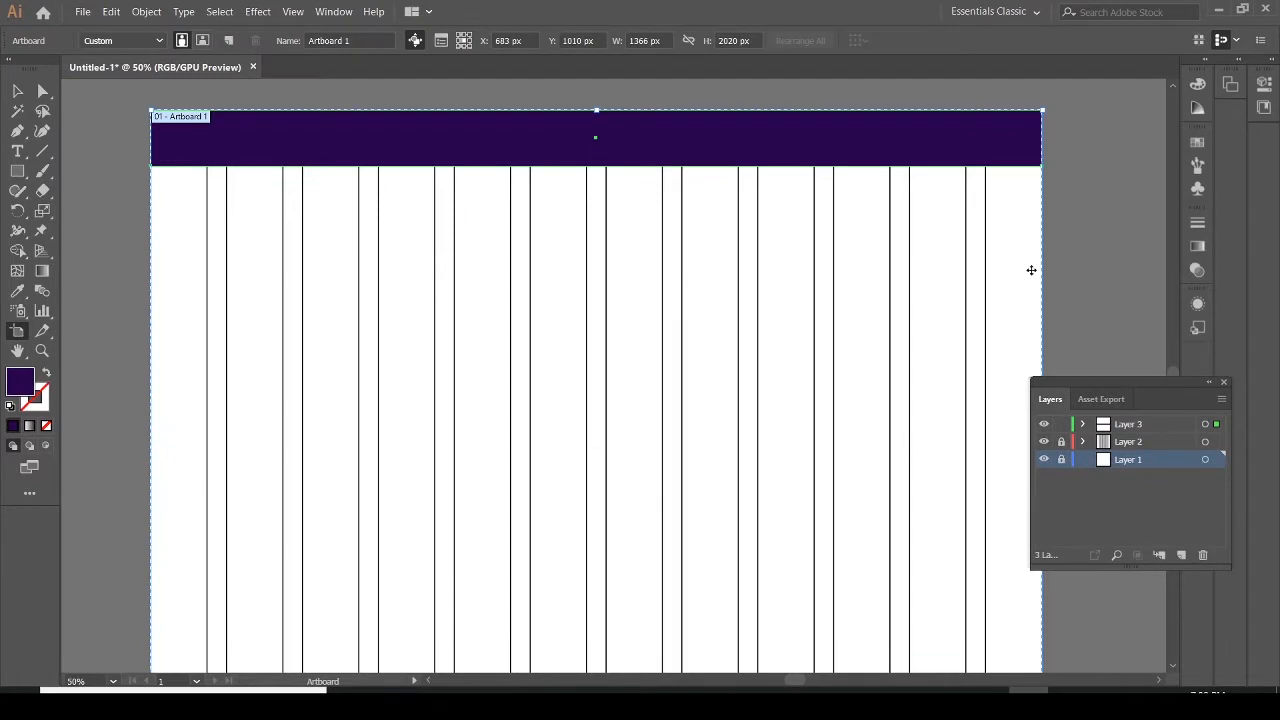
scroll(1155, 362, down, 3)
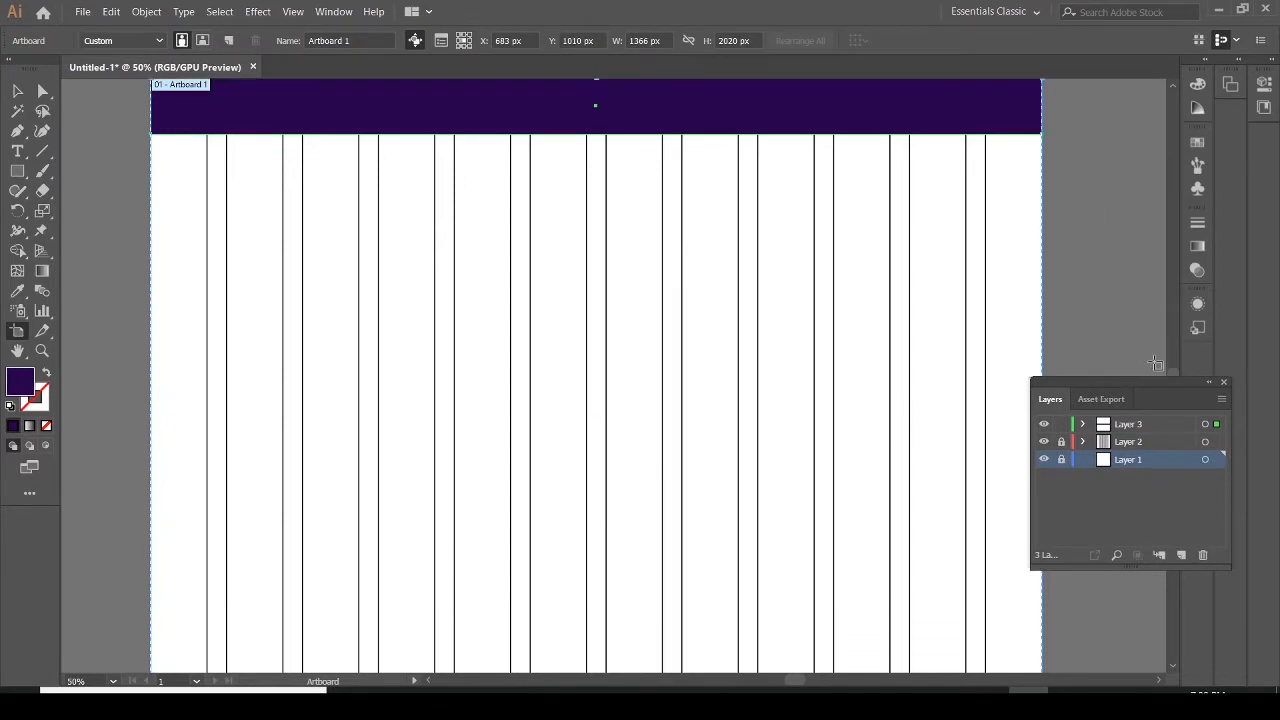
scroll(1155, 362, down, 1)
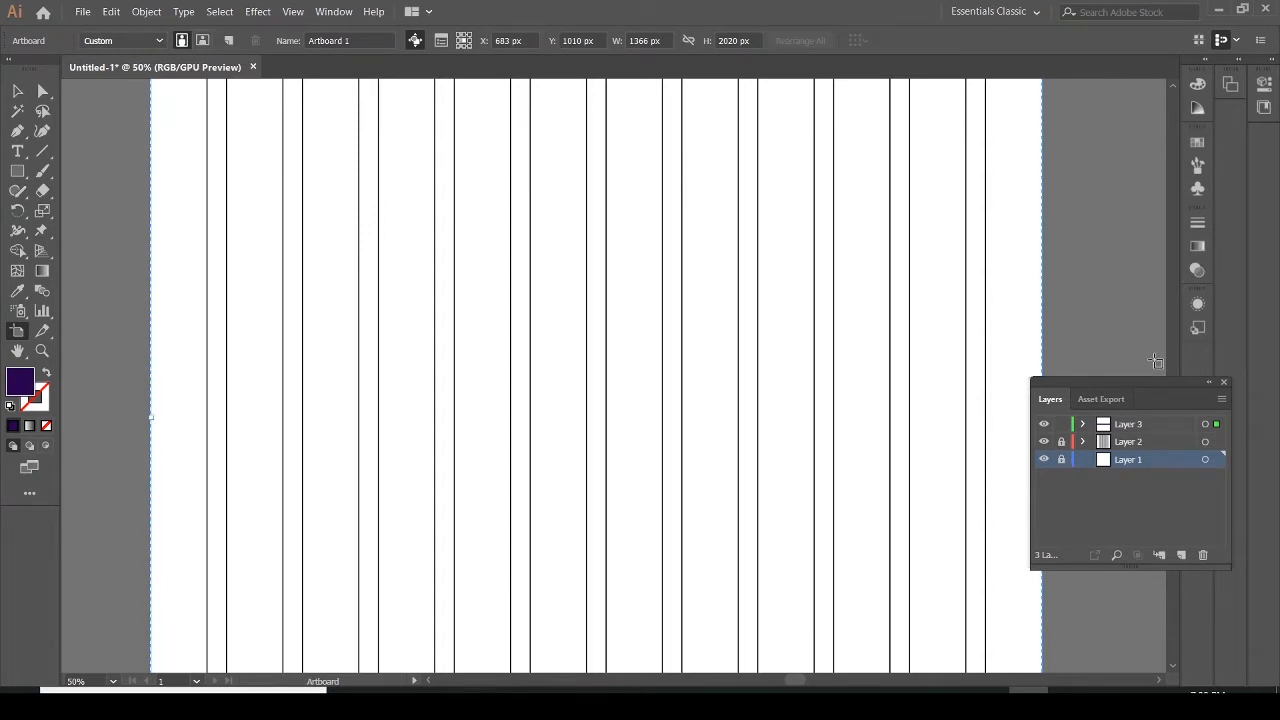
scroll(1155, 362, down, 1)
drag(1043, 337, 1081, 337)
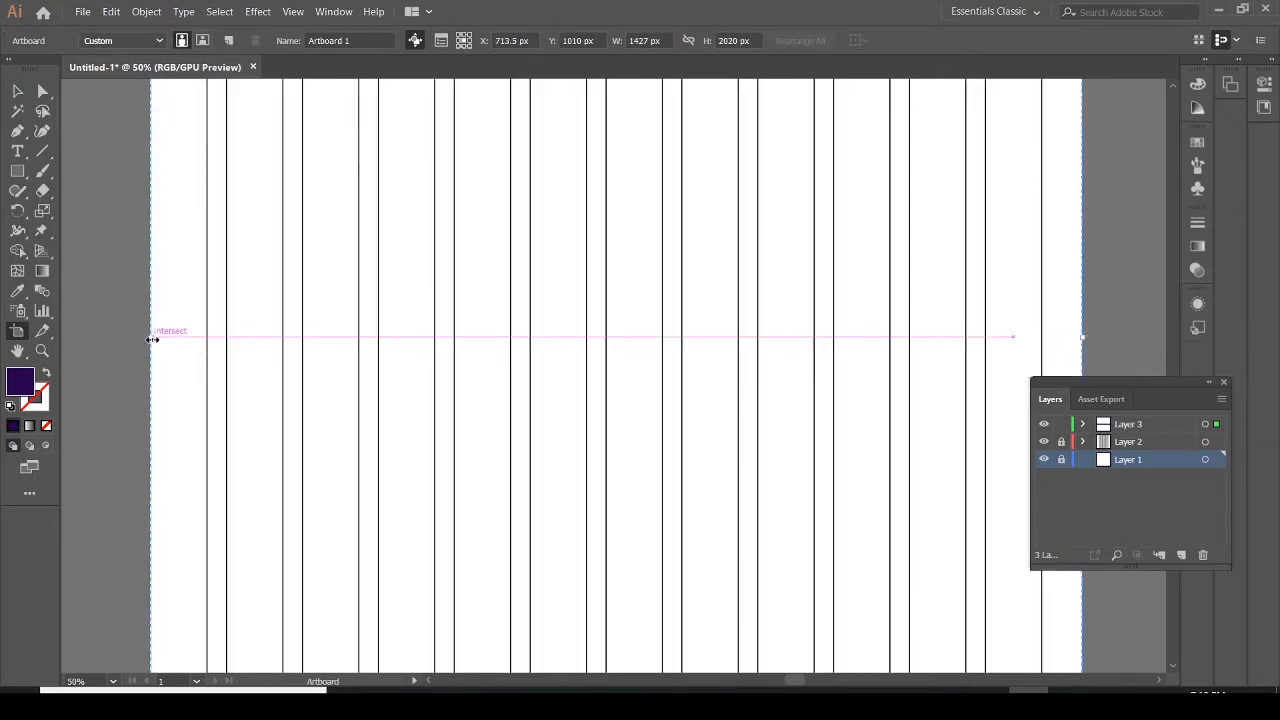
drag(152, 338, 115, 337)
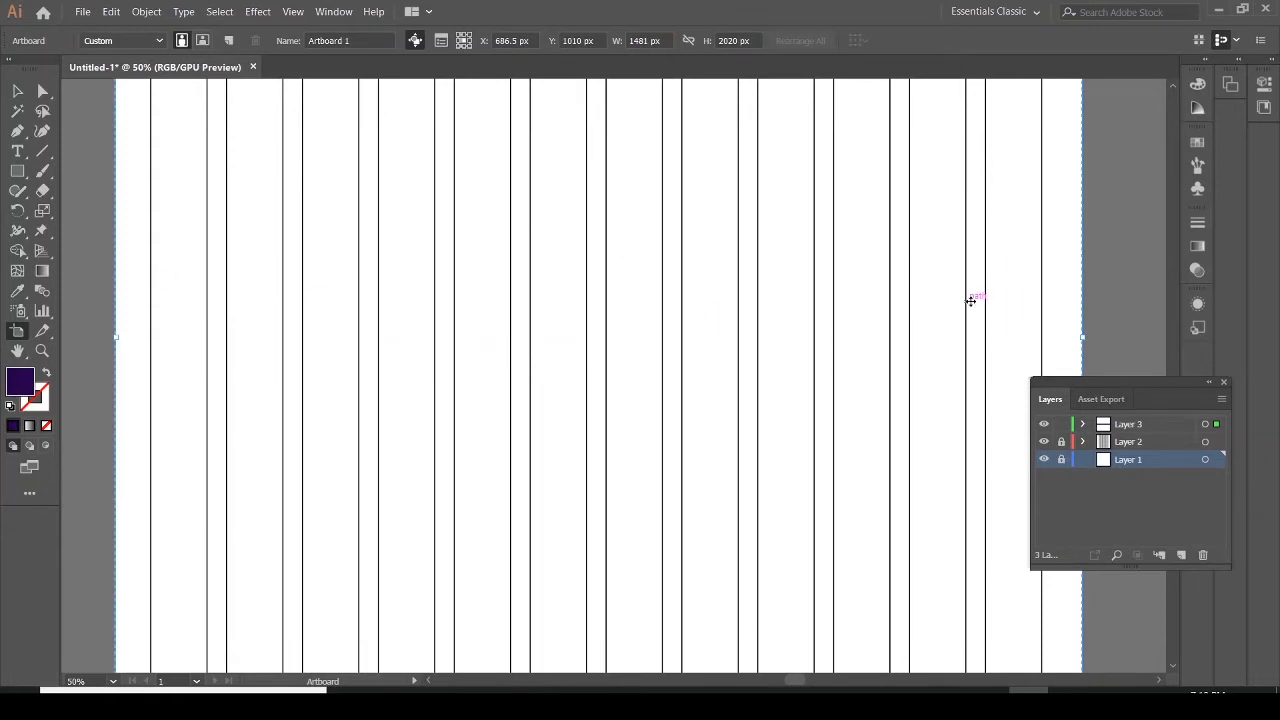
click(16, 95)
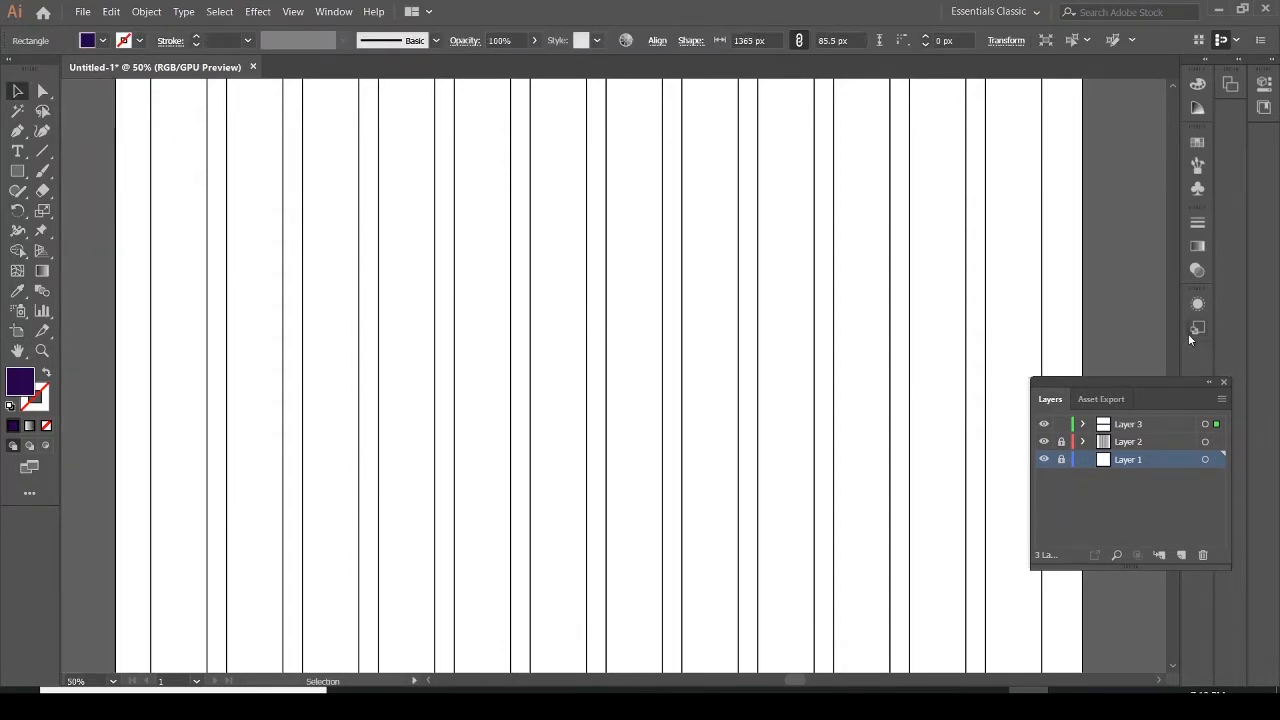
click(1141, 279)
Draw a 61 x 61 px logo square at the header's left end on Layer 3 and fill it white
scroll(1144, 274, up, 5)
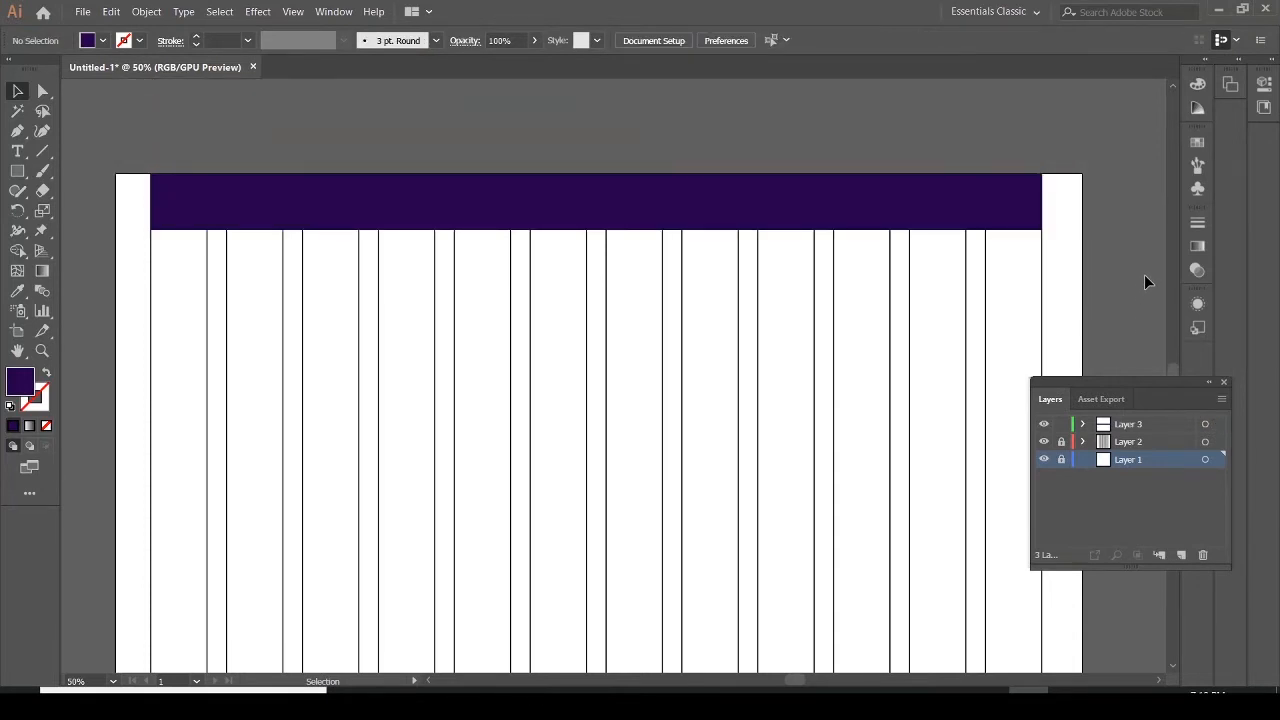
scroll(1144, 274, down, 1)
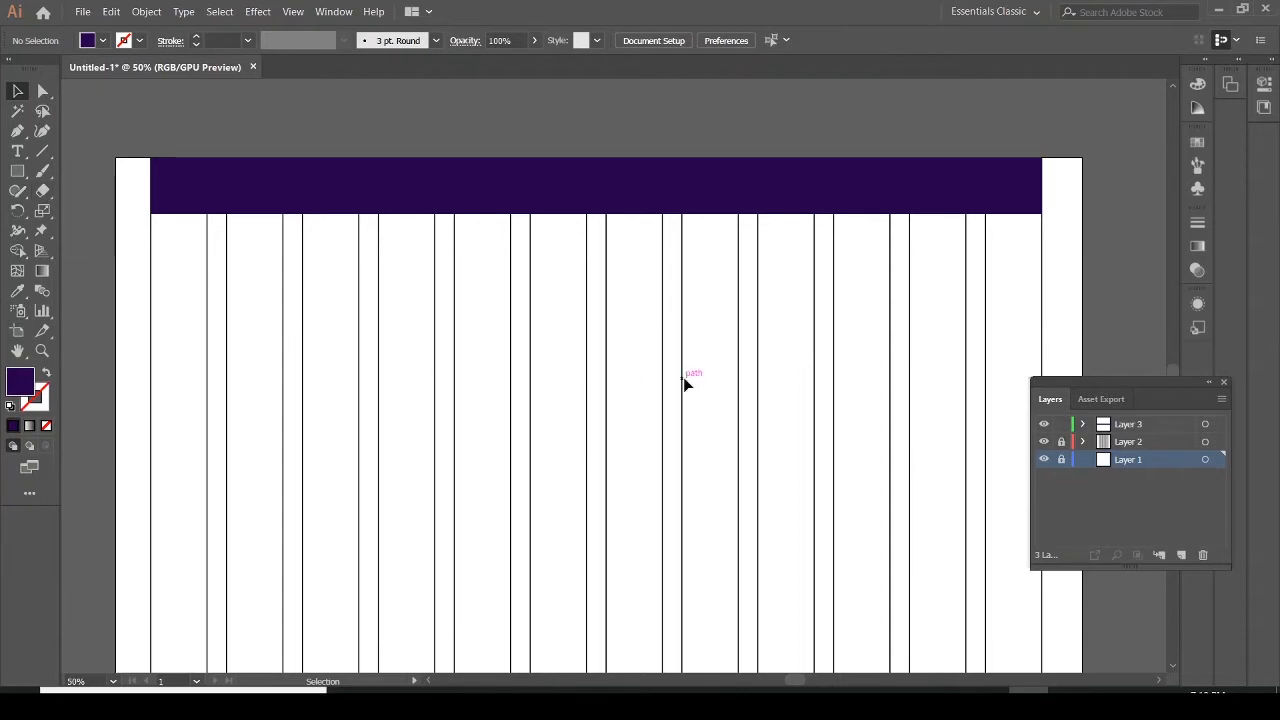
click(17, 171)
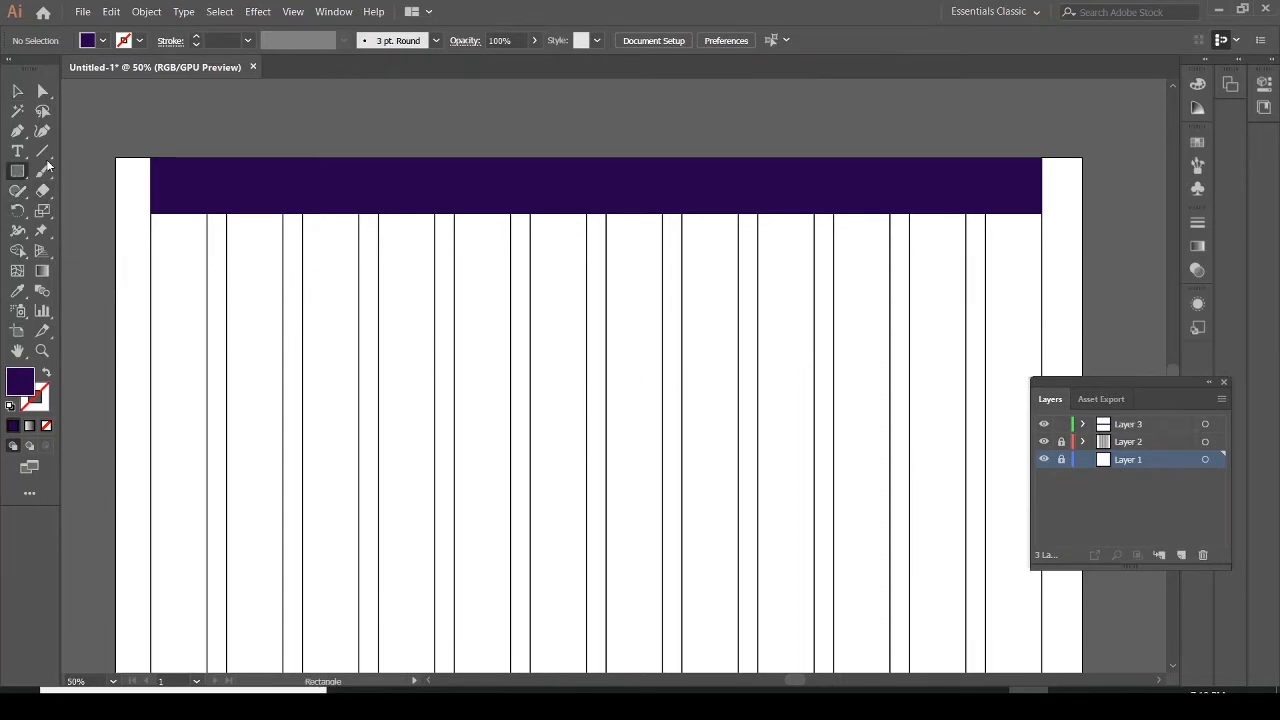
click(1151, 424)
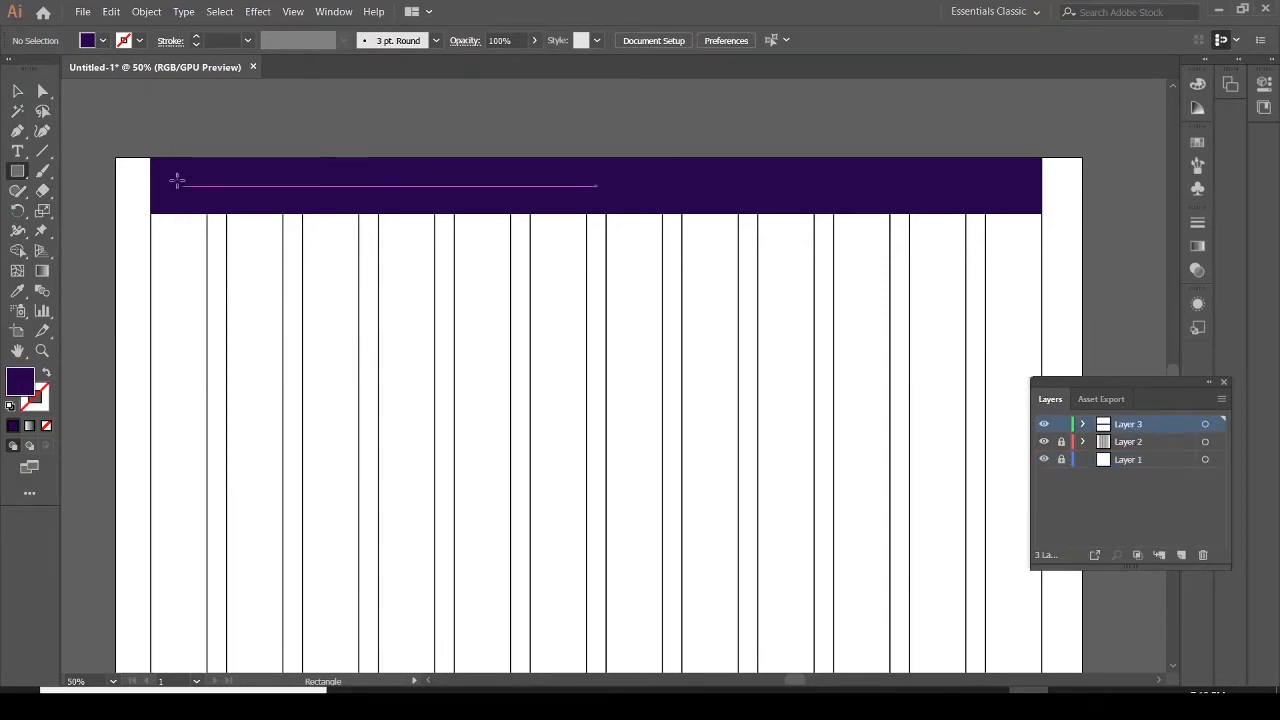
drag(161, 170, 203, 209)
click(16, 92)
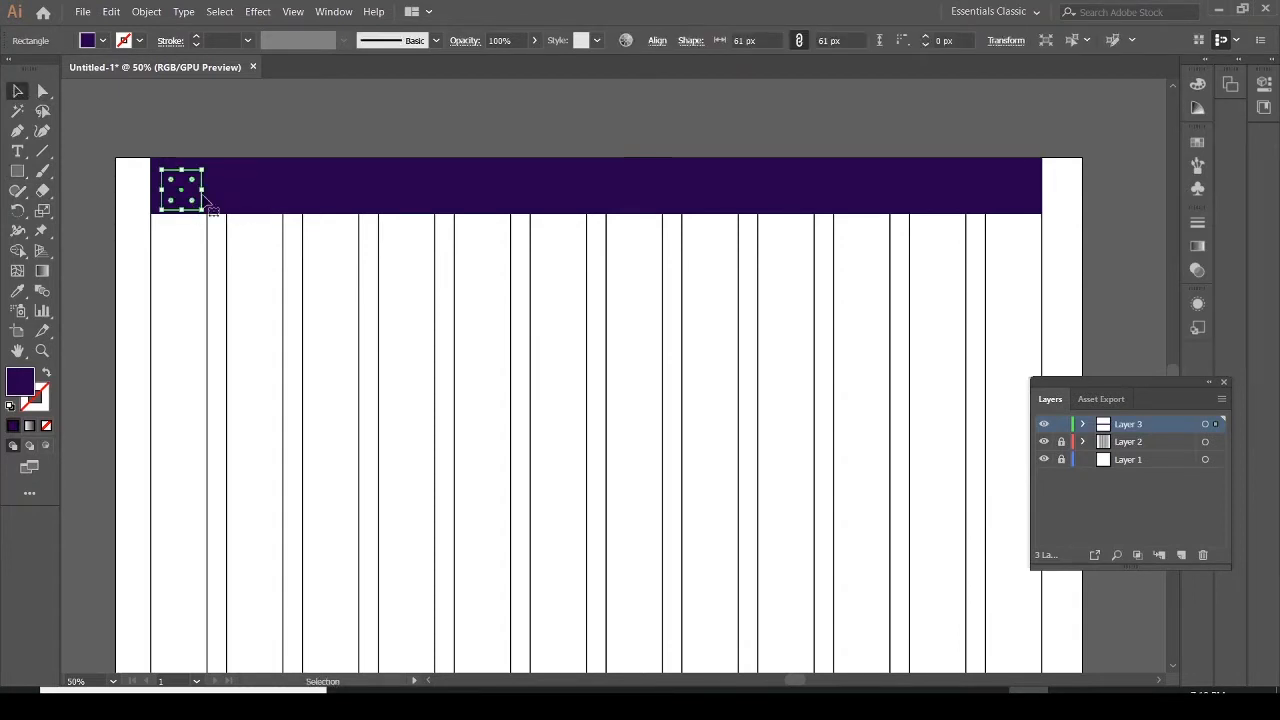
drag(197, 202, 195, 197)
click(104, 42)
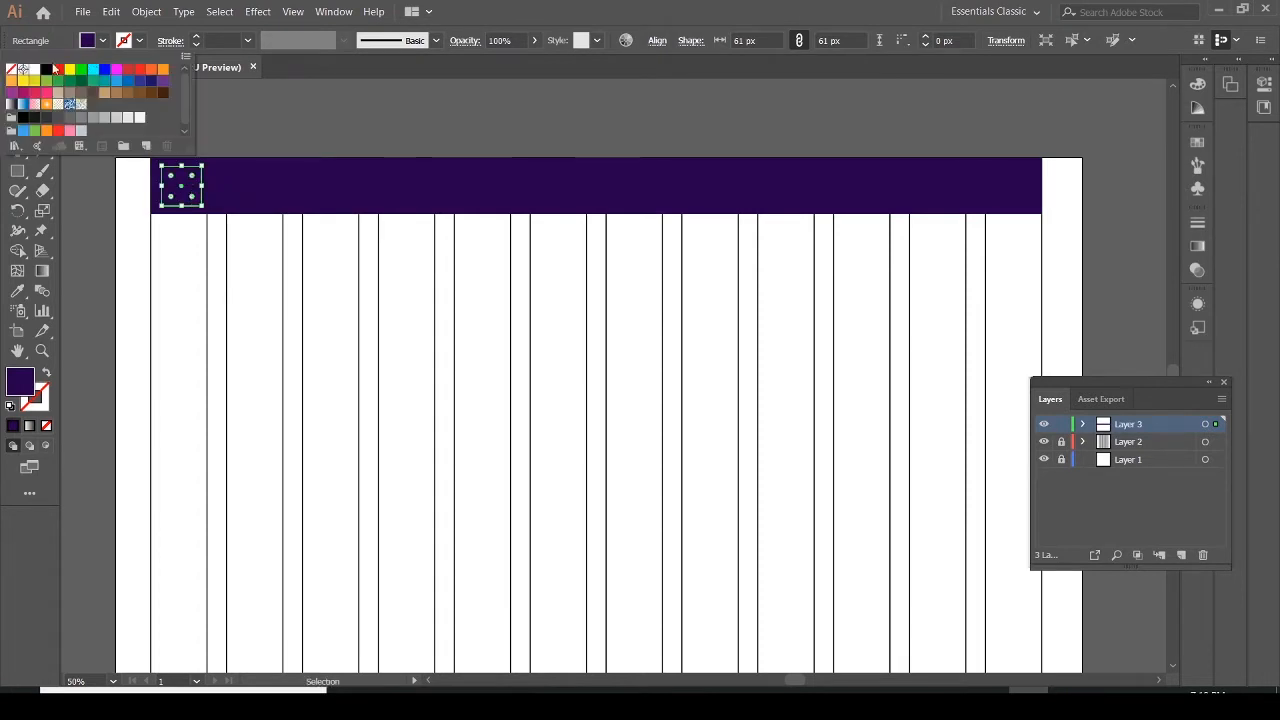
click(34, 70)
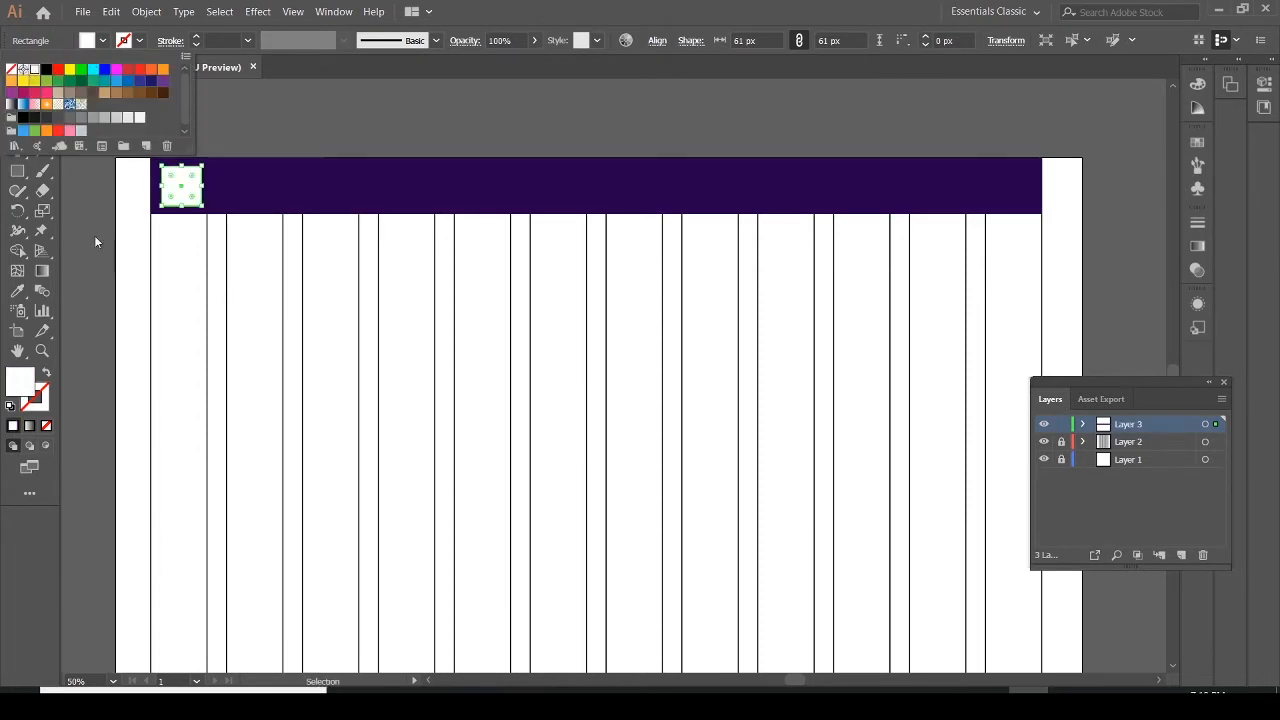
click(183, 200)
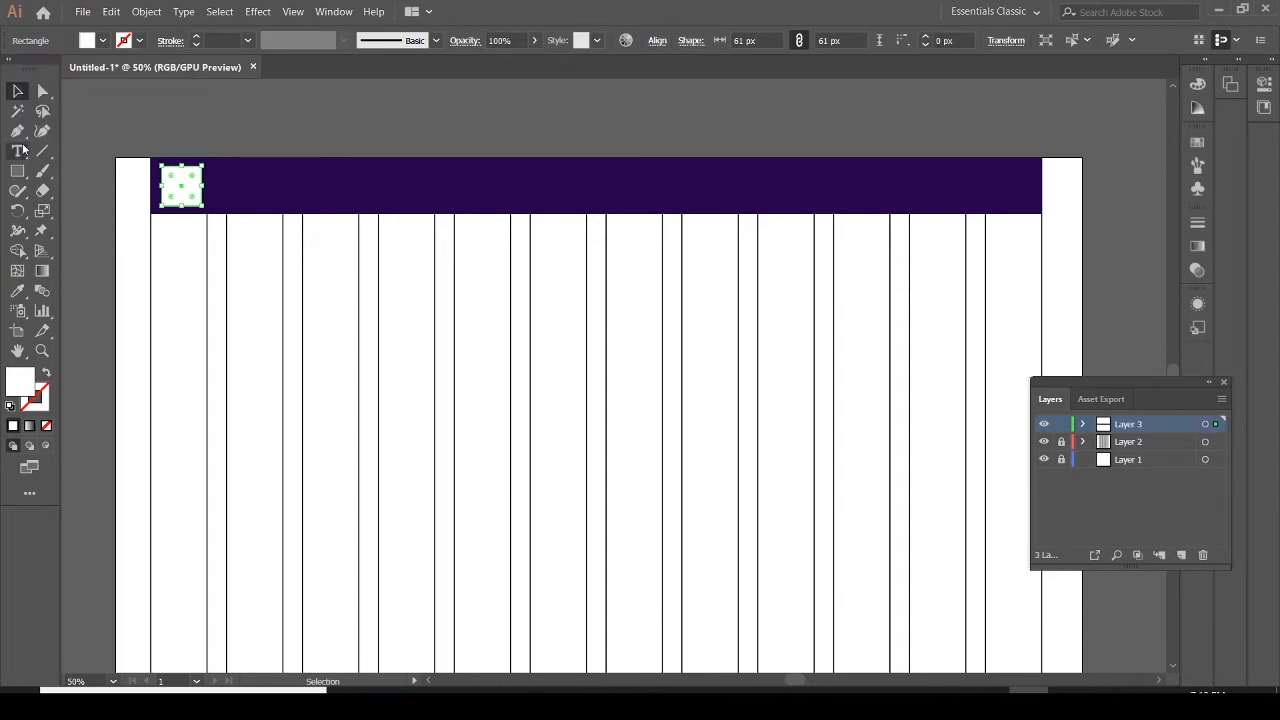
key(t)
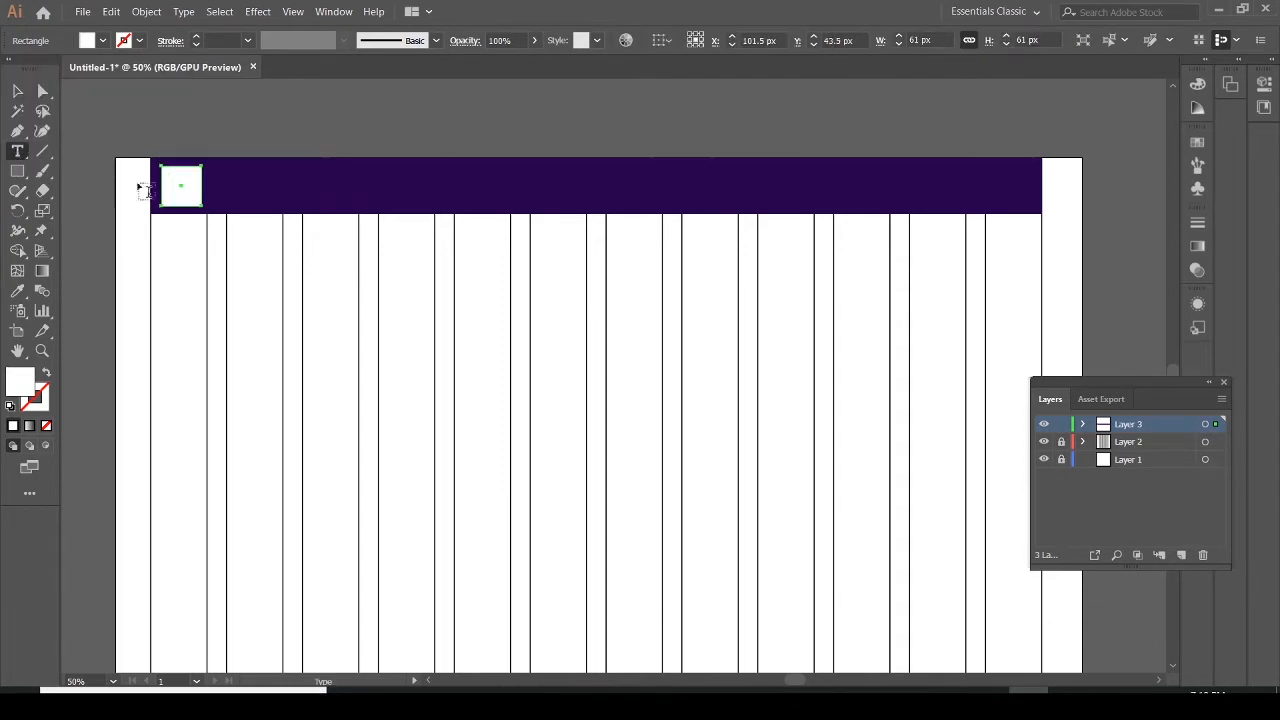
click(212, 189)
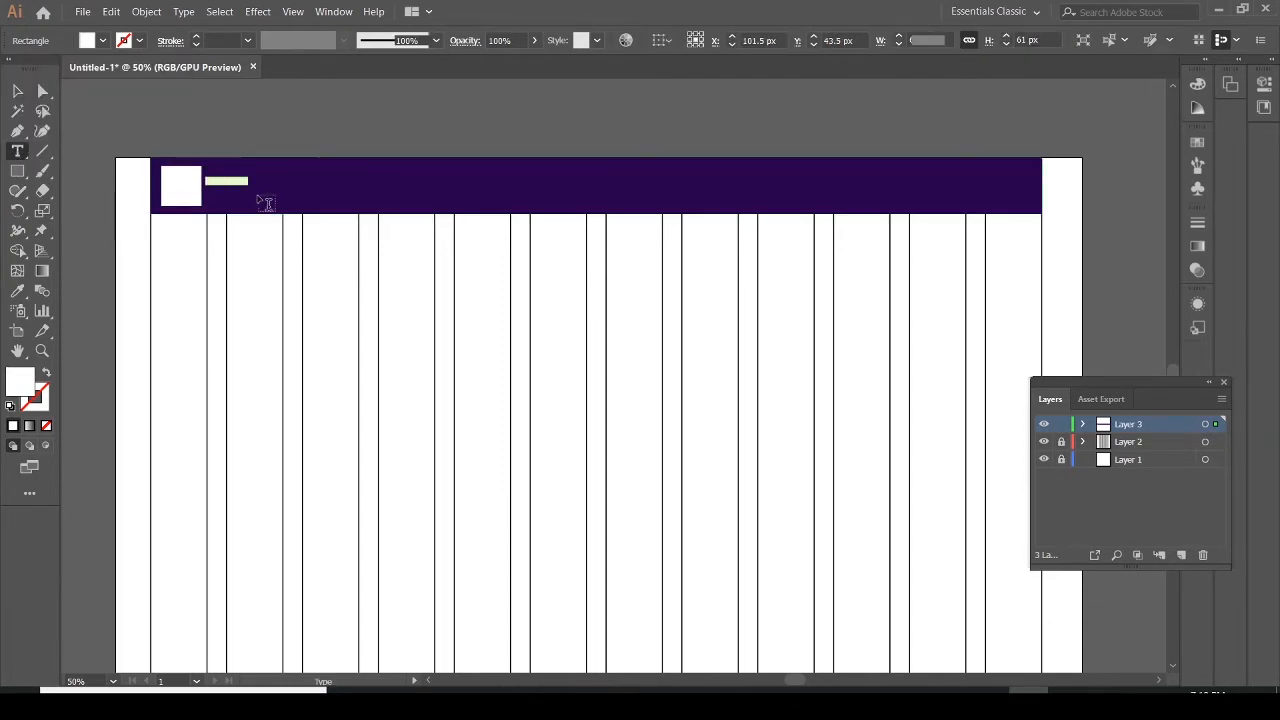
key(BackSpace)
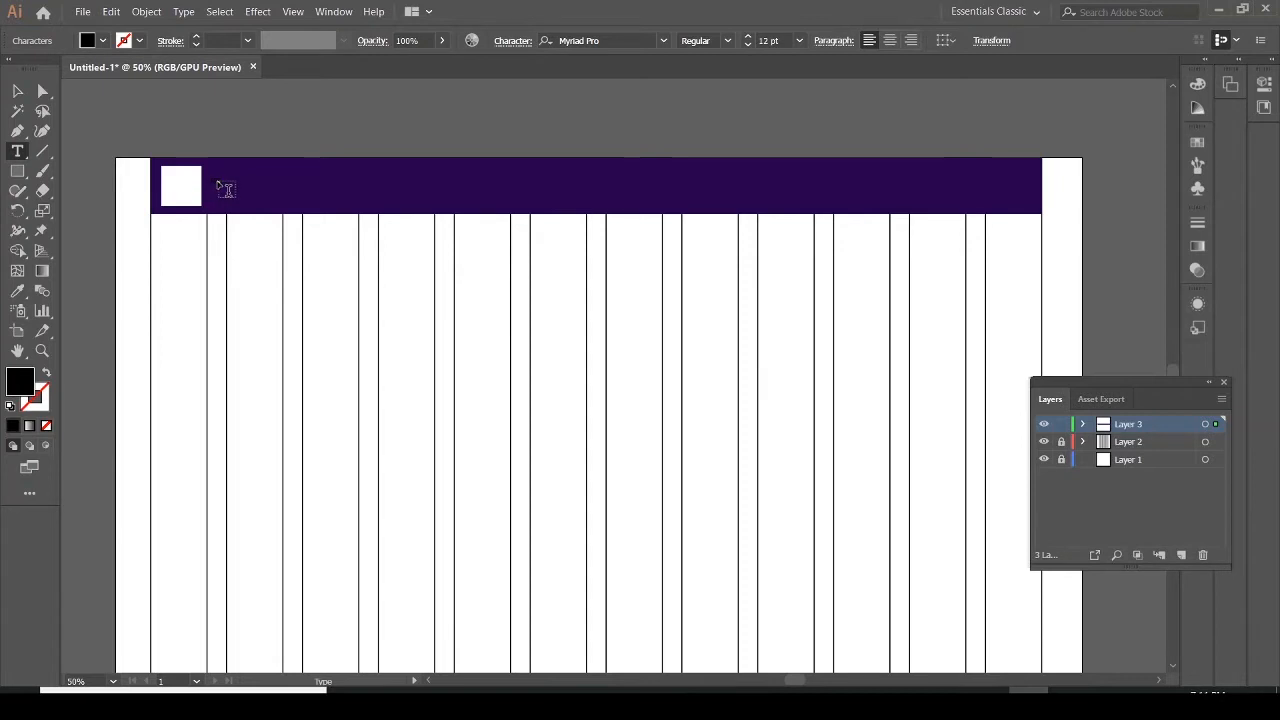
key(Escape)
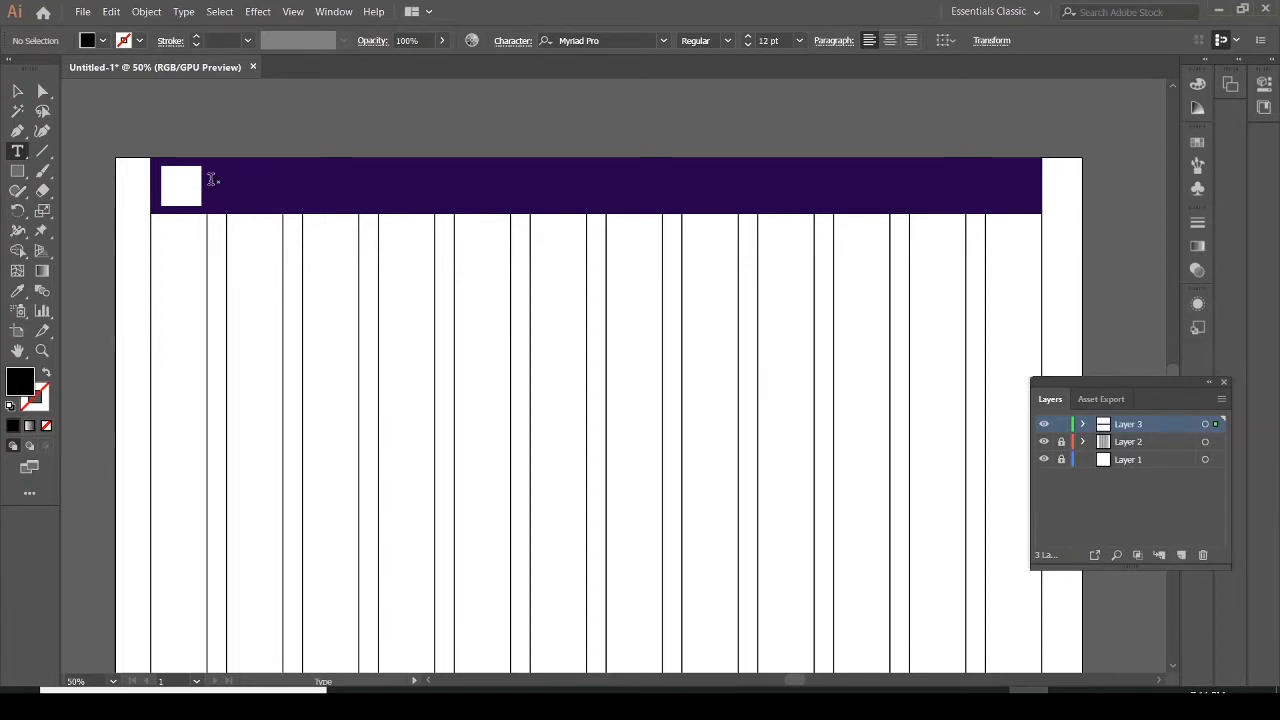
Add a 24 pt "USD" text label and move it inside the white logo square
click(211, 180)
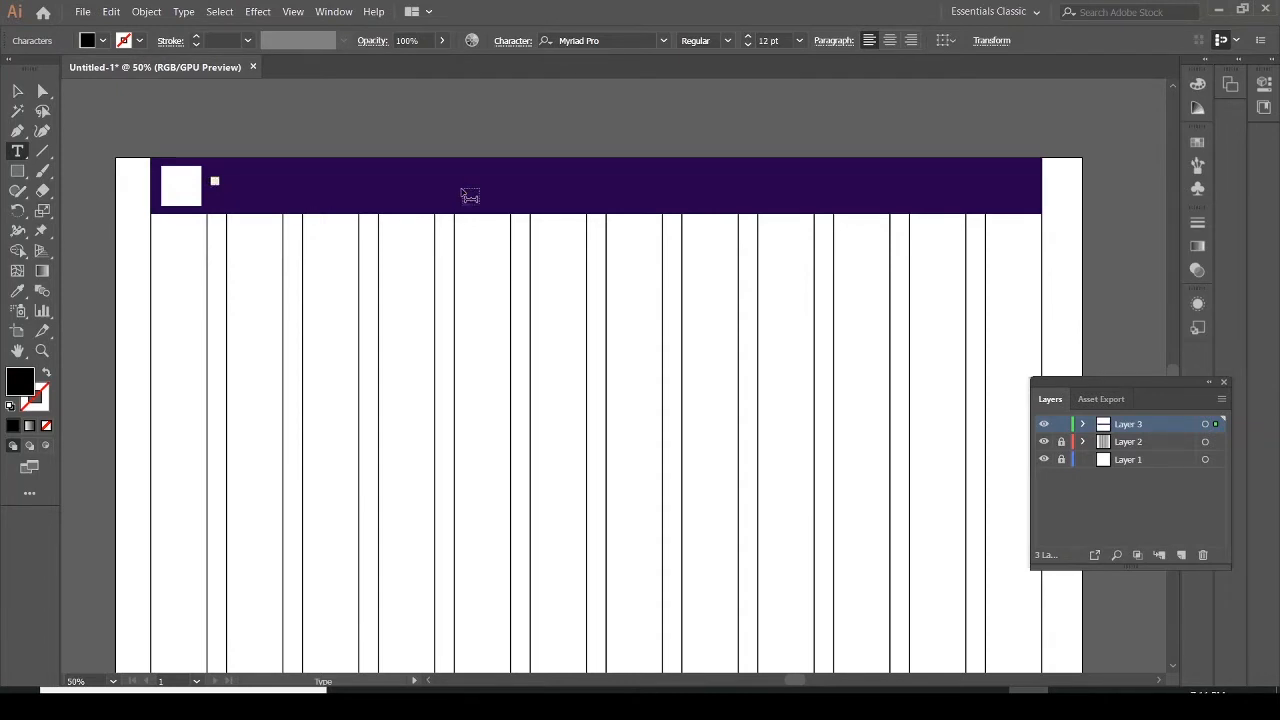
click(798, 41)
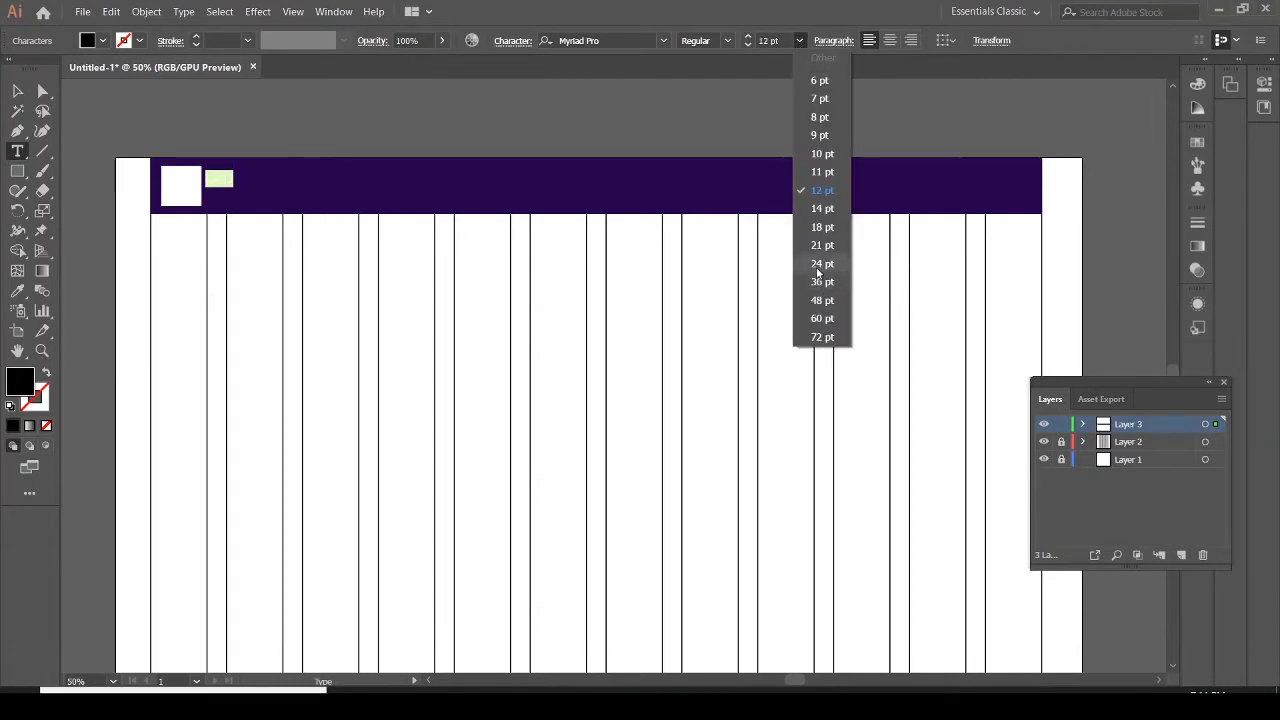
click(816, 264)
click(17, 90)
click(220, 178)
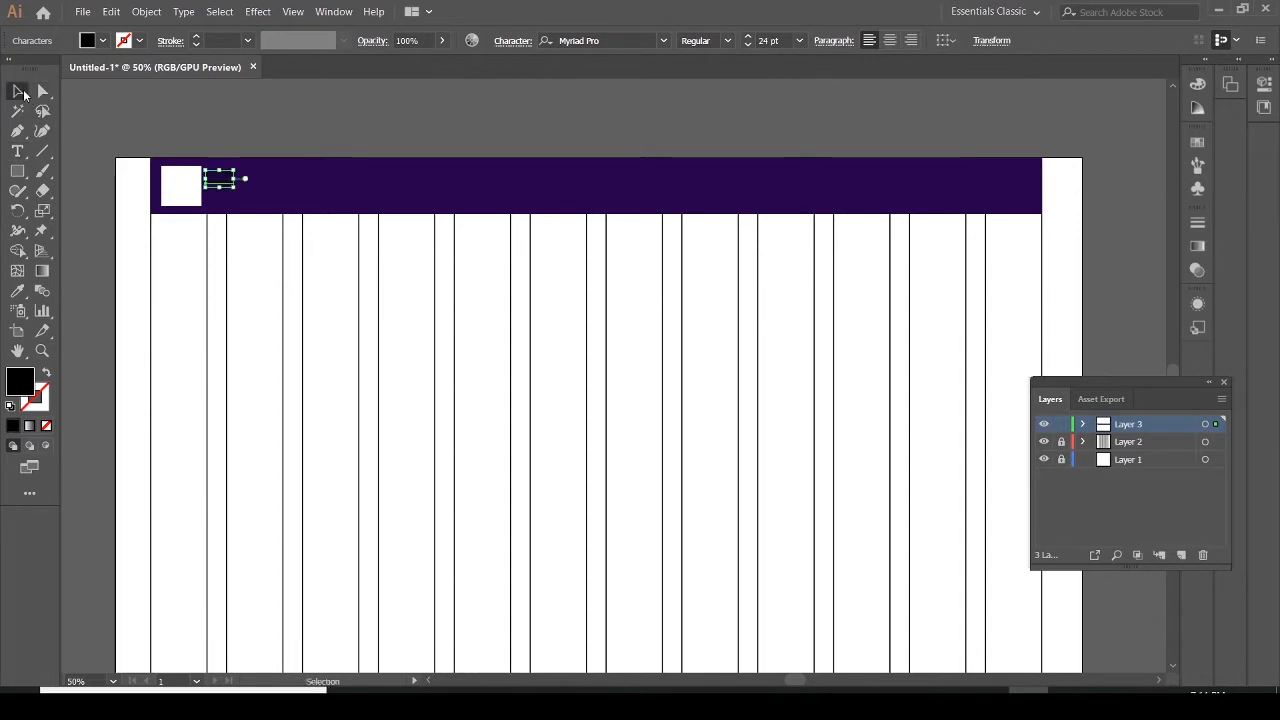
drag(222, 180, 185, 189)
Resize the logo square to 52 x 52 px and nudge it down within the header bar
click(214, 192)
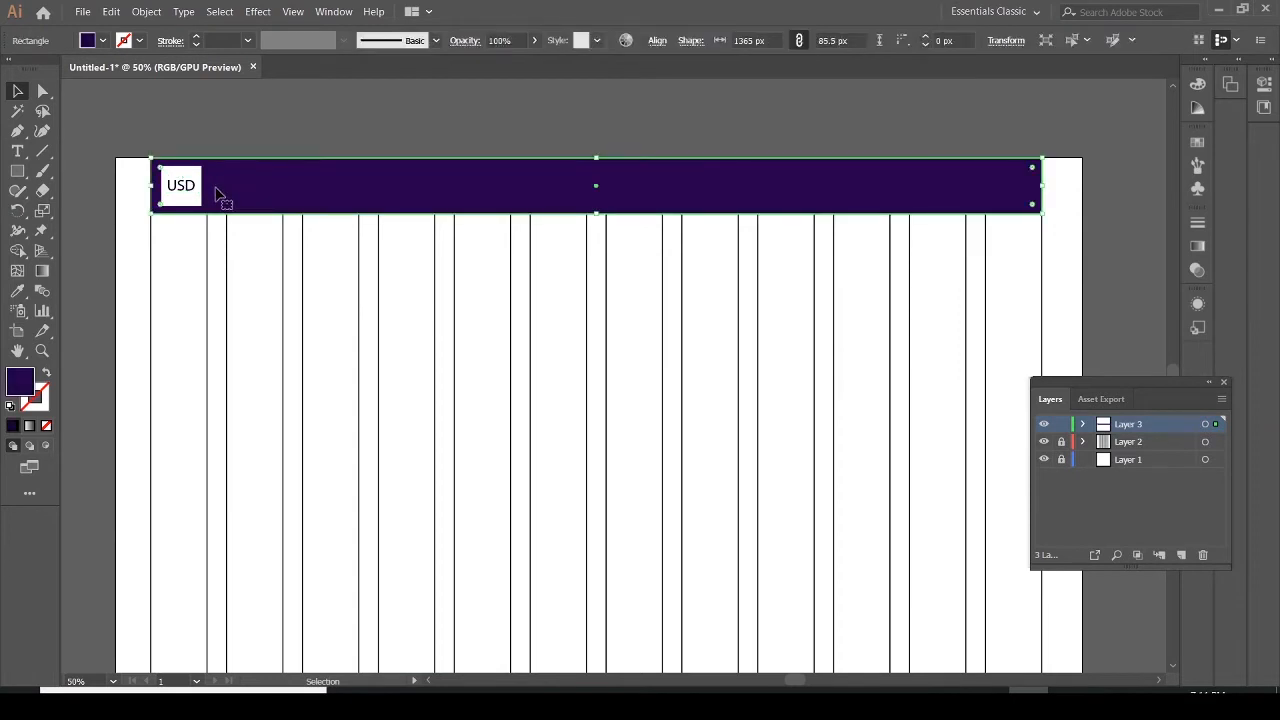
click(198, 204)
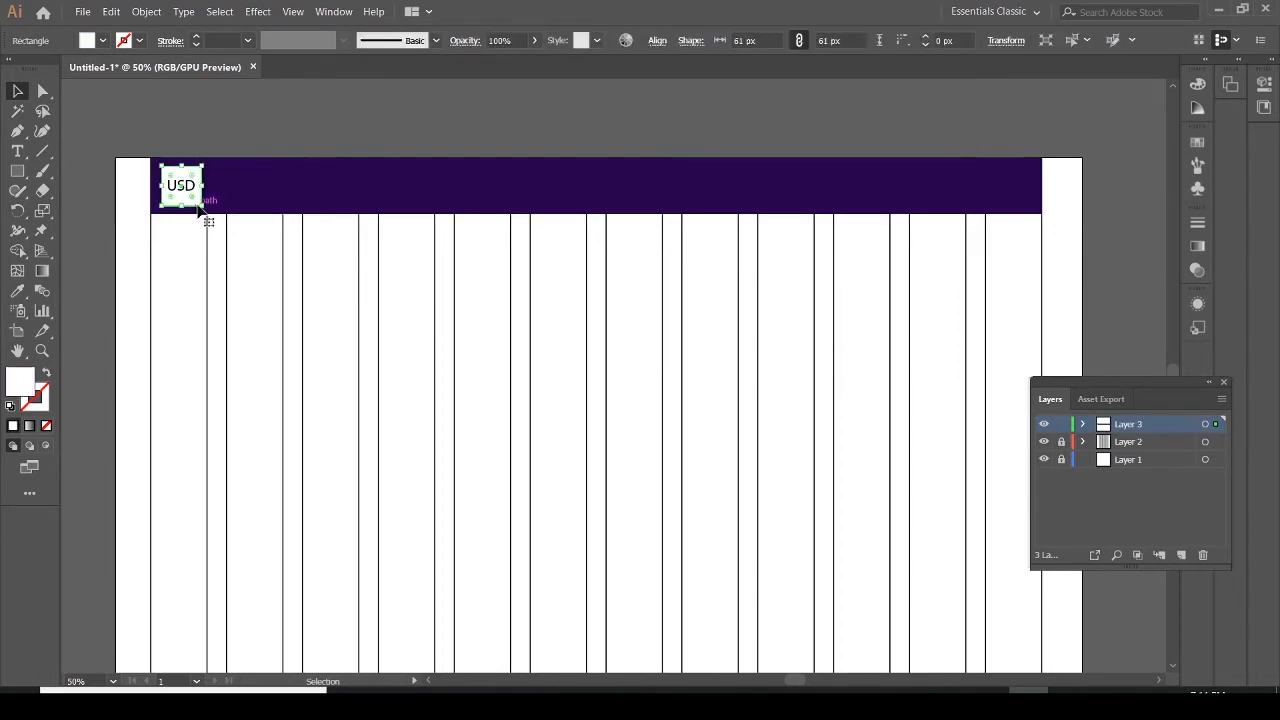
drag(202, 208, 194, 199)
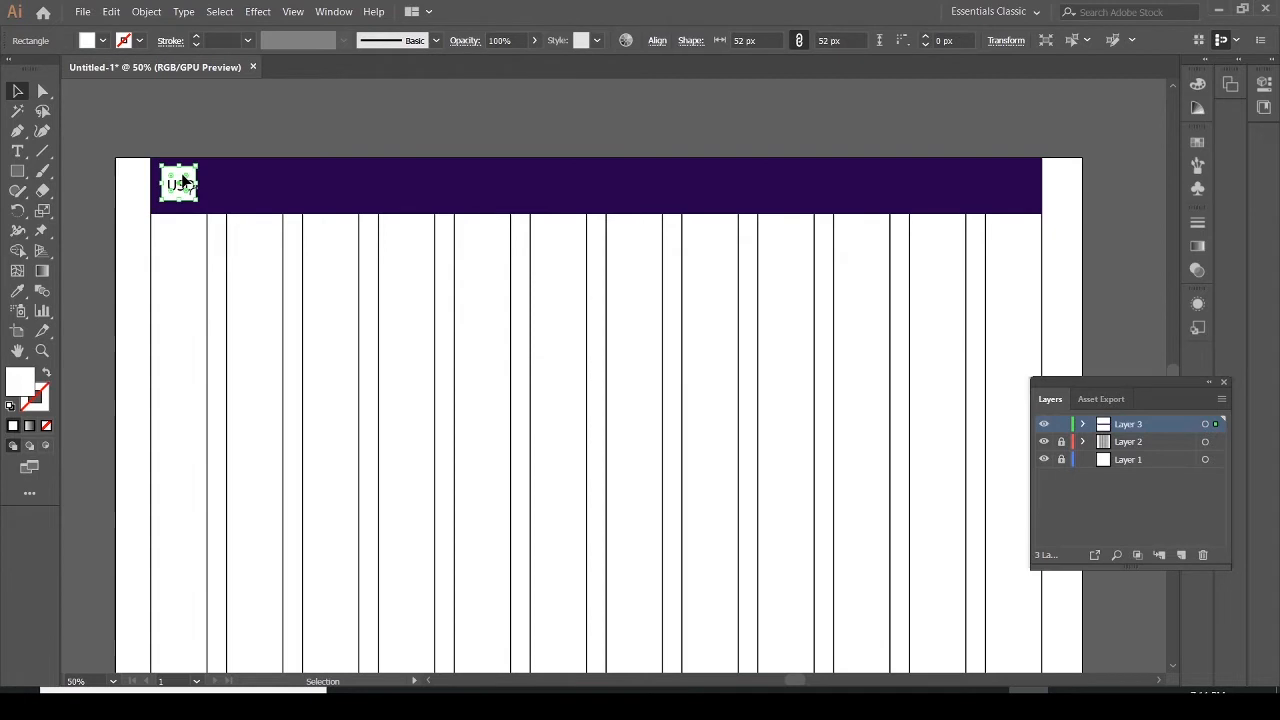
key(Down)
key(Down)
key(Down)
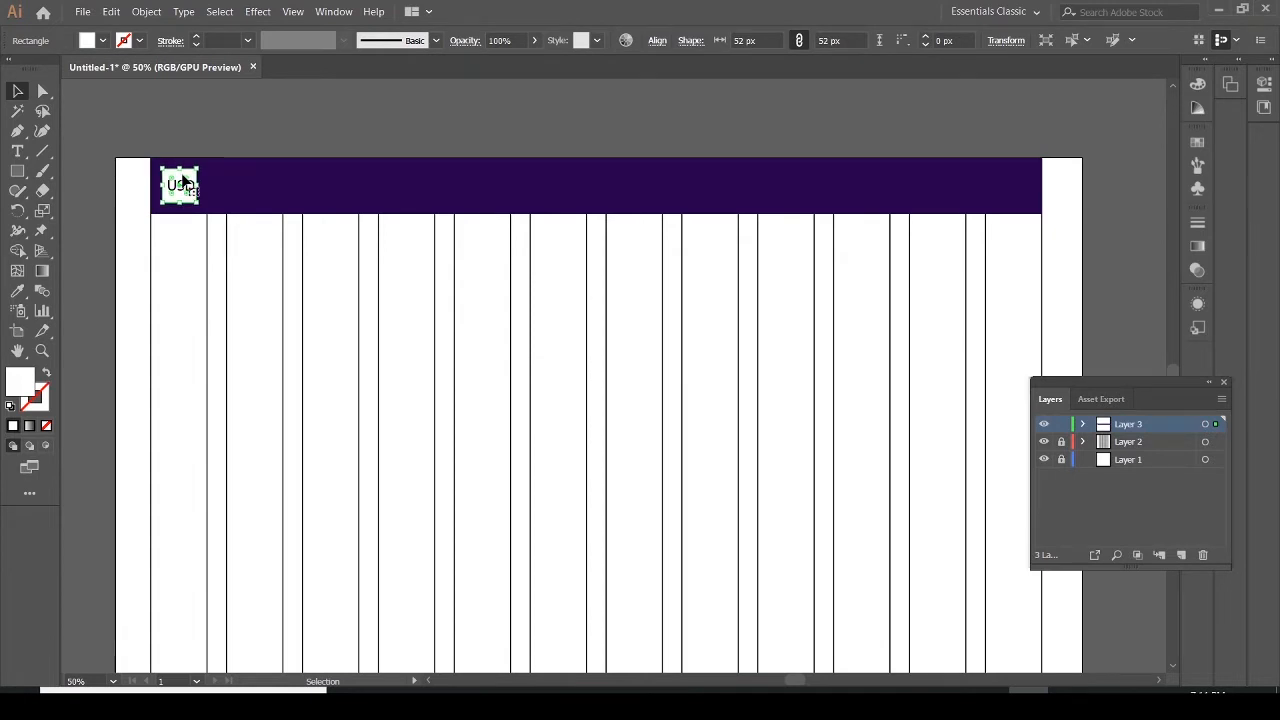
click(214, 194)
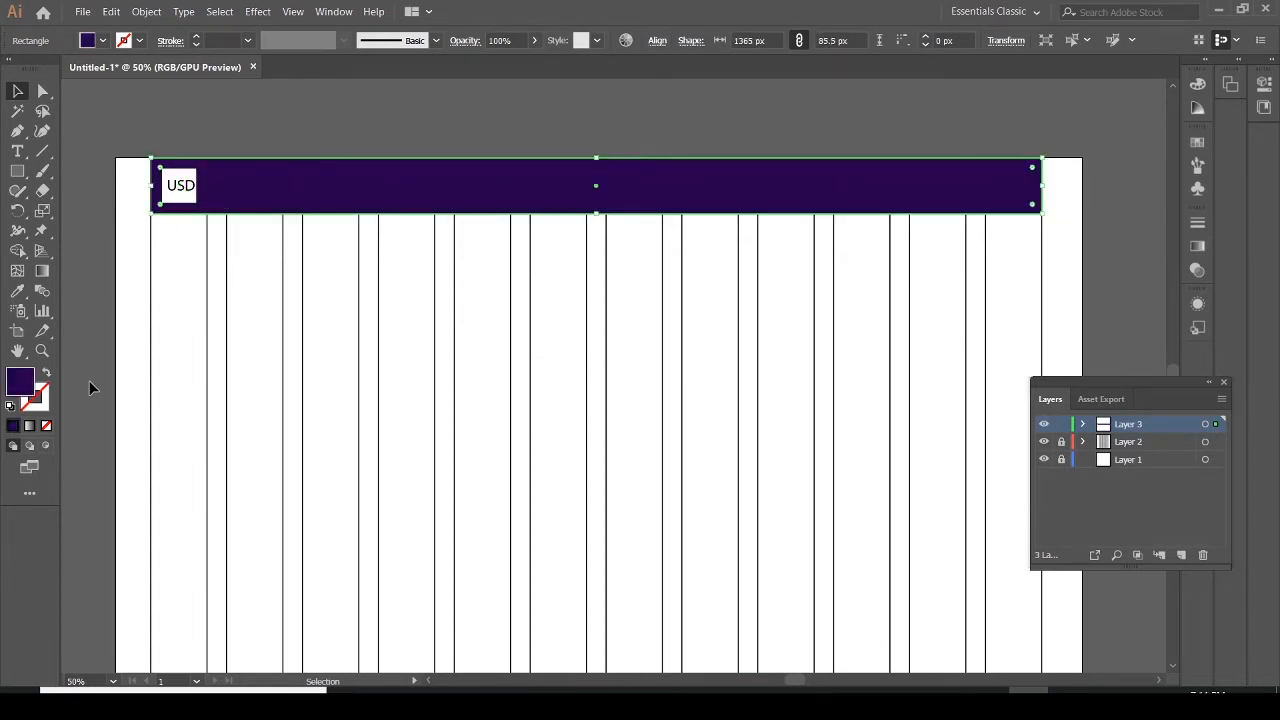
click(193, 204)
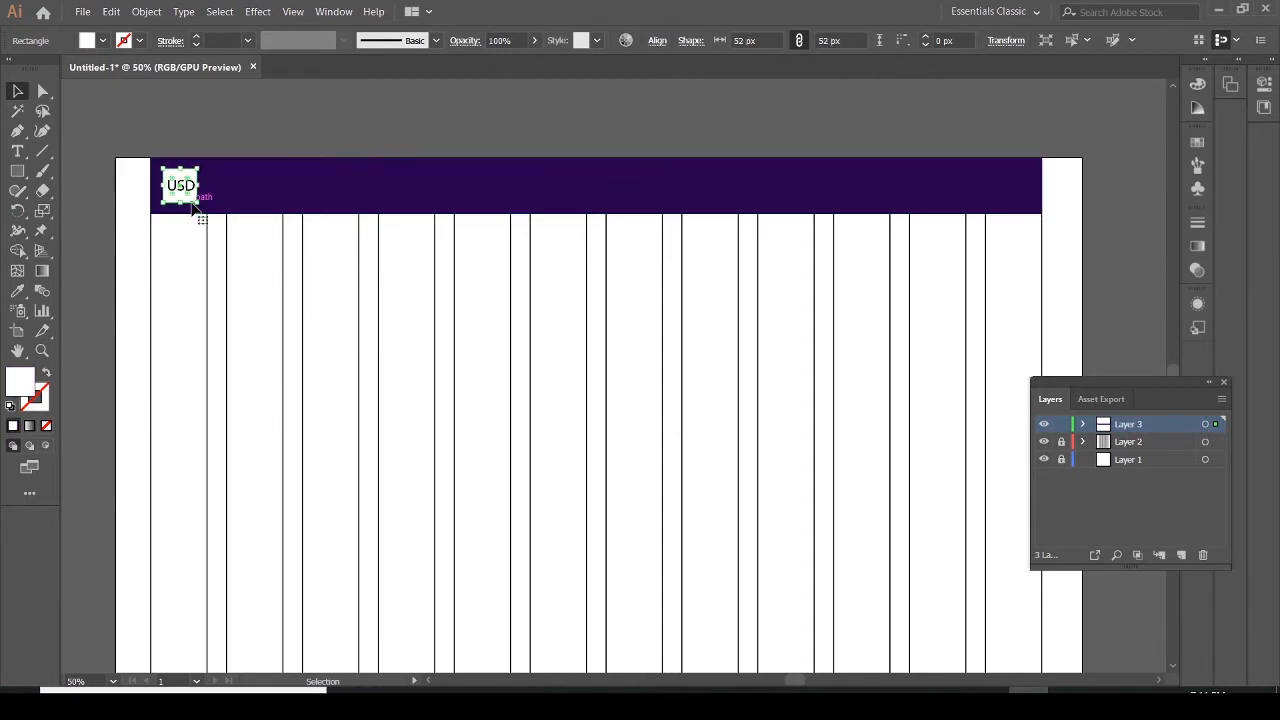
click(249, 190)
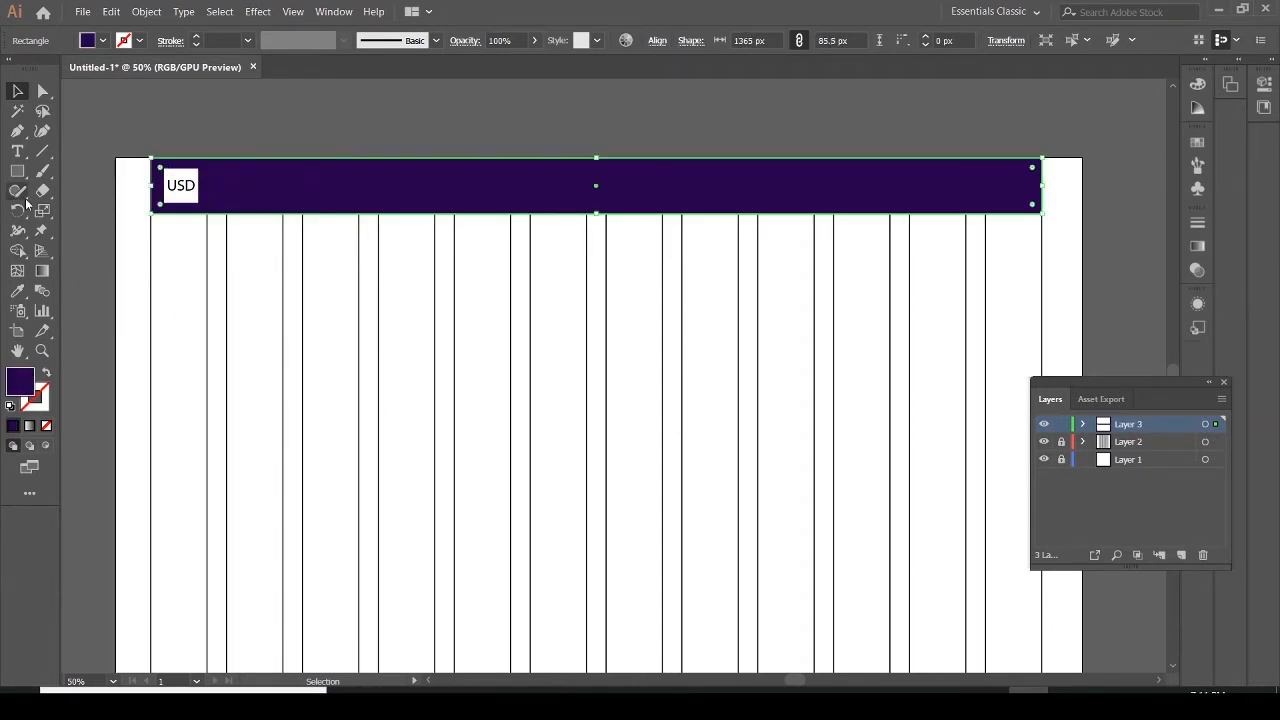
Add a white 24 pt placeholder text beside the logo square in the header
click(17, 151)
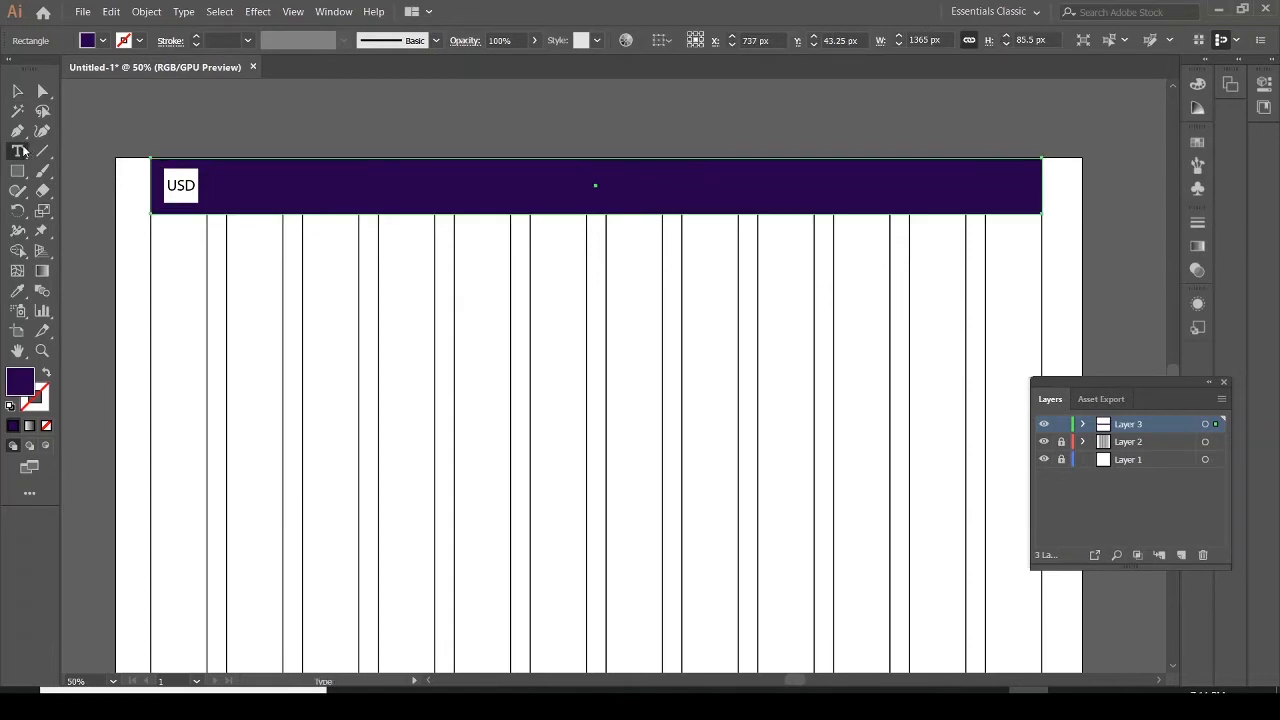
click(218, 187)
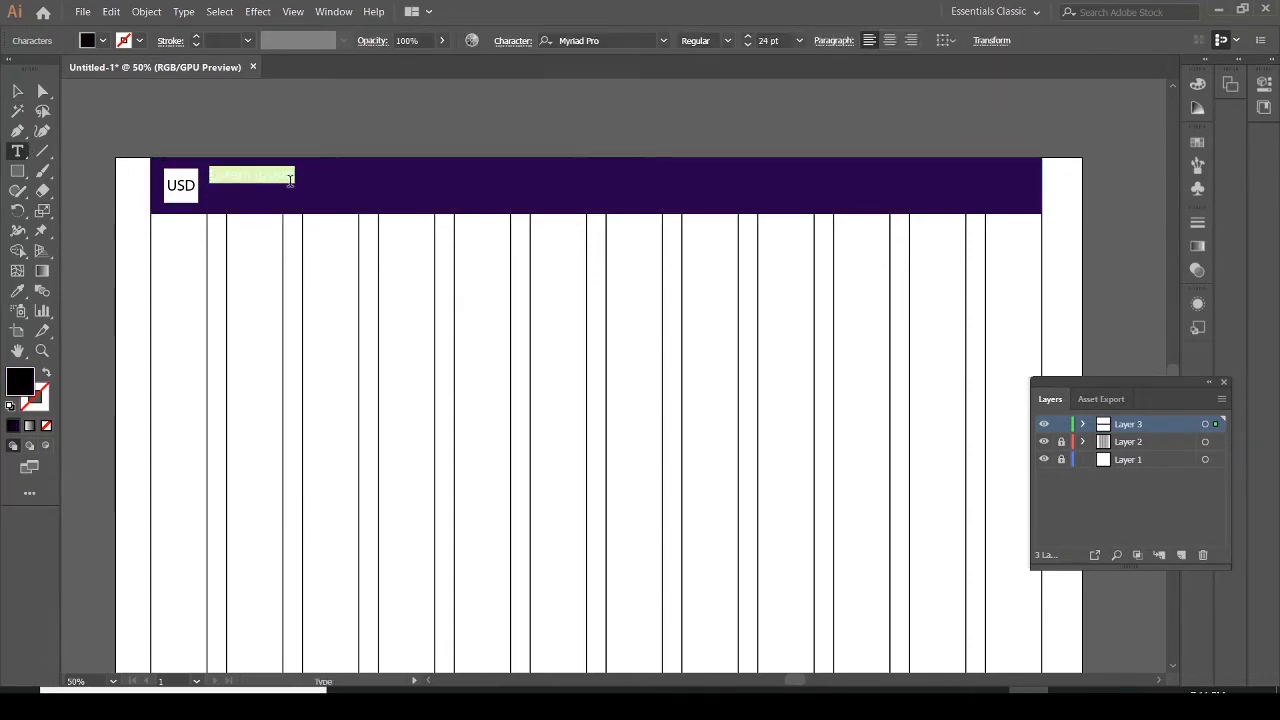
click(88, 42)
click(35, 68)
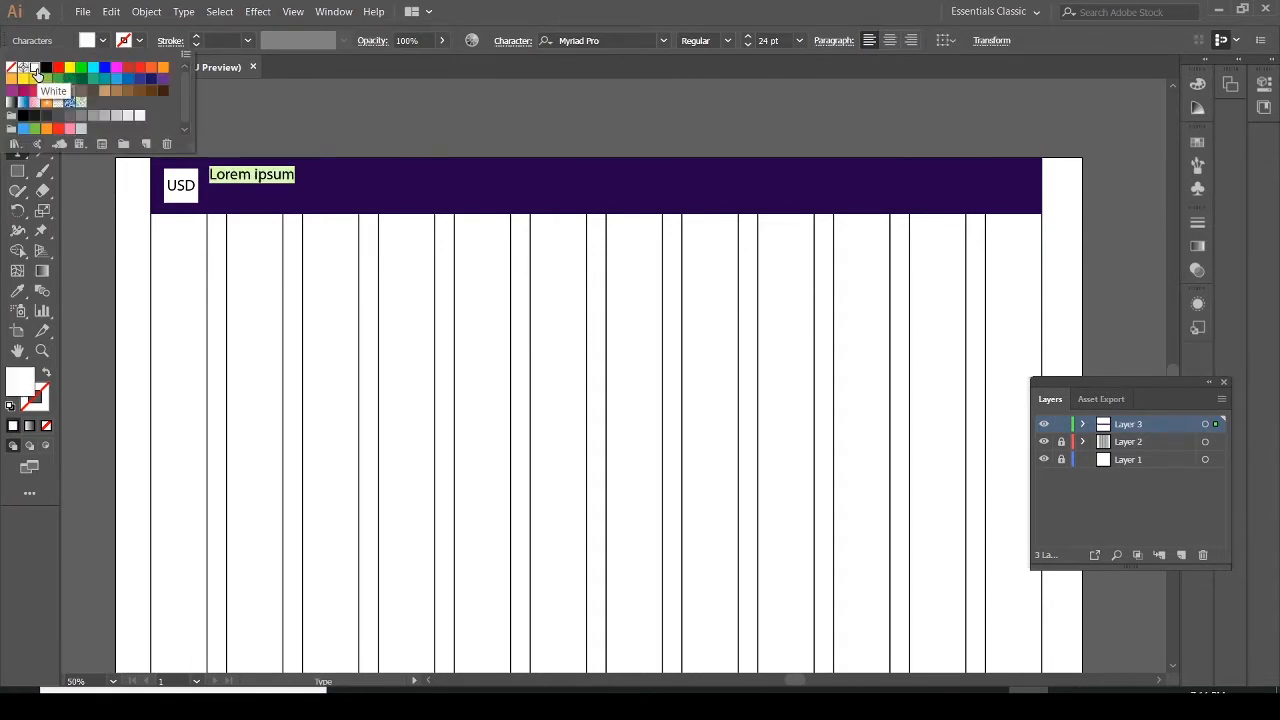
click(287, 178)
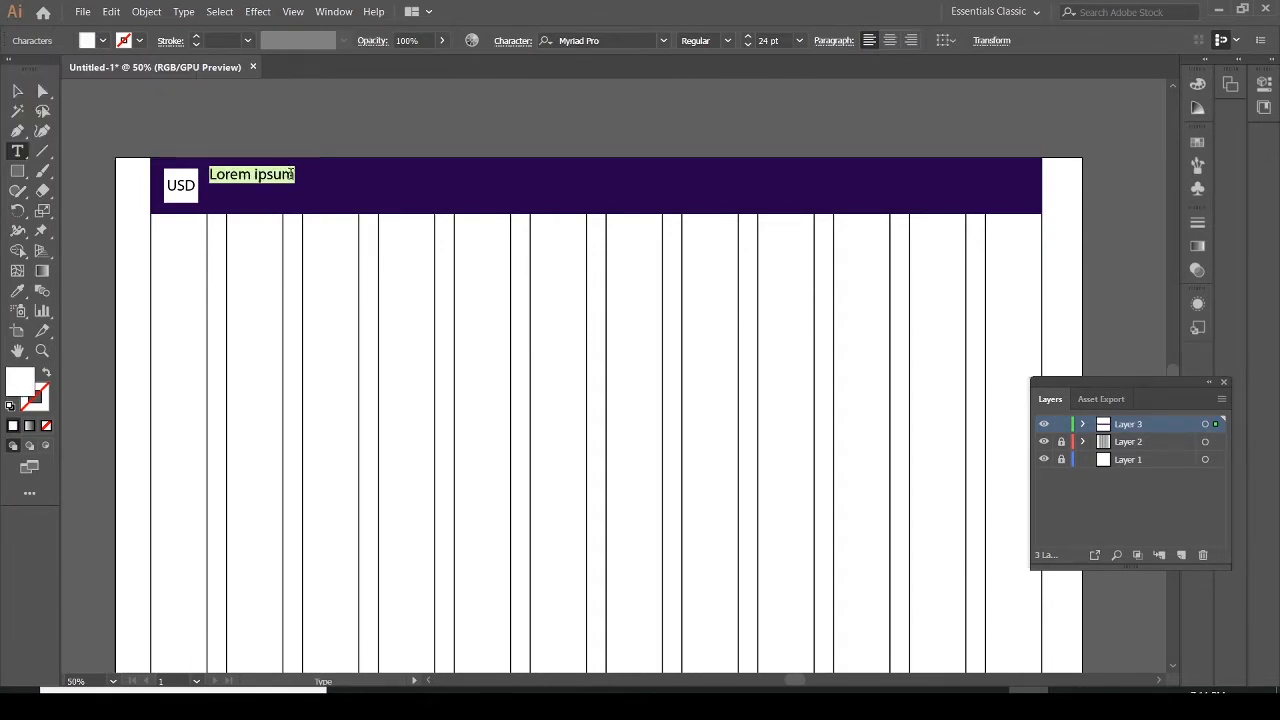
click(300, 178)
key(BackSpace)
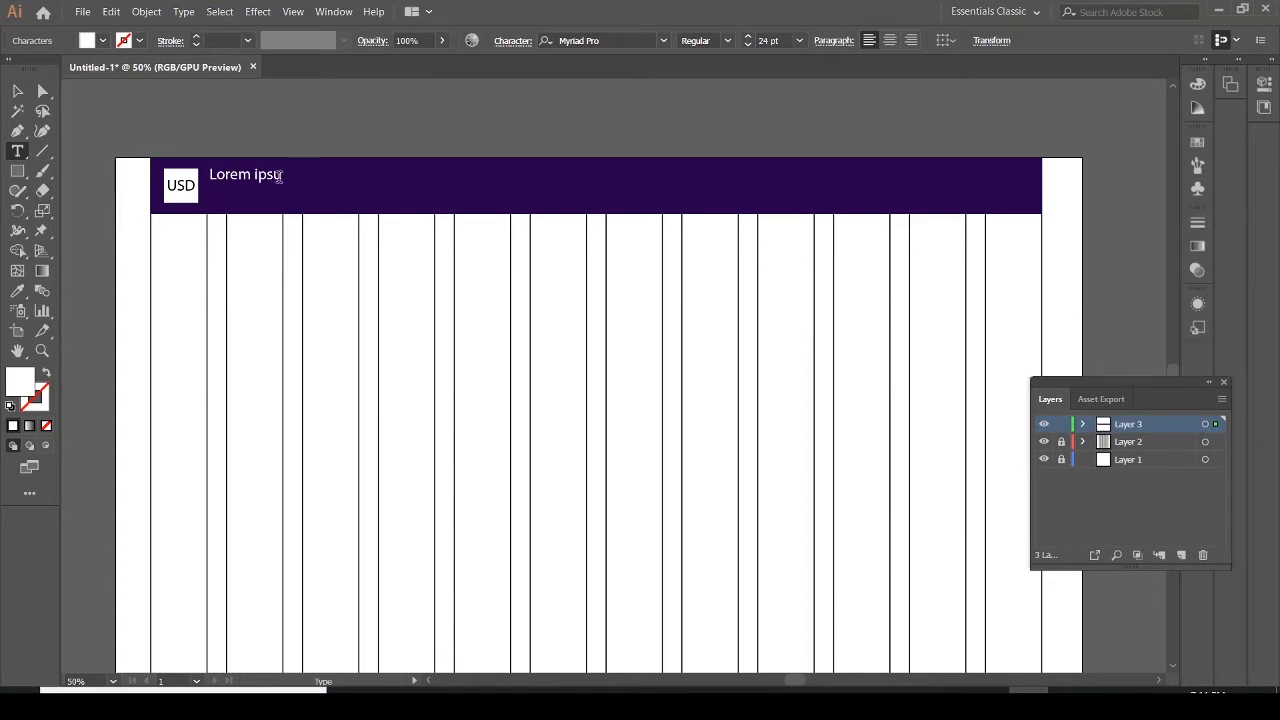
Change the new text's font to Montserrat Regular
drag(280, 176, 207, 175)
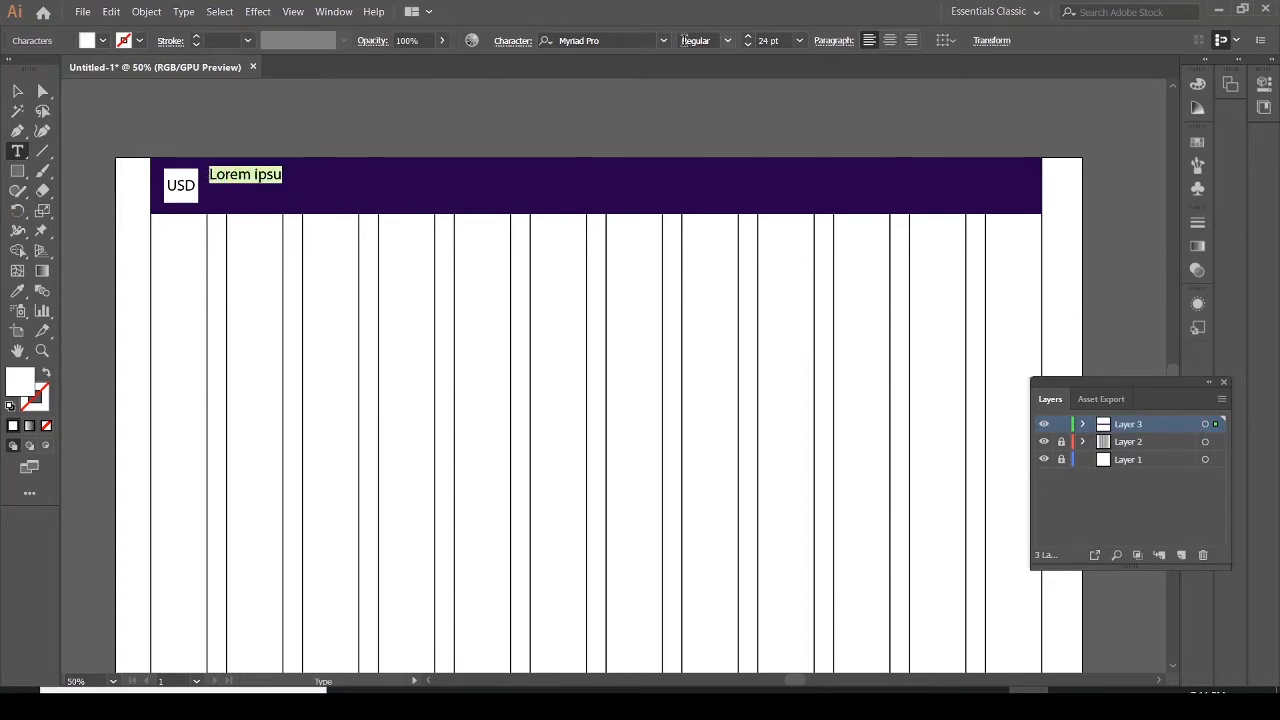
click(664, 41)
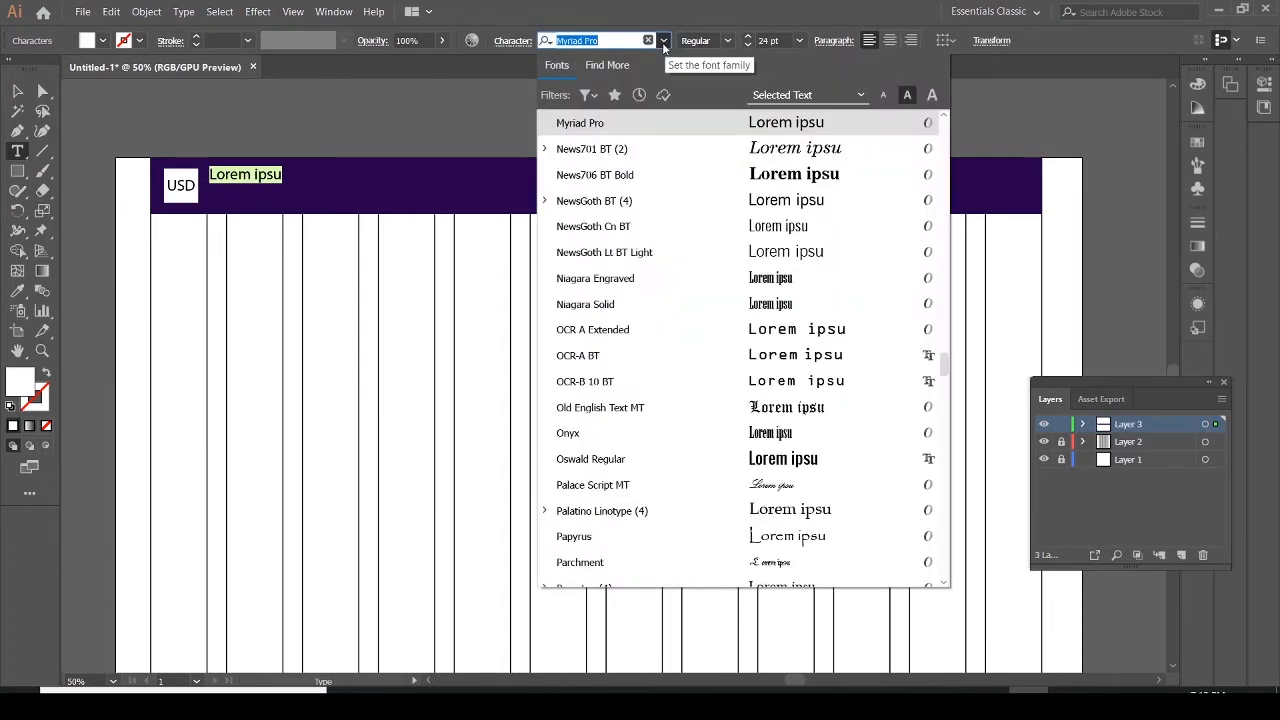
scroll(940, 355, up, 1)
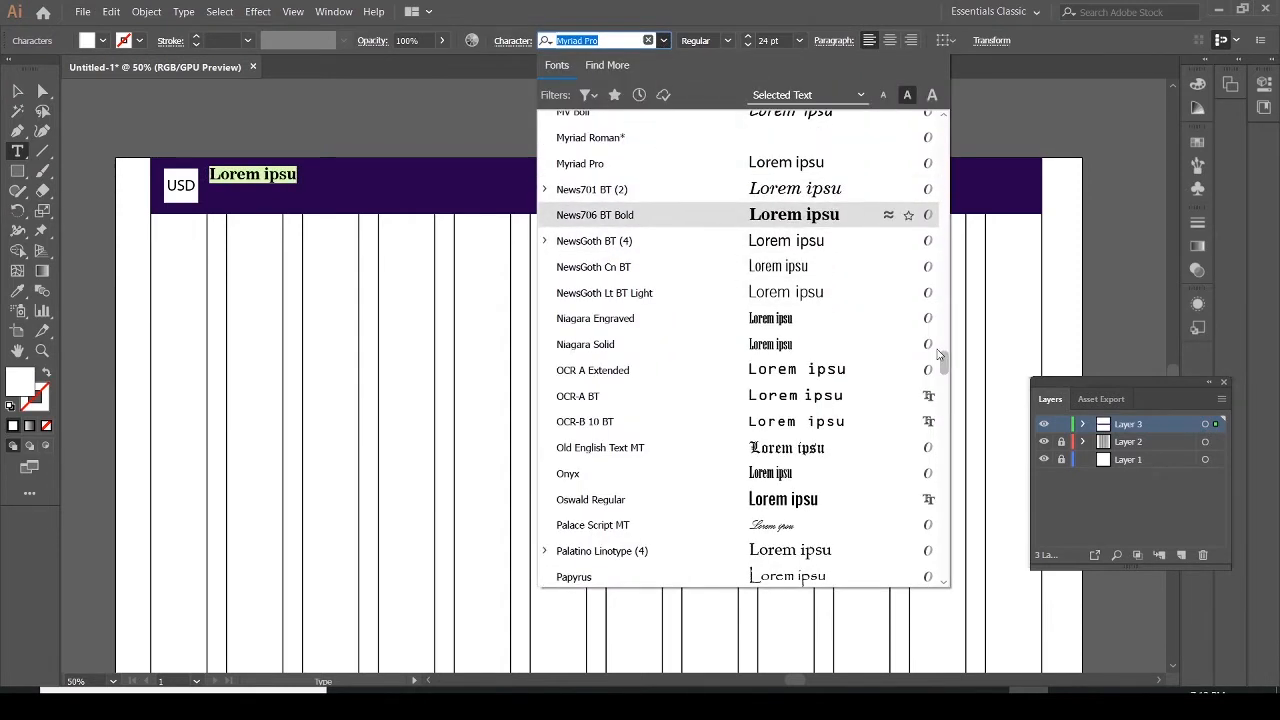
scroll(938, 350, up, 5)
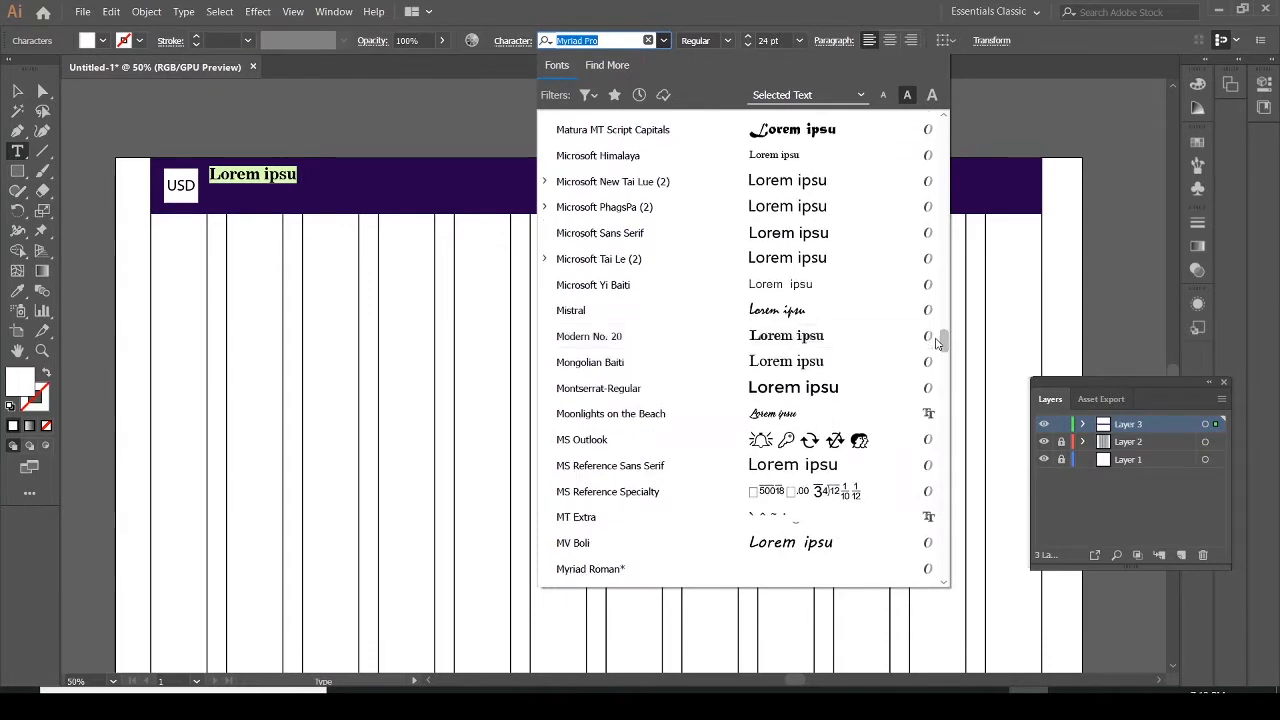
click(647, 396)
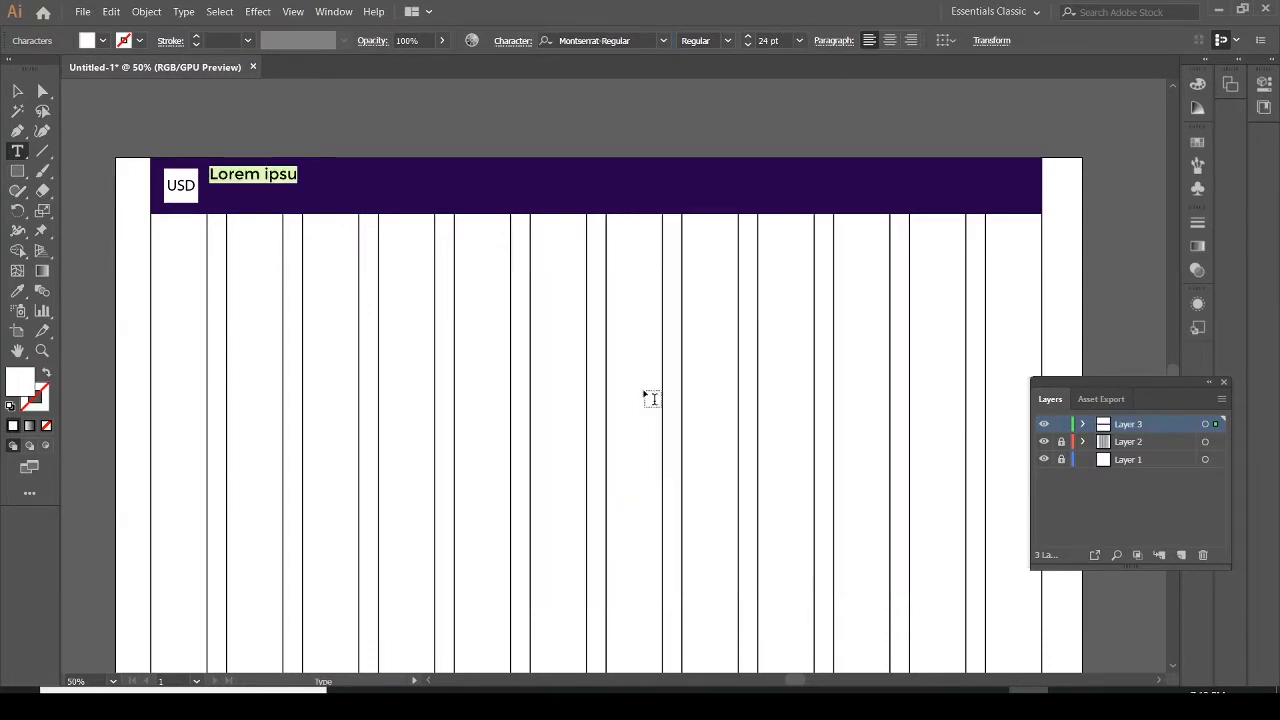
Replace the placeholder with the contact phone number and move it down to line up with the USD box
click(282, 175)
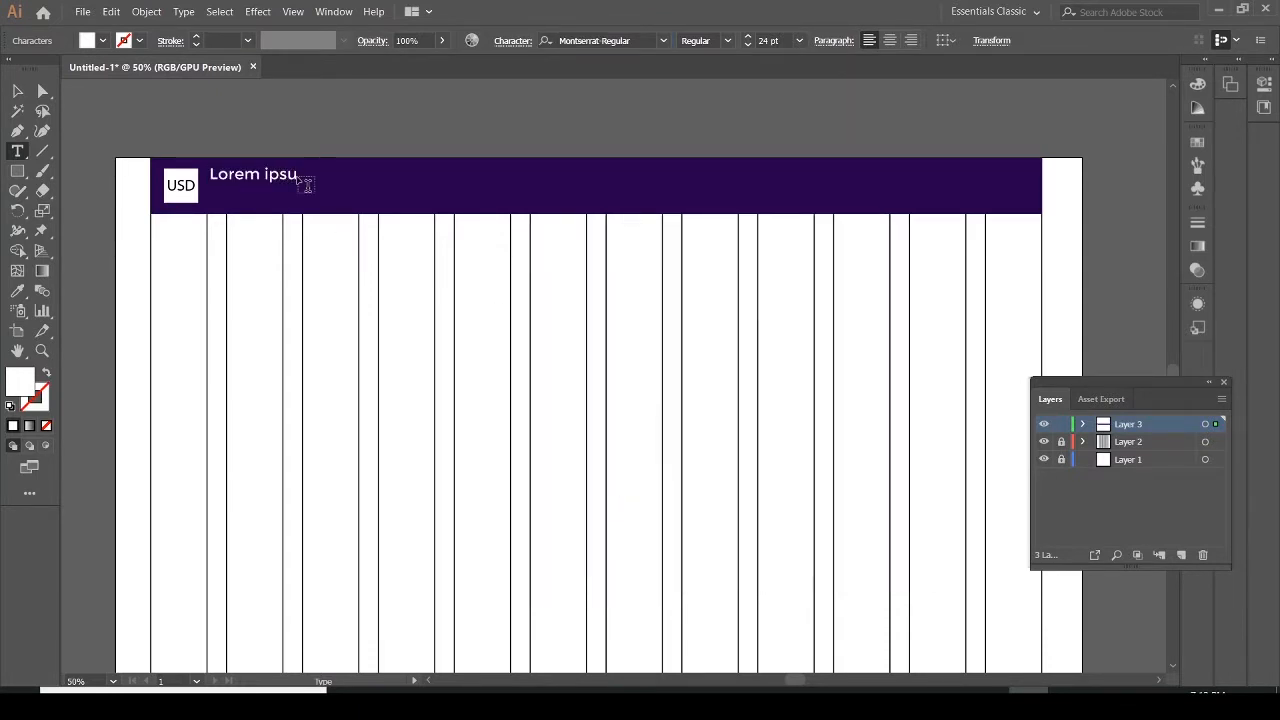
key(BackSpace)
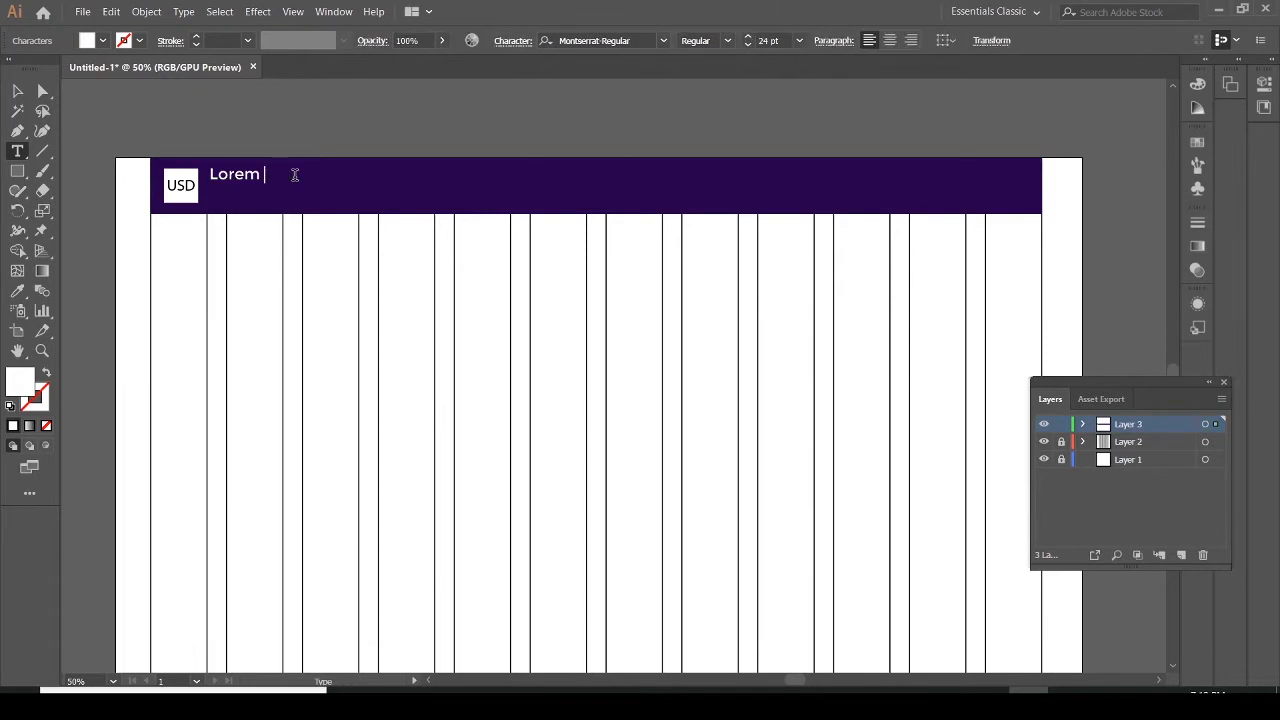
key(BackSpace)
key(BackSpace)
key(BackSpace)
key(BackSpace)
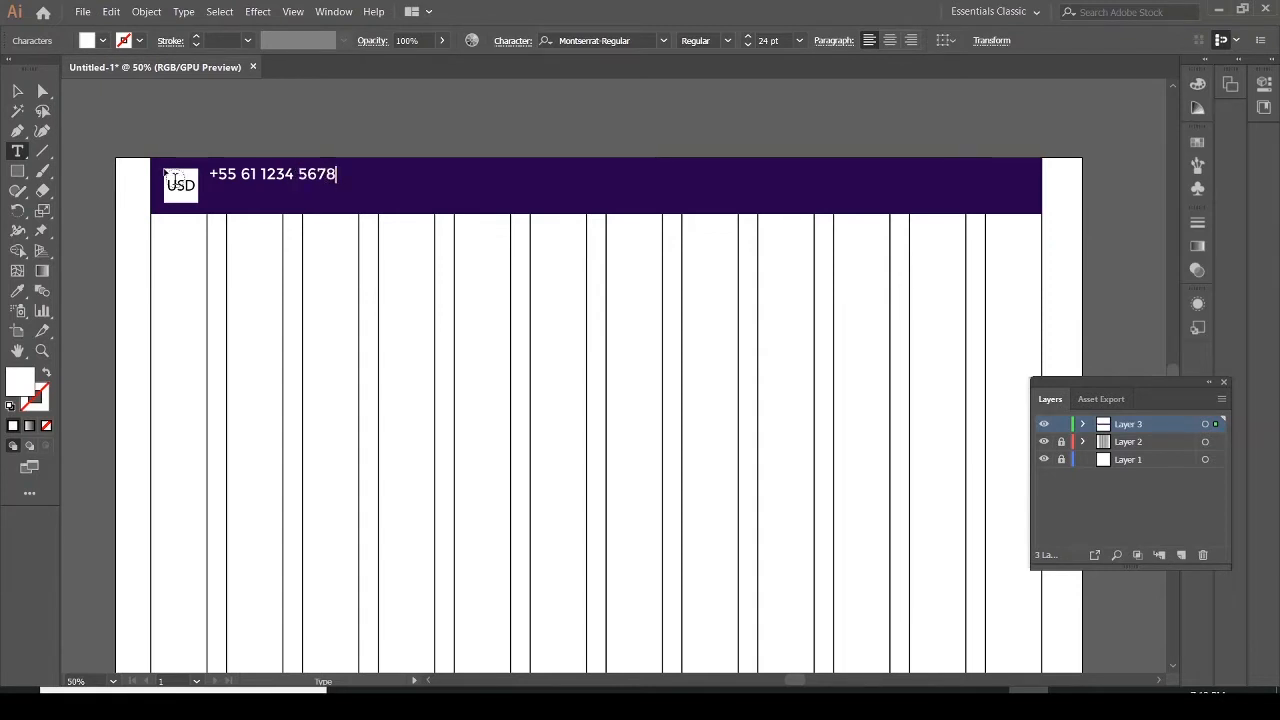
key(Escape)
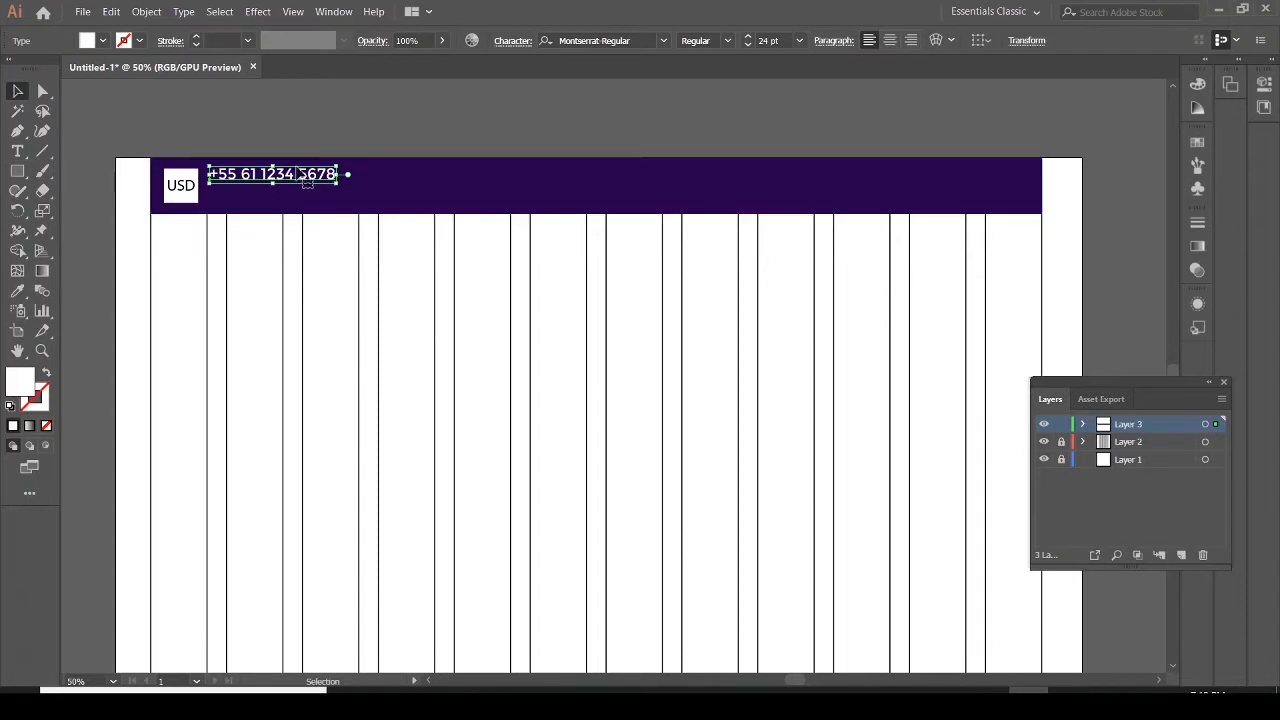
drag(291, 179, 289, 188)
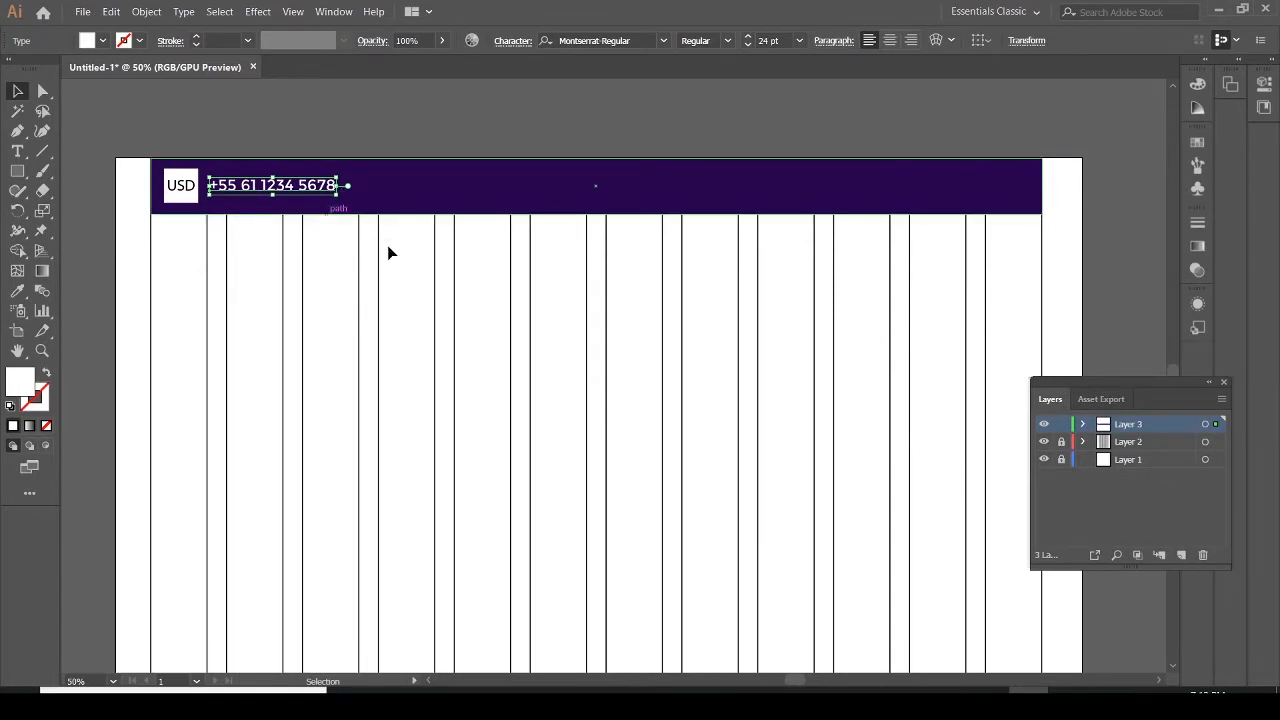
Compare the header bar with the PDF mockup
click(489, 209)
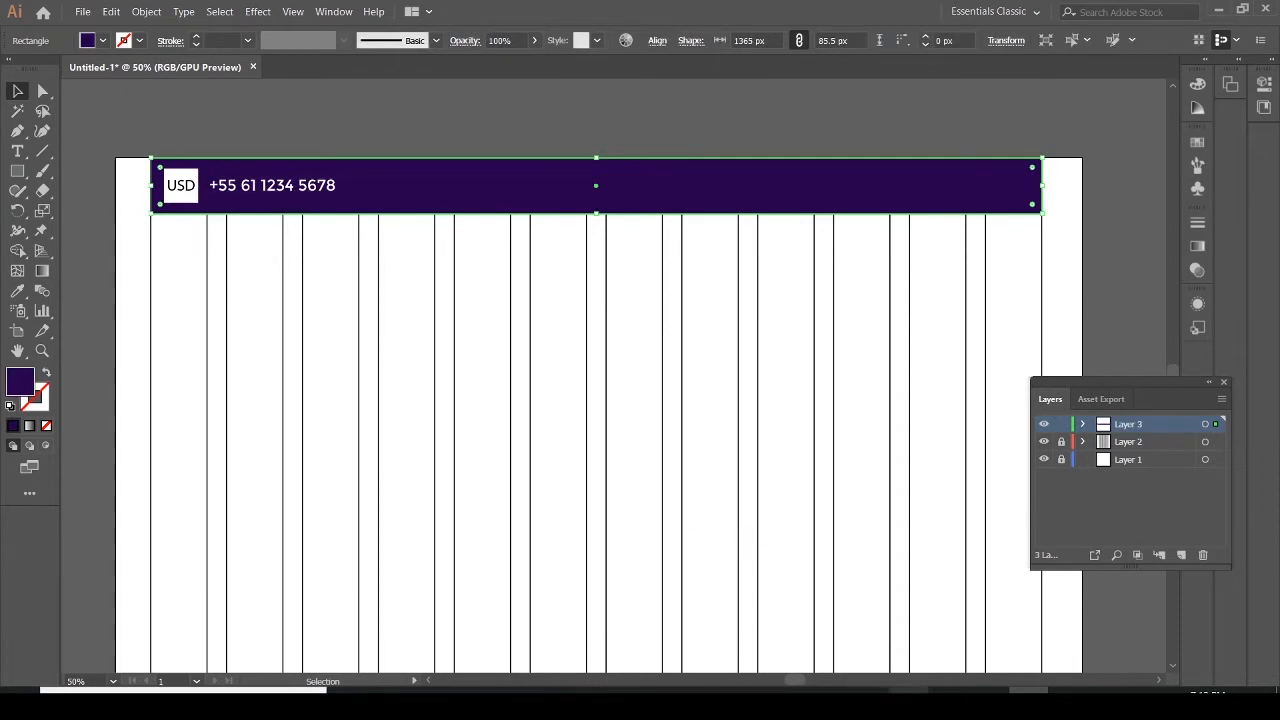
click(1068, 703)
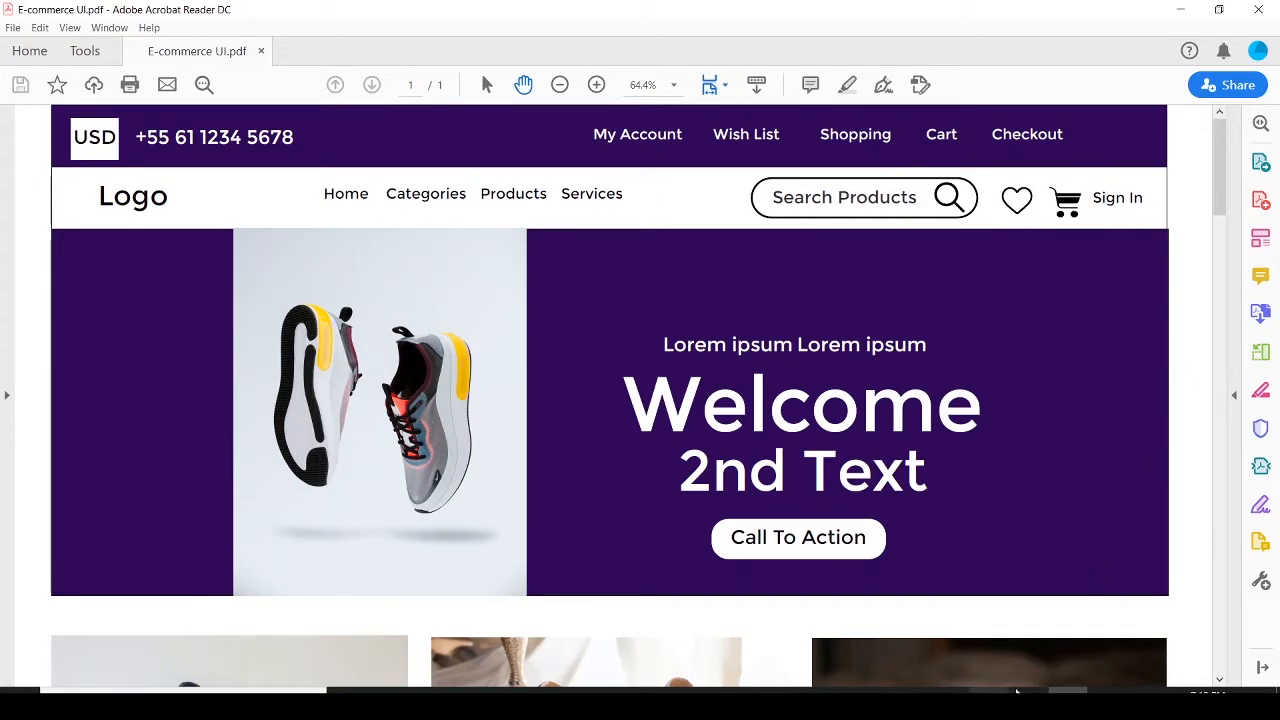
click(1028, 703)
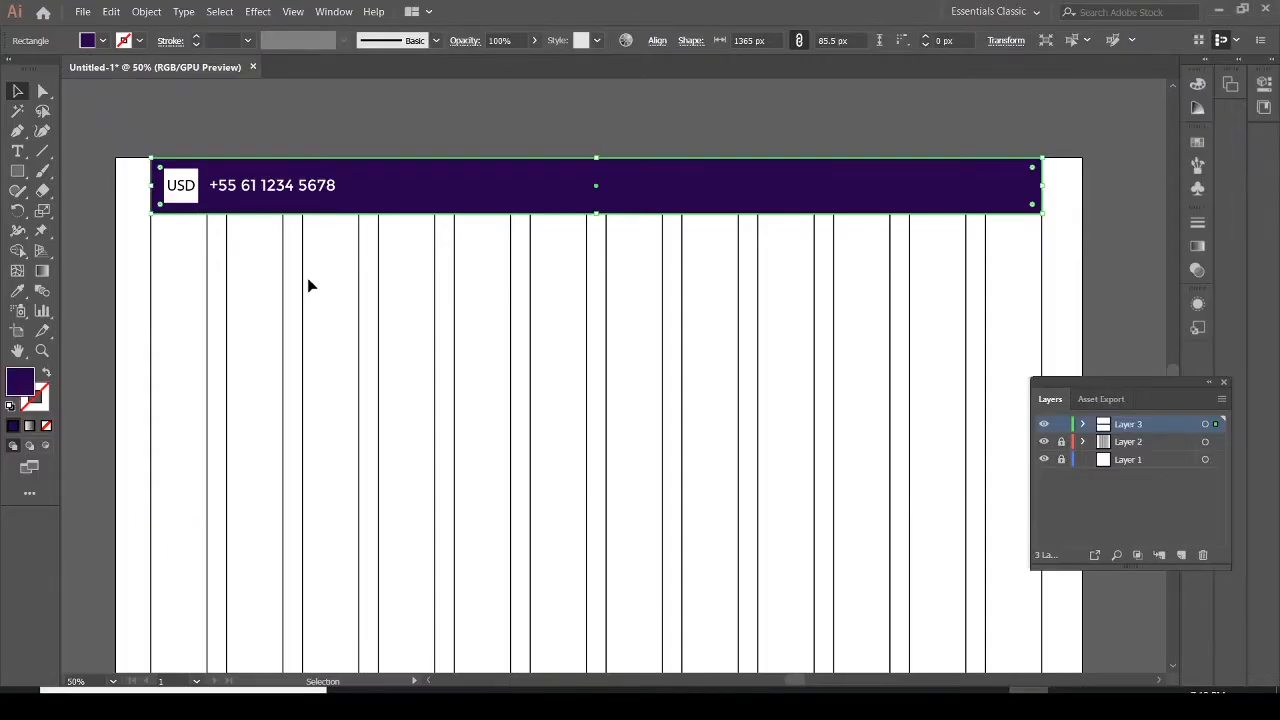
Add a "My Account" text in the header bar, to the right of the phone number
click(16, 153)
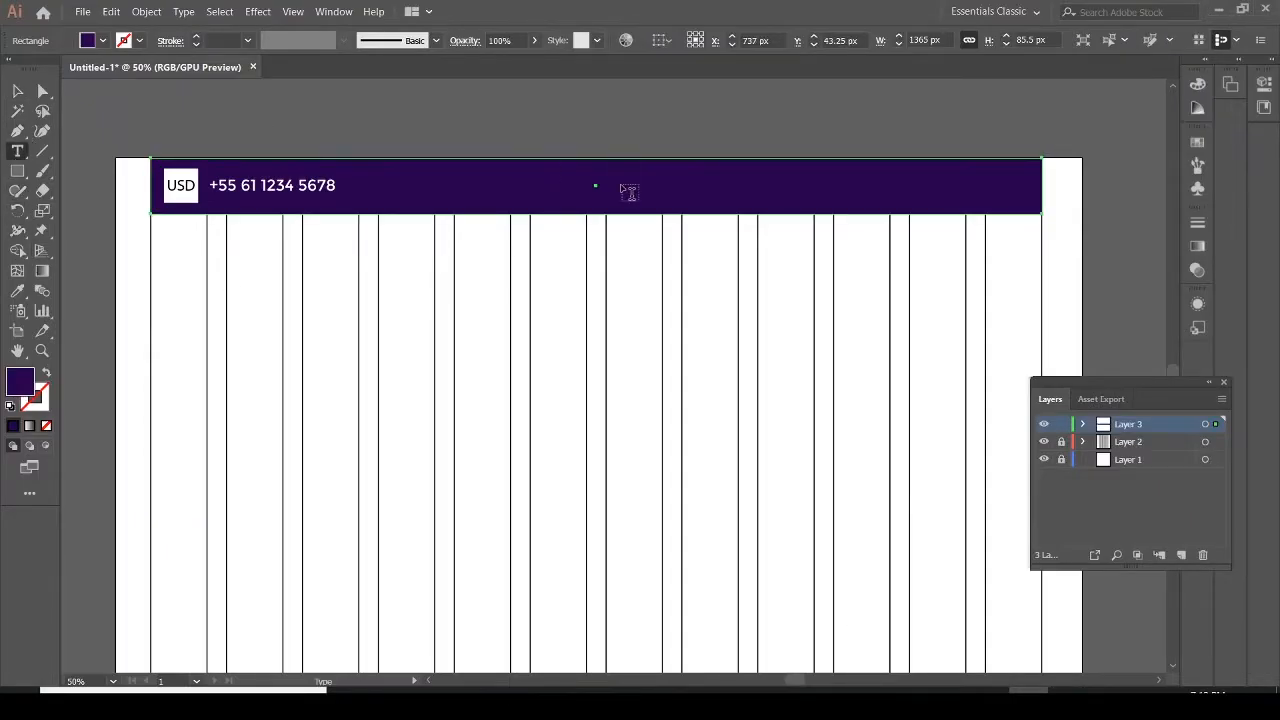
click(491, 180)
text(My )
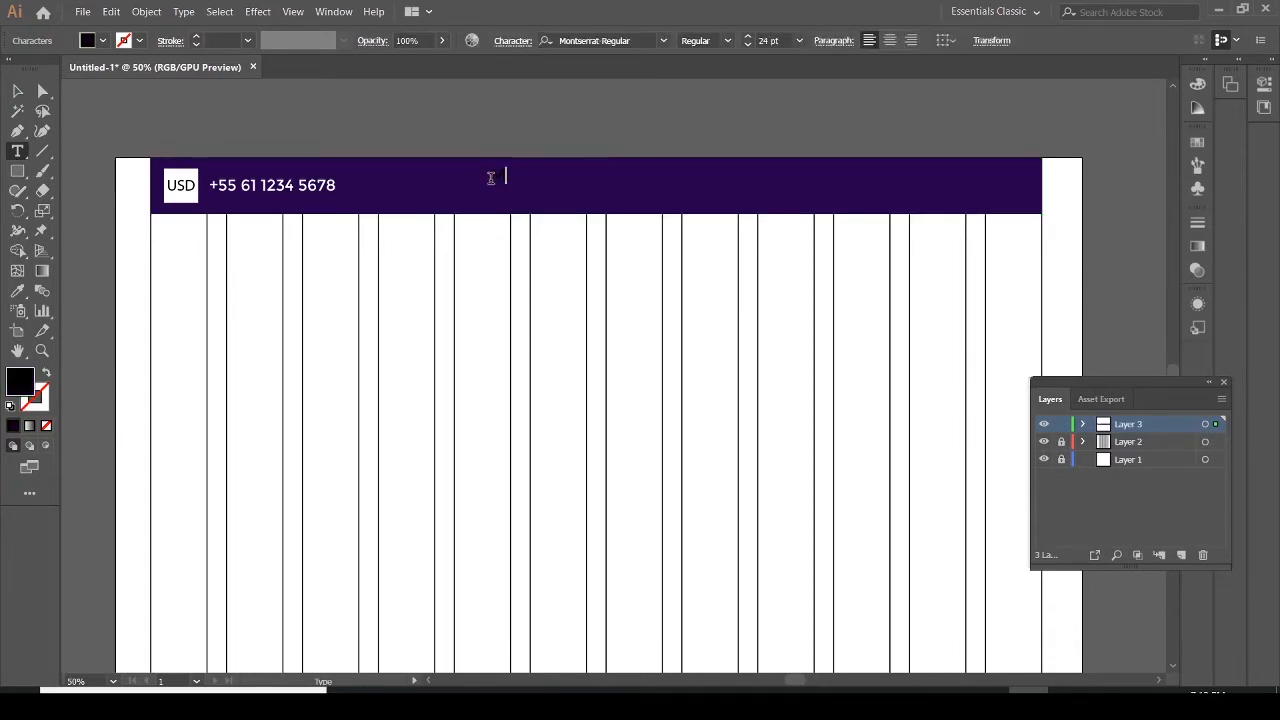
text(Account)
Set the My Account text's colour to white and its size to 21 pt
drag(584, 175, 490, 175)
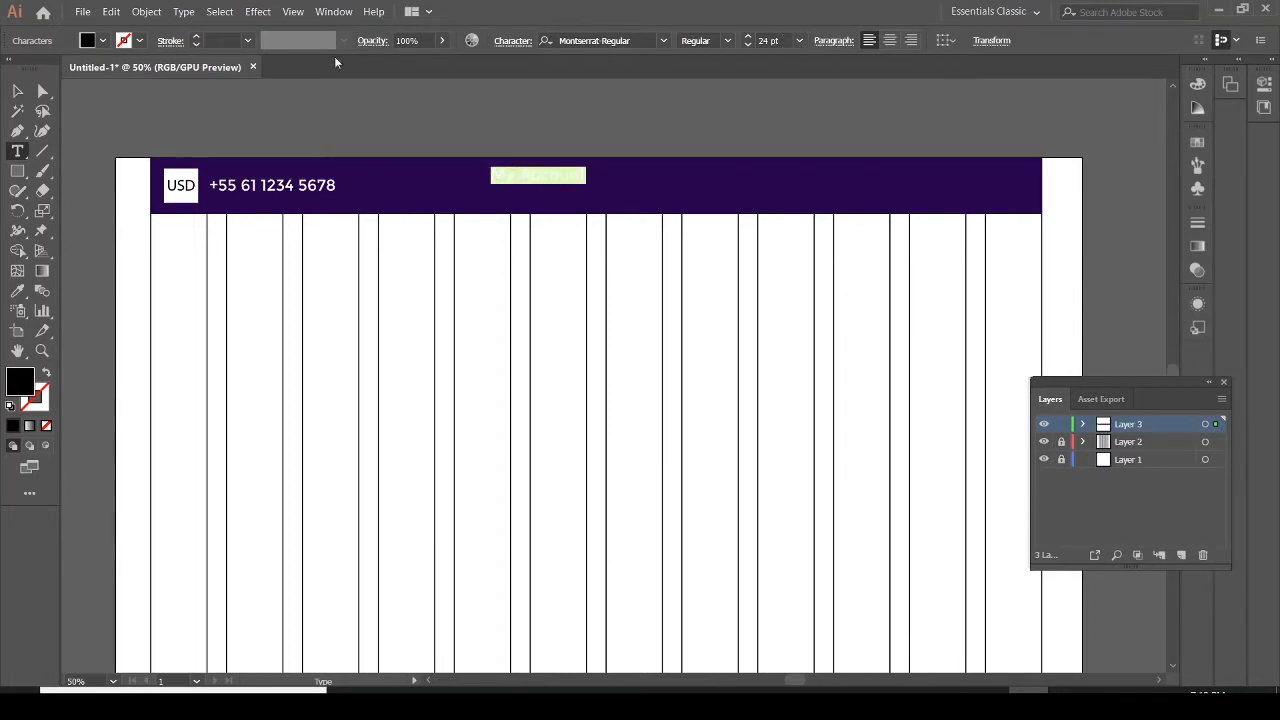
click(101, 40)
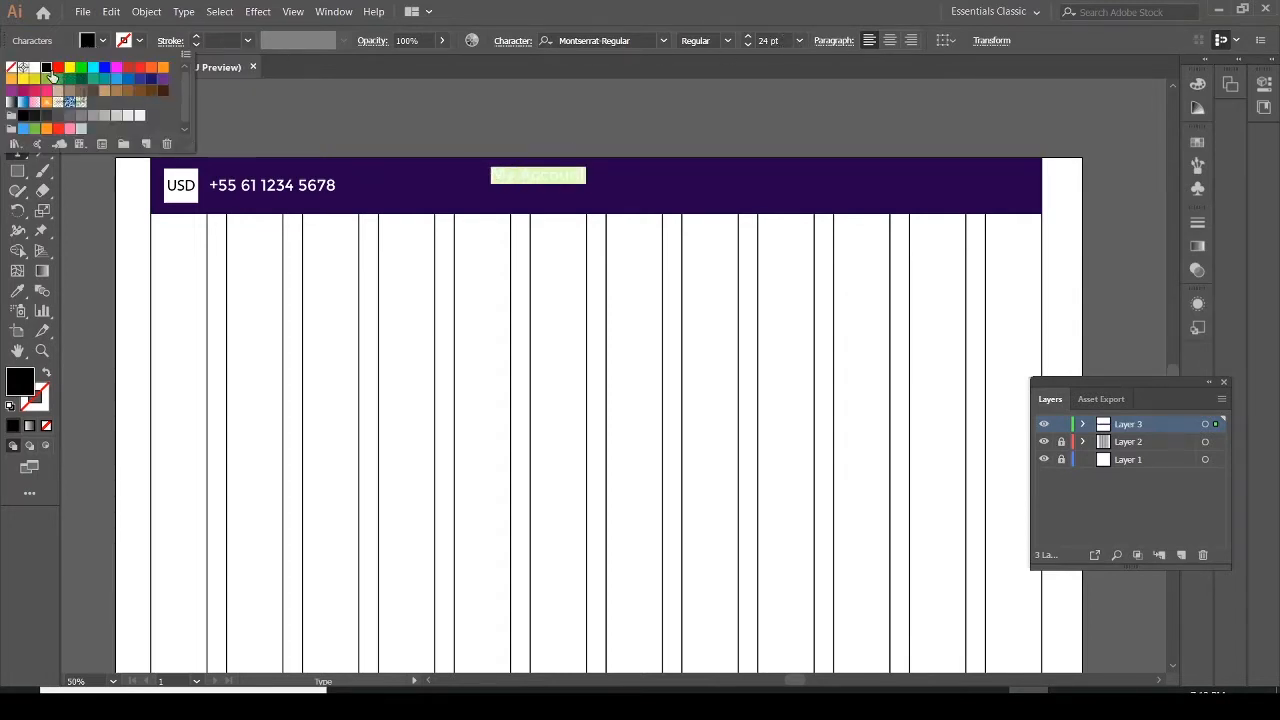
click(34, 67)
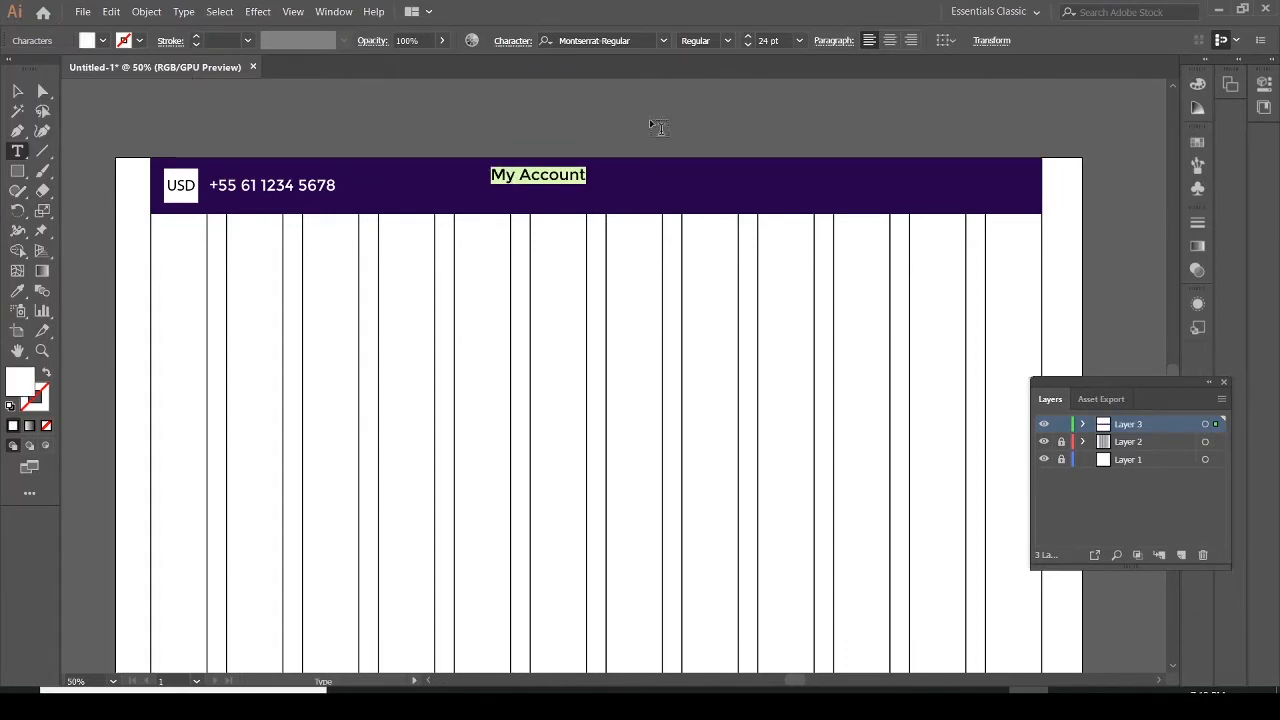
click(797, 45)
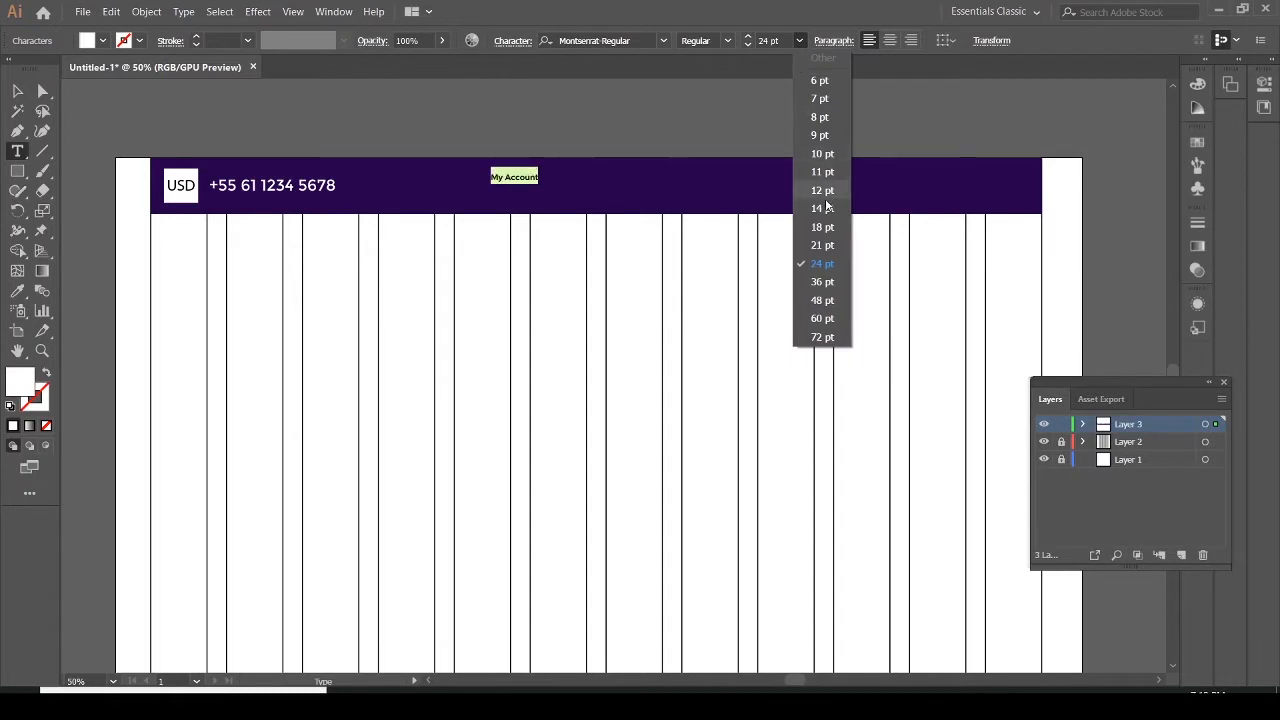
click(822, 245)
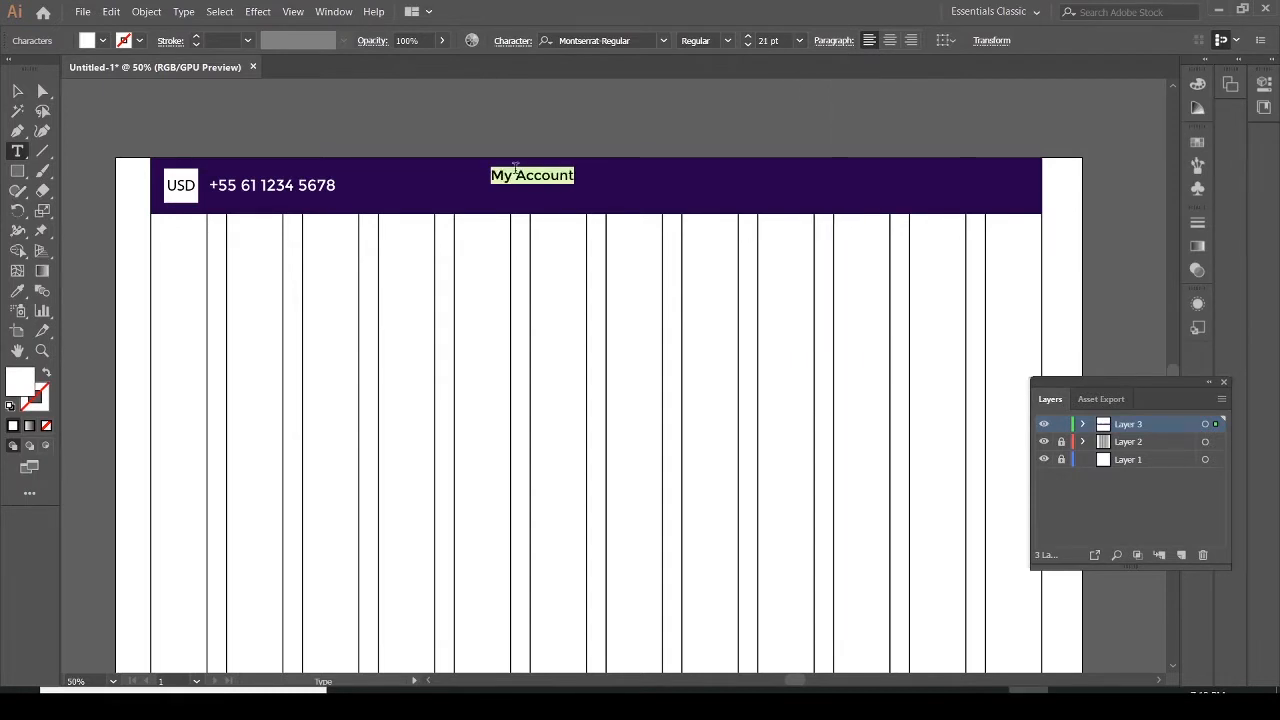
Move the My Account text down slightly to line up with the phone number
click(19, 90)
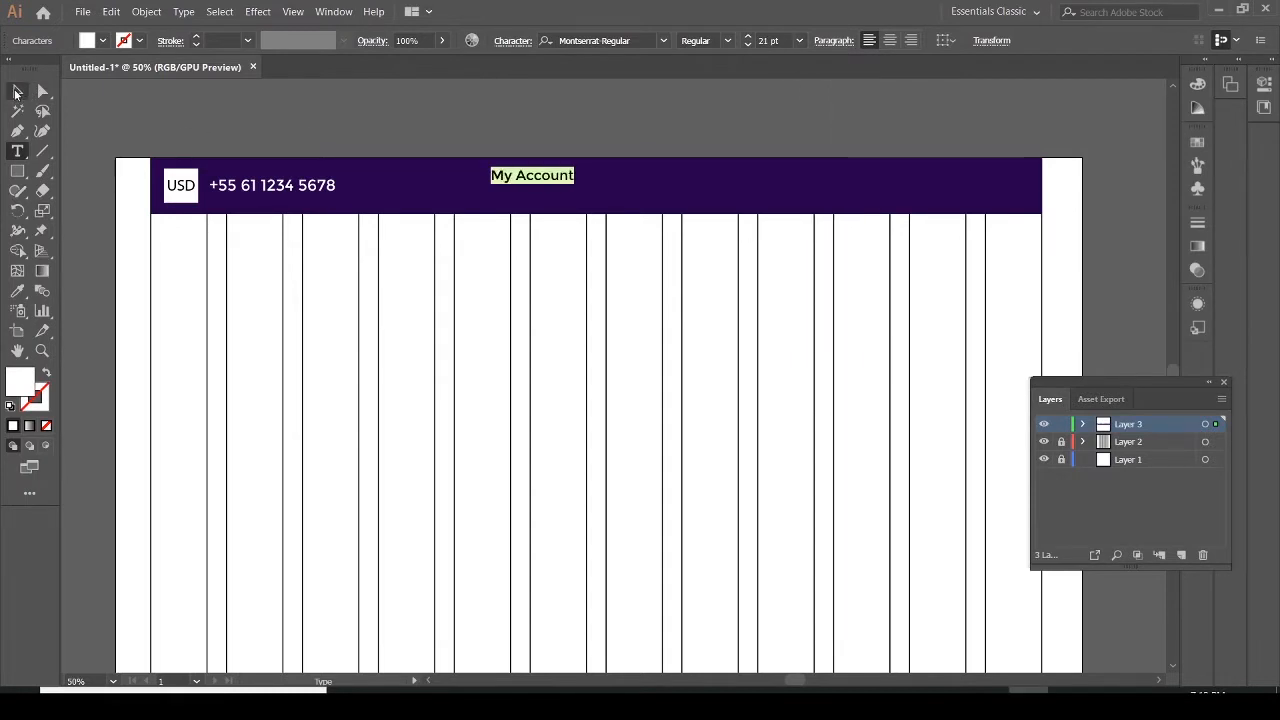
shift+click(548, 185)
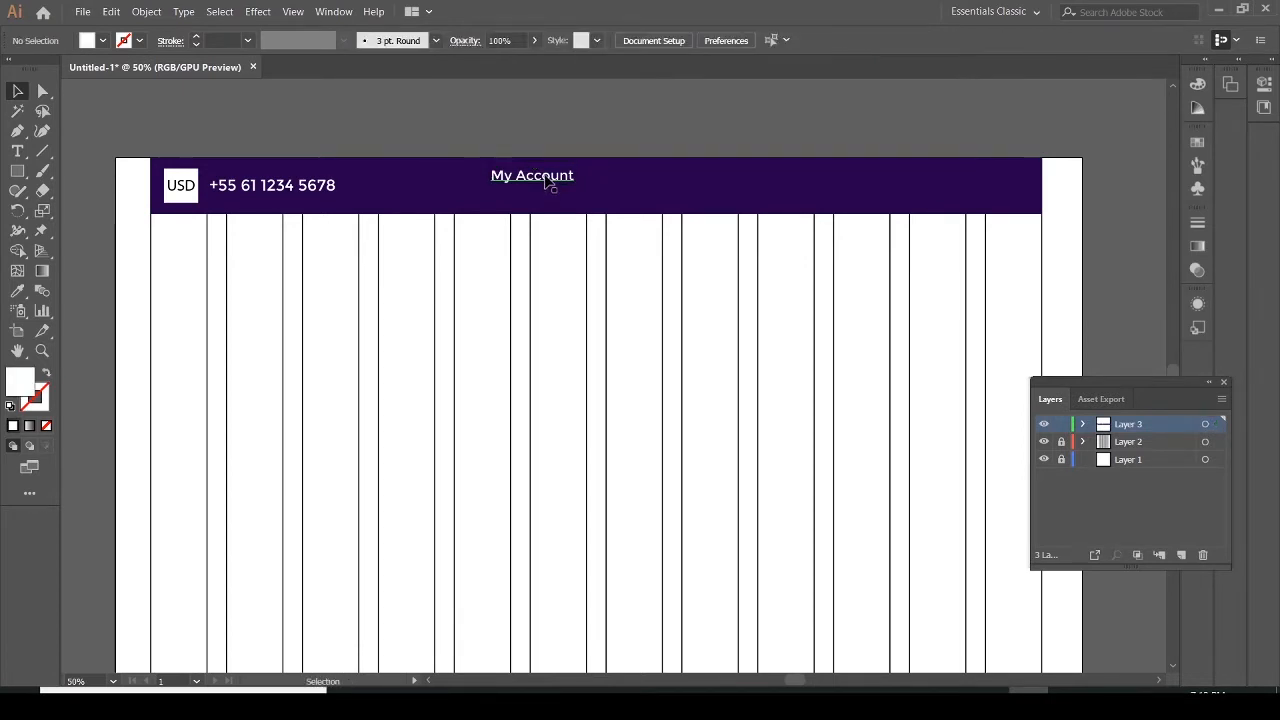
drag(546, 177, 548, 185)
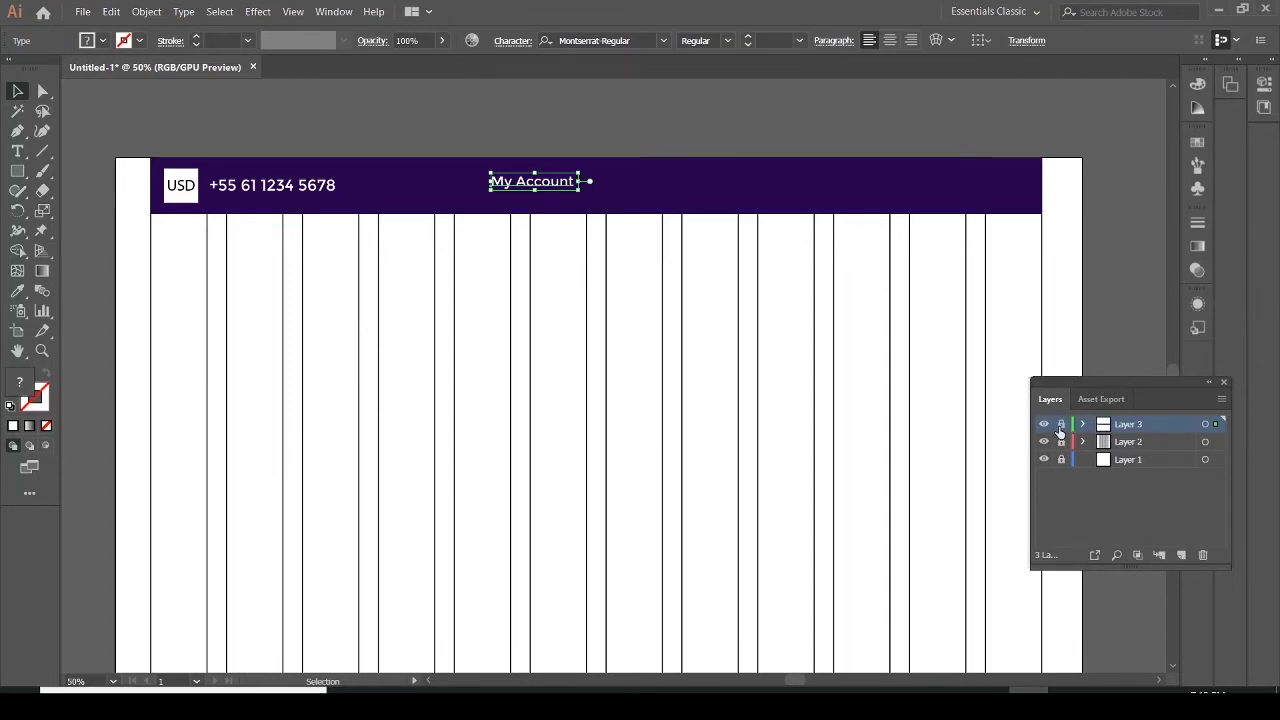
click(1060, 426)
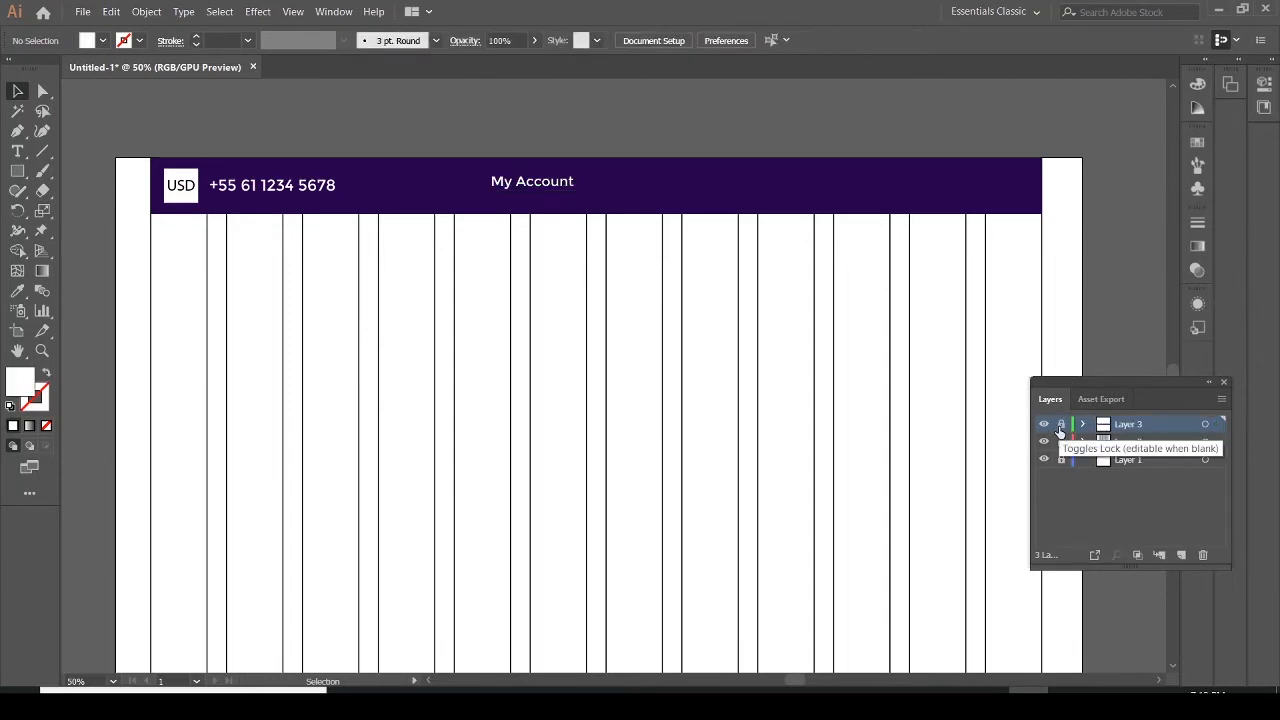
click(553, 186)
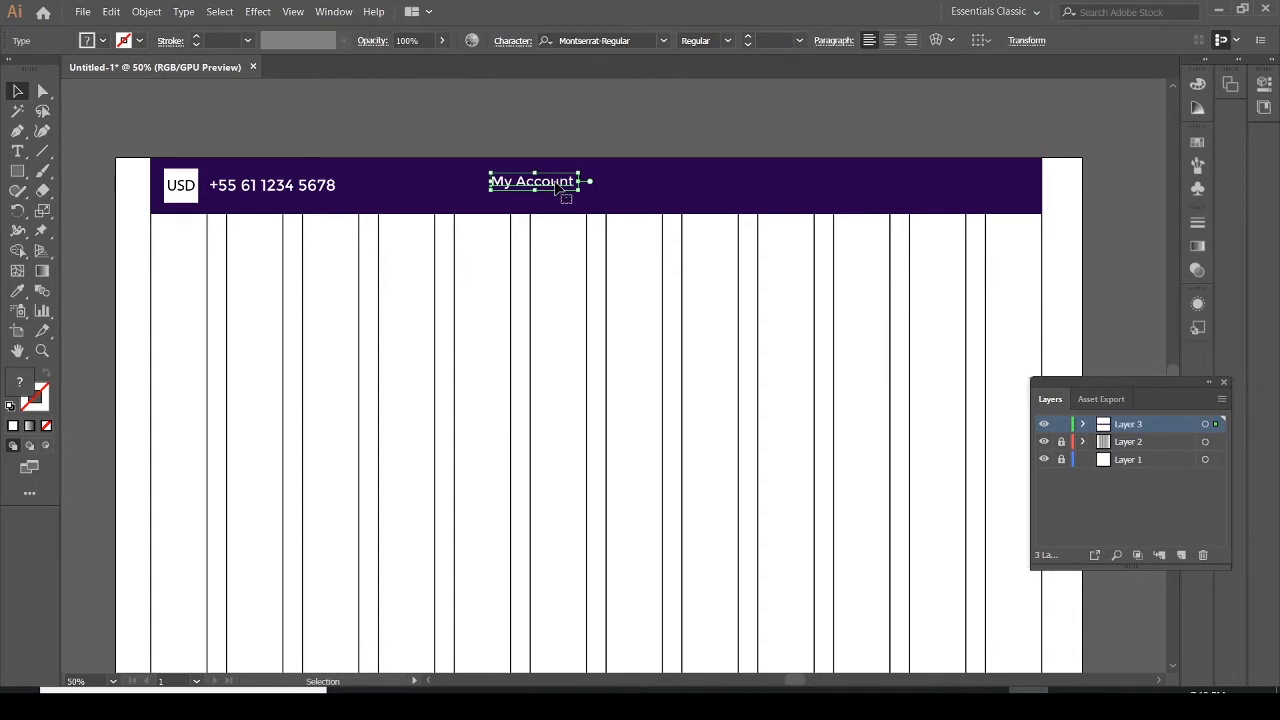
shift+click(560, 187)
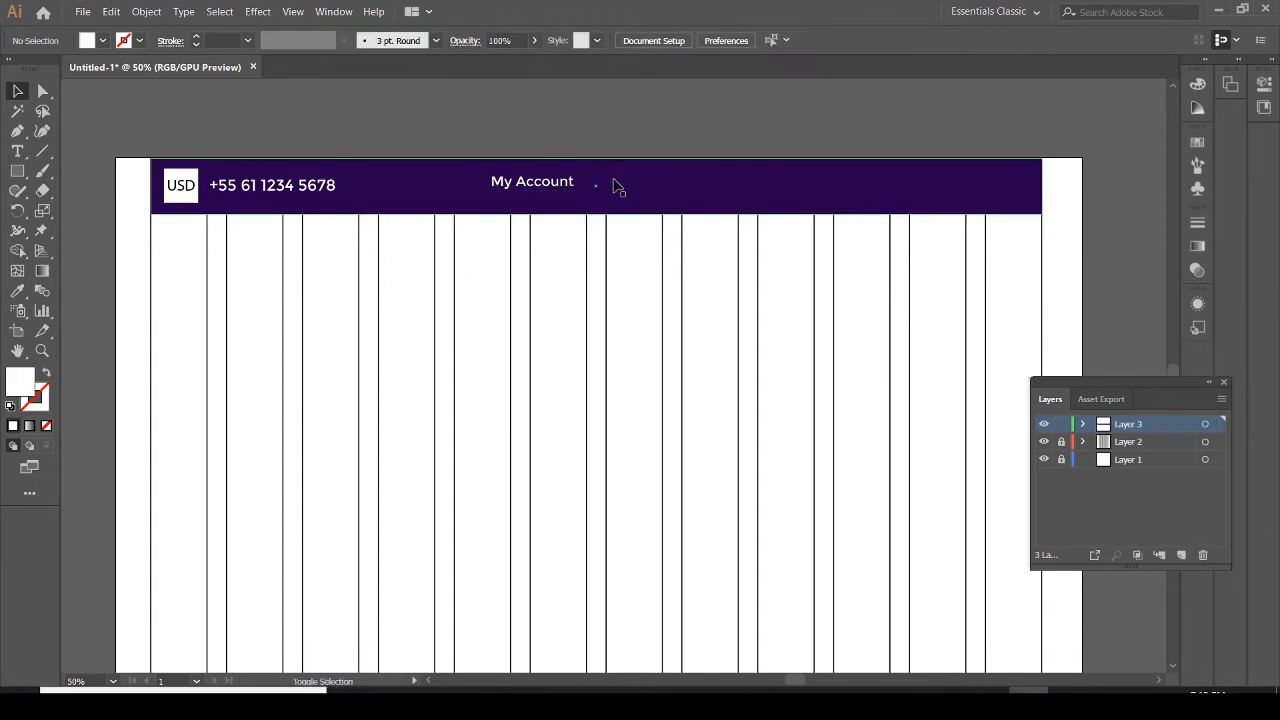
click(568, 188)
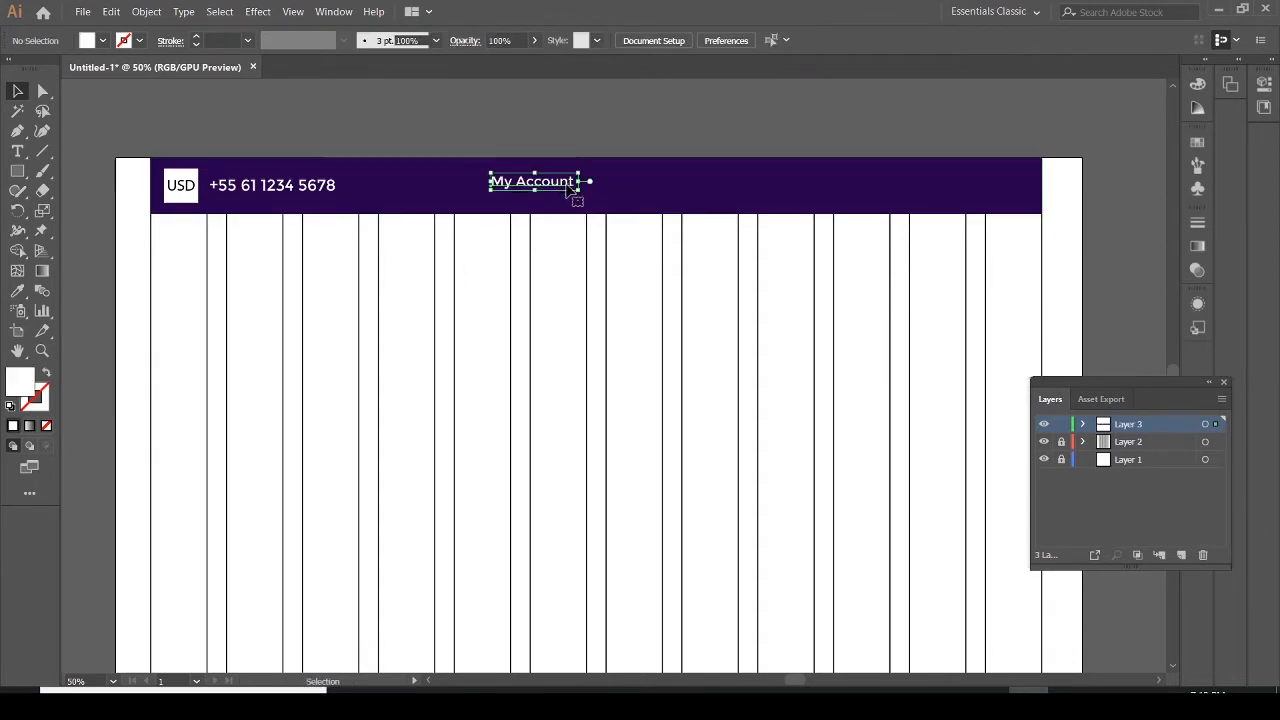
Duplicate the My Account text to its right and change the copy to "Wish List"
drag(566, 189, 667, 189)
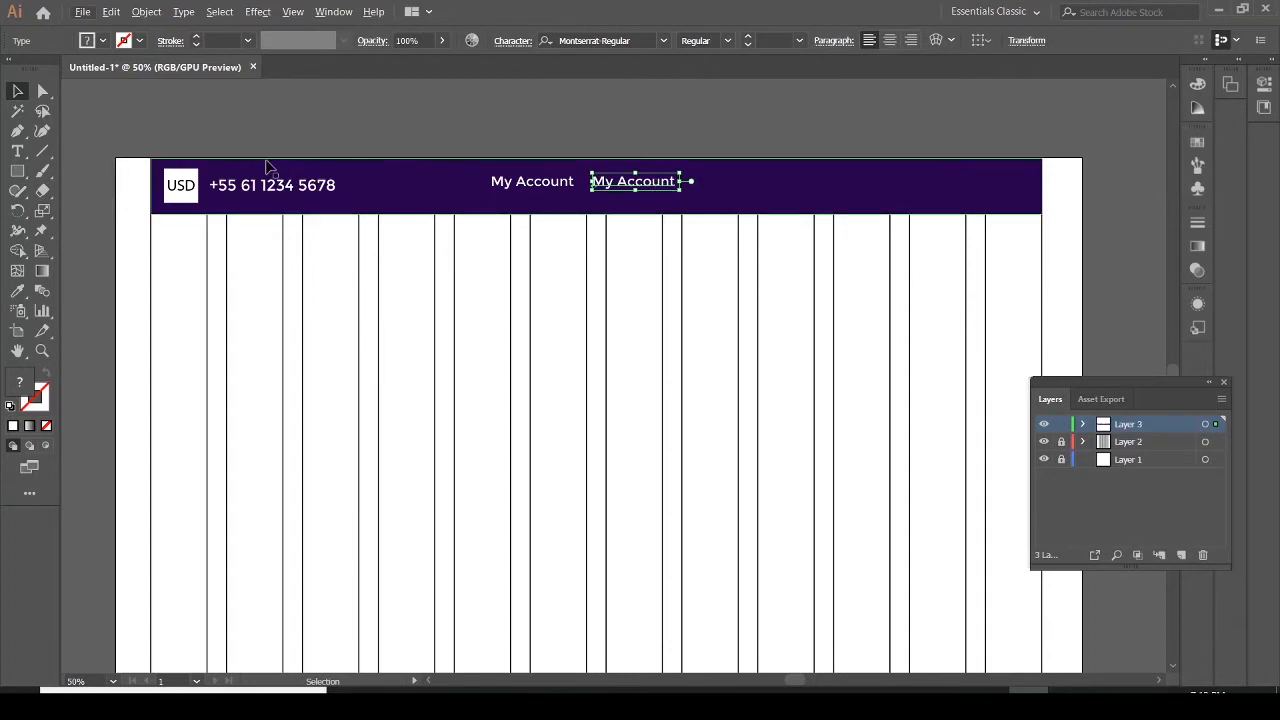
click(17, 151)
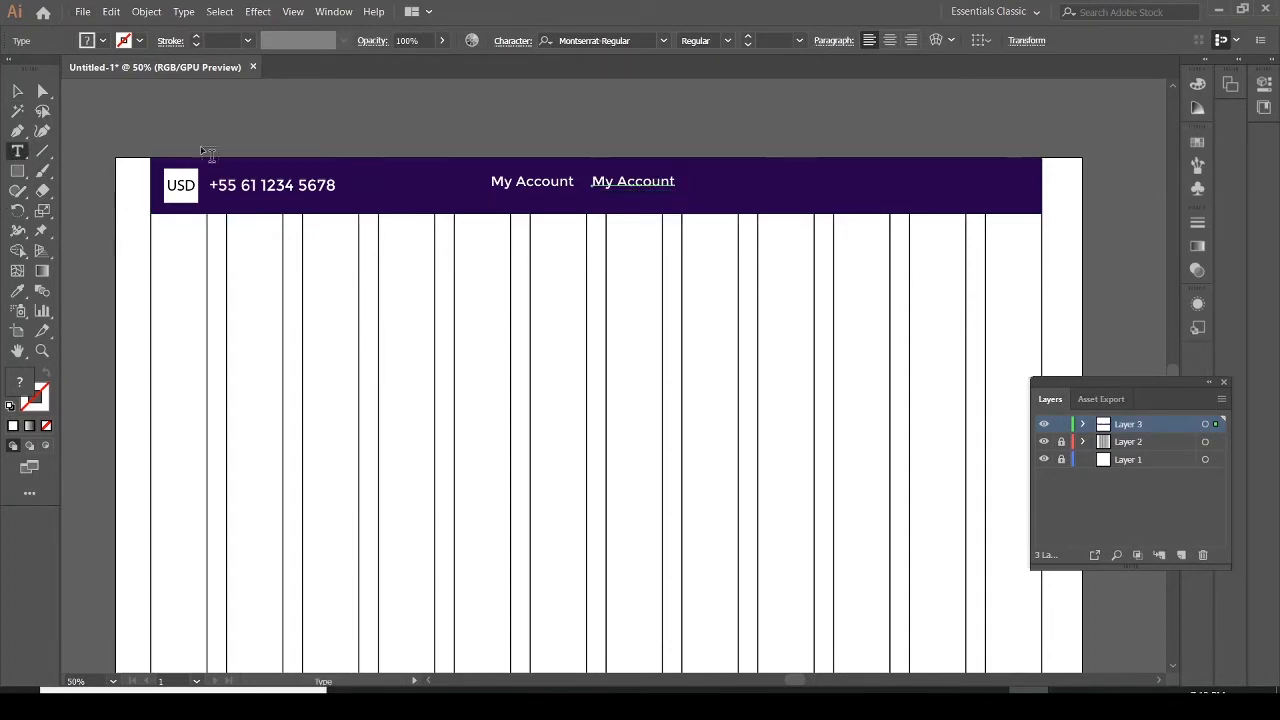
click(652, 181)
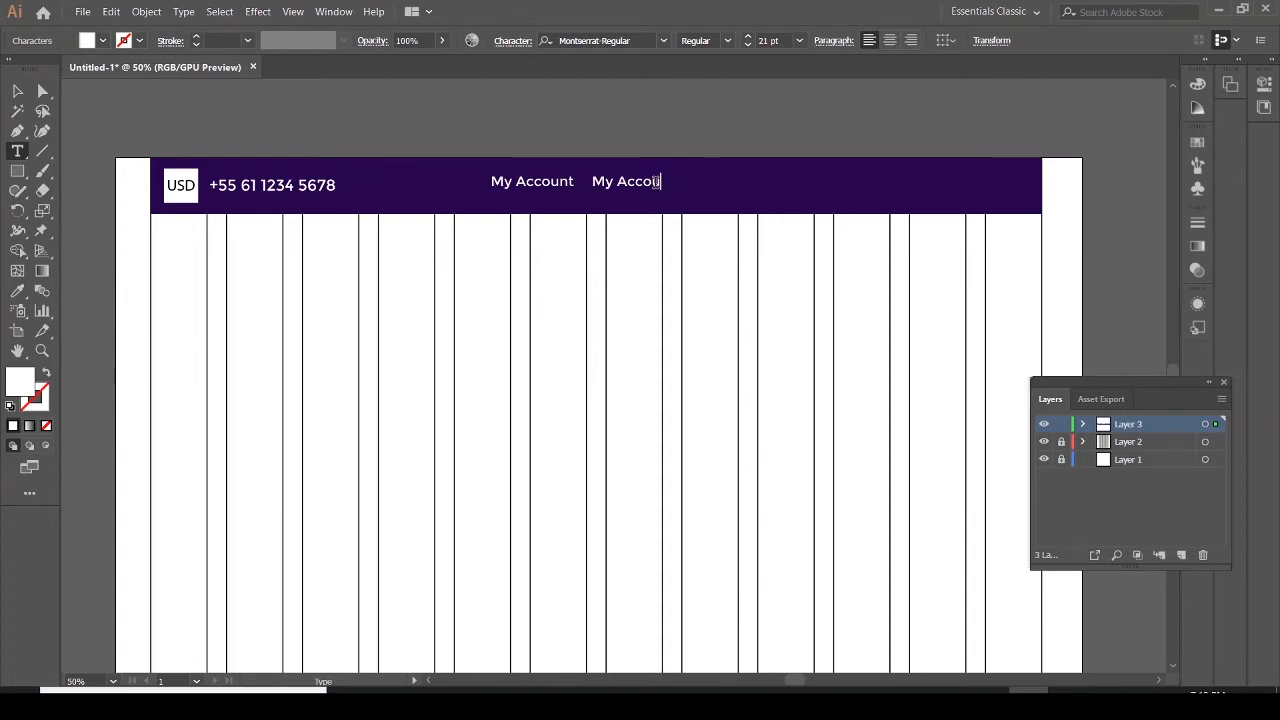
key(BackSpace)
key(BackSpace)
key(BackSpace)
key(BackSpace)
key(BackSpace)
key(BackSpace)
key(BackSpace)
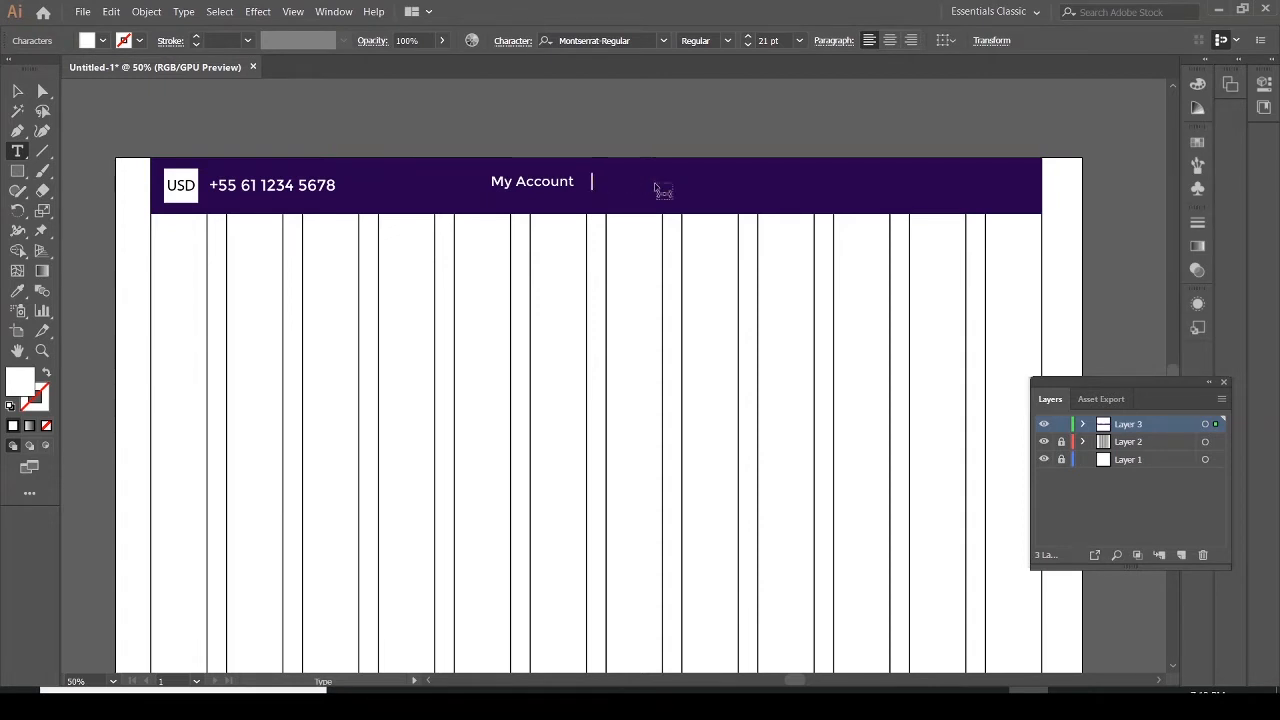
text(Wish L)
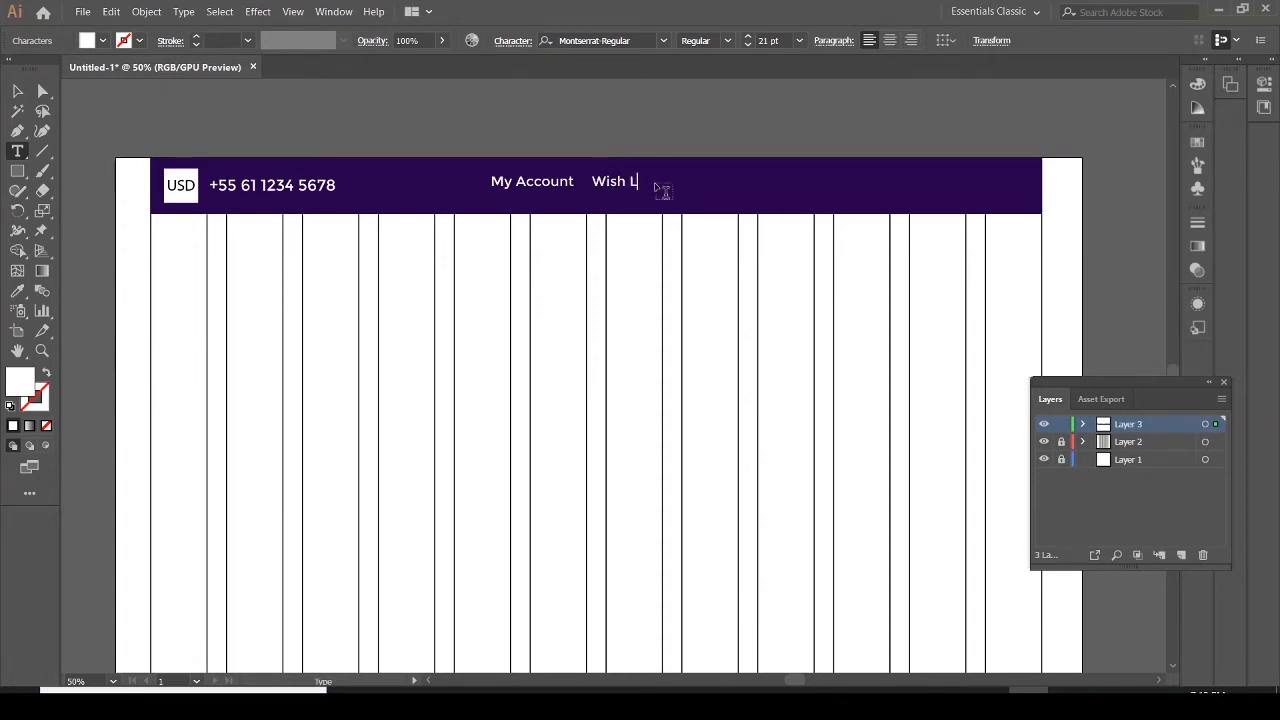
text(ist)
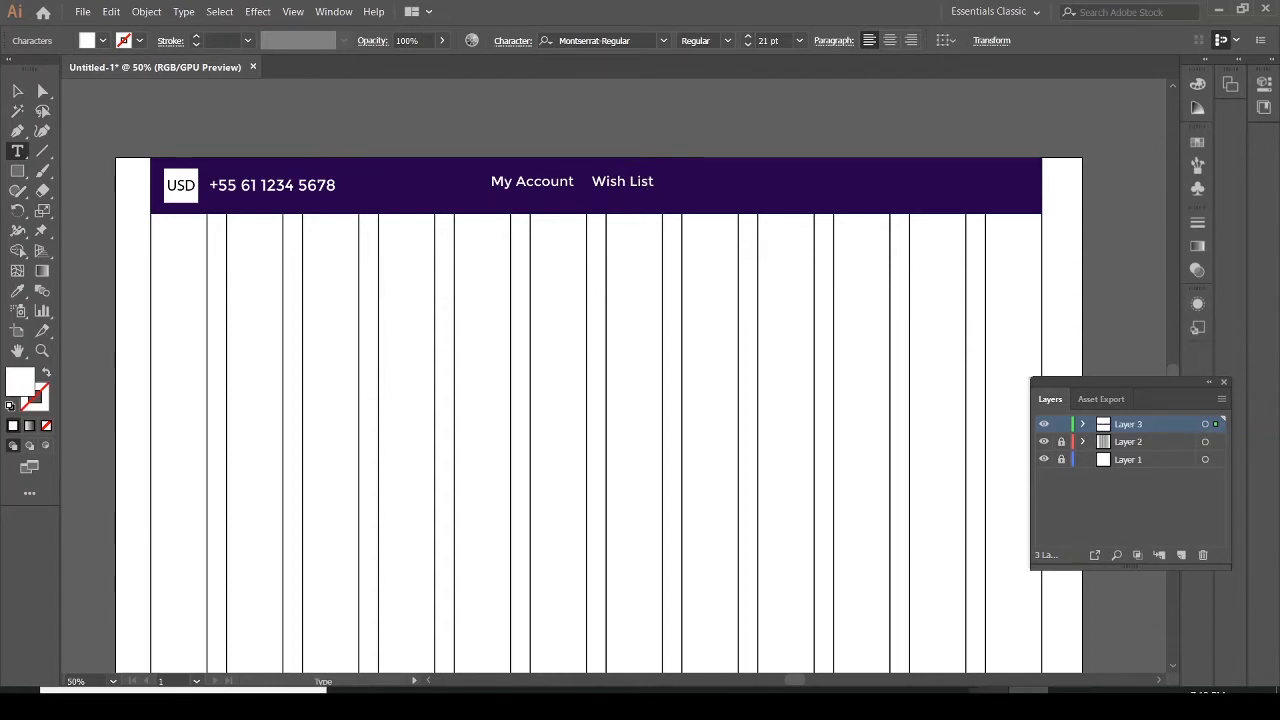
Compare the header menu texts with the PDF mockup
key(alt+Tab)
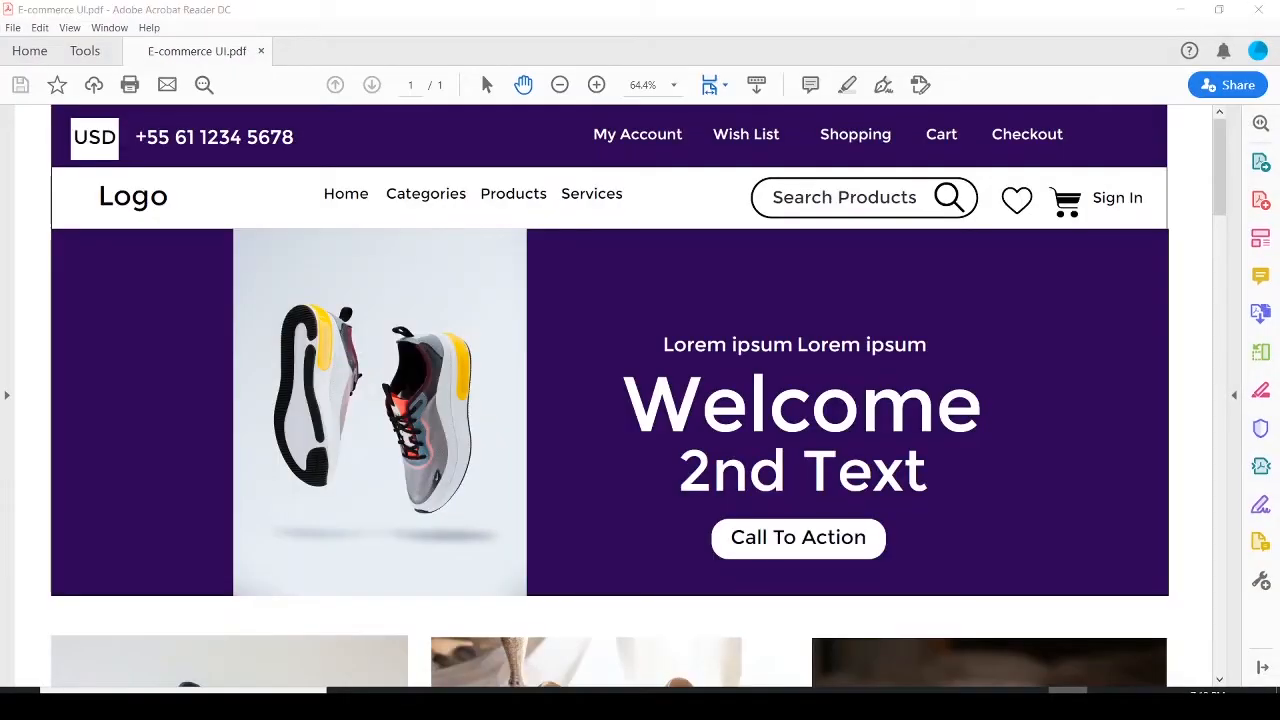
key(alt+Tab)
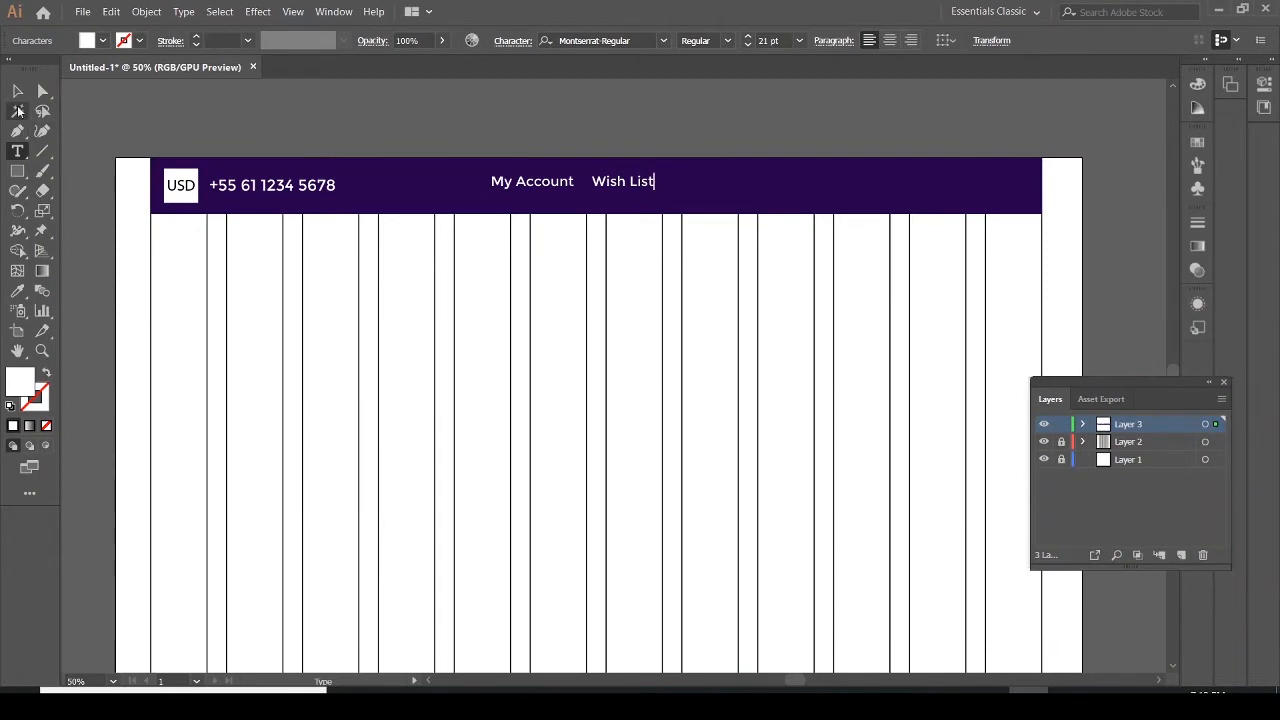
key(Escape)
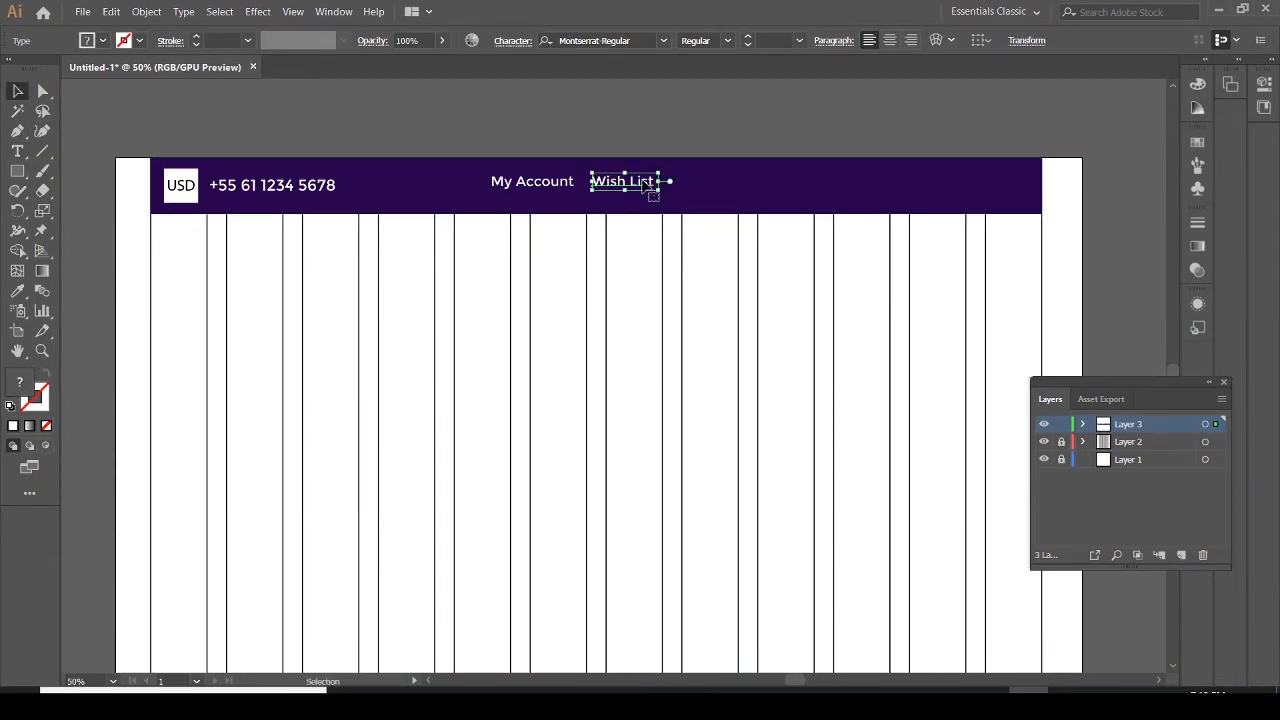
Duplicate the Wish List text to its right and change the copy to "Shopping"
drag(645, 184, 727, 184)
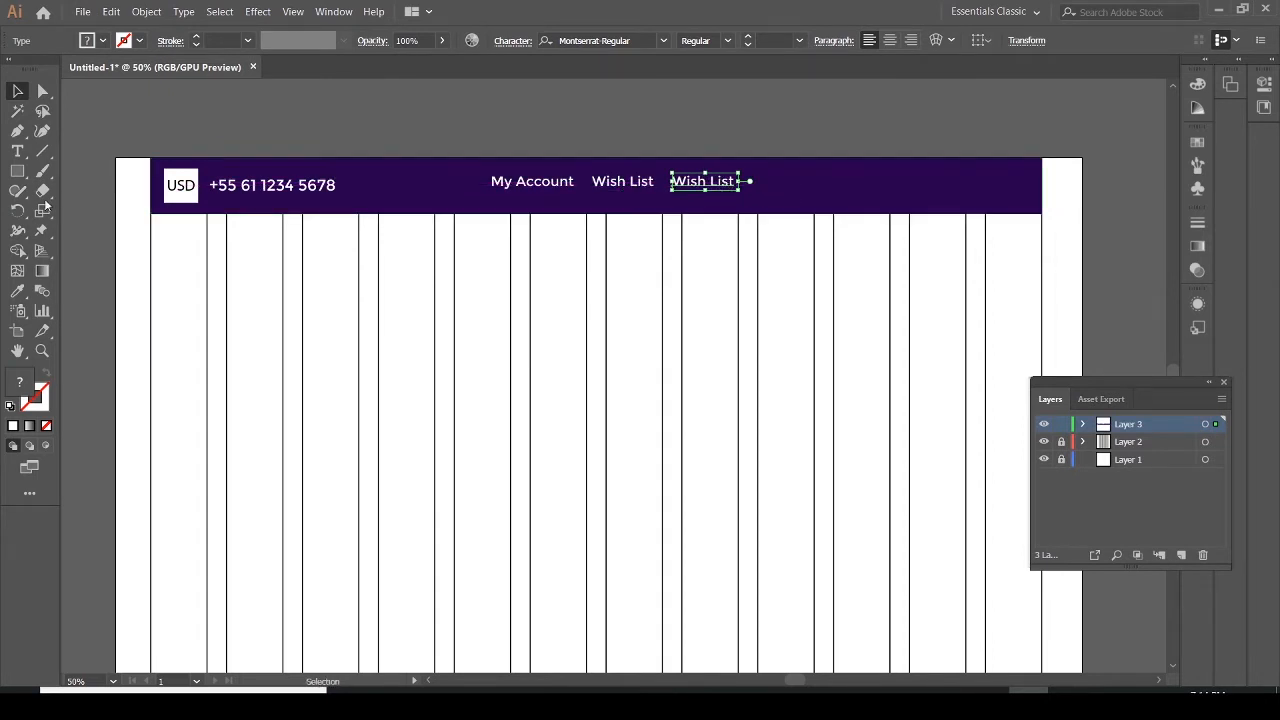
click(16, 152)
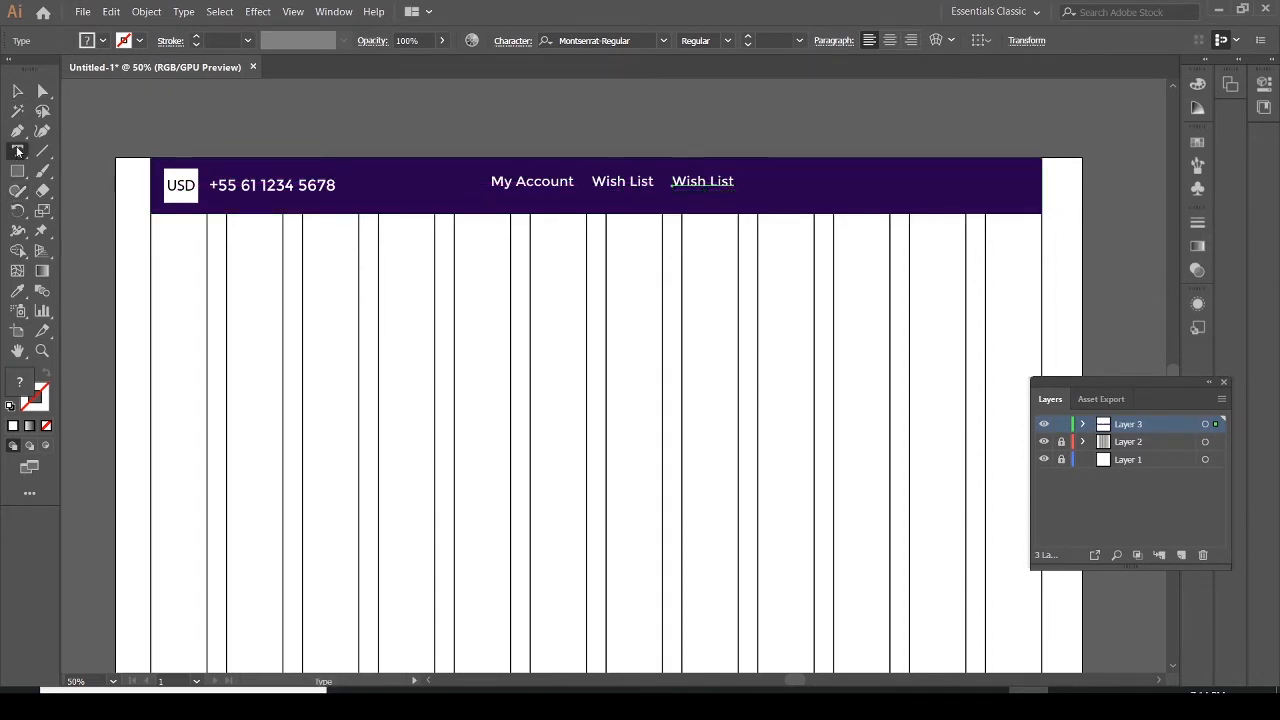
click(721, 177)
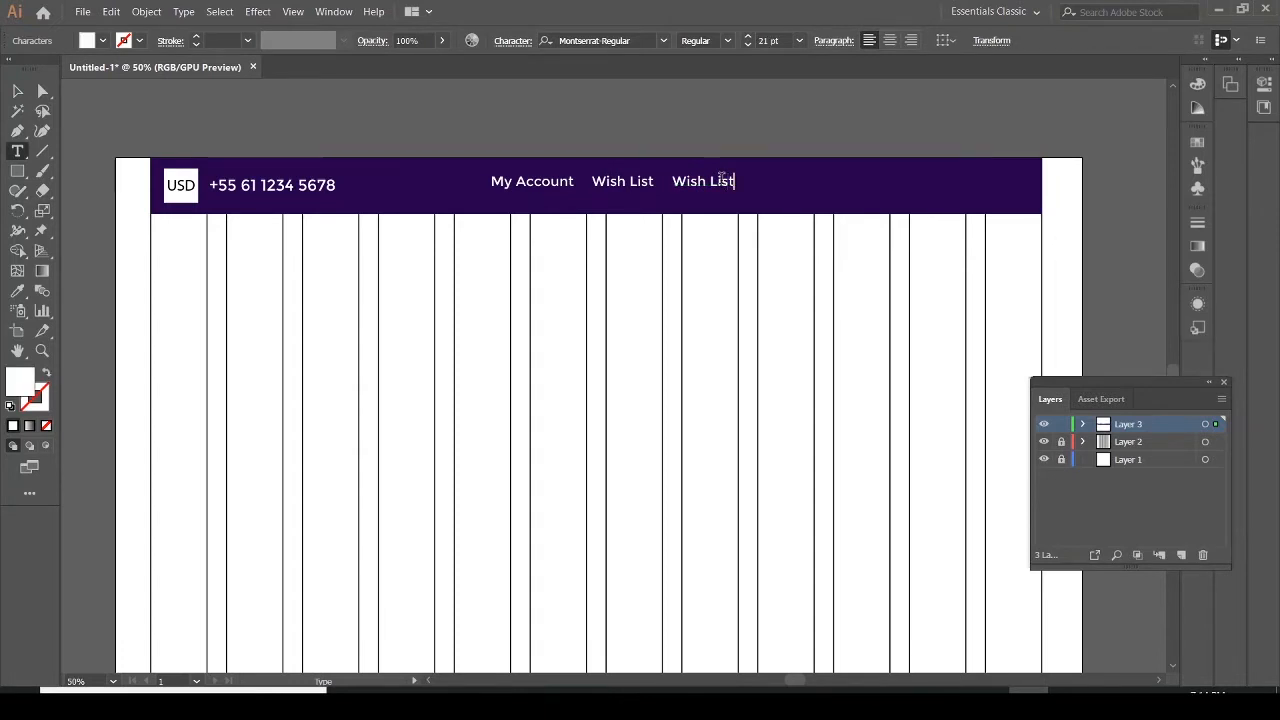
key(BackSpace)
key(BackSpace)
text(Shopping)
Duplicate the Shopping text to its right and change the copy to "Cart"
click(1068, 705)
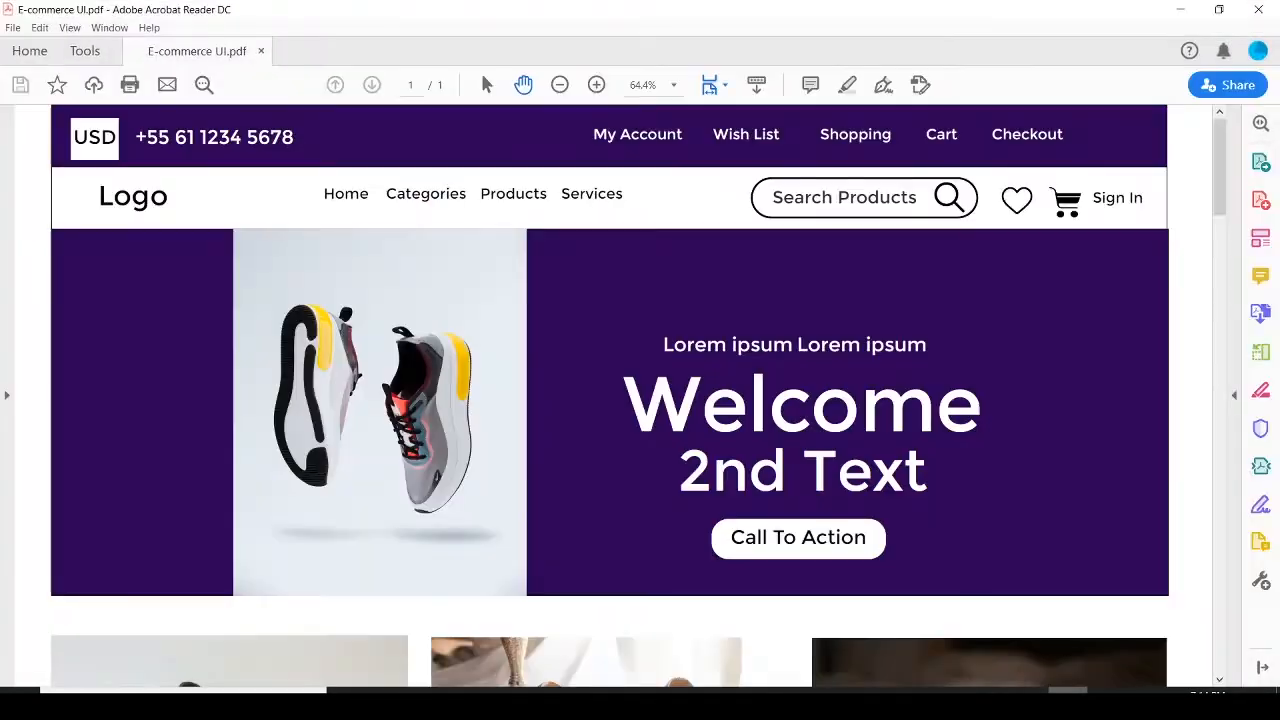
click(1068, 705)
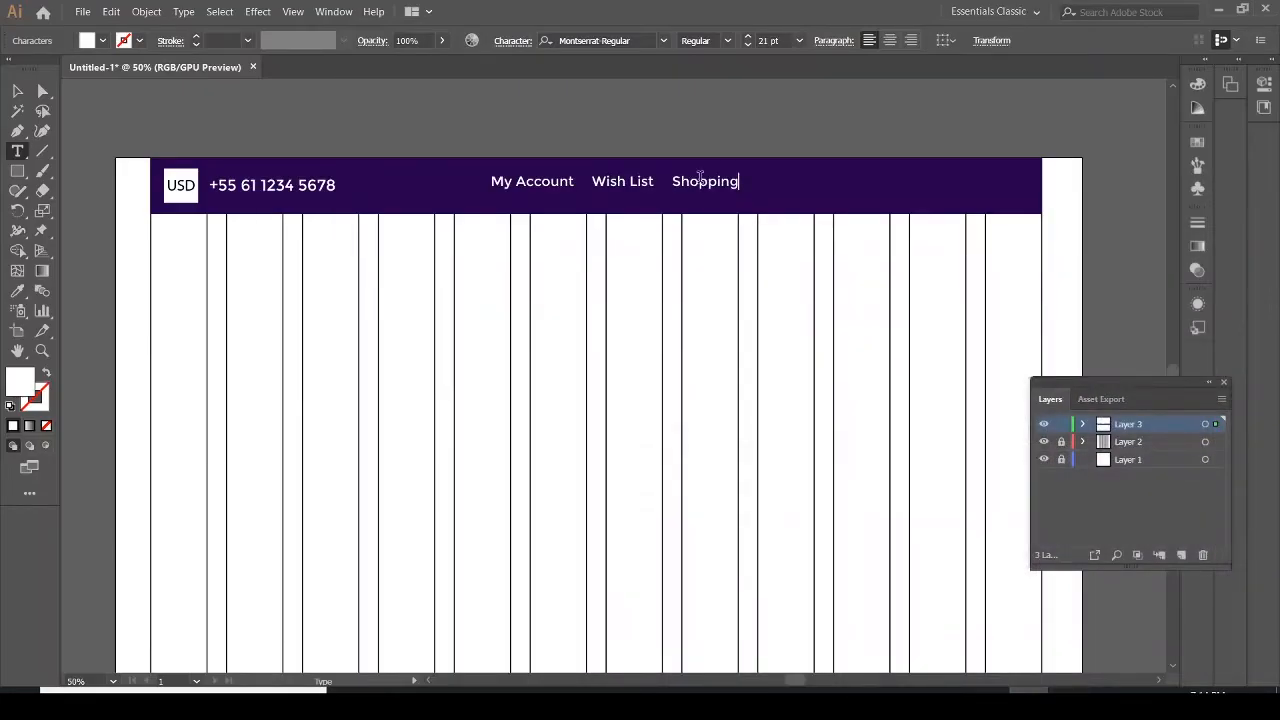
click(24, 93)
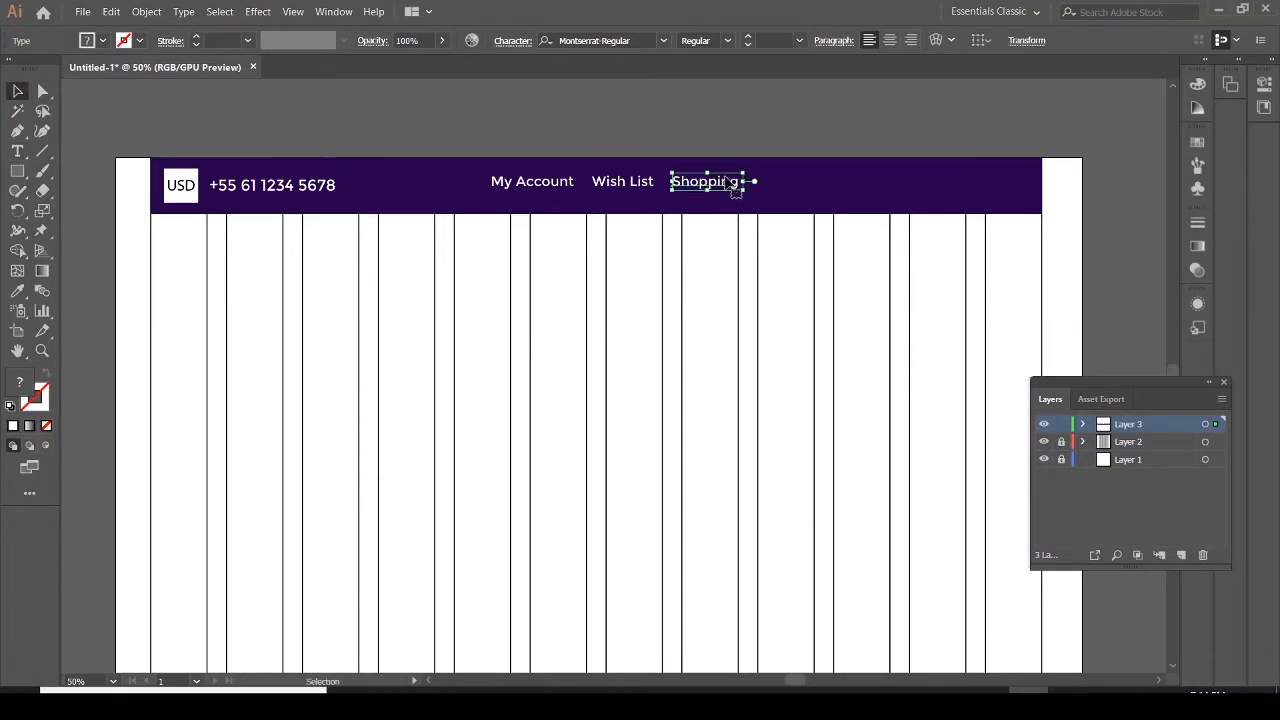
drag(735, 185, 814, 184)
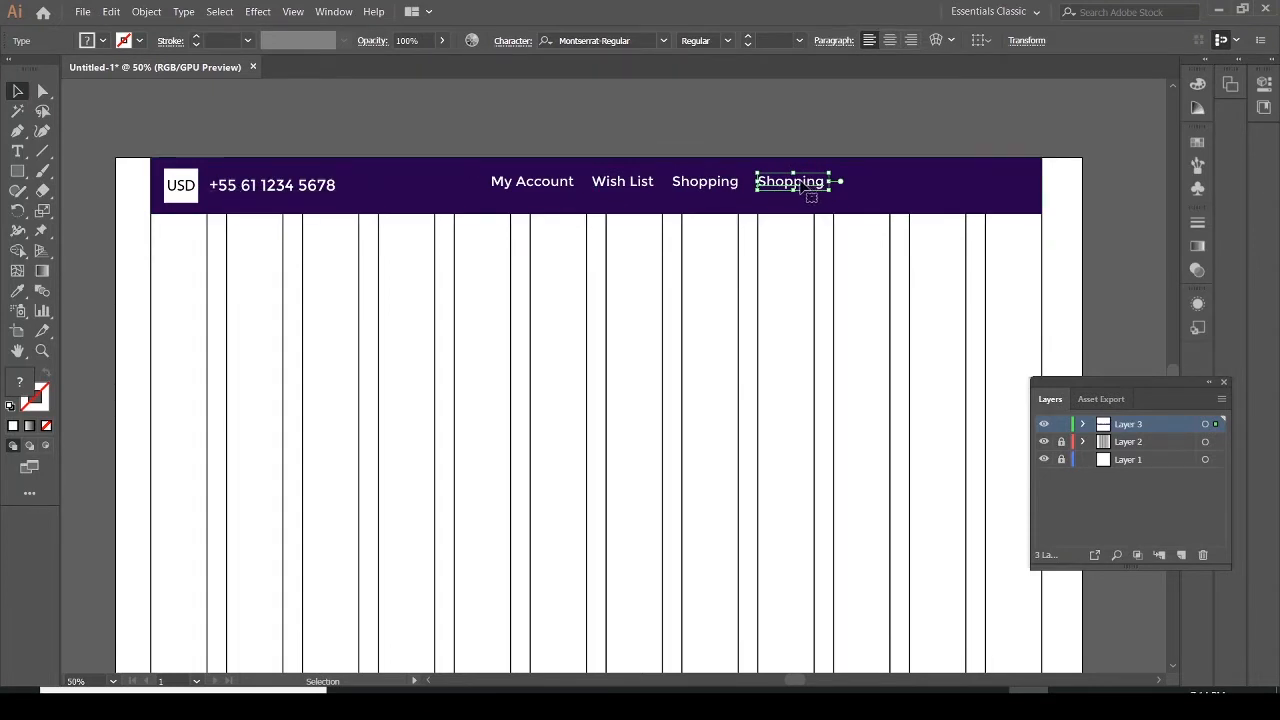
click(17, 151)
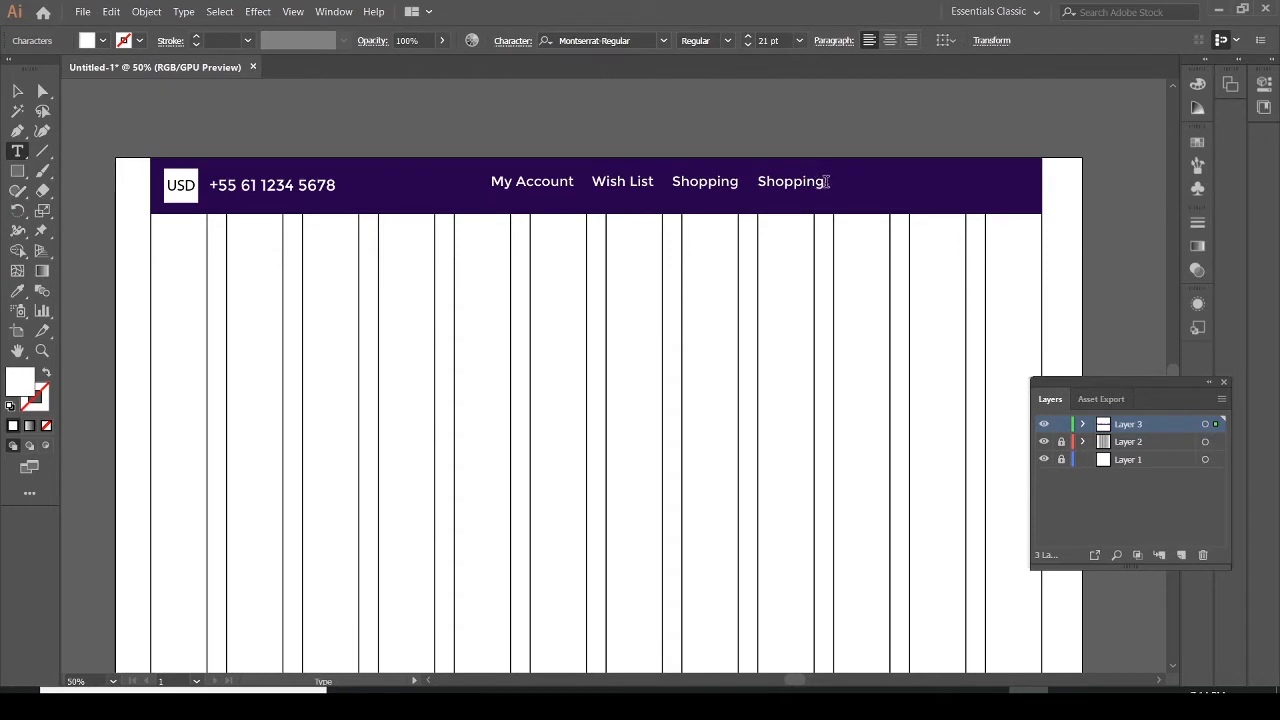
key(BackSpace)
key(BackSpace)
key(BackSpace)
key(BackSpace)
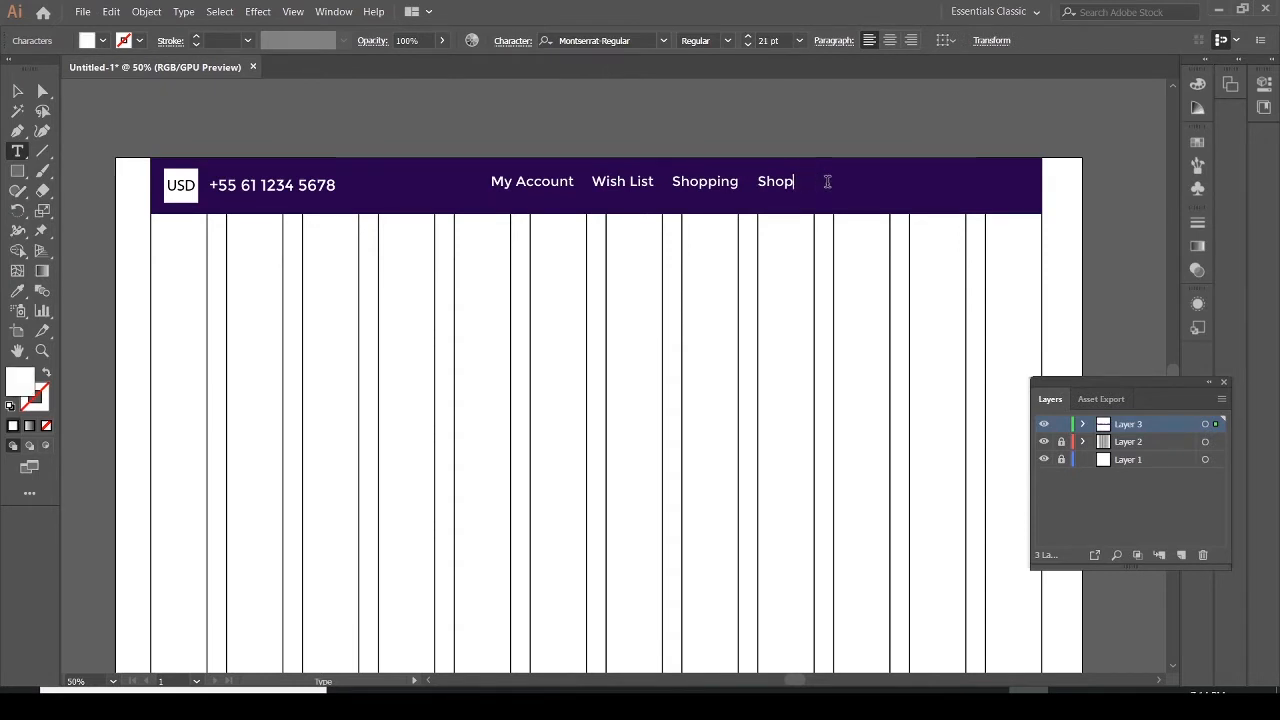
key(BackSpace)
key(BackSpace)
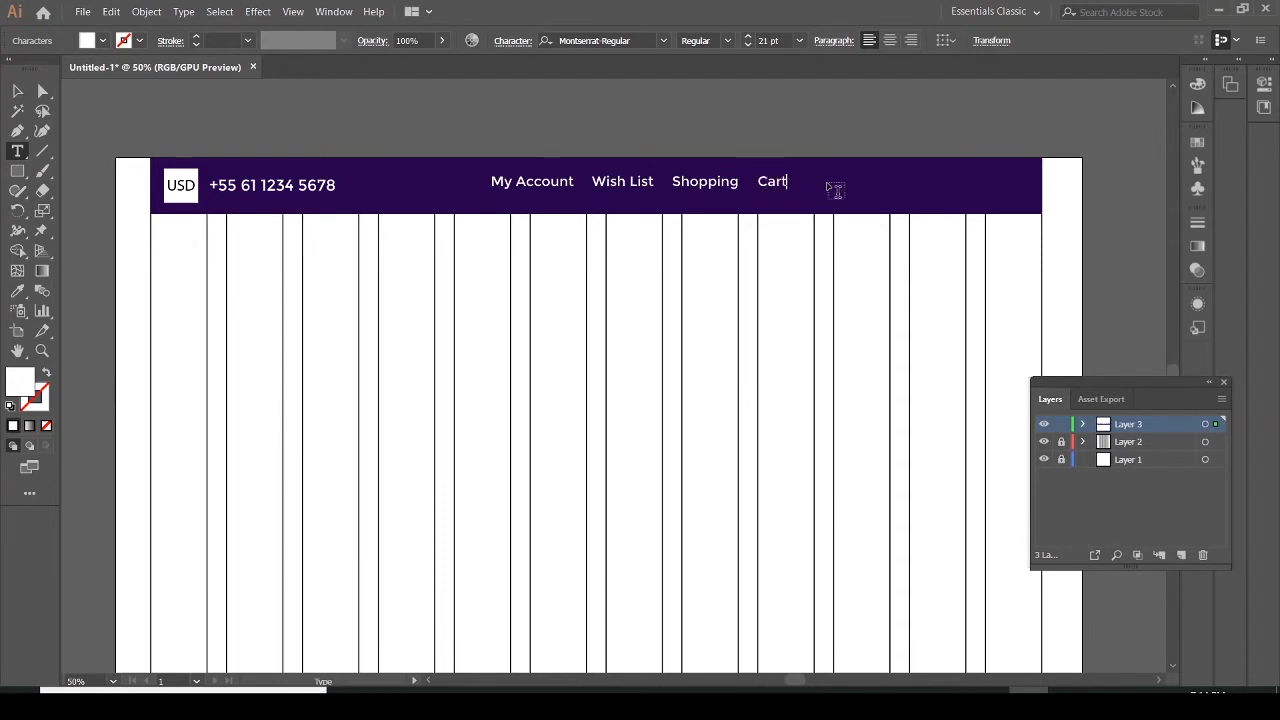
Duplicate the Cart text to its right and change the copy to "Checkout"
click(17, 90)
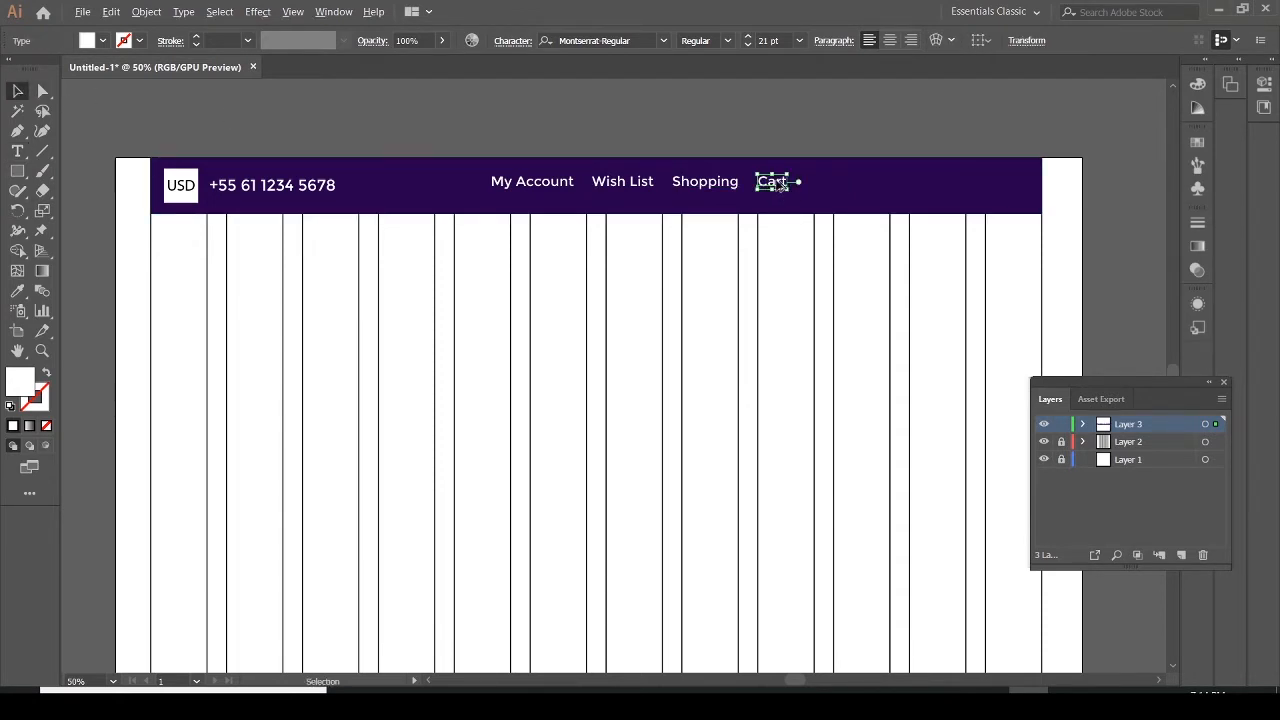
drag(779, 185, 822, 186)
click(17, 150)
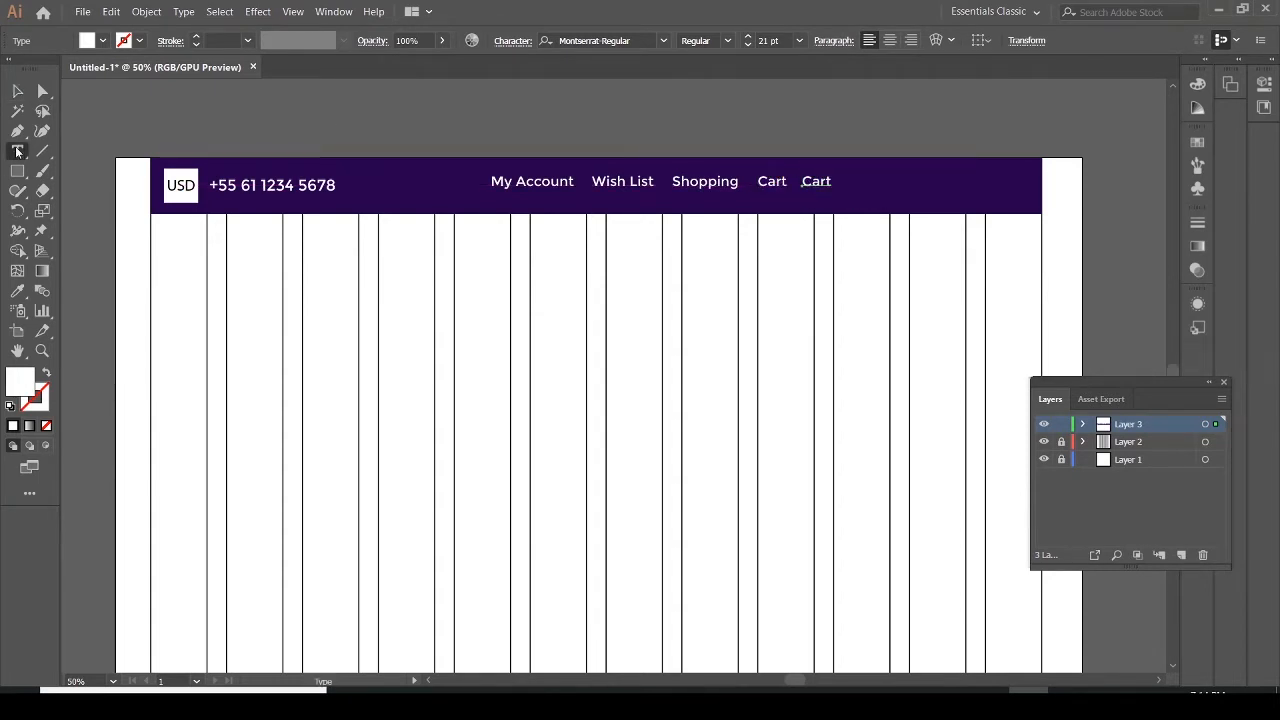
click(822, 180)
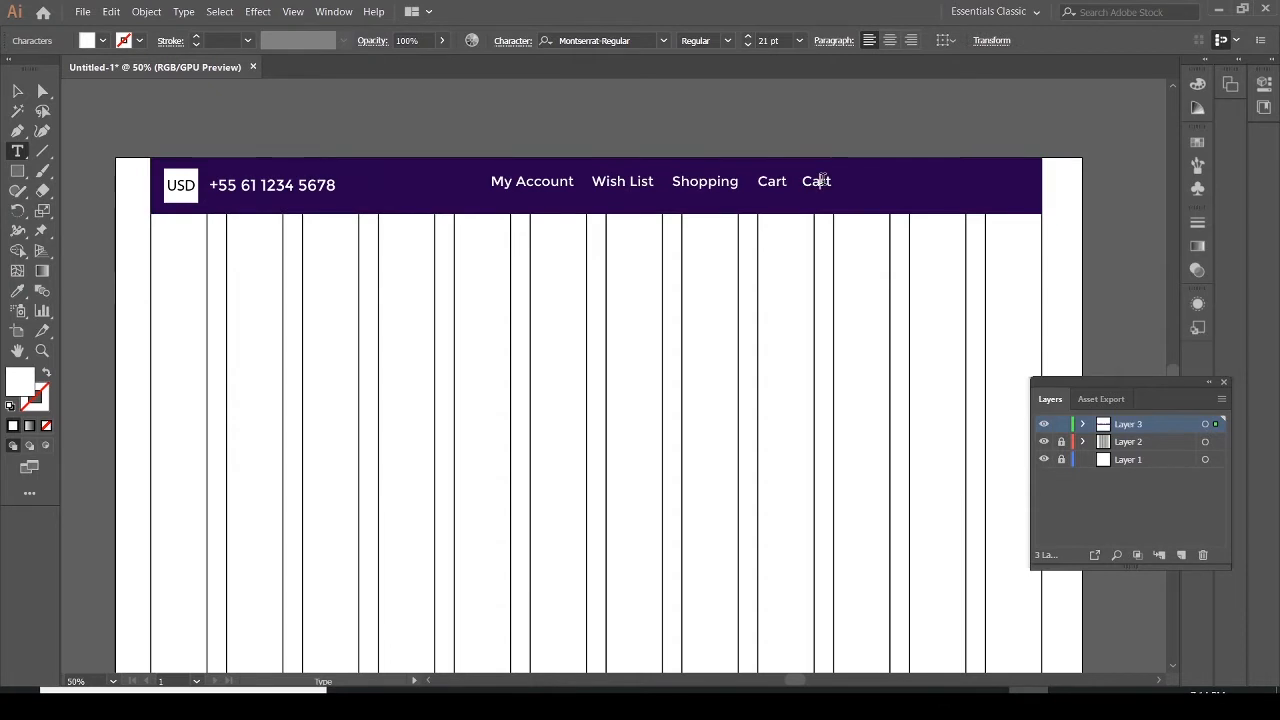
key(BackSpace)
key(BackSpace)
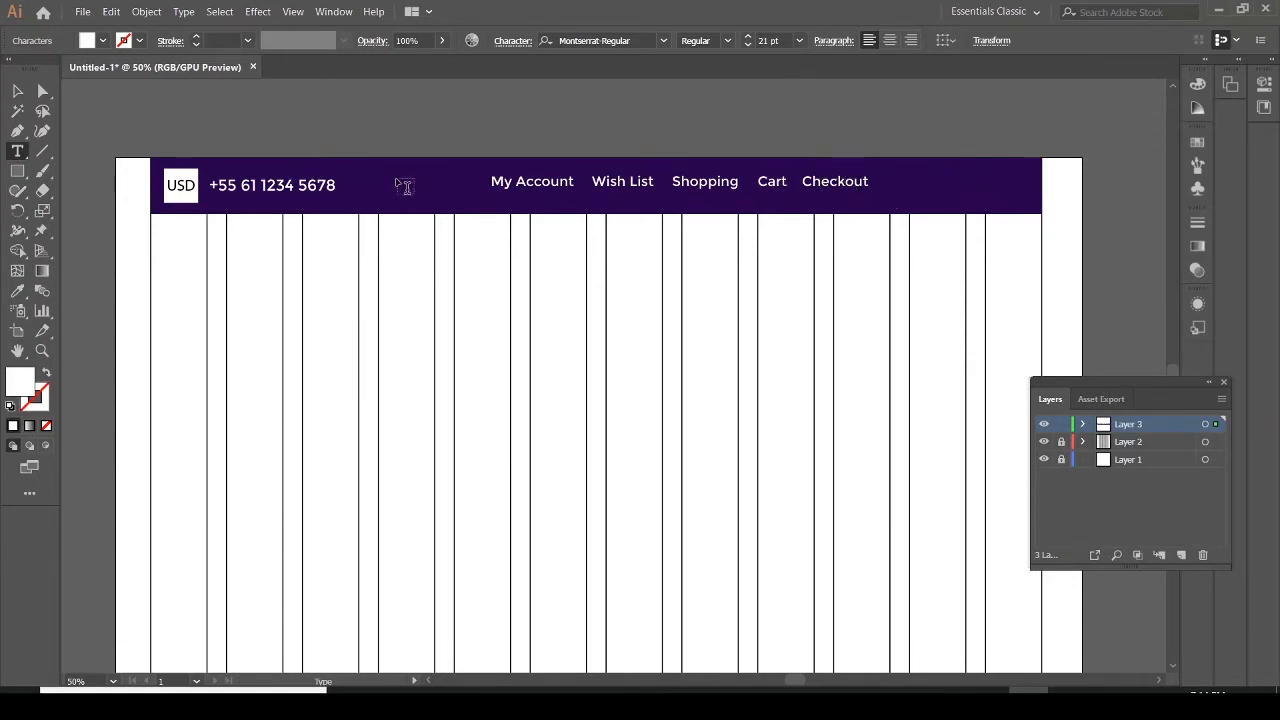
Select all five menu texts and shift them together about 147 px to the right and slightly down
click(17, 91)
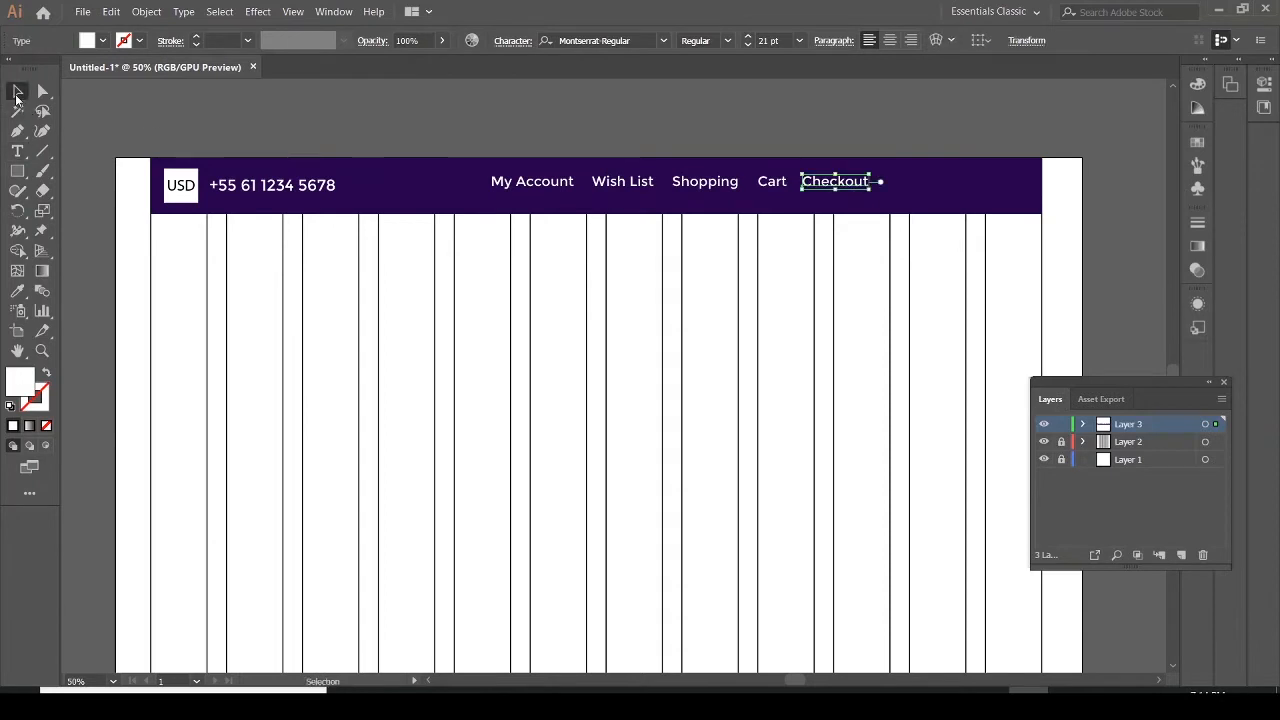
click(538, 188)
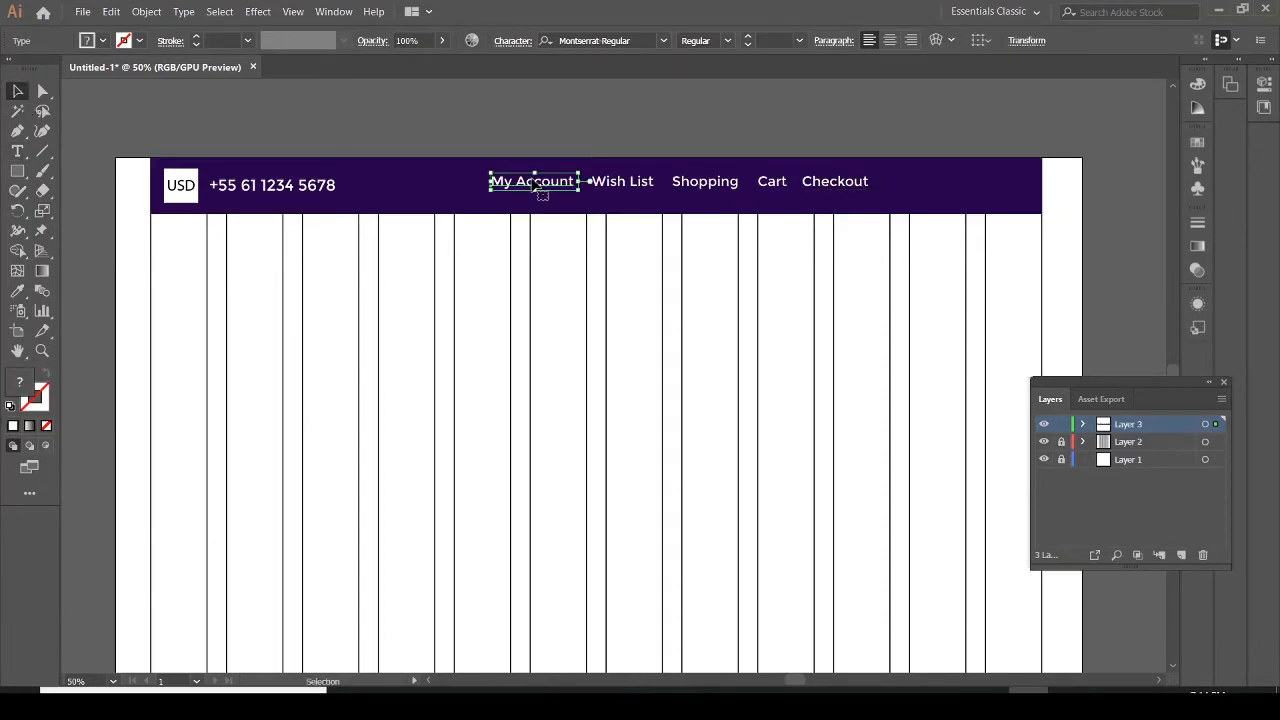
shift+click(620, 184)
shift+click(698, 186)
shift+click(771, 185)
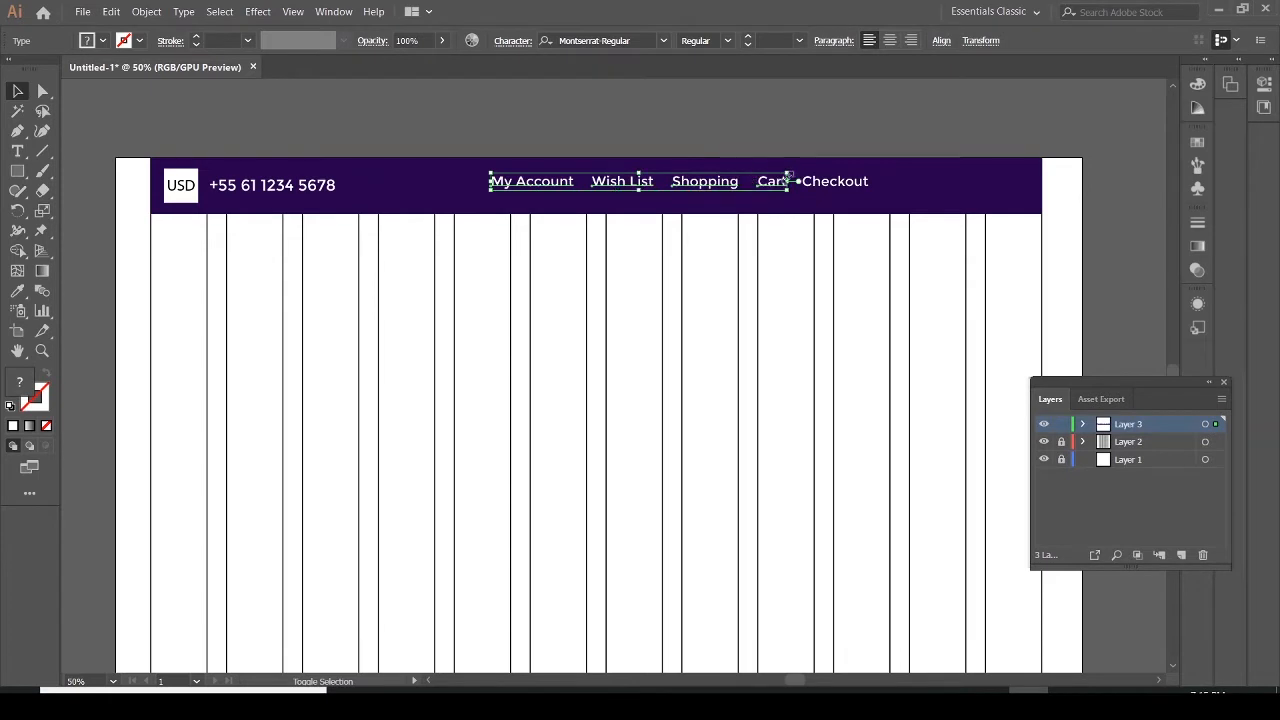
shift+click(814, 186)
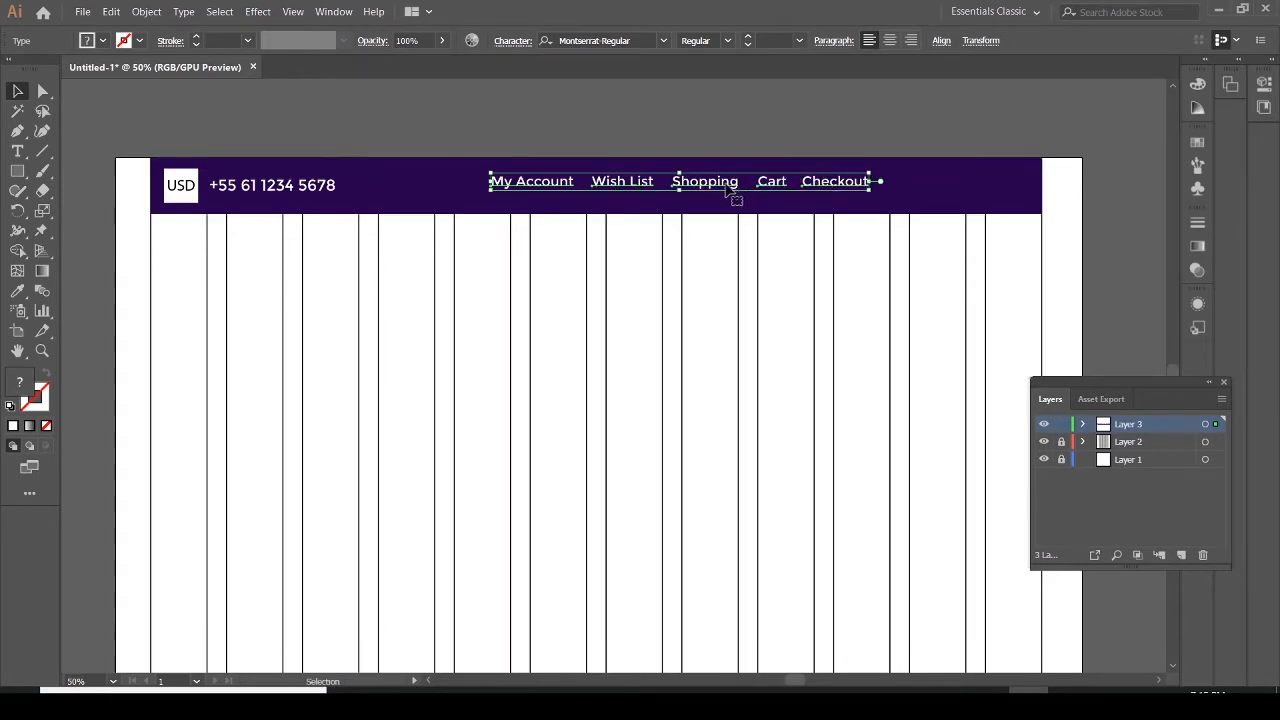
drag(729, 190, 823, 193)
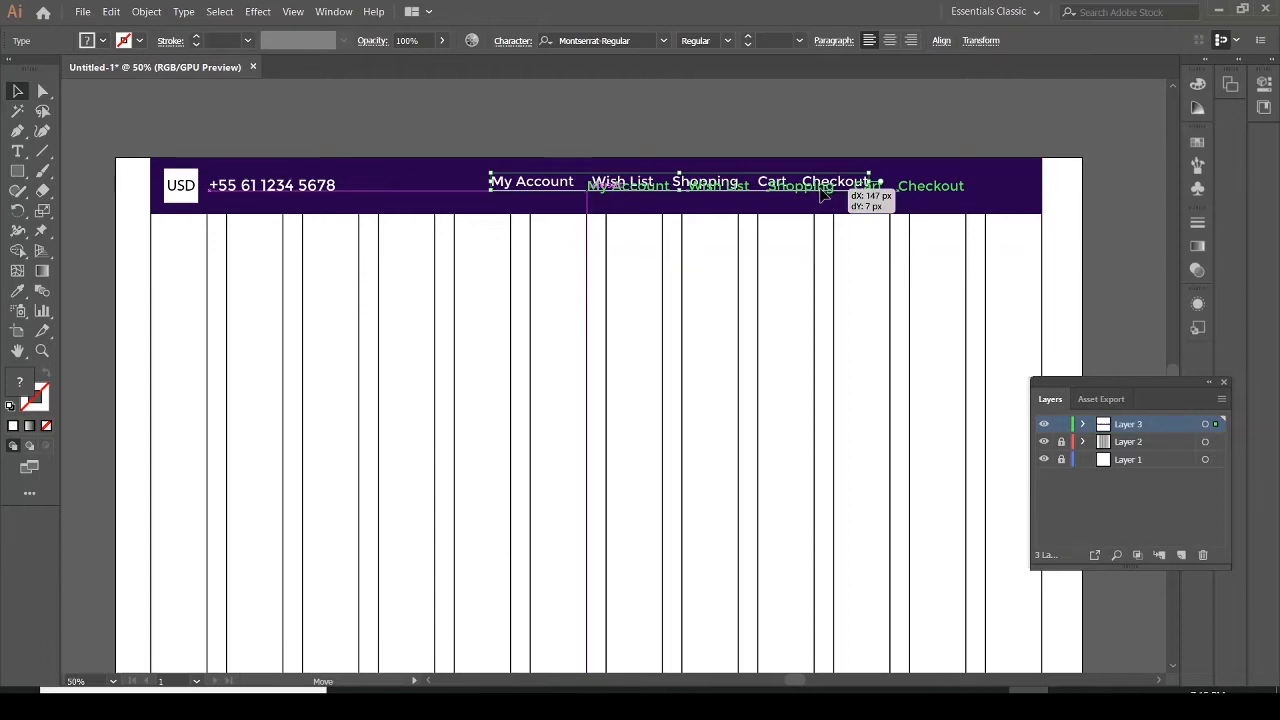
drag(822, 193, 826, 198)
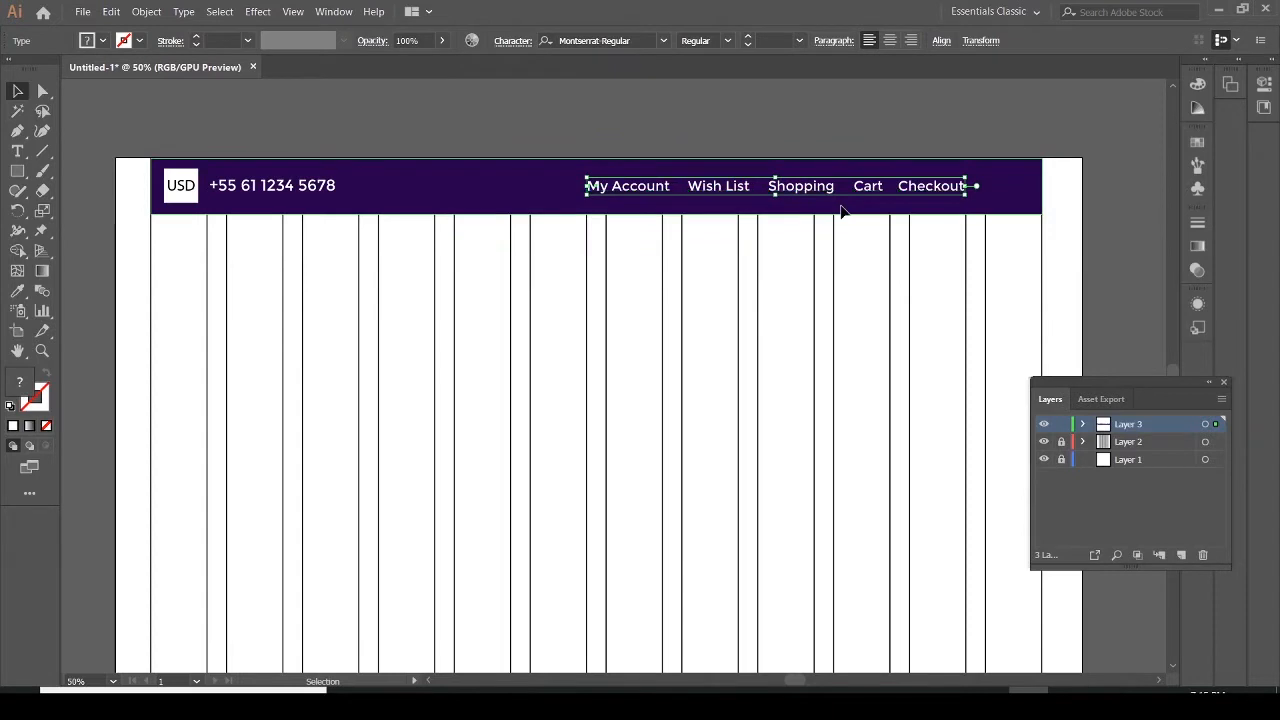
Lock the layer holding the header and create a new layer above it
click(815, 210)
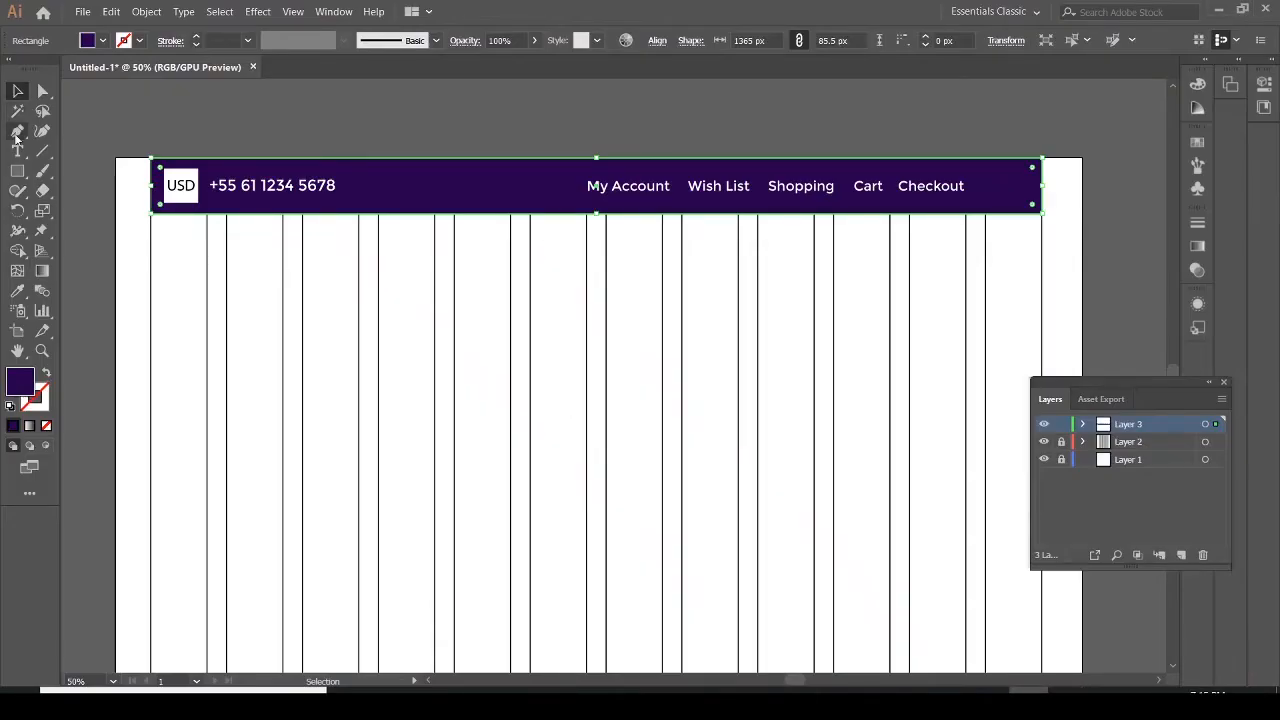
click(17, 171)
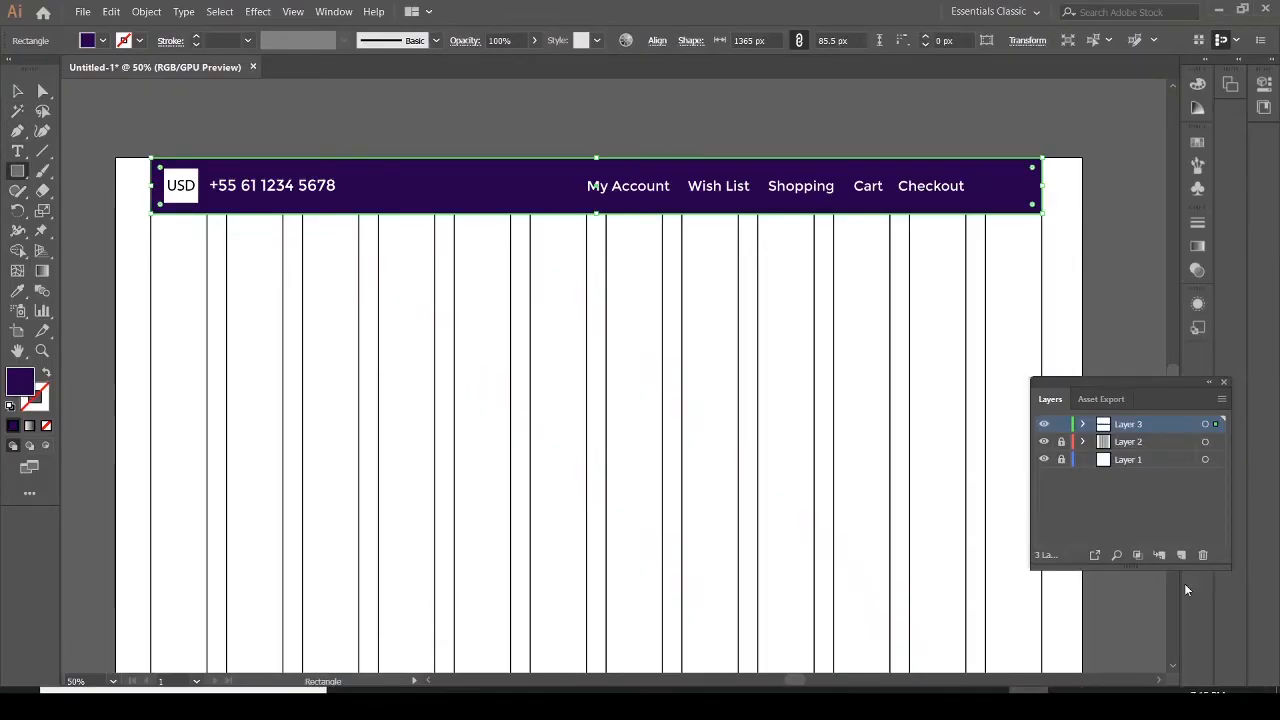
click(1061, 425)
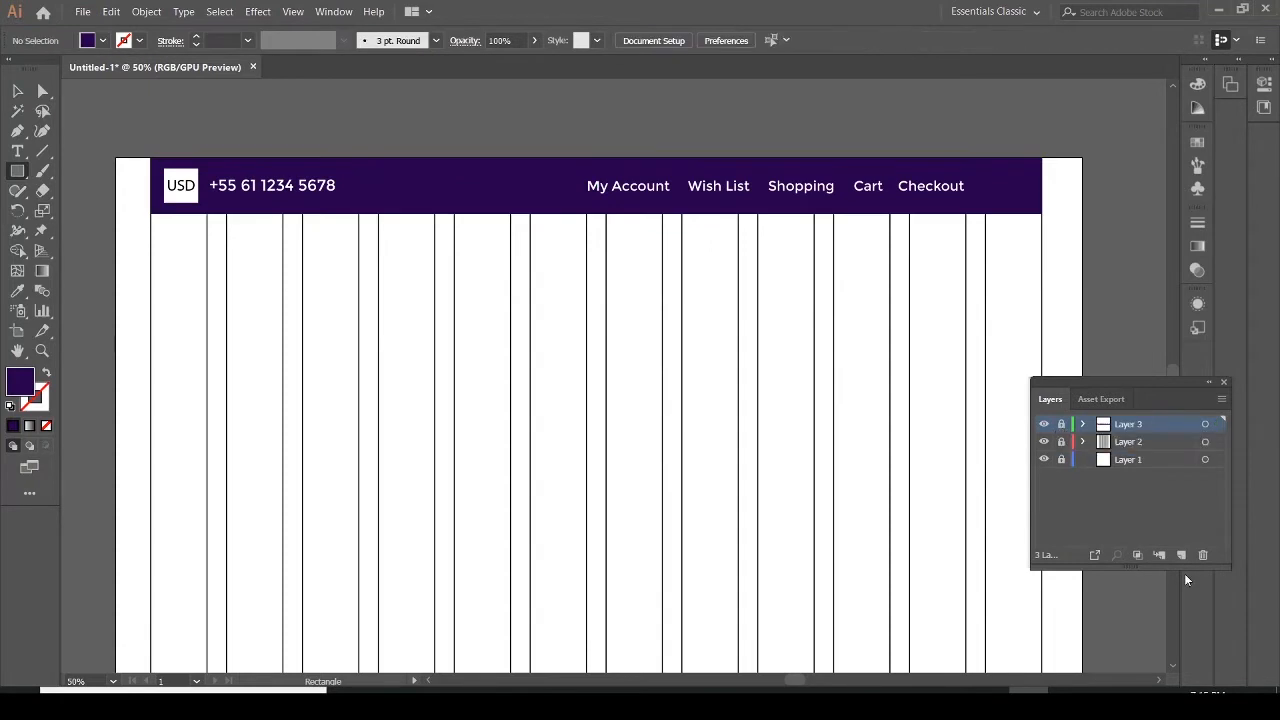
click(1181, 557)
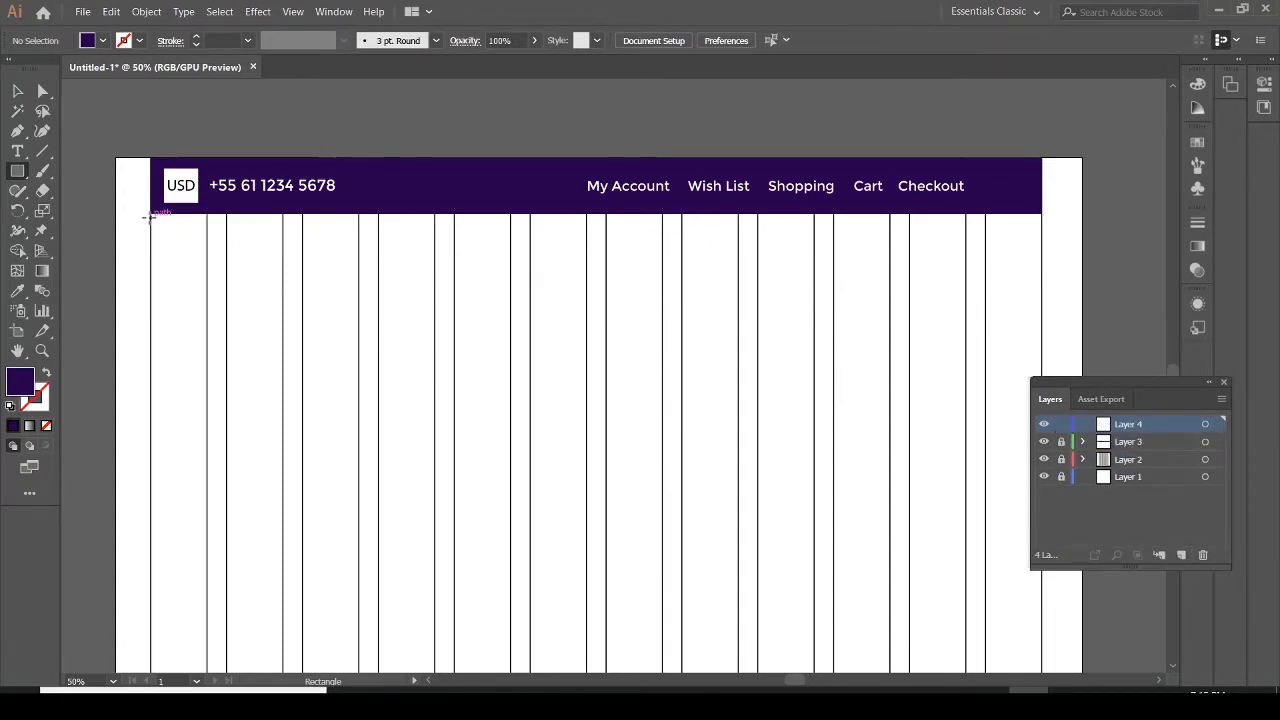
Draw a rectangle about 1364 by 89 px across the grid just below the header and nudge it up to meet it
drag(150, 217, 1042, 277)
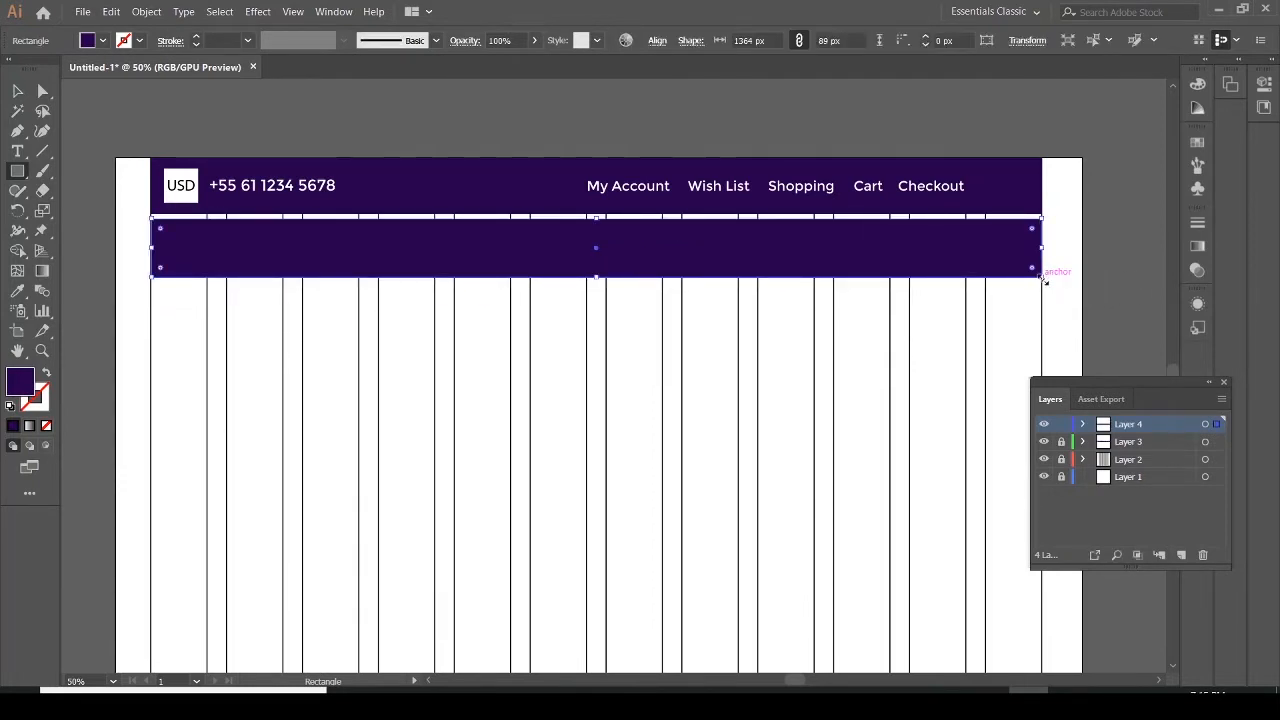
click(16, 91)
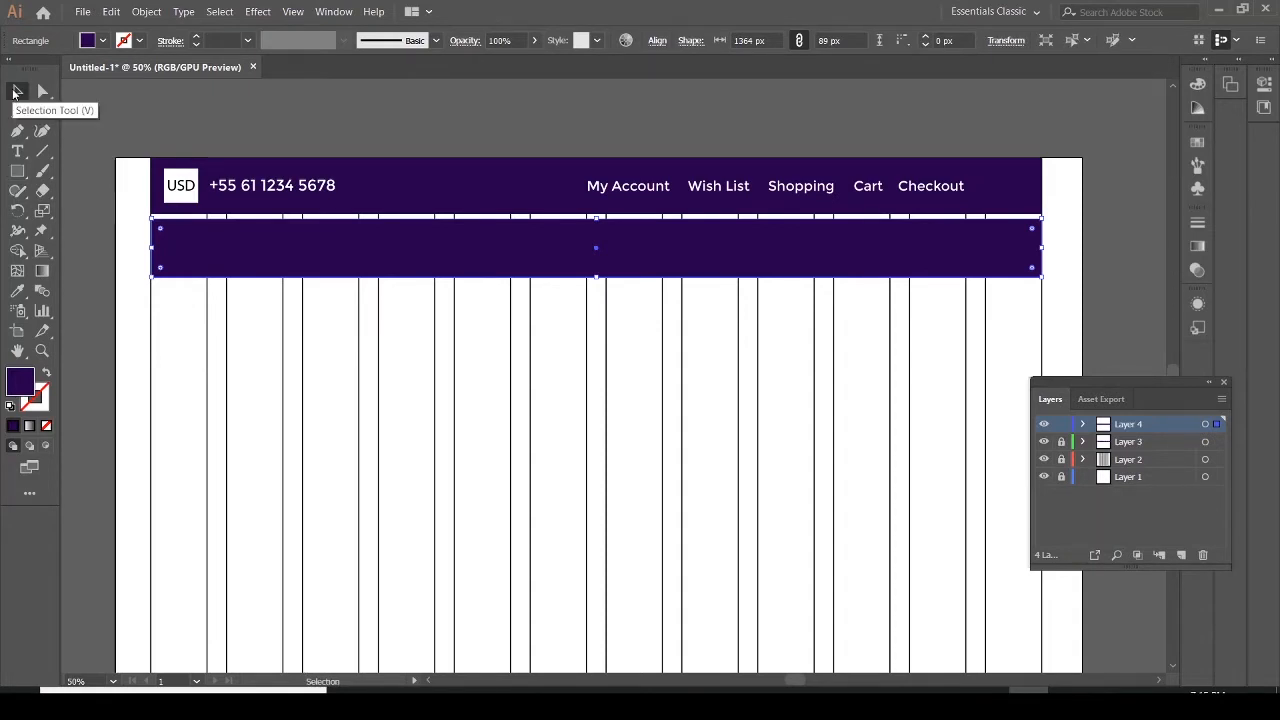
key(Up)
key(Up)
key(Up)
key(Up)
key(Up)
key(Up)
key(Up)
key(Up)
key(Up)
key(Up)
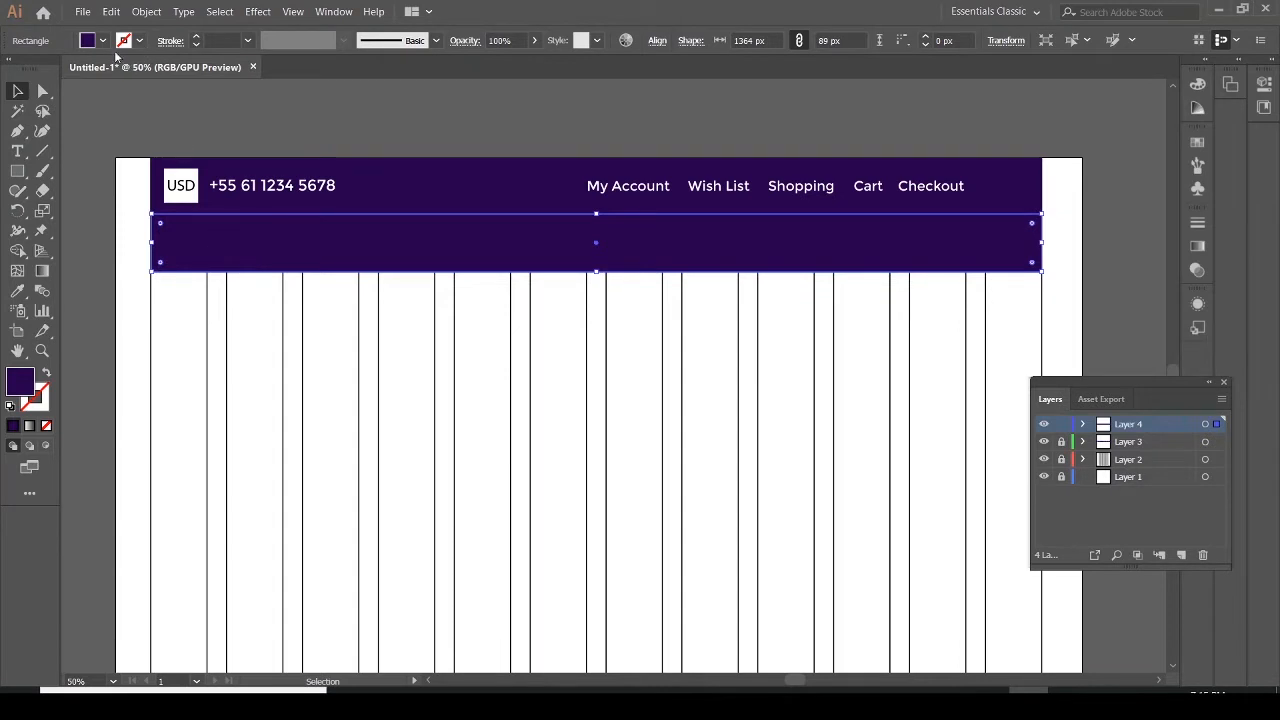
Fill the new rectangle with a beige swatch
click(102, 41)
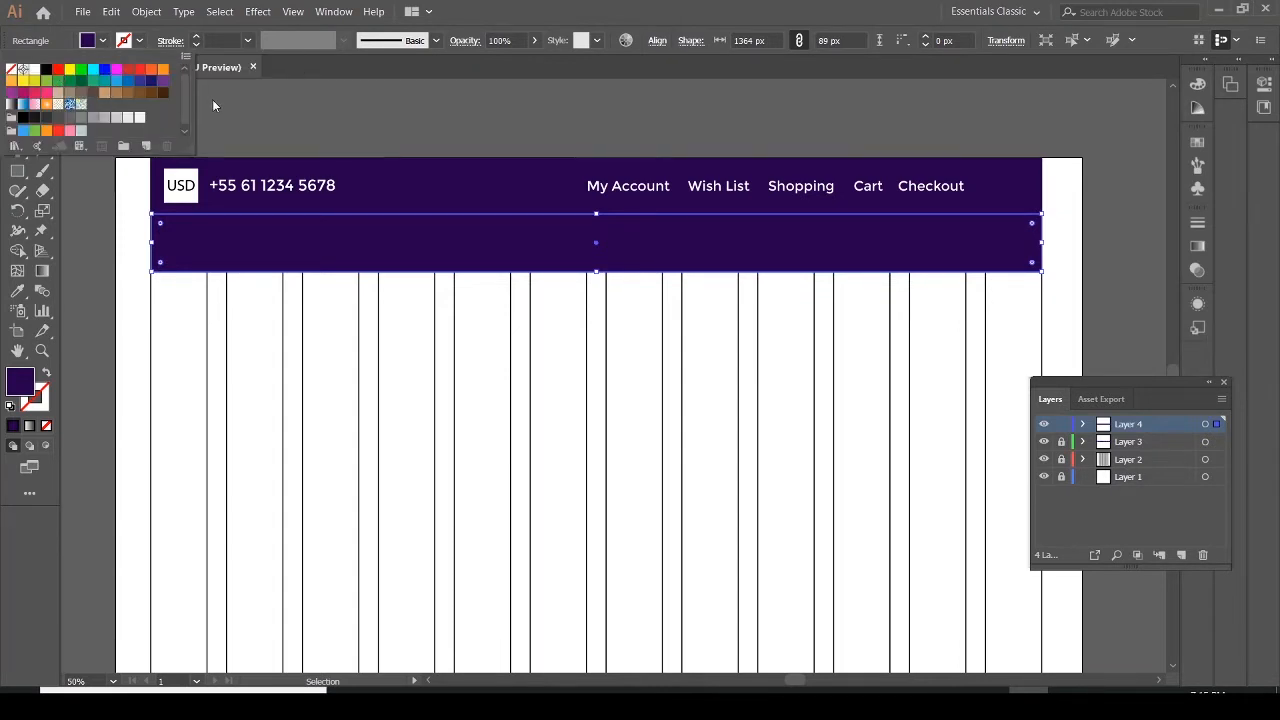
click(60, 98)
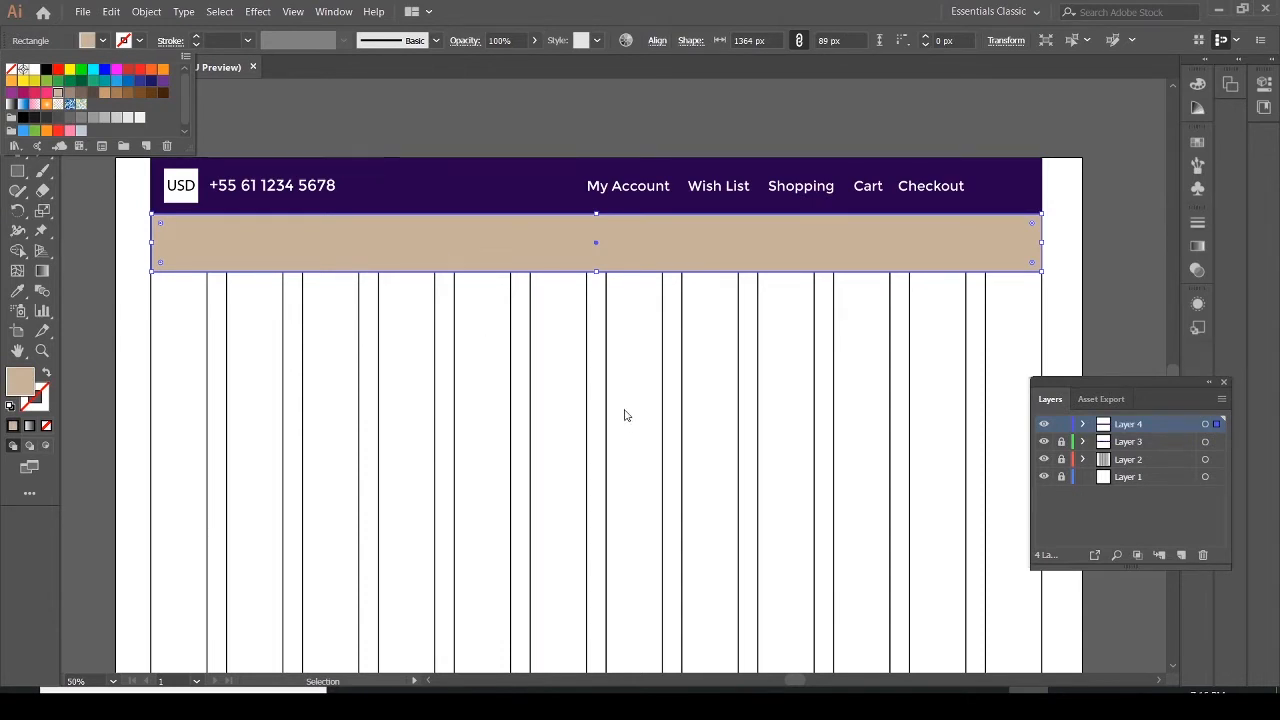
click(391, 232)
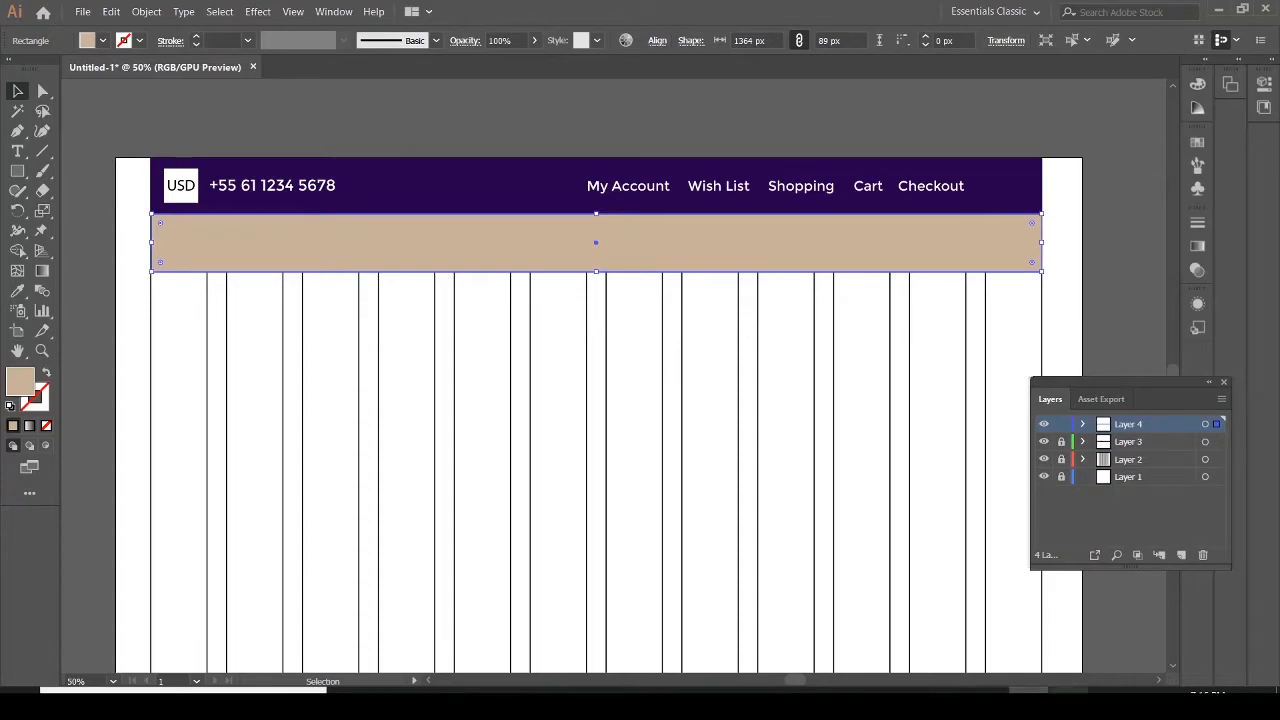
click(1068, 704)
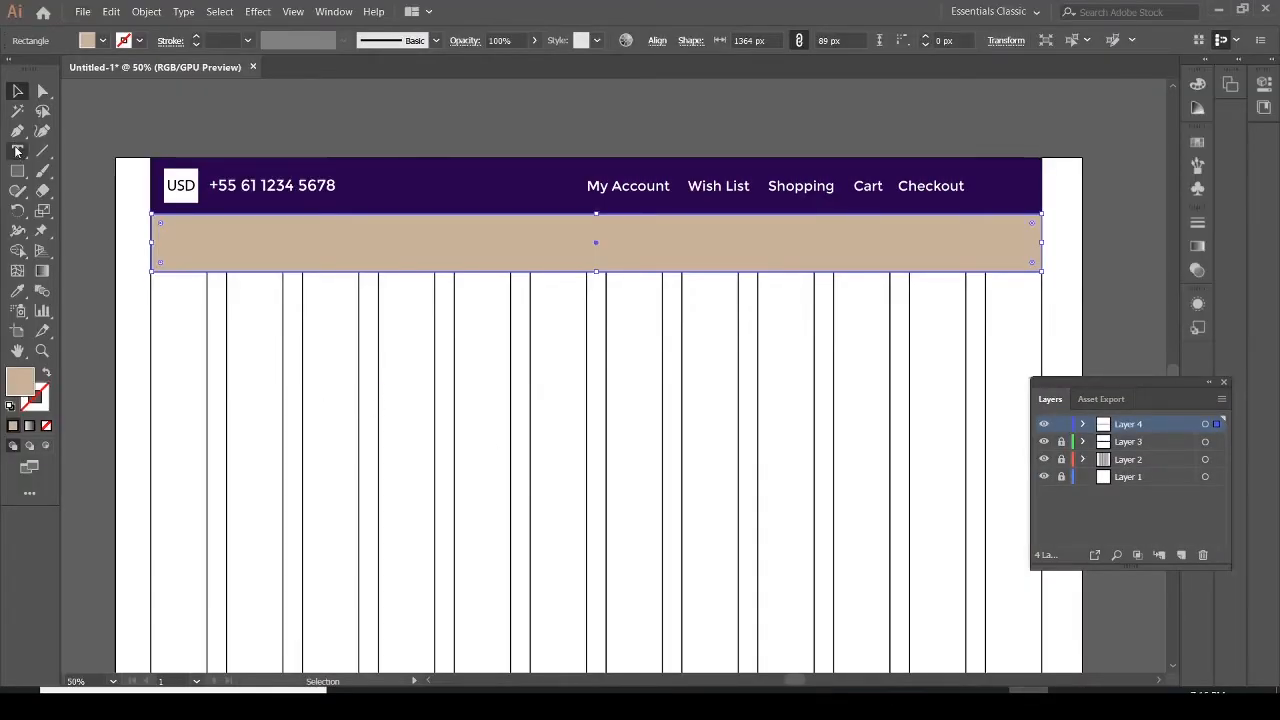
Change the rectangle's fill to a light gray swatch
click(17, 151)
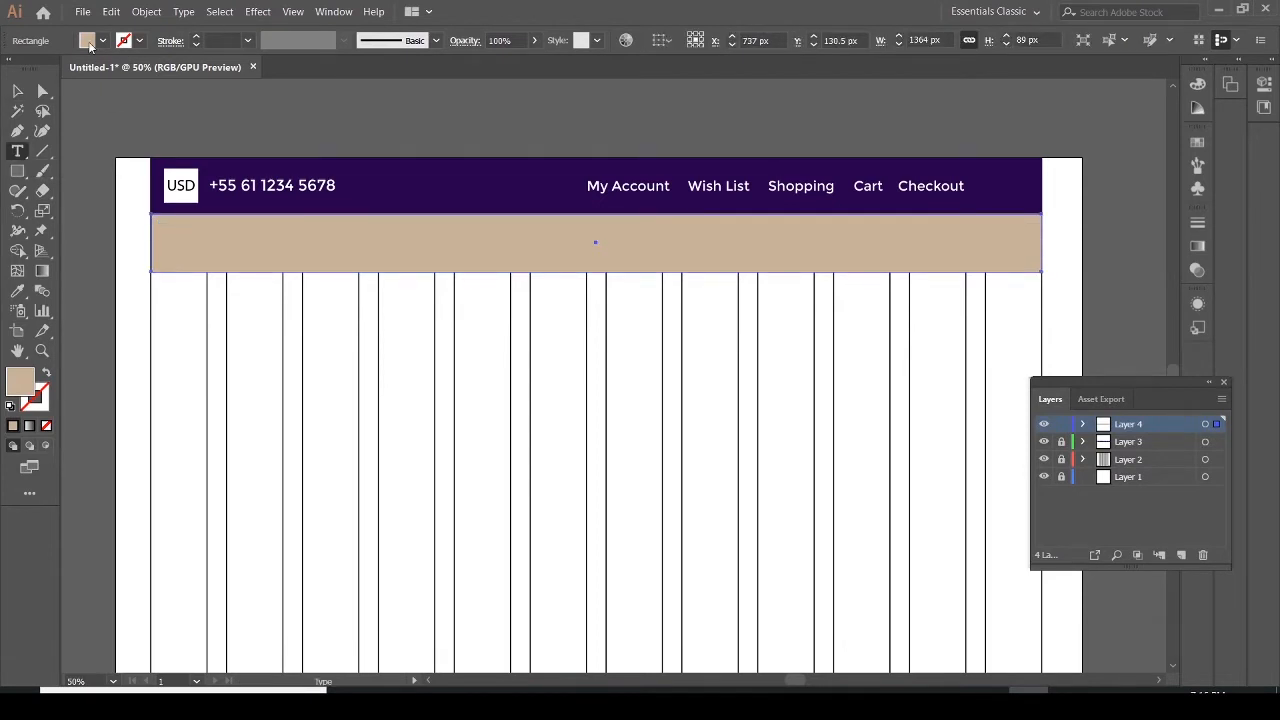
click(88, 41)
double_click(45, 68)
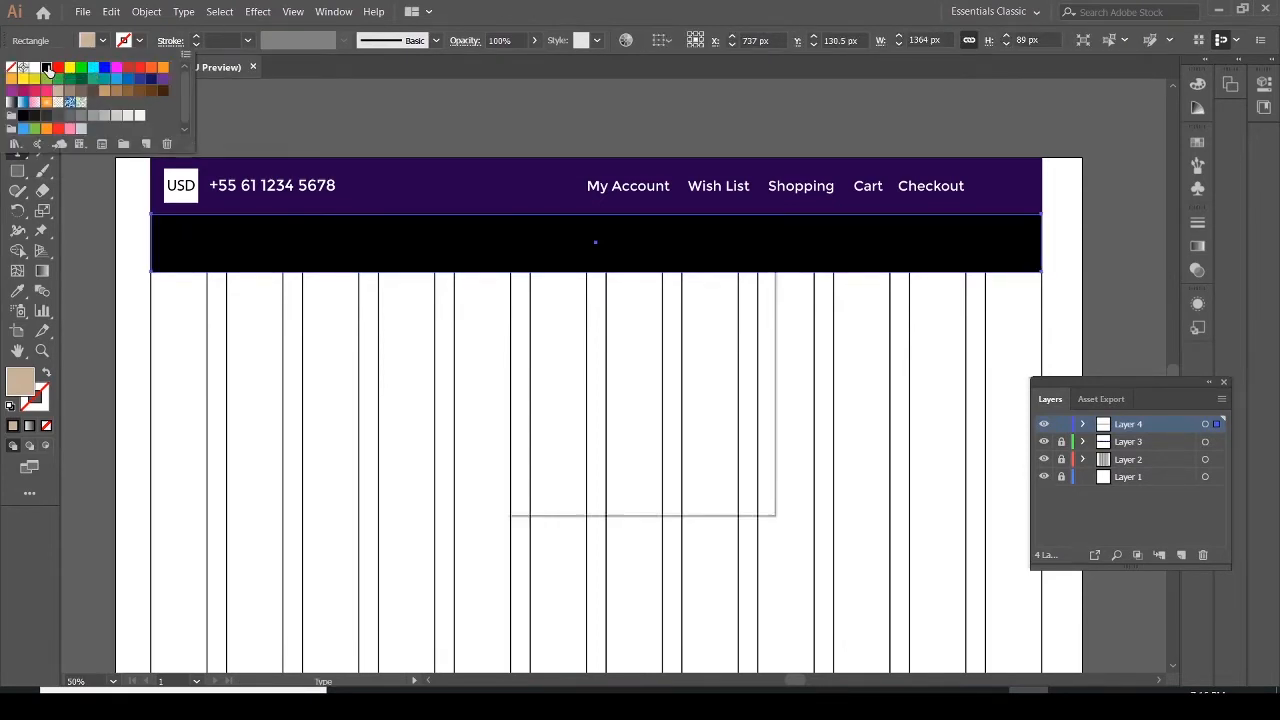
click(685, 472)
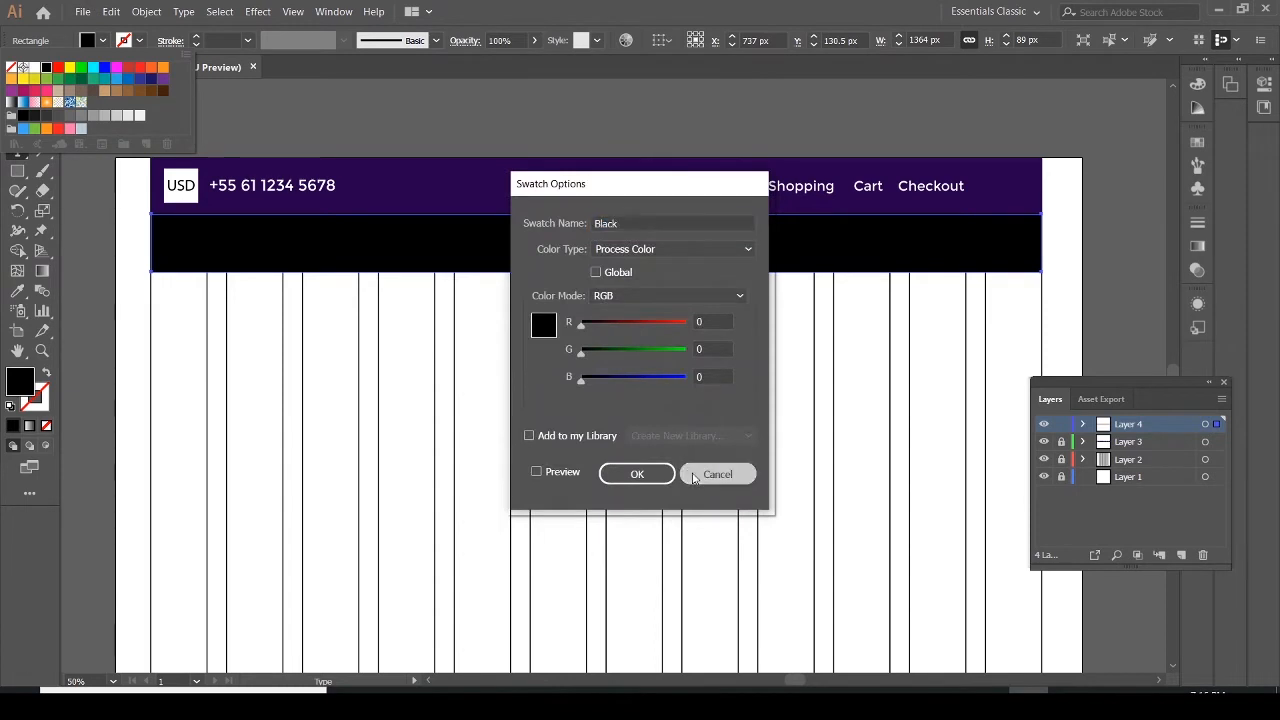
click(84, 44)
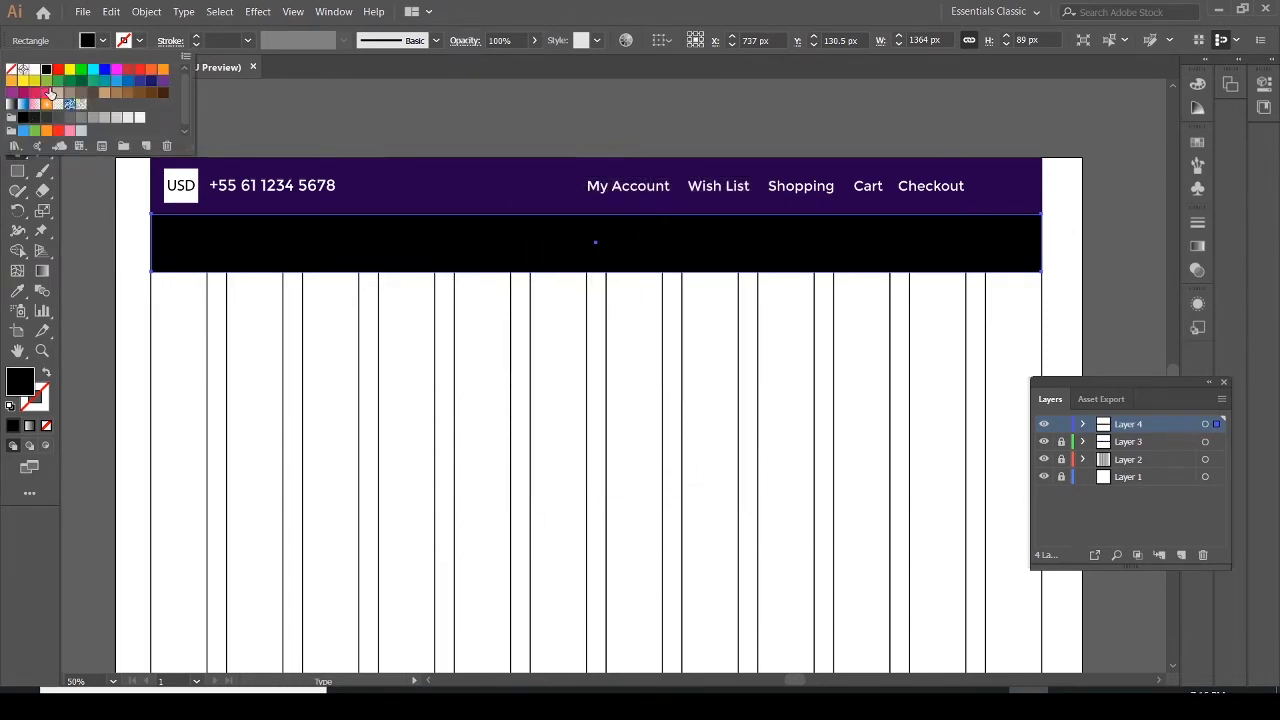
click(57, 99)
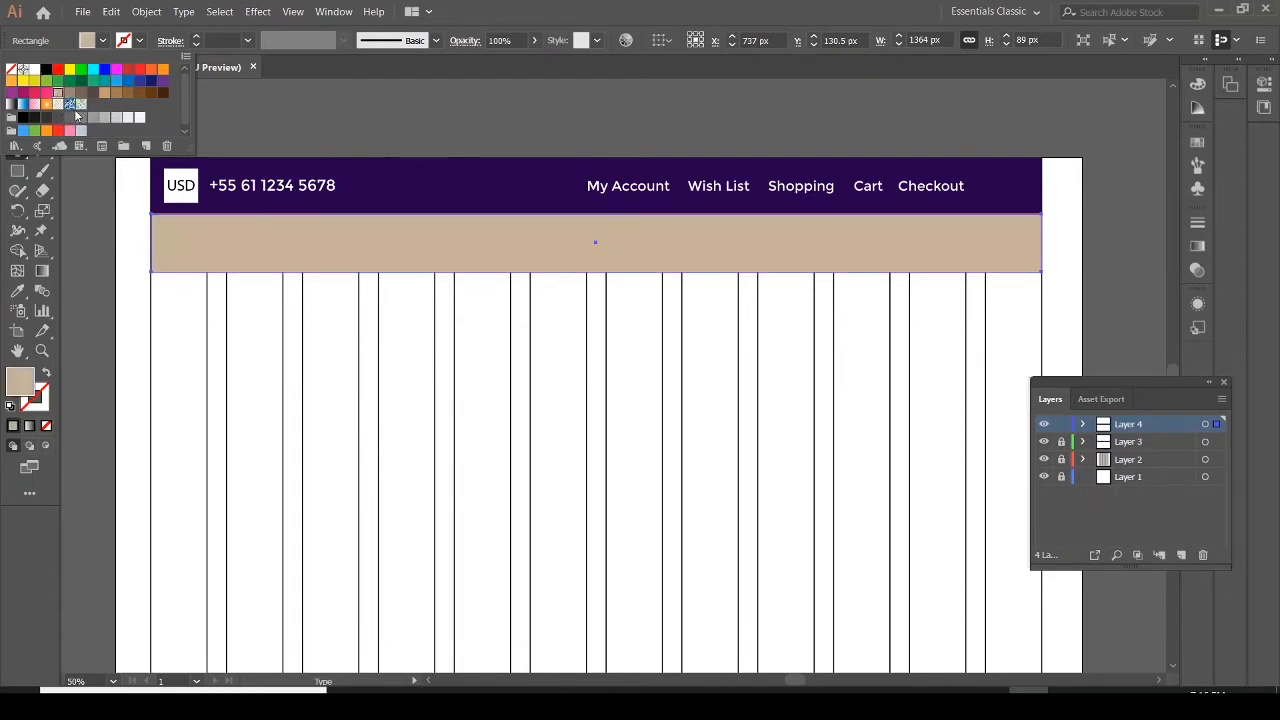
click(106, 118)
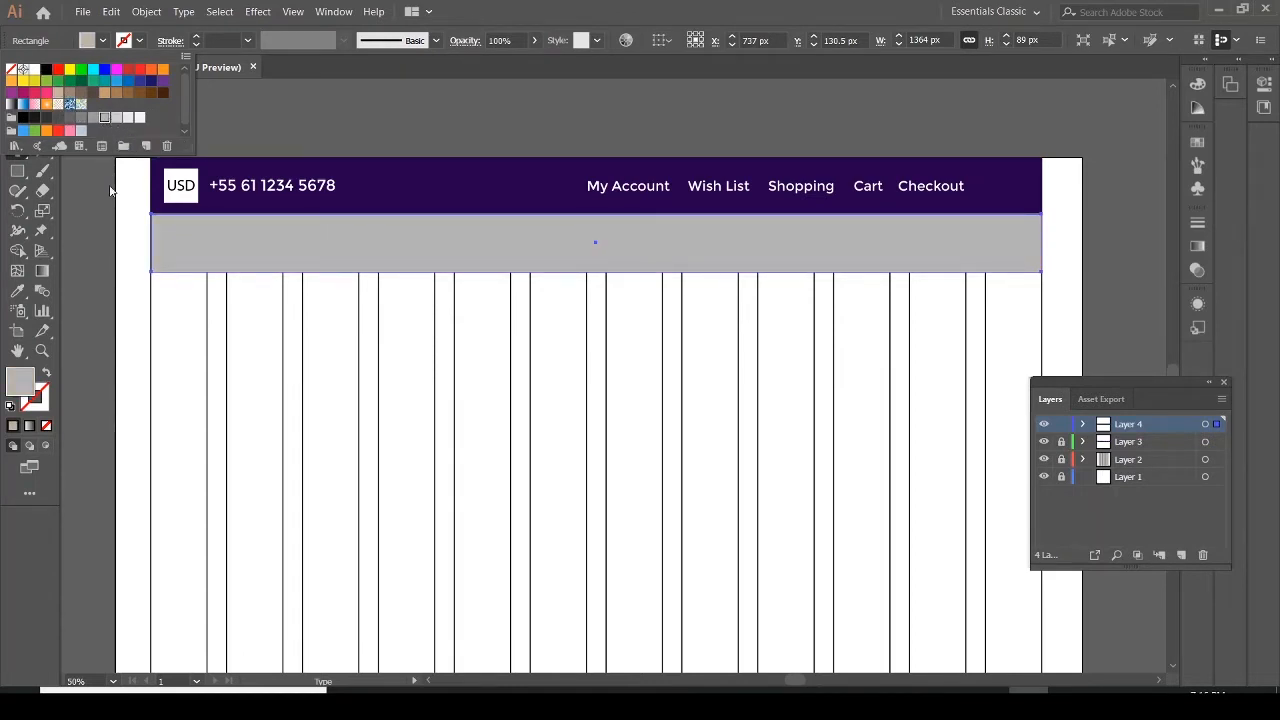
click(117, 118)
click(128, 119)
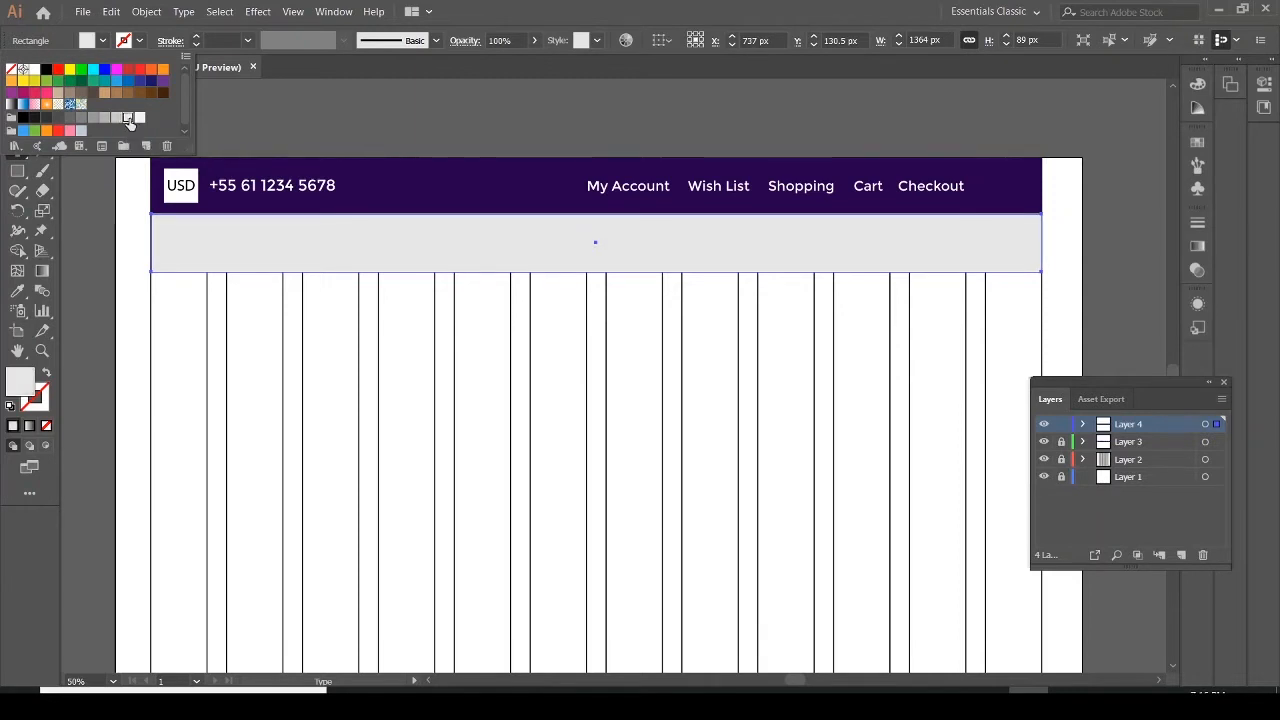
click(87, 202)
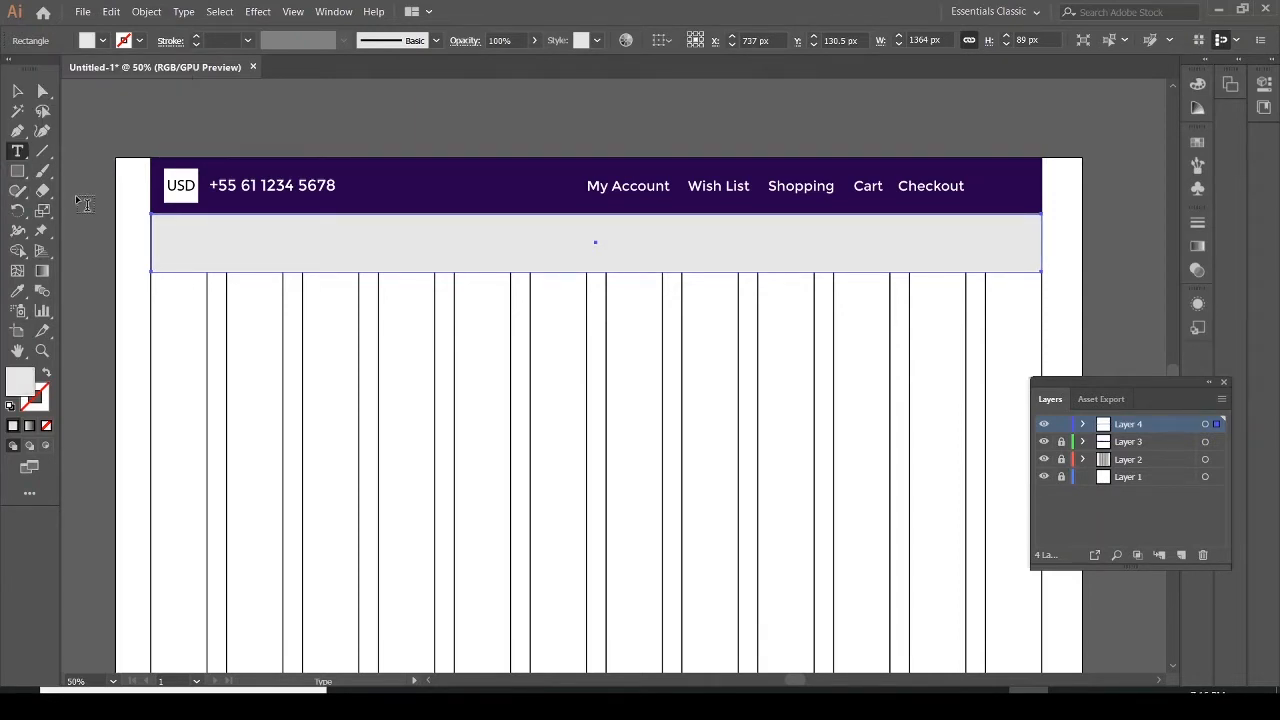
Add a text on the left of the gray bar reading "Logo"
click(171, 234)
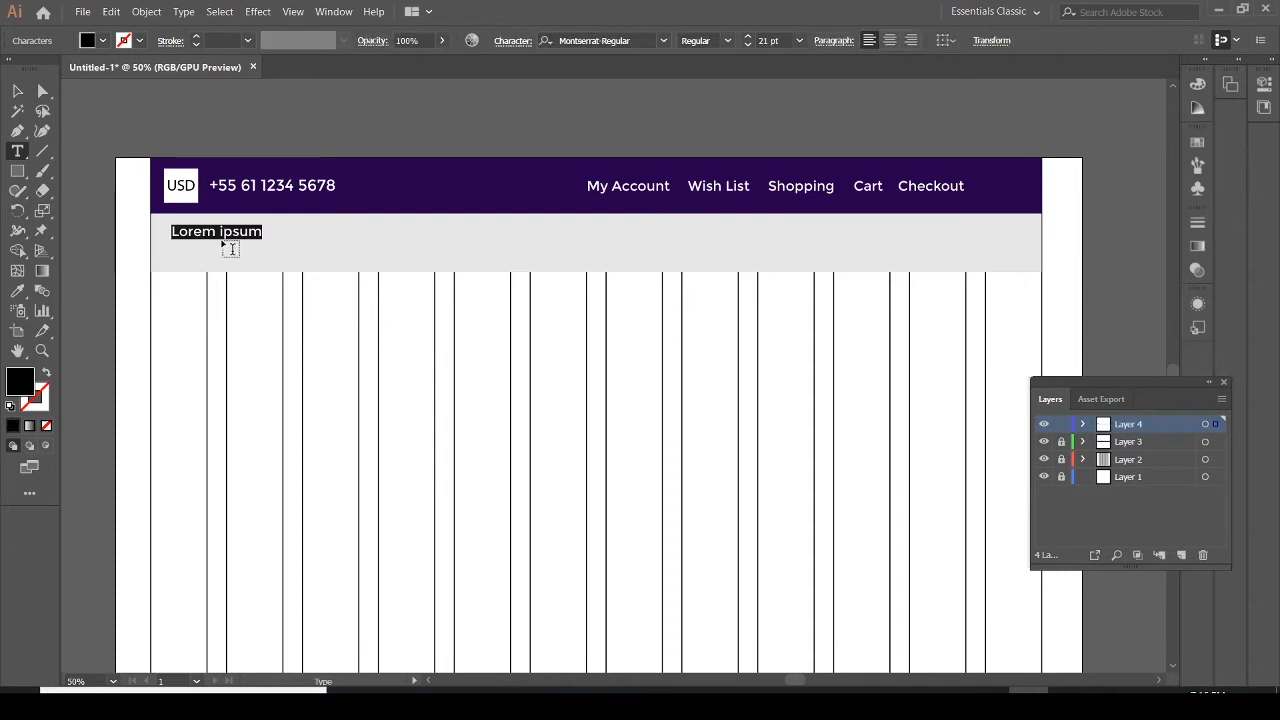
click(262, 234)
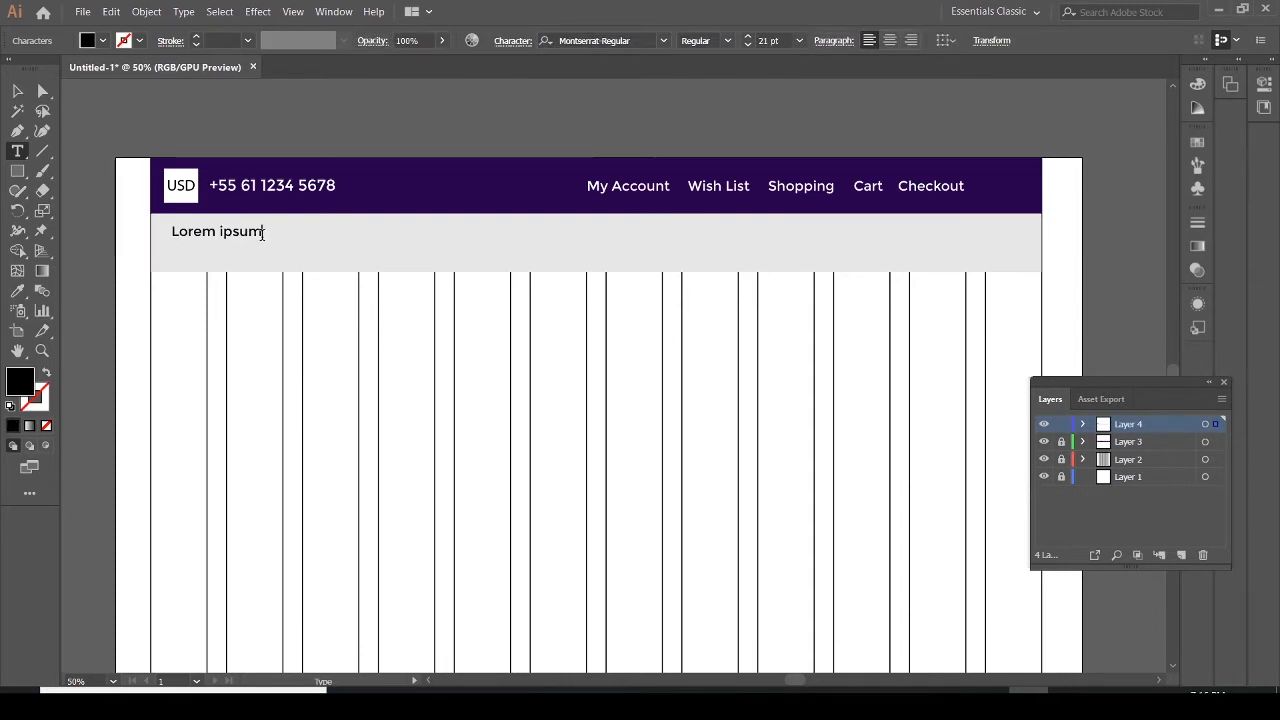
drag(262, 234, 173, 234)
text(Logo)
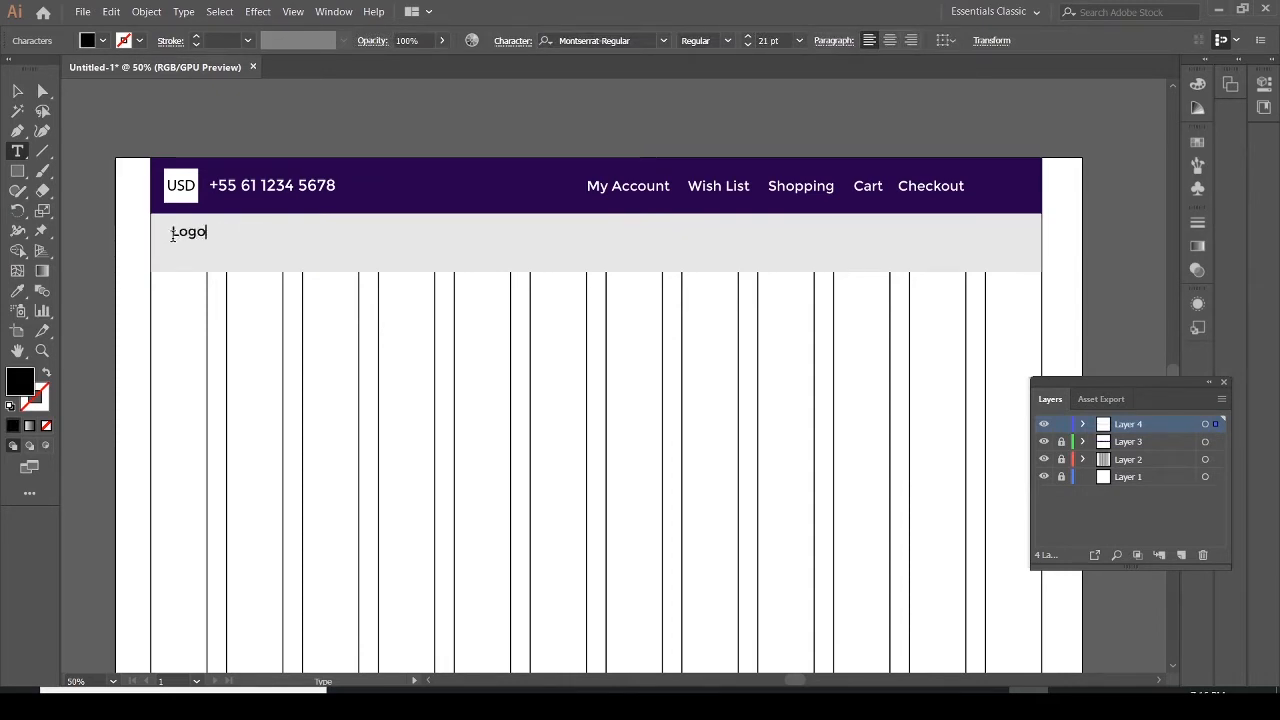
Scale the Logo text up to a larger size within the gray bar
click(17, 92)
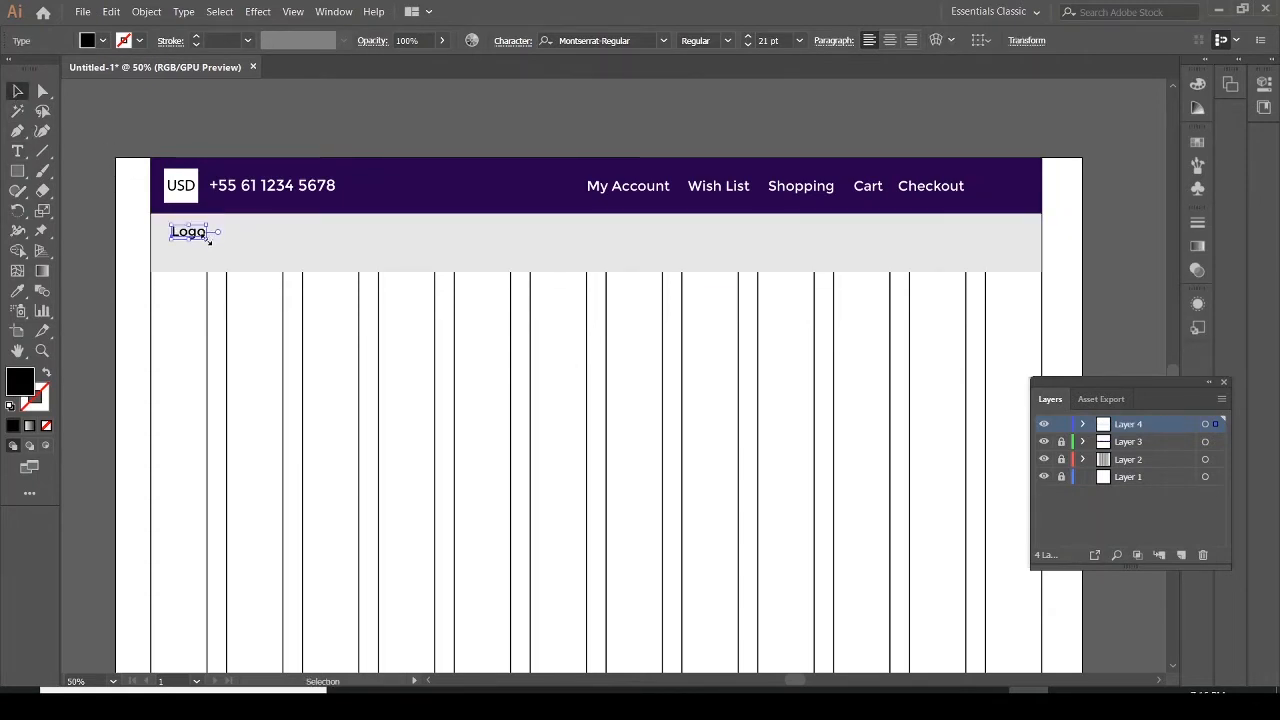
mouse_move(209, 241)
mouse_down()
mouse_move(232, 255)
mouse_move(214, 249)
mouse_up()
click(266, 256)
click(263, 260)
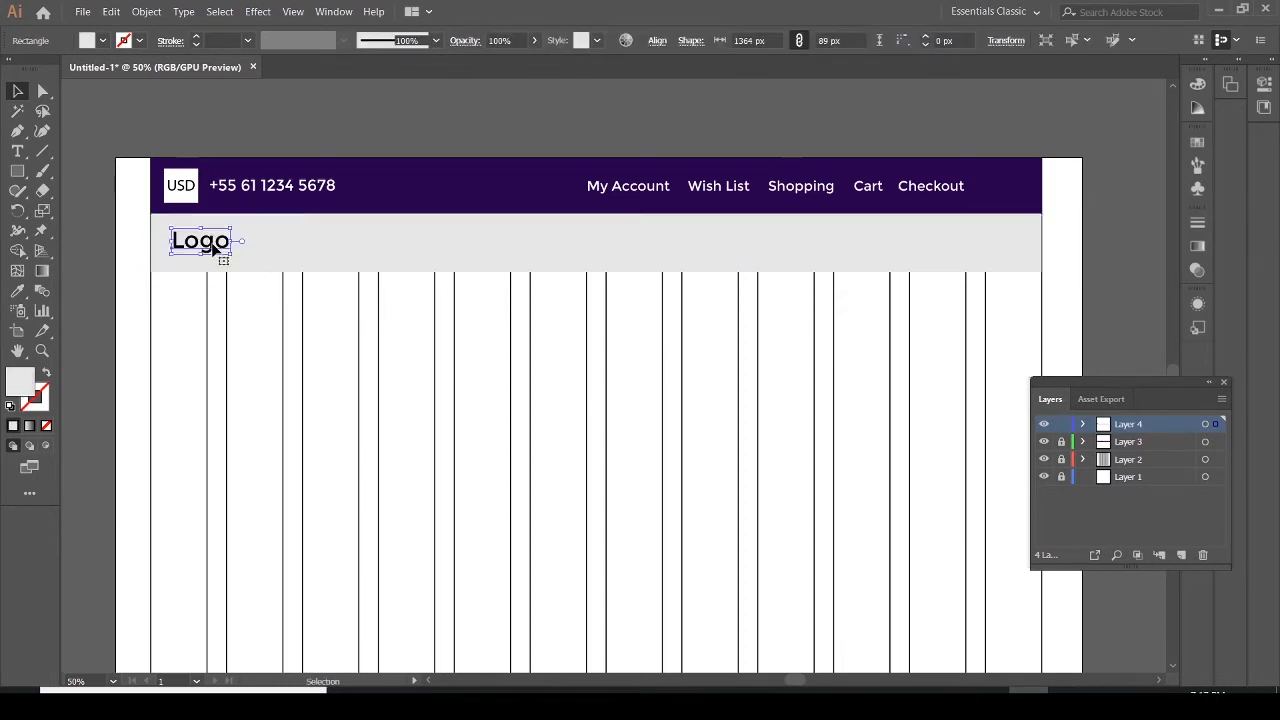
click(242, 240)
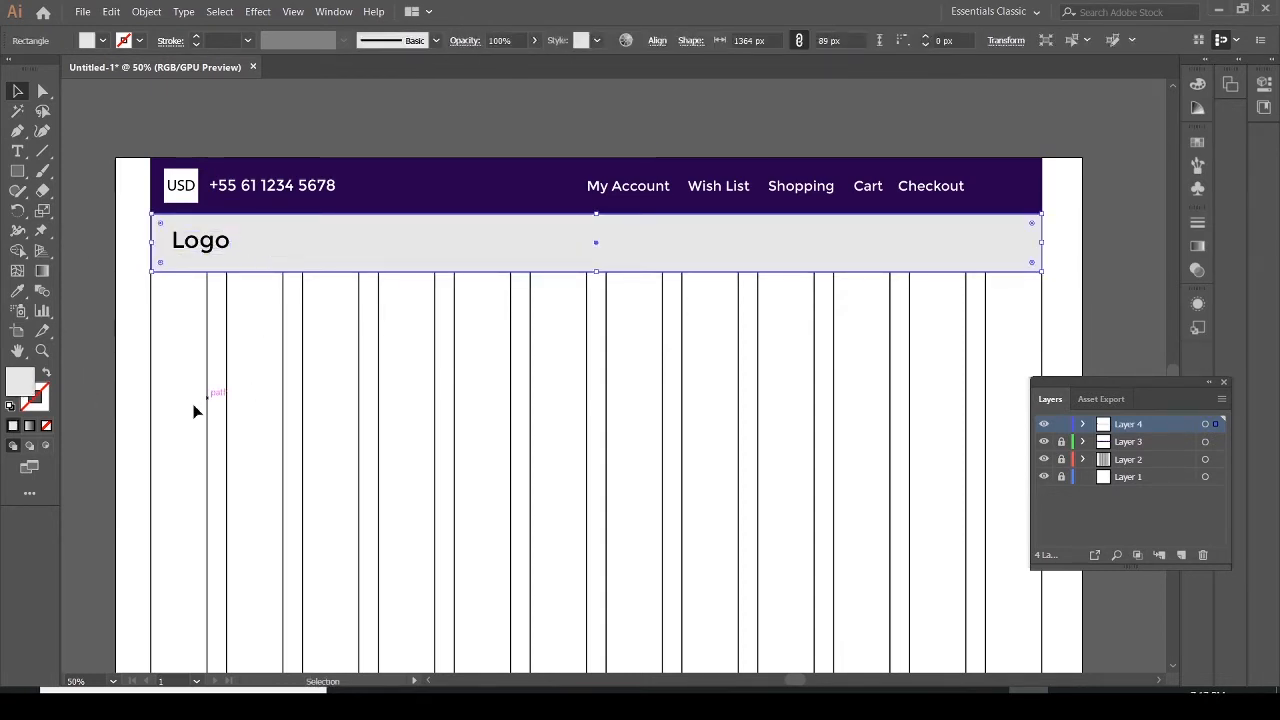
Add a "Home" text in the gray bar and move it into place to the right of the logo
click(17, 151)
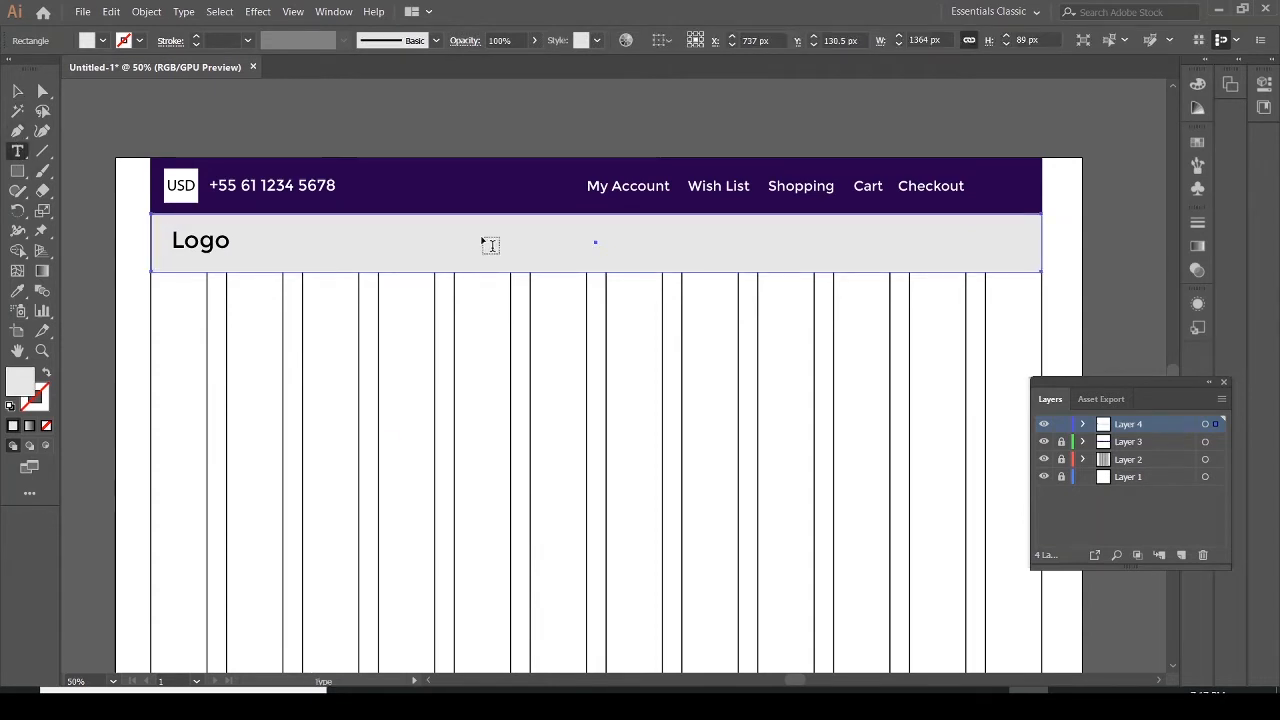
click(366, 238)
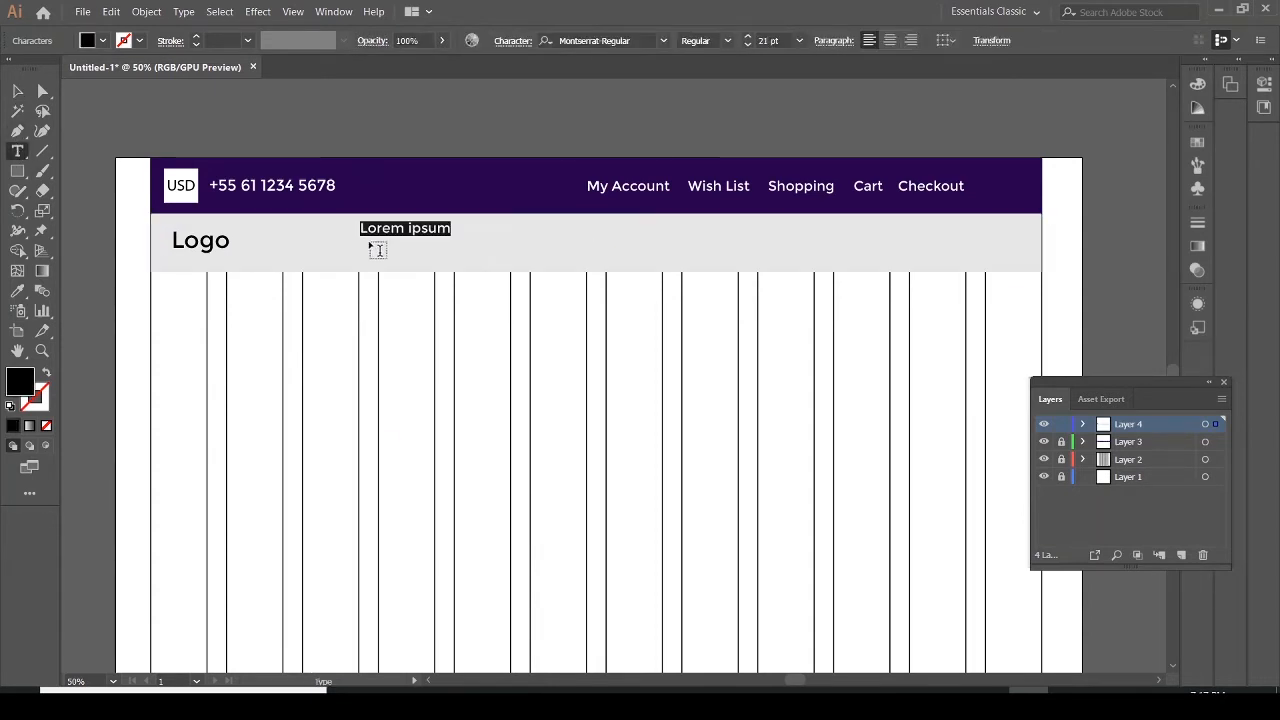
text(Home |)
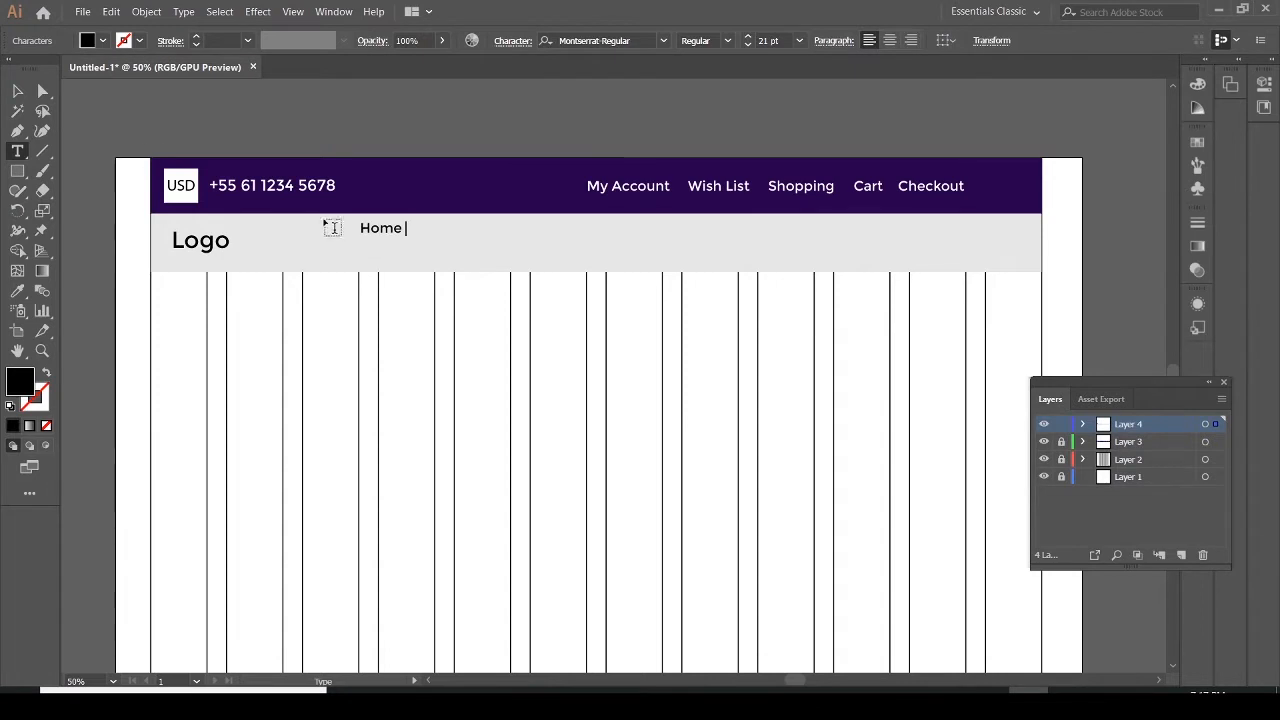
click(17, 91)
click(382, 231)
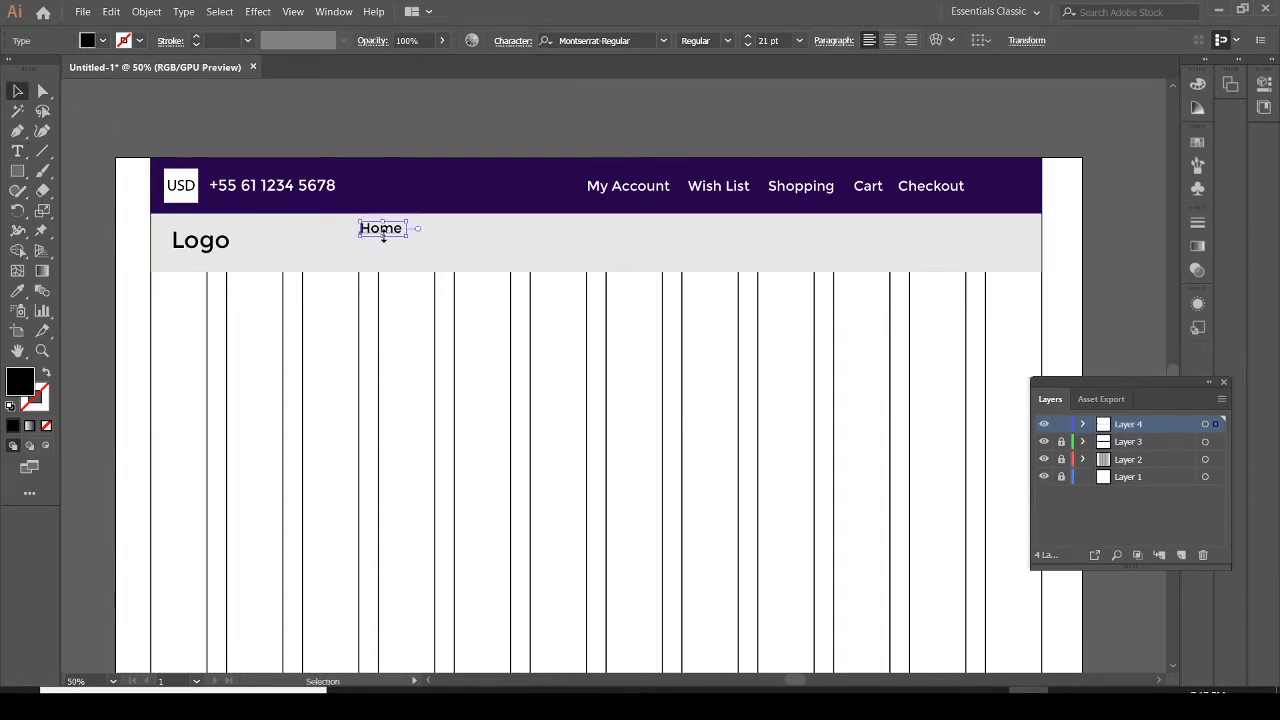
drag(385, 231, 374, 244)
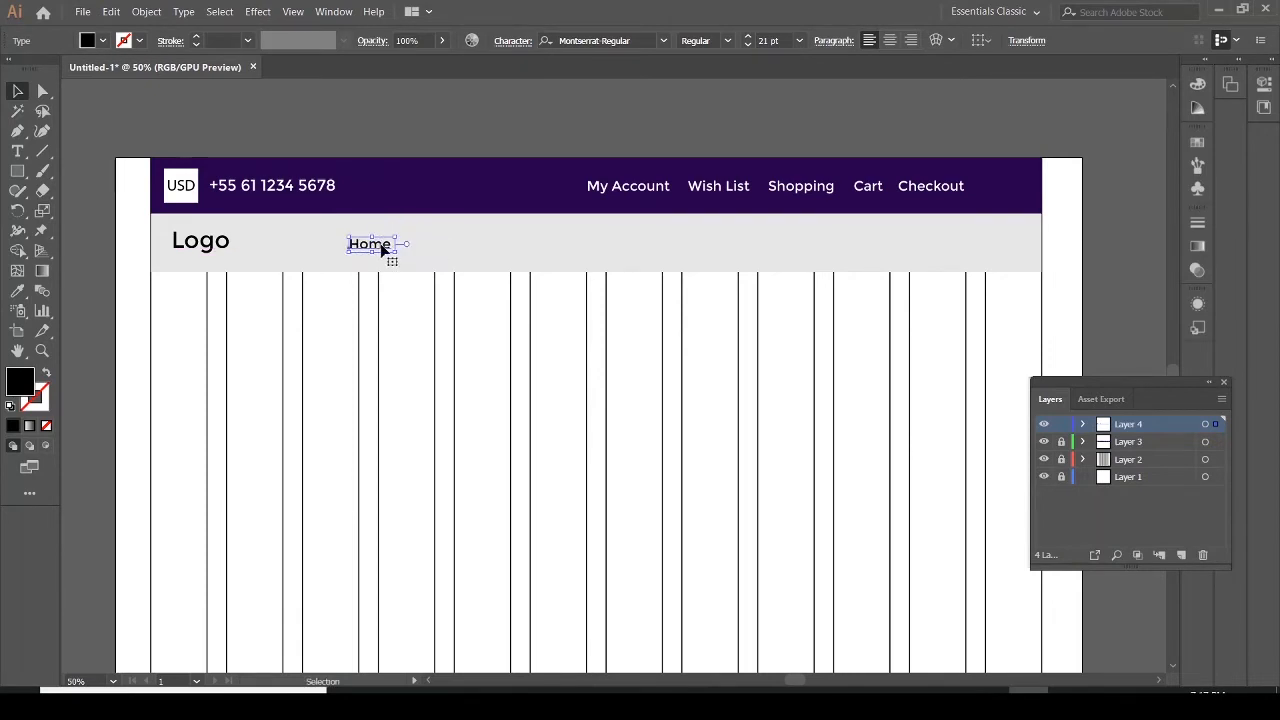
Duplicate the Home text to its right and change the copy to "Categories"
drag(383, 249, 443, 246)
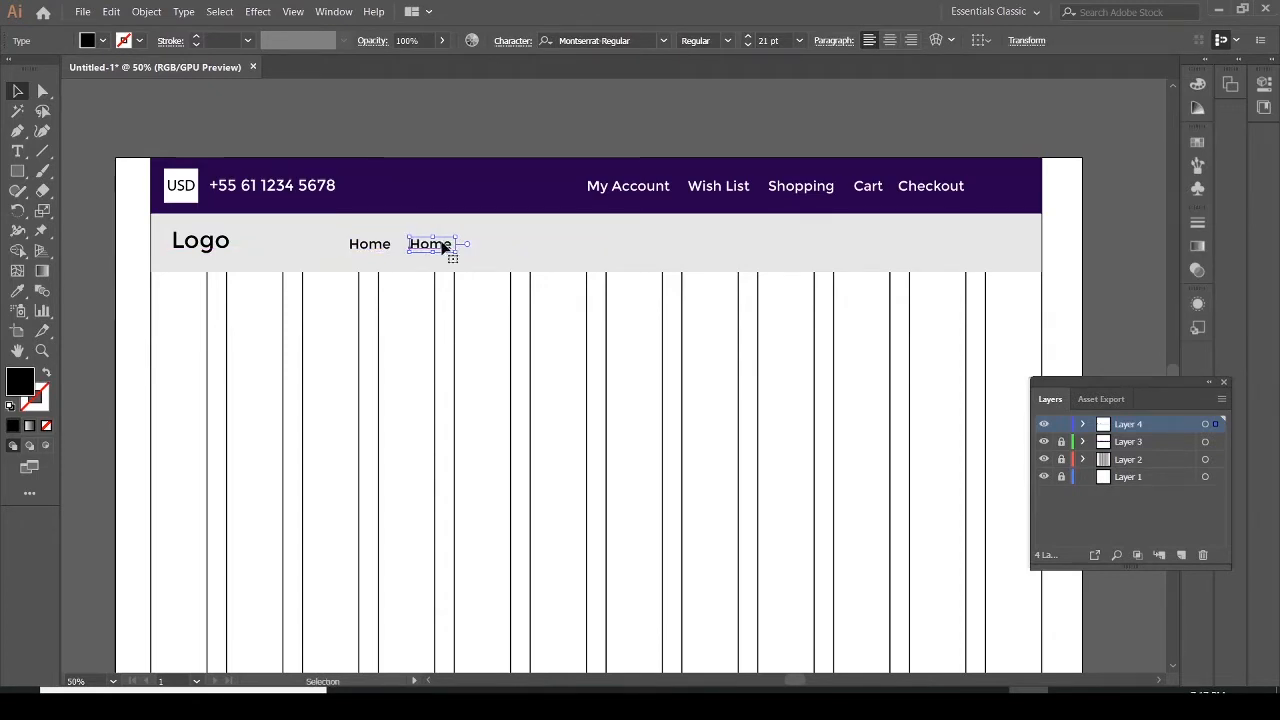
click(17, 151)
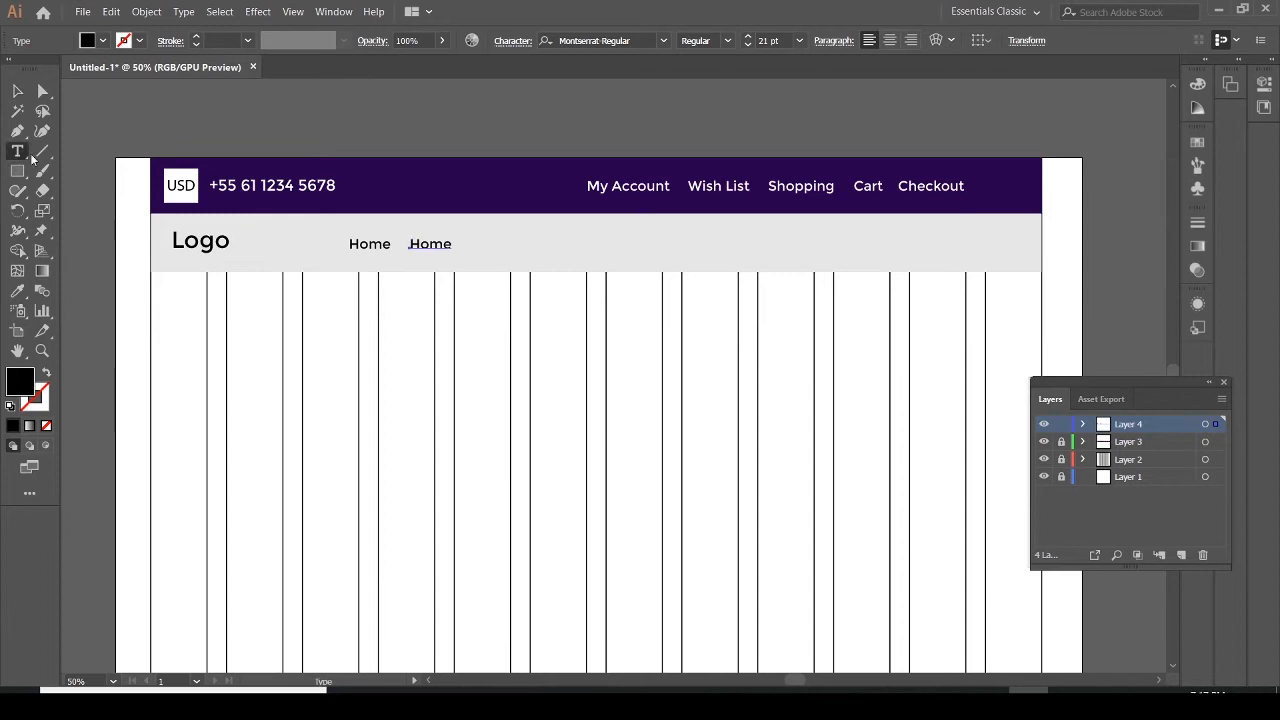
click(436, 240)
click(443, 244)
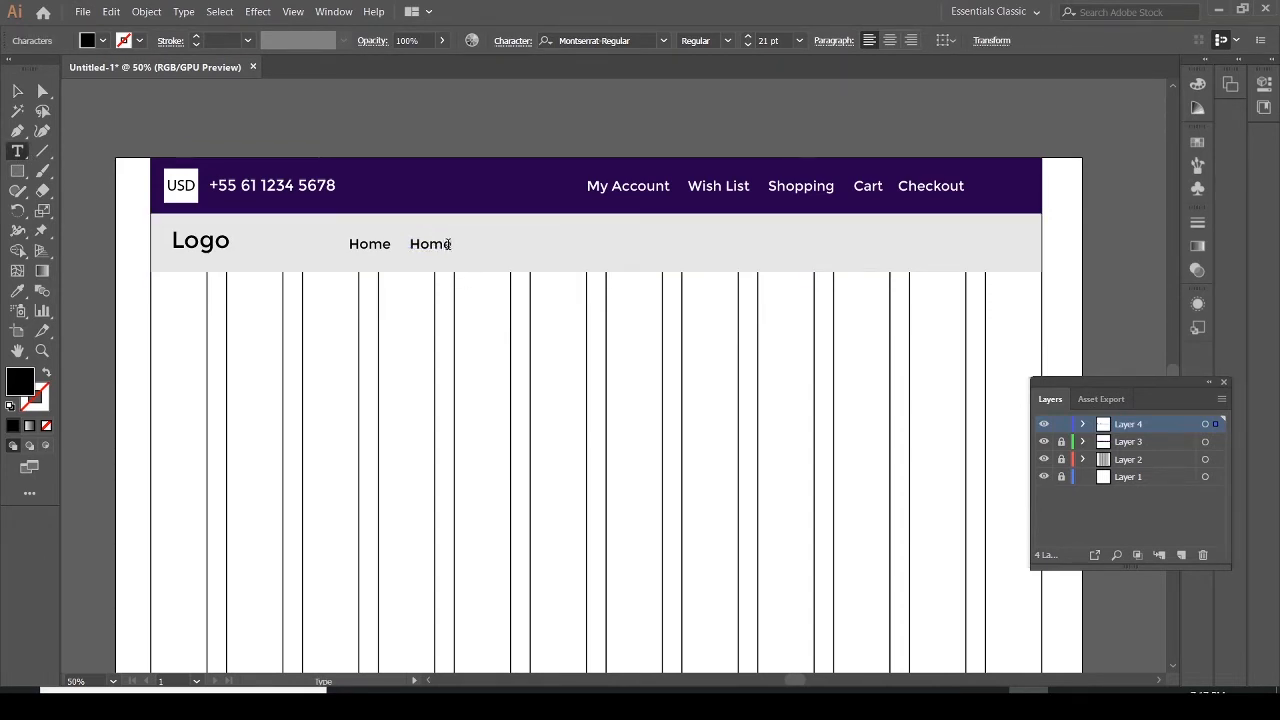
key(BackSpace)
text(Categories)
click(18, 92)
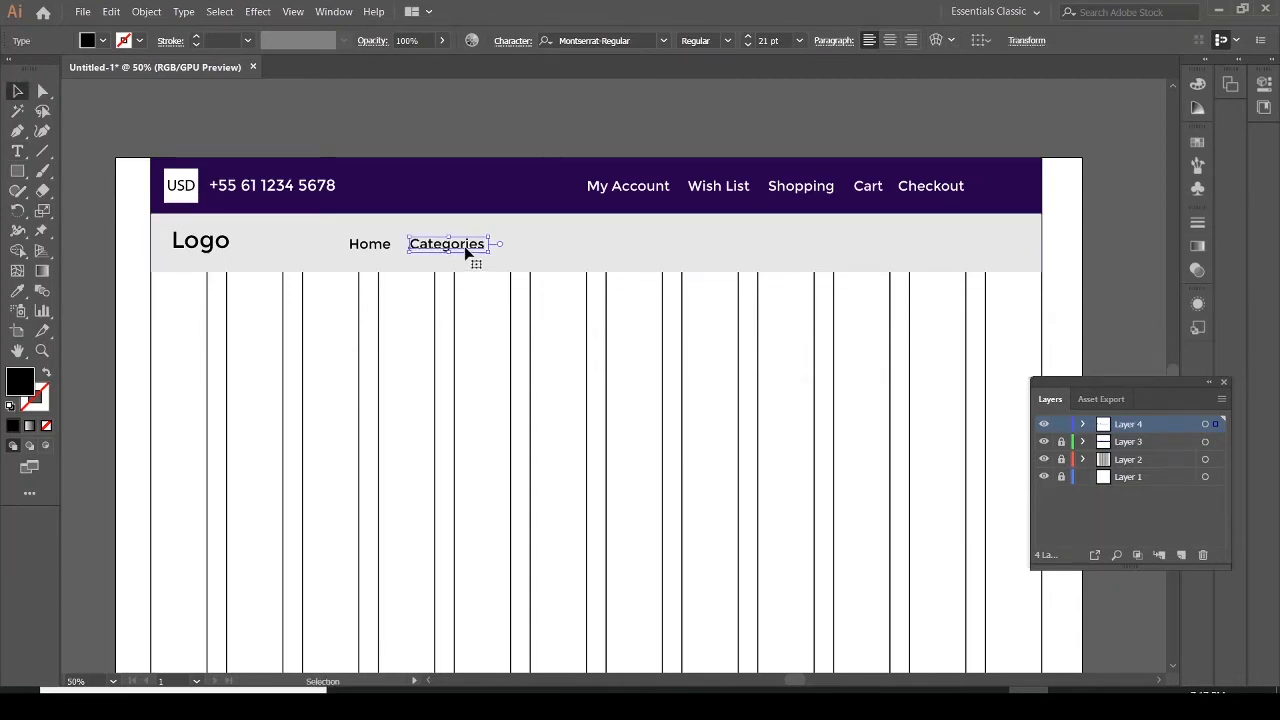
Duplicate the Categories text to its right and change the copy to "Products"
drag(471, 247, 568, 249)
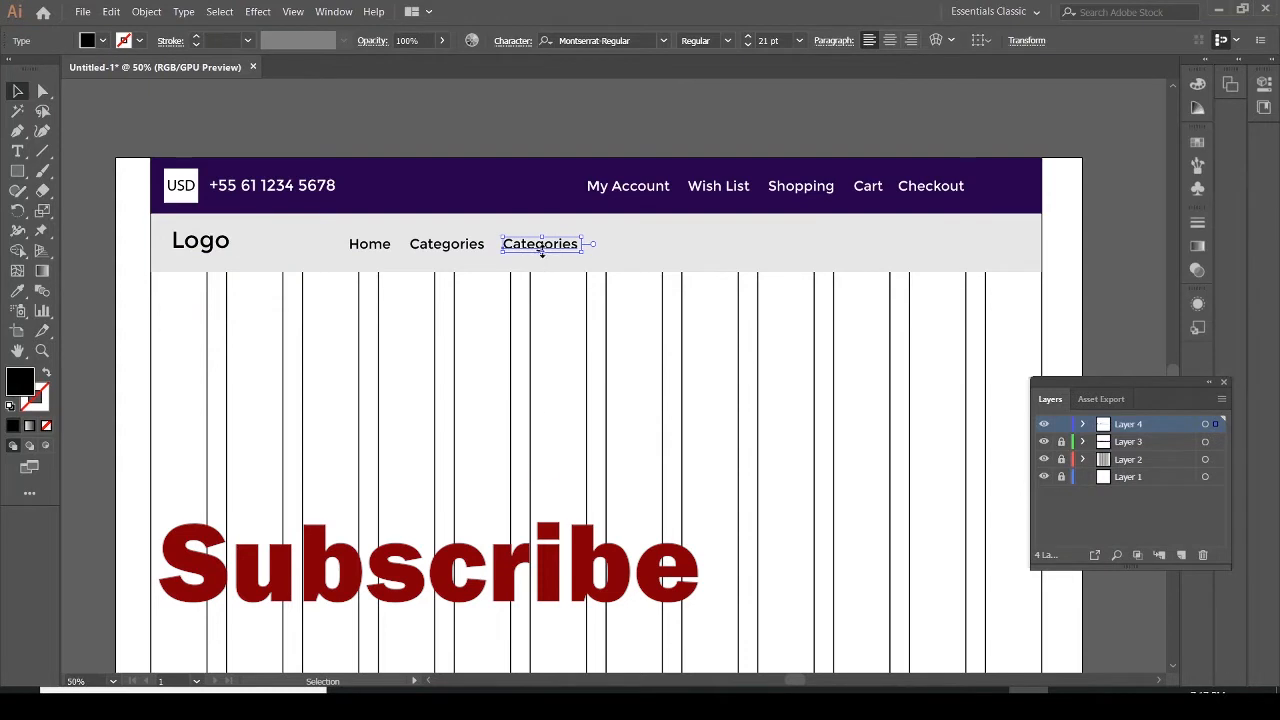
click(17, 151)
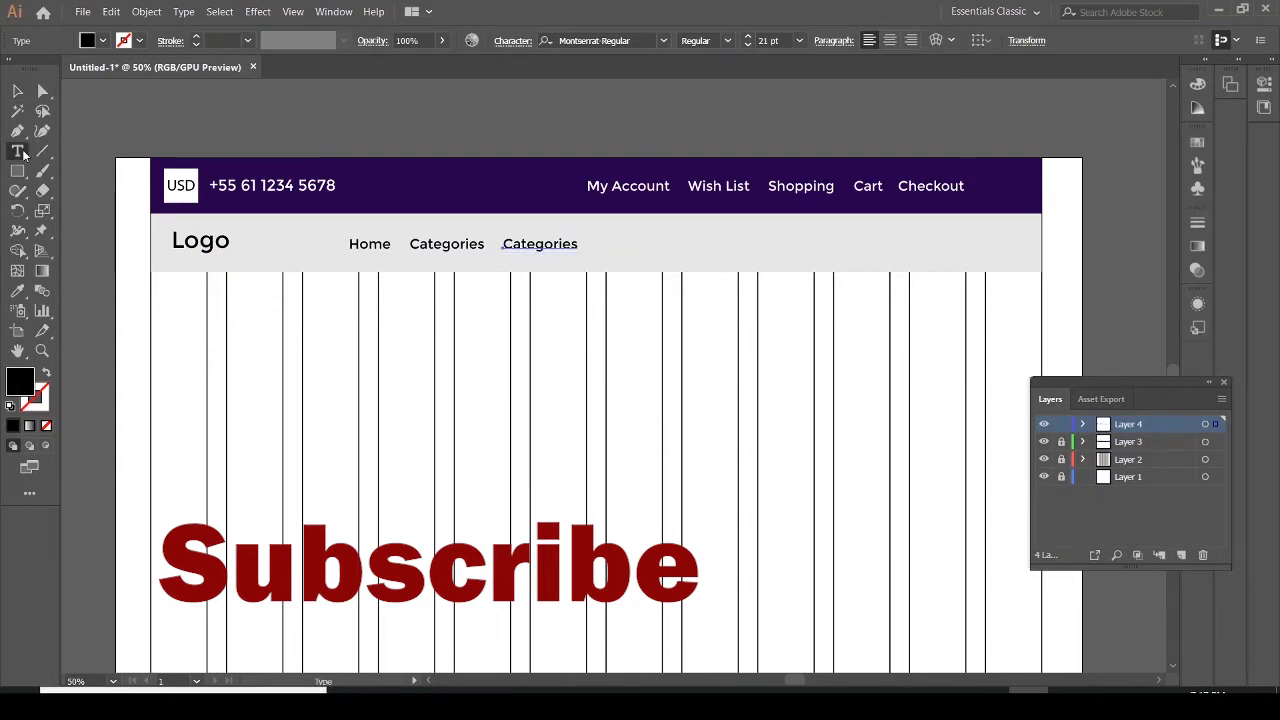
click(575, 245)
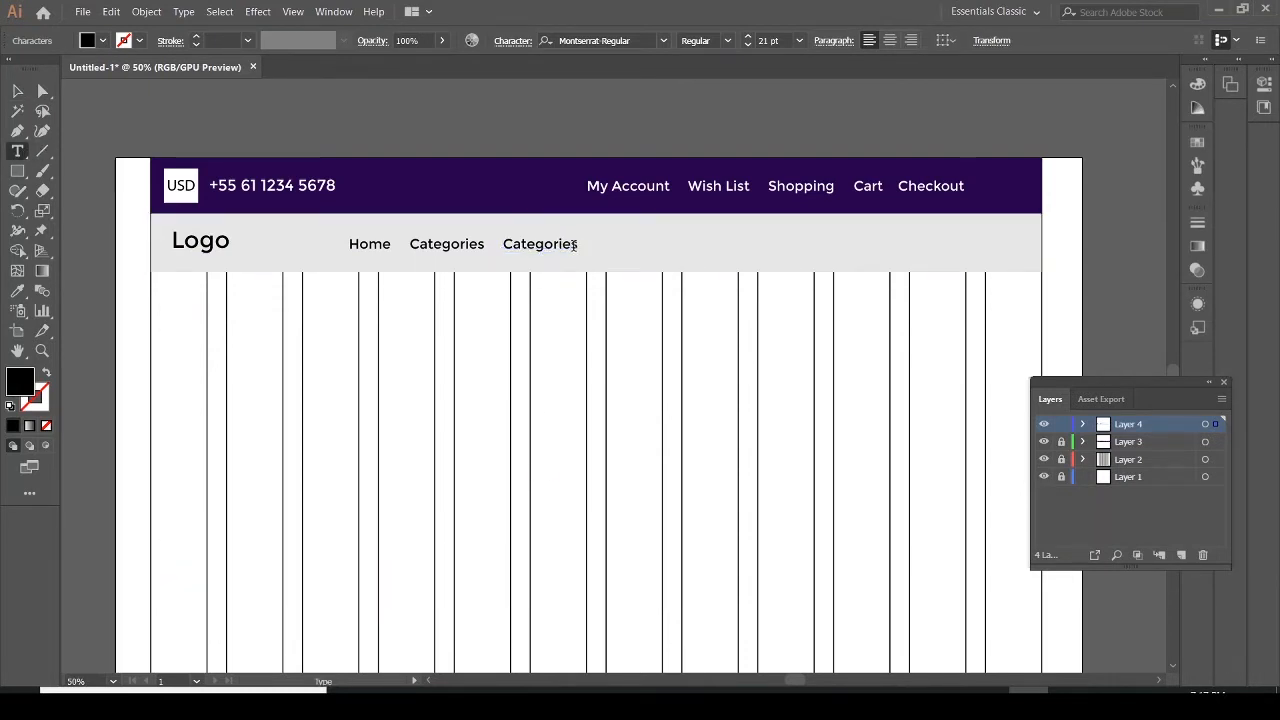
key(BackSpace)
text(rod)
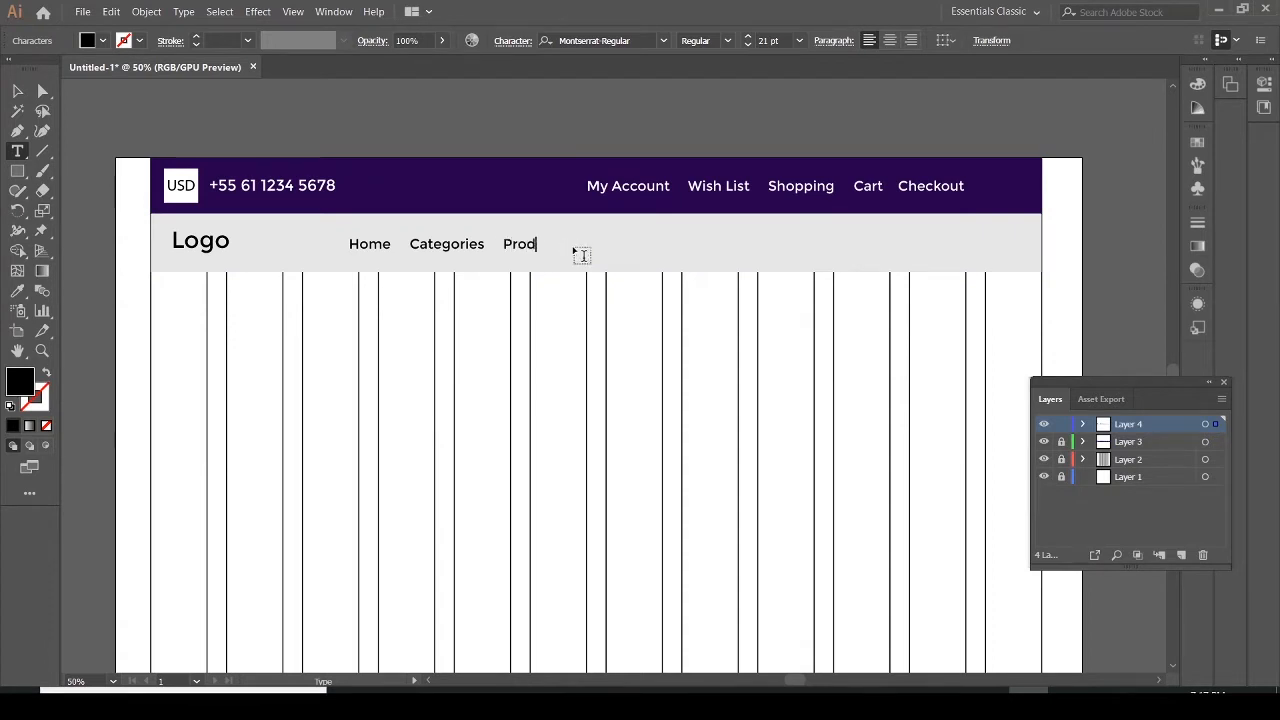
text(ucts)
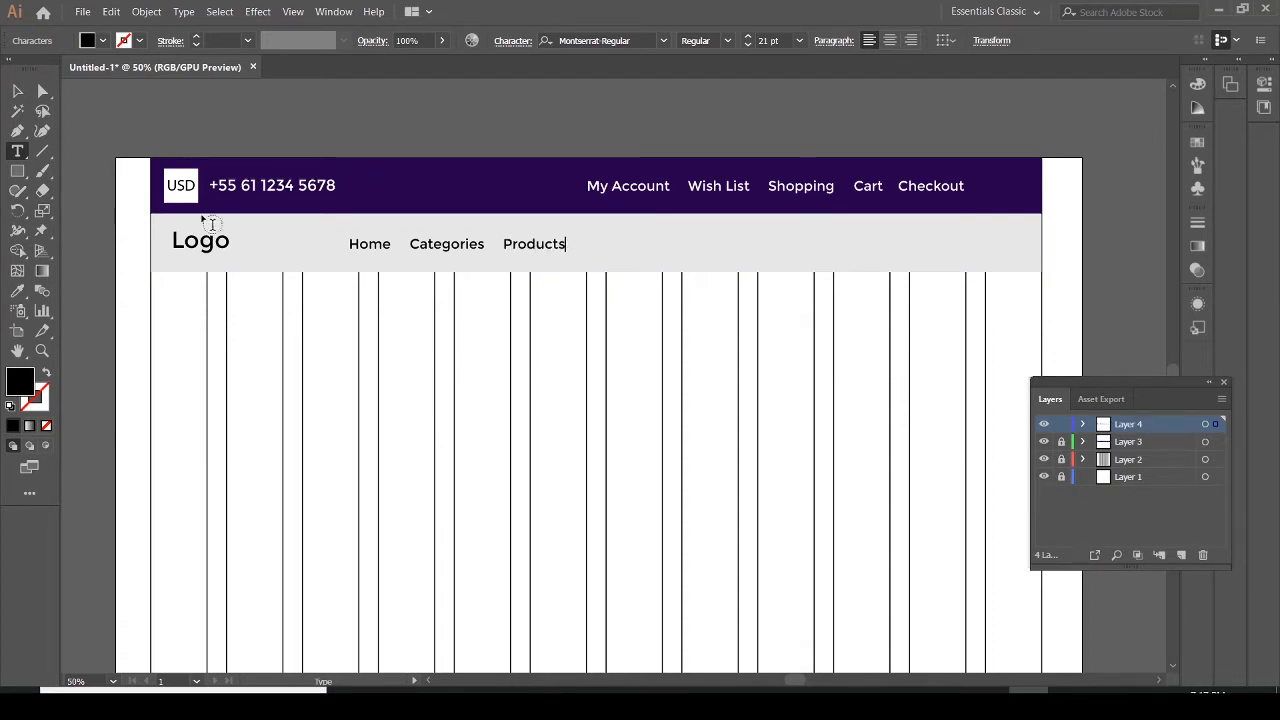
click(17, 91)
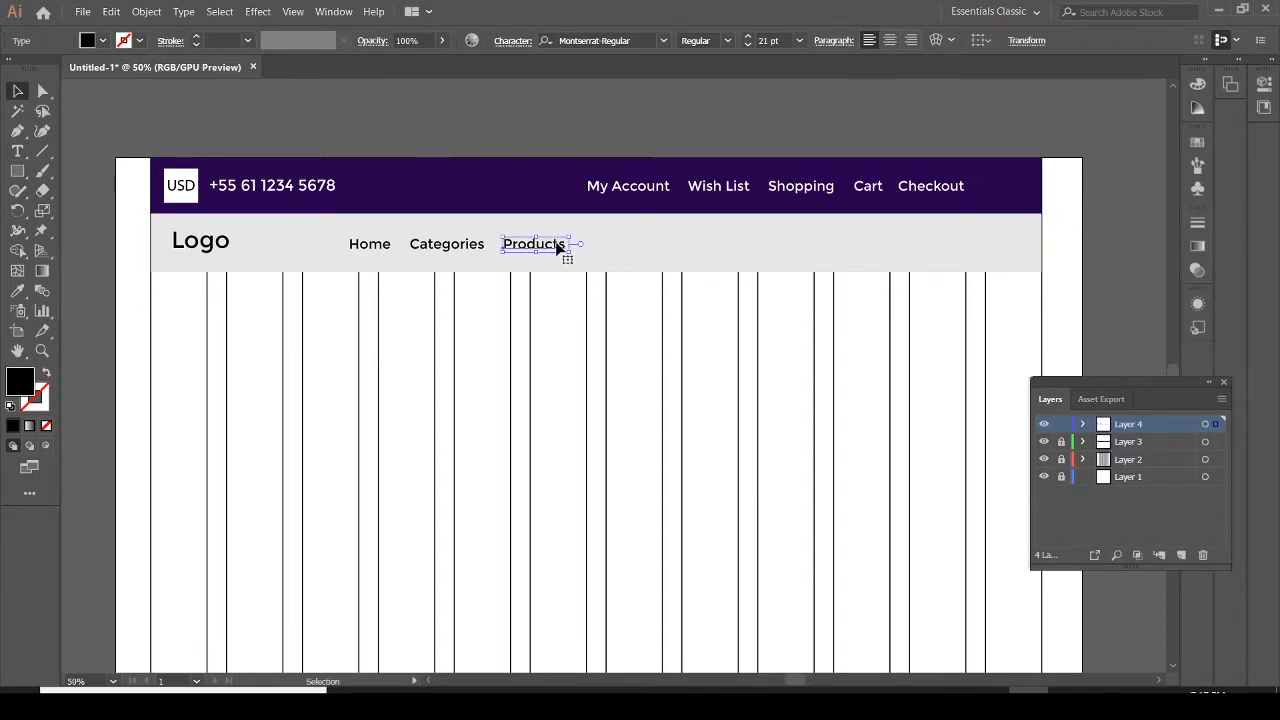
Duplicate the Products text to its right and change the copy to "Services"
drag(557, 249, 638, 248)
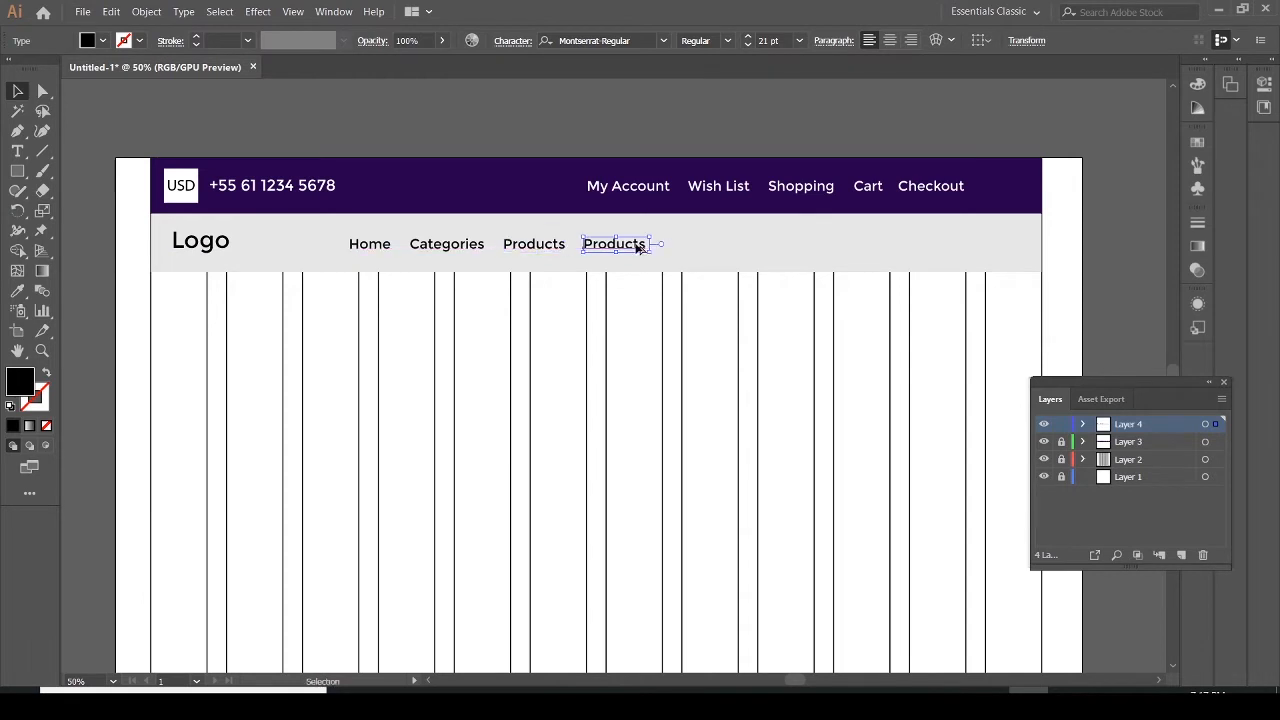
key(t)
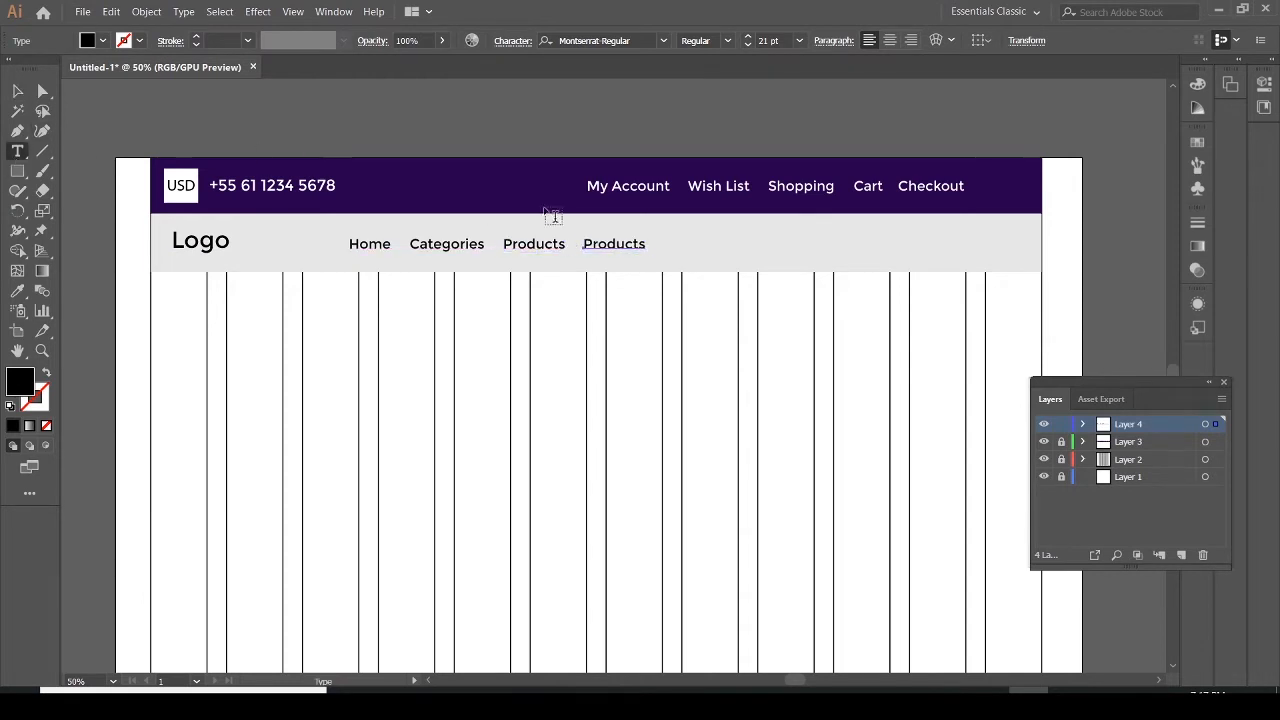
click(638, 245)
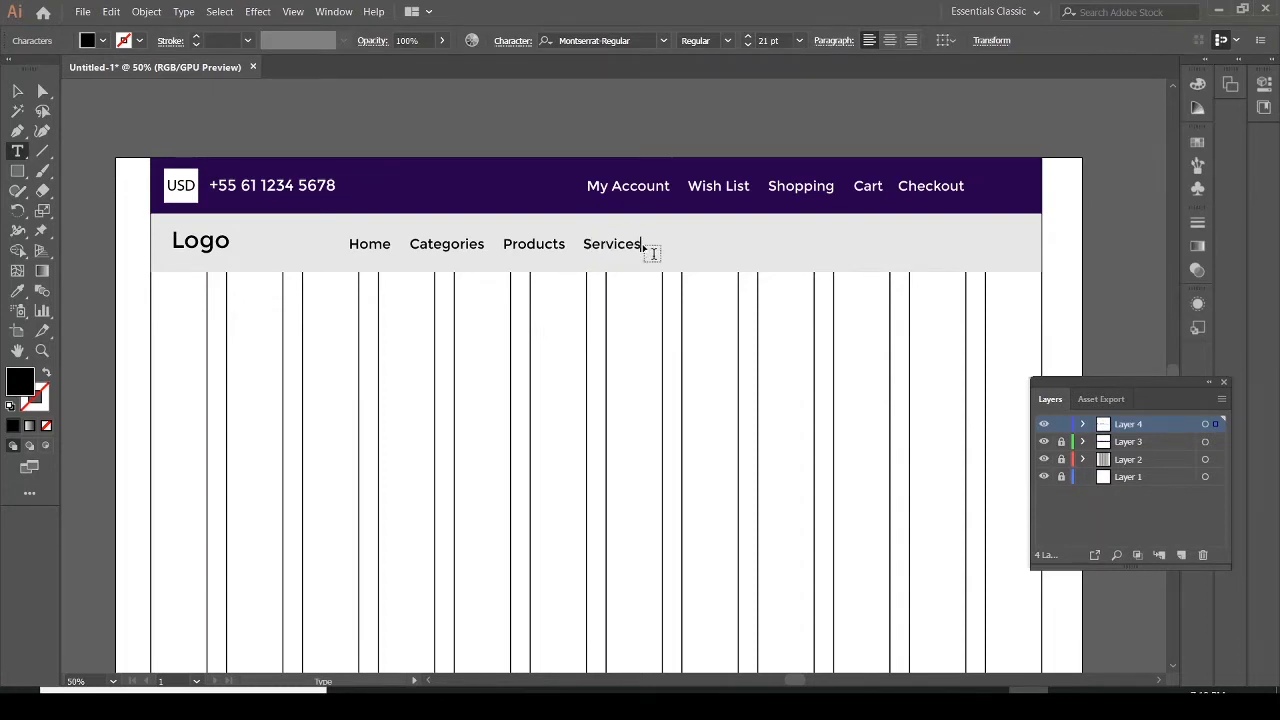
click(18, 91)
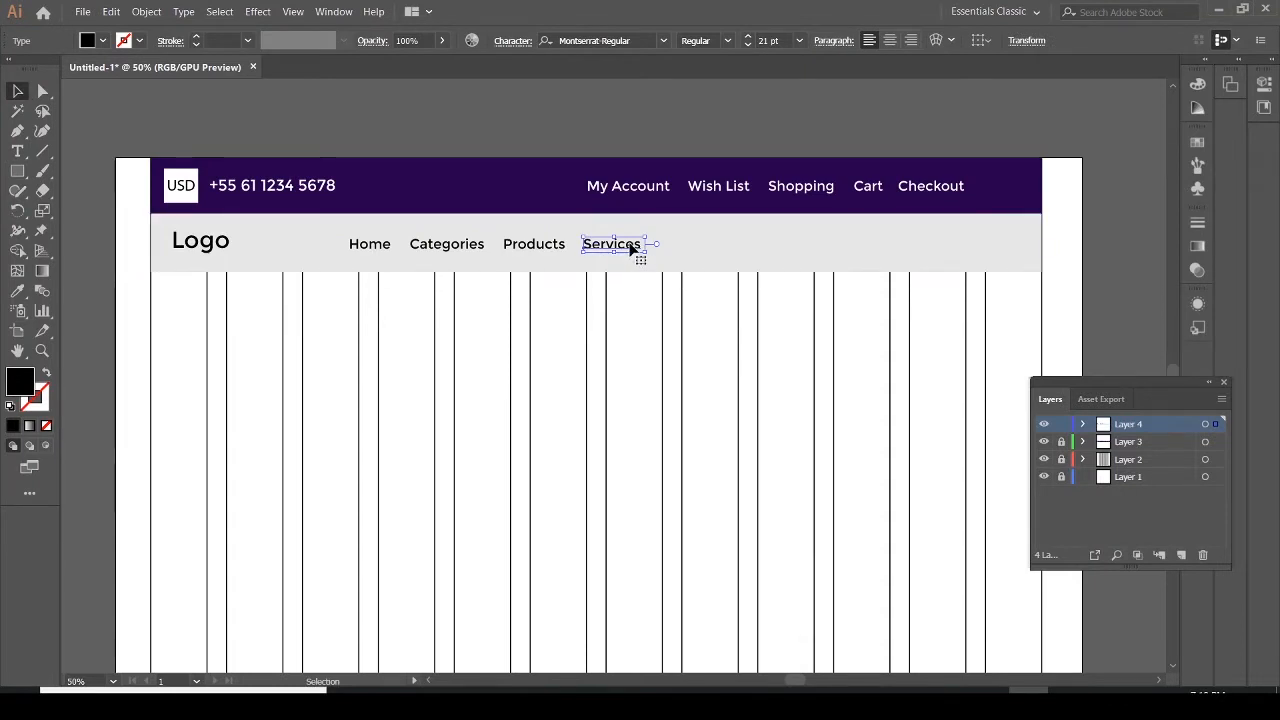
Duplicate the Services text to its right and change the copy to "About"
drag(632, 246, 705, 248)
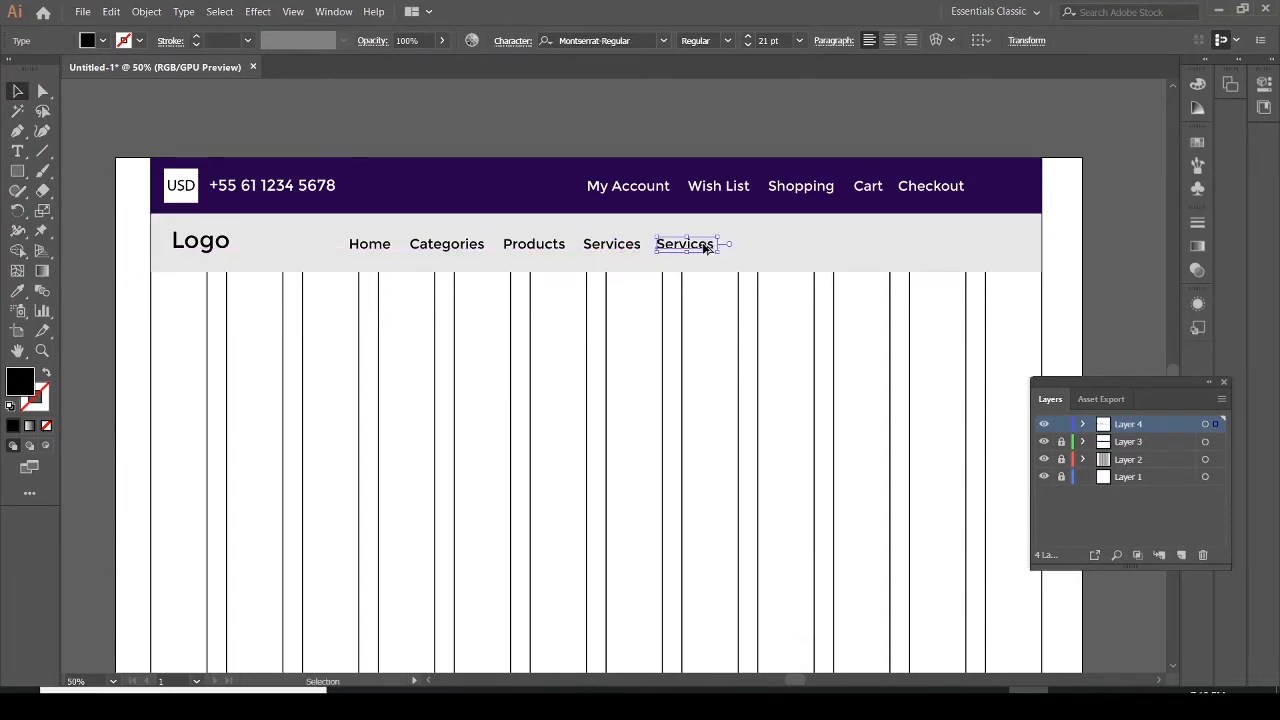
click(19, 152)
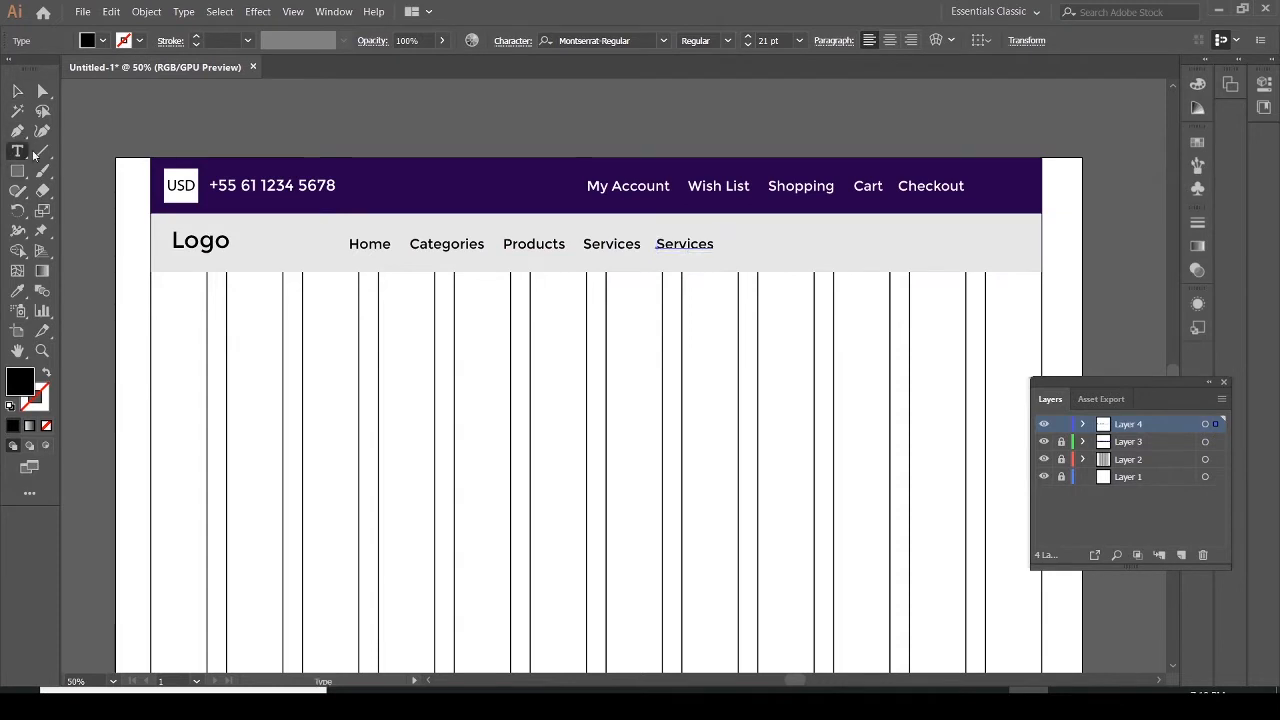
click(706, 244)
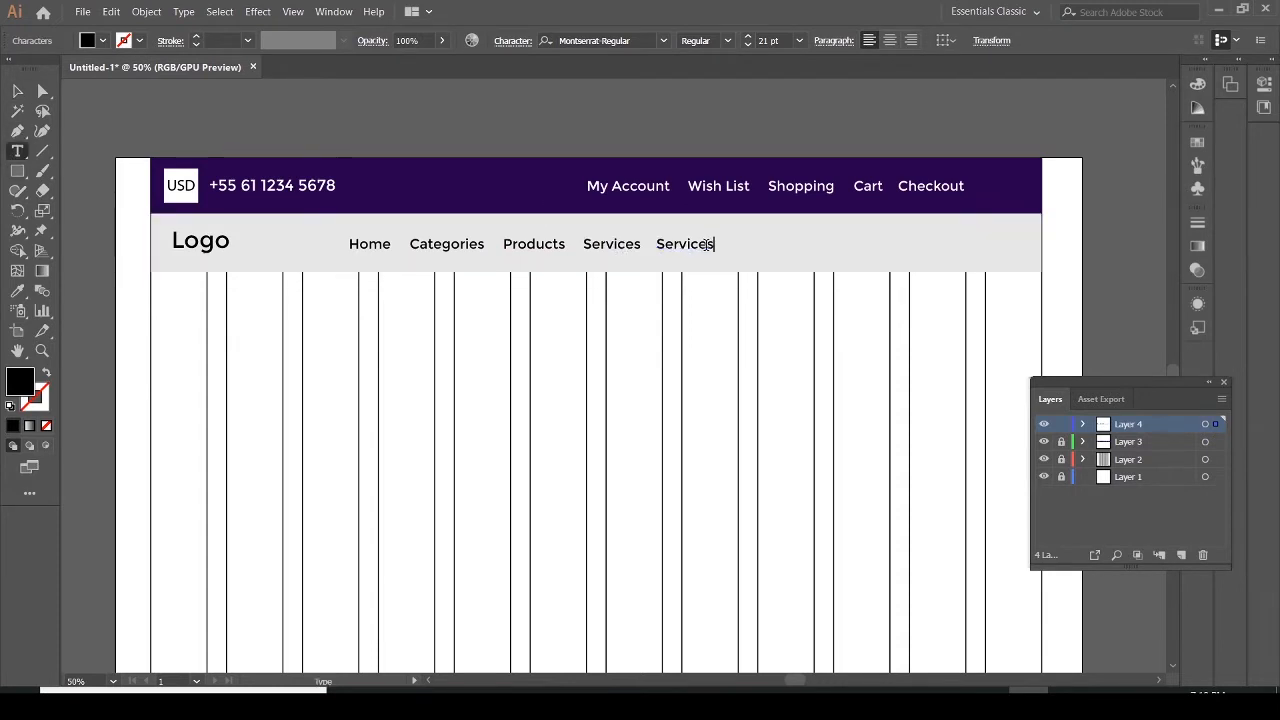
key(BackSpace)
key(BackSpace)
key(BackSpace)
key(BackSpace)
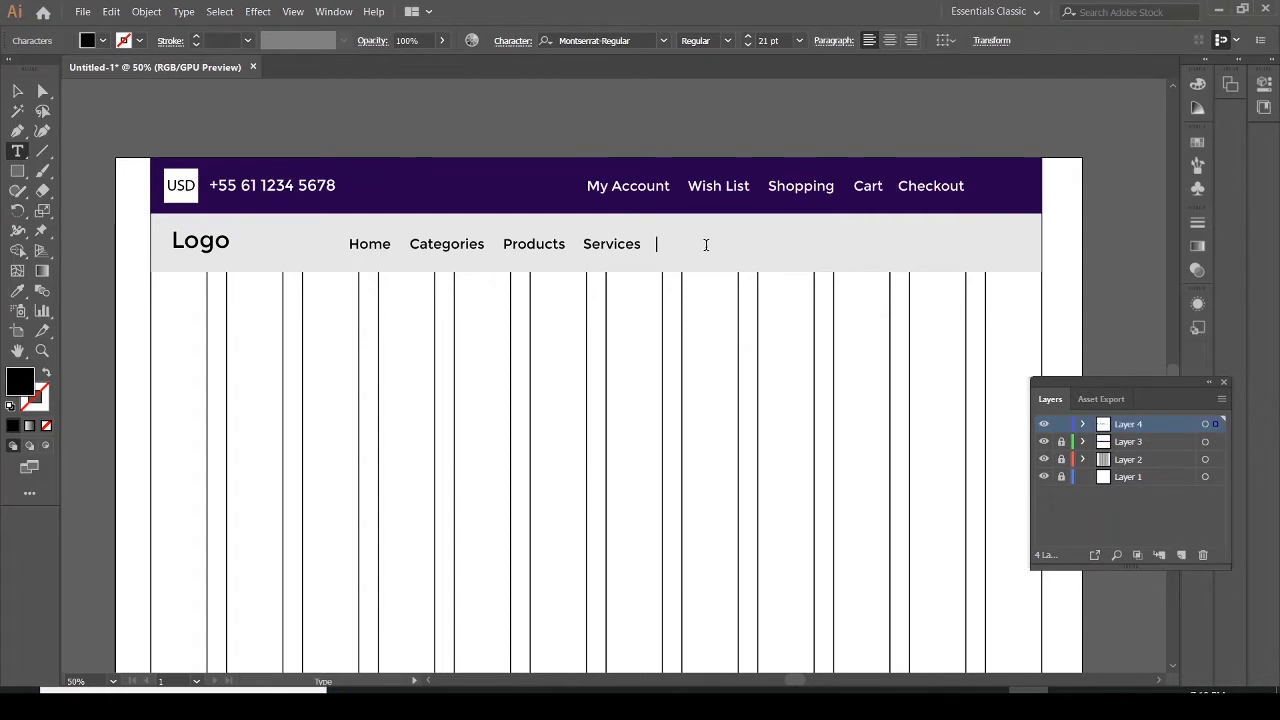
text(About)
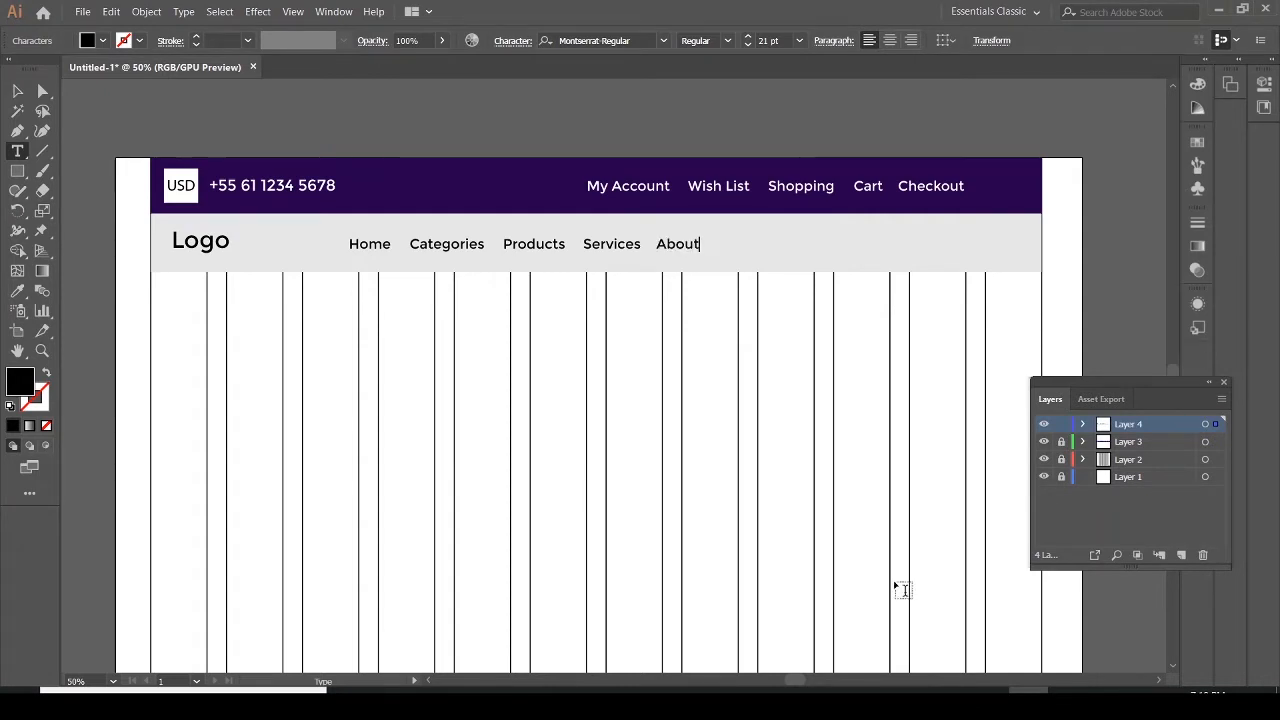
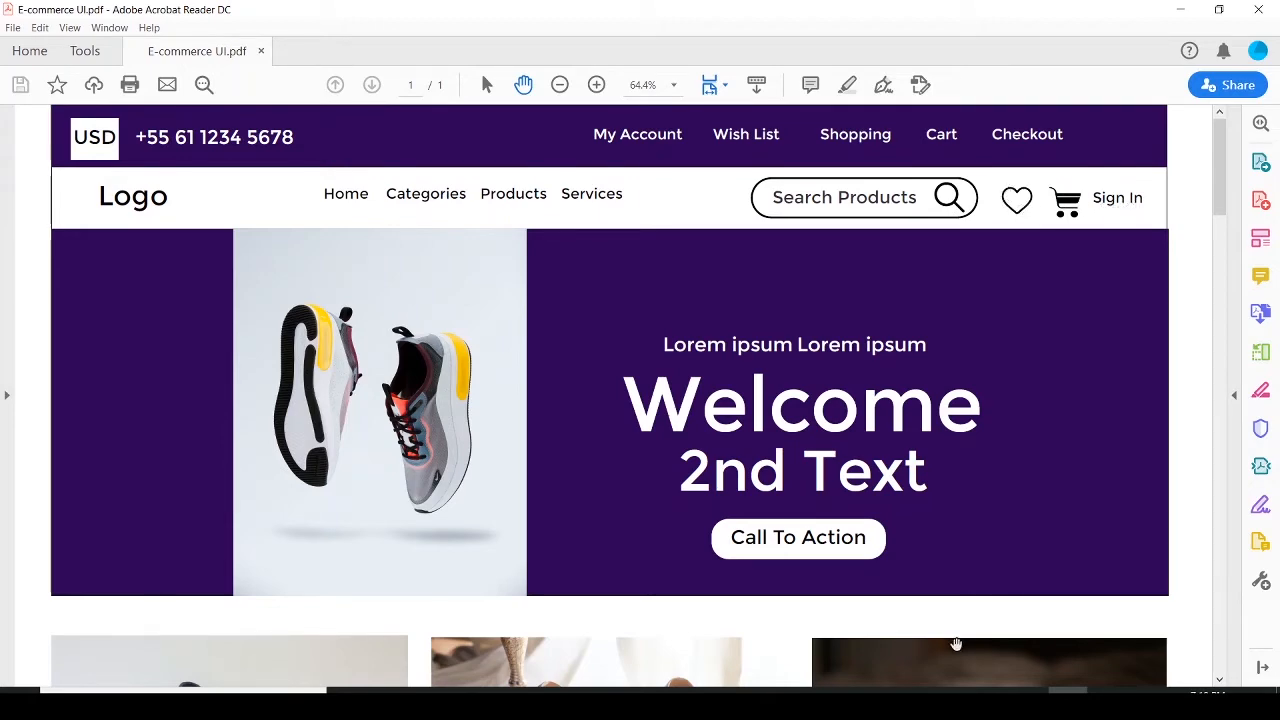
Return to Illustrator and draw a rectangle about 281 × 45 px to the right of the menu items in the gray bar
click(1028, 705)
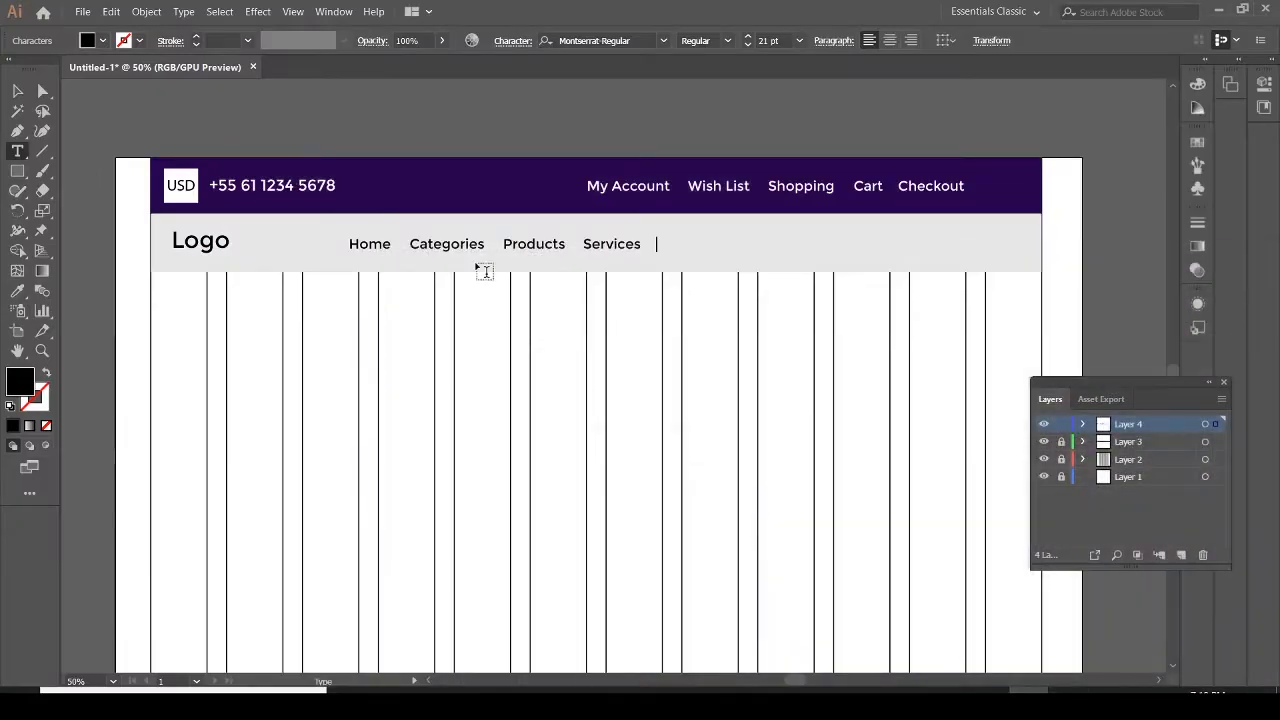
click(17, 171)
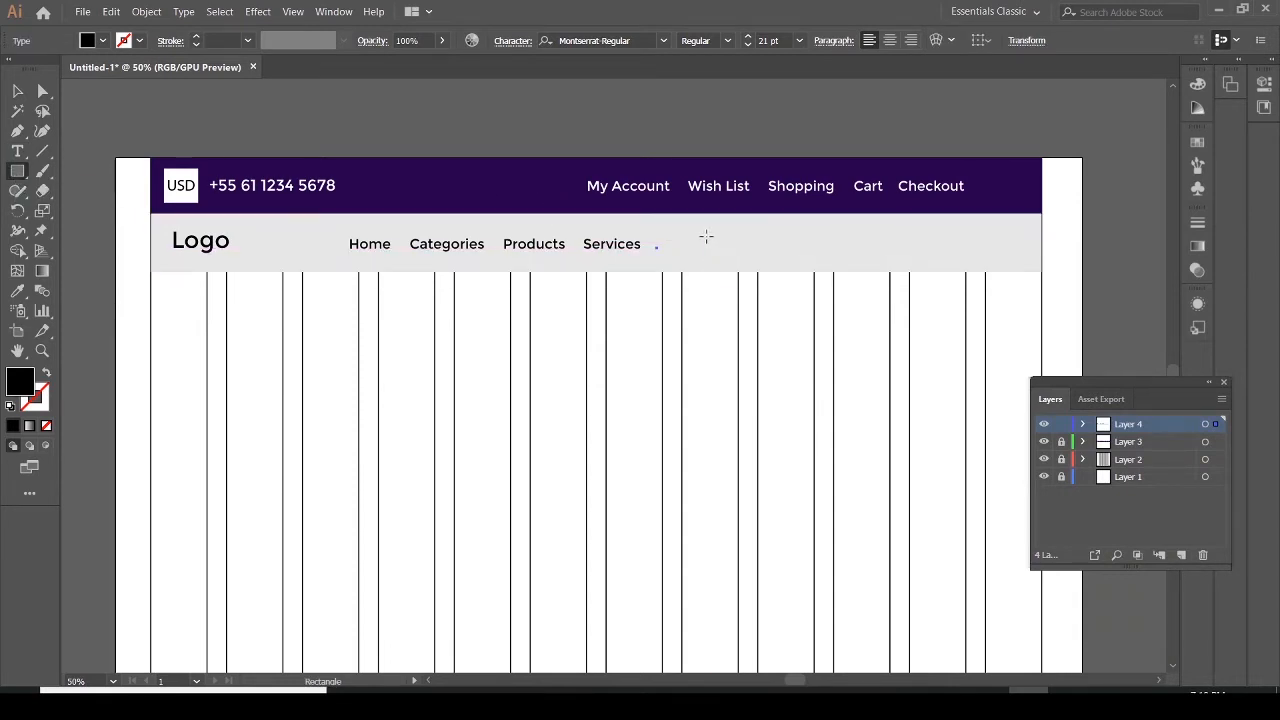
drag(706, 237, 890, 266)
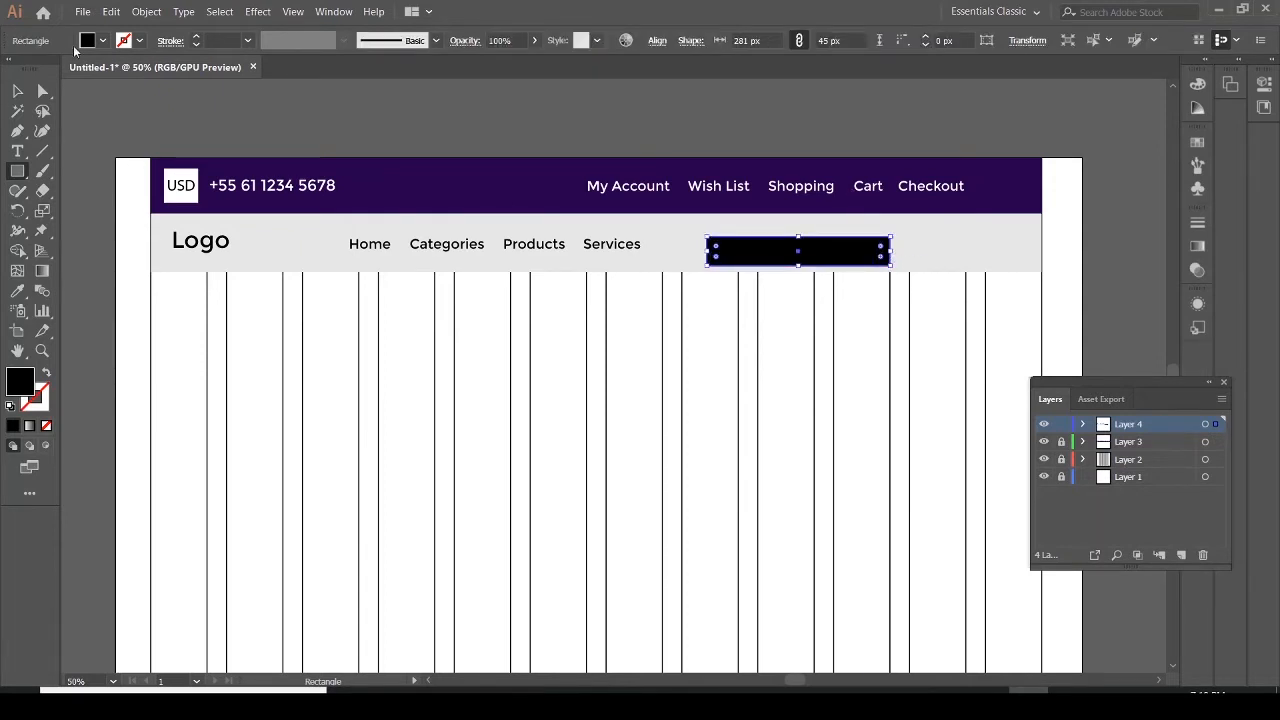
Give the rectangle a black stroke, no fill, and a 2 px stroke weight
click(123, 40)
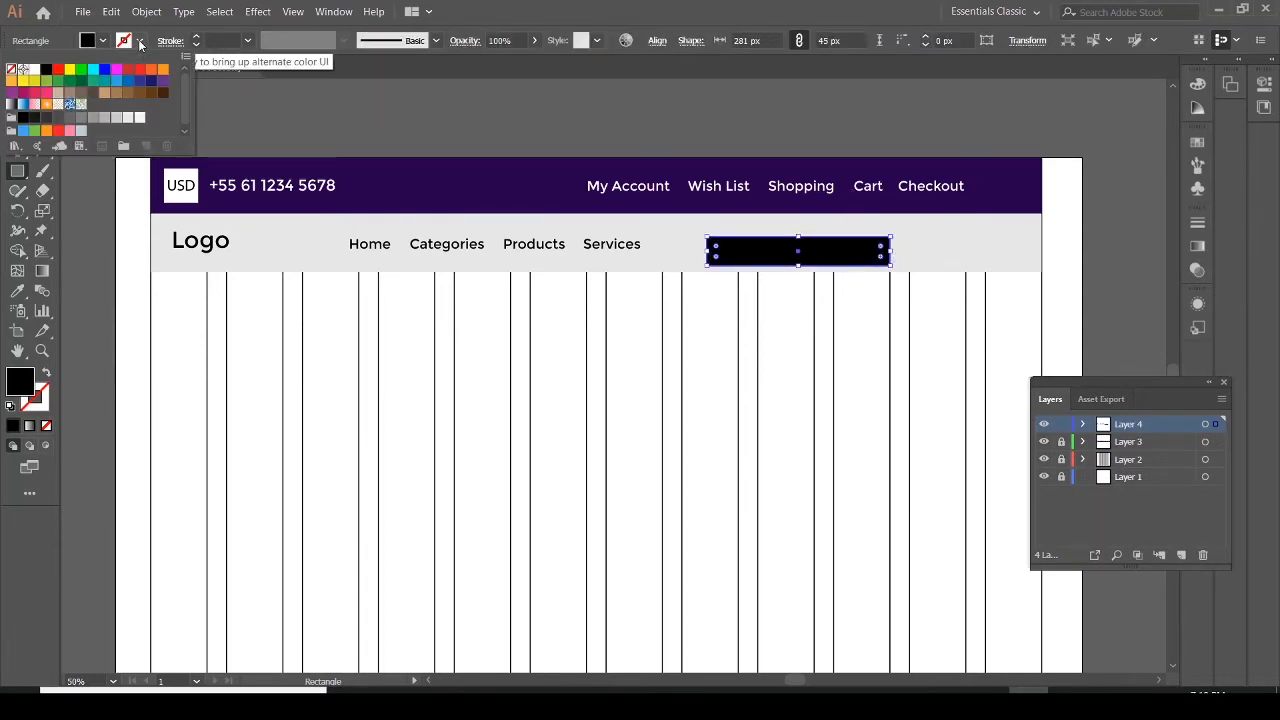
click(47, 70)
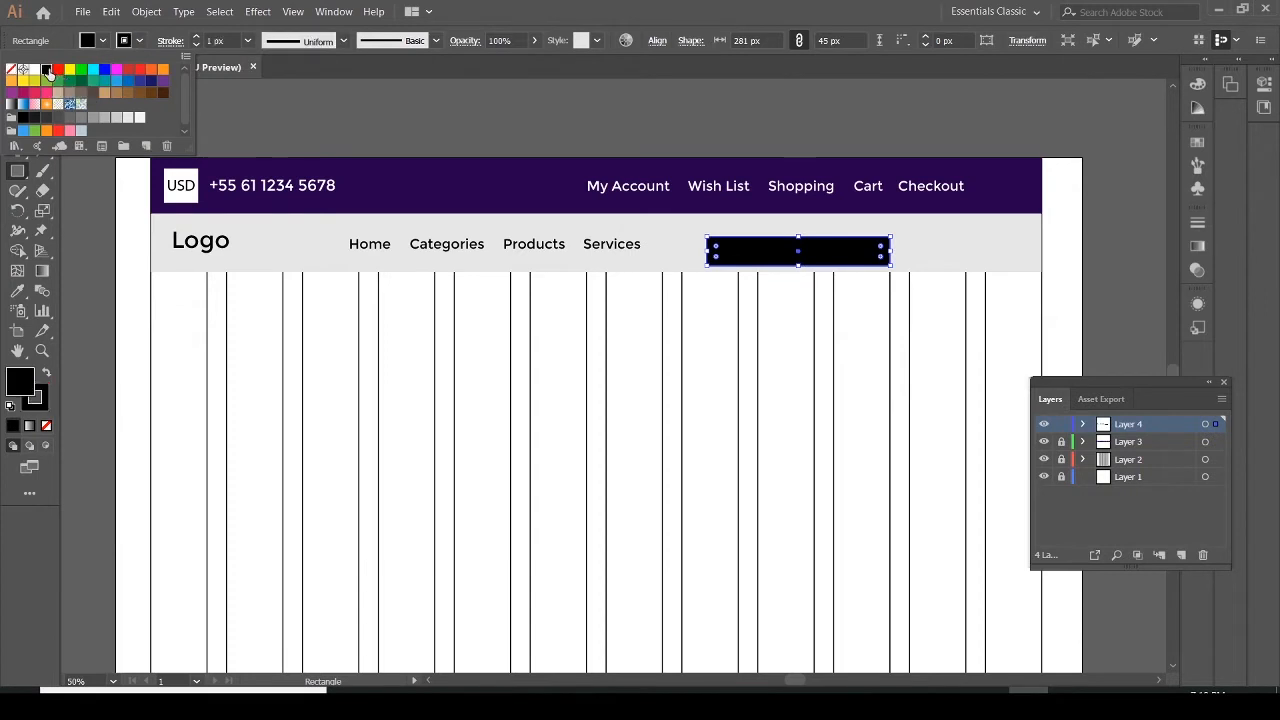
click(102, 41)
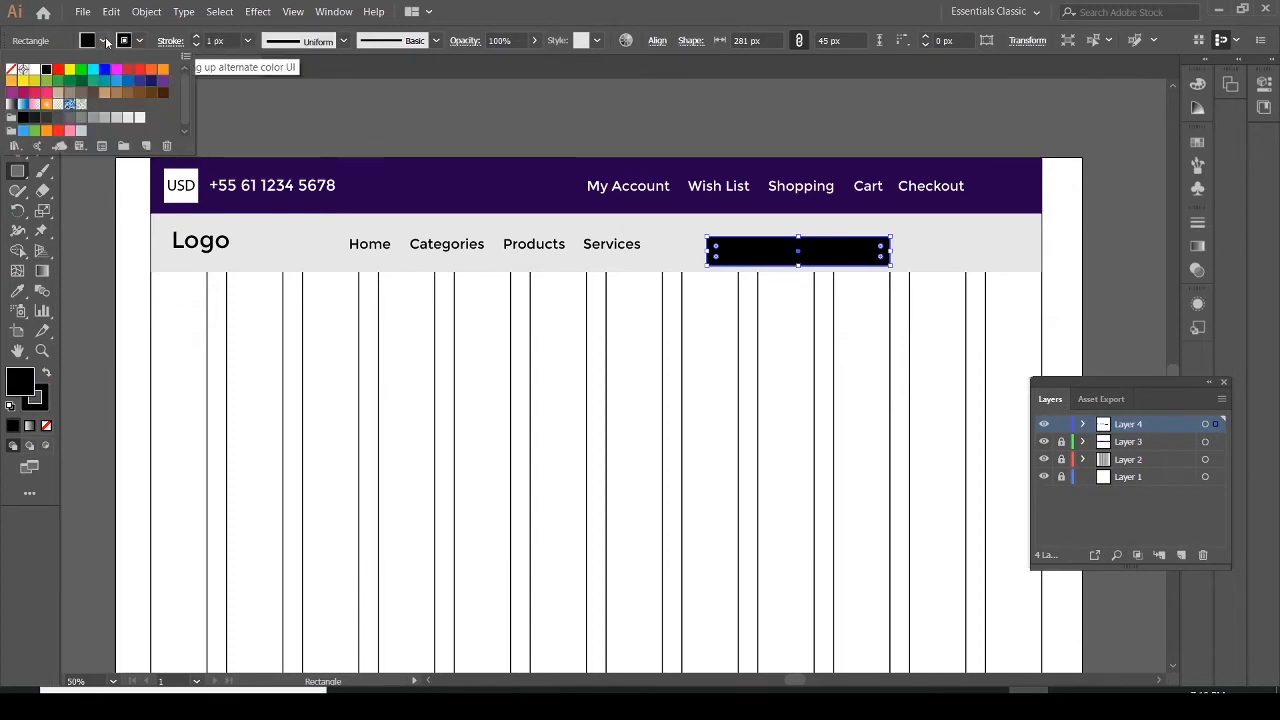
click(33, 70)
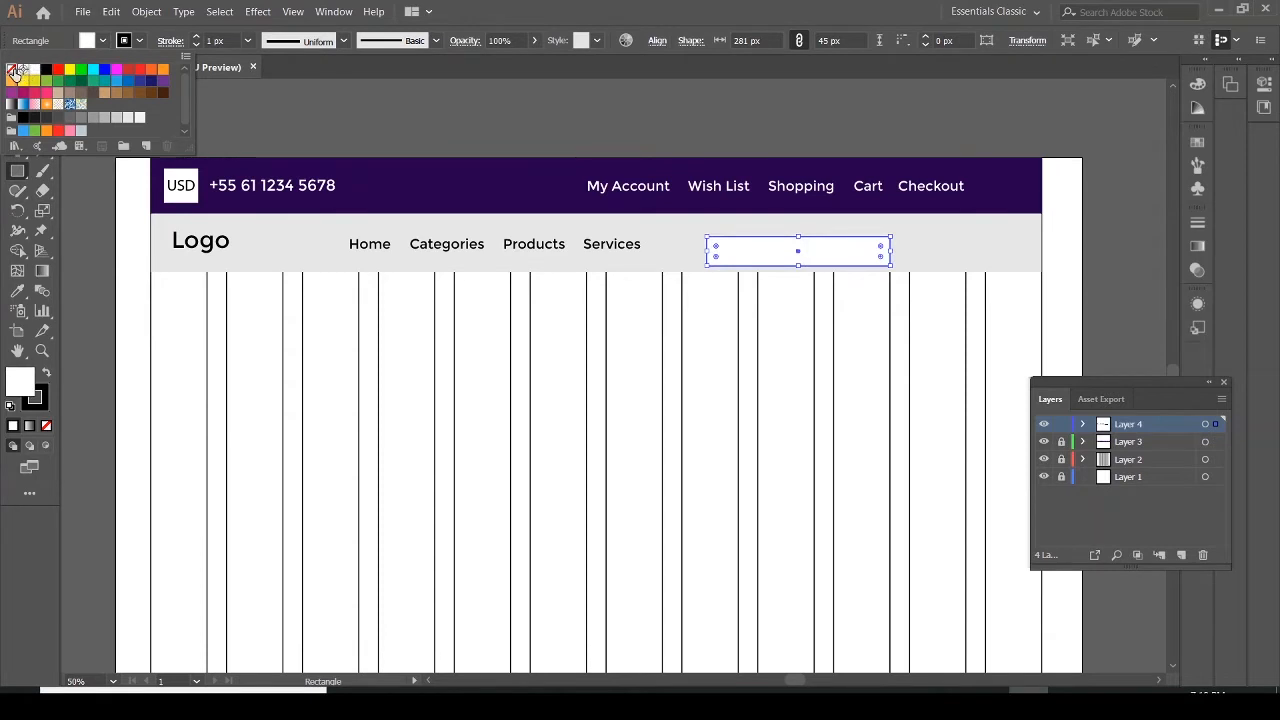
click(14, 70)
click(279, 95)
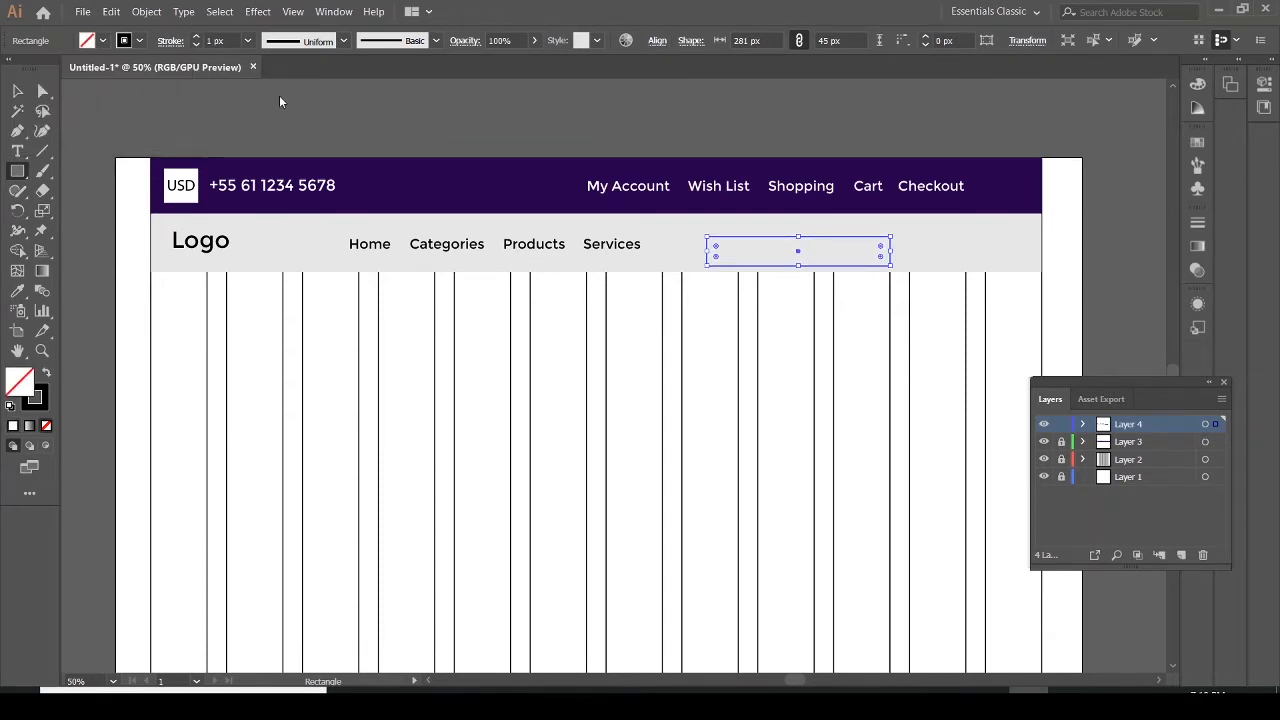
click(248, 41)
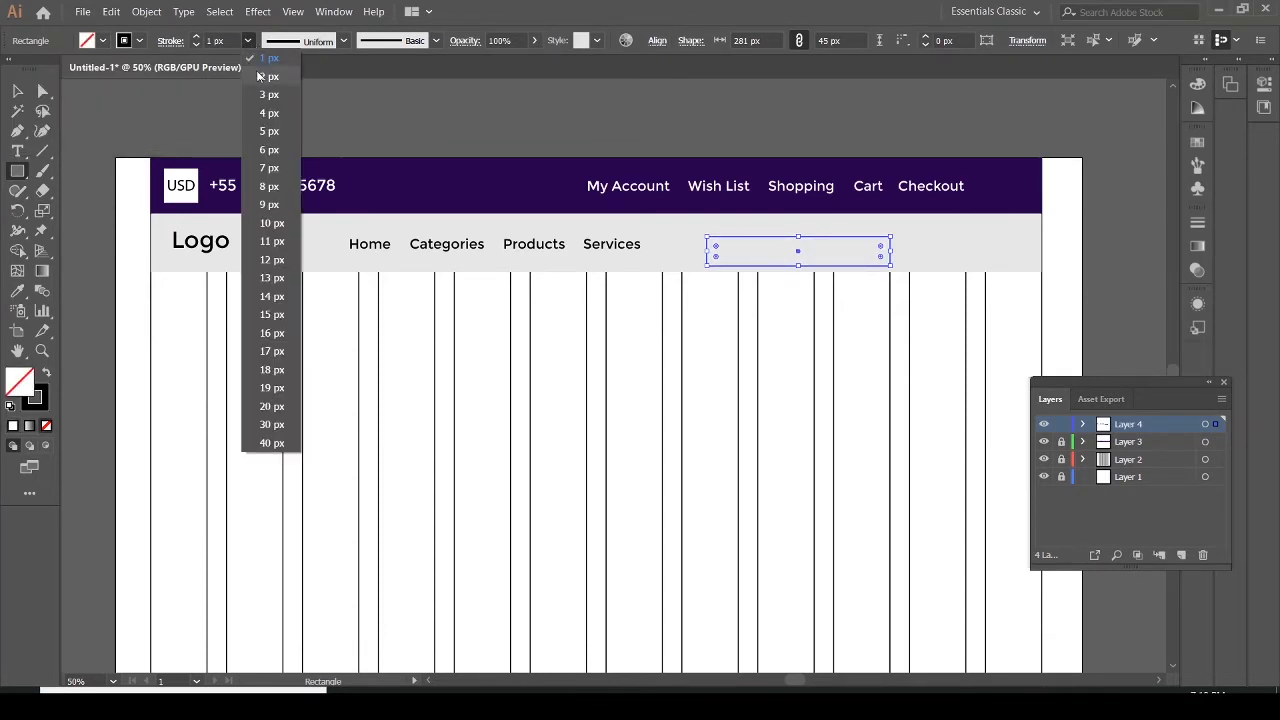
click(257, 75)
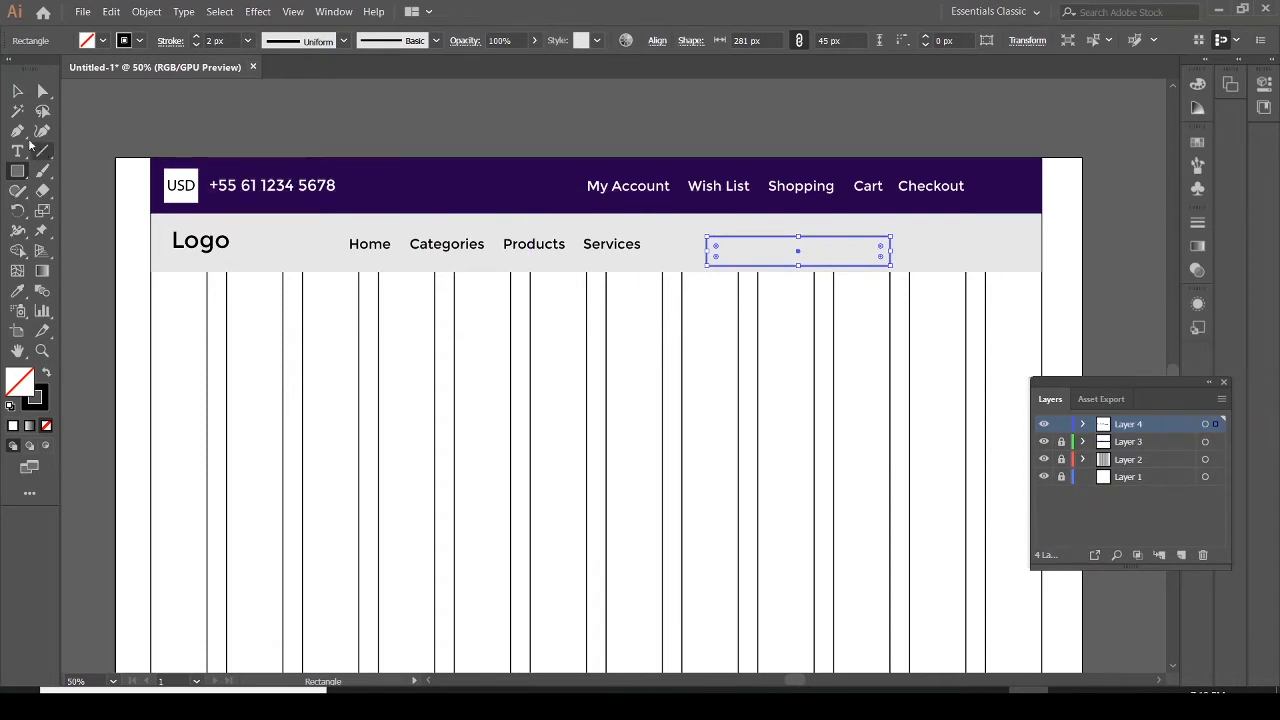
Round the rectangle's corners to 22.5 px to make a pill-shaped search box and nudge it into place
click(17, 91)
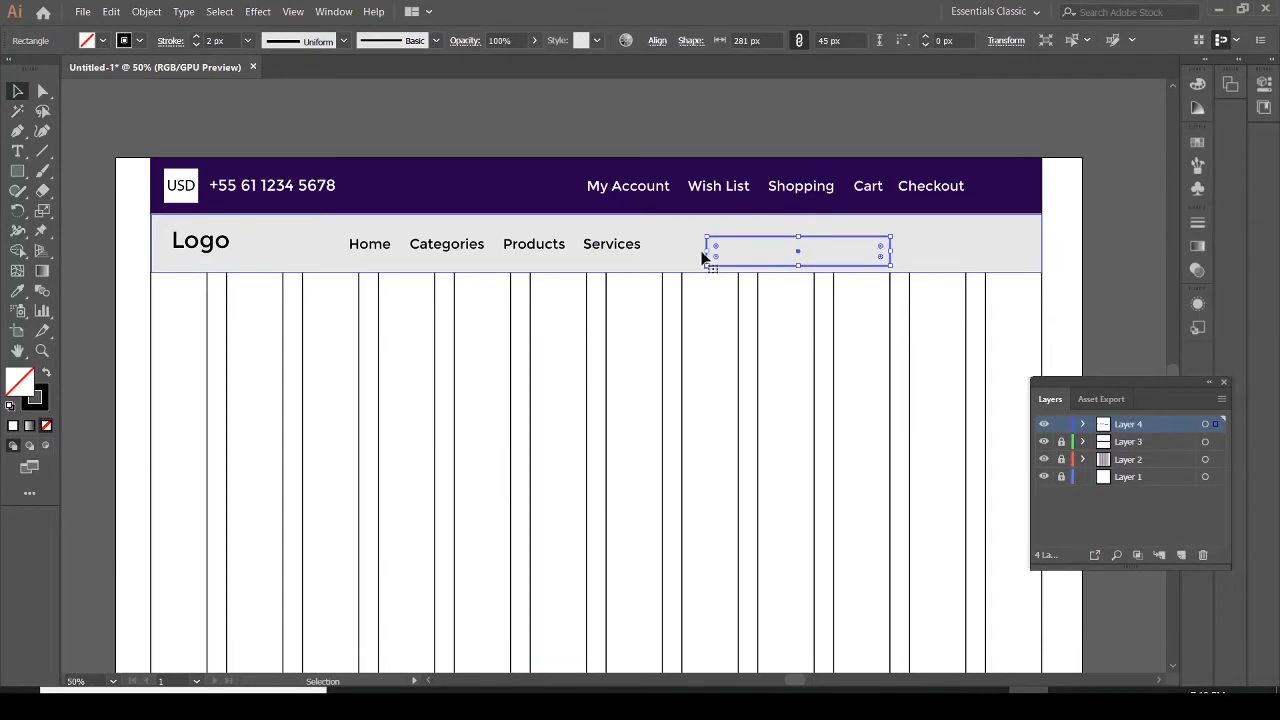
click(42, 91)
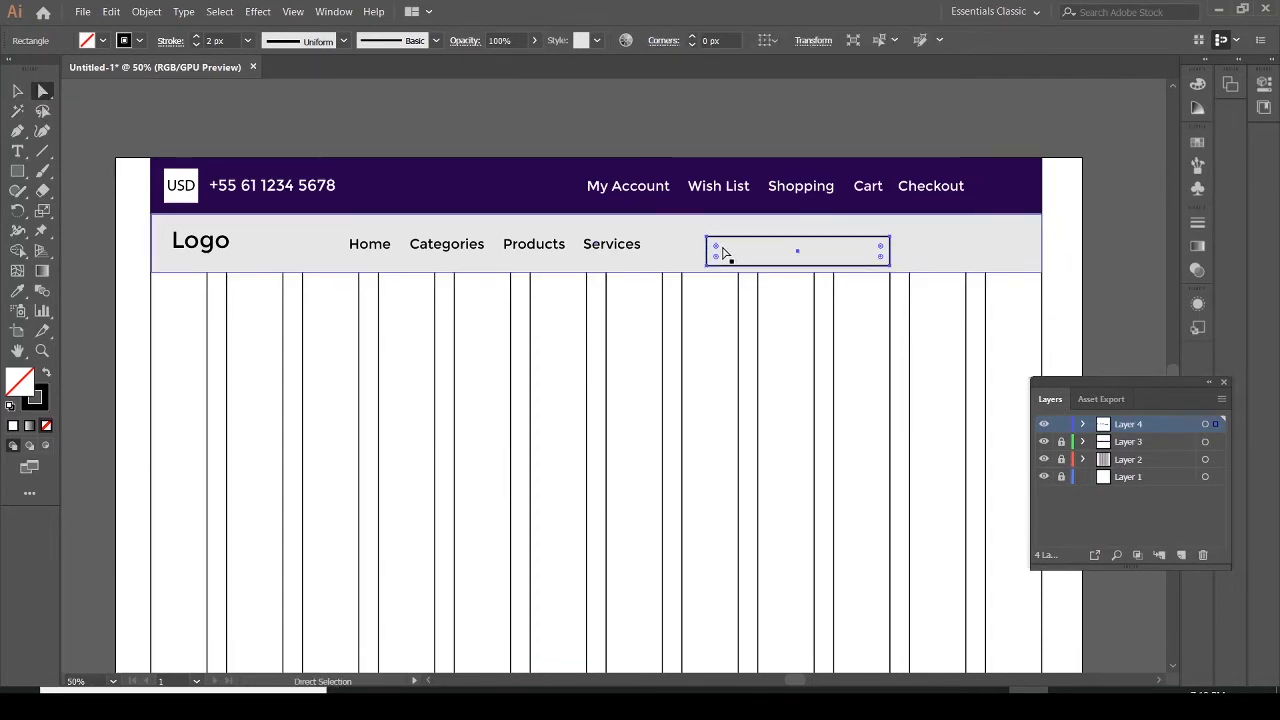
drag(723, 252, 746, 251)
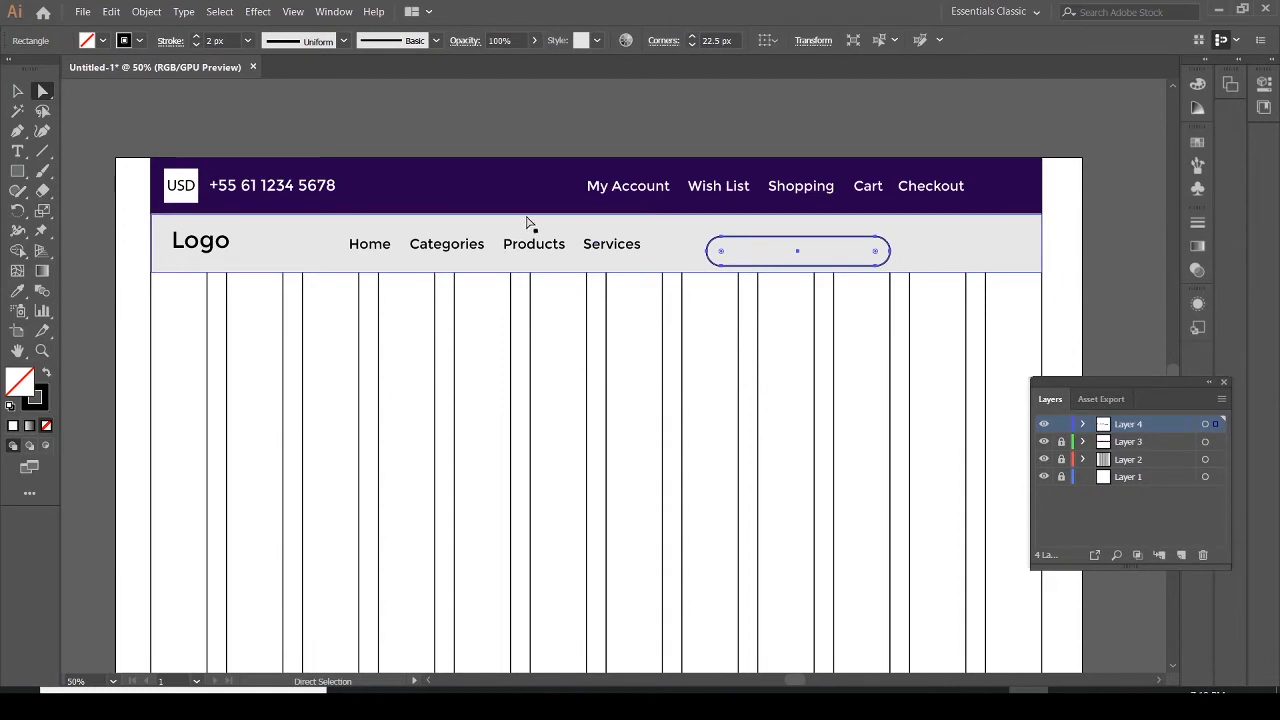
click(17, 91)
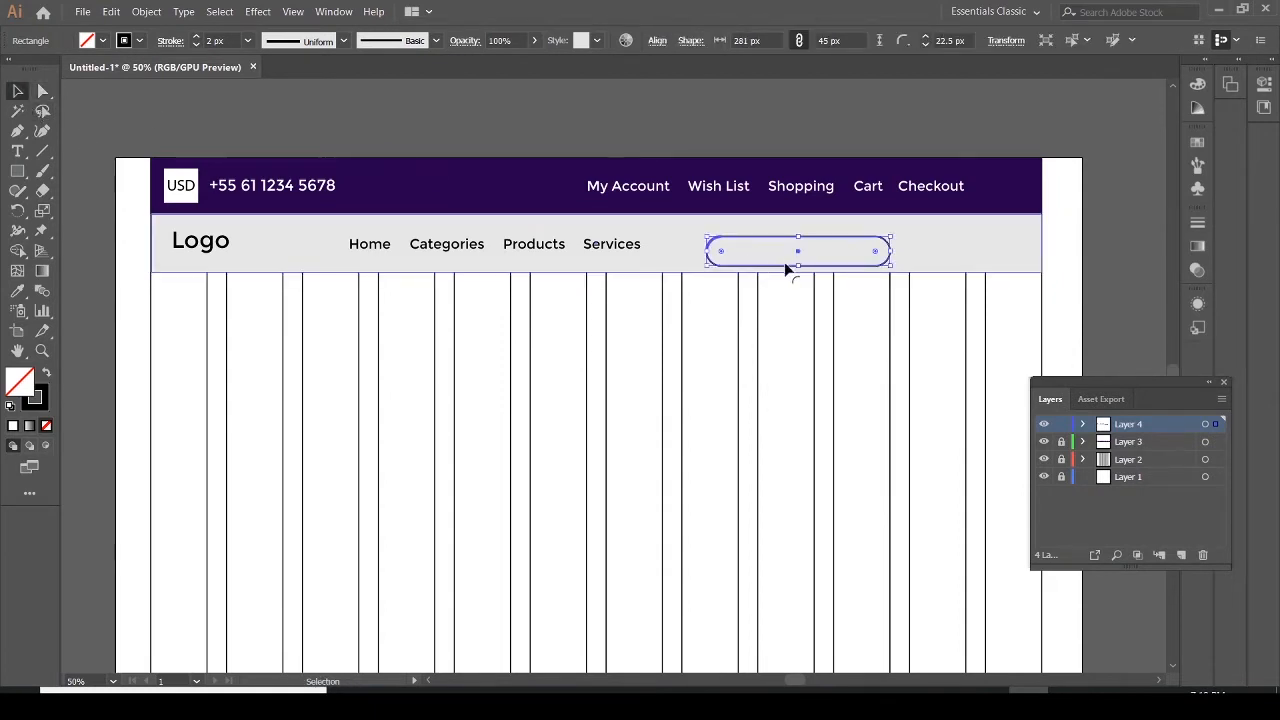
drag(770, 235, 772, 236)
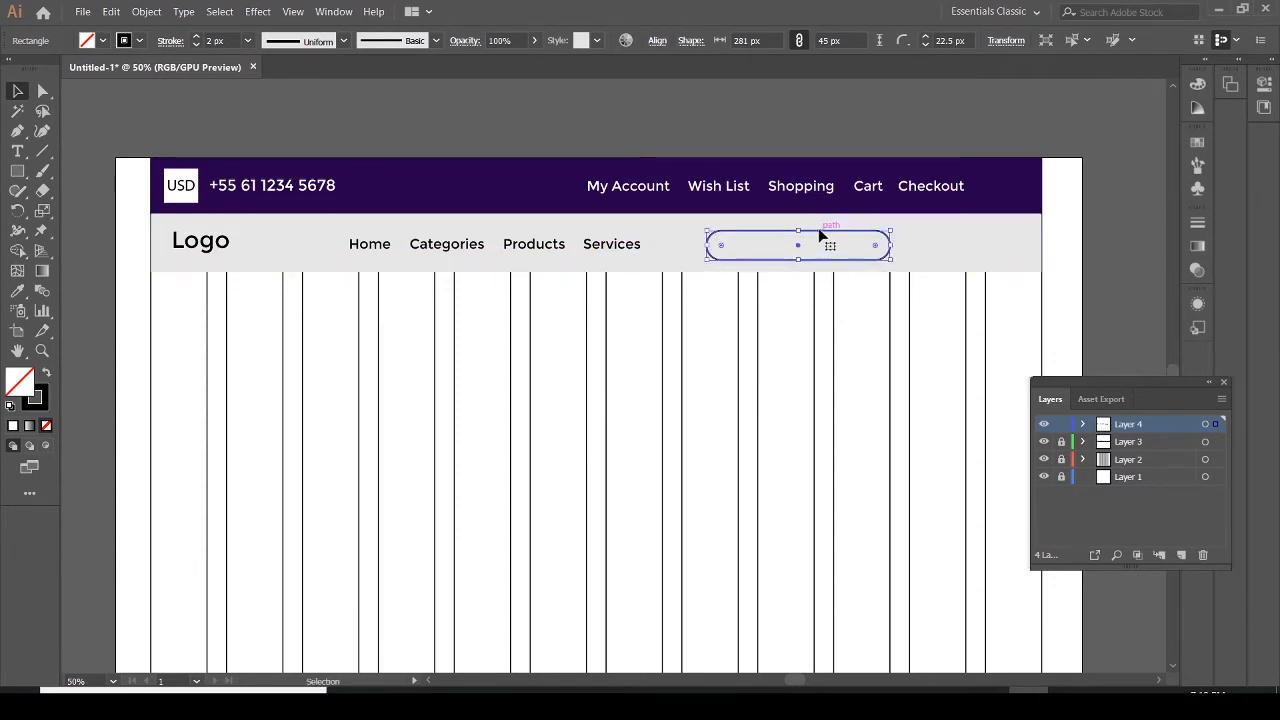
Add the text "Search Products" at the search box
click(16, 152)
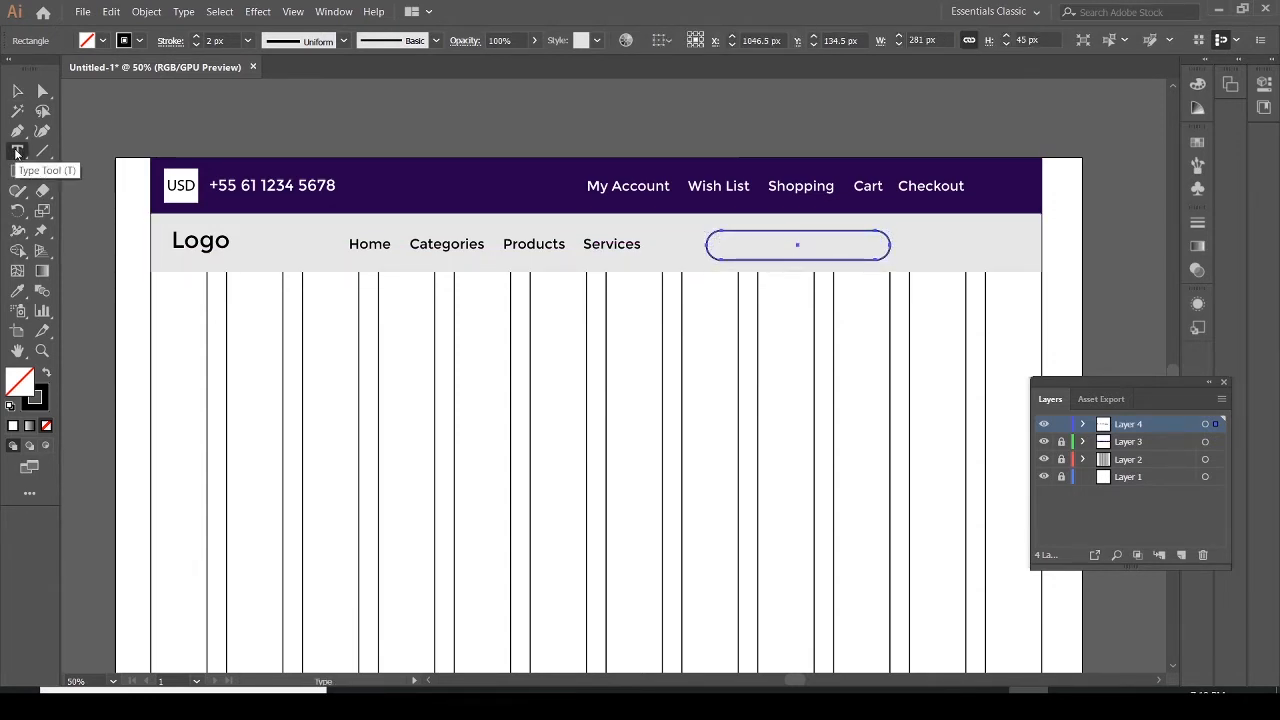
click(718, 238)
text(Search Products)
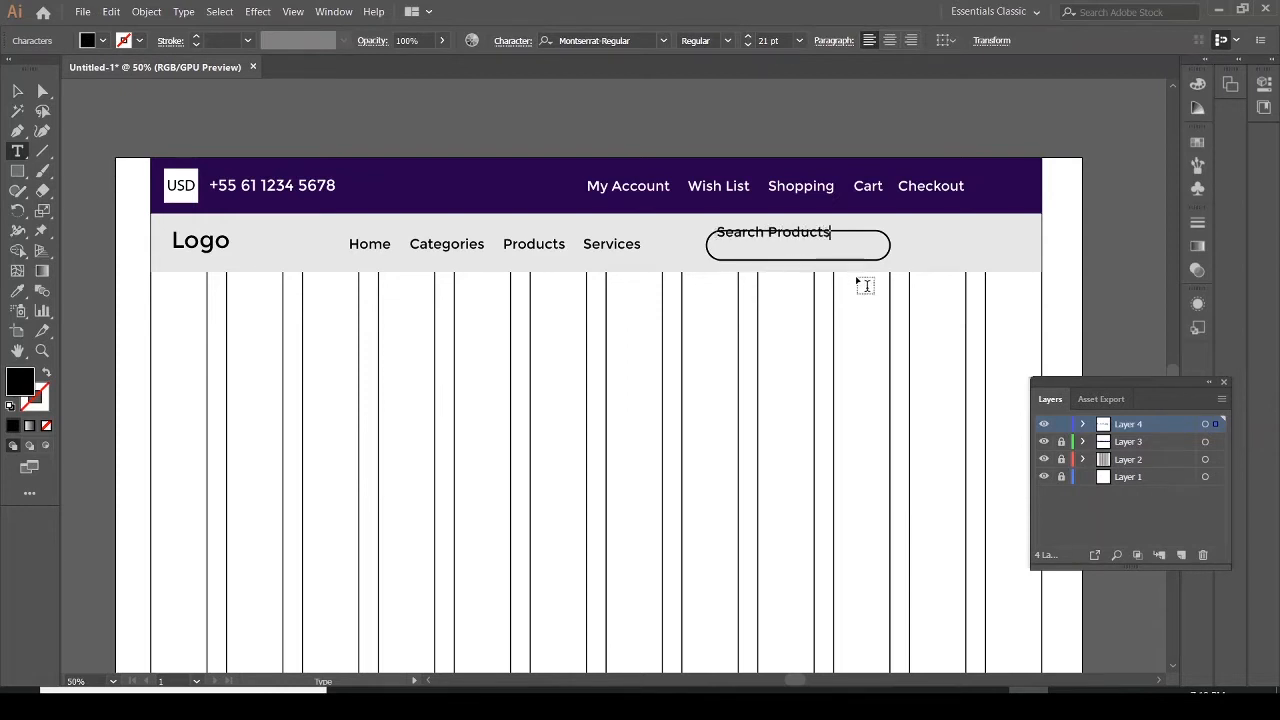
Compare with the reference PDF and move the Search Products text inside the left part of the search box
click(1068, 704)
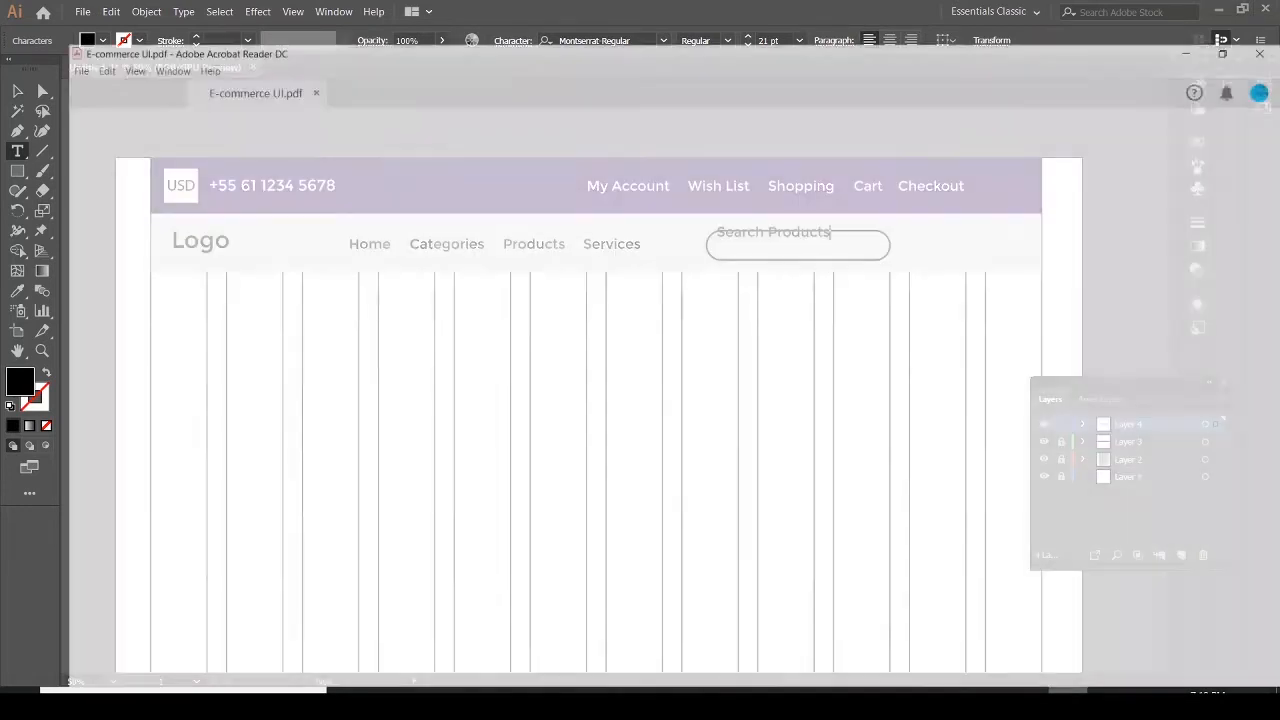
click(1068, 704)
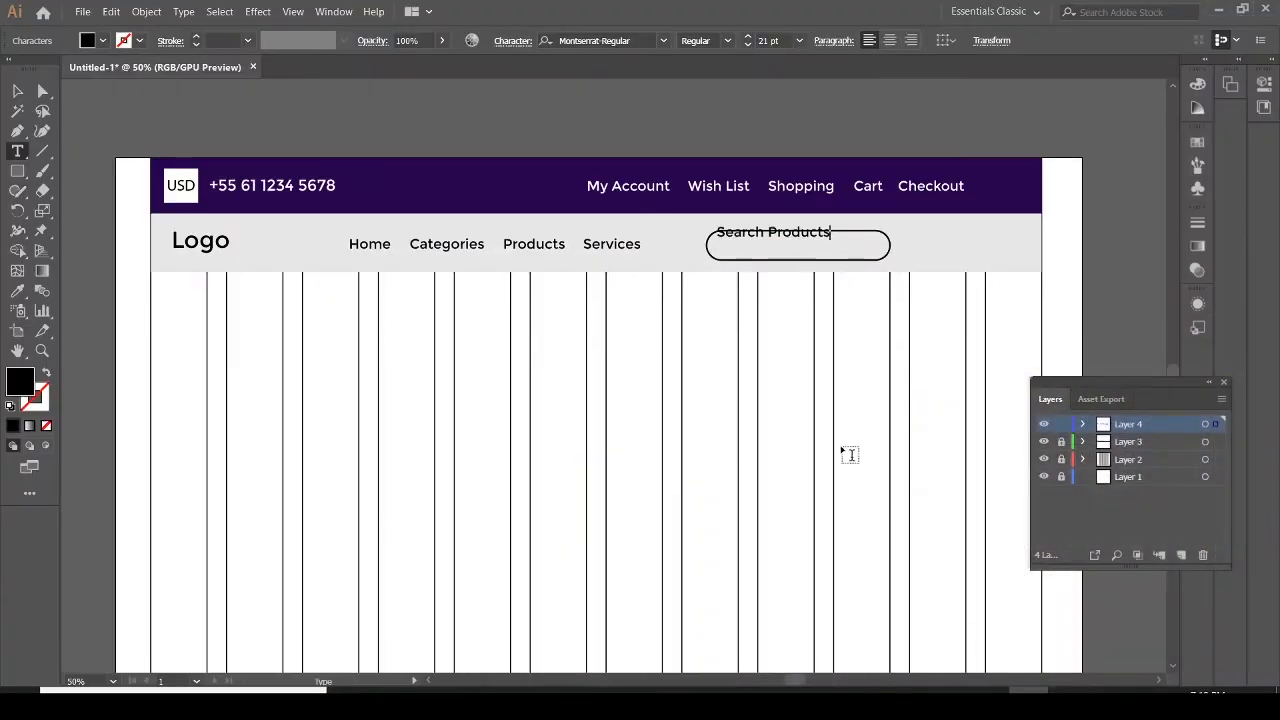
click(18, 92)
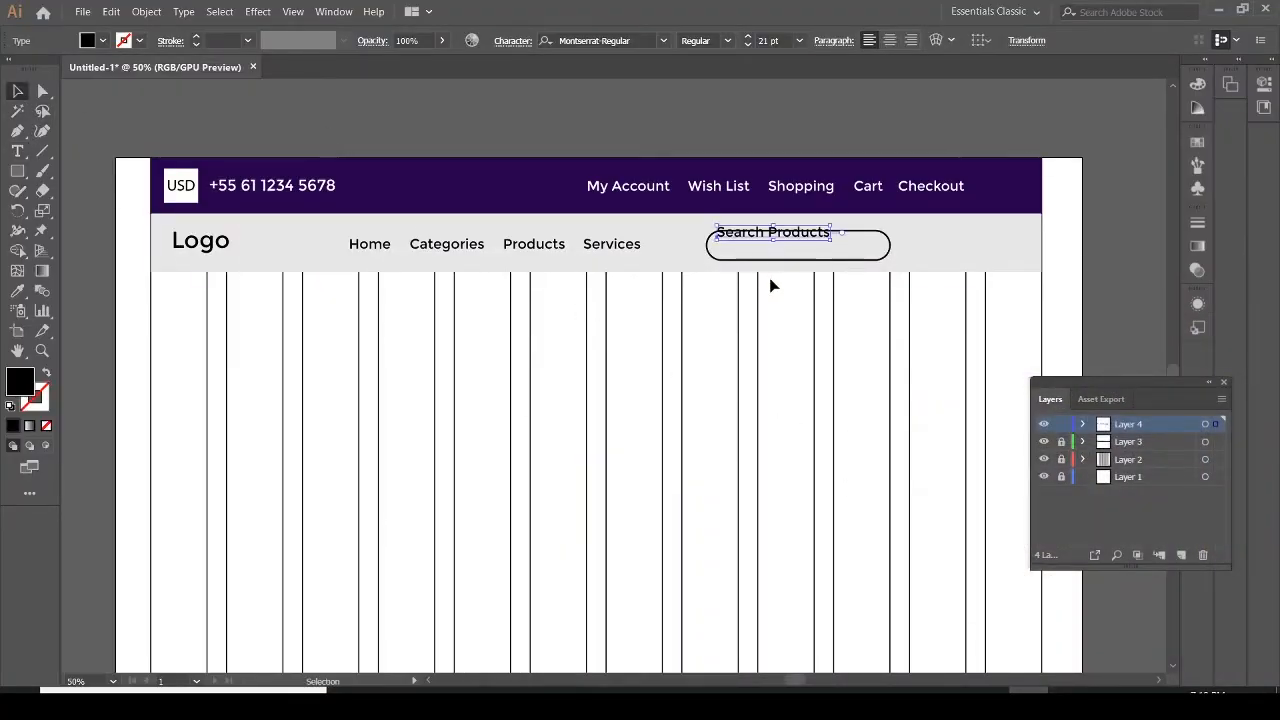
drag(794, 236, 802, 250)
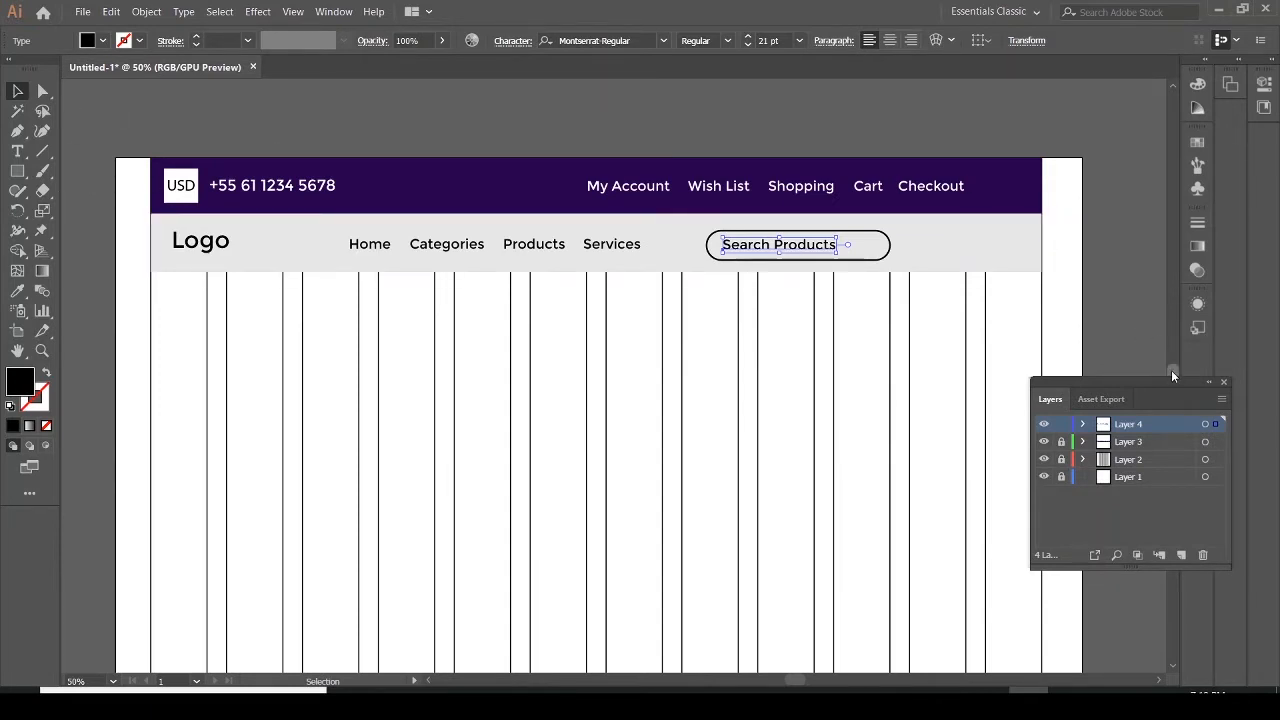
Place the search SVG from the UI-Ecommerce folder as a magnifier icon inside the right end of the search box
scroll(1172, 372, down, 1)
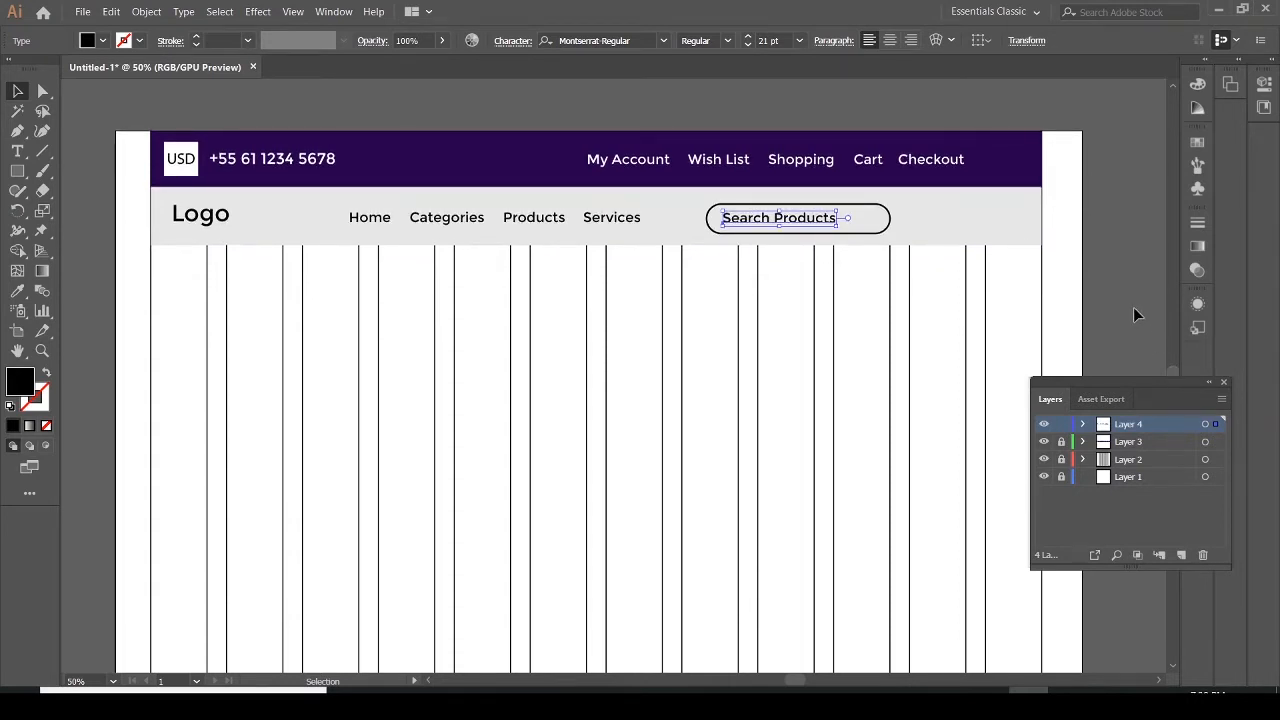
click(84, 12)
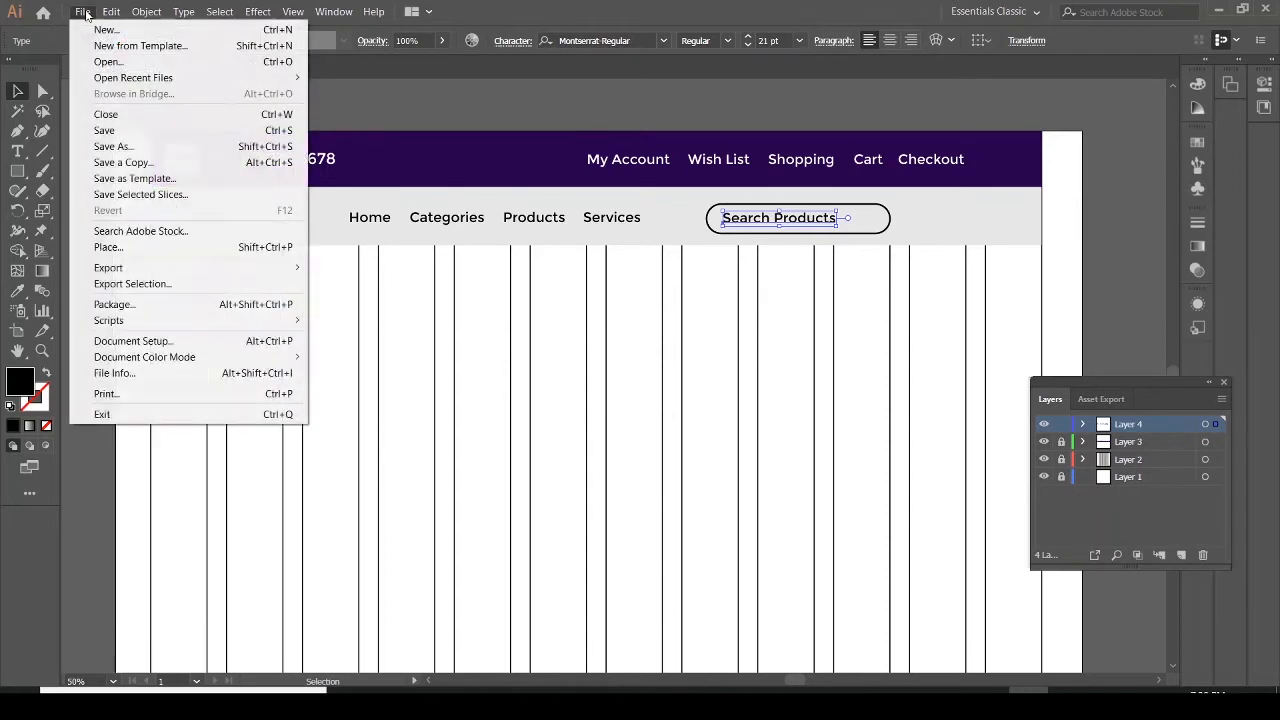
click(109, 247)
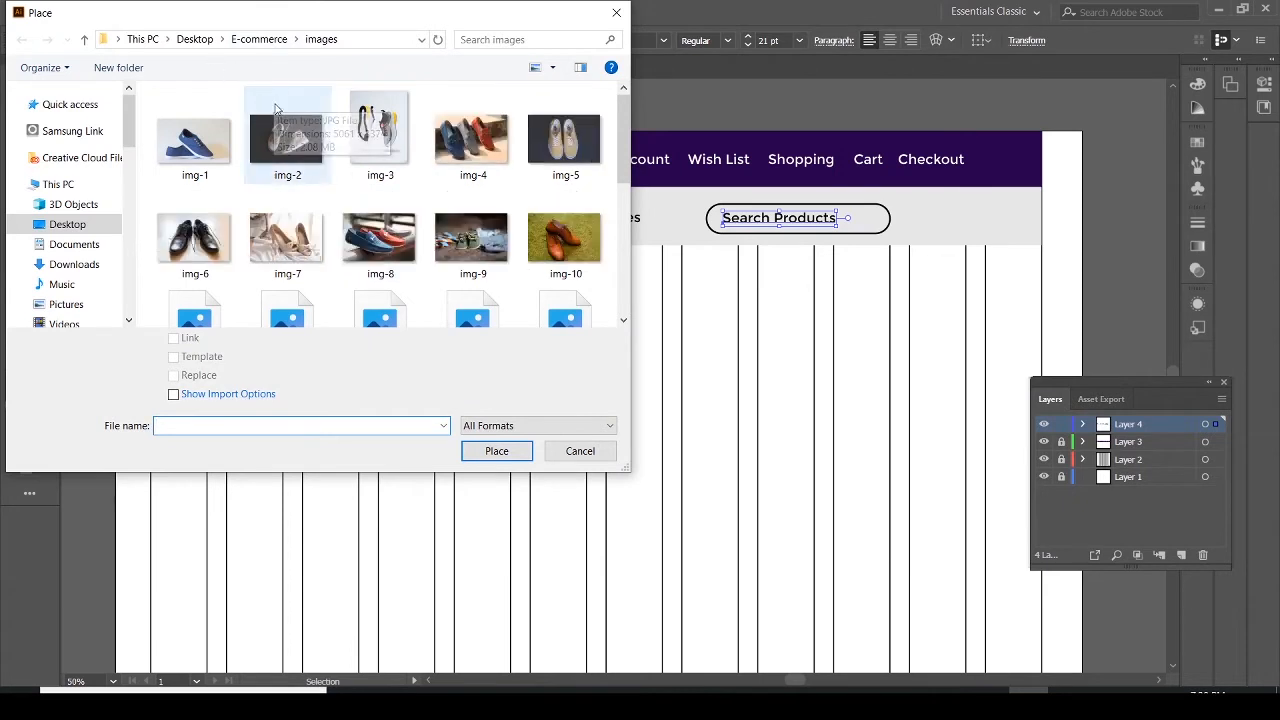
click(196, 47)
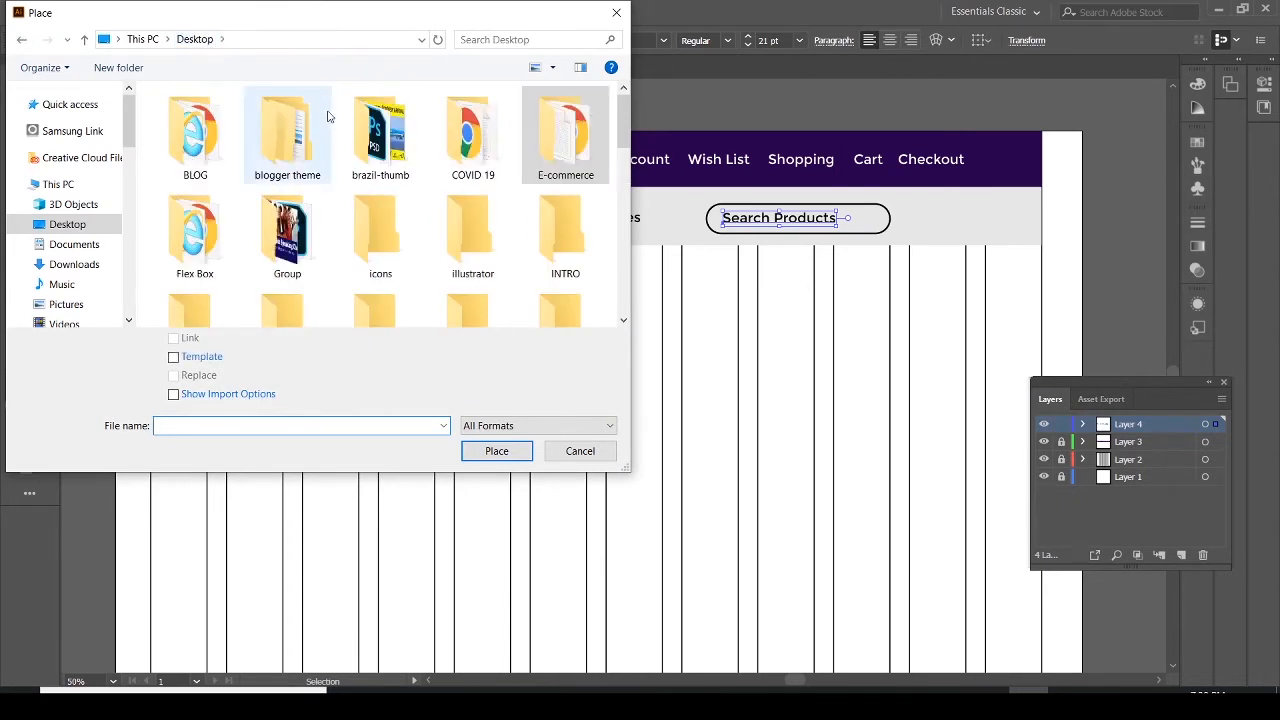
drag(623, 135, 633, 200)
double_click(210, 188)
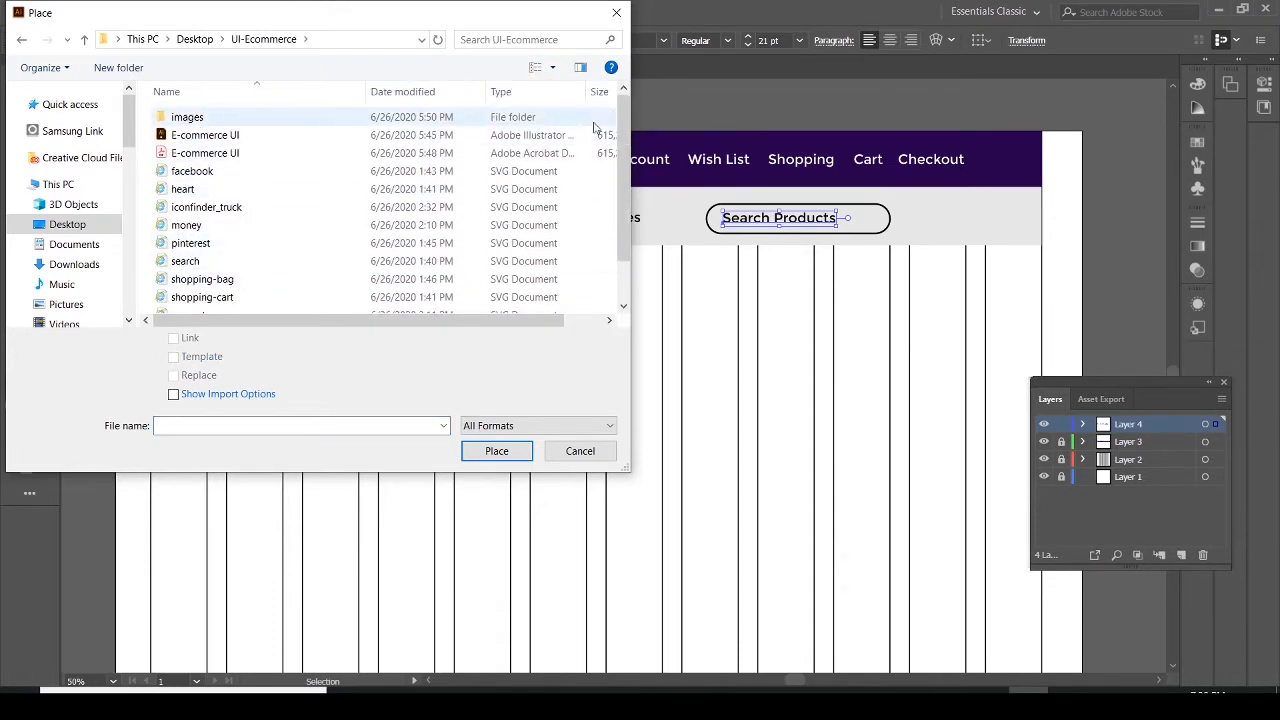
drag(628, 147, 626, 172)
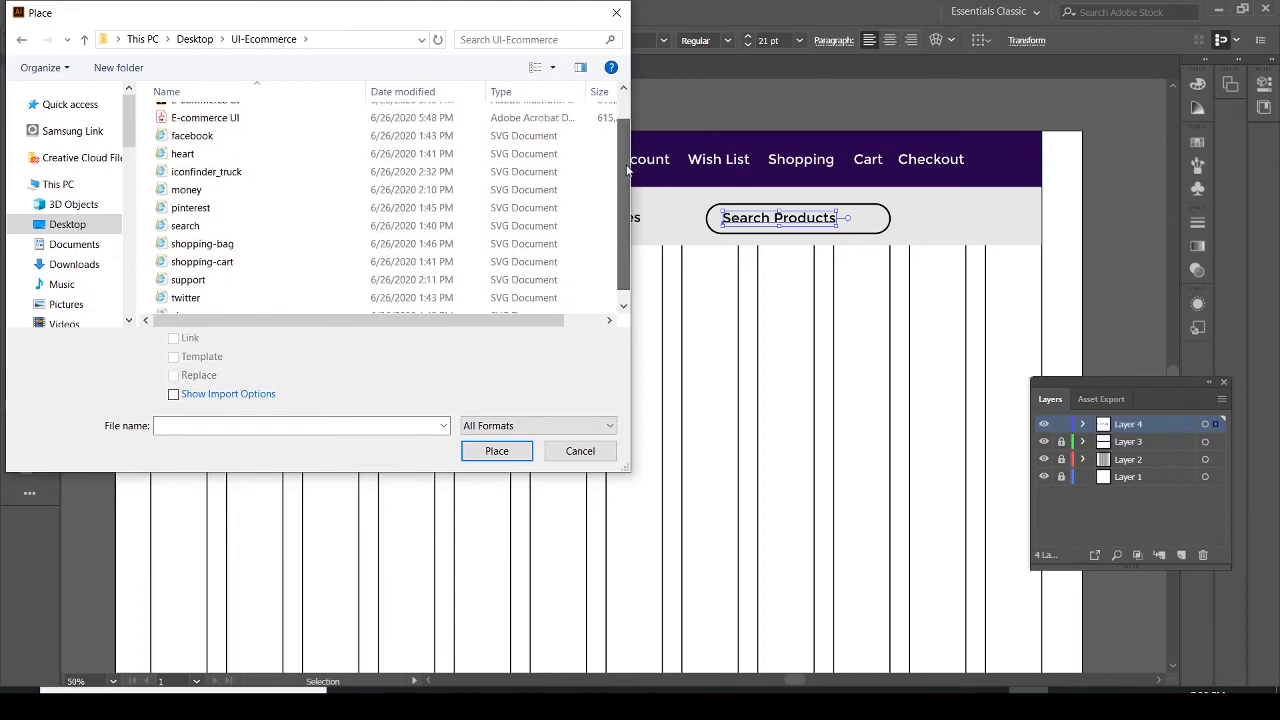
click(199, 228)
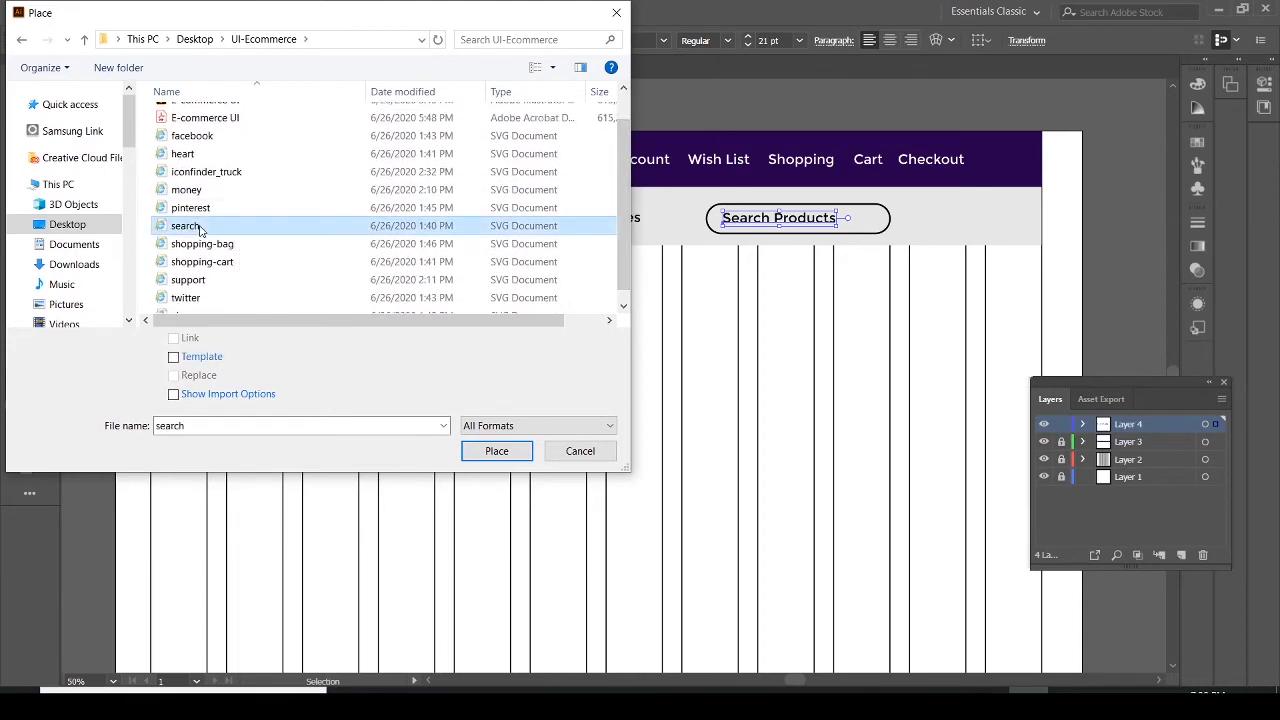
click(490, 451)
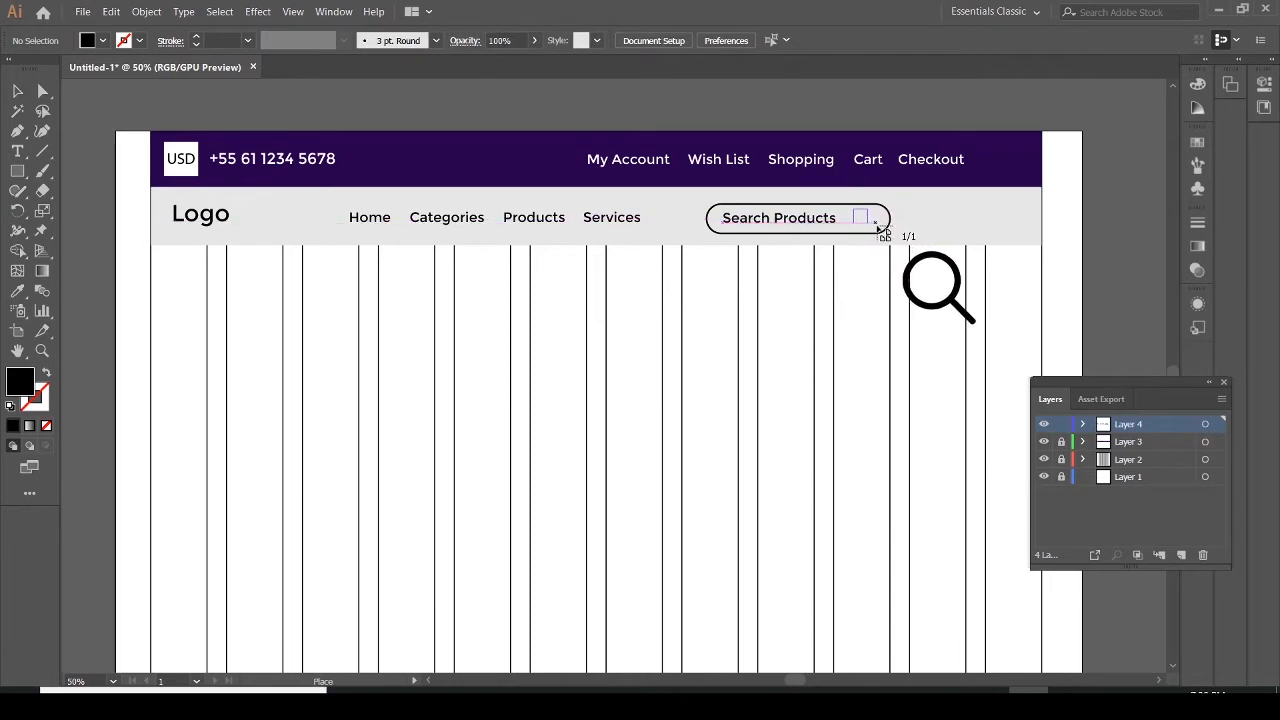
drag(886, 236, 876, 232)
click(910, 236)
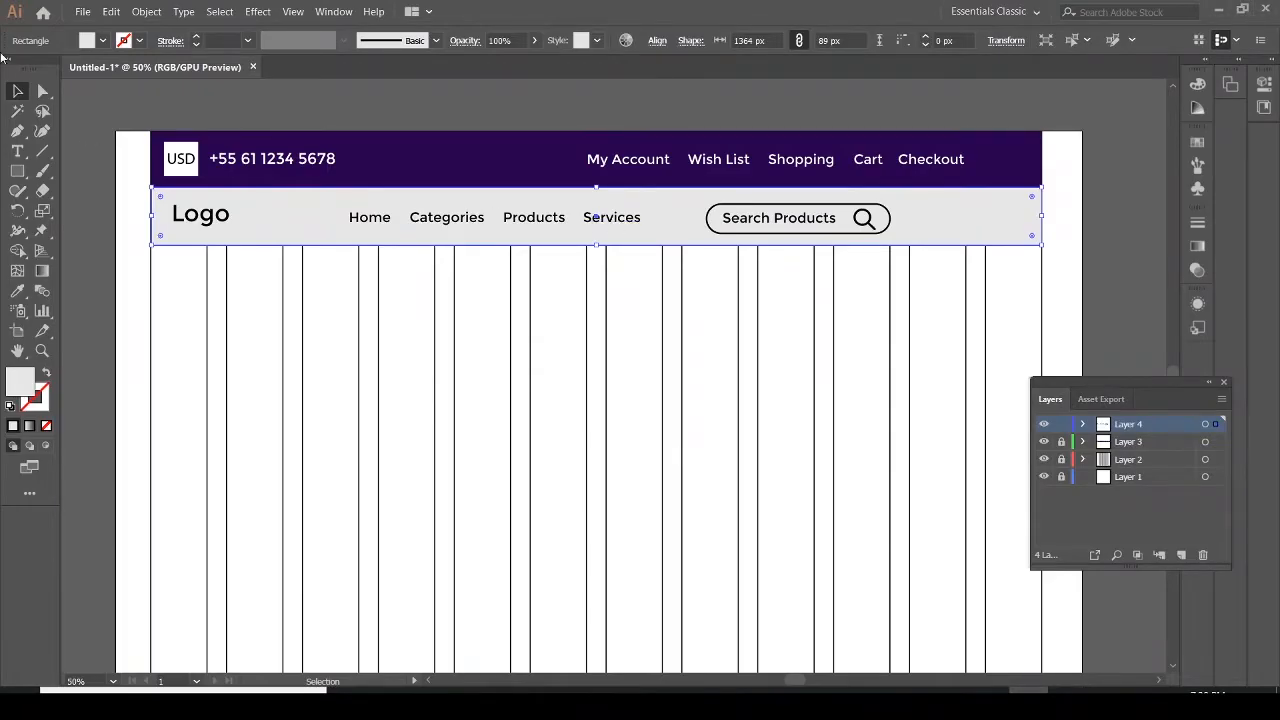
Place the heart SVG icon from the same folder just right of the search box
click(84, 12)
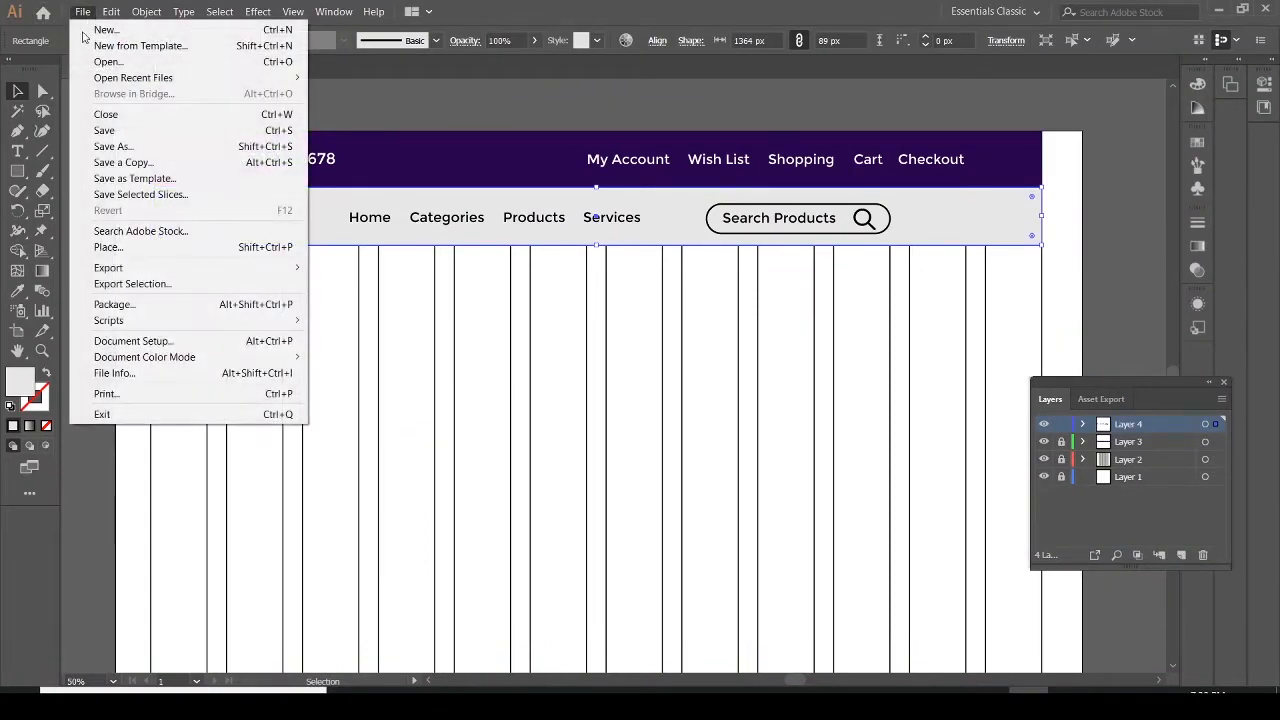
click(121, 248)
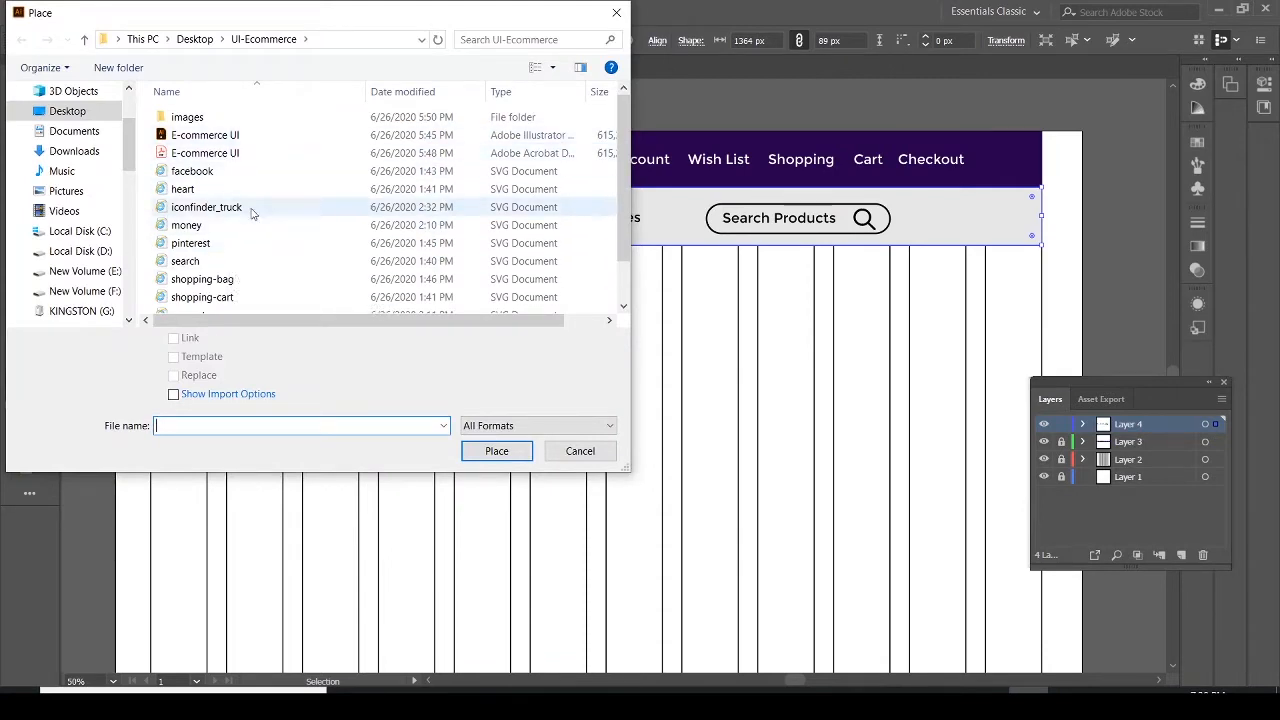
click(186, 190)
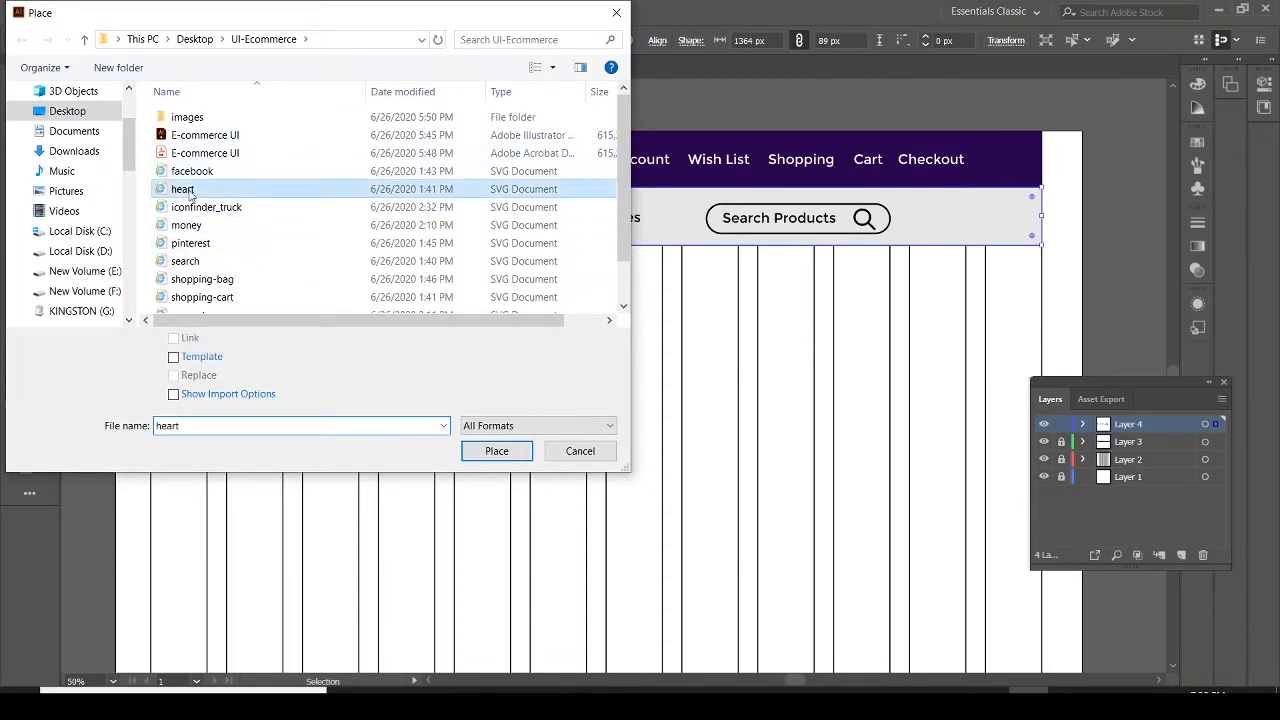
click(500, 451)
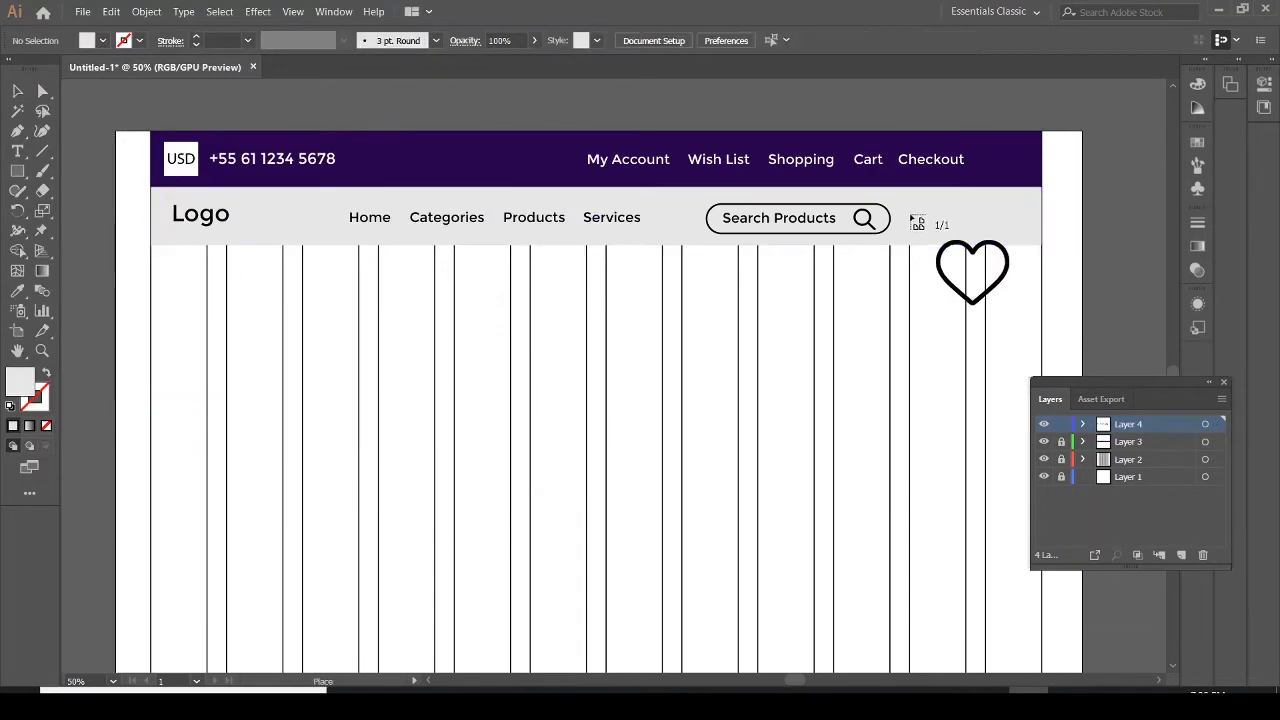
drag(914, 216, 930, 252)
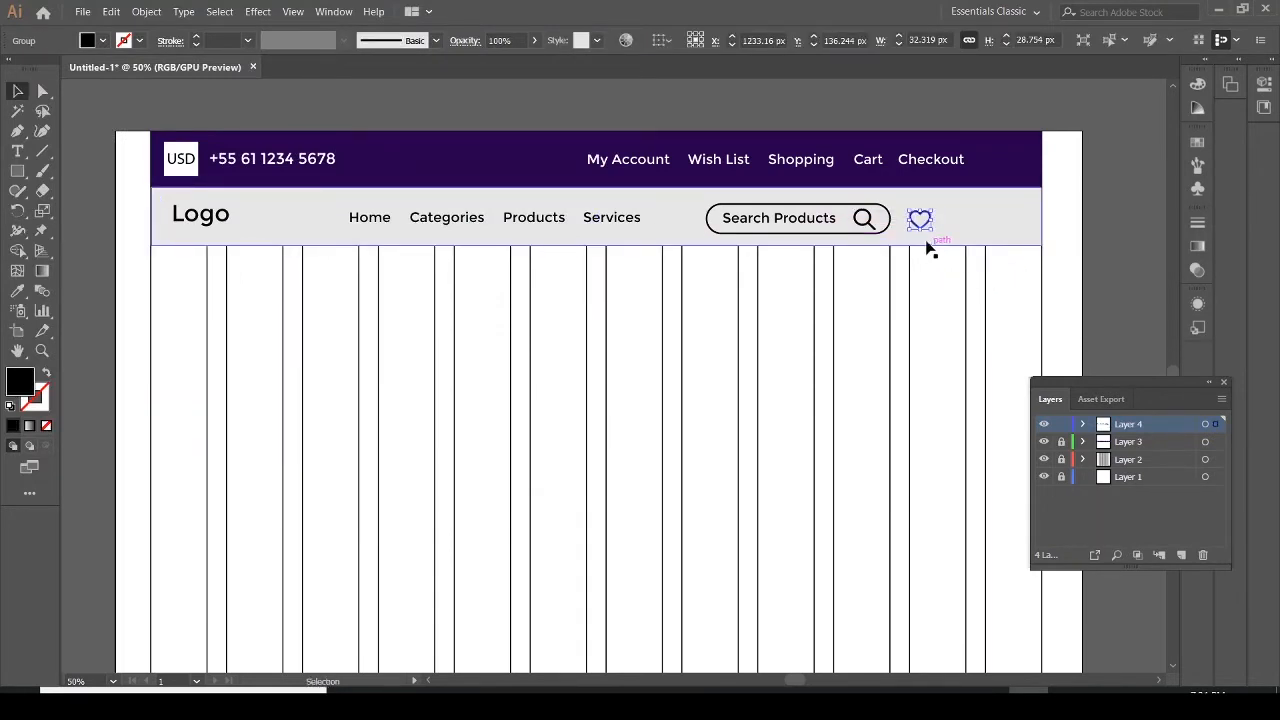
Place the shopping-cart SVG from the UI-Ecommerce folder just right of the heart icon
click(920, 224)
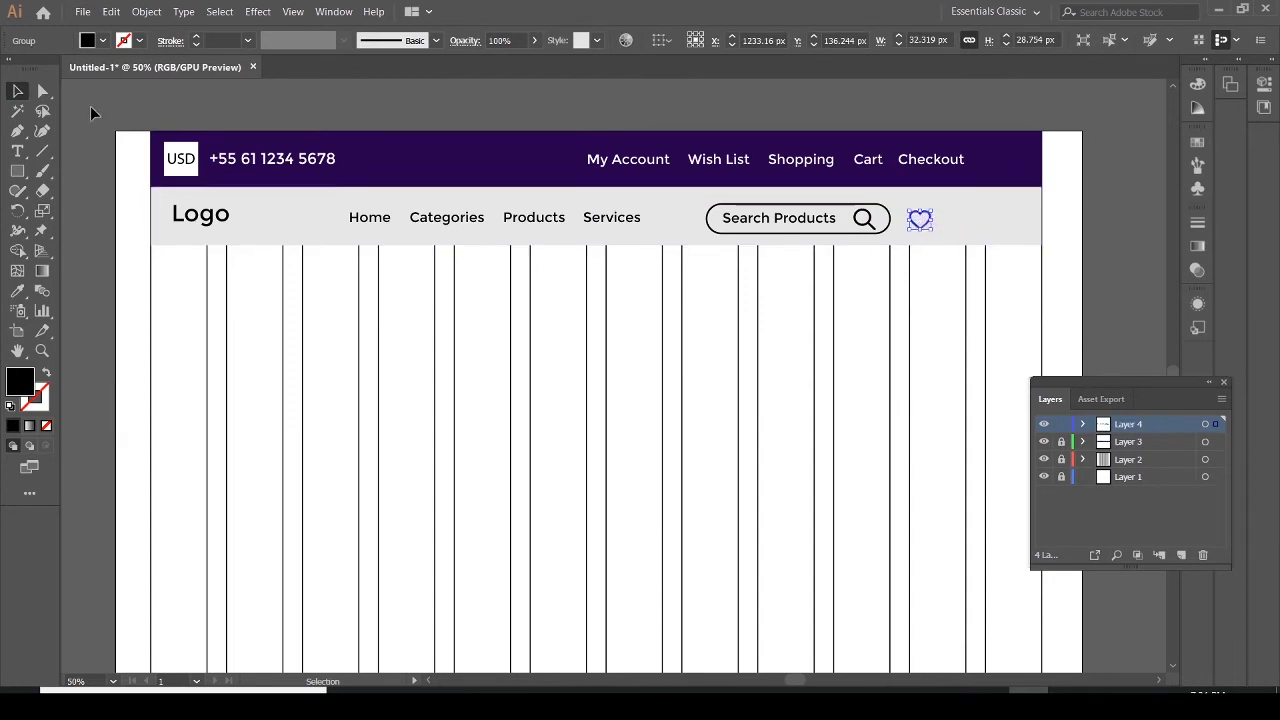
click(353, 242)
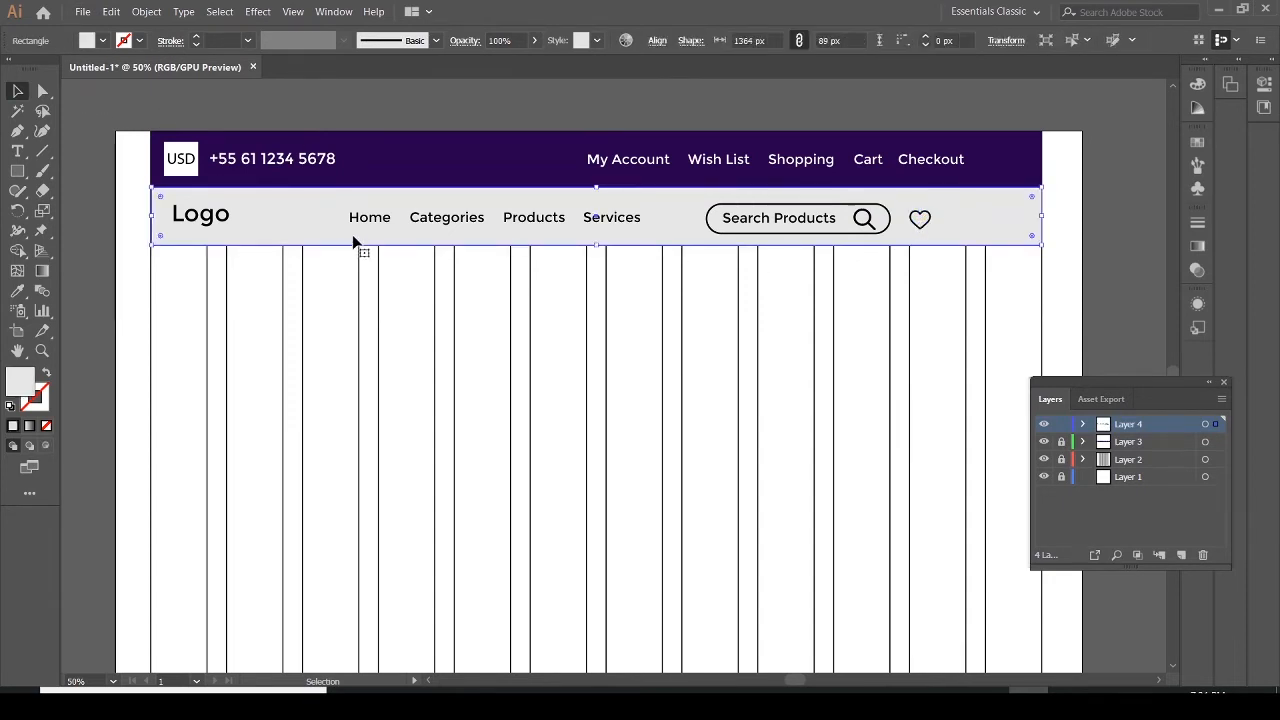
click(78, 17)
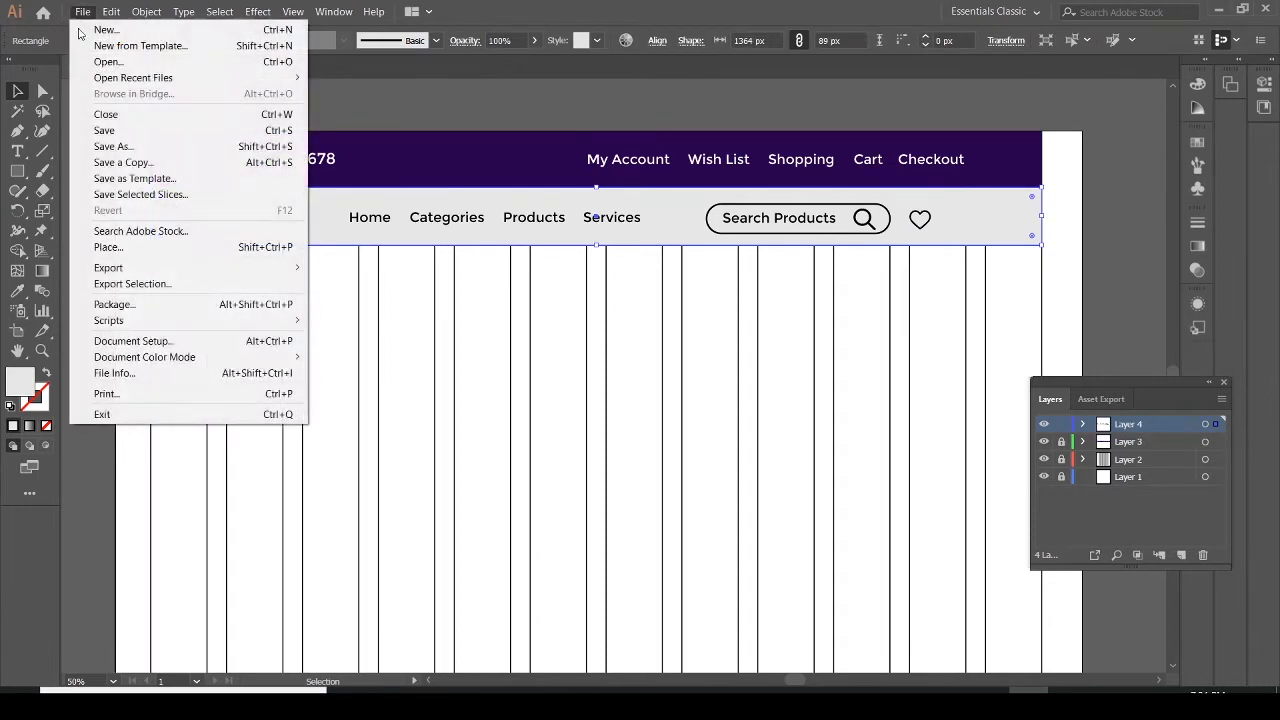
click(115, 248)
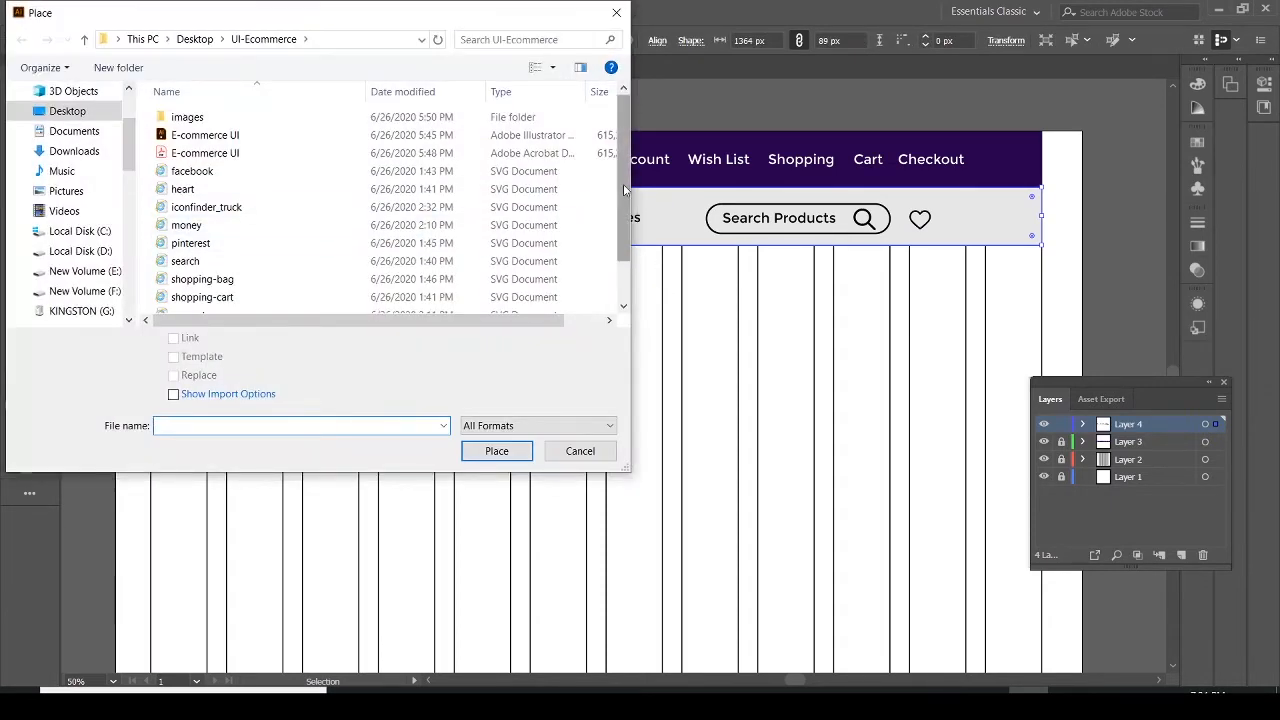
drag(623, 184, 631, 228)
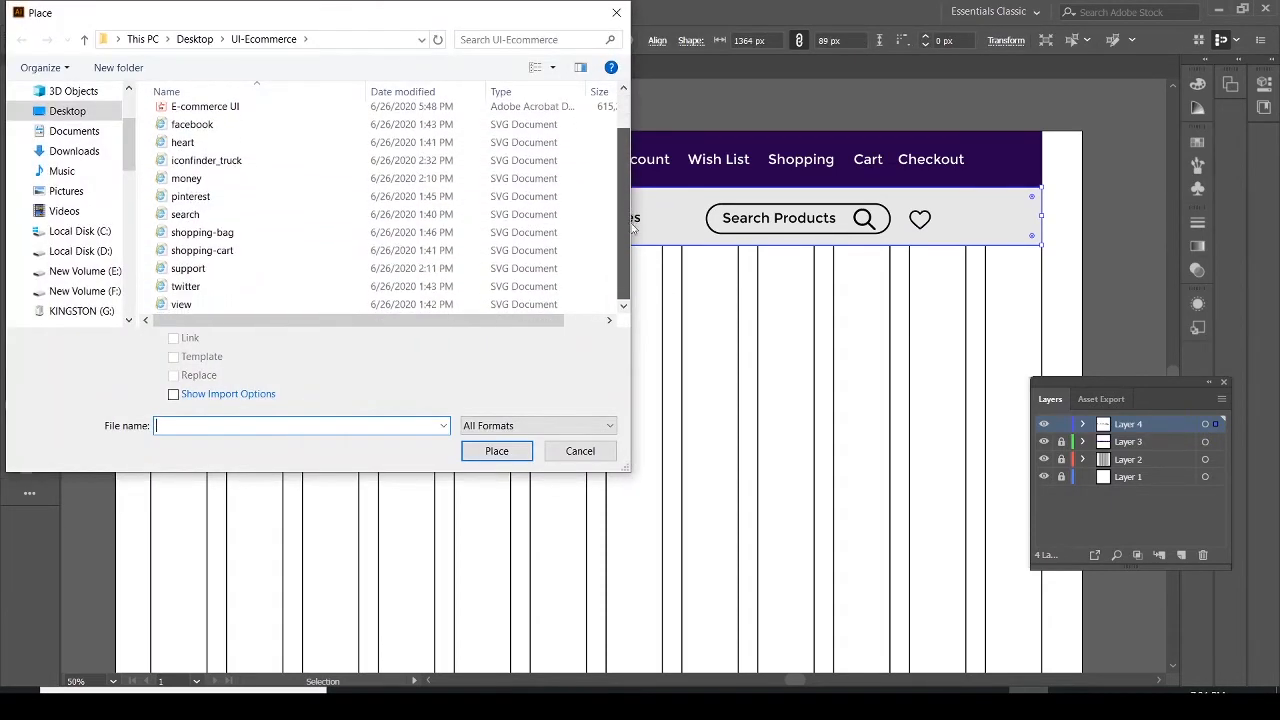
click(222, 251)
click(497, 451)
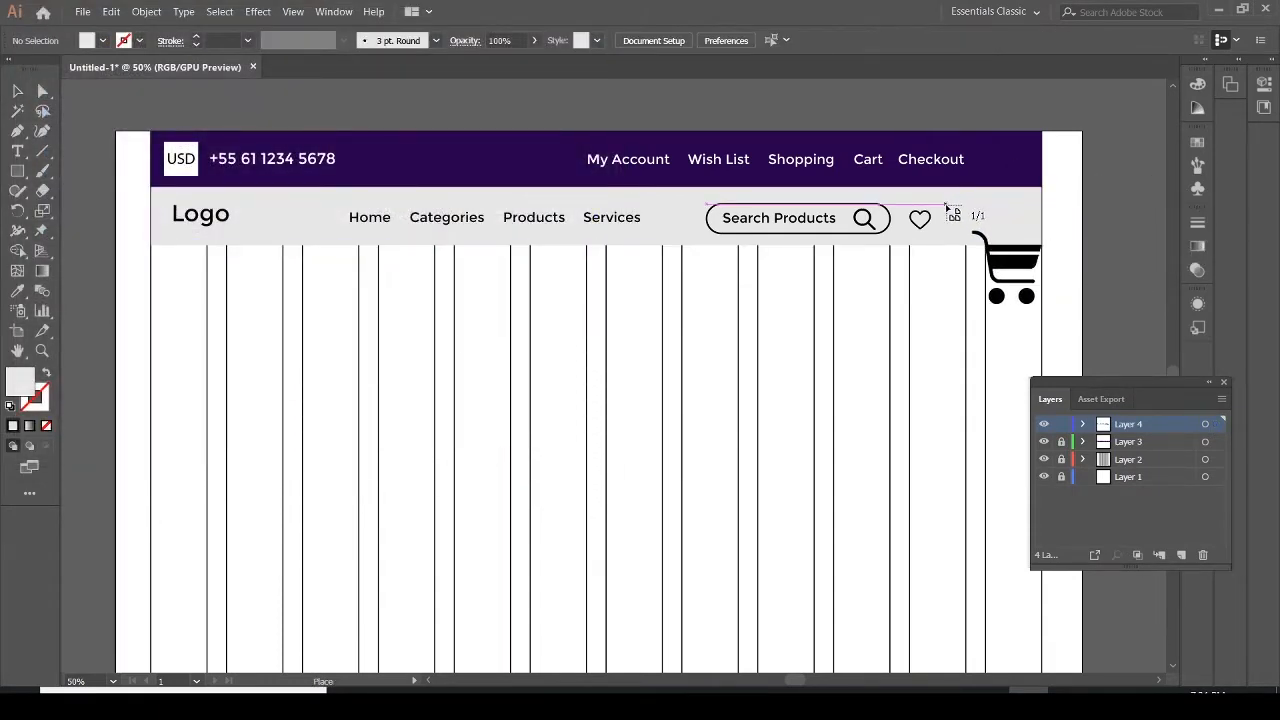
drag(968, 230, 960, 222)
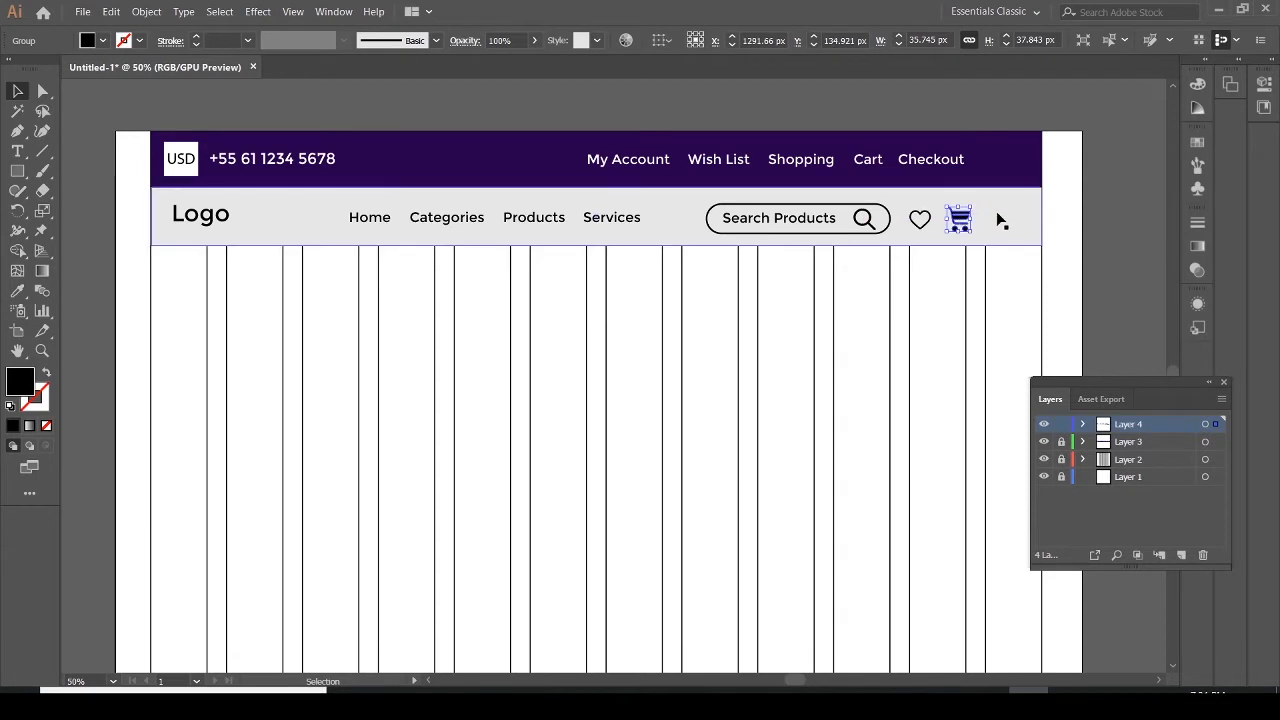
click(996, 211)
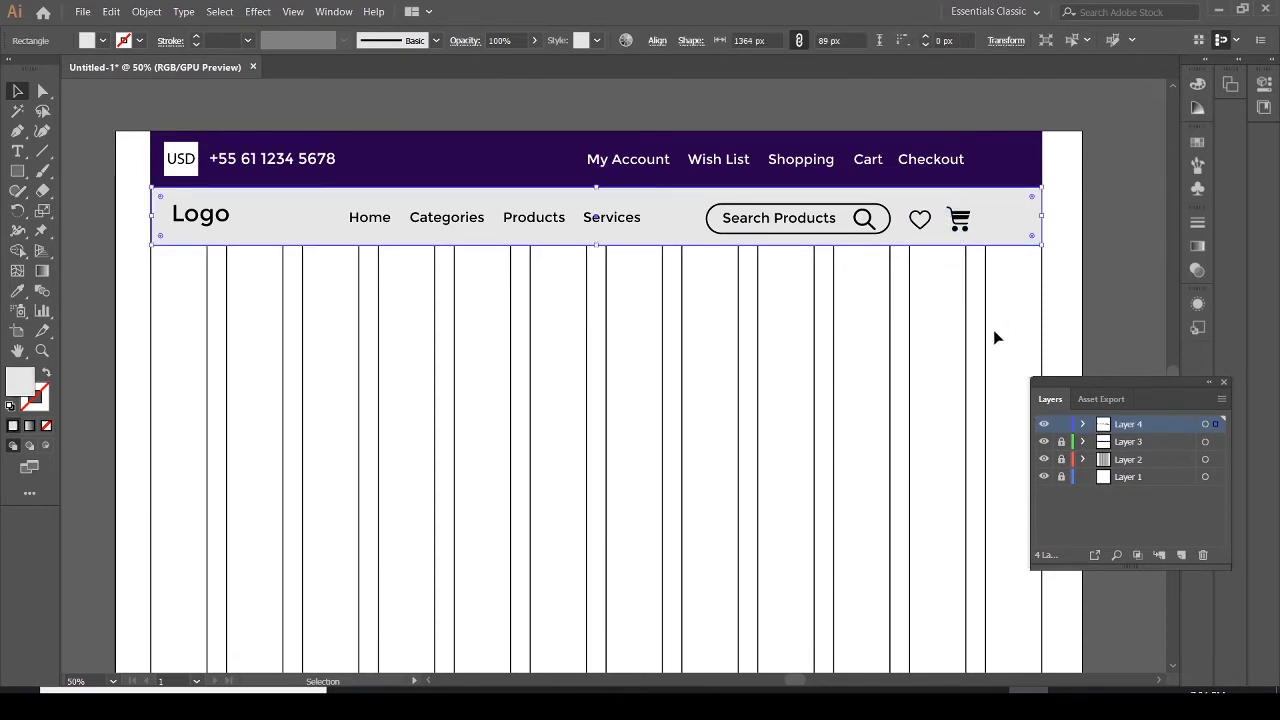
click(960, 222)
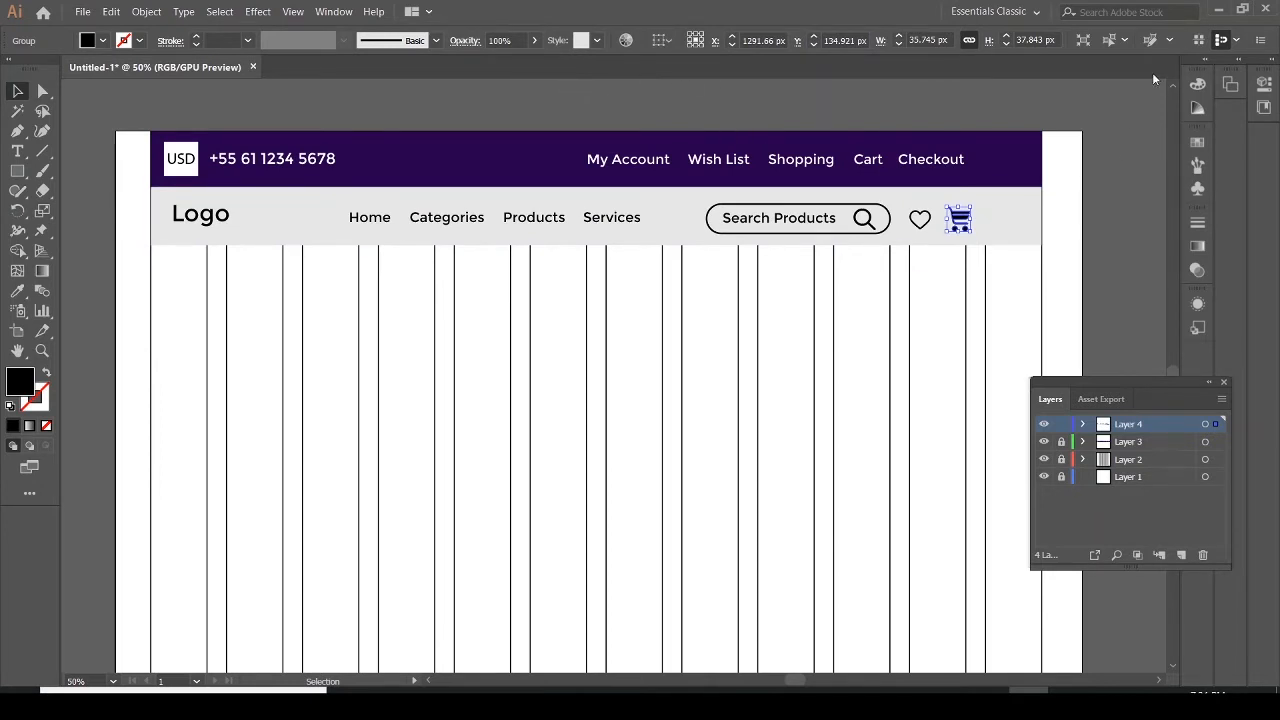
click(293, 11)
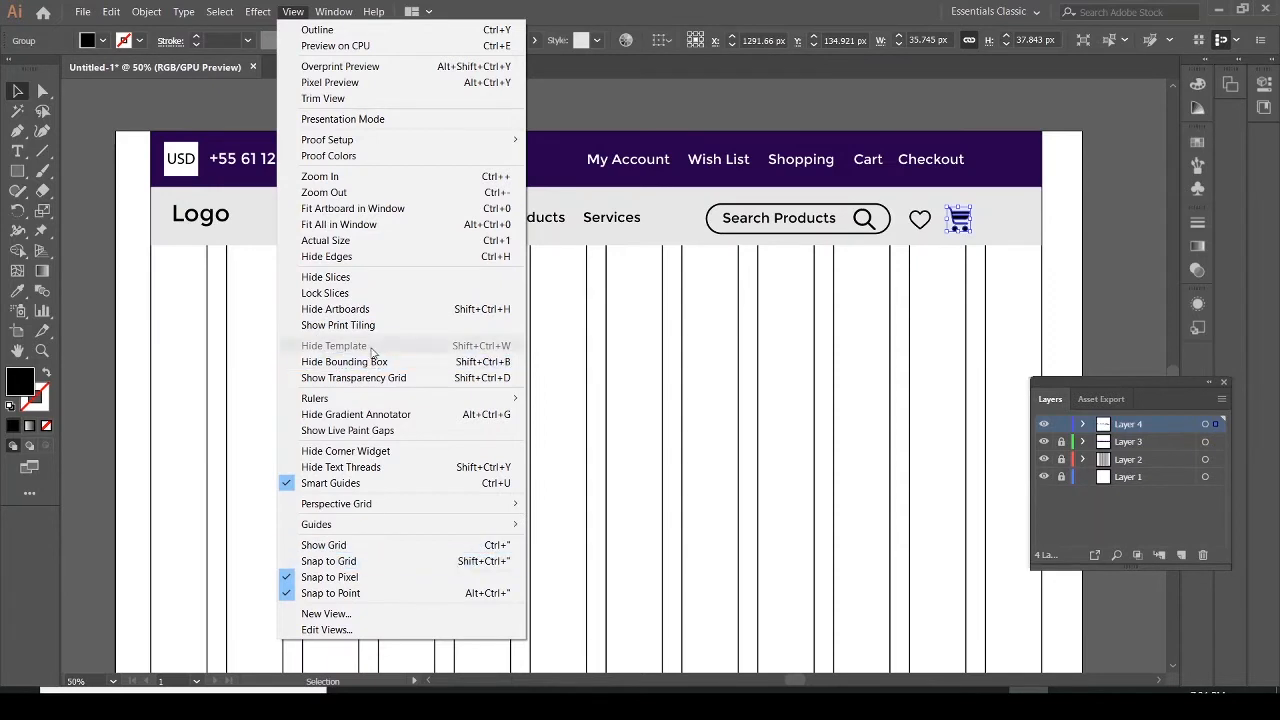
click(737, 96)
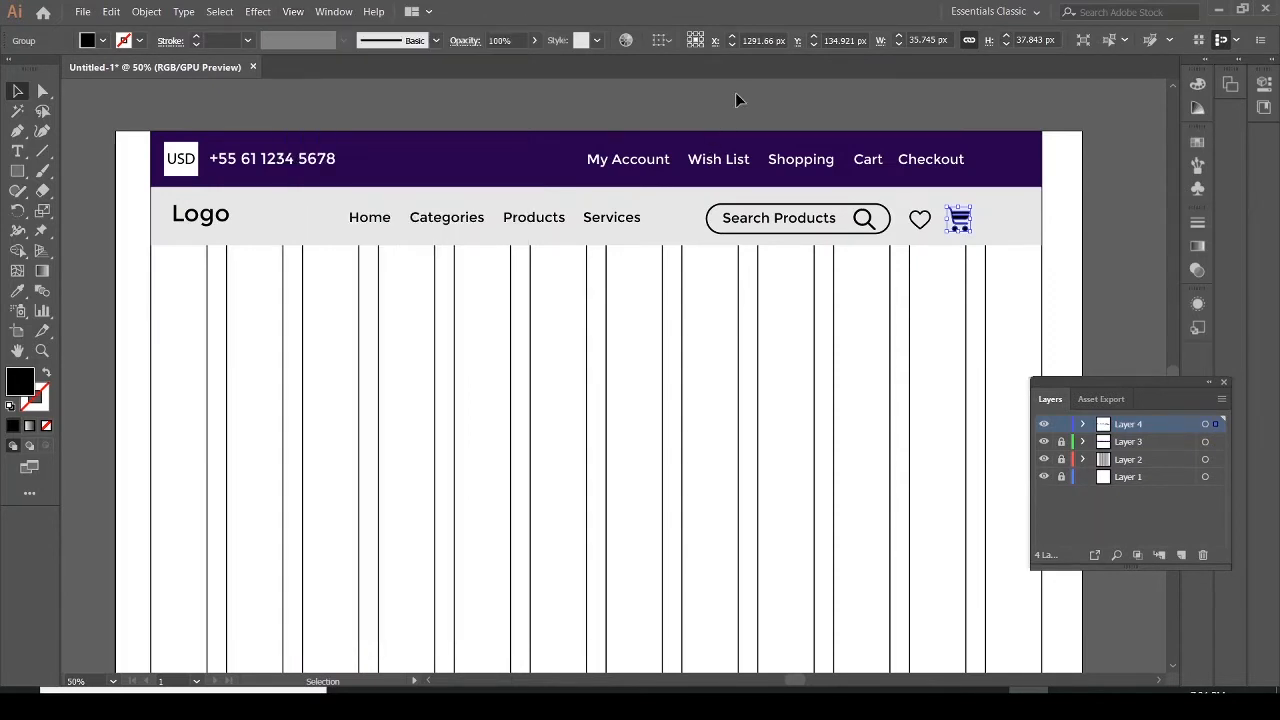
click(737, 96)
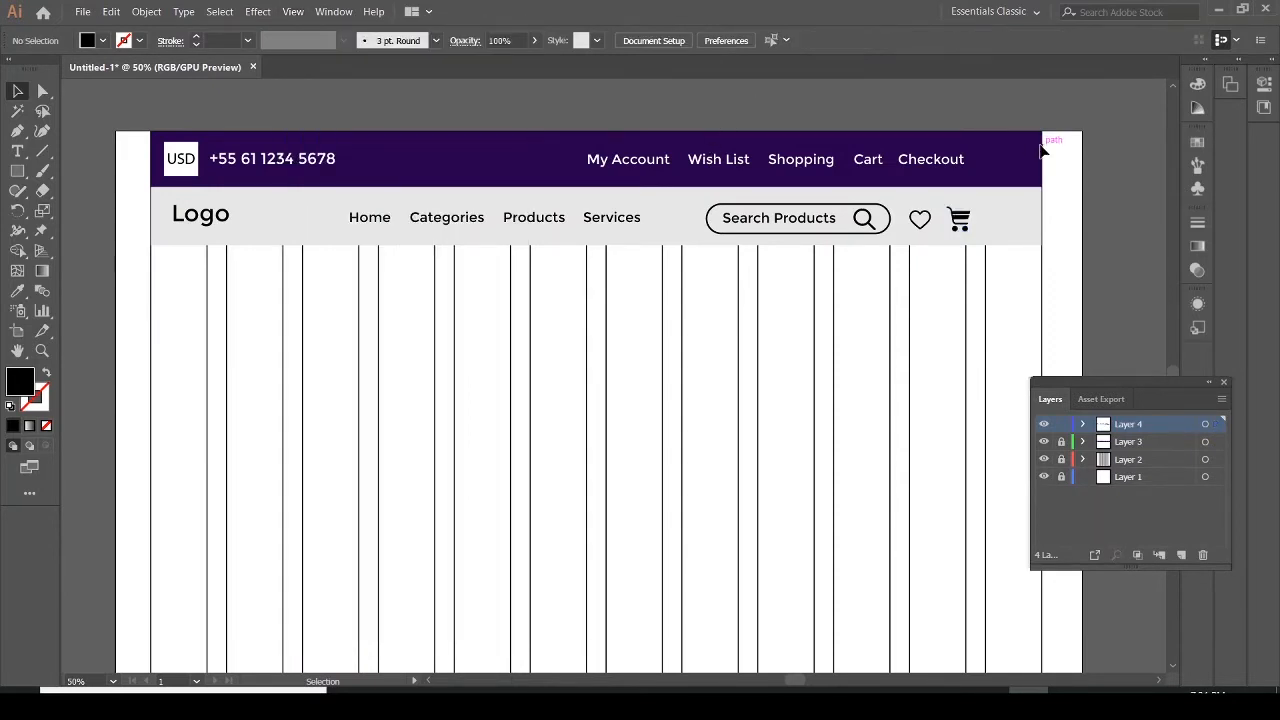
click(963, 219)
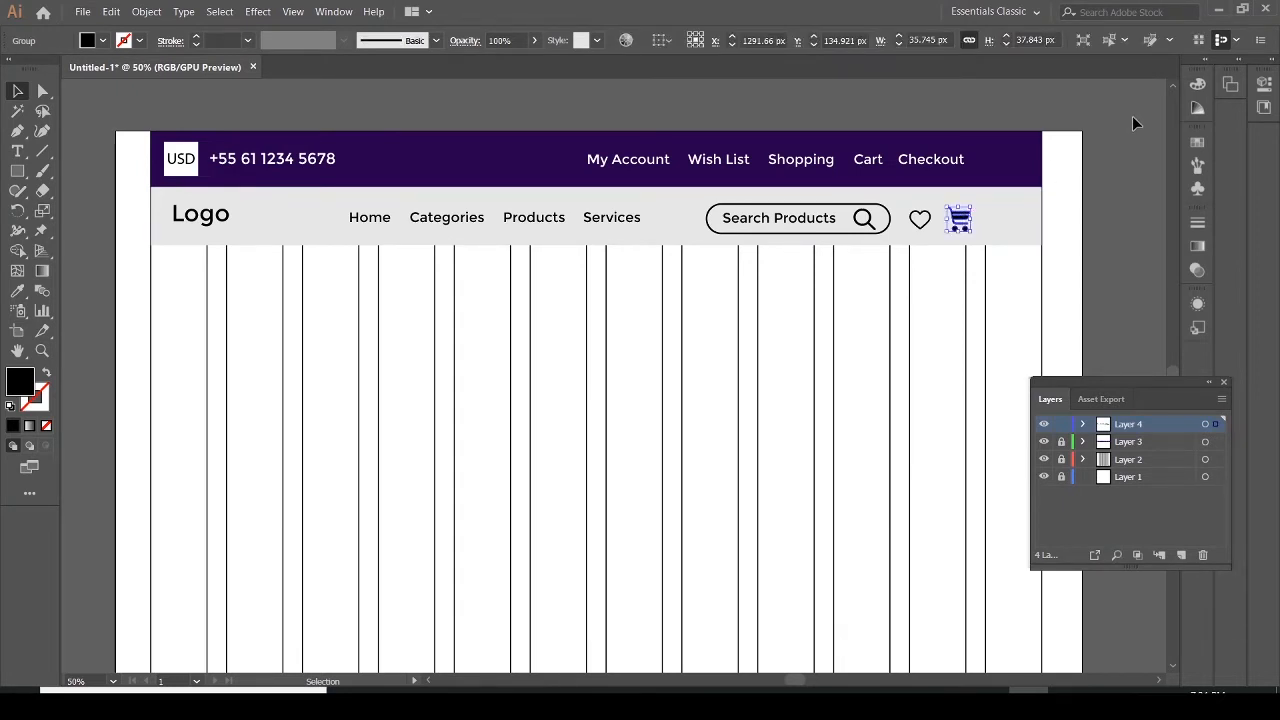
click(1260, 41)
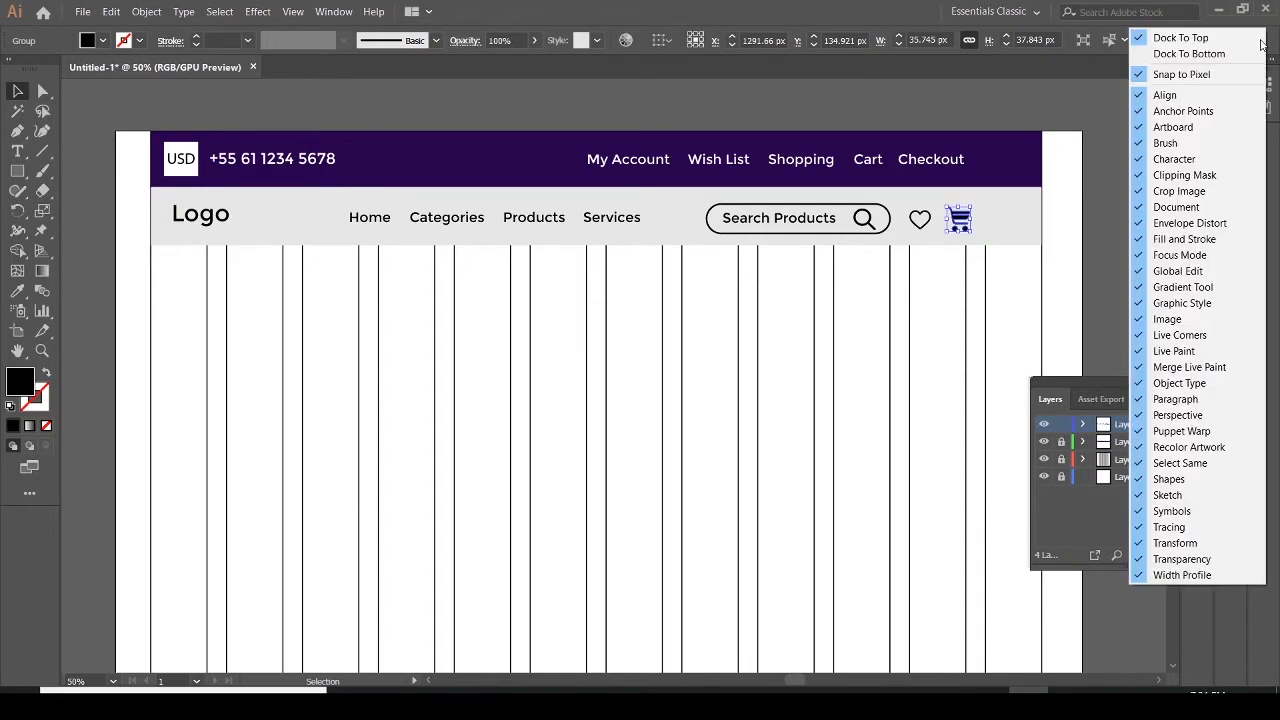
click(1165, 104)
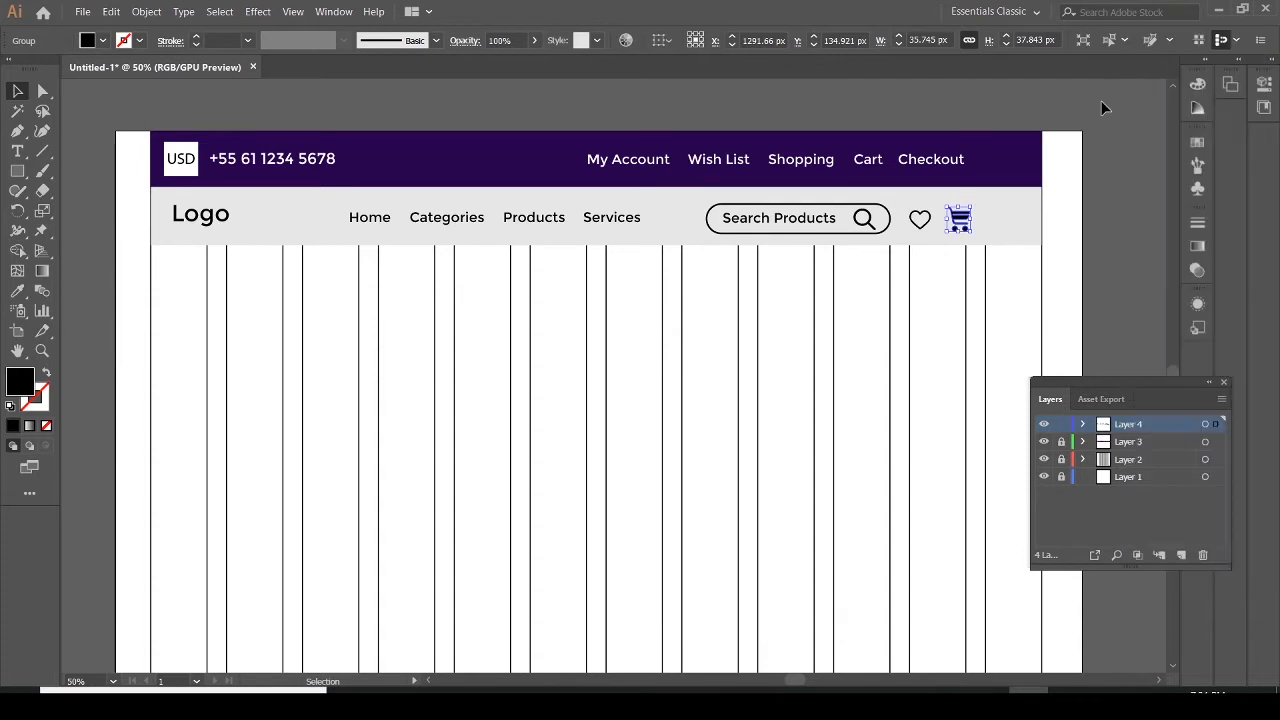
click(1102, 101)
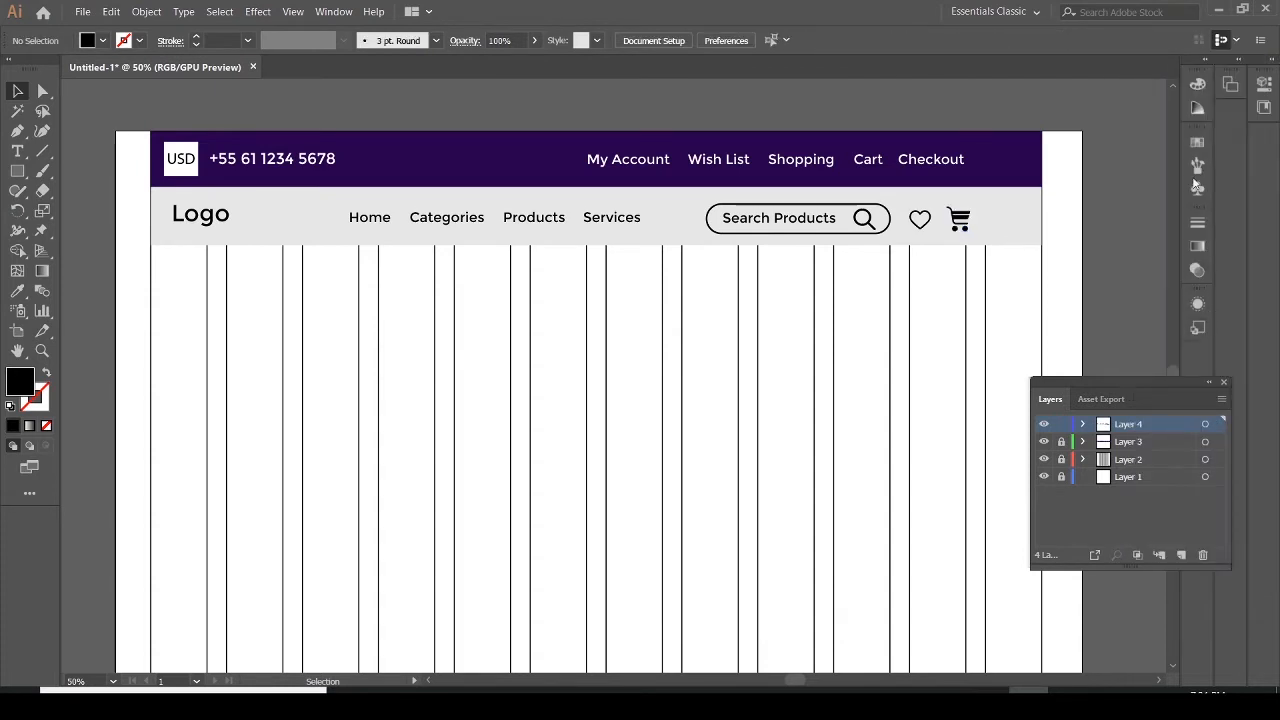
Dock the floating Layers panel into the panel area on the right and collapse it to an icon
click(1205, 62)
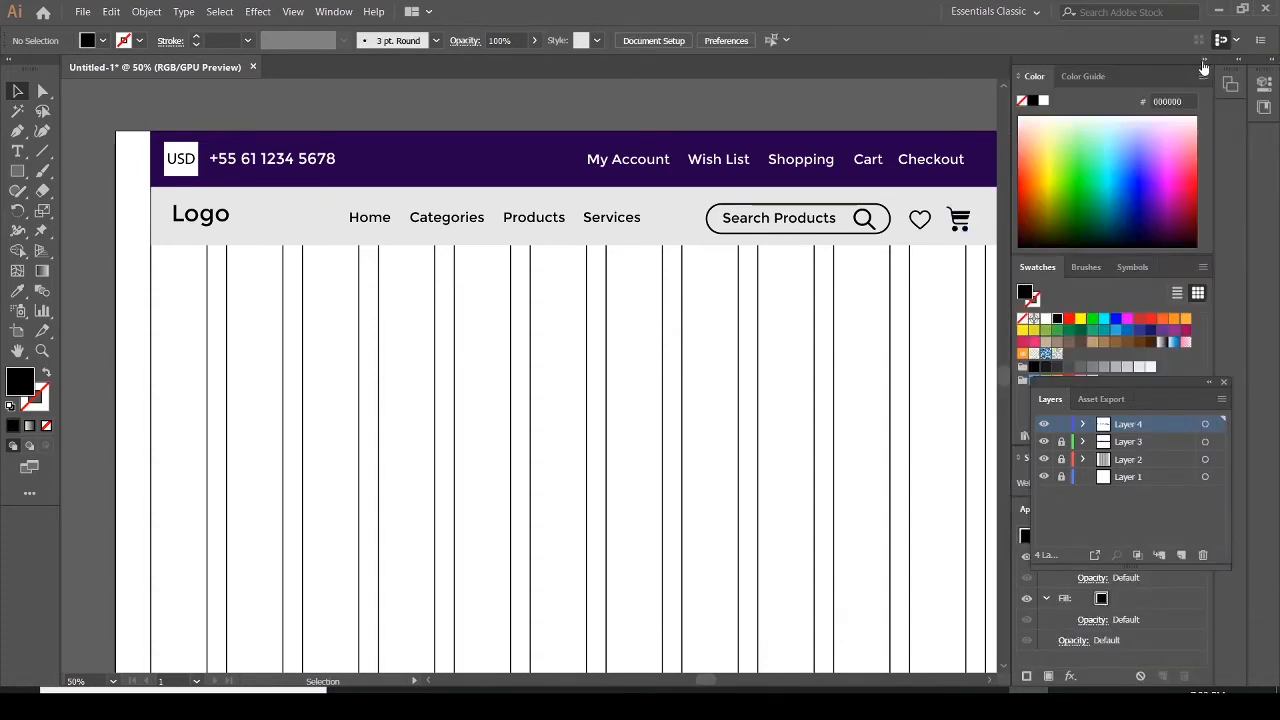
drag(1193, 382, 836, 367)
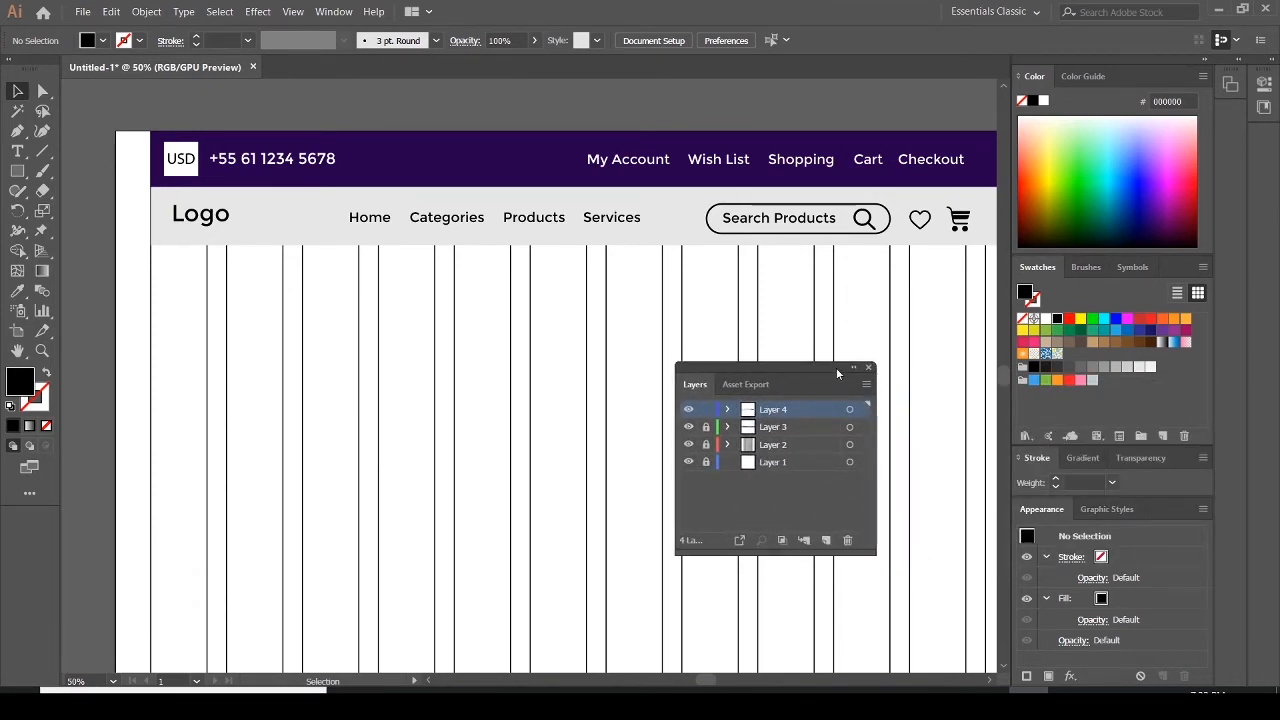
click(1205, 60)
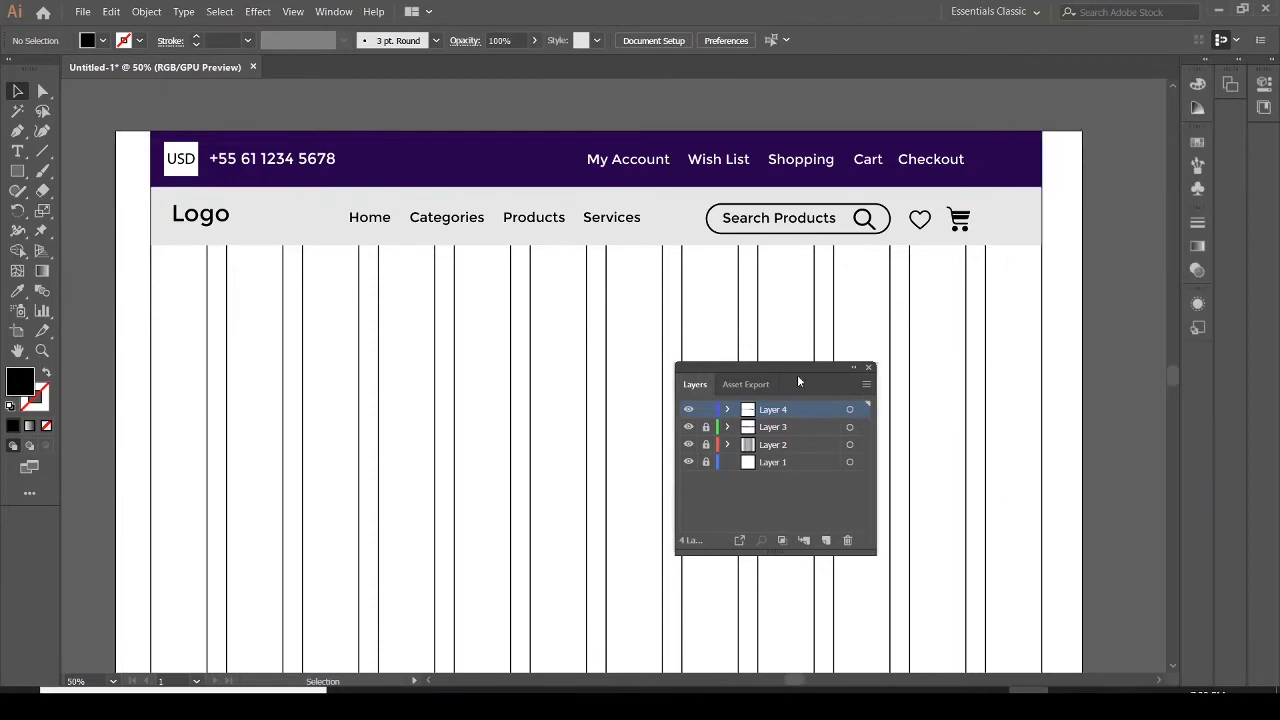
click(762, 386)
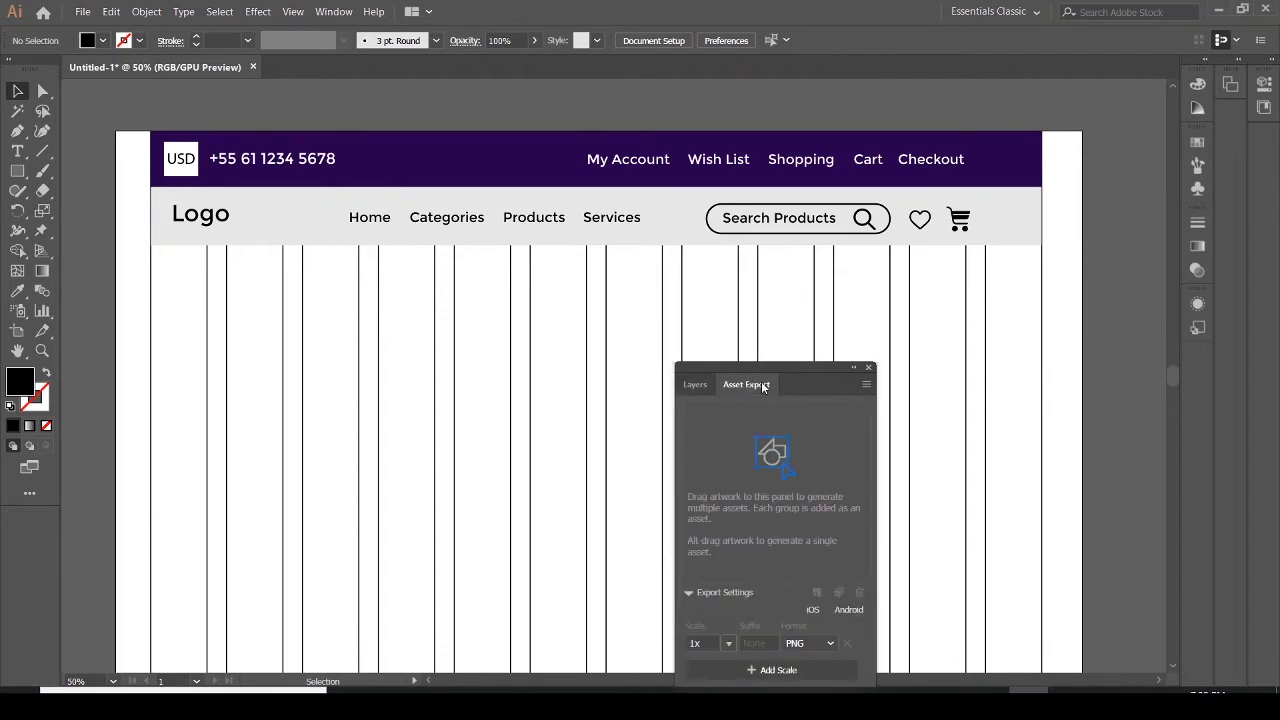
click(704, 398)
drag(751, 370, 1169, 263)
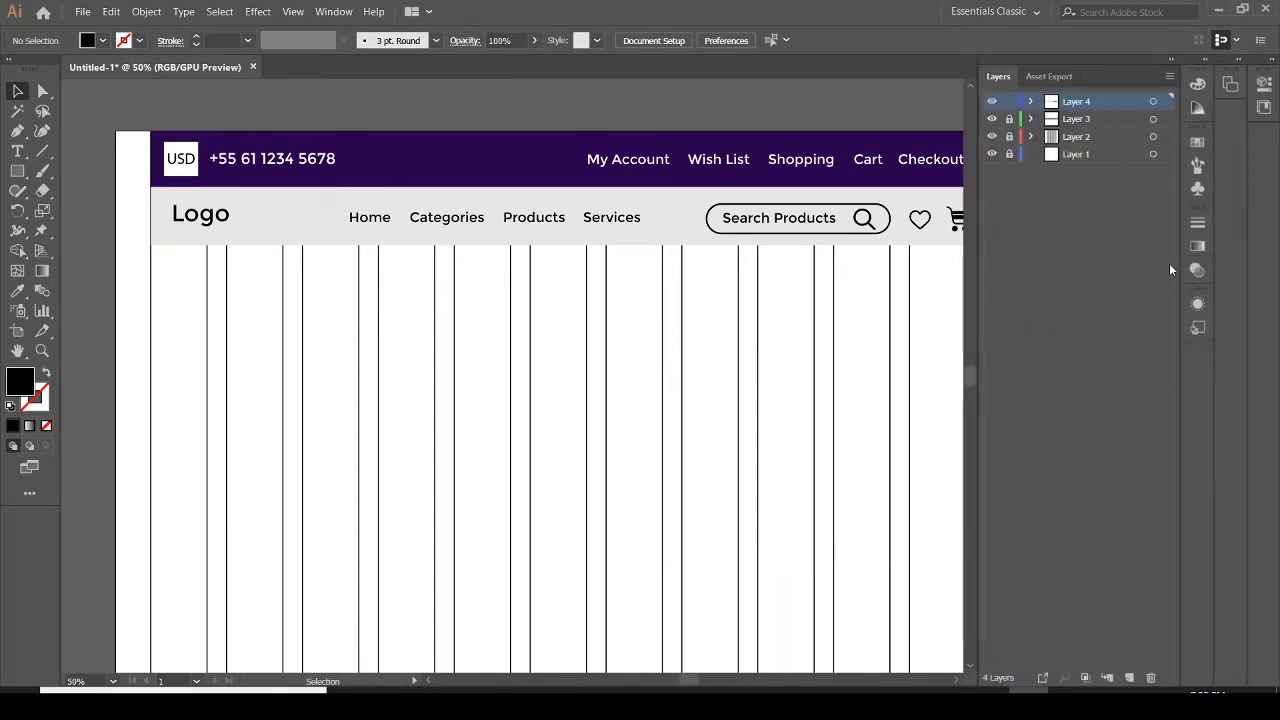
click(1175, 63)
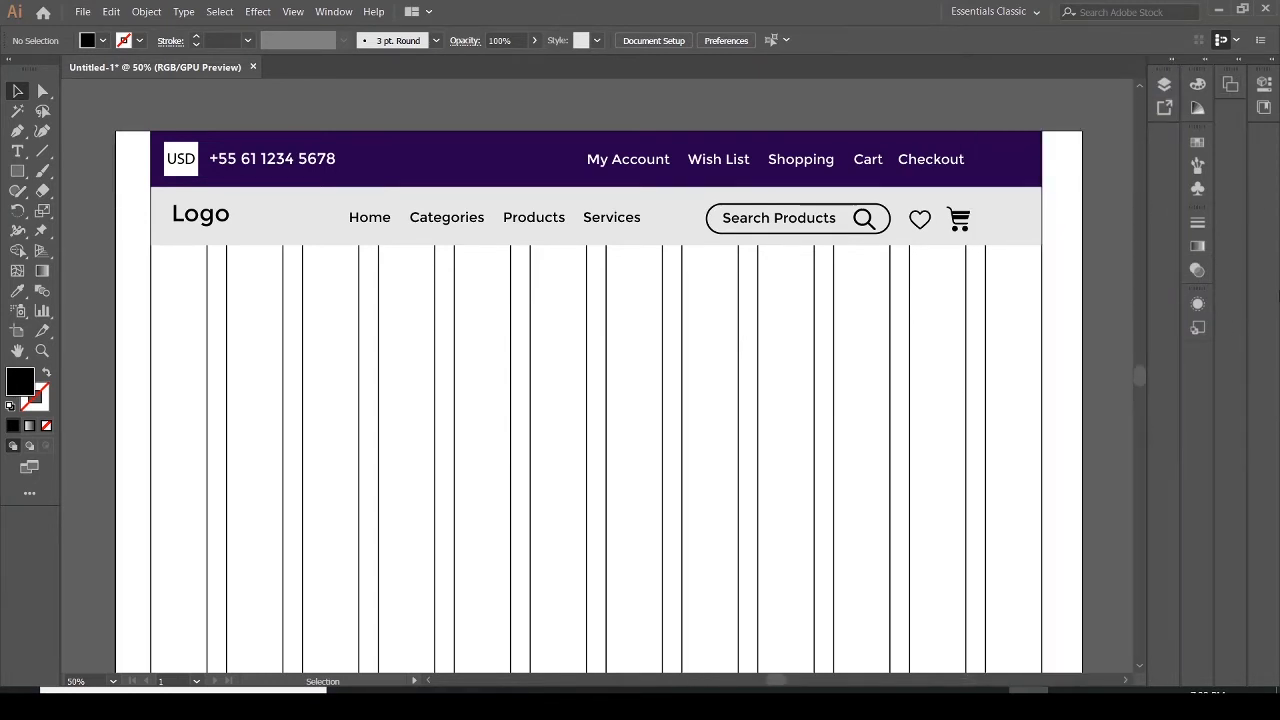
Nudge the heart icon slightly and compare the header with the reference PDF
mouse_move(926, 221)
mouse_down()
mouse_move(932, 231)
mouse_move(921, 219)
mouse_up()
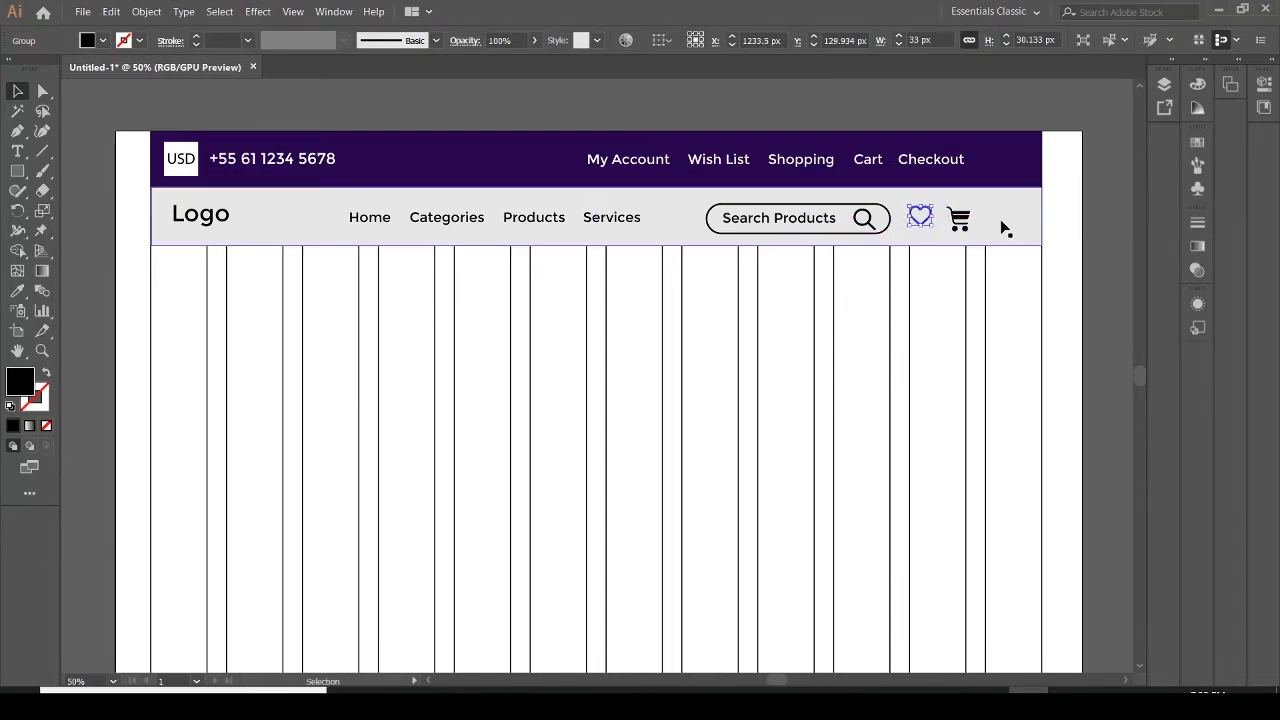
click(1001, 223)
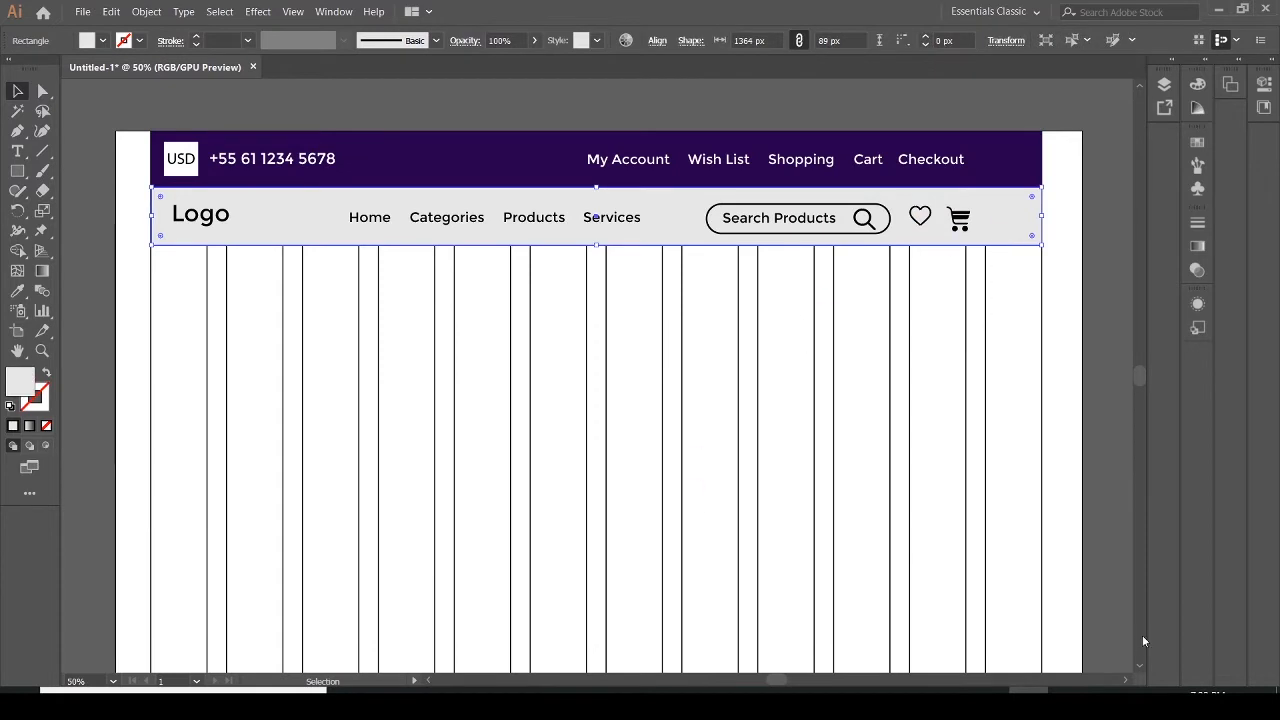
click(1068, 700)
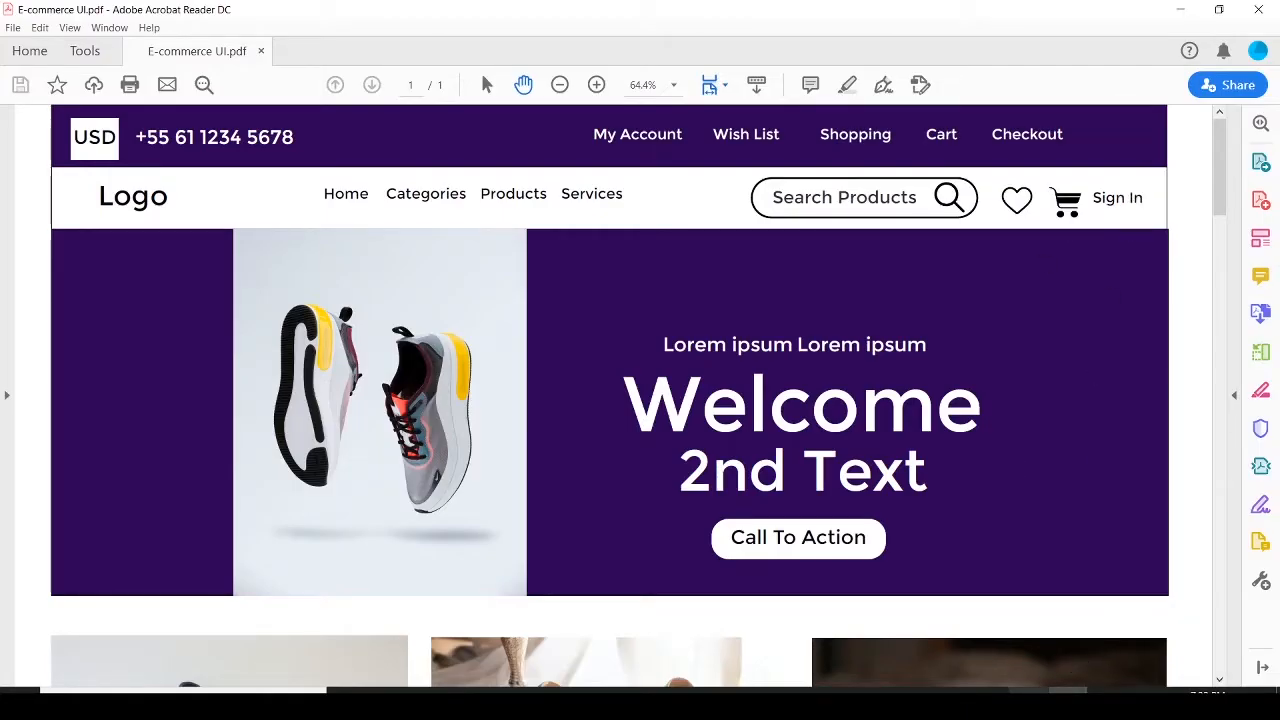
click(1028, 700)
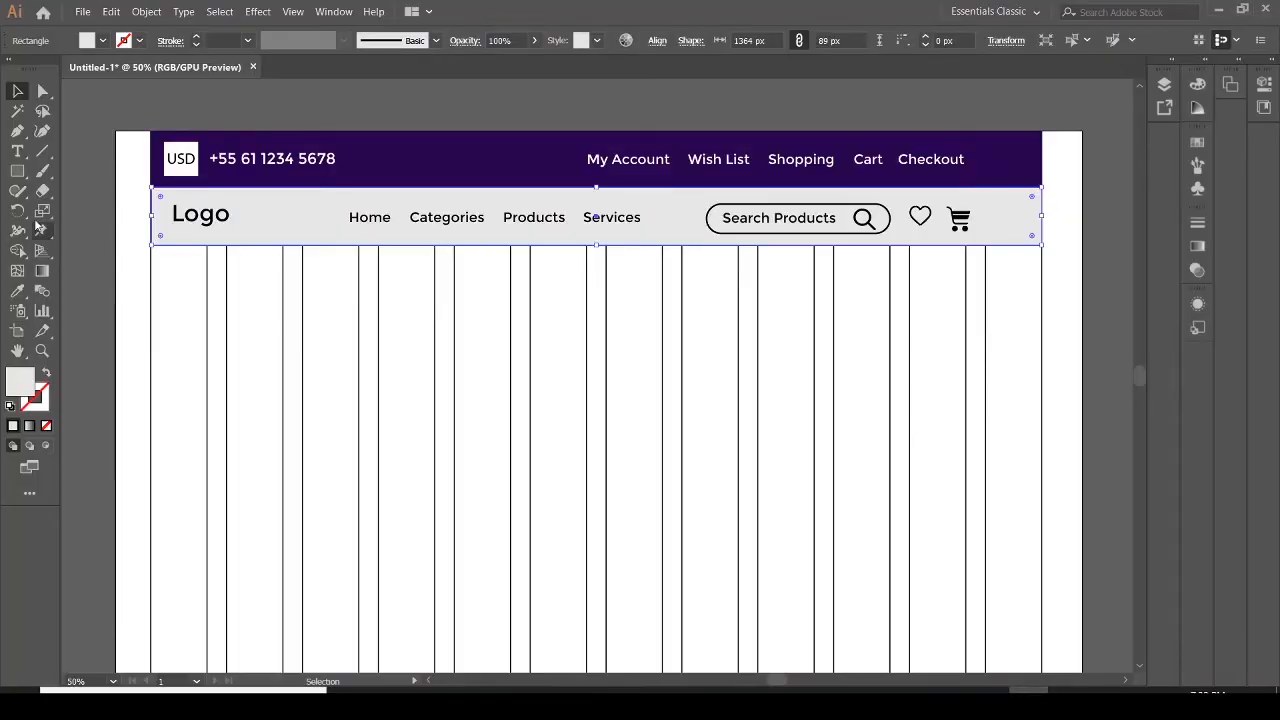
Add the text "Sign In" just right of the cart icon in the gray bar
click(17, 152)
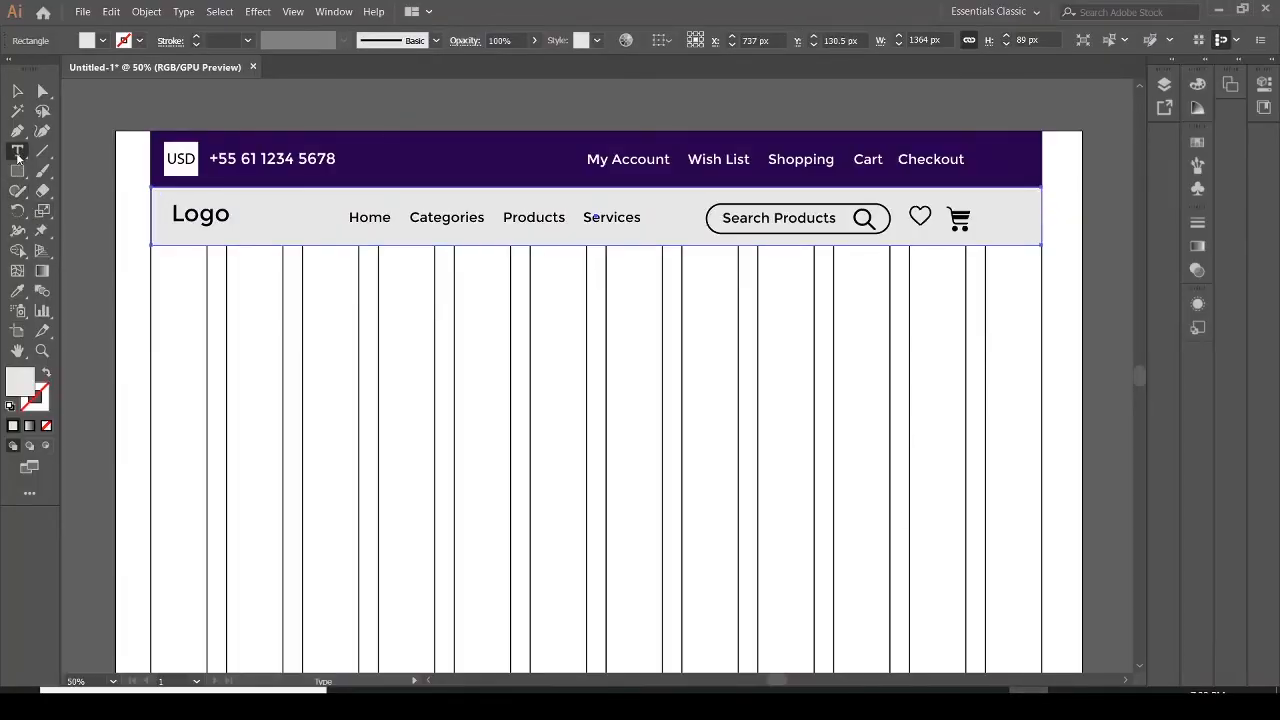
click(980, 211)
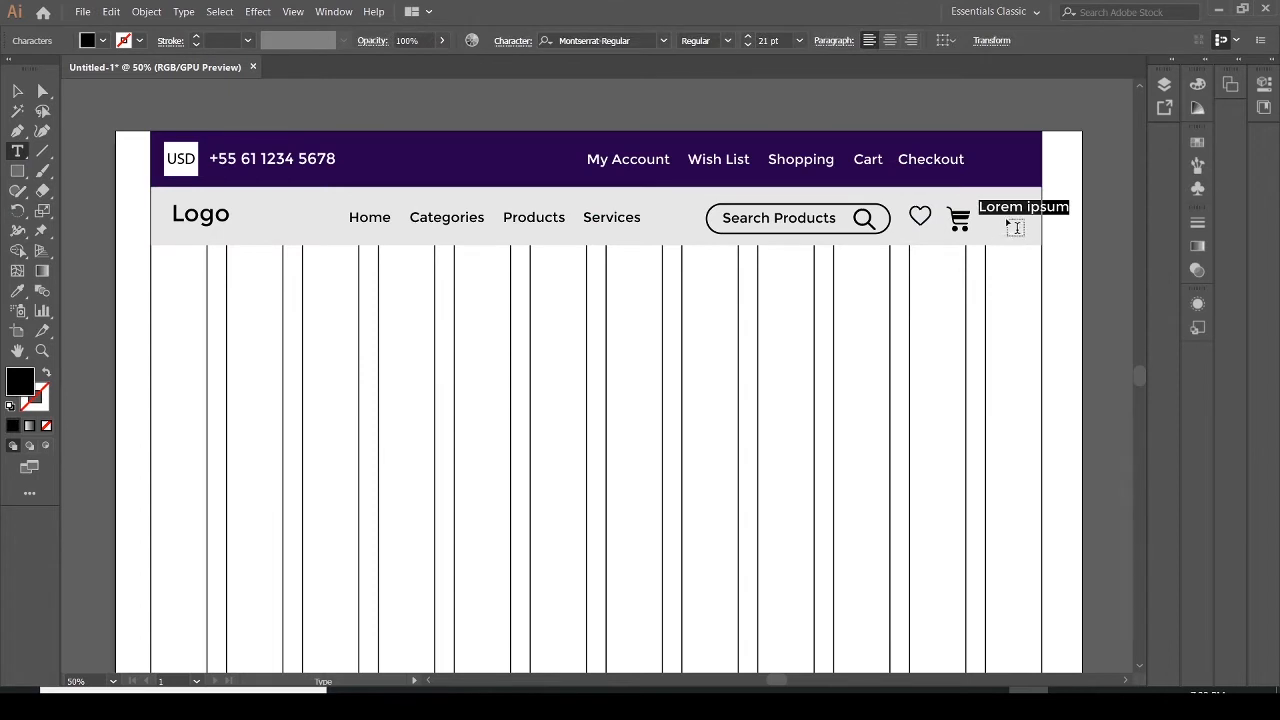
text(Sign In)
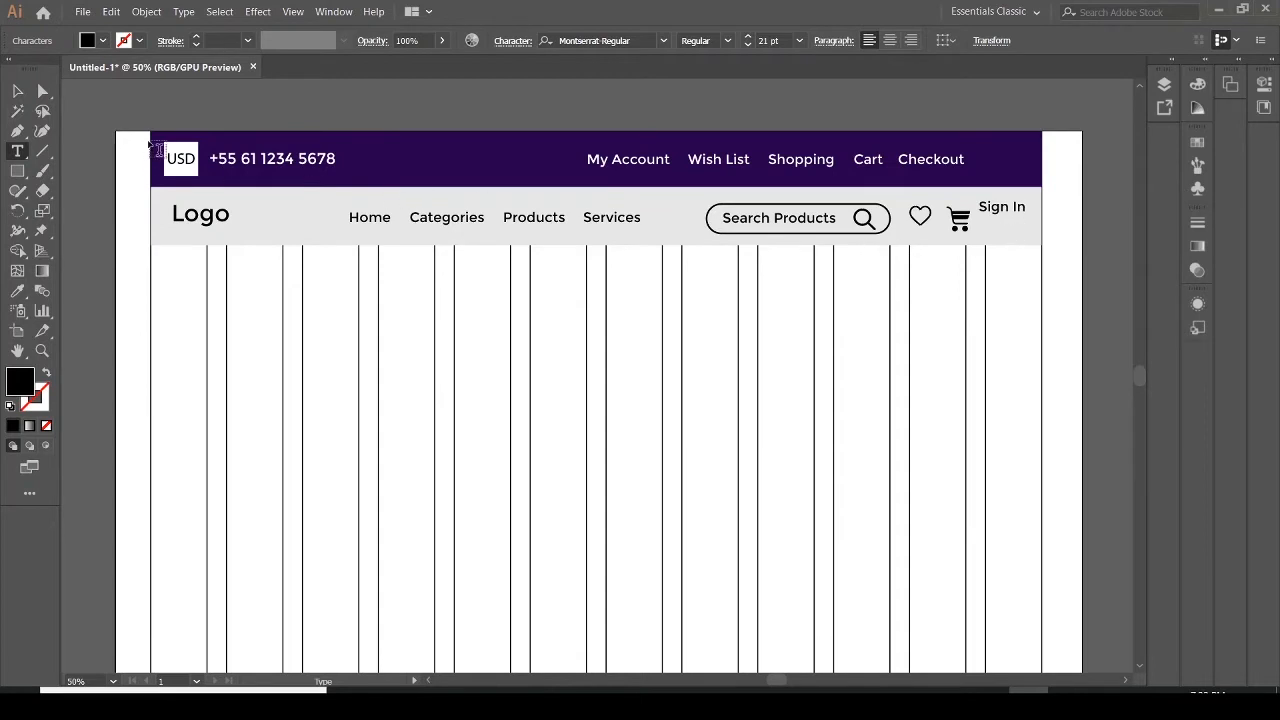
click(18, 92)
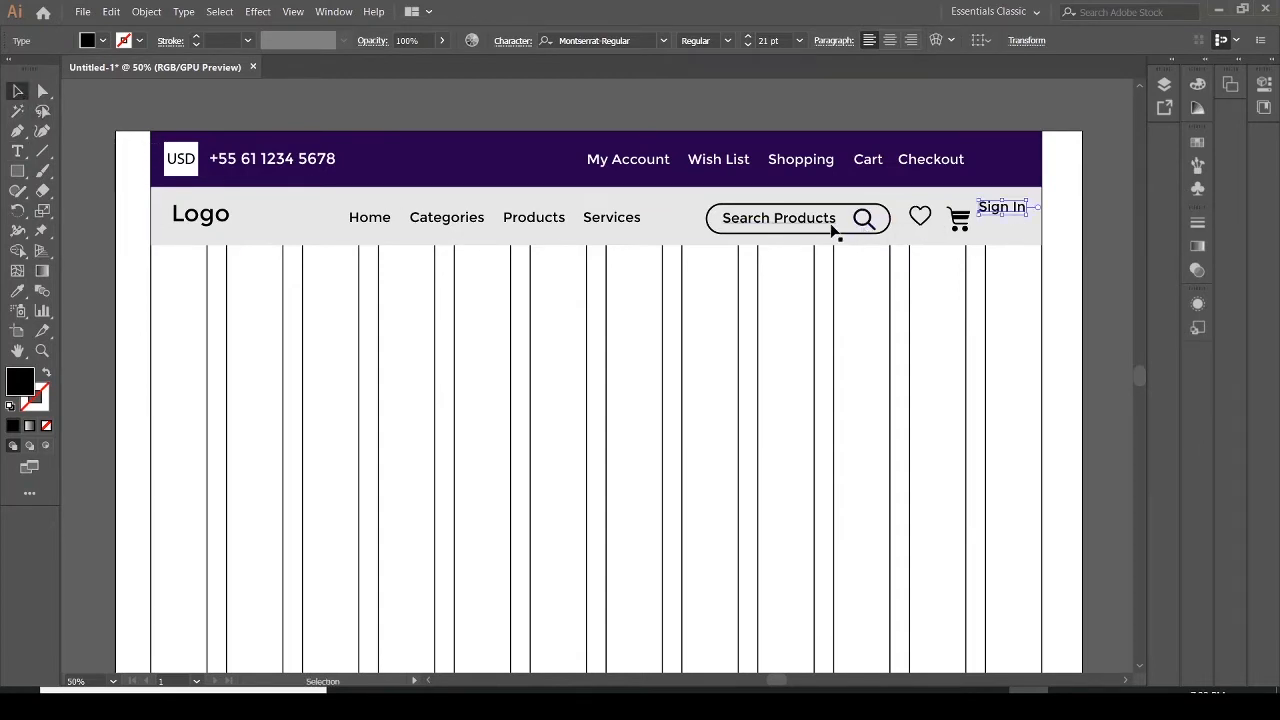
Narrow the search box to about 264 px, moving the magnifier inside it and the heart icon leftward to match
click(888, 222)
drag(888, 219, 886, 218)
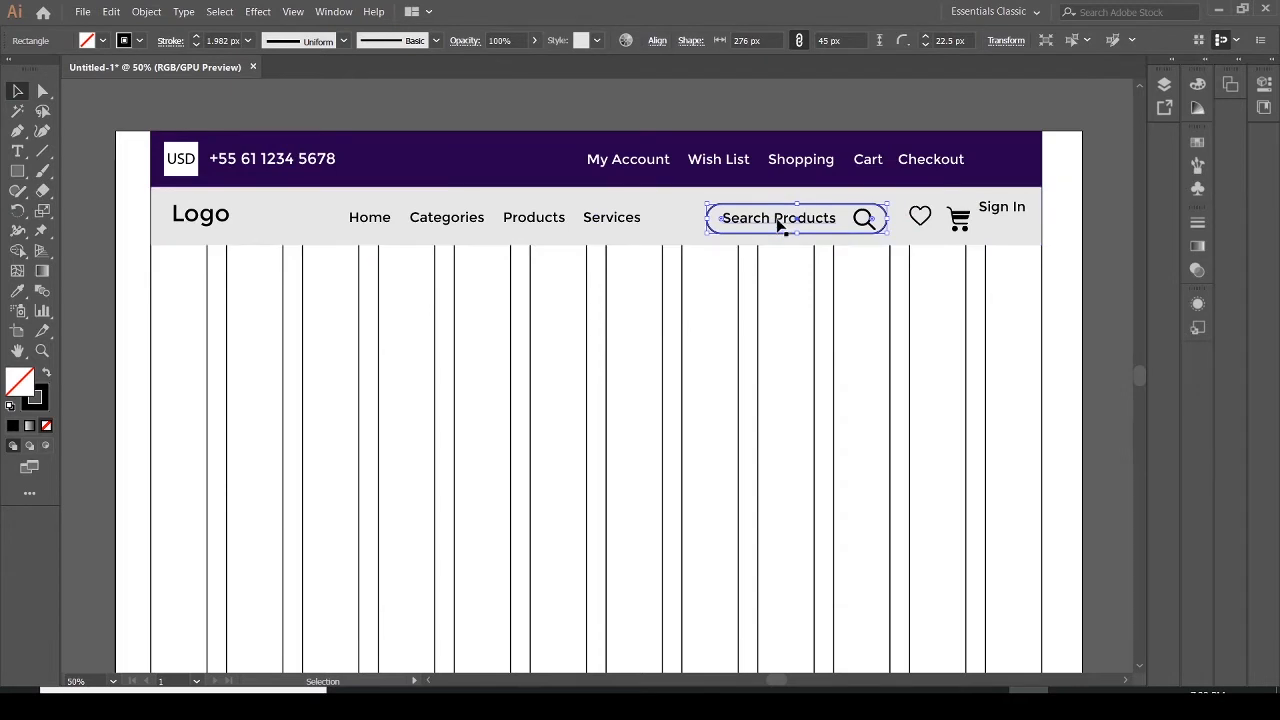
click(779, 224)
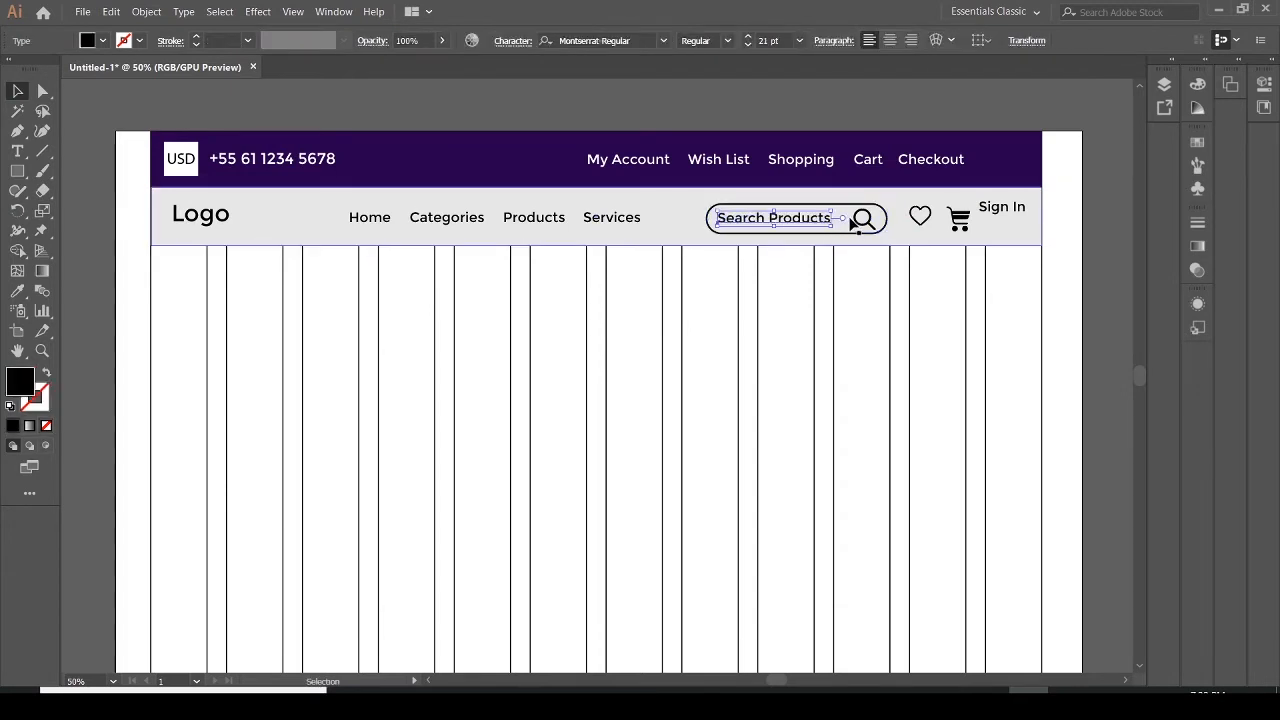
drag(855, 220, 855, 220)
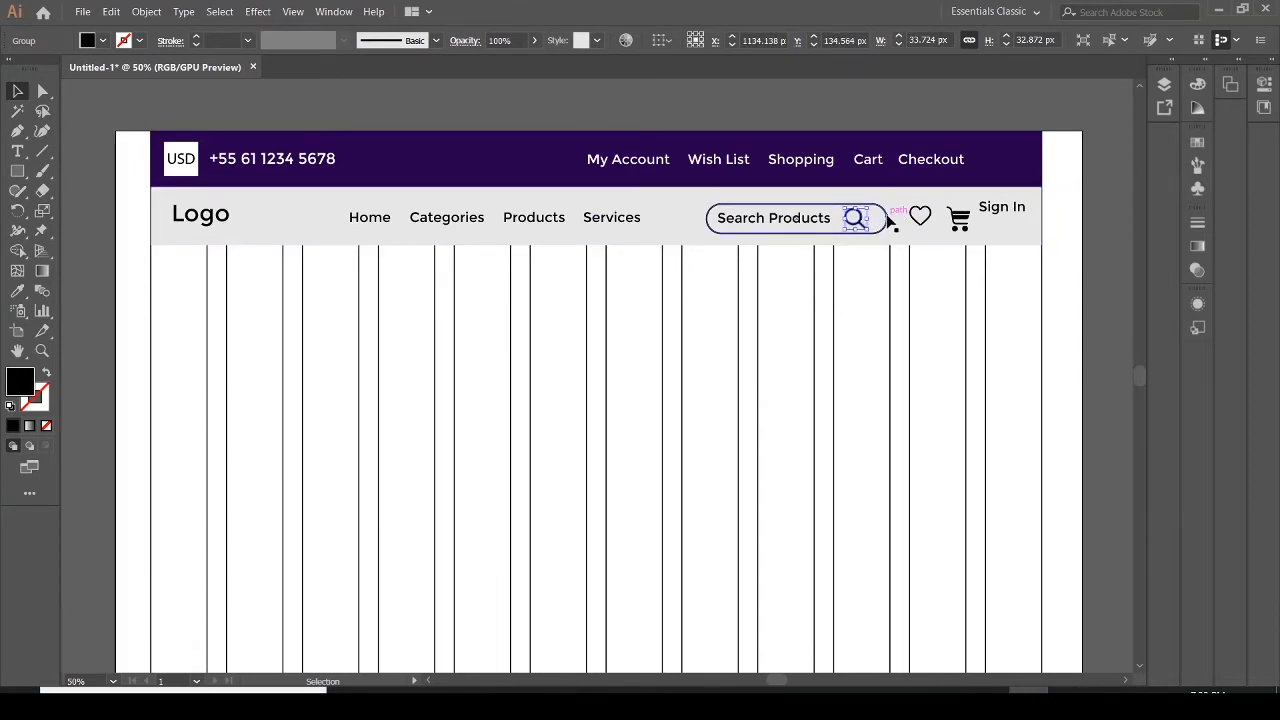
click(887, 218)
drag(887, 218, 880, 218)
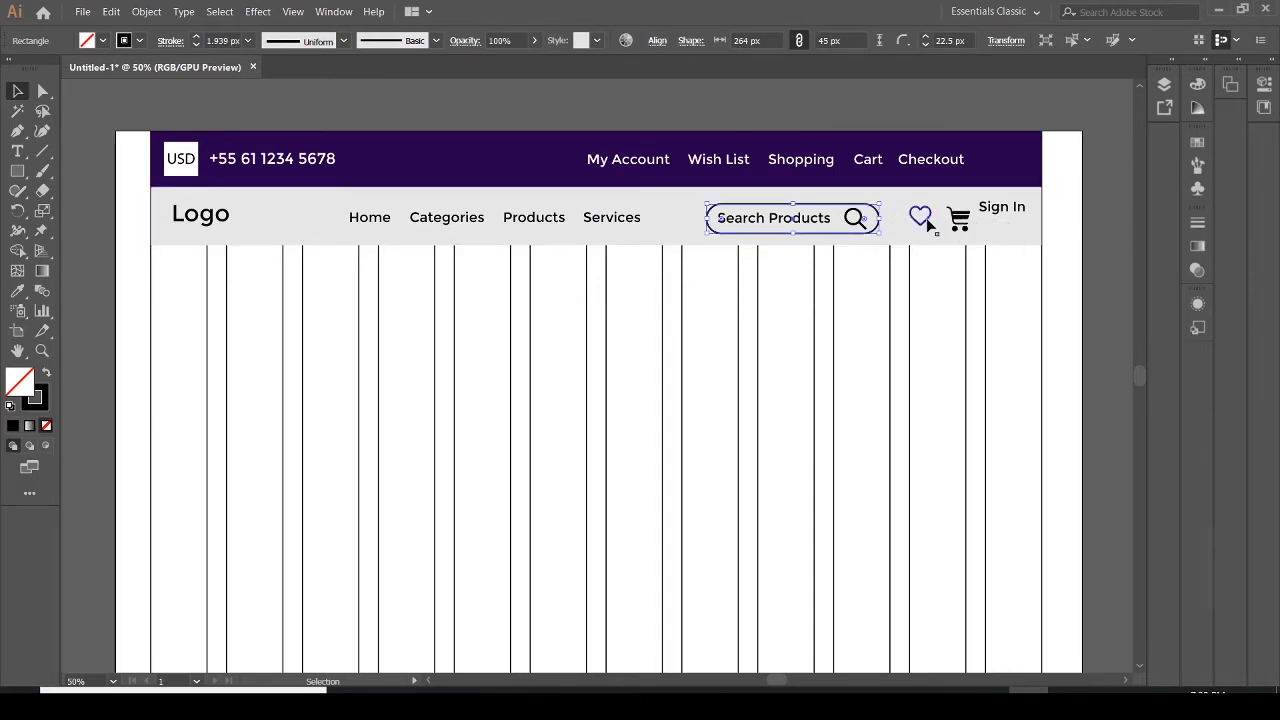
click(925, 219)
drag(930, 220, 931, 219)
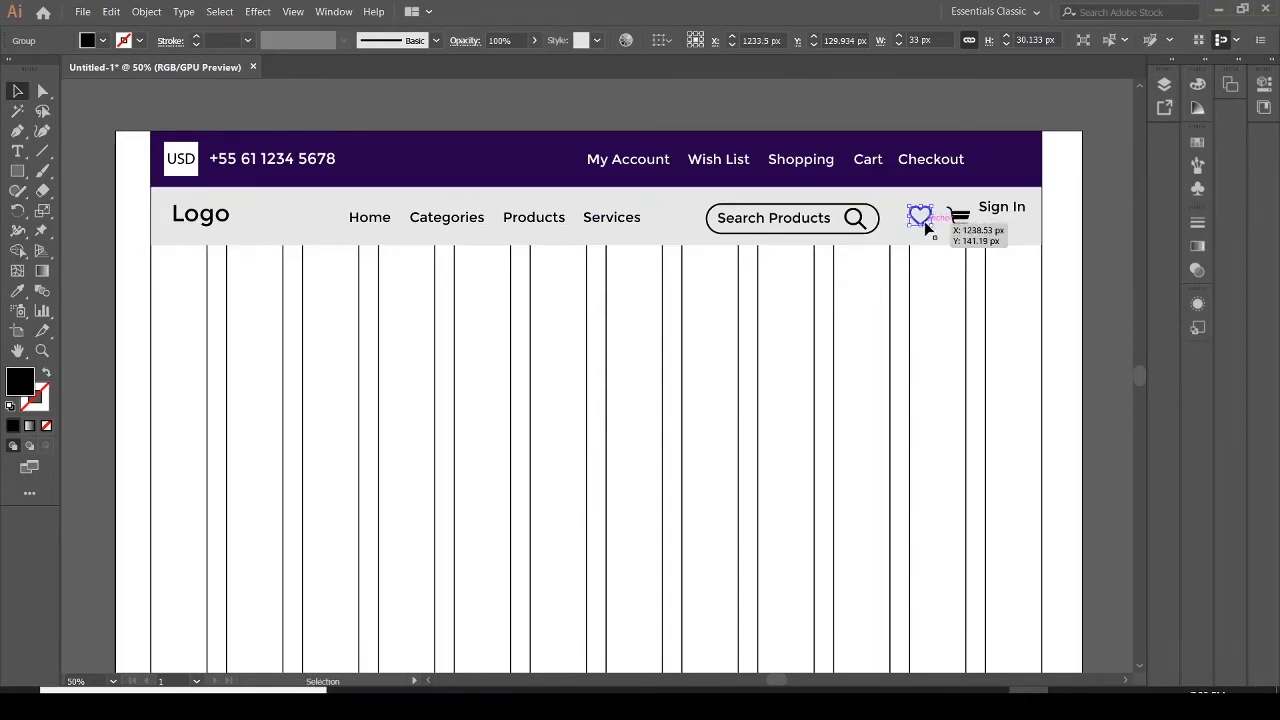
Move the Sign In text to line up with the icons in the bar
drag(928, 224, 996, 220)
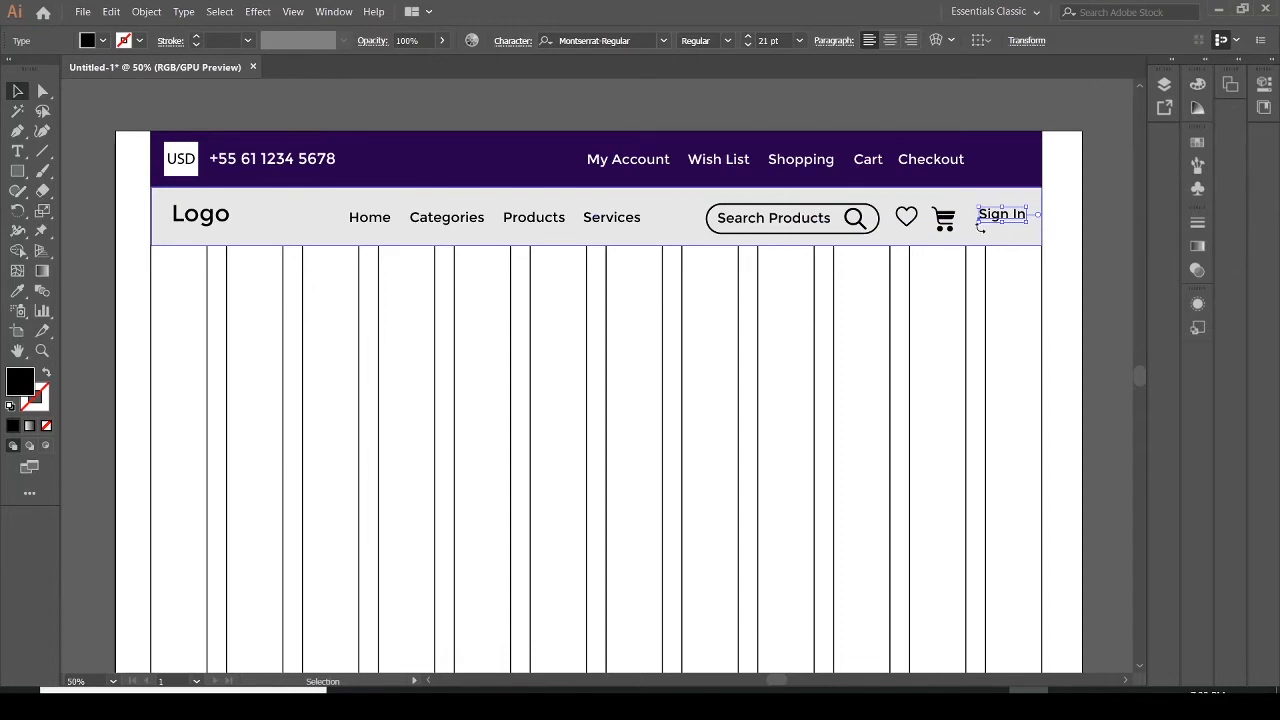
Change the navigation bar rectangle's fill from gray to white
click(235, 231)
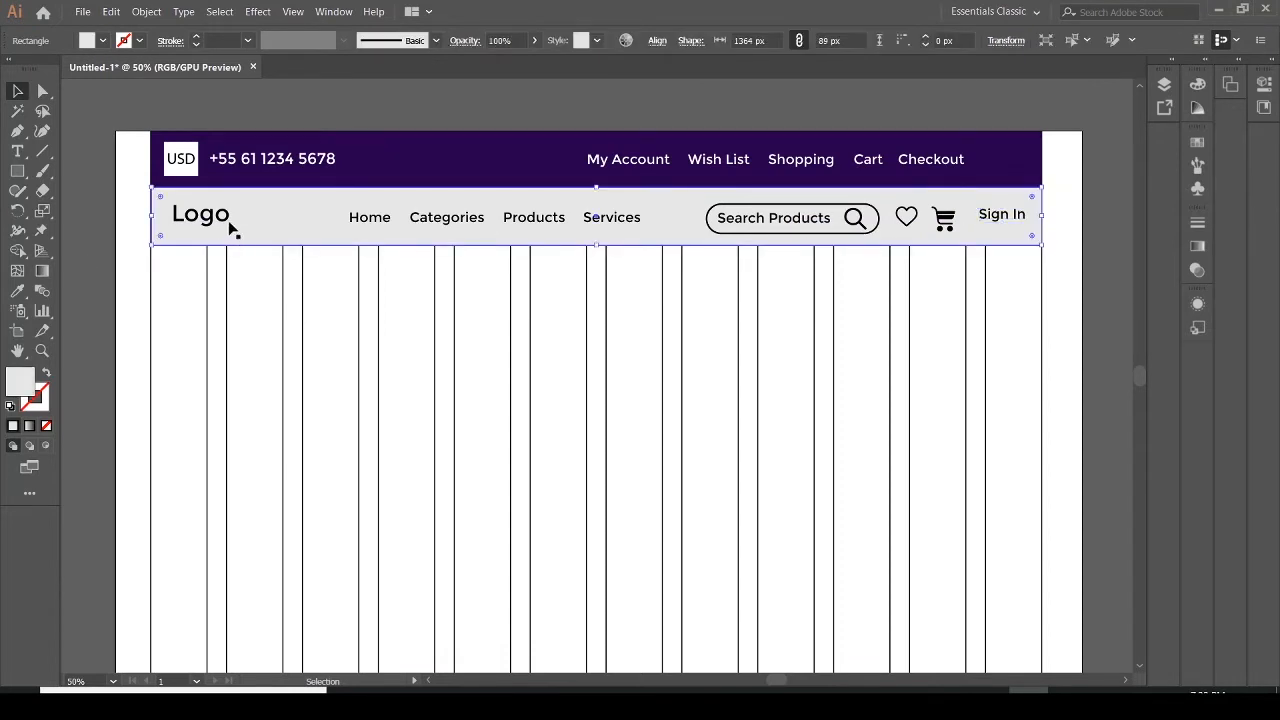
click(89, 42)
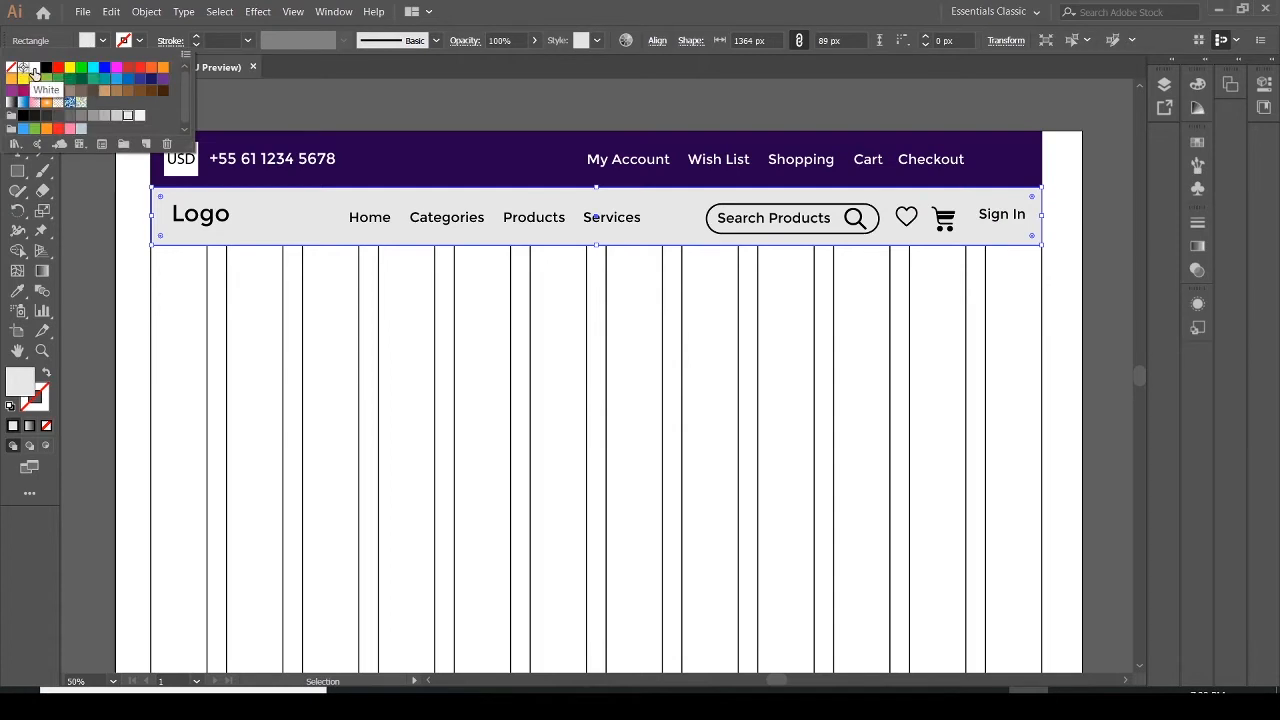
click(33, 70)
click(85, 192)
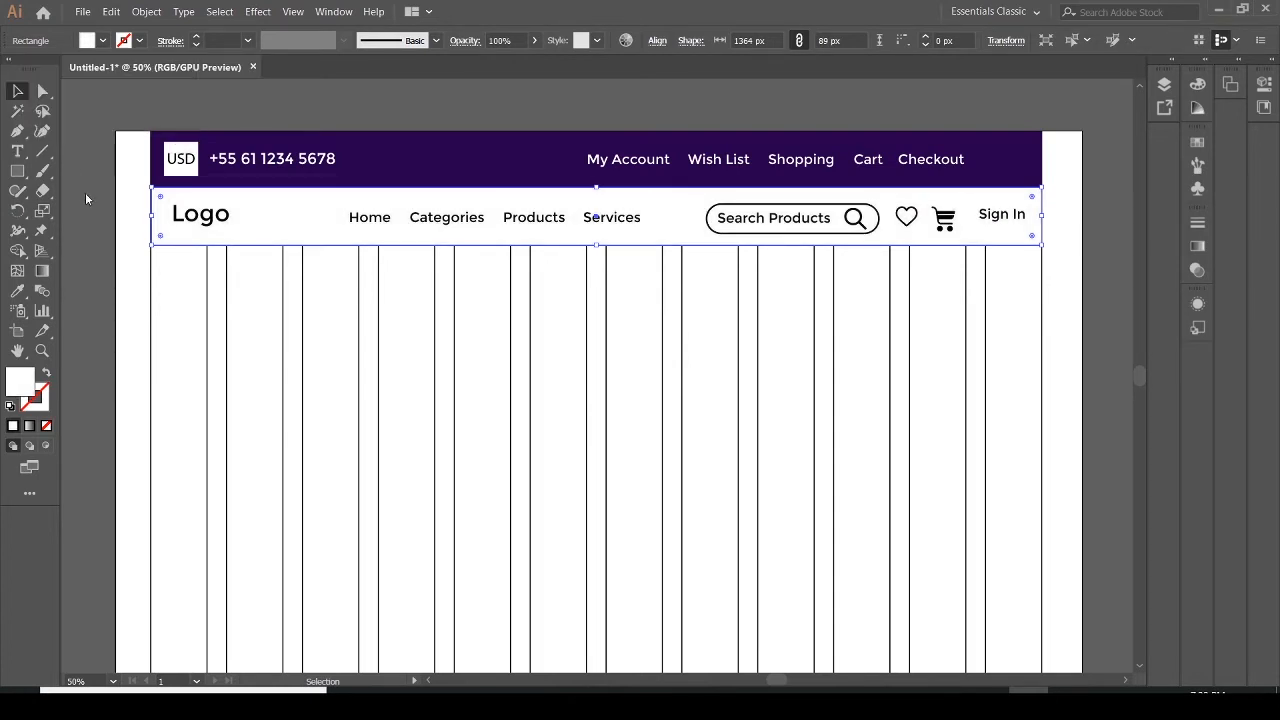
click(1063, 289)
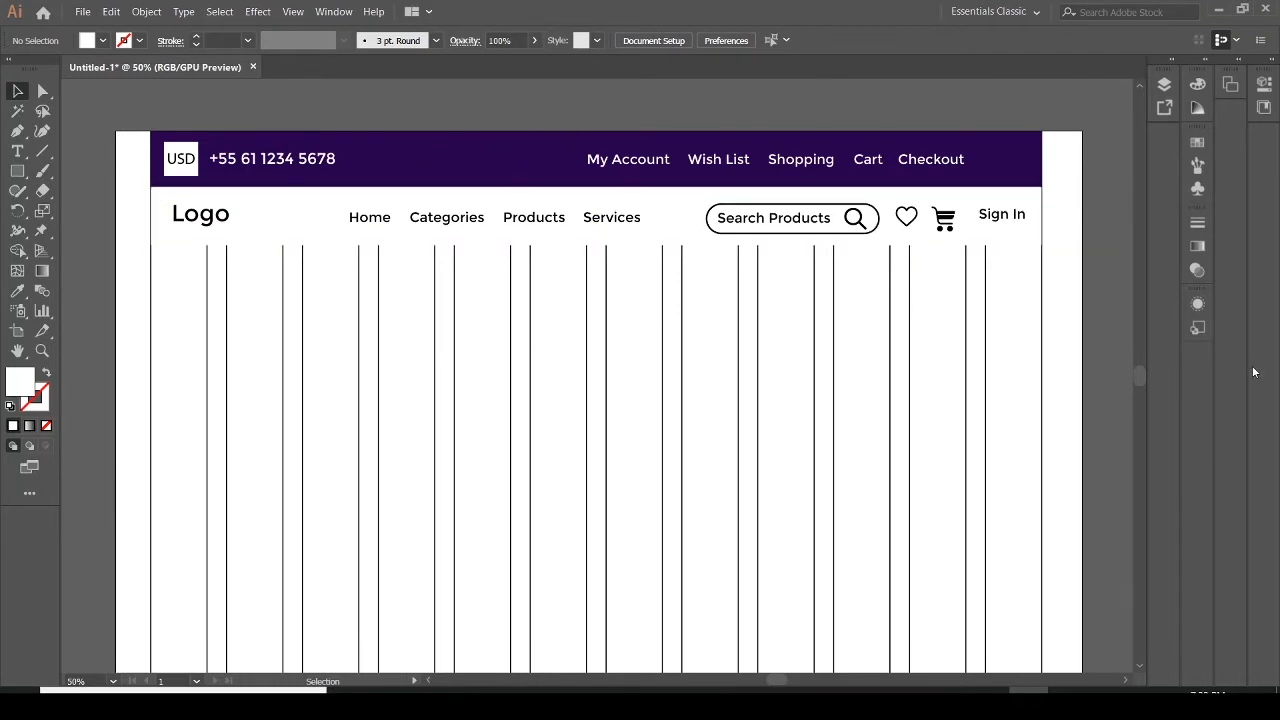
Nudge the search box together with its magnifier icon slightly upward
click(830, 240)
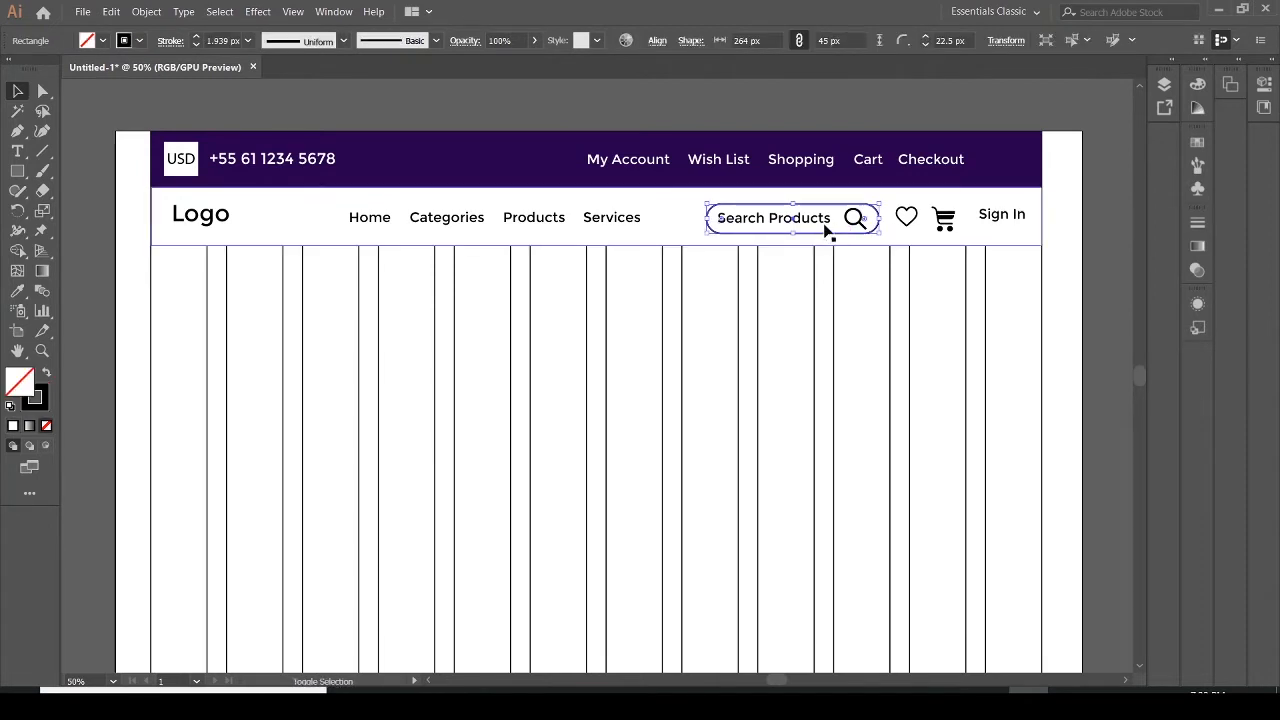
shift+click(851, 222)
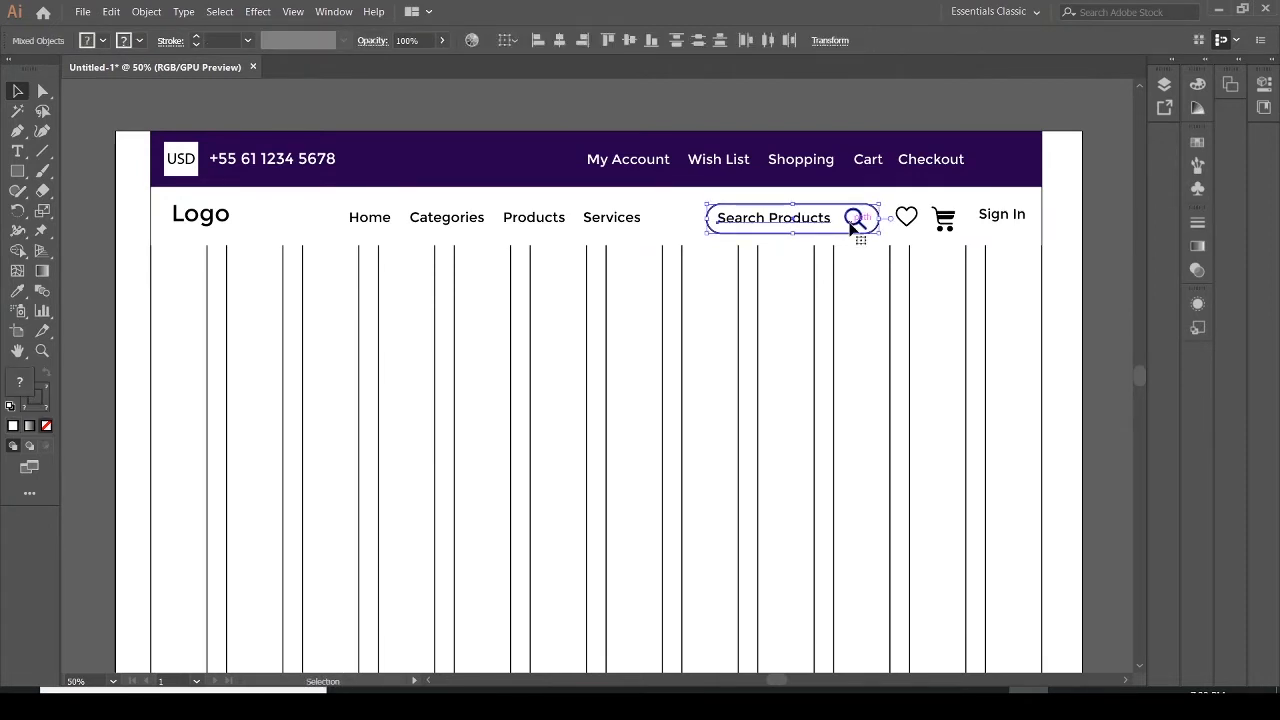
key(Up)
key(Up)
key(Up)
key(Up)
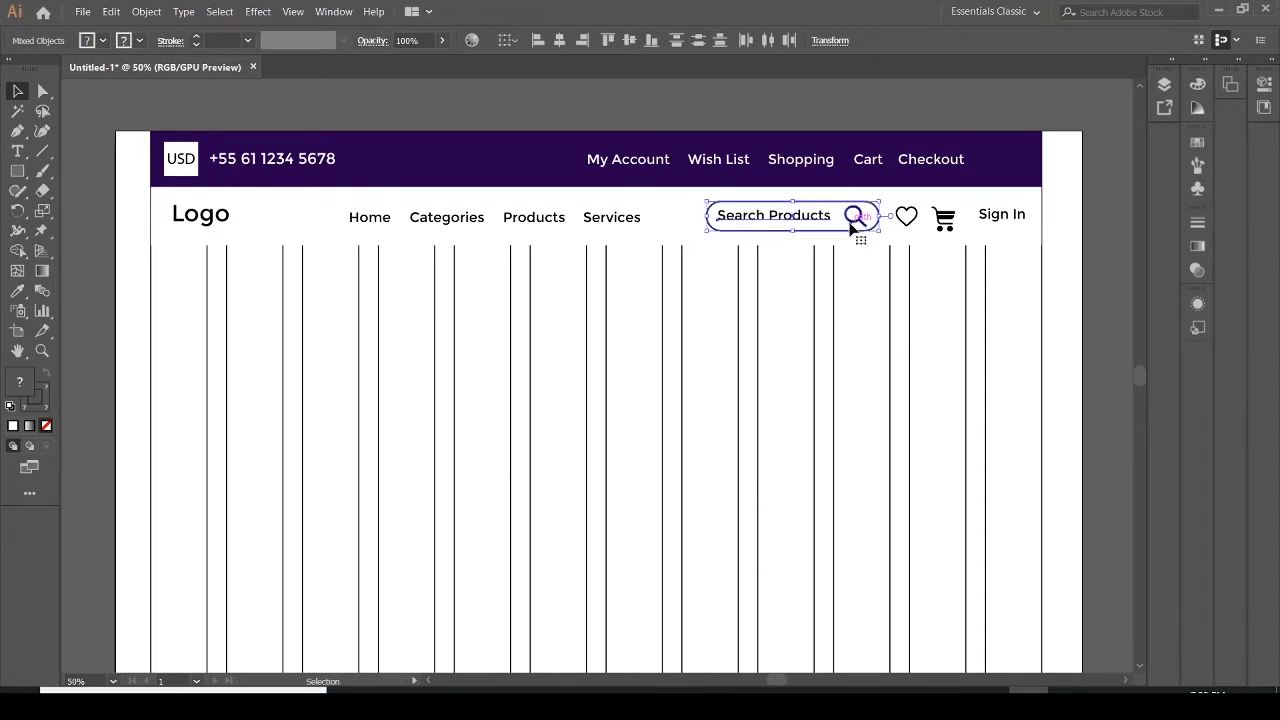
click(1102, 276)
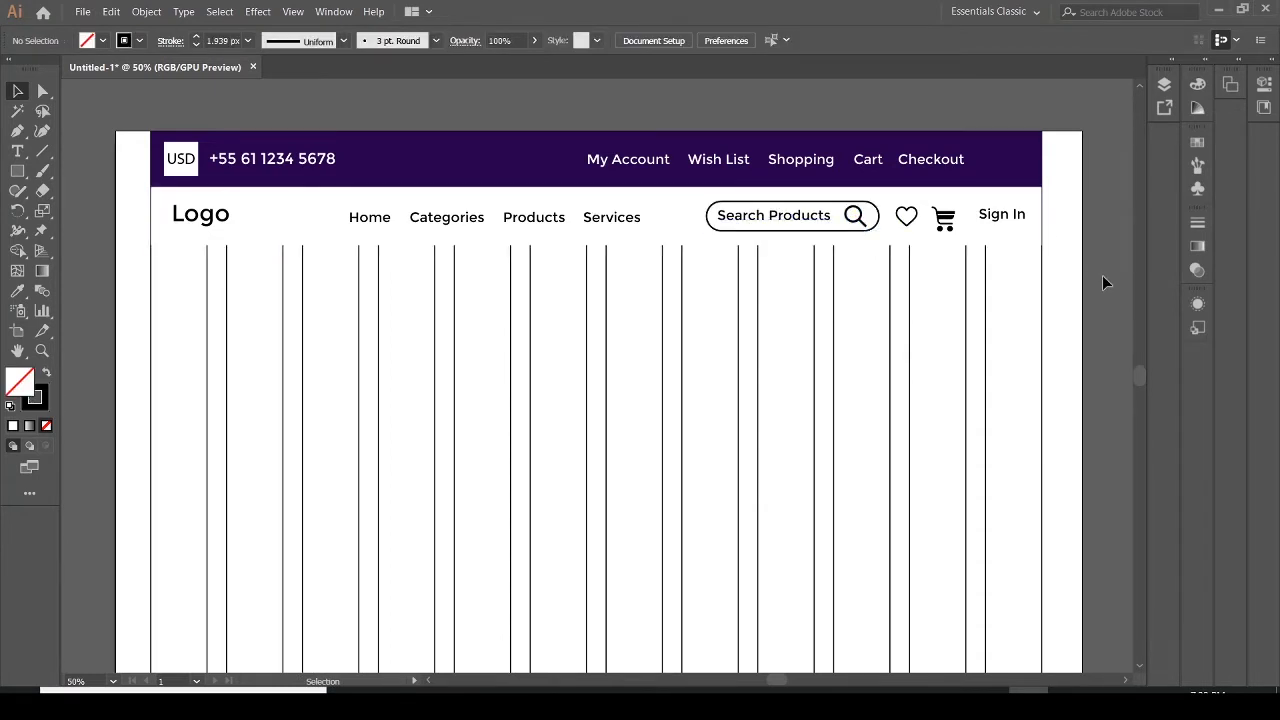
Nudge the heart icon slightly upward to match the search box
click(910, 224)
key(Up)
key(Up)
key(Up)
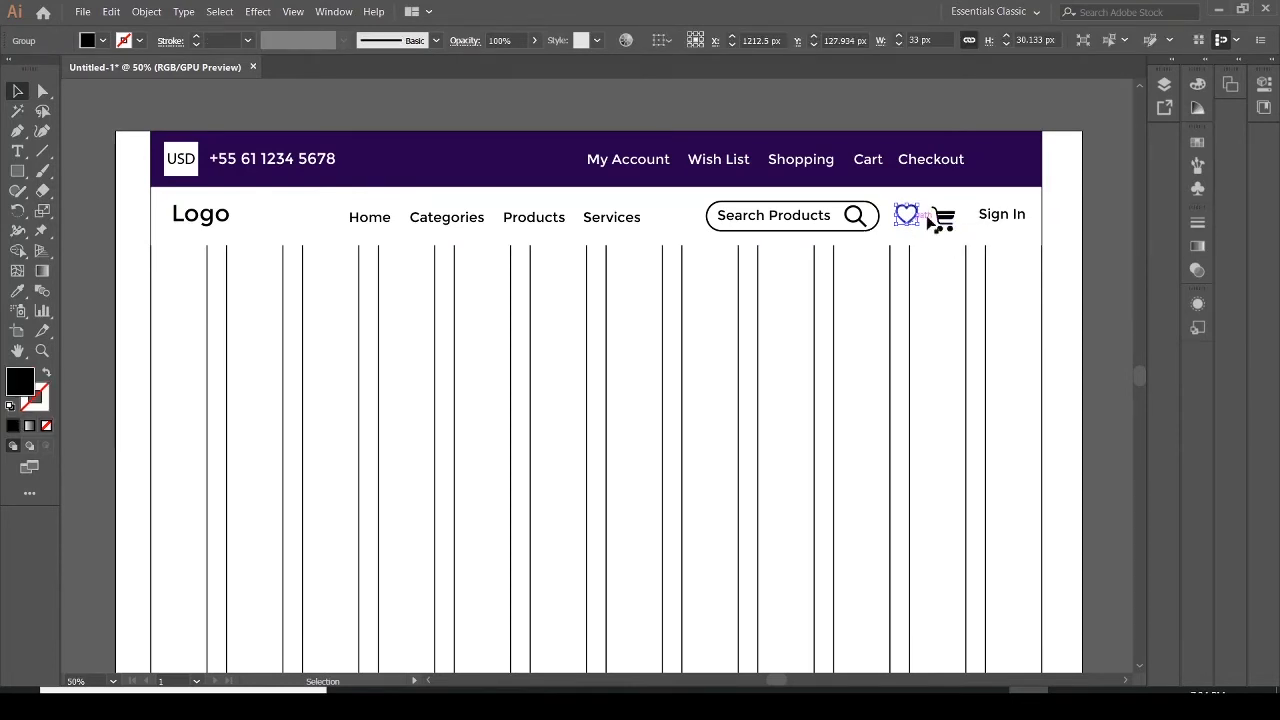
Check the cart icon and Sign In text alignment against the reference PDF
click(945, 222)
click(1018, 219)
click(1074, 260)
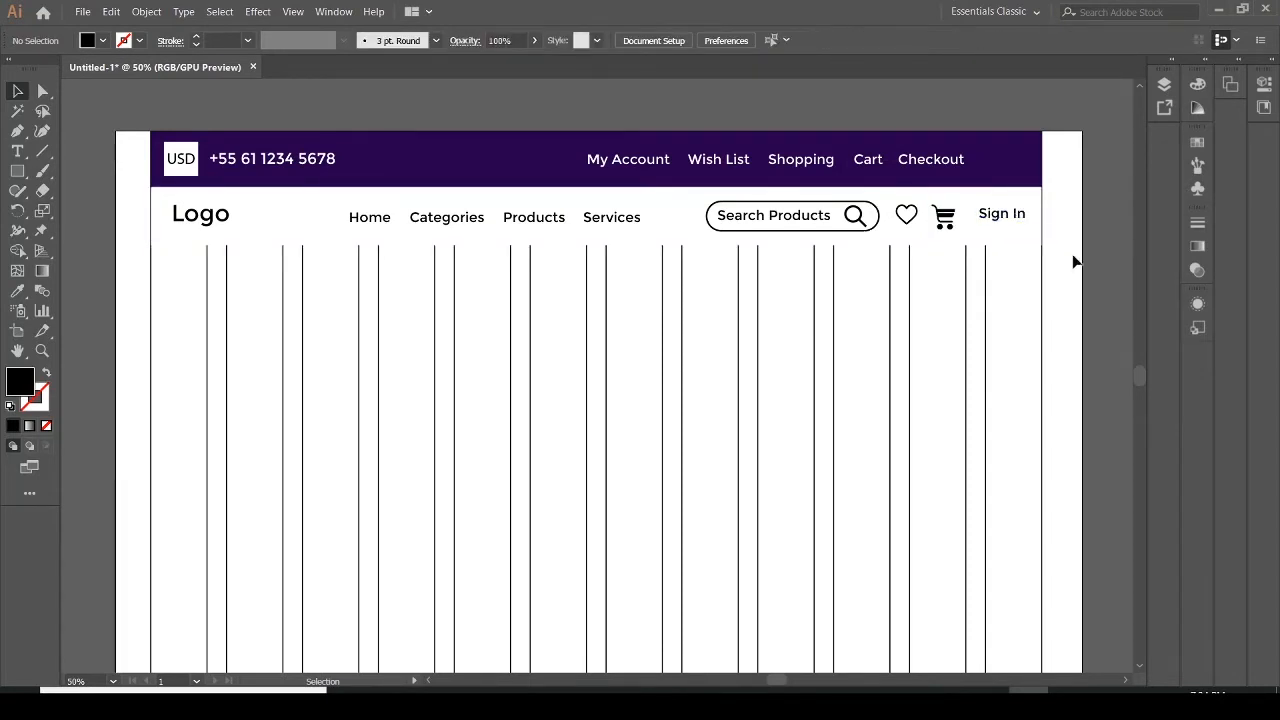
click(1020, 220)
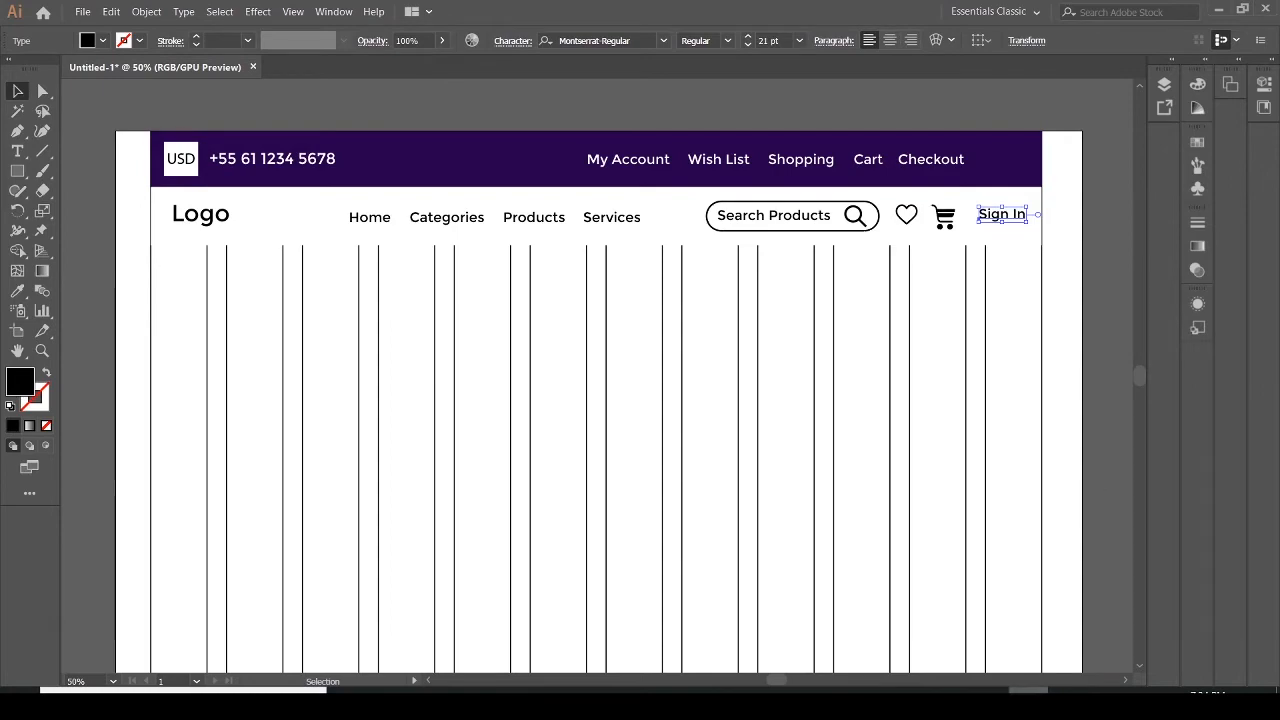
click(1068, 704)
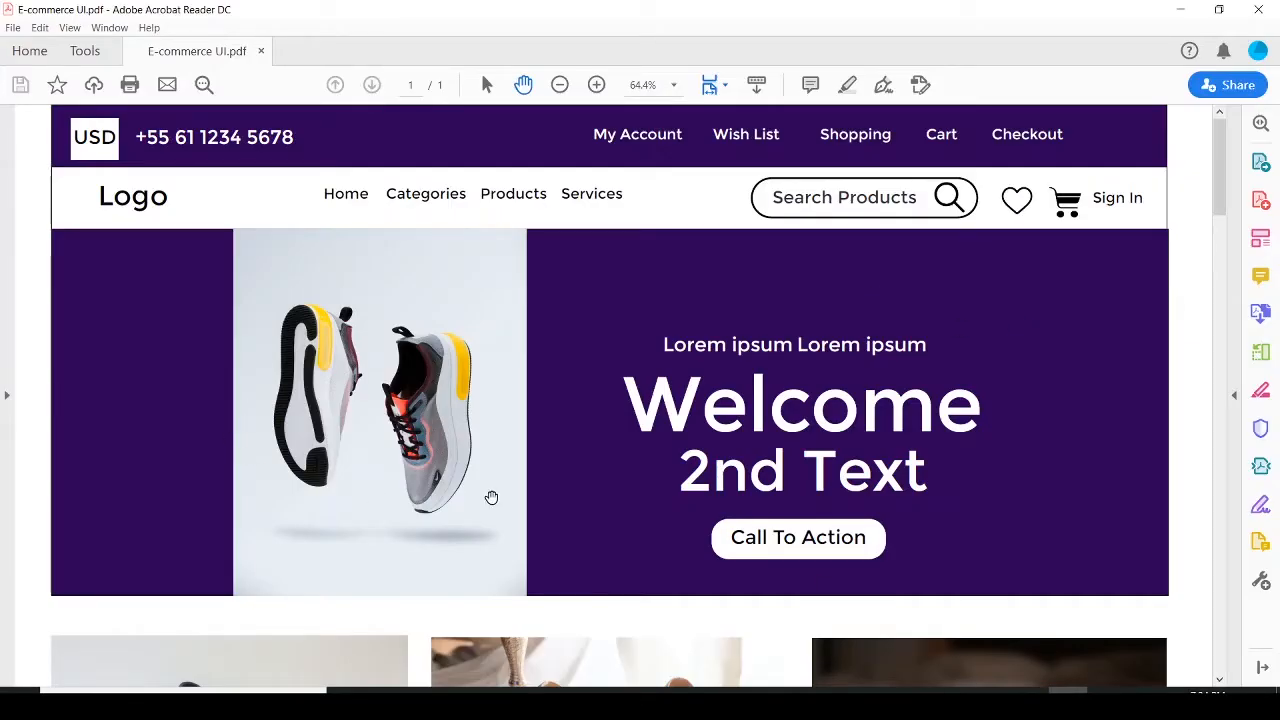
click(1028, 704)
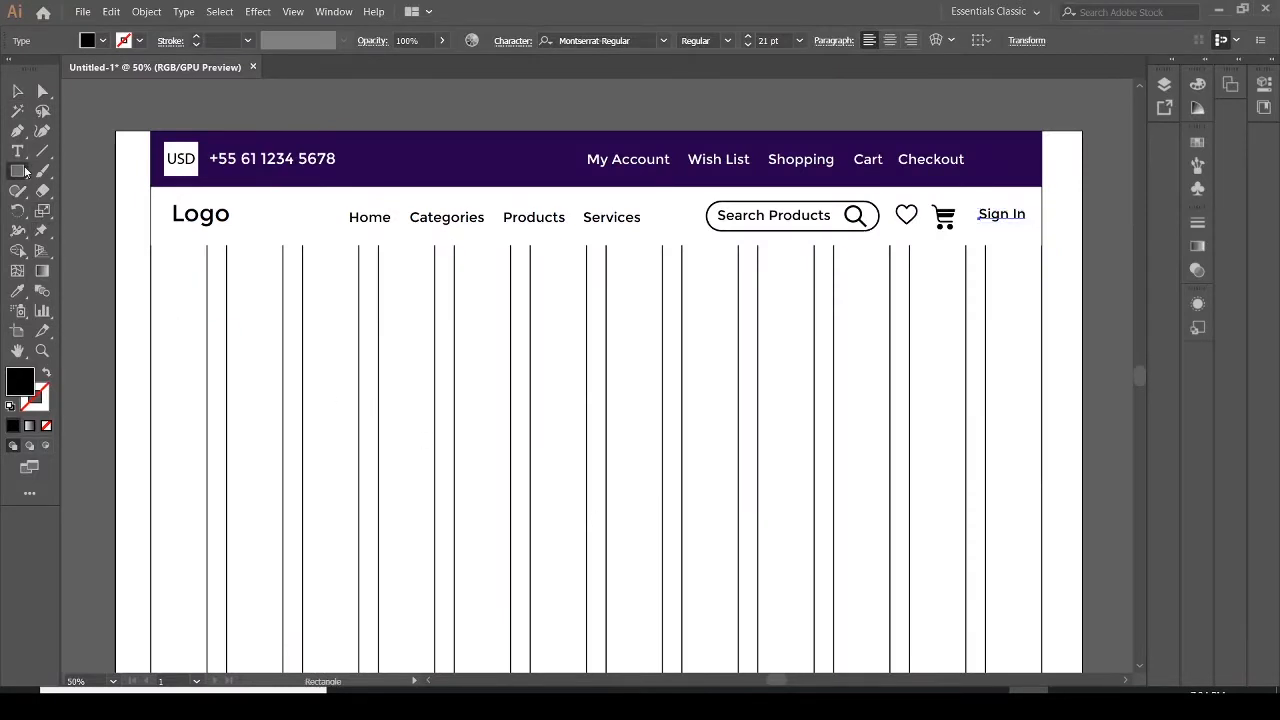
Draw a full-width rectangle about 1365 x 425 px directly beneath the navigation bar
click(17, 171)
drag(151, 248, 1042, 526)
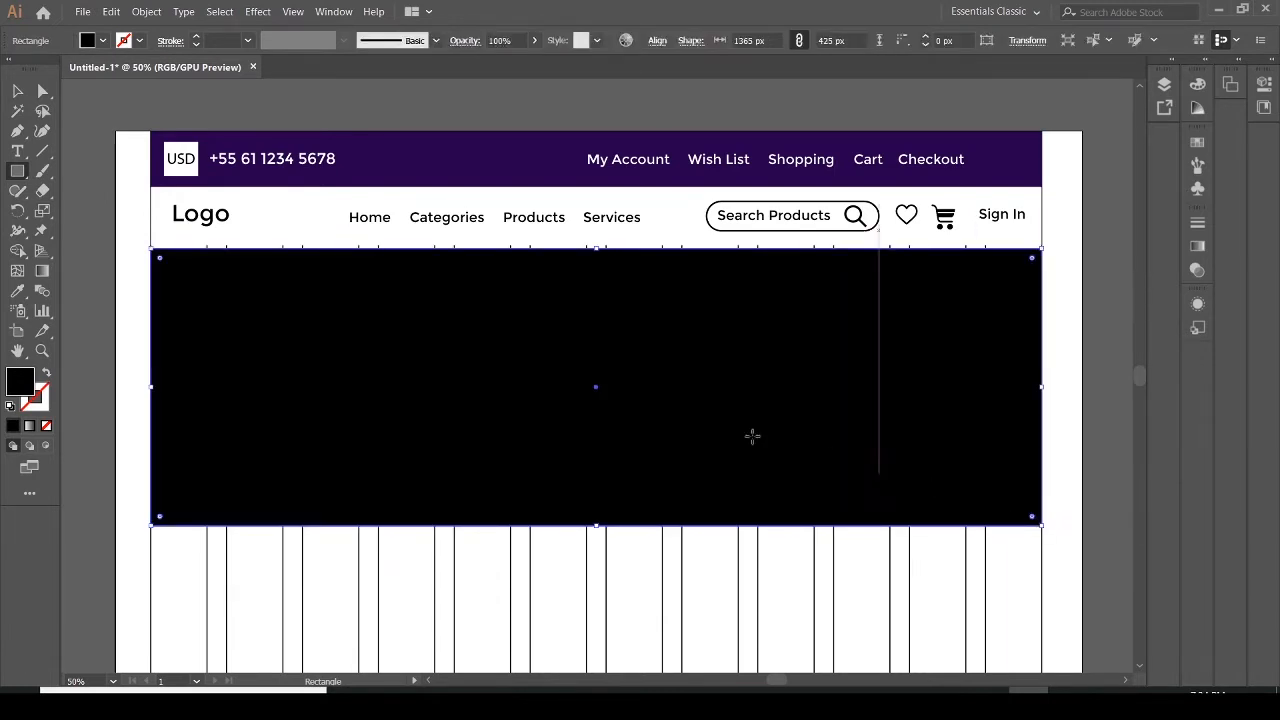
click(16, 91)
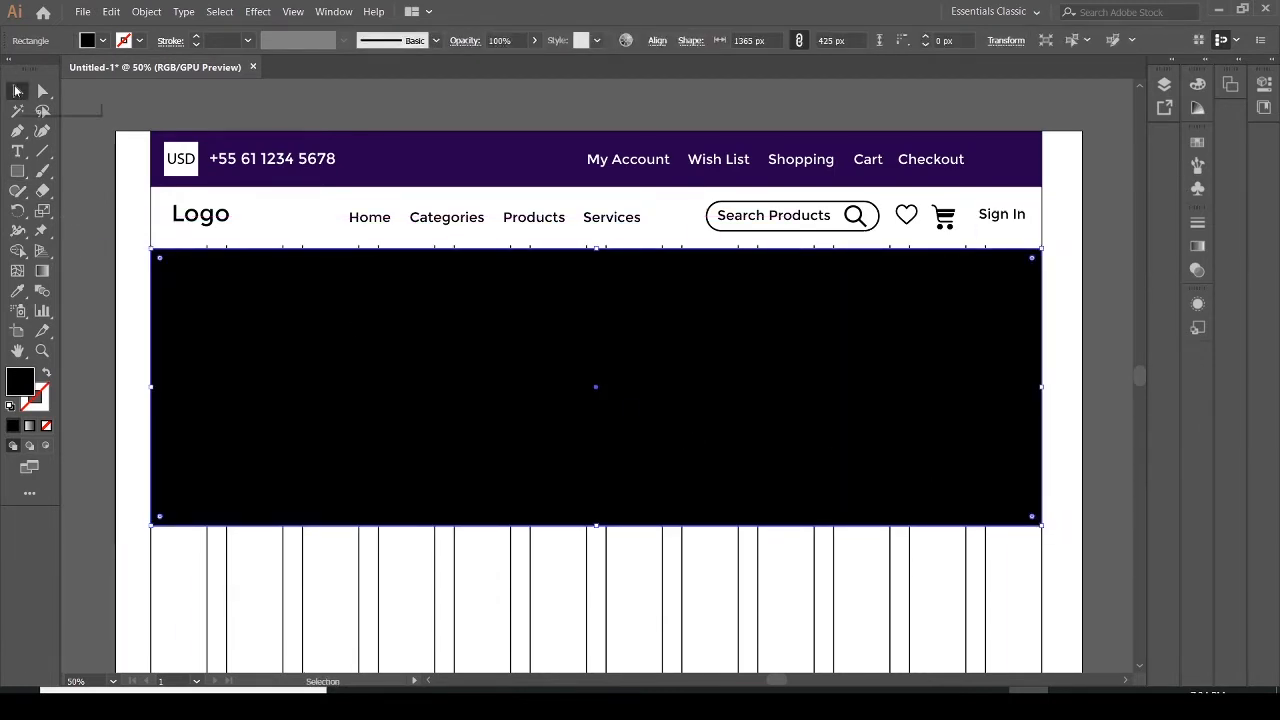
key(Up)
key(Up)
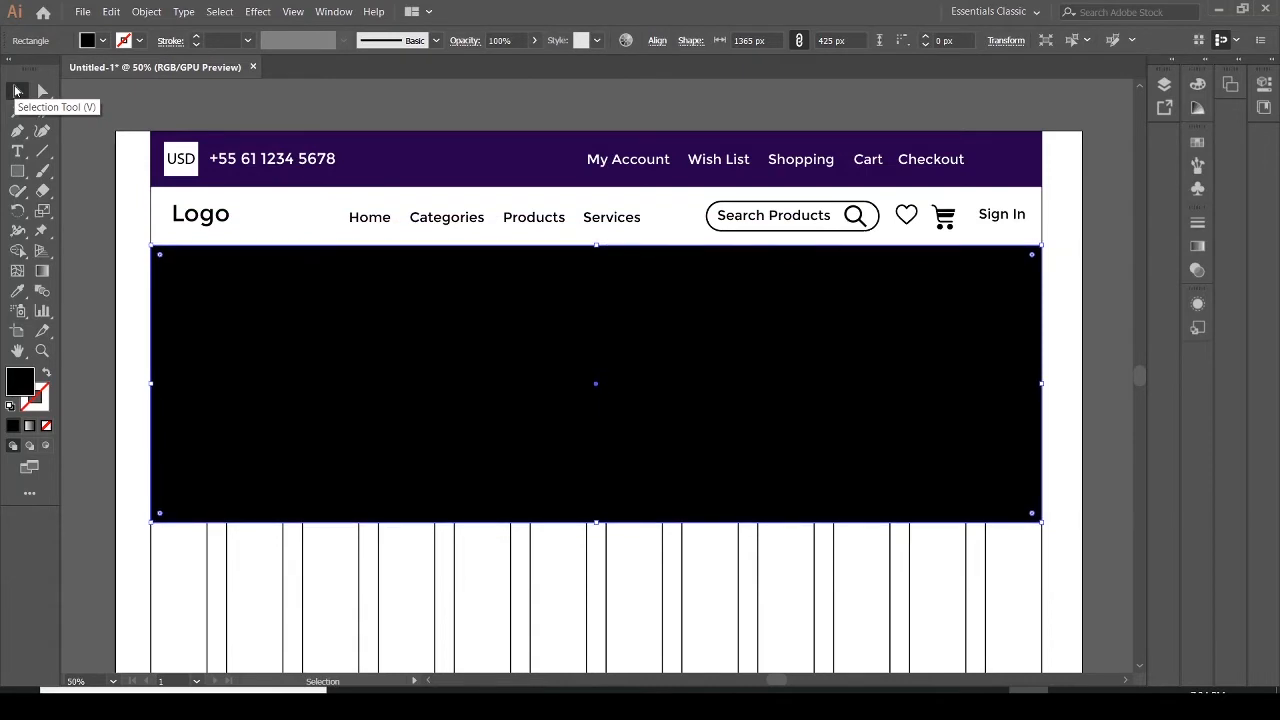
Fill the new banner rectangle with the header's dark purple color using the Color Picker
double_click(18, 390)
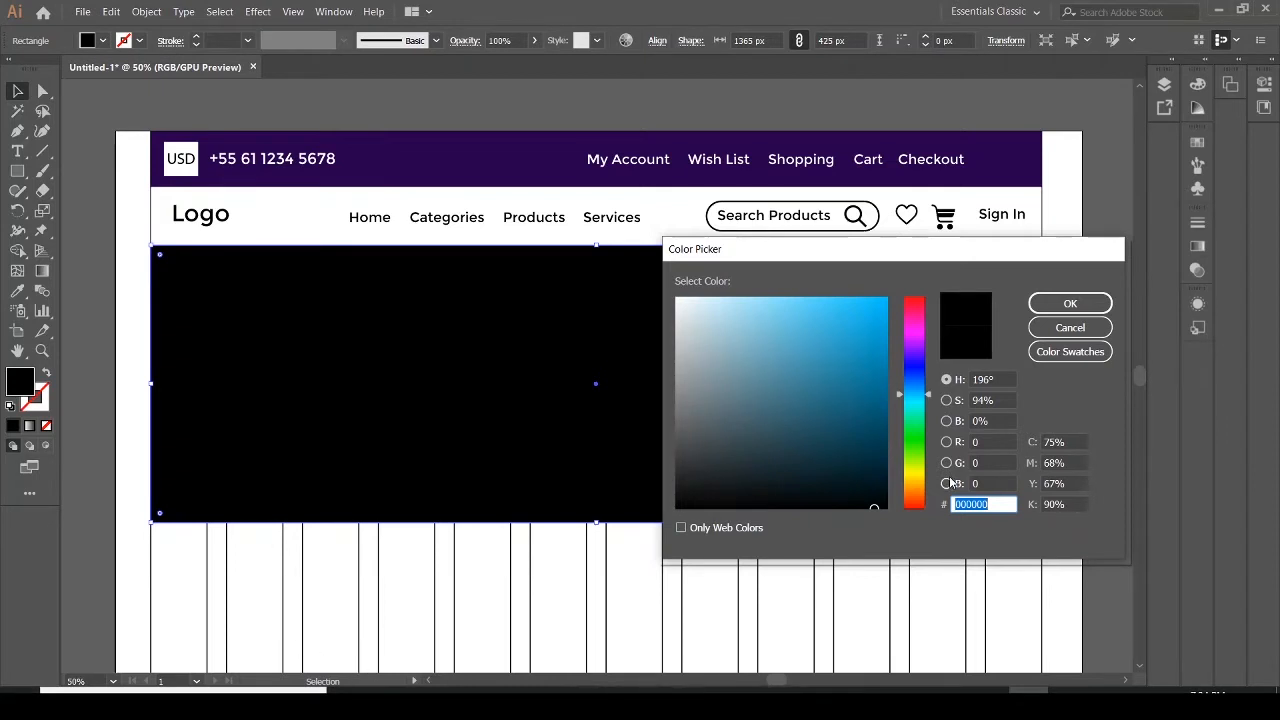
key(BackSpace)
drag(926, 396, 926, 370)
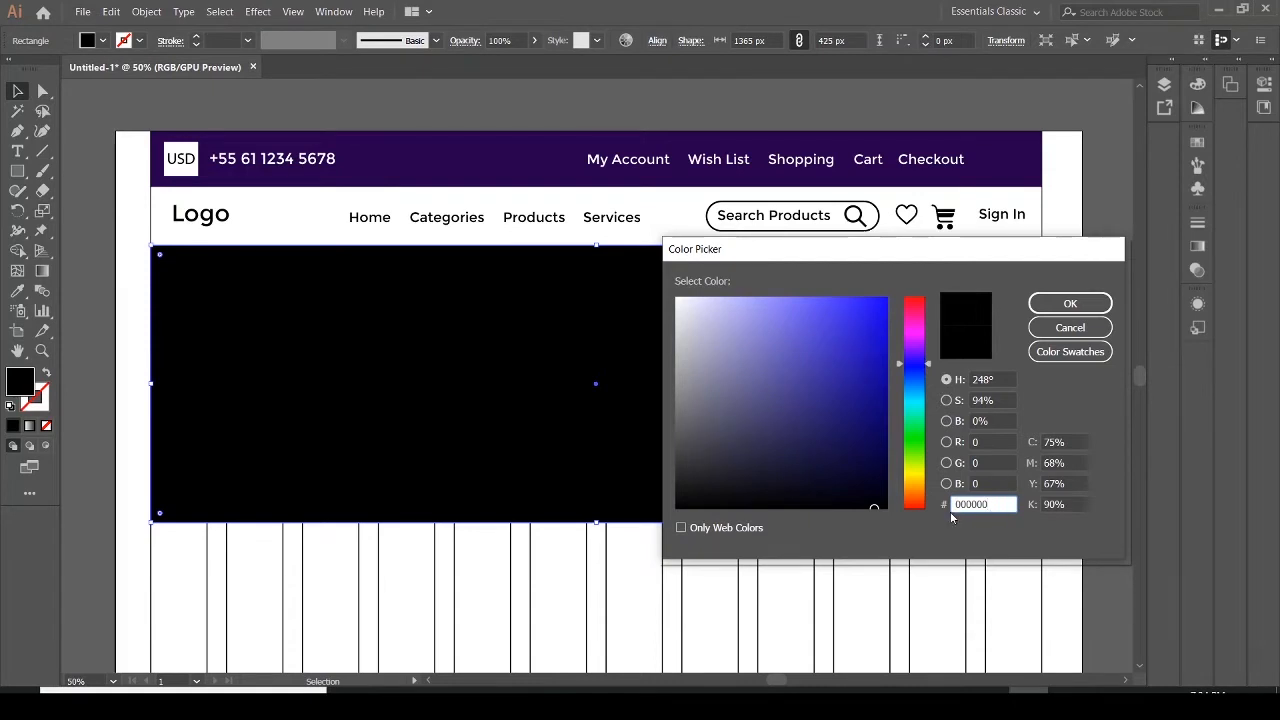
drag(990, 504, 941, 503)
text(27004c)
click(1100, 303)
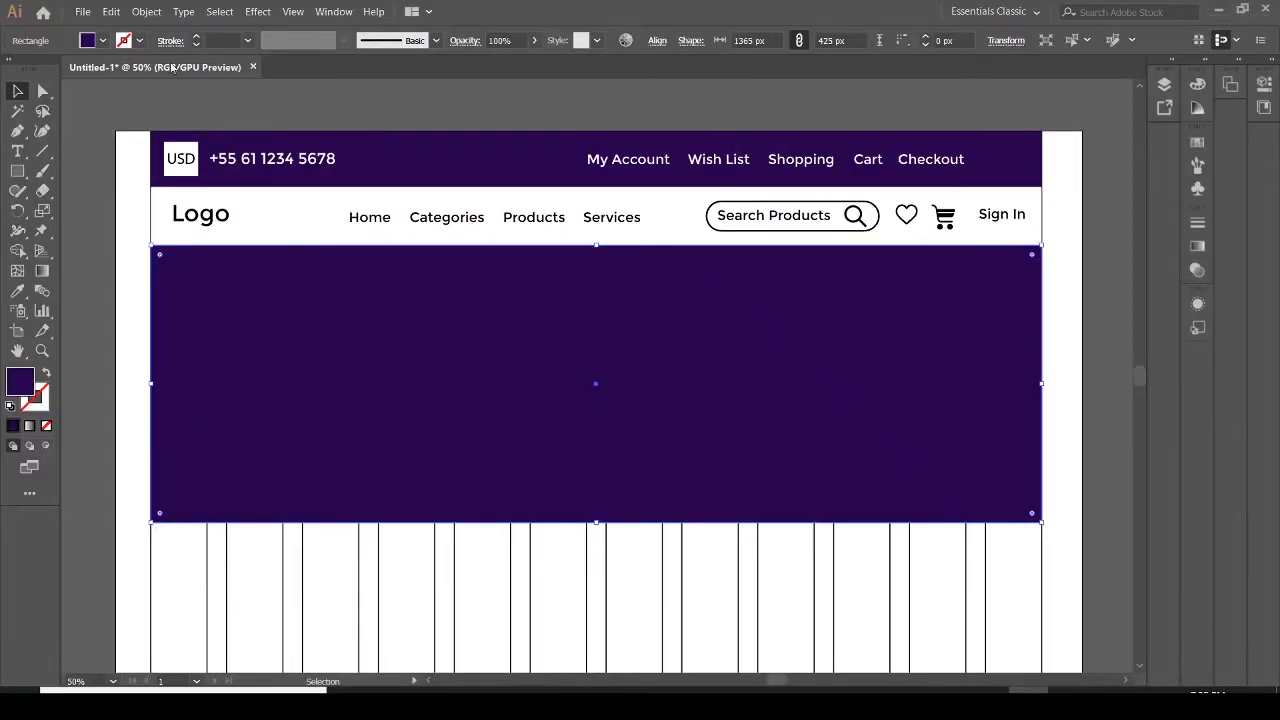
Place img-3 from the images folder as a 340 x 425 px image in the banner's left part
click(84, 17)
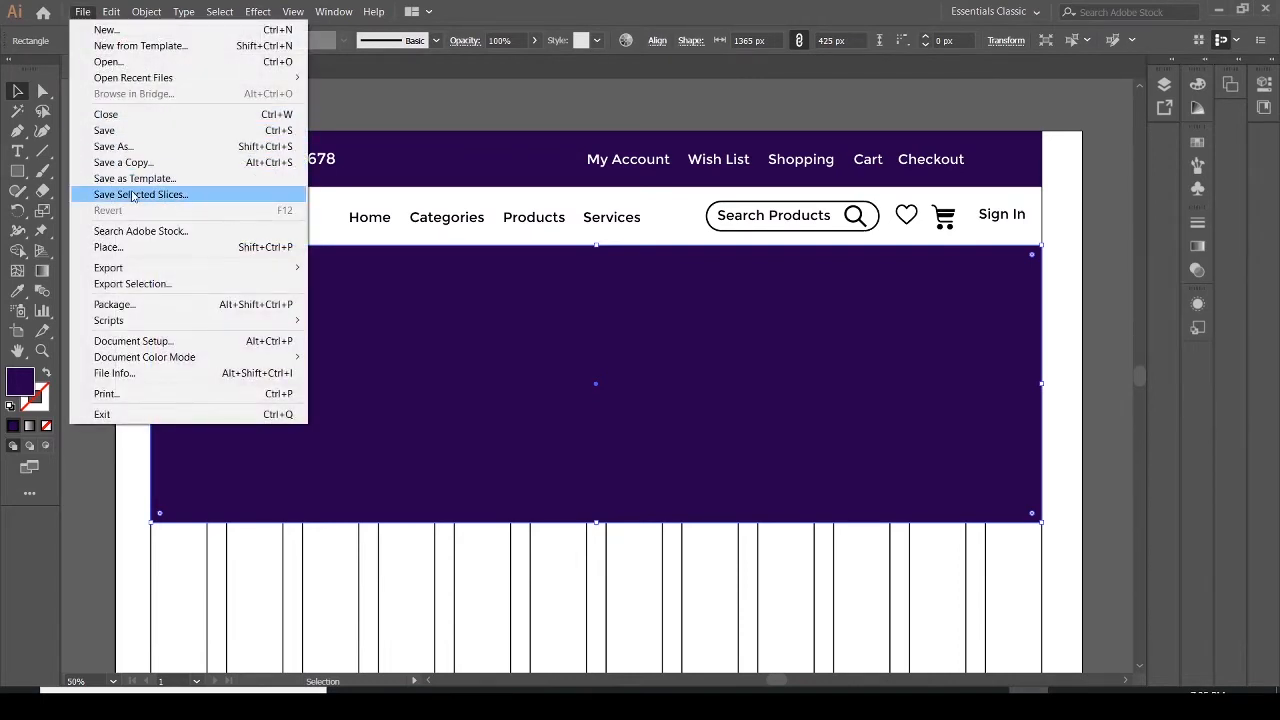
click(115, 249)
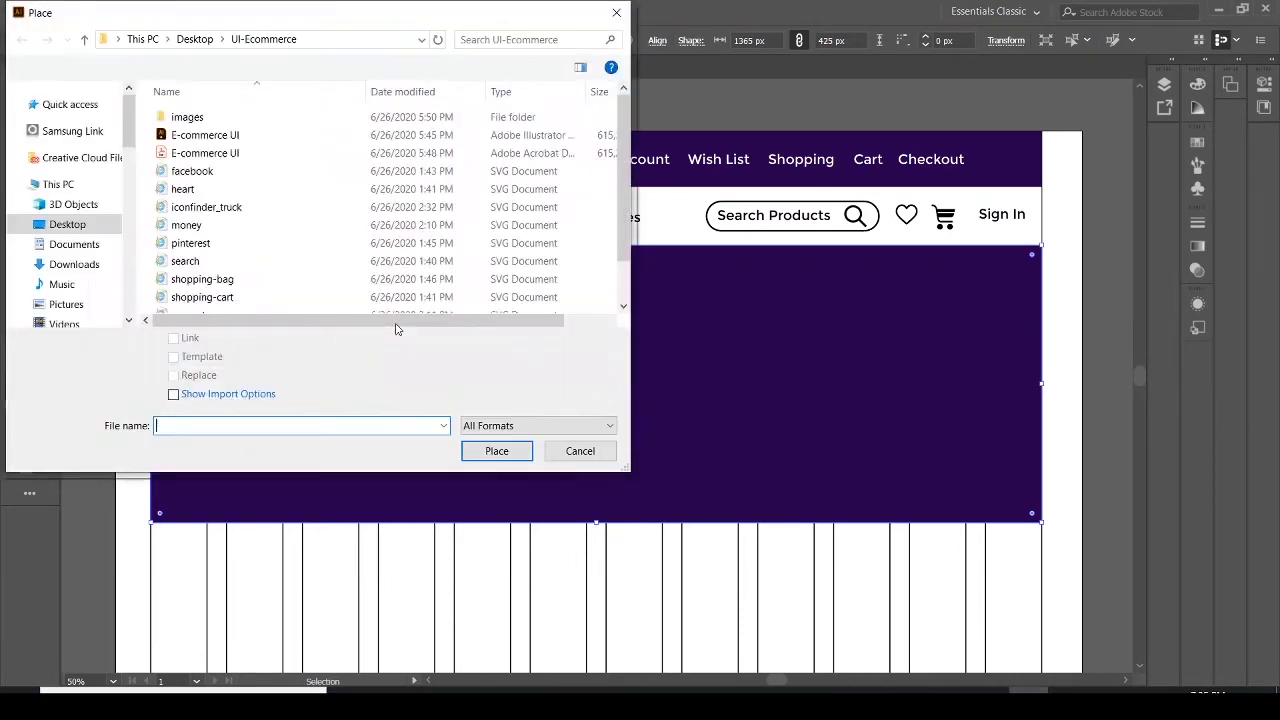
double_click(188, 117)
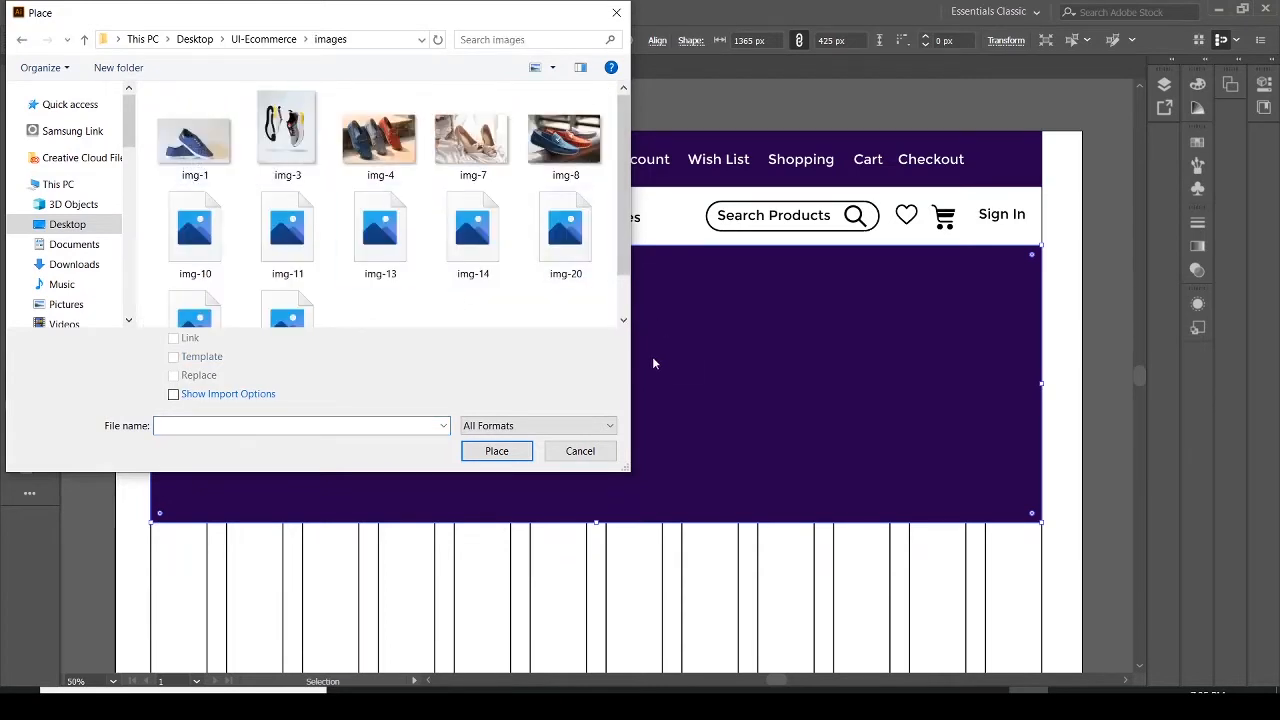
click(282, 128)
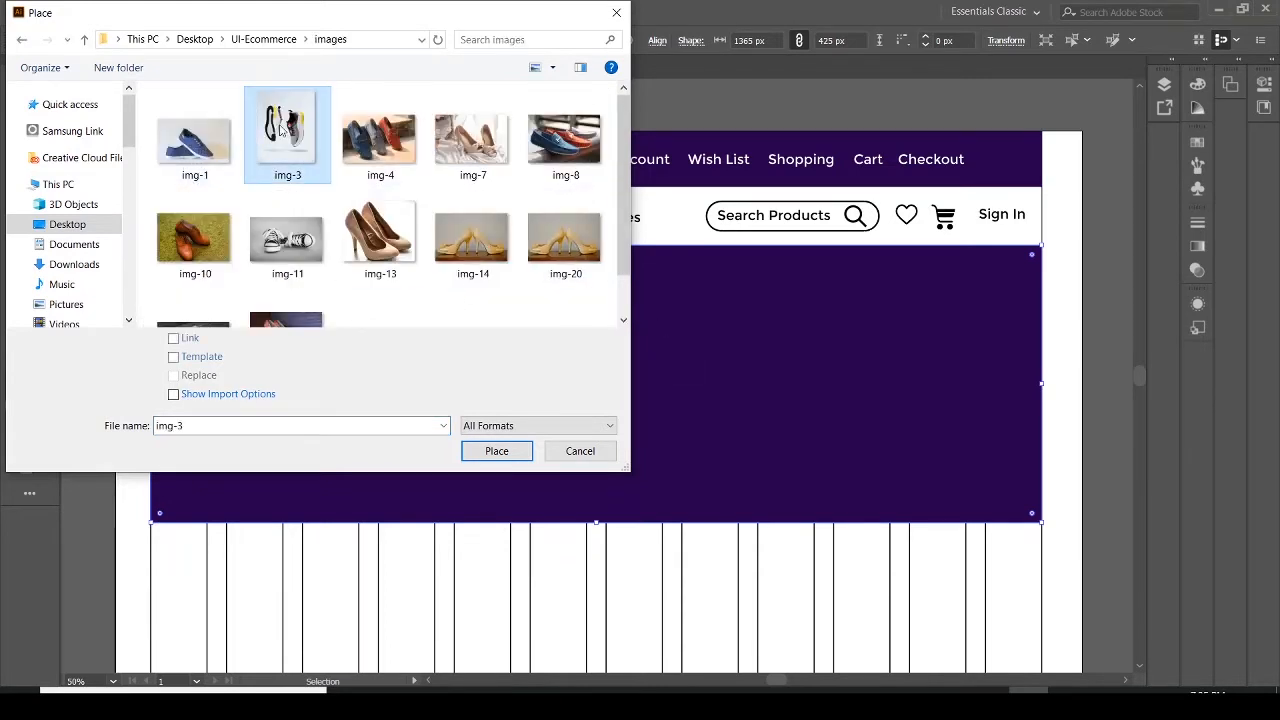
click(492, 450)
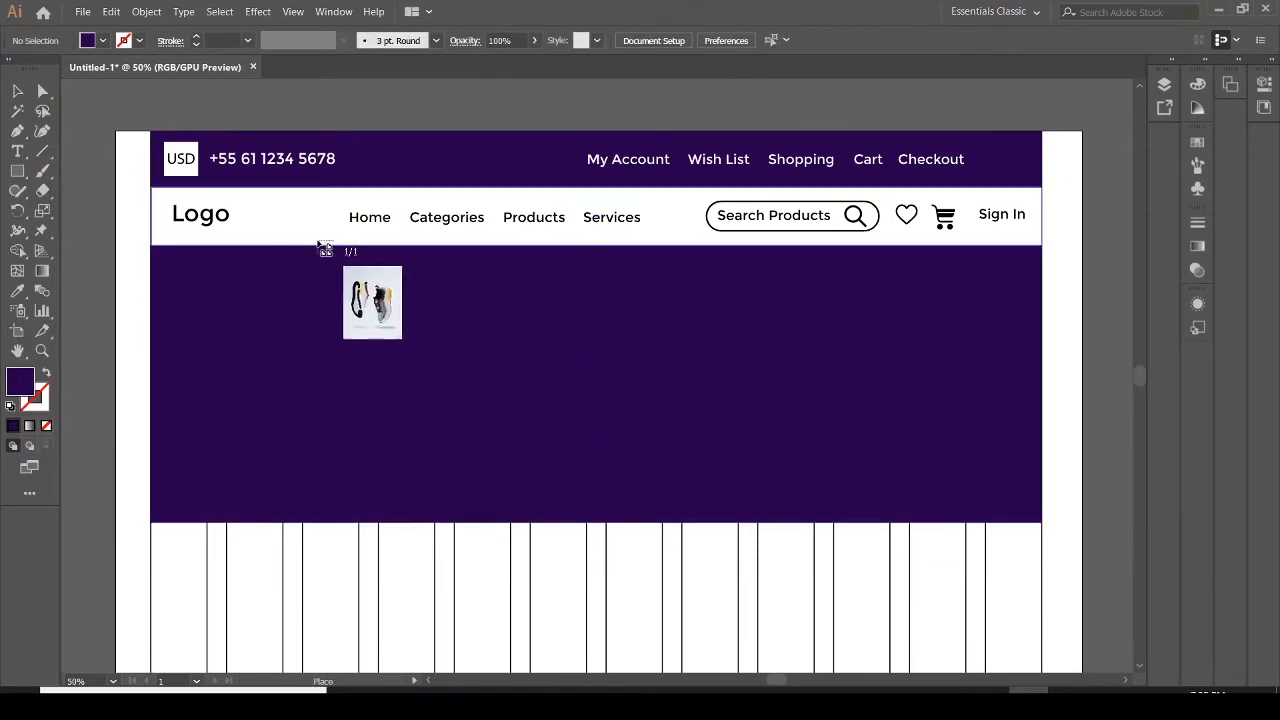
drag(307, 250, 553, 529)
drag(397, 383, 381, 383)
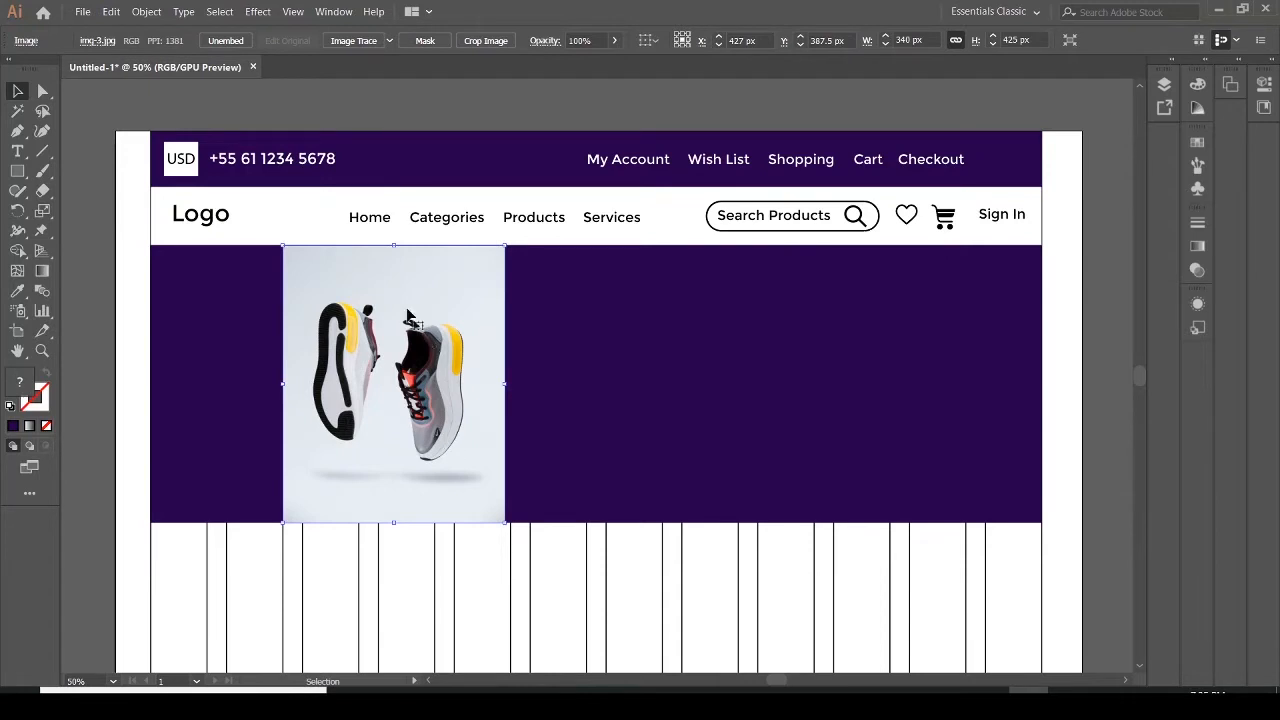
Stretch the shoe image's top edge flush with the banner and compare the hero section with the reference PDF
click(537, 305)
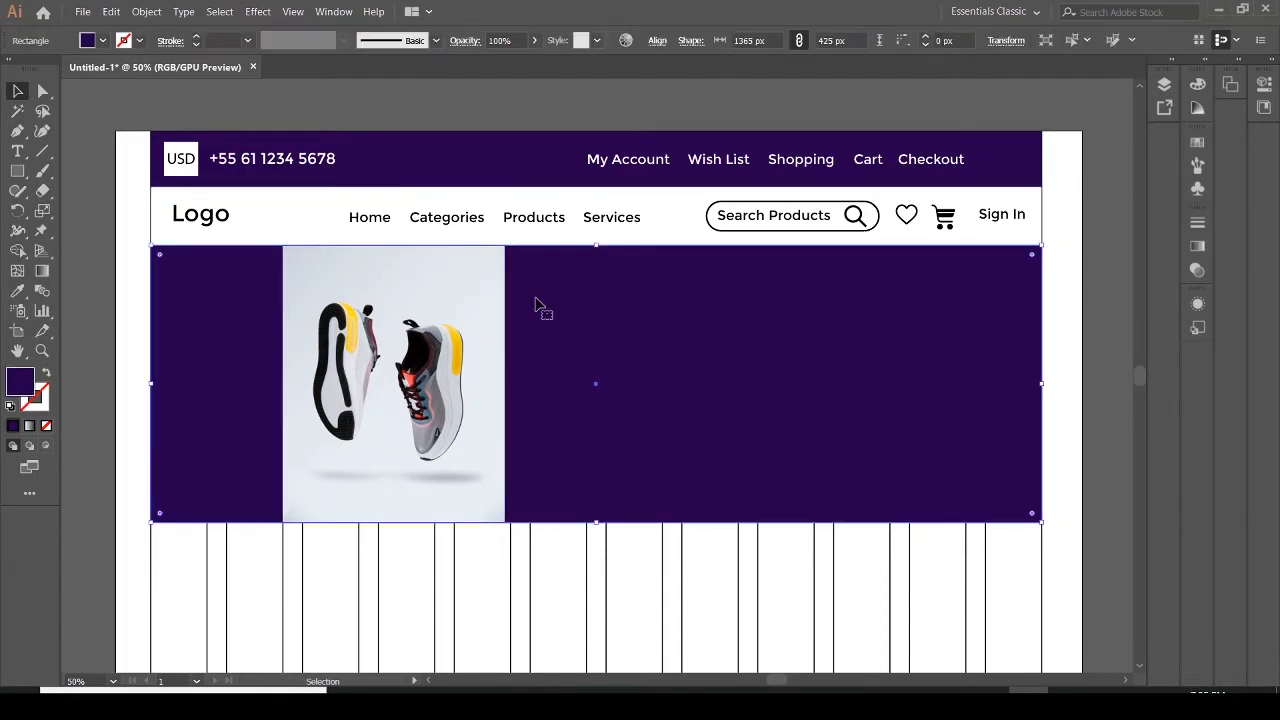
click(392, 258)
drag(394, 249, 394, 245)
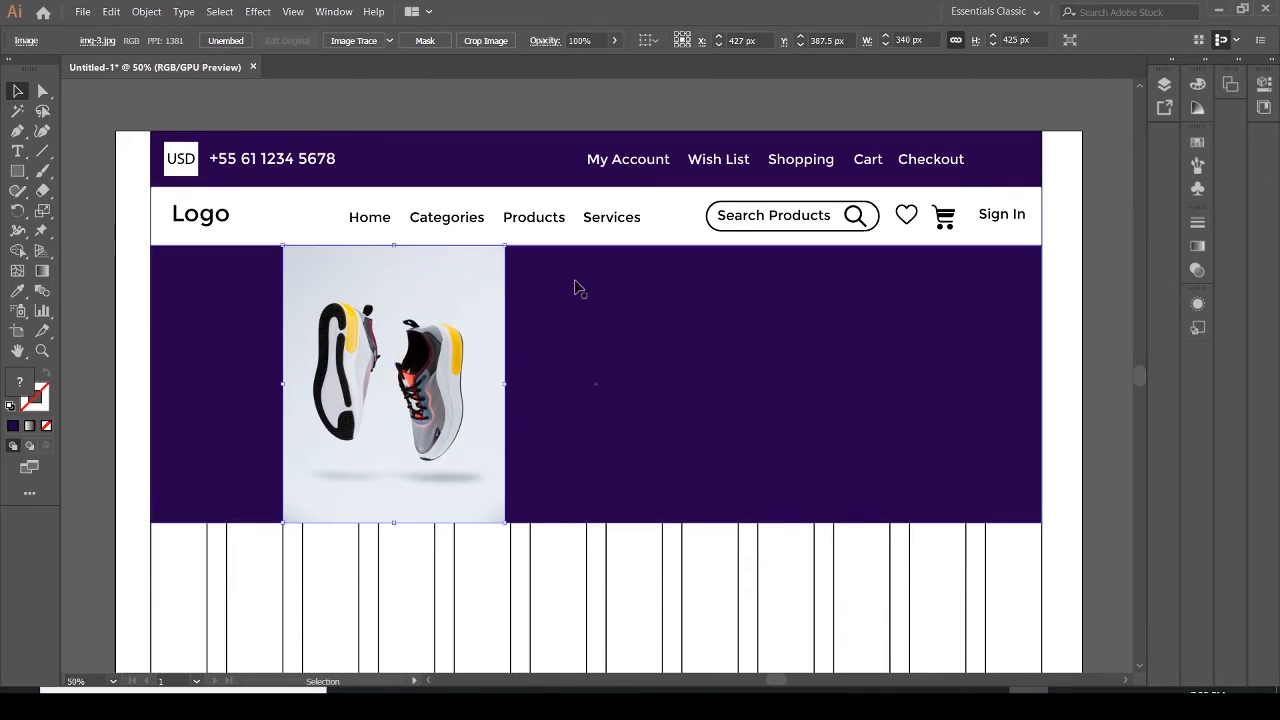
click(575, 288)
click(420, 267)
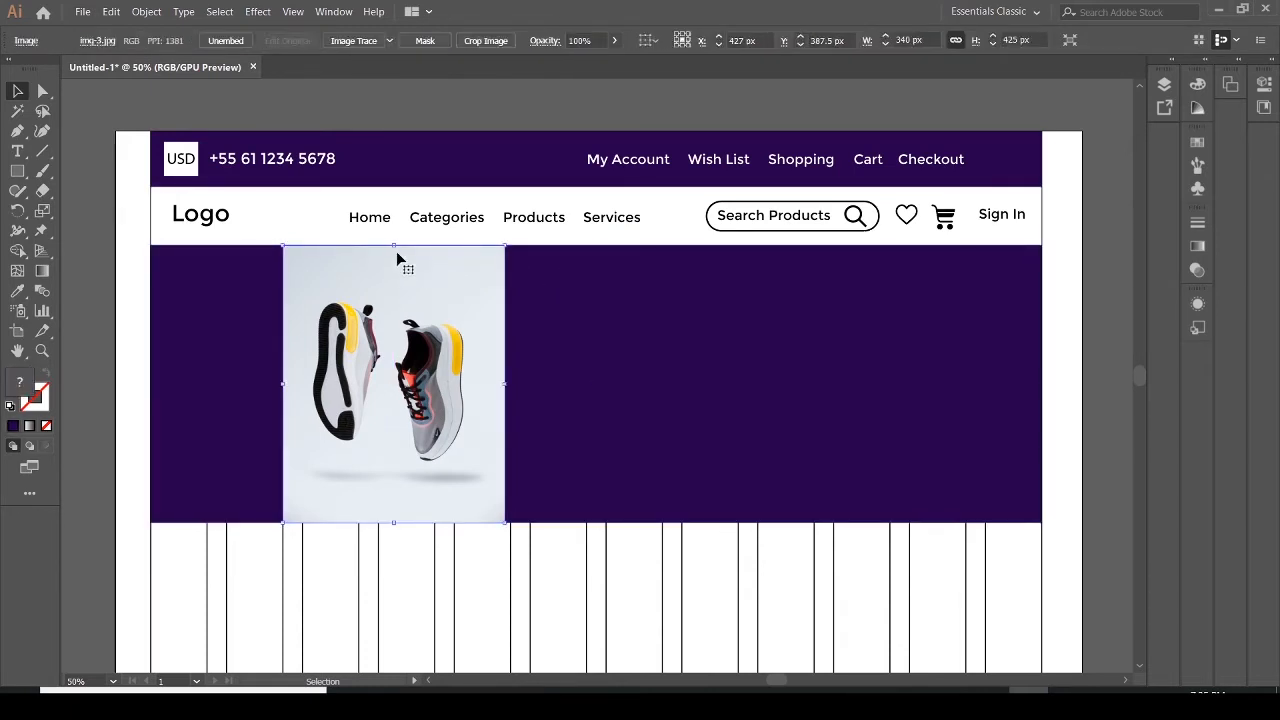
drag(394, 247, 394, 244)
click(534, 323)
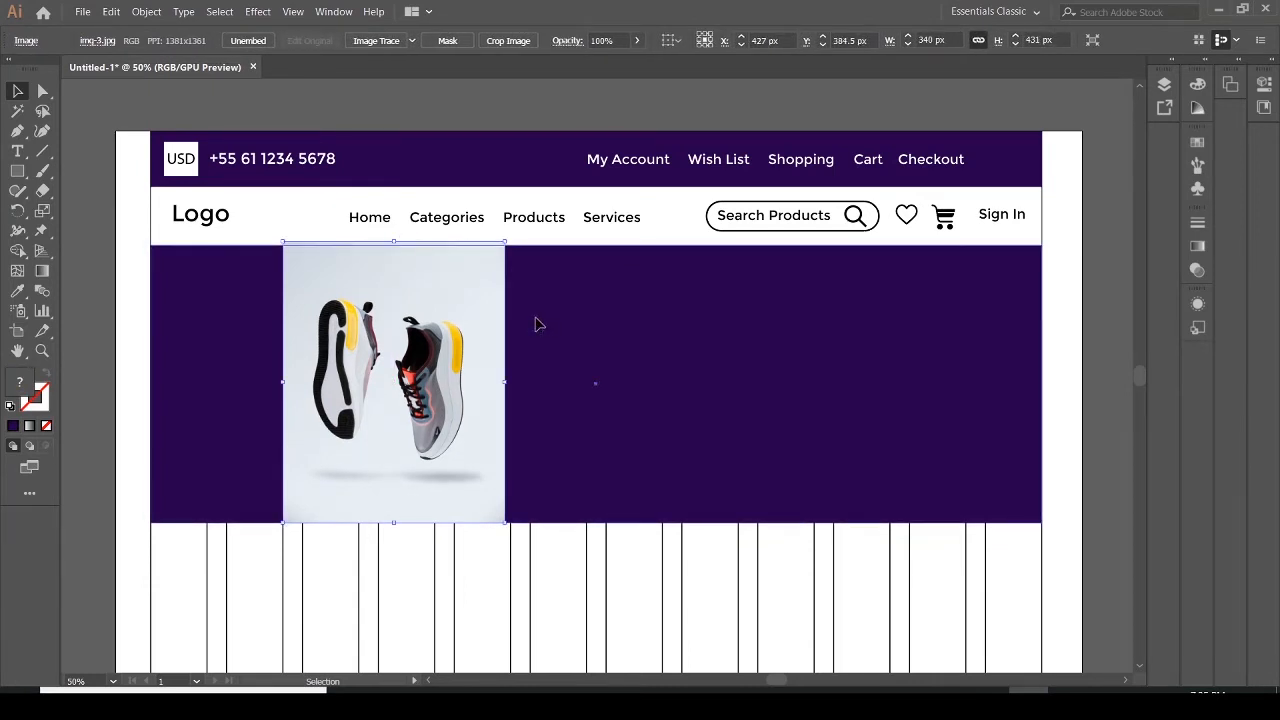
click(392, 250)
drag(393, 240, 394, 250)
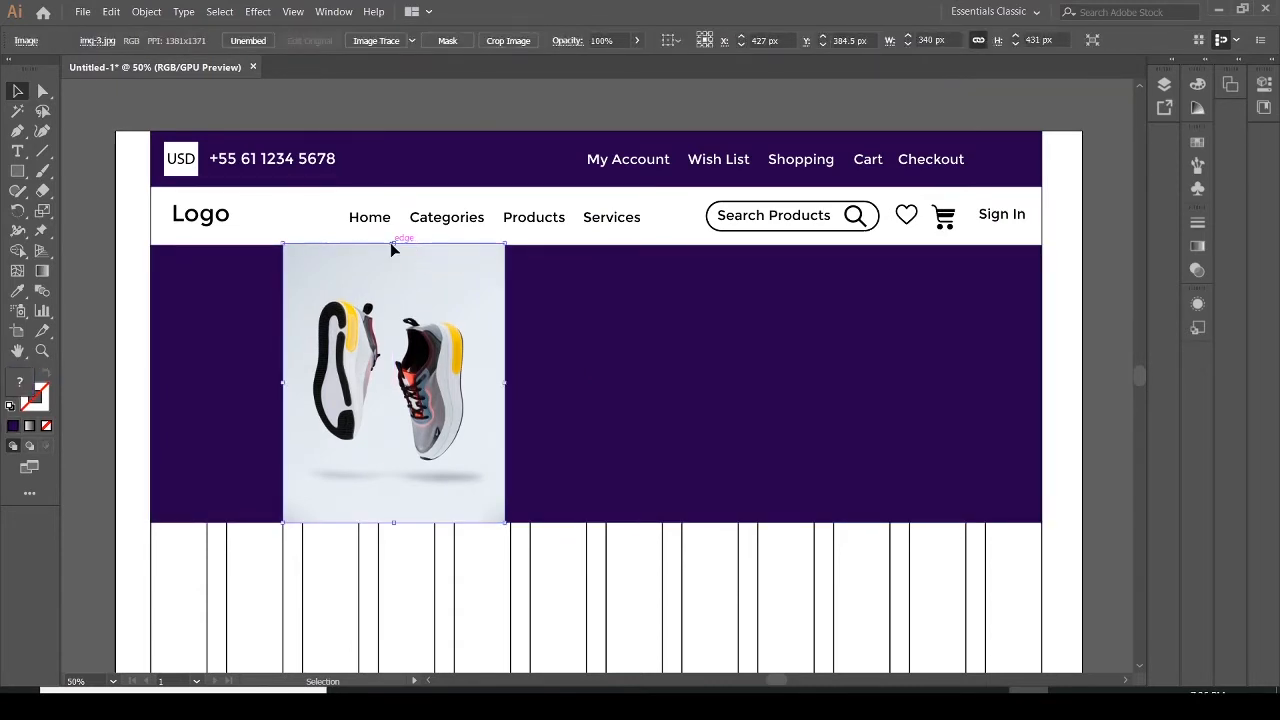
click(560, 305)
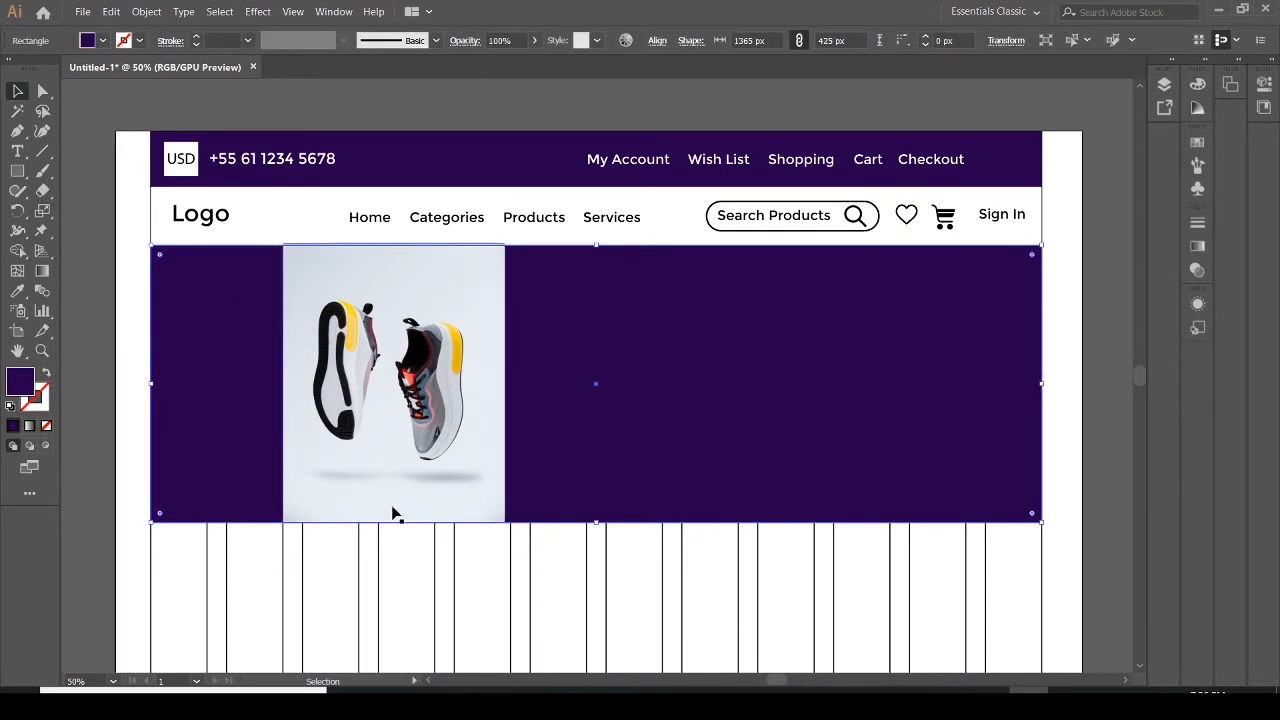
click(720, 556)
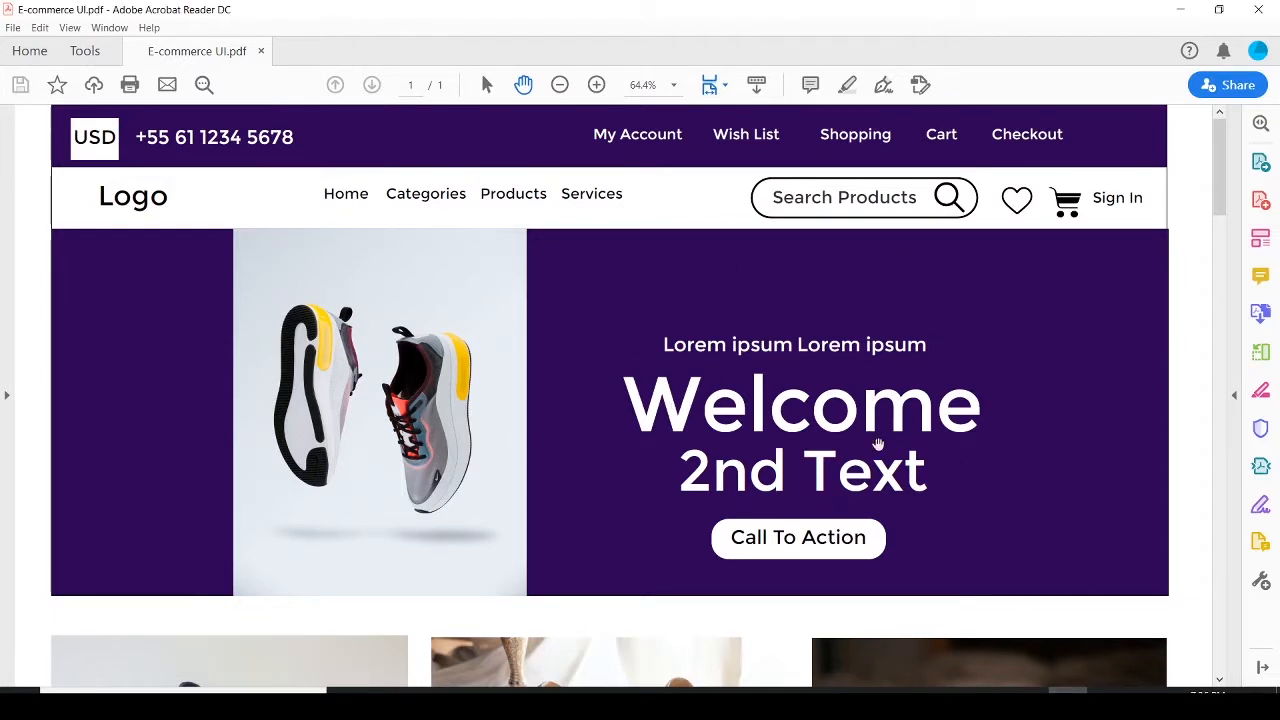
click(1029, 704)
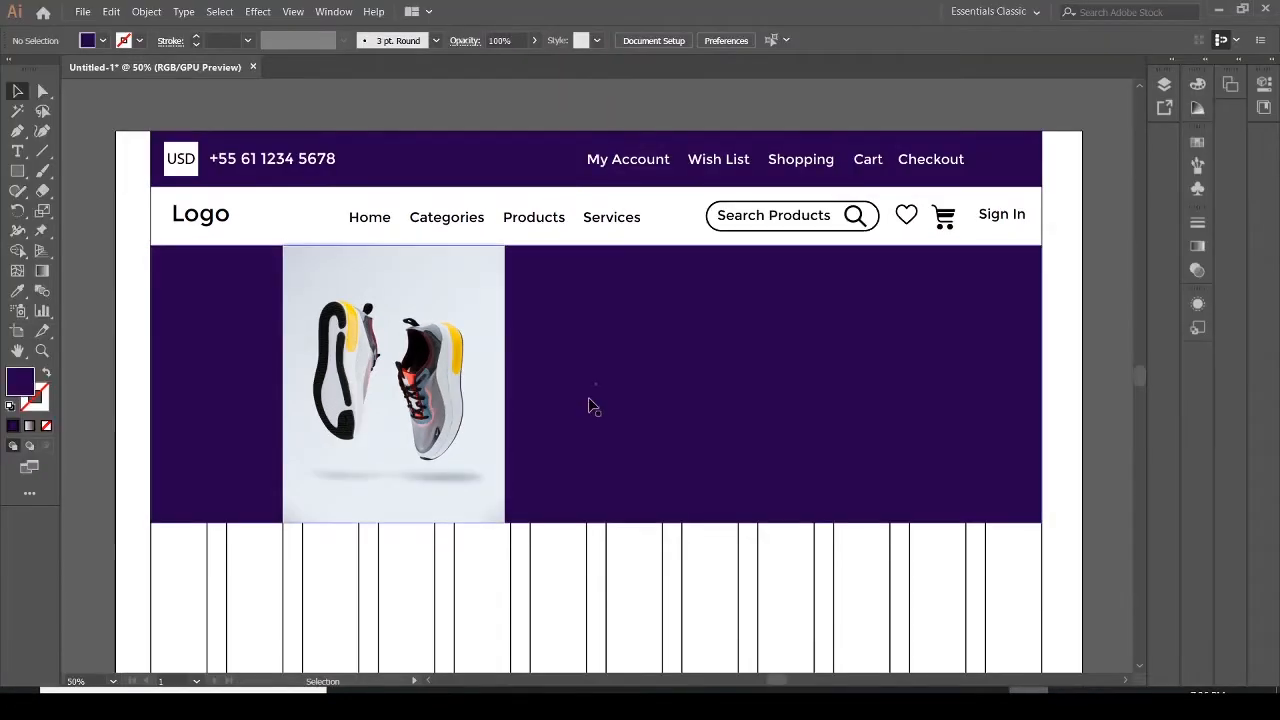
Add a 'Lorem Ipsum' point text line in the banner to the right of the shoe image
click(17, 151)
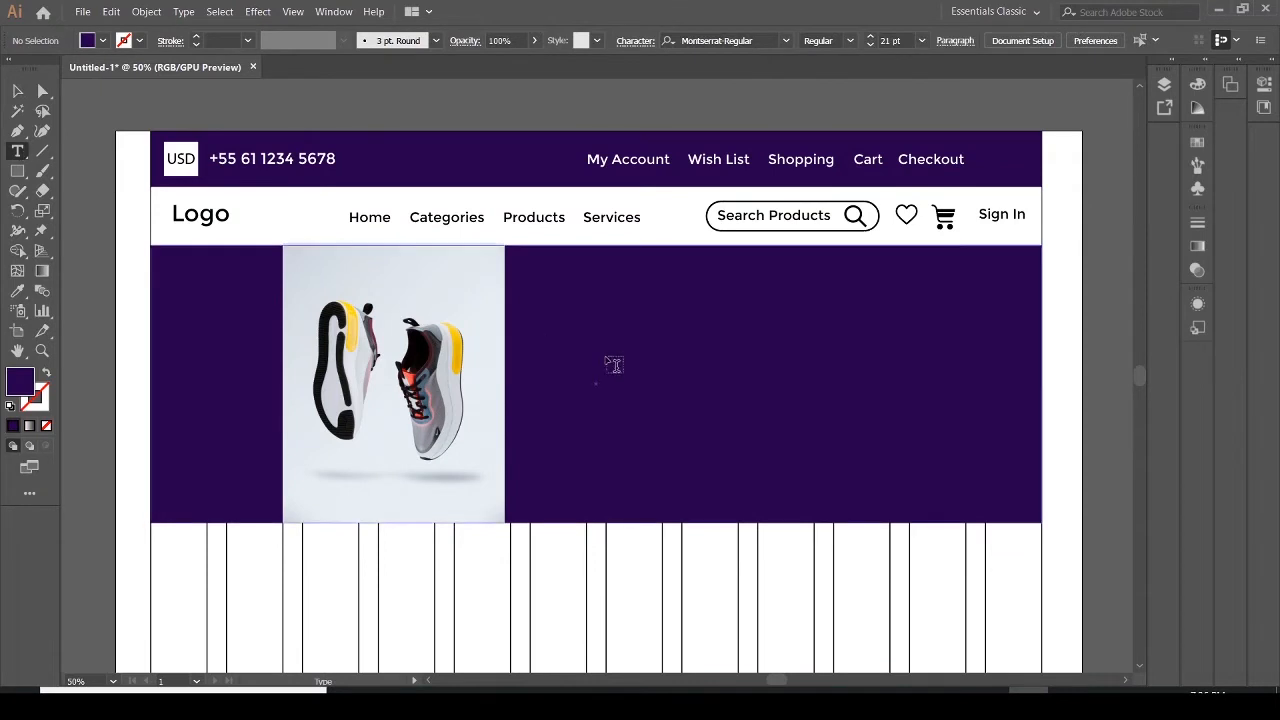
click(655, 341)
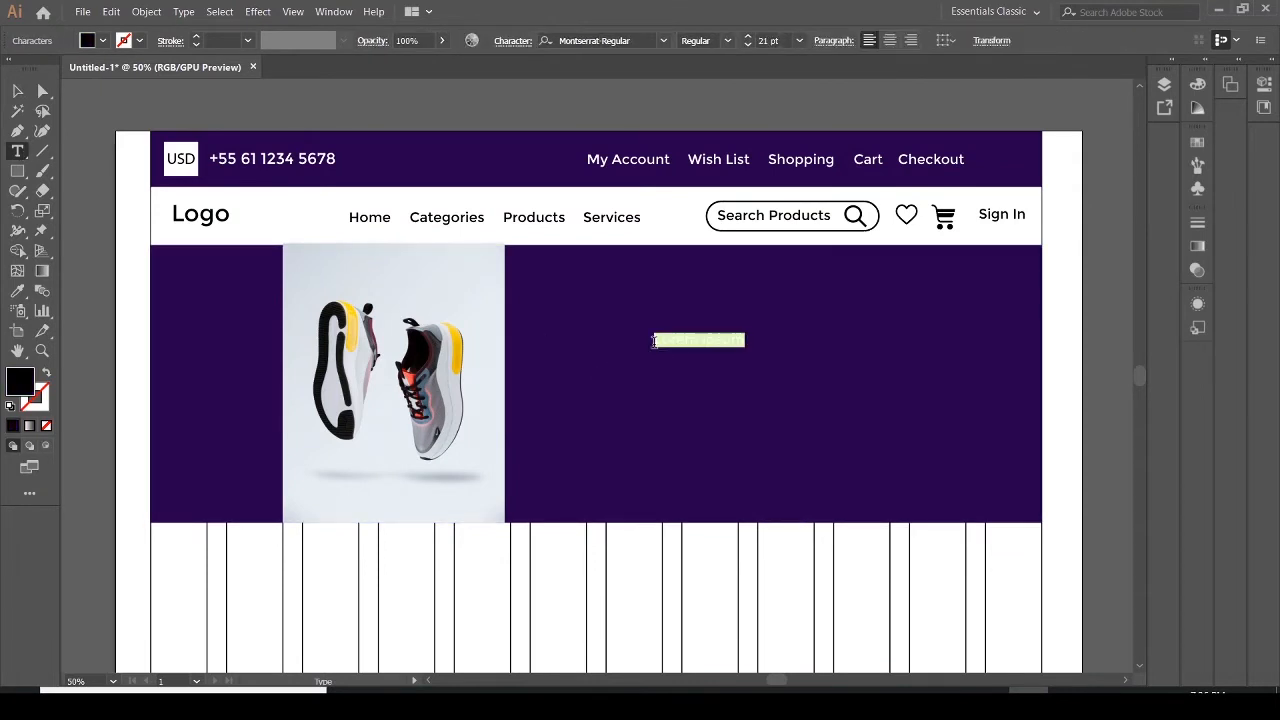
text(Sum)
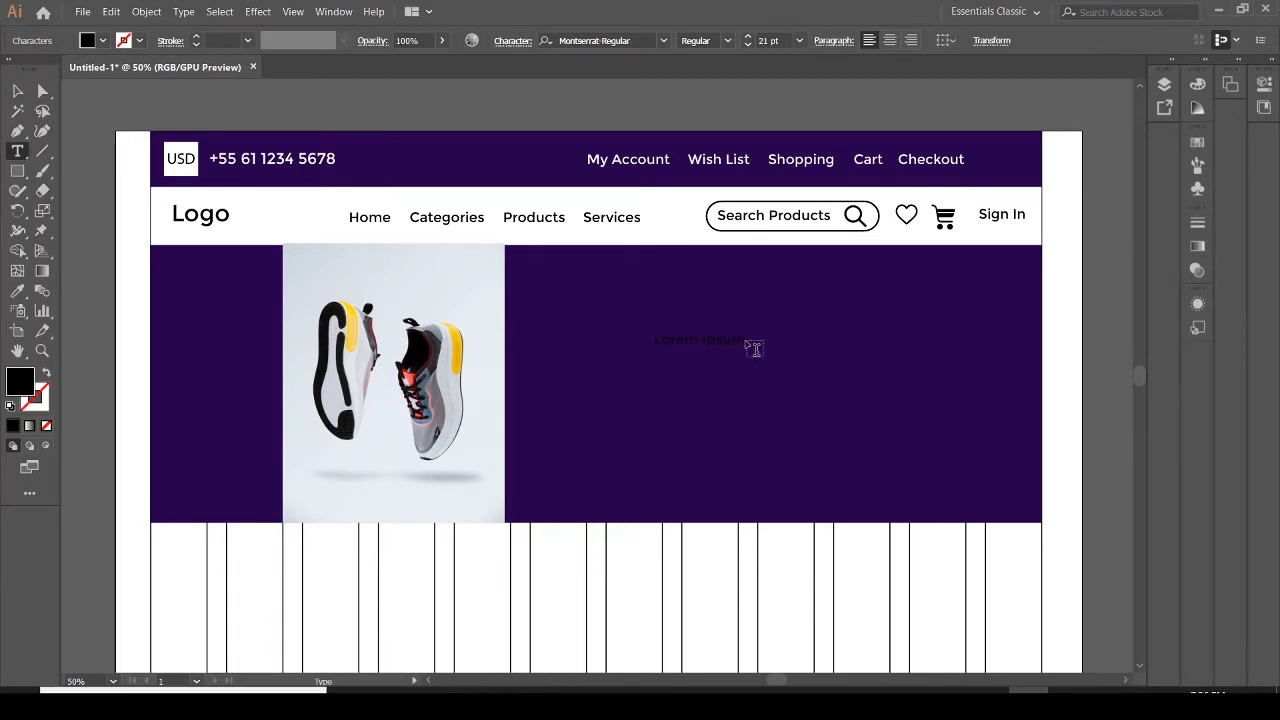
click(755, 349)
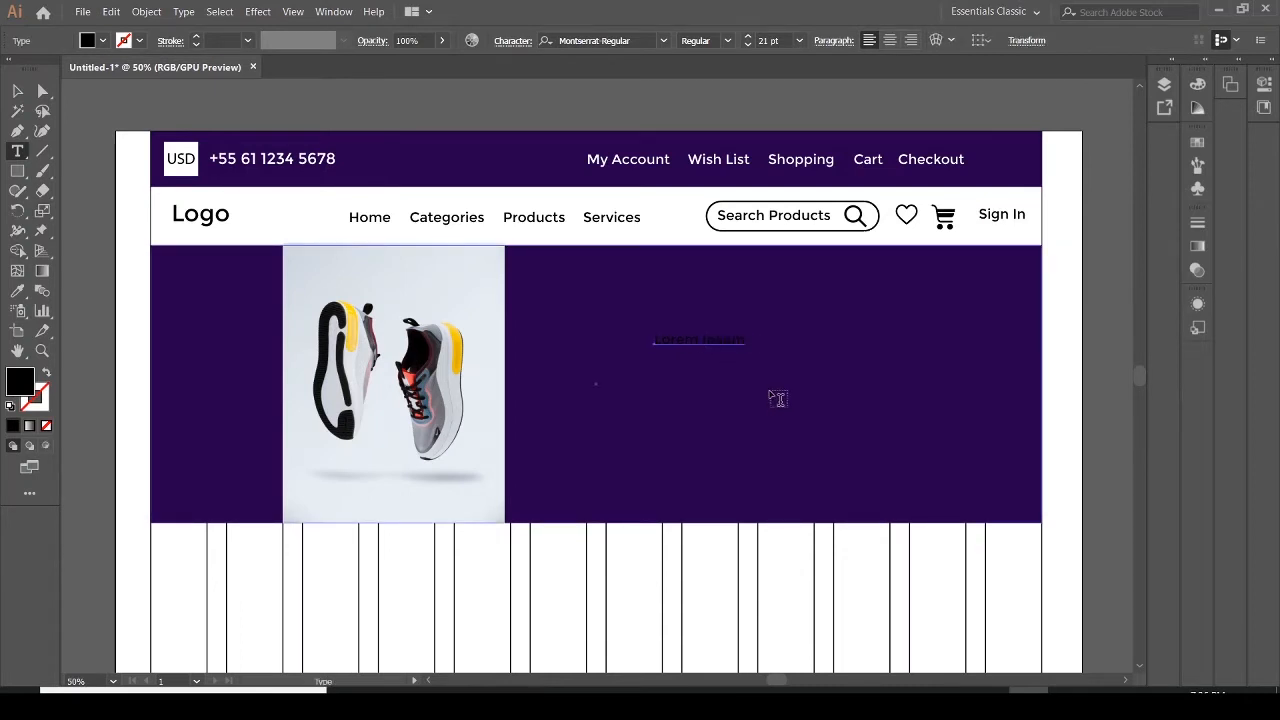
click(743, 337)
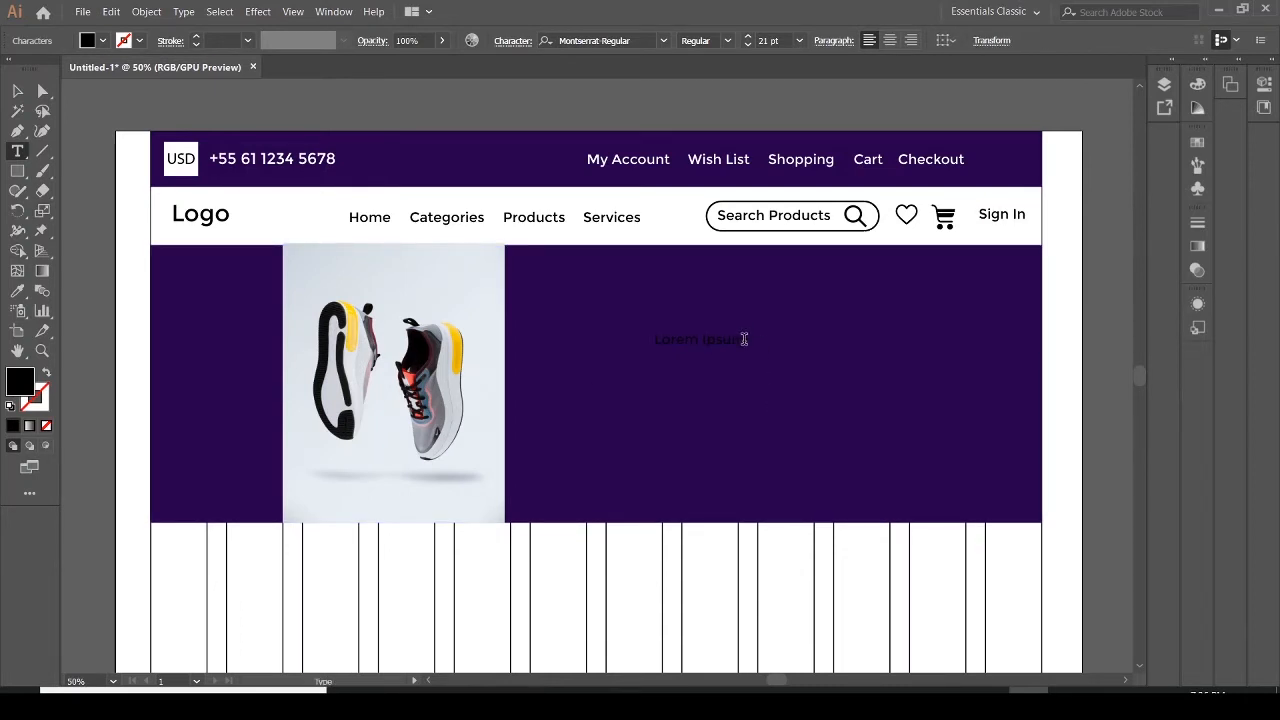
key(shift+Left)
key(shift+Left)
key(shift+Left)
key(shift+Left)
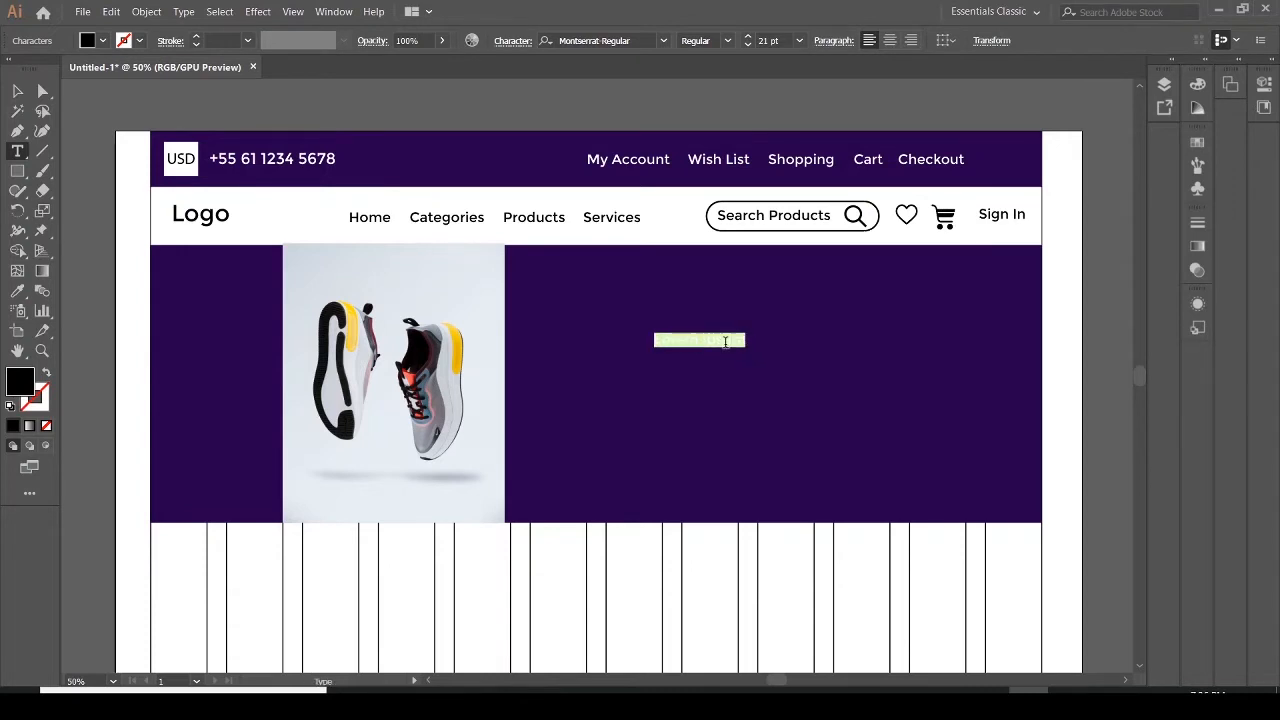
key(Right)
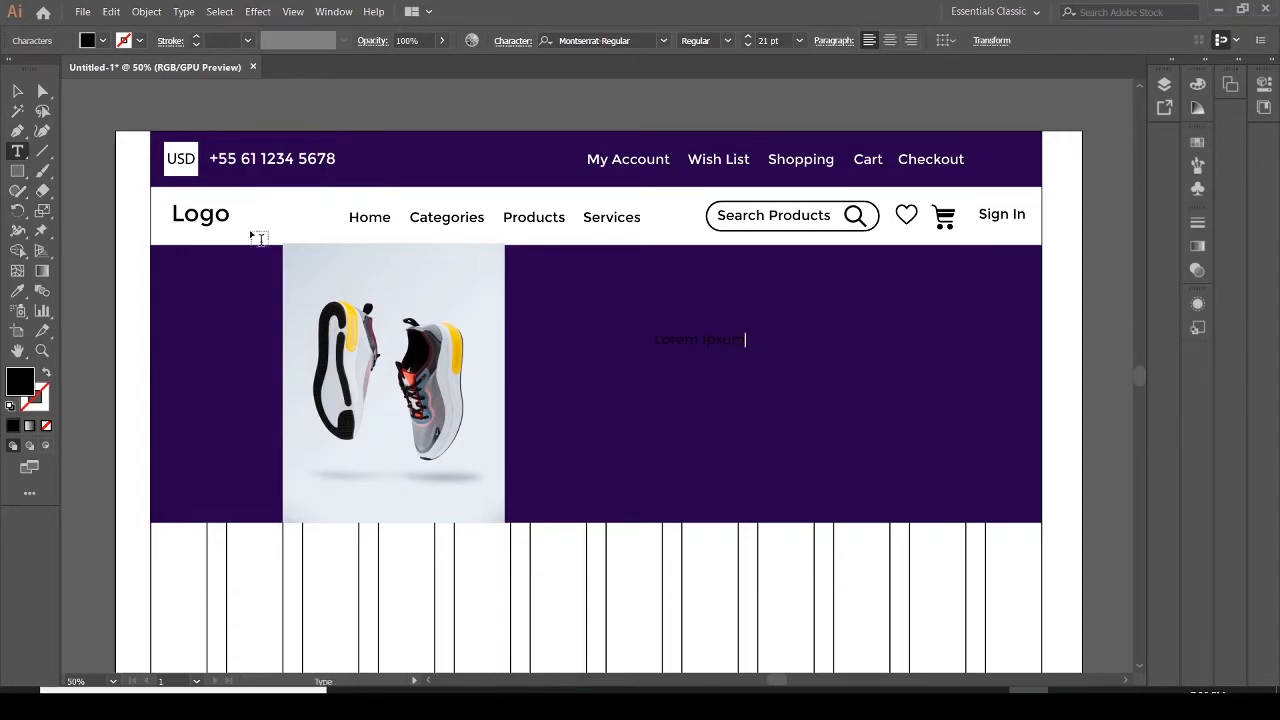
click(17, 91)
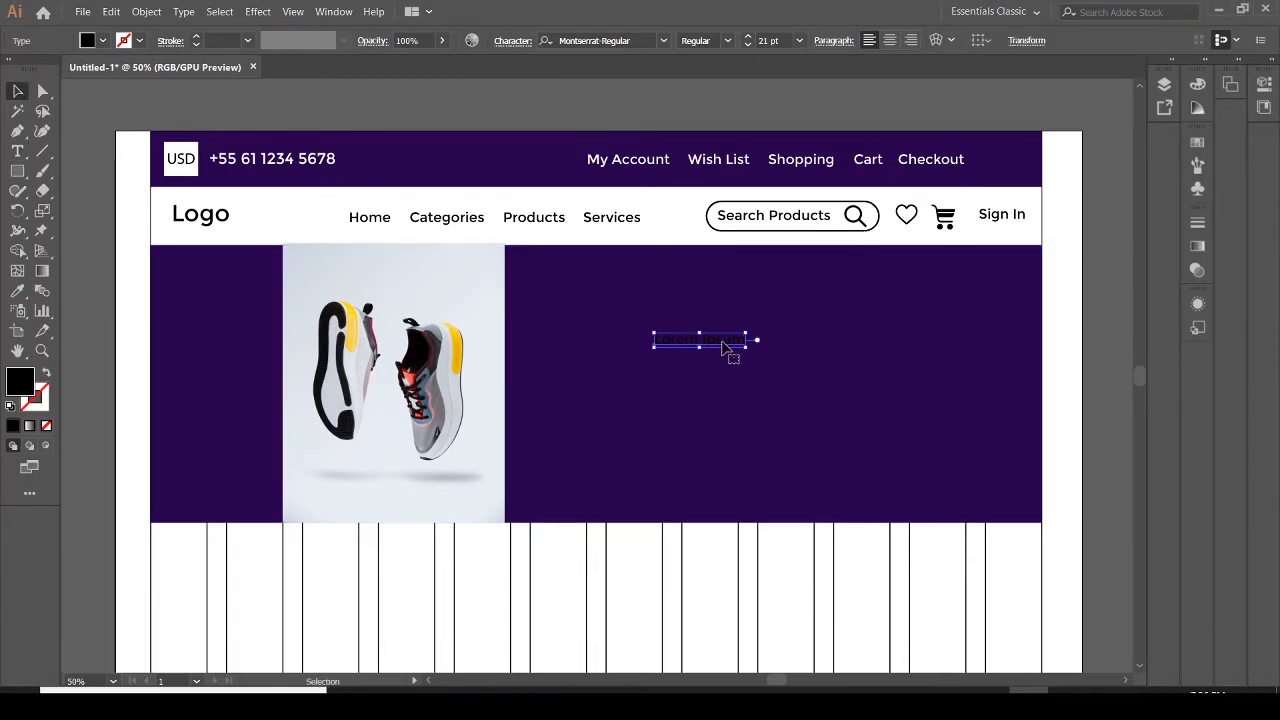
Duplicate the Lorem Ipsum text and place the copy directly after the original on the same line
drag(738, 343, 820, 348)
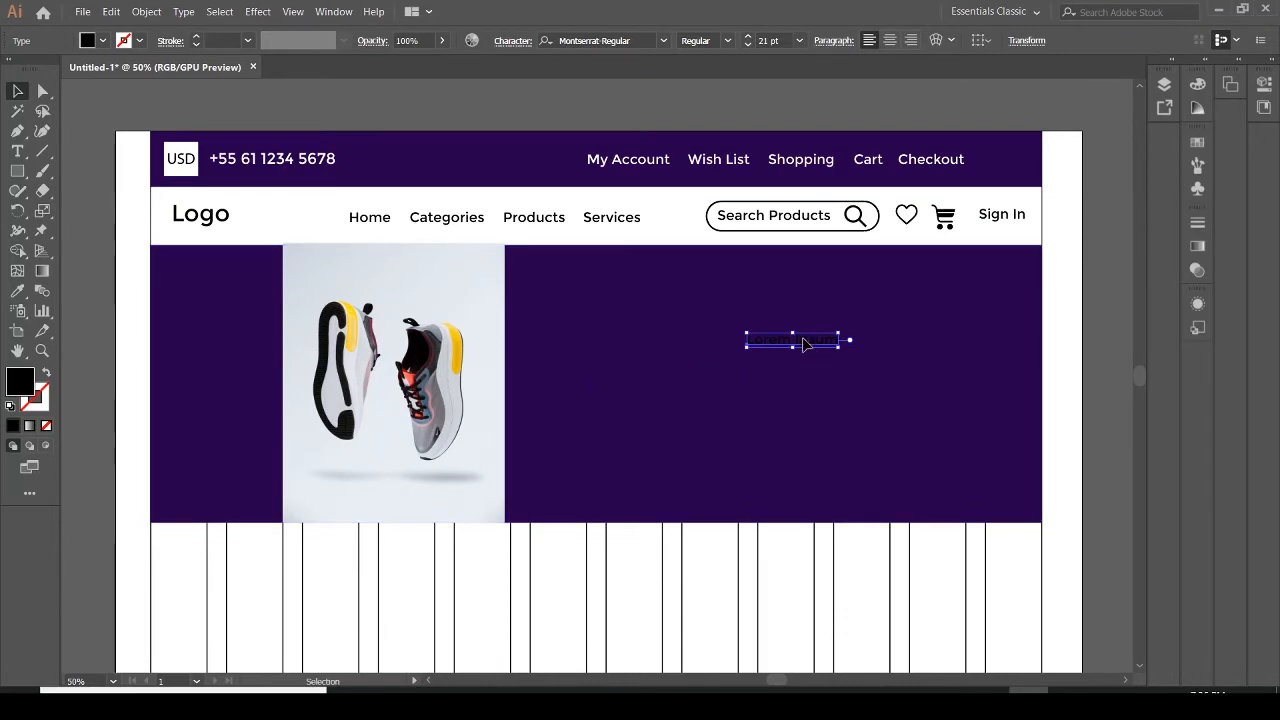
drag(805, 343, 748, 341)
click(789, 374)
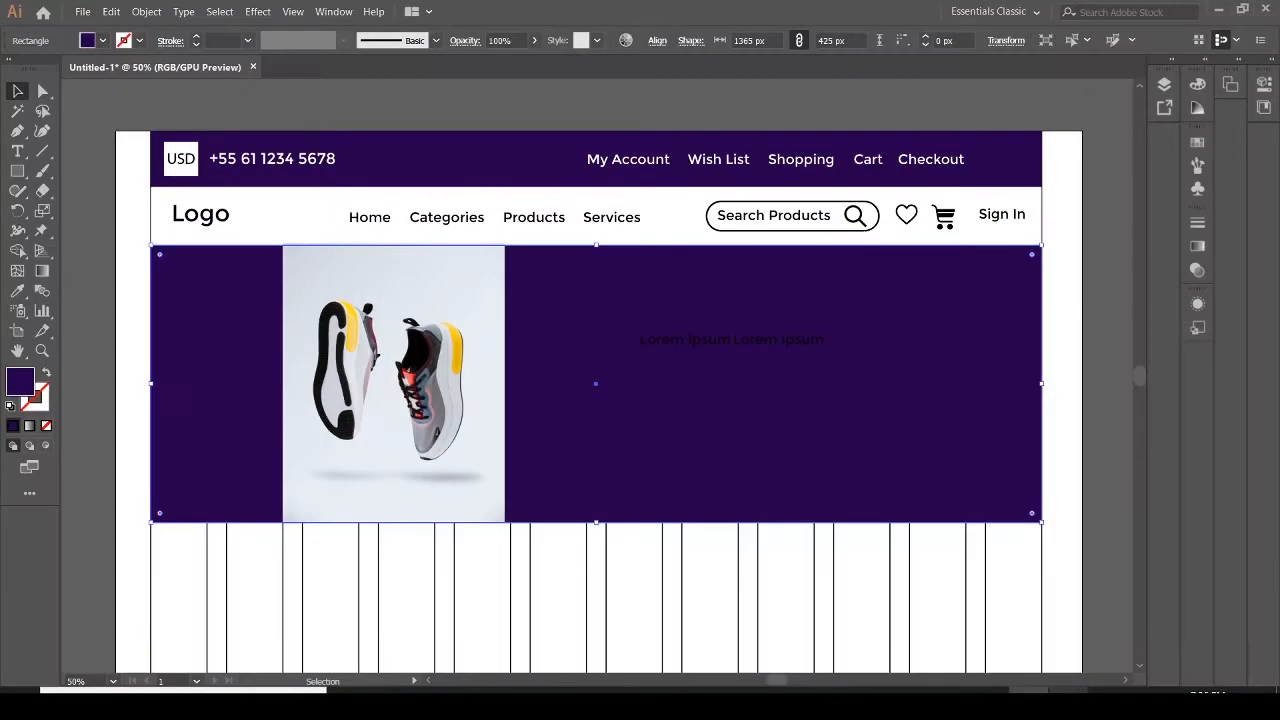
Make both Lorem Ipsum texts white and set their font size to 24 pt
click(17, 151)
click(793, 339)
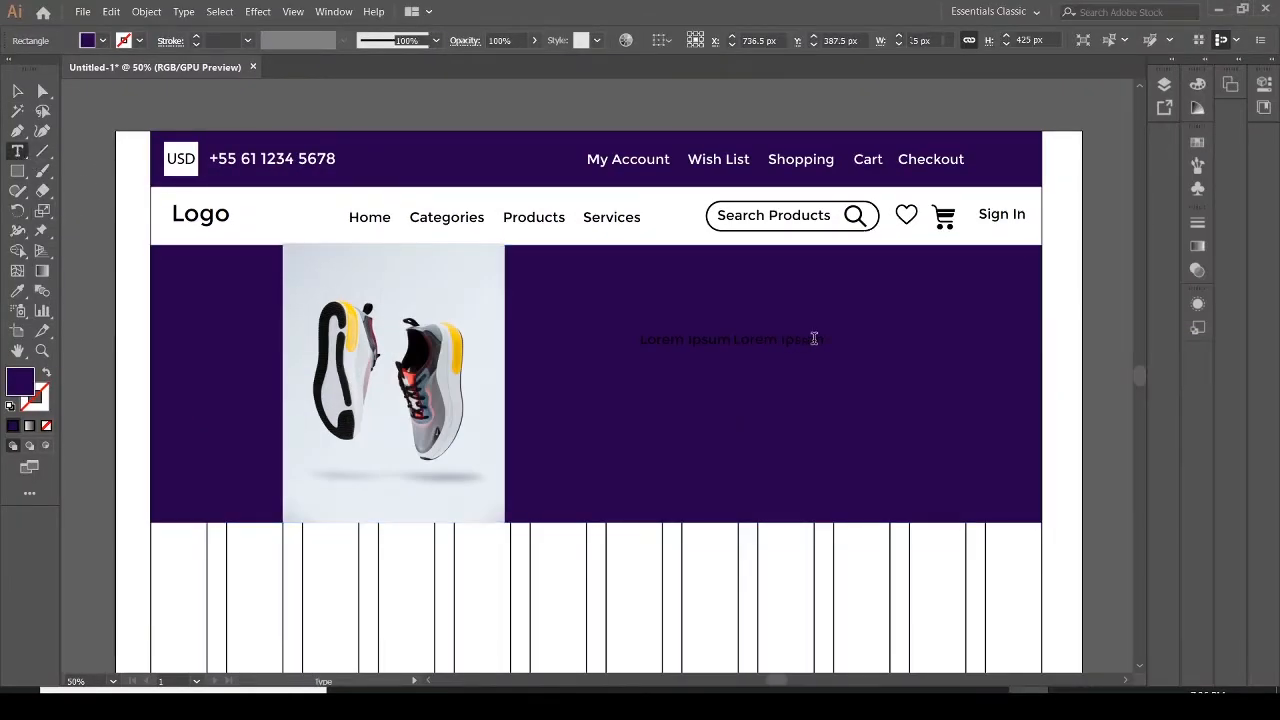
drag(823, 338, 652, 347)
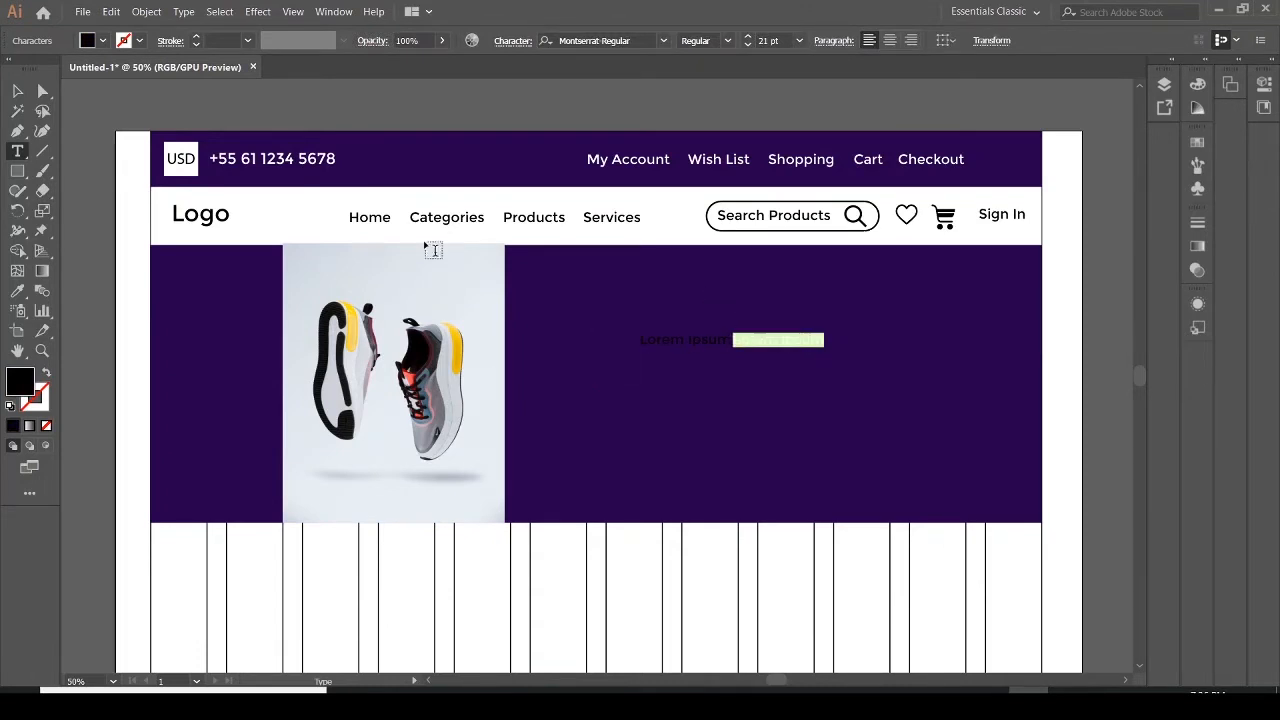
click(17, 90)
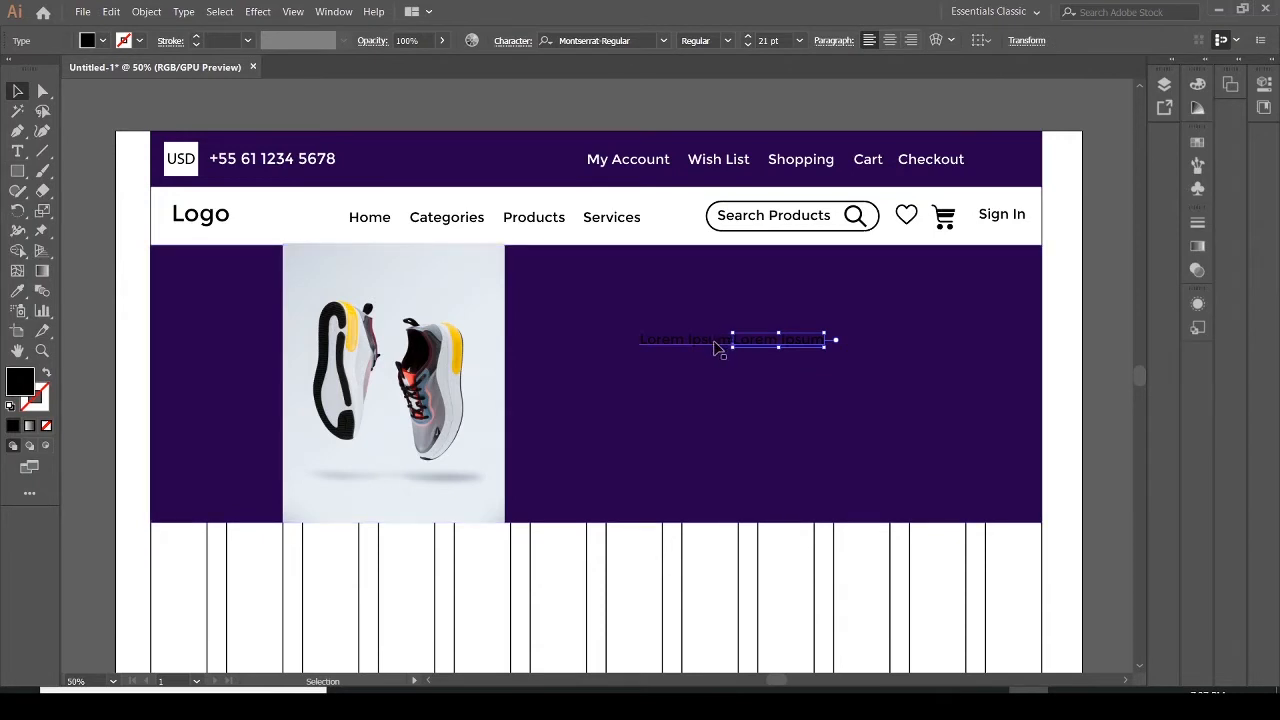
shift+click(716, 345)
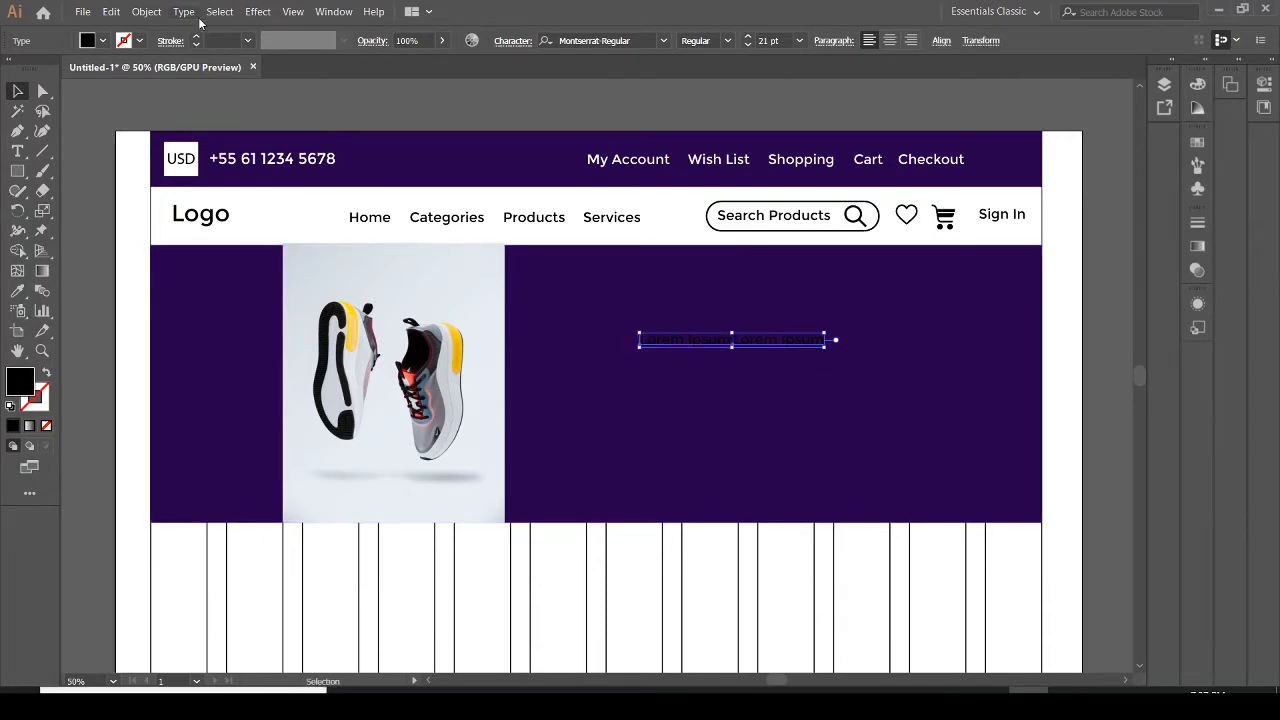
click(87, 44)
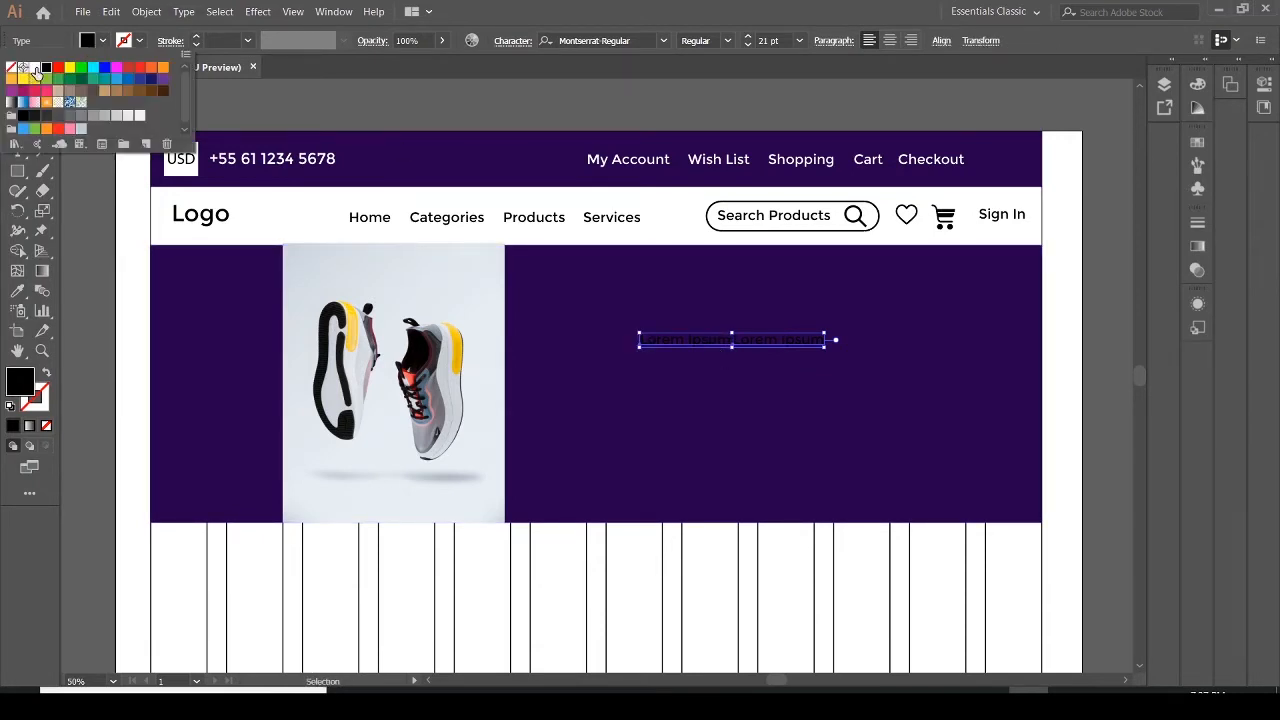
click(34, 67)
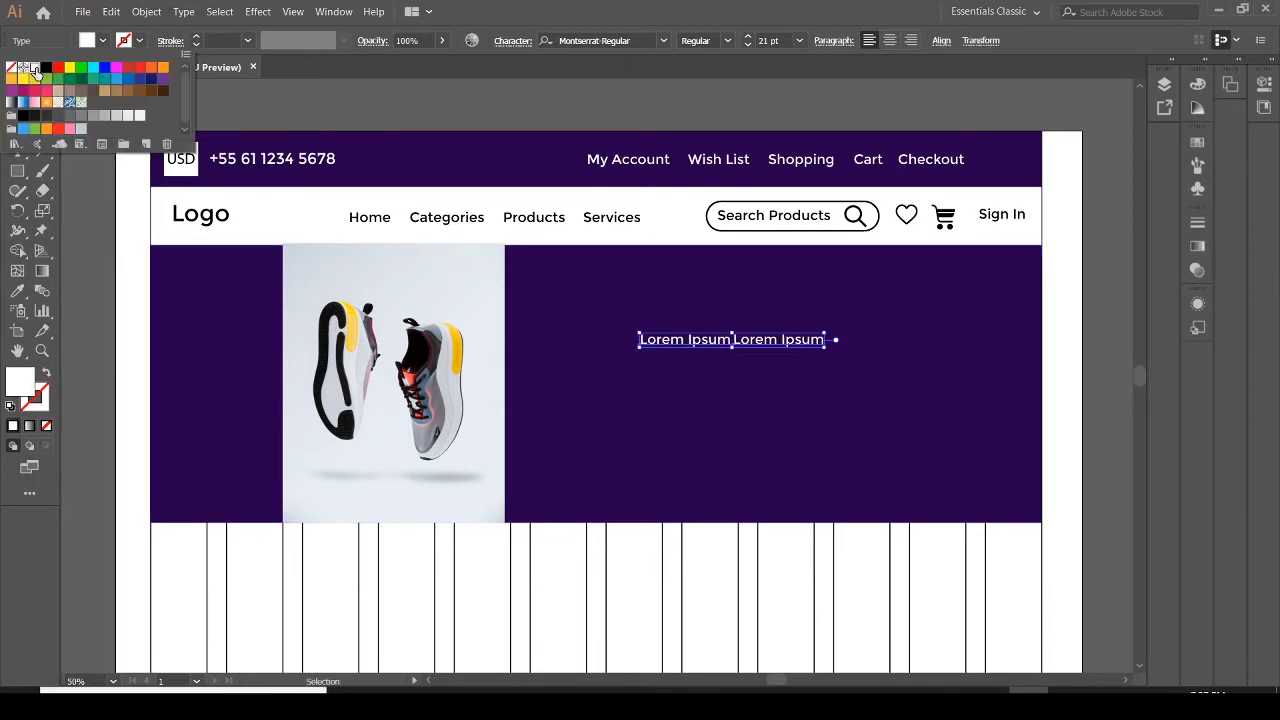
click(799, 40)
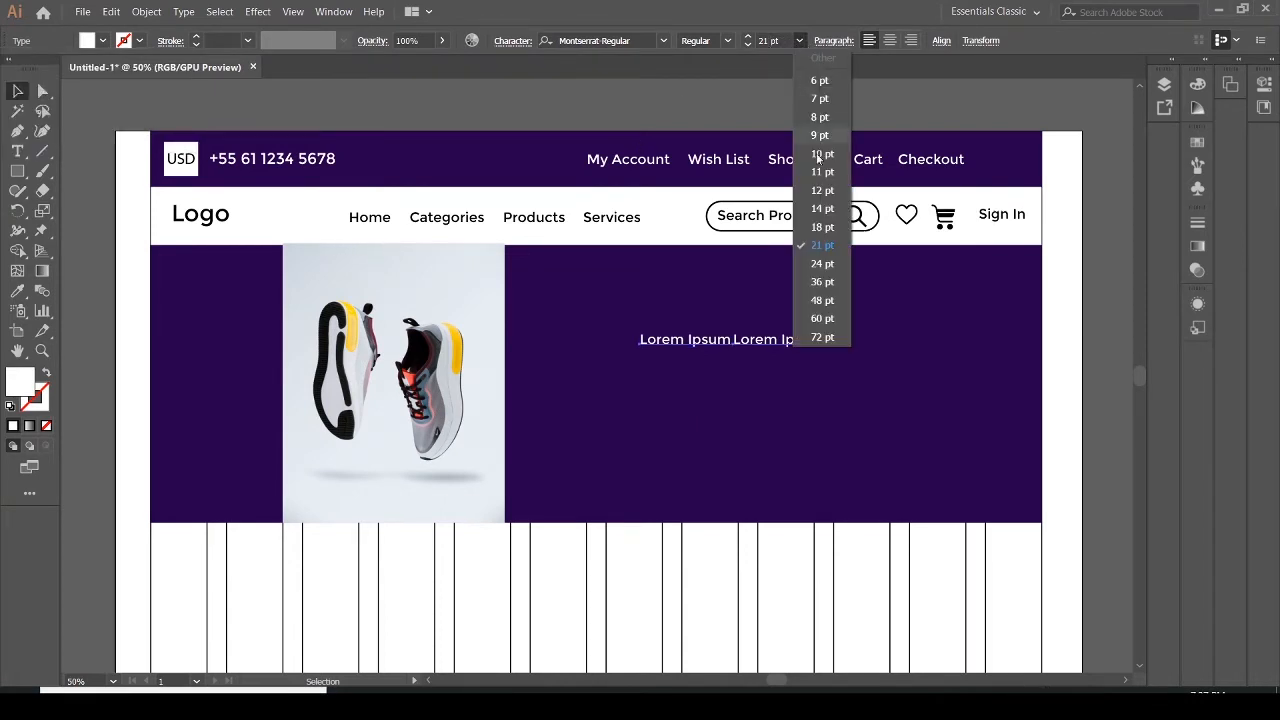
click(822, 264)
Nudge the second Lorem Ipsum text rightward to leave a space after the first one
click(800, 349)
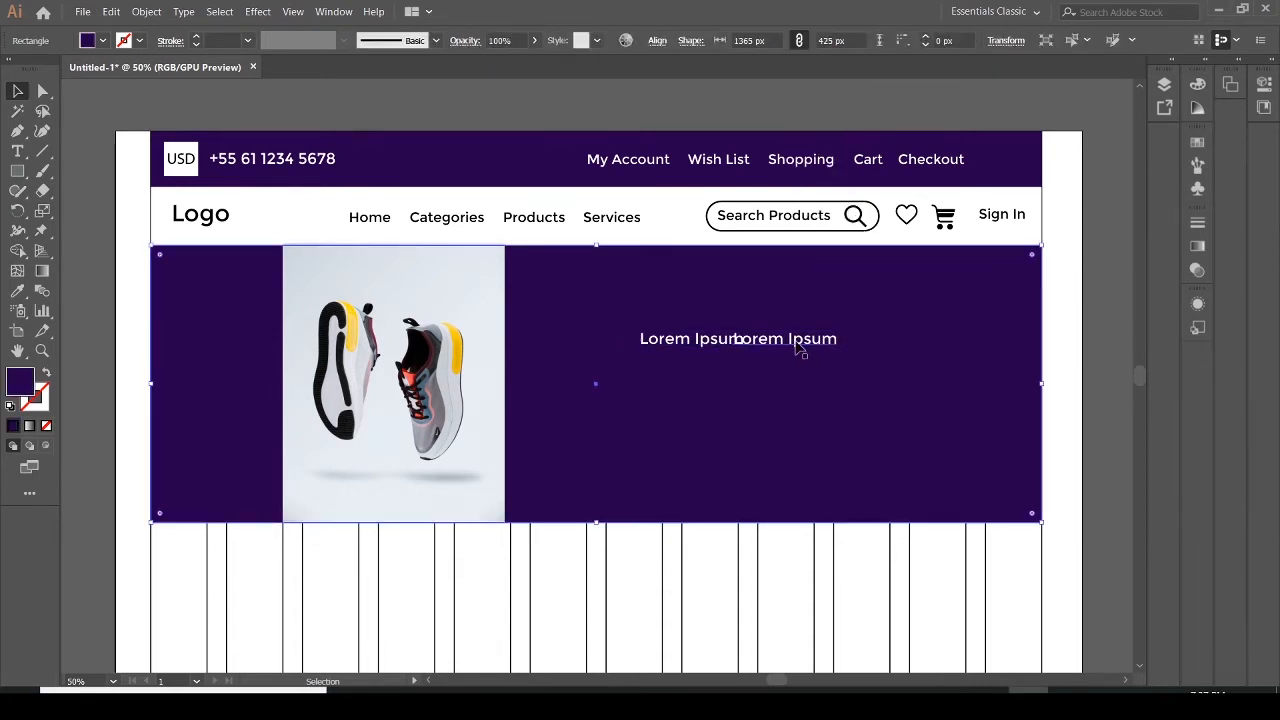
click(800, 344)
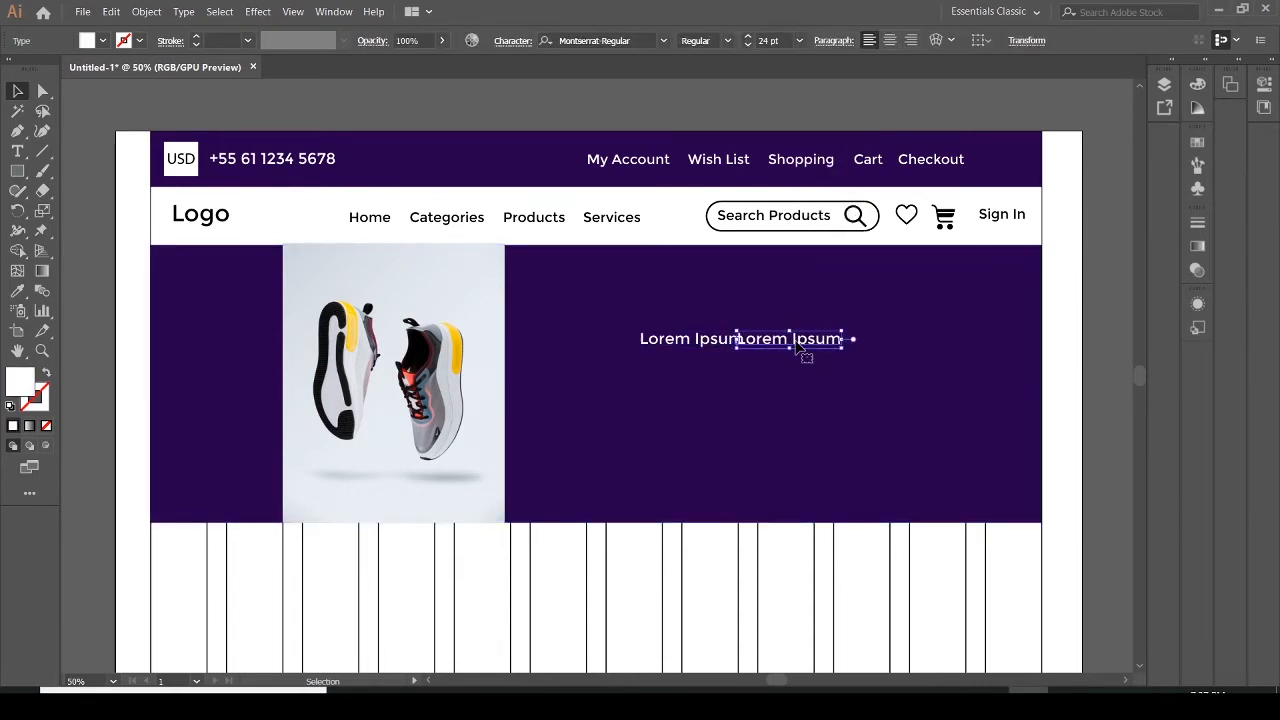
key(Right)
key(Right)
key(Right)
key(Right)
key(Right)
key(Right)
key(Right)
key(Right)
key(Right)
key(Right)
key(Right)
key(Right)
key(Right)
key(Right)
click(824, 380)
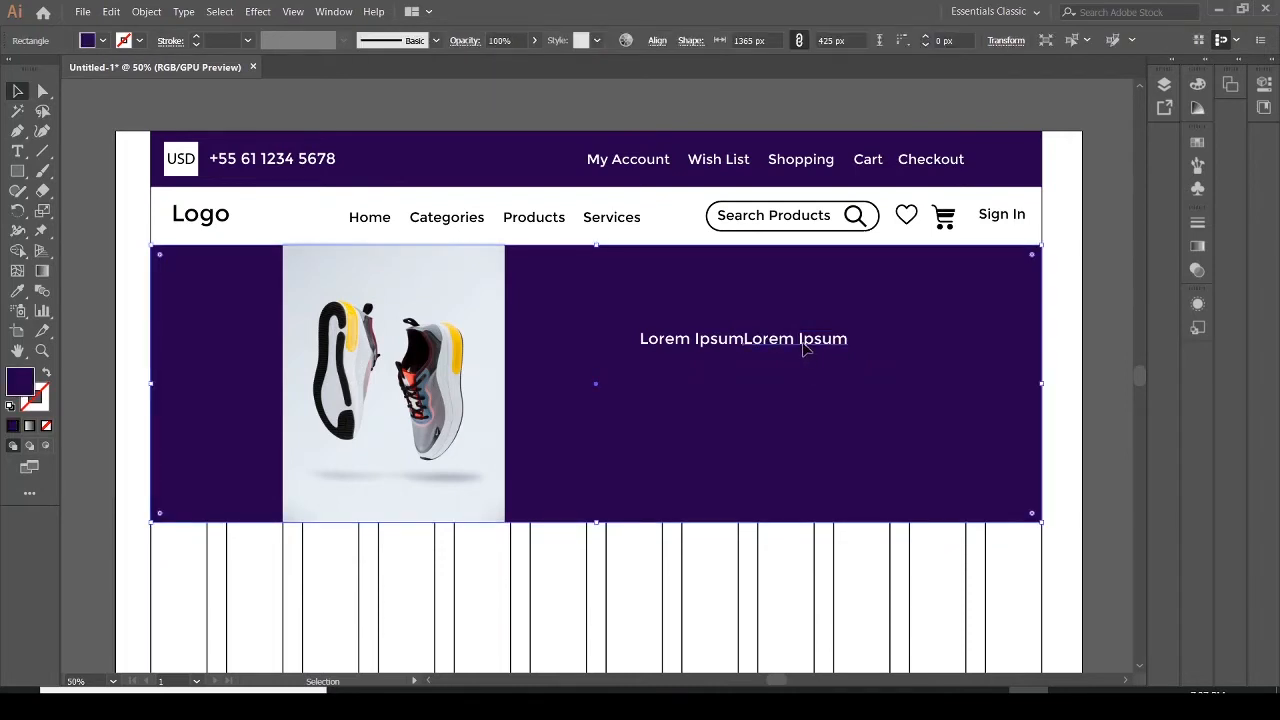
click(806, 346)
key(Right)
key(Right)
key(Right)
key(Right)
key(Right)
key(Right)
key(Right)
key(Right)
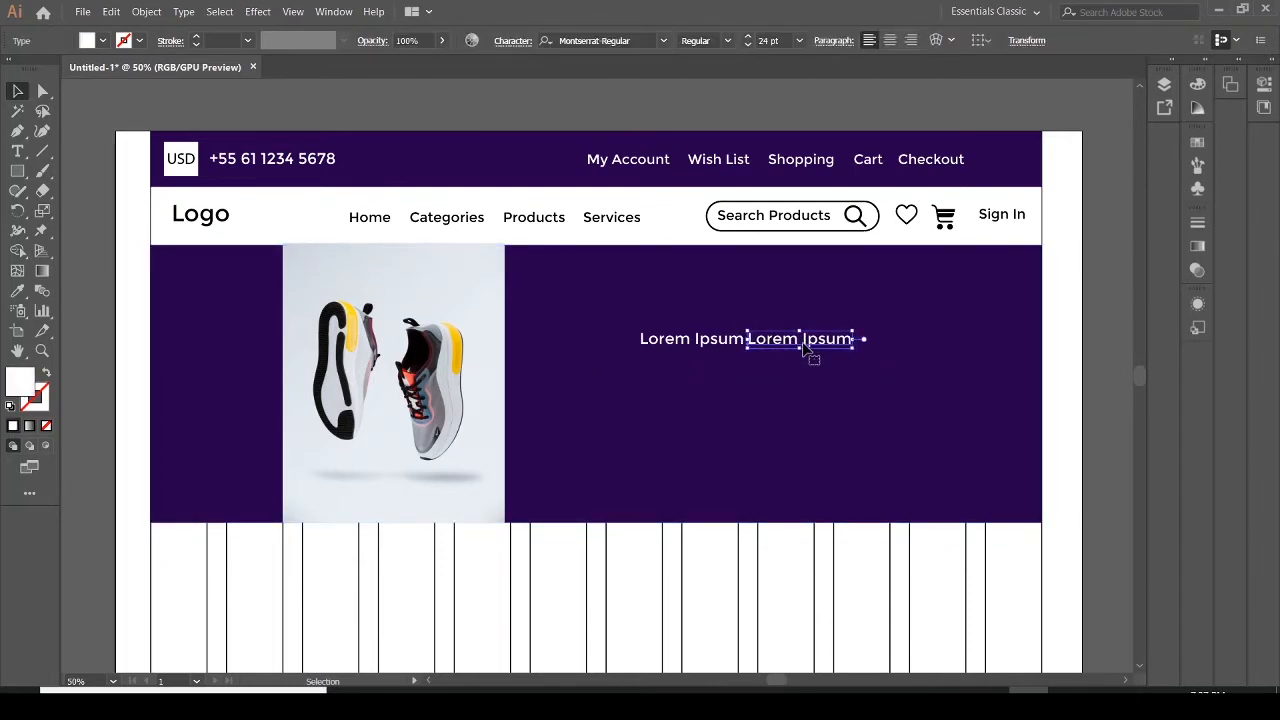
click(856, 421)
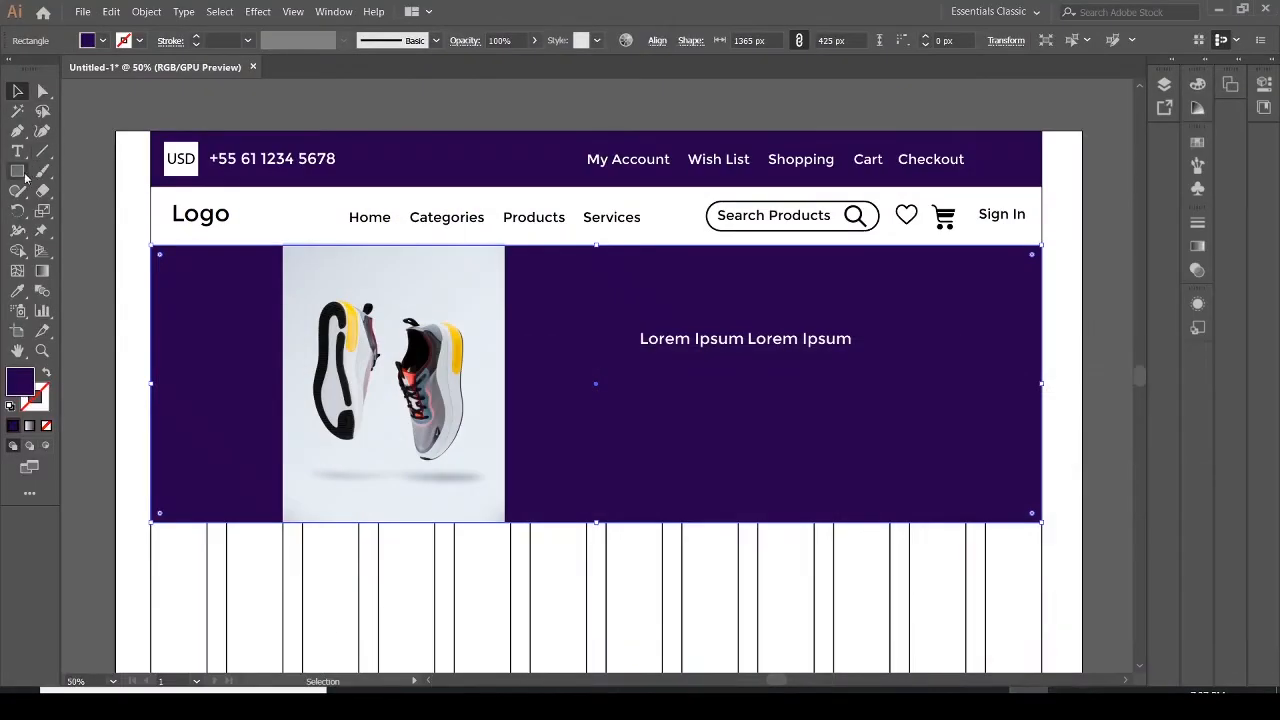
Add a 'Welcome' text line beneath the Lorem Ipsum line
click(18, 152)
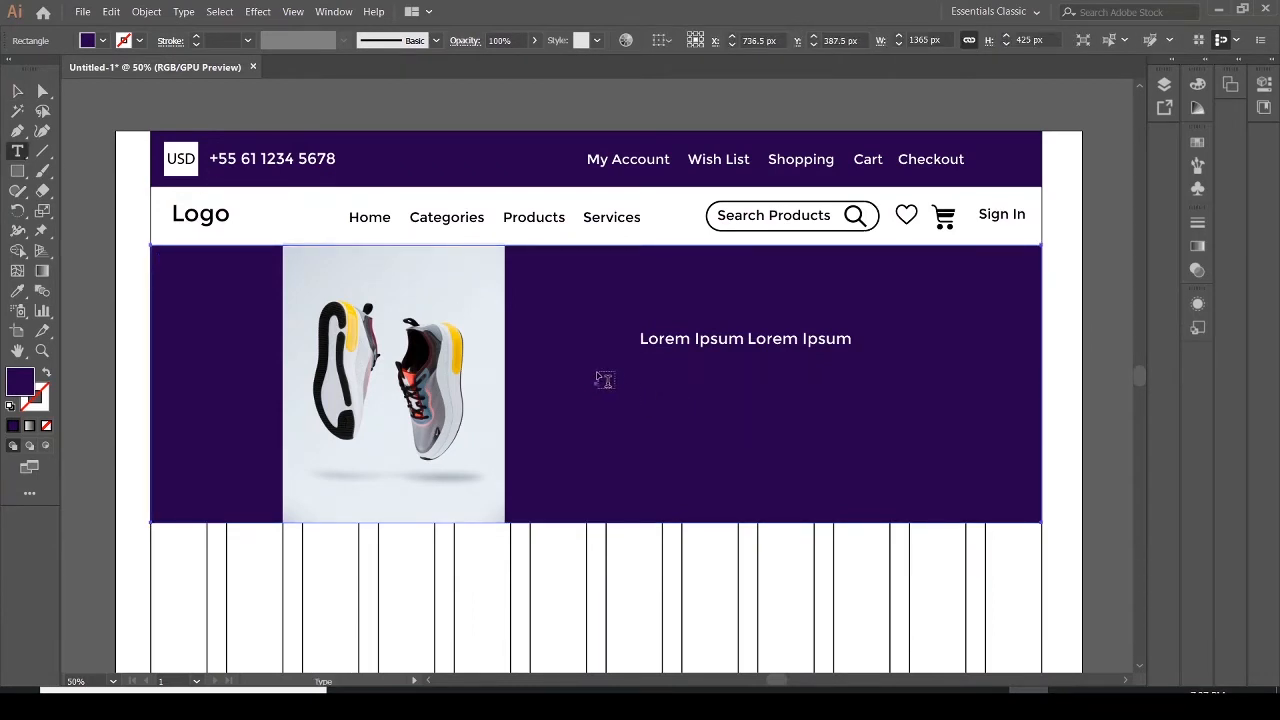
click(598, 372)
key(BackSpace)
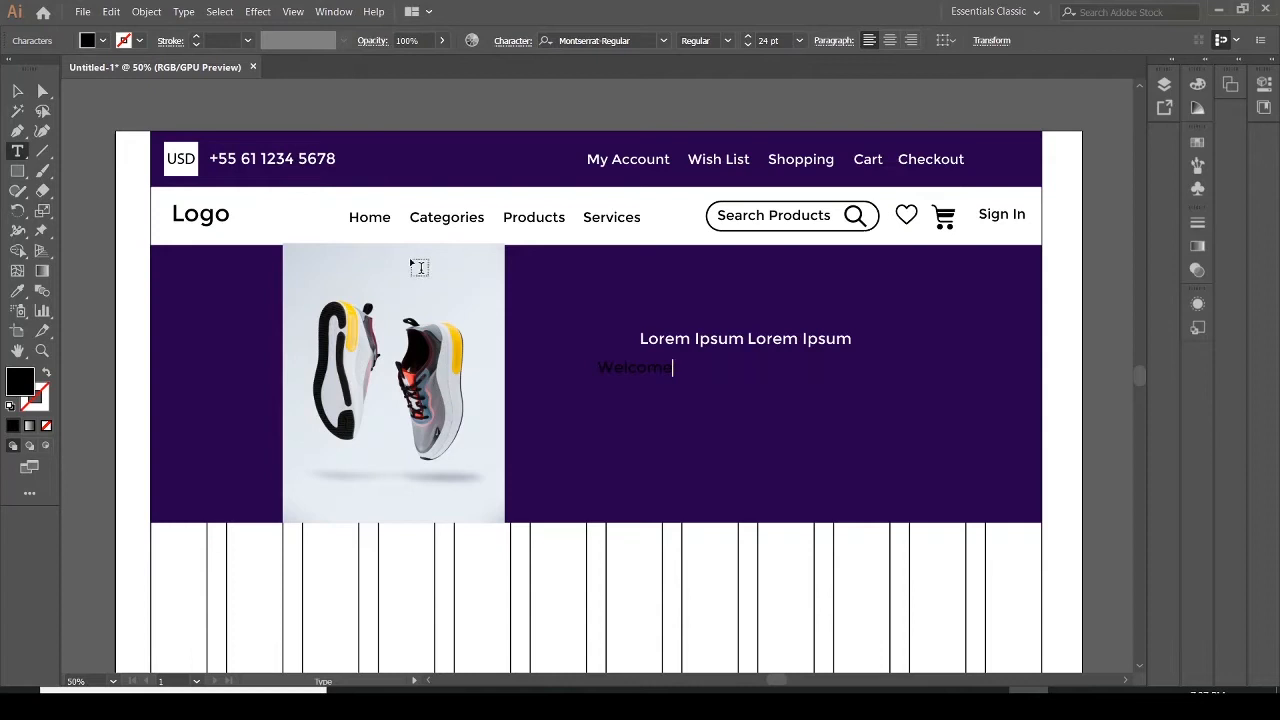
click(18, 91)
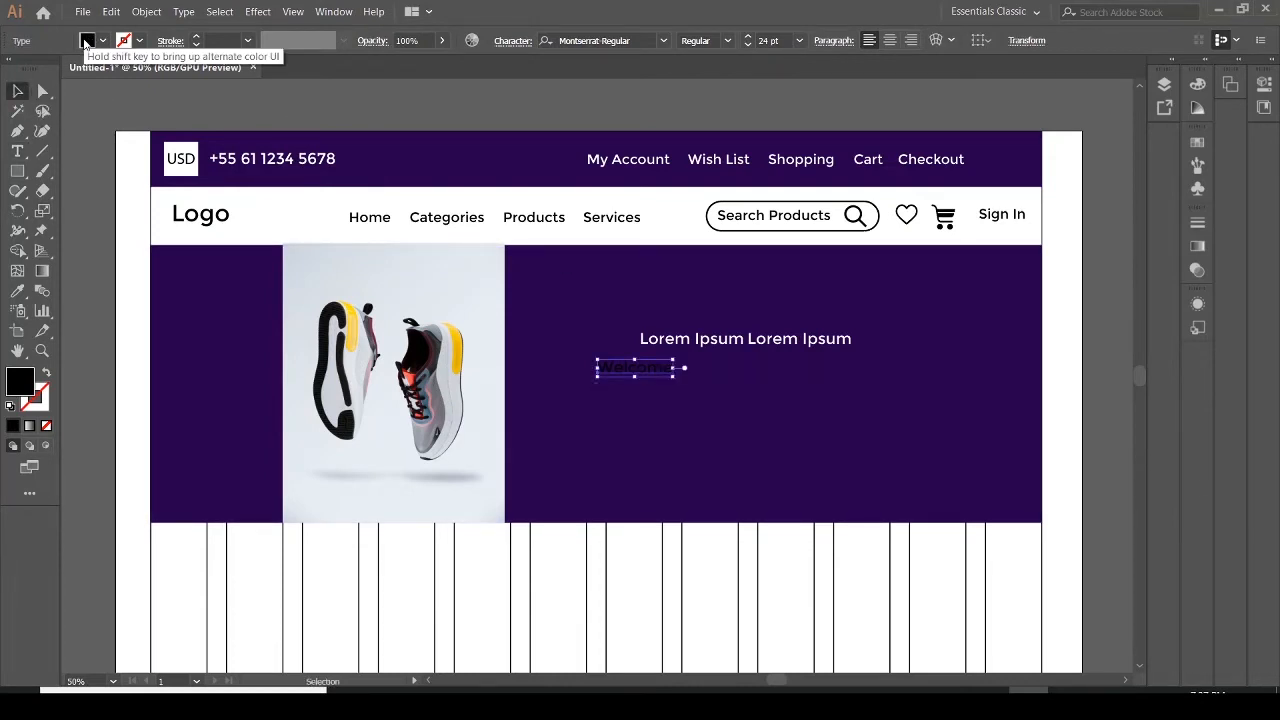
Set the Welcome text's fill to white and its font size to 60 pt
click(88, 40)
click(40, 69)
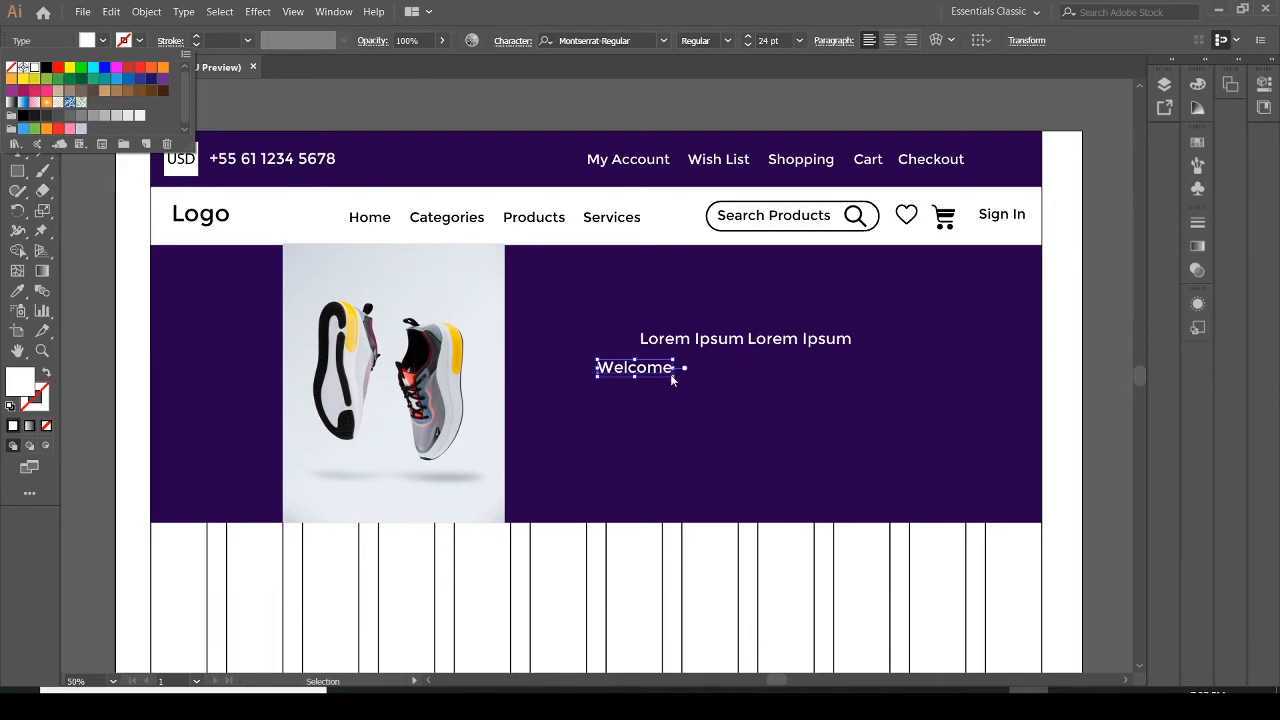
click(800, 40)
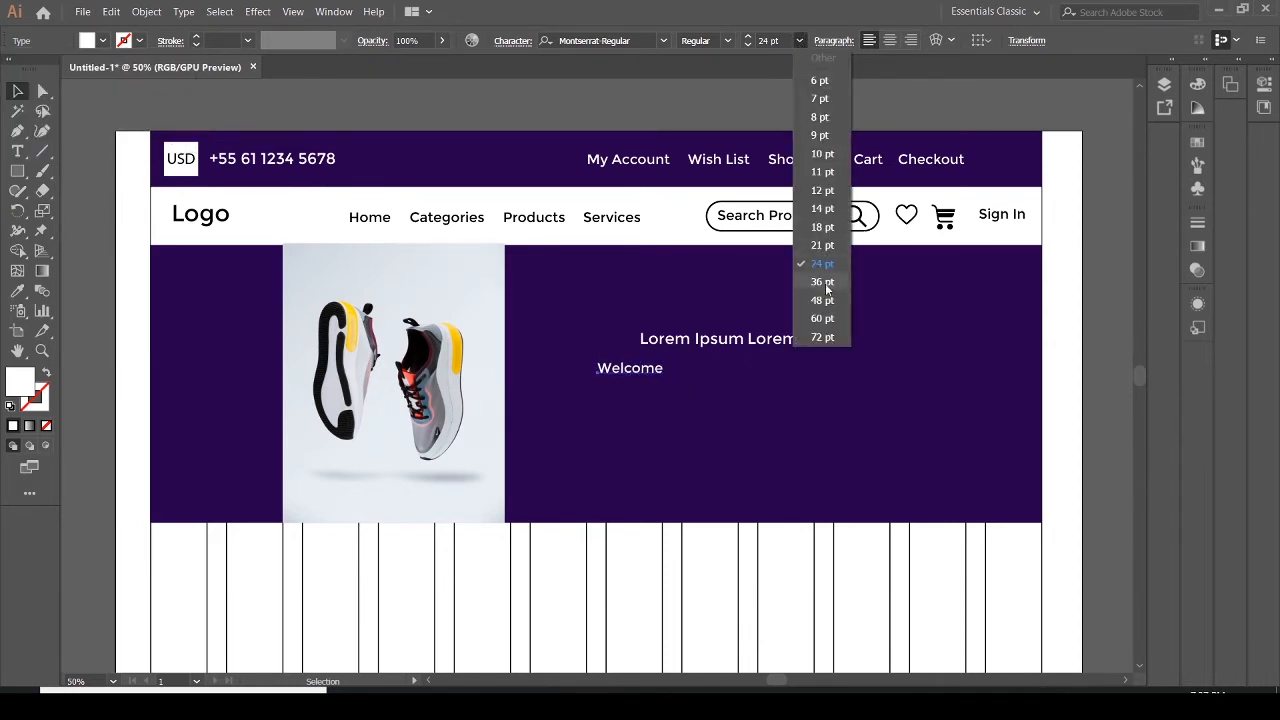
click(833, 318)
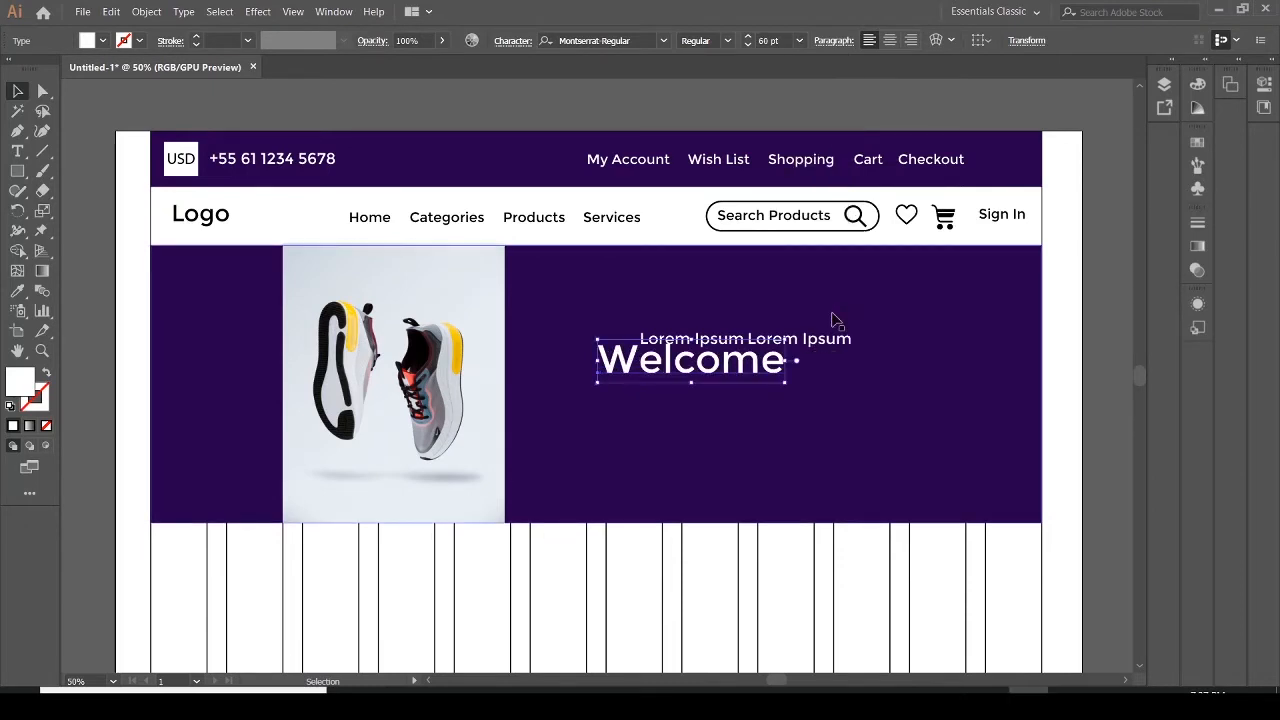
Position the Welcome heading centered directly under the Lorem Ipsum line
drag(730, 372, 772, 380)
mouse_move(772, 382)
mouse_down()
mouse_move(749, 385)
mouse_move(765, 387)
mouse_up()
click(800, 413)
click(772, 412)
click(789, 428)
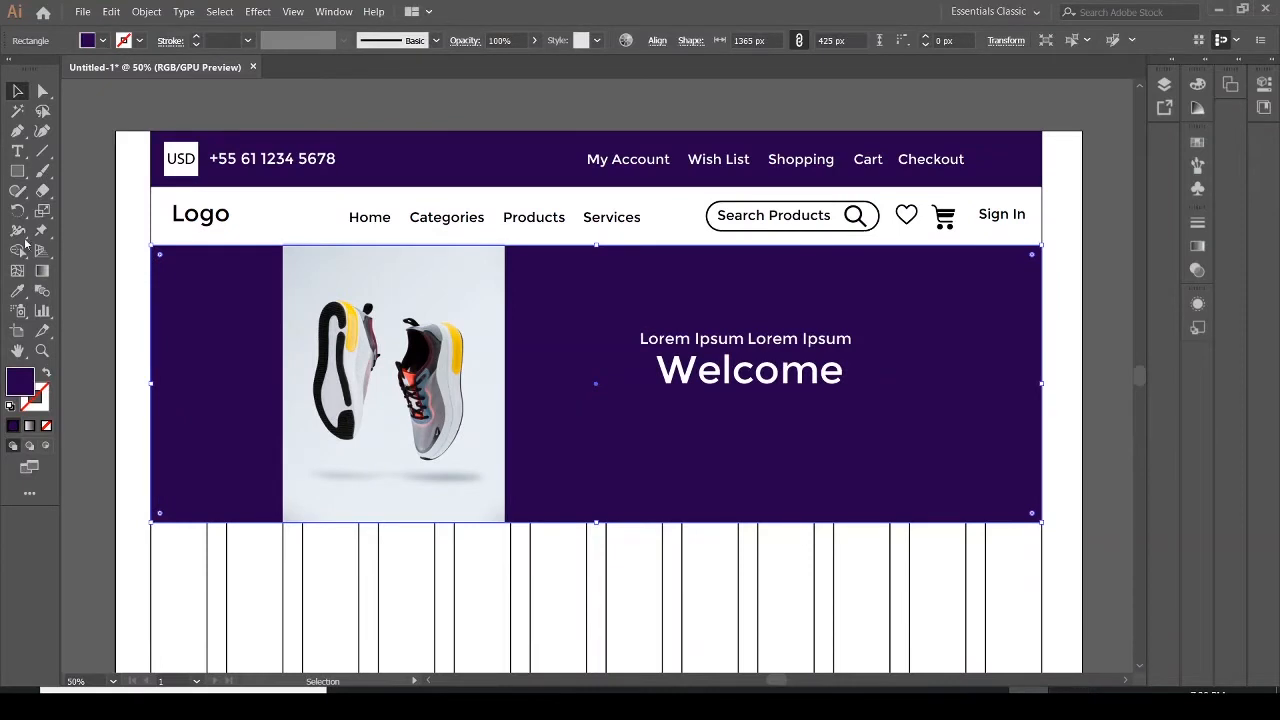
Add a '2nd Text' line below the Welcome heading and set its font size to 48 pt
click(17, 151)
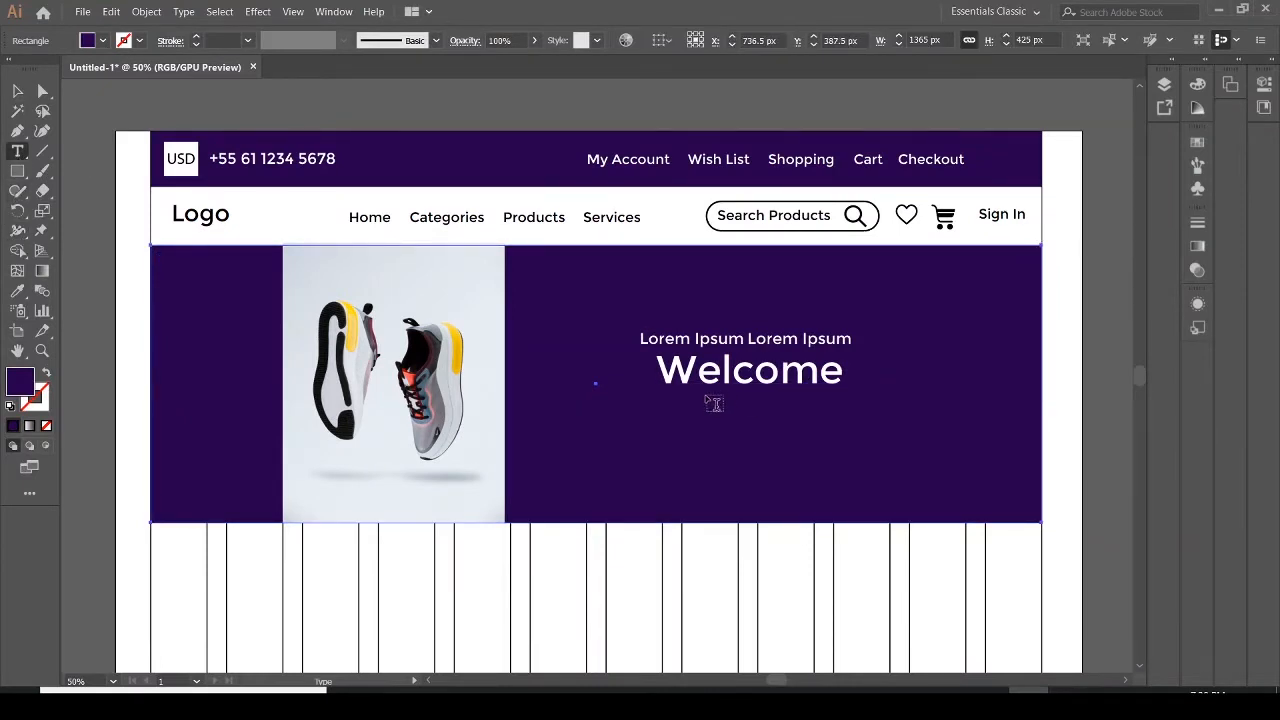
click(682, 400)
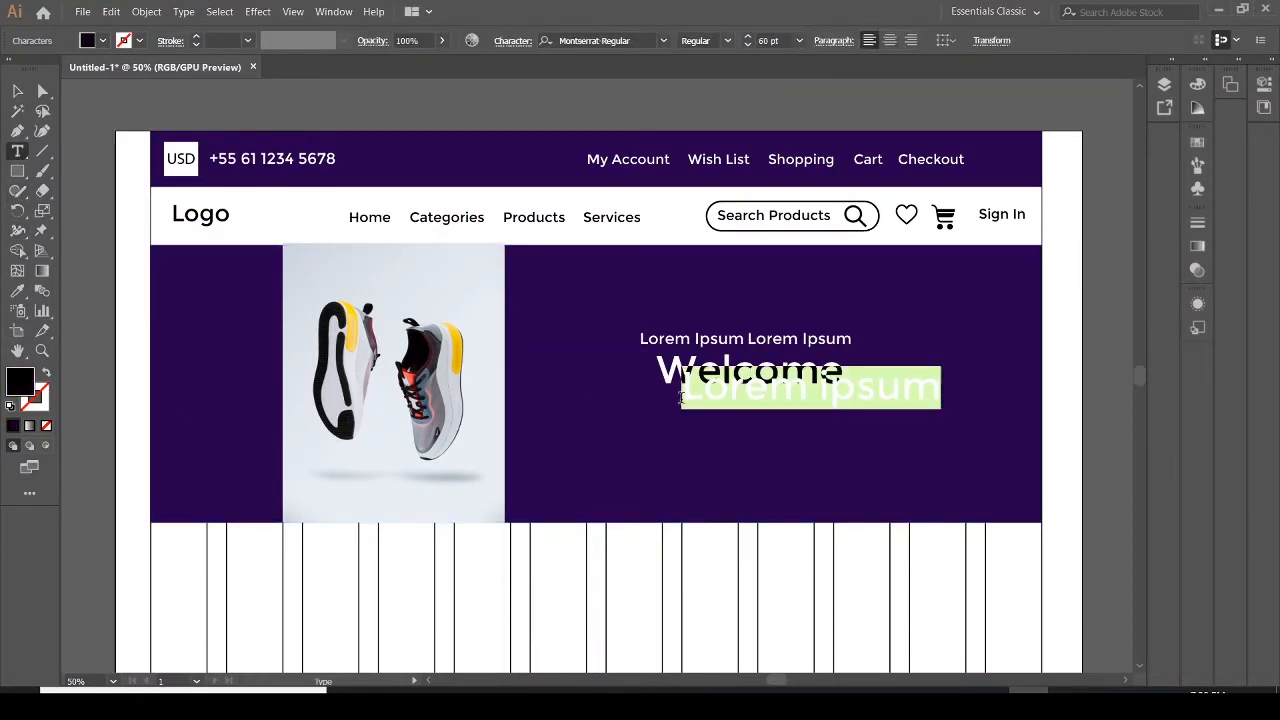
text(2nd Text)
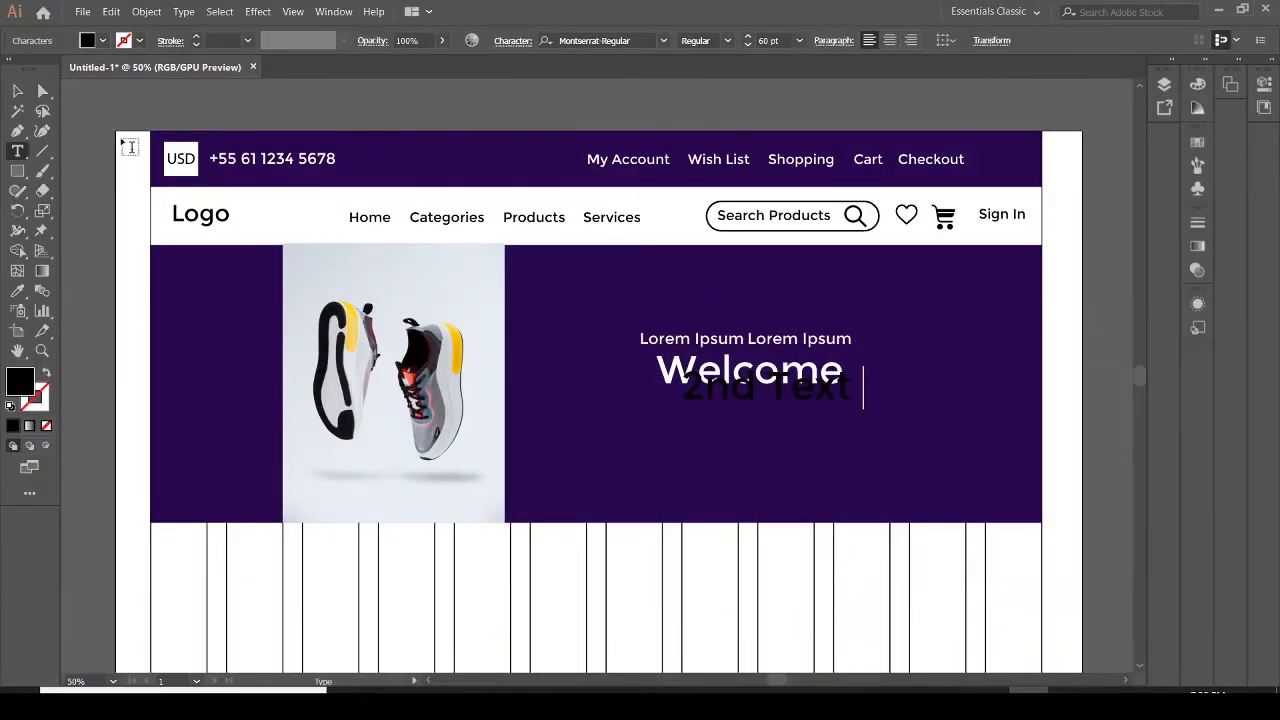
drag(851, 395, 678, 396)
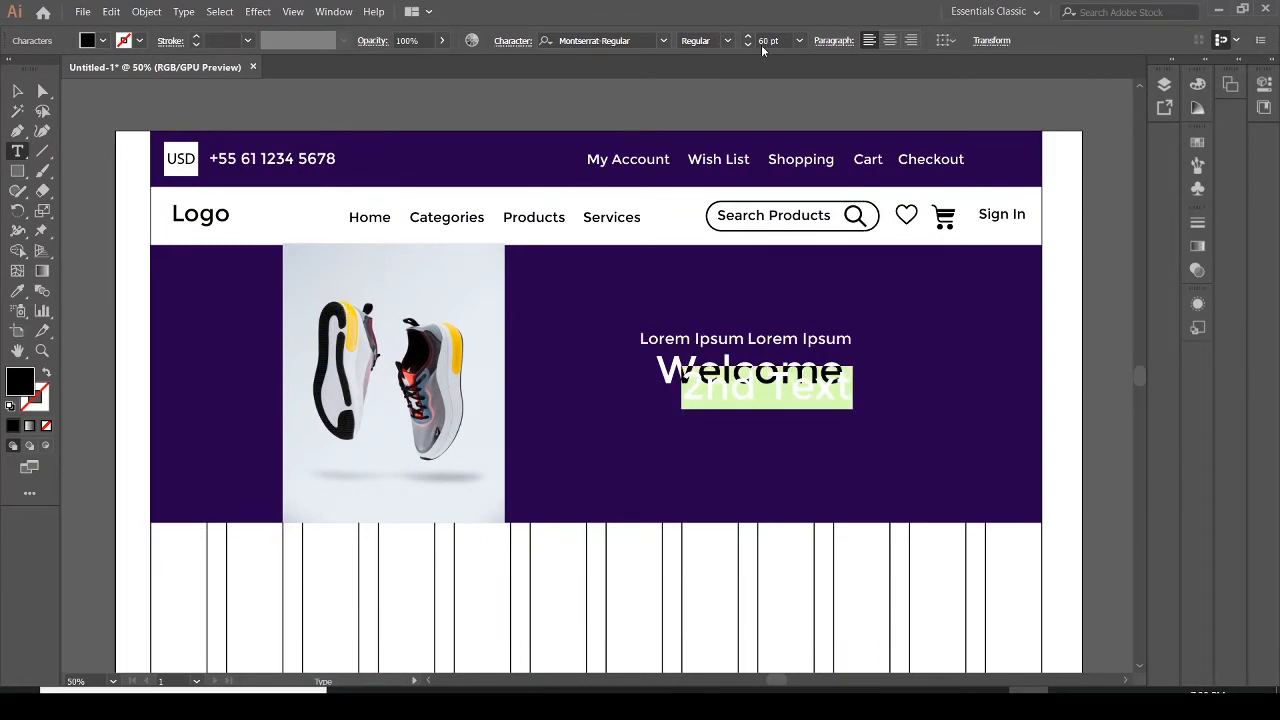
click(799, 41)
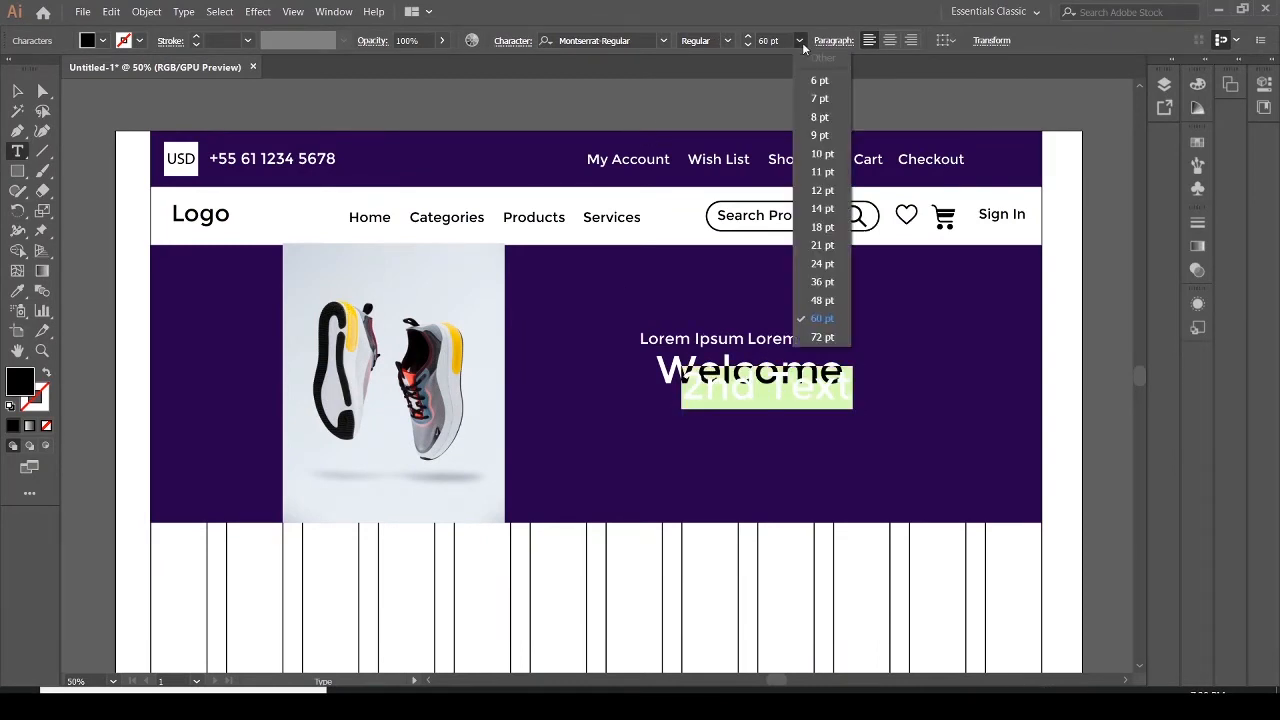
click(824, 300)
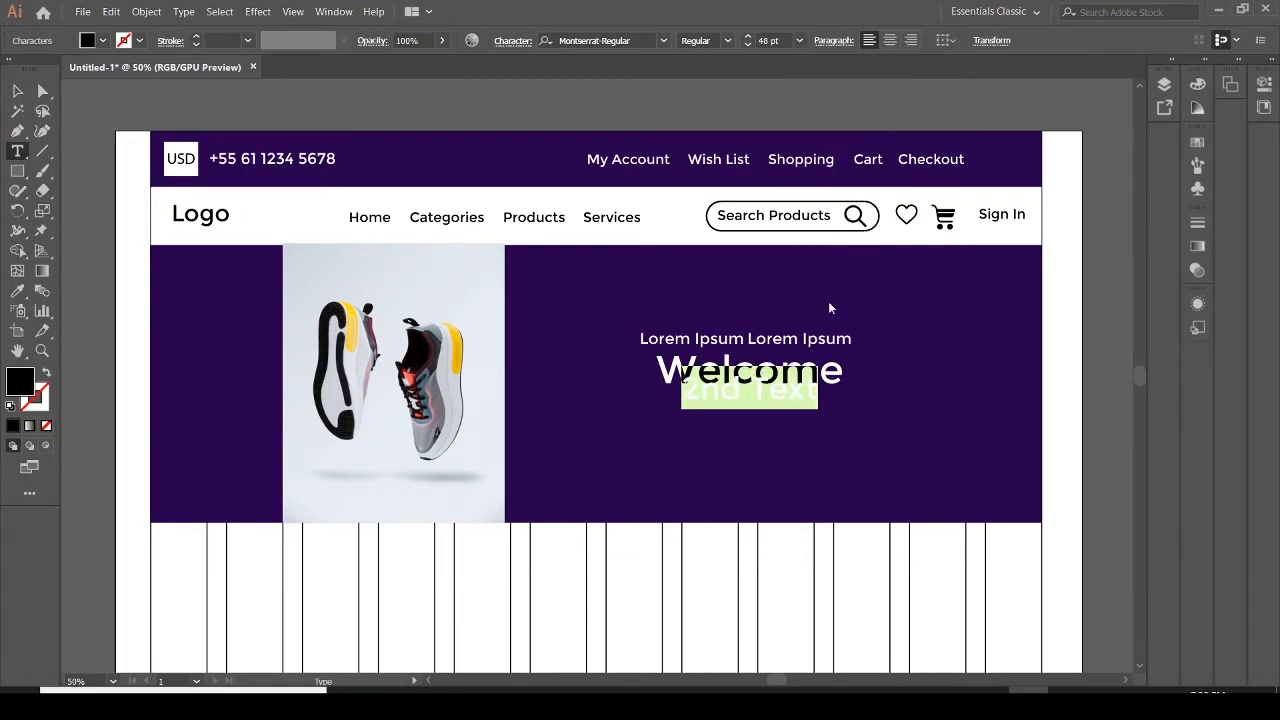
Set the 2nd Text line's fill to white and nudge it slightly down beneath the Welcome heading
click(86, 41)
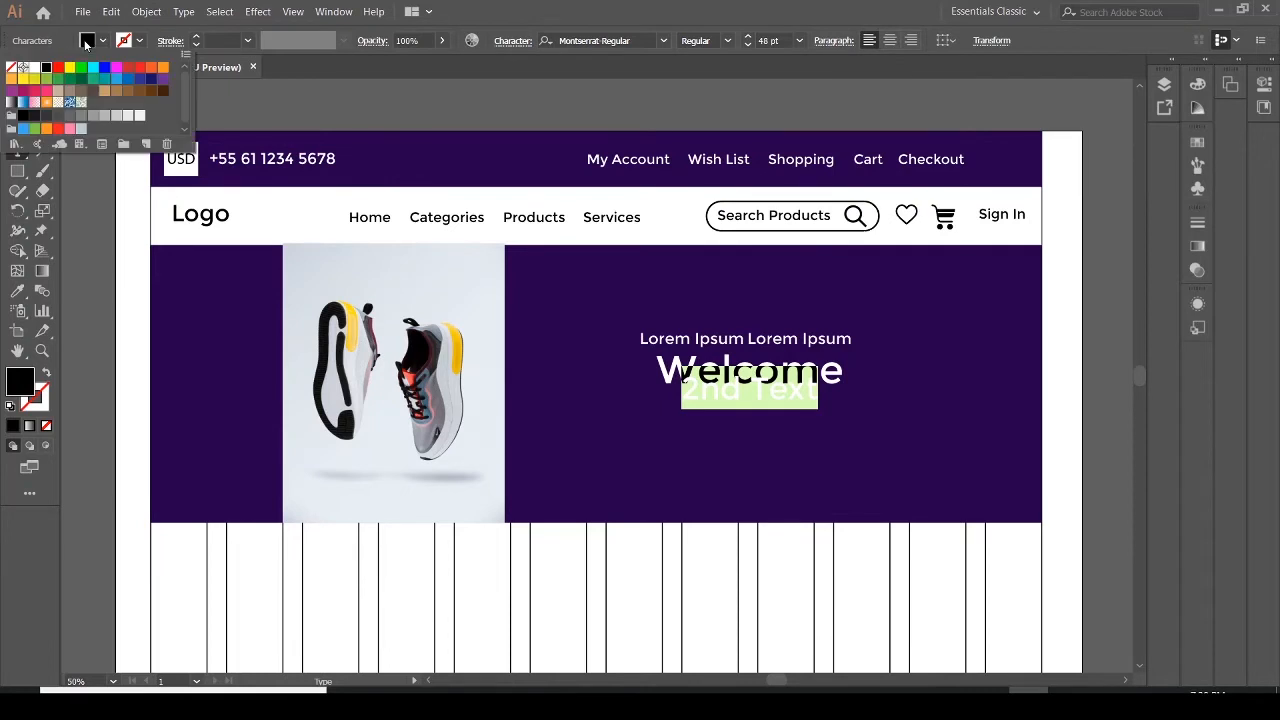
click(30, 68)
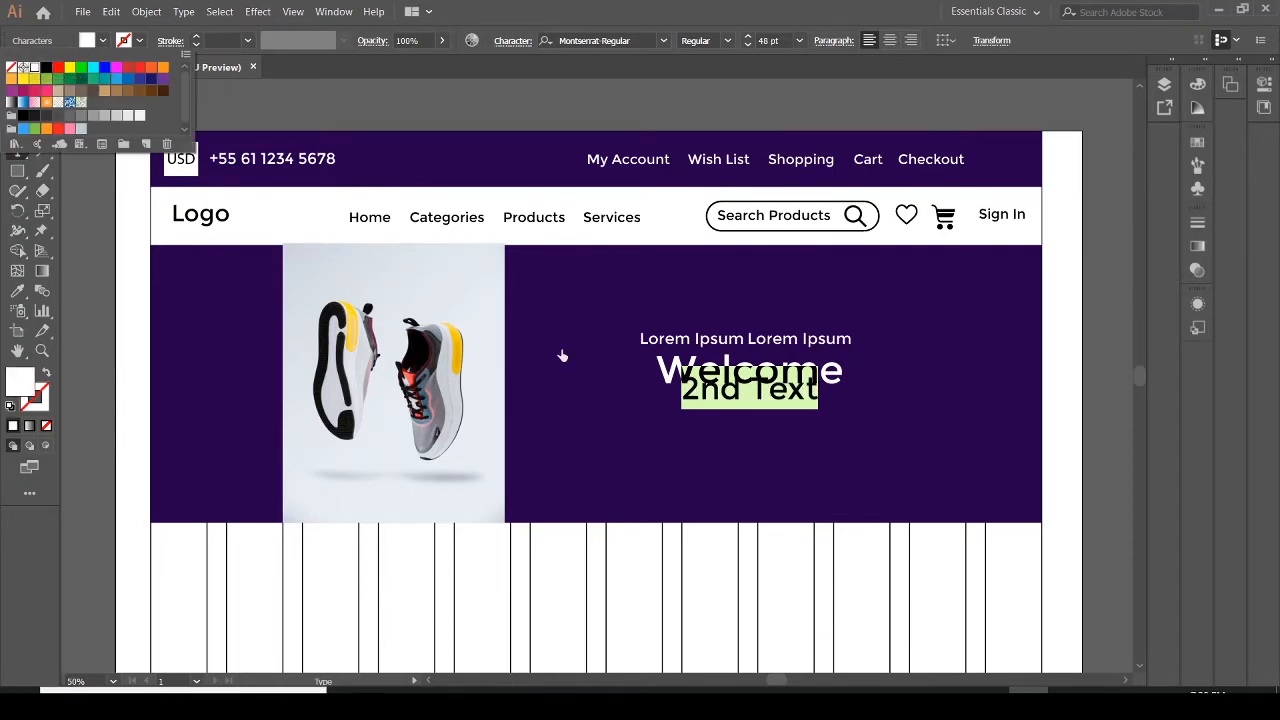
click(809, 428)
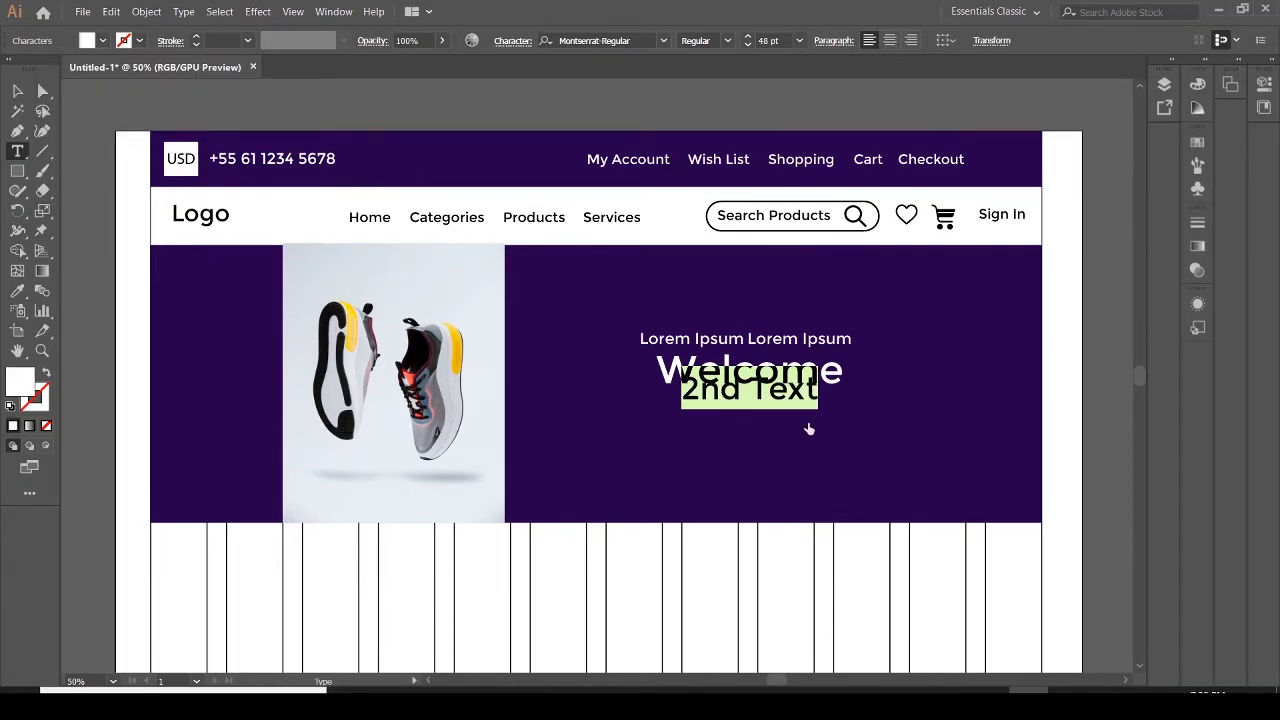
click(16, 93)
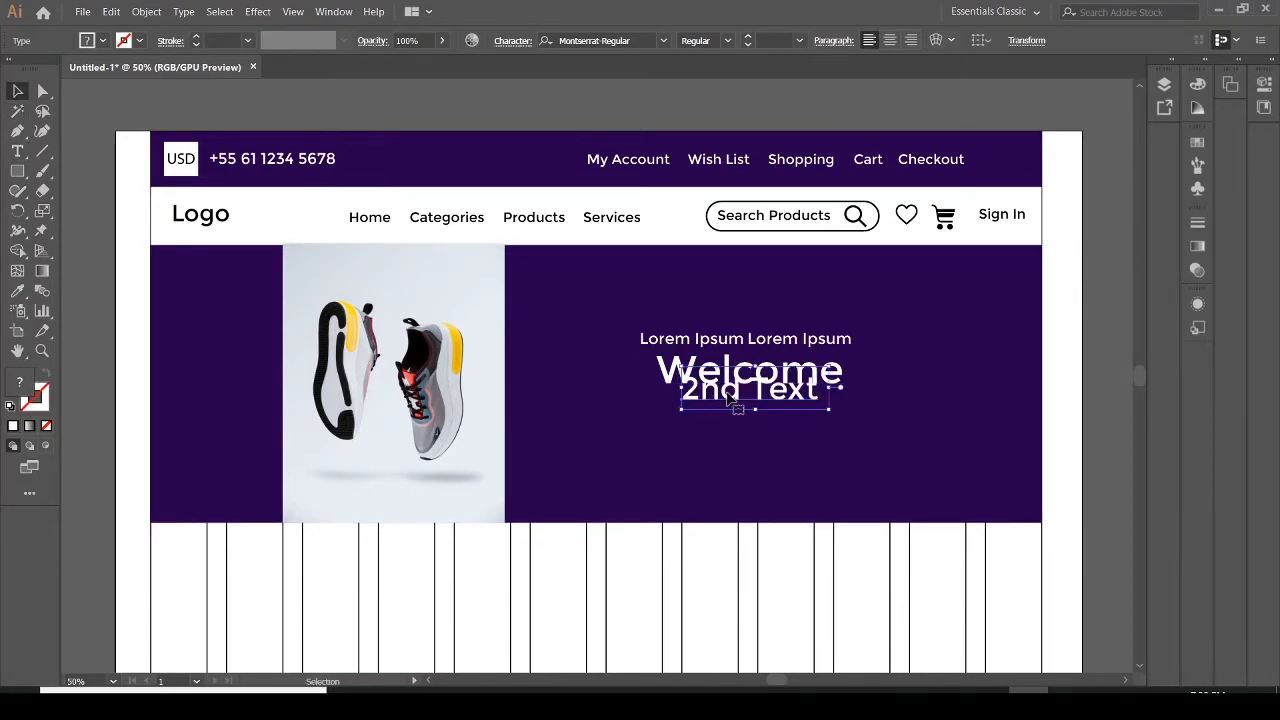
drag(737, 402, 737, 417)
click(813, 480)
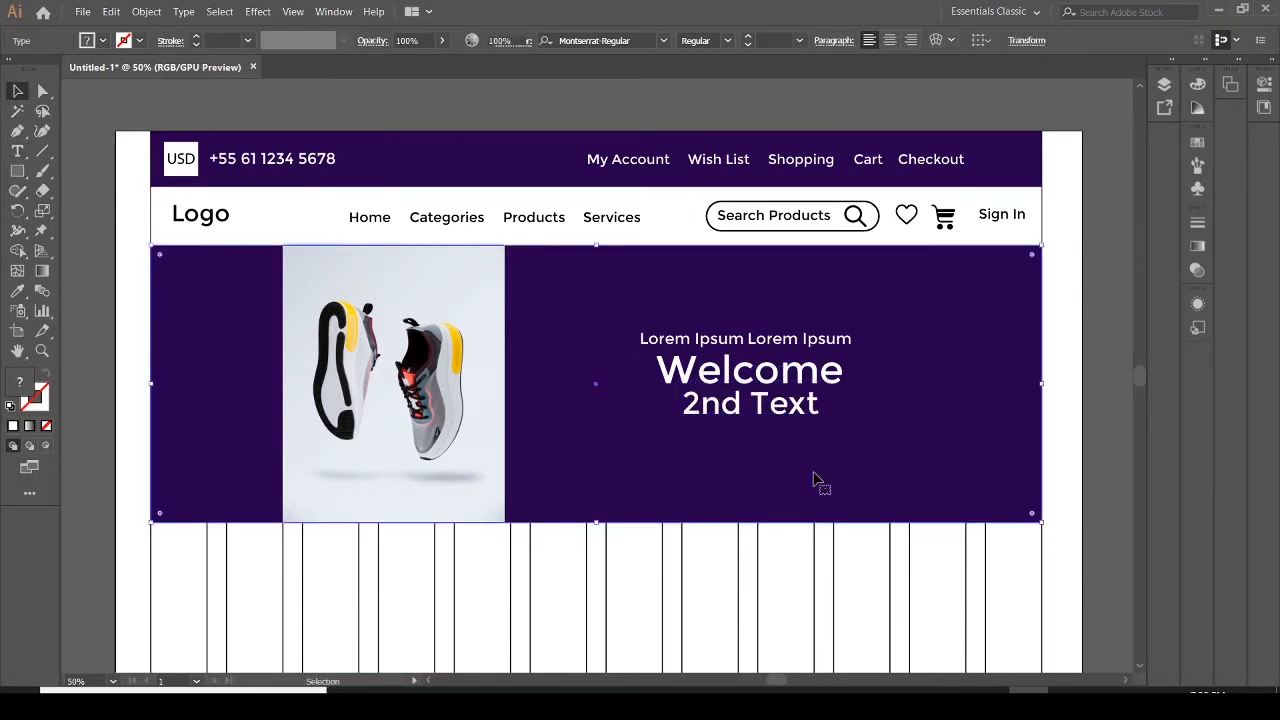
click(763, 418)
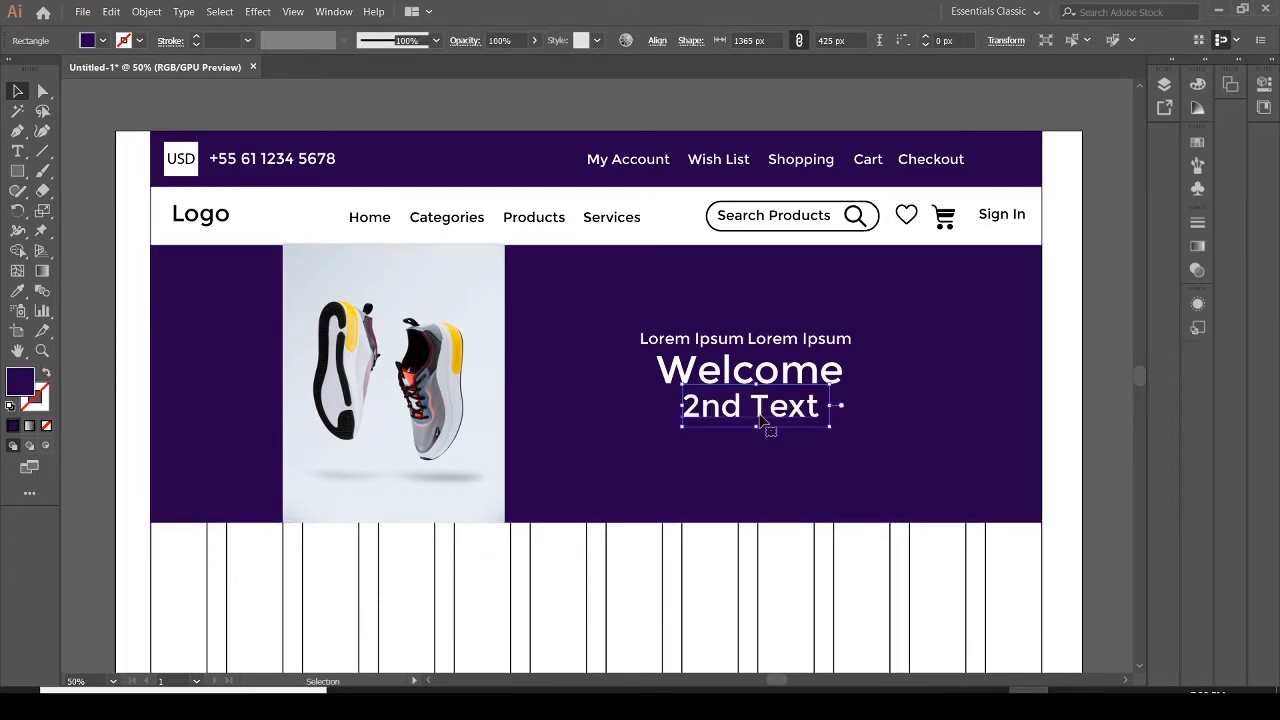
click(880, 444)
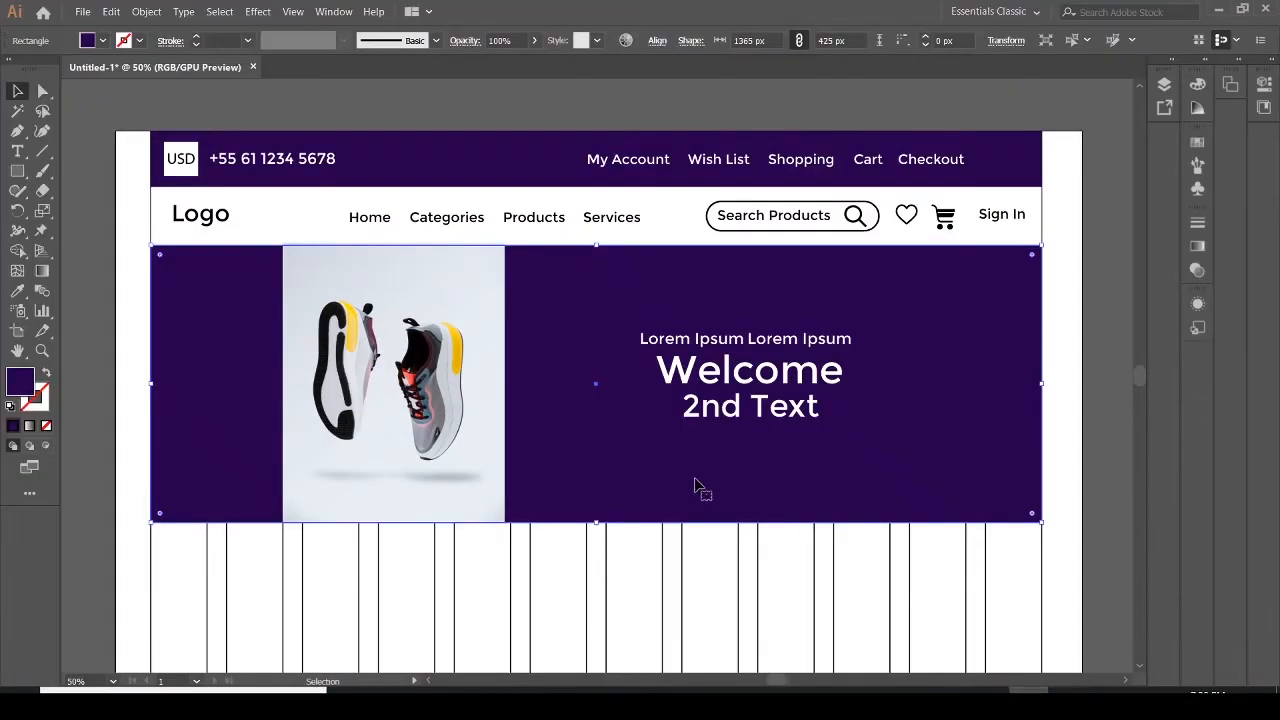
Draw a rounded pill-shaped rectangle about 286 × 55 px below the 2nd Text line and fill it white
click(17, 171)
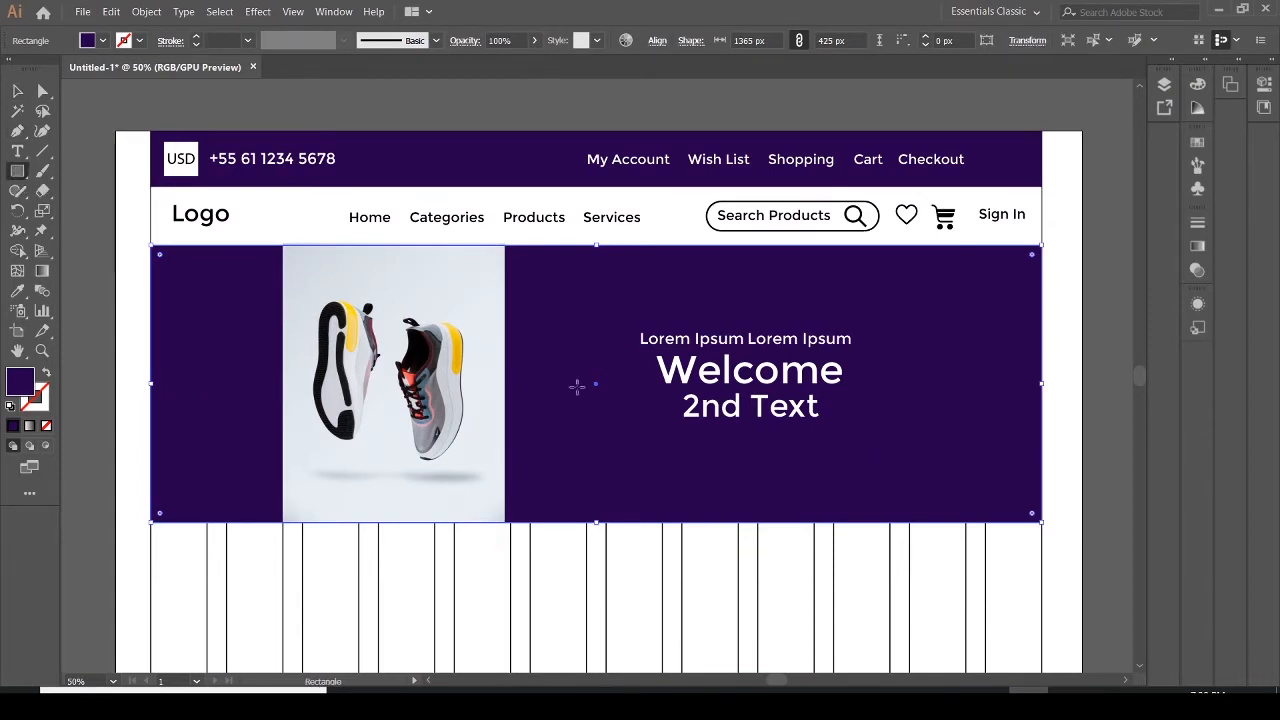
drag(700, 437, 880, 460)
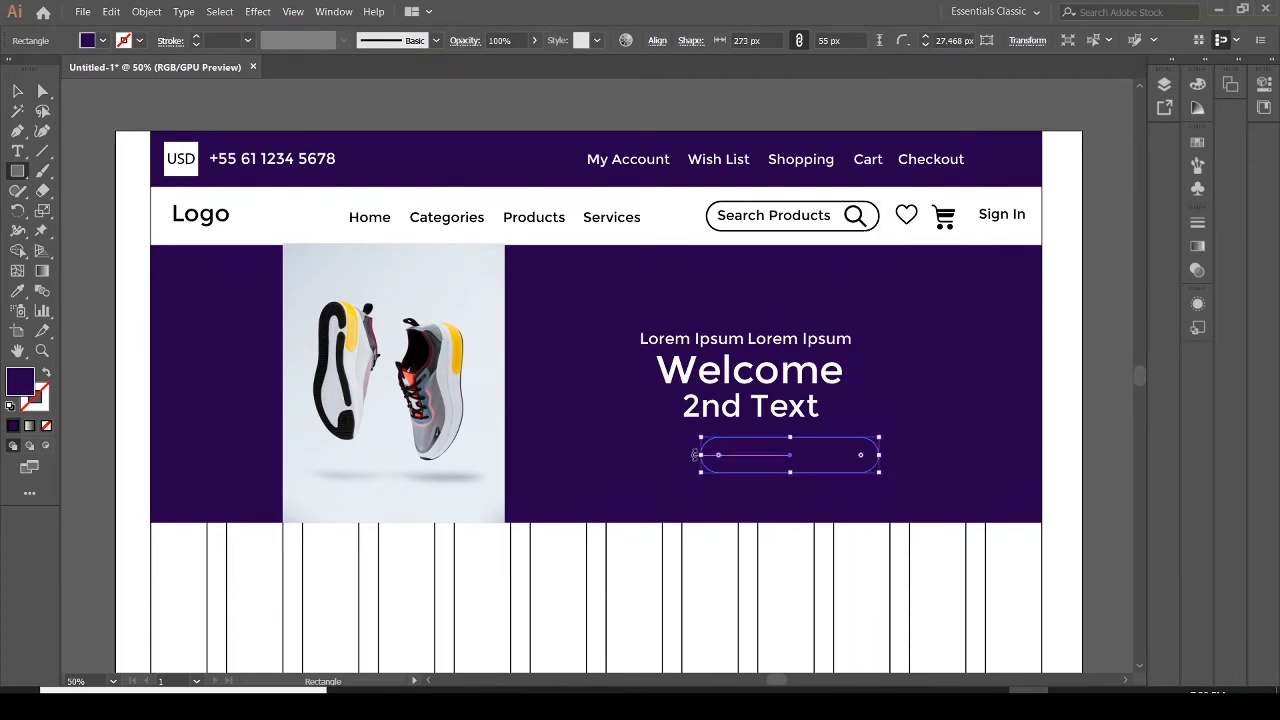
drag(702, 455, 692, 455)
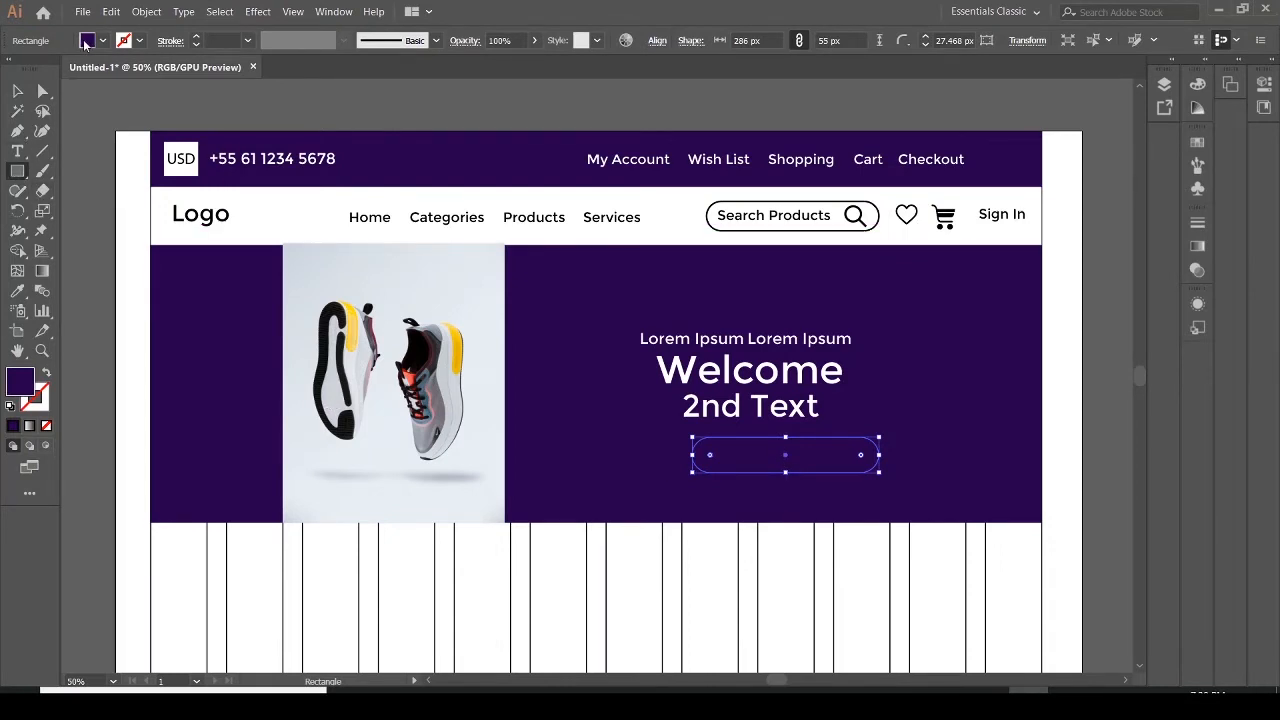
click(87, 41)
click(35, 70)
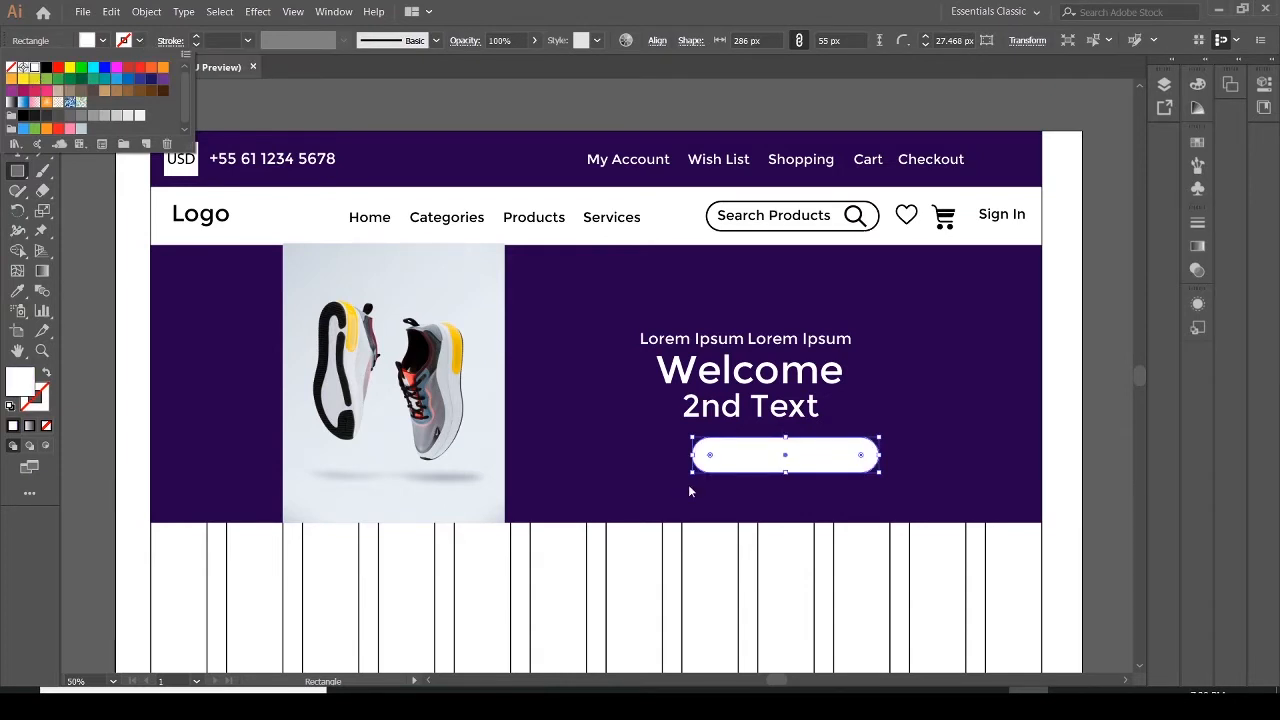
click(725, 456)
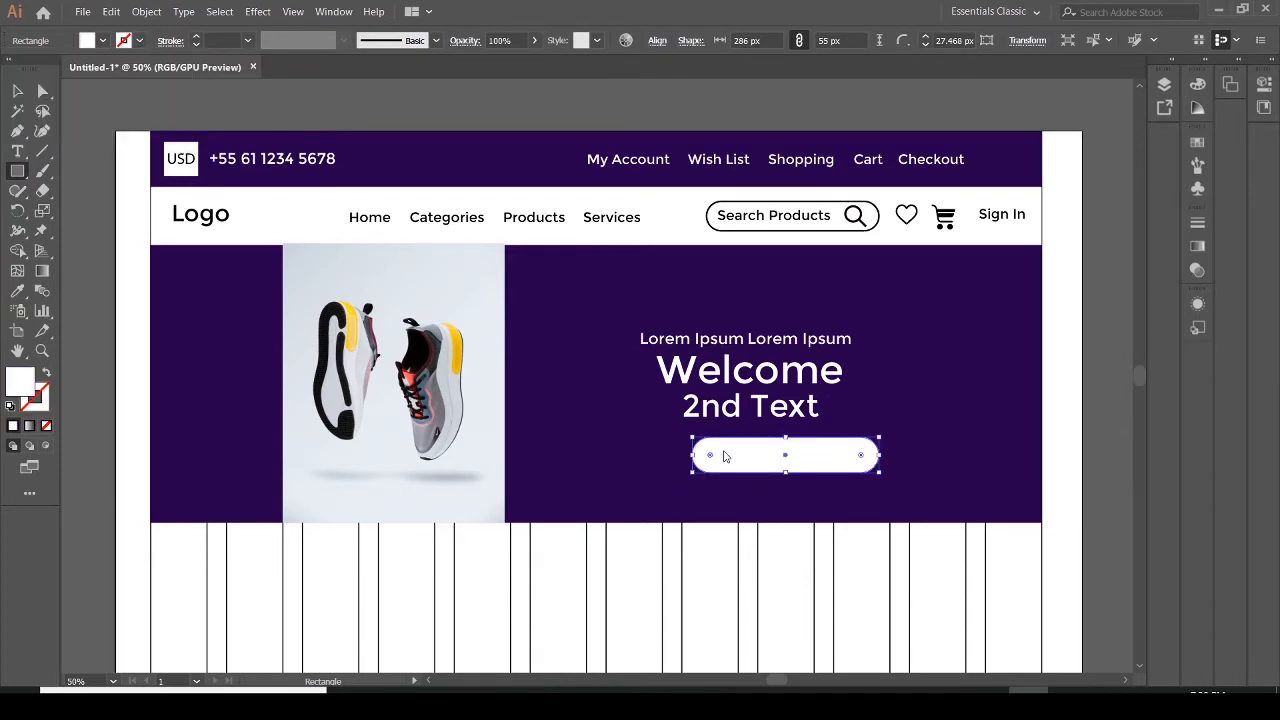
Add the text 'Call to Action' over the white button
click(18, 156)
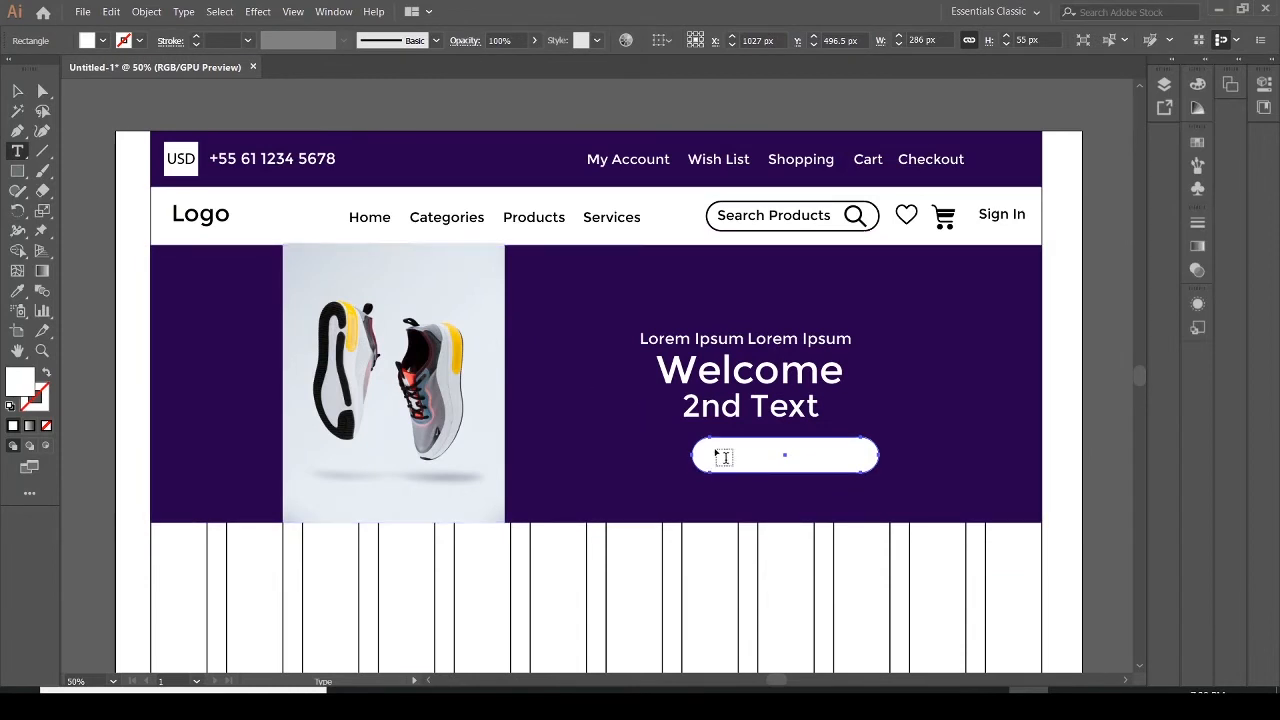
click(715, 448)
text(Call)
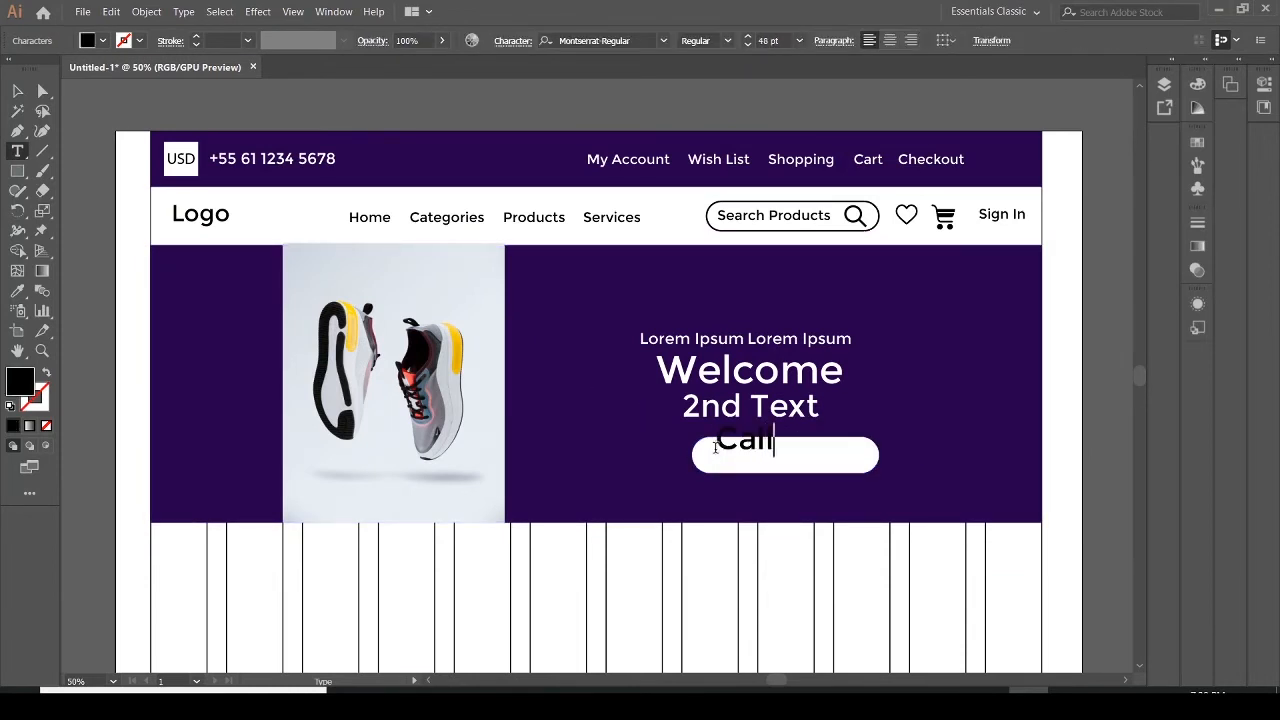
text( to Action)
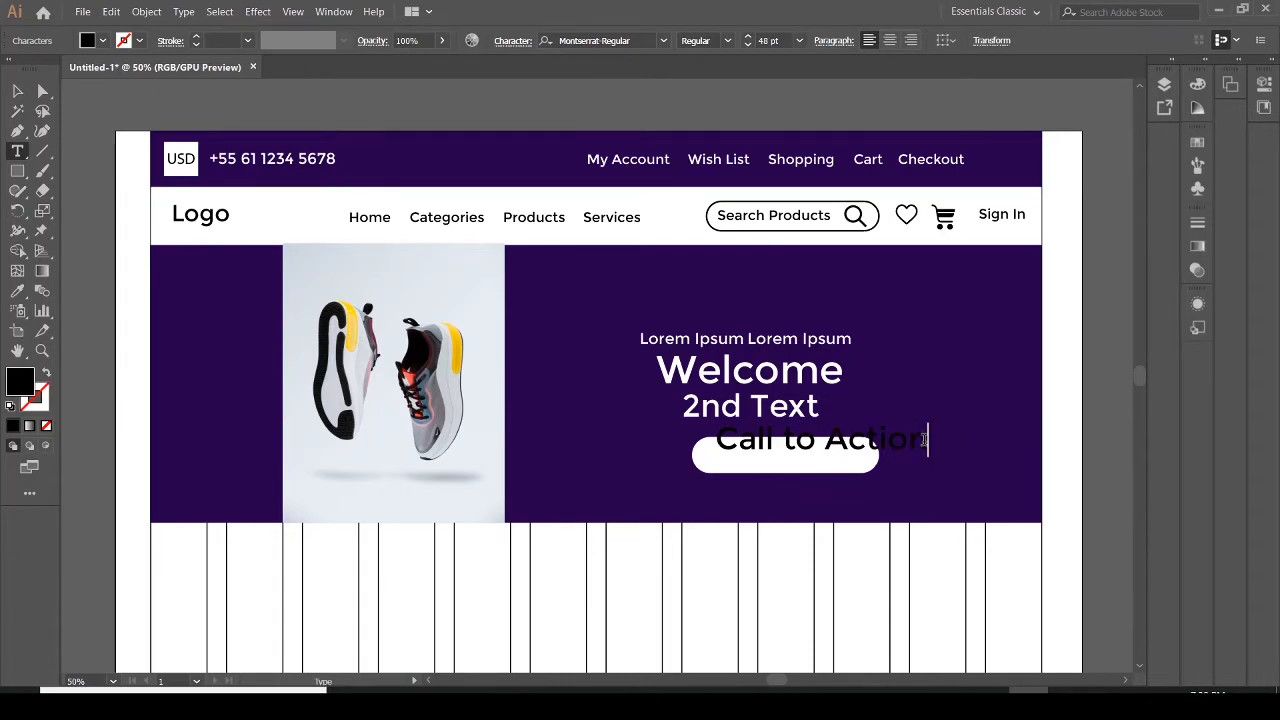
Set the Call to Action text's font size to 36 pt
drag(926, 440, 699, 453)
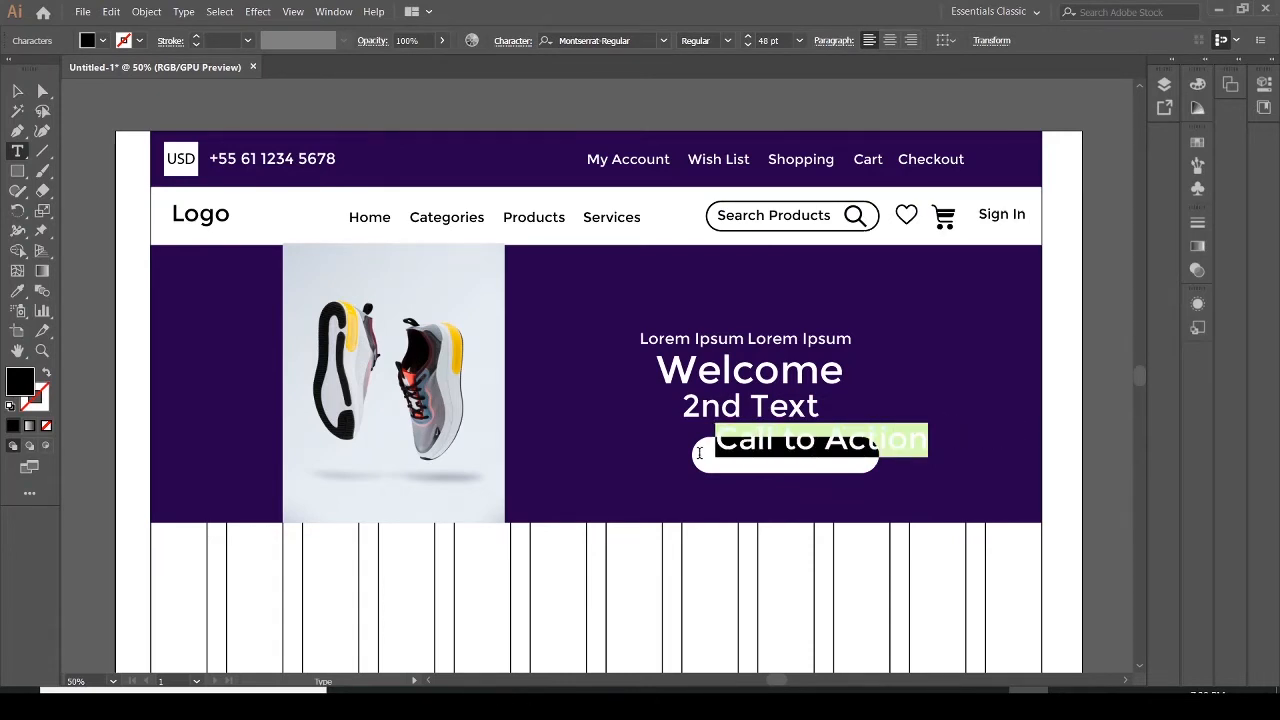
click(800, 41)
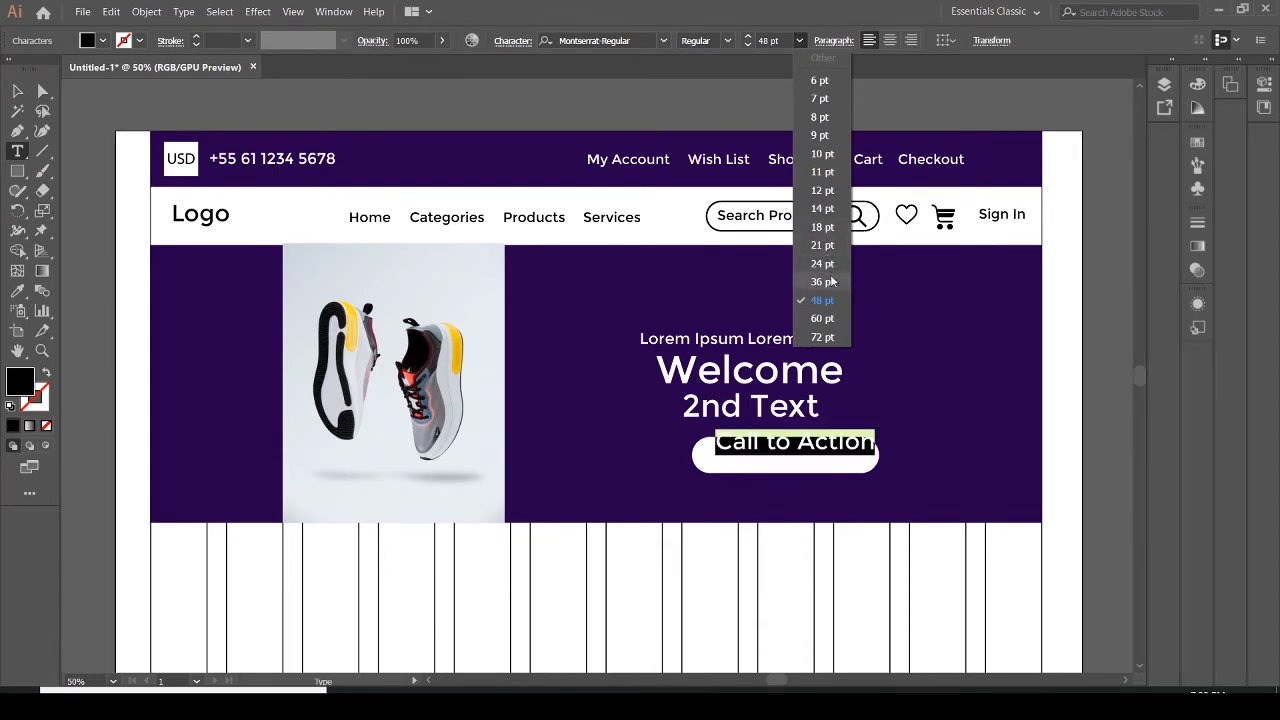
click(822, 264)
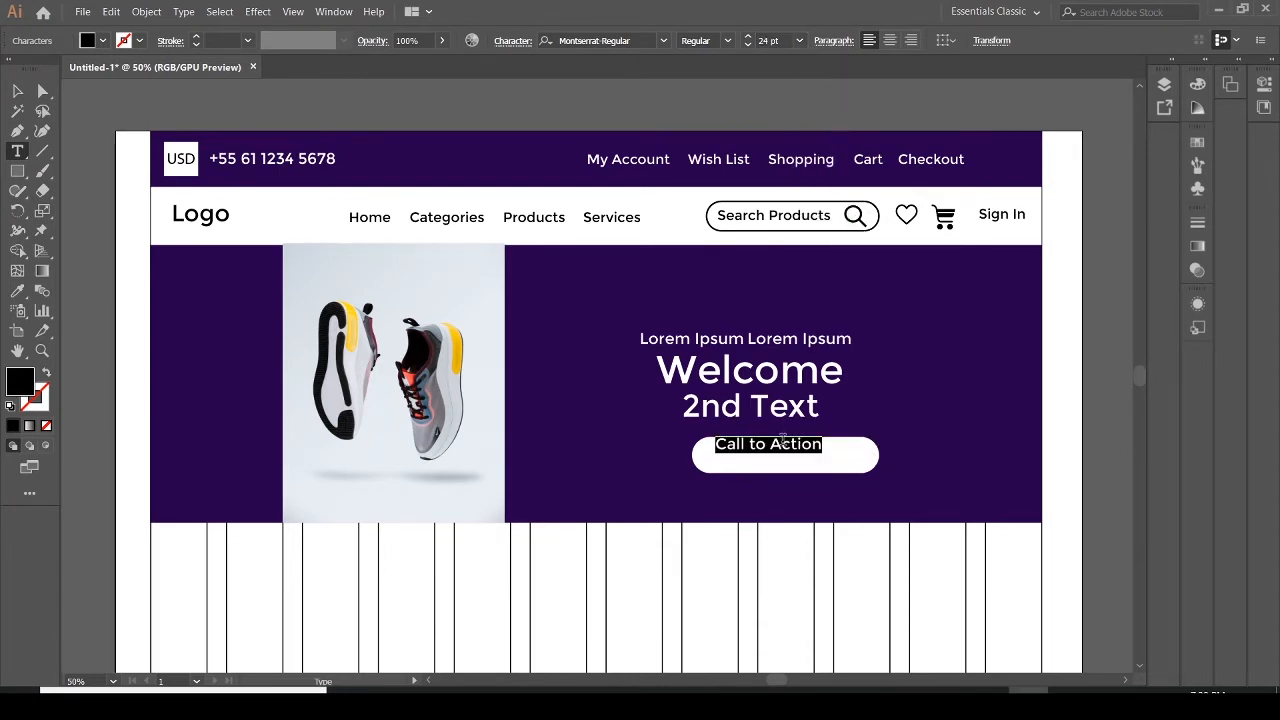
click(800, 41)
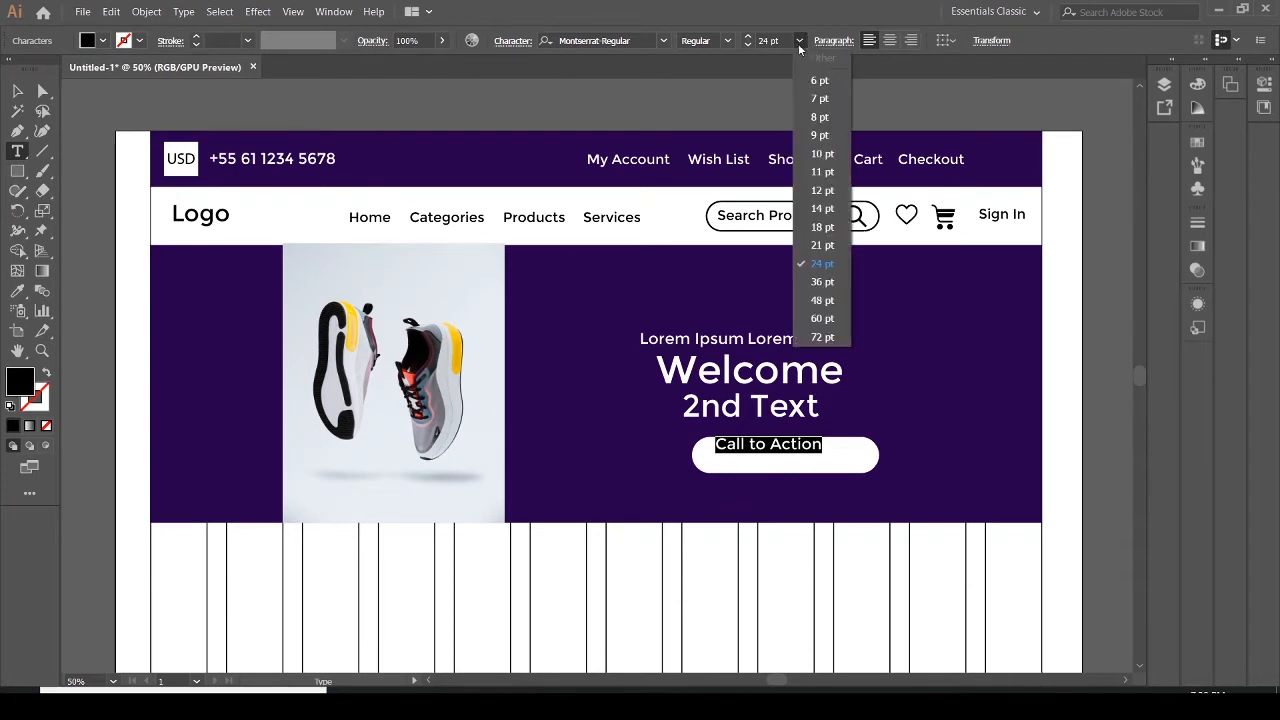
click(826, 291)
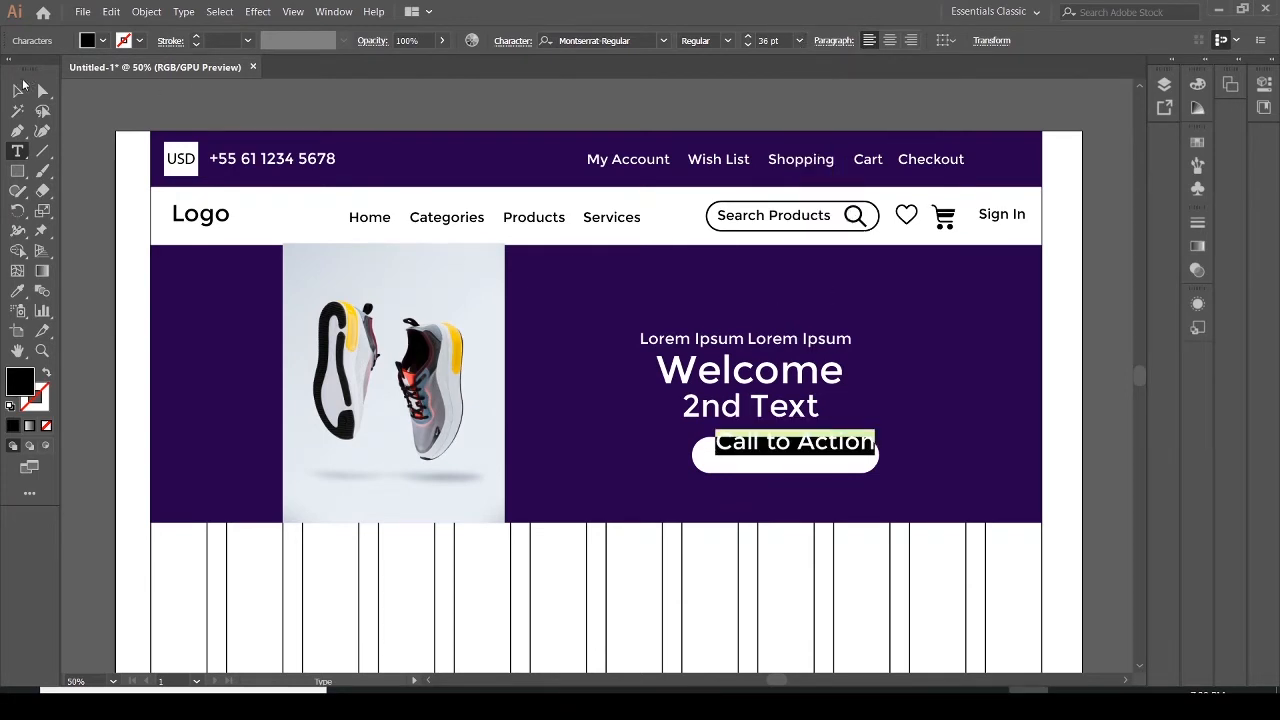
Center the Call to Action text inside the white pill button
click(17, 90)
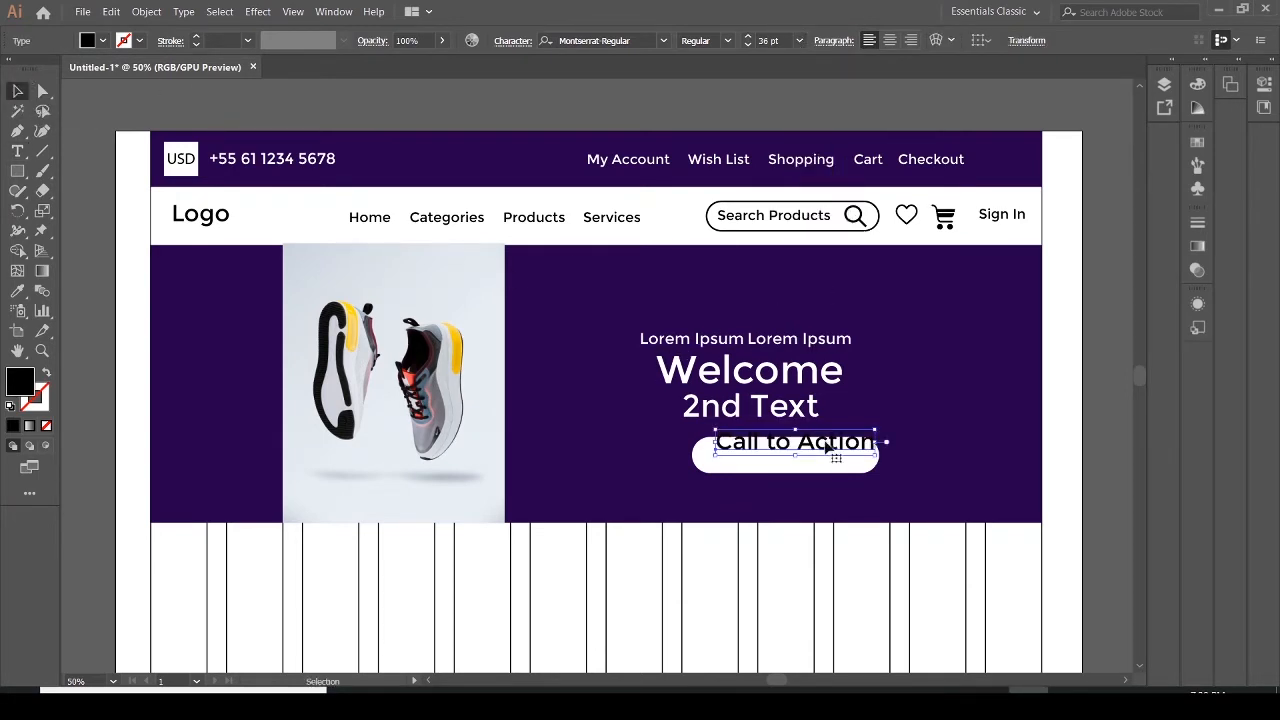
drag(815, 450, 807, 462)
key(Left)
key(Left)
key(Left)
key(Left)
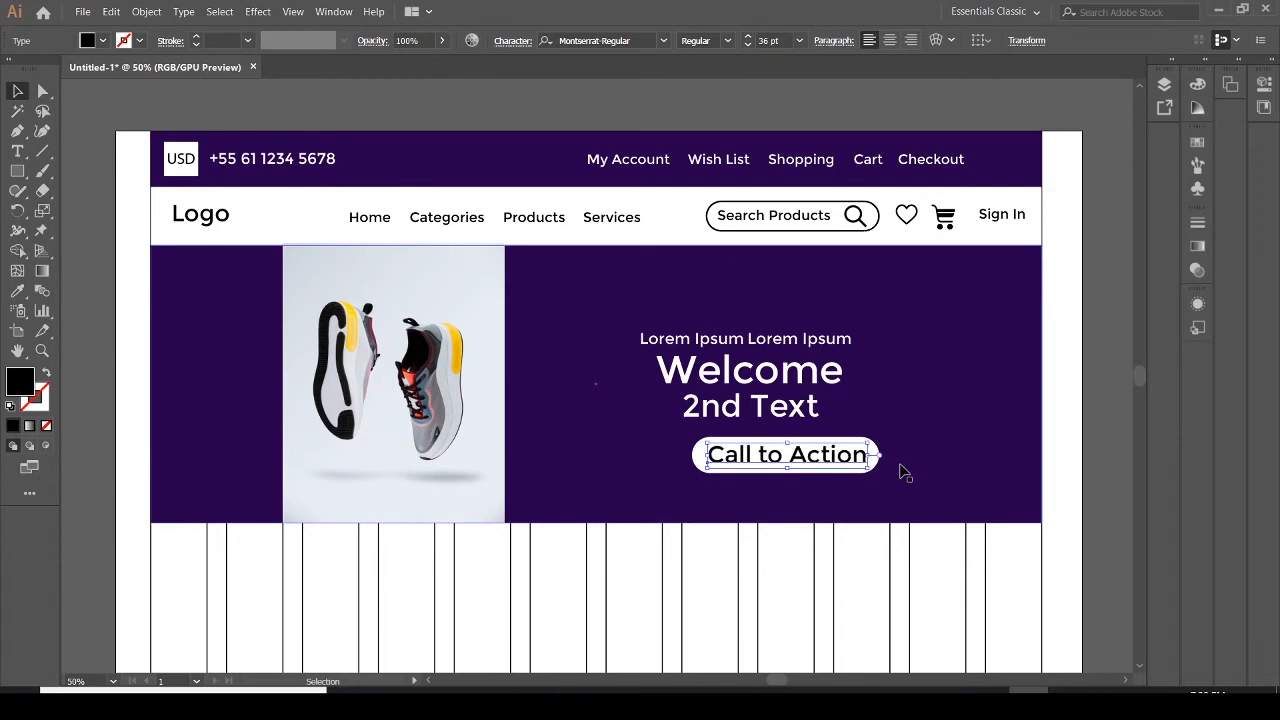
key(Up)
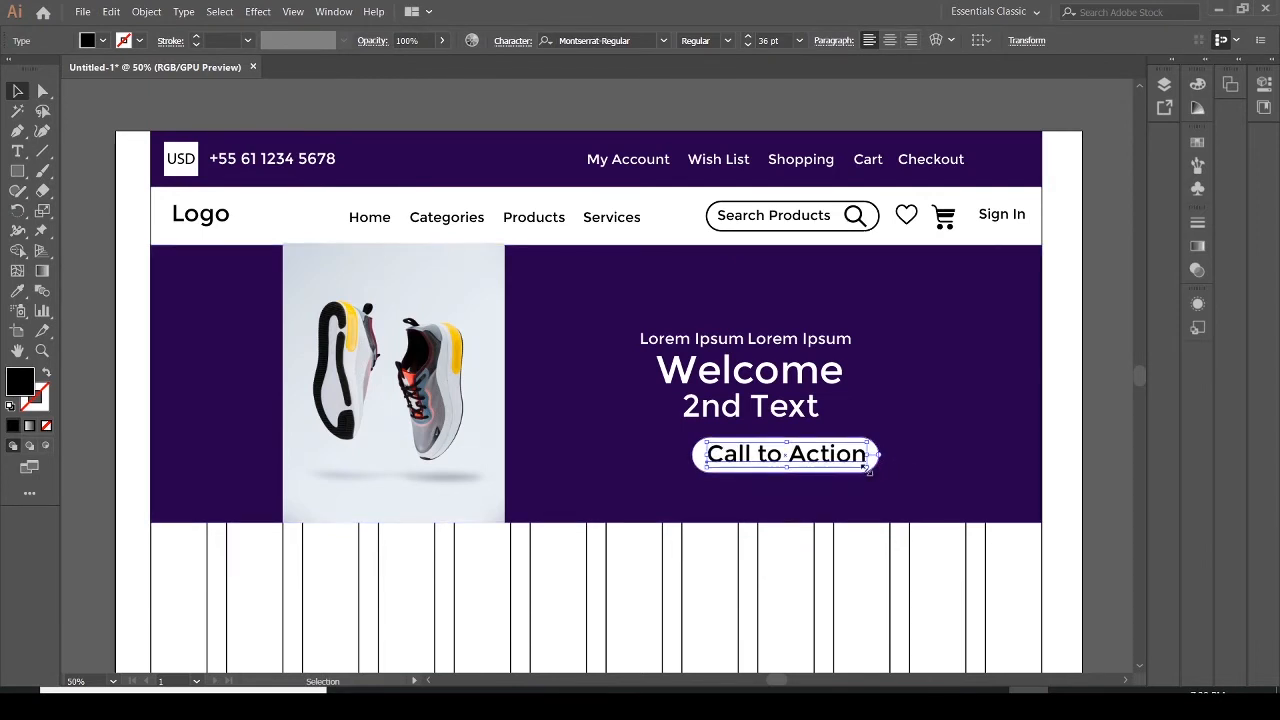
drag(866, 468, 798, 458)
click(894, 468)
click(916, 468)
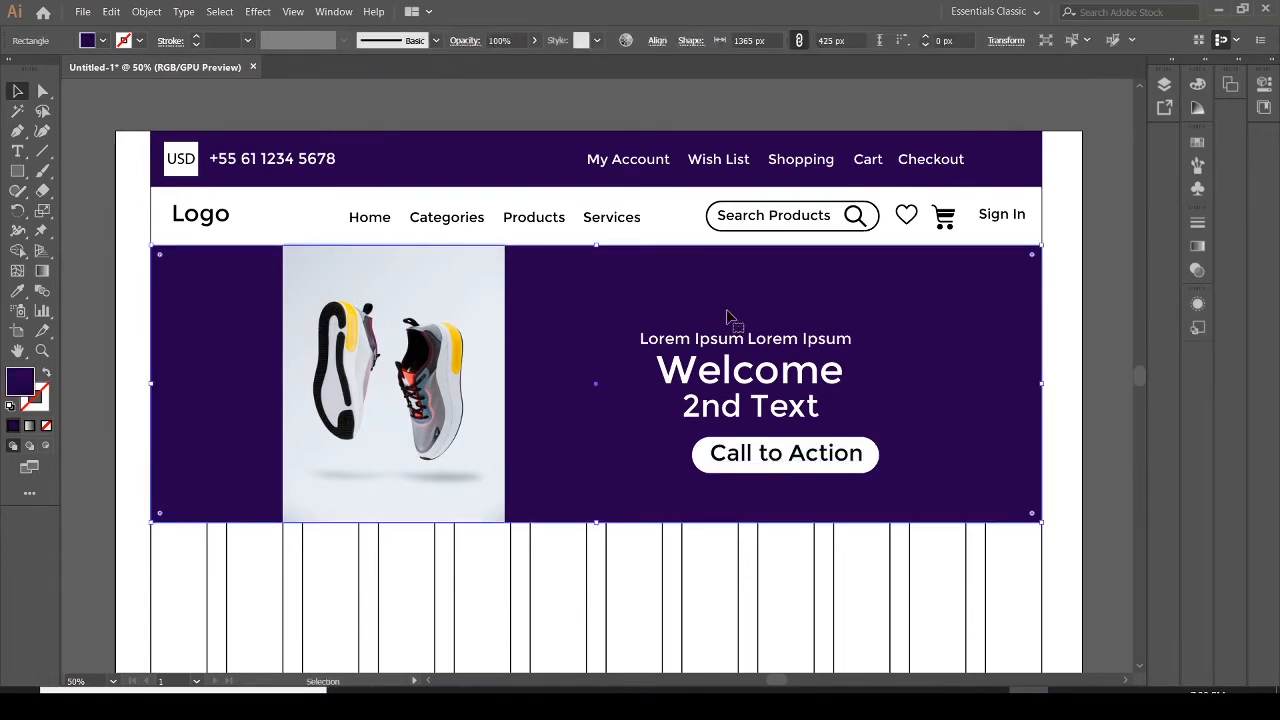
Move the white button together with its Call to Action text slightly left beneath the 2nd Text line
click(803, 479)
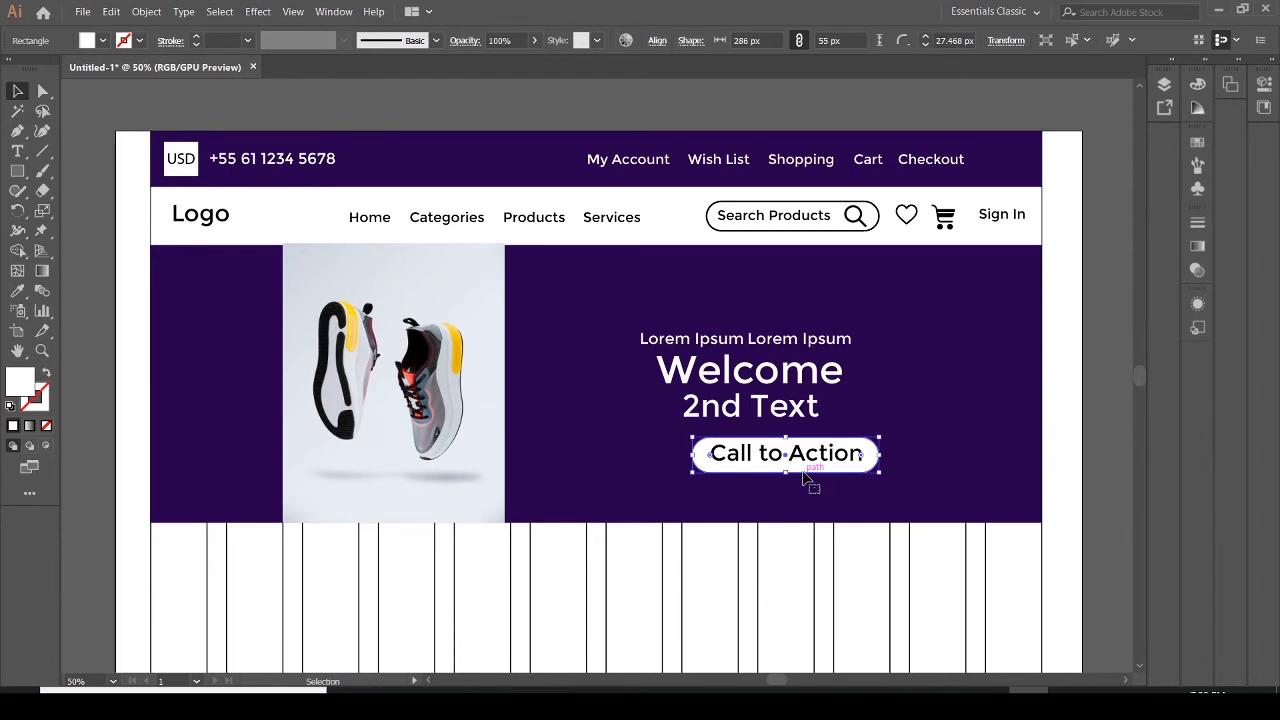
shift+click(805, 456)
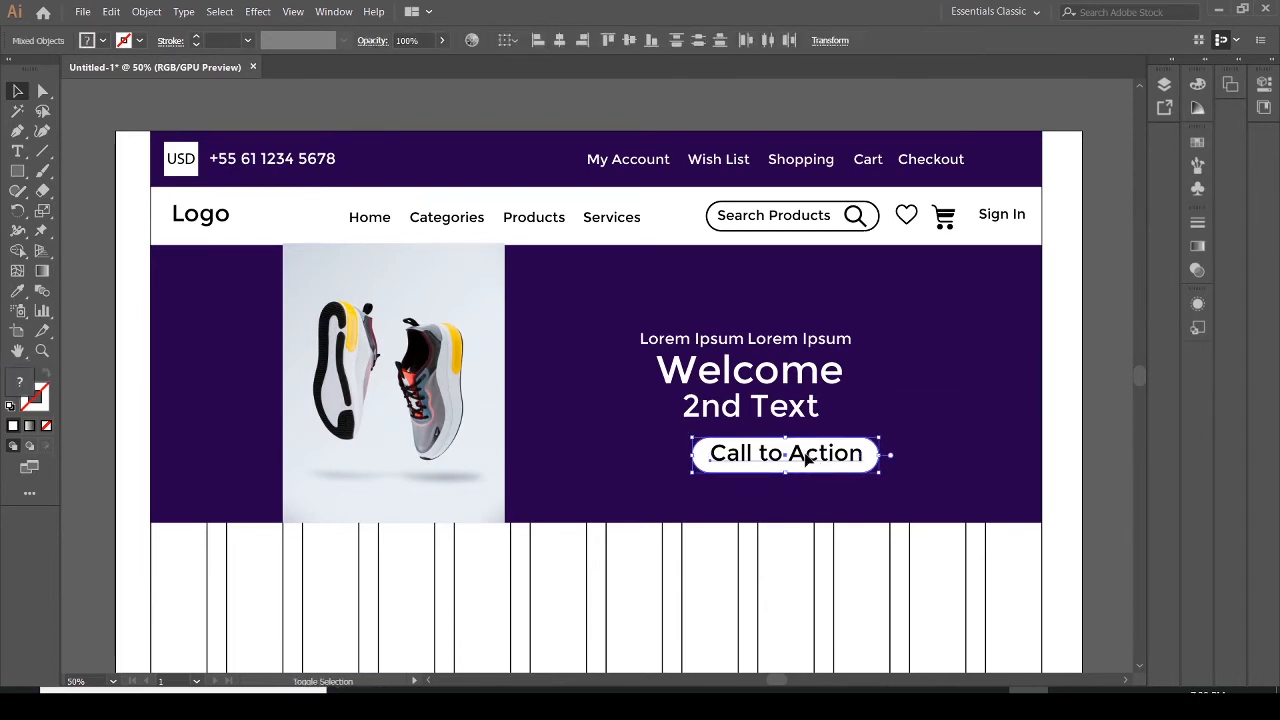
drag(812, 471, 808, 480)
click(917, 503)
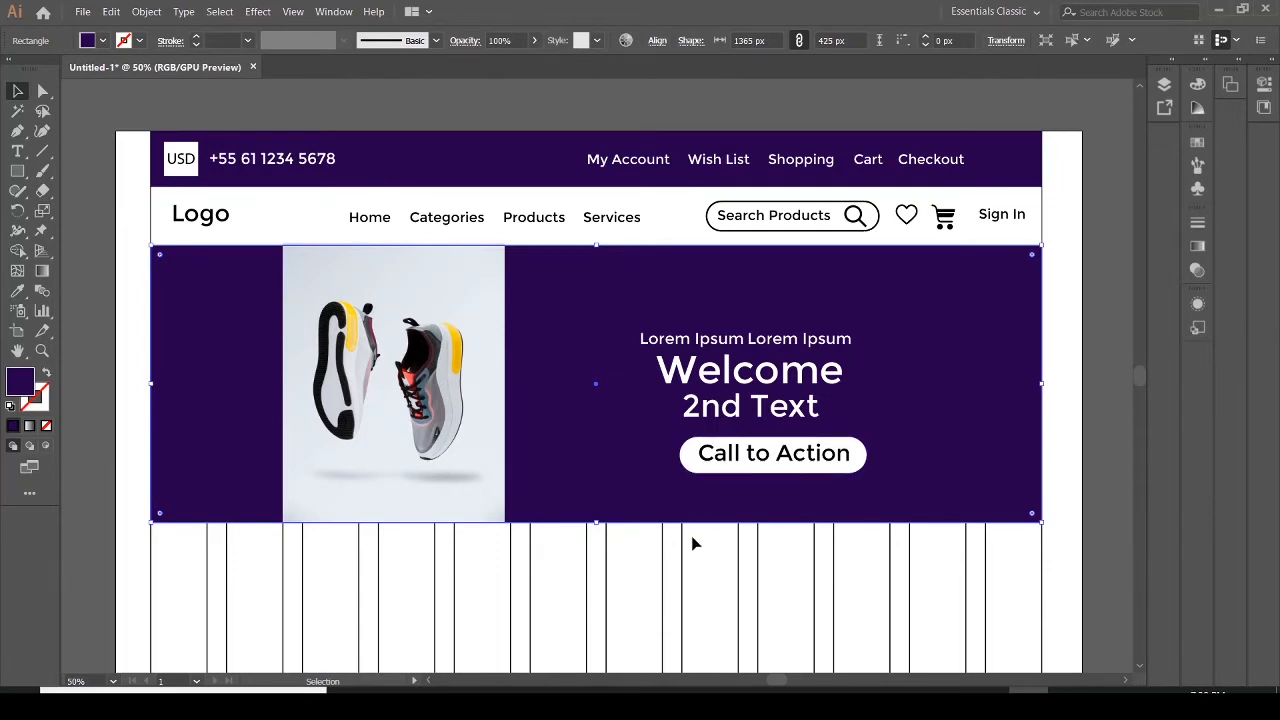
click(838, 478)
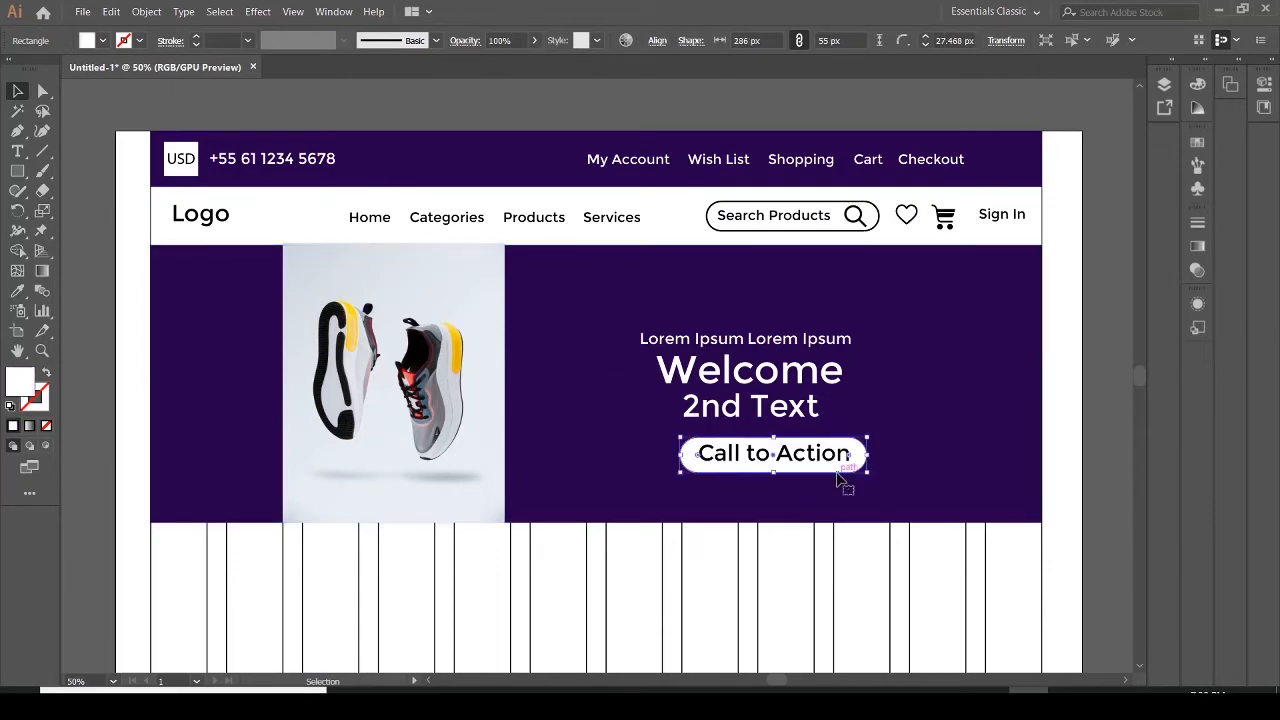
shift+click(824, 478)
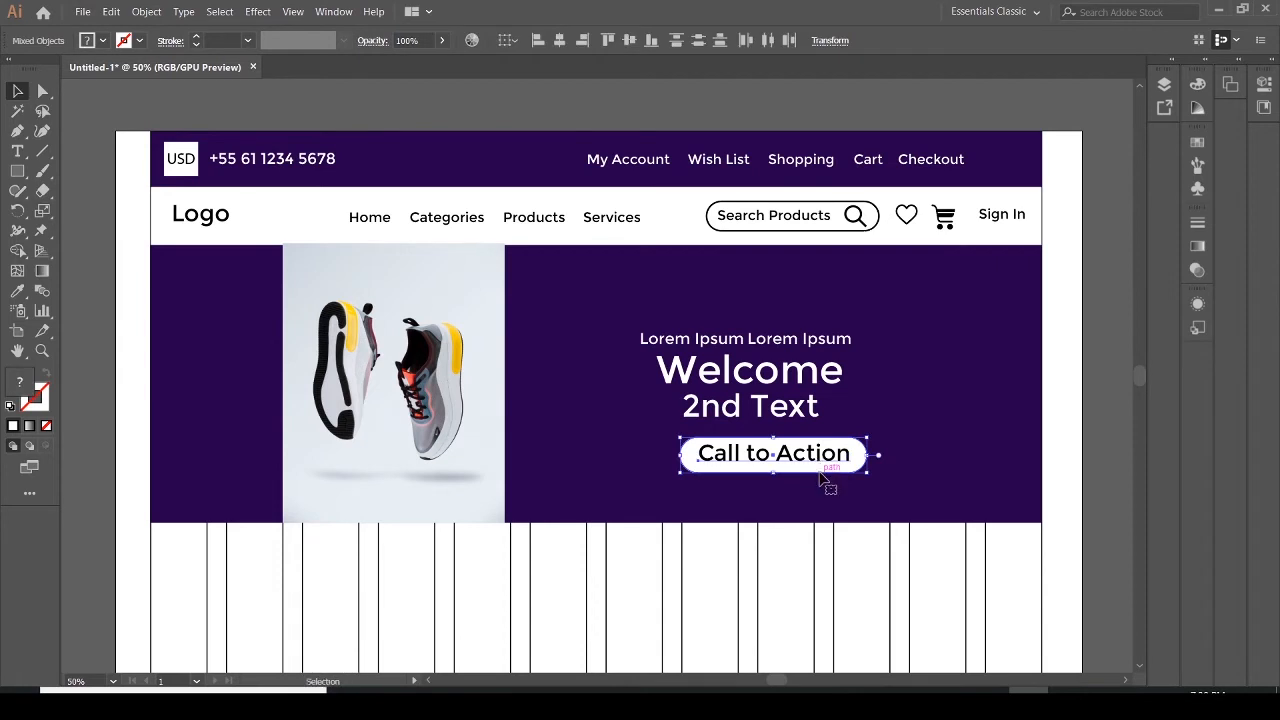
drag(820, 478, 814, 480)
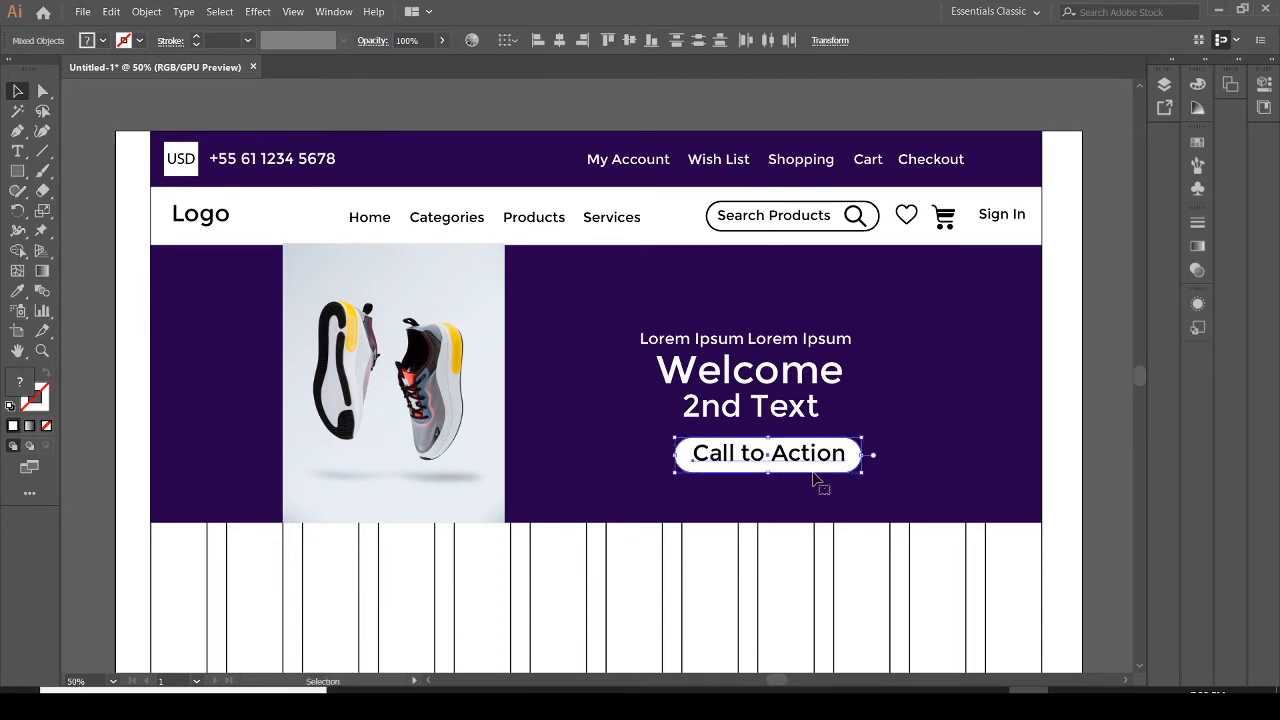
click(948, 471)
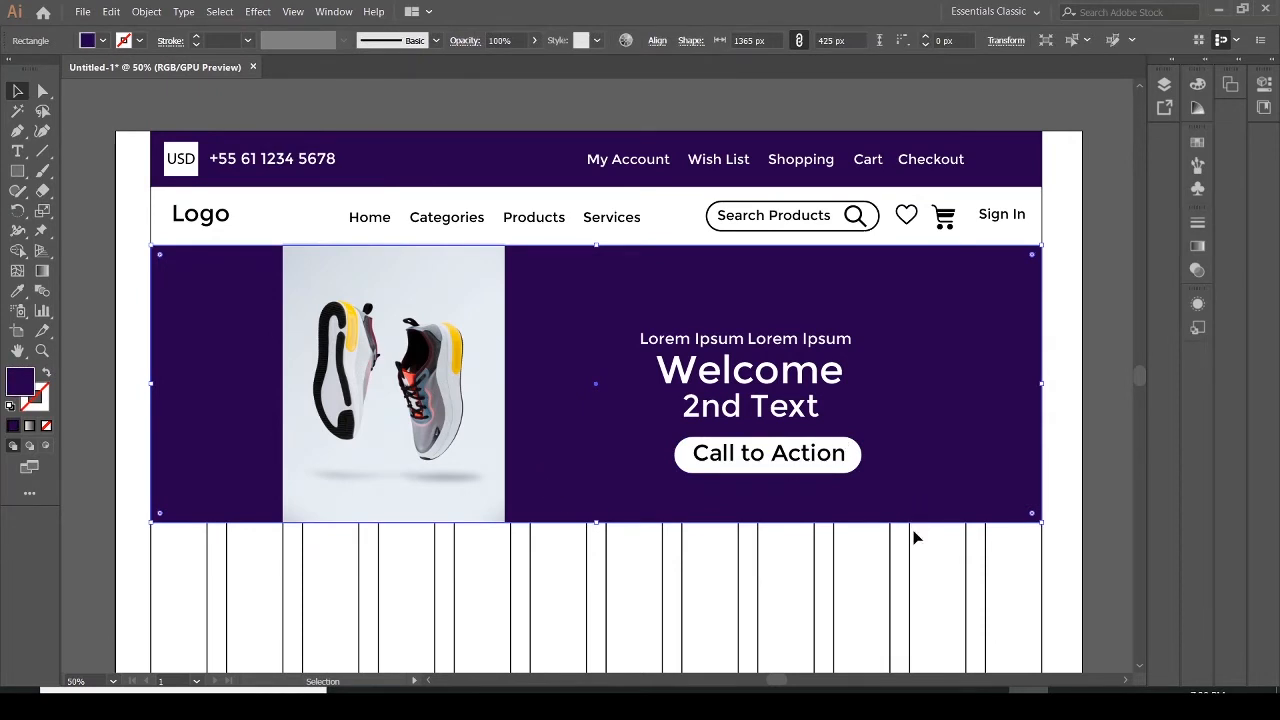
Compare with the reference PDF and shift the white pill button slightly left behind its Call to Action text
click(1068, 705)
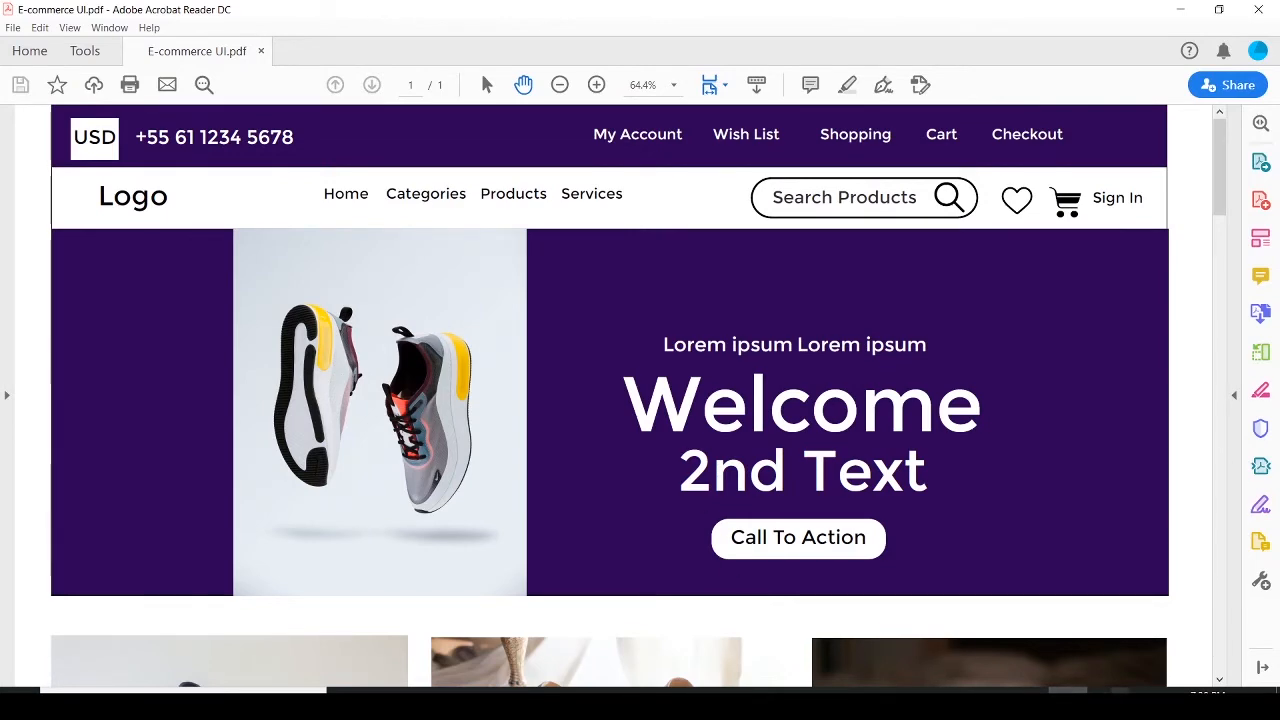
click(1030, 705)
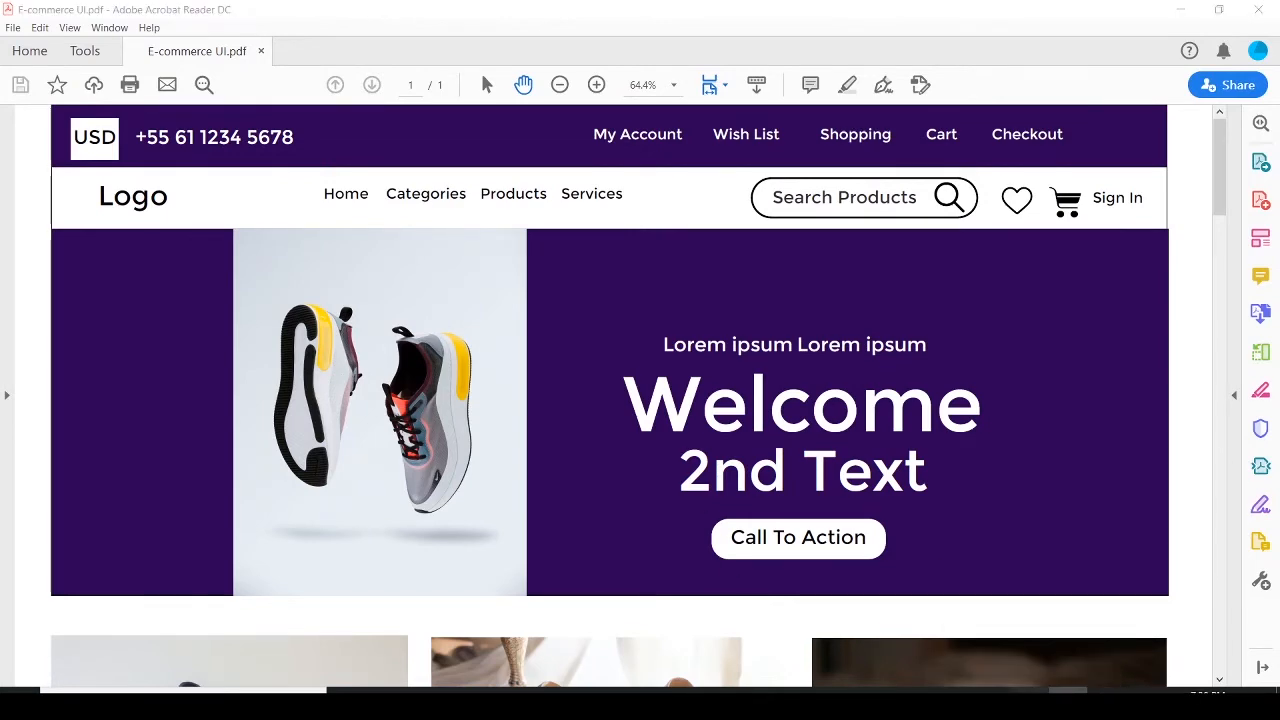
click(821, 476)
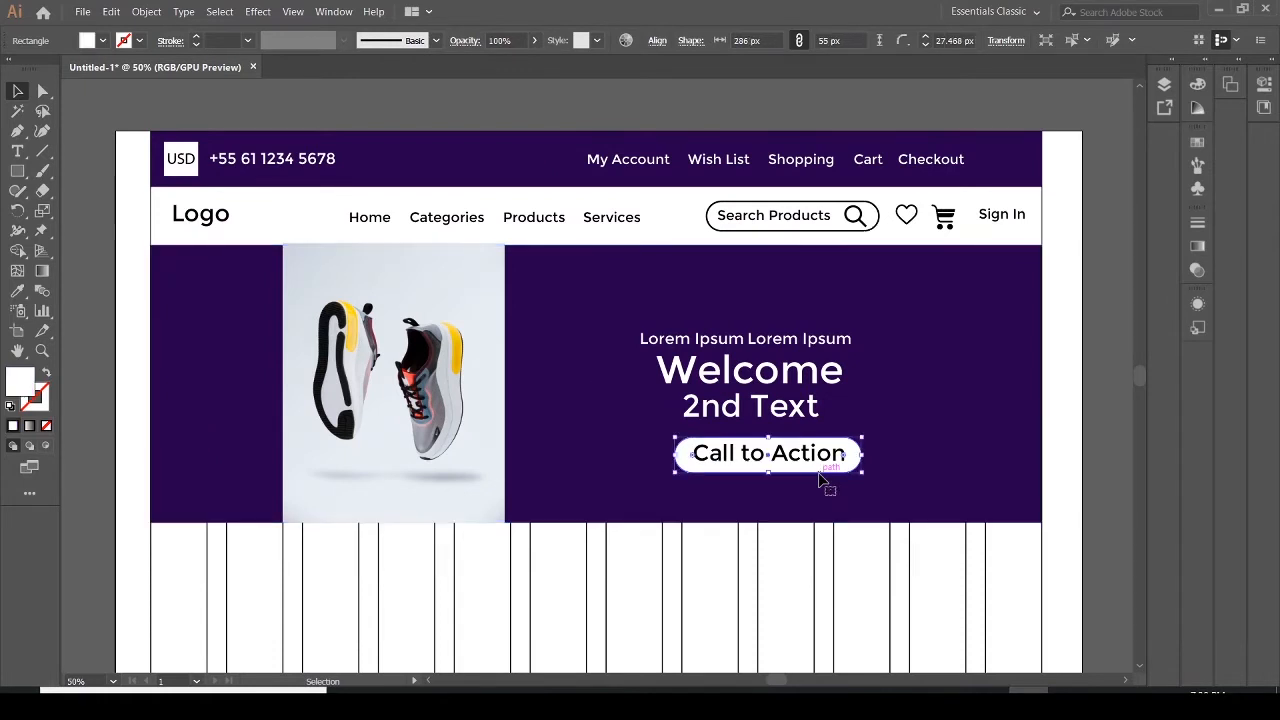
drag(819, 481, 811, 481)
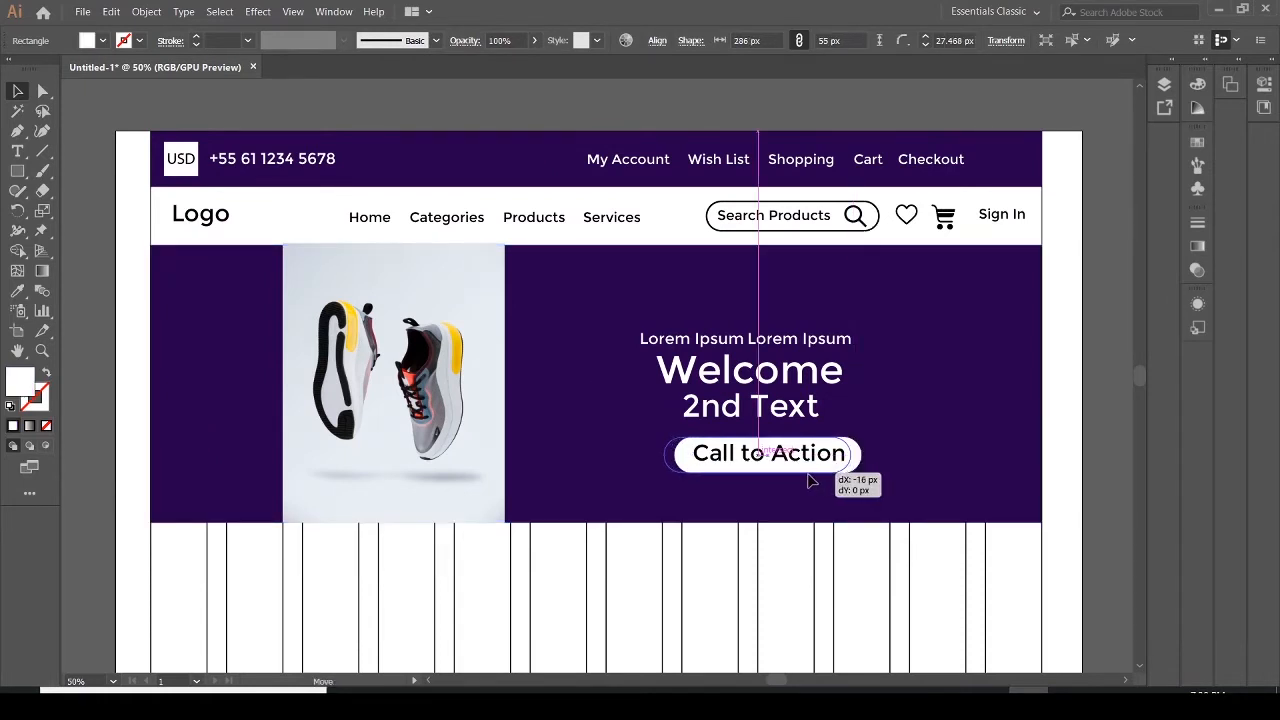
drag(812, 481, 816, 485)
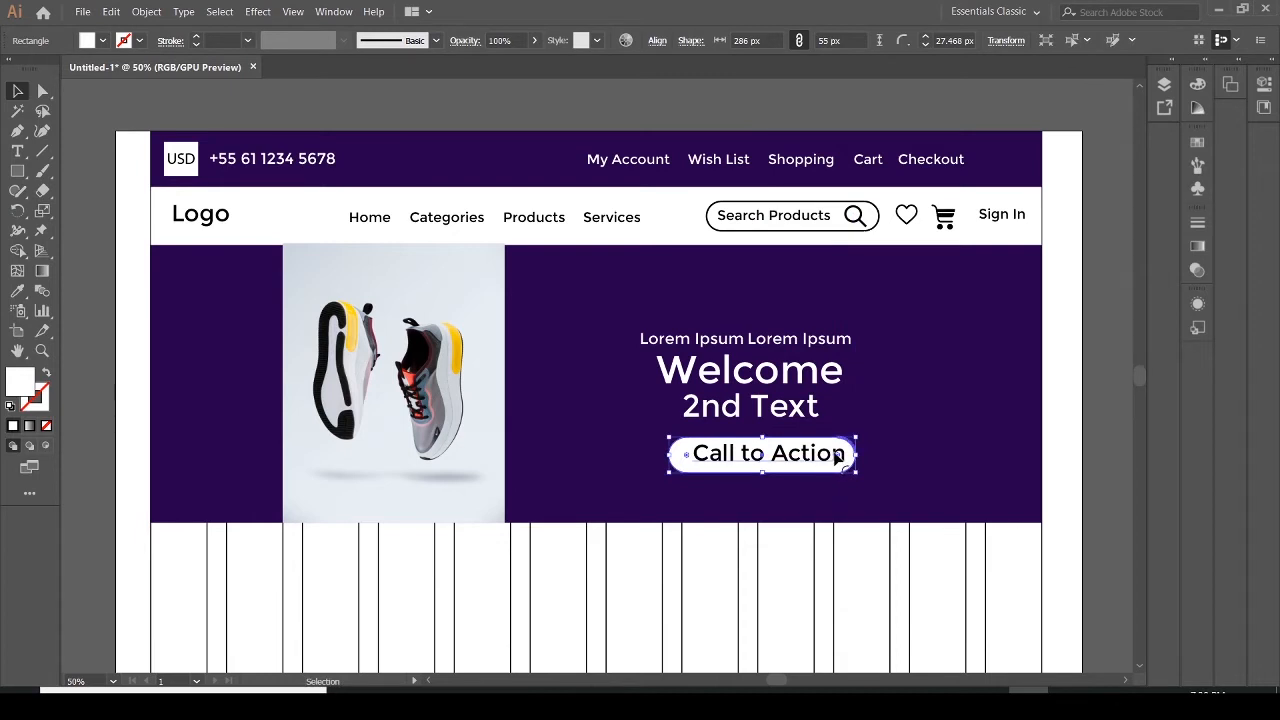
key(Left)
key(Left)
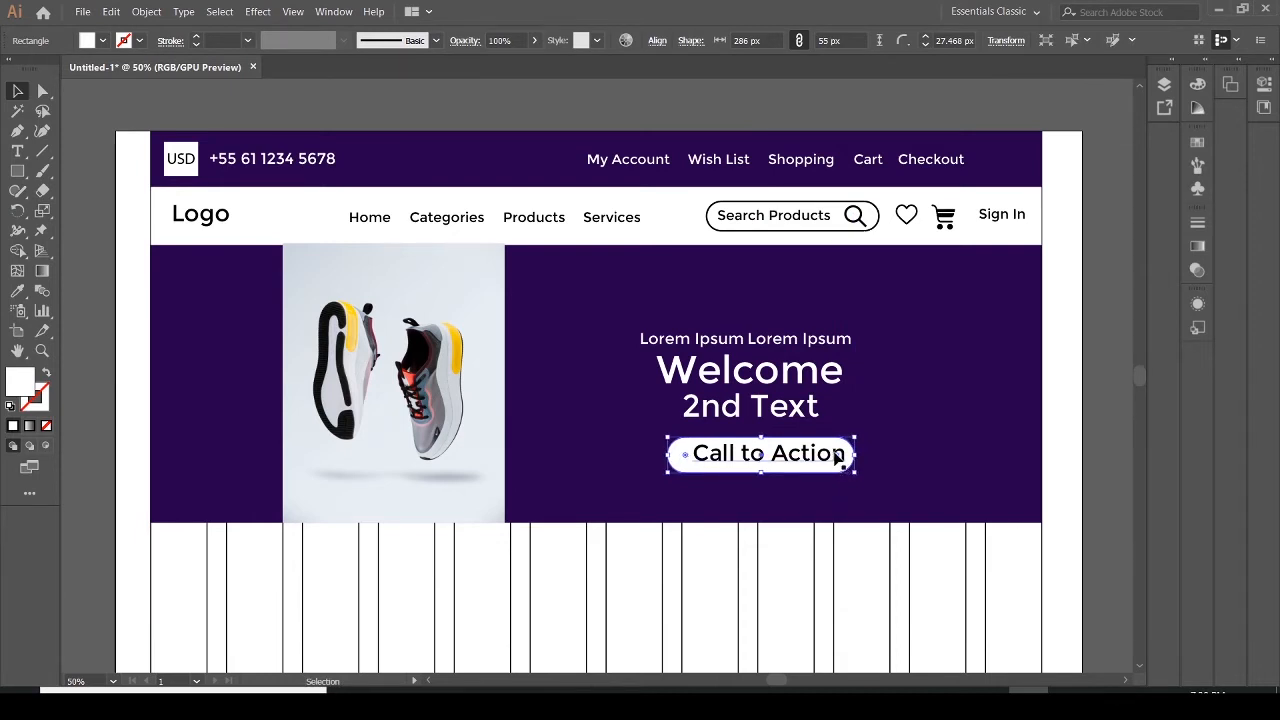
key(Right)
key(Right)
Open the Transform panel, dock it beside the artboard and switch it to the Align tab
key(shift+F8)
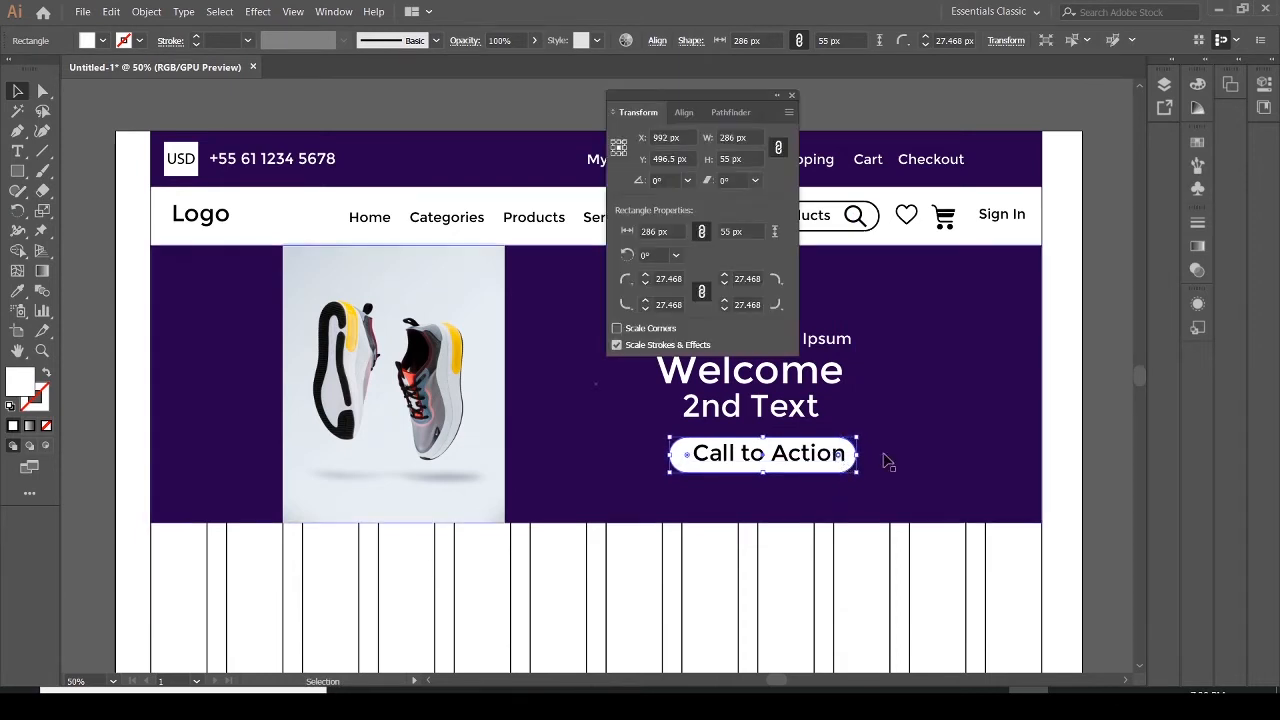
click(908, 462)
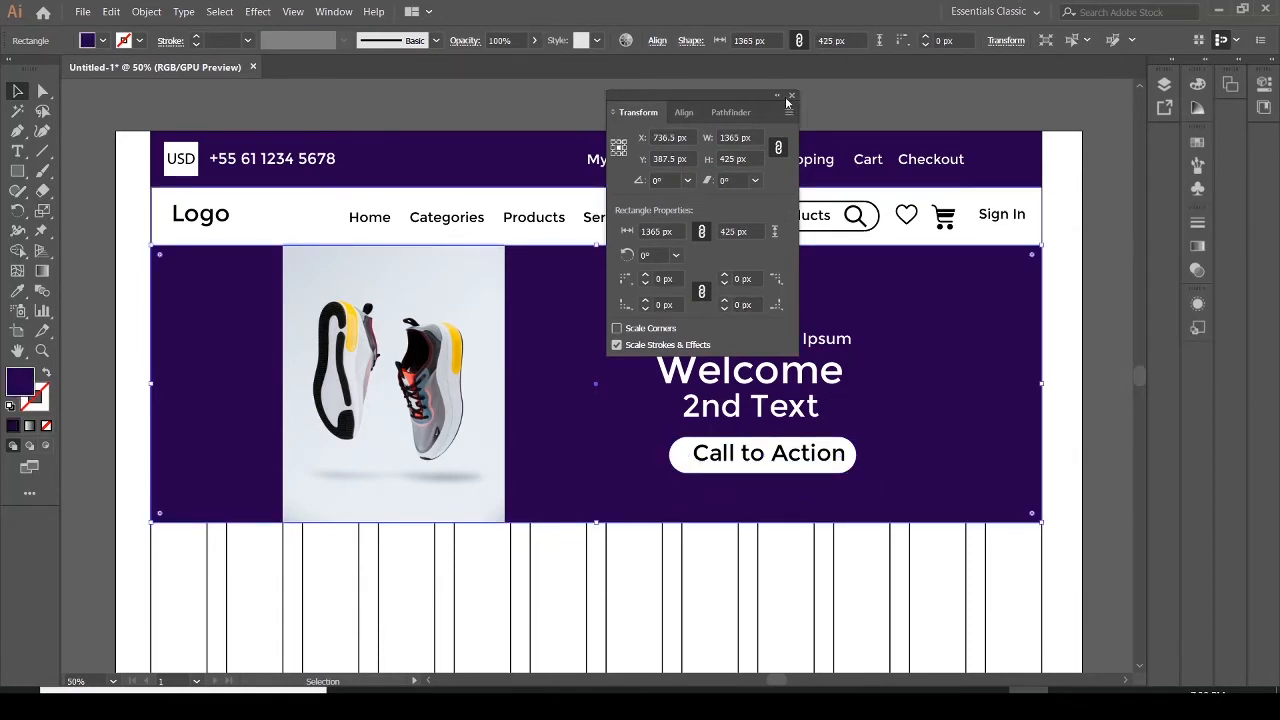
drag(711, 97, 1074, 174)
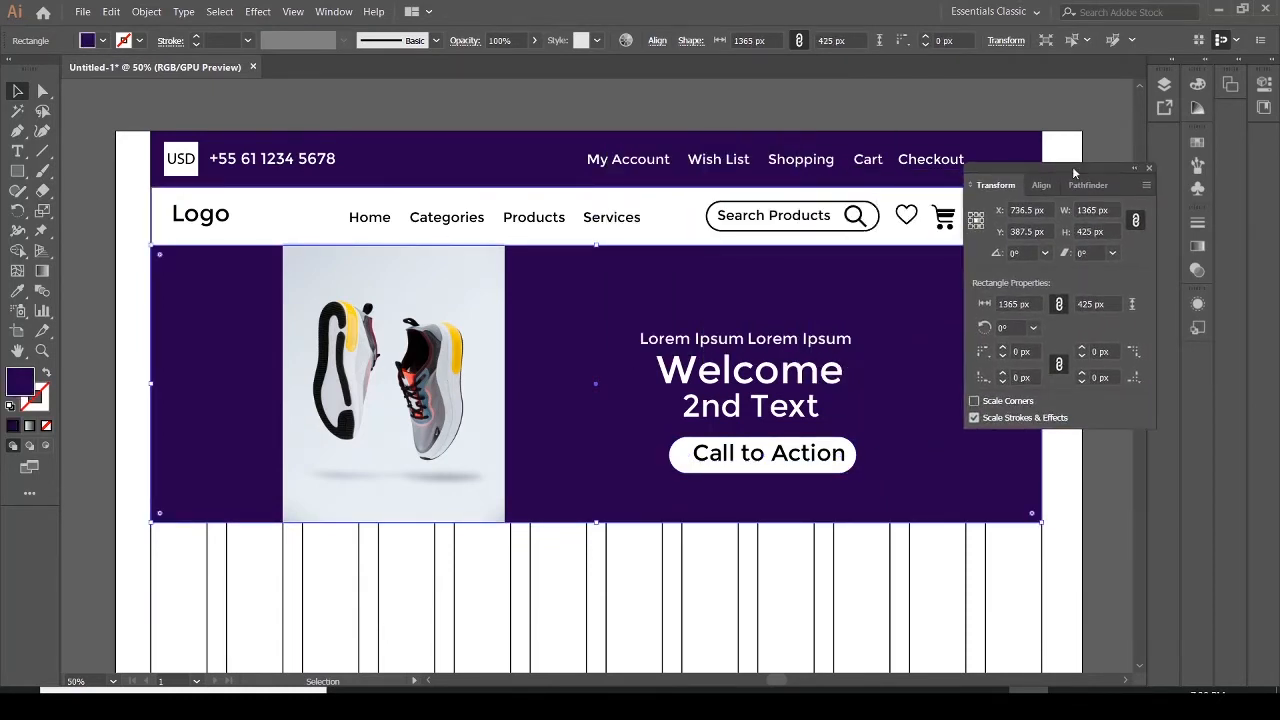
click(1042, 185)
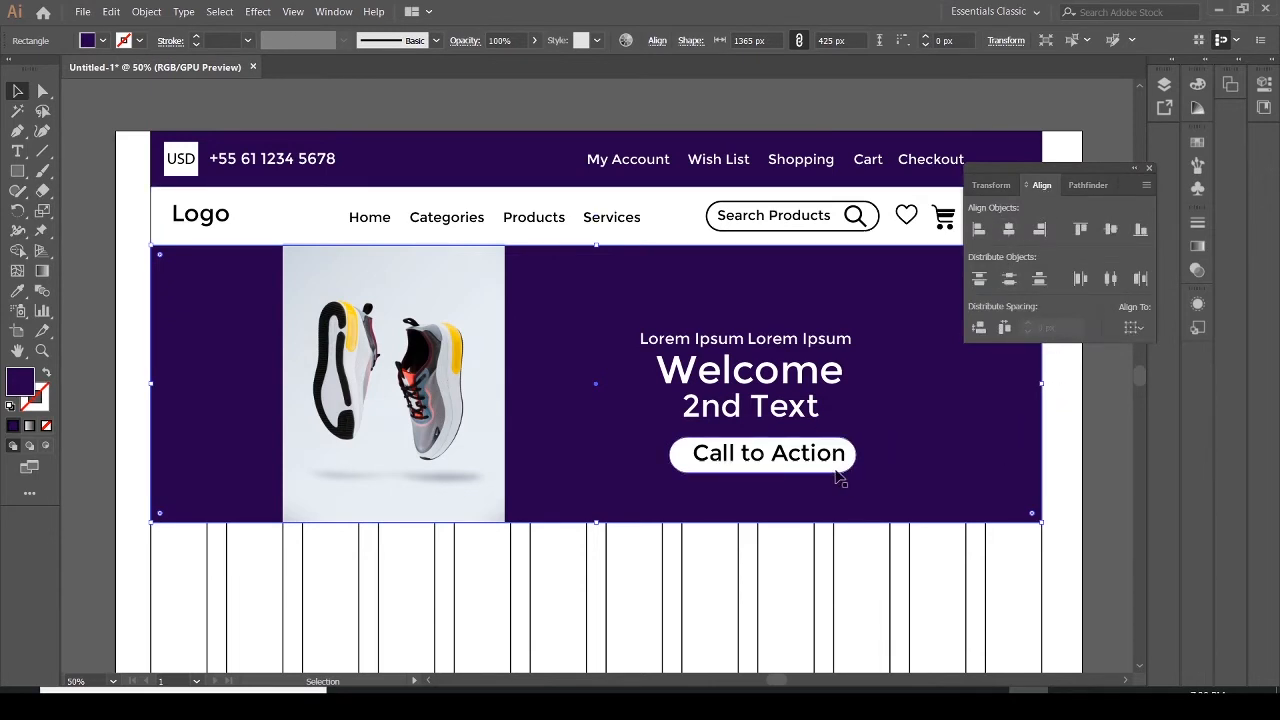
click(834, 468)
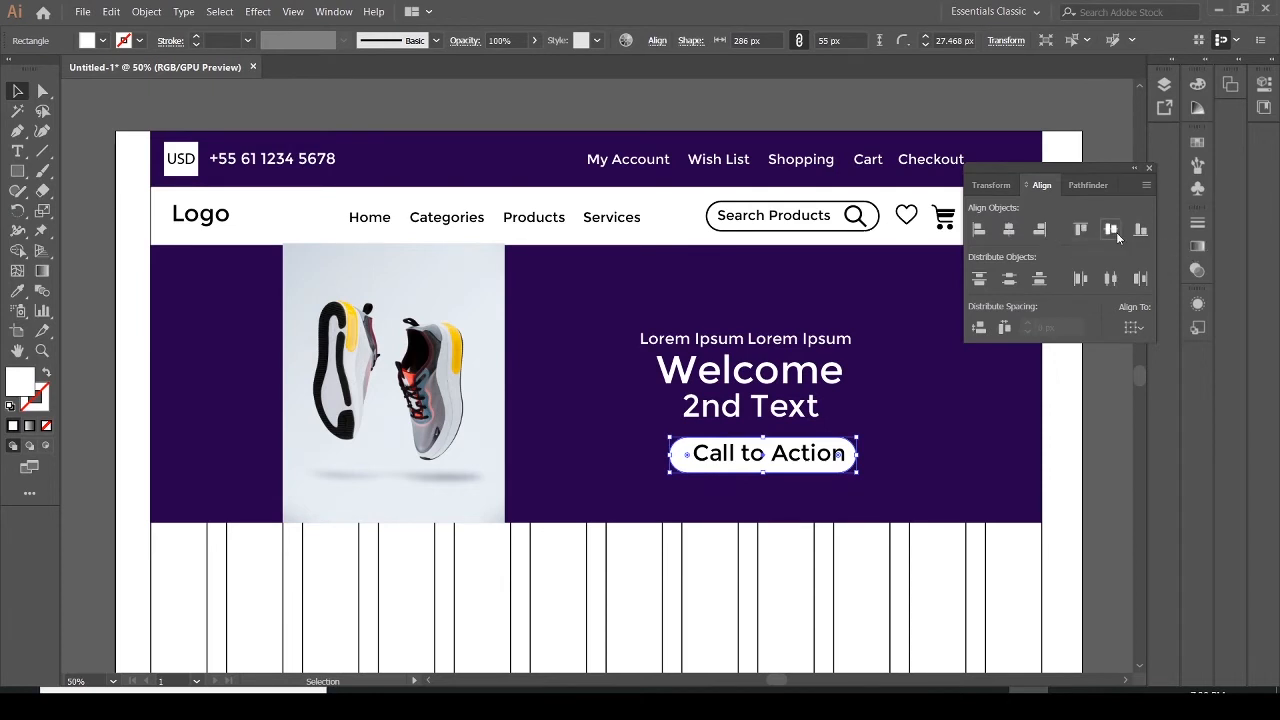
click(905, 496)
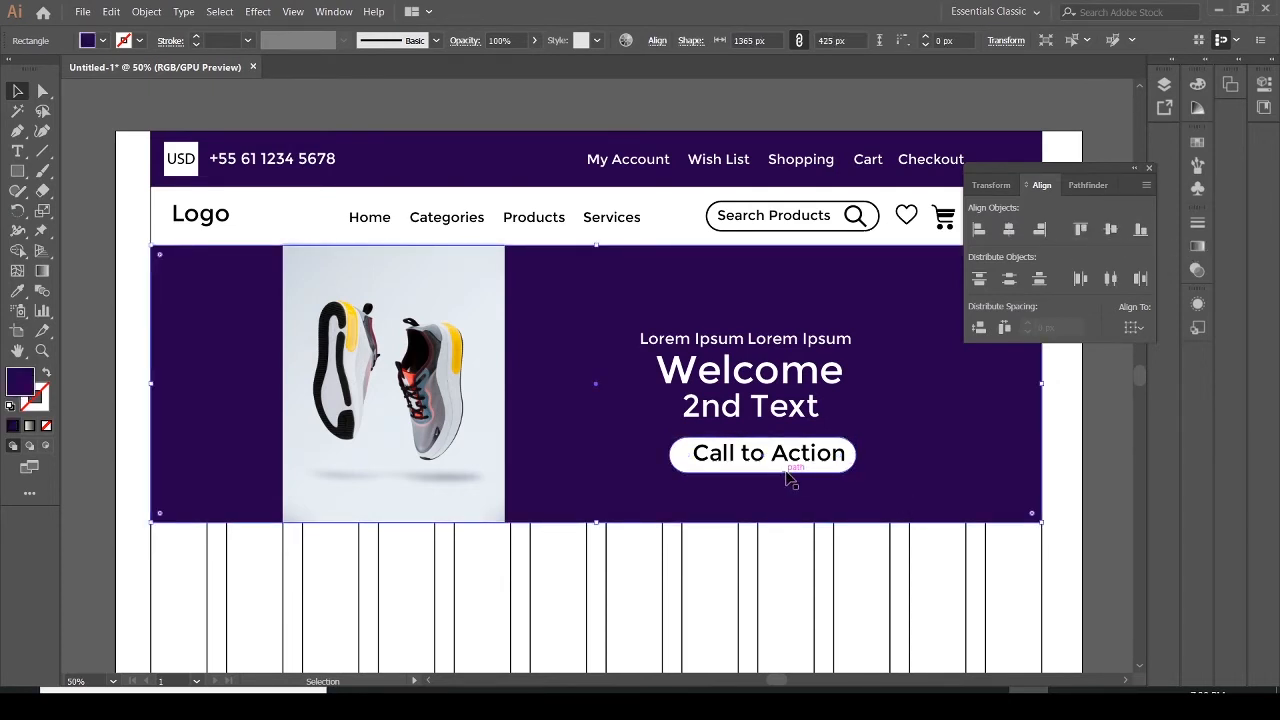
Nudge the Call to Action text slightly left to center it inside the pill button
click(820, 462)
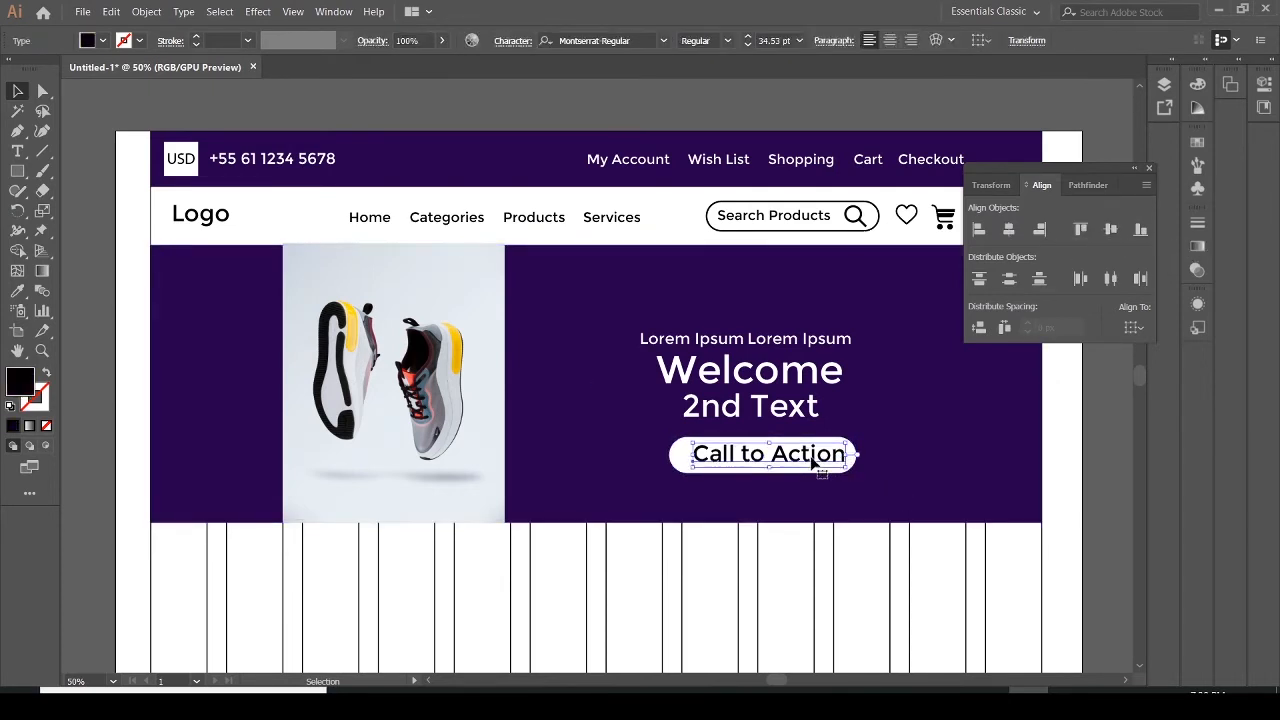
key(Left)
key(Left)
key(Left)
key(Left)
key(Left)
key(Left)
key(Left)
key(Left)
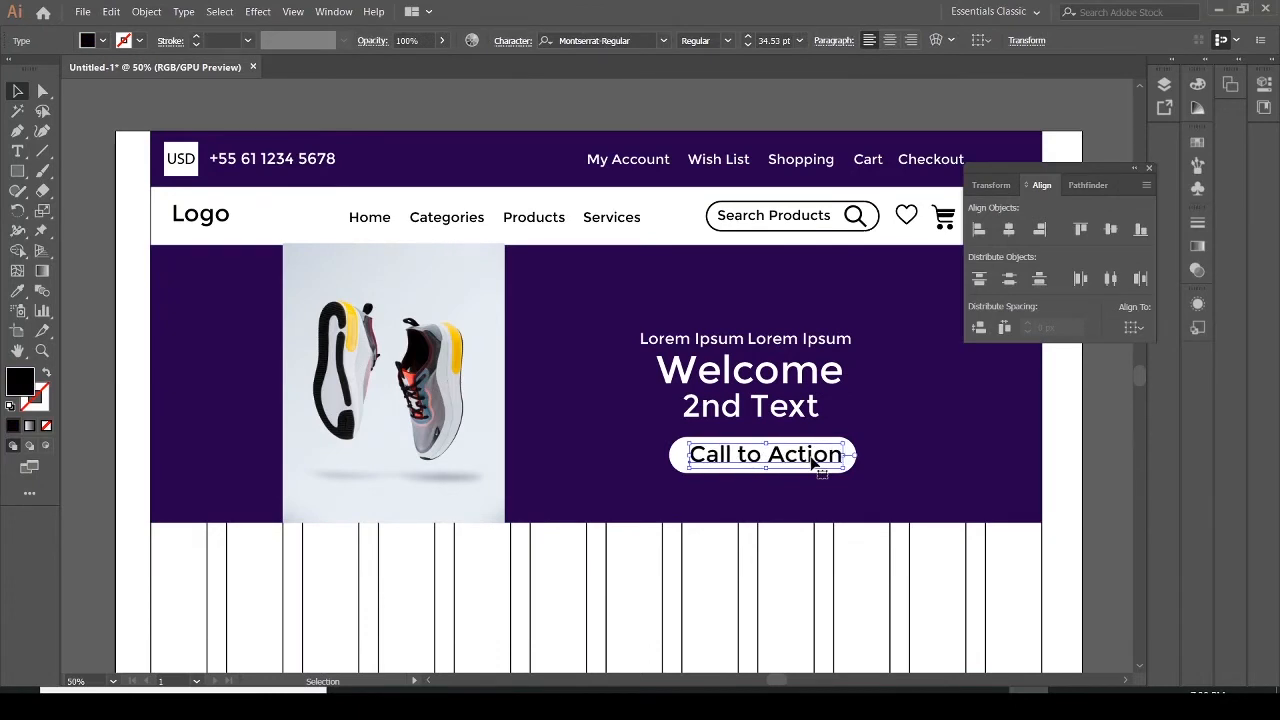
click(943, 446)
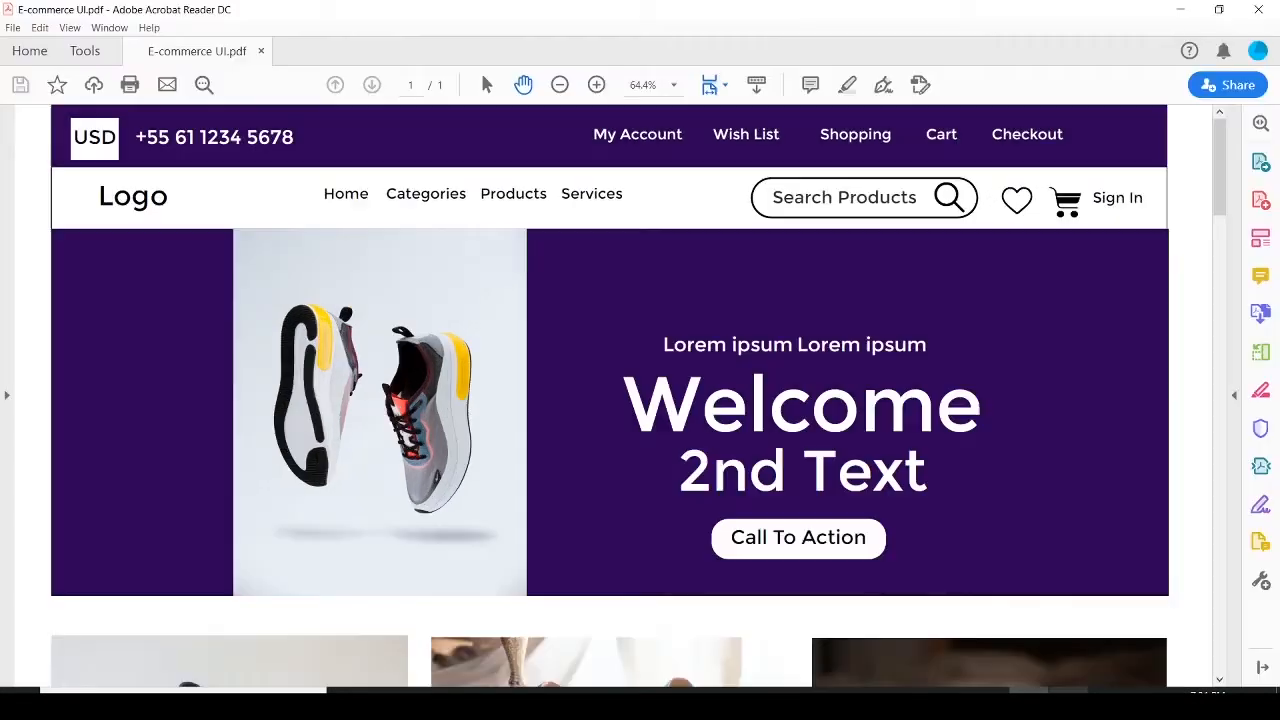
Scroll the reference PDF down to examine the Men, Women and Kids category section
drag(1221, 167, 1221, 233)
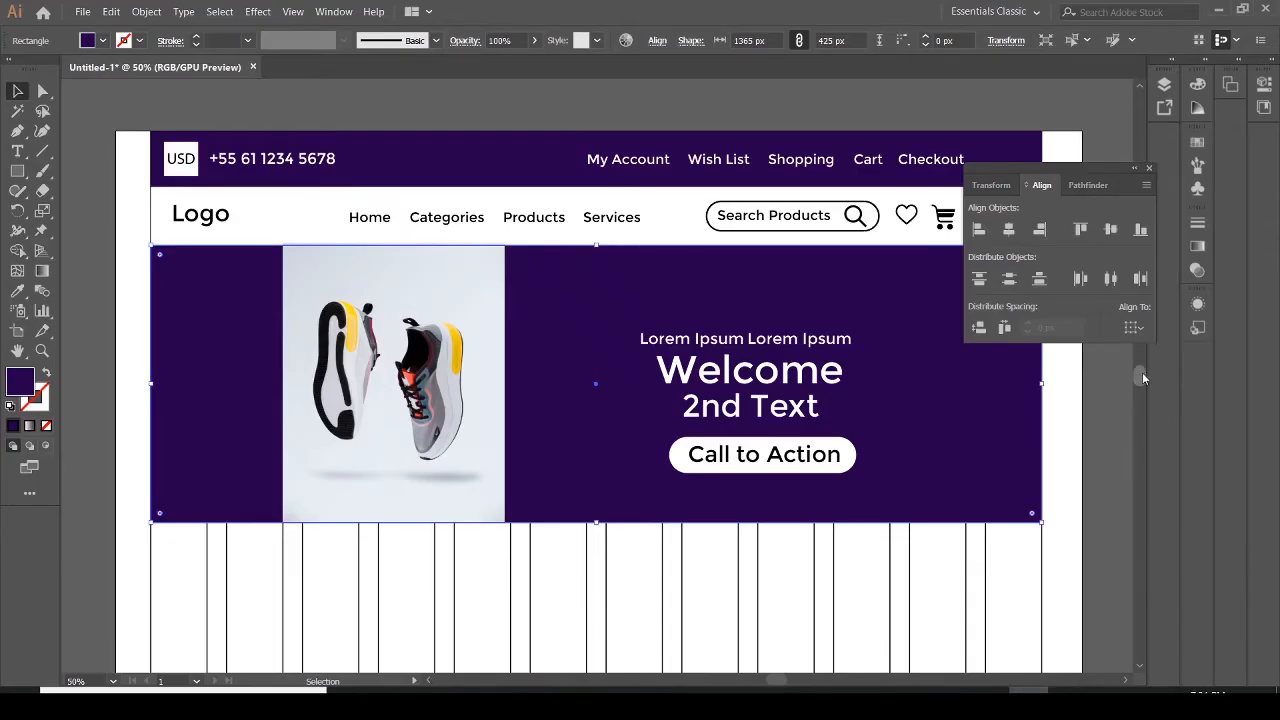
drag(1142, 372, 1146, 377)
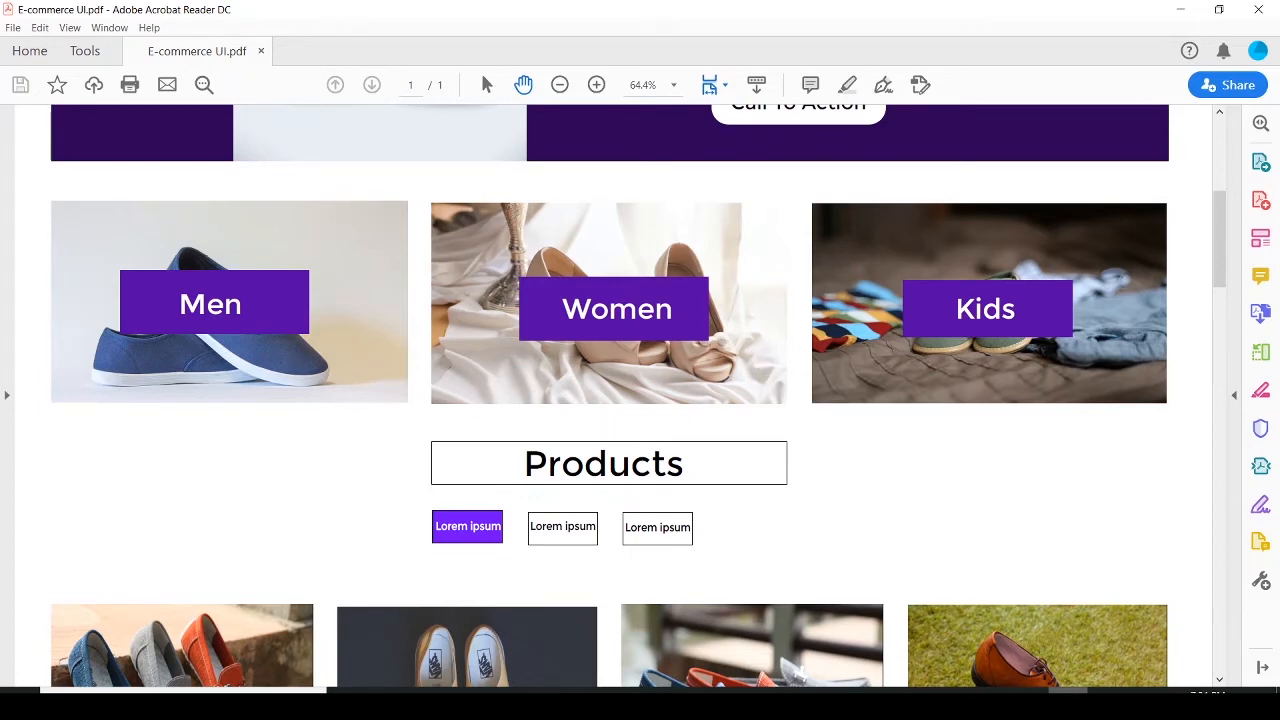
click(1030, 704)
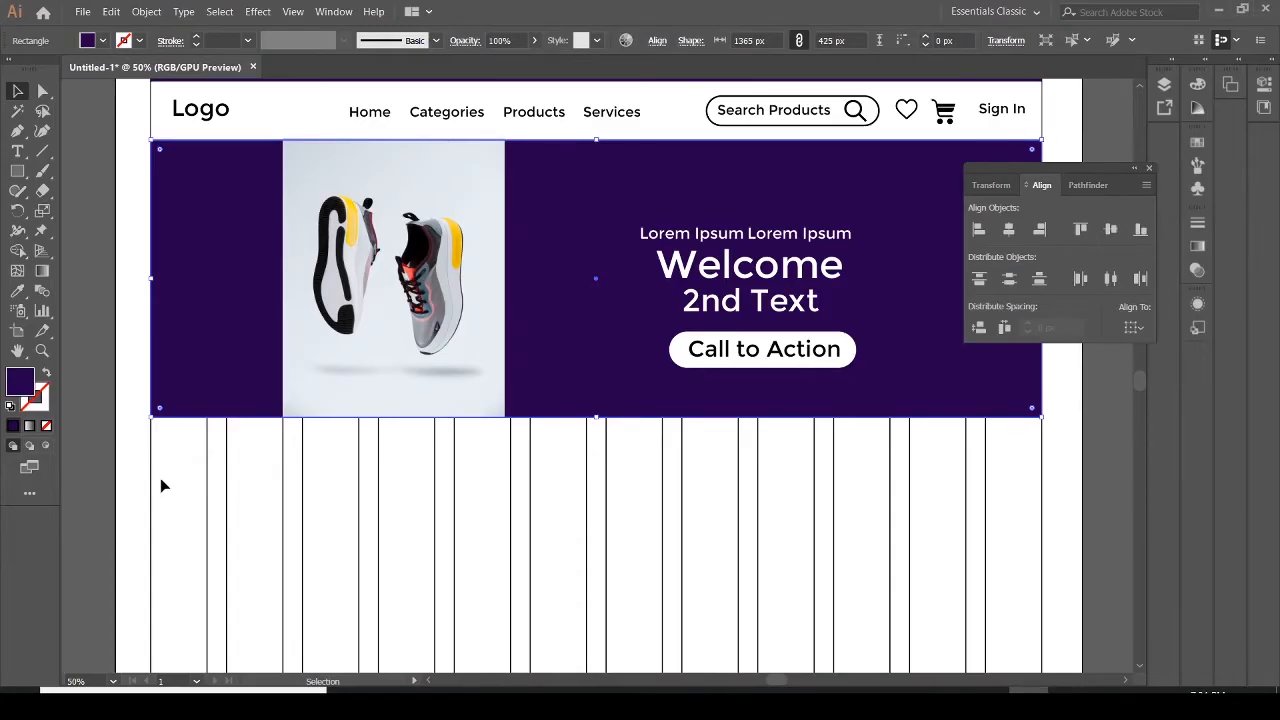
Draw a purple rectangle about 349 × 219 px below the banner's left edge and duplicate it into three boxes across the row
click(17, 172)
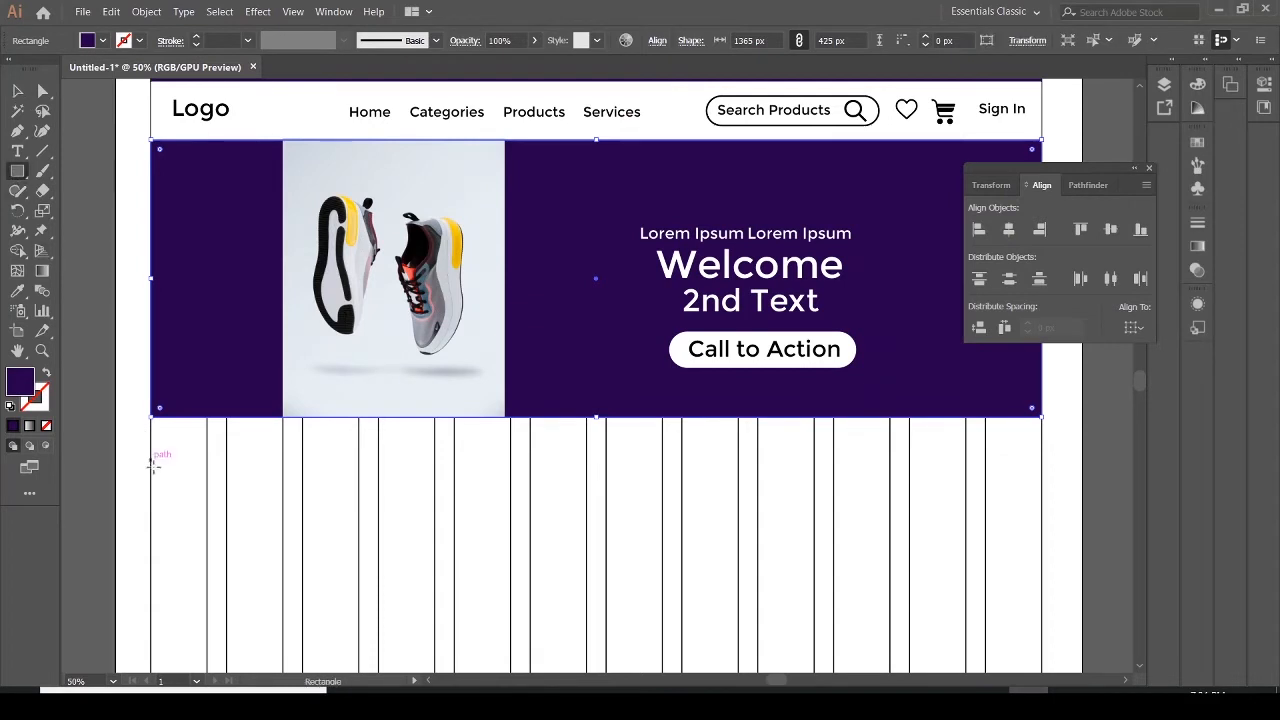
drag(151, 463, 378, 605)
click(17, 90)
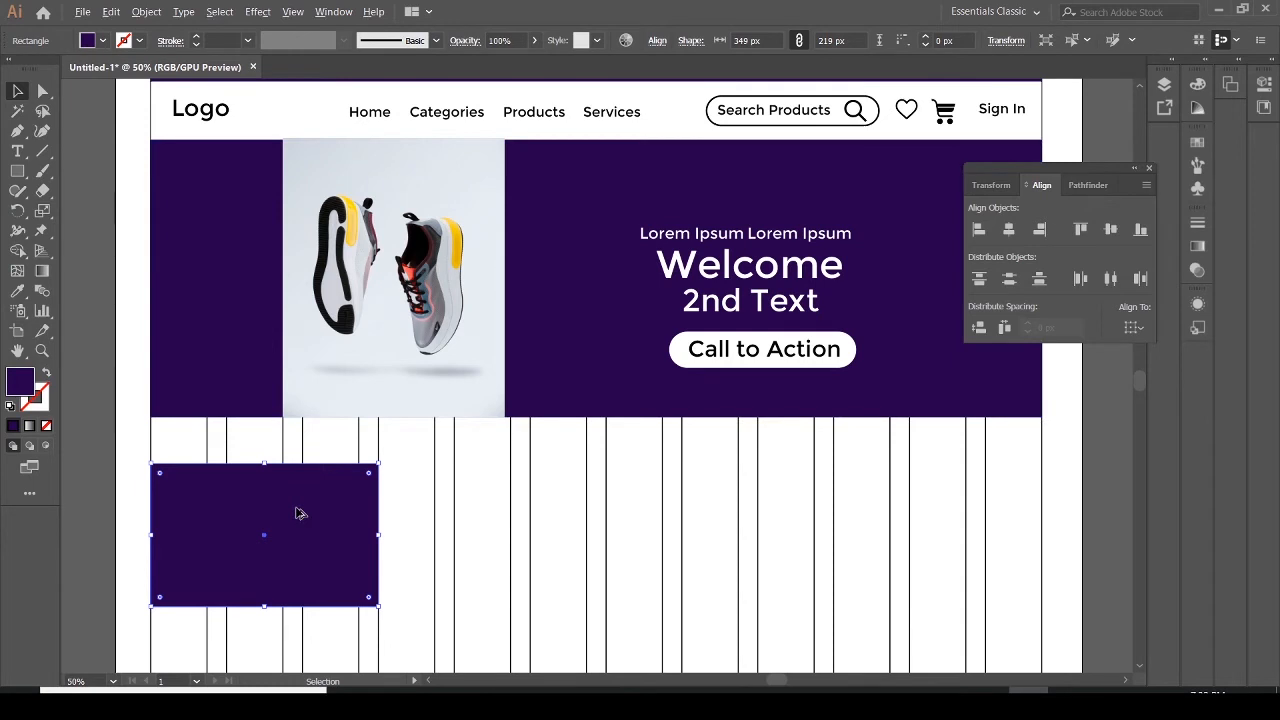
drag(300, 513, 903, 518)
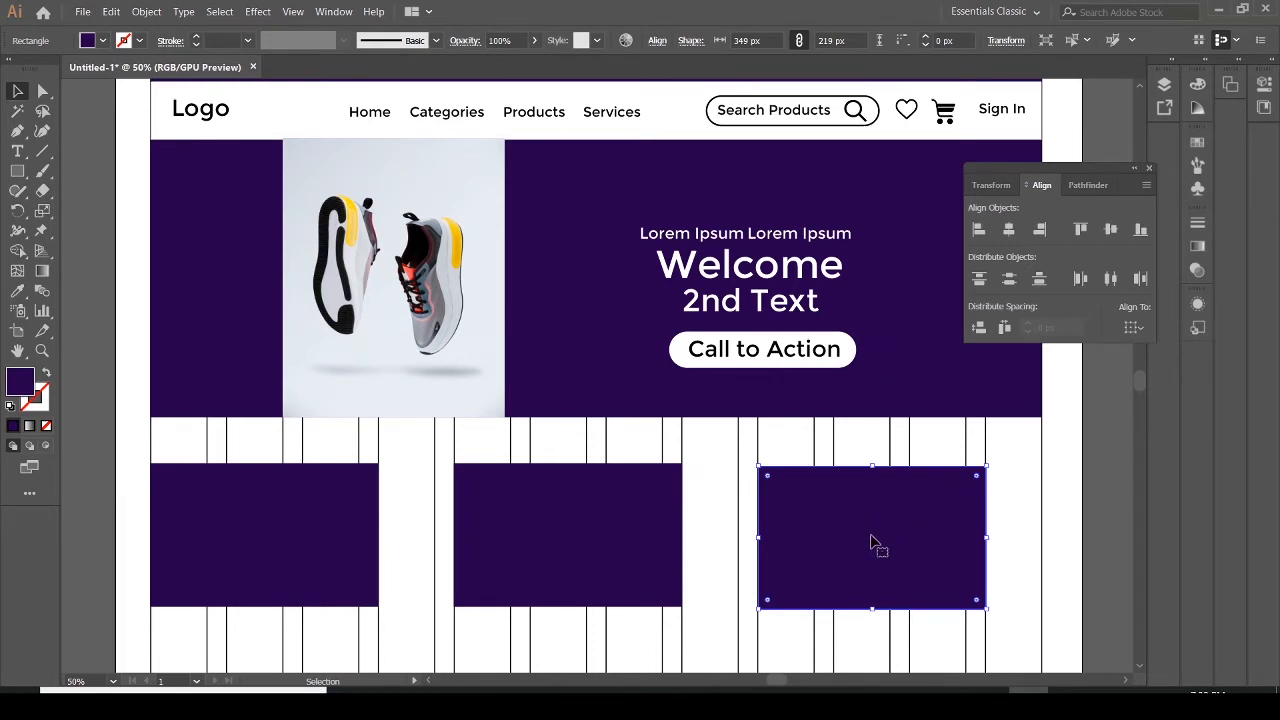
Open the original E-commerce UI.ai file from the UI-Ecommerce folder
click(83, 12)
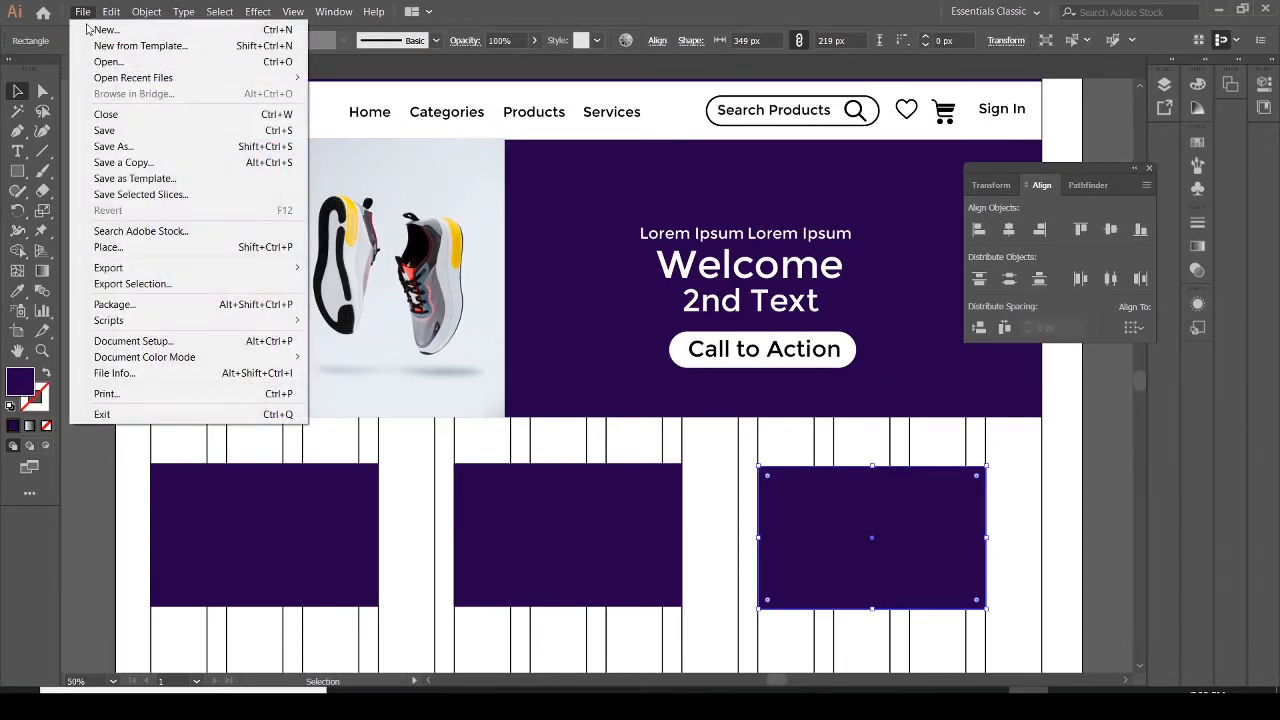
click(104, 62)
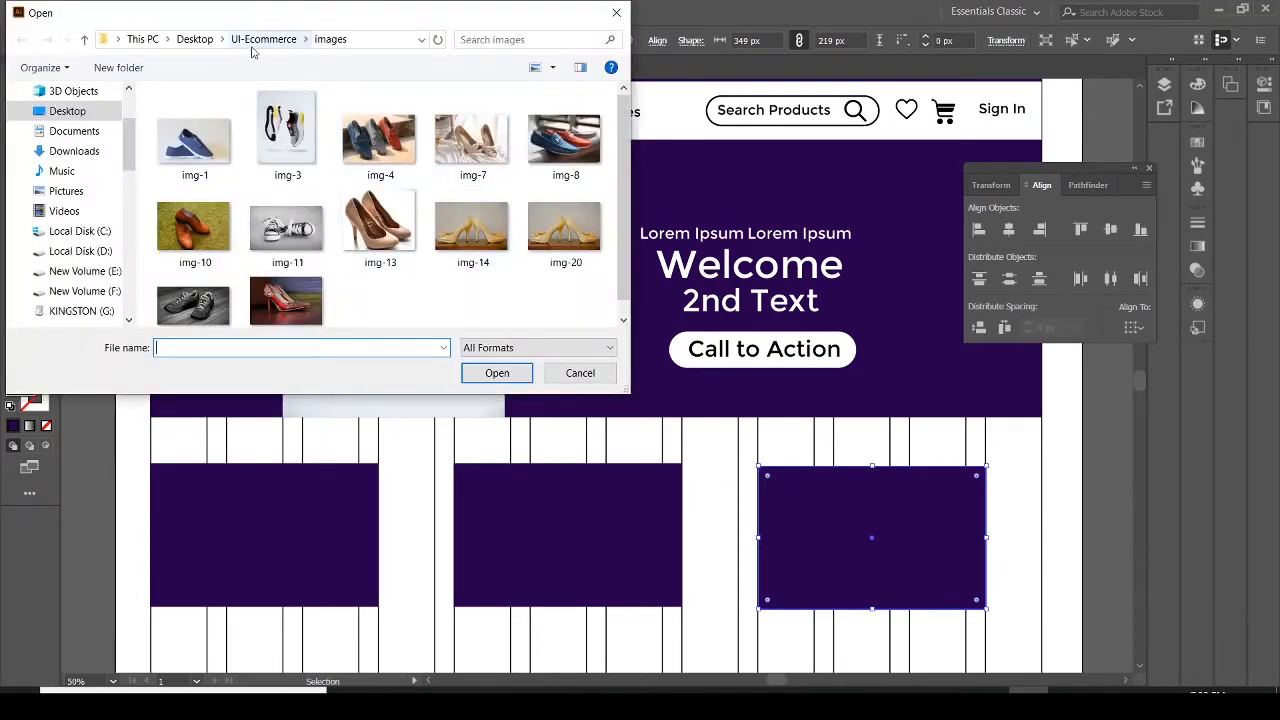
click(263, 39)
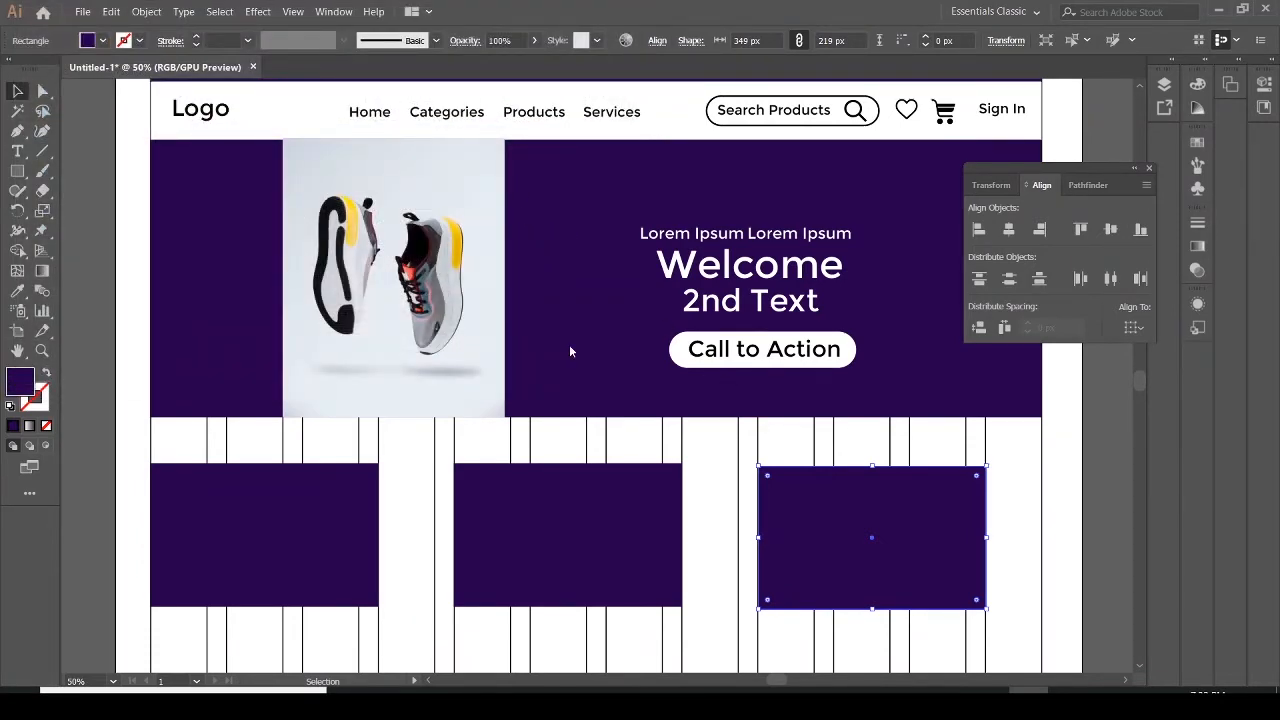
key(ctrl+v)
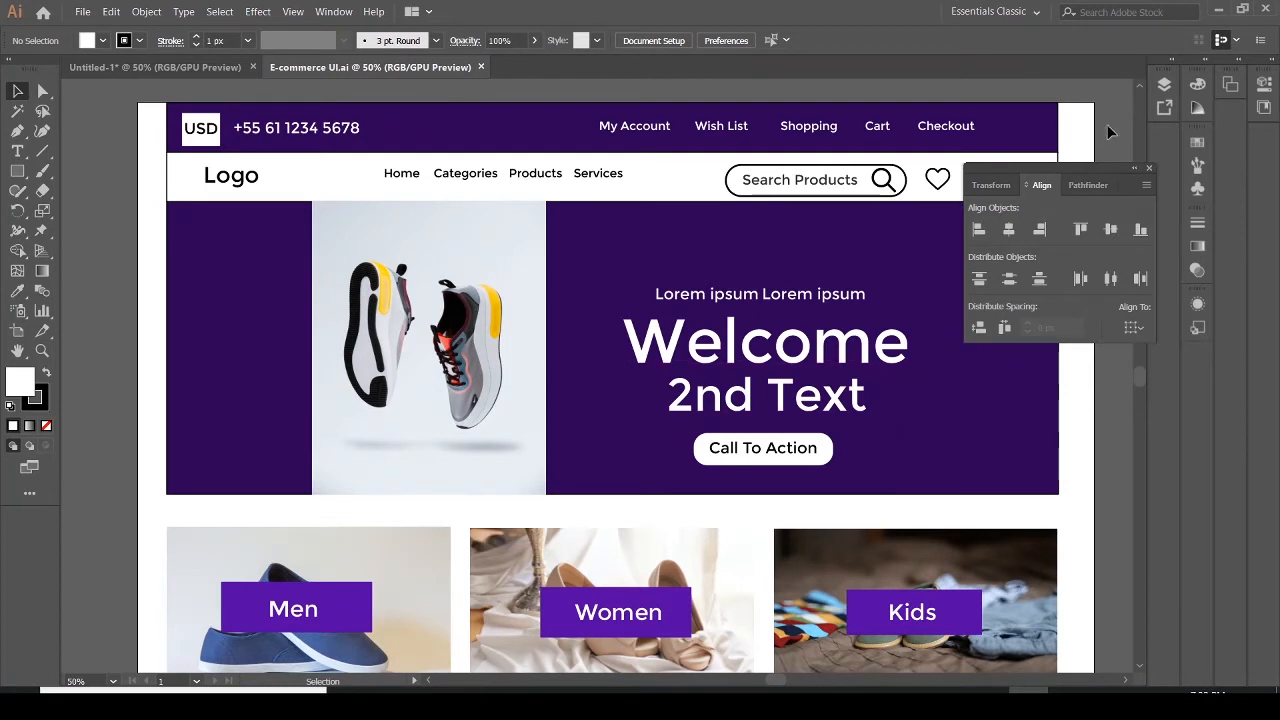
Dock the Align panel and make the Layer 2 grid visible in the E-commerce UI.ai Layers panel
drag(1145, 184, 88, 511)
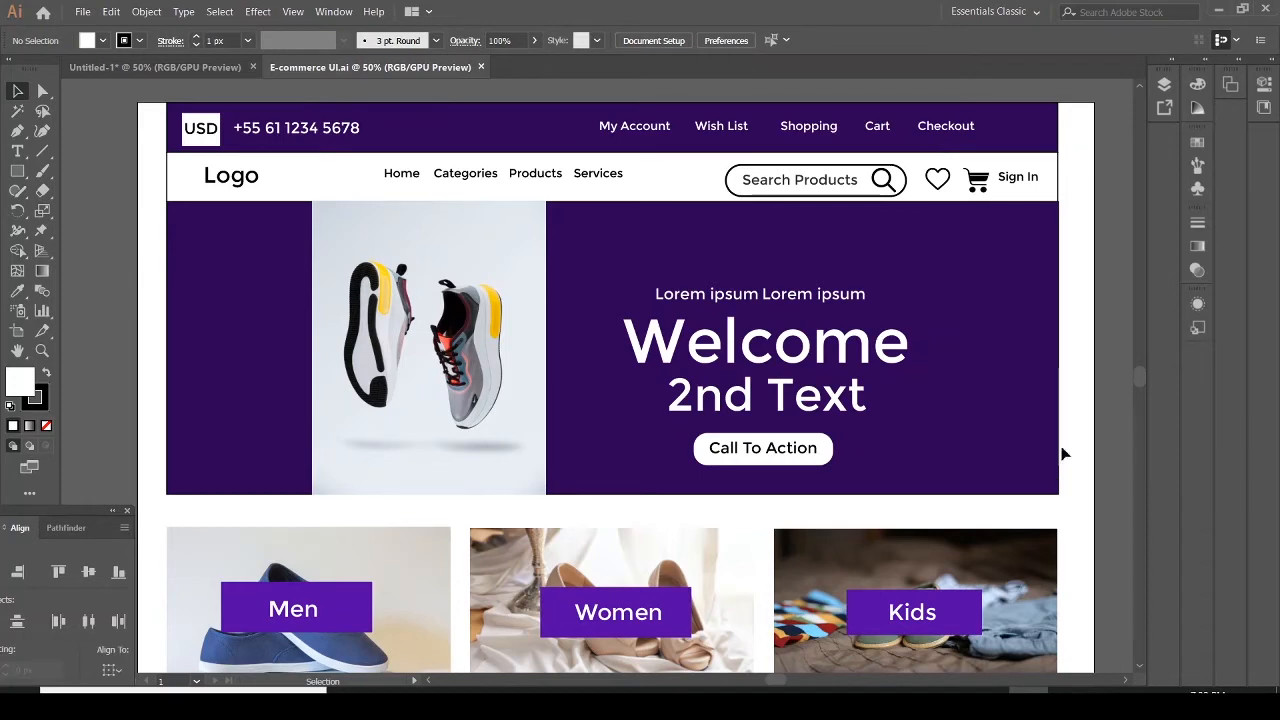
scroll(1137, 381, down, 3)
scroll(1135, 381, up, 1)
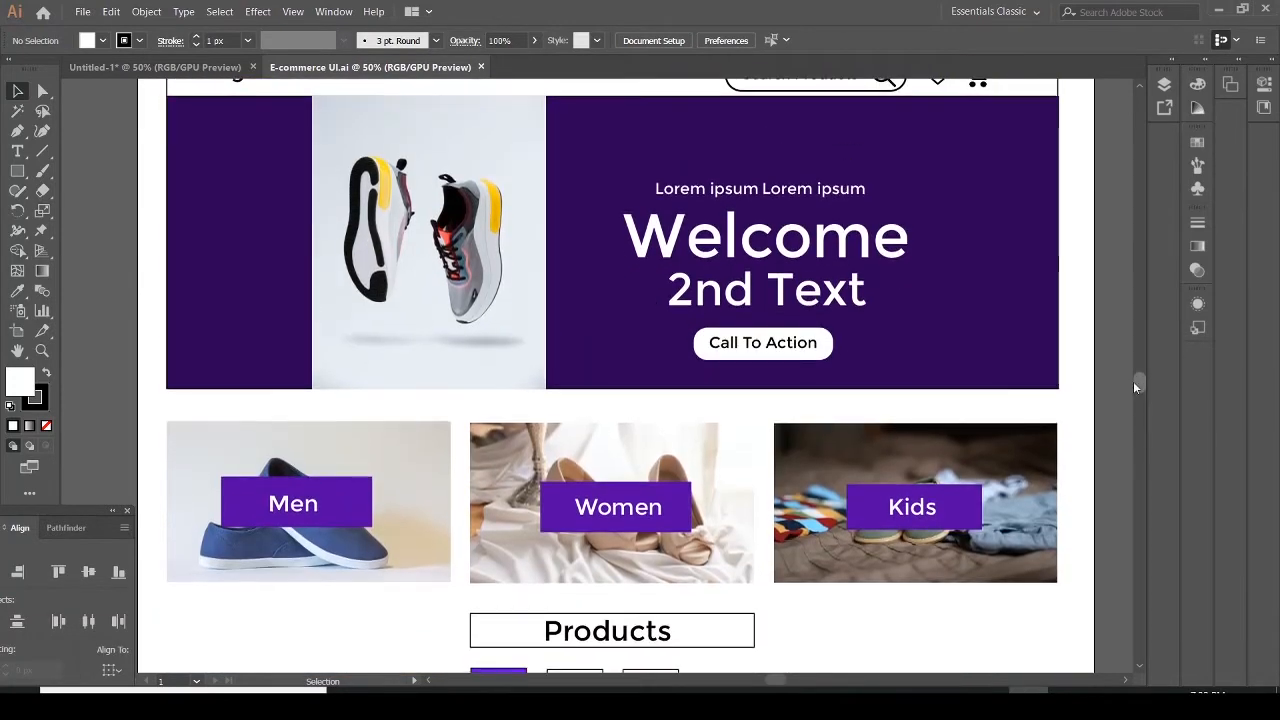
click(1164, 84)
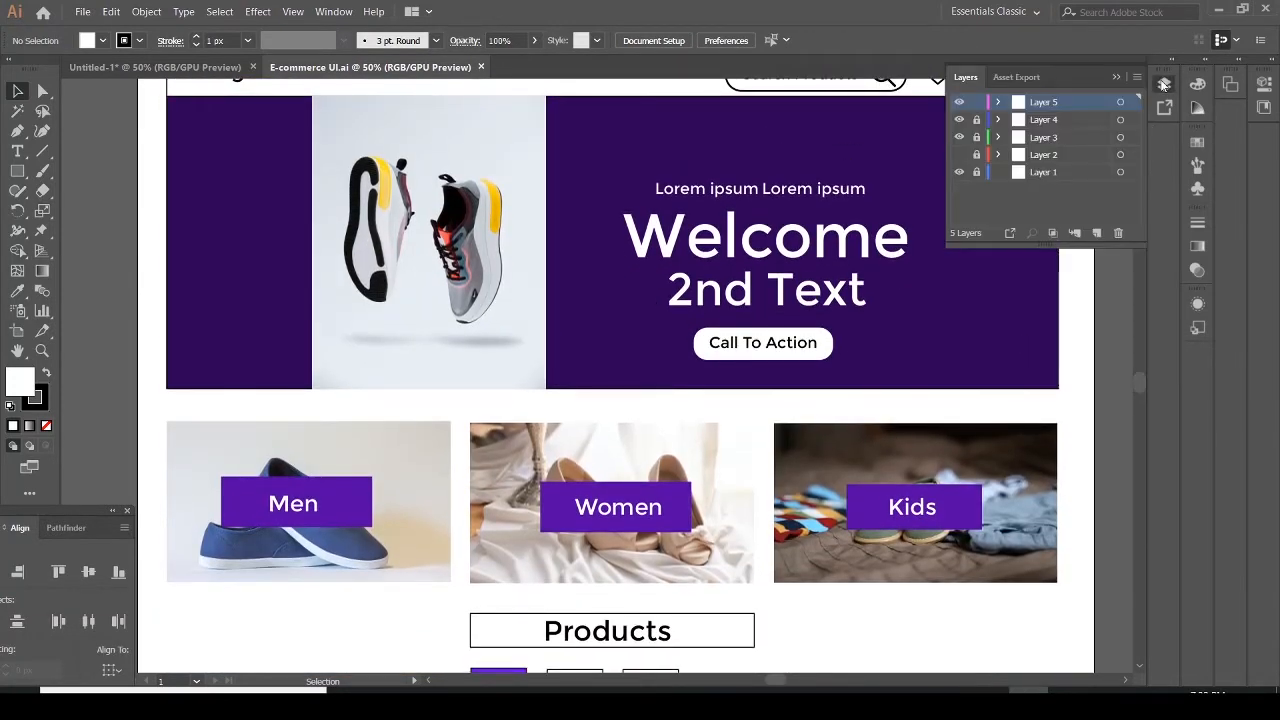
click(959, 155)
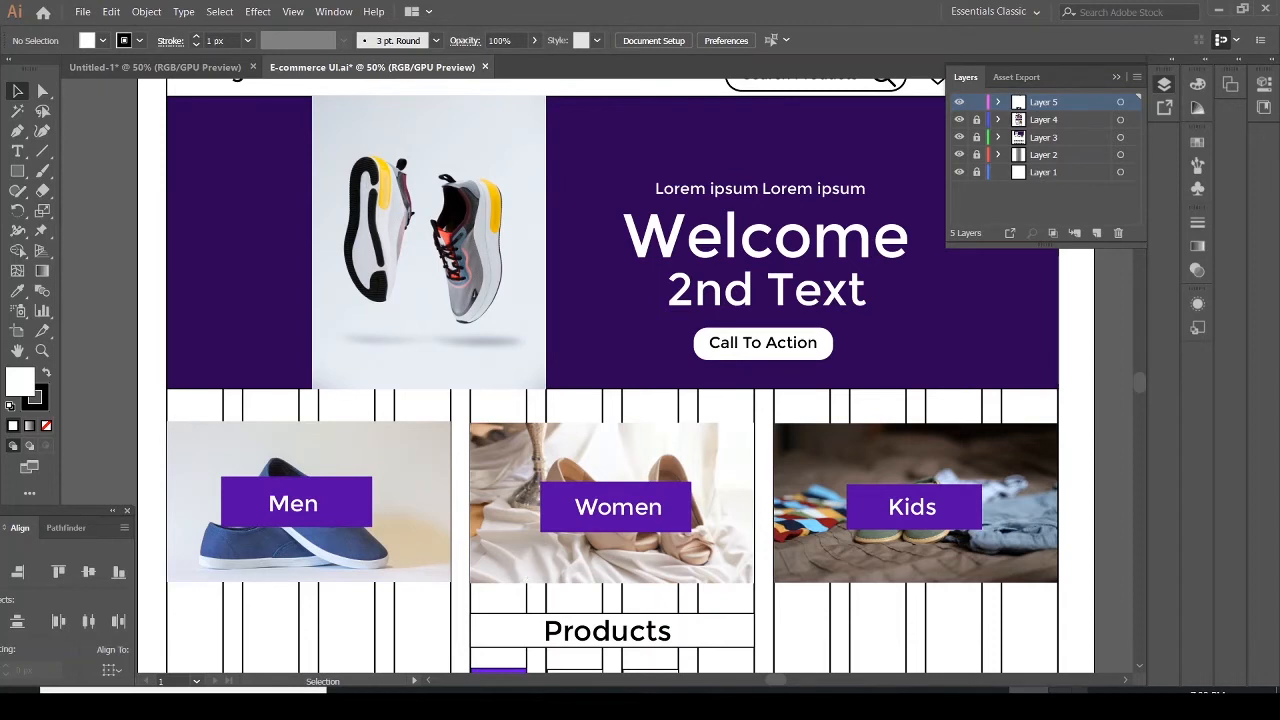
Back in the Untitled document, move the right category box to the banner's right edge and widen it to about 436 px
click(173, 68)
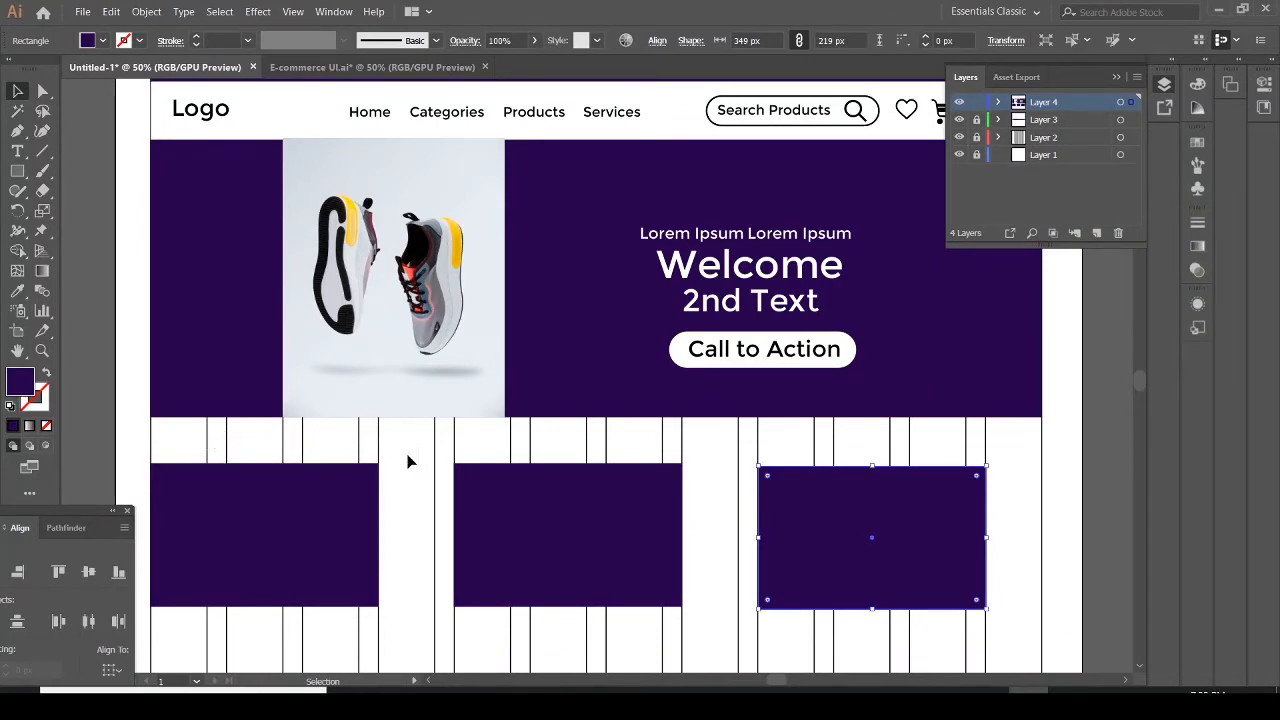
drag(966, 531, 1014, 528)
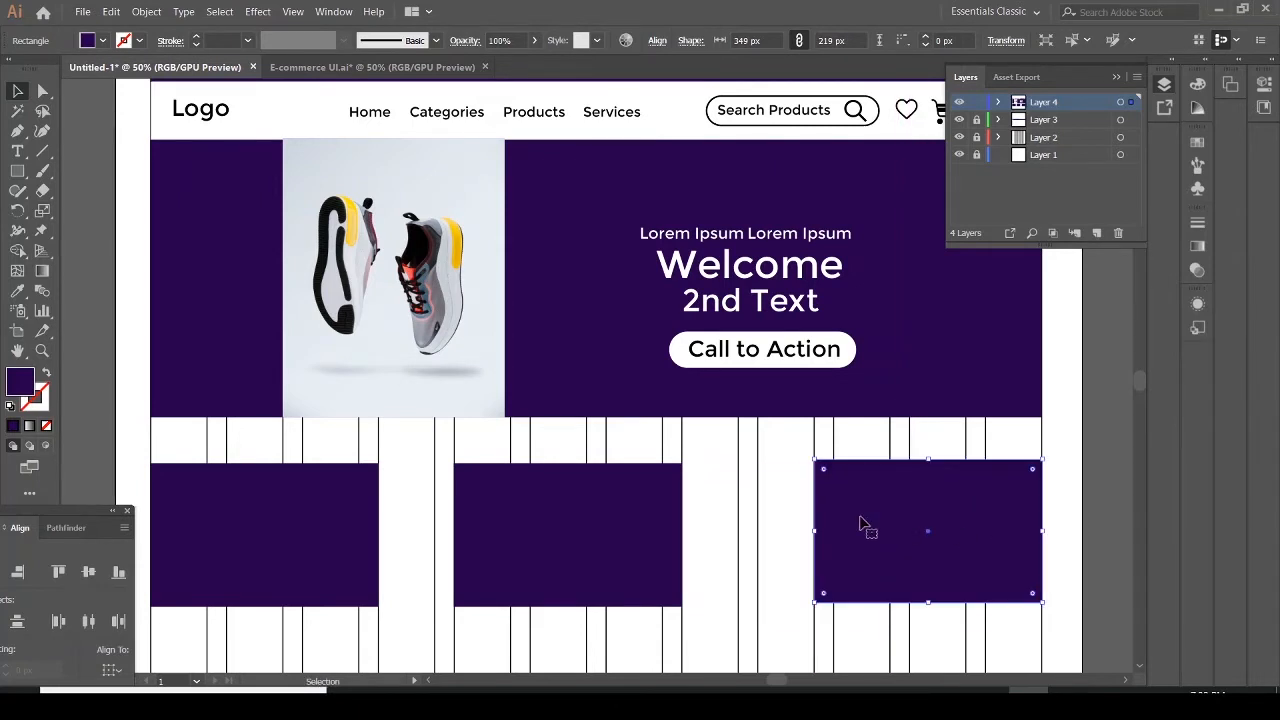
drag(816, 533, 757, 531)
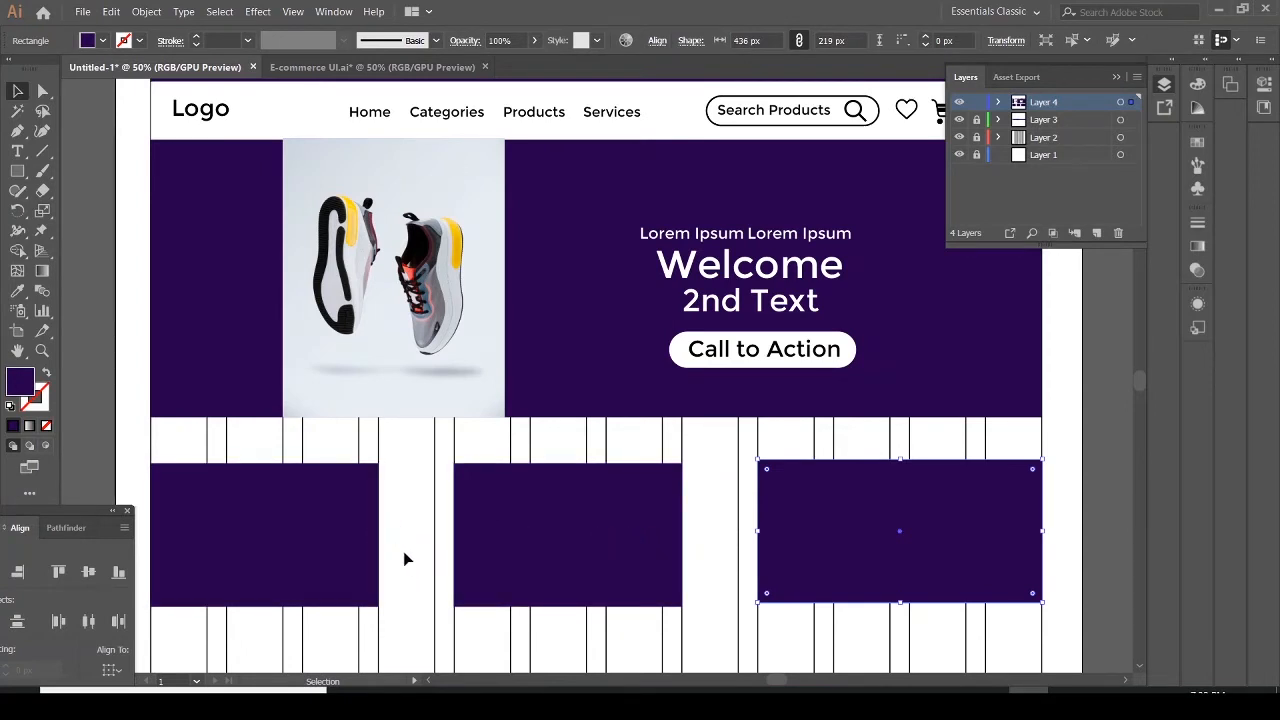
Widen the left and middle category boxes to about 435 px each, closing the gaps between them
click(337, 551)
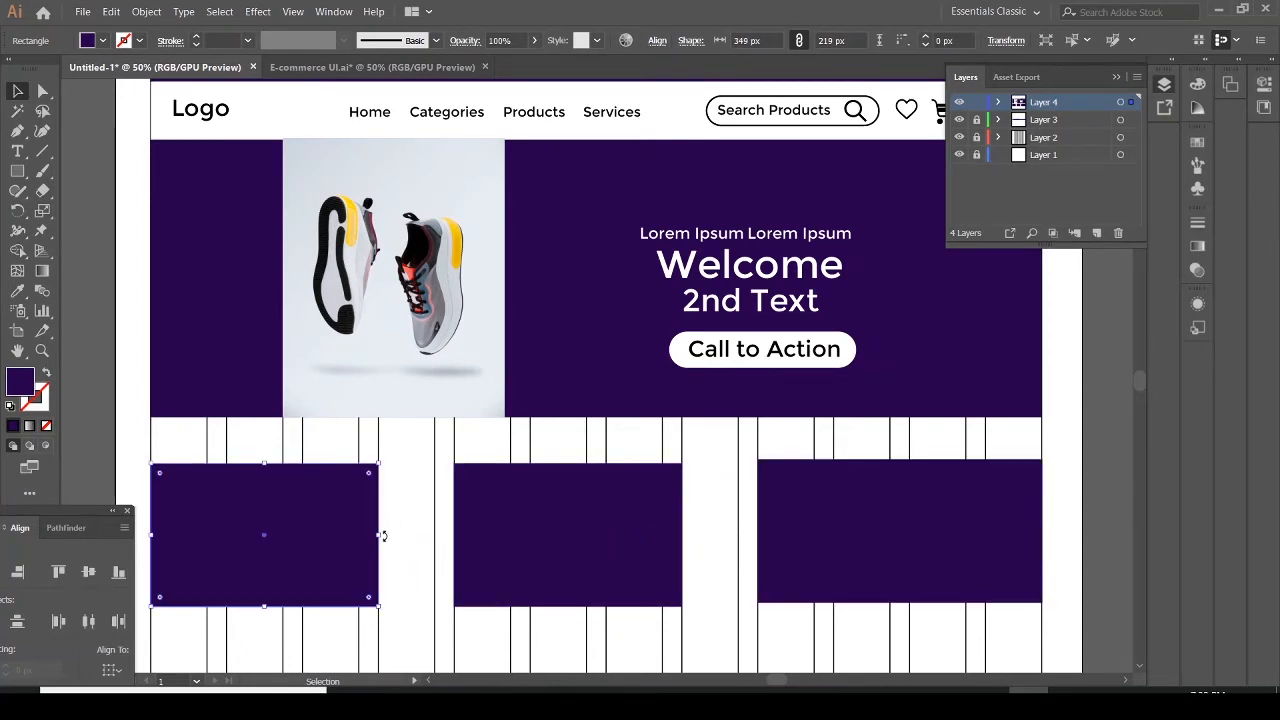
drag(380, 537, 435, 542)
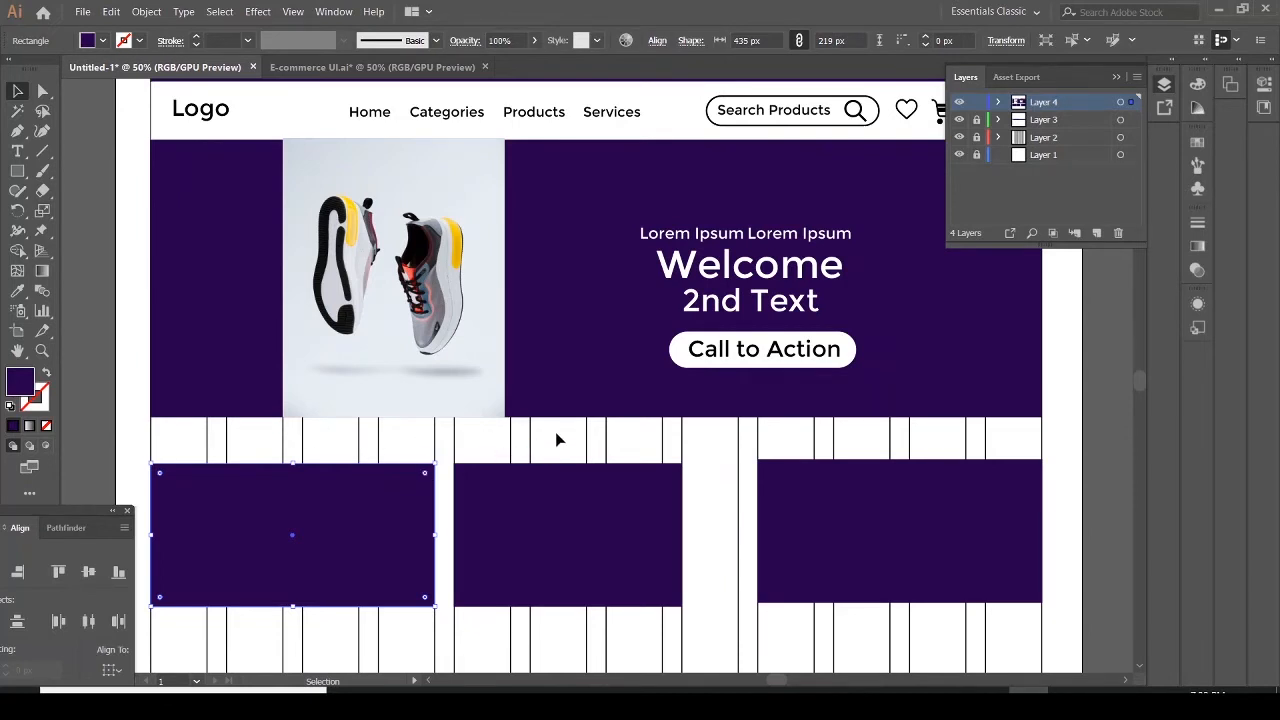
click(684, 524)
drag(686, 534, 738, 536)
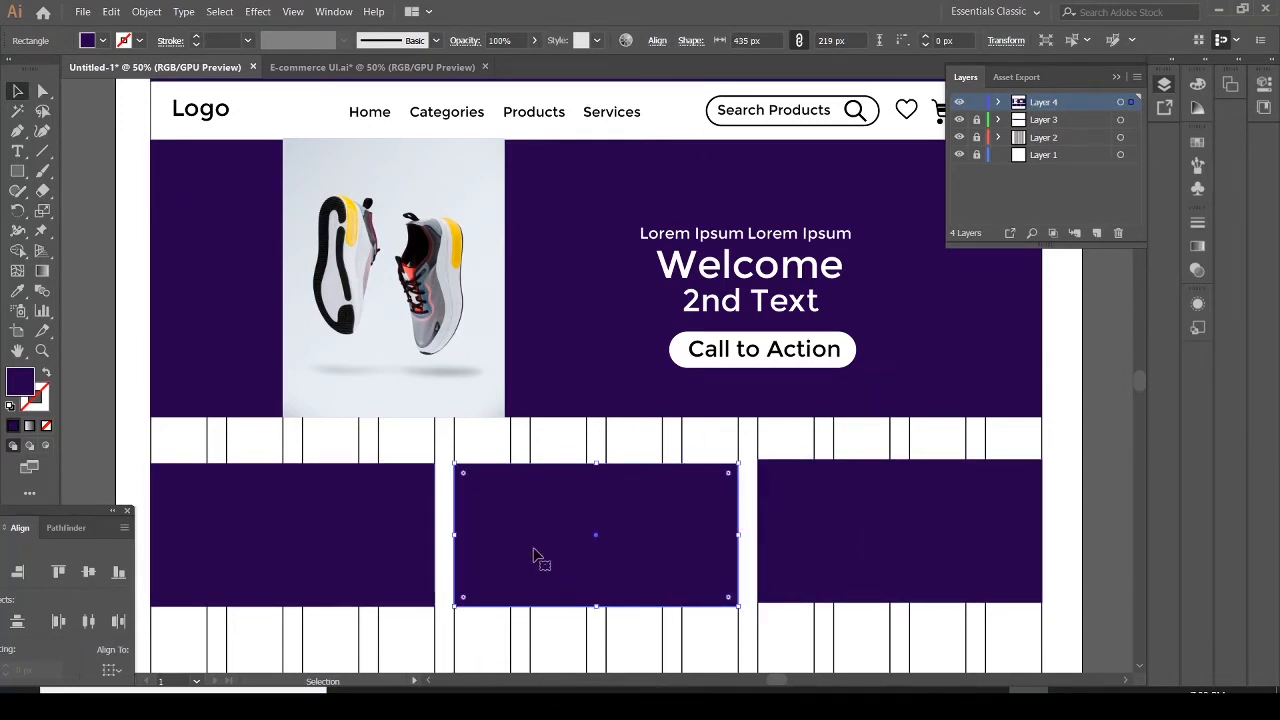
Extend the right, middle and left category boxes downward so each is about 233 px tall
click(908, 597)
drag(900, 603, 902, 617)
click(597, 561)
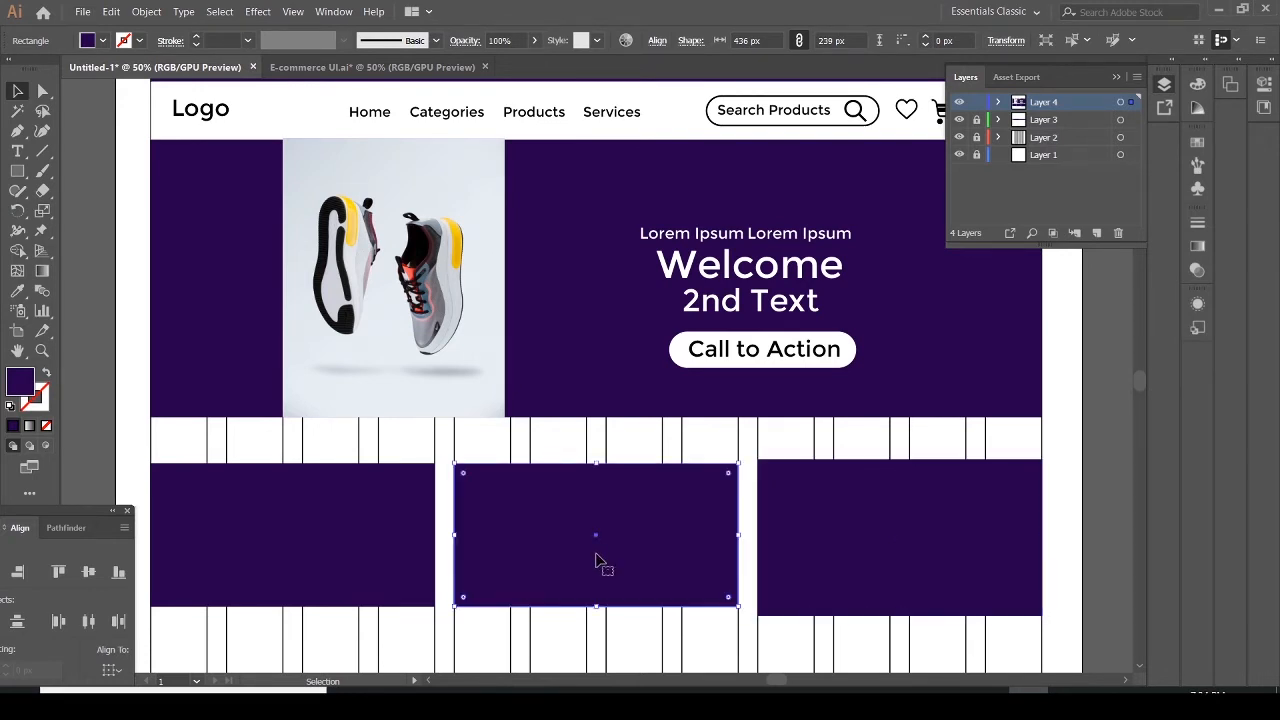
drag(596, 610, 596, 616)
click(288, 566)
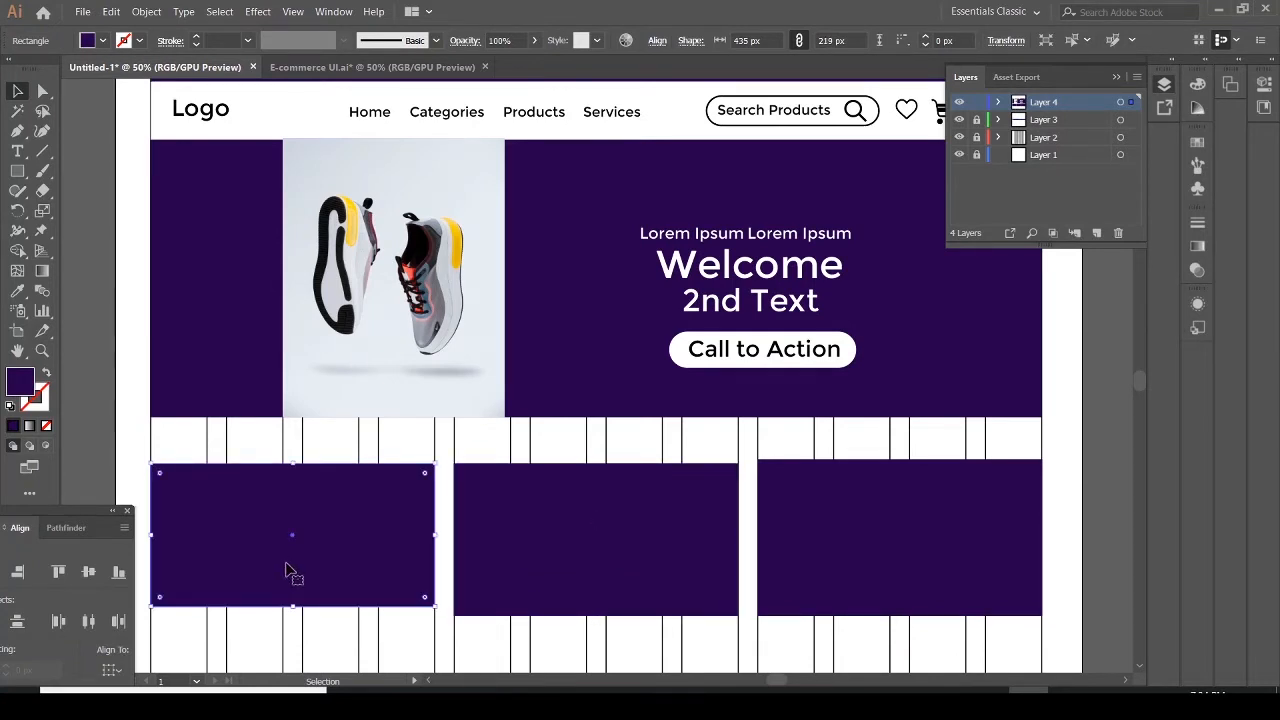
drag(295, 609, 294, 615)
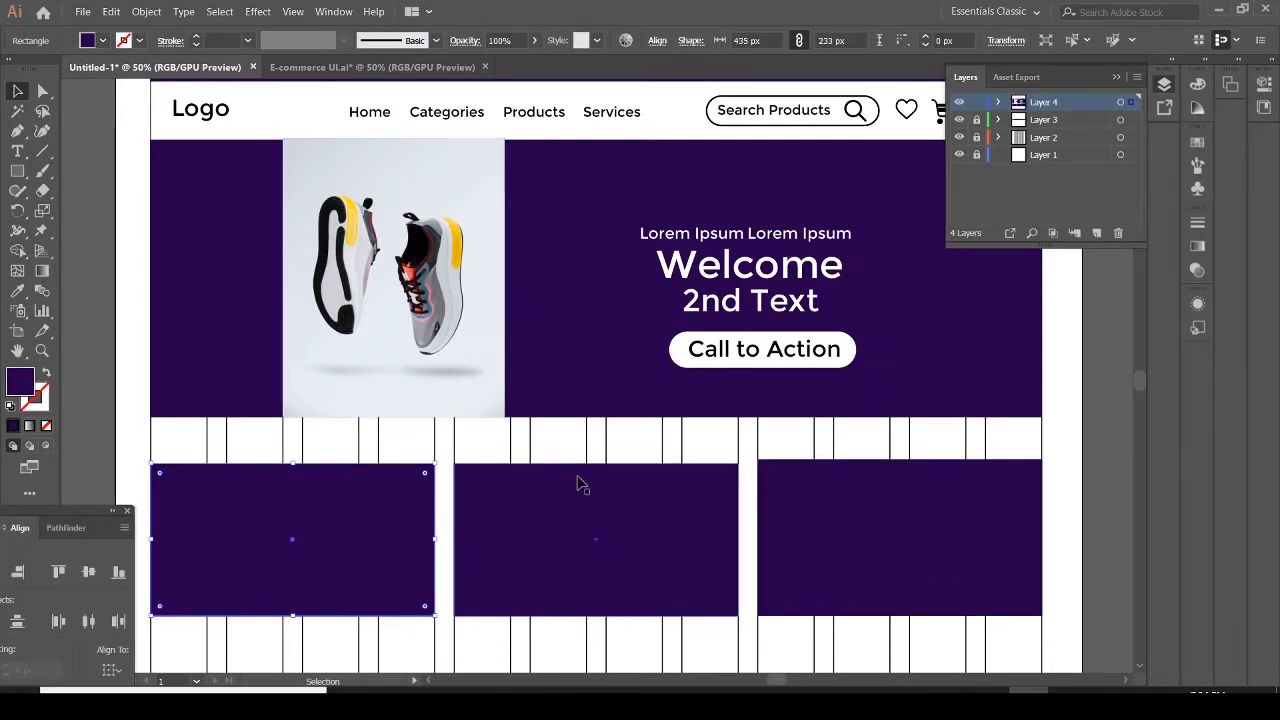
Place img-1 from the images folder over the left category box and size it to fill the box
click(83, 11)
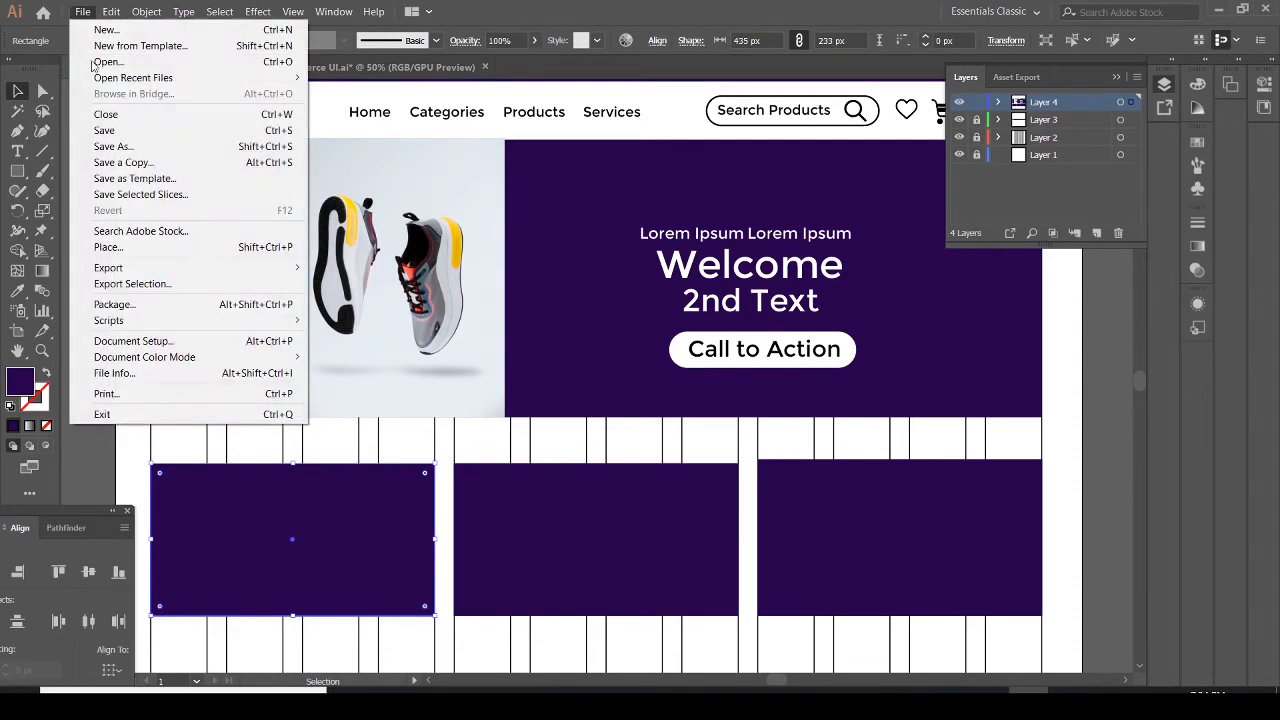
click(108, 247)
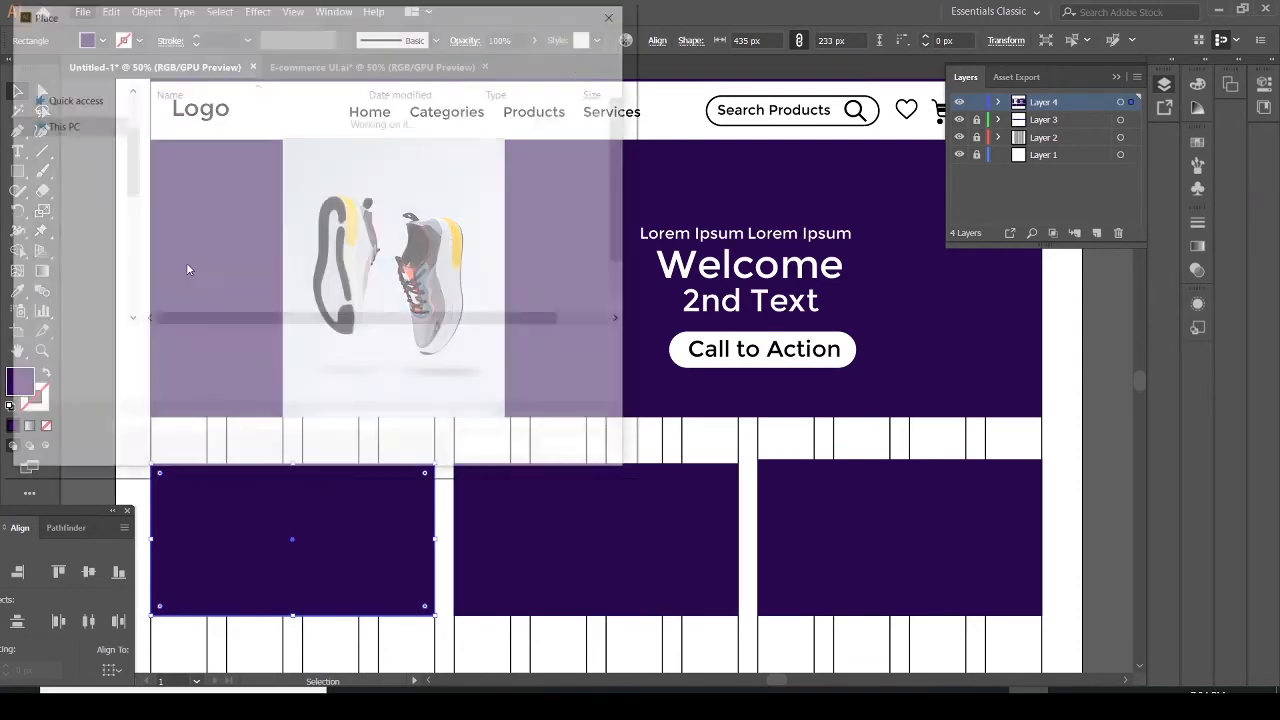
double_click(178, 120)
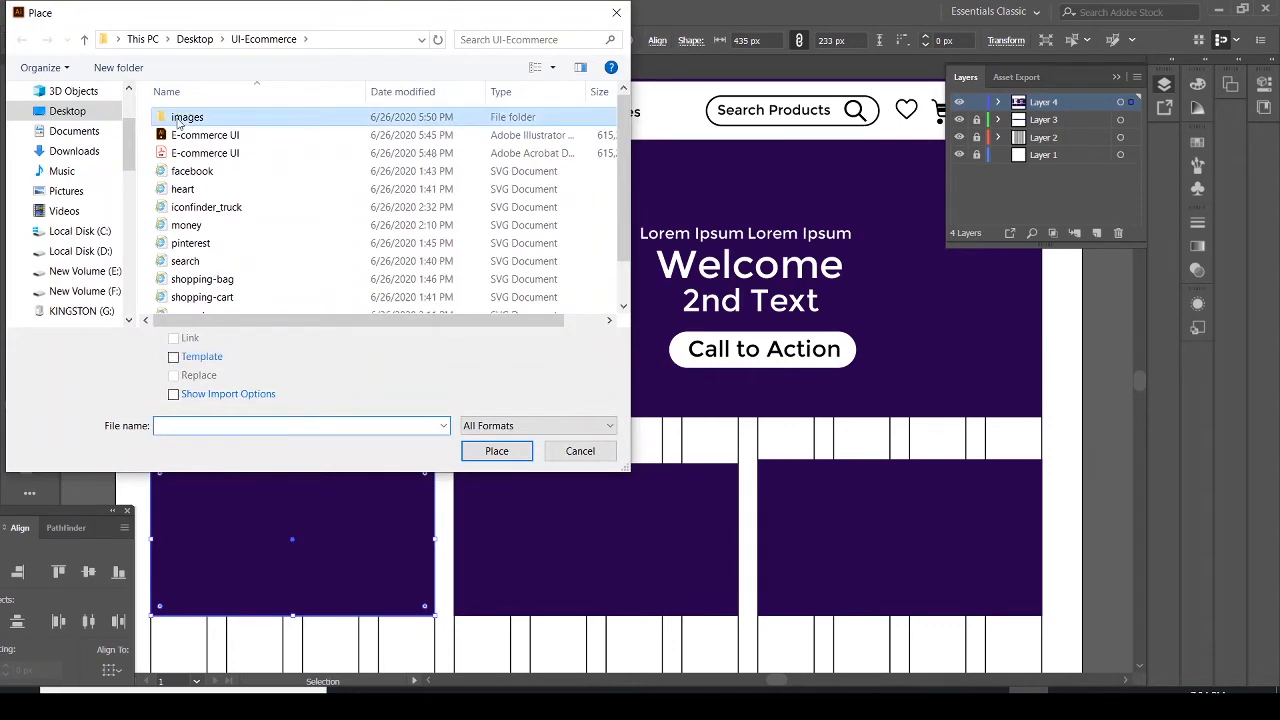
click(199, 140)
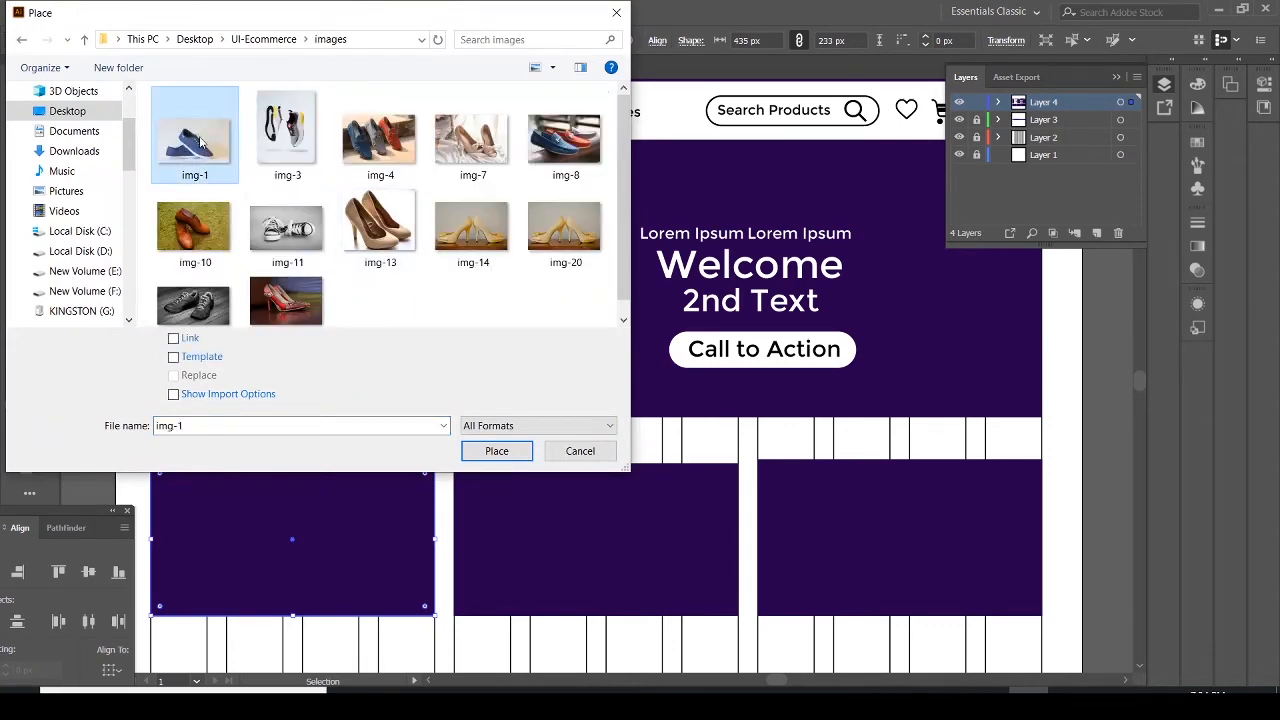
click(500, 452)
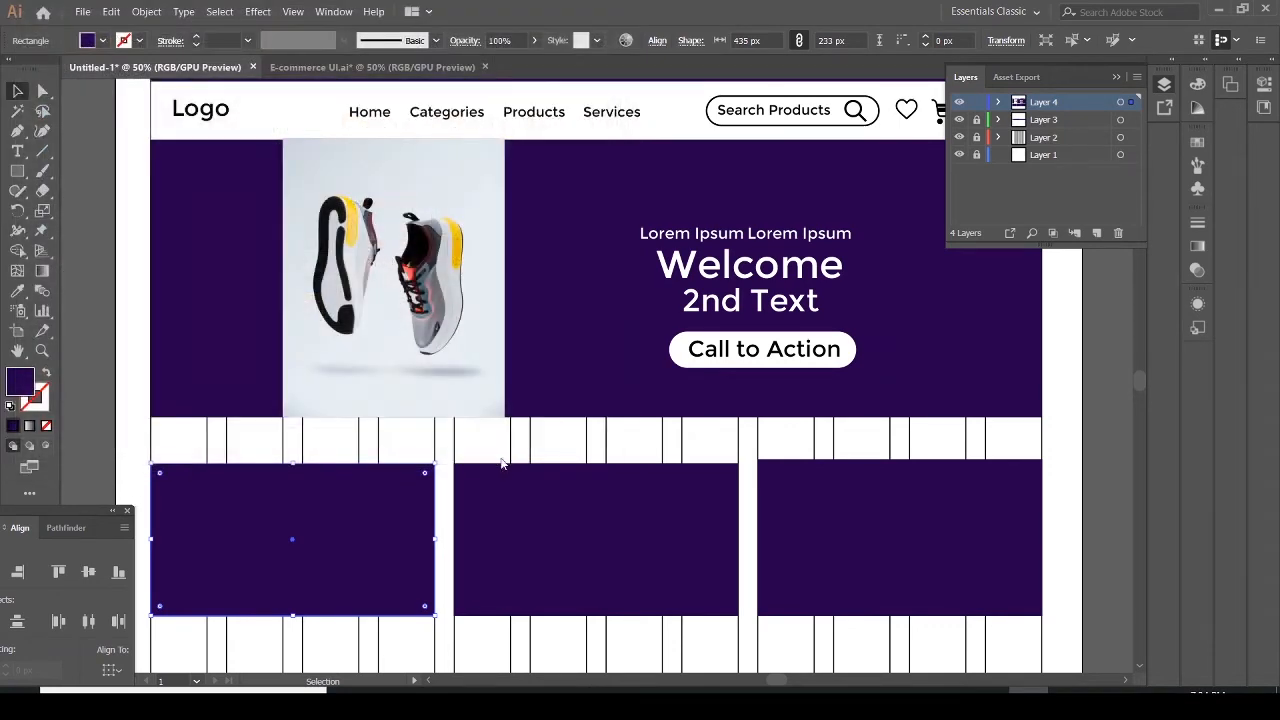
drag(163, 468, 534, 644)
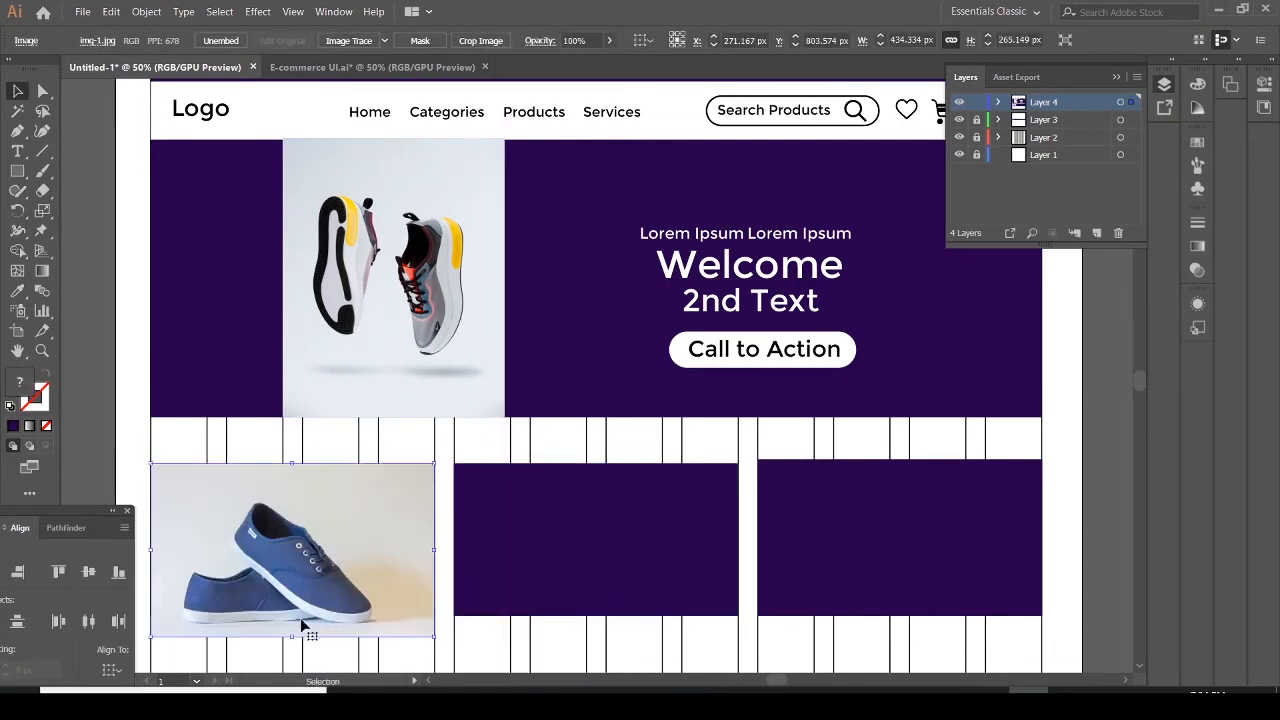
mouse_move(294, 637)
mouse_down()
mouse_move(289, 606)
mouse_move(289, 618)
mouse_up()
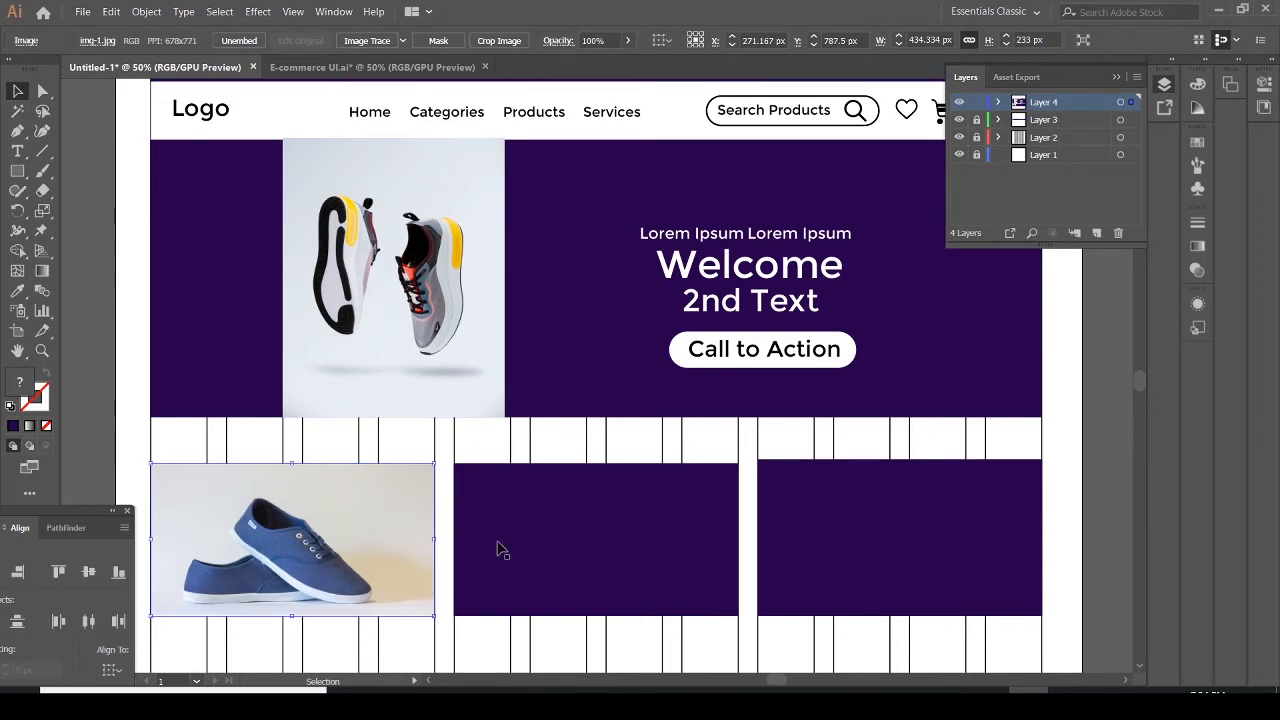
Place img-7 over the middle category box and size it to fill the box
click(544, 555)
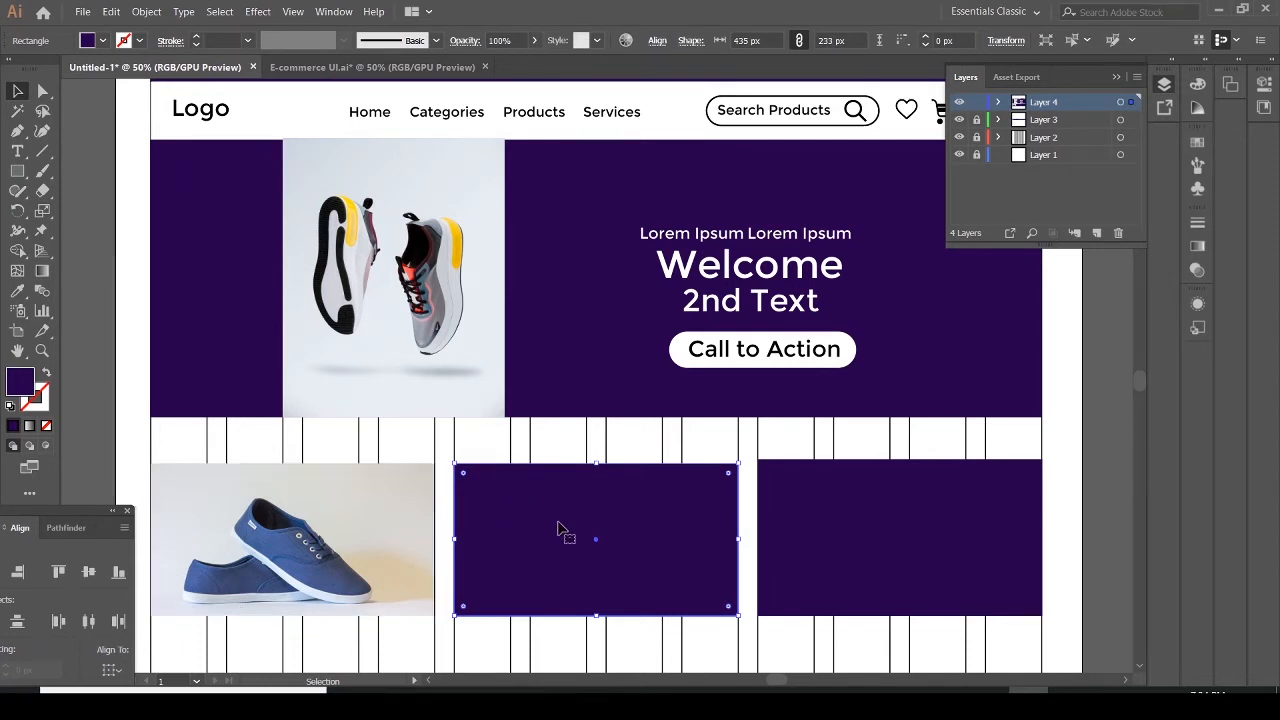
click(83, 11)
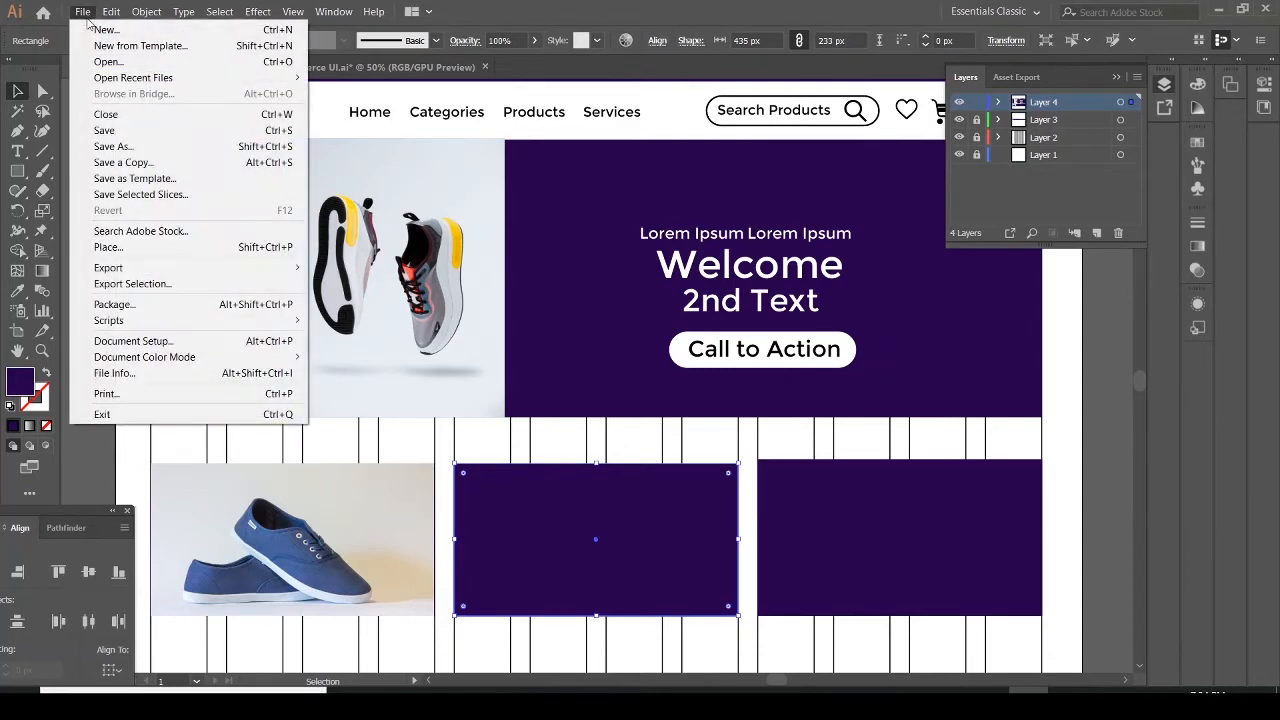
click(108, 250)
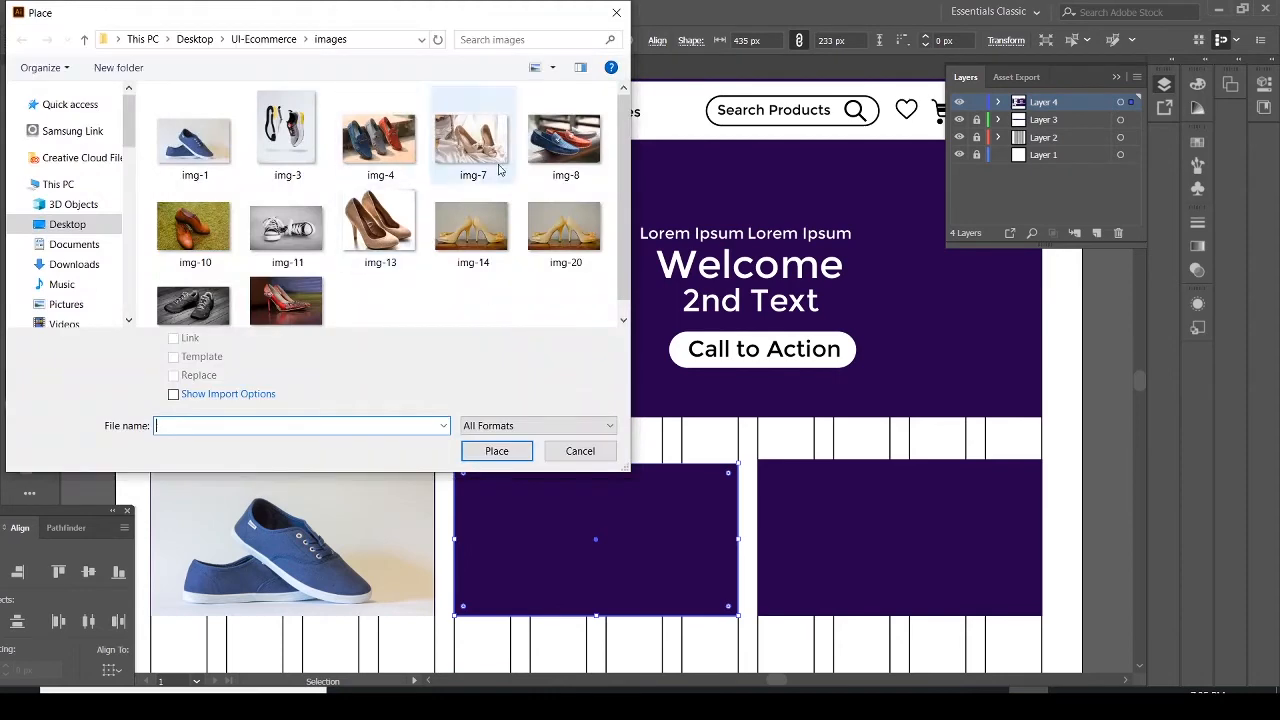
click(478, 158)
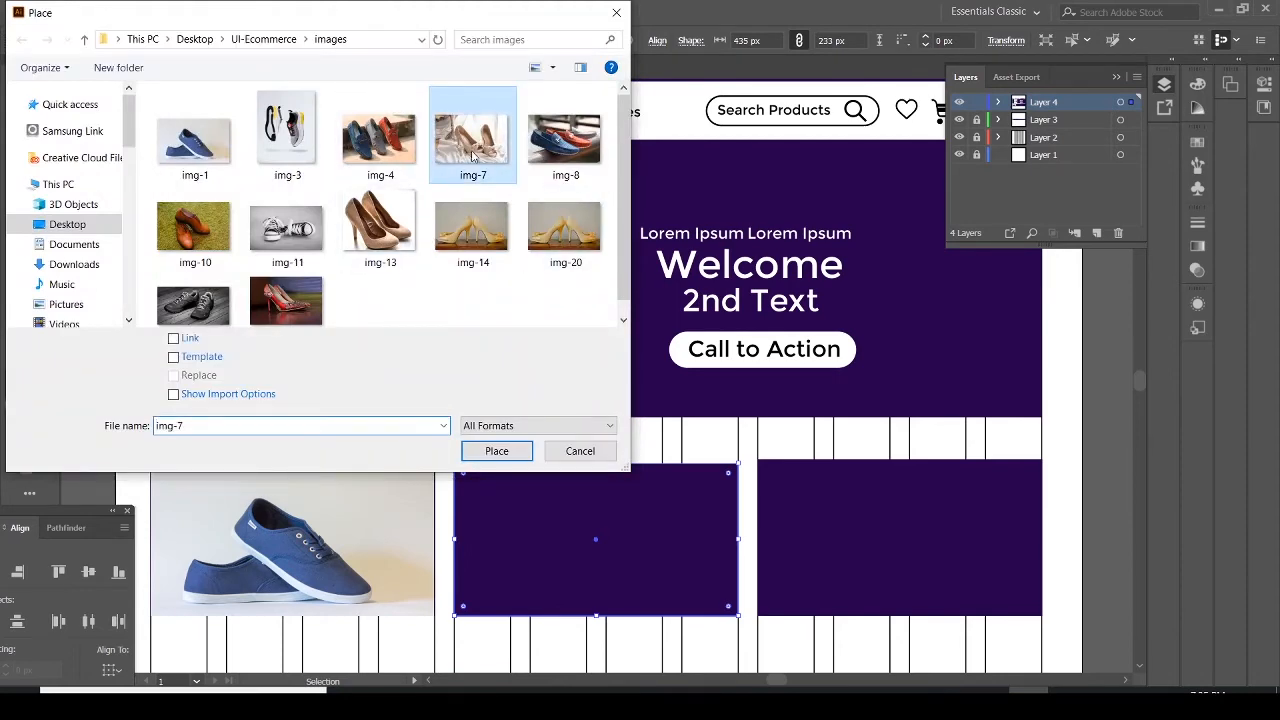
click(496, 450)
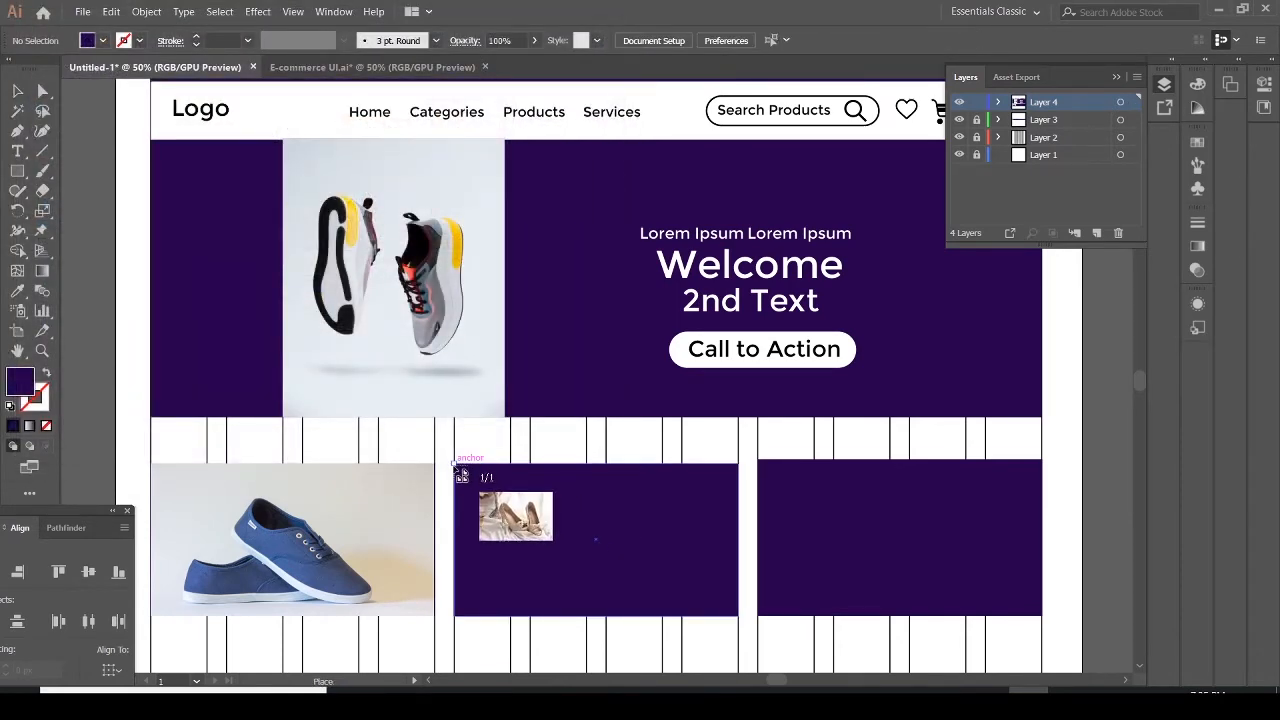
drag(455, 464, 845, 663)
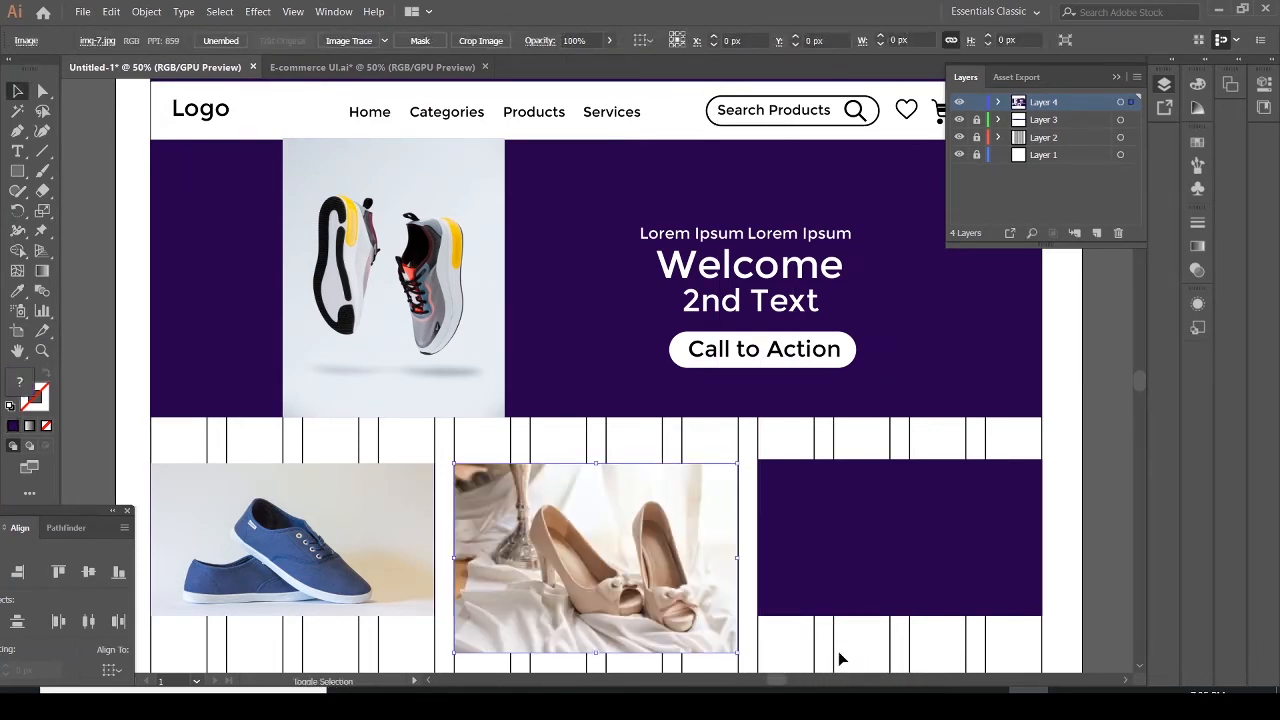
drag(600, 655, 597, 618)
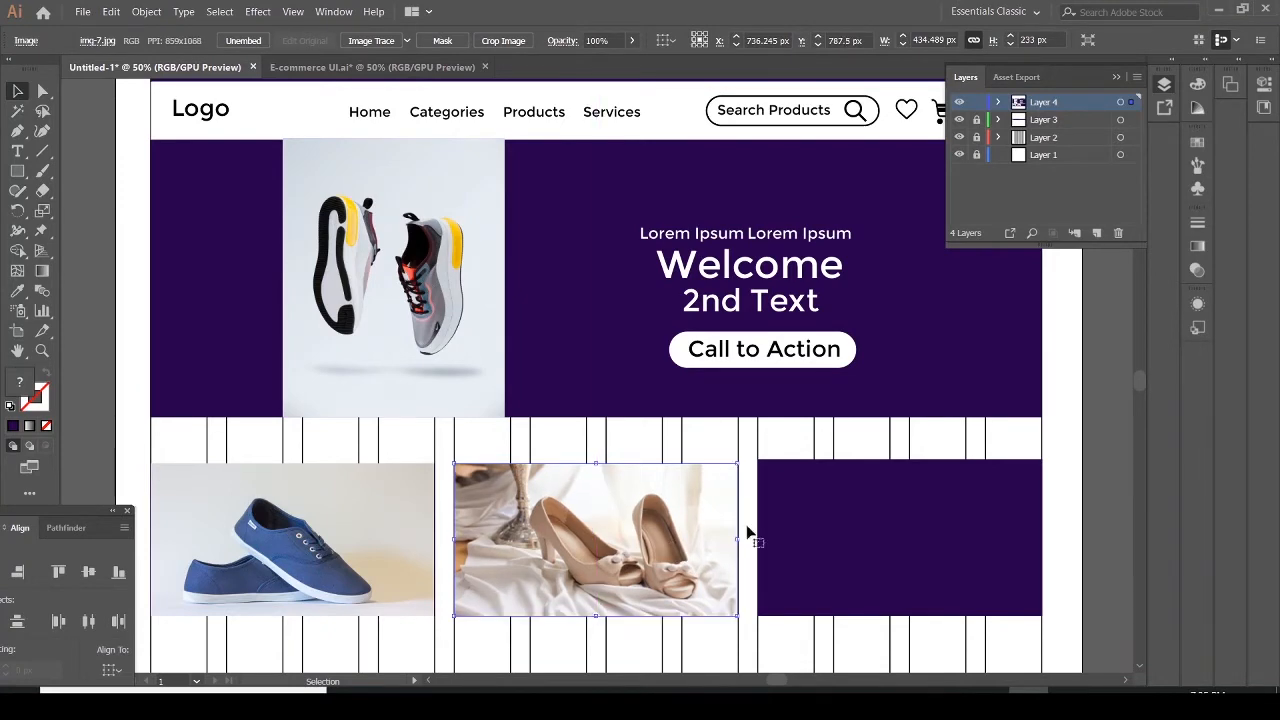
Place img-11 over the right category box and size it to fill the box
click(896, 545)
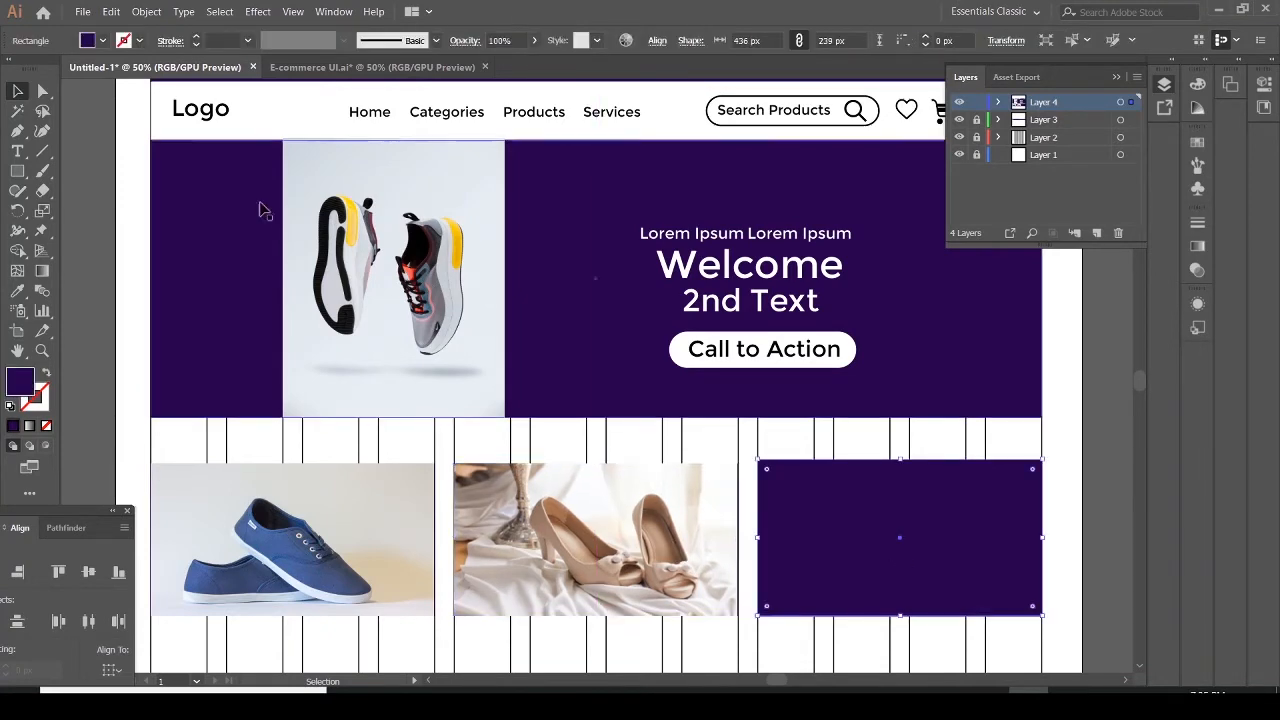
click(83, 12)
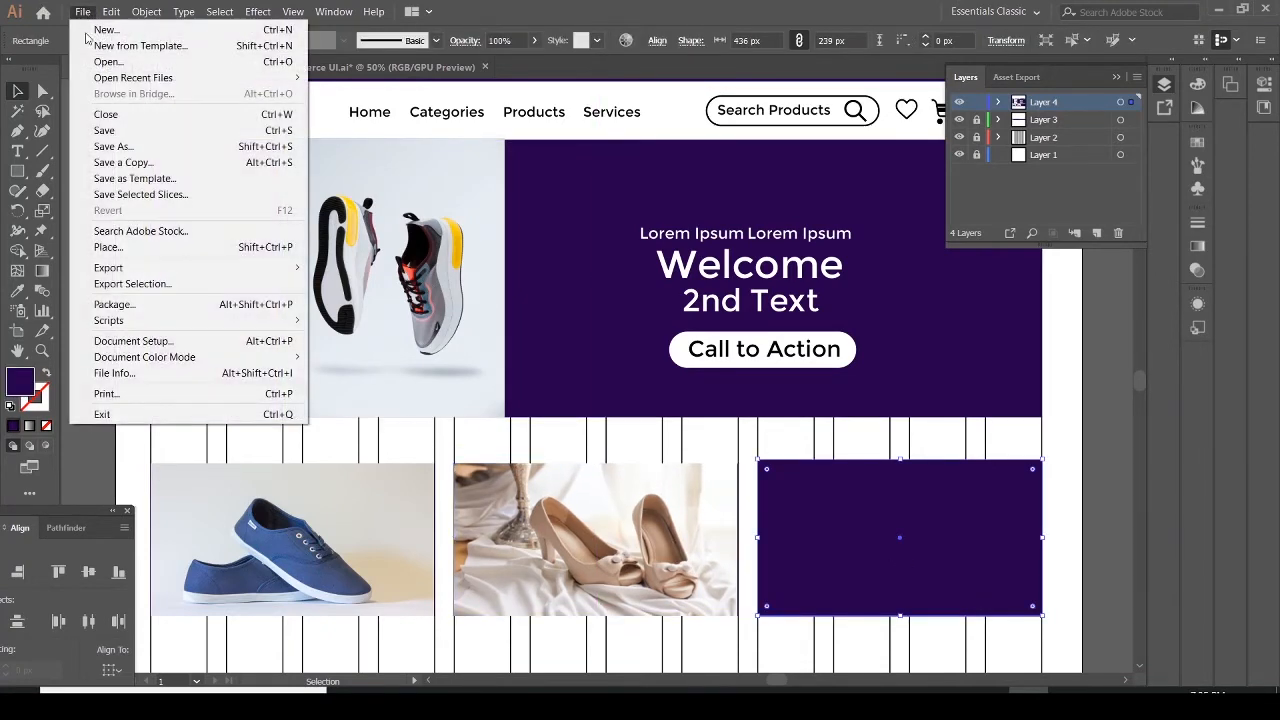
click(130, 249)
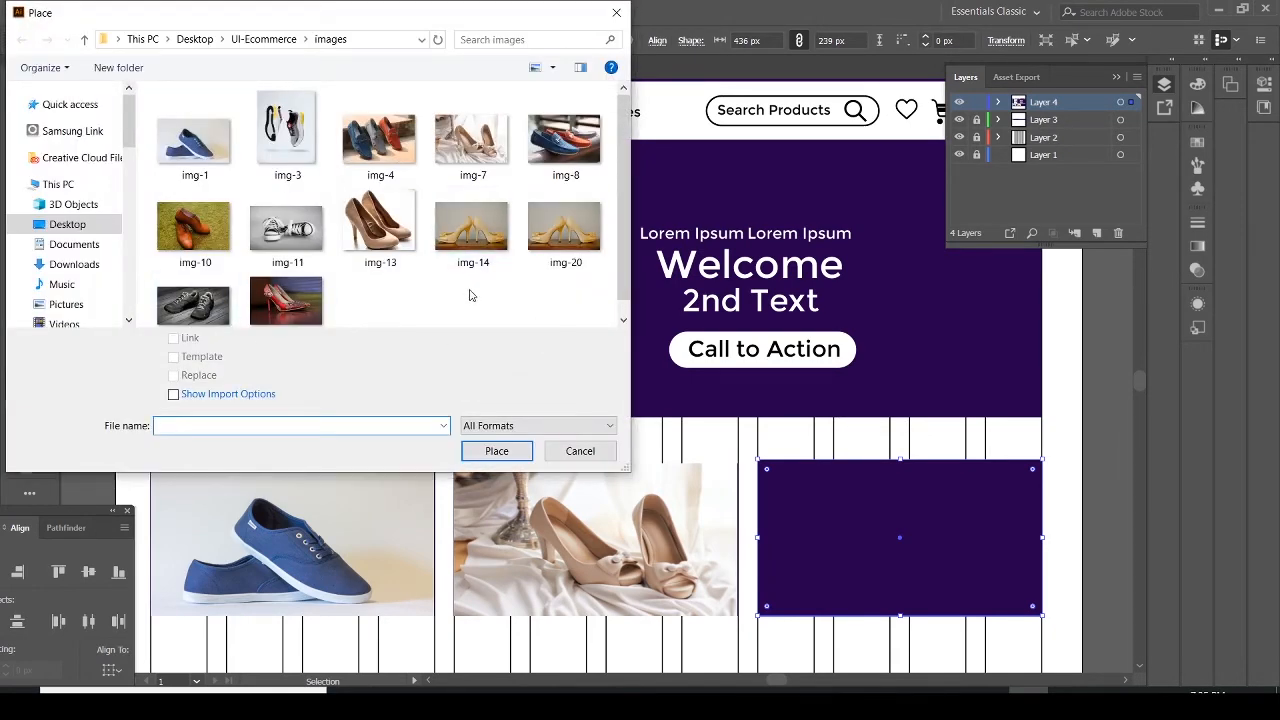
click(287, 232)
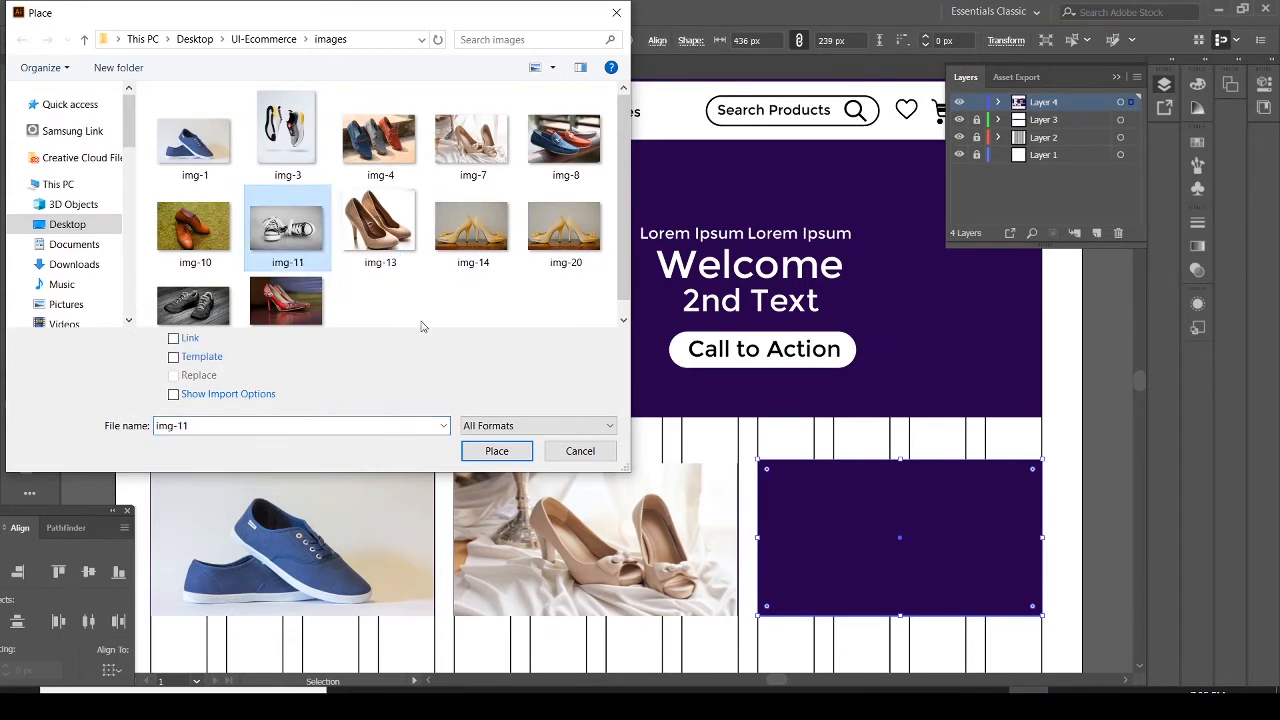
click(497, 451)
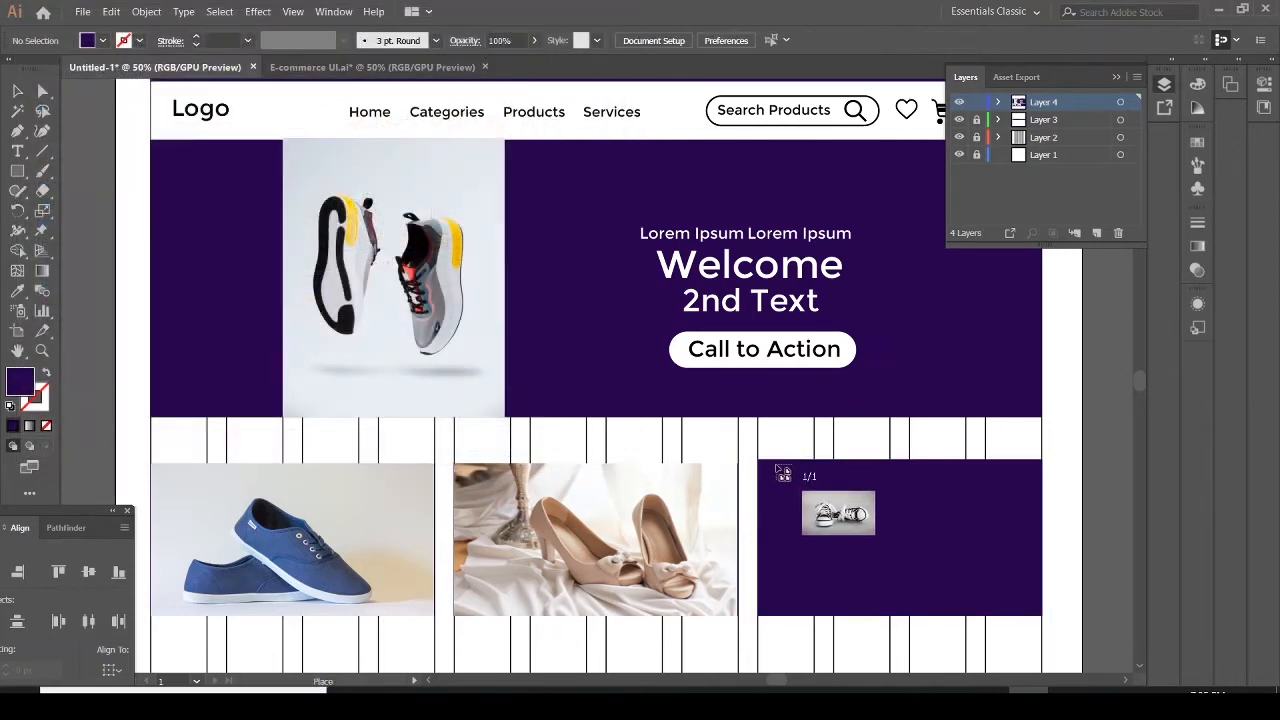
drag(762, 462, 1104, 642)
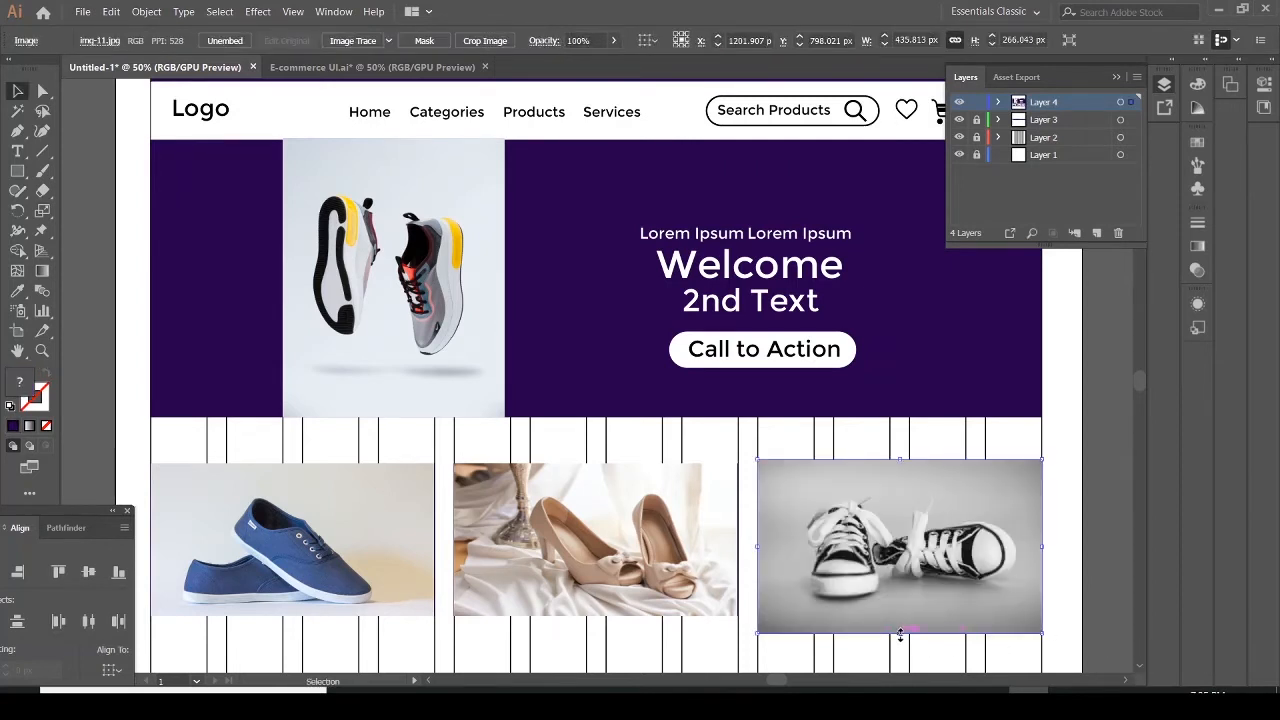
drag(900, 634, 901, 616)
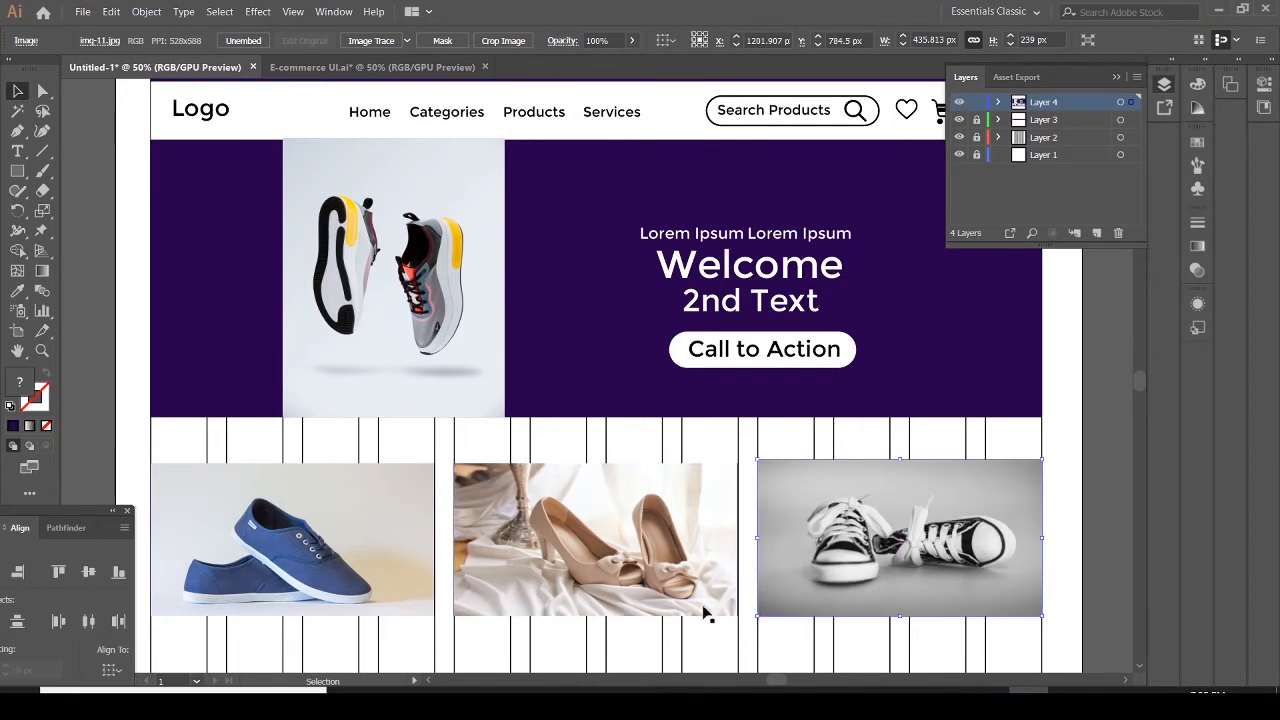
Move the Align panel group to the right-side dock and collapse the Layers panel
drag(85, 514, 1239, 373)
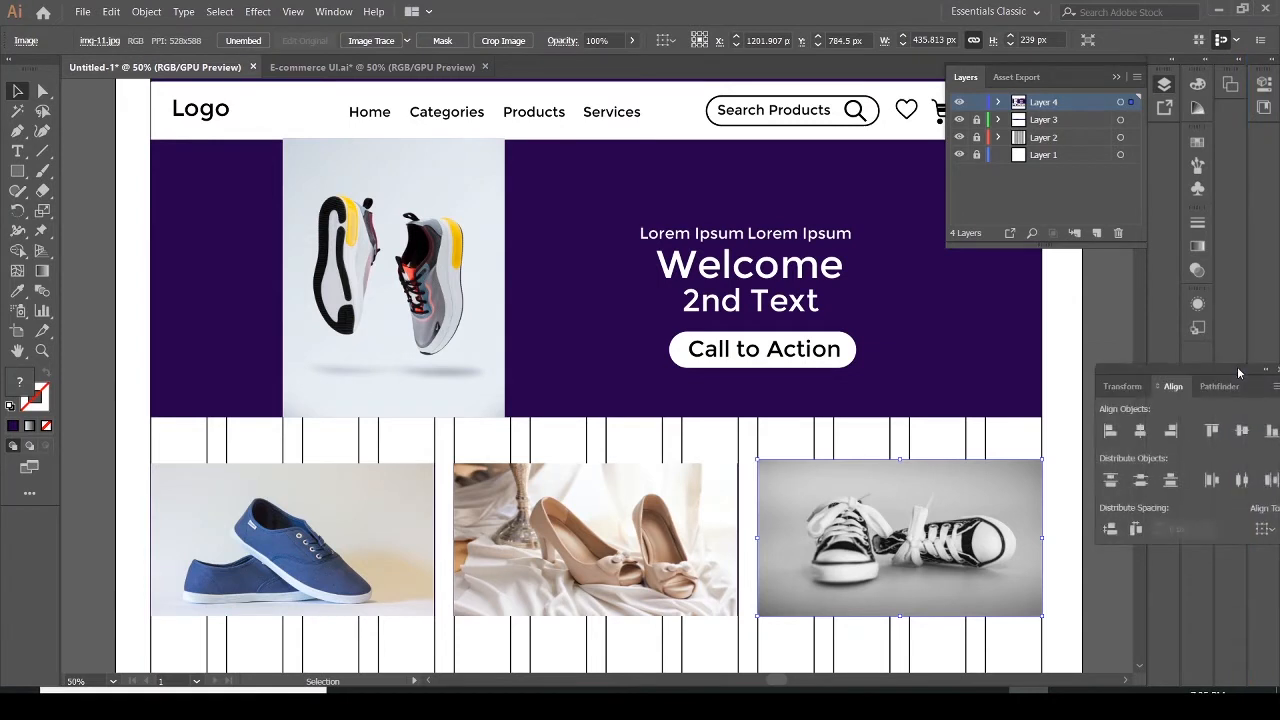
click(1116, 79)
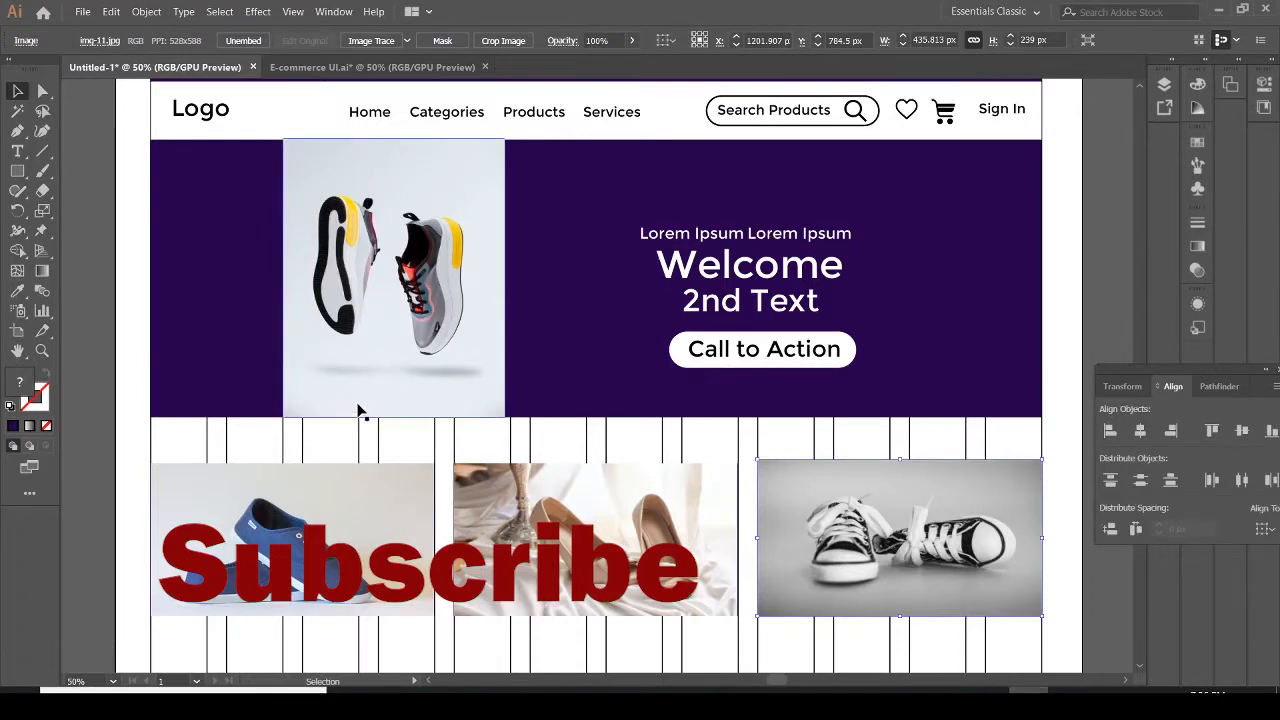
Draw a label rectangle about 175 × 48 px on the left image and duplicate it onto the middle and right images
click(26, 178)
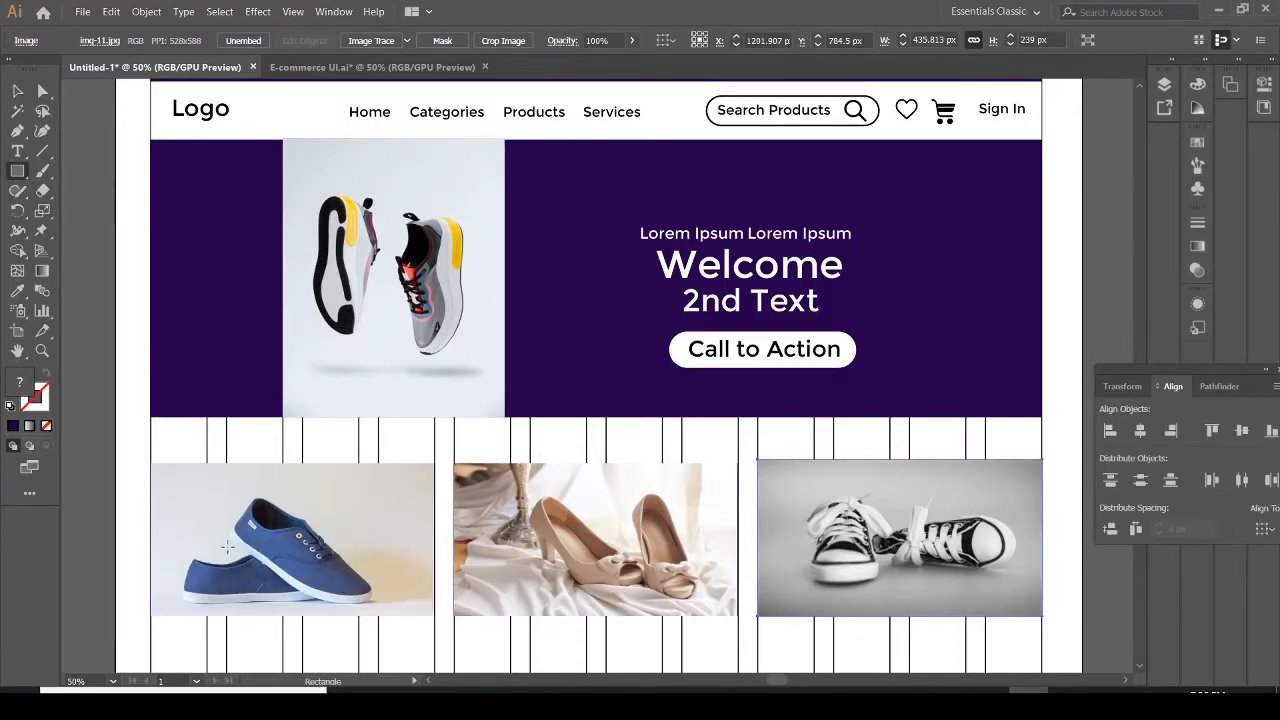
drag(248, 537, 357, 569)
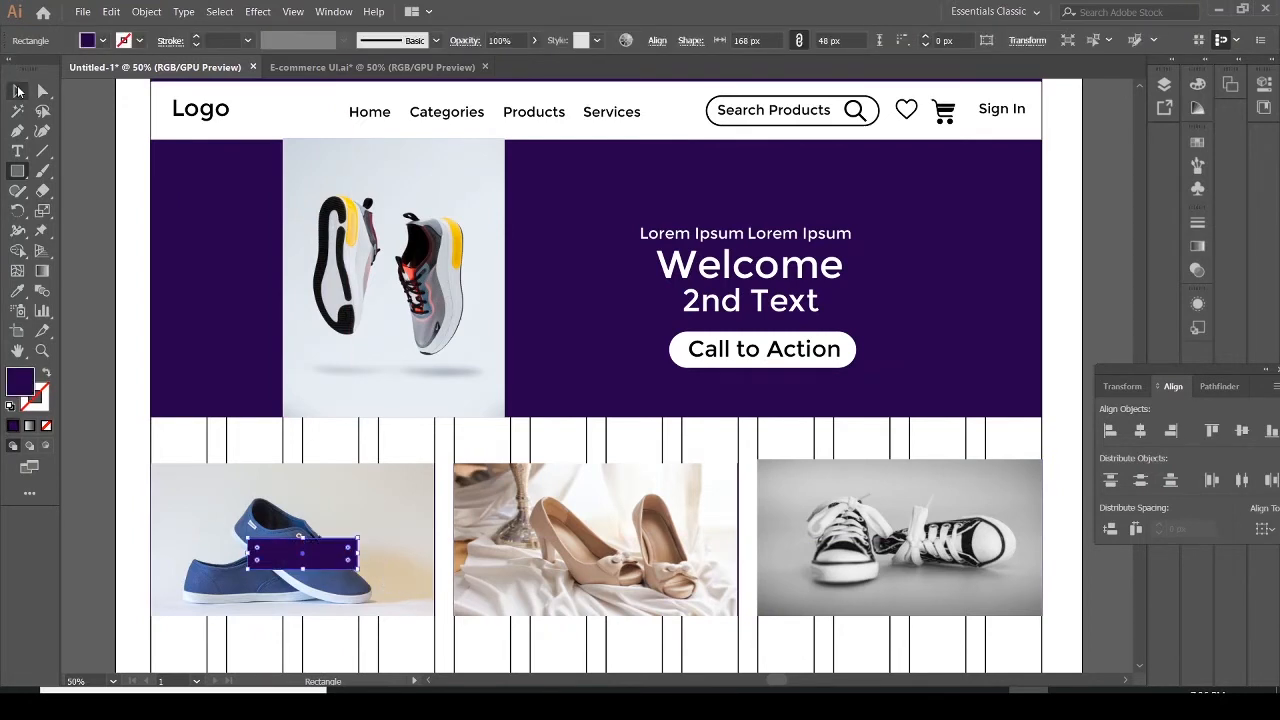
click(17, 90)
drag(288, 554, 235, 541)
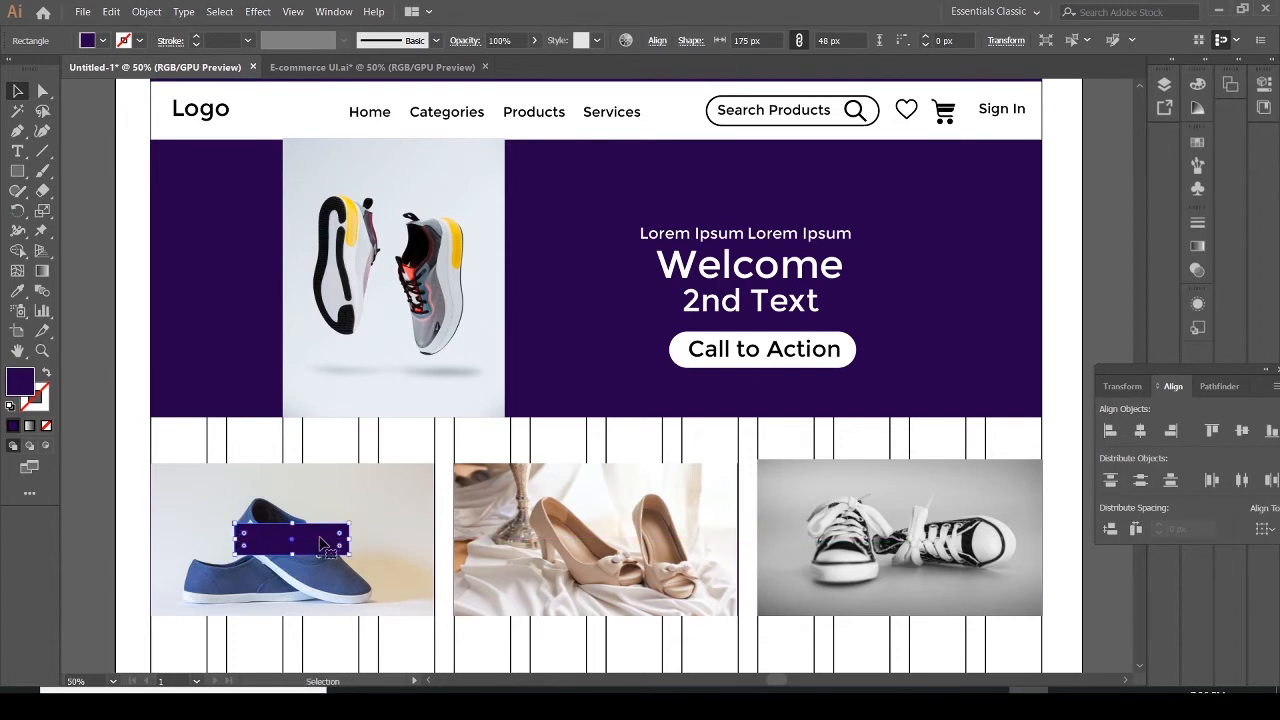
drag(348, 543, 932, 537)
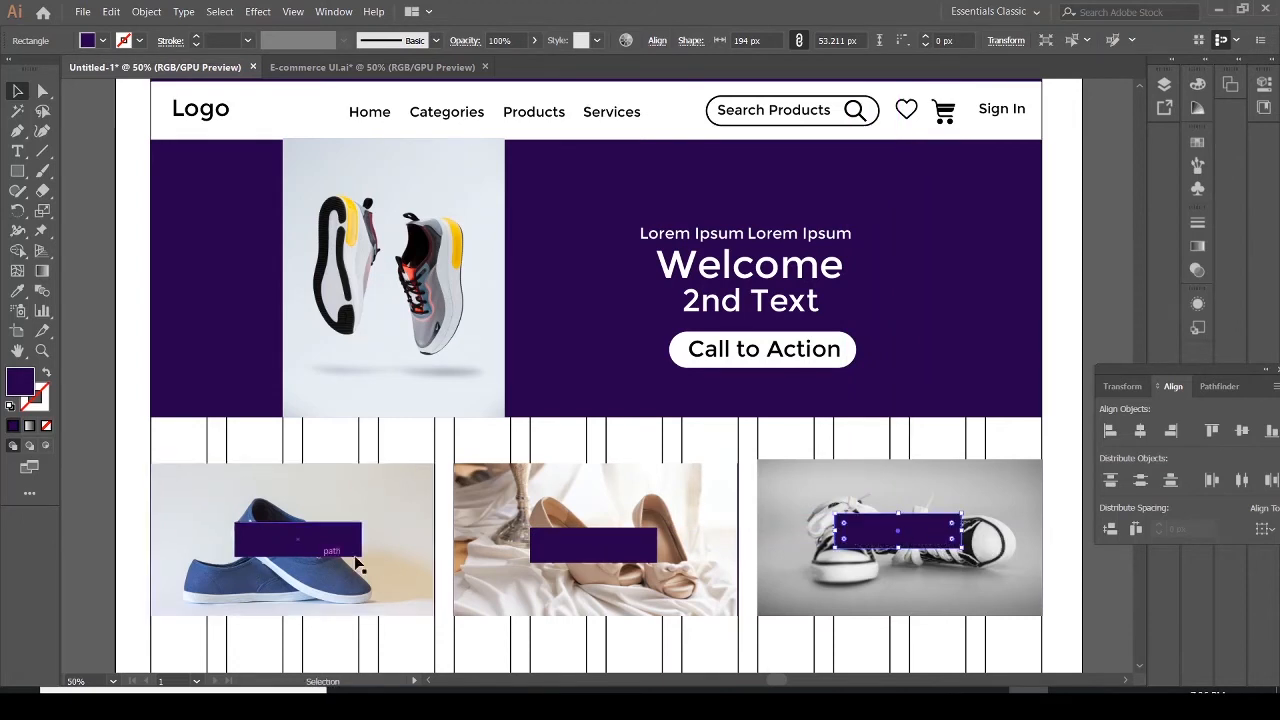
Select the three label rectangles and change their fill colour to #5400b5
click(293, 552)
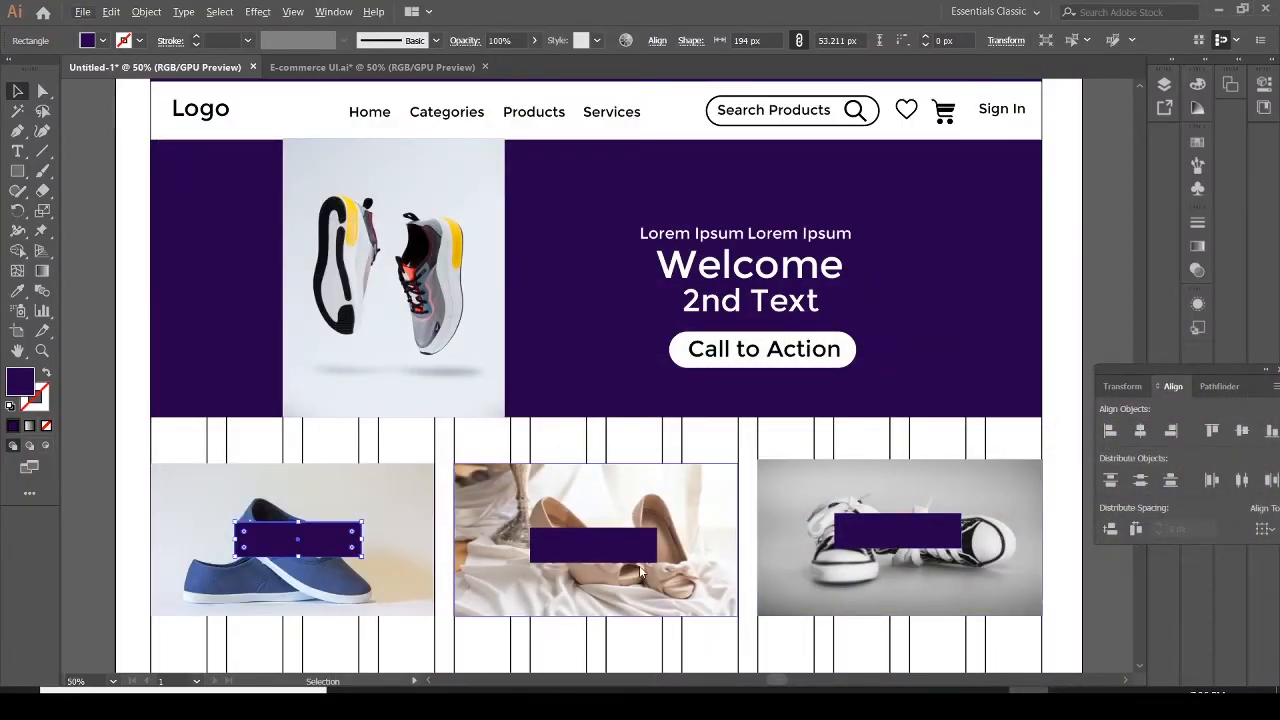
shift+click(595, 548)
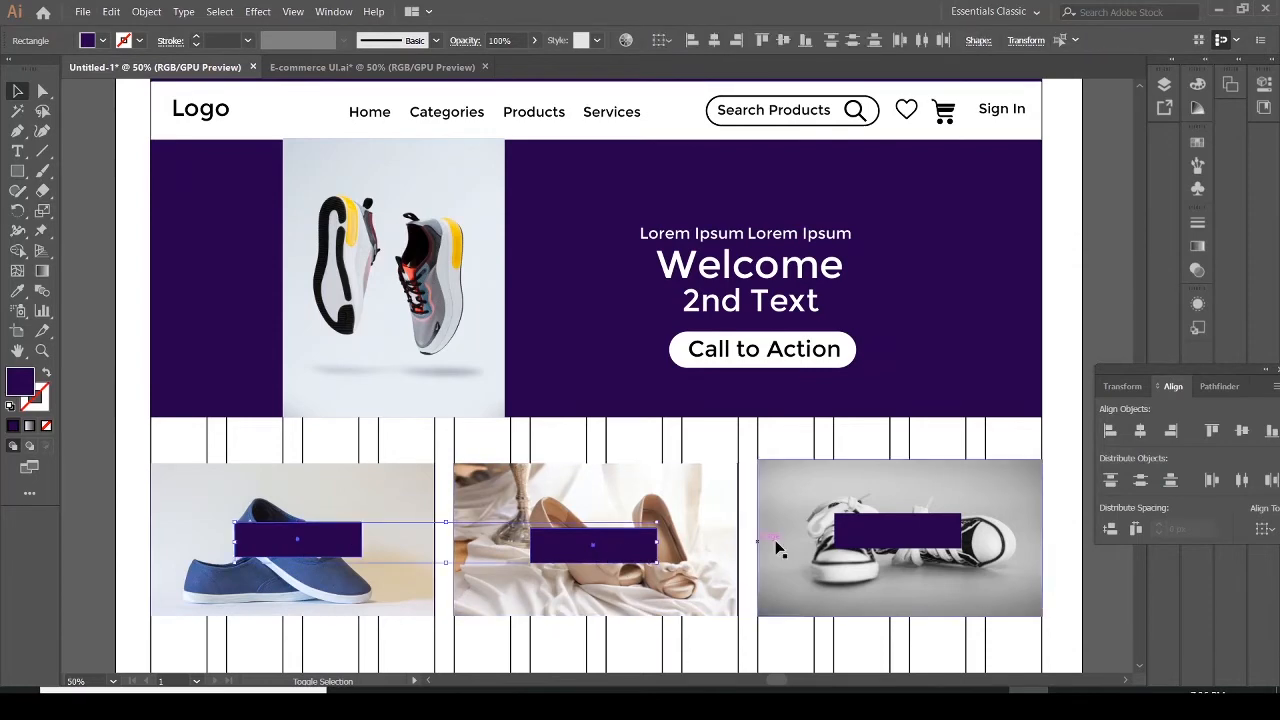
shift+click(855, 541)
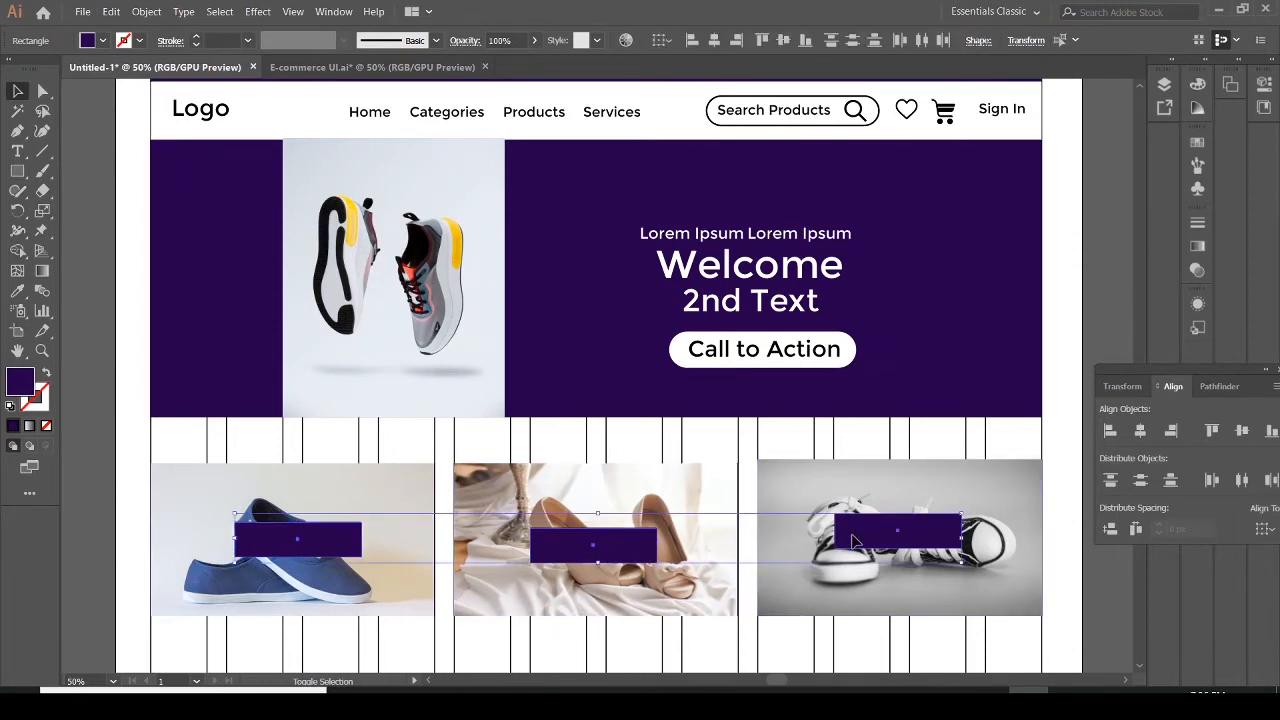
double_click(20, 384)
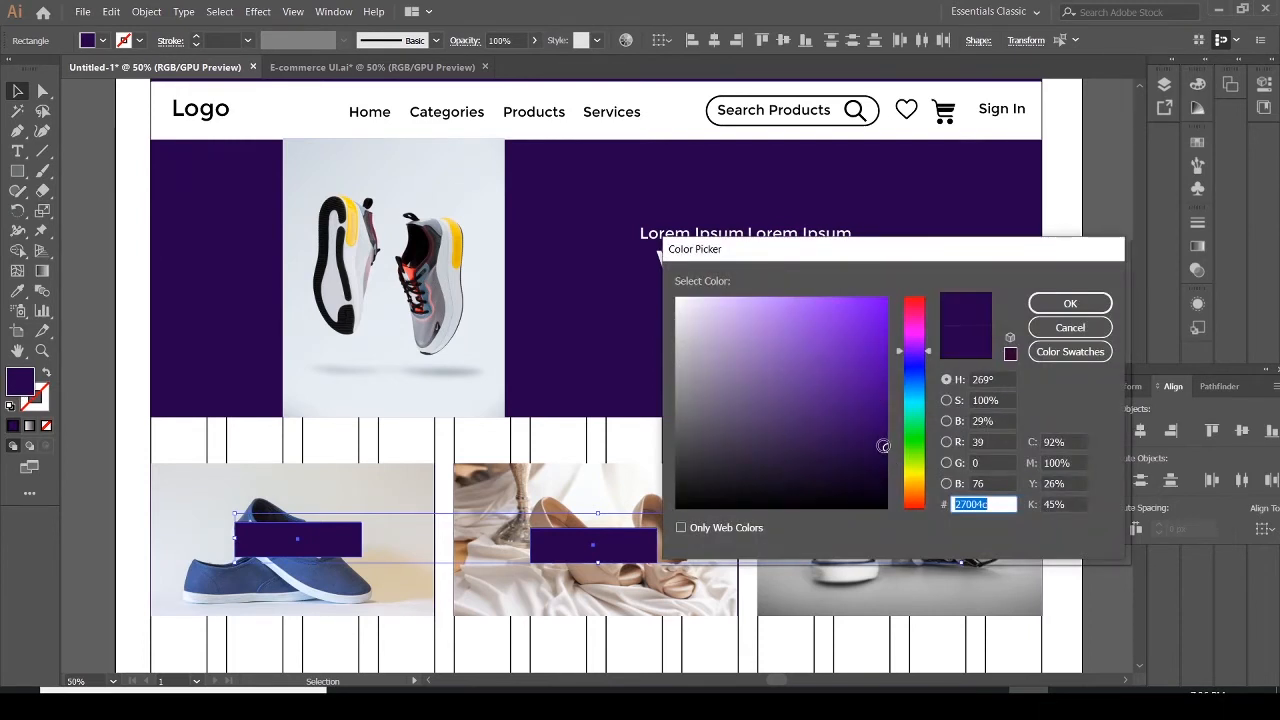
mouse_move(883, 446)
mouse_down()
mouse_move(881, 330)
mouse_move(887, 357)
mouse_up()
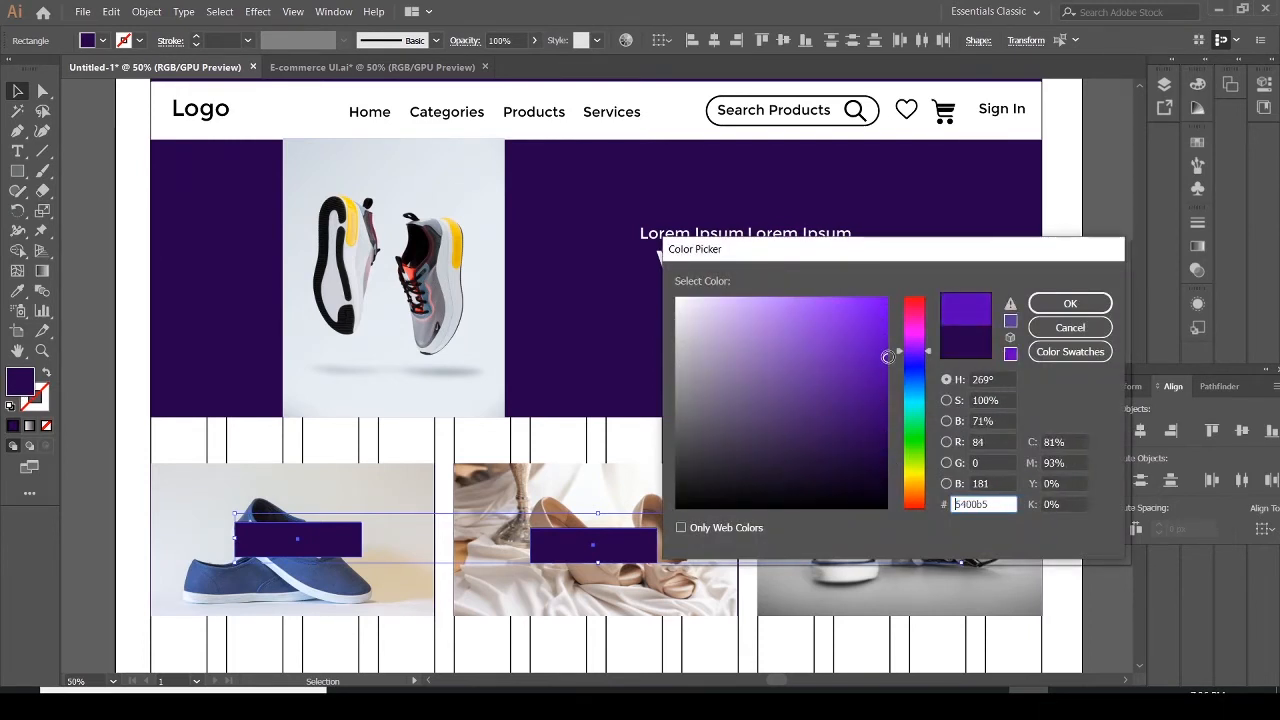
click(1088, 302)
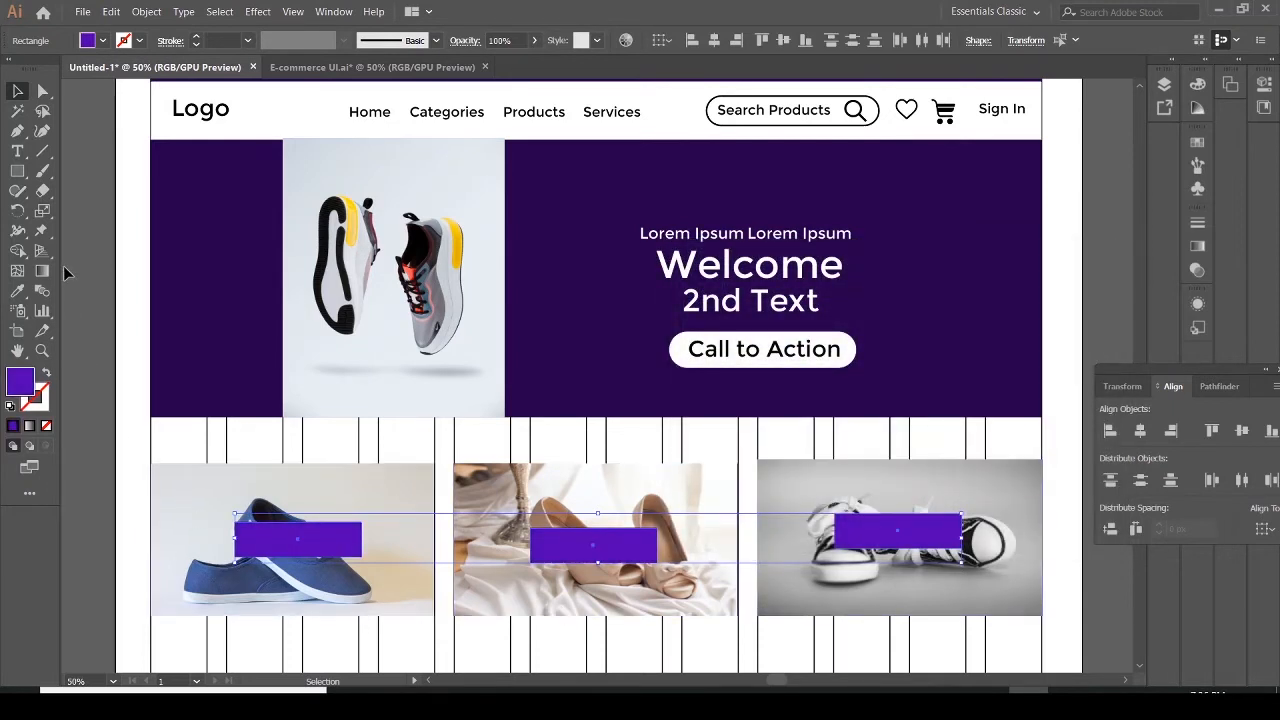
Add the text "Lorem" with the Type tool and position it over the left label bar
click(17, 151)
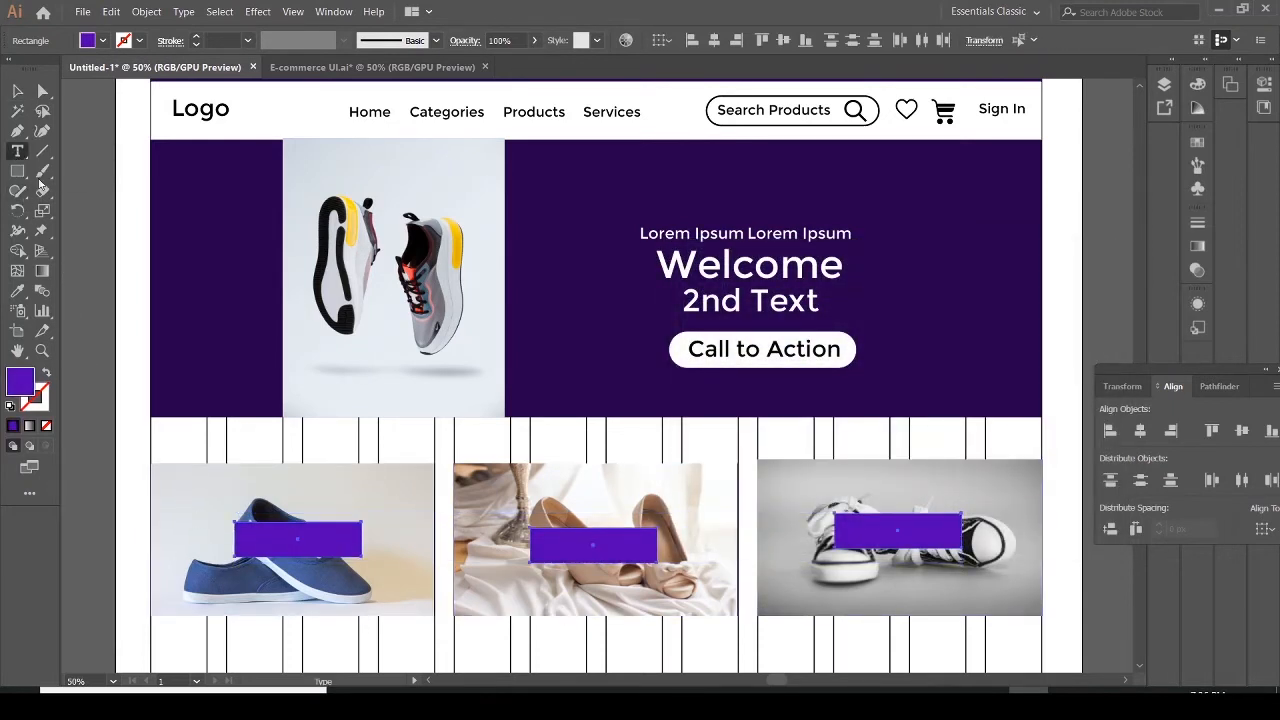
click(268, 538)
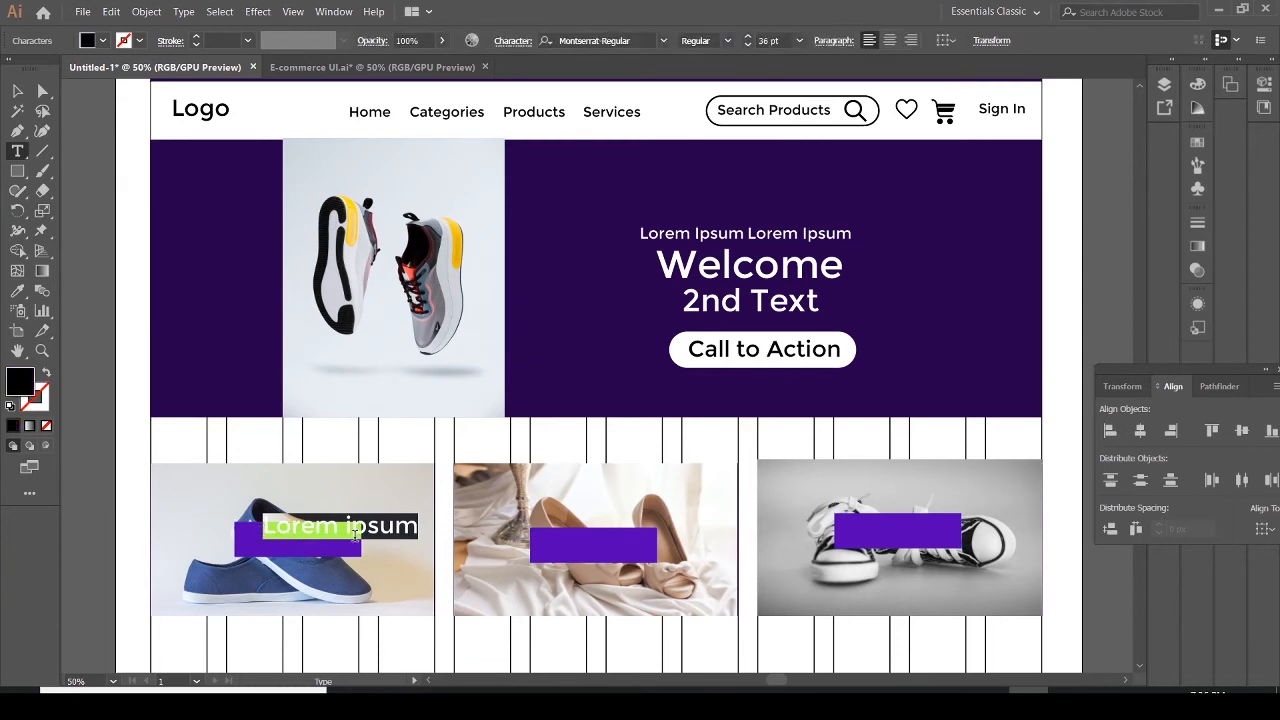
click(399, 527)
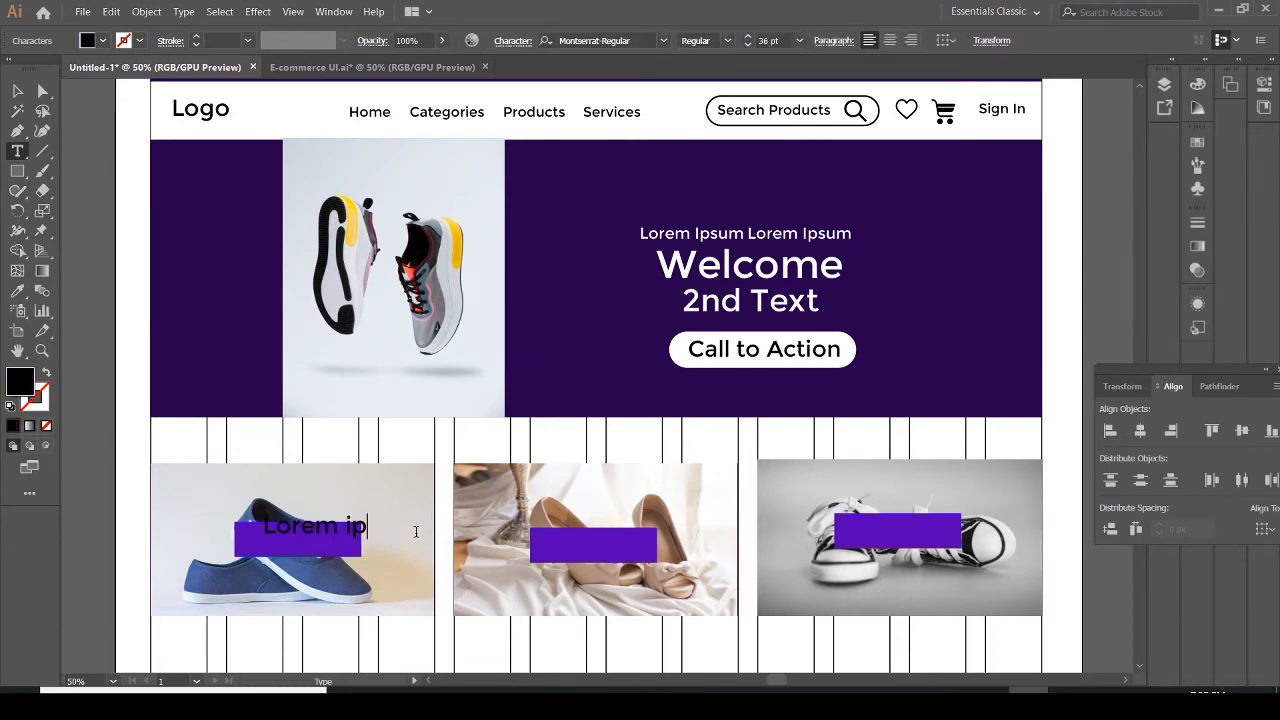
key(BackSpace)
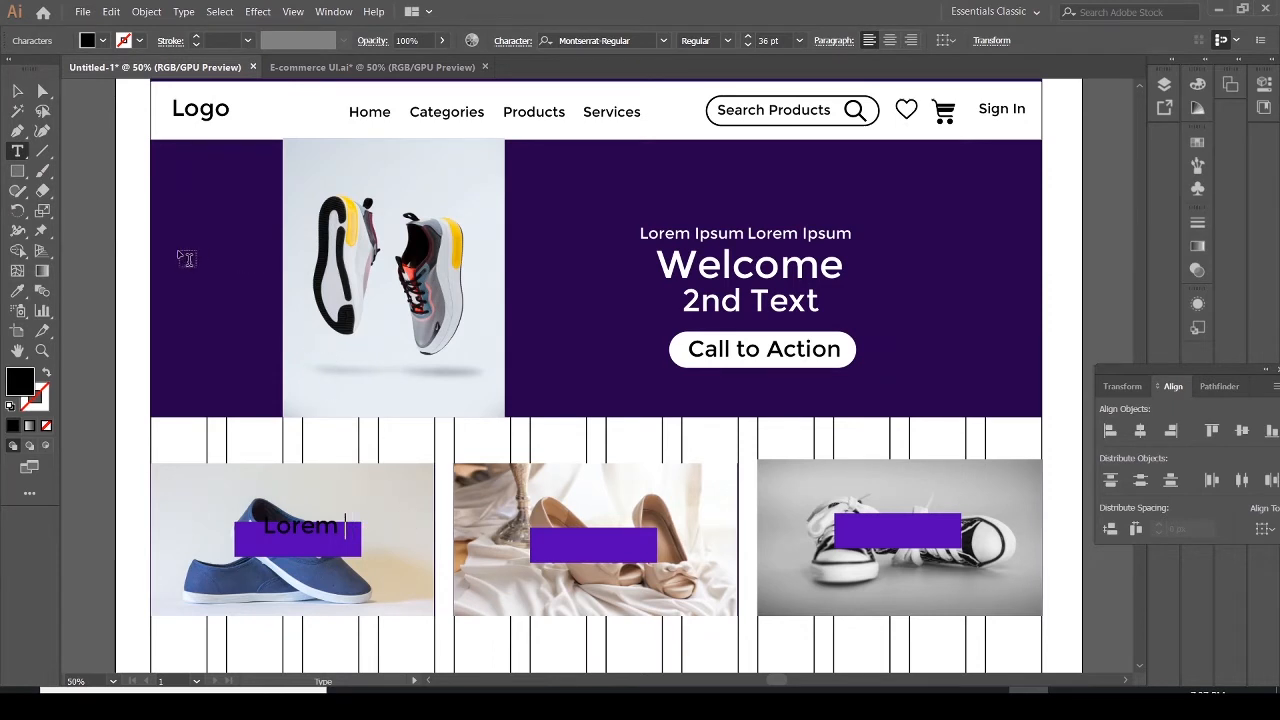
click(18, 92)
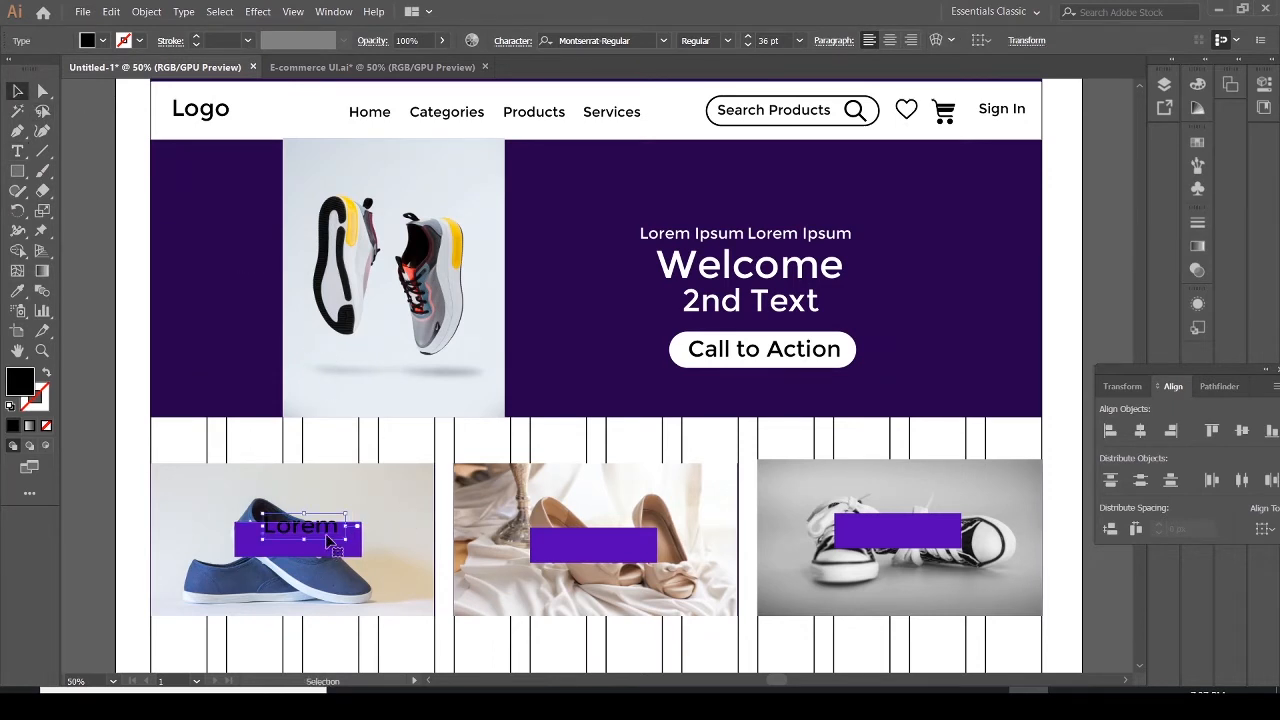
drag(324, 528, 320, 543)
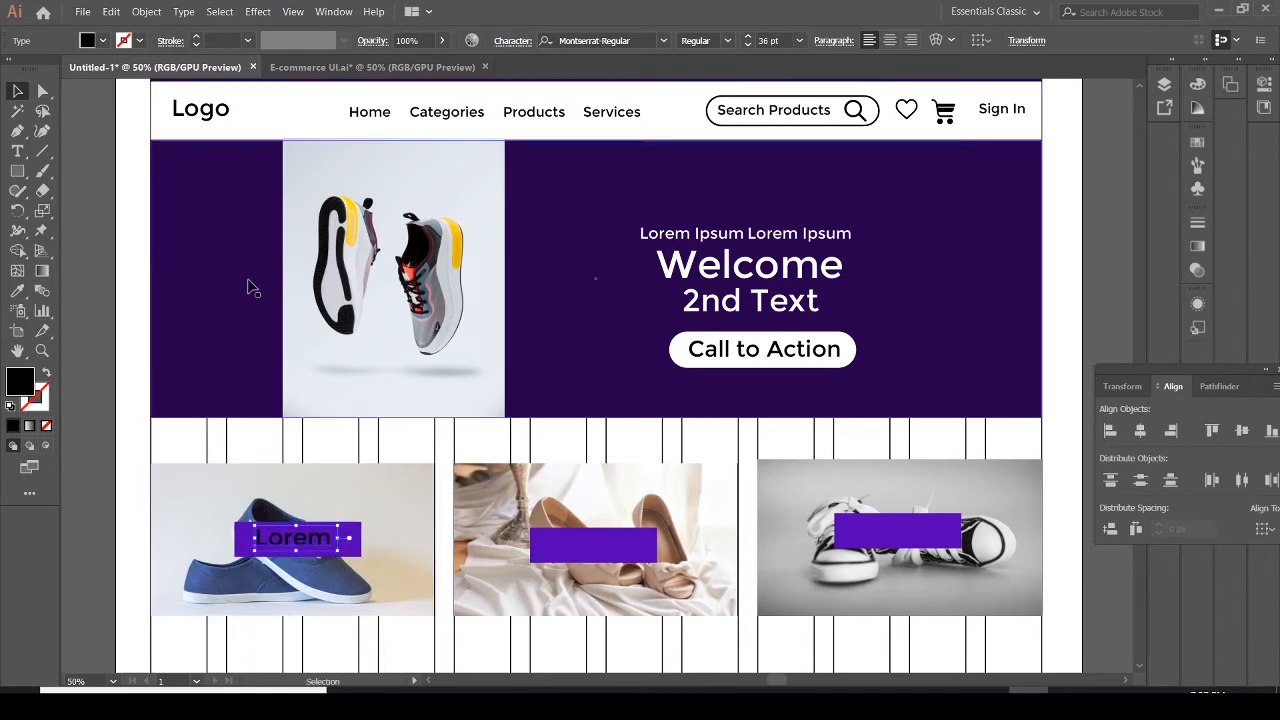
Set the Lorem text's fill to white and duplicate it onto the middle and right label bars
click(102, 40)
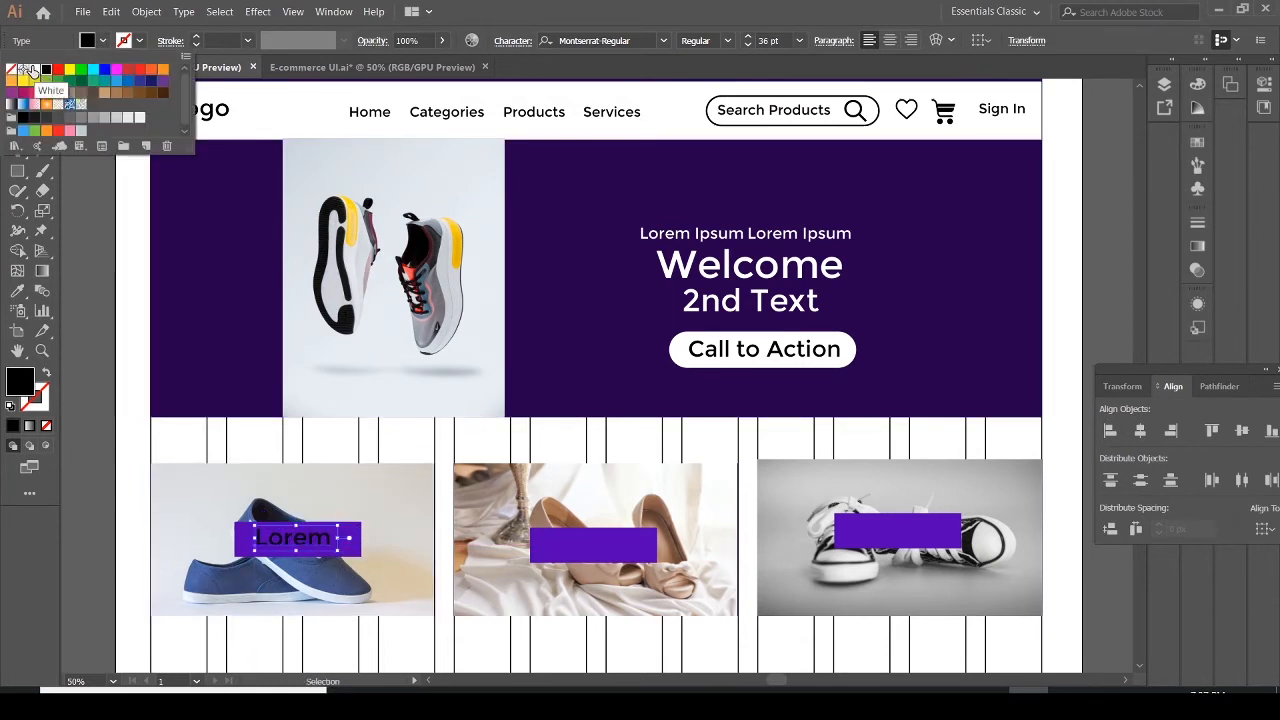
click(33, 70)
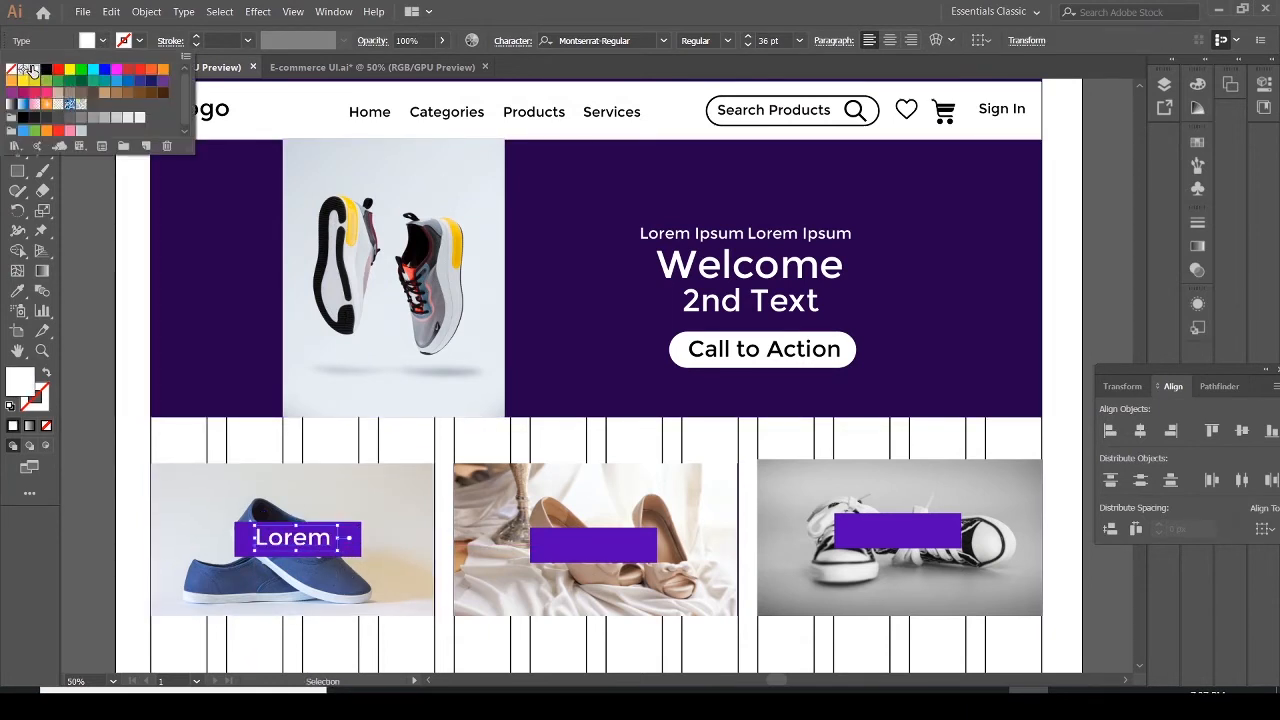
click(323, 541)
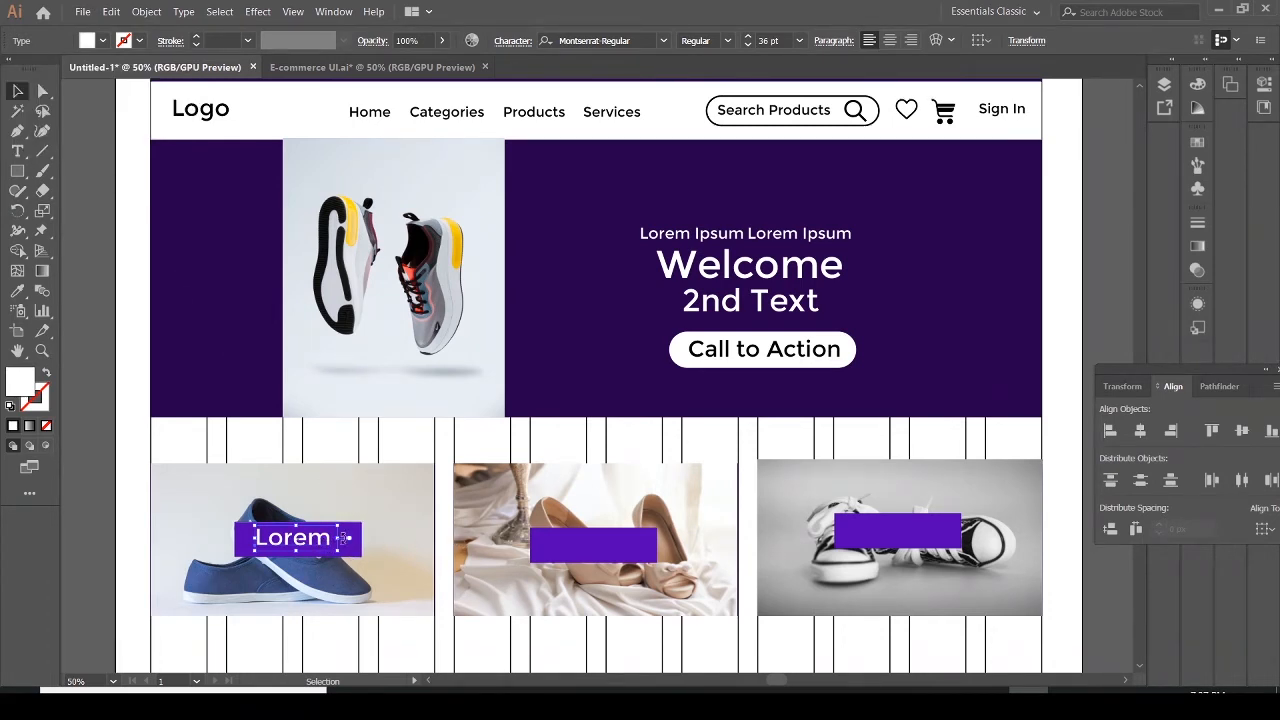
drag(331, 540, 924, 540)
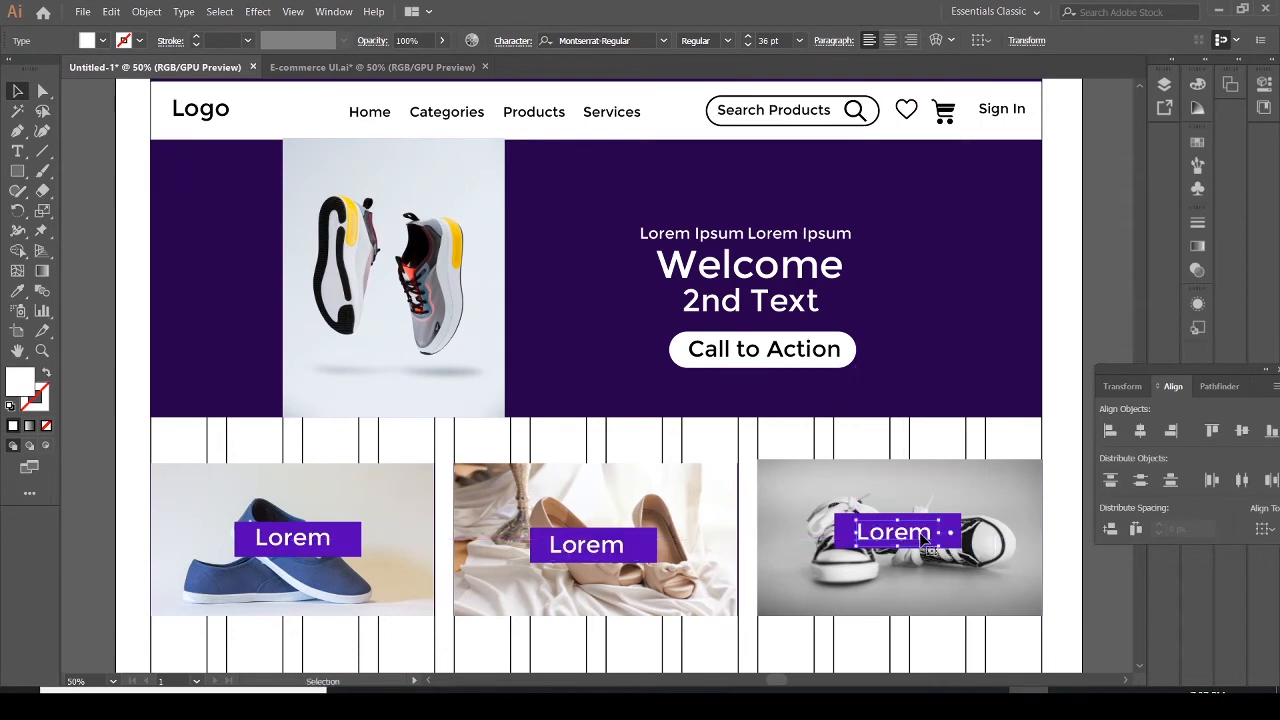
Select the middle label bar together with its Lorem text and nudge them slightly upward
click(830, 660)
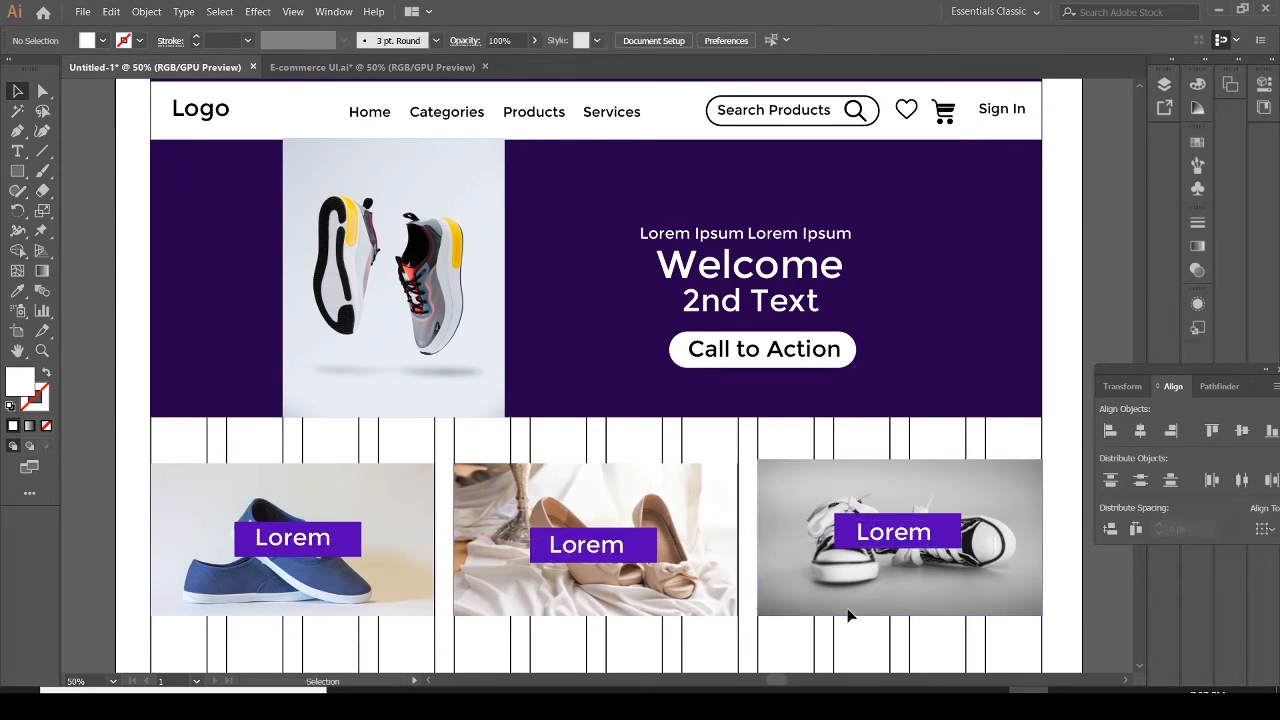
scroll(1270, 6, down, 12)
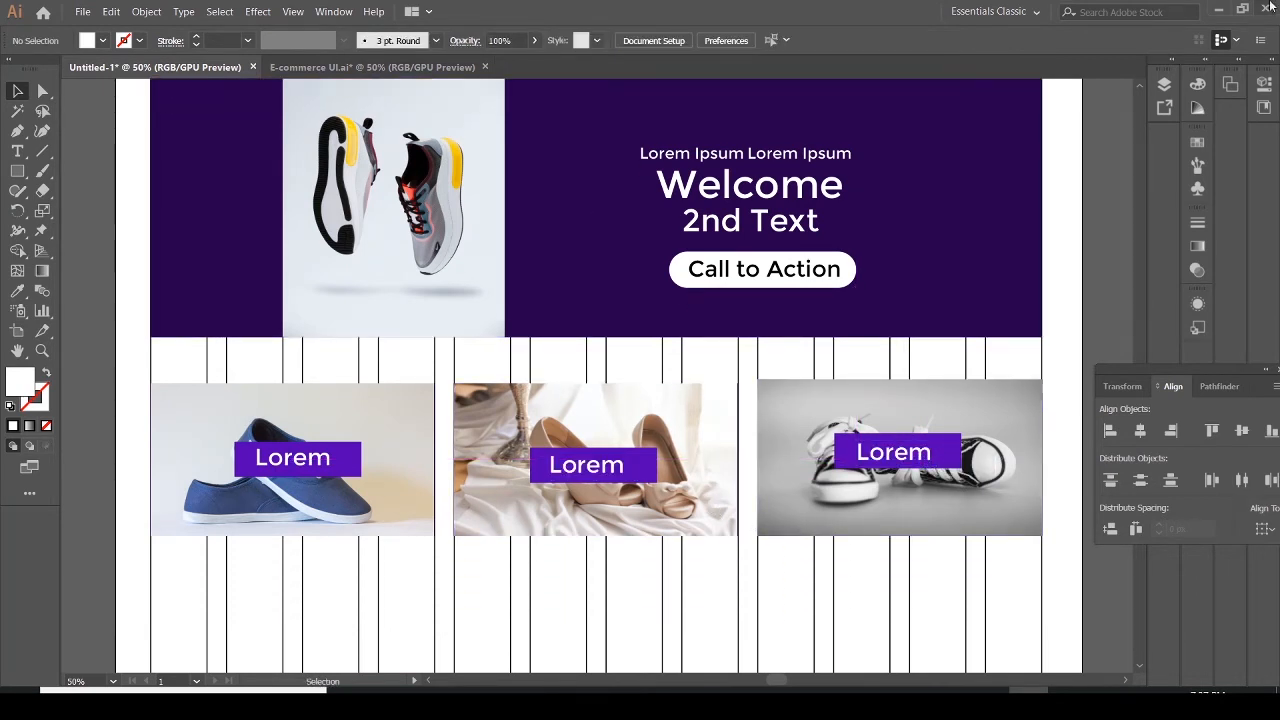
scroll(1270, 6, down, 3)
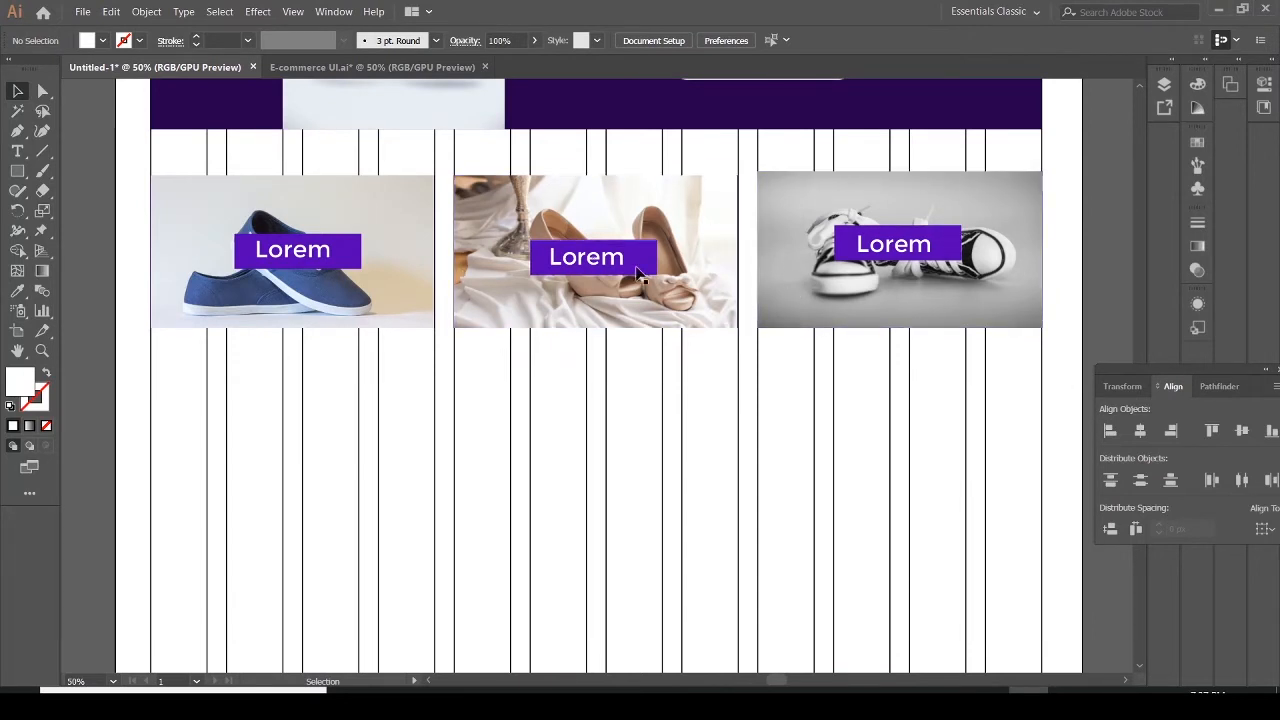
click(590, 270)
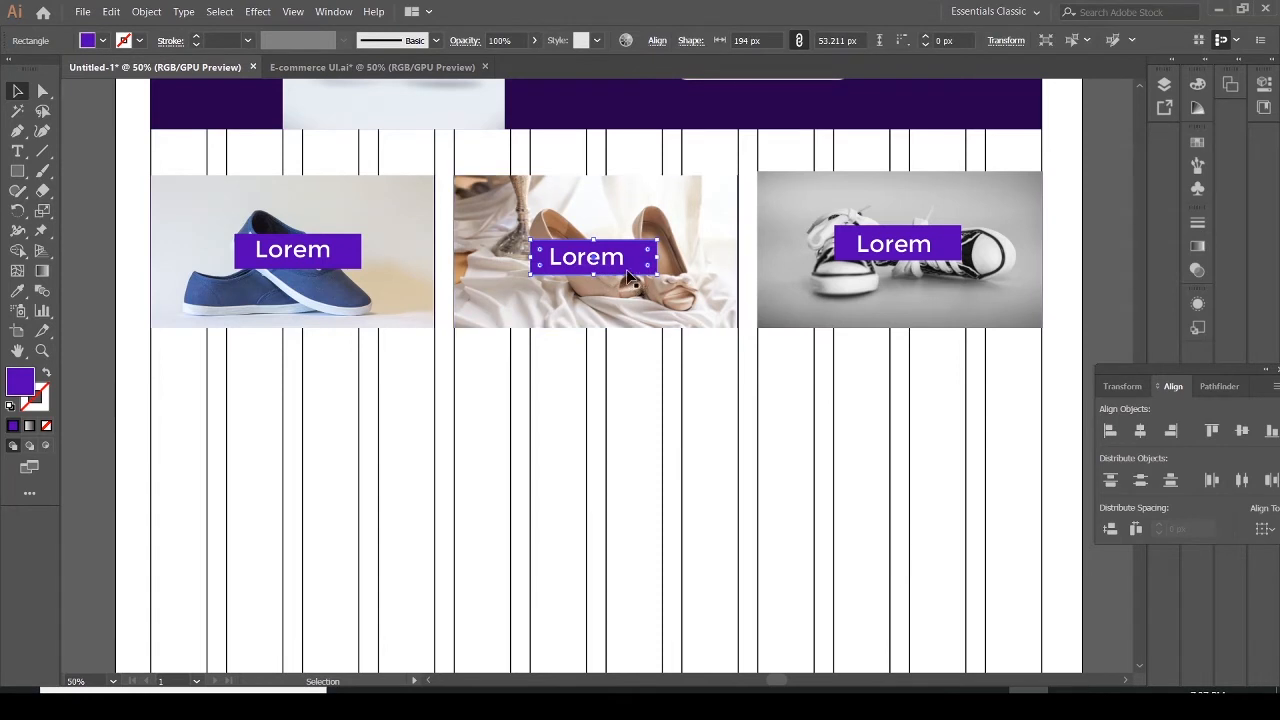
click(615, 259)
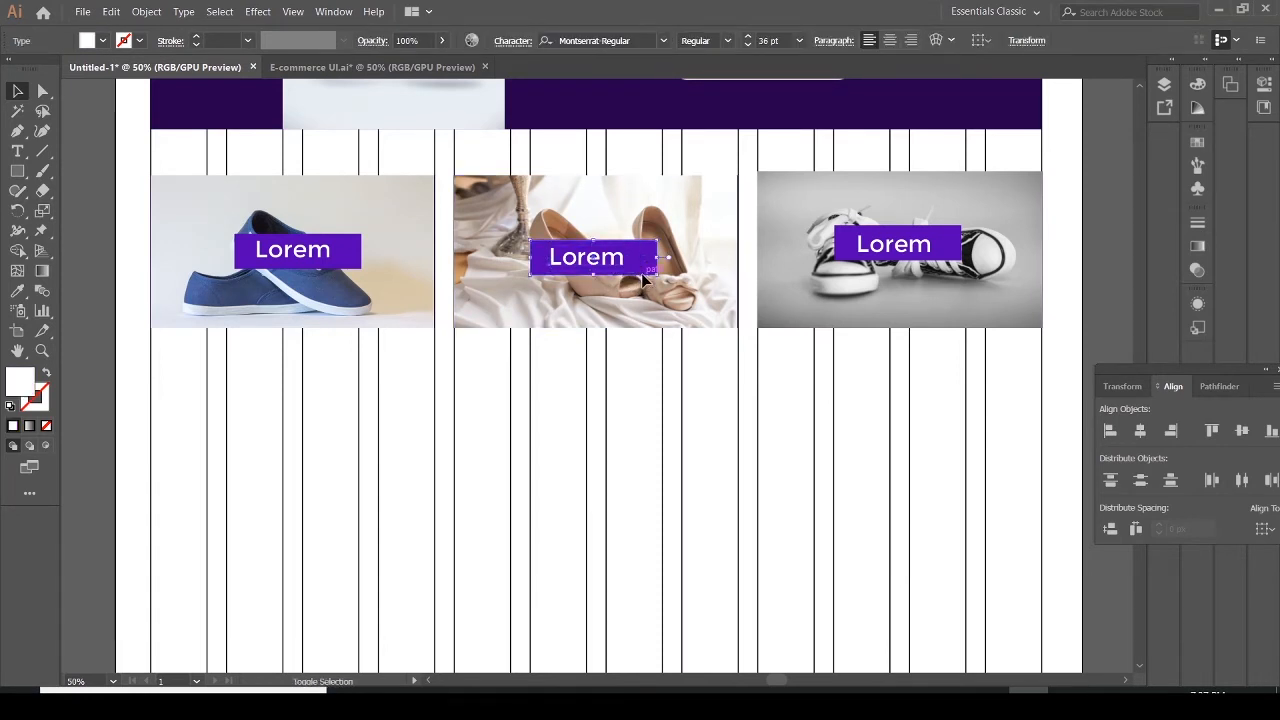
shift+click(641, 273)
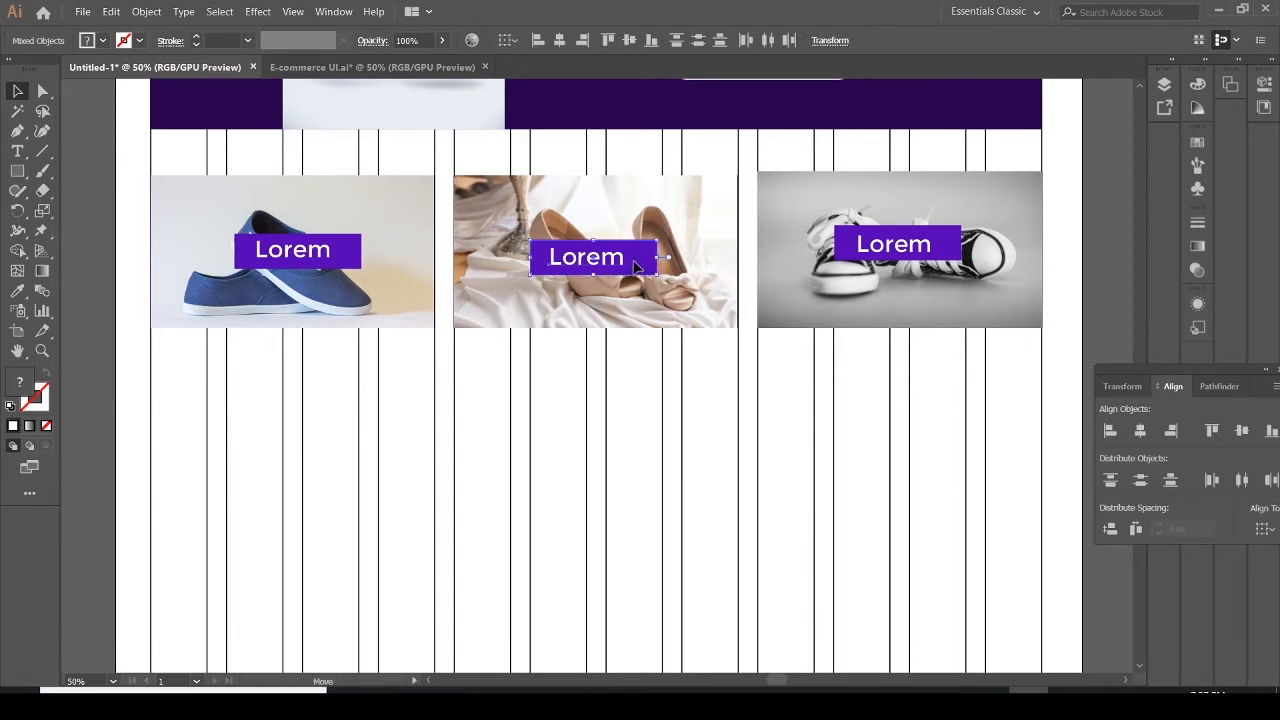
drag(636, 264, 638, 261)
click(646, 291)
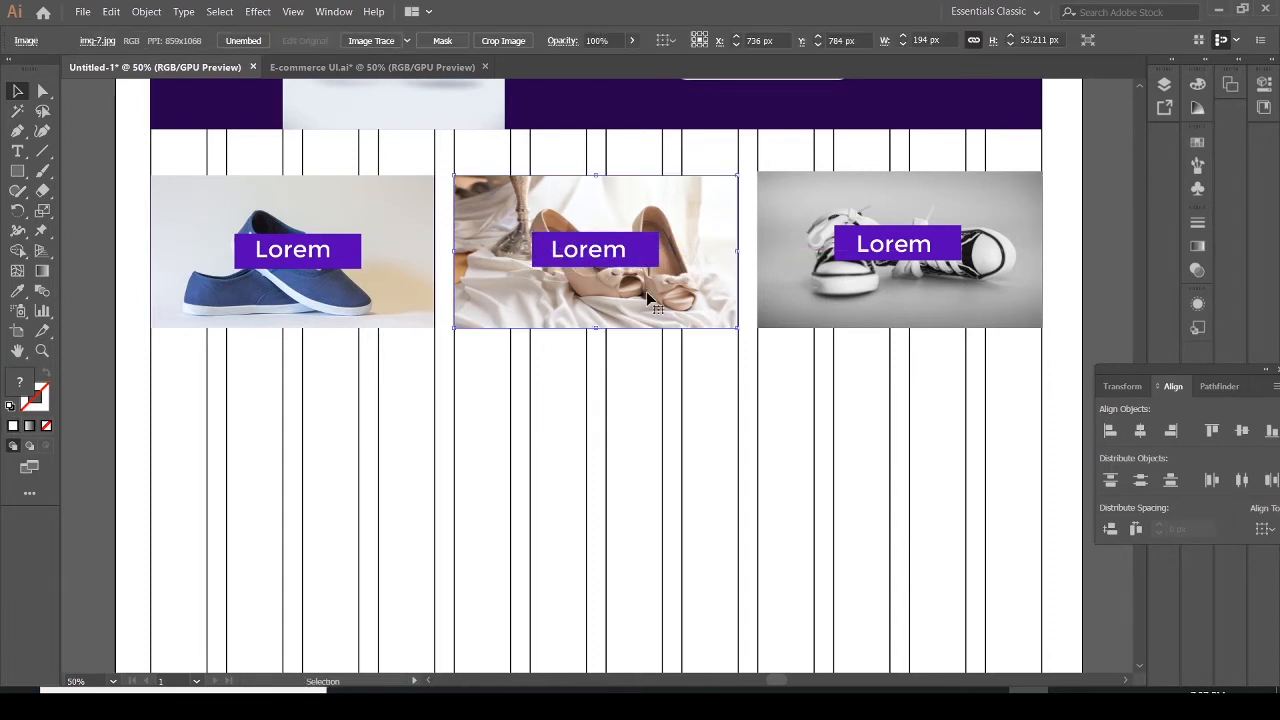
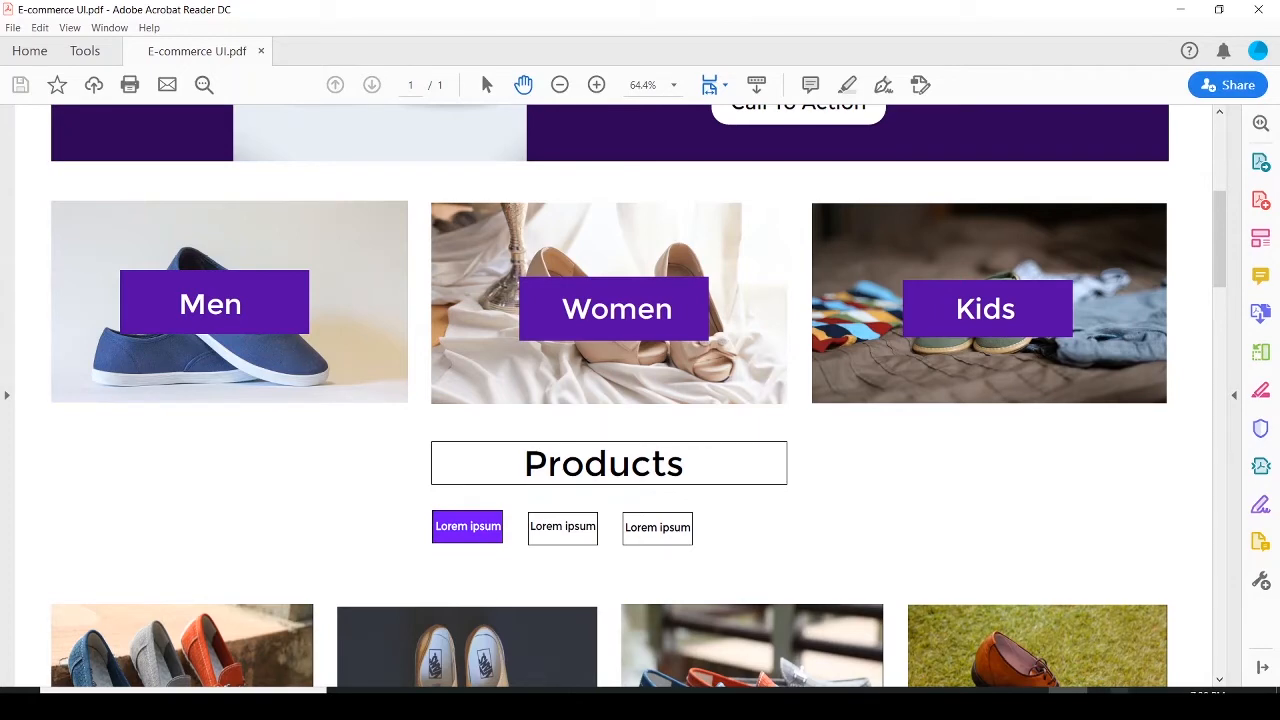
Draw a rectangle about 348 × 56 px below the Women image for the Products heading box
click(1030, 705)
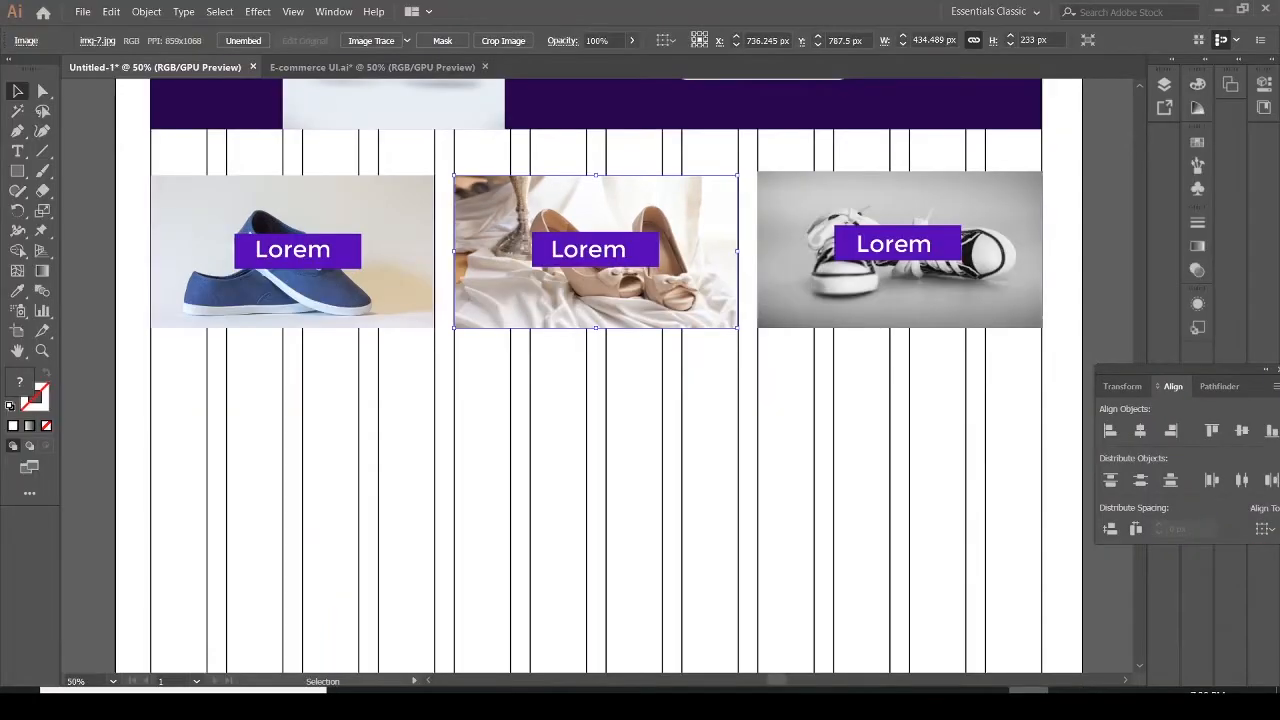
click(17, 171)
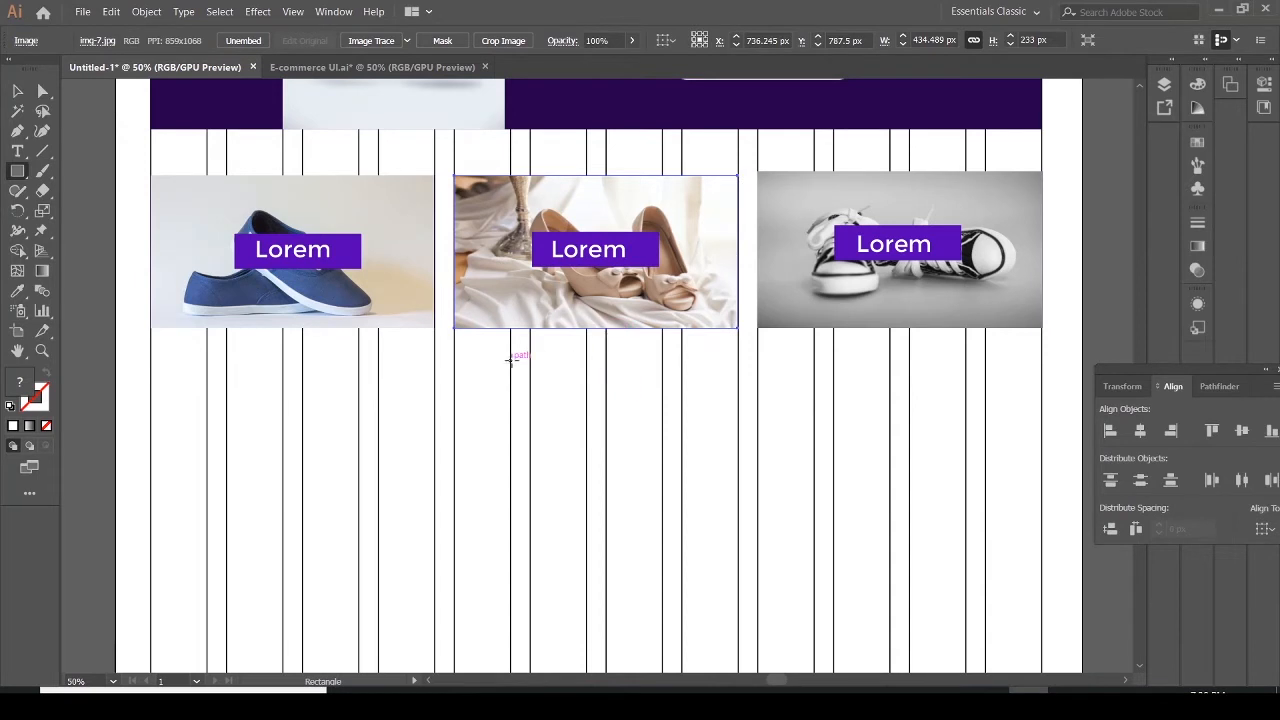
drag(511, 360, 738, 396)
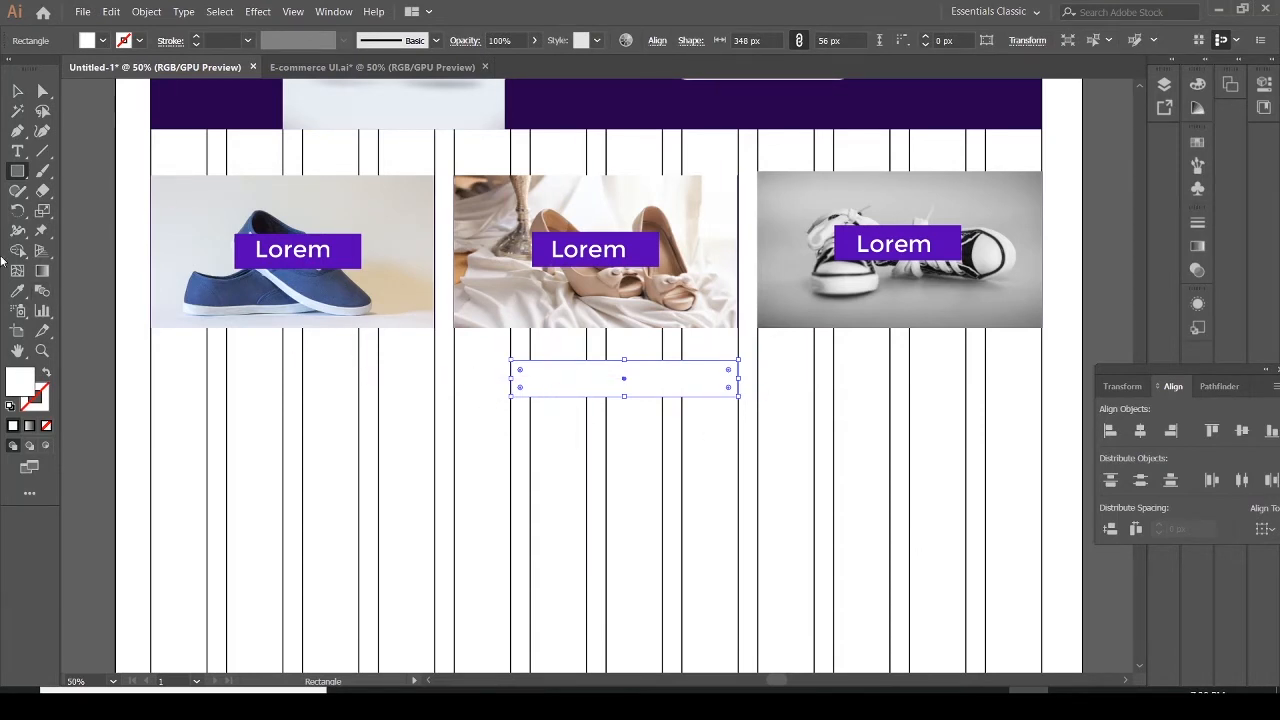
Add the text "Products" inside the new rectangle with the Type tool
click(17, 151)
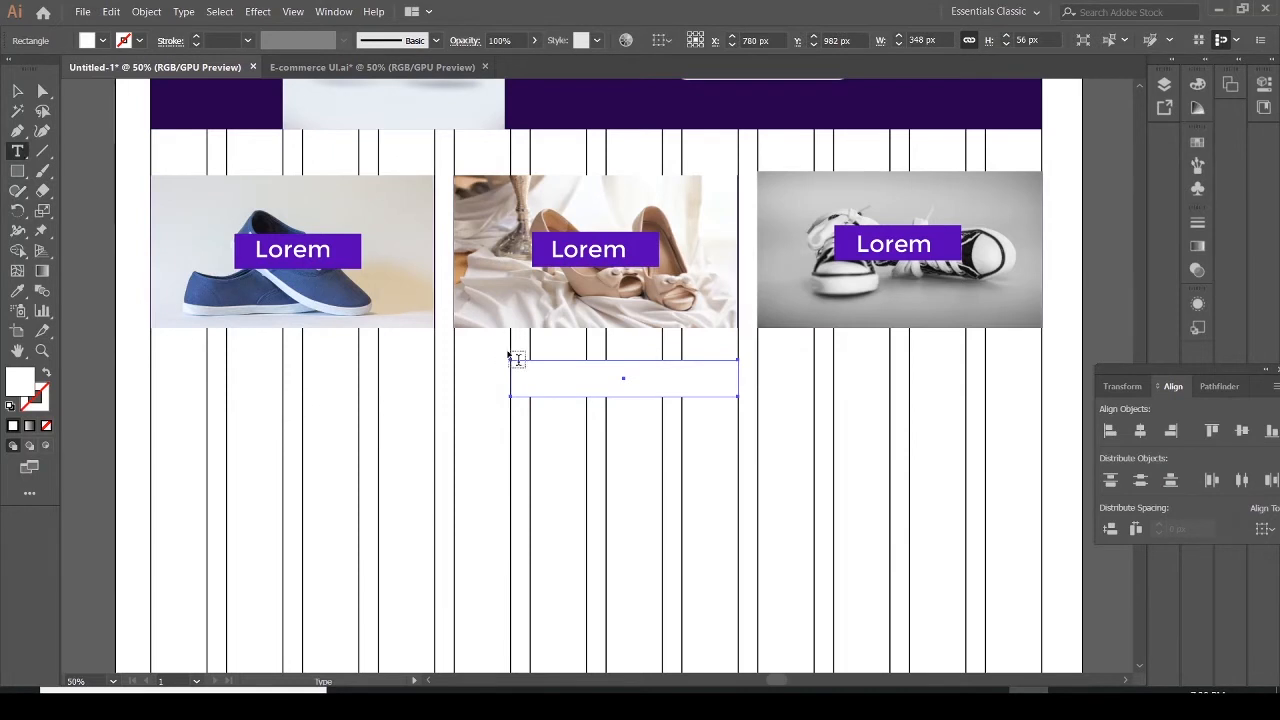
click(595, 381)
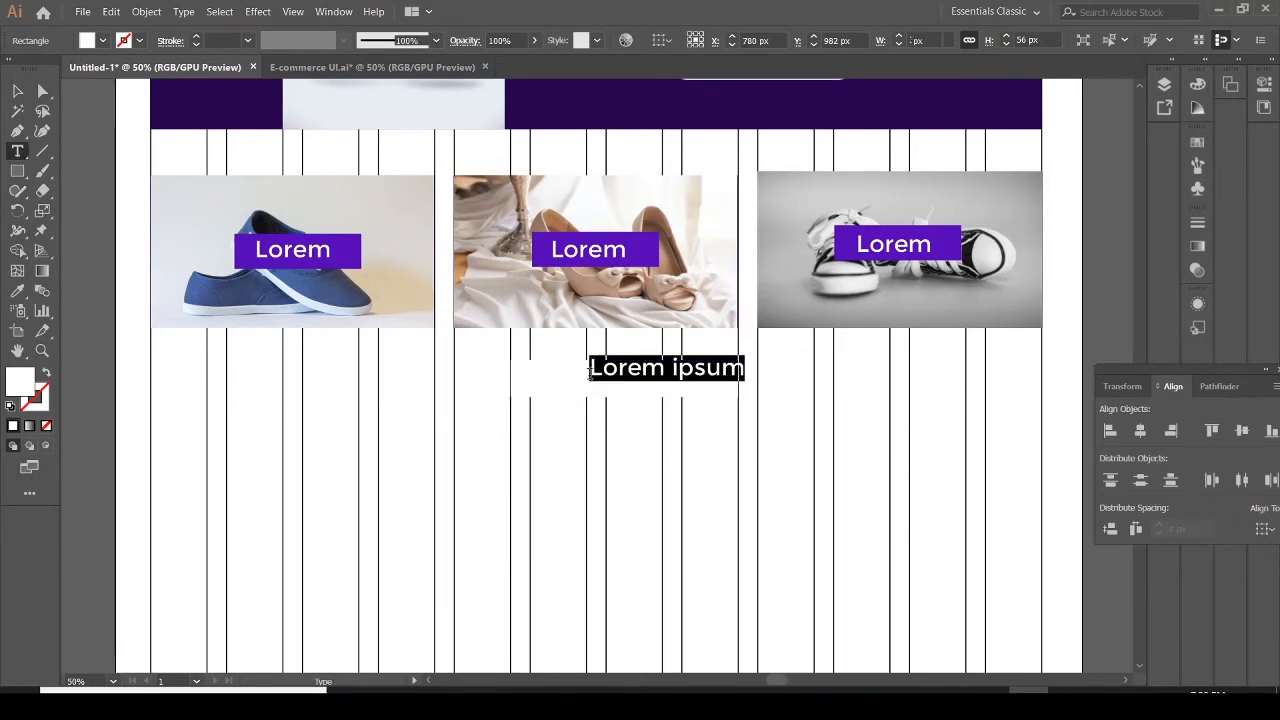
text(Products)
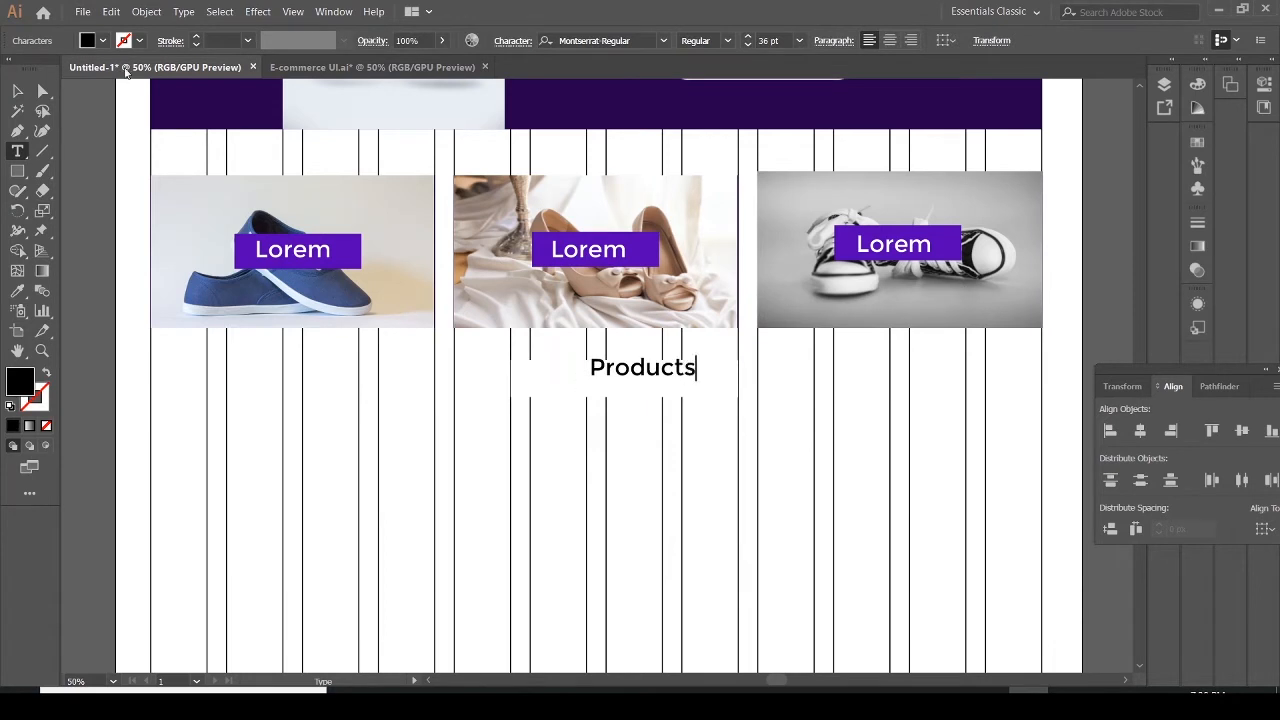
Move the Products text toward the centre of the heading box
click(17, 91)
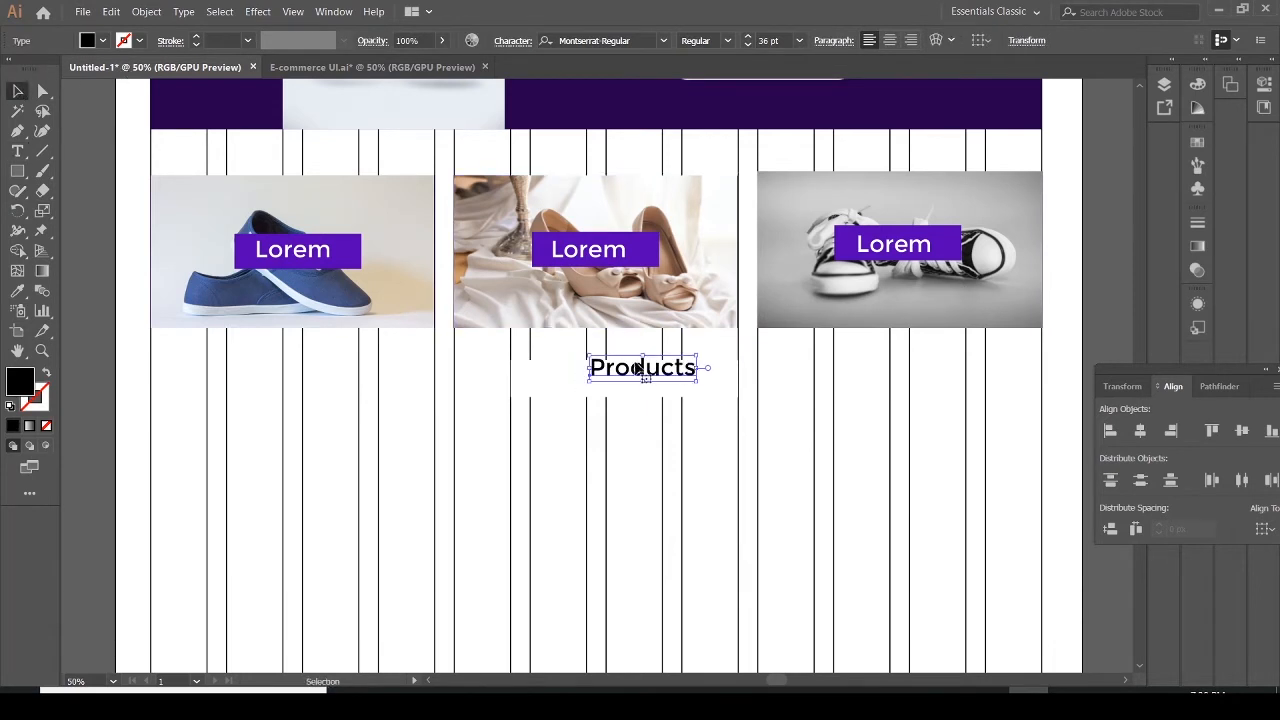
drag(637, 368, 611, 386)
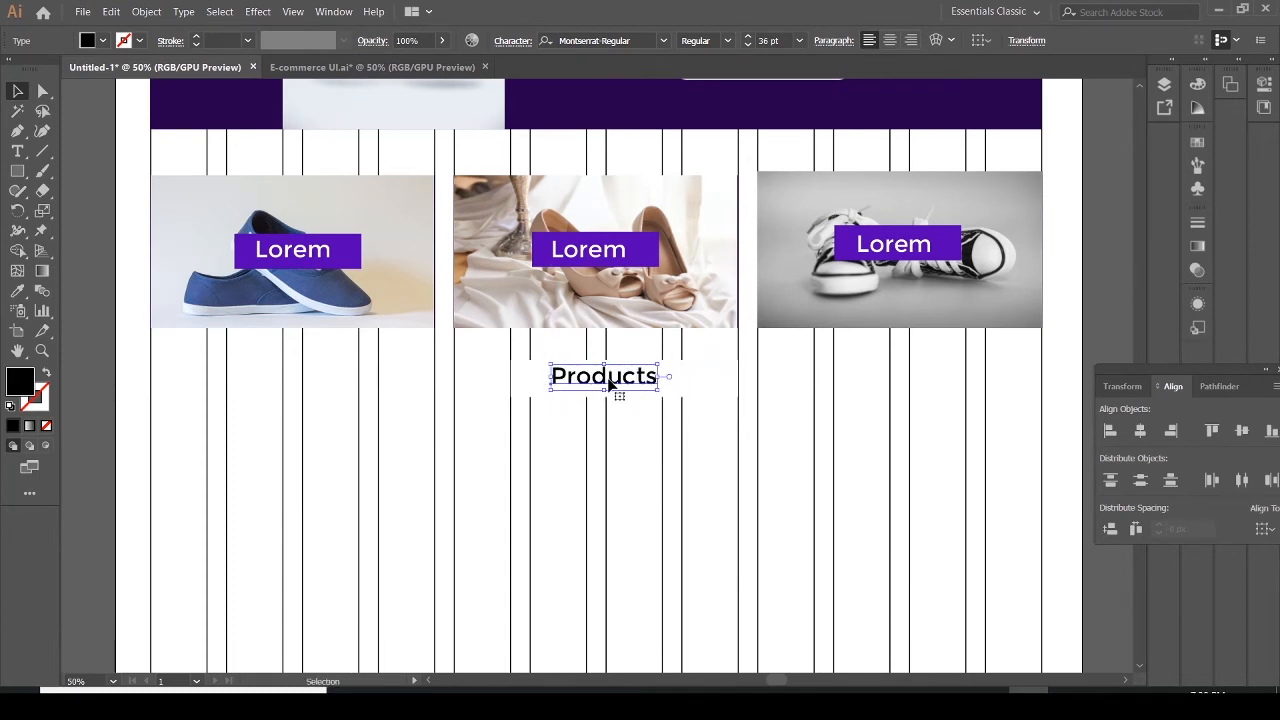
Give the heading rectangle a black stroke
click(567, 399)
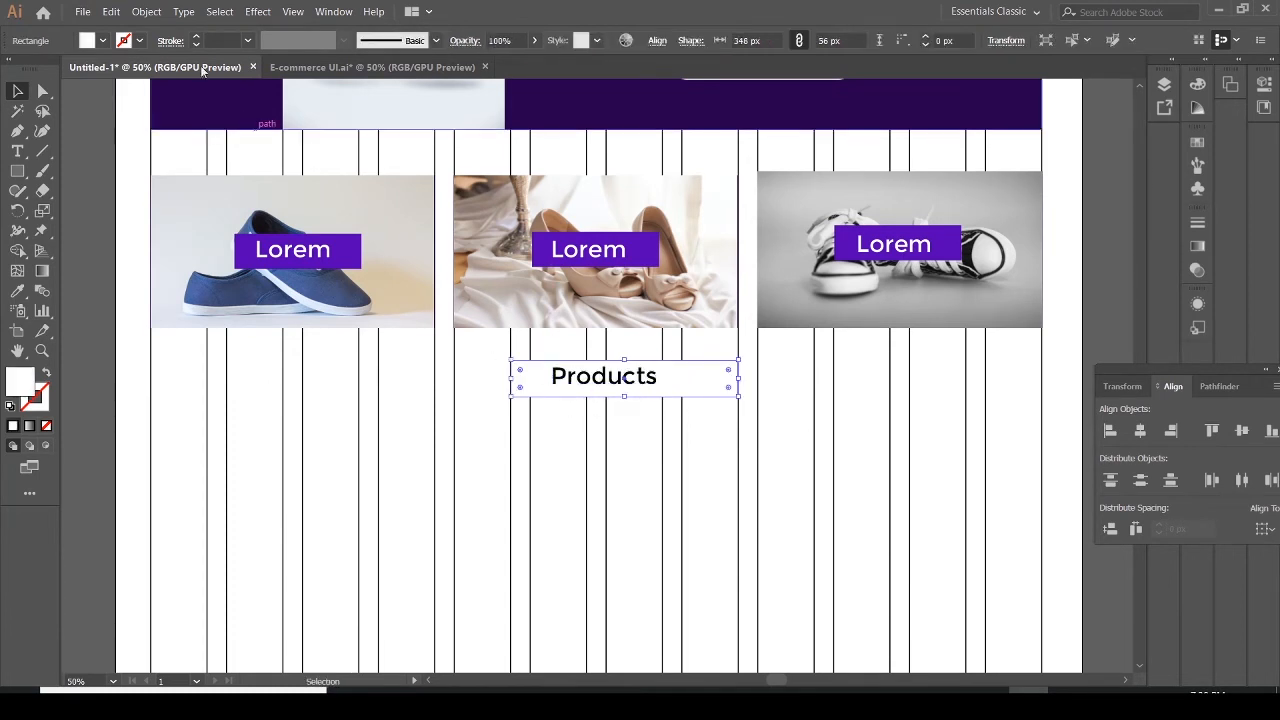
click(139, 41)
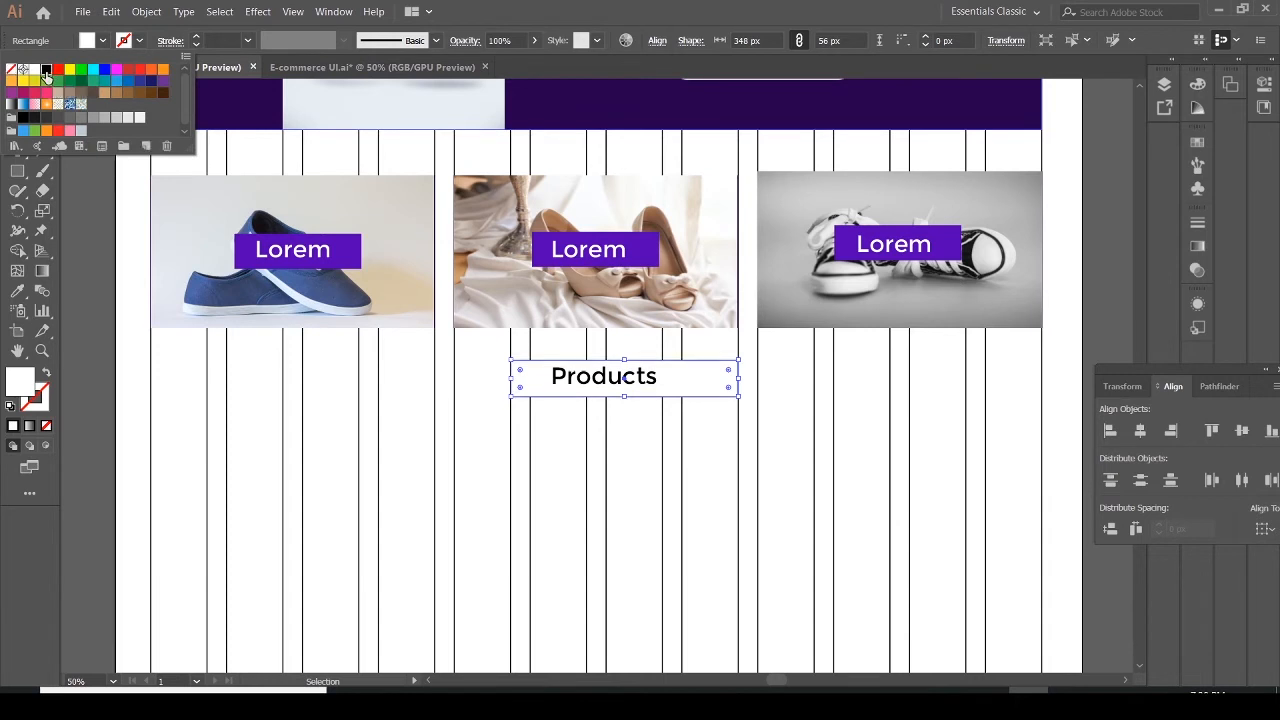
click(45, 71)
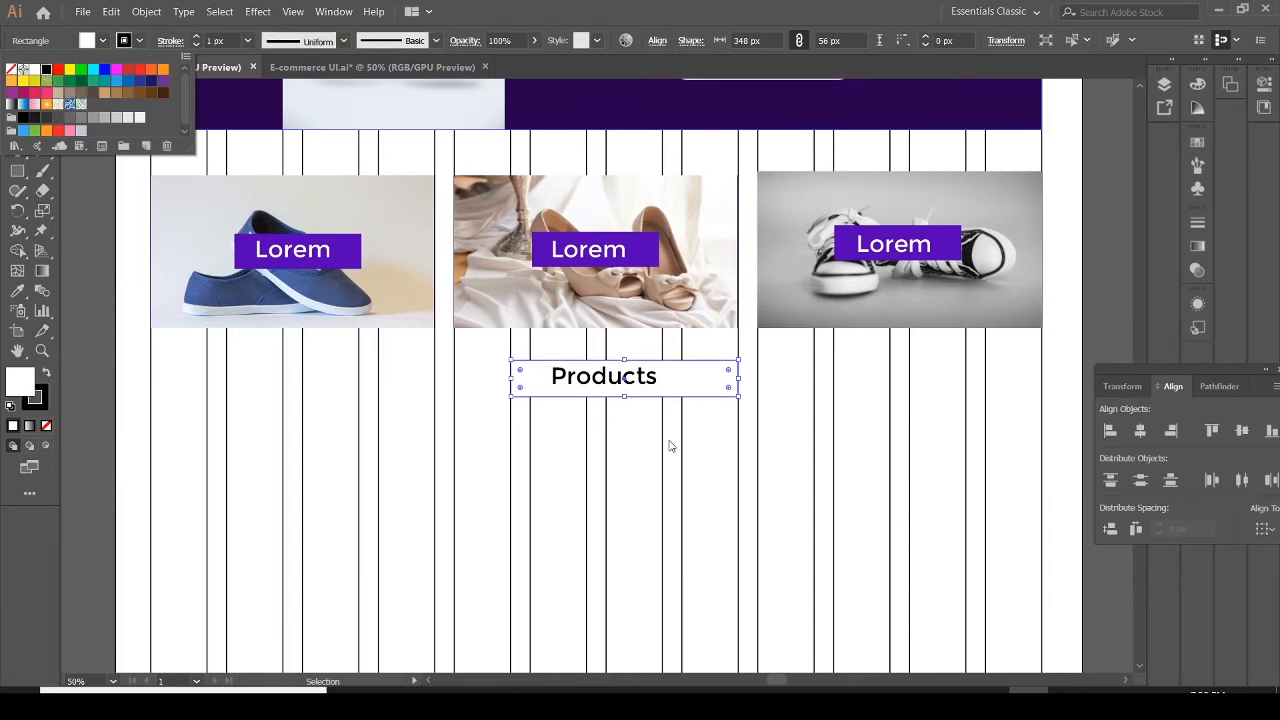
click(698, 457)
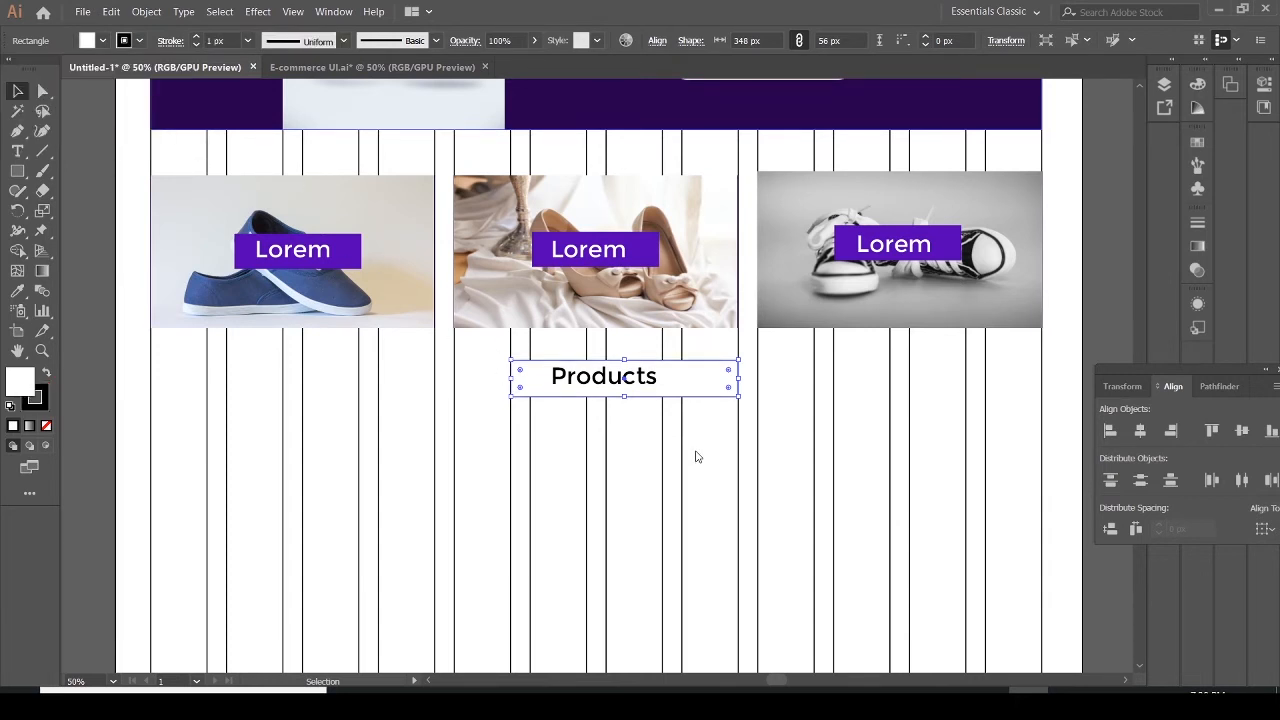
Fine-tune the positions of the heading box and the Products text so the text sits centred
drag(636, 382, 643, 382)
click(675, 430)
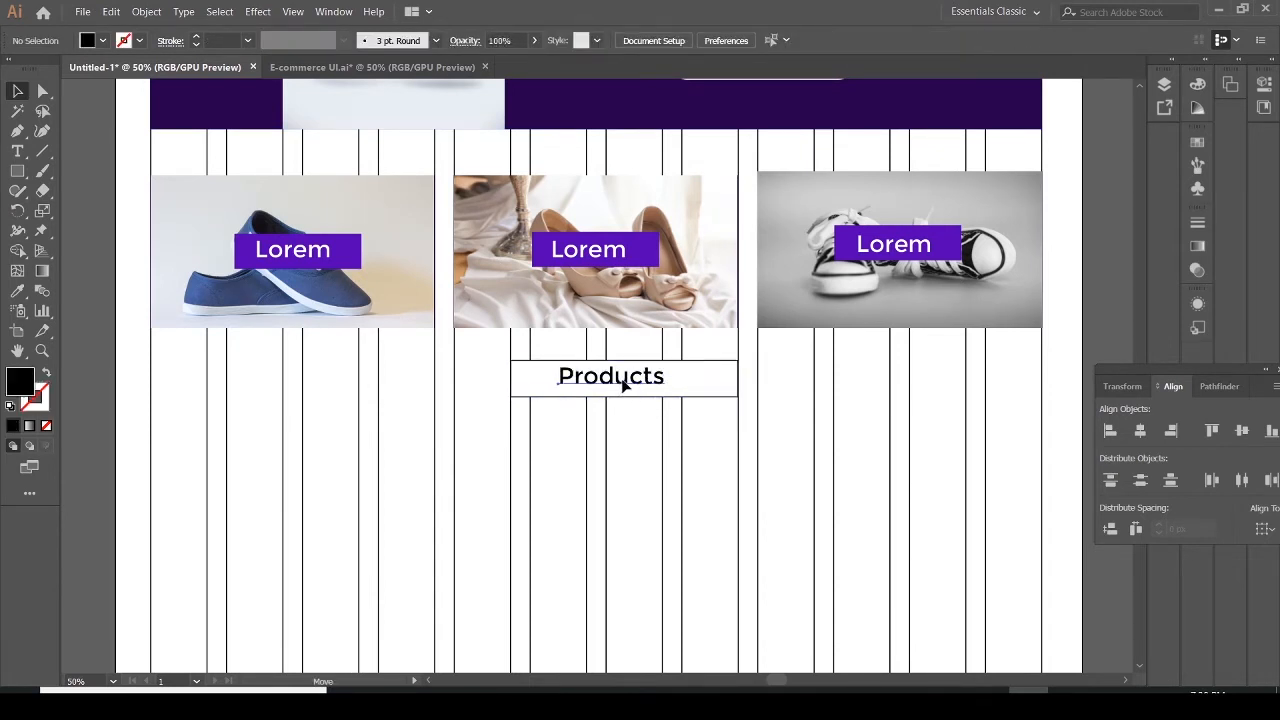
drag(619, 387, 621, 386)
click(621, 381)
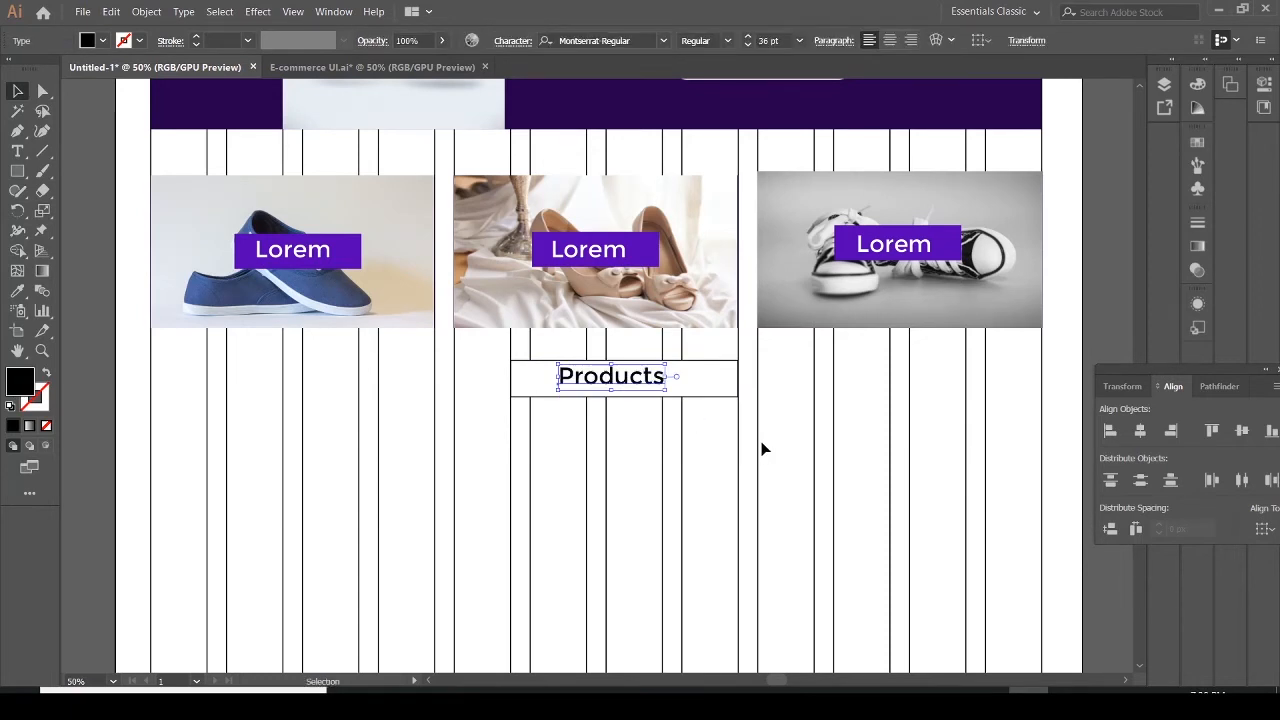
click(720, 448)
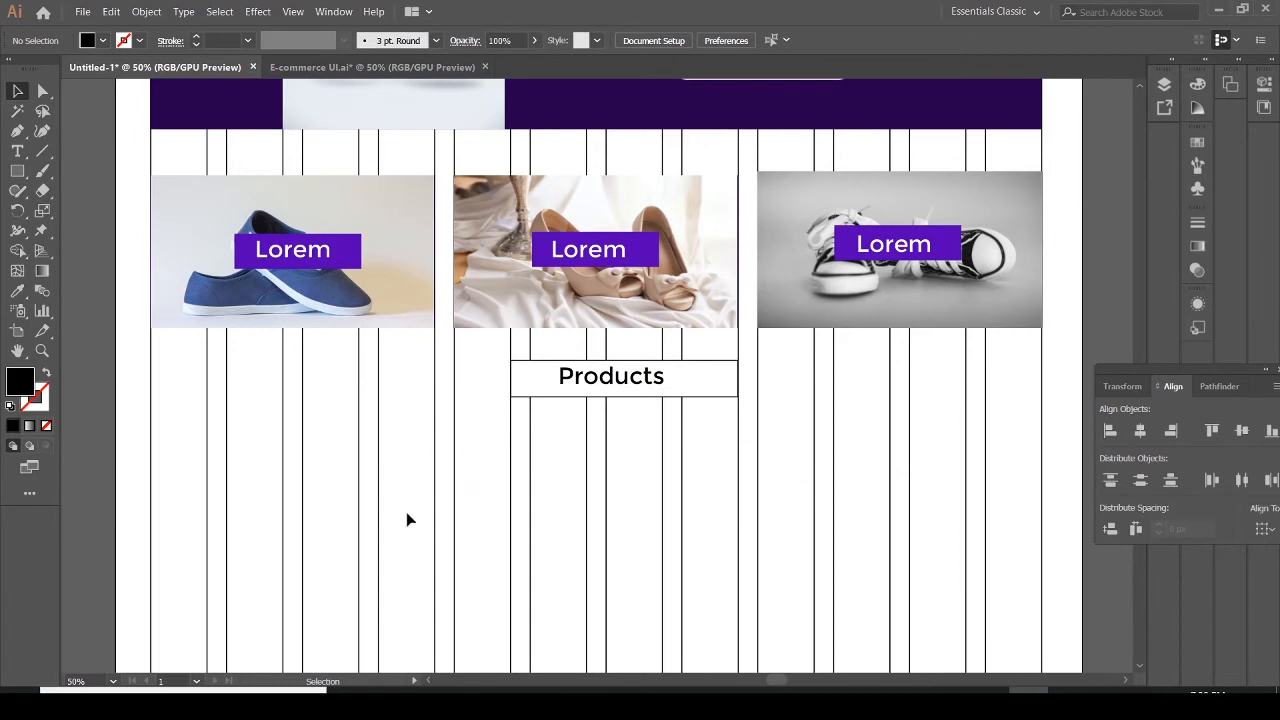
Draw a small rectangle about 86 × 37 px below the Products box
click(17, 171)
drag(531, 414, 589, 440)
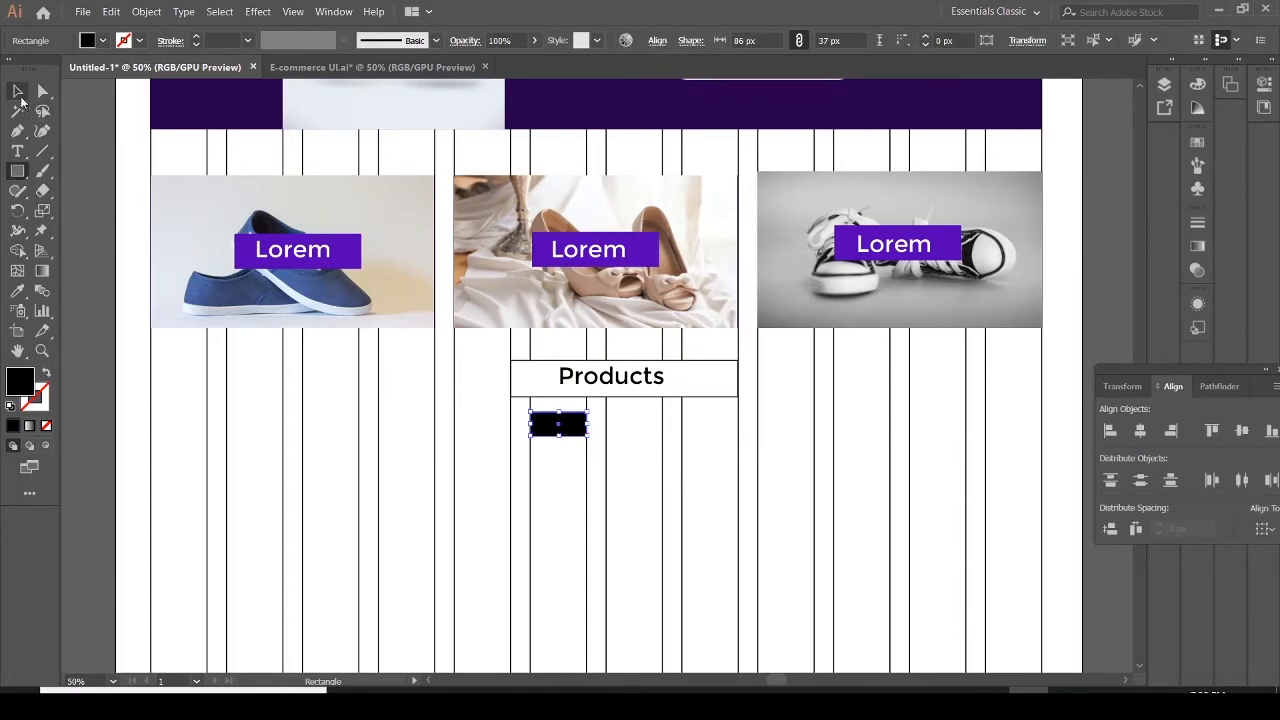
Duplicate the small rectangle to create three buttons in a row
click(18, 93)
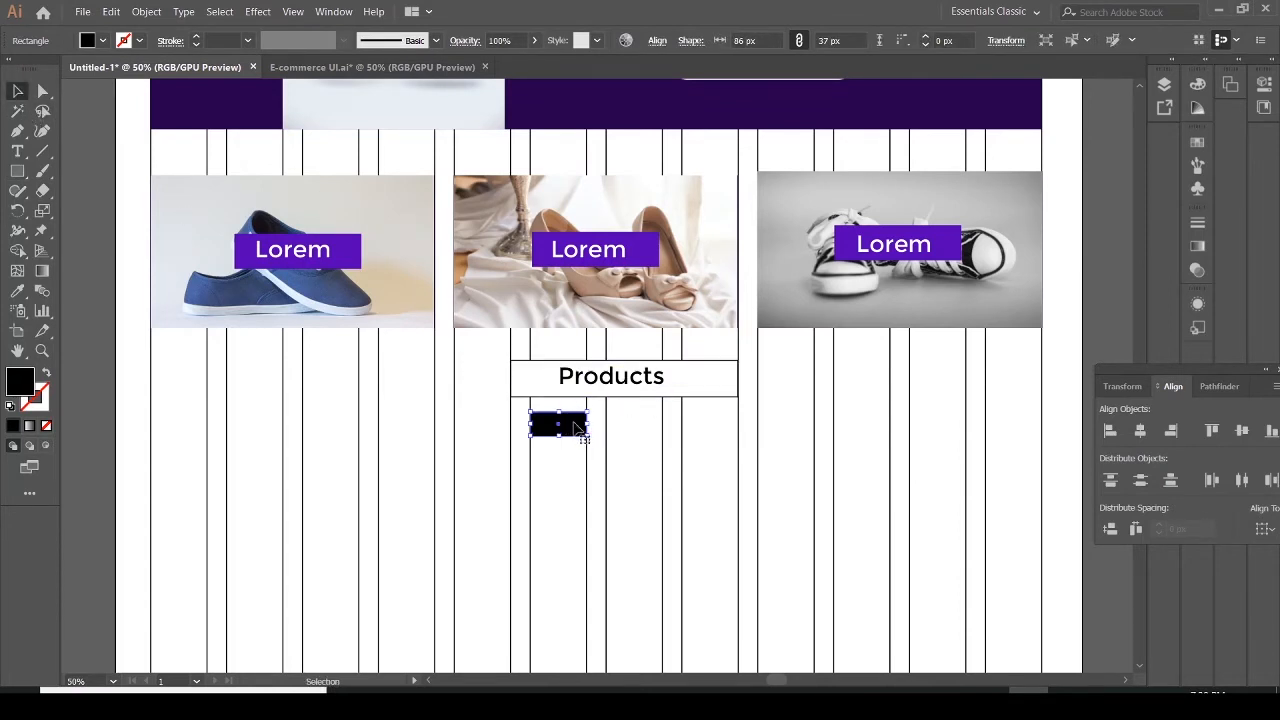
alt+drag(576, 427, 708, 430)
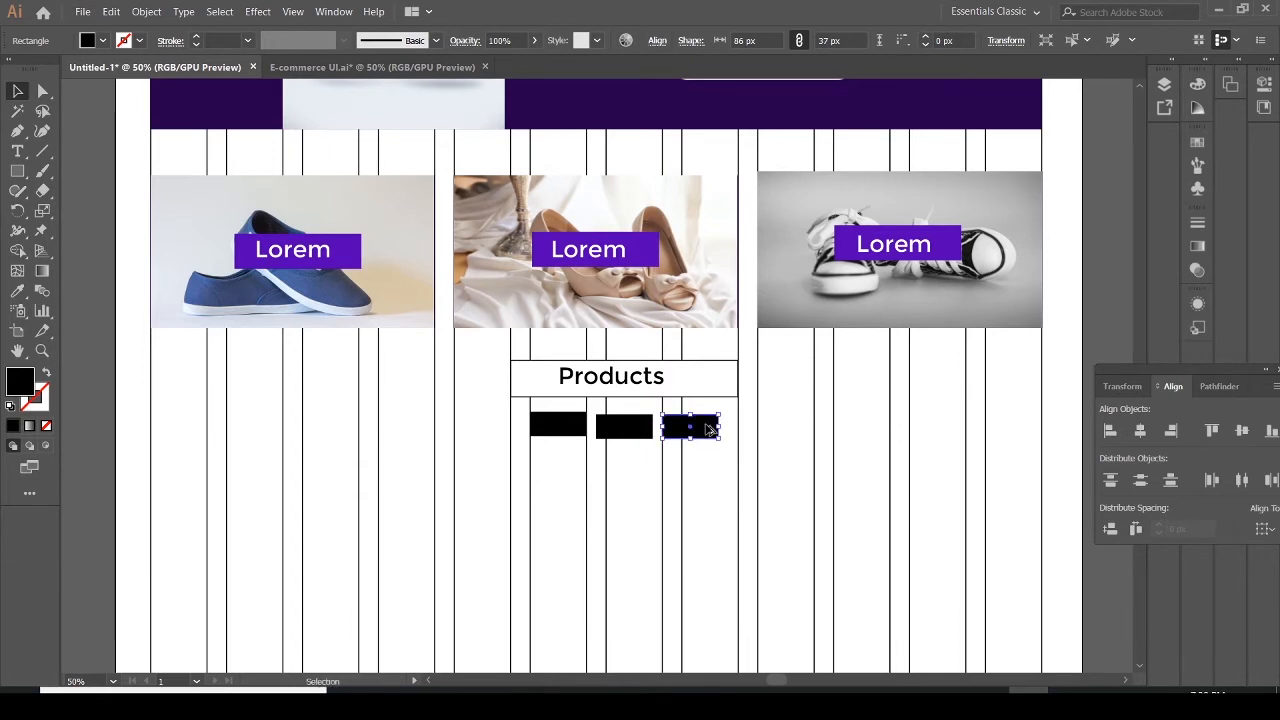
Align the three small buttons horizontally by adjusting the middle and right ones
click(680, 470)
click(630, 437)
drag(631, 438, 631, 436)
click(692, 443)
key(Up)
key(Up)
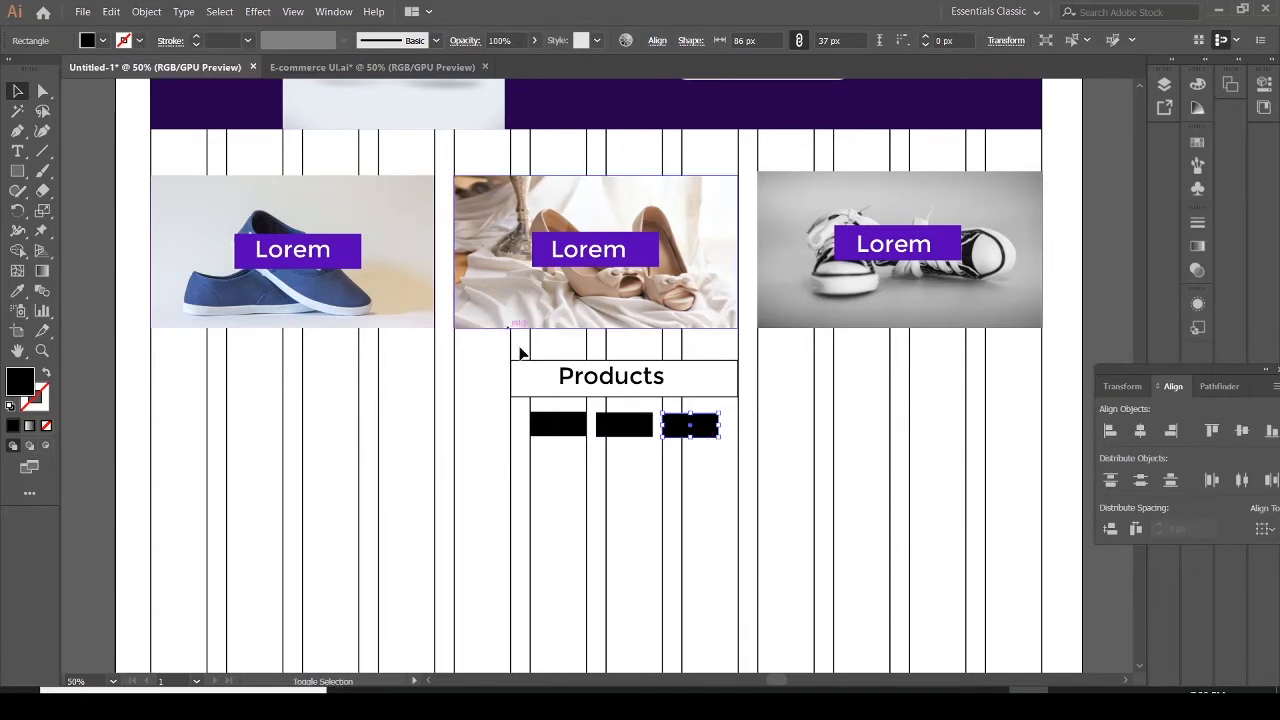
Give all three buttons a black stroke and a white fill
shift+click(624, 430)
shift+click(572, 428)
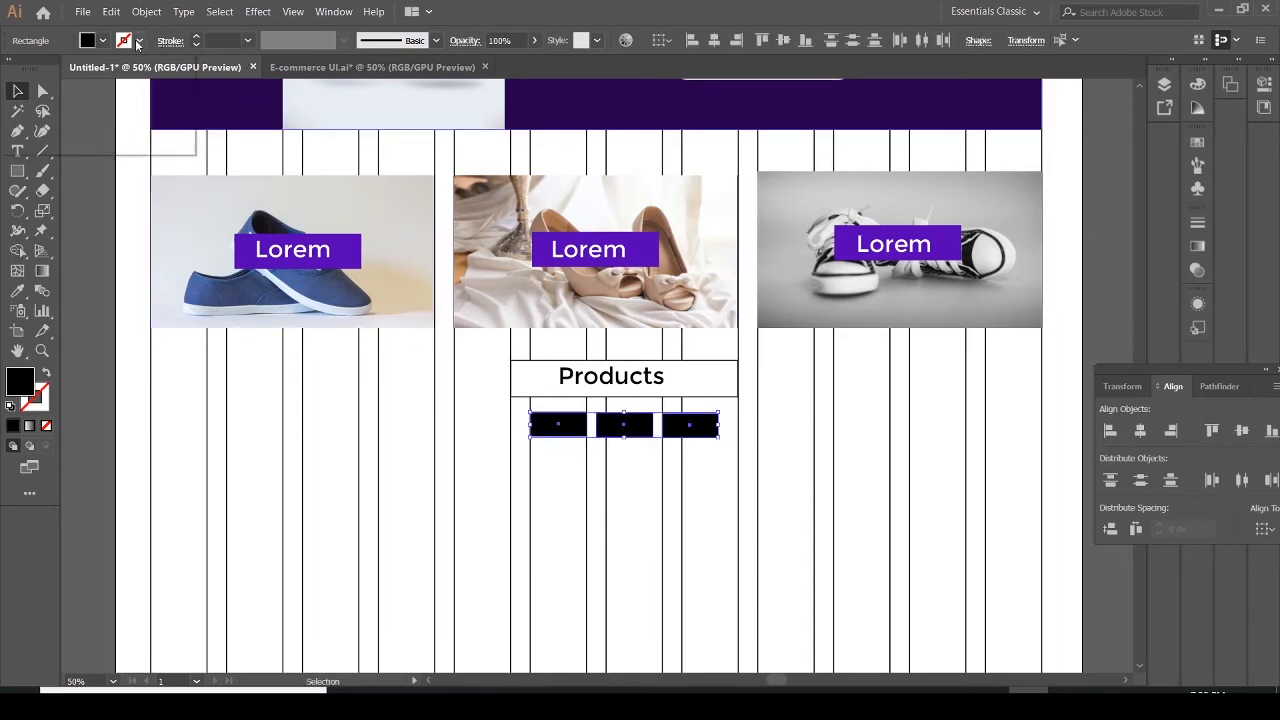
click(139, 40)
click(45, 70)
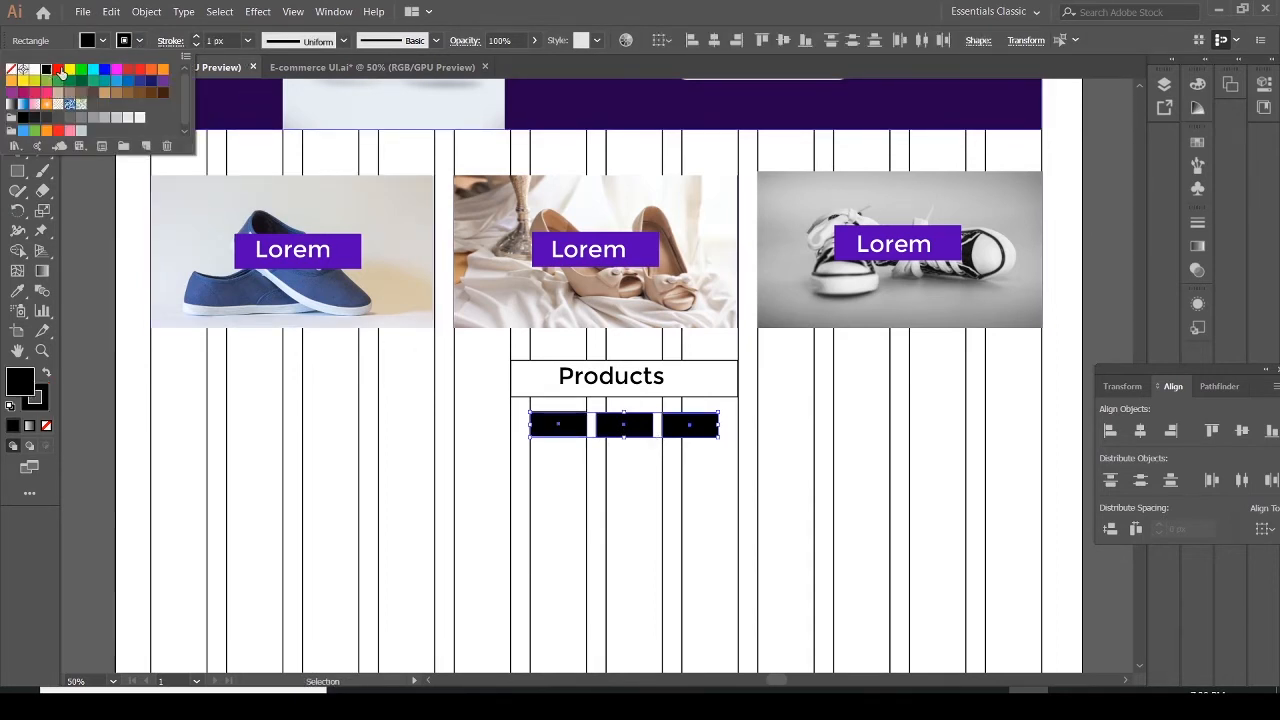
click(103, 40)
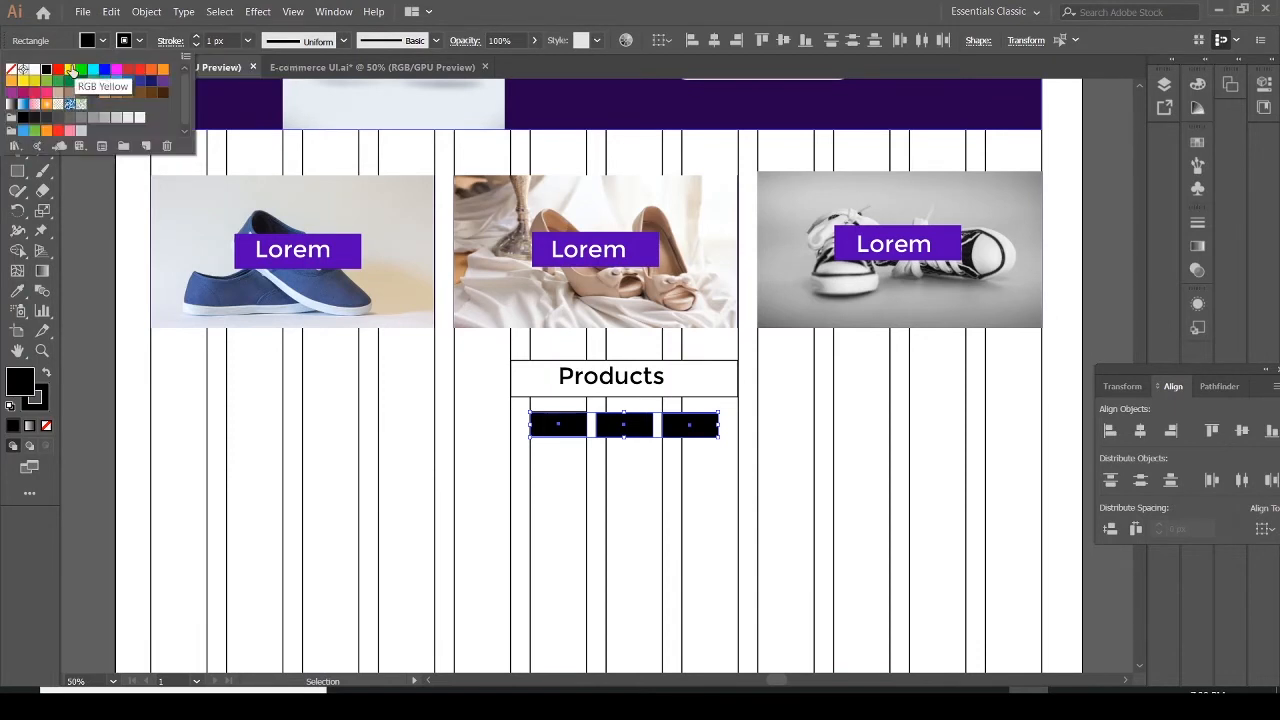
click(36, 69)
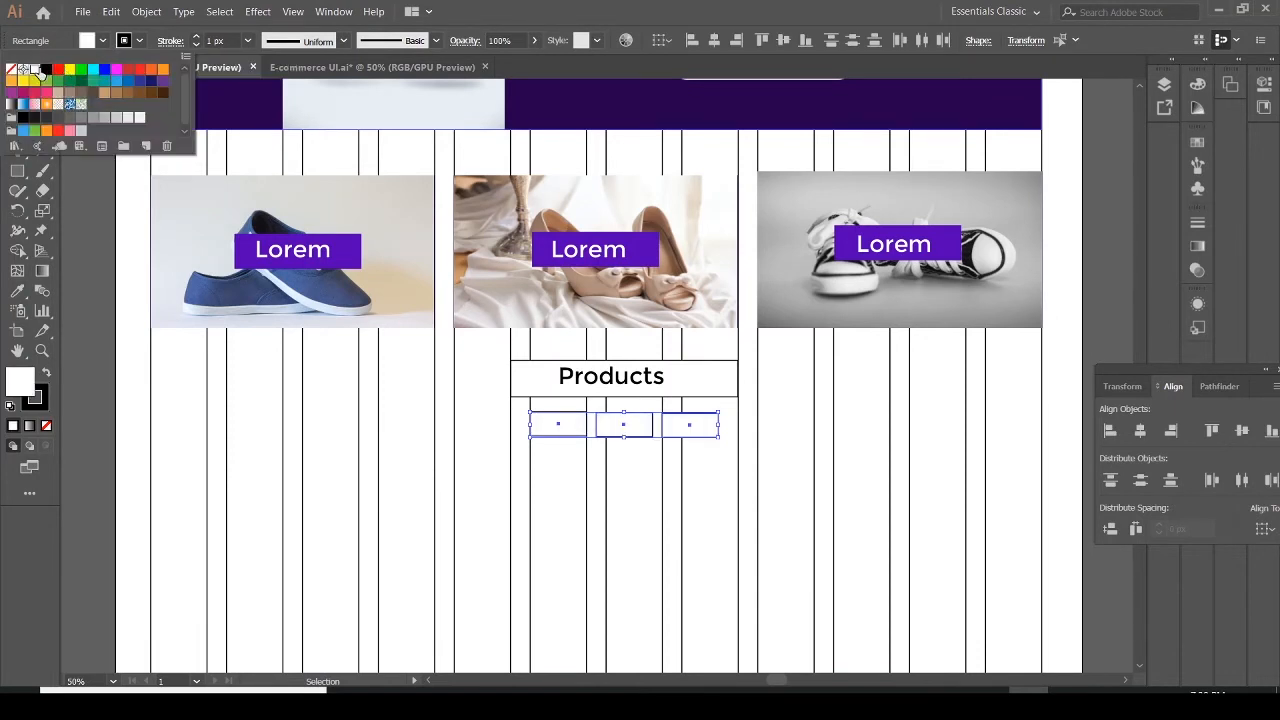
click(565, 440)
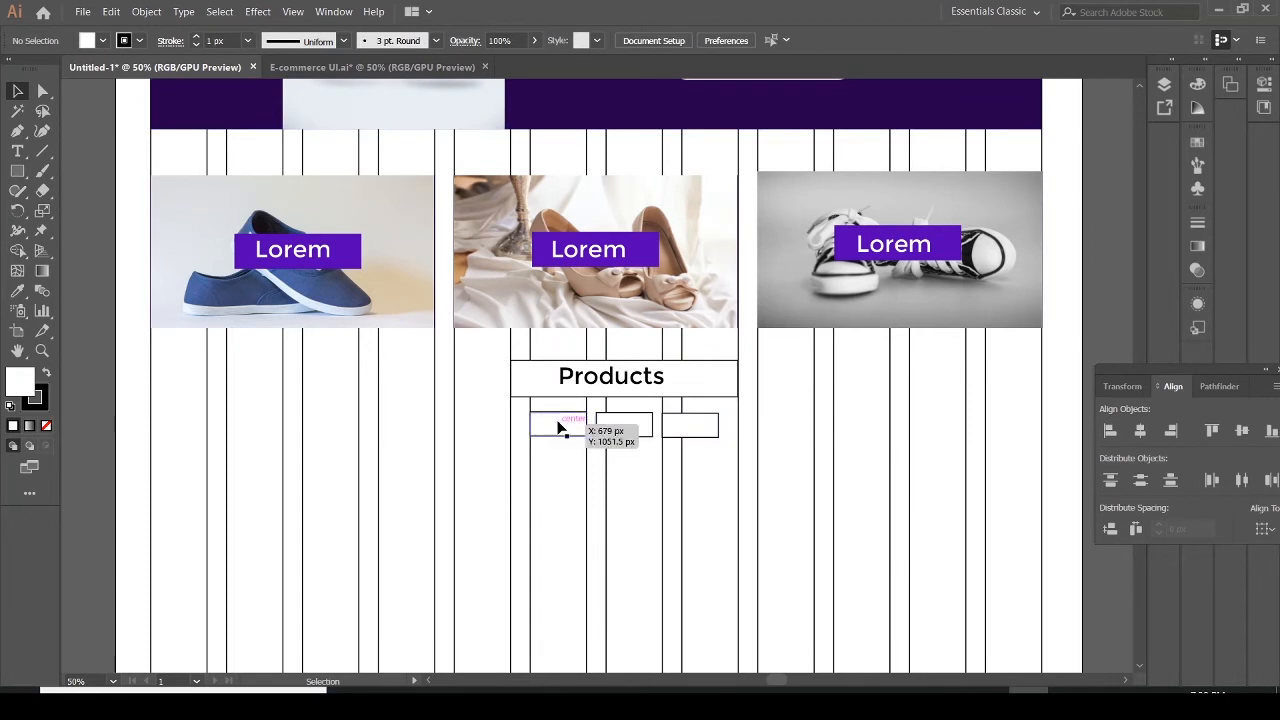
Fill the left button with a bright purple using the Color Picker
click(558, 427)
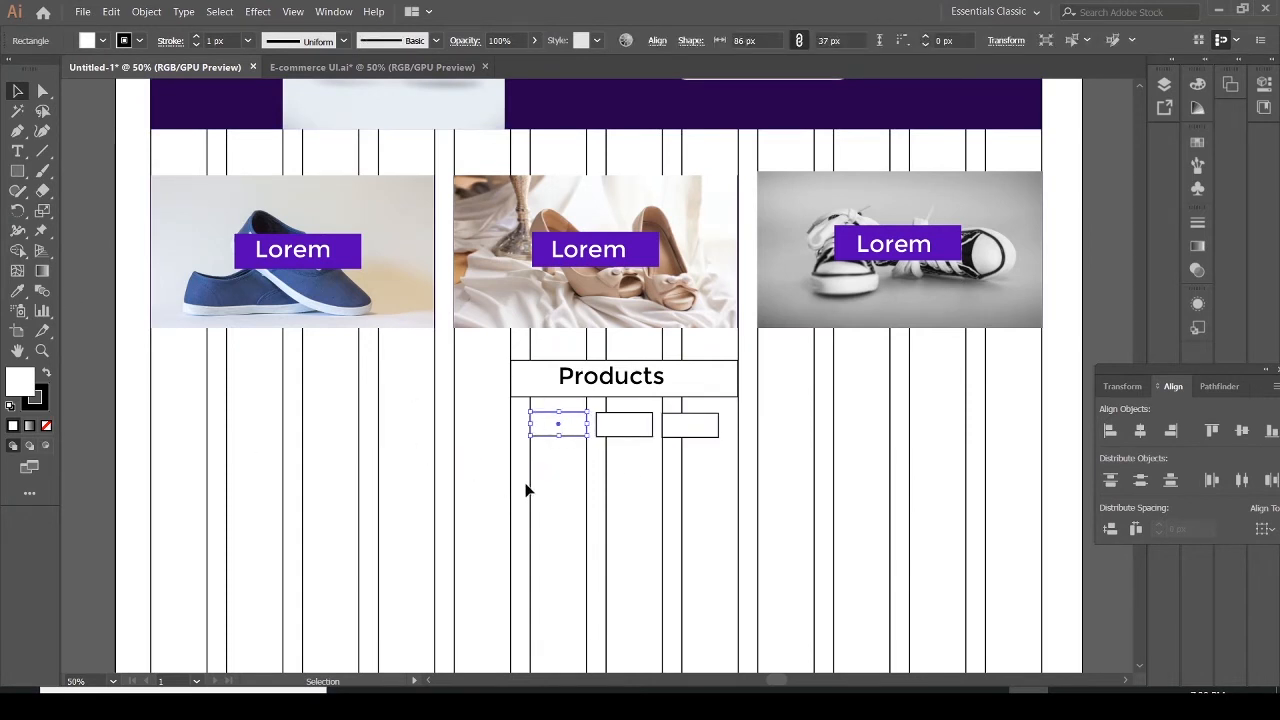
double_click(20, 380)
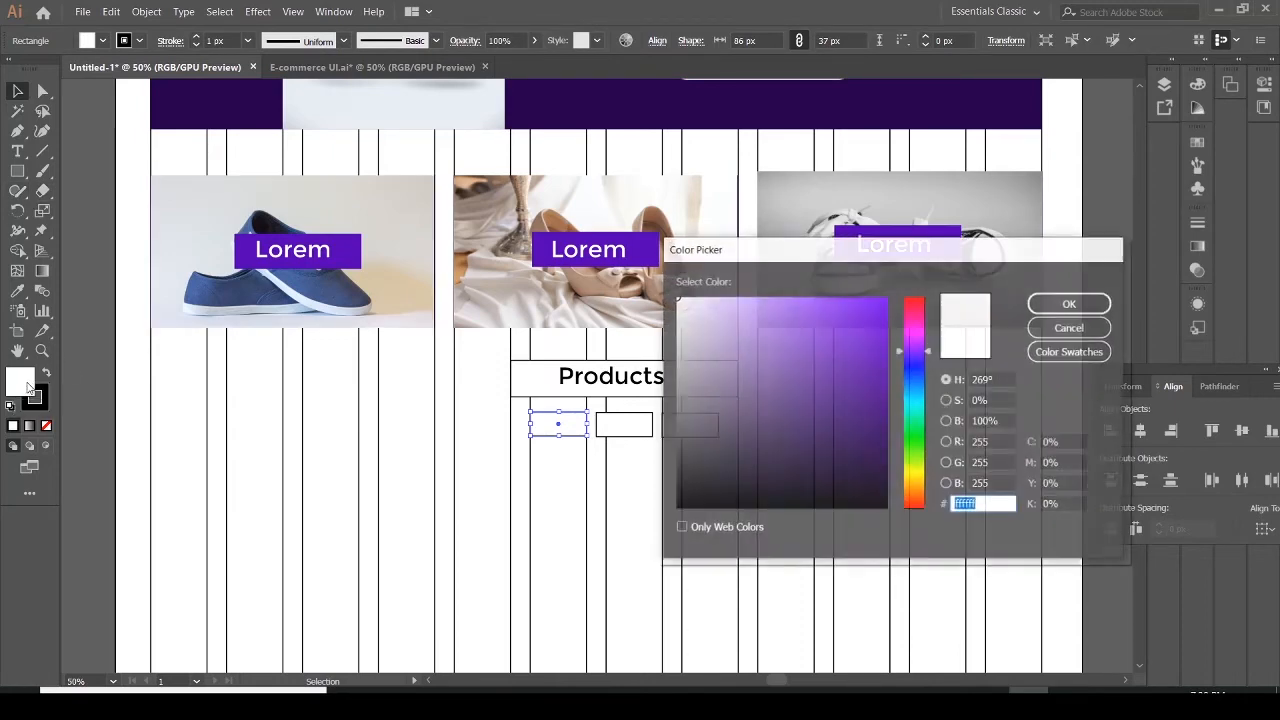
click(877, 306)
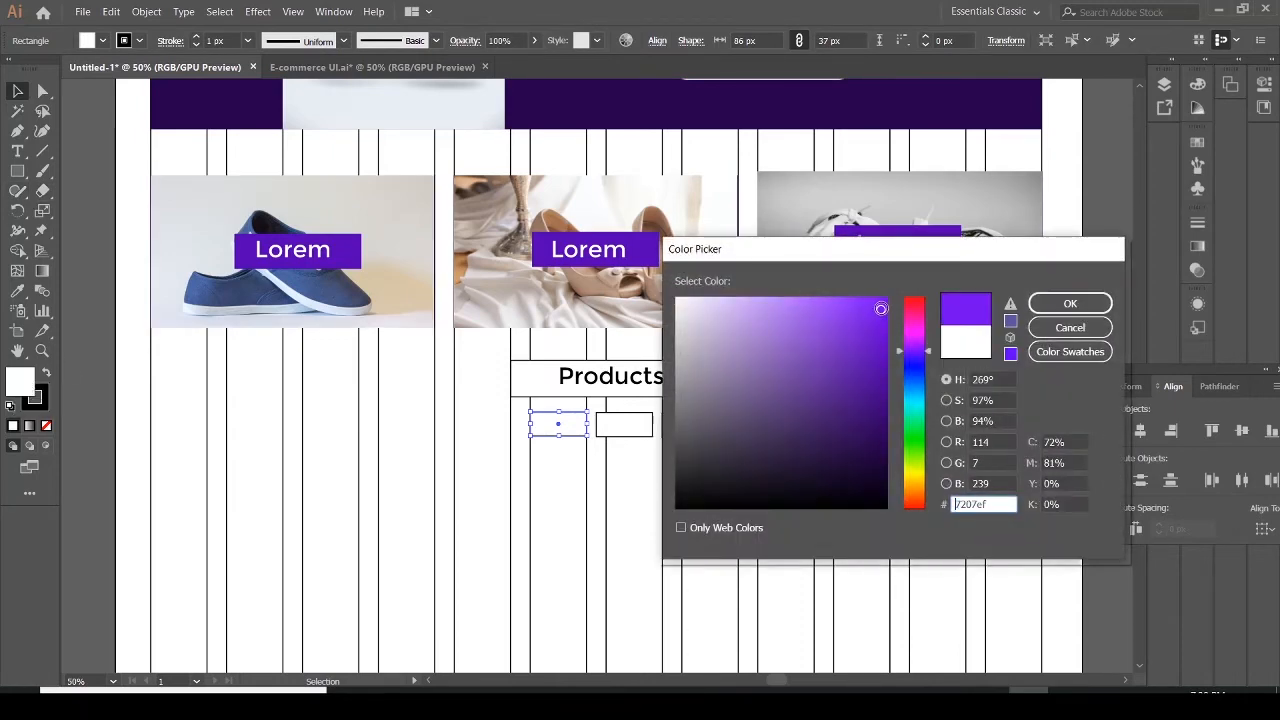
click(883, 368)
click(1070, 303)
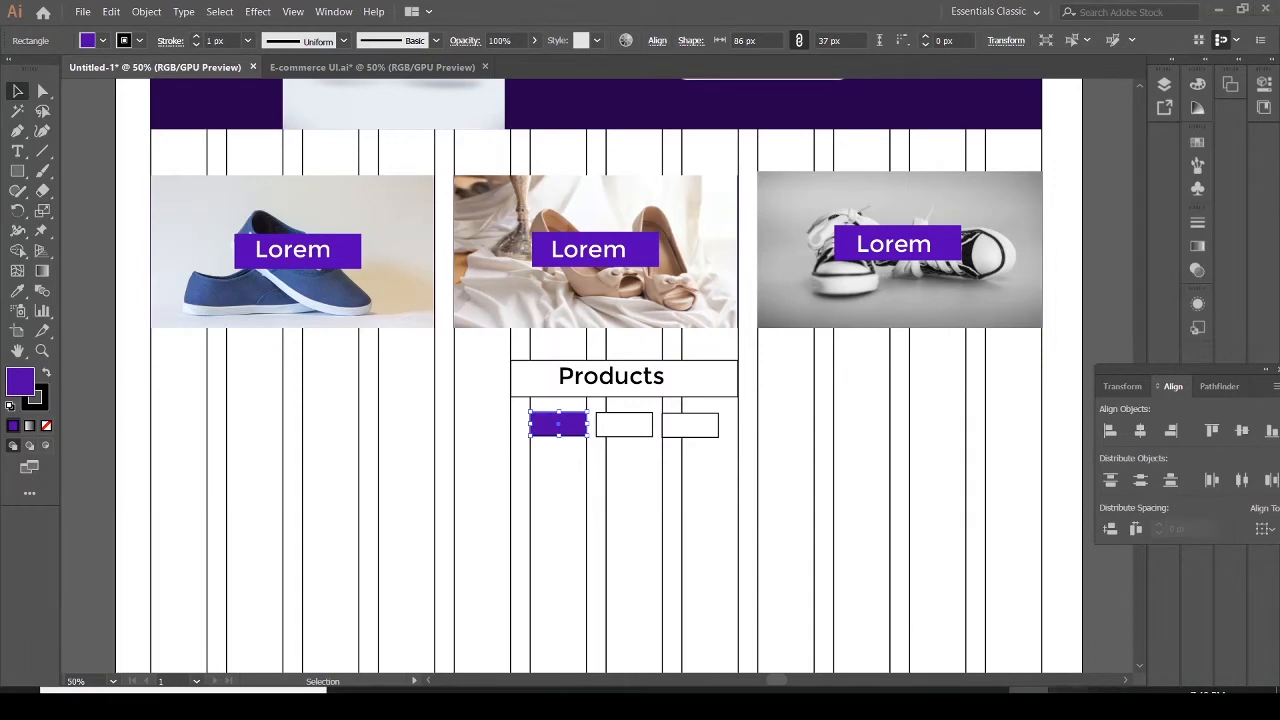
click(1068, 704)
Type "Lorem" as a label on the left button
click(17, 151)
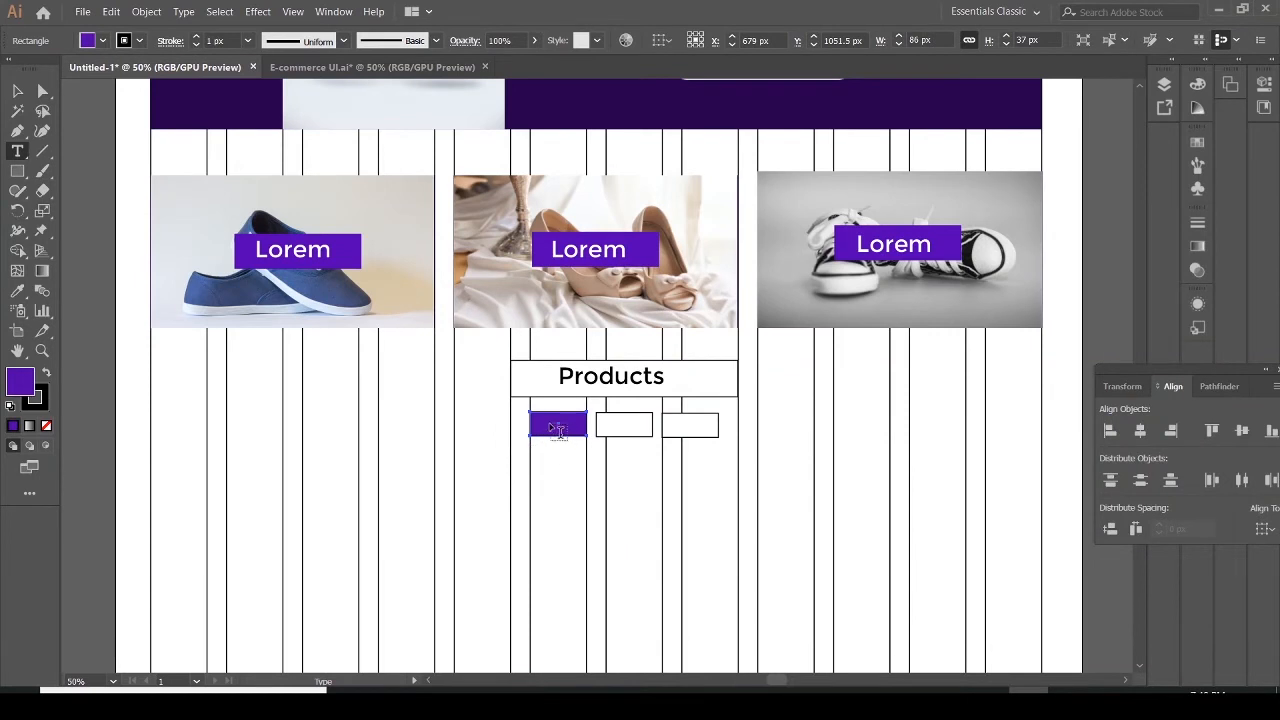
click(556, 428)
text(Lorem)
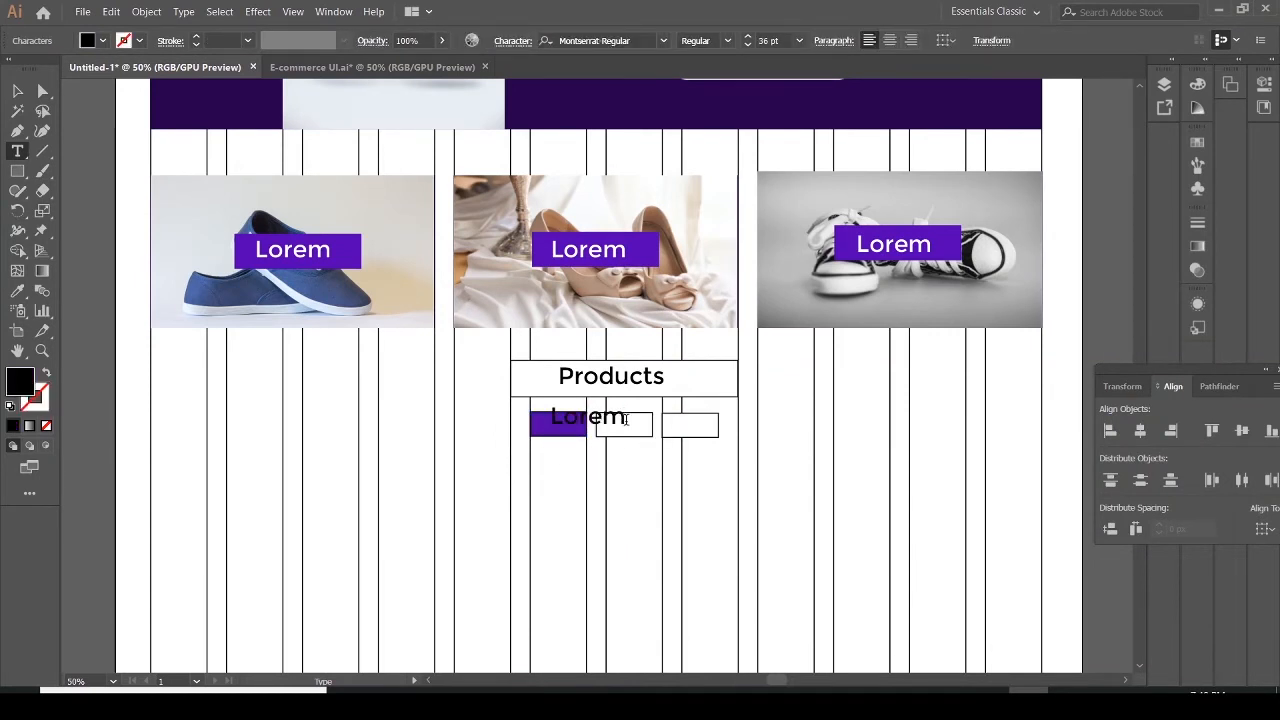
Set the Lorem label's font size to 21 pt
drag(626, 419, 552, 420)
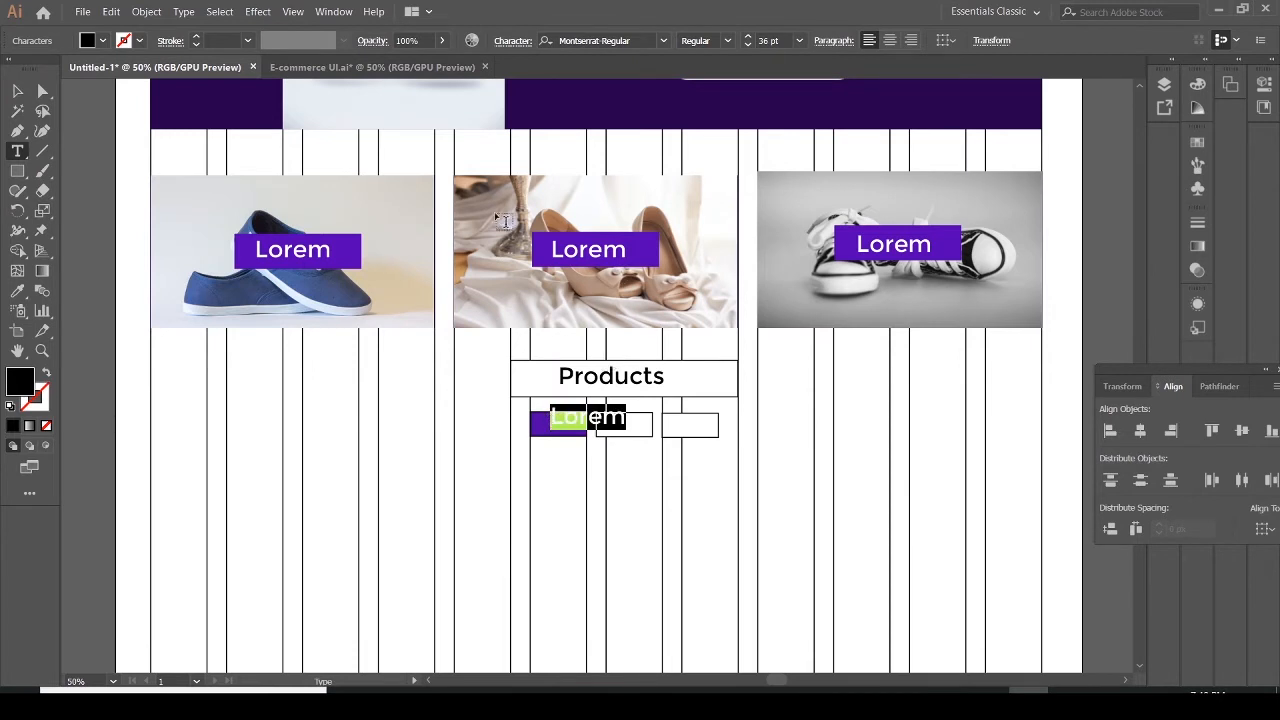
click(799, 40)
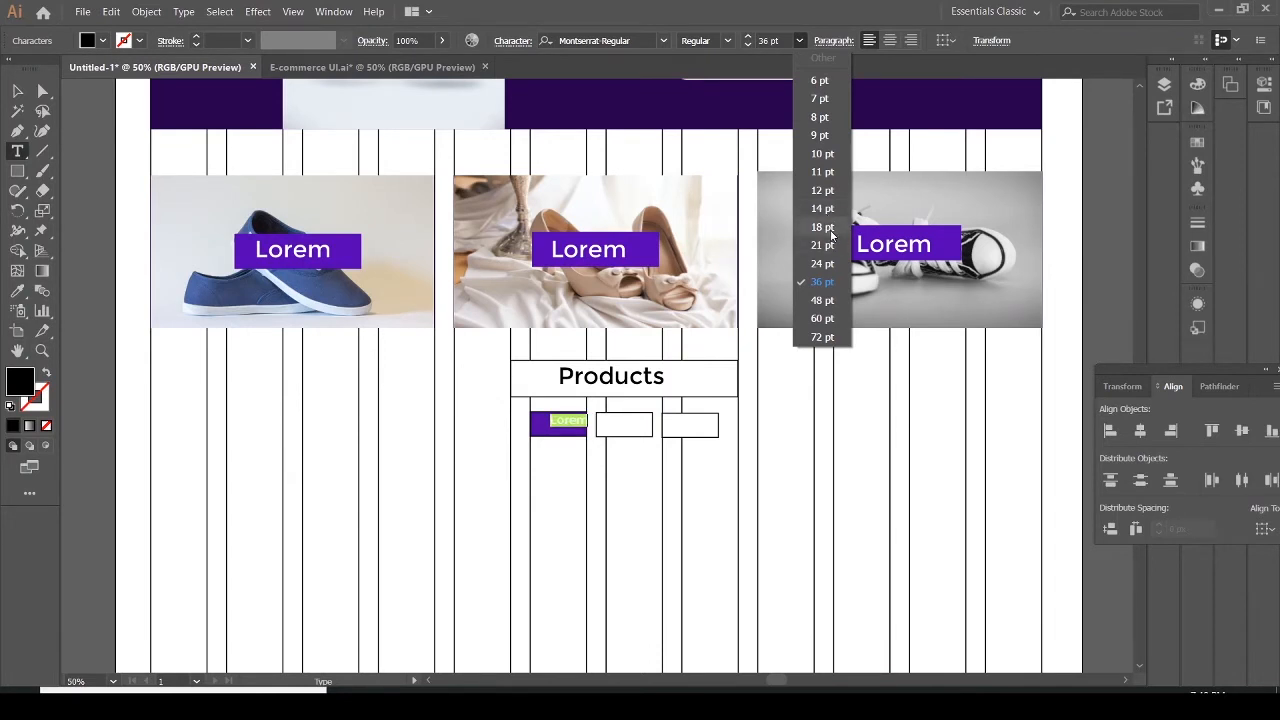
click(832, 245)
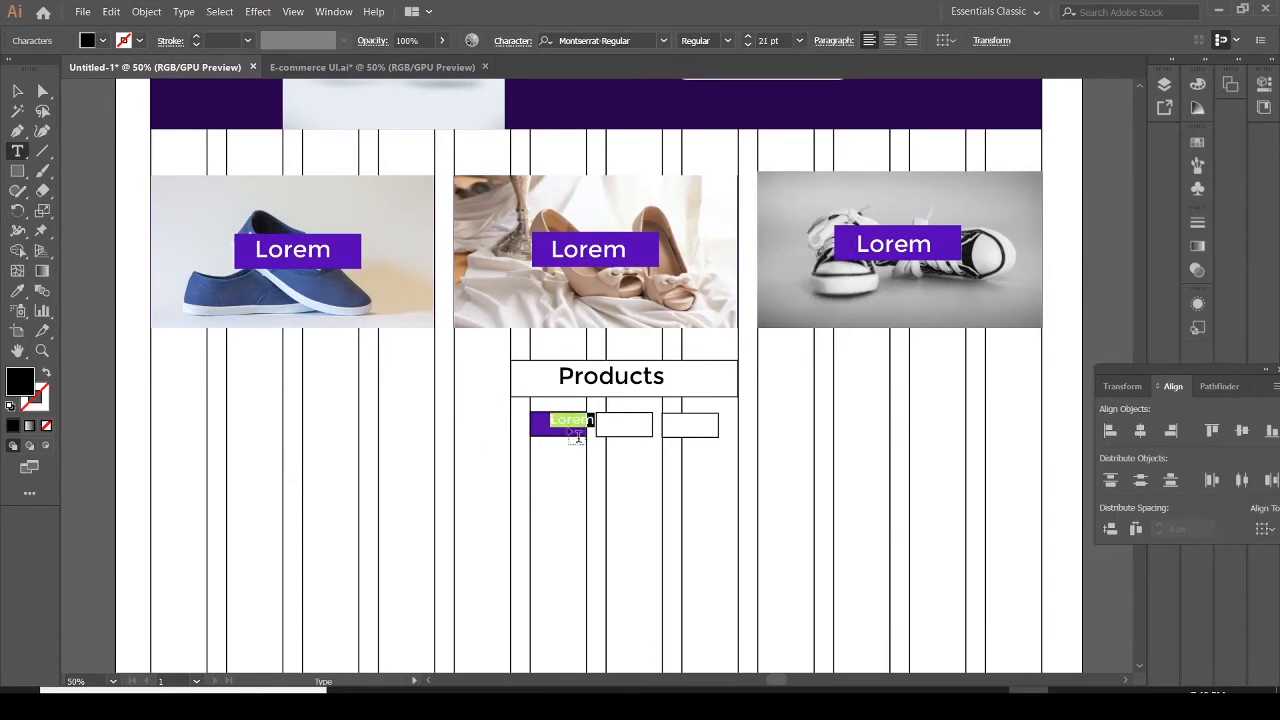
Position the Lorem label on the left button and duplicate it onto the other two buttons
click(17, 91)
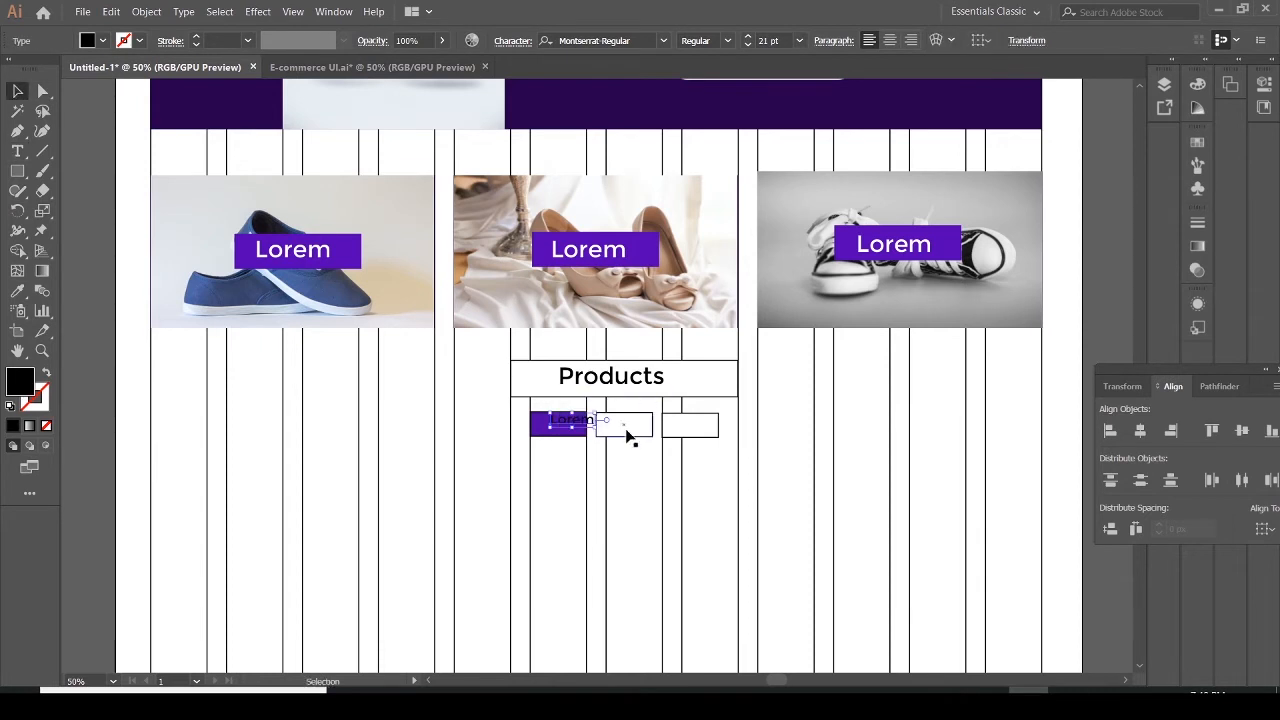
drag(586, 428, 635, 425)
drag(637, 428, 575, 430)
Set the left button's Lorem label fill to white
click(103, 40)
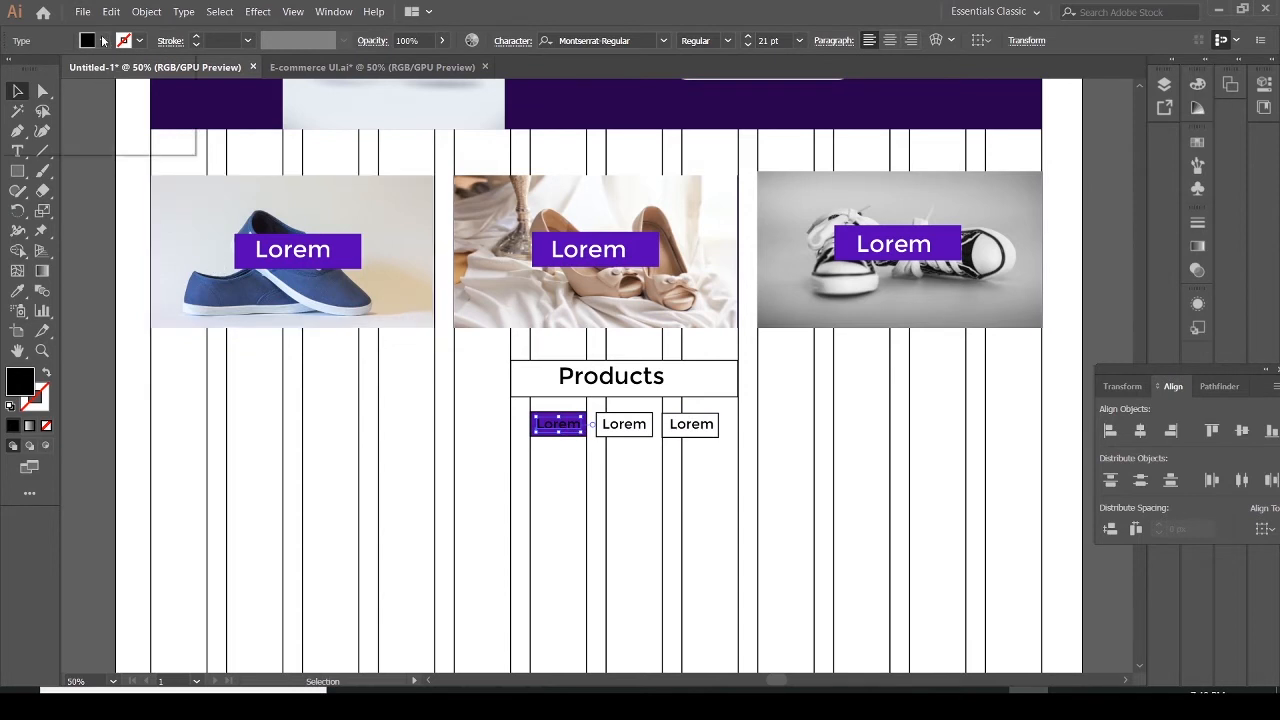
click(34, 70)
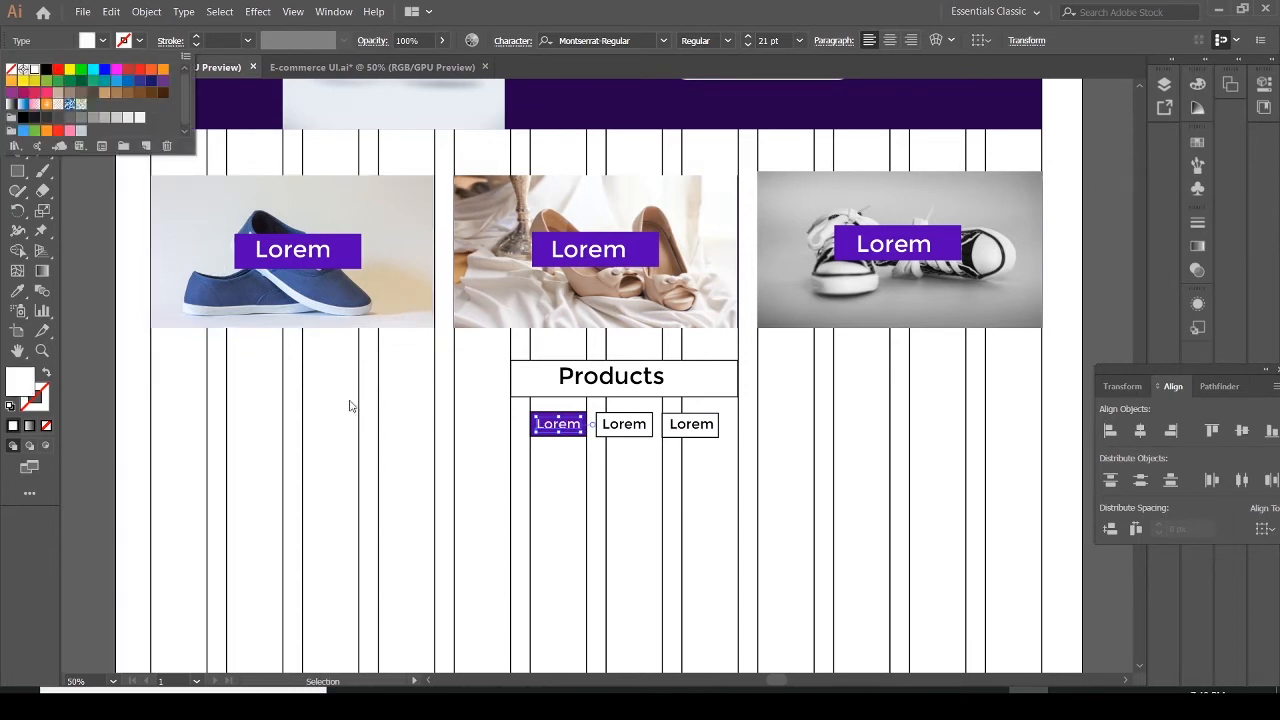
click(474, 451)
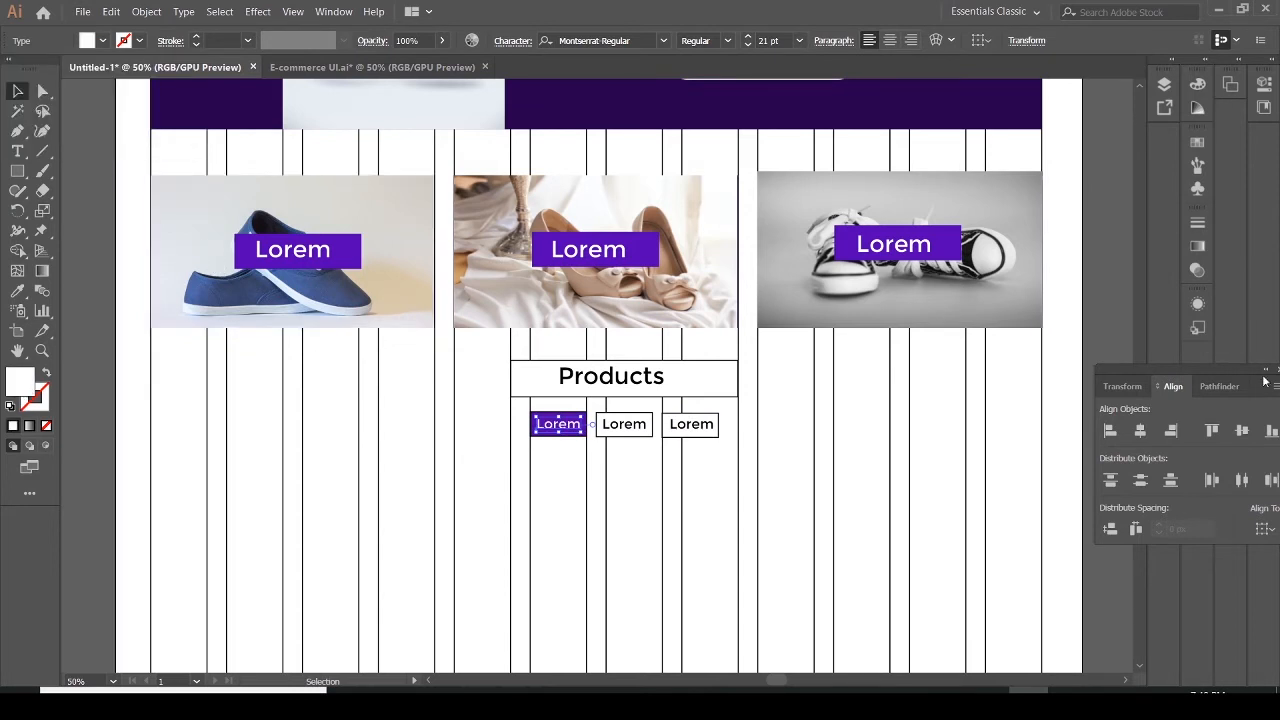
Lock Layer 4 and add a new layer above it
click(1164, 84)
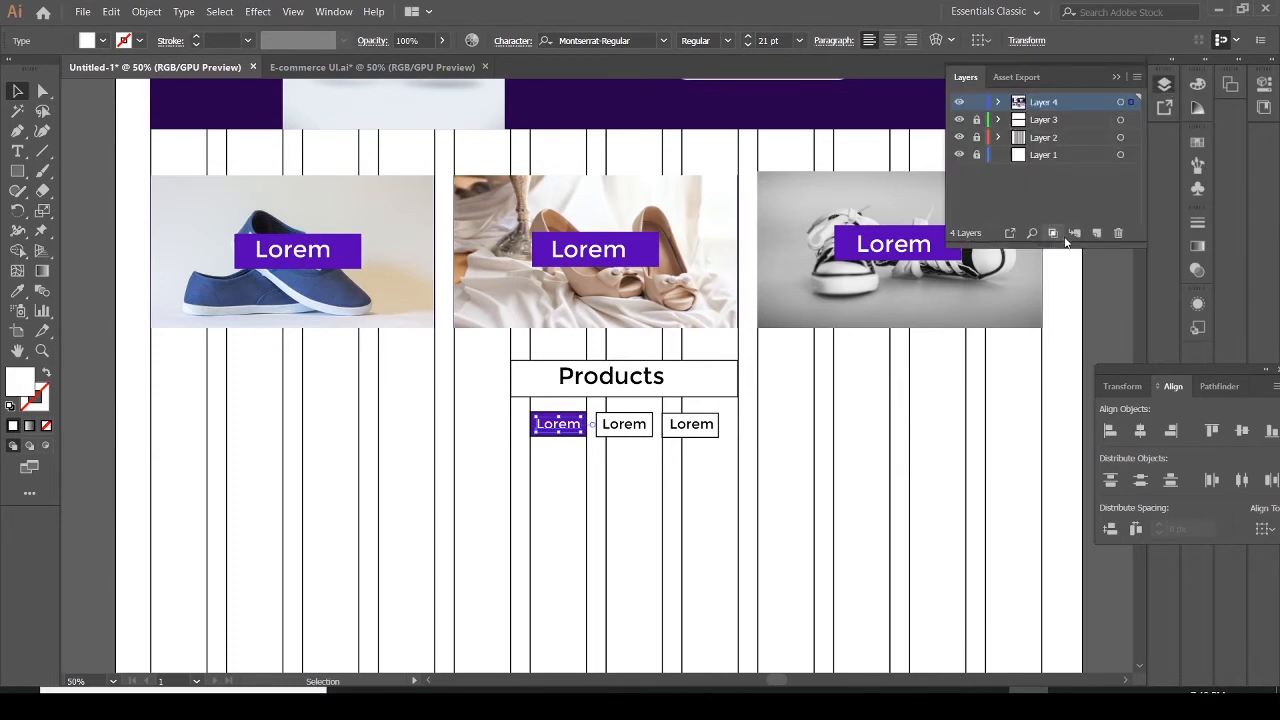
click(979, 103)
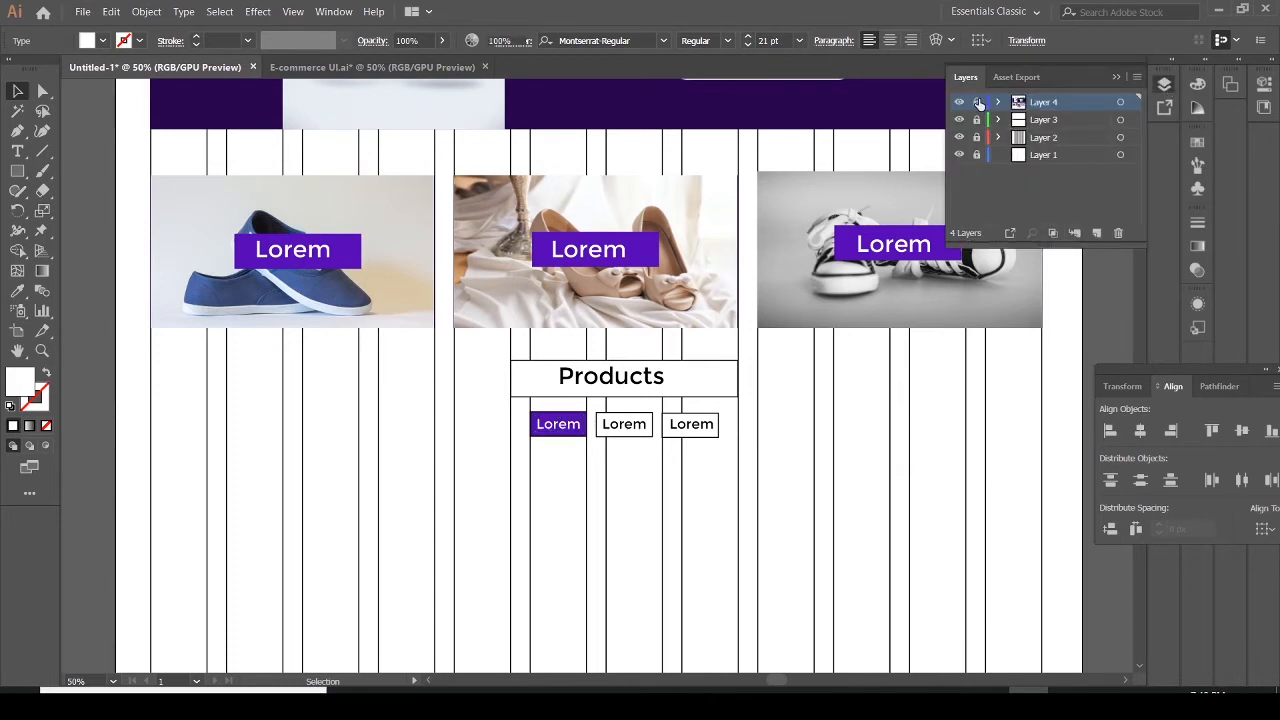
click(1096, 233)
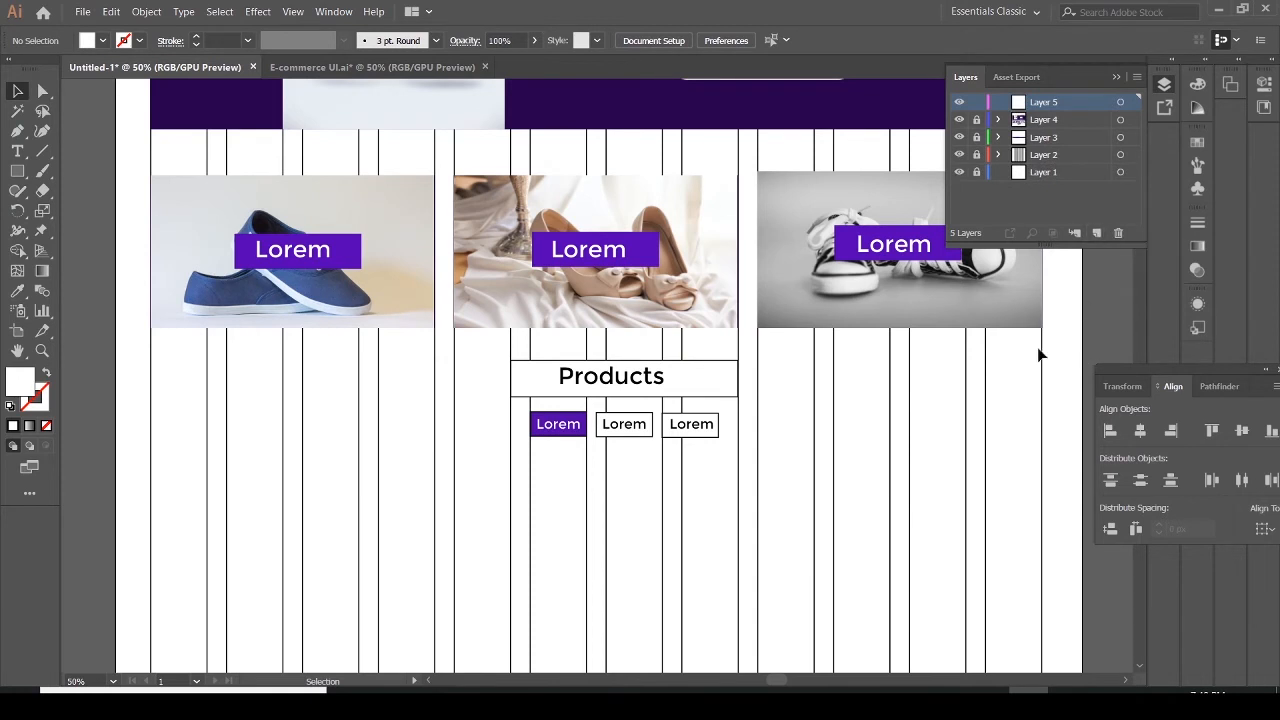
click(1113, 77)
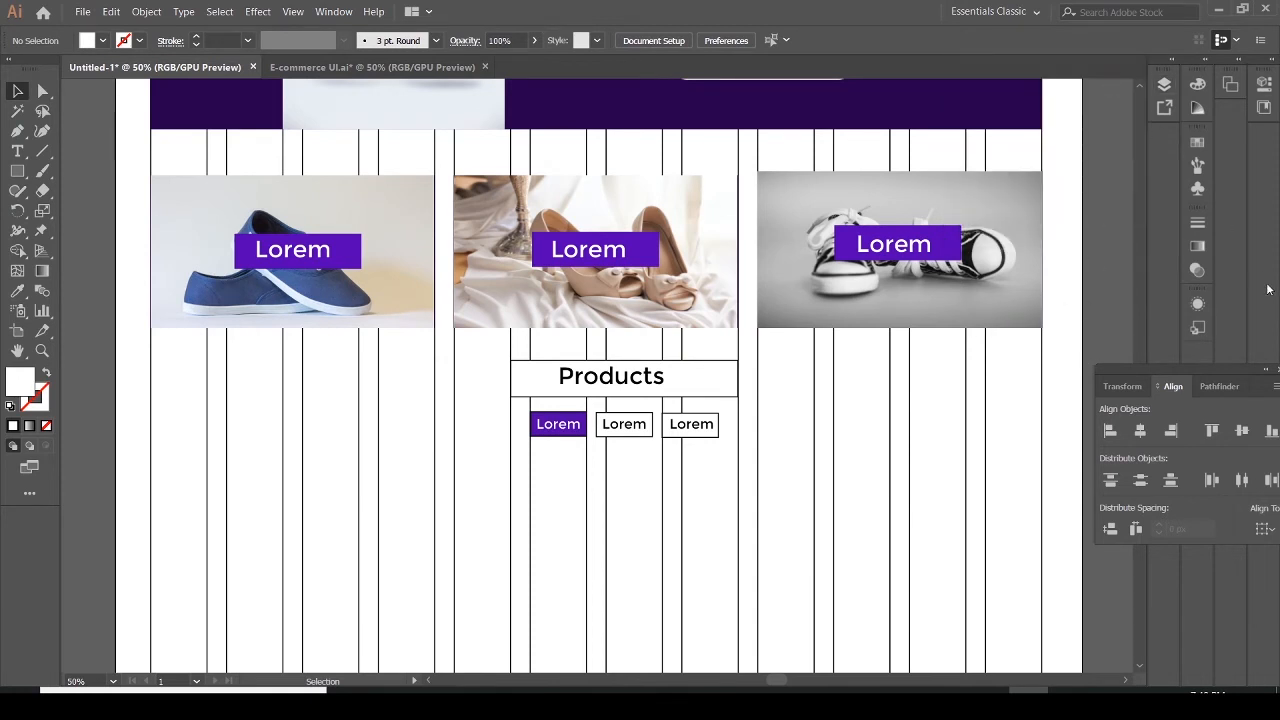
Examine the product grid below the filter buttons in the reference PDF and reference Illustrator file
scroll(1088, 293, down, 5)
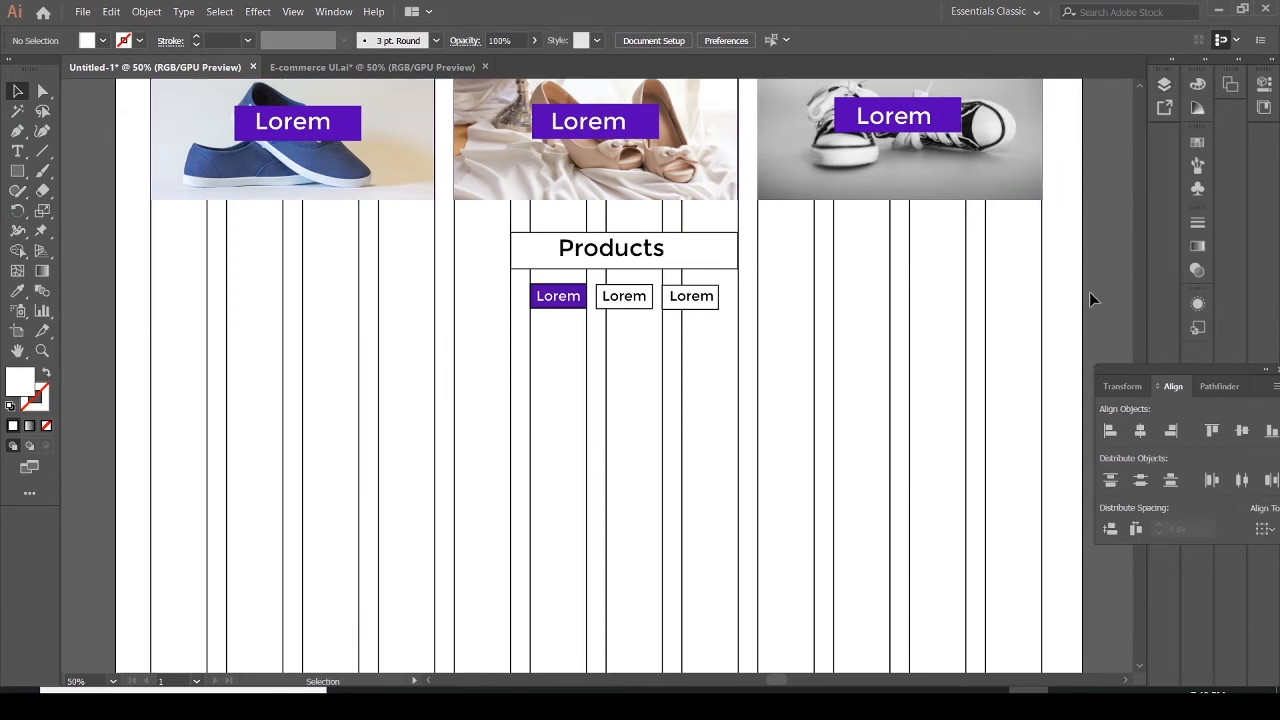
scroll(1092, 292, down, 1)
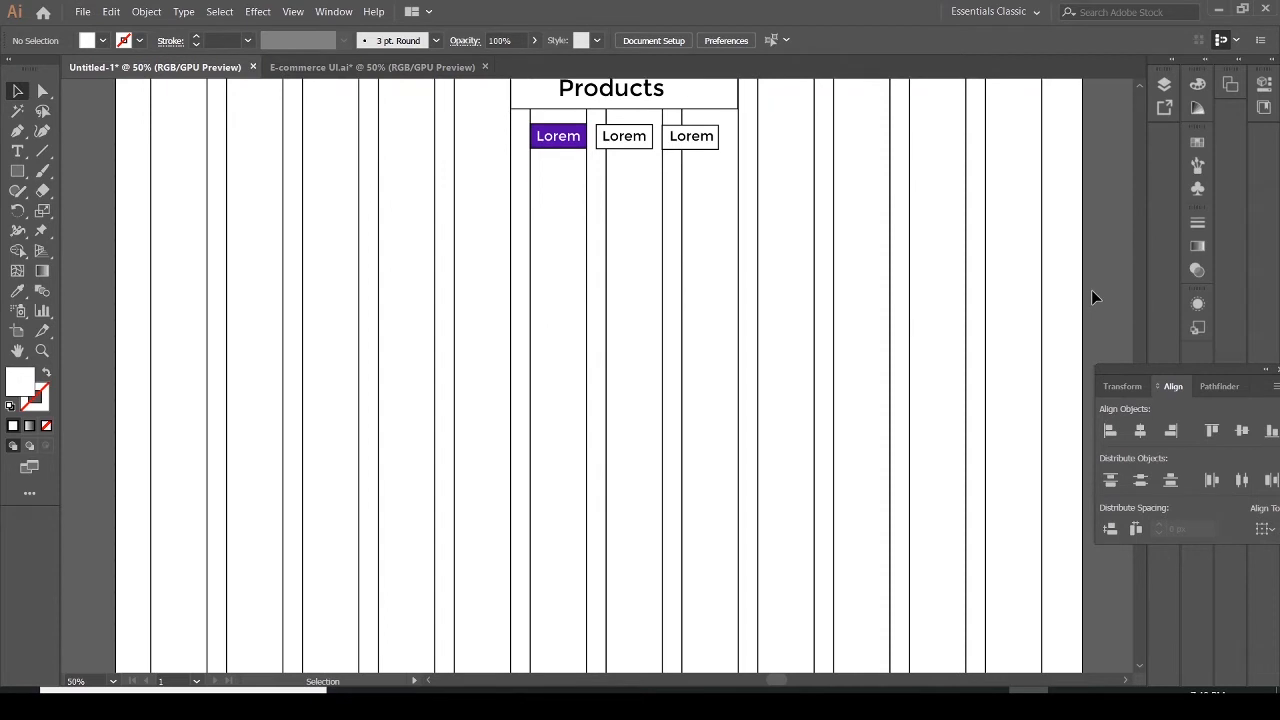
scroll(1091, 289, down, 1)
scroll(1089, 296, up, 2)
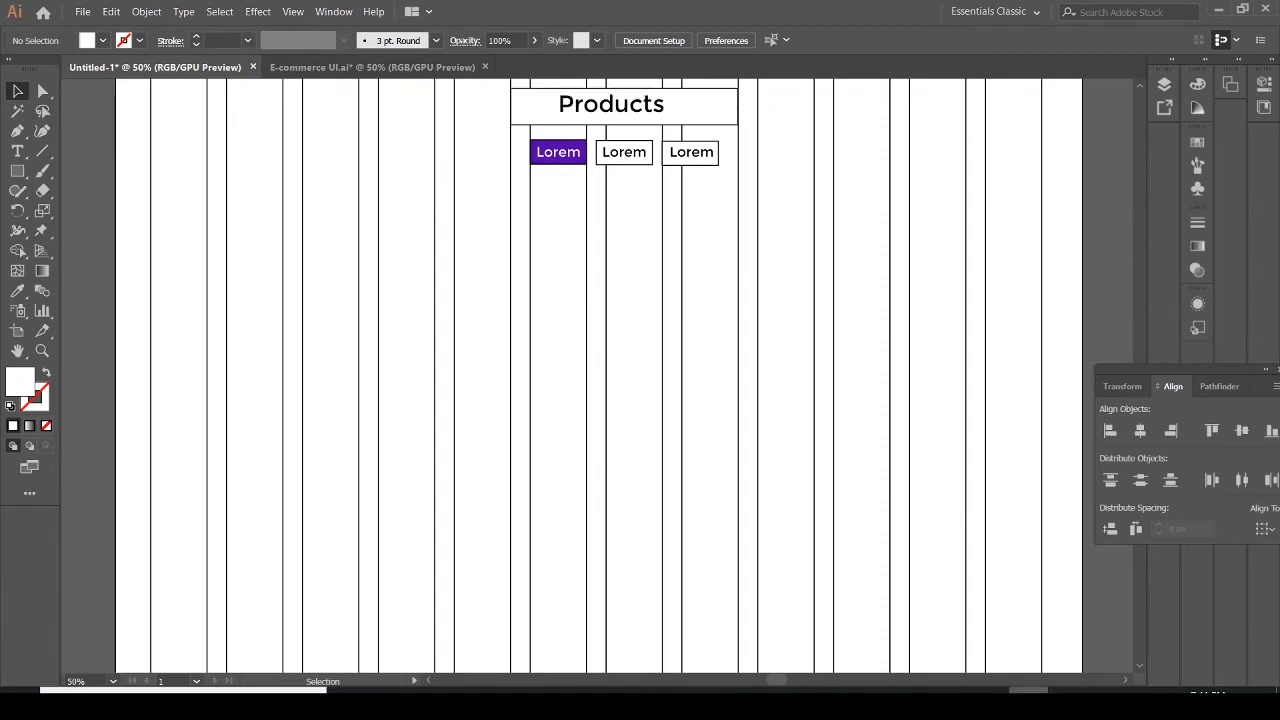
click(1068, 703)
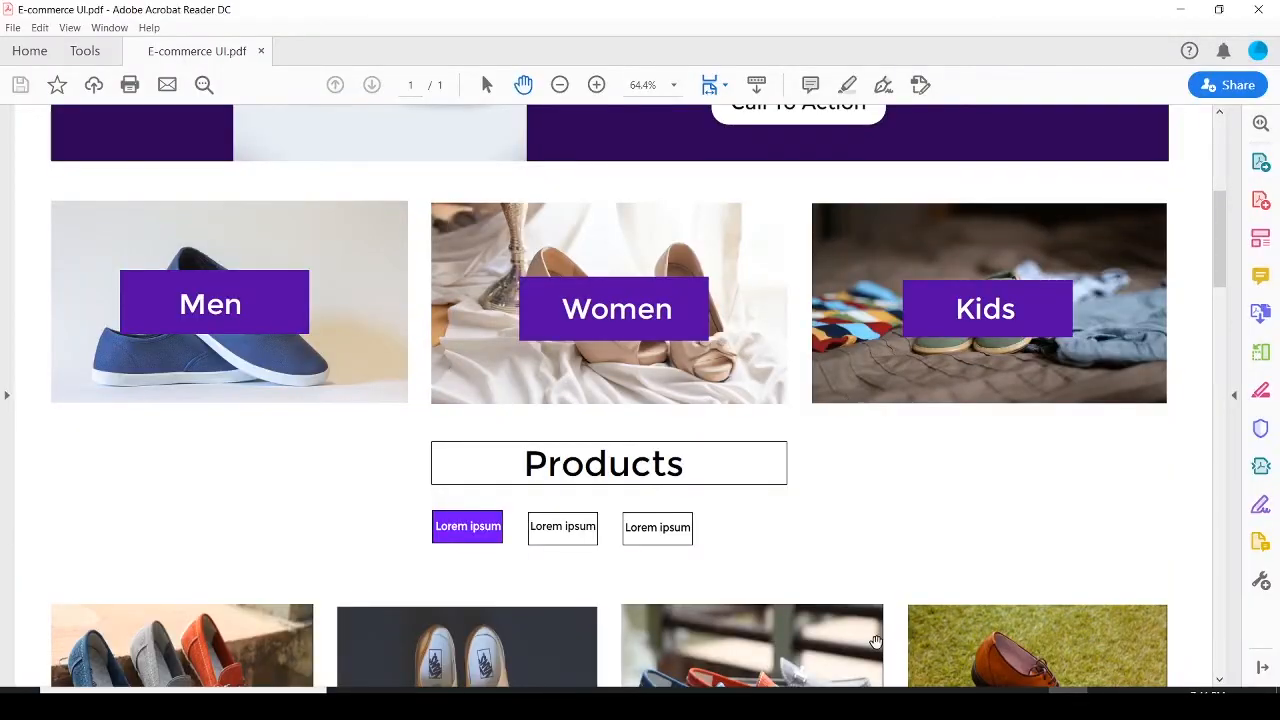
scroll(800, 390, down, 5)
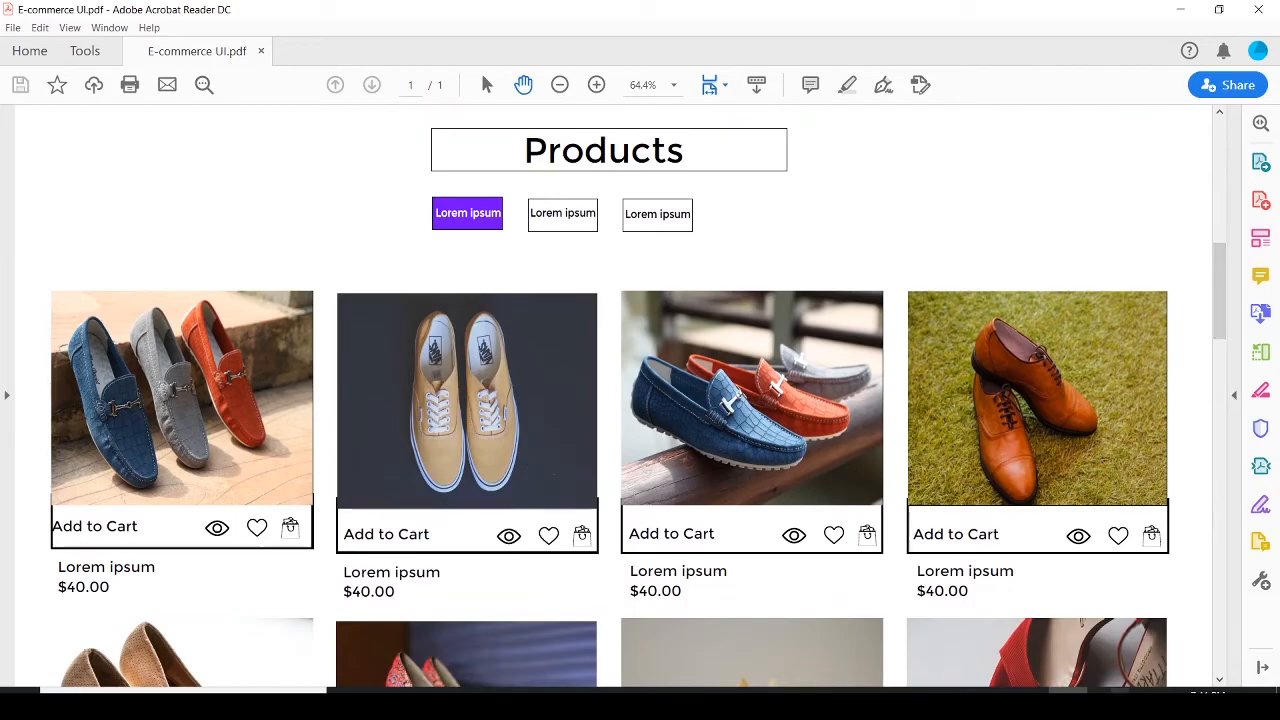
click(1028, 705)
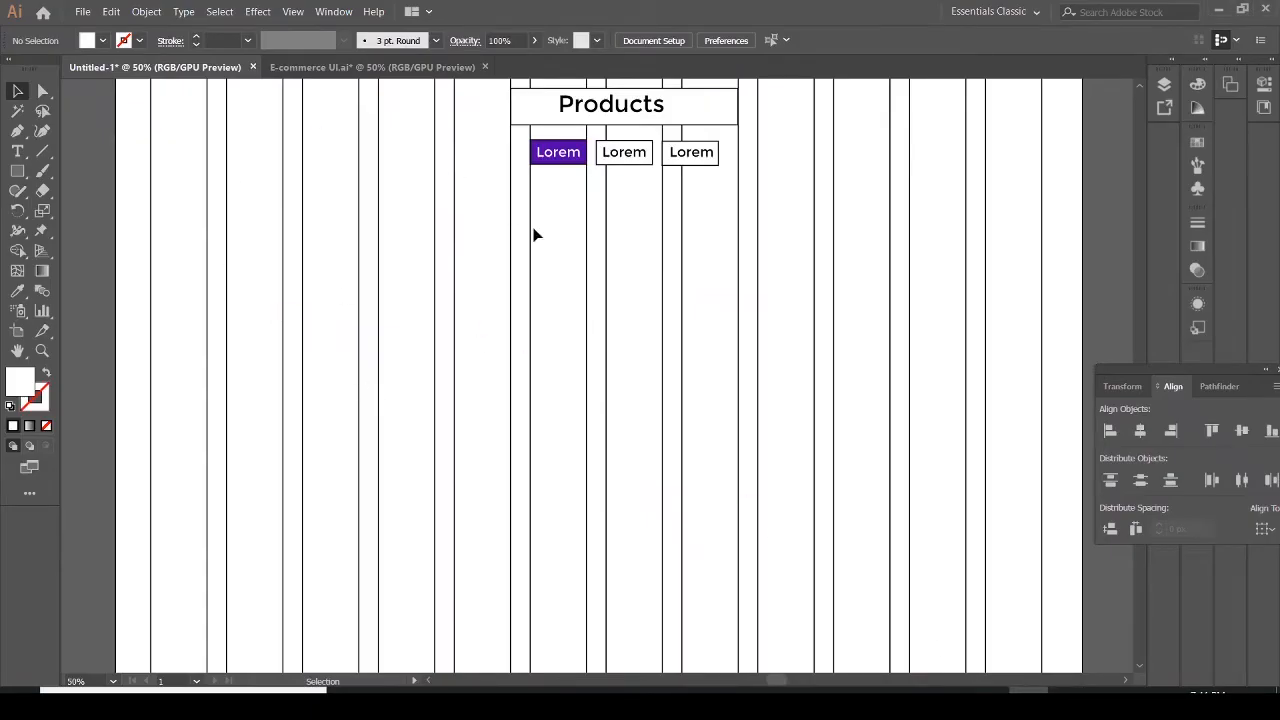
click(330, 67)
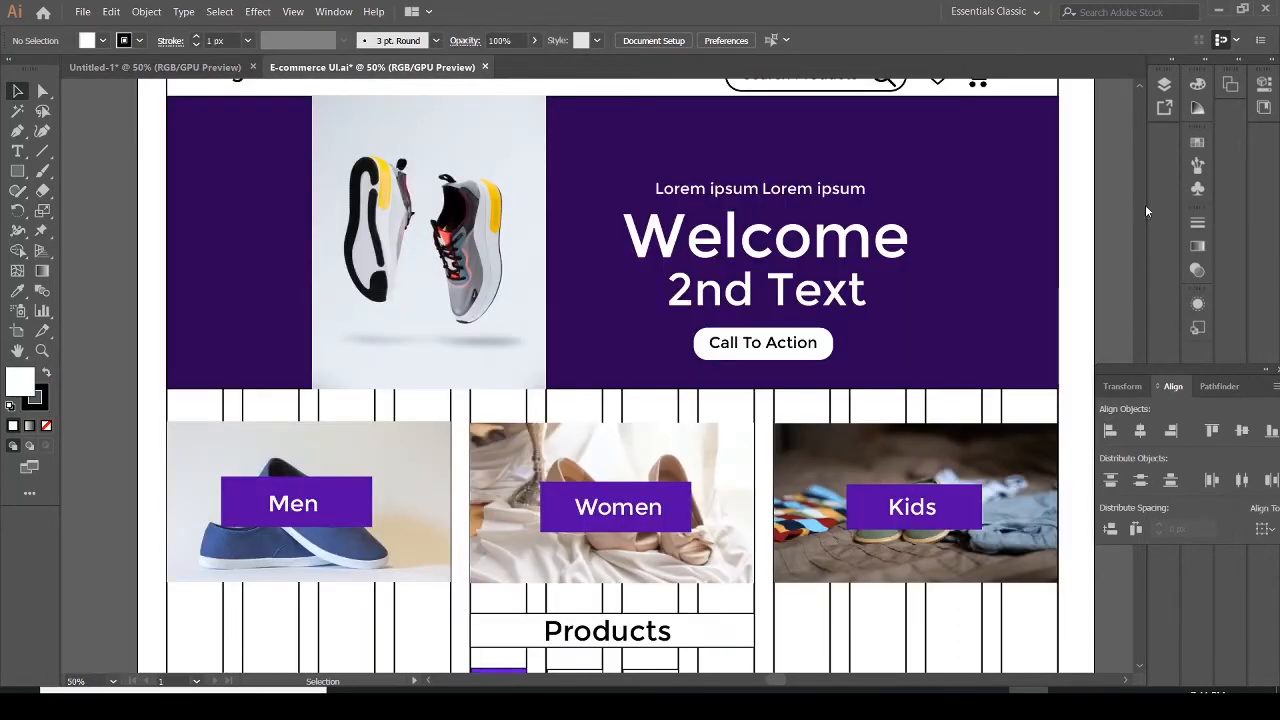
scroll(1117, 187, down, 5)
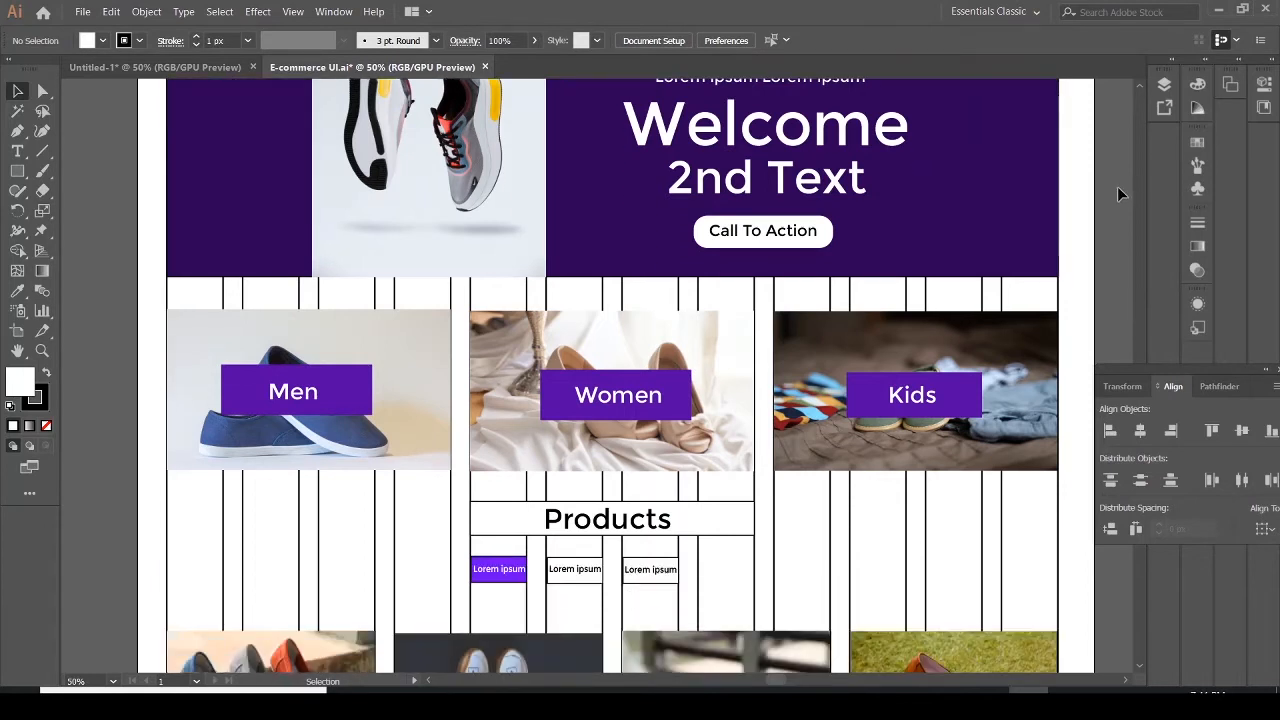
scroll(1121, 185, down, 3)
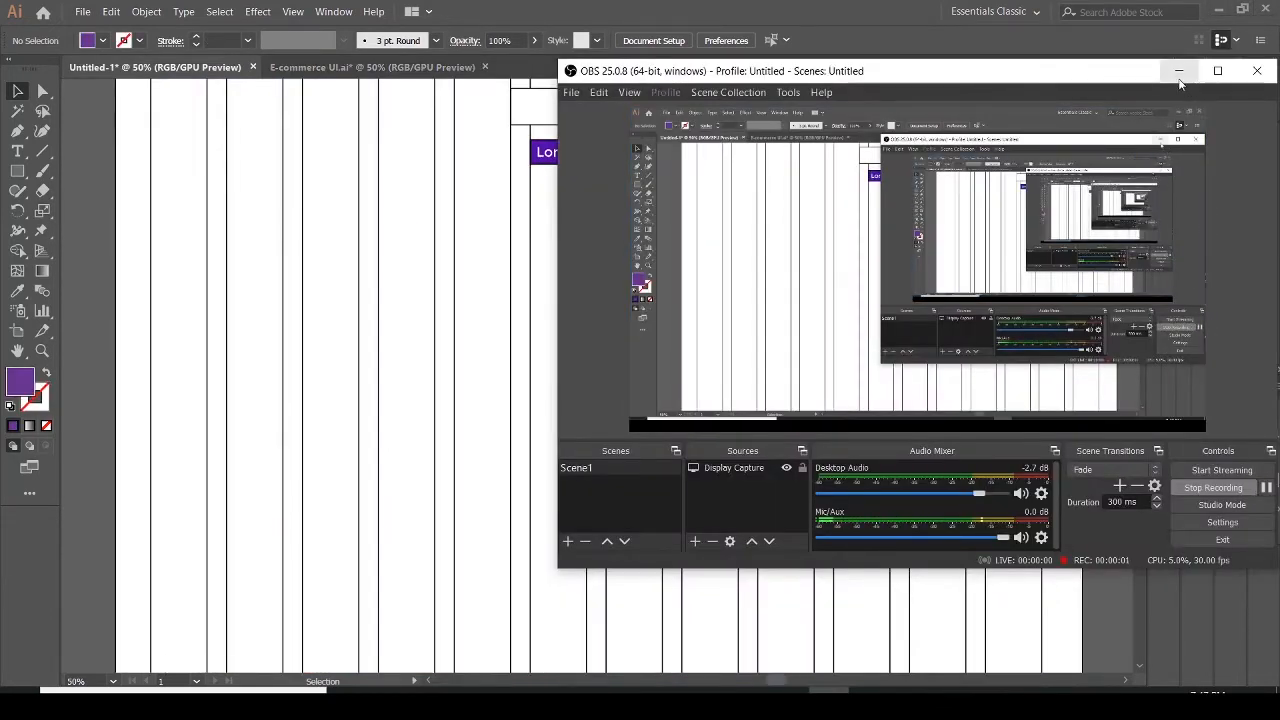
click(1178, 71)
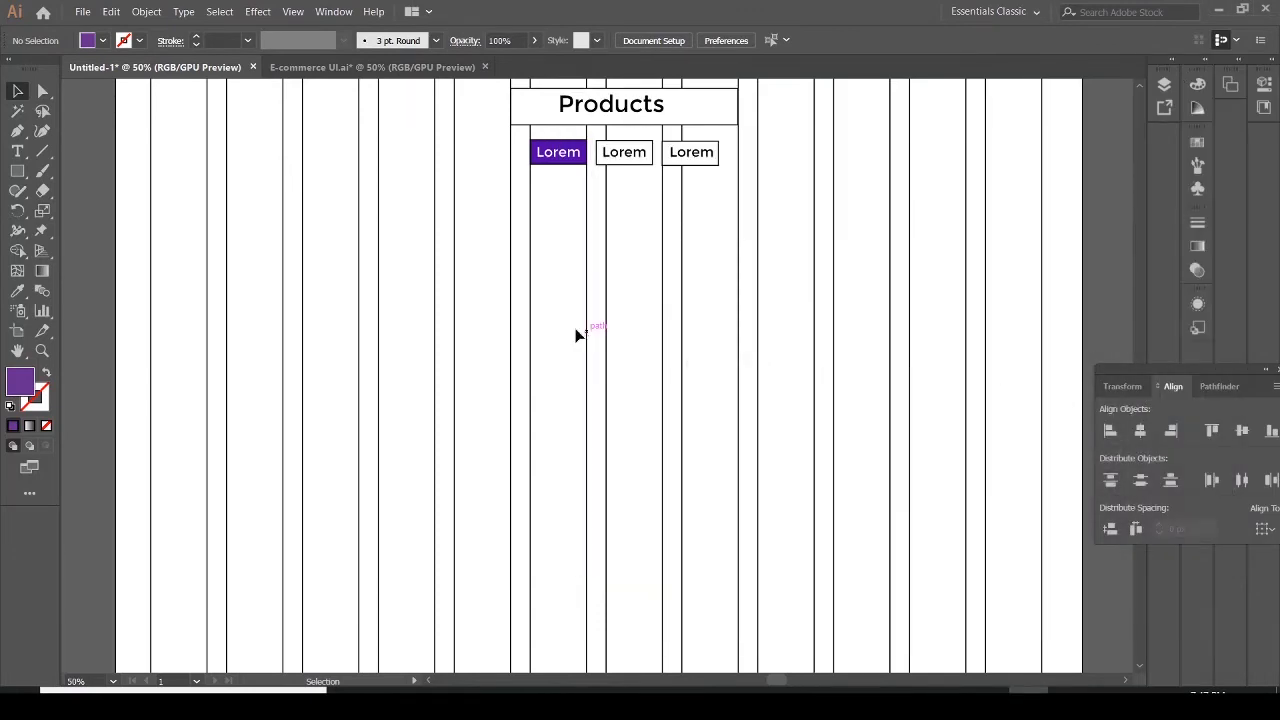
Draw a purple rectangle about 318 by 311 px in the first column below the filter buttons
click(17, 173)
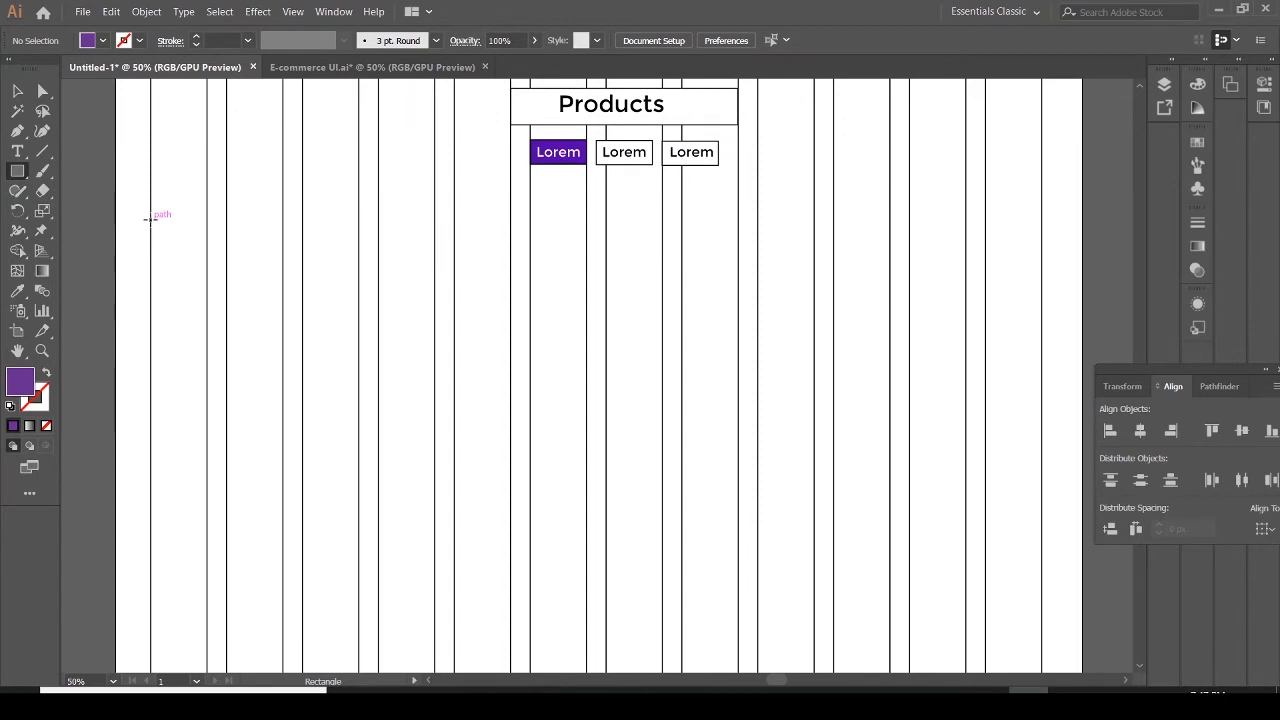
drag(151, 221, 359, 423)
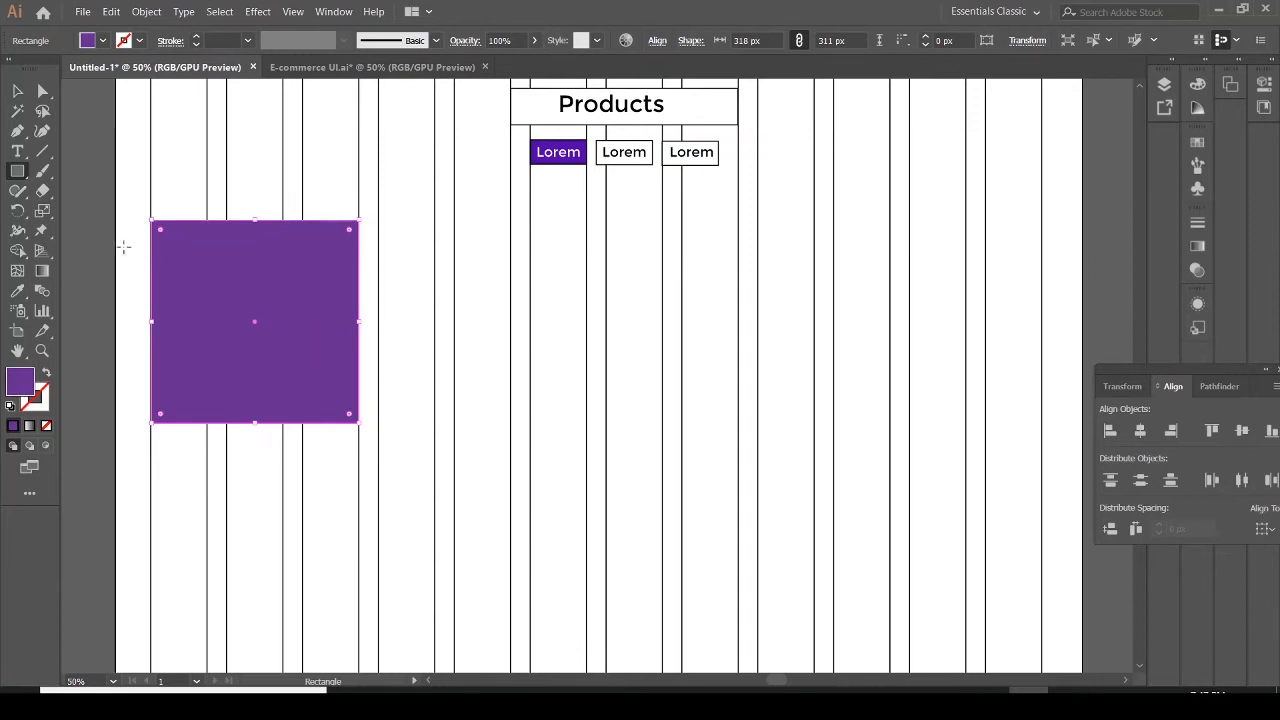
click(18, 91)
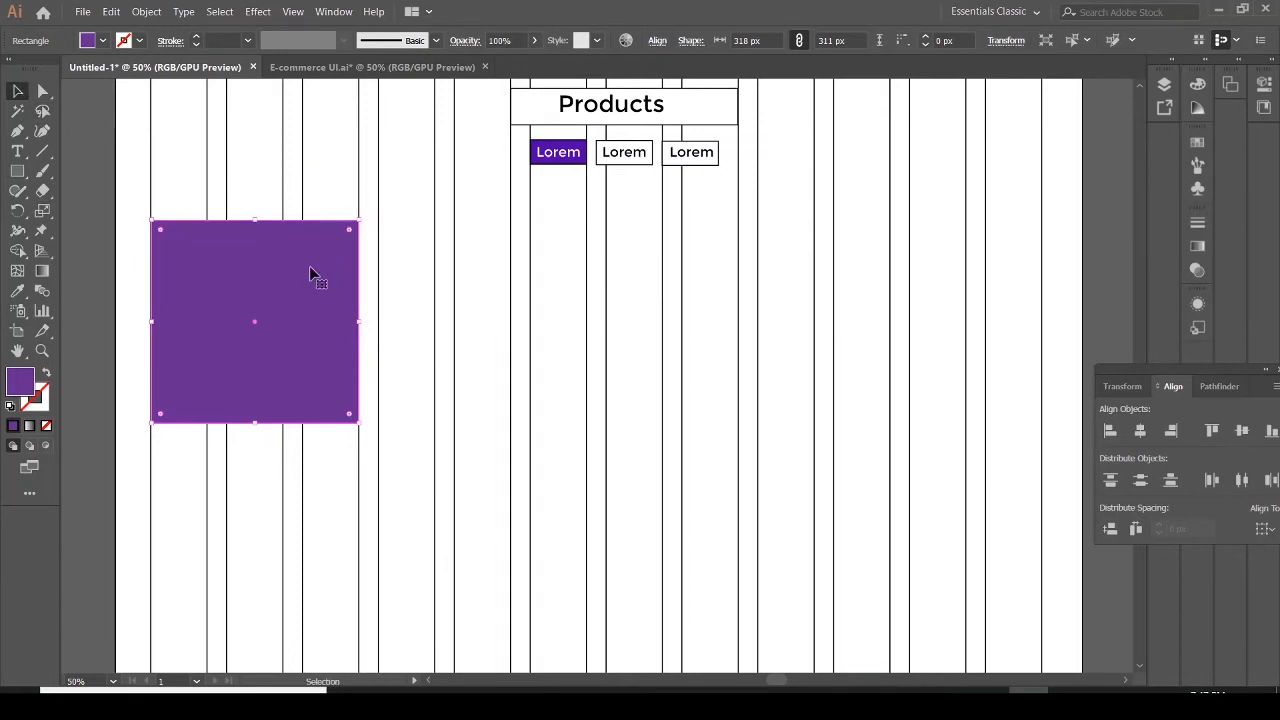
Duplicate the rectangle across the columns into an aligned row of four product cards
drag(310, 272, 770, 267)
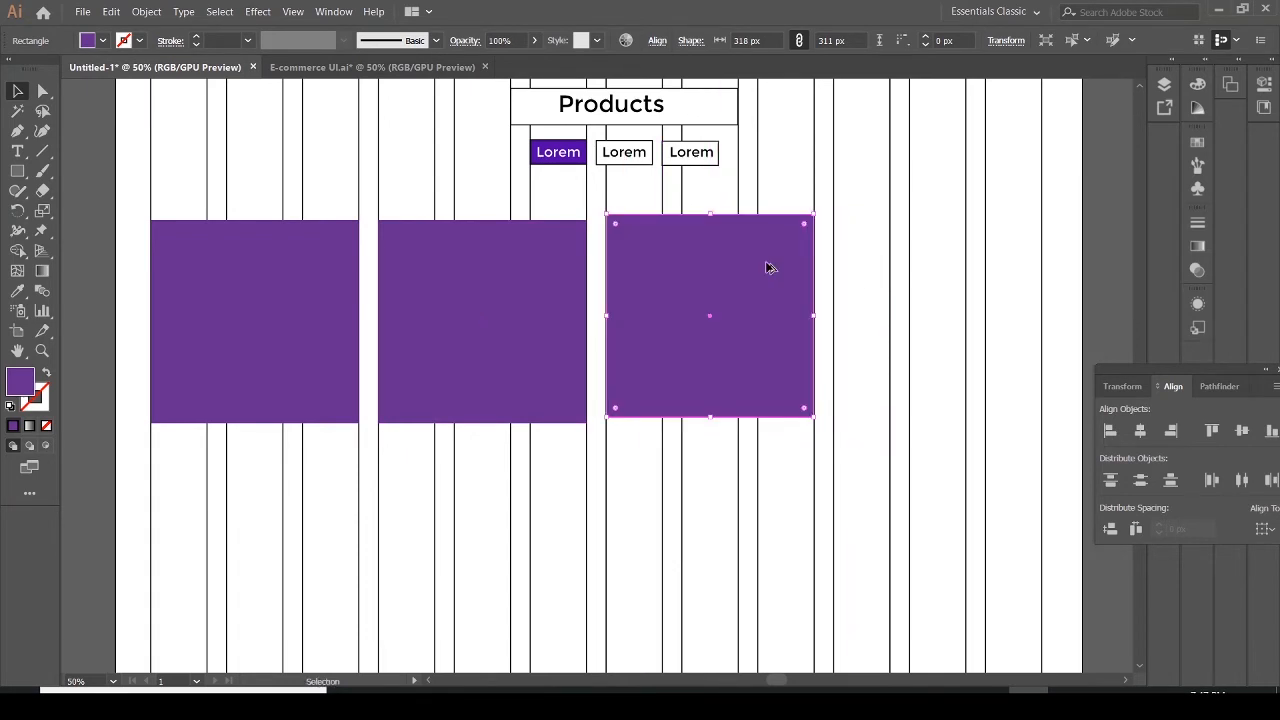
key(Down)
key(Down)
key(Down)
key(Down)
key(Down)
key(Down)
key(Down)
key(Down)
key(Down)
key(Down)
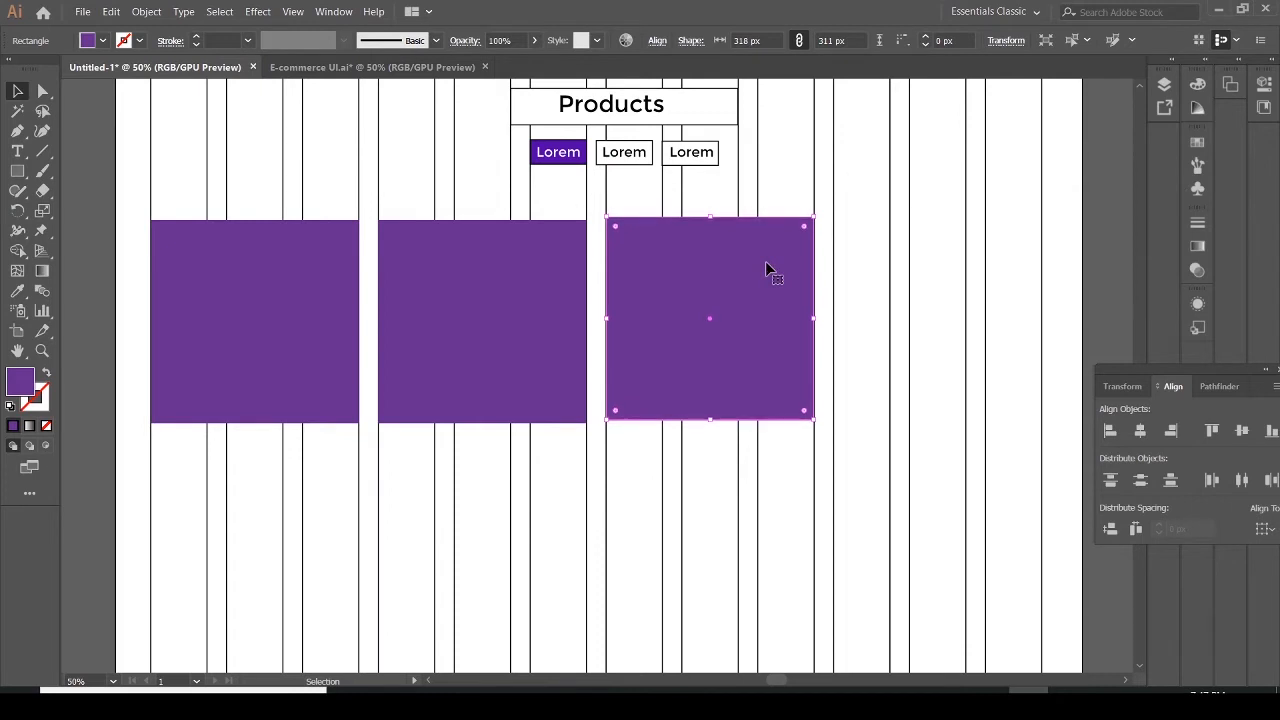
key(Down)
key(Down)
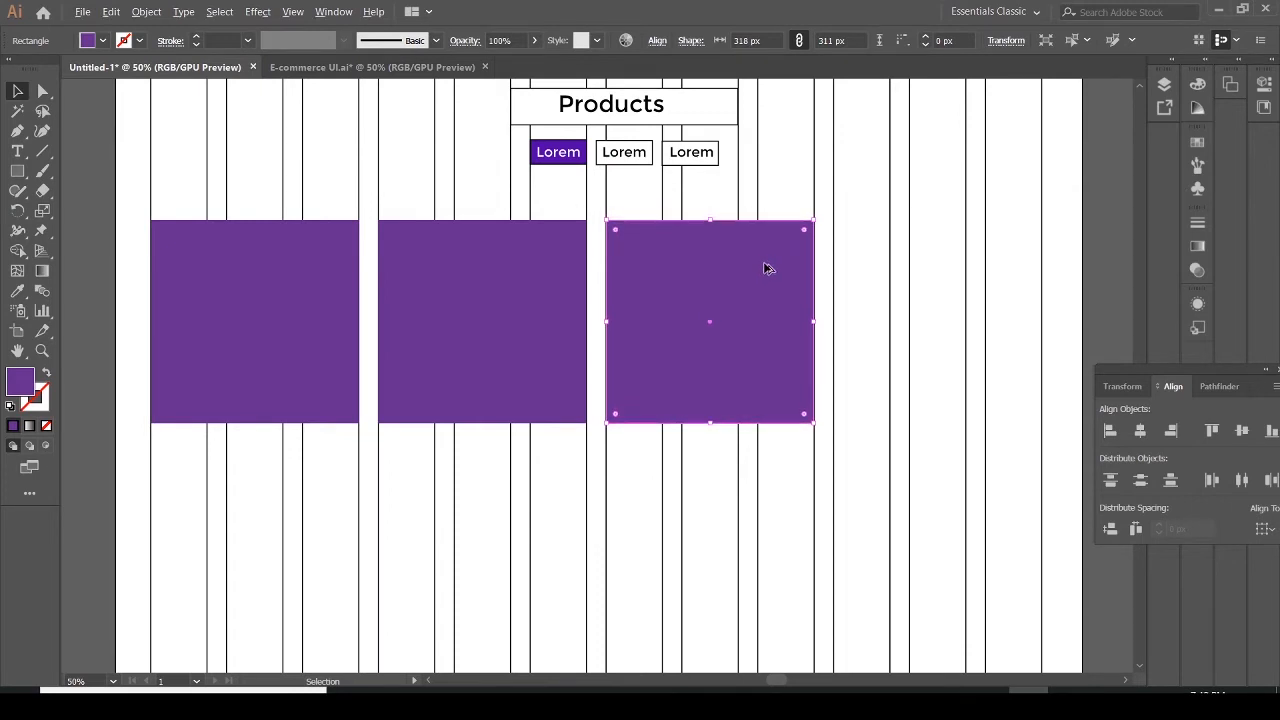
drag(766, 268, 992, 268)
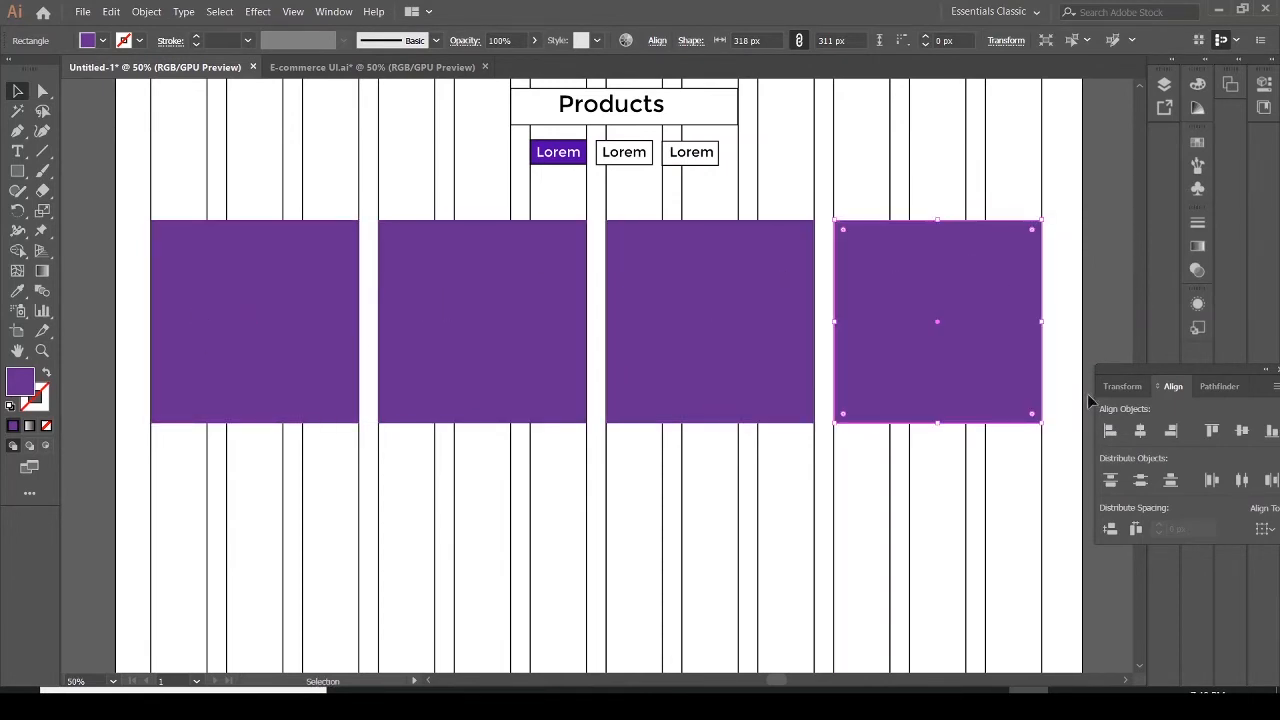
Dock the floating Transform, Align and Pathfinder panel group as collapsed icons
mouse_move(1234, 374)
mouse_down()
mouse_move(1246, 380)
mouse_move(1227, 373)
mouse_up()
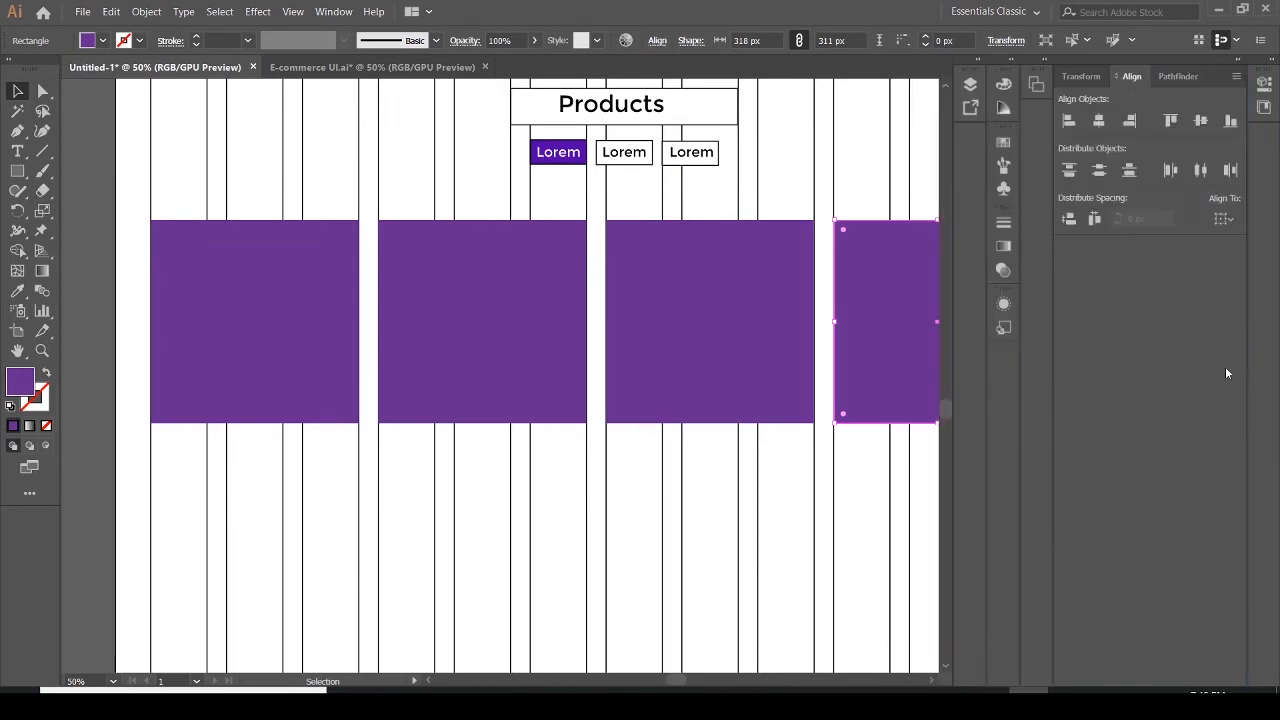
click(976, 62)
click(976, 62)
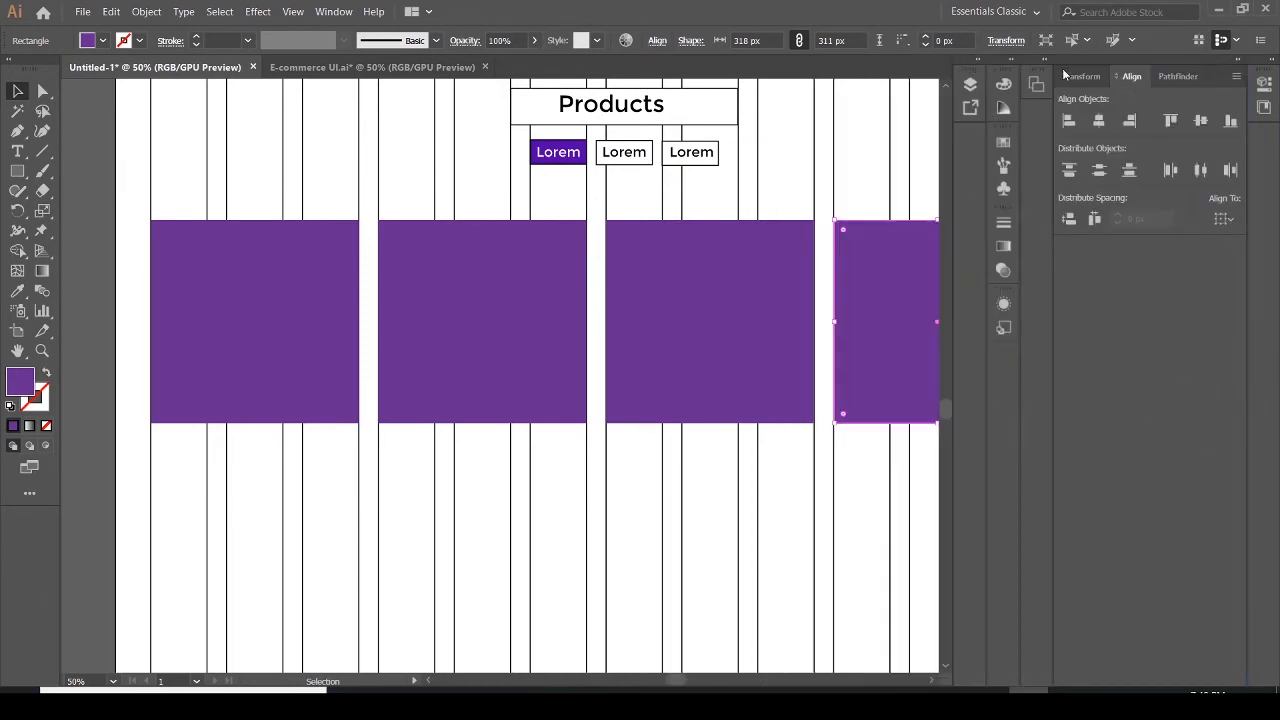
click(1238, 59)
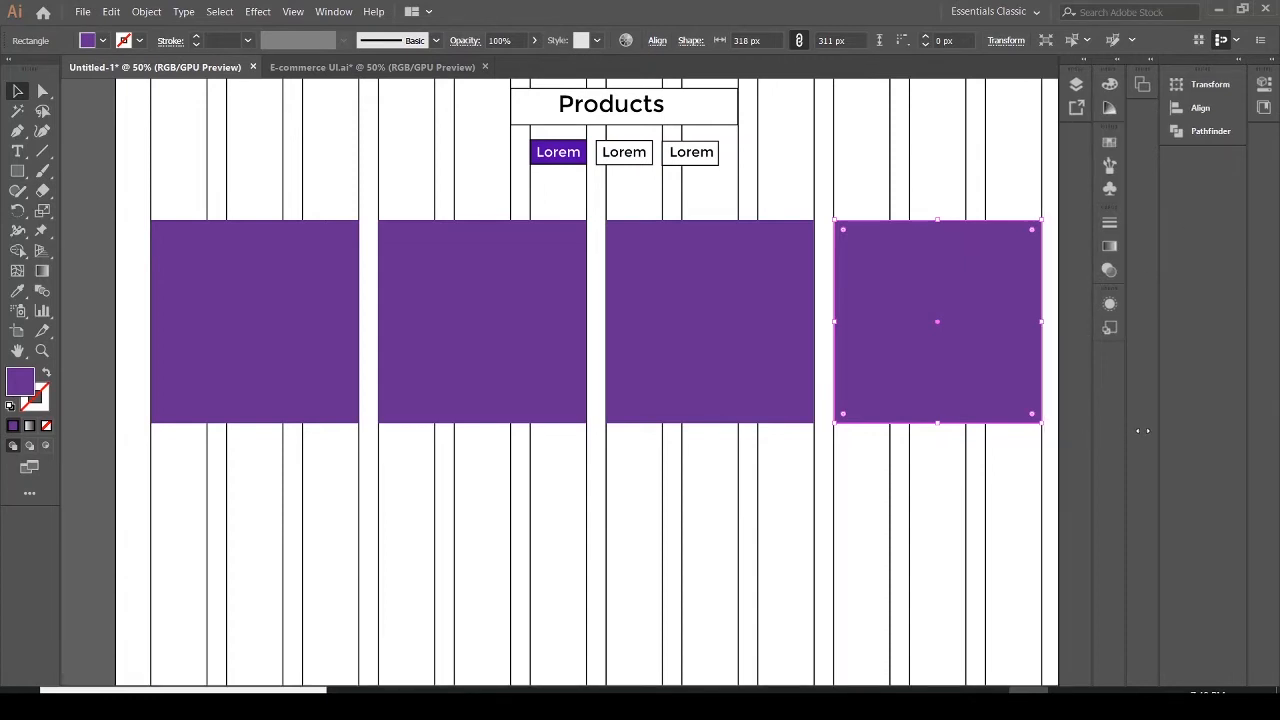
drag(1169, 420, 1222, 410)
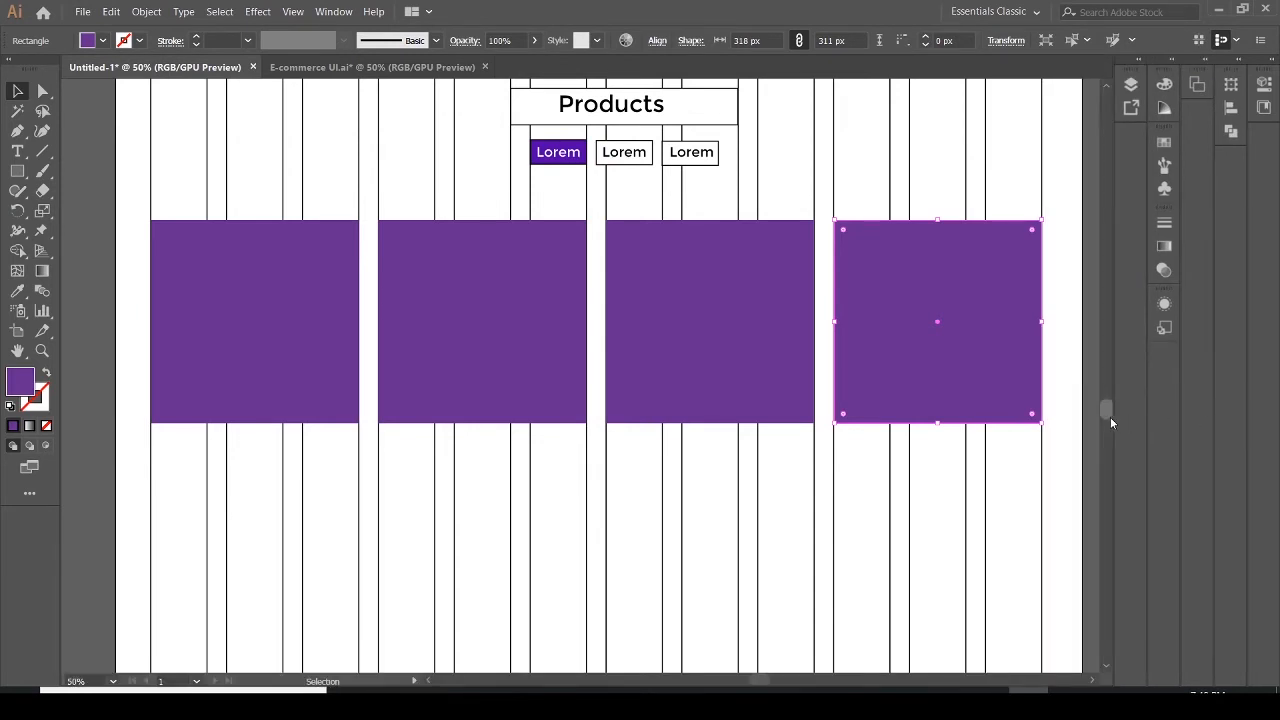
Select the four rectangles and duplicate them as a second row directly below
drag(1108, 411, 1110, 414)
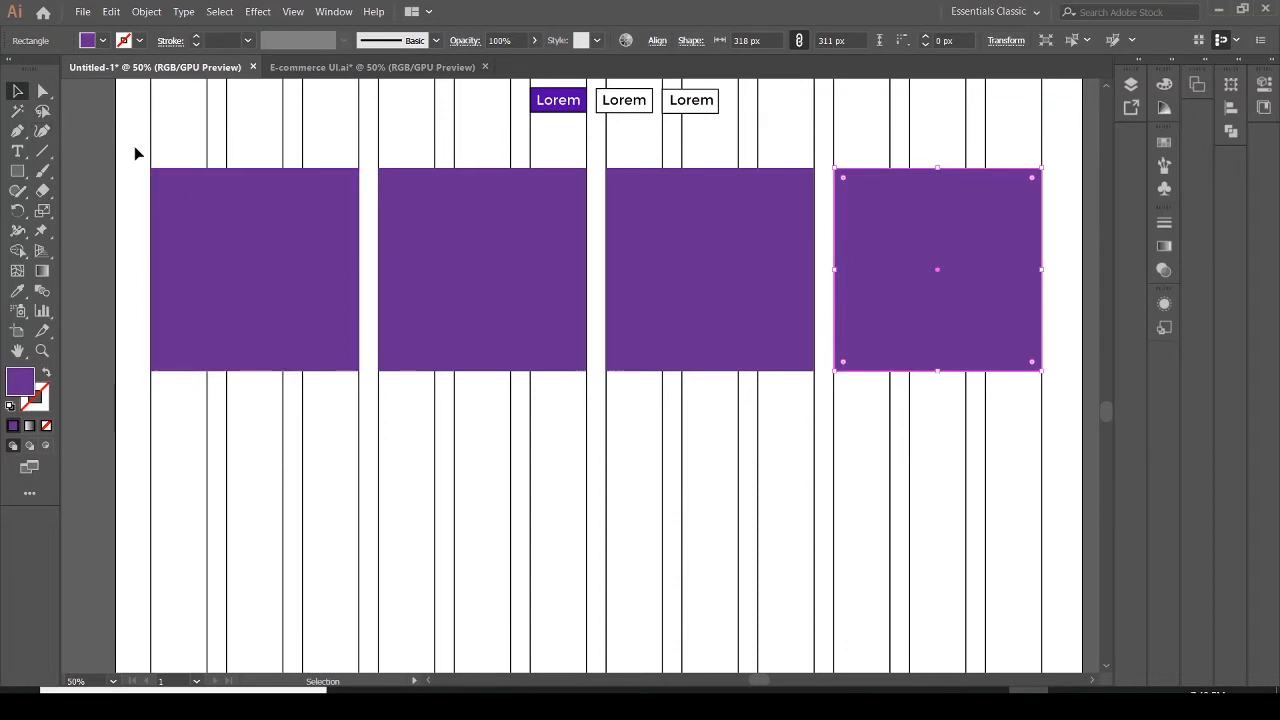
drag(135, 147, 1078, 443)
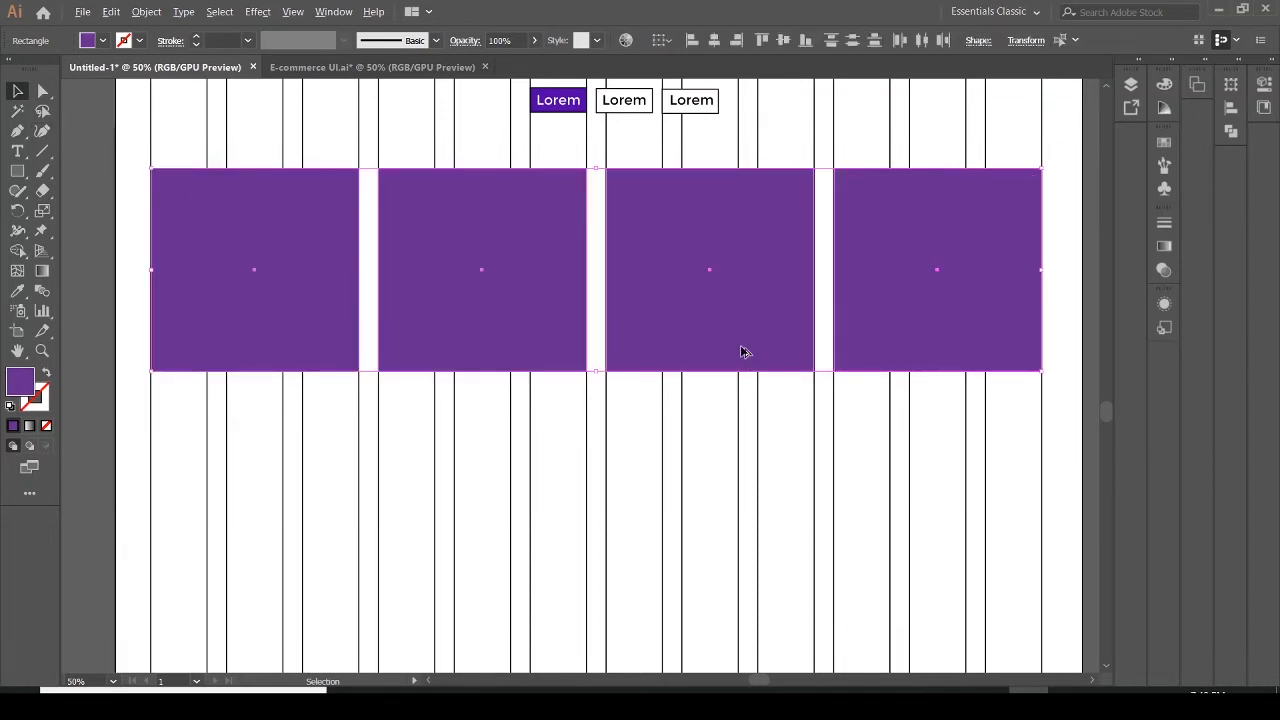
drag(742, 352, 741, 663)
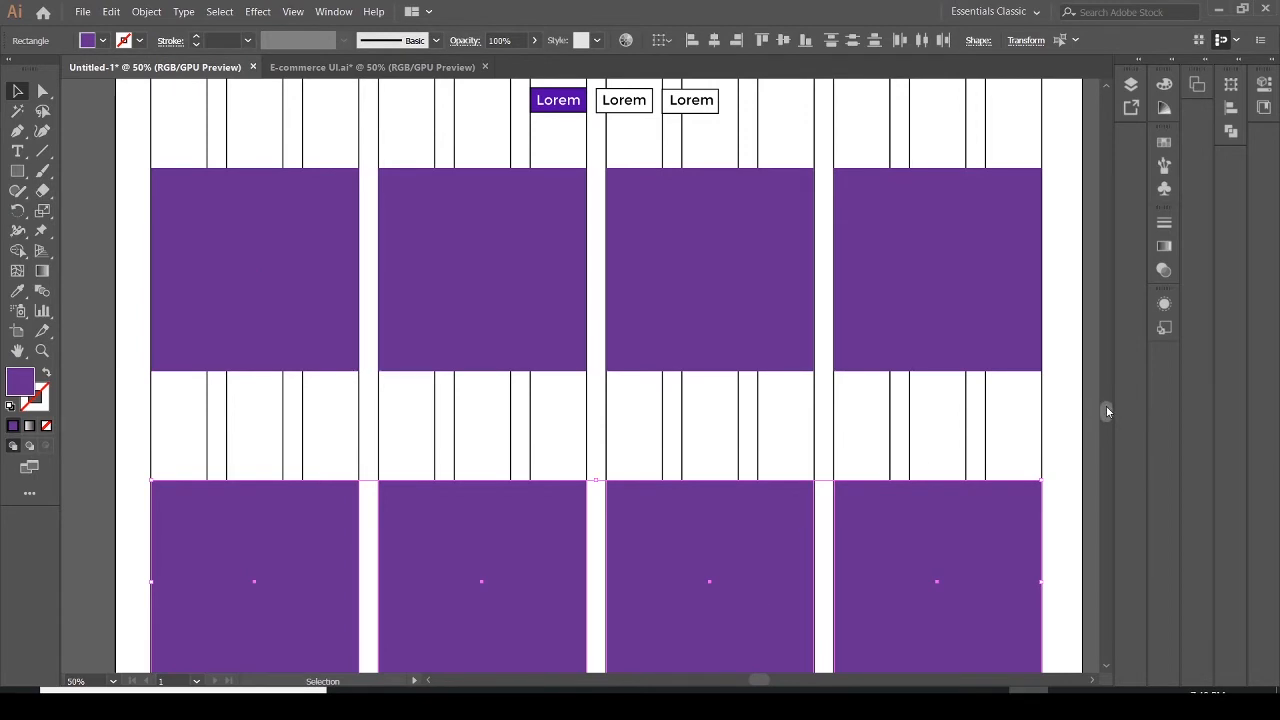
Lock Layer 5 in the Layers panel
drag(1106, 407, 1108, 427)
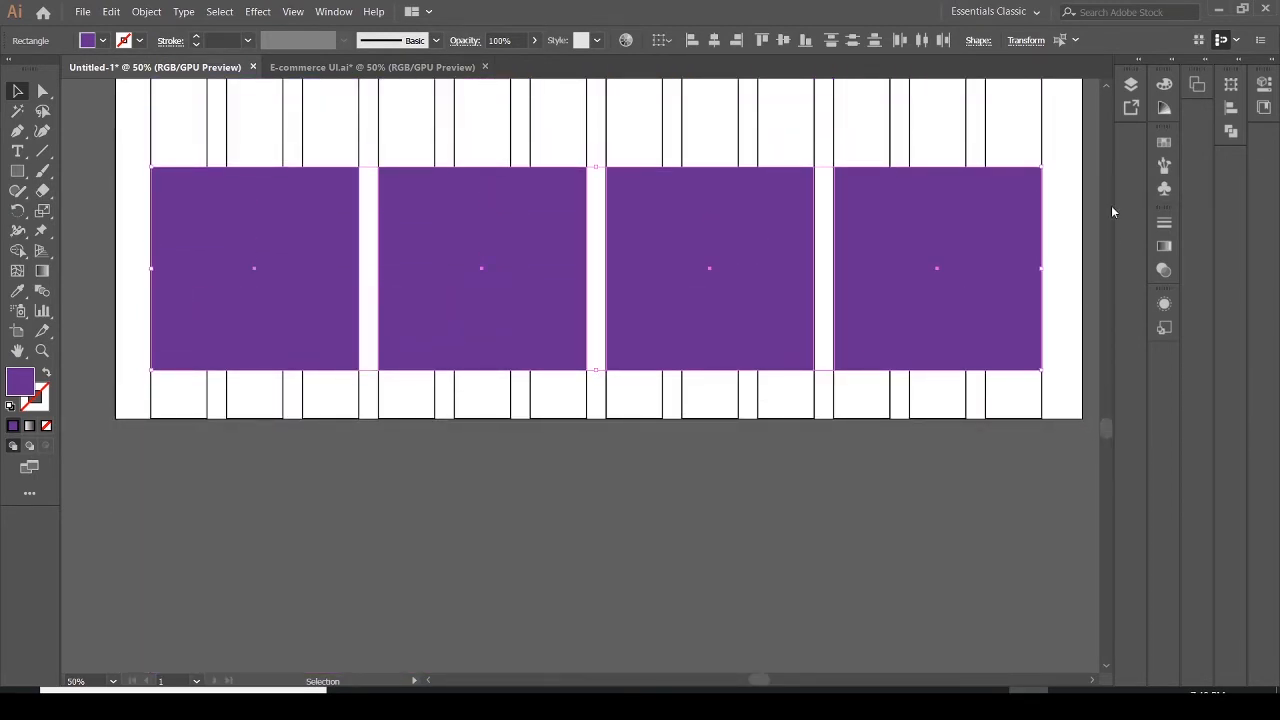
click(1131, 85)
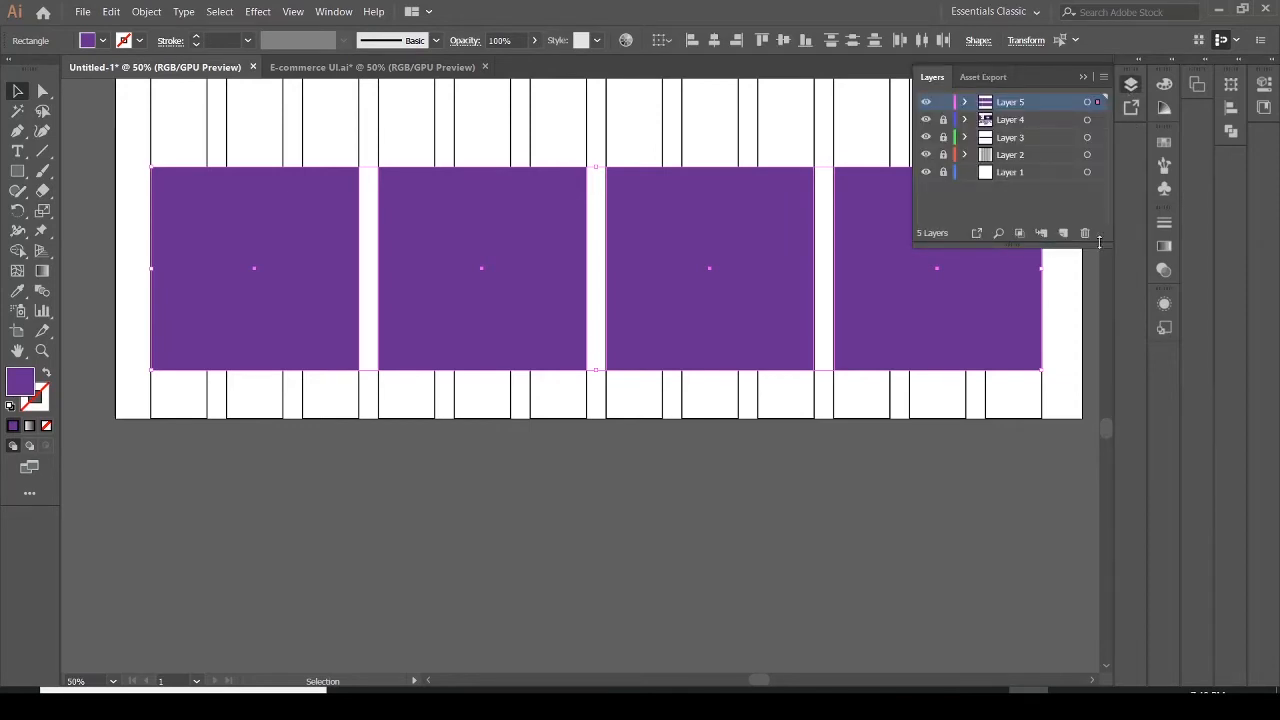
click(942, 103)
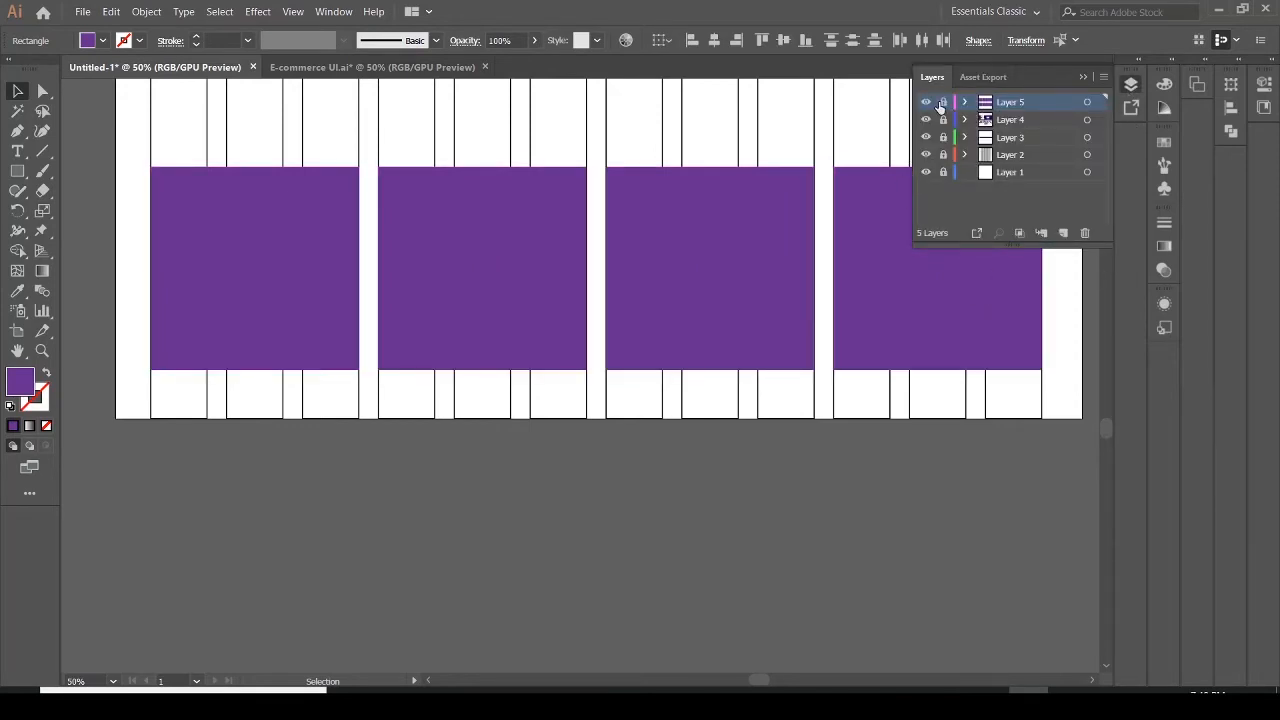
Extend the artboard downward to a height of about 2705 px
click(16, 334)
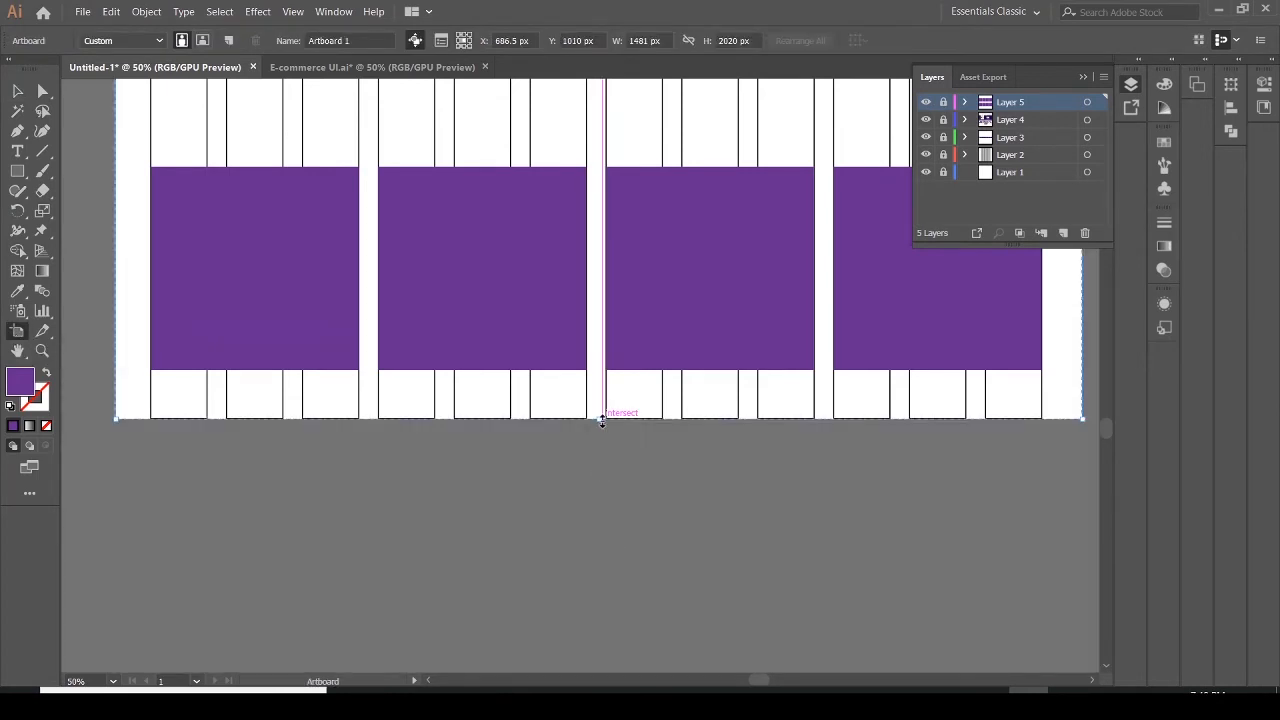
drag(600, 420, 590, 690)
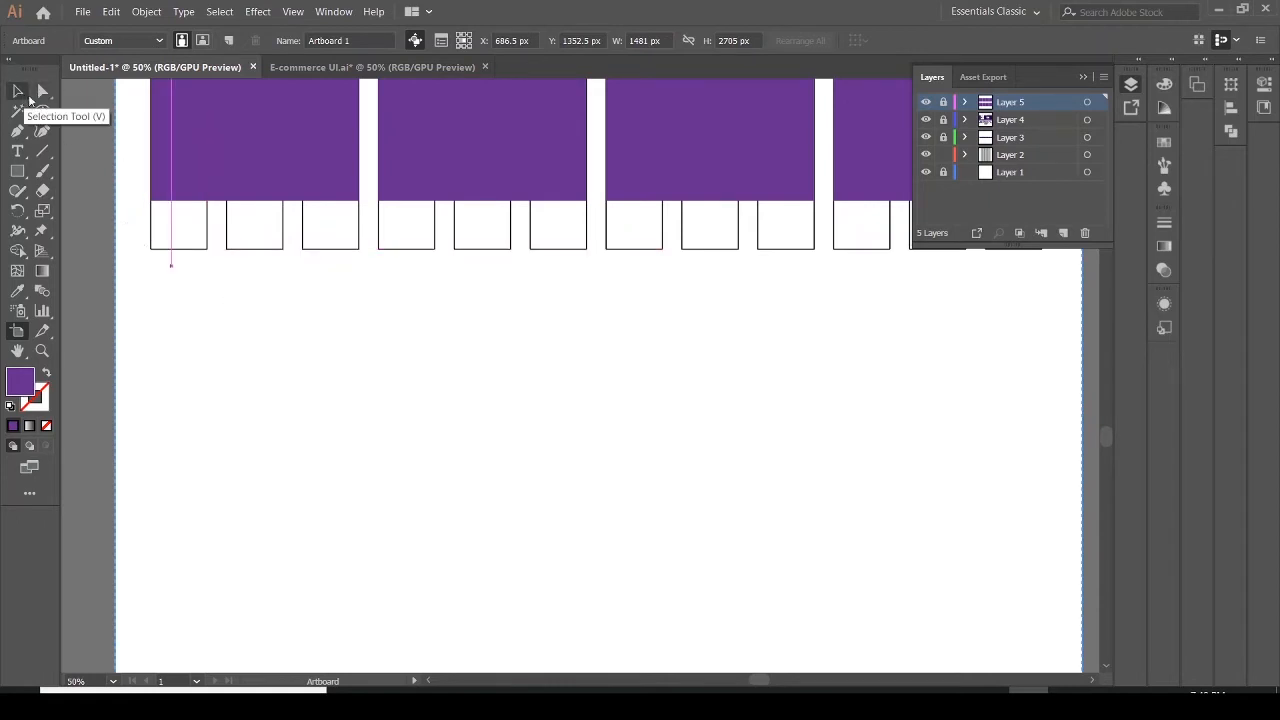
click(42, 92)
drag(141, 242, 1051, 388)
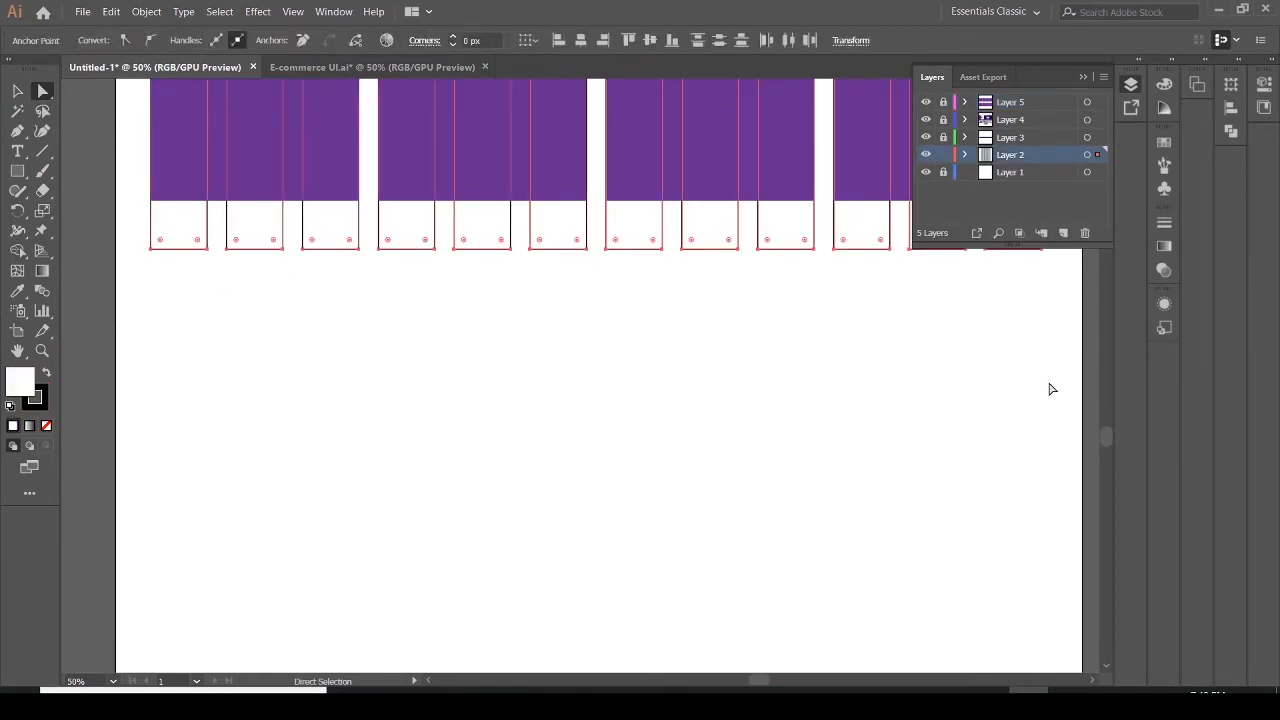
key(Delete)
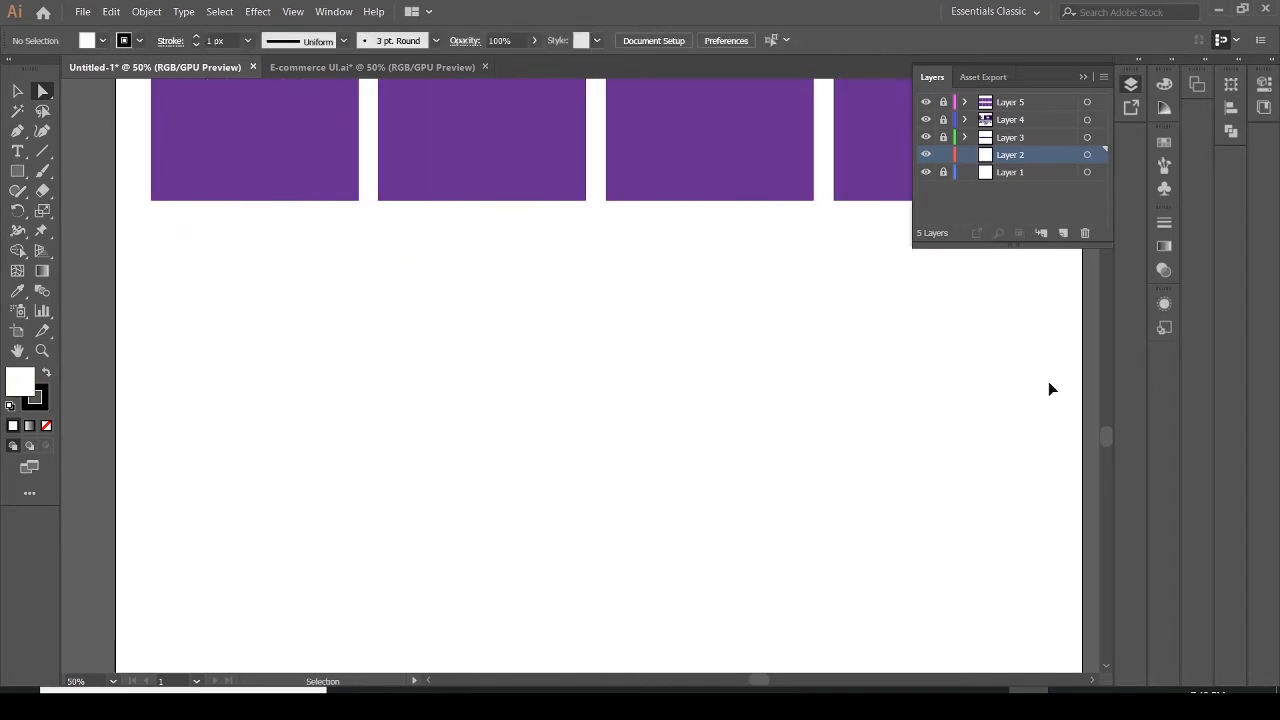
key(ctrl+z)
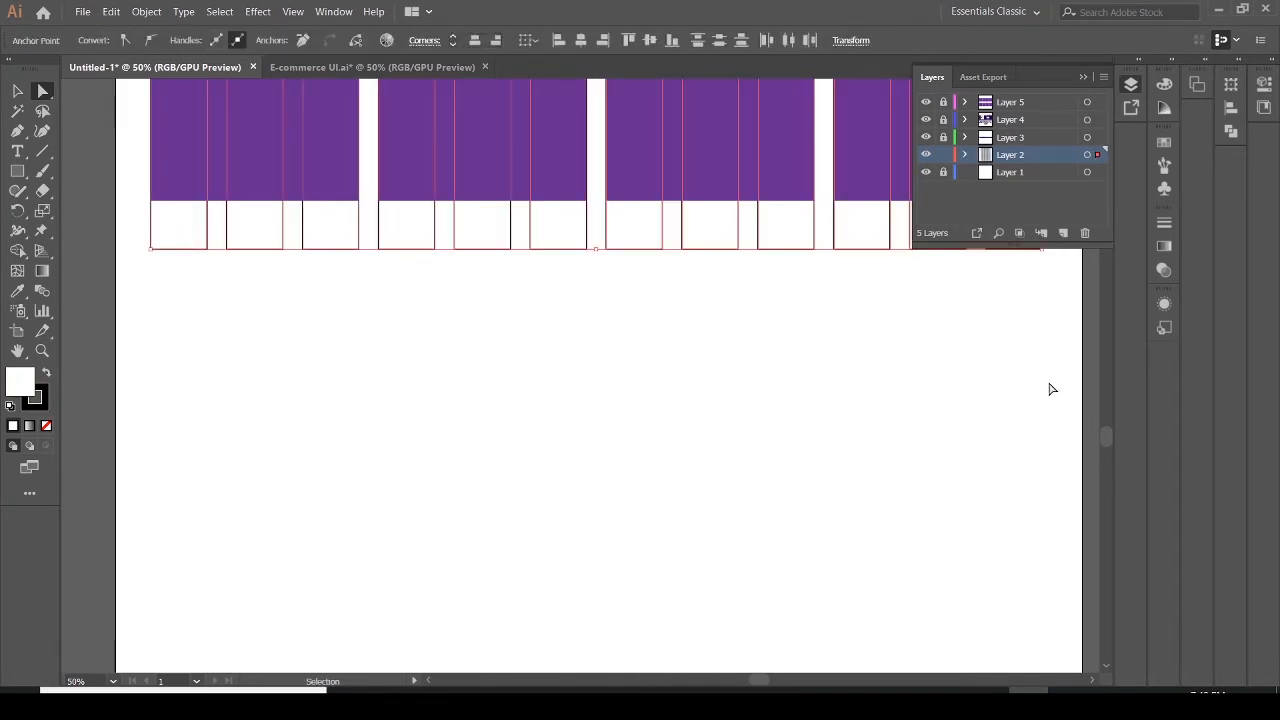
Delete the bottom edge segment of each of the twelve product-card boxes below the purple image areas
click(1011, 389)
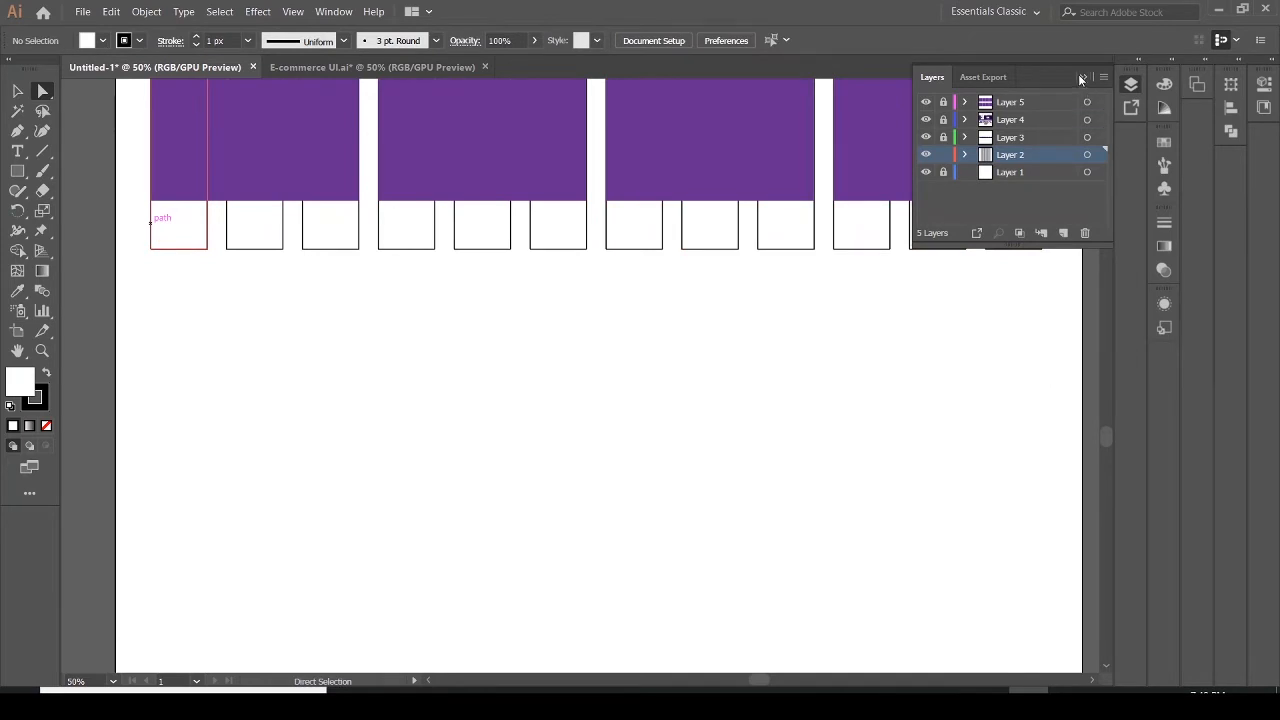
click(1080, 78)
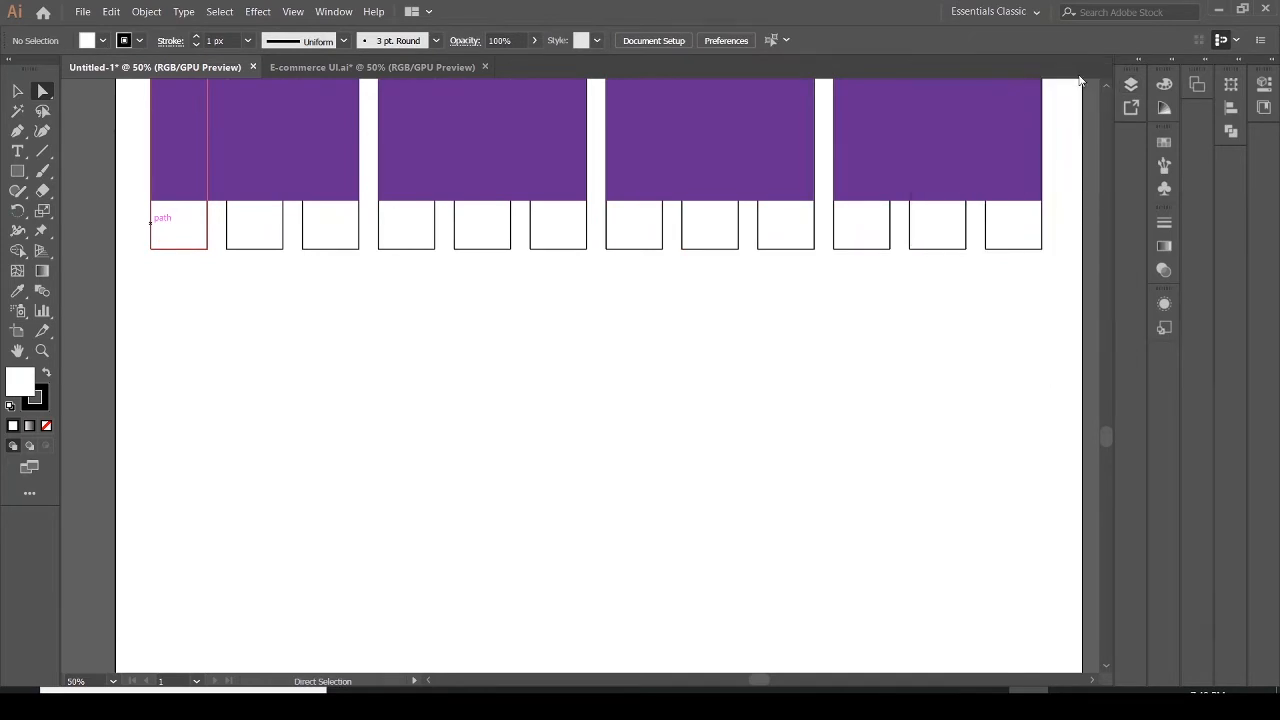
click(1010, 254)
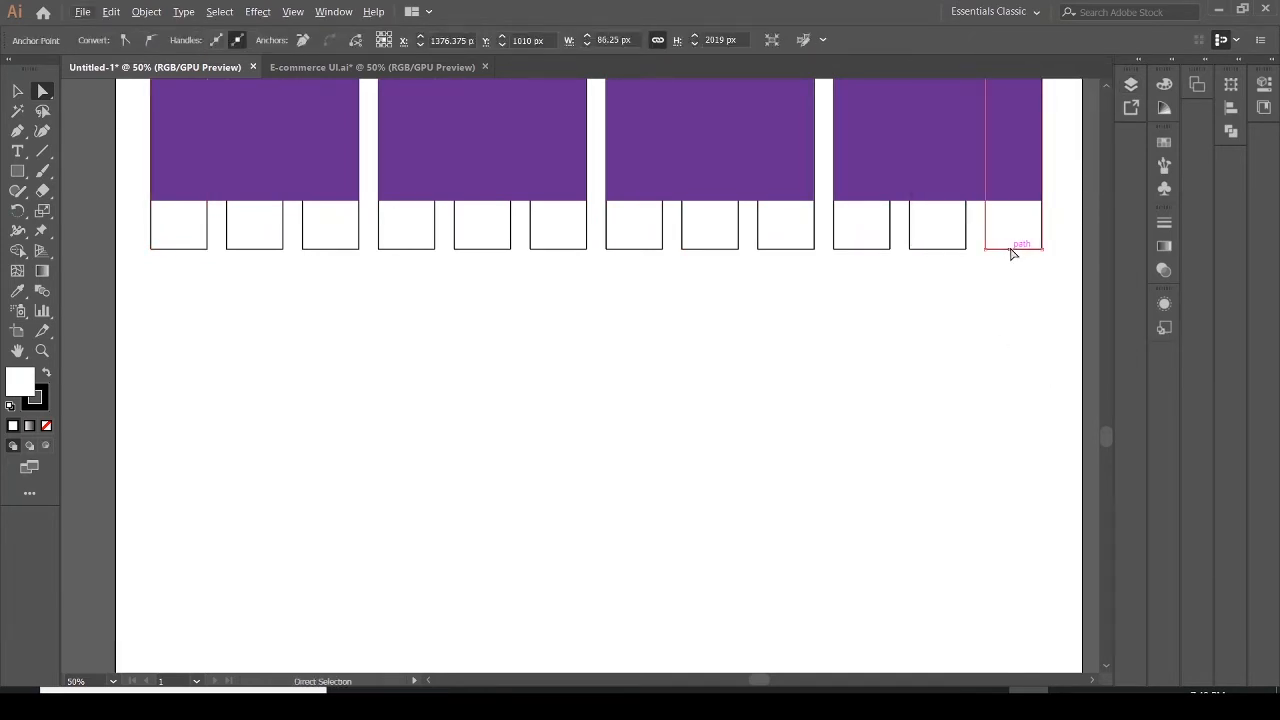
shift+click(948, 254)
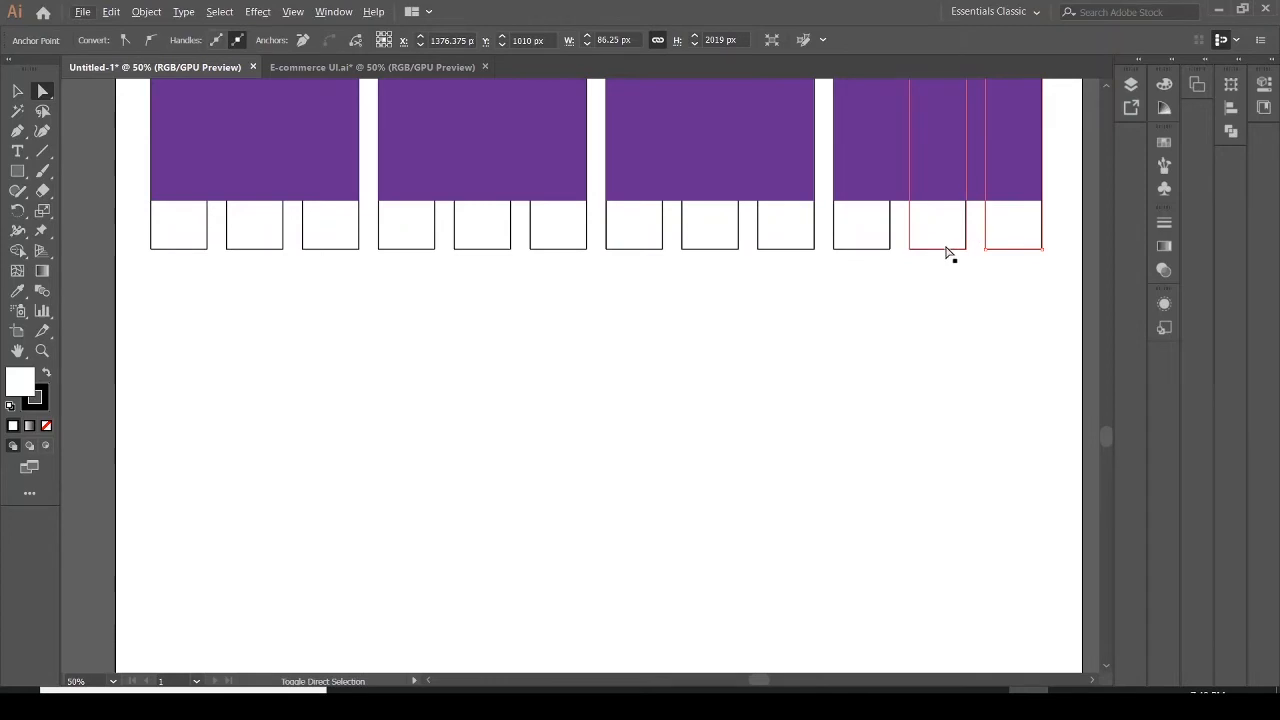
shift+click(871, 255)
shift+click(793, 255)
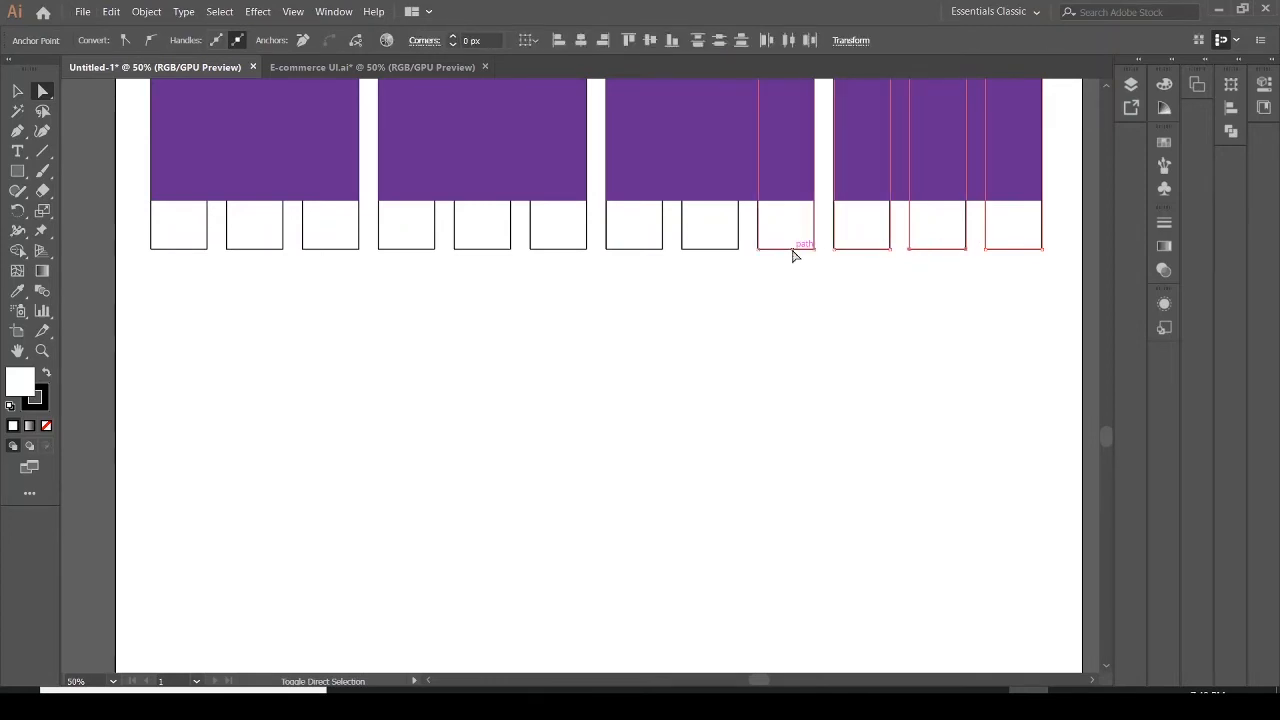
shift+click(722, 254)
shift+click(638, 255)
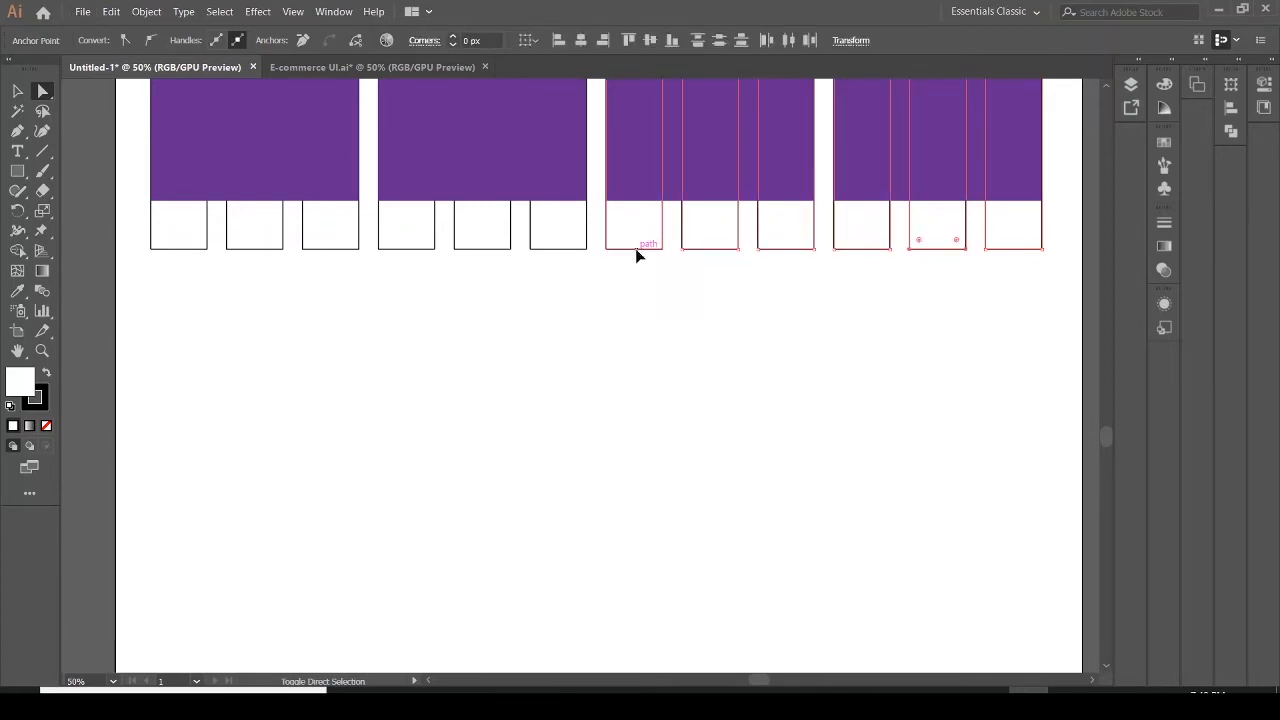
shift+click(566, 255)
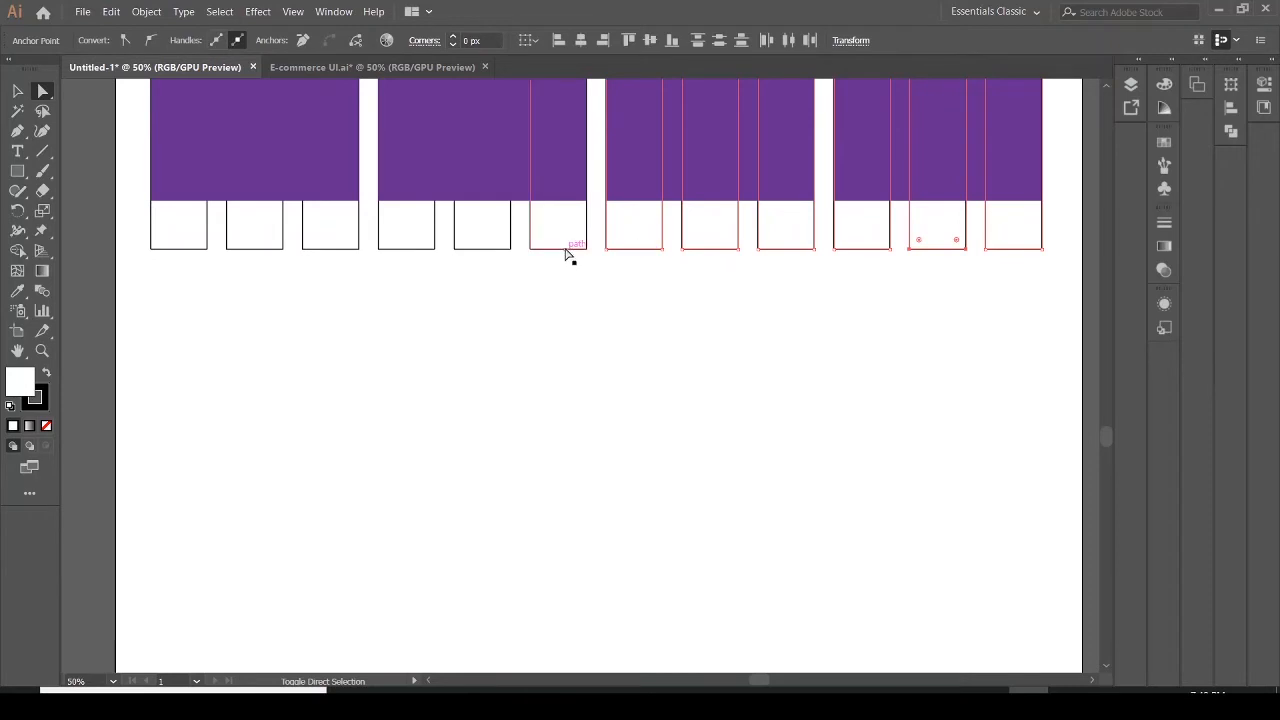
shift+click(483, 256)
shift+click(404, 257)
shift+click(334, 256)
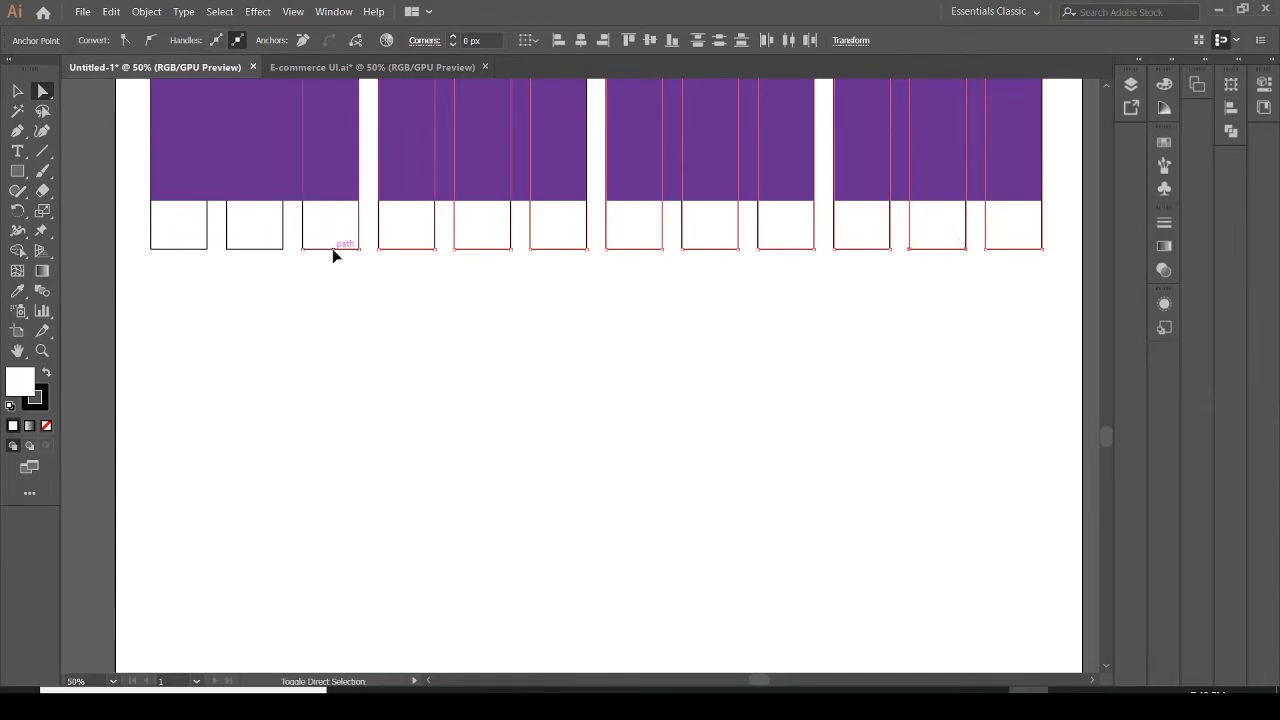
shift+click(255, 256)
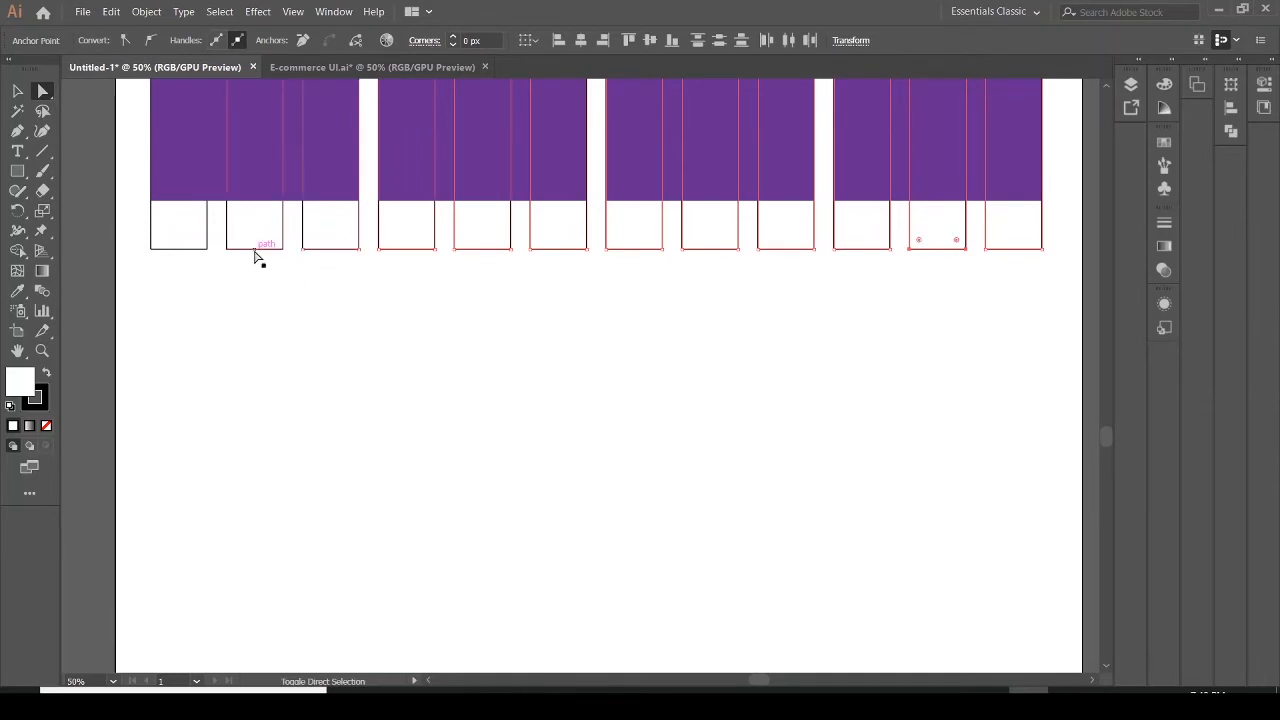
shift+click(181, 256)
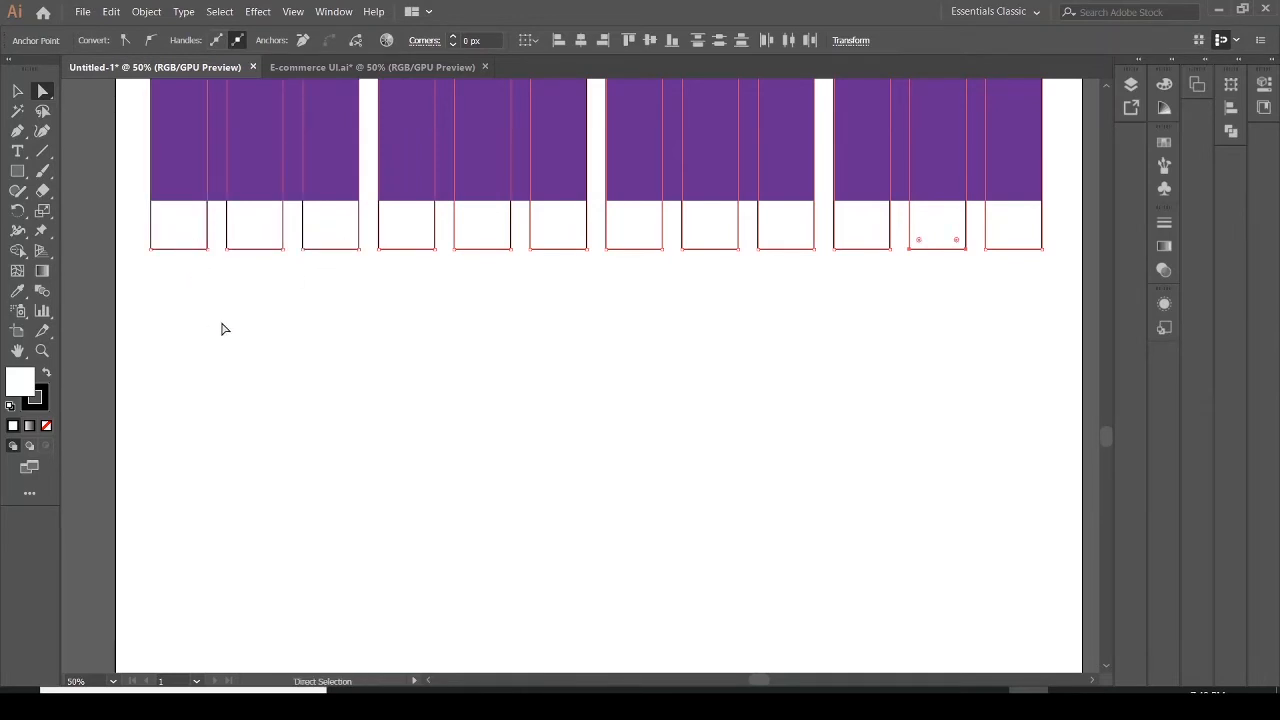
key(Delete)
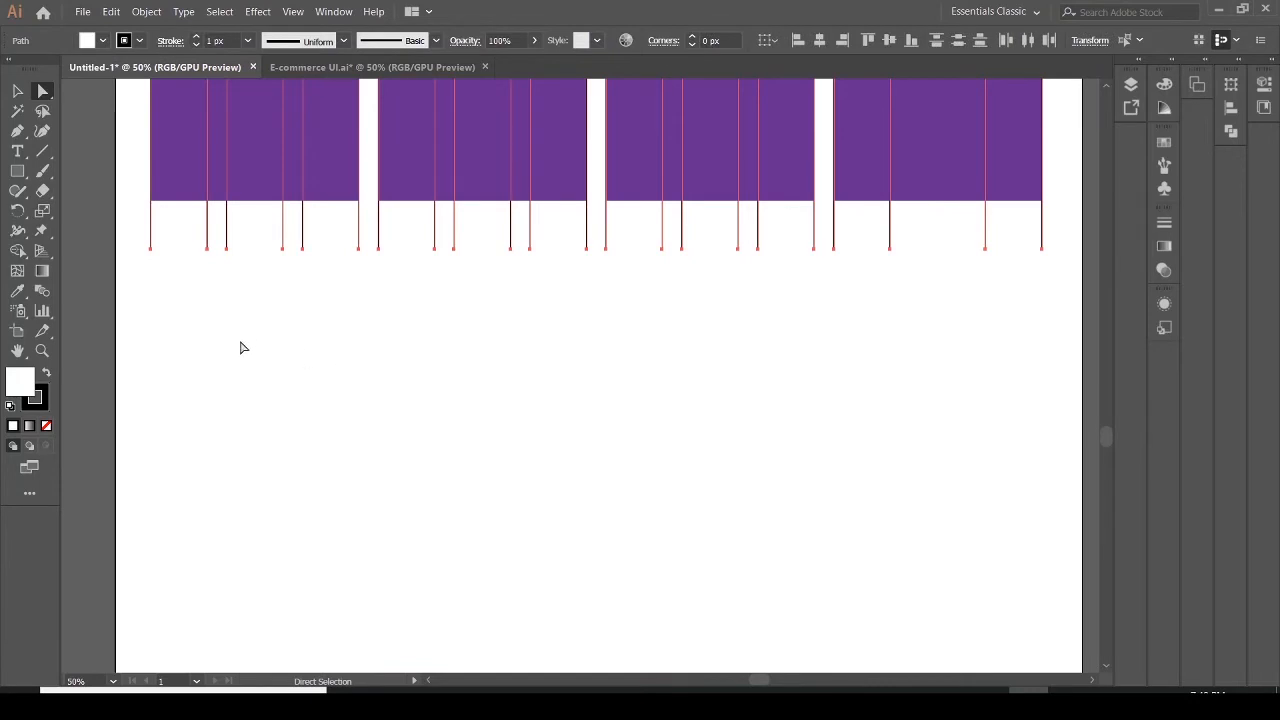
Stretch the opened card outlines downward so each product card becomes much taller below its image area
click(17, 91)
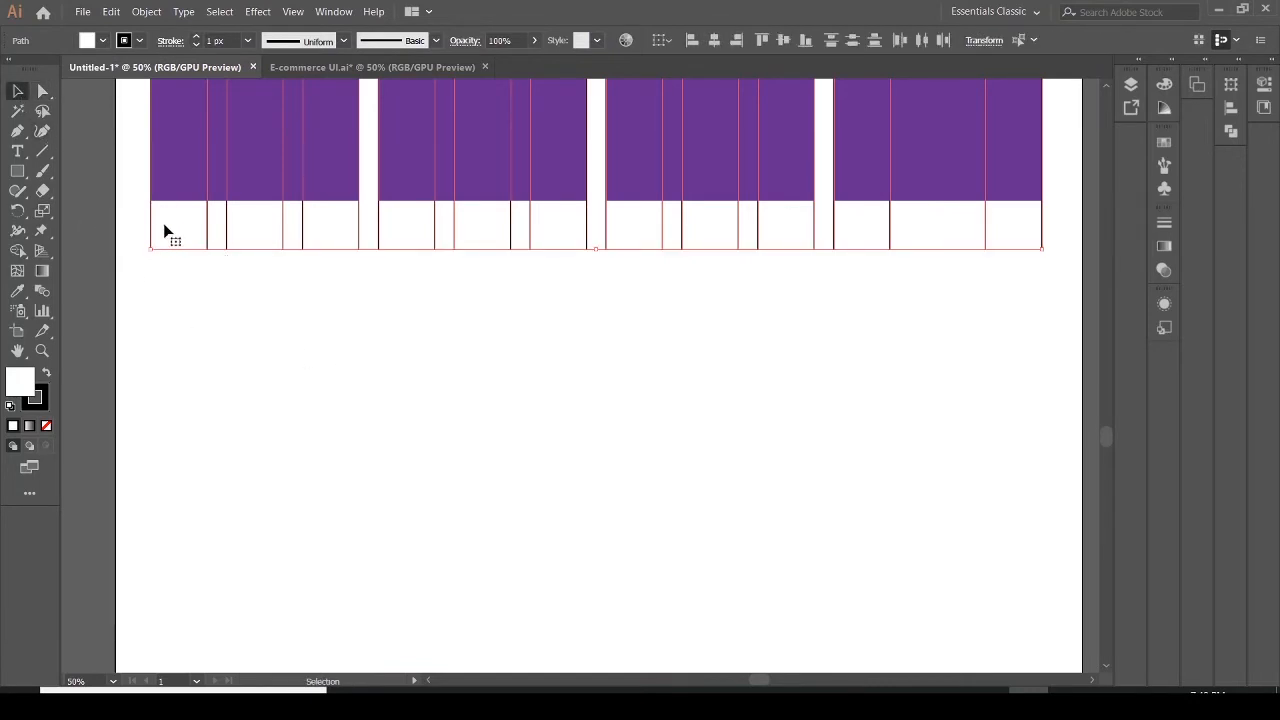
drag(596, 253, 607, 642)
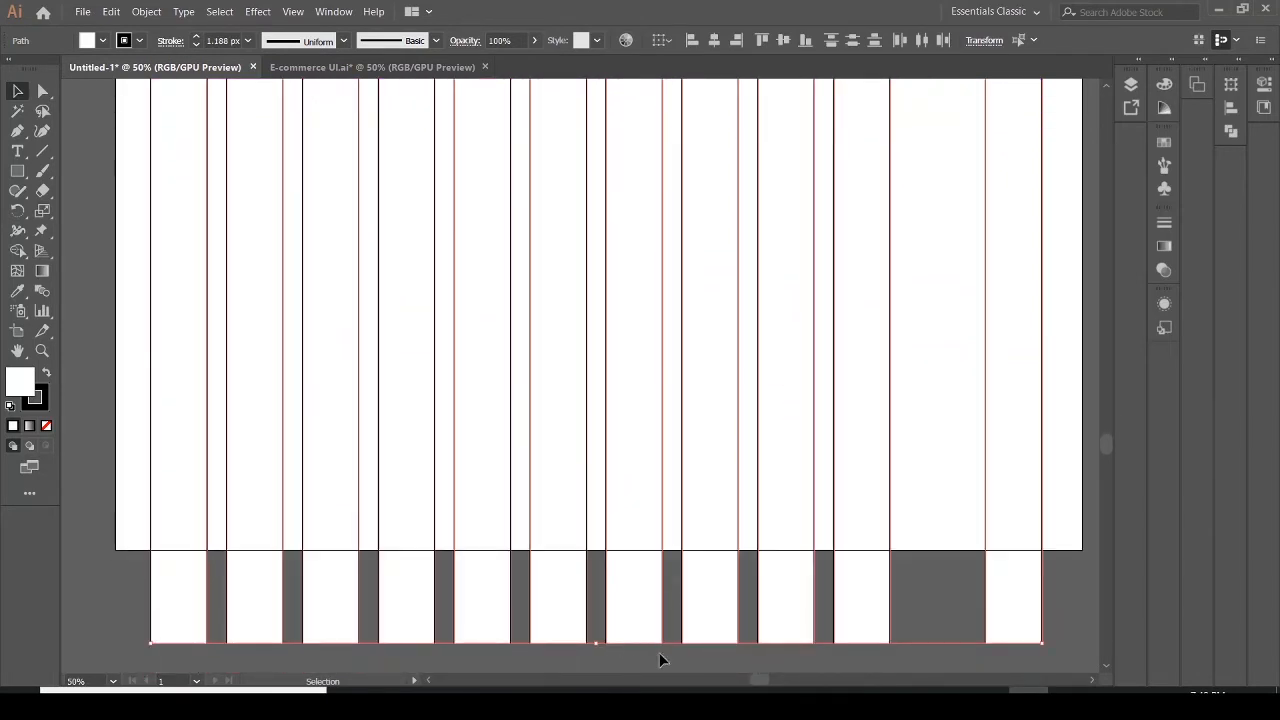
click(672, 557)
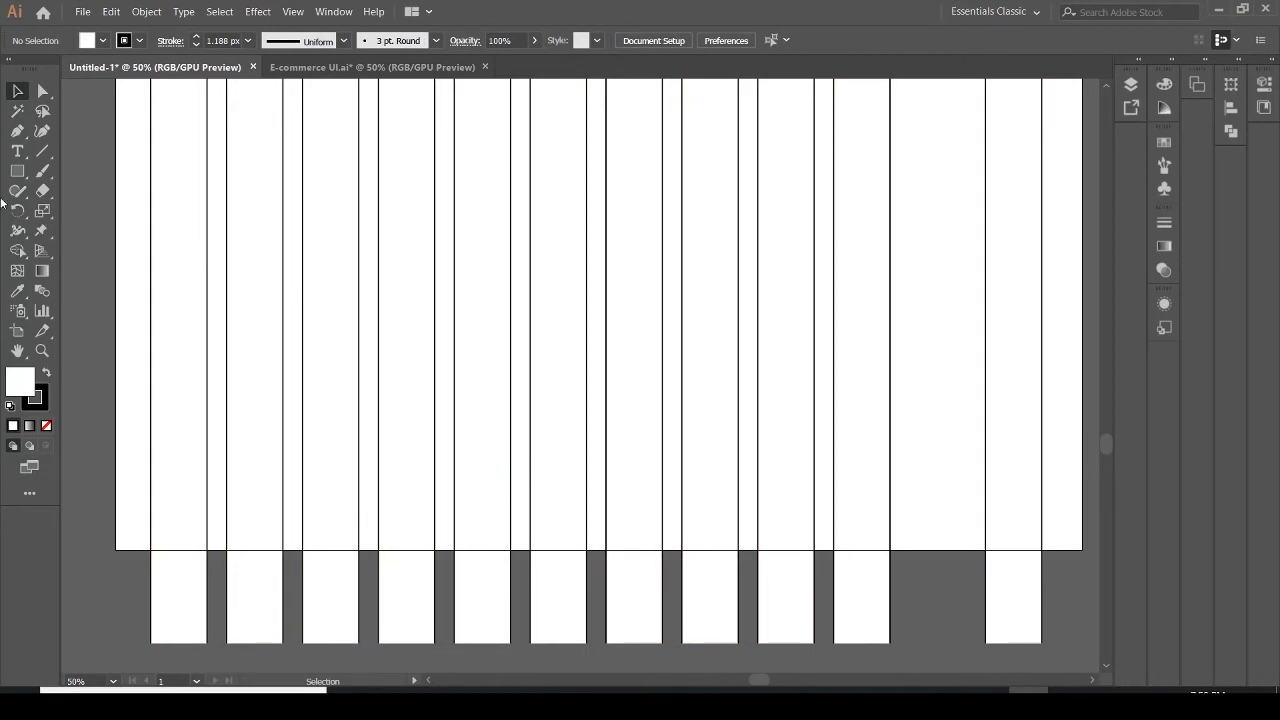
Extend the artboard downward to a height of 2882 px
click(17, 330)
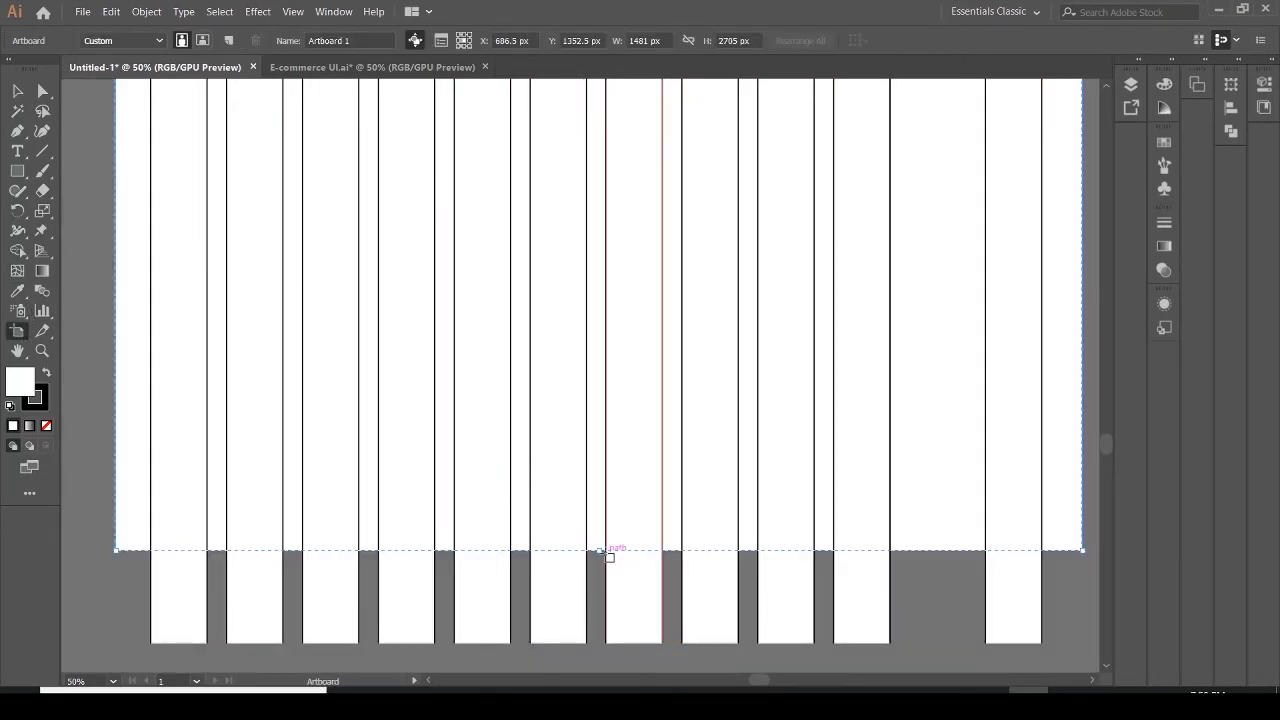
drag(599, 551, 604, 665)
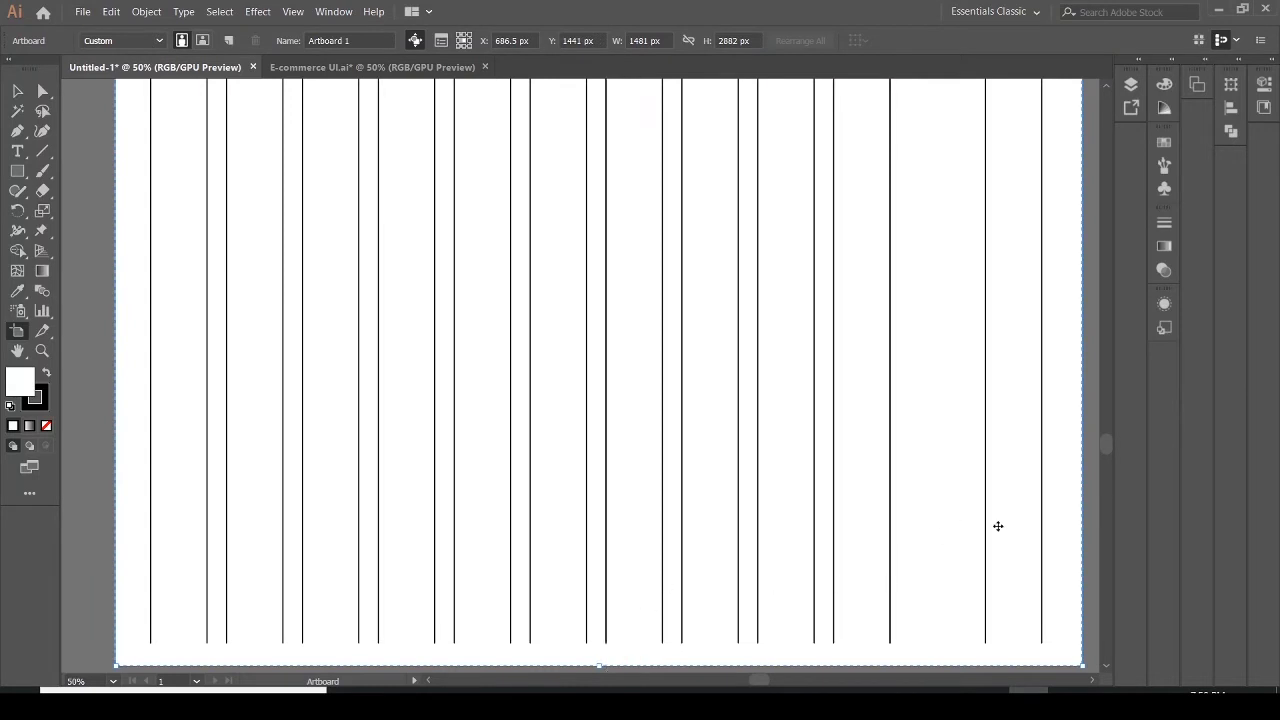
drag(1106, 449, 1106, 447)
mouse_move(1104, 435)
mouse_down()
mouse_move(1112, 410)
mouse_move(1130, 480)
mouse_move(1122, 421)
mouse_up()
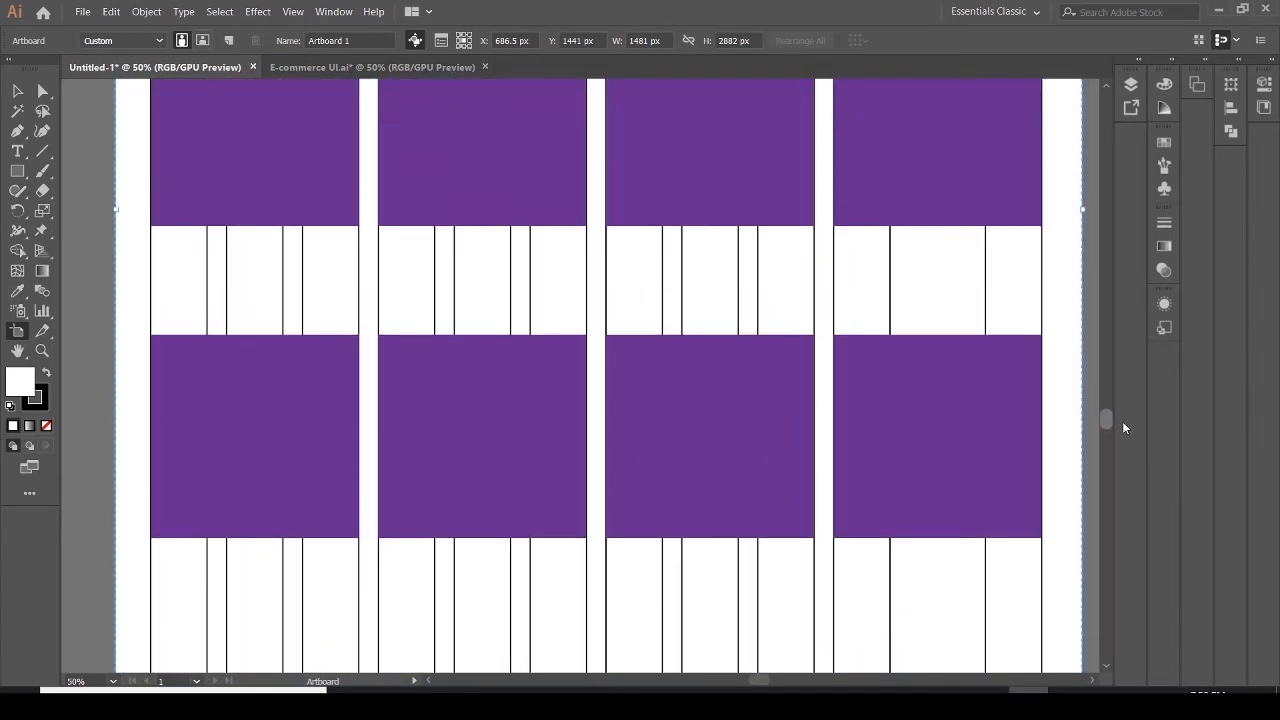
click(1134, 88)
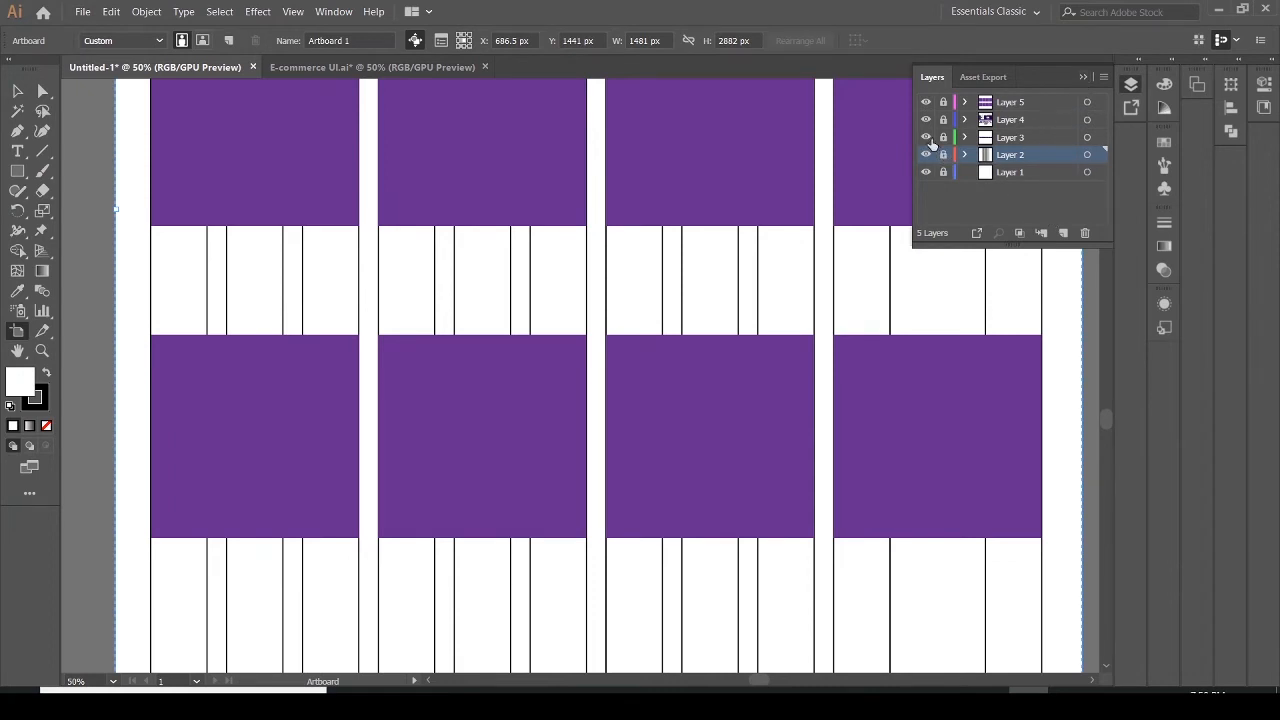
click(1082, 79)
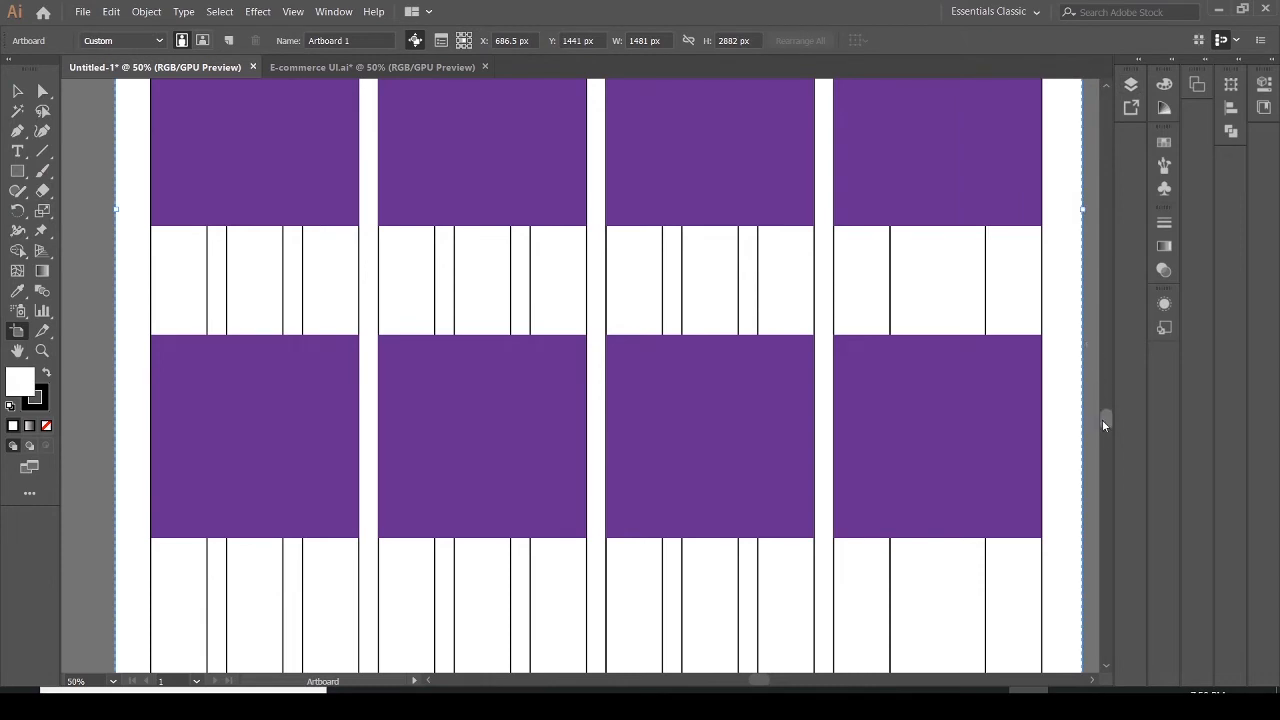
drag(1104, 426, 1106, 414)
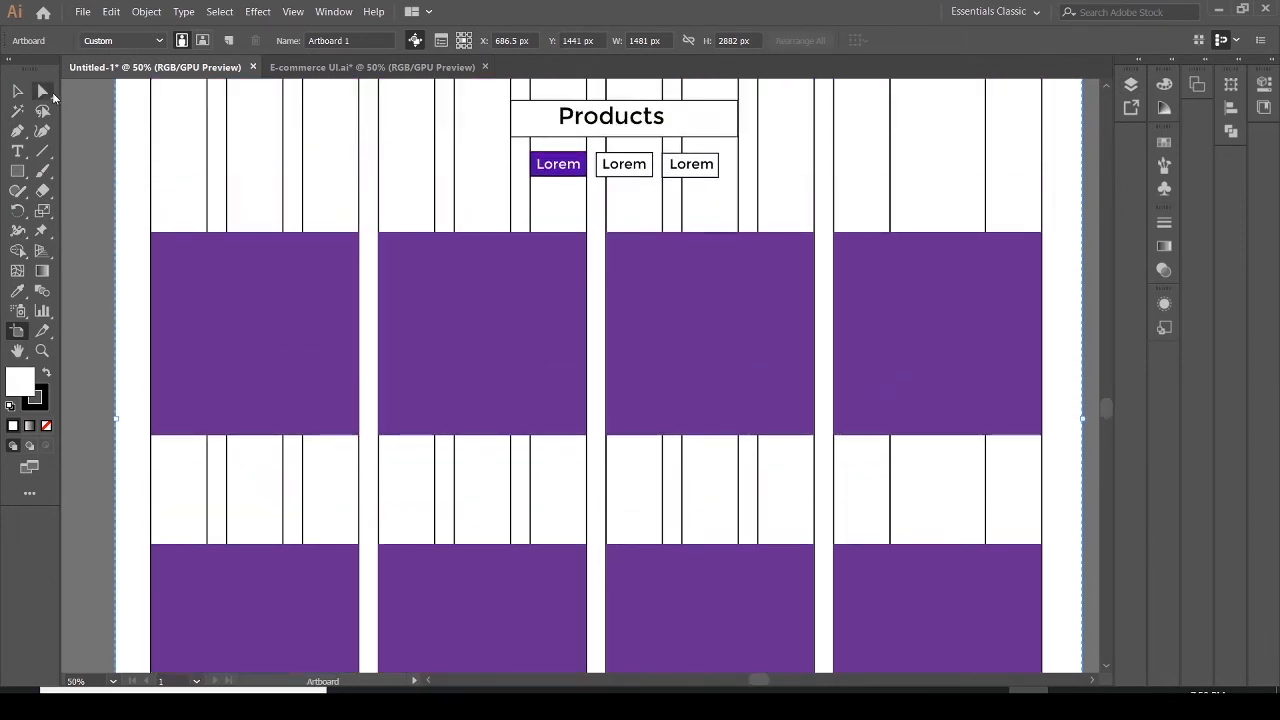
Try placing the img-4 image from the UI-Ecommerce images folder over the first purple product rectangle
click(17, 91)
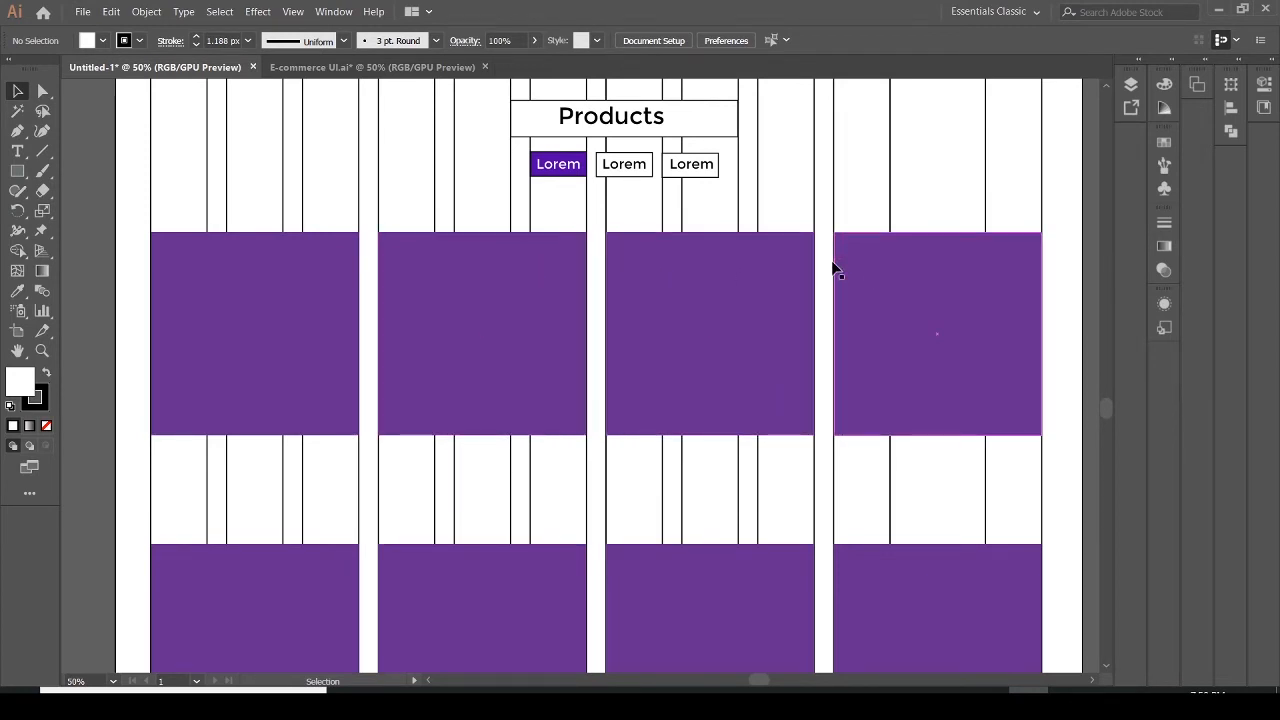
mouse_move(1106, 409)
mouse_down()
mouse_move(1102, 360)
mouse_move(1112, 408)
mouse_up()
click(80, 12)
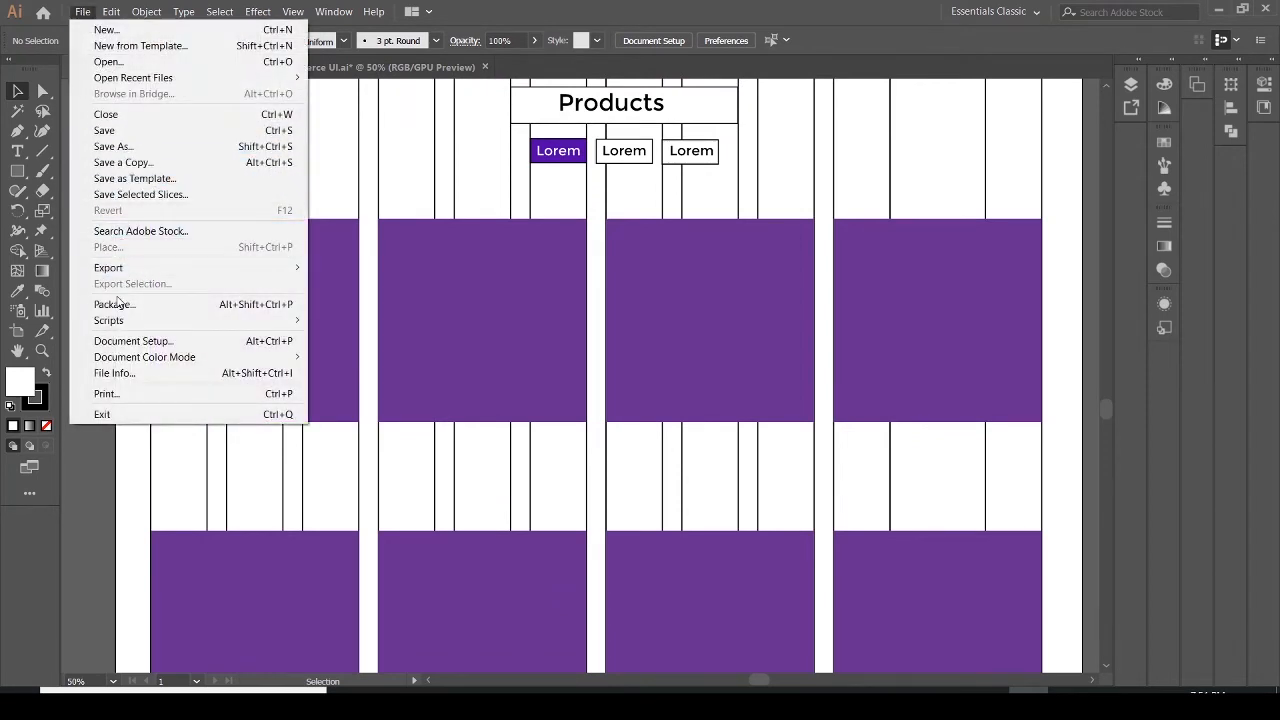
mouse_move(128, 317)
click(337, 343)
click(337, 343)
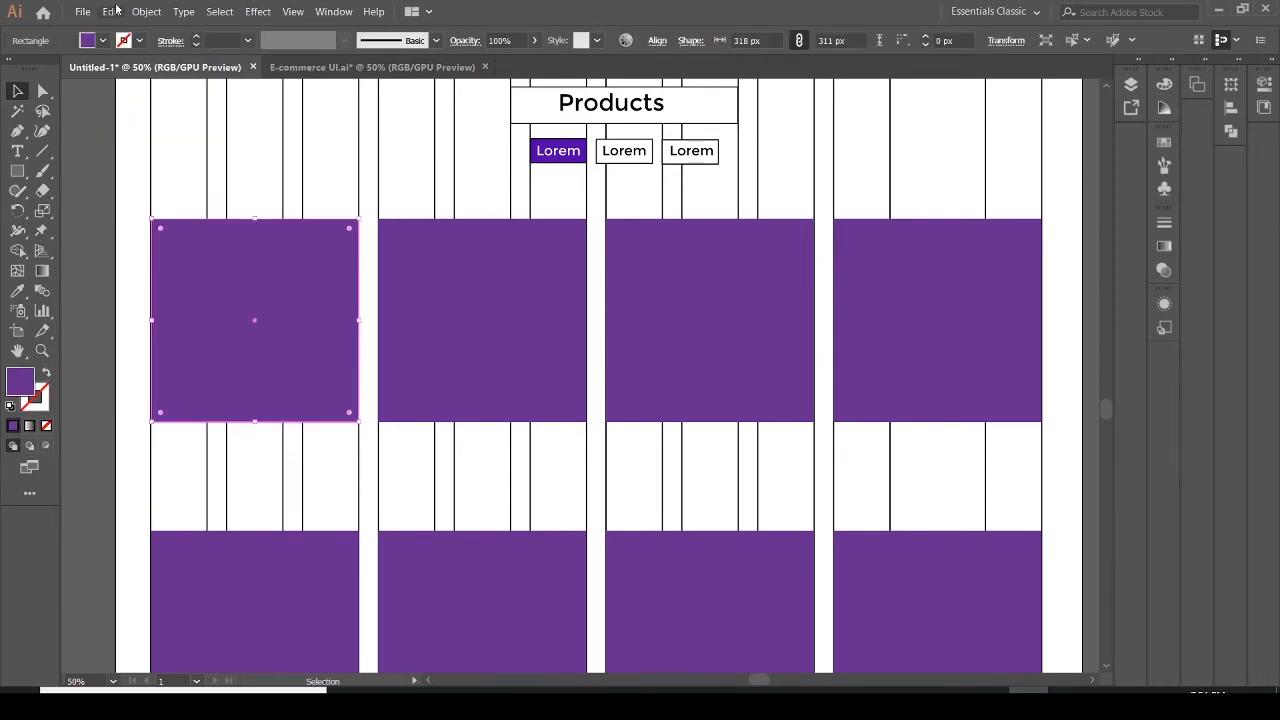
click(81, 13)
click(84, 248)
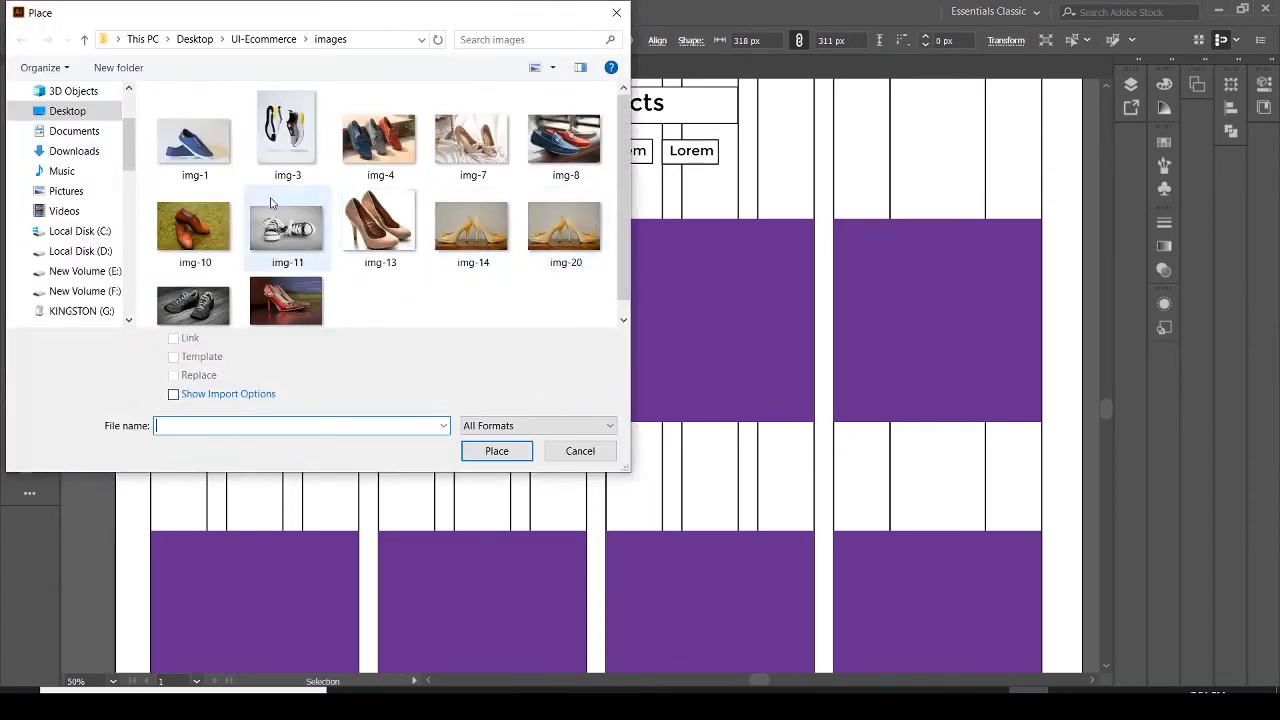
click(383, 133)
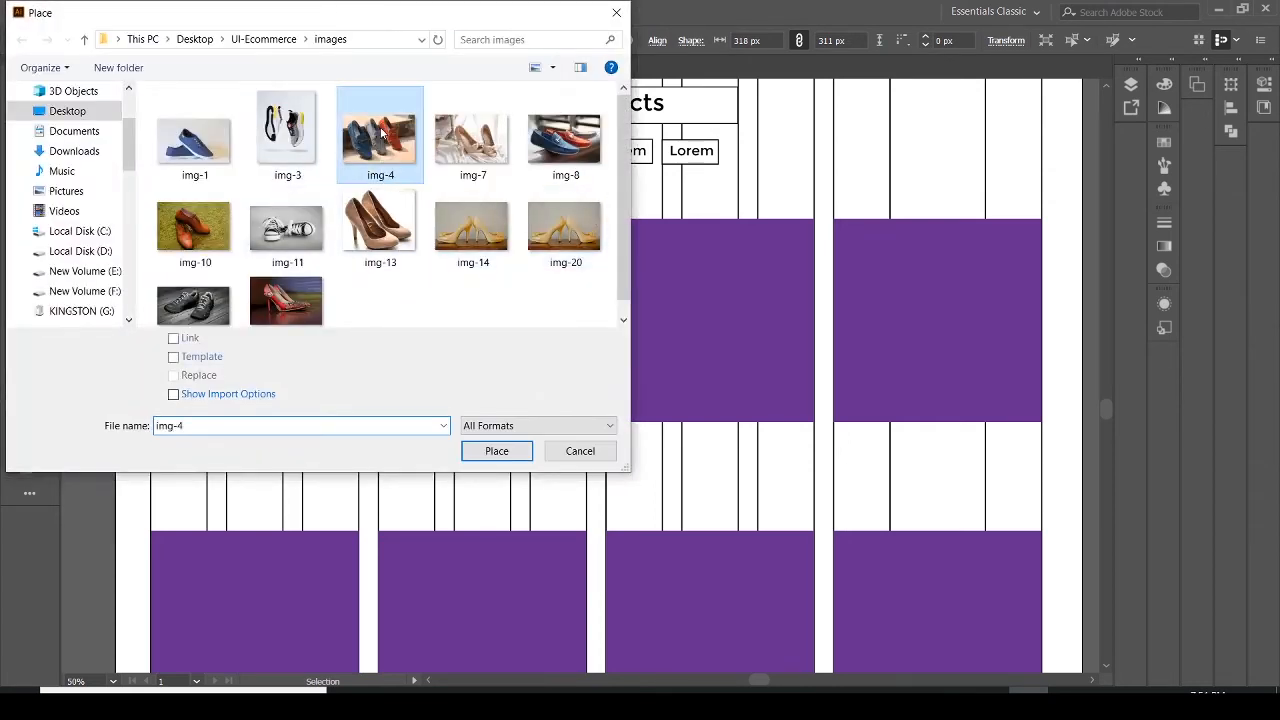
click(489, 455)
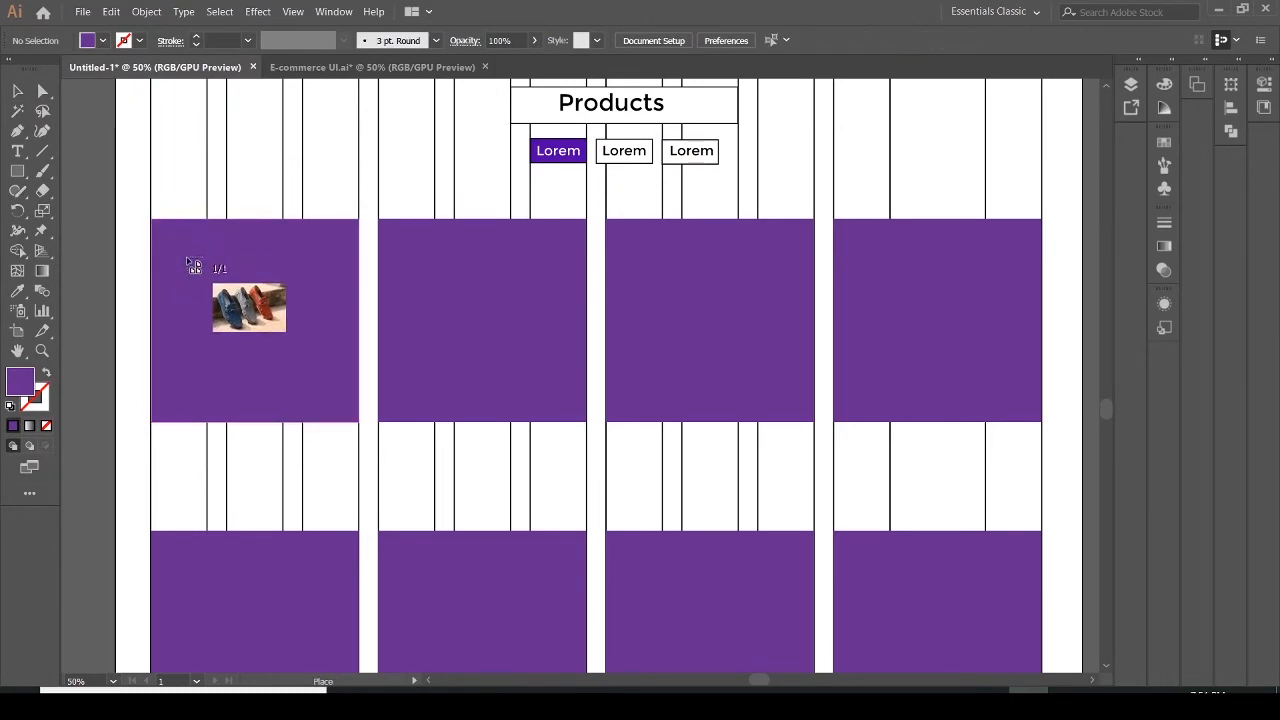
click(186, 257)
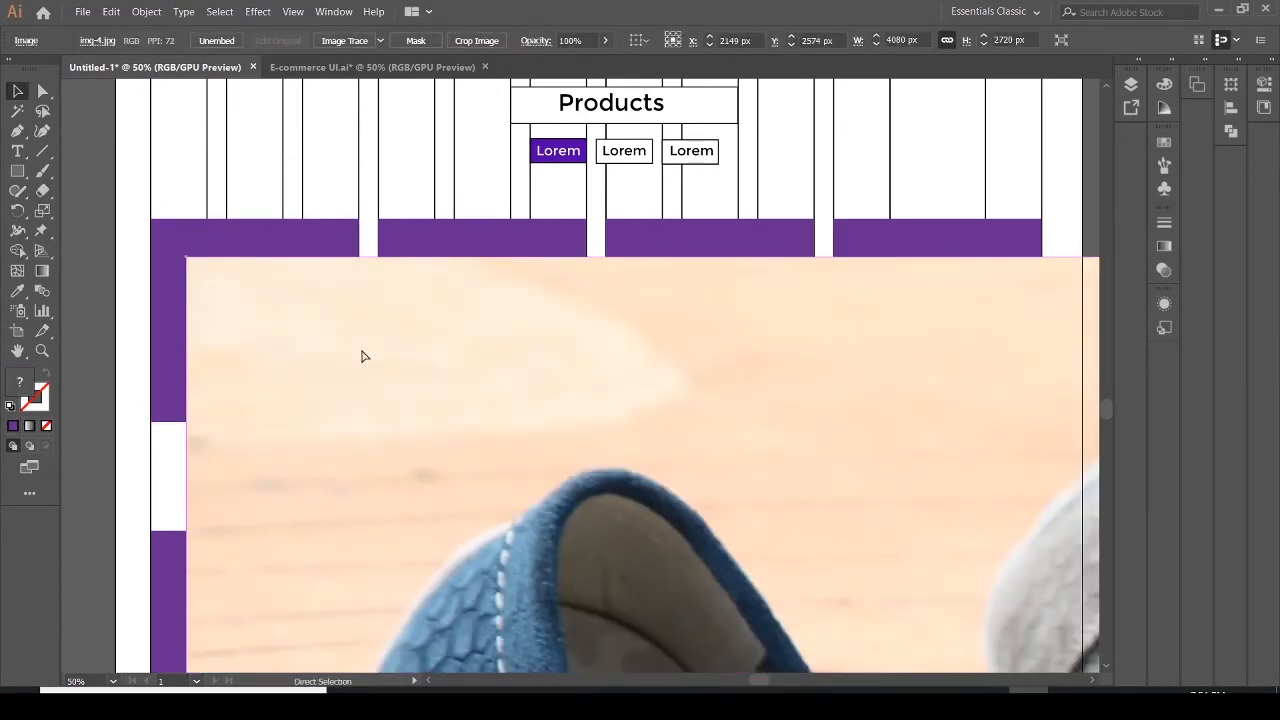
key(ctrl+z)
click(297, 318)
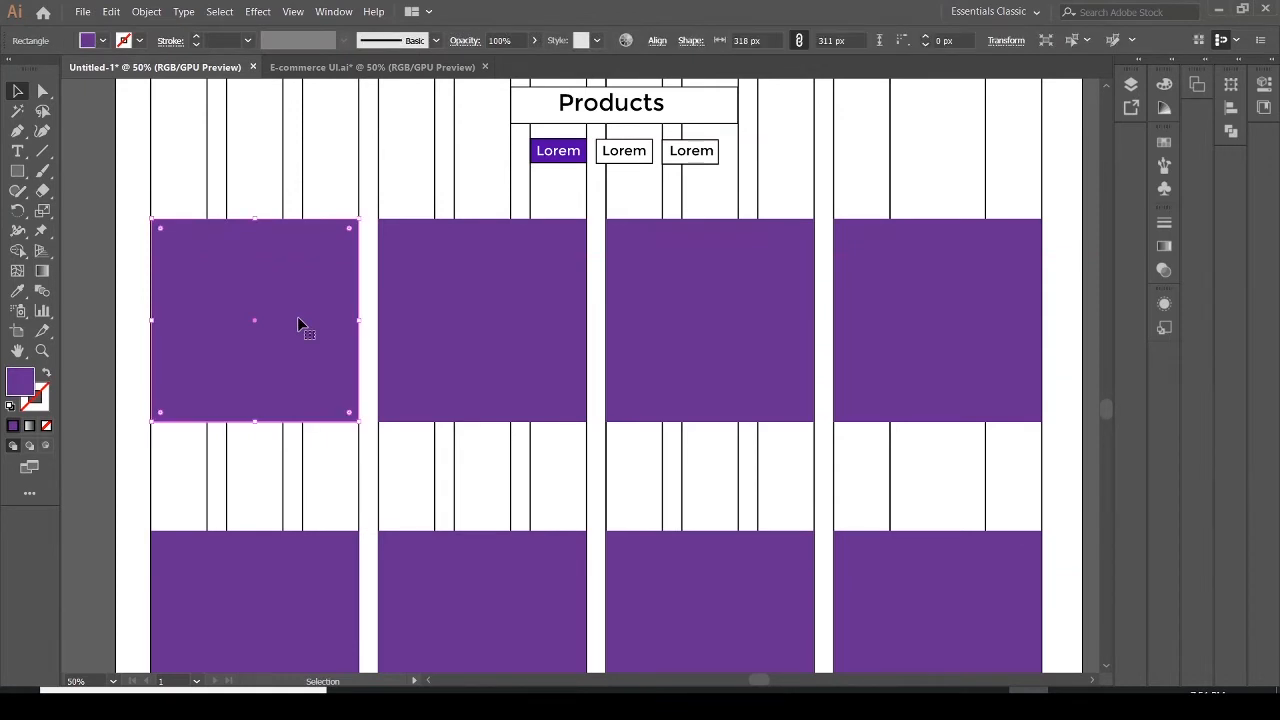
key(Delete)
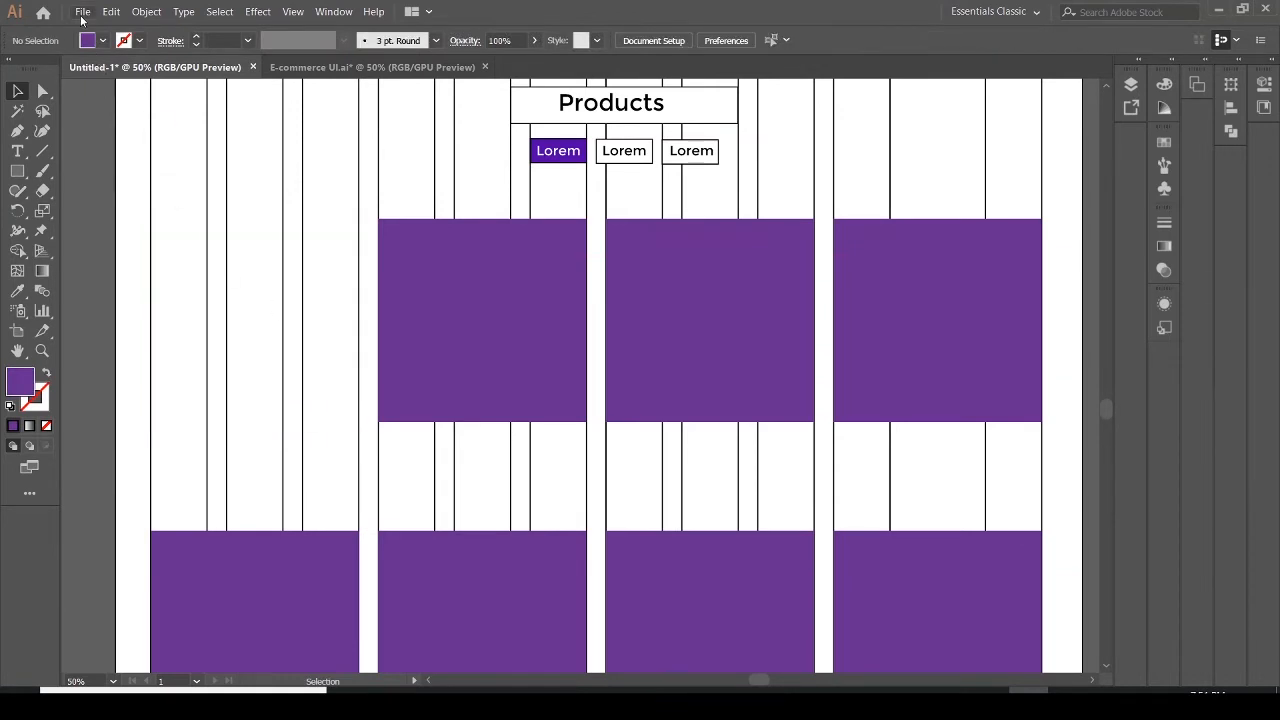
key(ctrl+z)
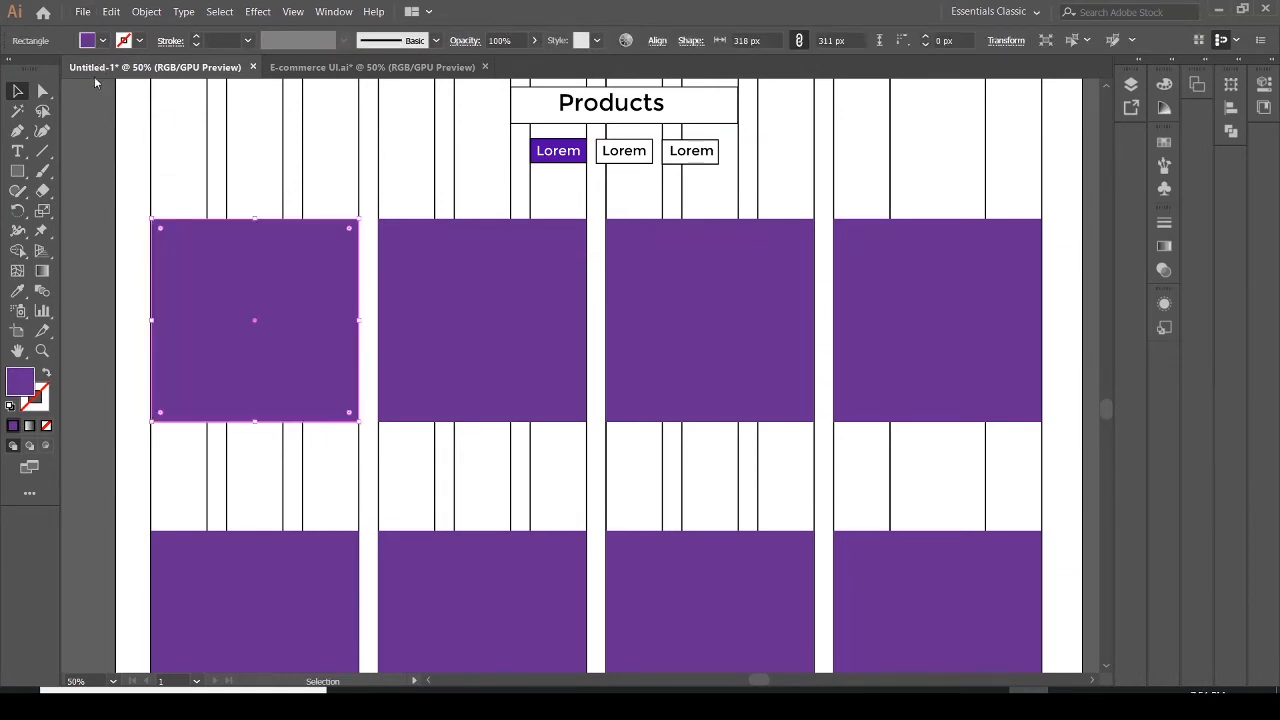
Place img-4 over the first purple product rectangle and stretch it to fill the rectangle's full 311 px height
click(83, 12)
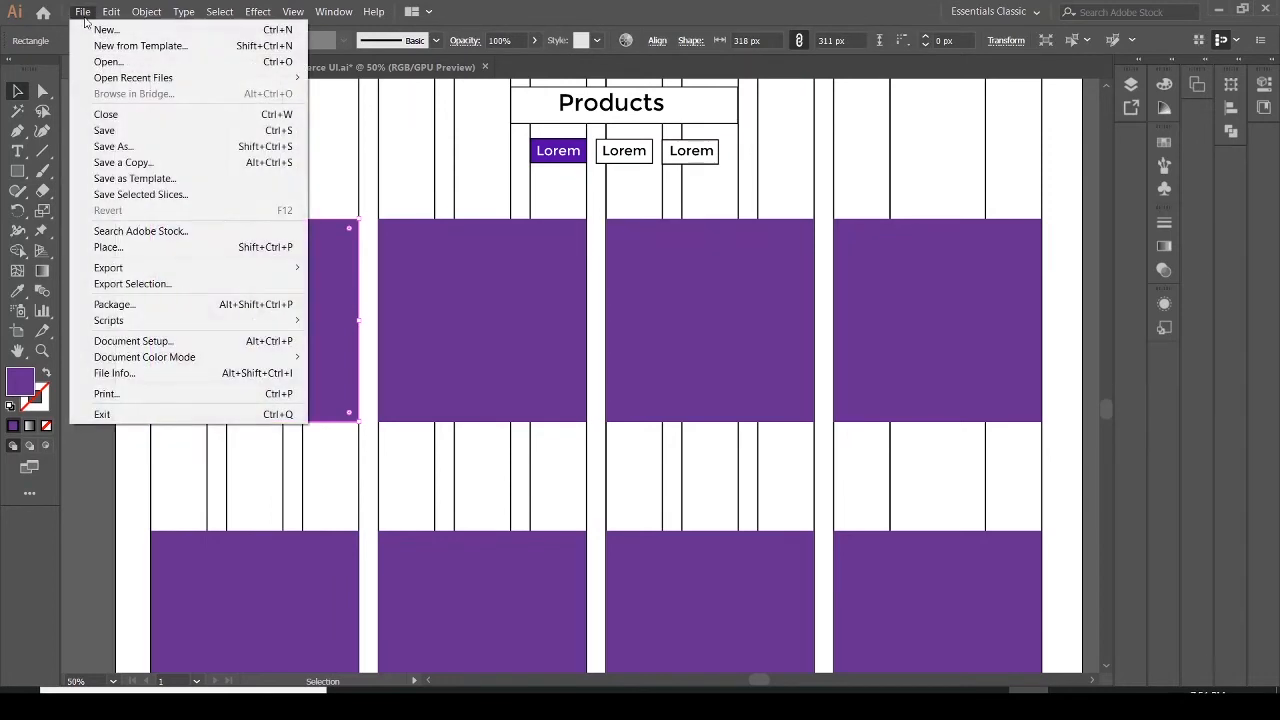
click(121, 249)
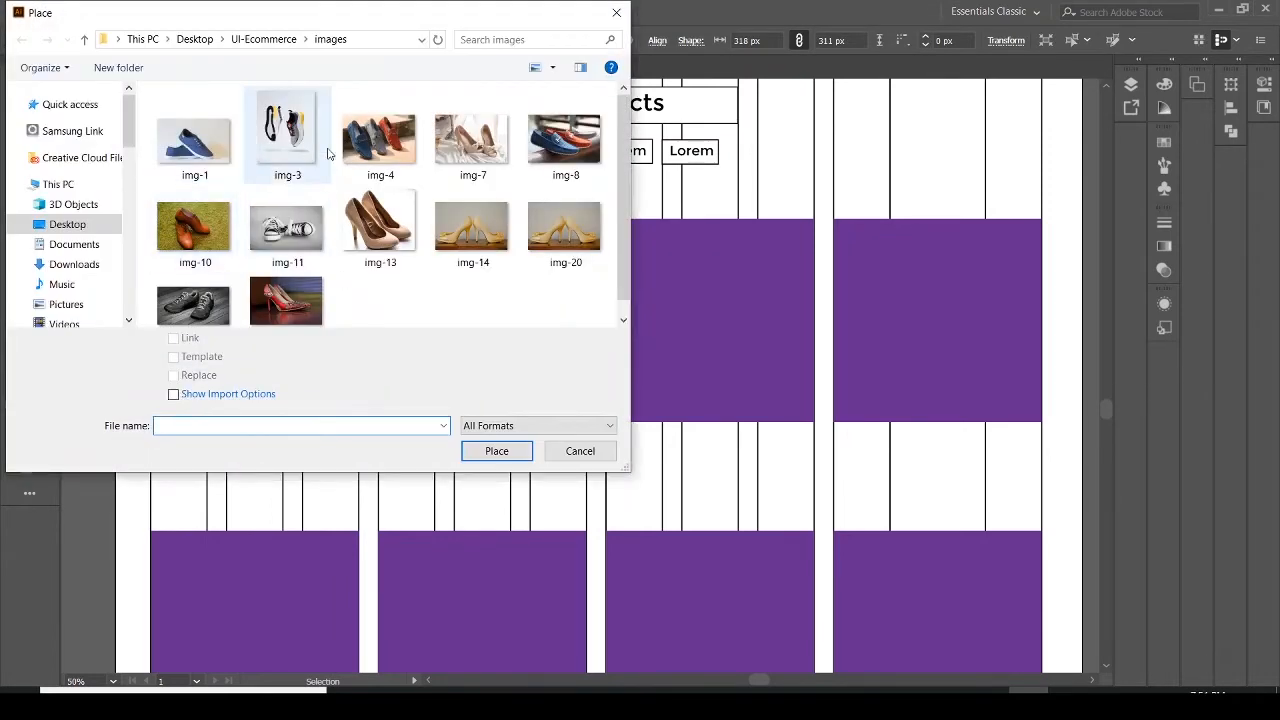
click(376, 142)
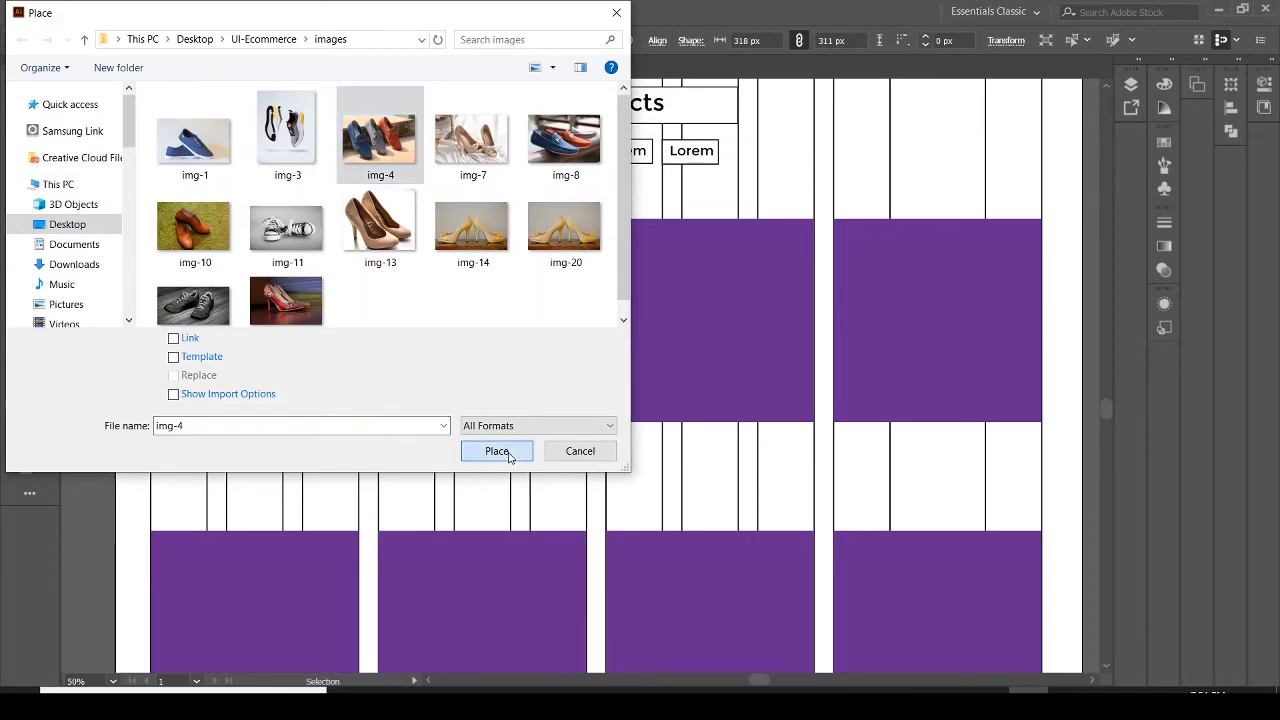
click(494, 451)
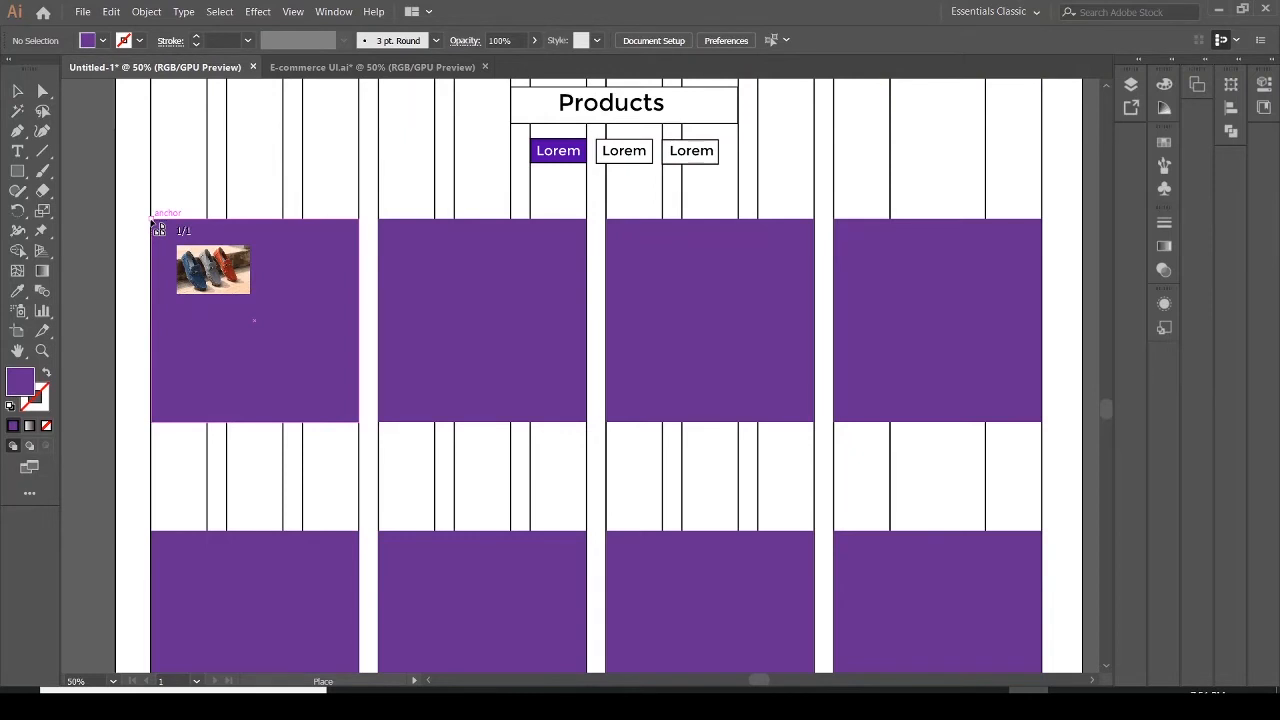
drag(157, 227, 360, 429)
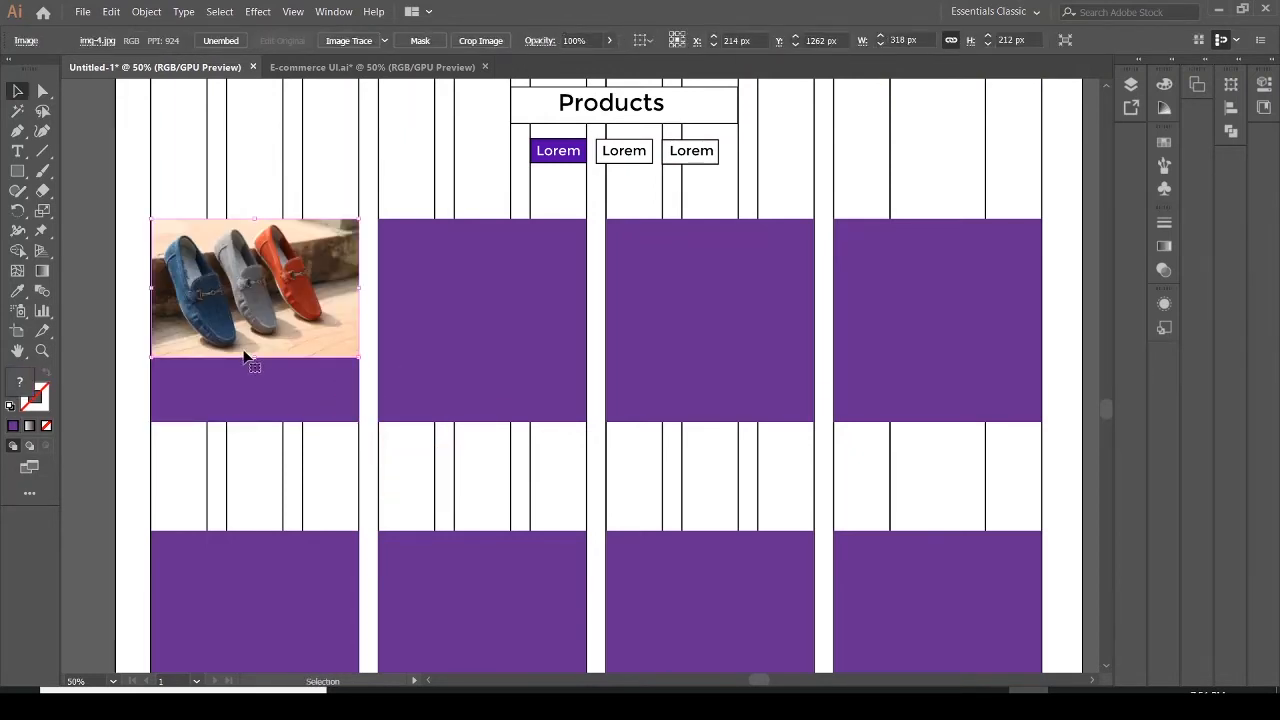
drag(256, 359, 251, 422)
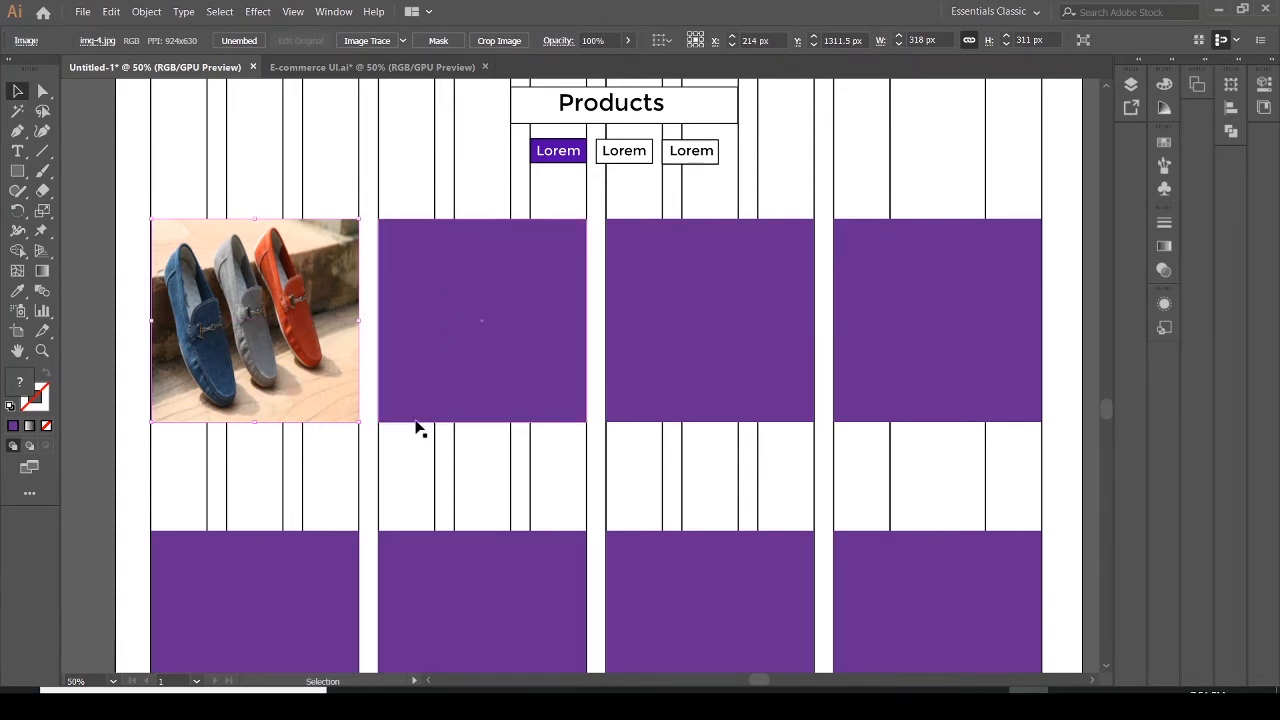
Place img-10 into the second purple product rectangle, sized to fill it completely
click(395, 290)
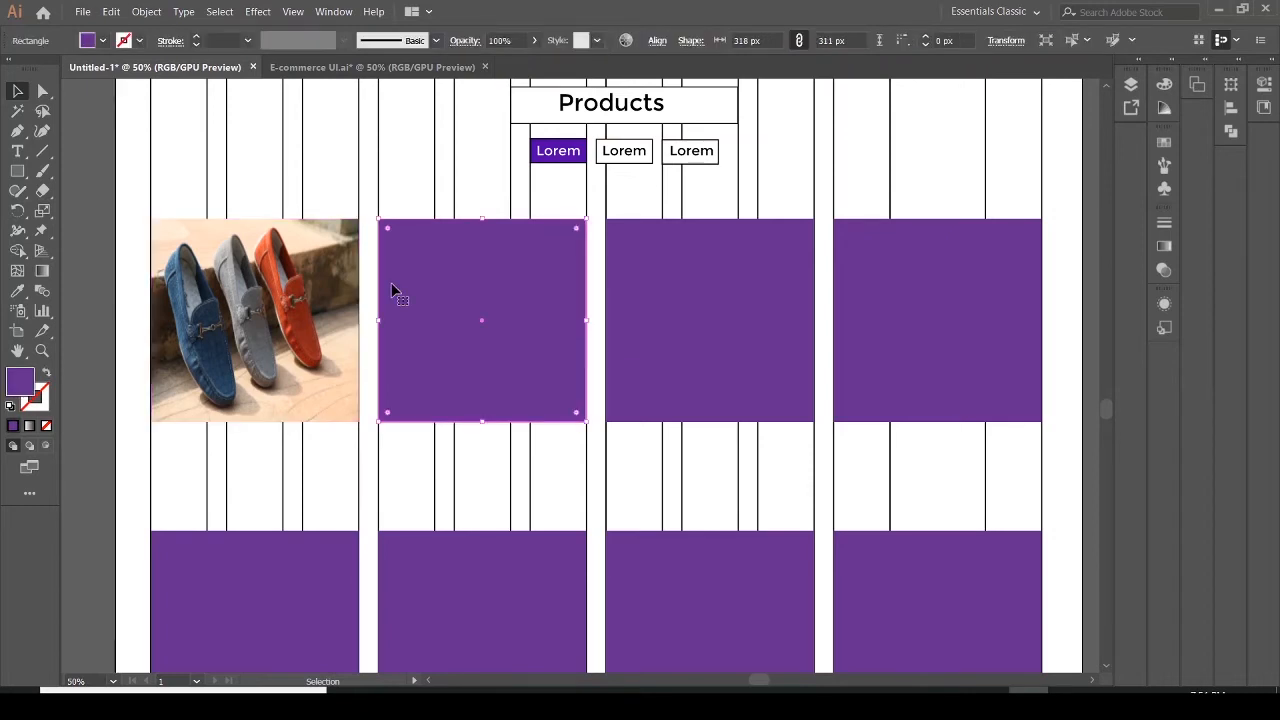
click(83, 12)
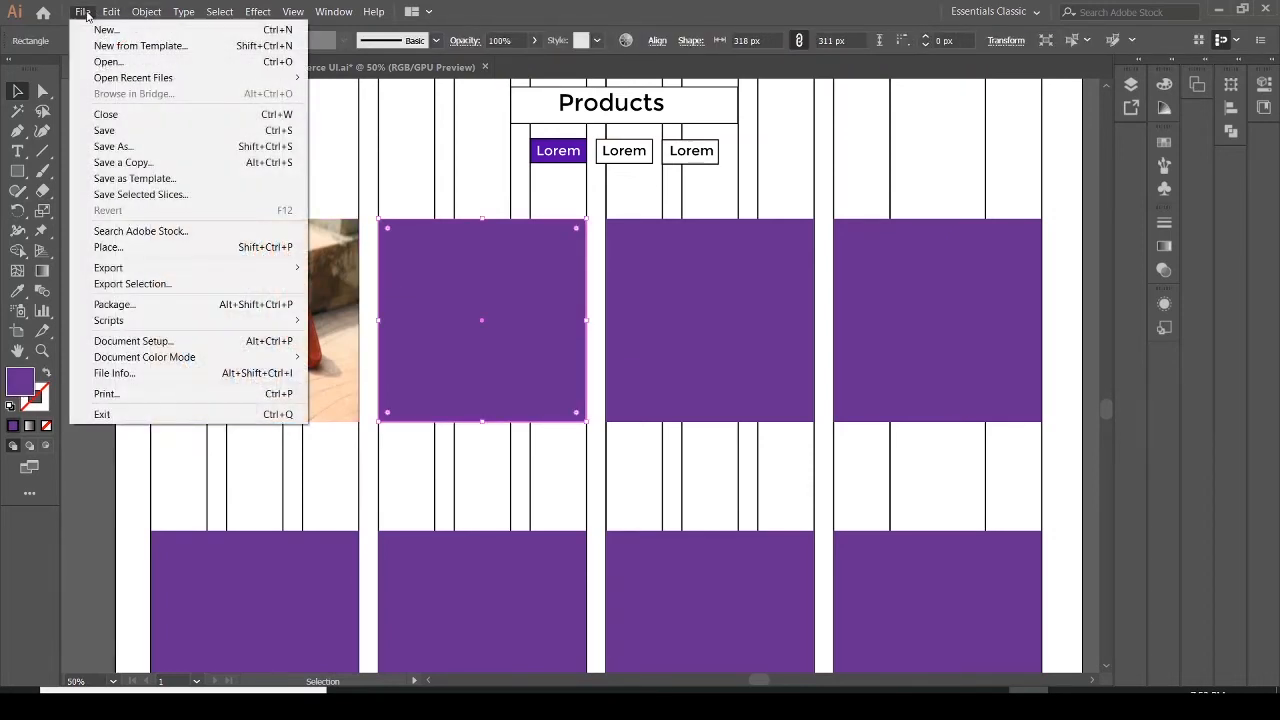
click(85, 251)
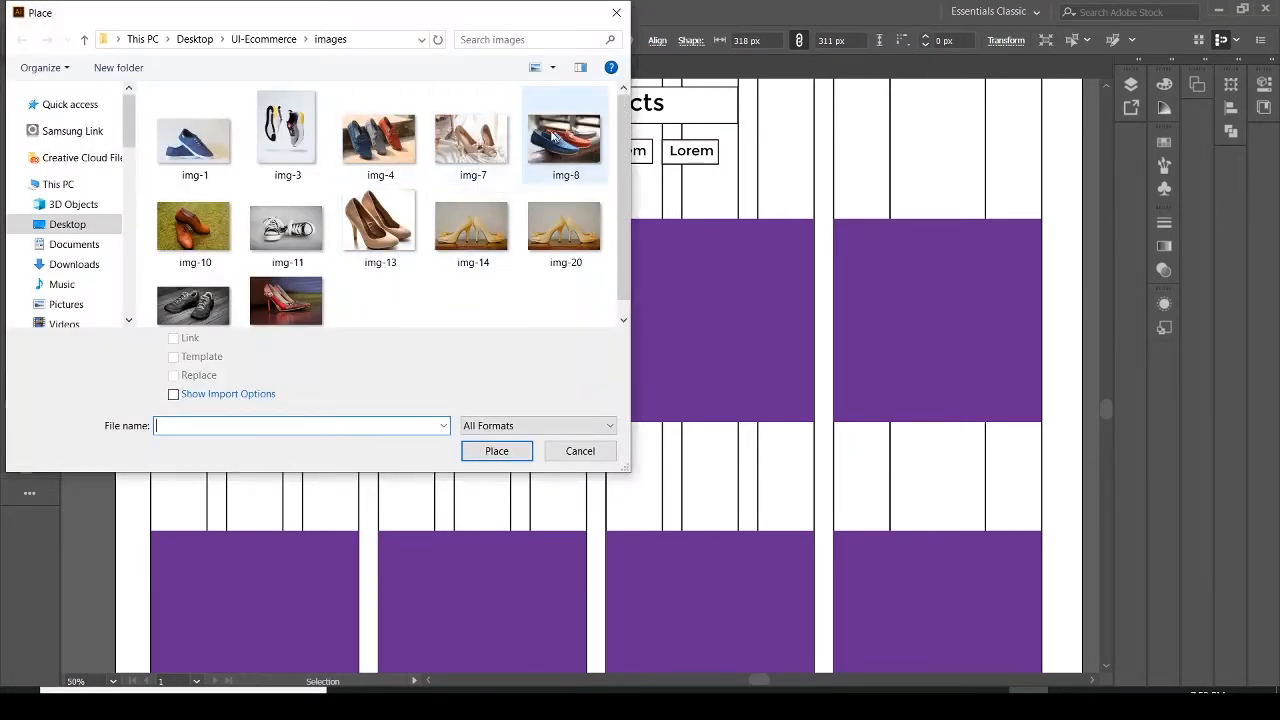
click(209, 246)
click(505, 451)
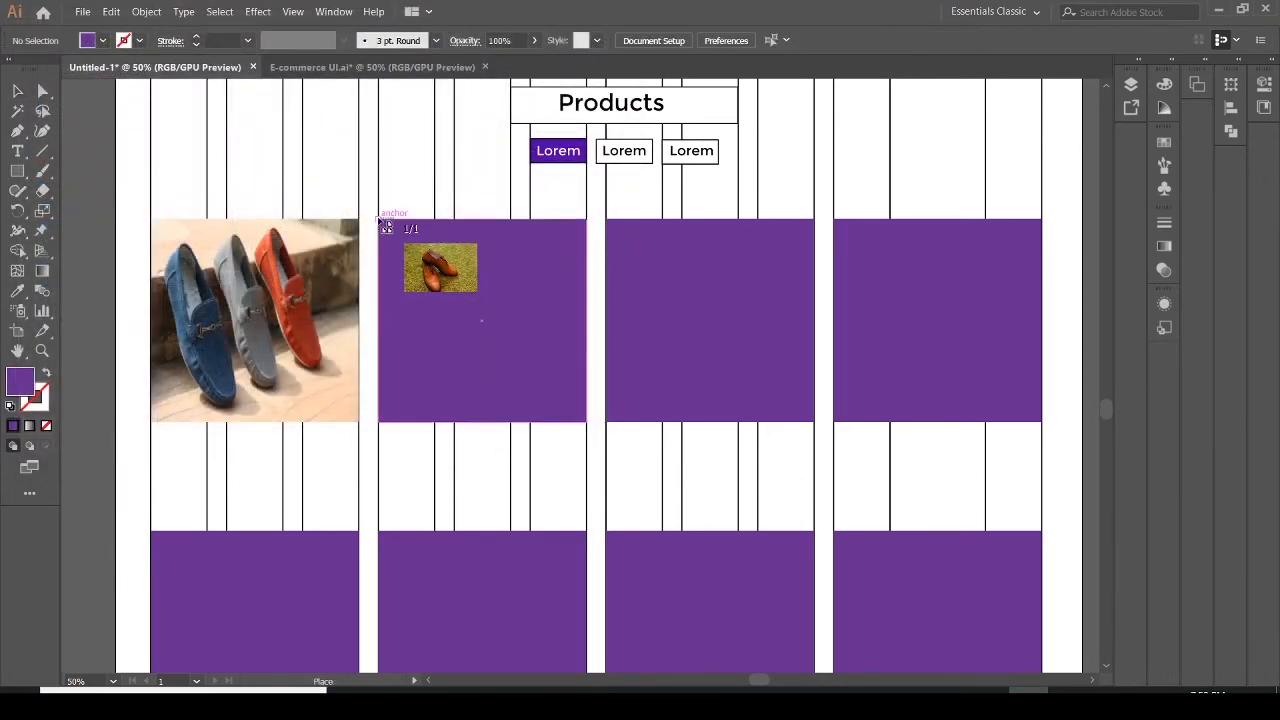
drag(382, 220, 590, 428)
drag(482, 357, 490, 422)
key(ctrl+z)
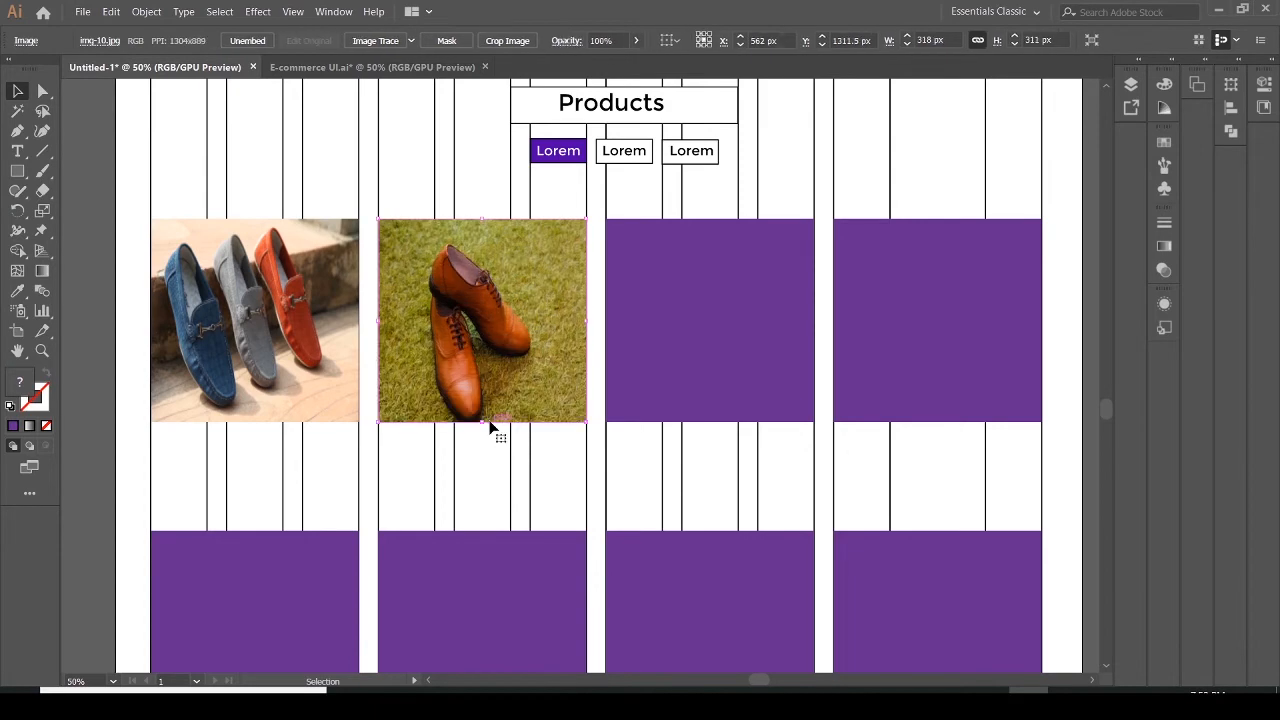
Place img-23 into the third purple product rectangle and stretch it to cover the whole rectangle
click(647, 341)
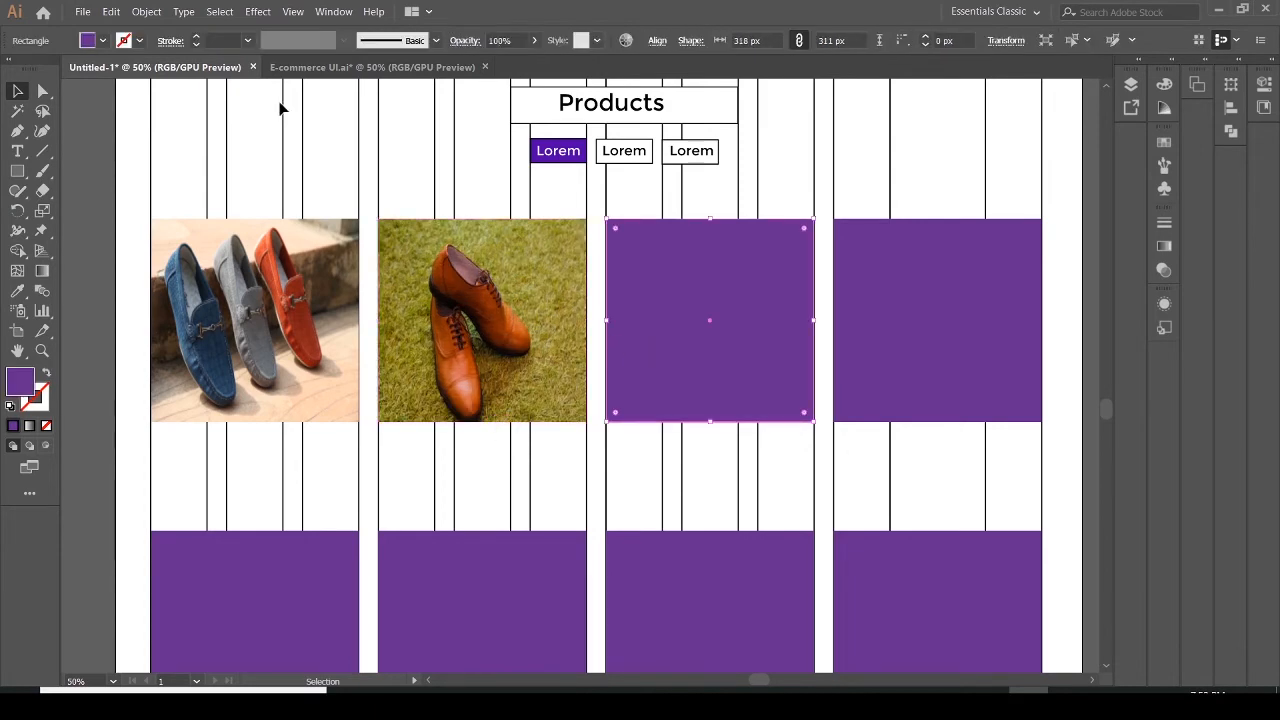
click(83, 12)
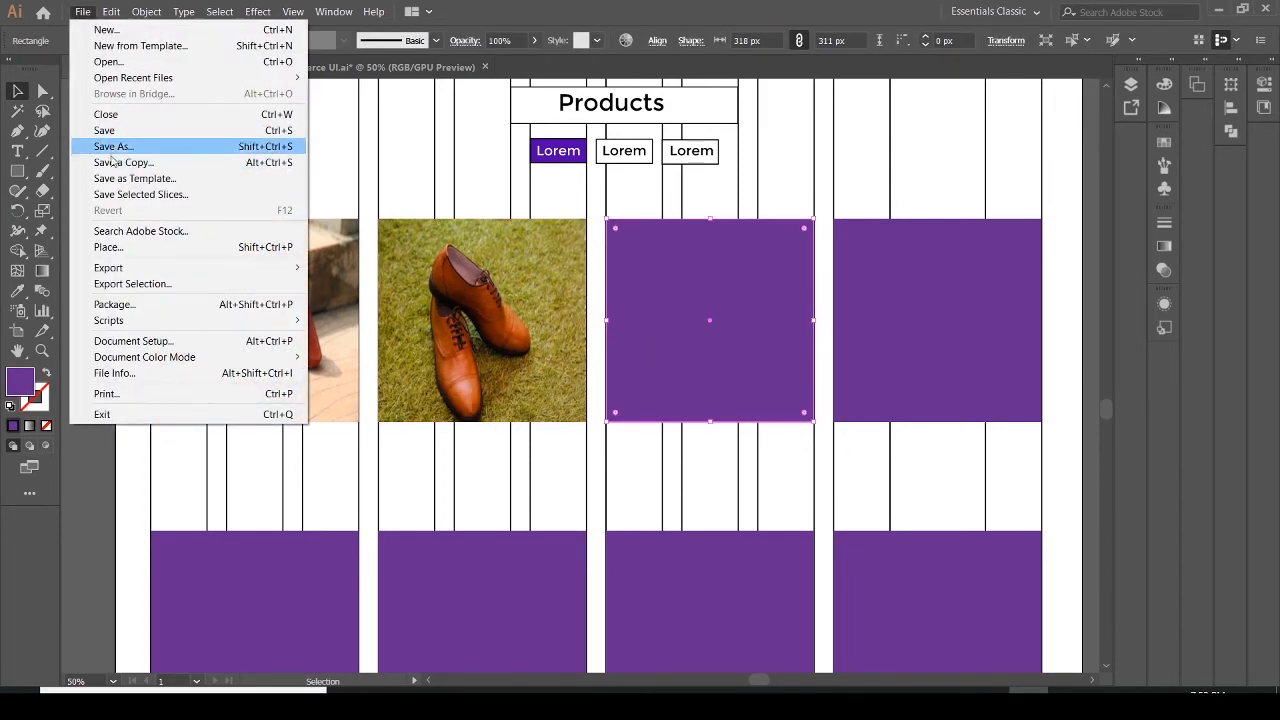
click(110, 247)
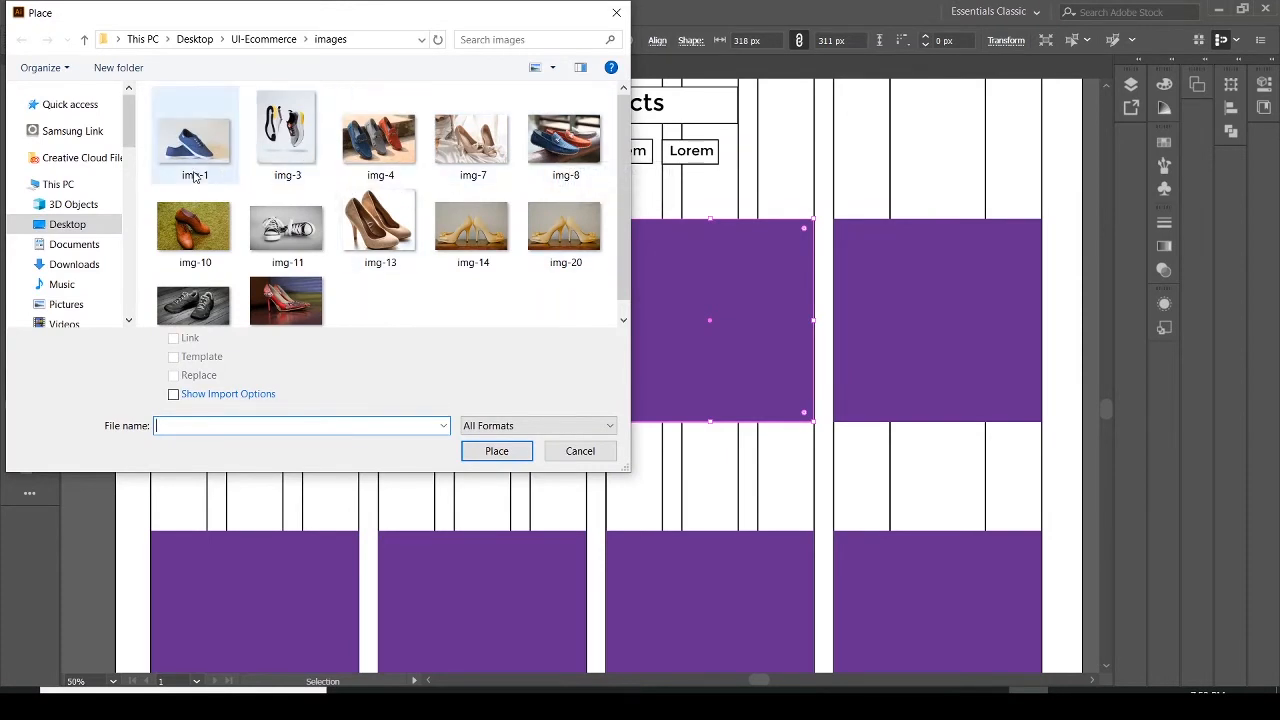
click(220, 302)
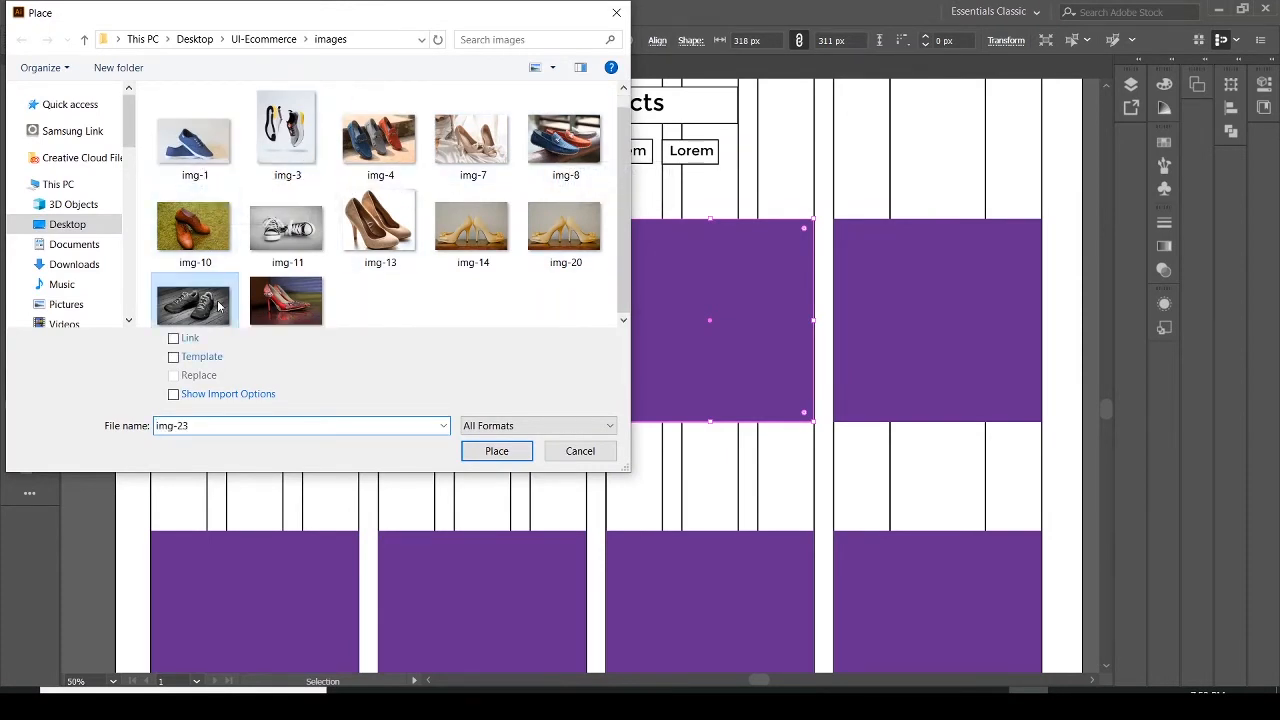
click(499, 451)
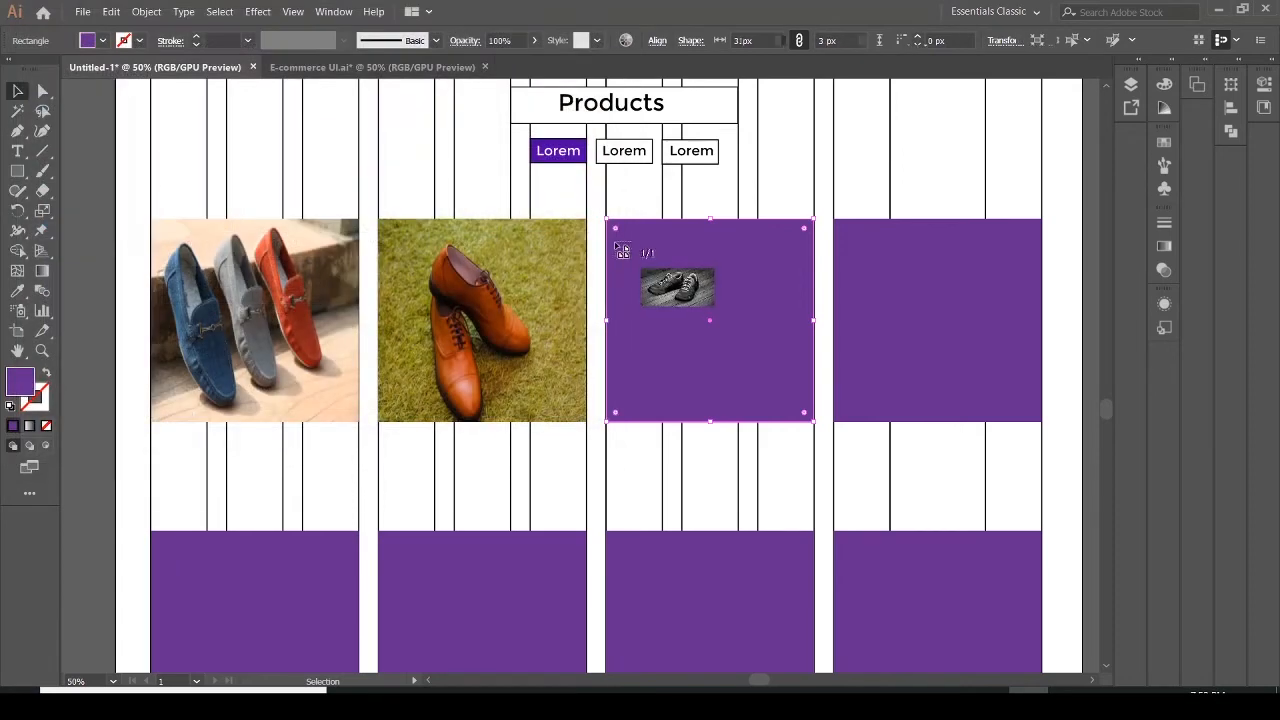
drag(608, 220, 818, 360)
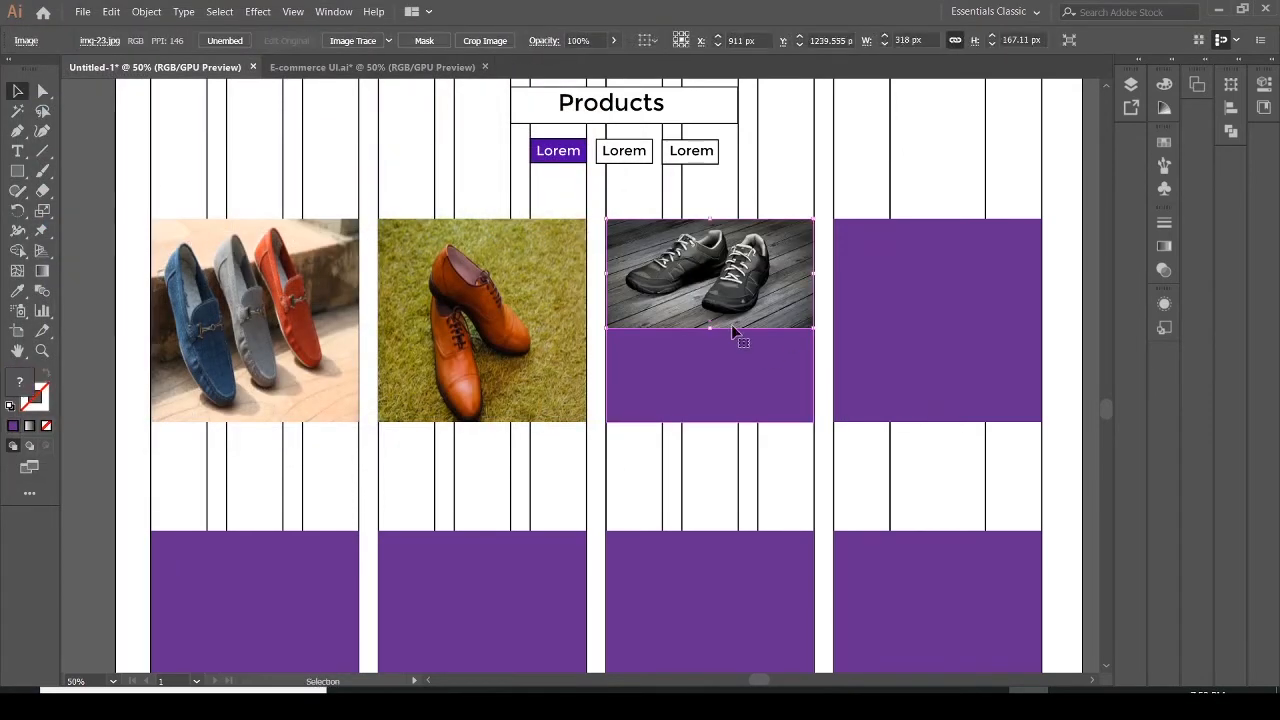
drag(713, 331, 715, 427)
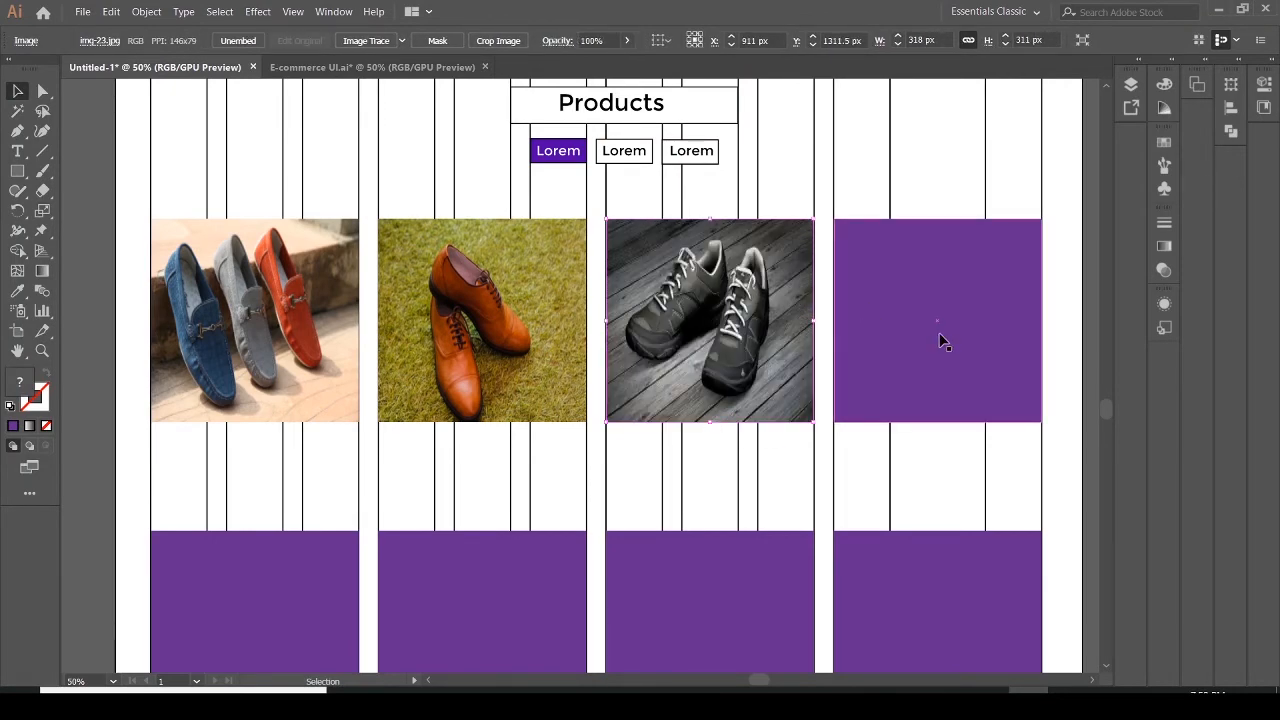
Place img-8 into the fourth purple product rectangle and stretch it to fill the rectangle
click(78, 13)
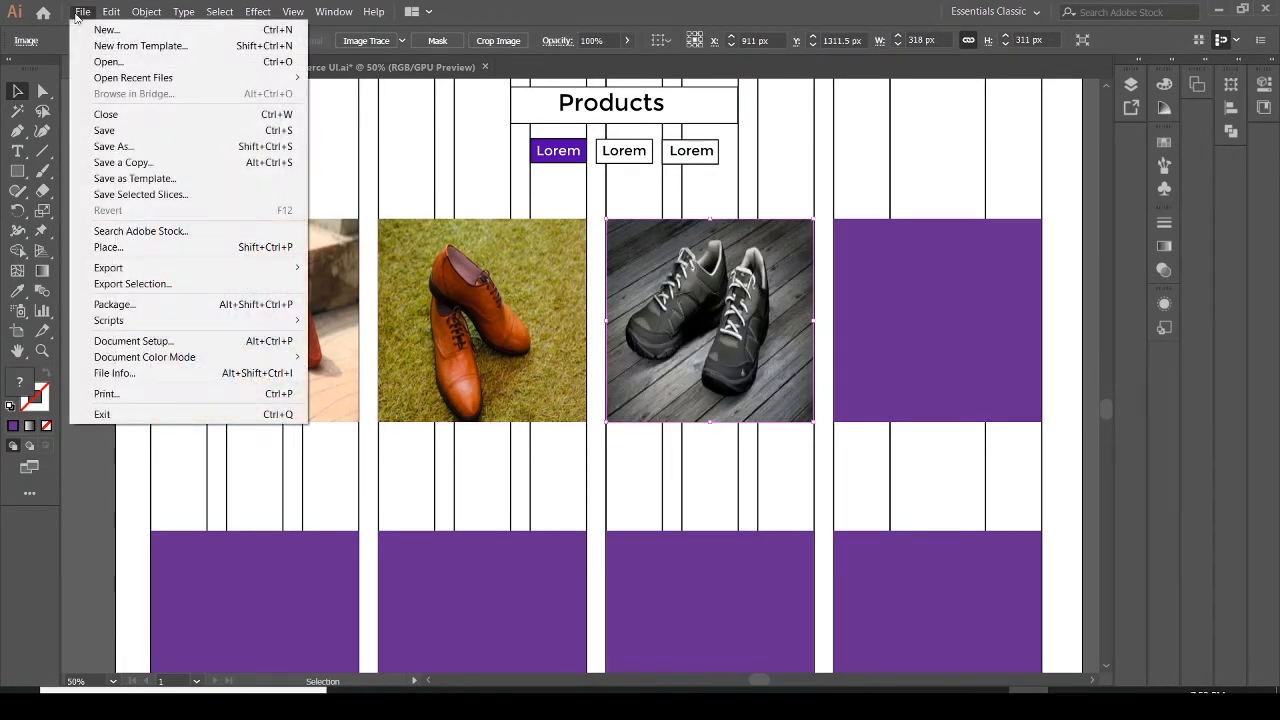
click(934, 296)
click(935, 296)
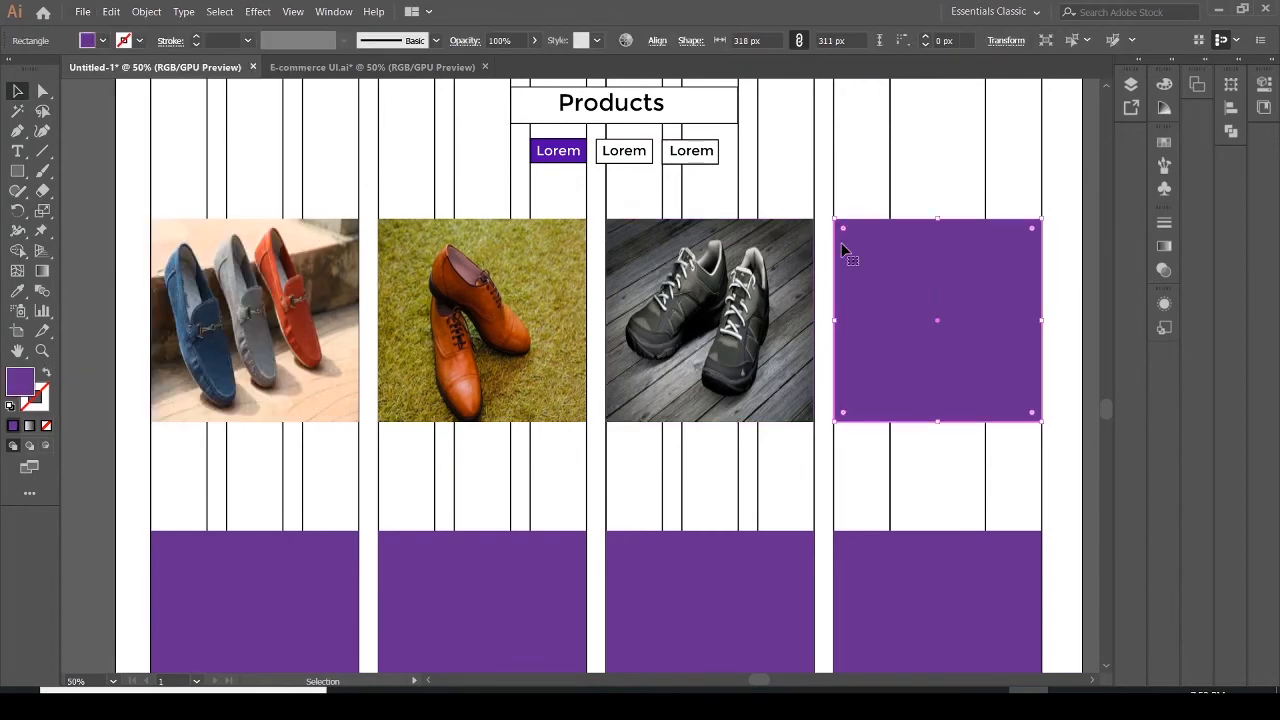
click(83, 12)
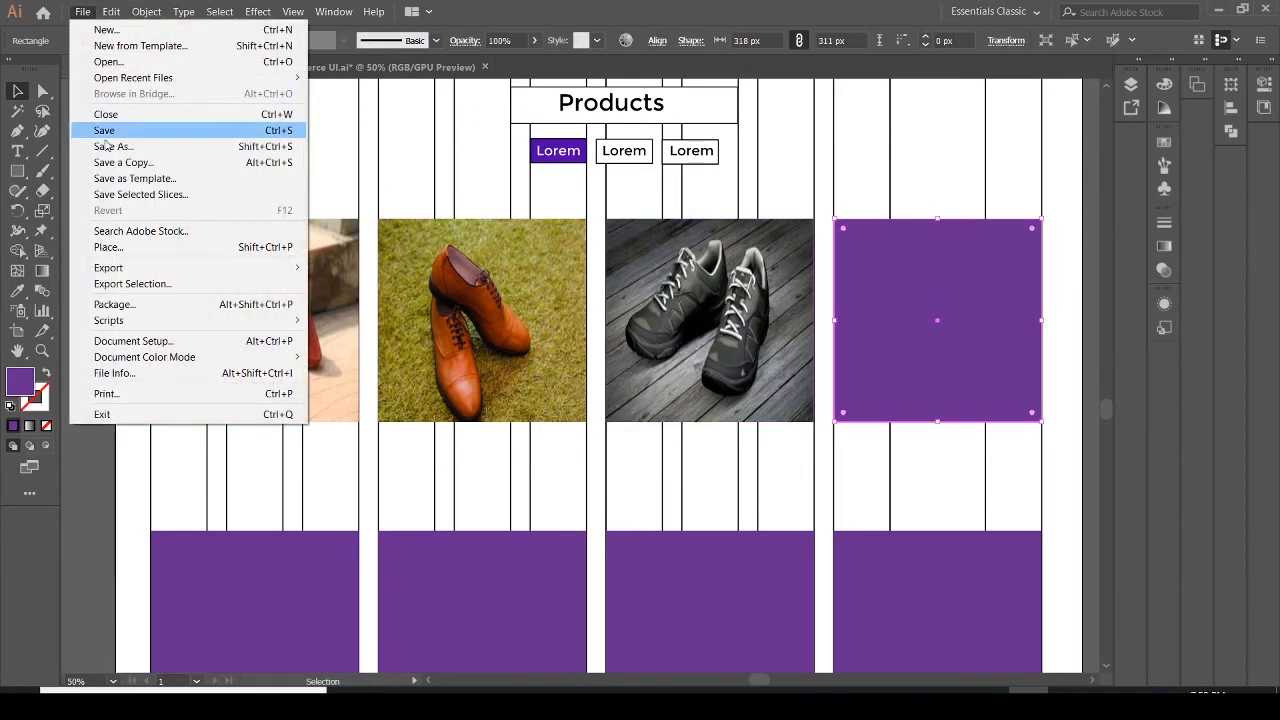
click(131, 248)
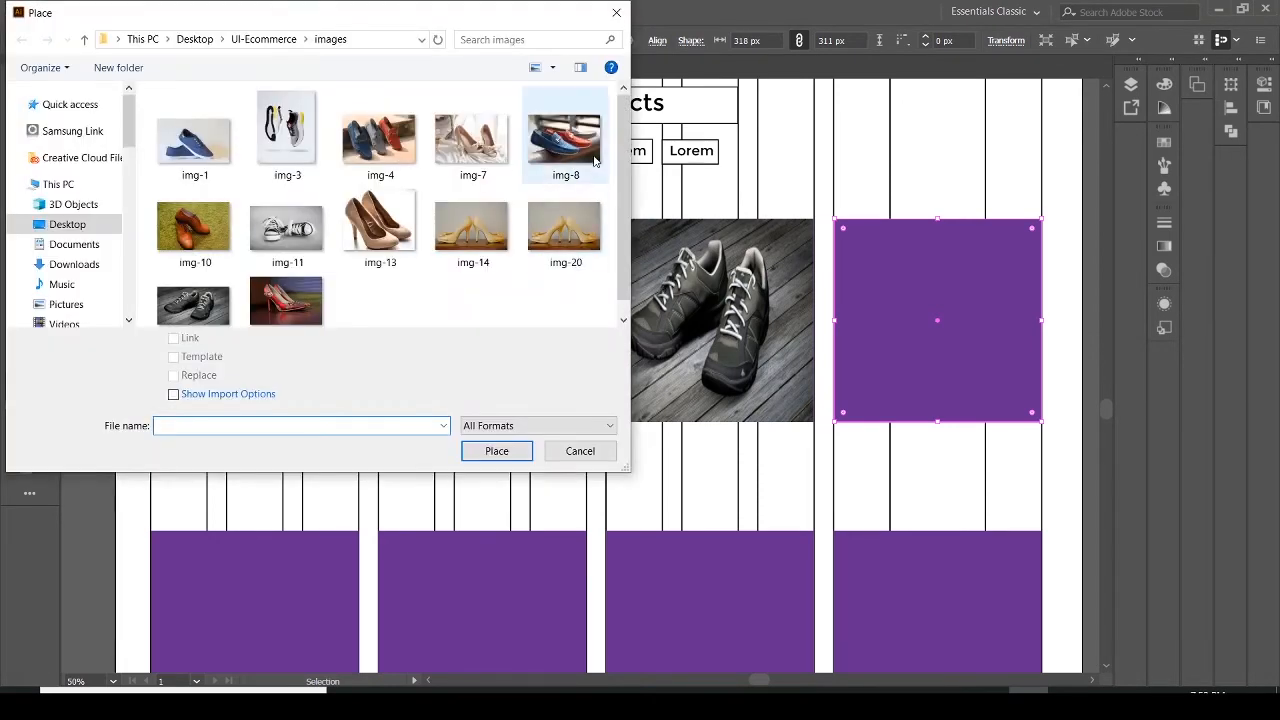
click(589, 151)
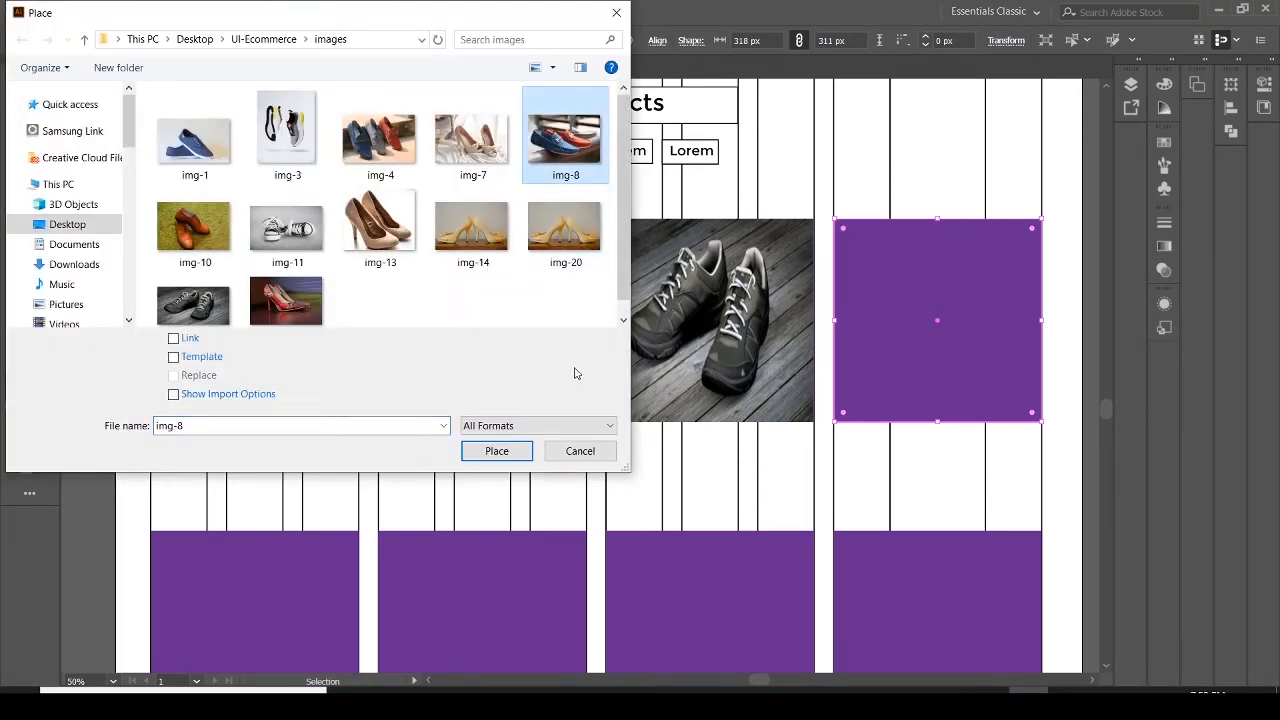
click(497, 451)
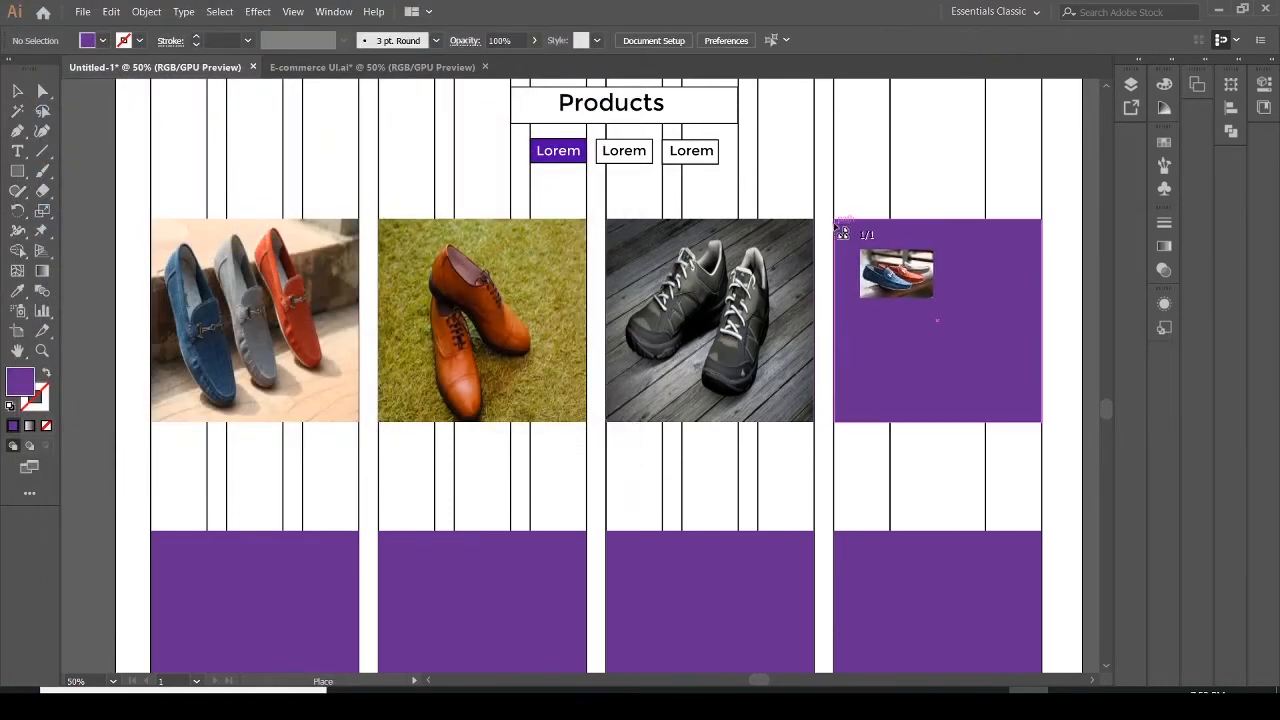
drag(836, 220, 879, 360)
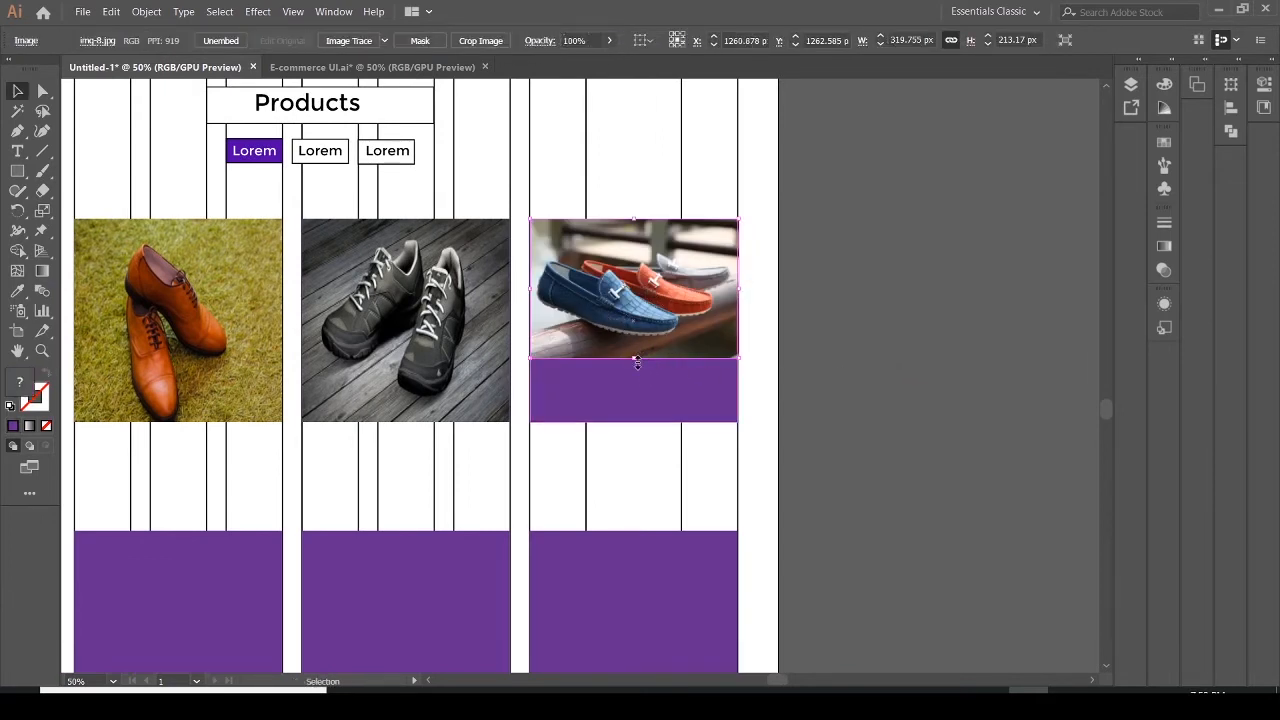
drag(635, 357, 639, 422)
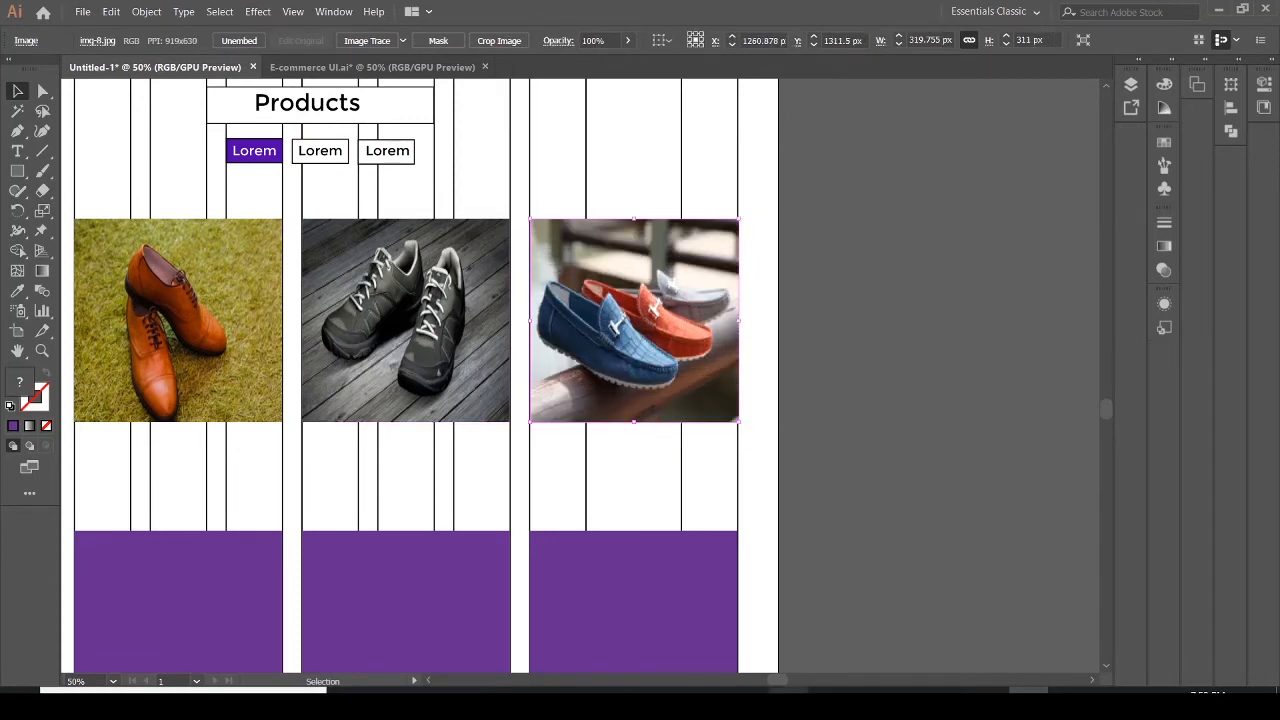
Place img-24 into the first purple rectangle of the second product row, stretched to fill it
drag(779, 686, 761, 686)
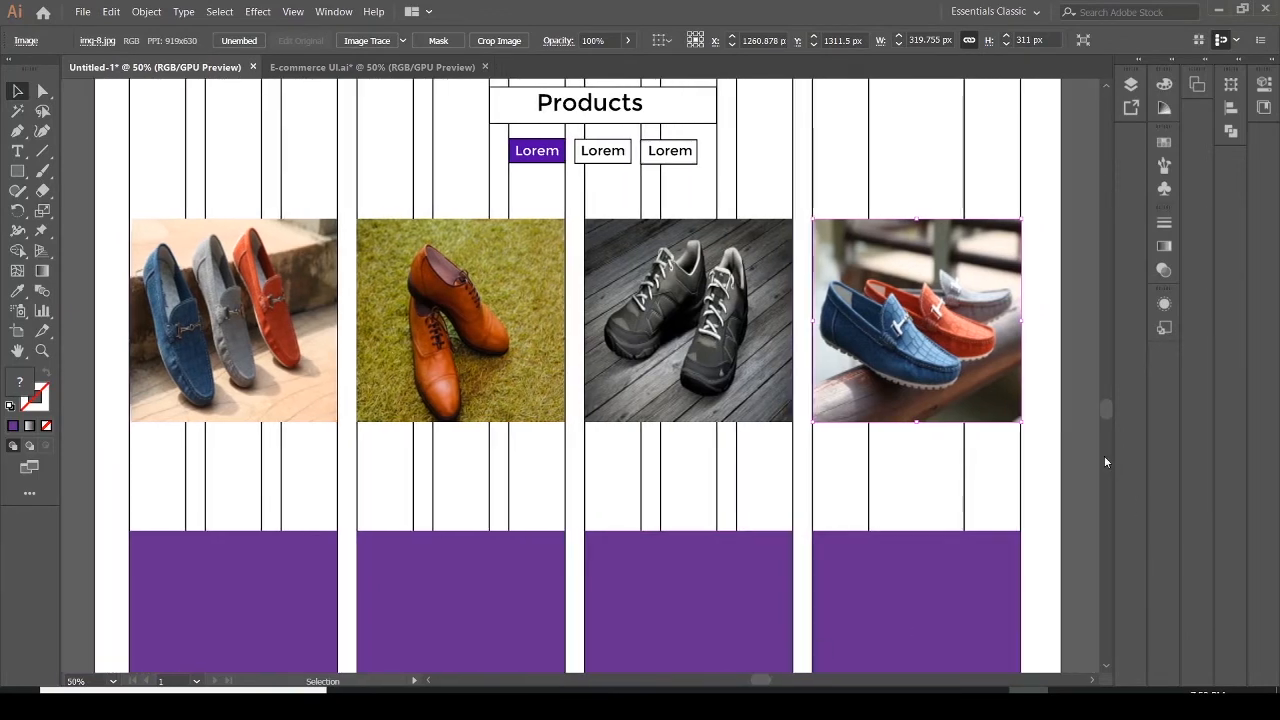
drag(1105, 411, 1110, 424)
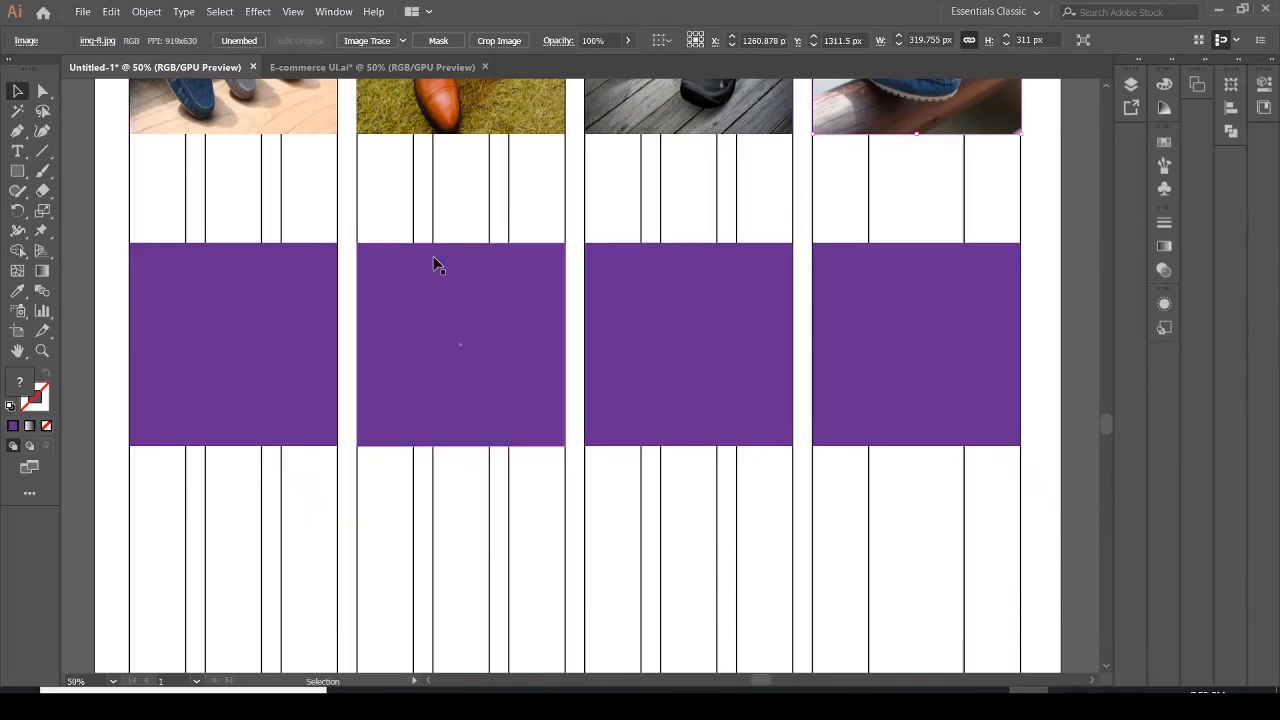
click(83, 12)
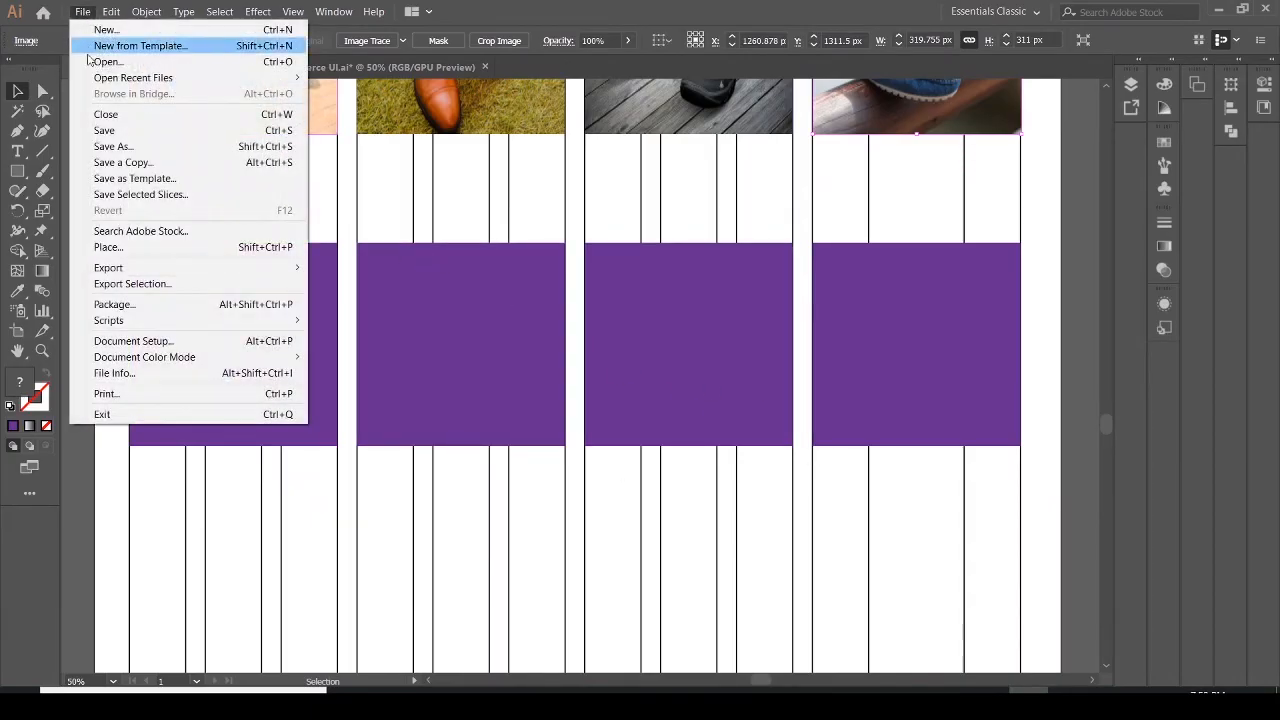
click(278, 256)
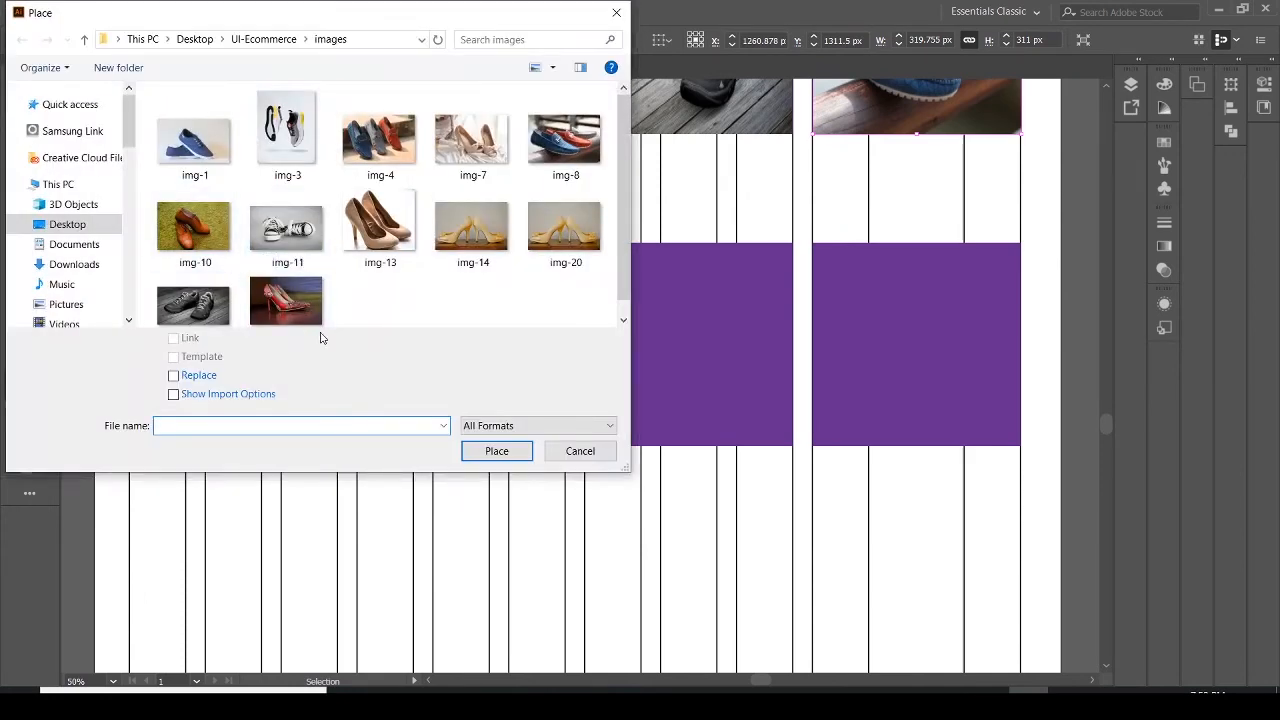
click(286, 300)
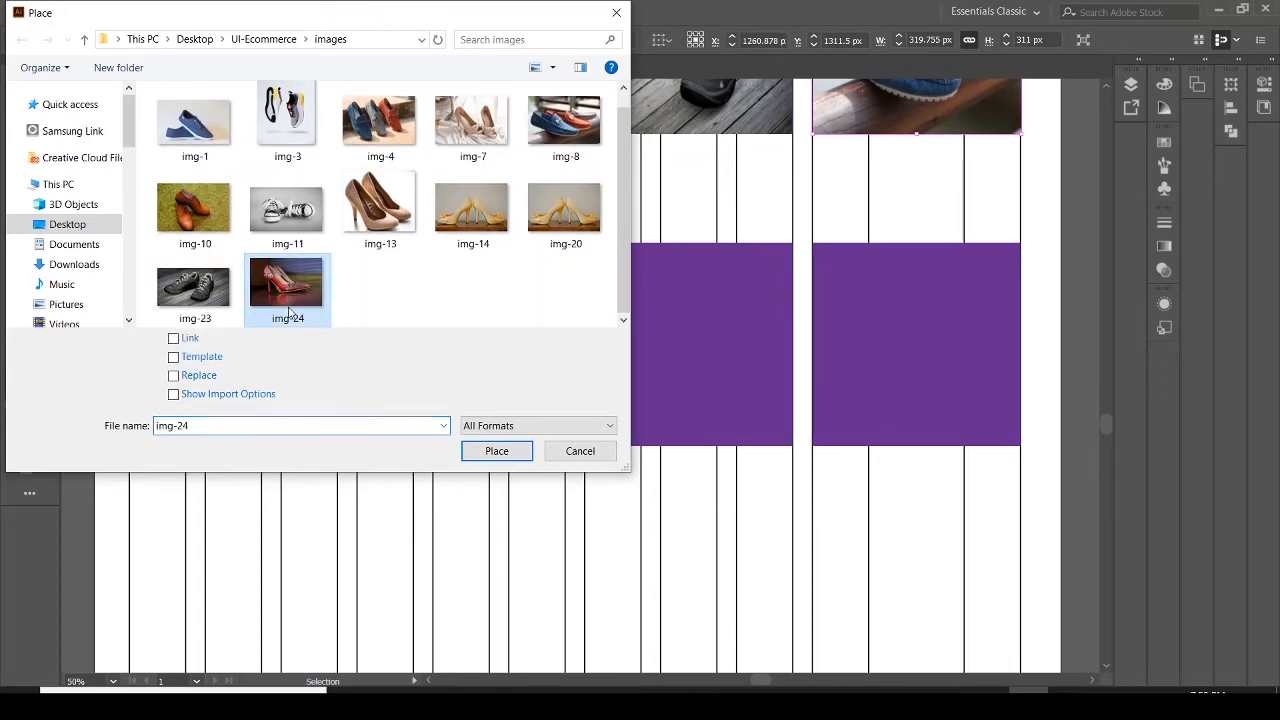
click(500, 452)
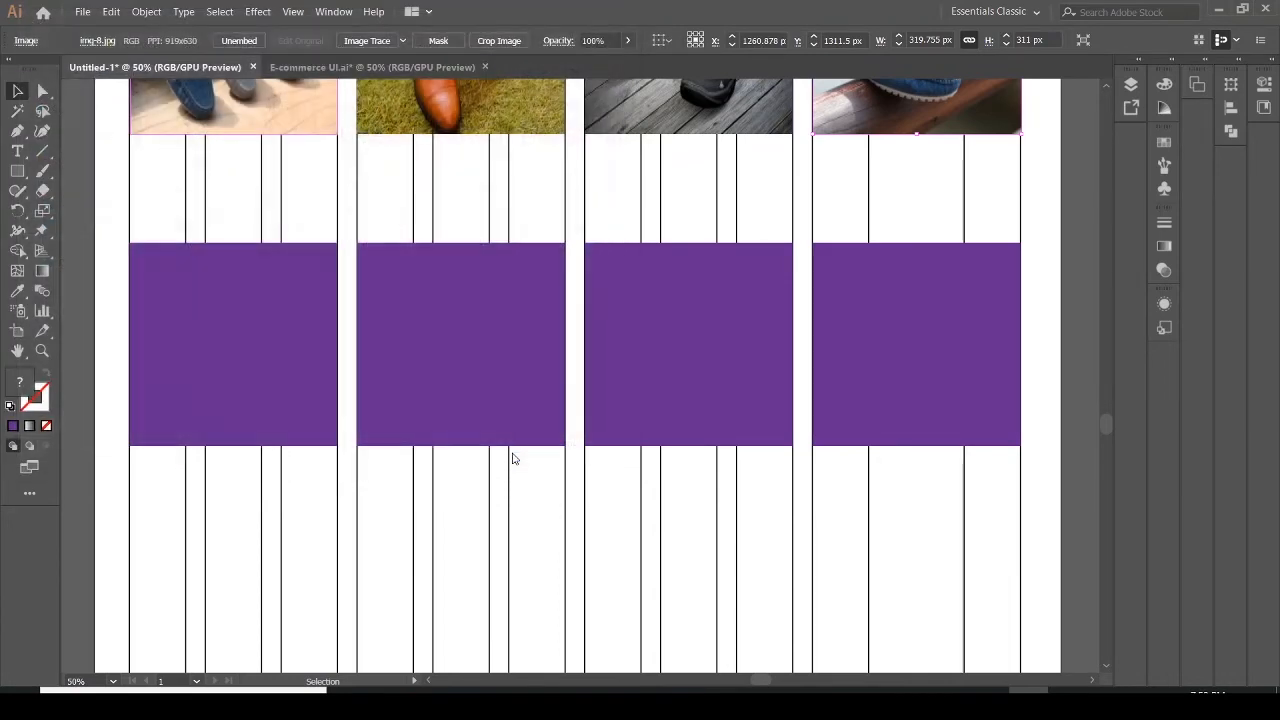
drag(130, 244, 340, 457)
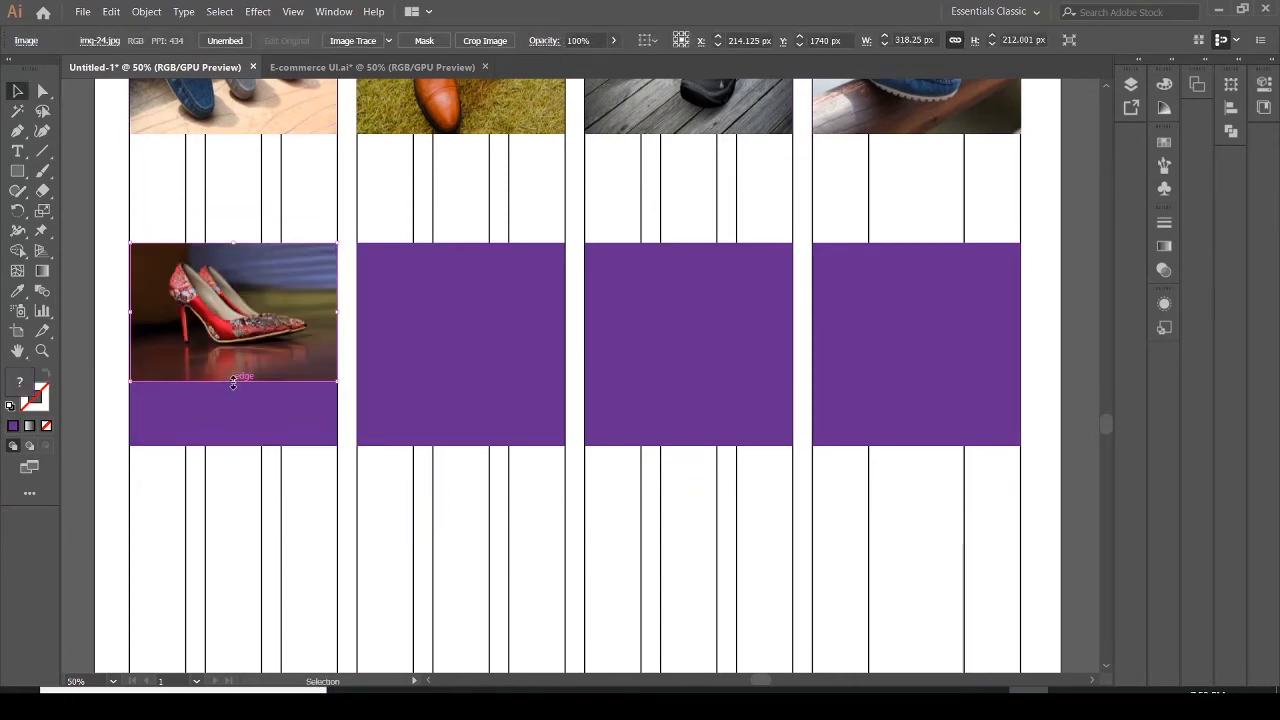
drag(233, 381, 231, 451)
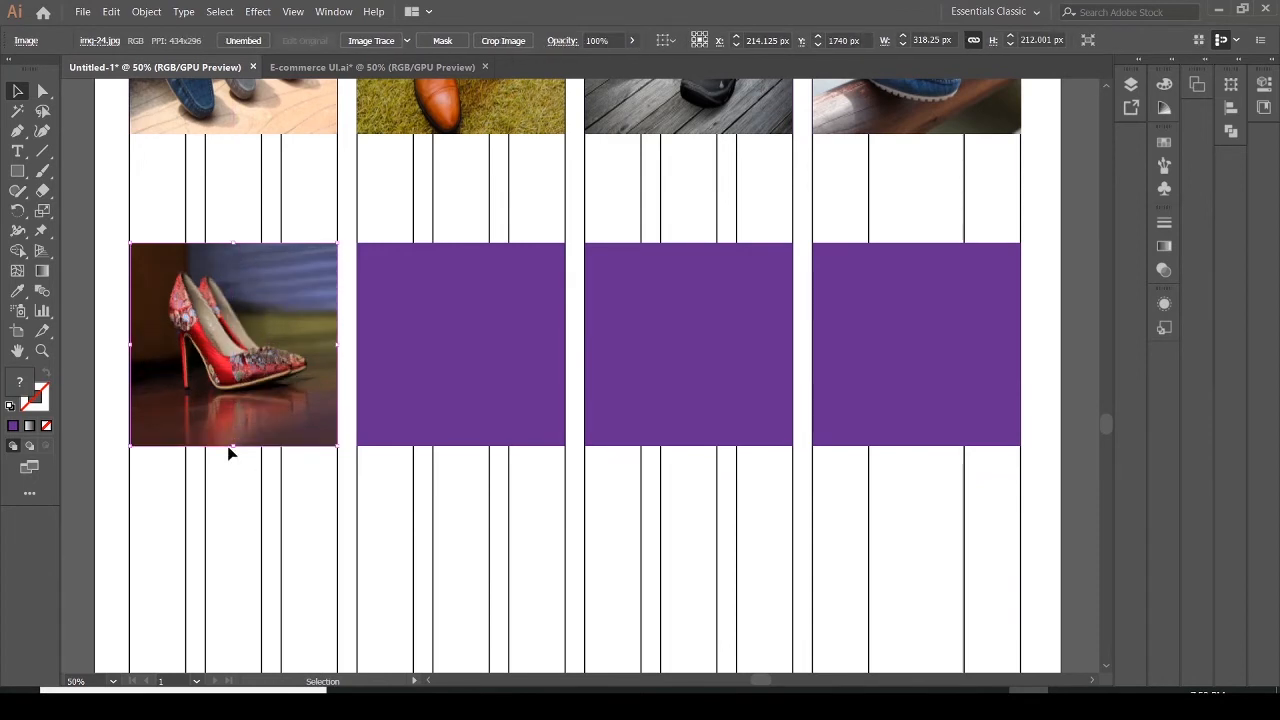
Place img-14 into the second purple rectangle of the second product row and stretch it to fill the rectangle
click(395, 377)
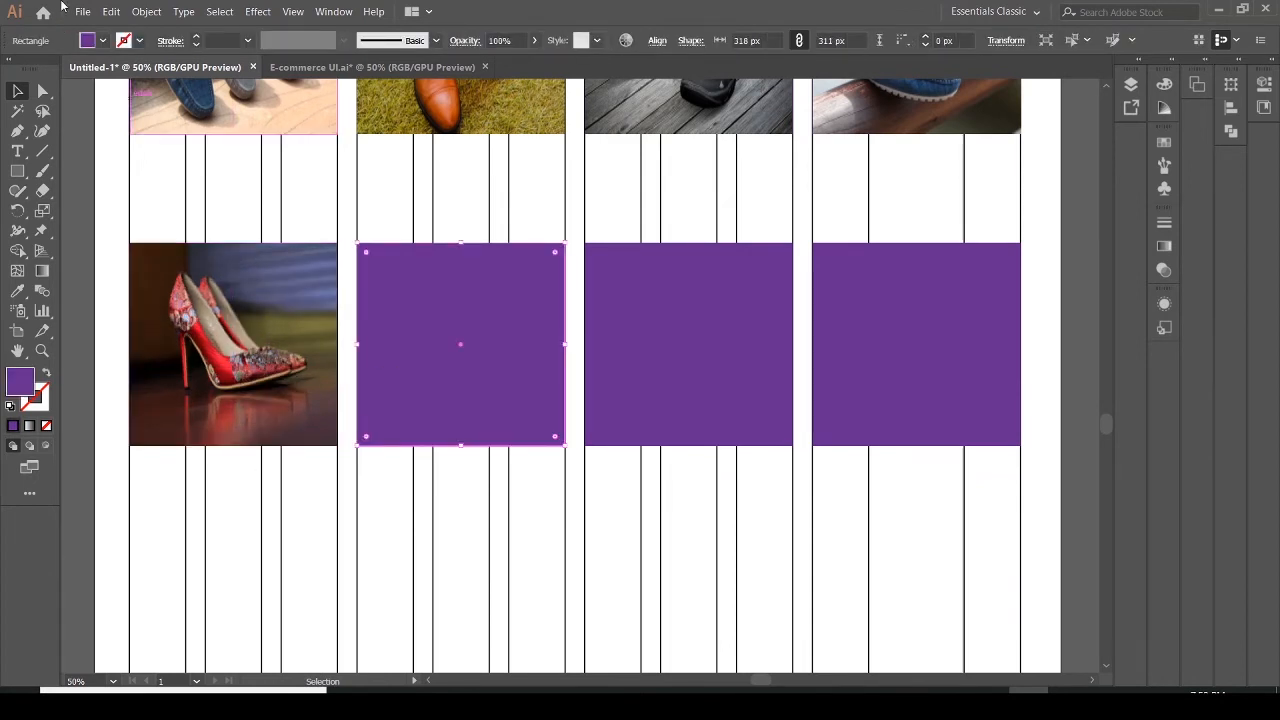
click(79, 15)
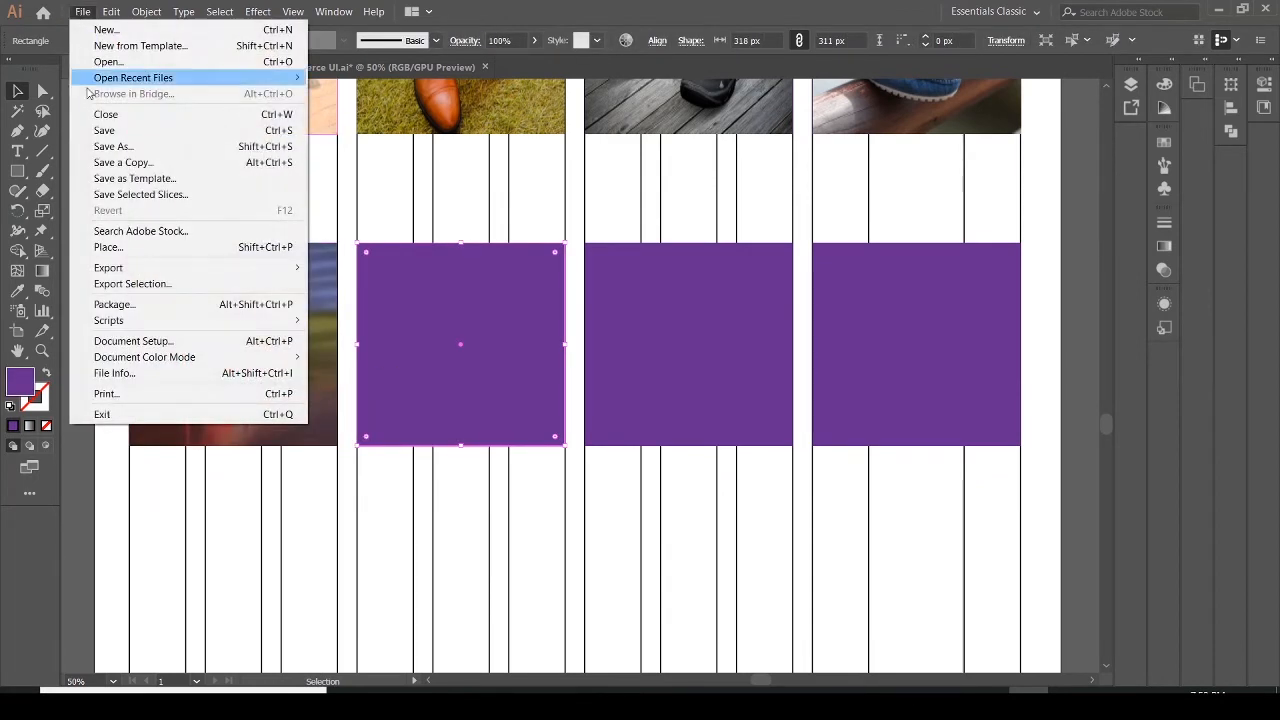
click(117, 249)
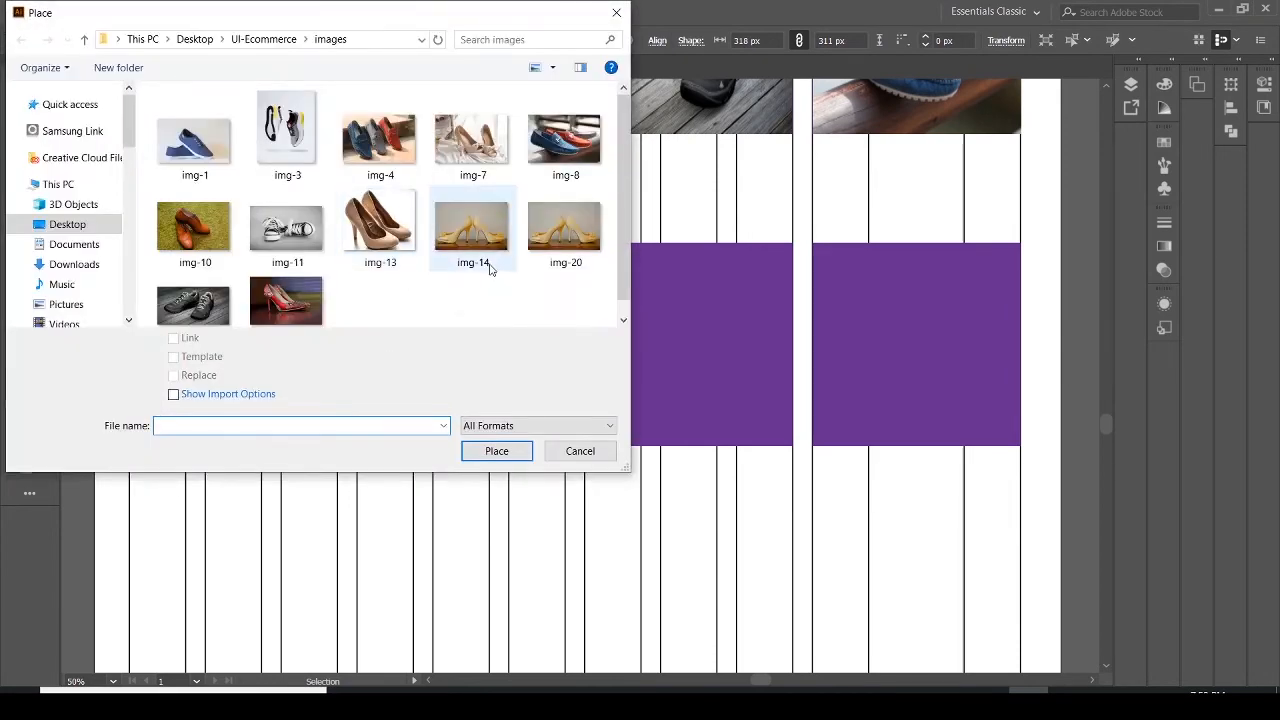
click(500, 228)
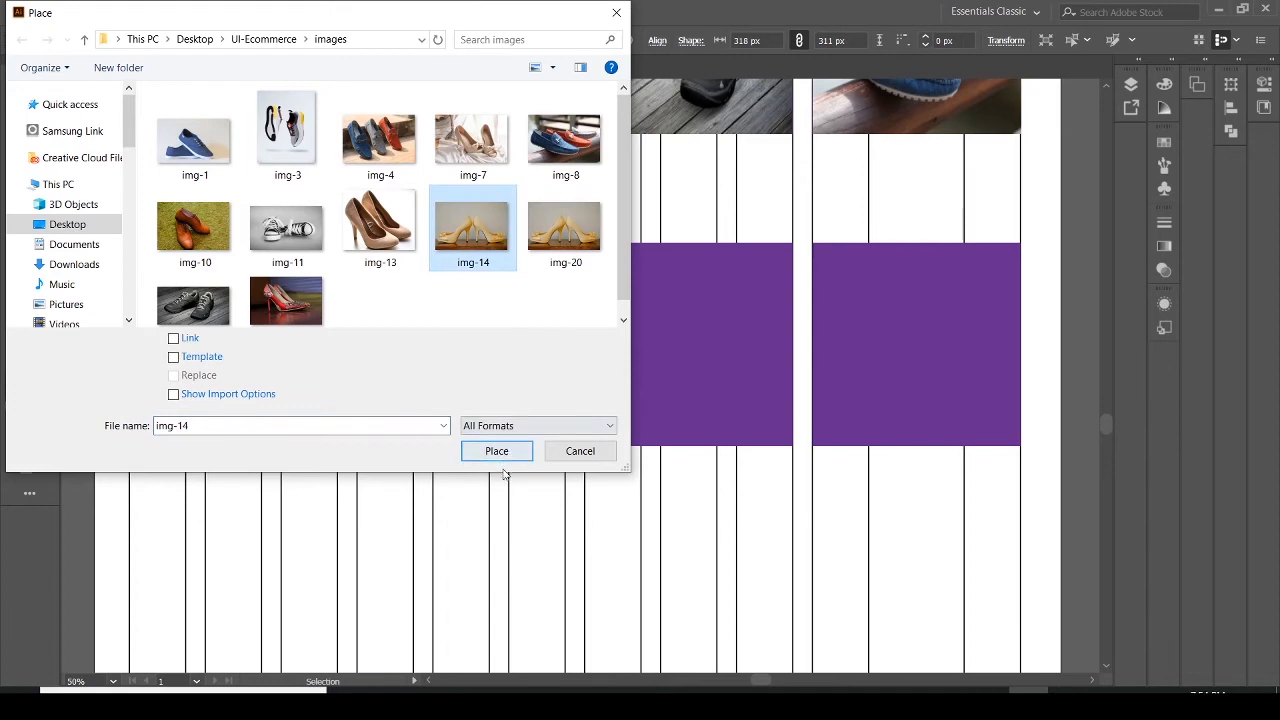
click(496, 451)
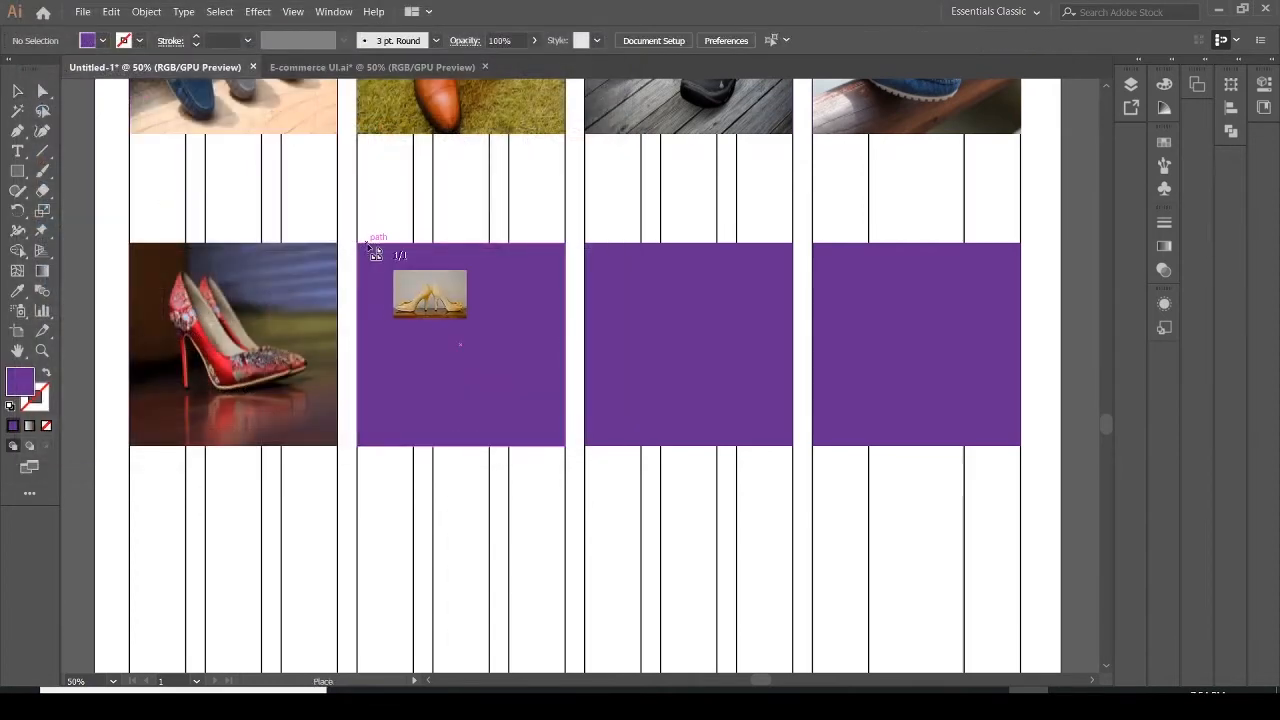
drag(357, 244, 571, 461)
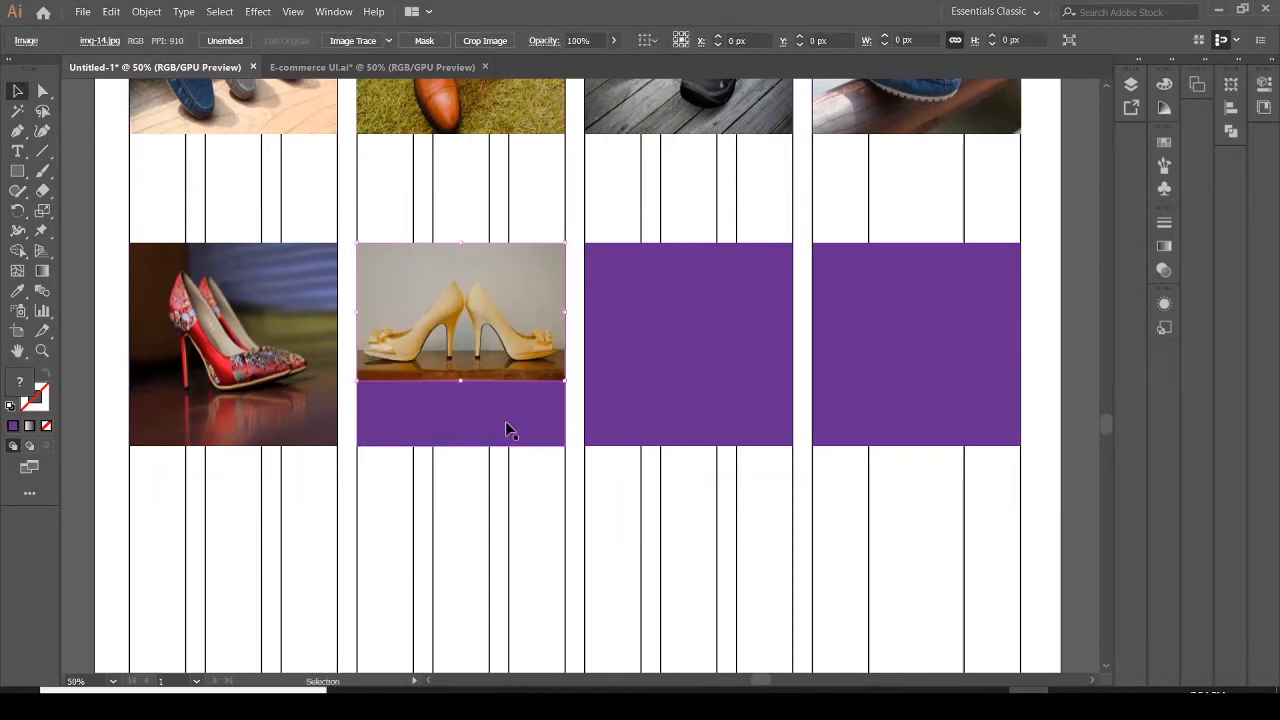
drag(461, 381, 462, 447)
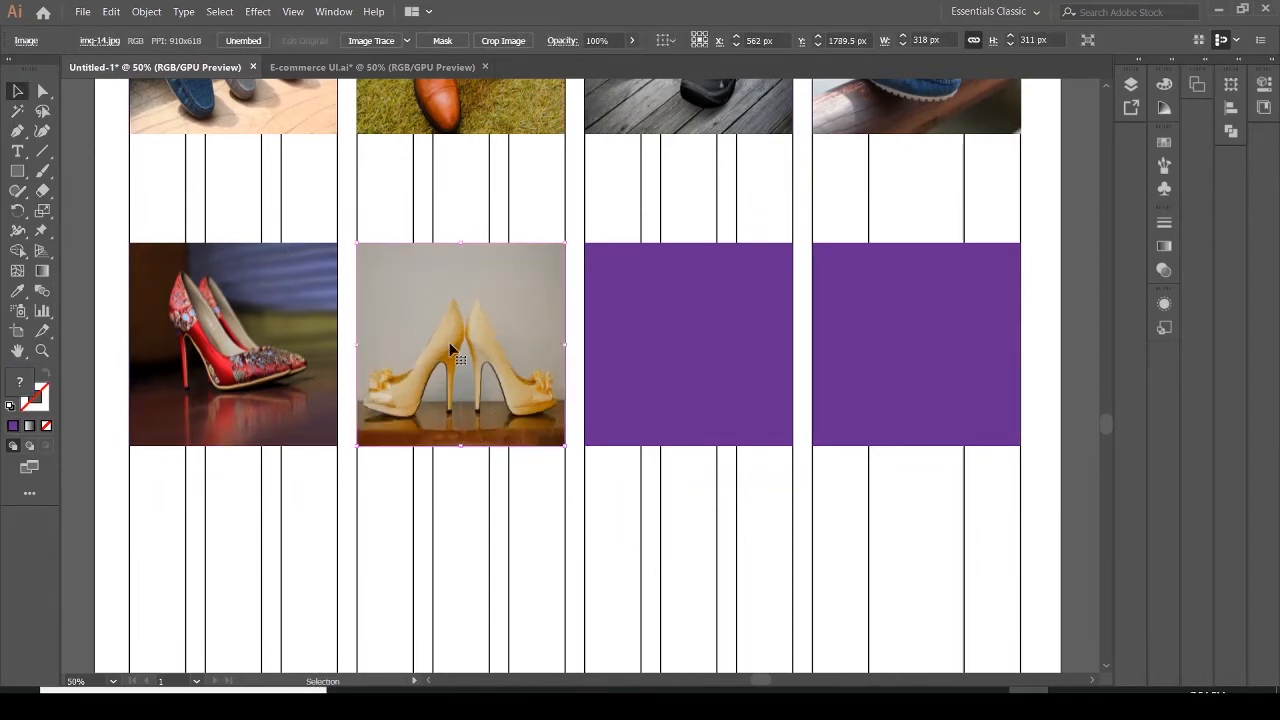
Place img-13 into the third purple rectangle of the second product row, sized to its width
click(665, 310)
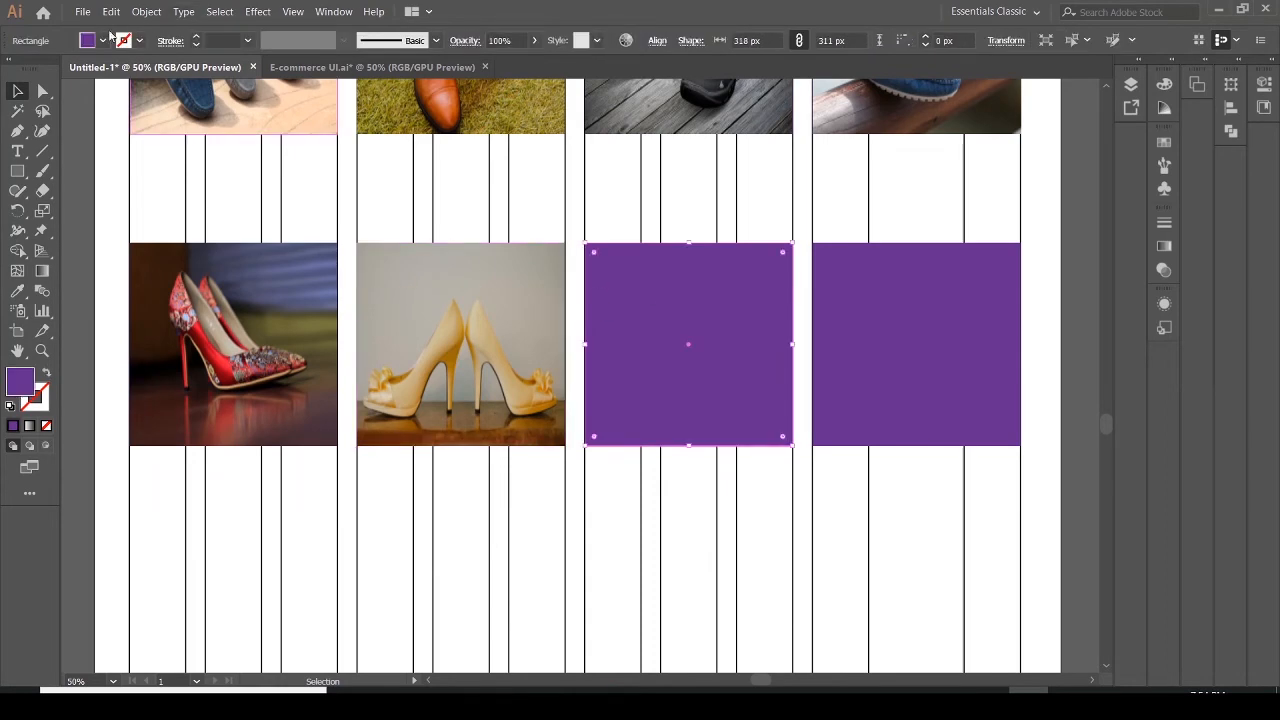
click(82, 12)
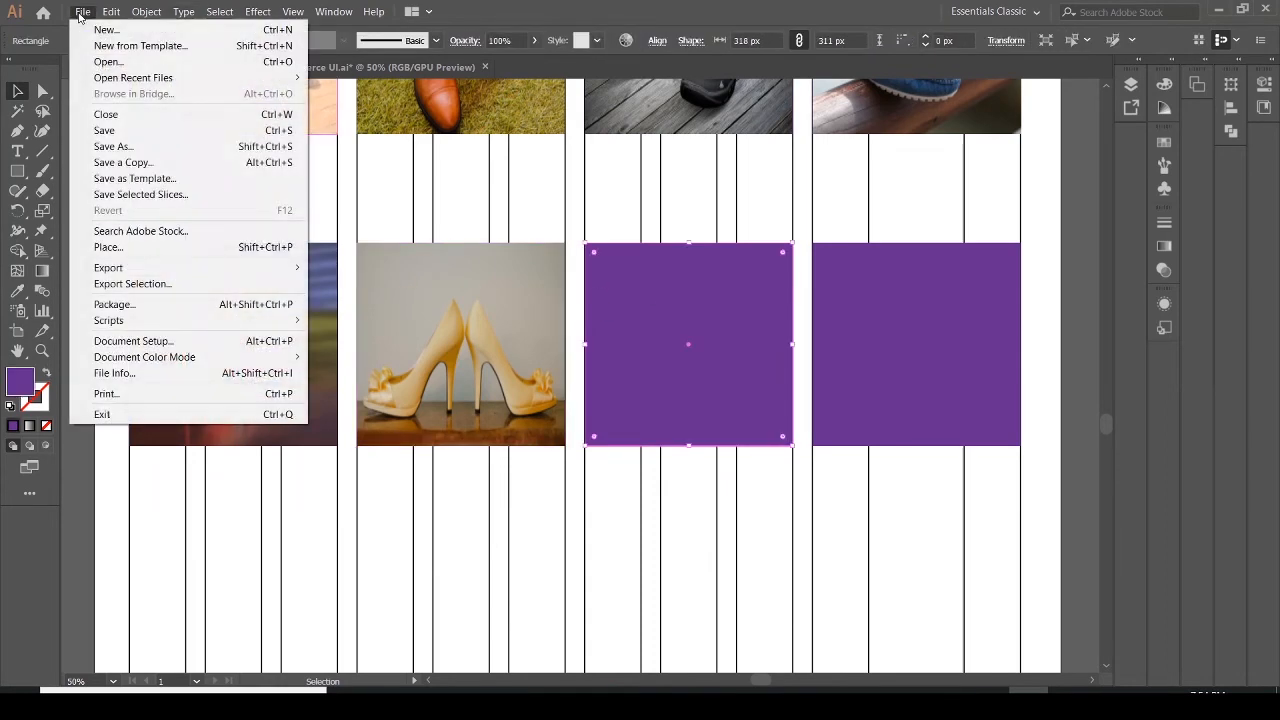
click(112, 246)
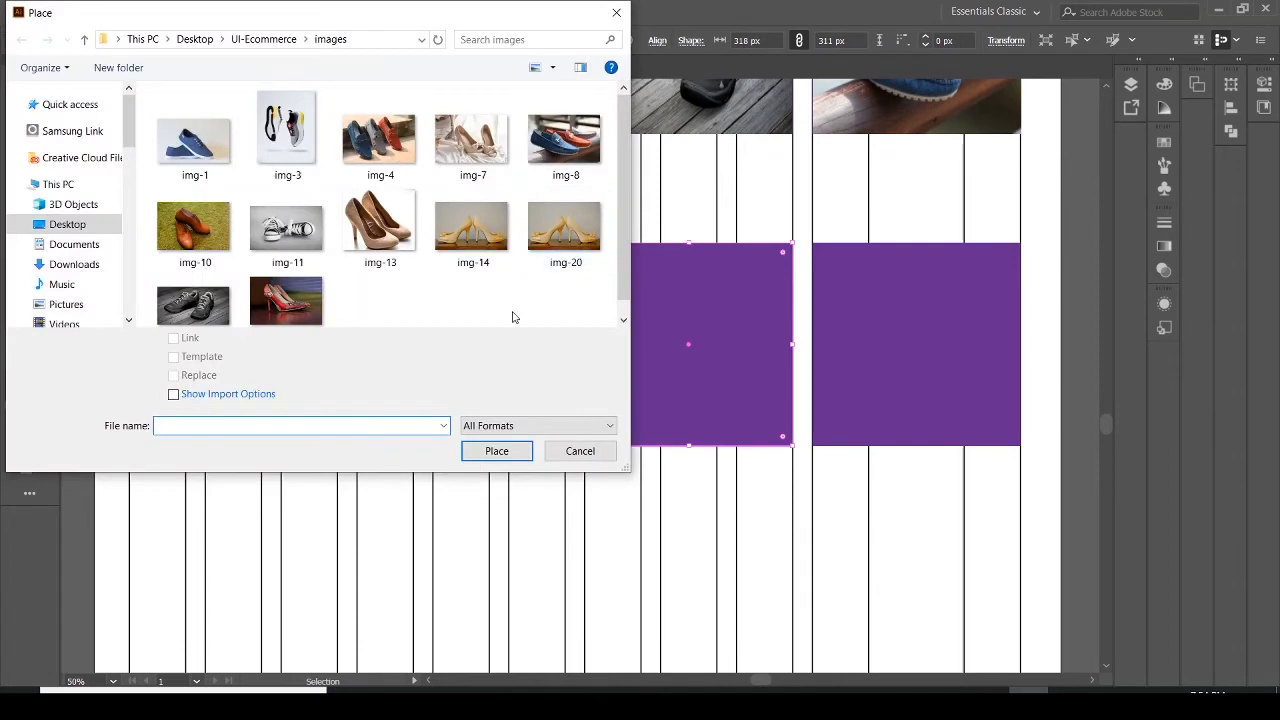
click(380, 250)
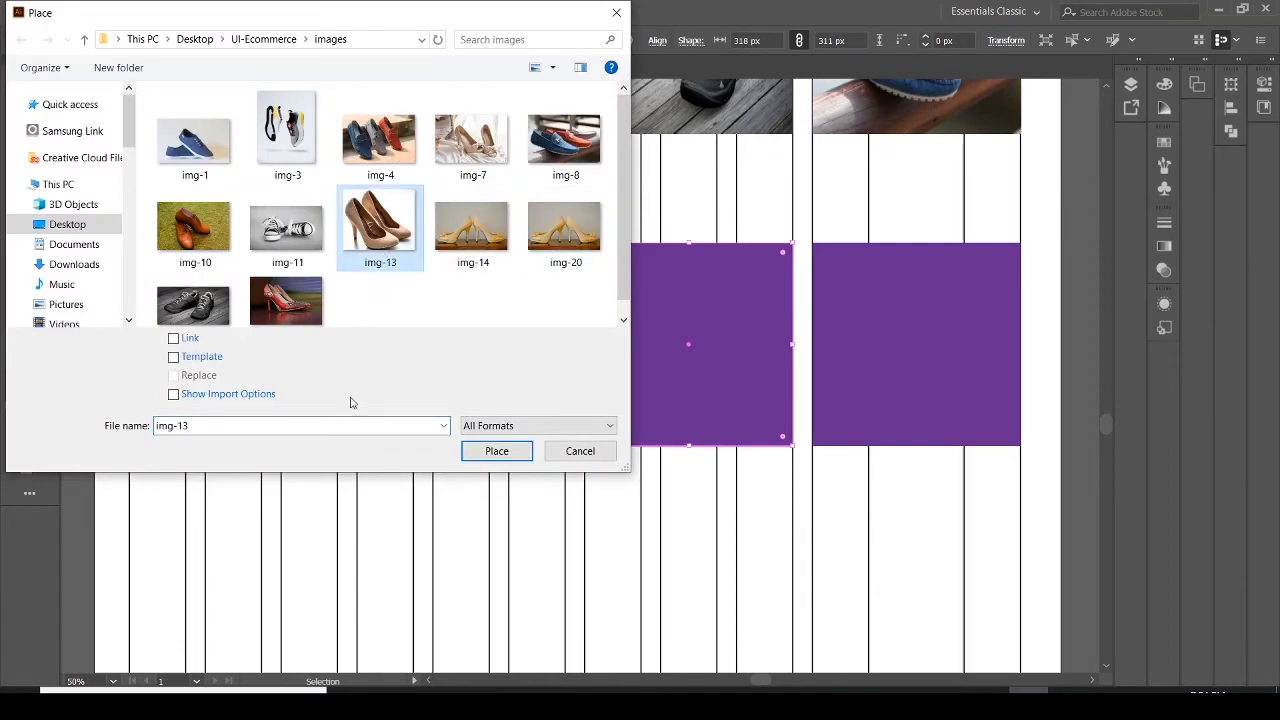
click(260, 398)
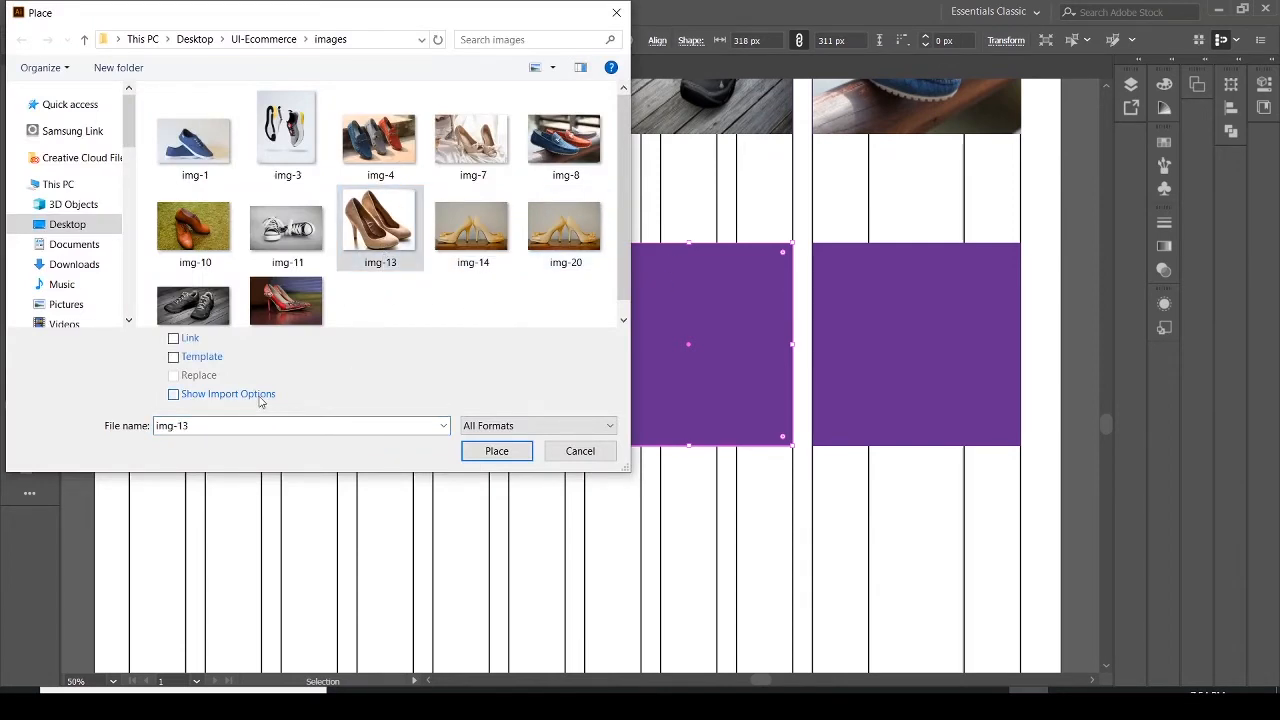
click(496, 451)
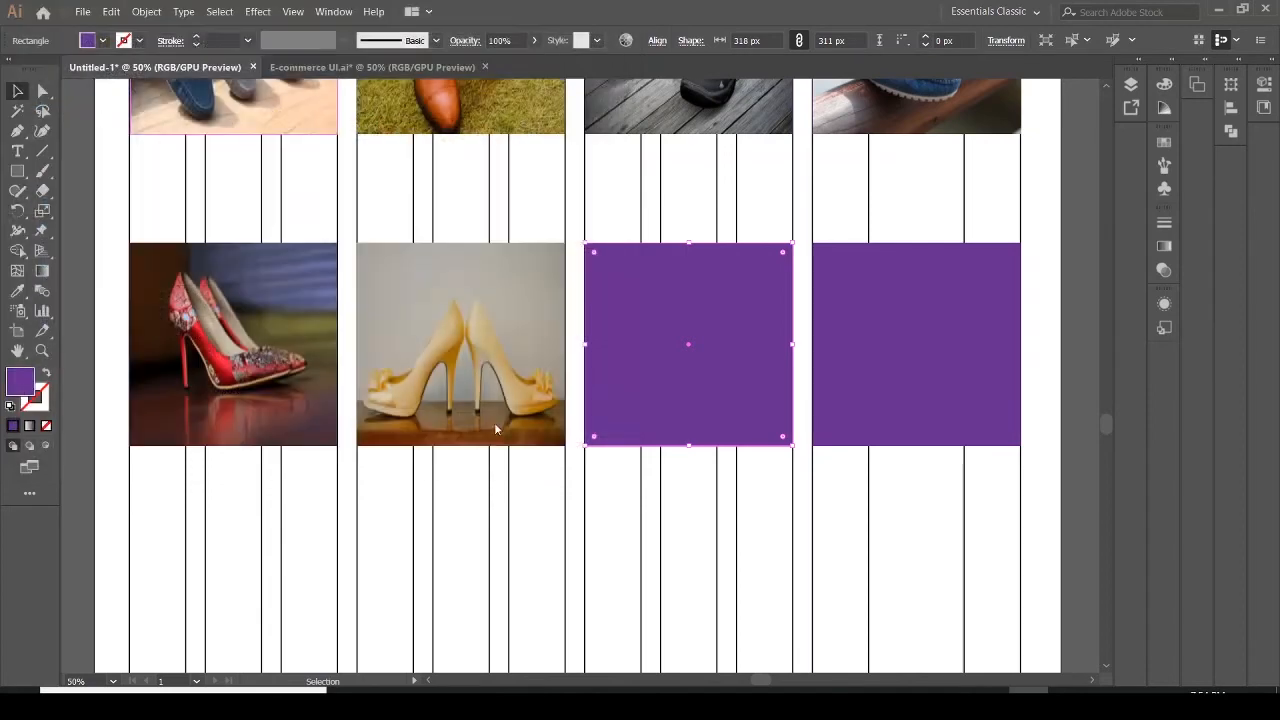
drag(589, 249, 795, 440)
mouse_move(689, 418)
mouse_down()
mouse_move(692, 447)
mouse_move(689, 414)
mouse_up()
Shorten the img-14 image to 241 px high, and delete the purple rectangles behind the second and third second-row images
click(430, 425)
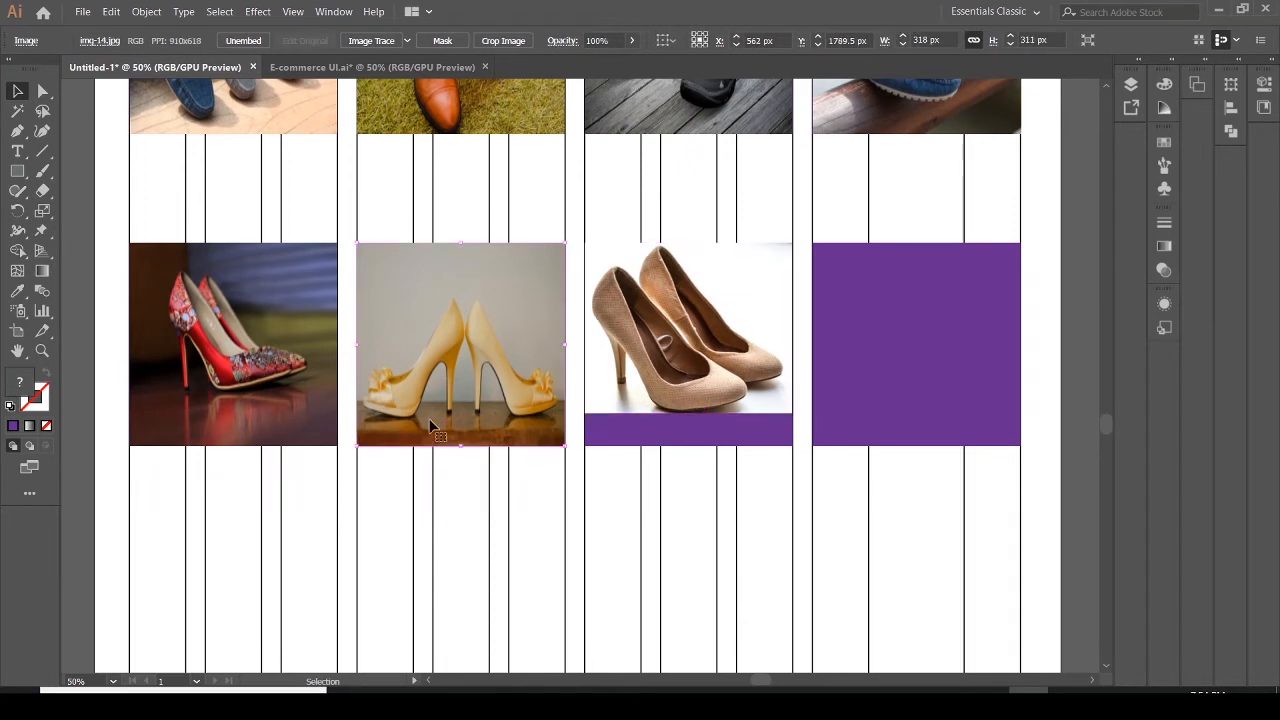
drag(460, 445, 452, 402)
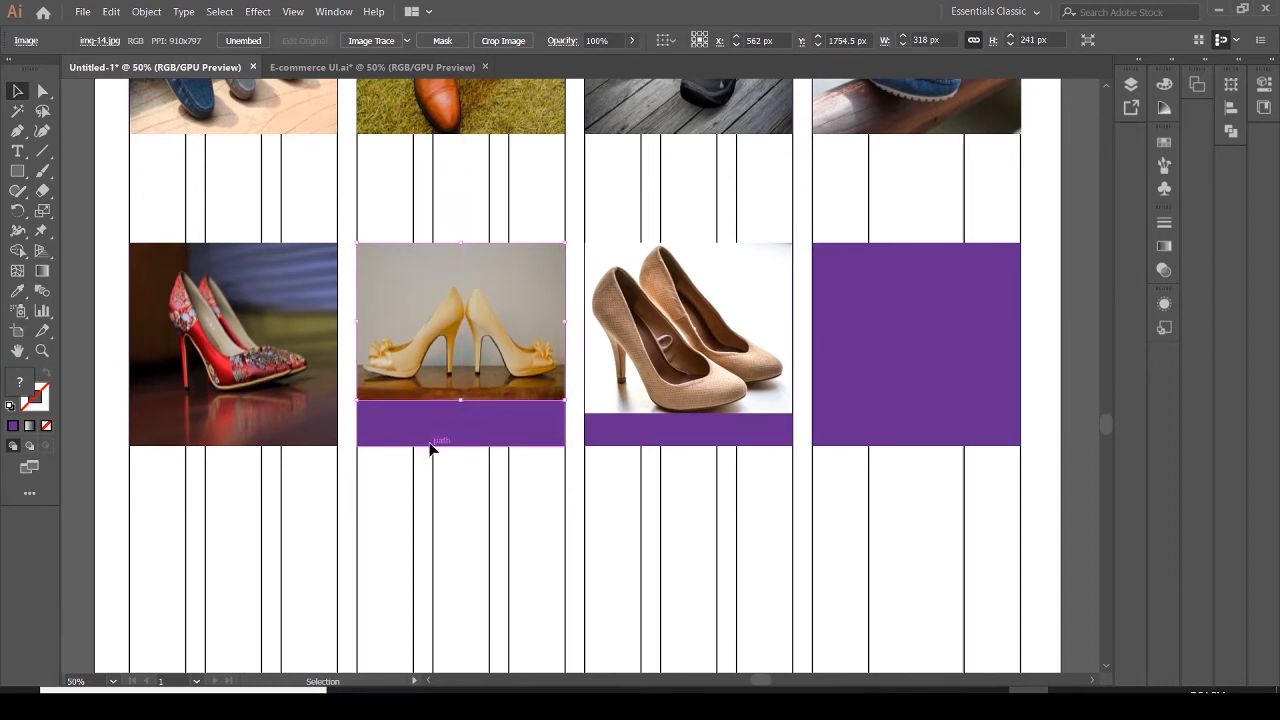
click(431, 443)
key(Delete)
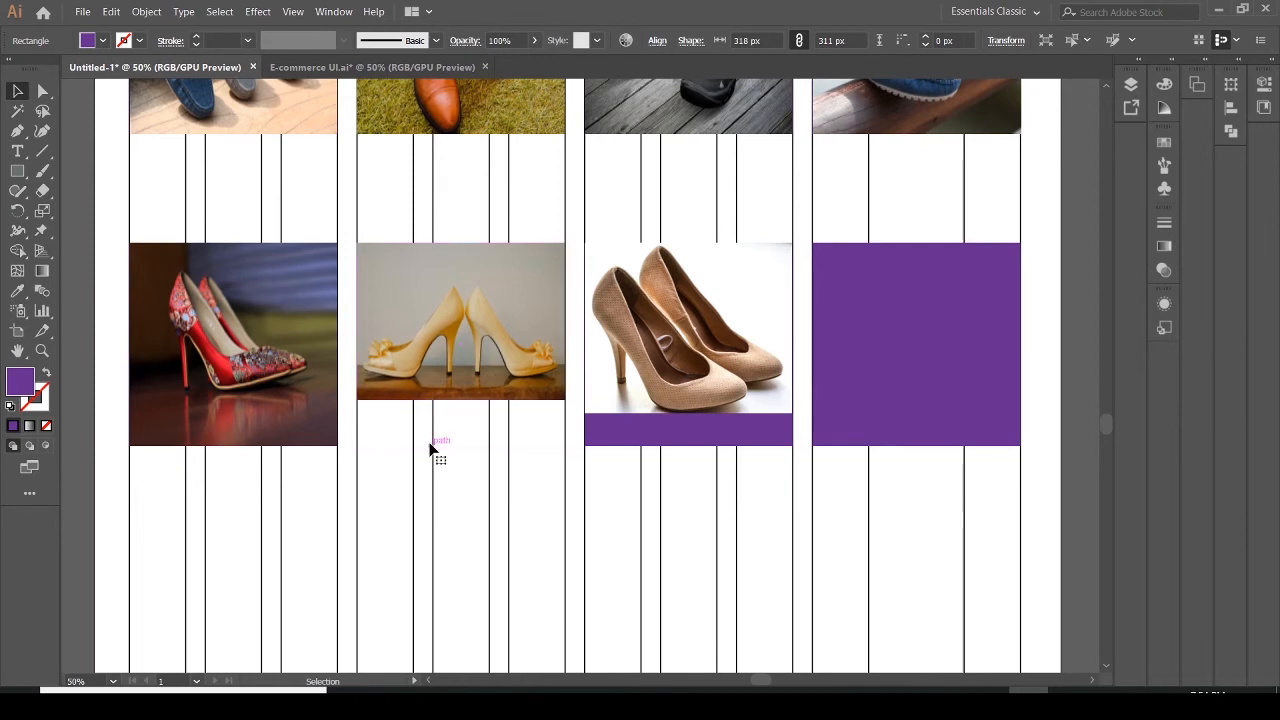
click(613, 433)
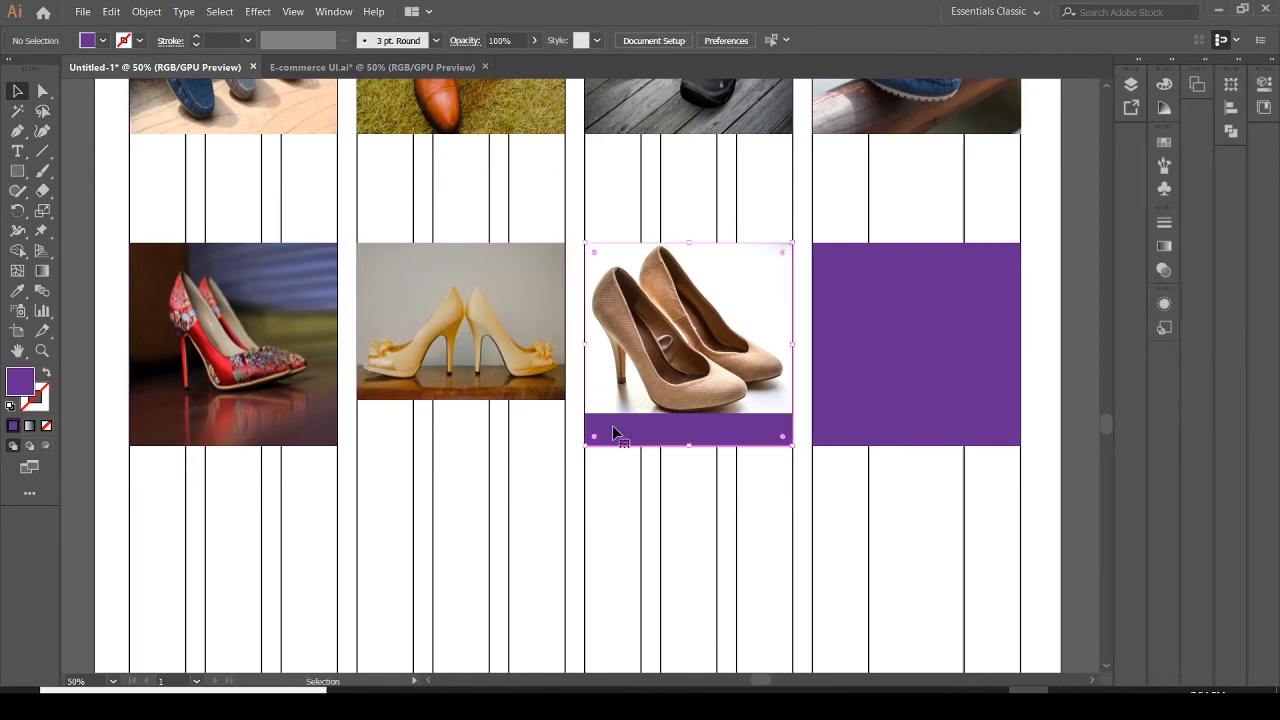
key(Delete)
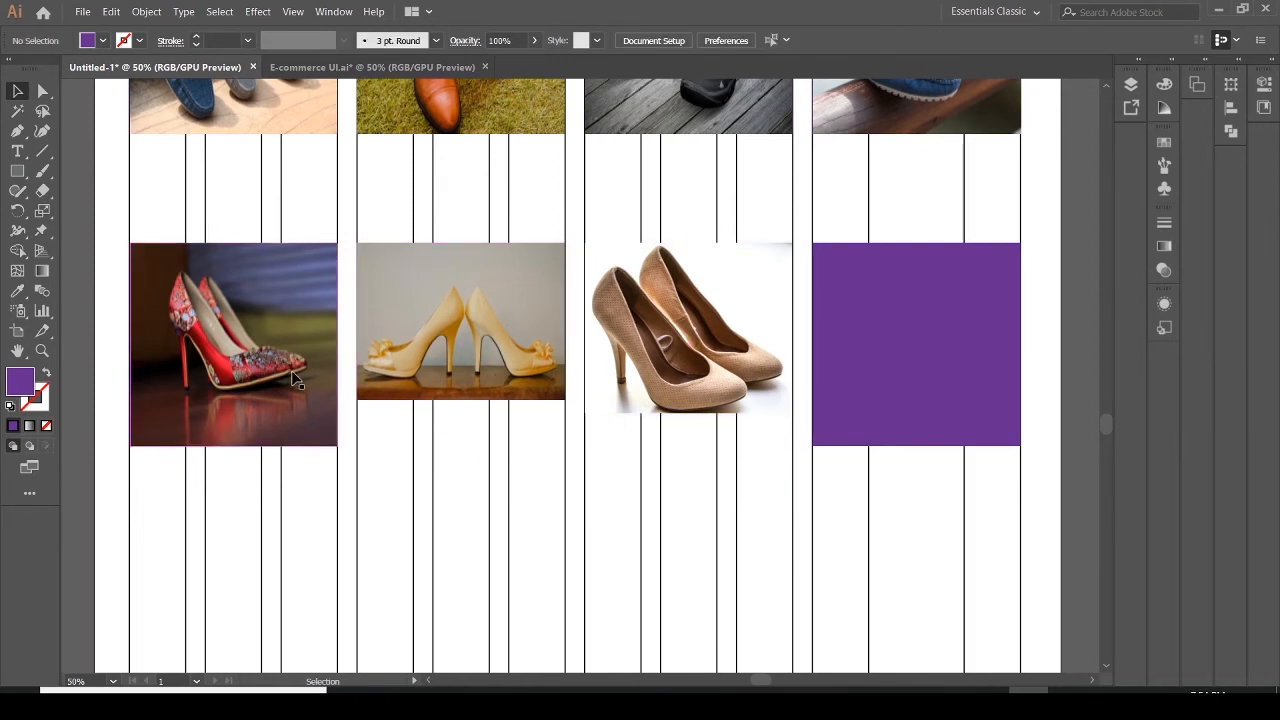
Shorten the first second-row image from its bottom edge and delete the purple rectangle behind it
click(234, 446)
drag(234, 446, 240, 402)
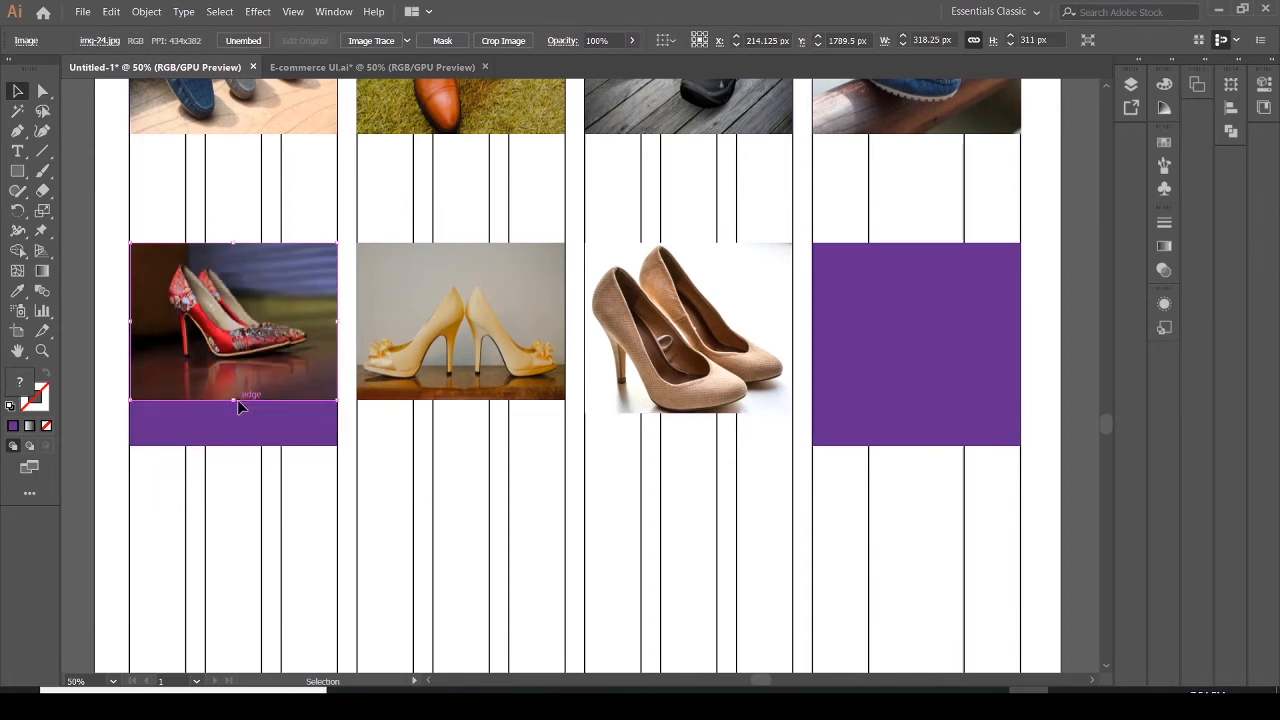
click(235, 410)
key(Delete)
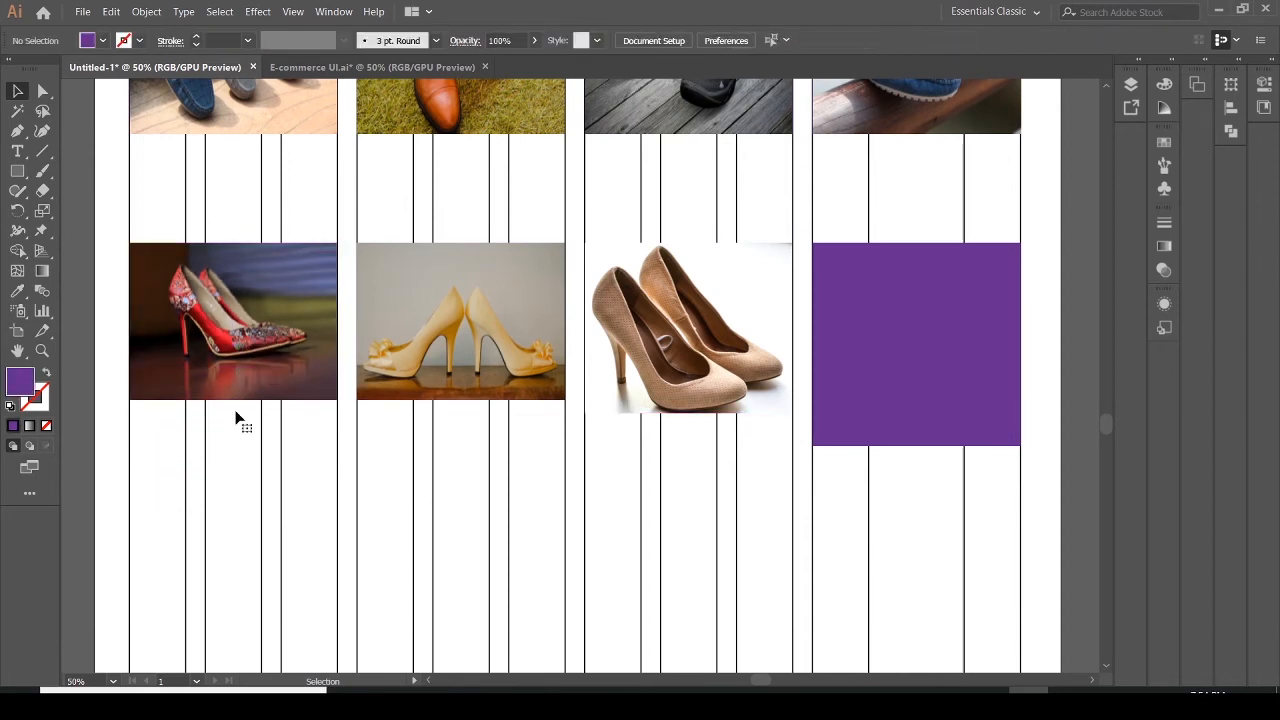
Shorten the fourth first-row image to 276 px high and delete the purple rectangle behind it
drag(1110, 425, 1110, 413)
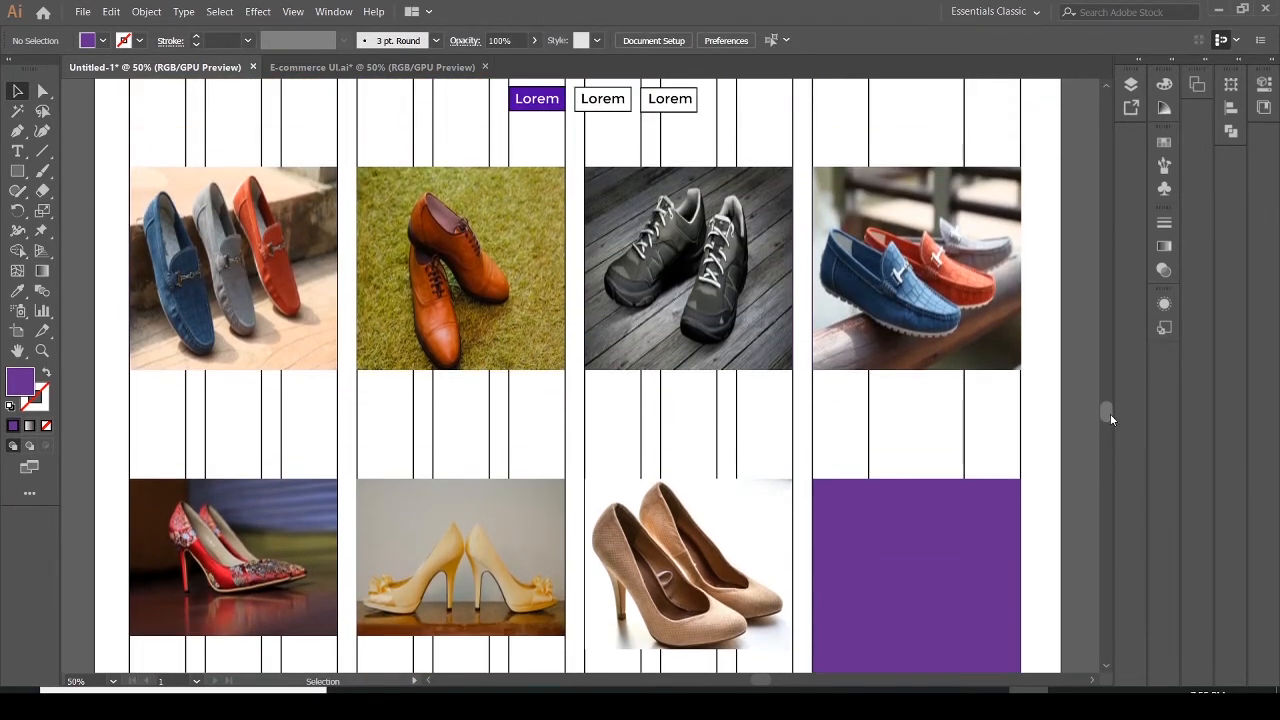
click(920, 362)
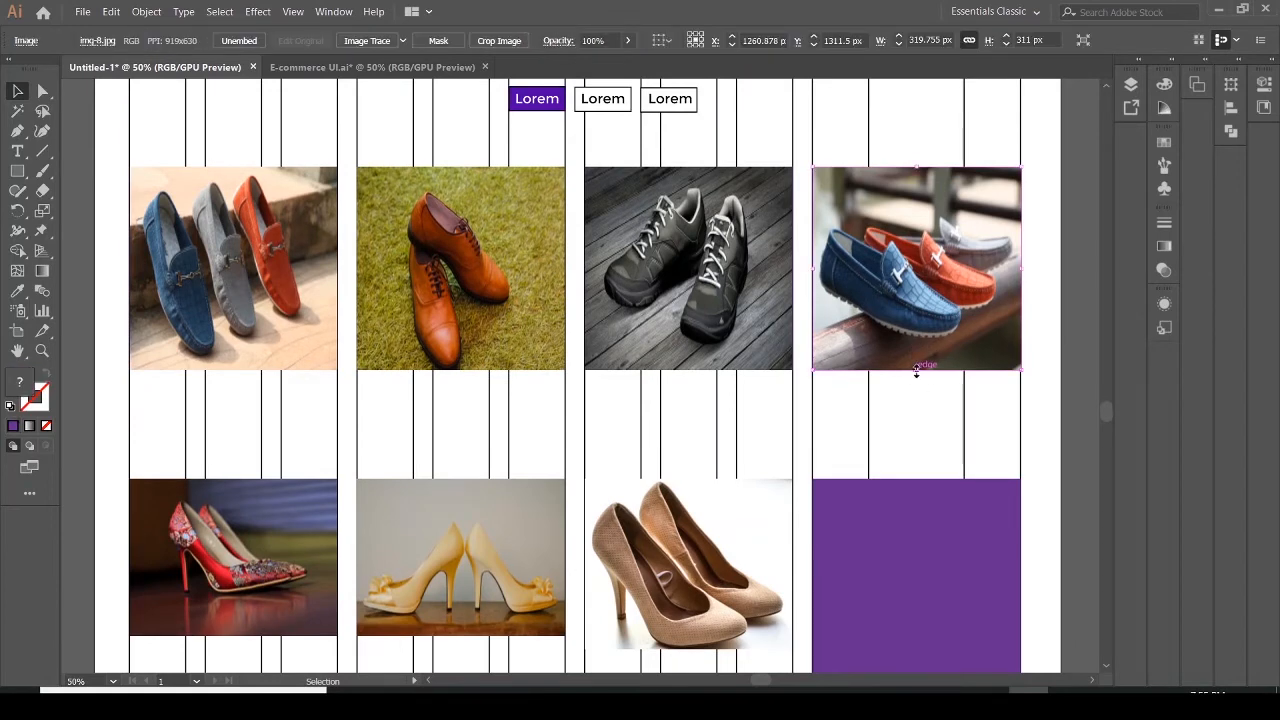
drag(916, 370, 916, 347)
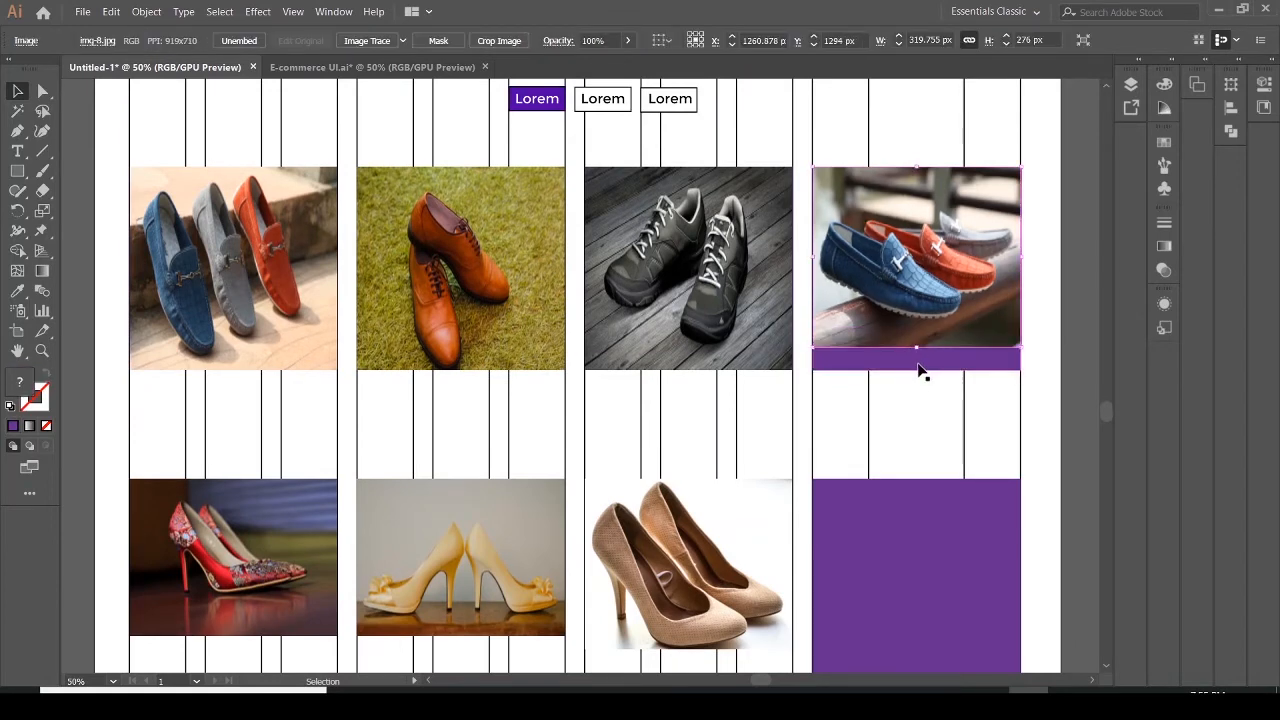
click(918, 362)
key(Delete)
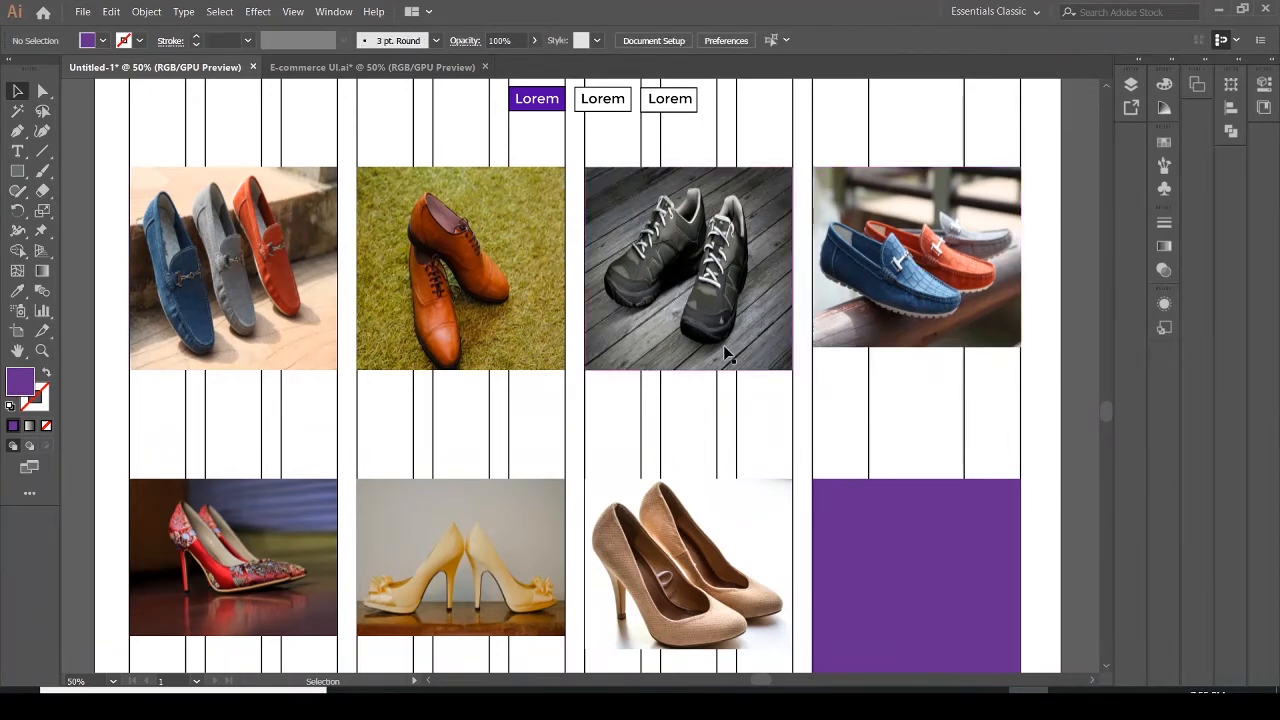
Shorten the third first-row image to the same height and delete the purple rectangle behind it
click(727, 355)
drag(686, 370, 686, 348)
click(687, 362)
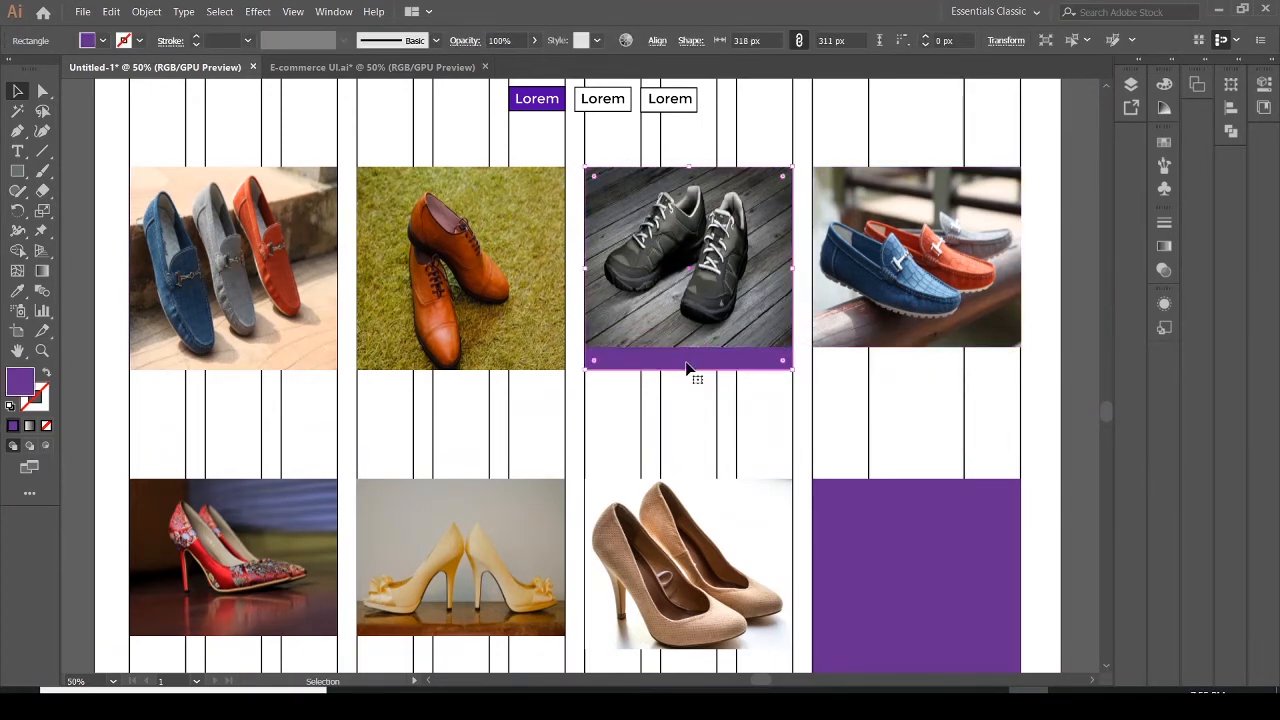
key(Delete)
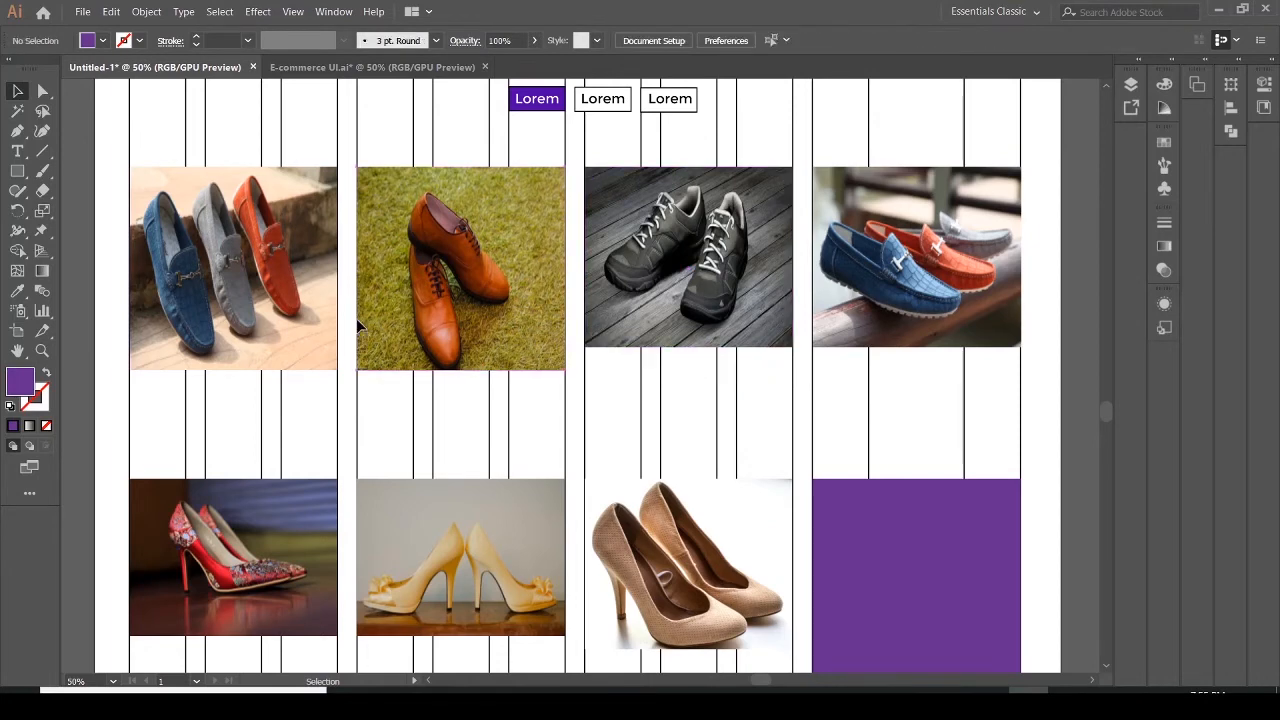
Shorten the second first-row image to the same height and delete the purple rectangle behind it
click(357, 318)
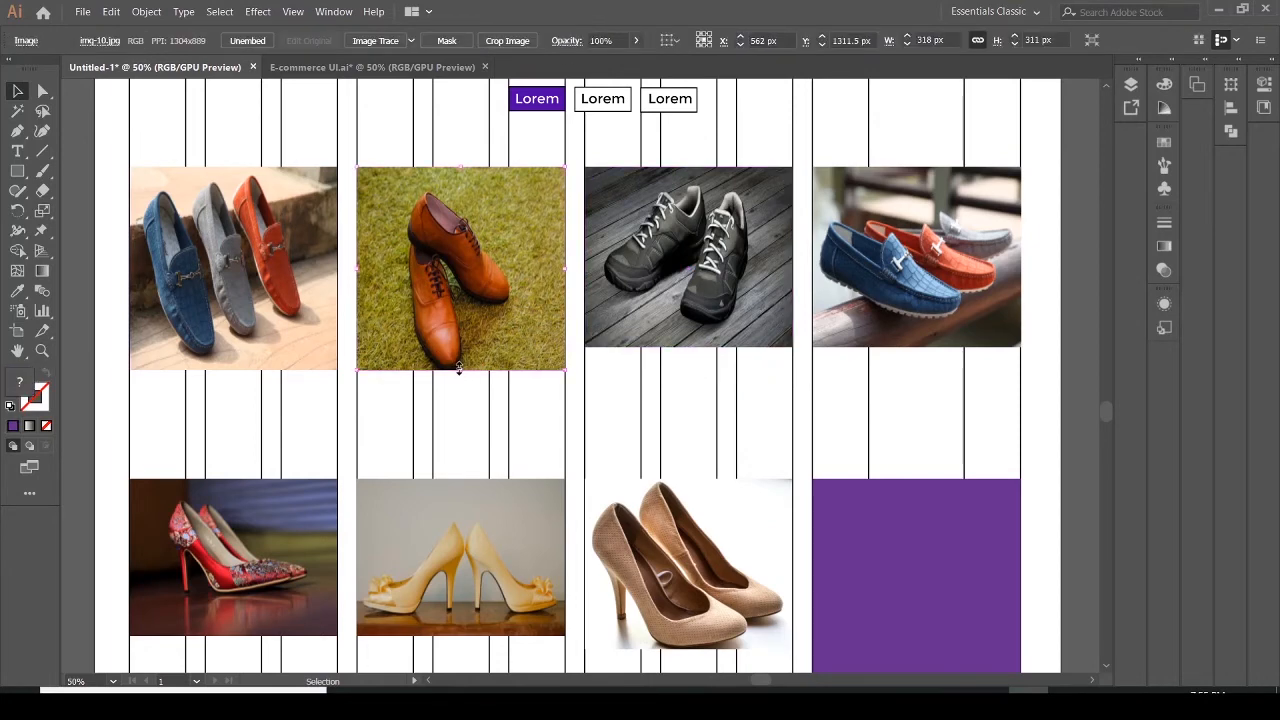
drag(460, 370, 460, 347)
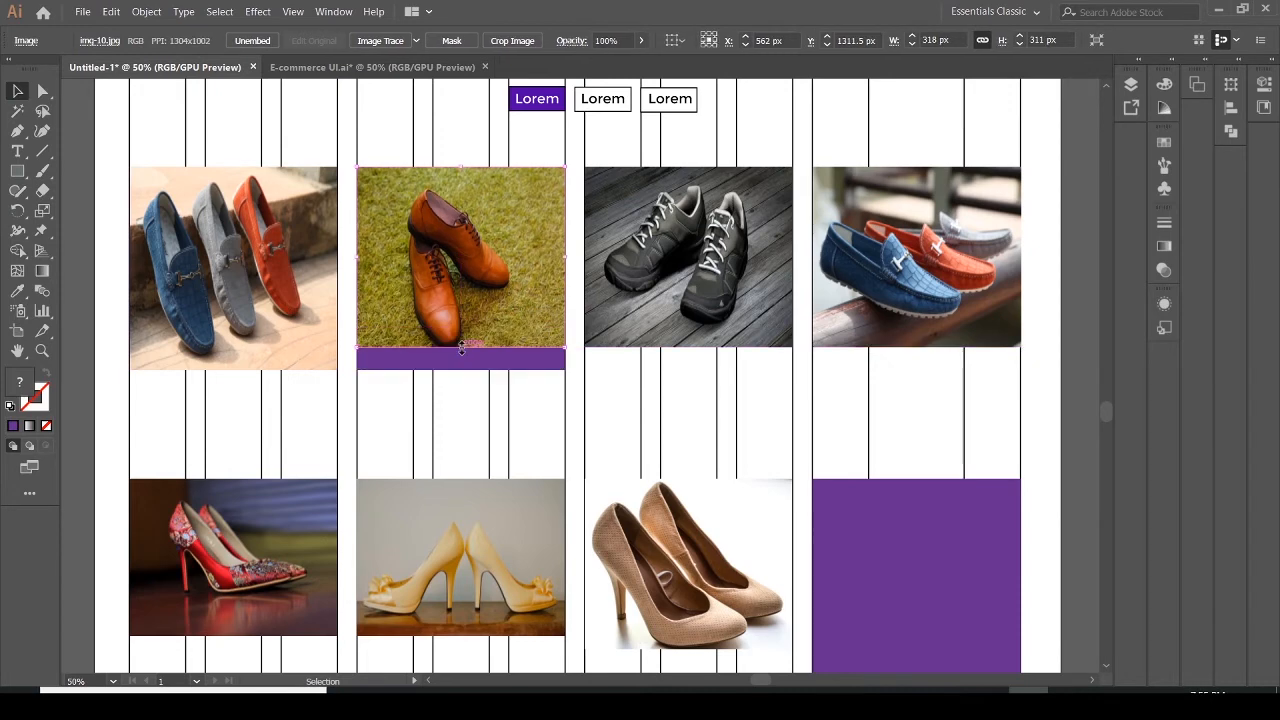
click(461, 364)
key(Delete)
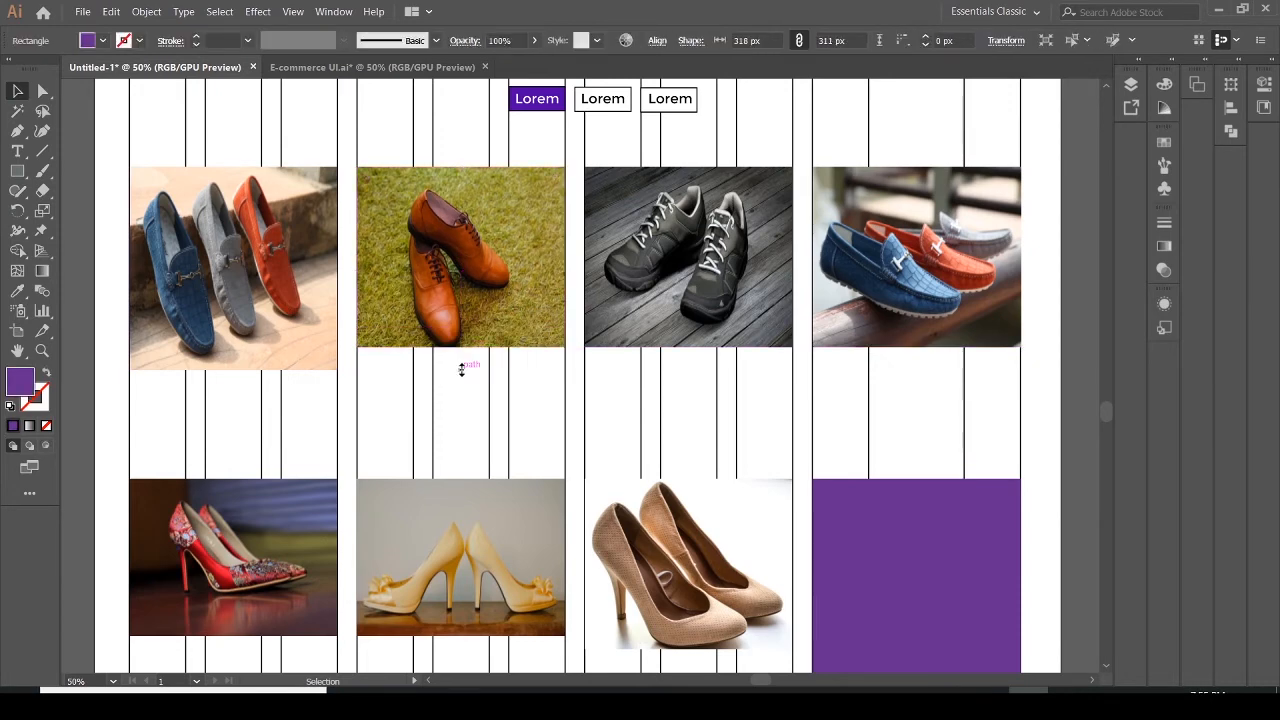
Shorten the first first-row image to the same height and delete the purple rectangle behind it
click(240, 338)
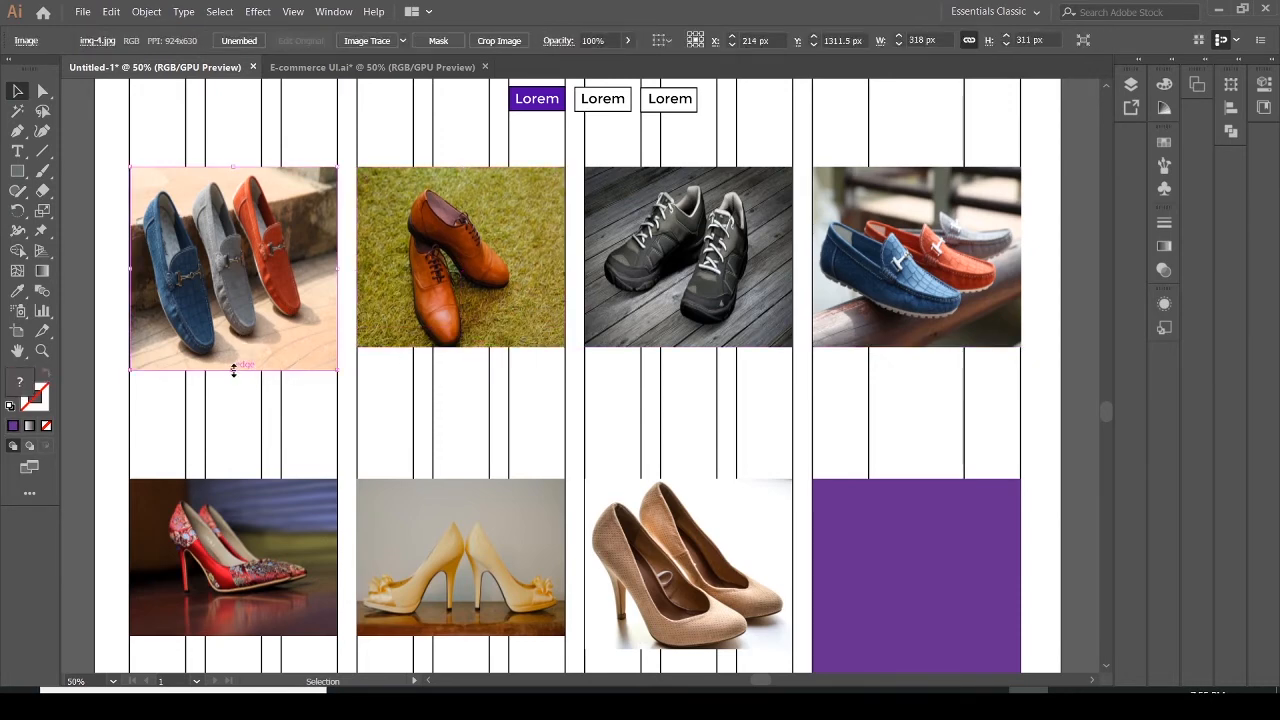
drag(233, 369, 239, 349)
click(238, 366)
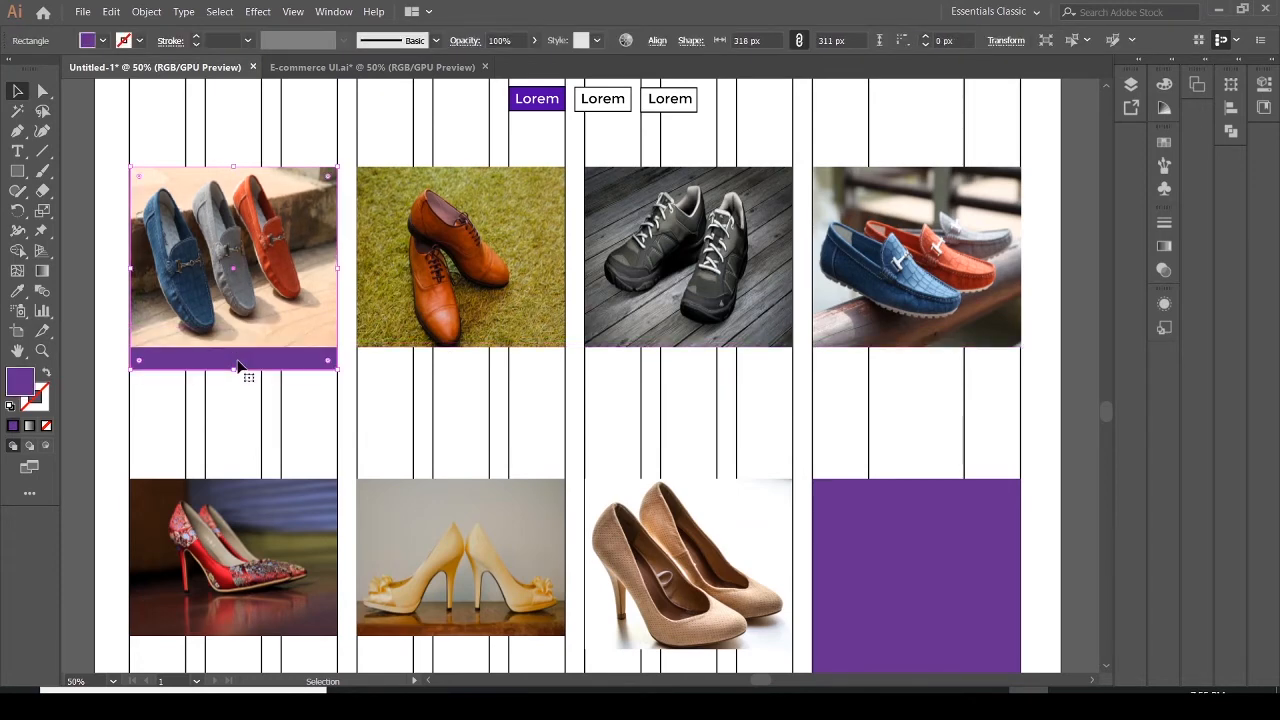
key(Delete)
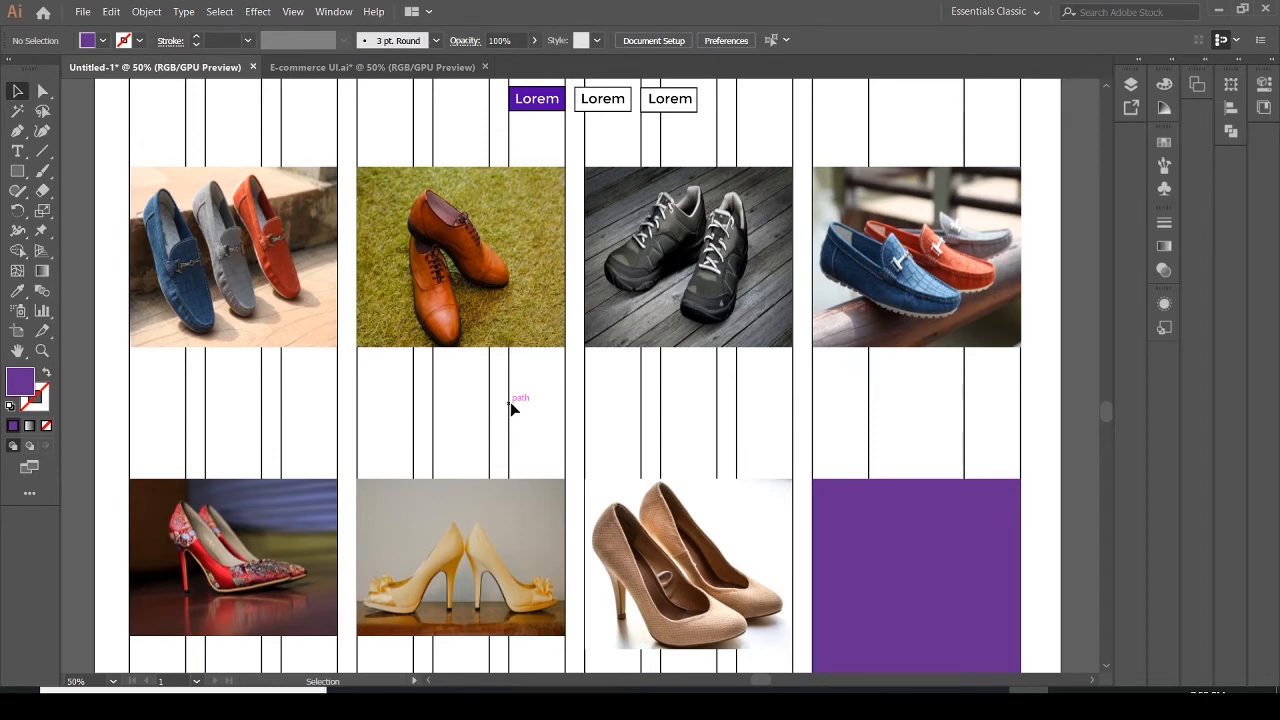
Place img-11 into the fourth second-row card and delete the purple rectangle behind it
drag(1105, 410, 1108, 418)
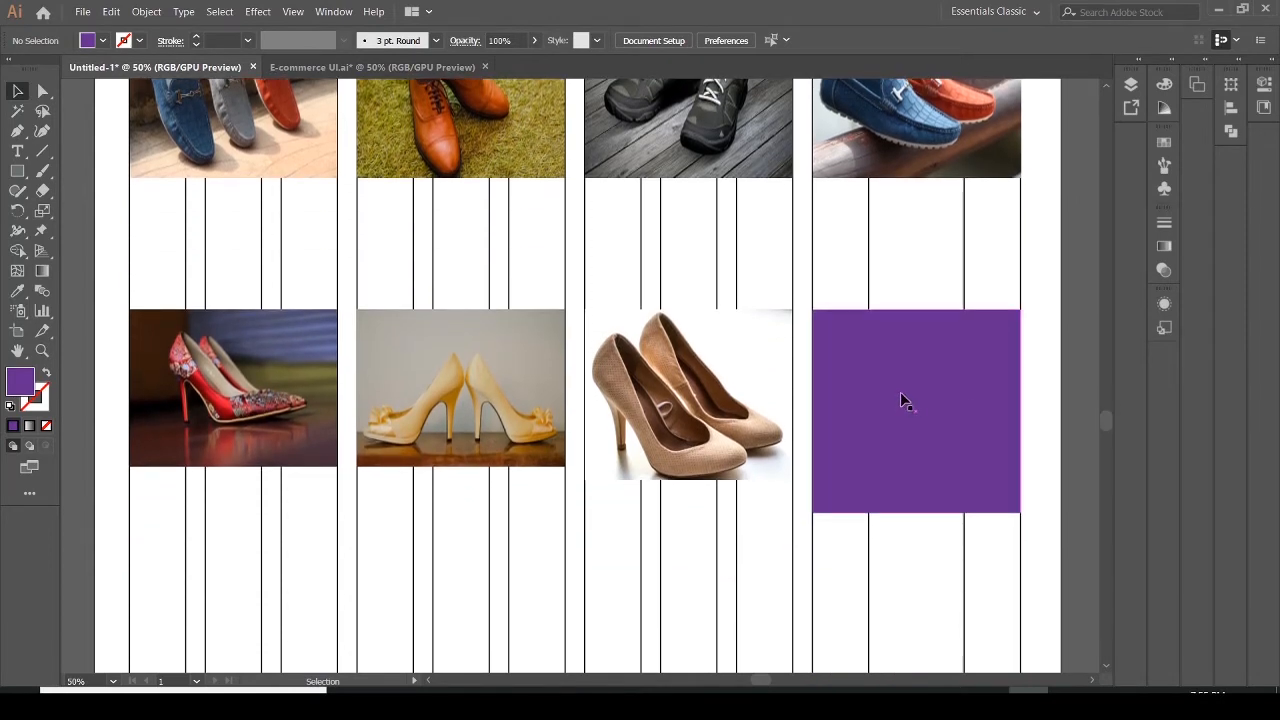
click(885, 355)
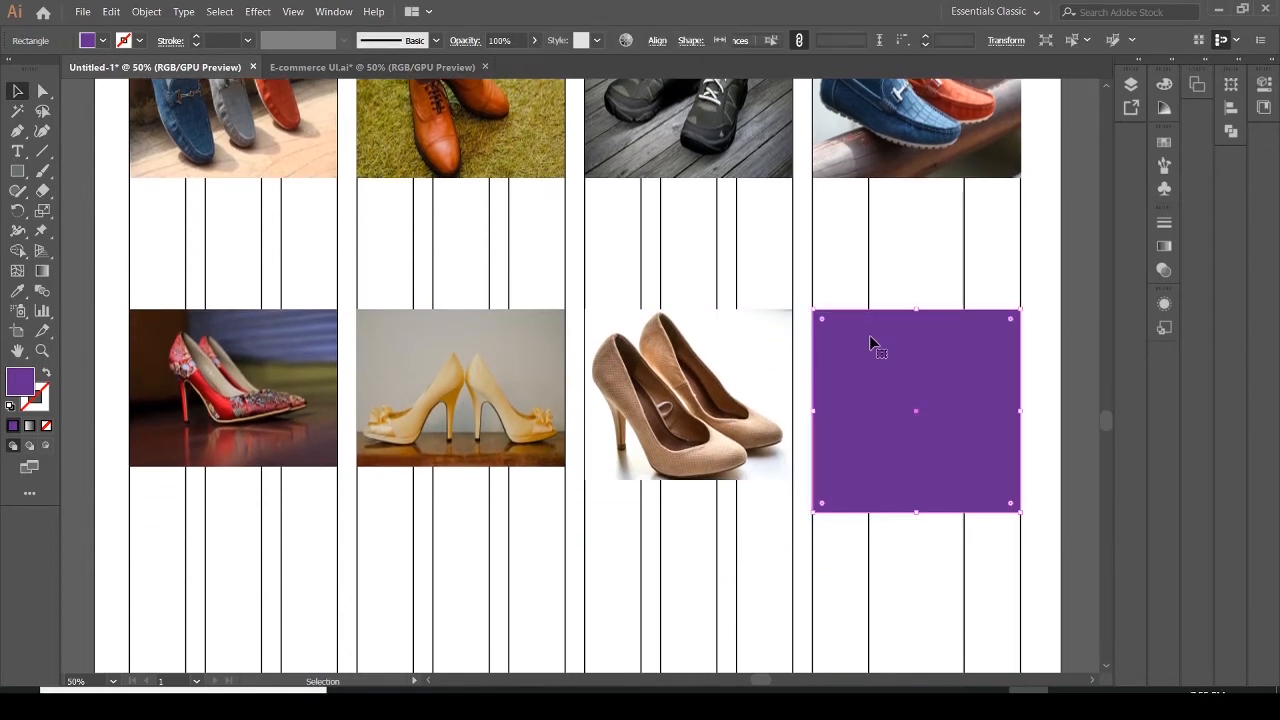
click(83, 11)
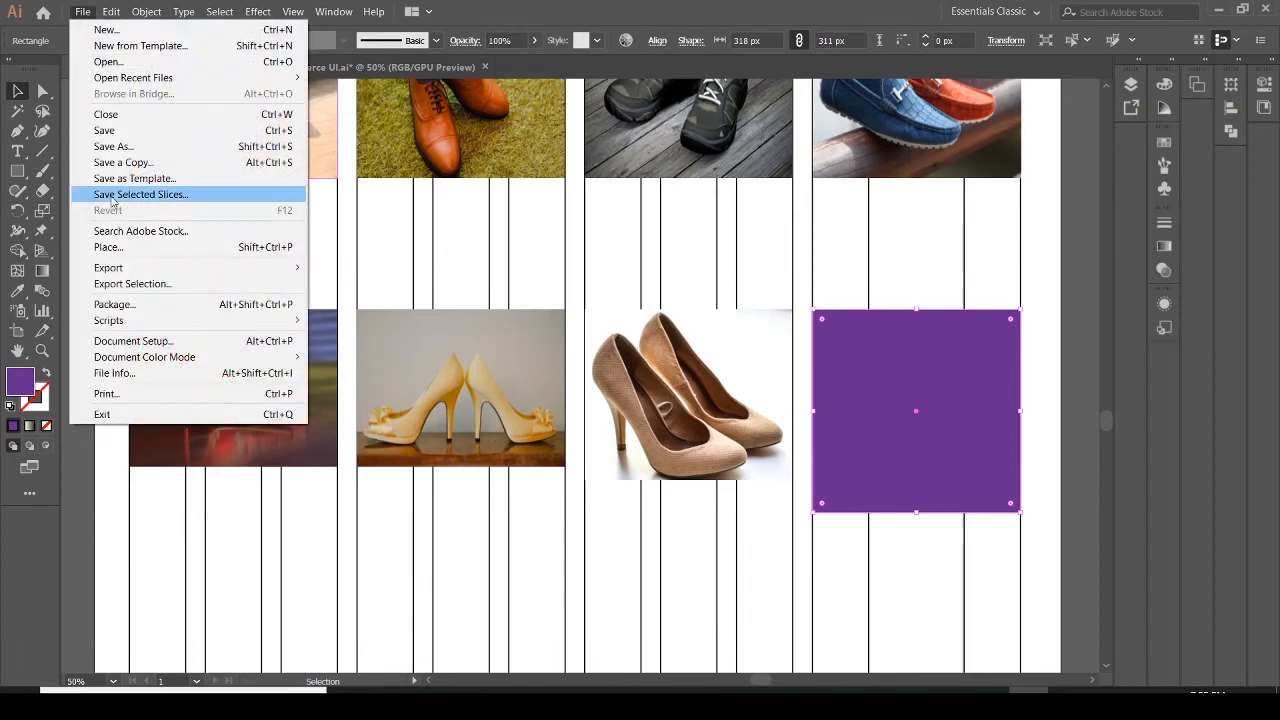
click(108, 246)
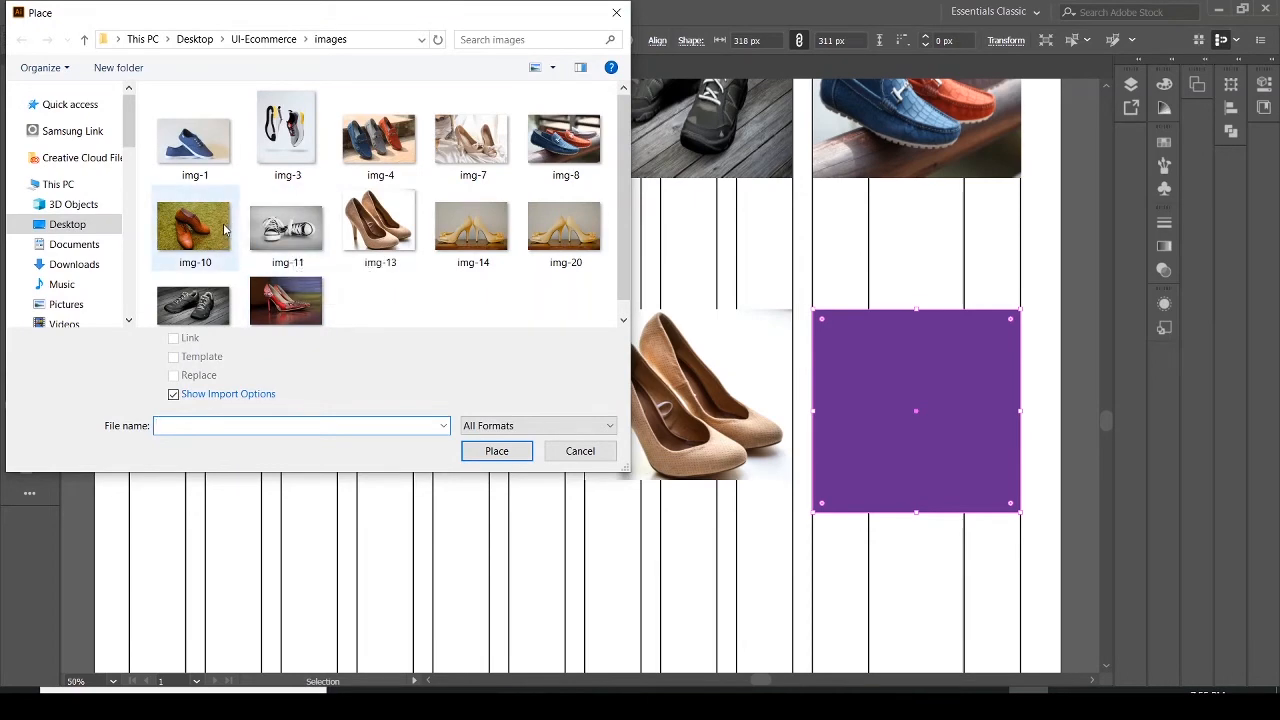
click(284, 240)
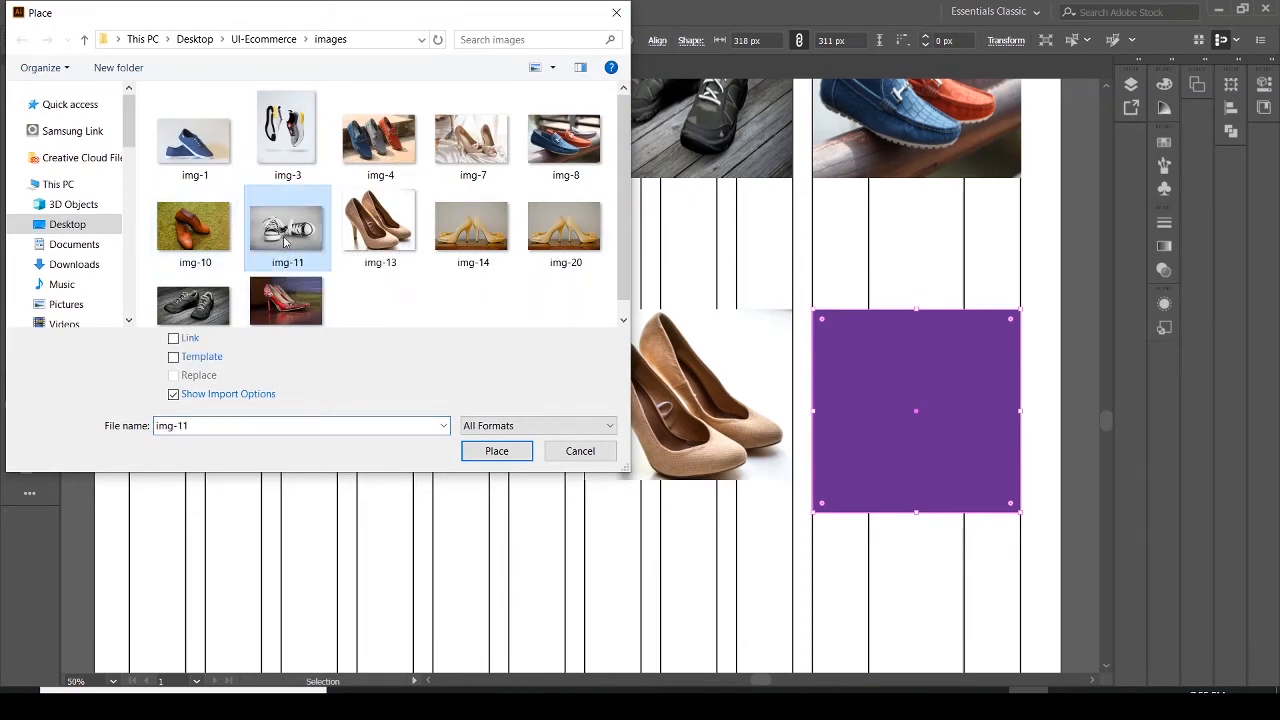
click(510, 453)
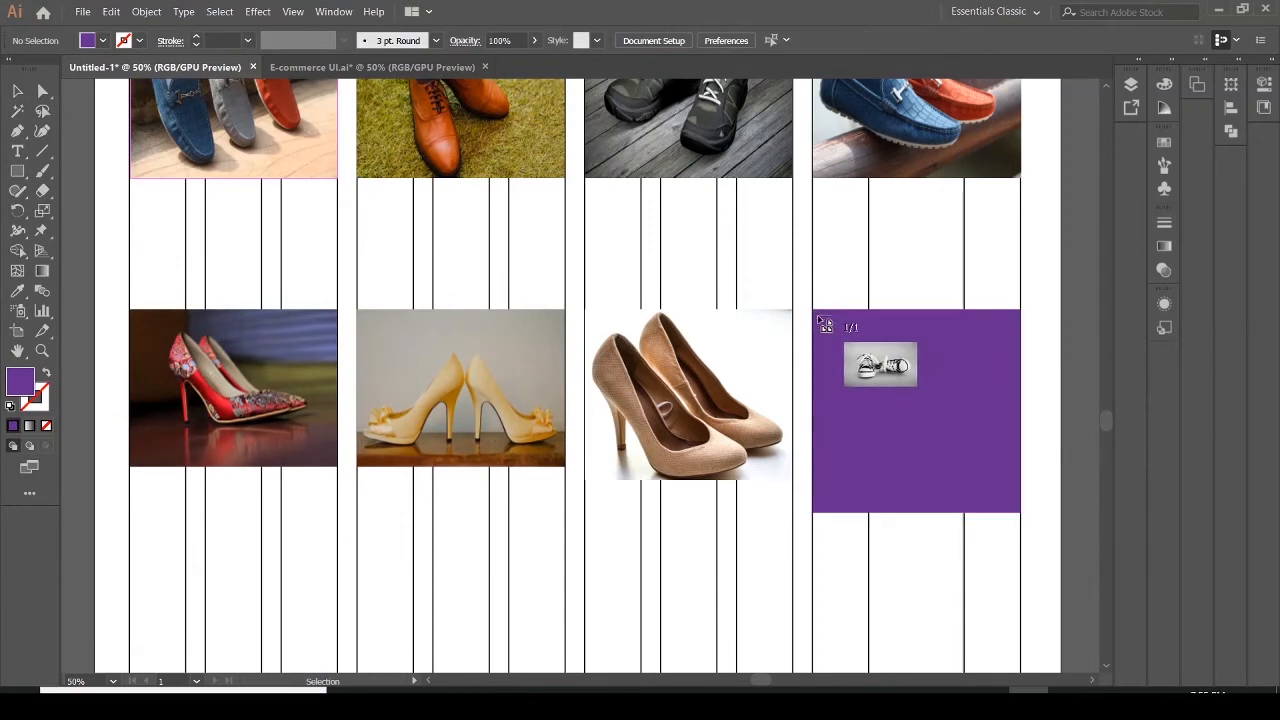
drag(814, 309, 1021, 474)
click(952, 477)
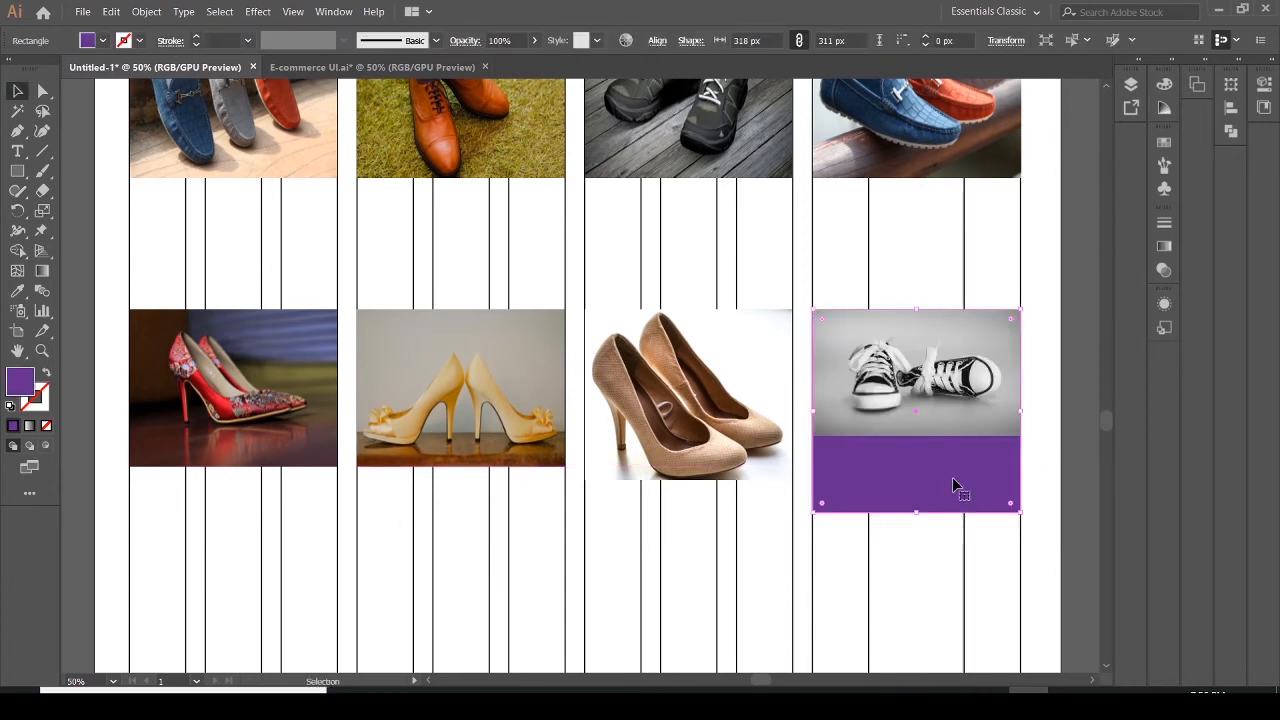
key(Delete)
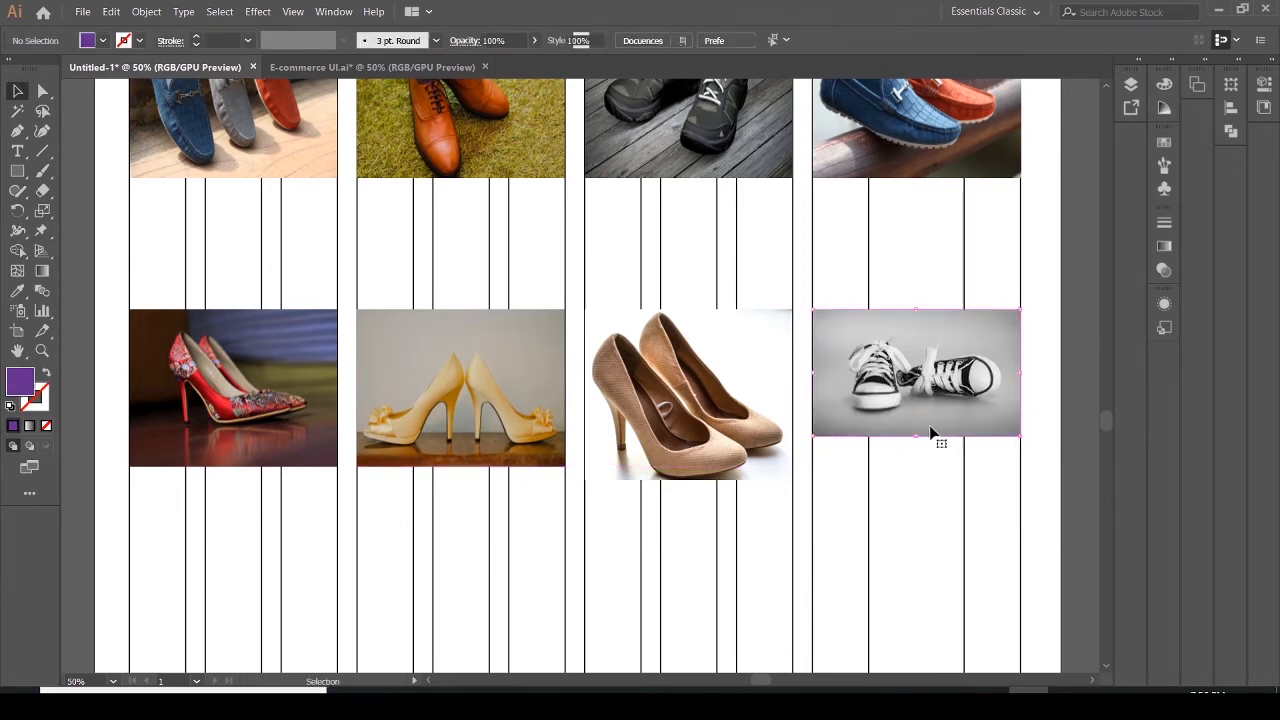
Extend the sneaker image's bottom edge to about 261 px high to match the row's other images
click(930, 432)
drag(917, 437, 925, 480)
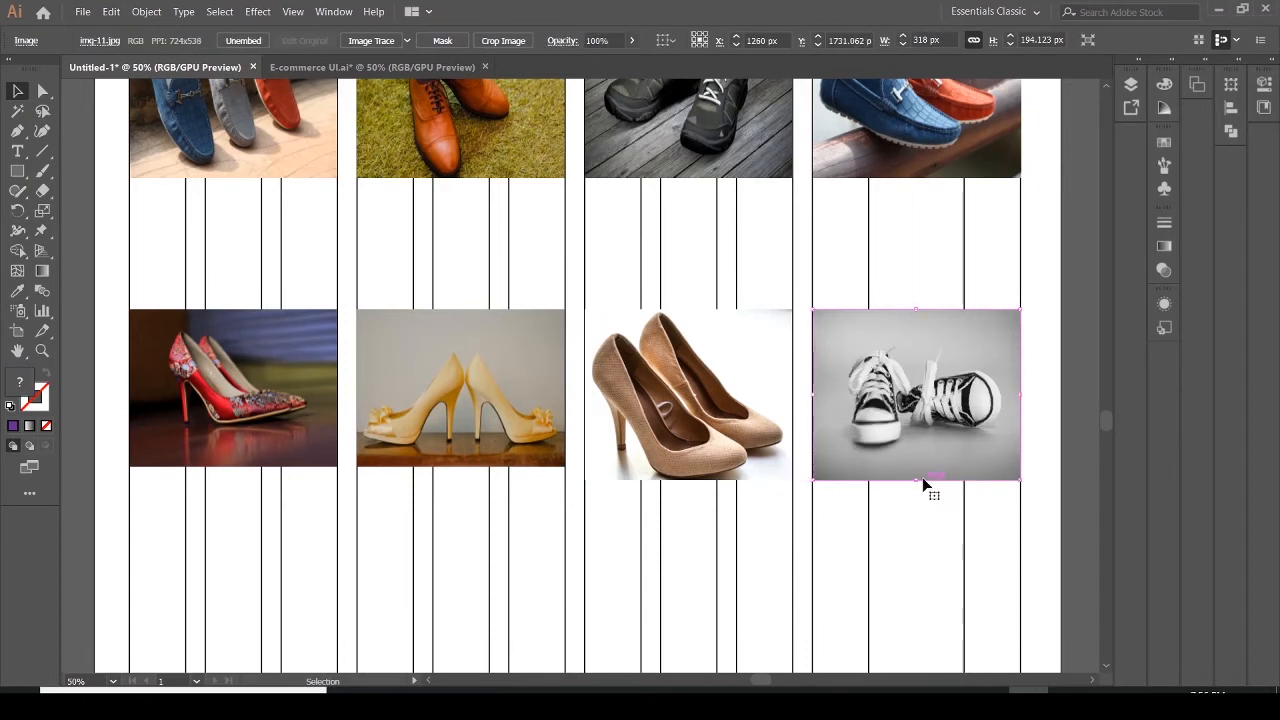
click(1045, 416)
Examine the product cards in the reference E-commerce UI PDF, then return to the Illustrator document
drag(1106, 418, 1110, 411)
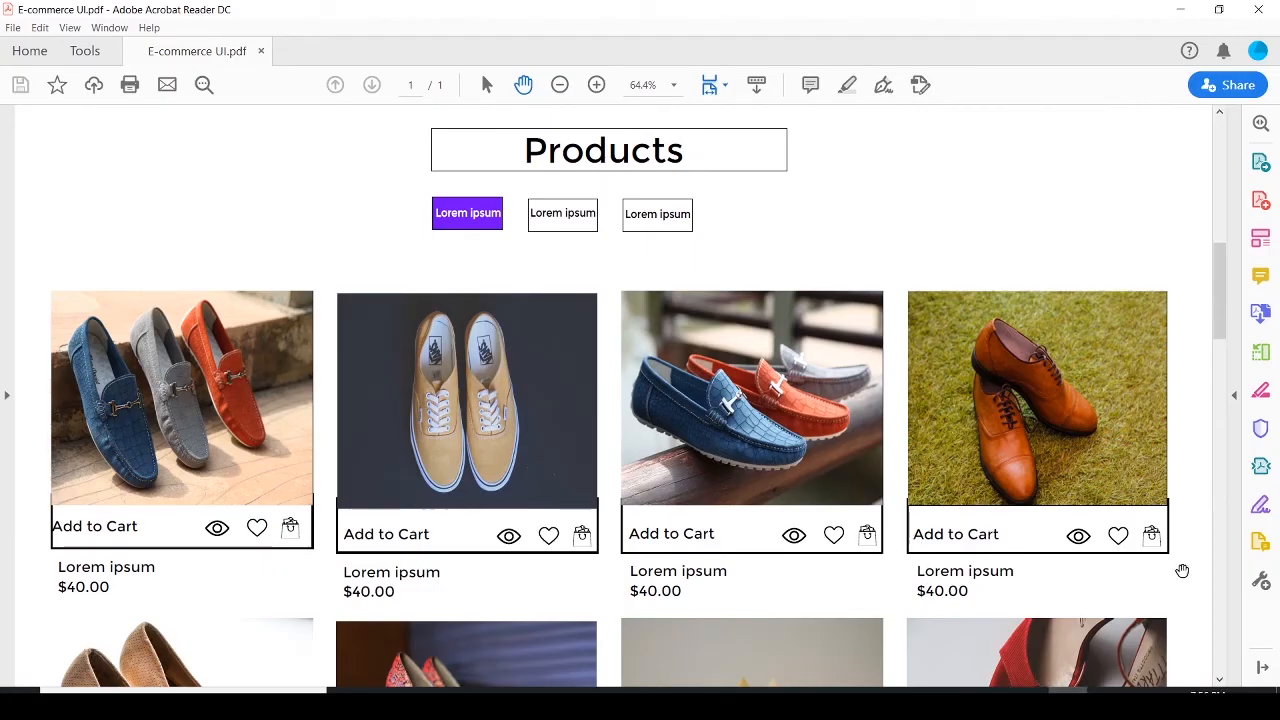
drag(1222, 312, 1230, 351)
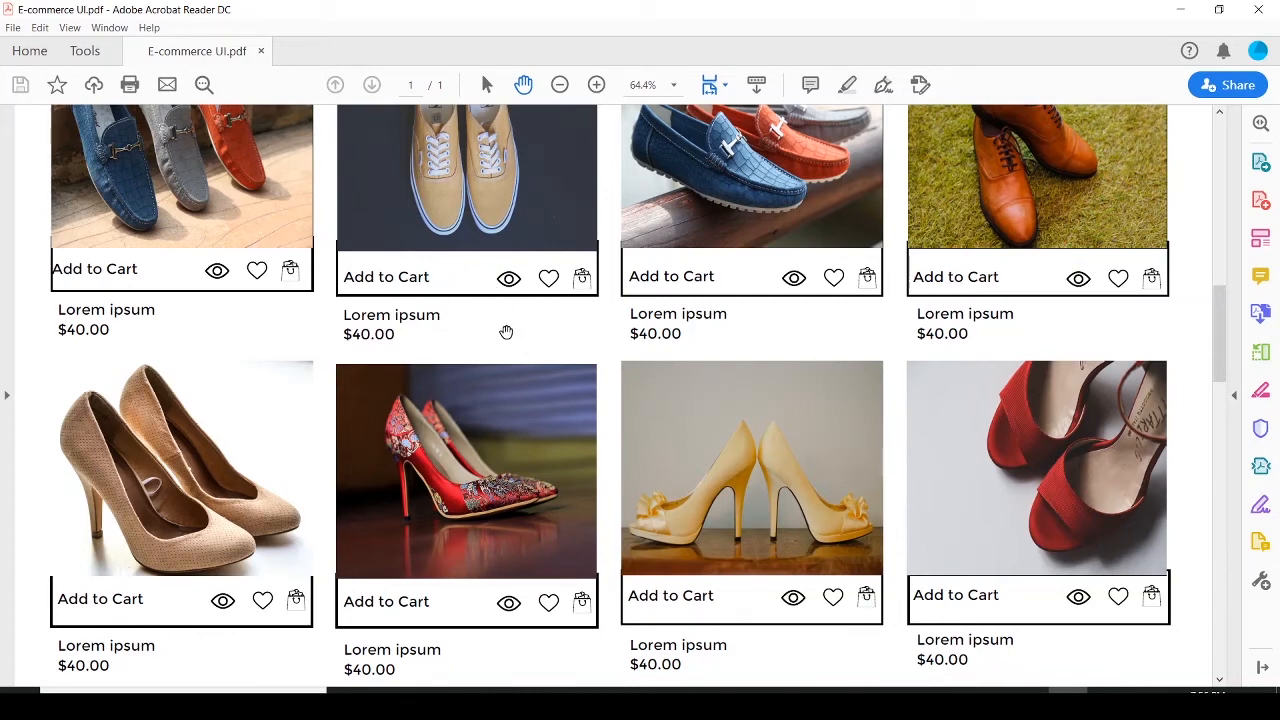
click(1028, 704)
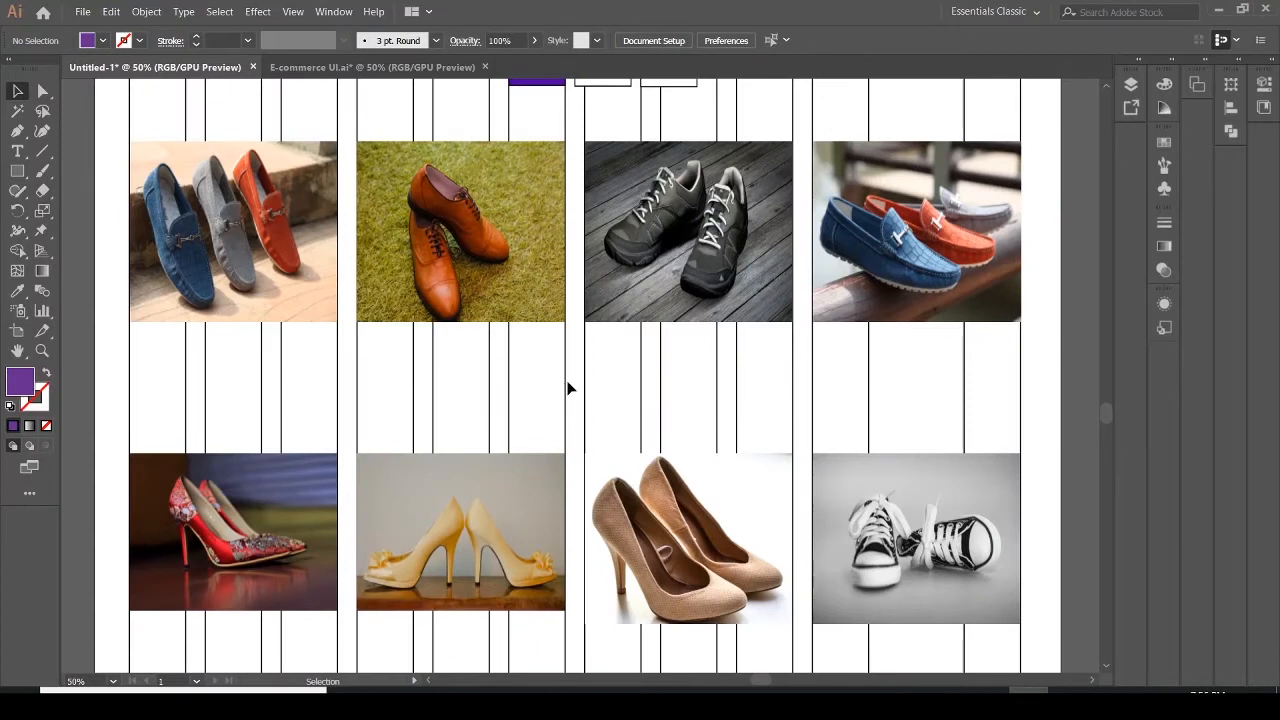
Draw a 319 × 81 px rectangle directly under the first card's image and nudge it into place
click(17, 171)
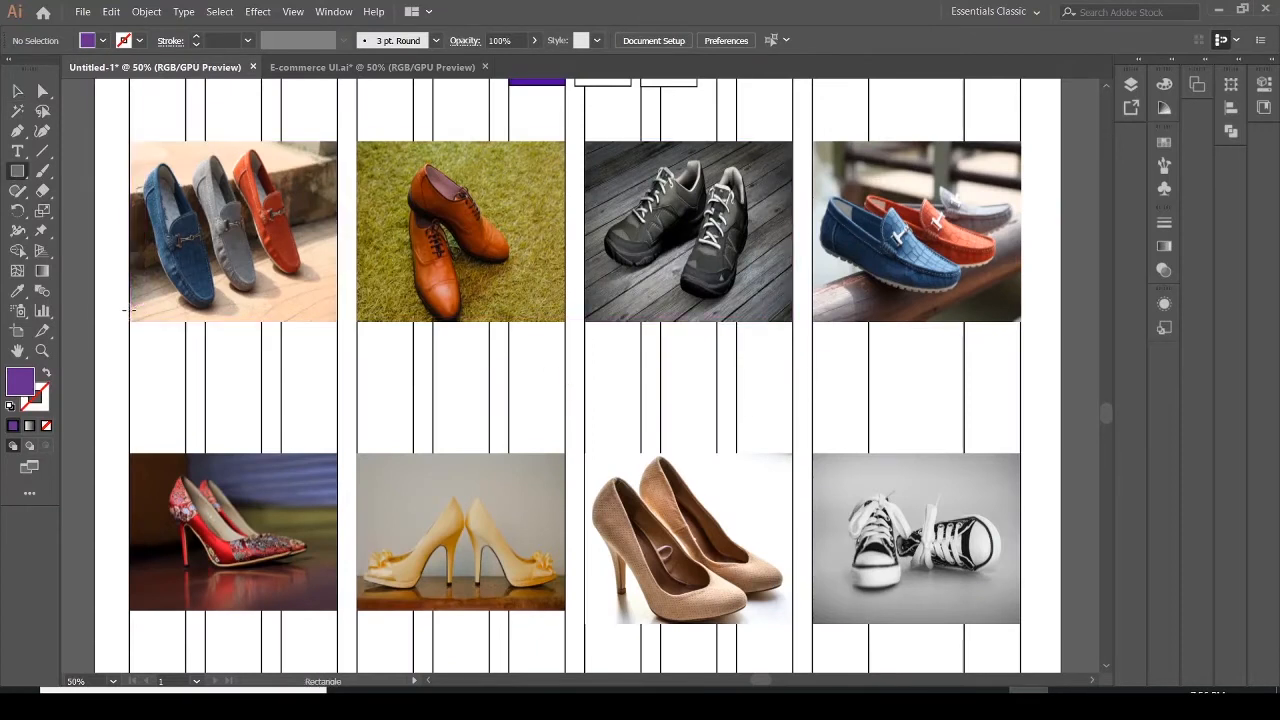
drag(129, 316, 337, 364)
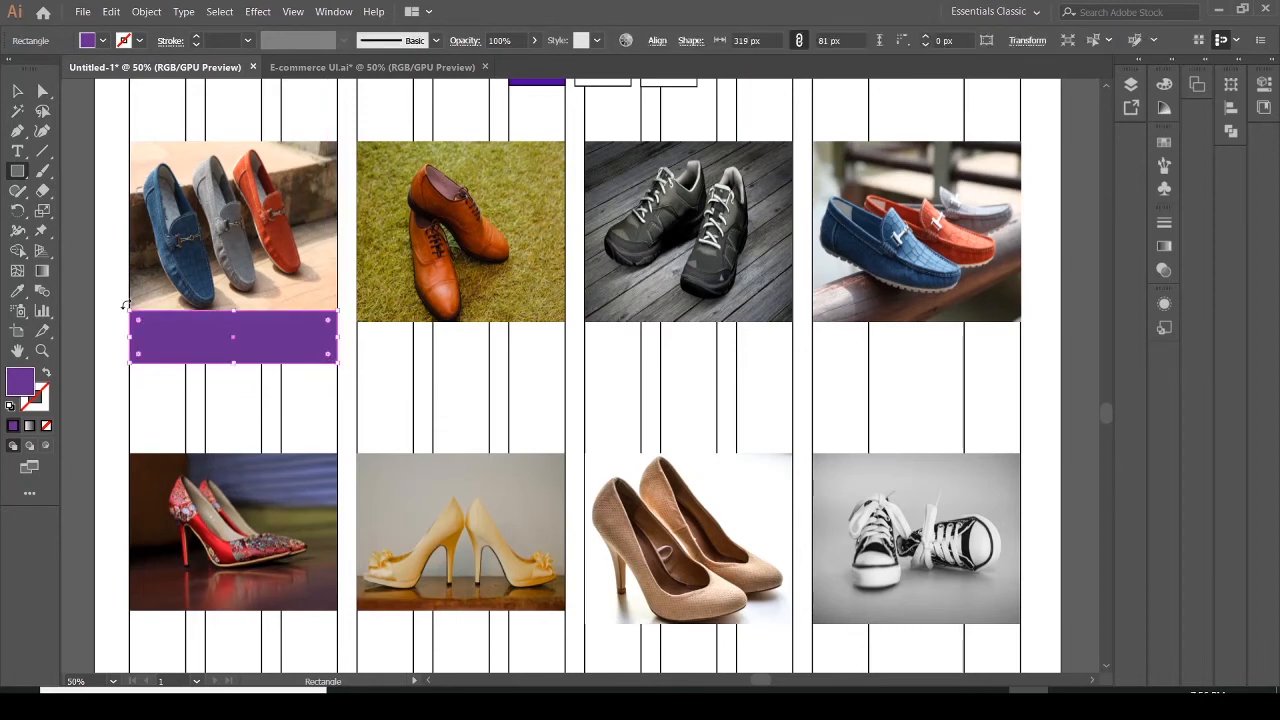
click(17, 91)
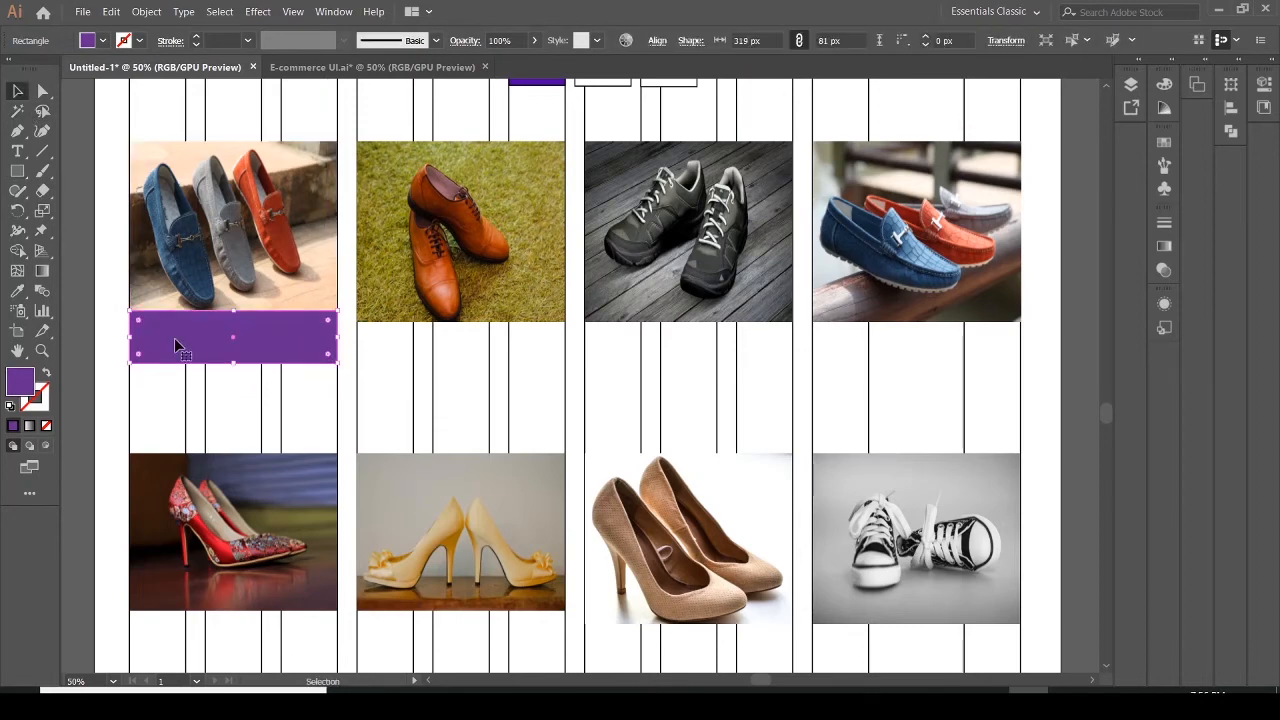
key(Down)
key(Down)
key(Down)
key(Down)
key(Down)
key(Down)
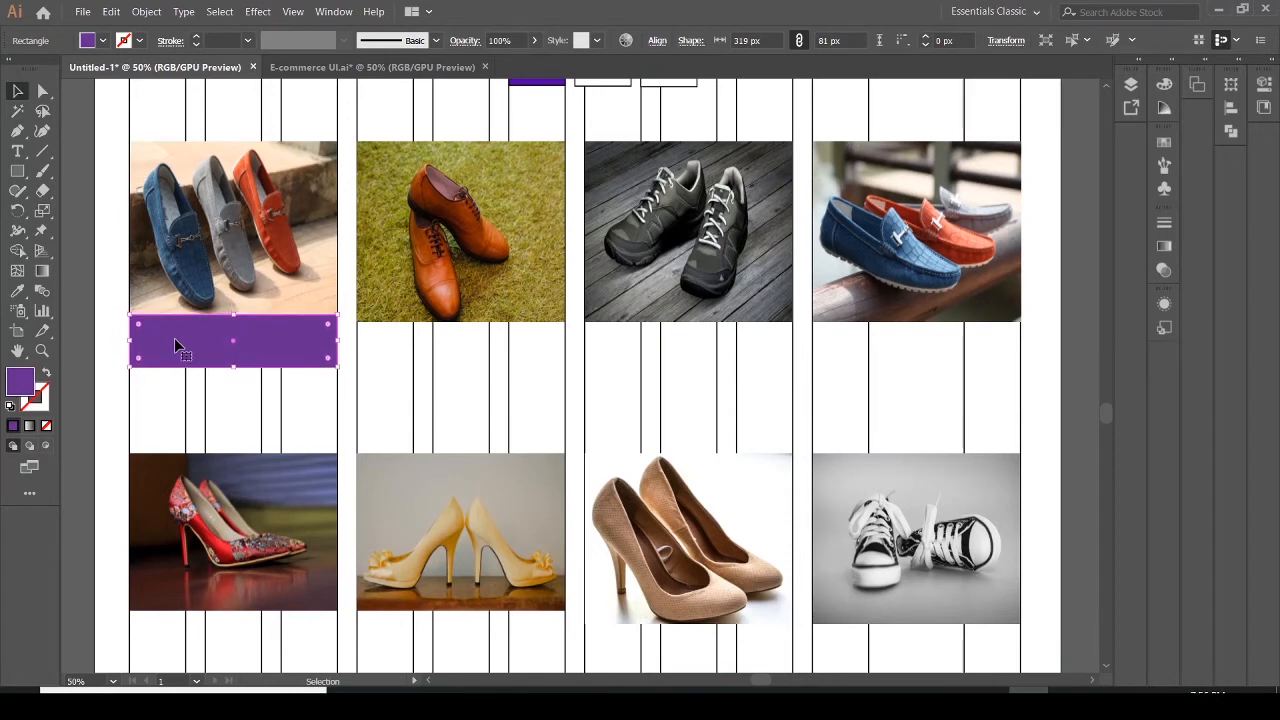
key(Up)
key(Up)
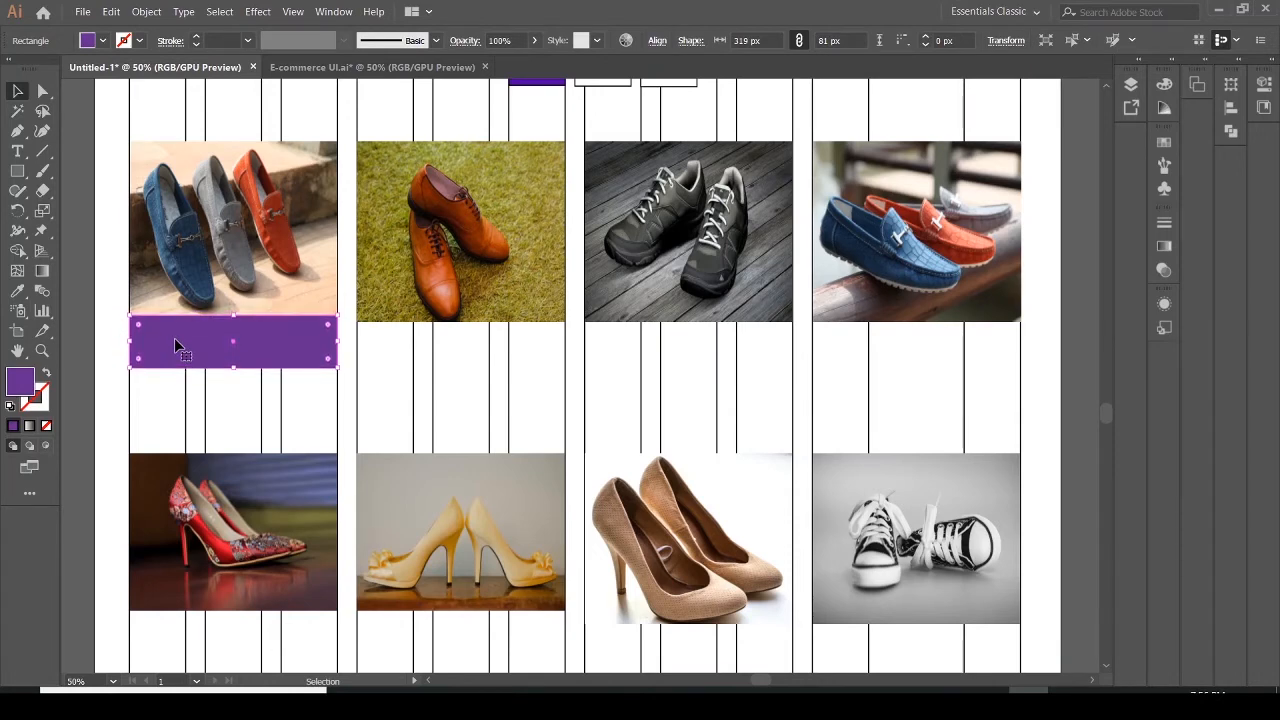
Give the rectangle a black stroke and no fill
click(139, 41)
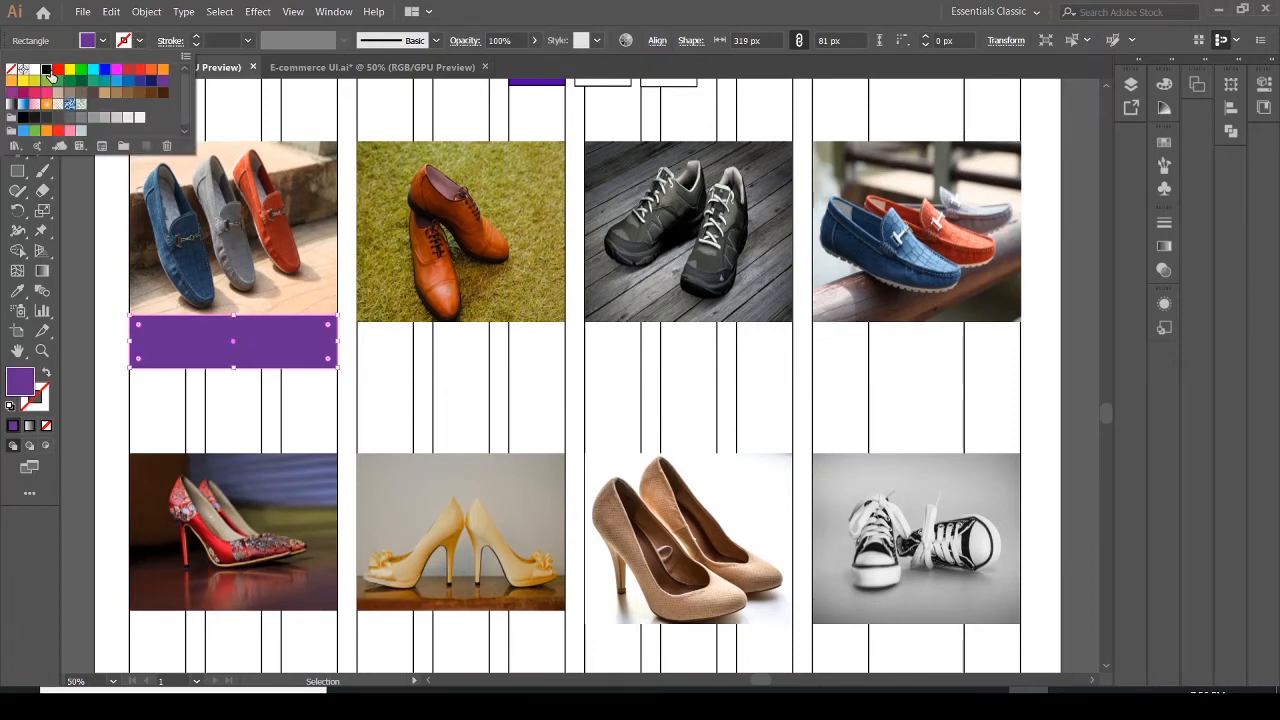
click(46, 69)
click(103, 41)
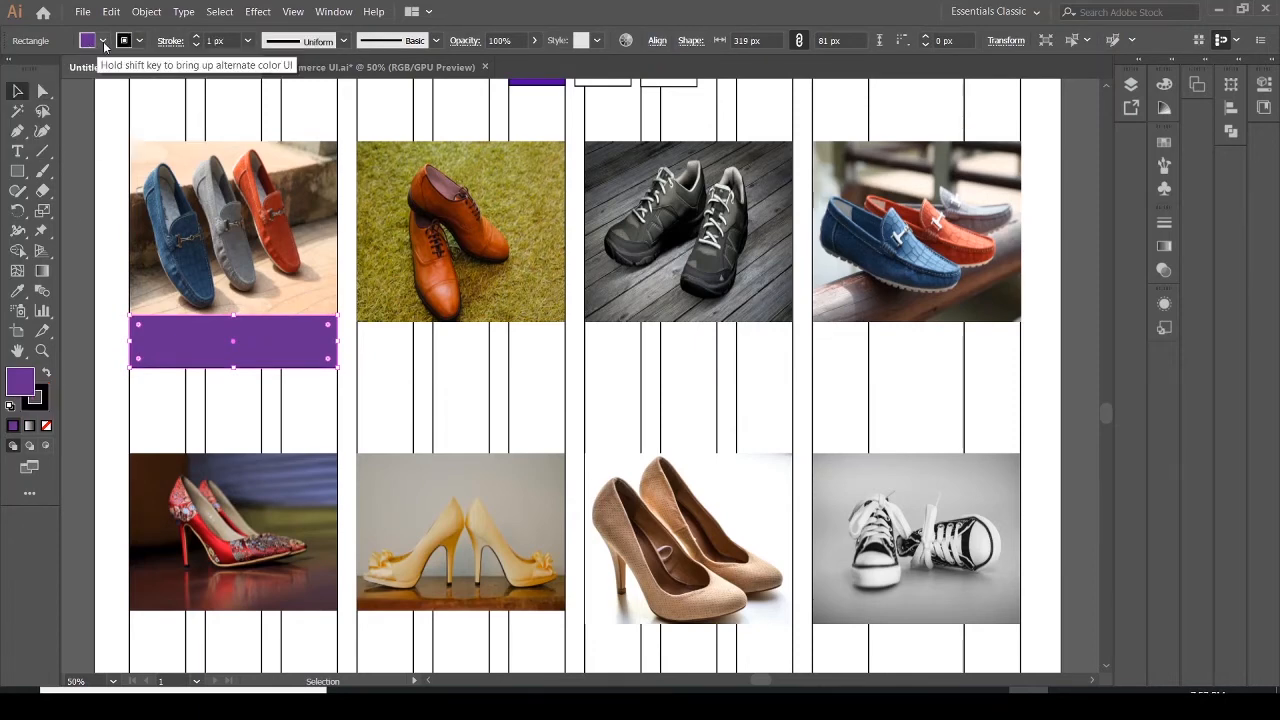
click(103, 41)
click(14, 73)
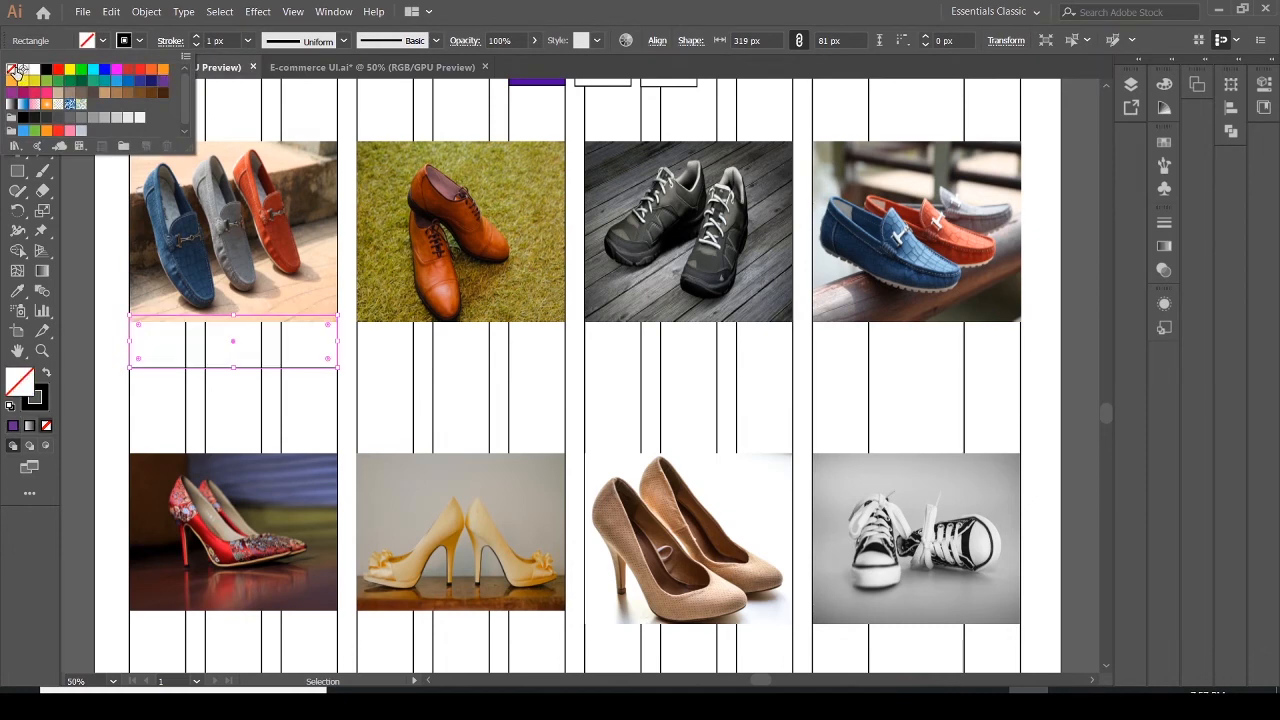
key(Escape)
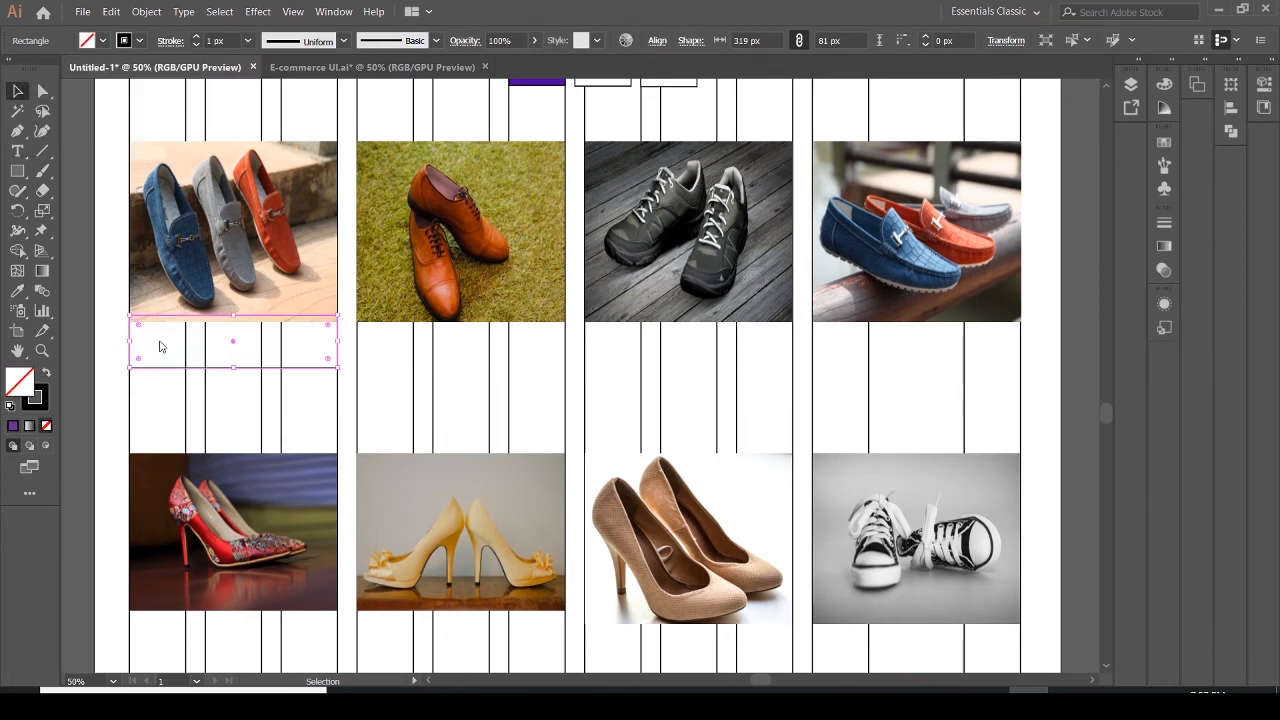
click(200, 383)
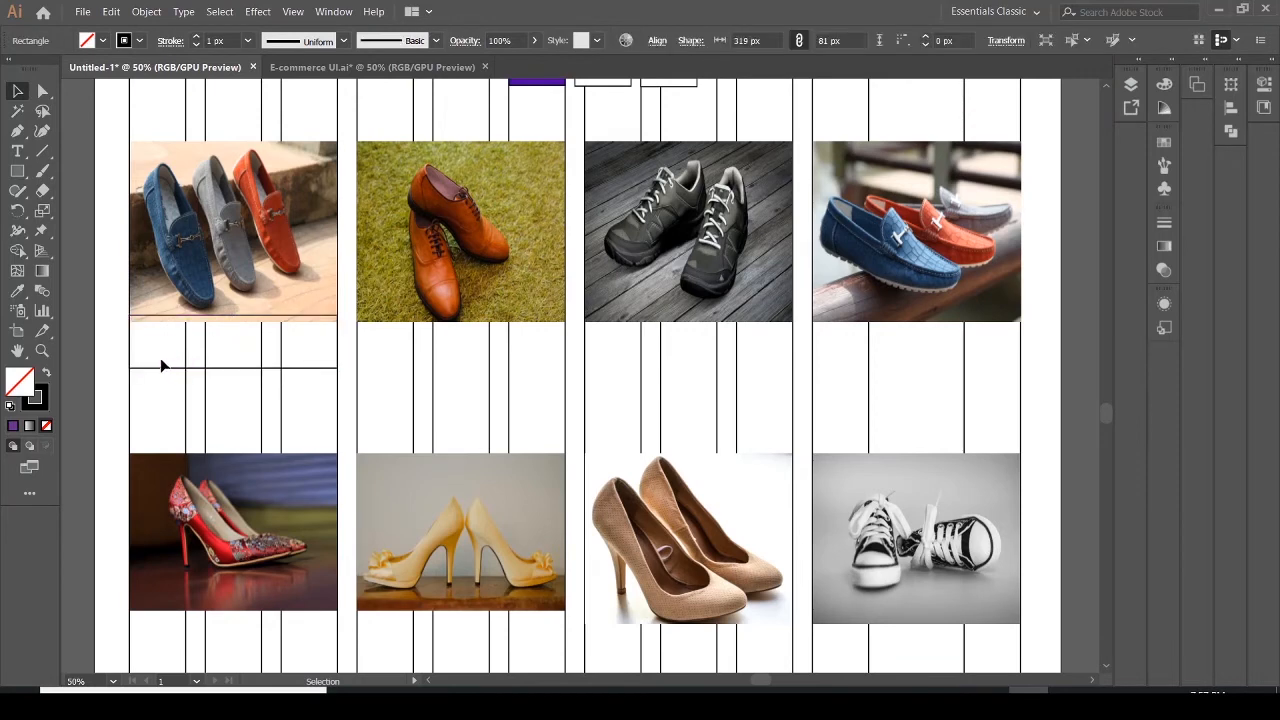
Add the text "Add to cart" inside the first card's rectangle and position it
click(17, 151)
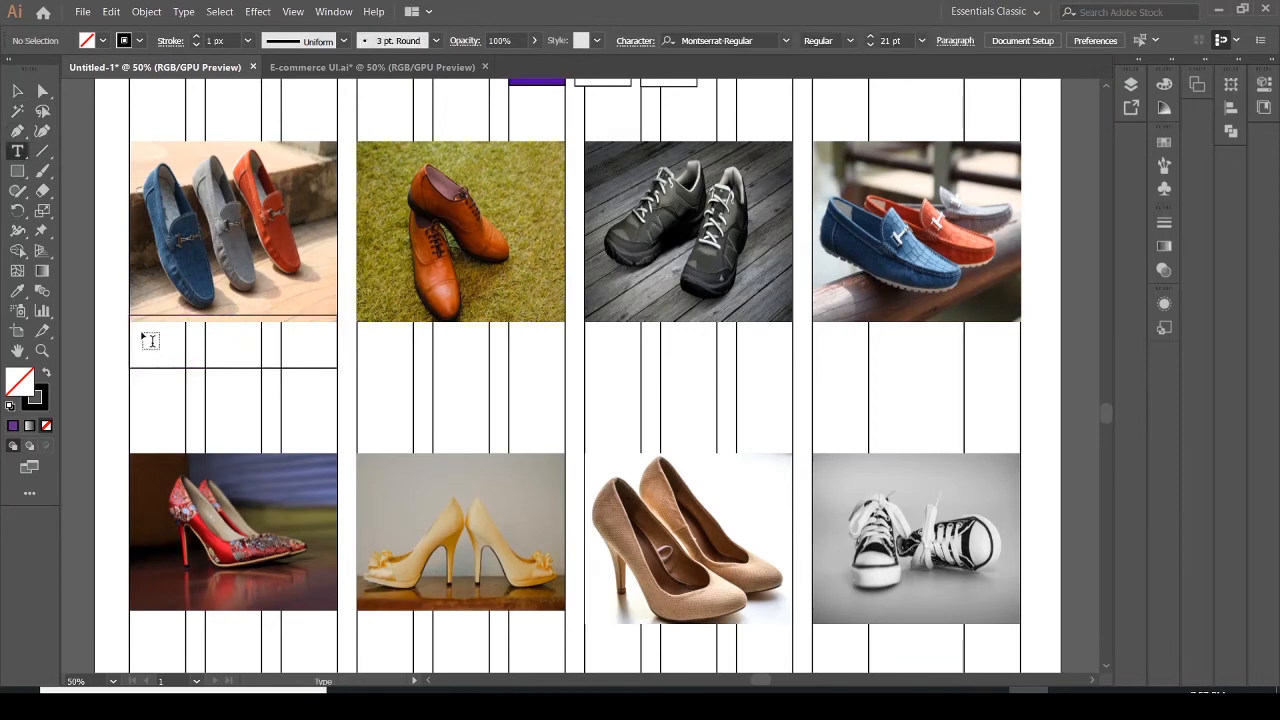
click(135, 333)
text(Add to cart)
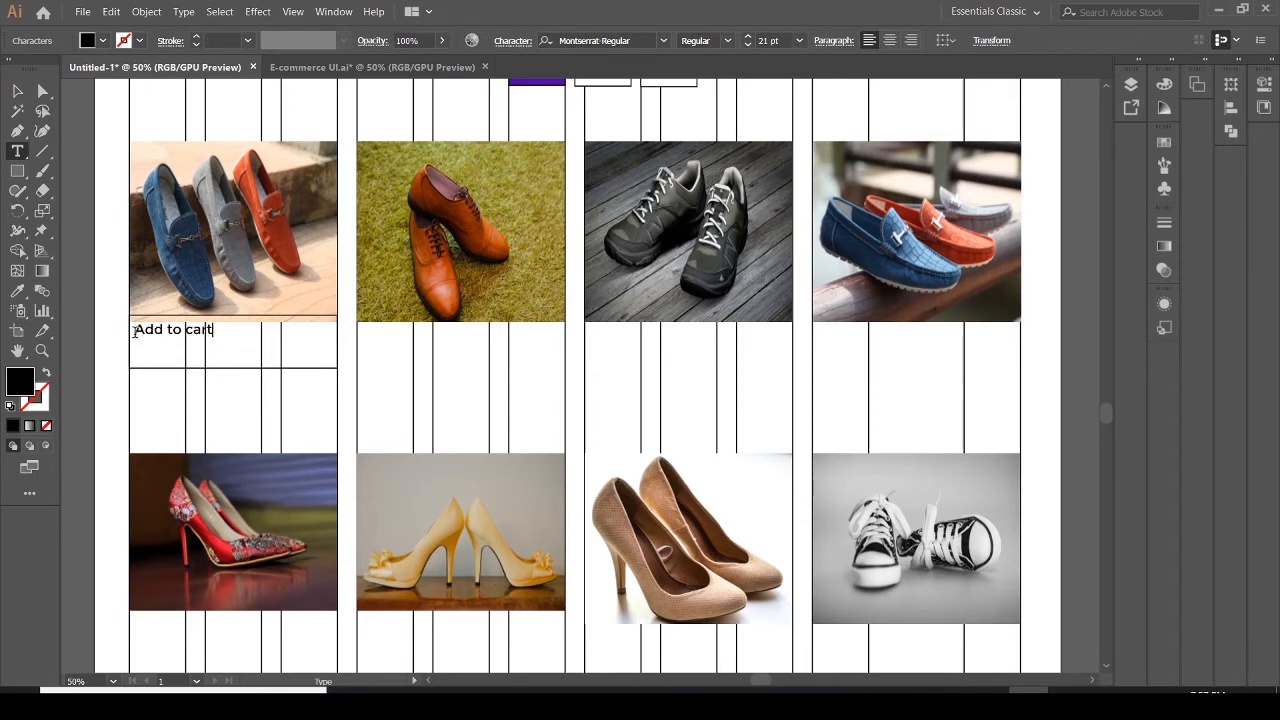
click(17, 91)
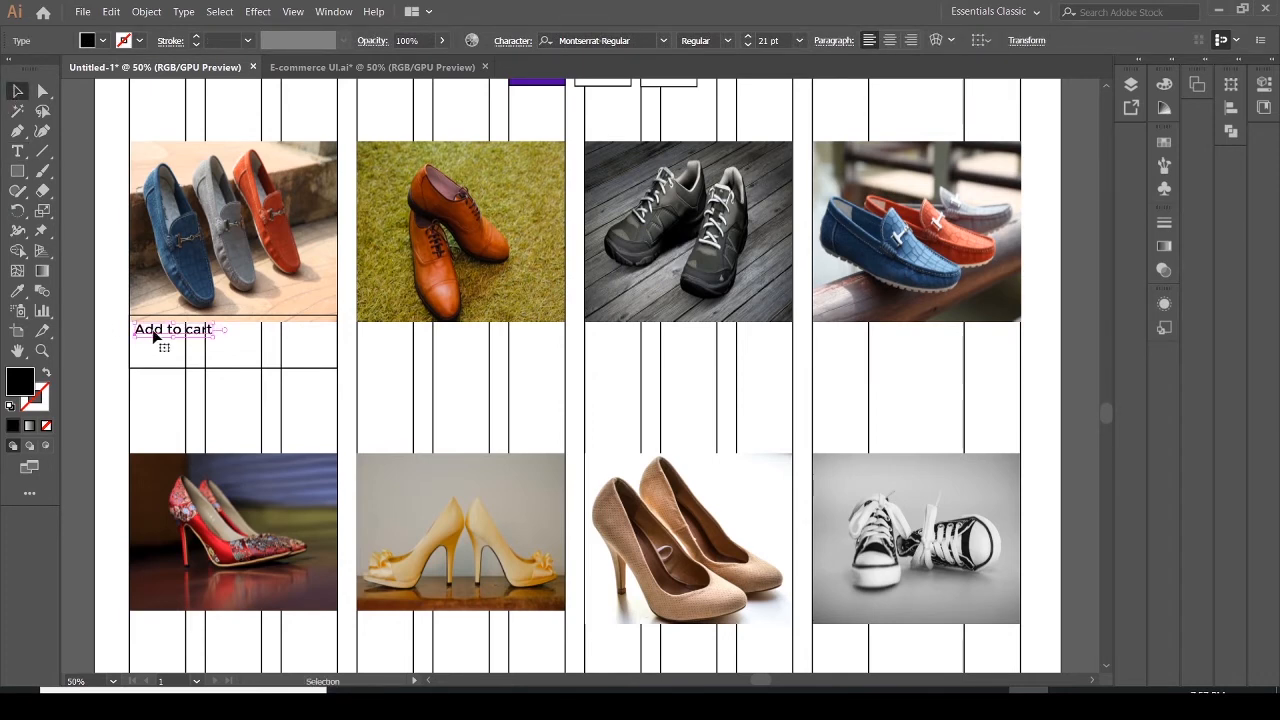
drag(155, 339, 152, 342)
Place the heart icon from the UI-Ecommerce folder as a small icon to the right of "Add to cart"
click(84, 12)
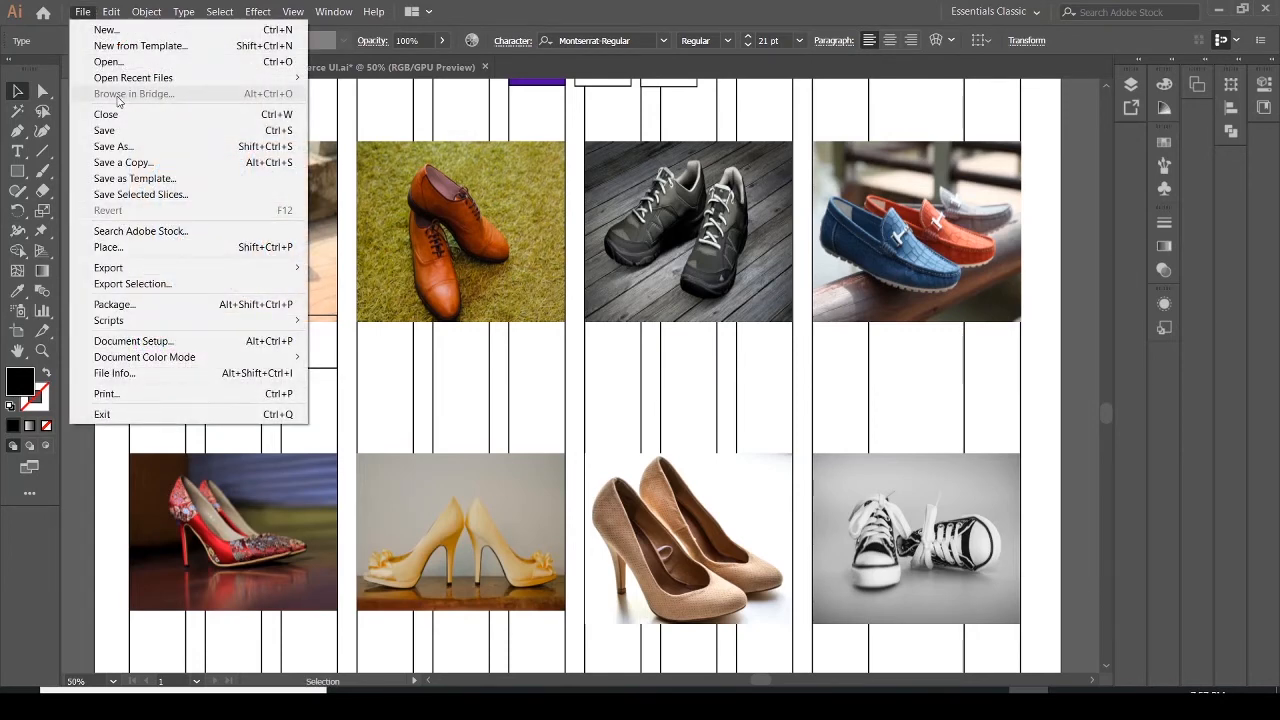
click(110, 246)
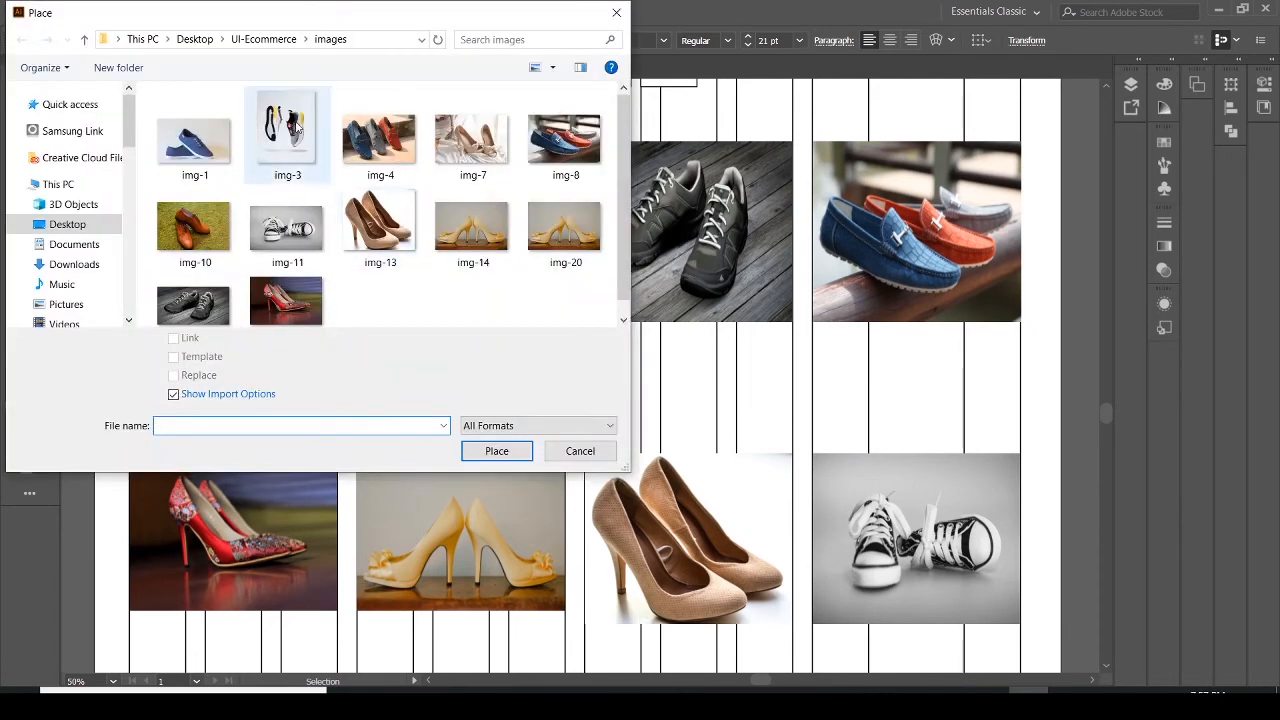
click(263, 40)
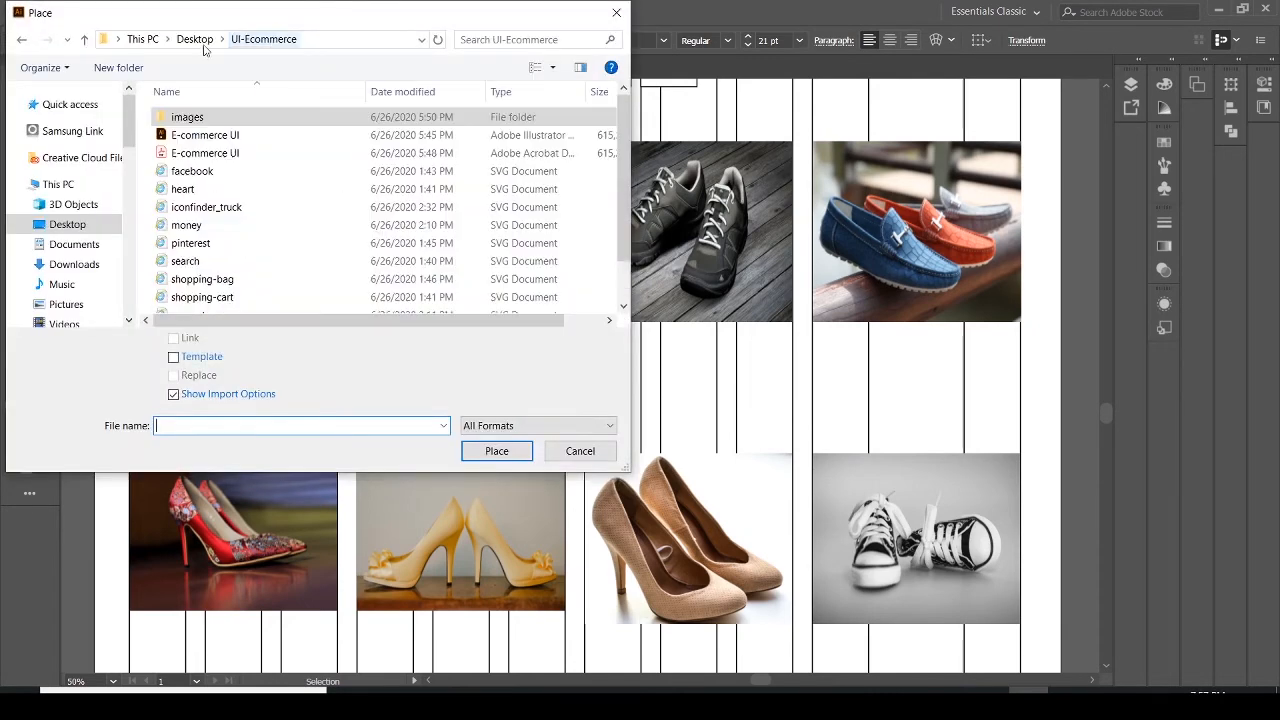
click(183, 189)
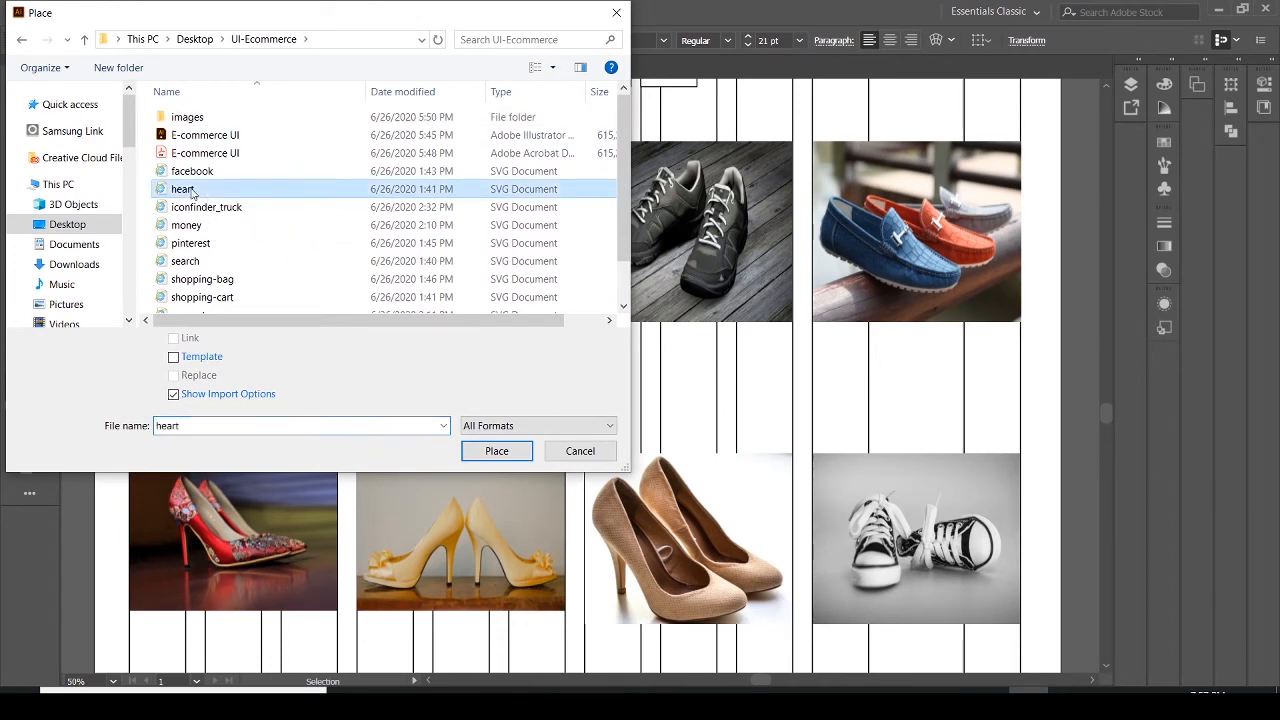
click(498, 451)
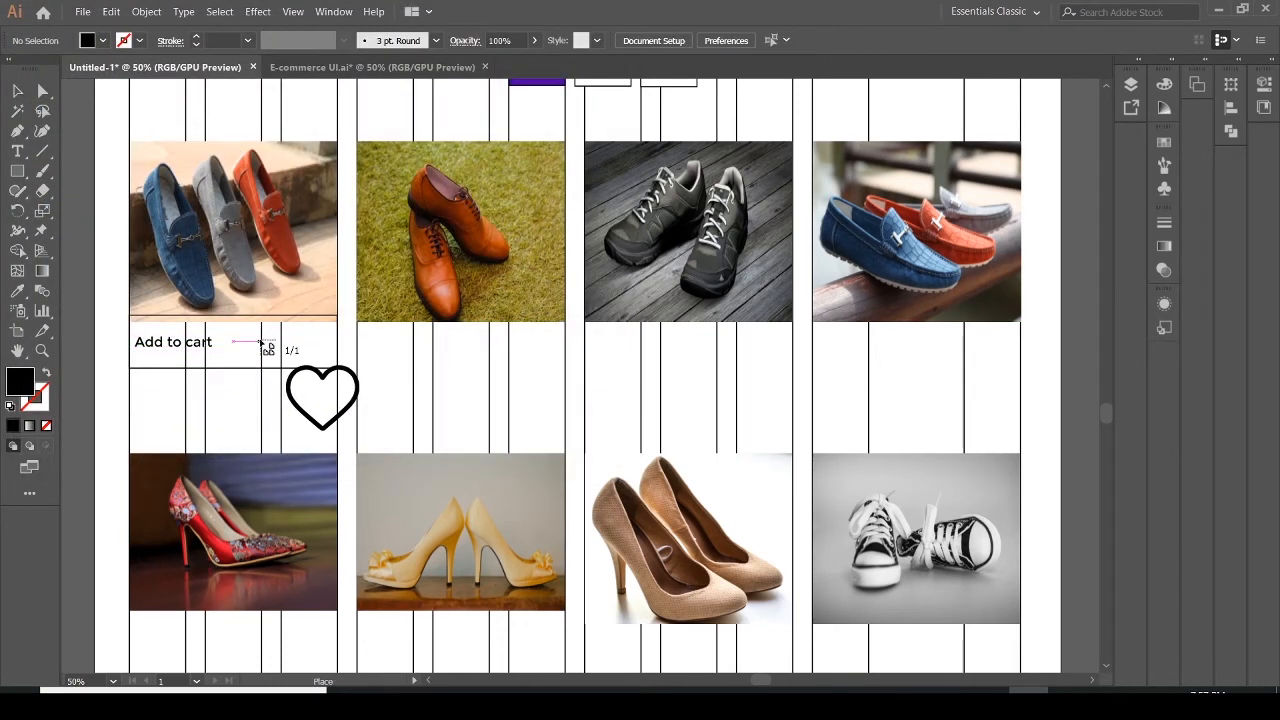
drag(261, 335, 282, 355)
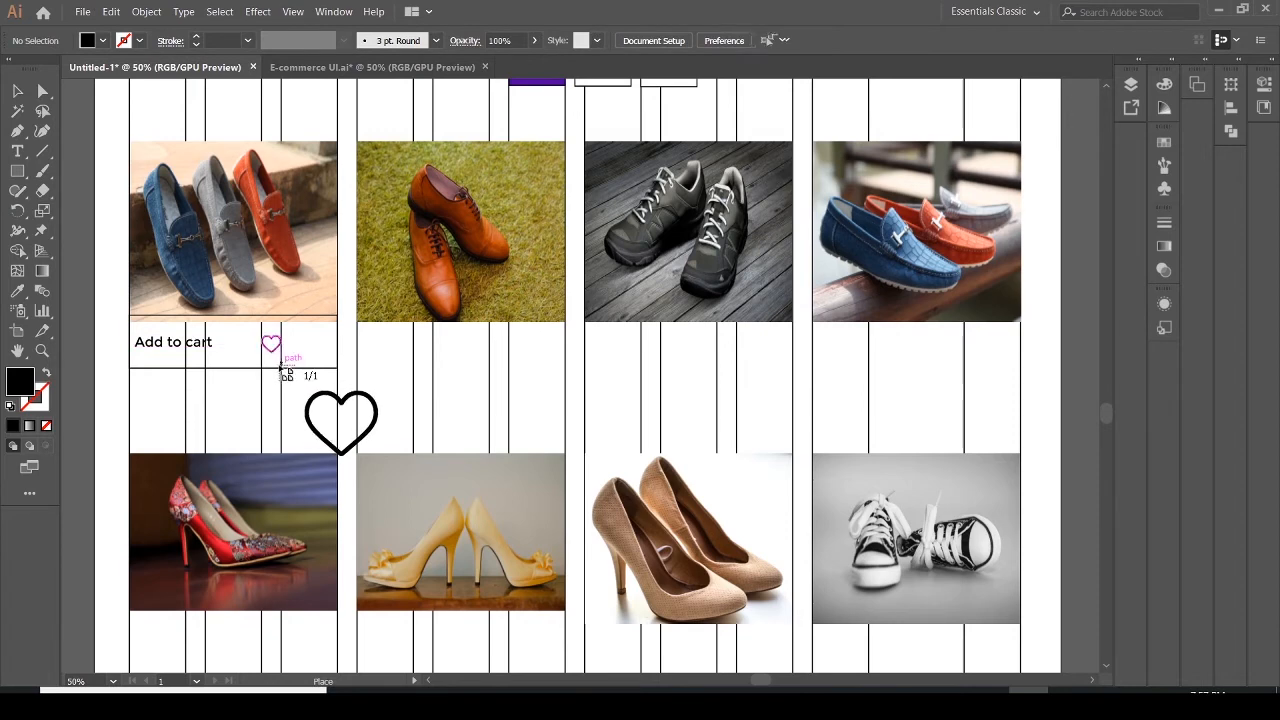
click(103, 84)
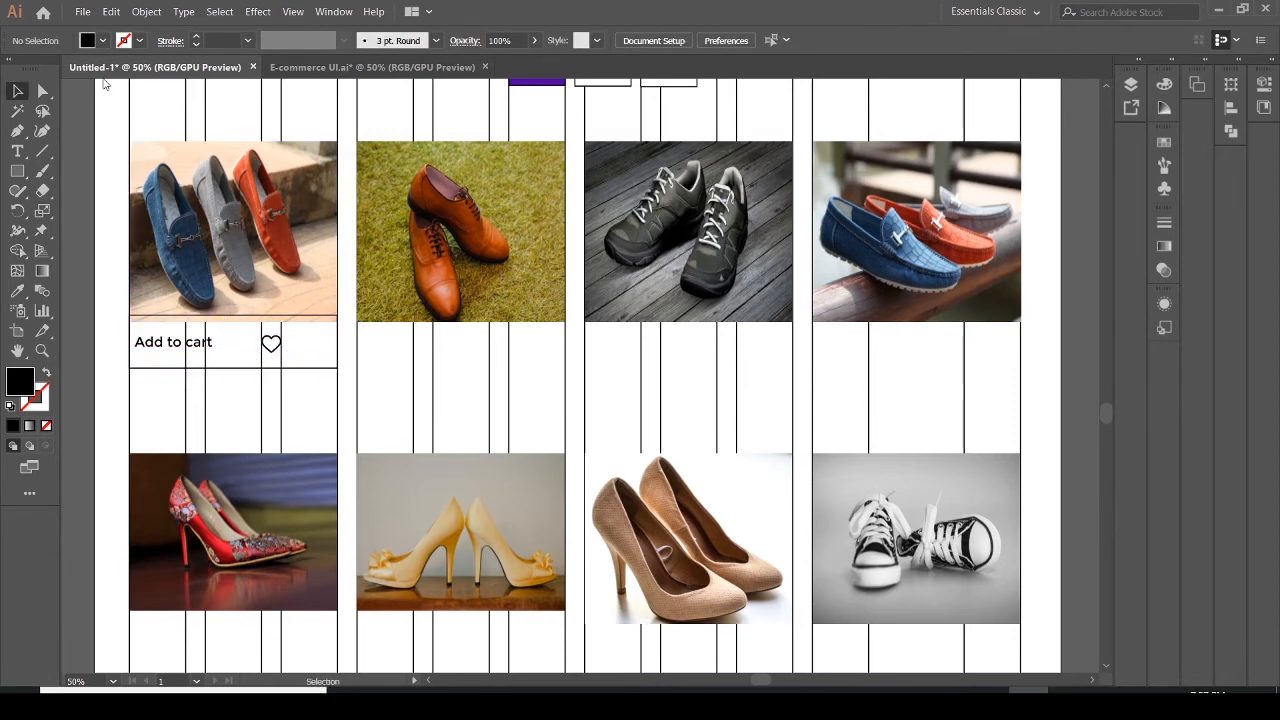
Place the view (eye) icon from the UI-Ecommerce folder as a small icon between "Add to cart" and the heart
click(83, 12)
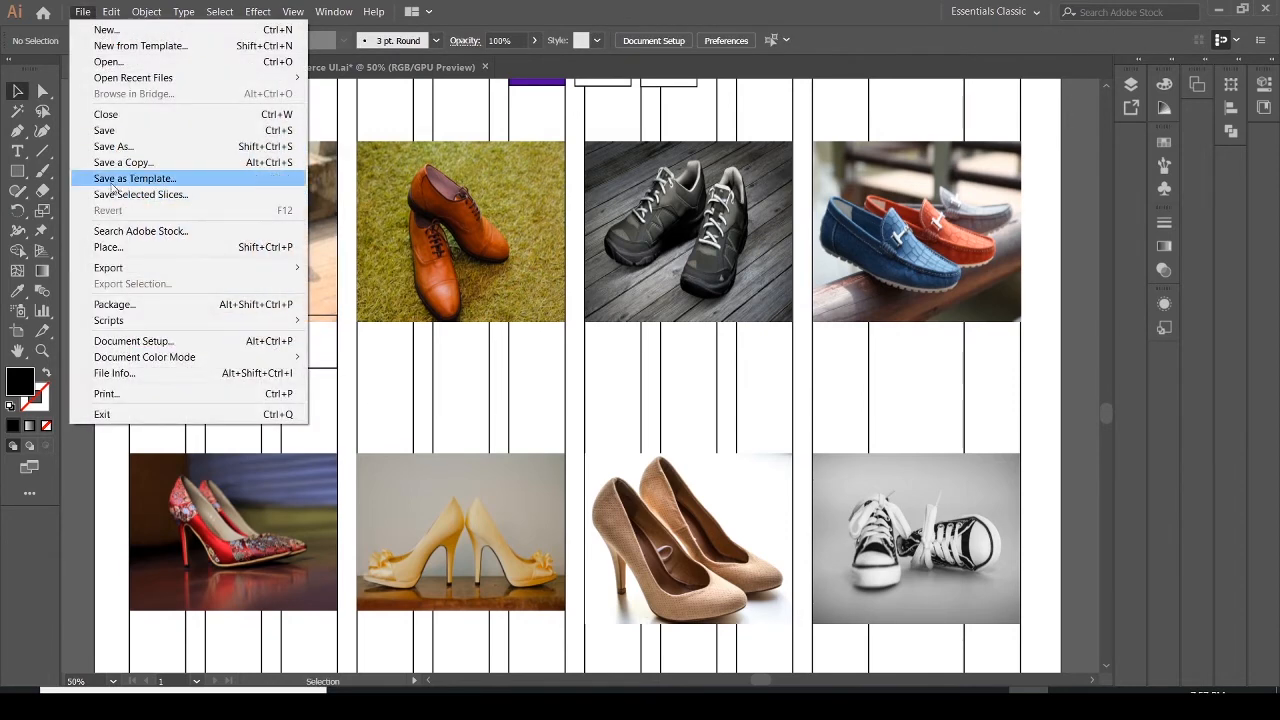
click(108, 247)
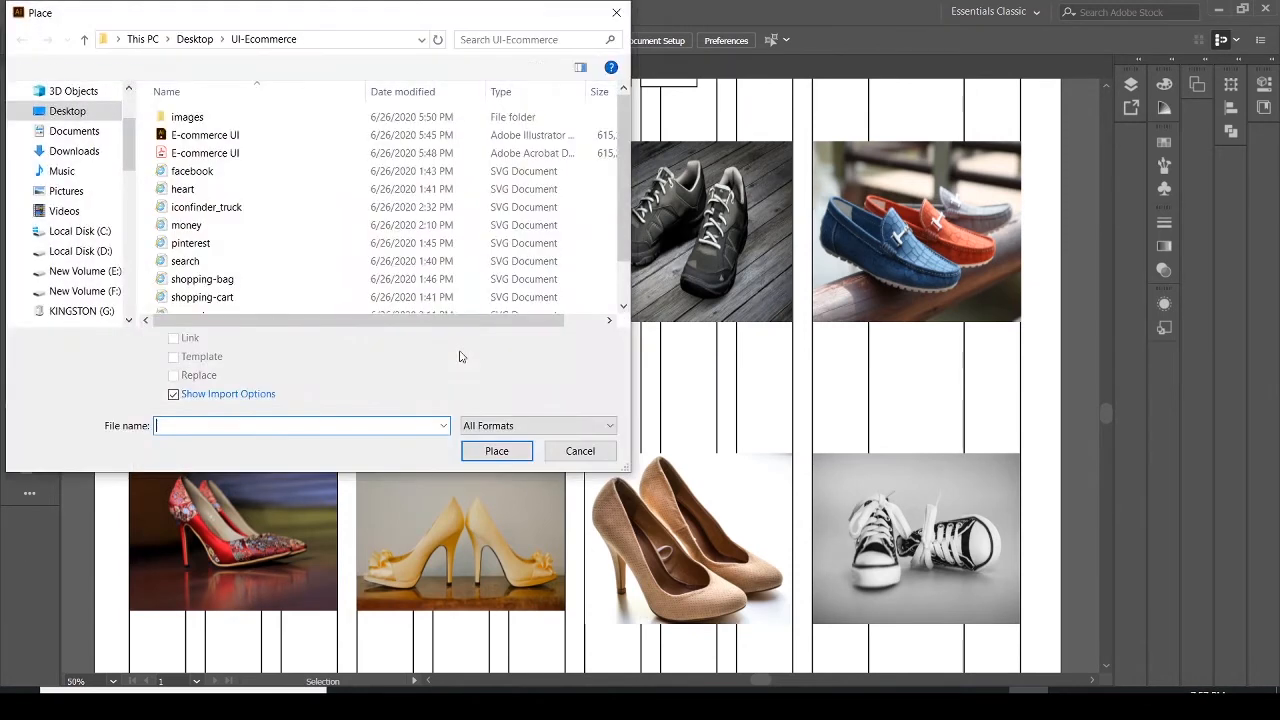
scroll(268, 288, down, 1)
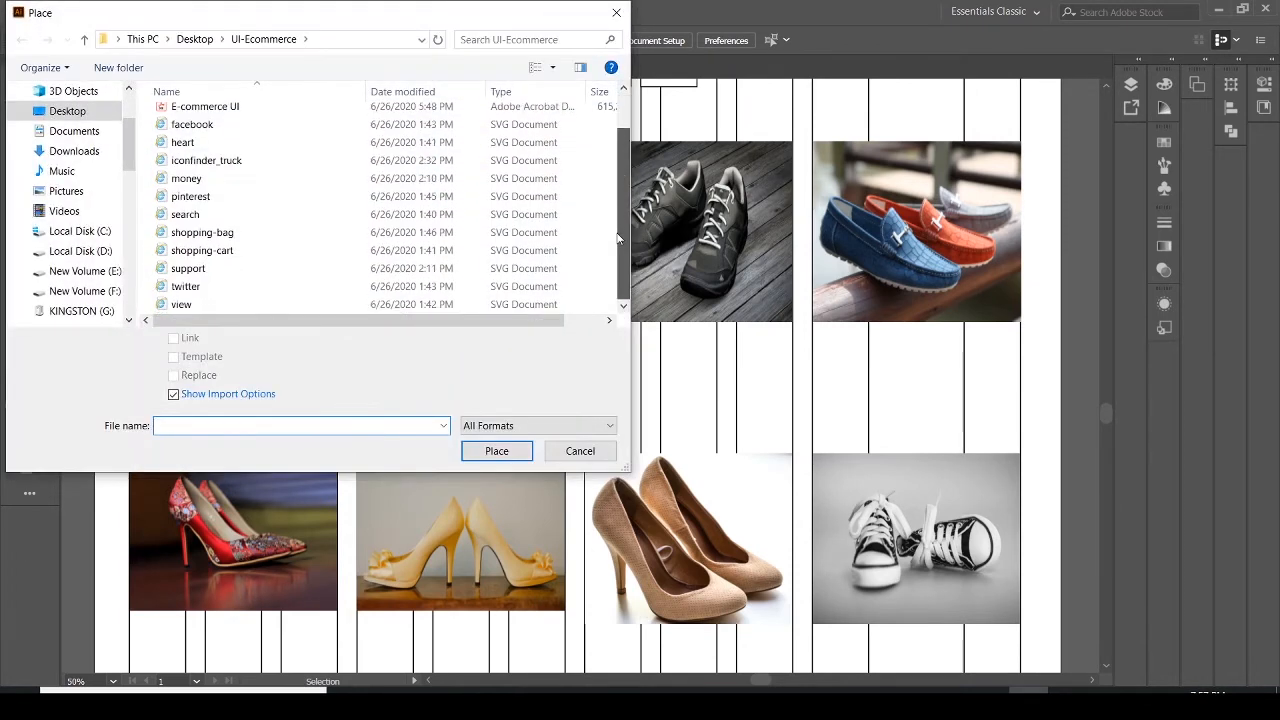
click(190, 305)
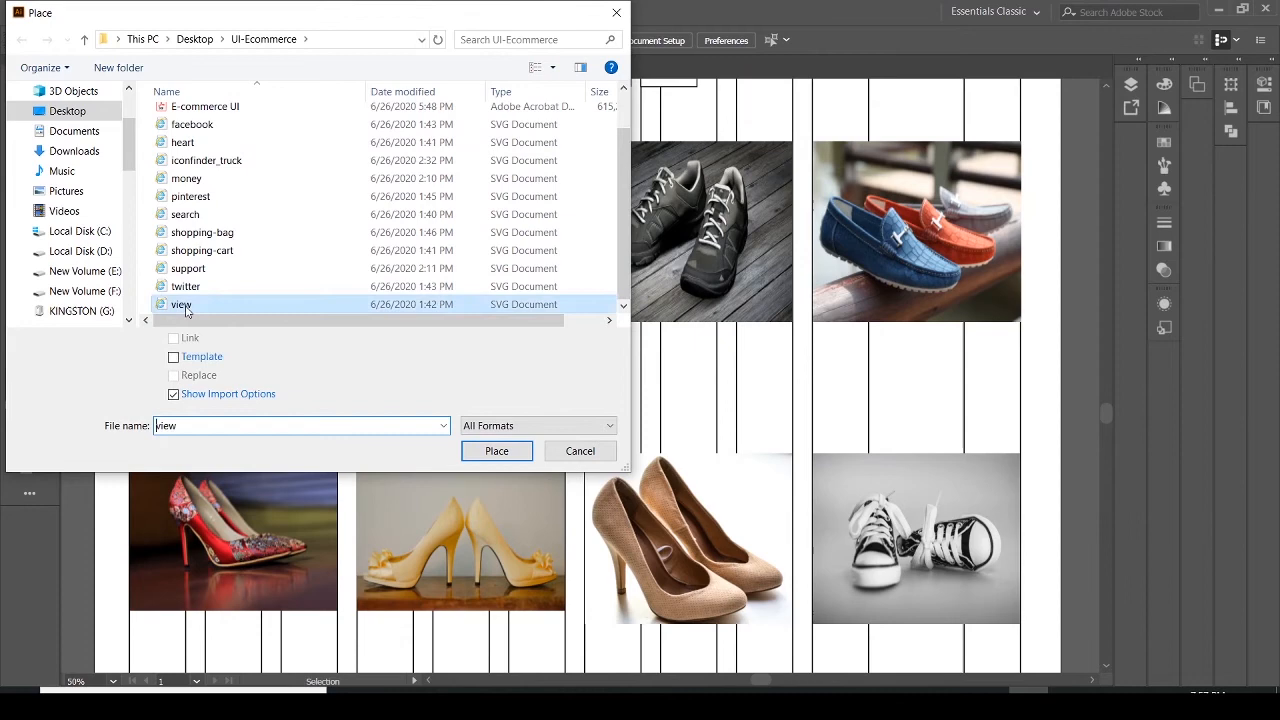
click(496, 451)
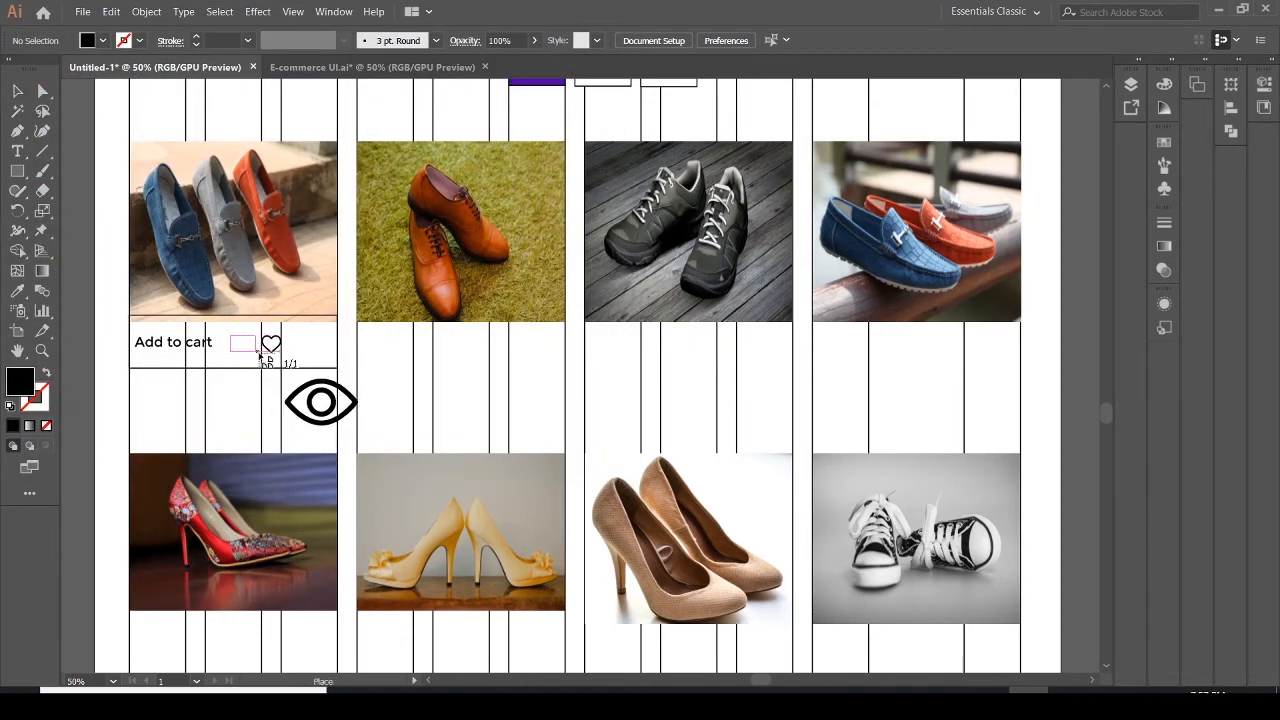
drag(260, 355, 258, 352)
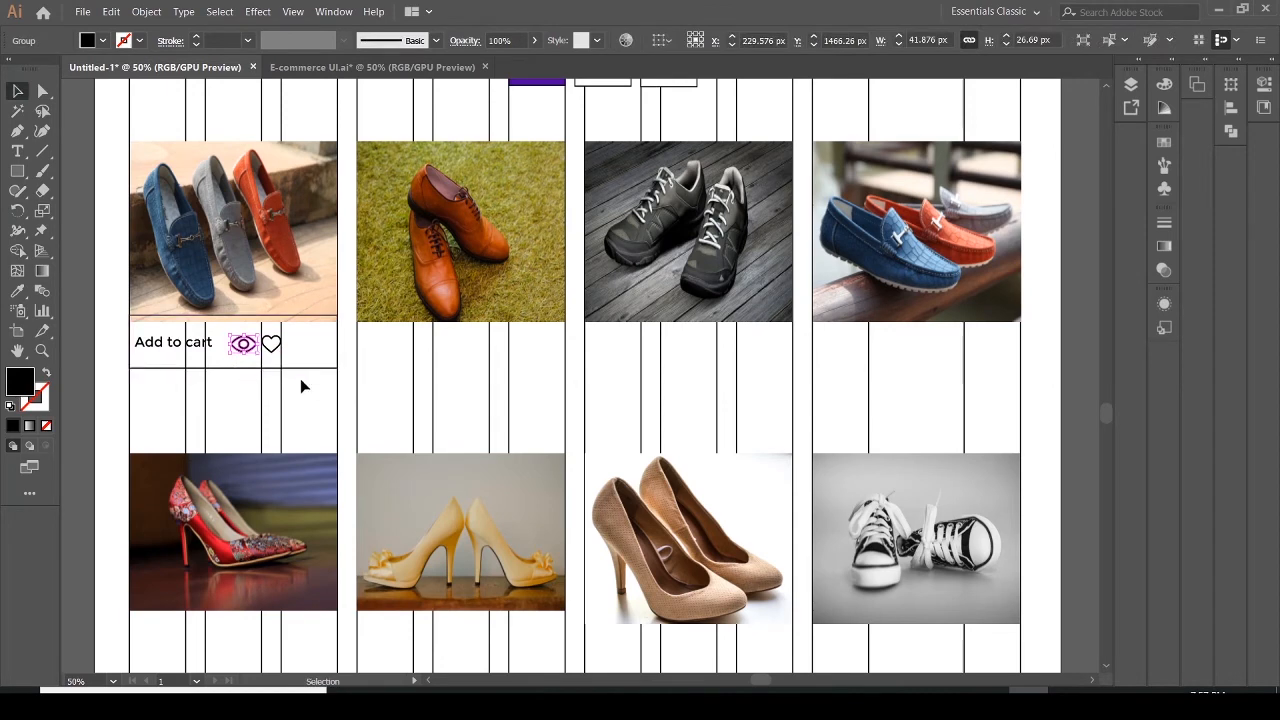
click(305, 360)
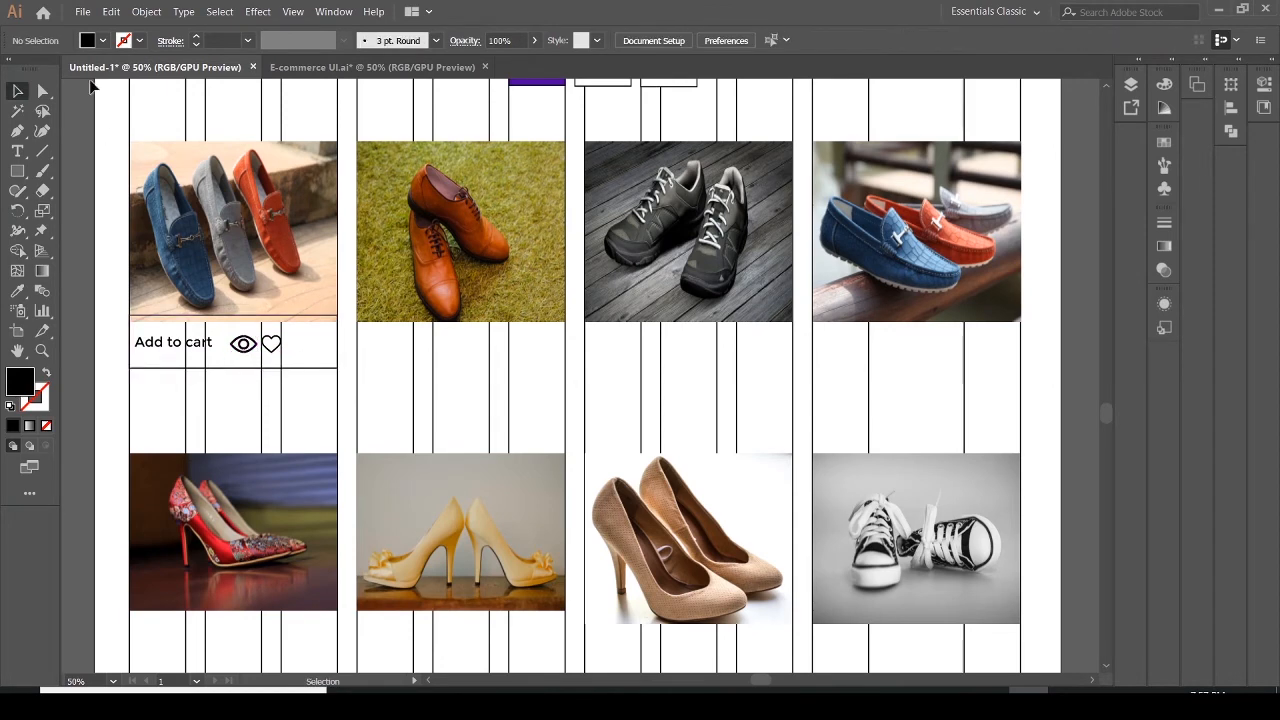
Place the shopping-bag icon from the UI-Ecommerce folder as a small icon to the right of the heart
click(83, 12)
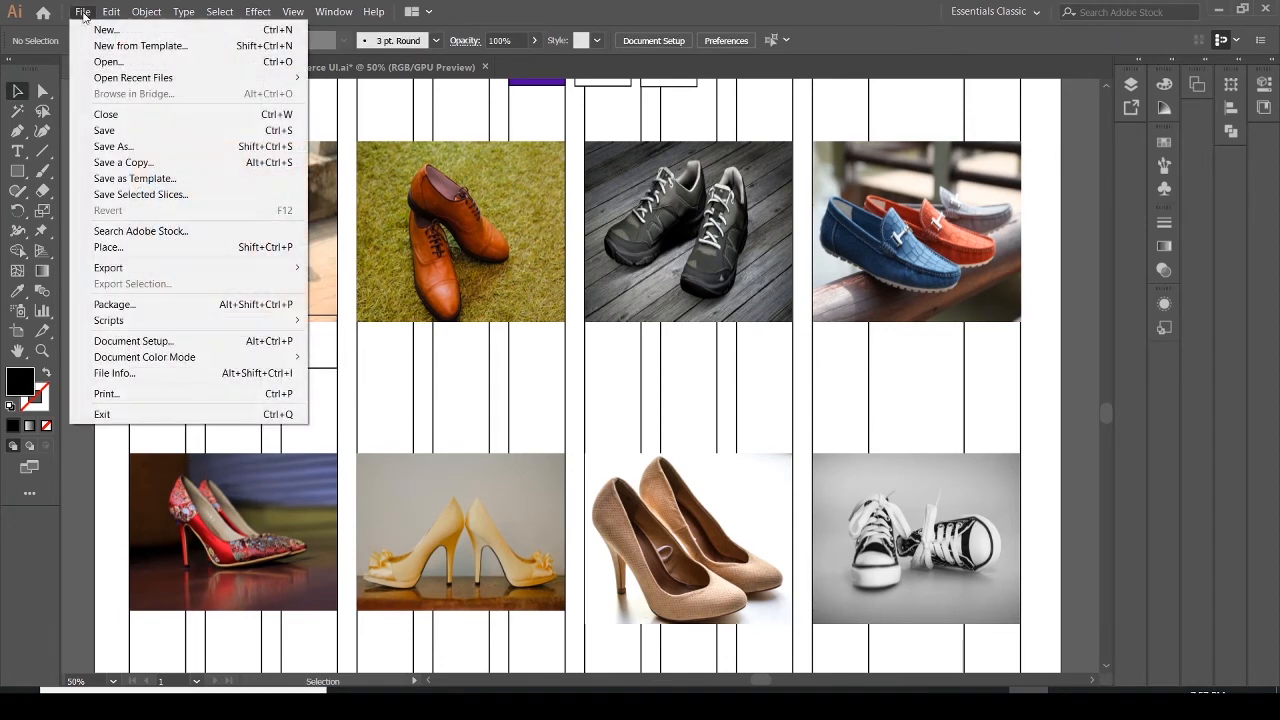
click(110, 247)
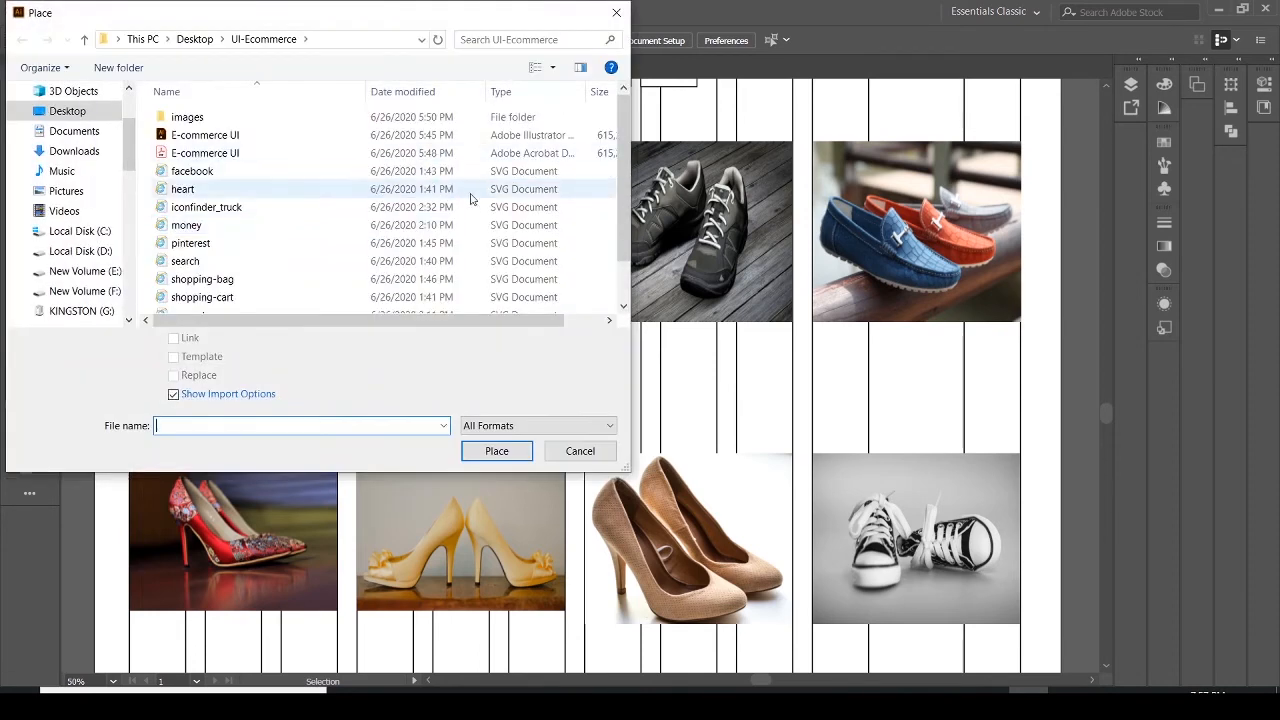
click(228, 284)
click(491, 455)
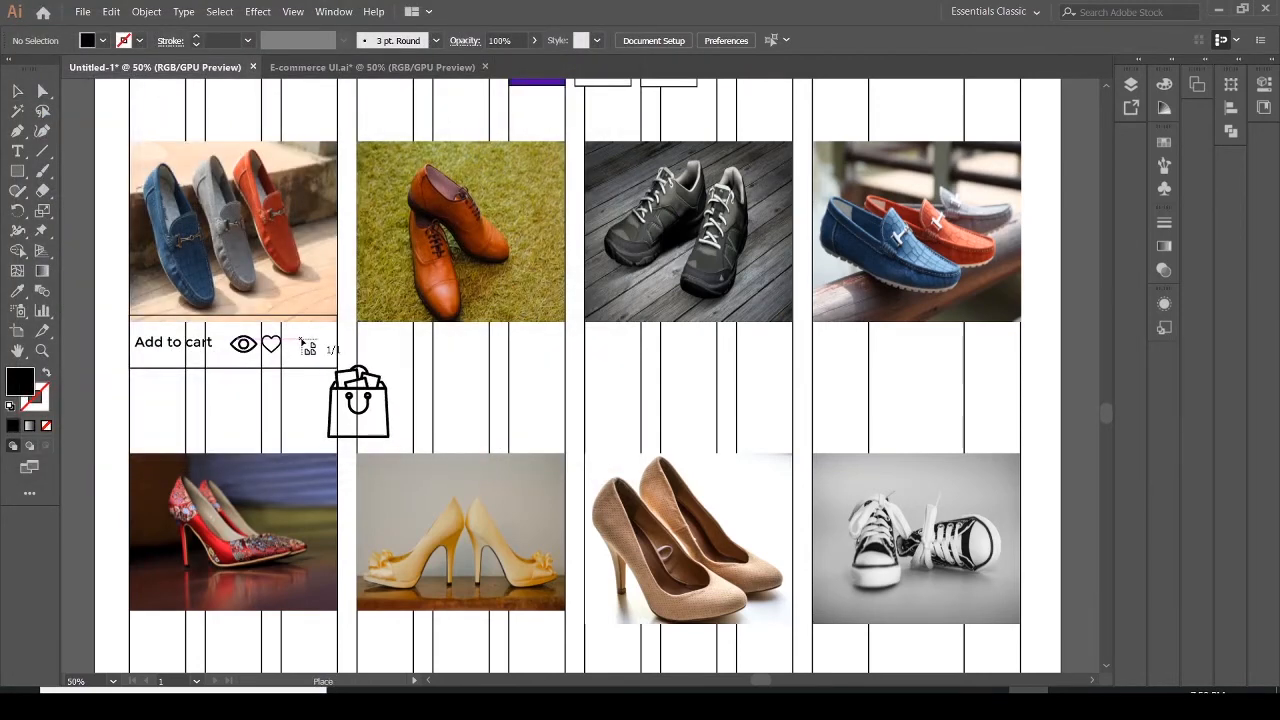
drag(300, 337, 322, 362)
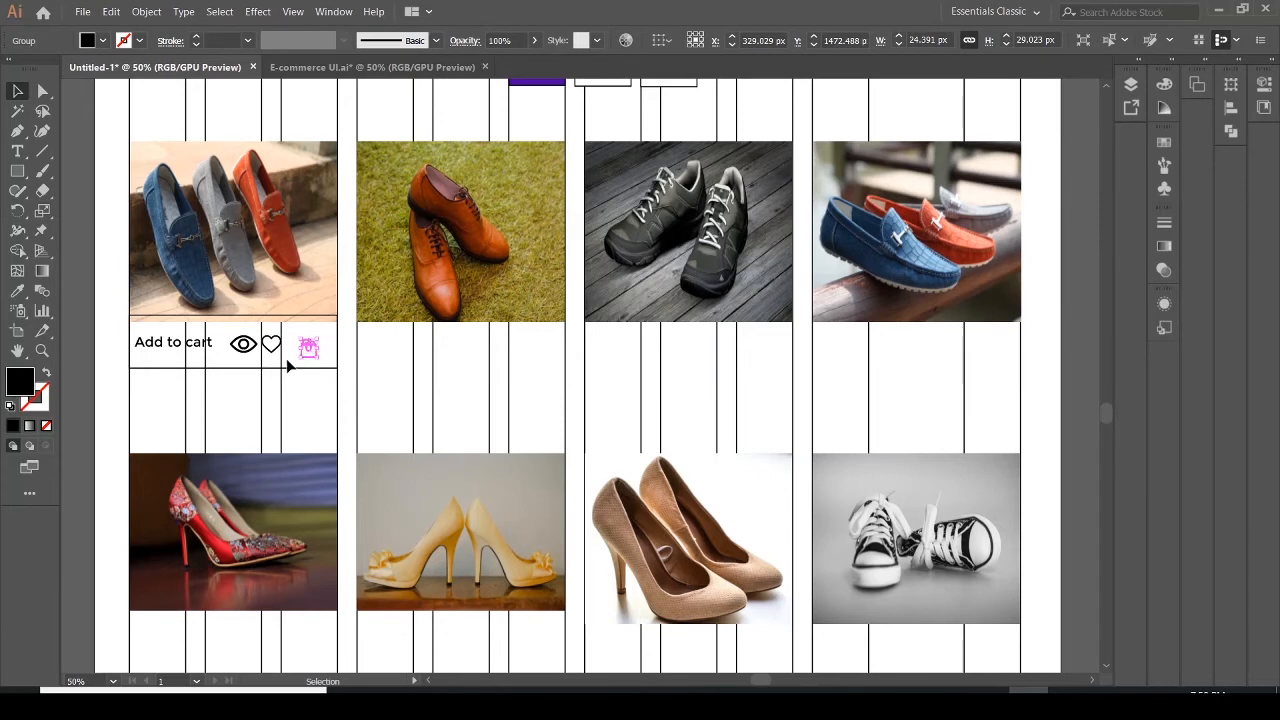
click(286, 358)
click(312, 356)
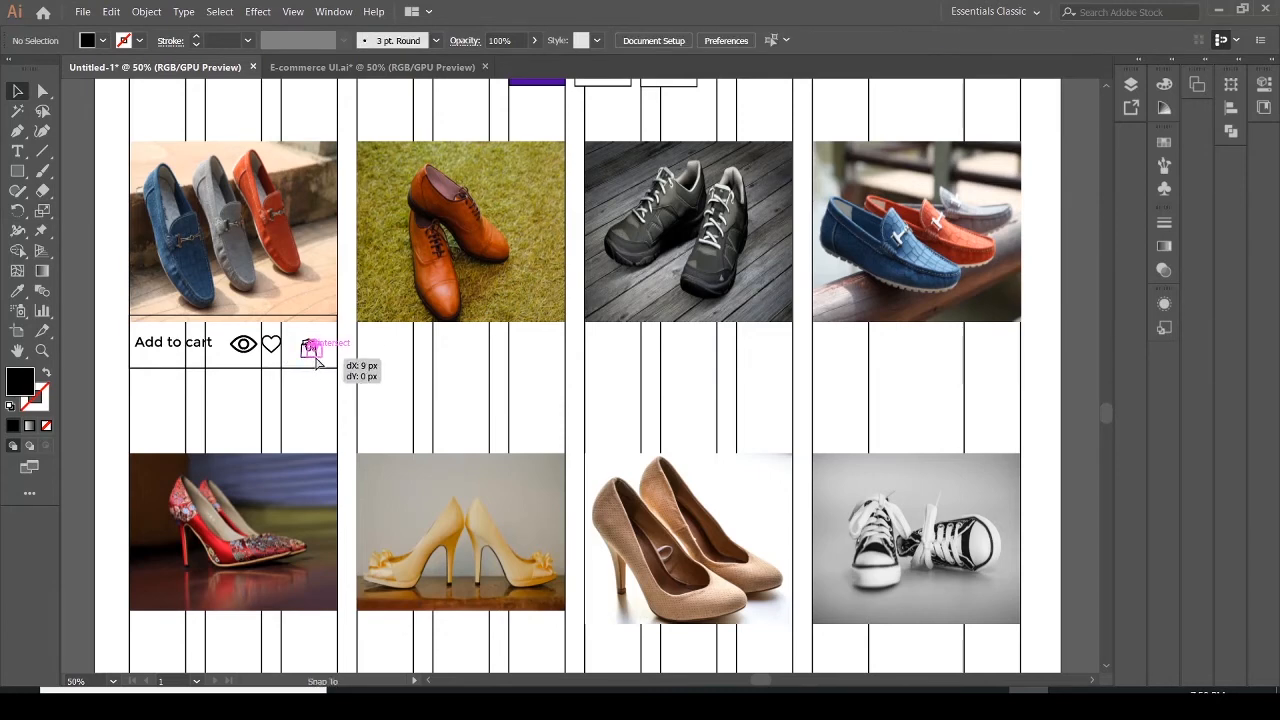
Shift the heart and shopping-bag icons rightward toward the first card's right edge
mouse_move(312, 354)
mouse_down()
mouse_move(275, 354)
mouse_move(291, 352)
mouse_up()
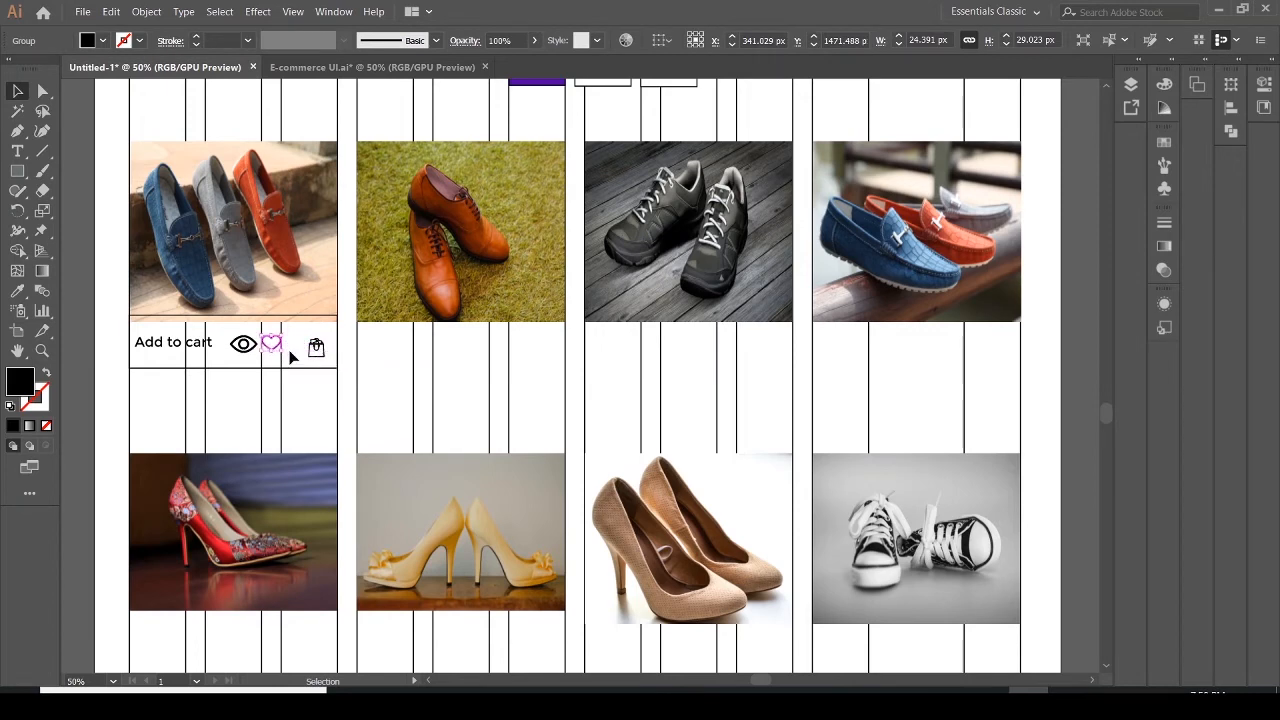
key(ctrl+z)
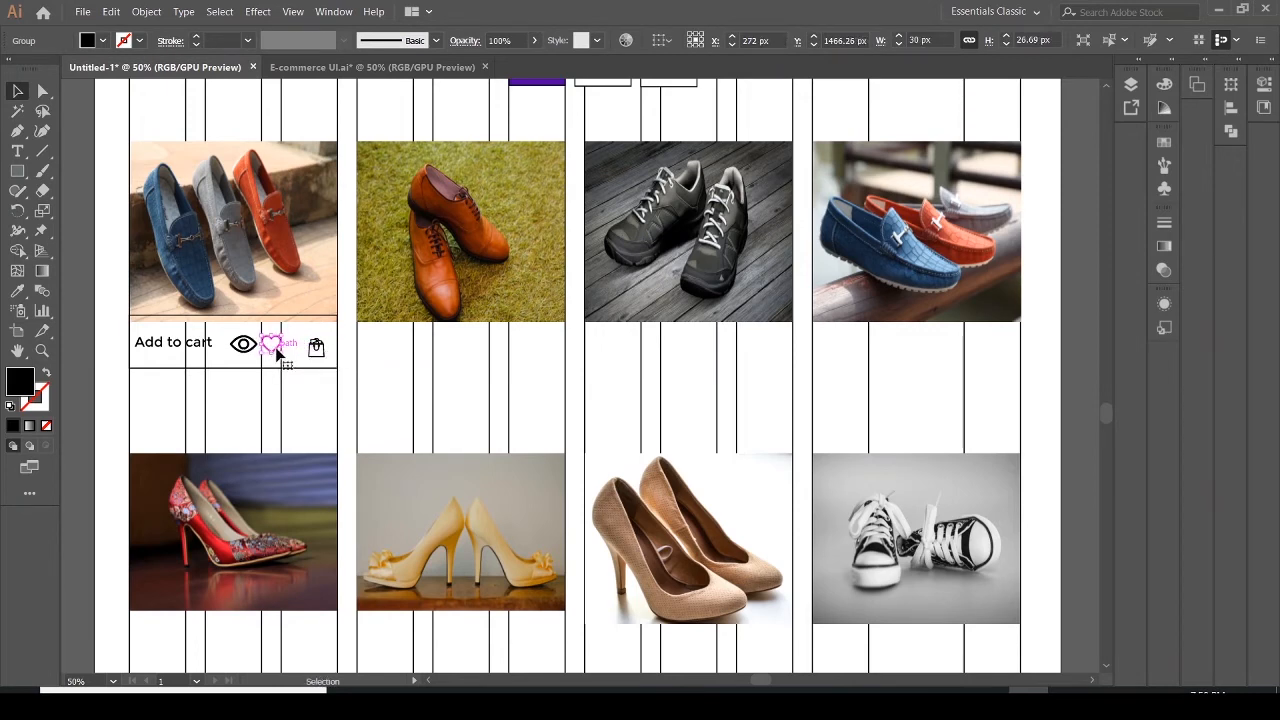
drag(278, 348, 296, 353)
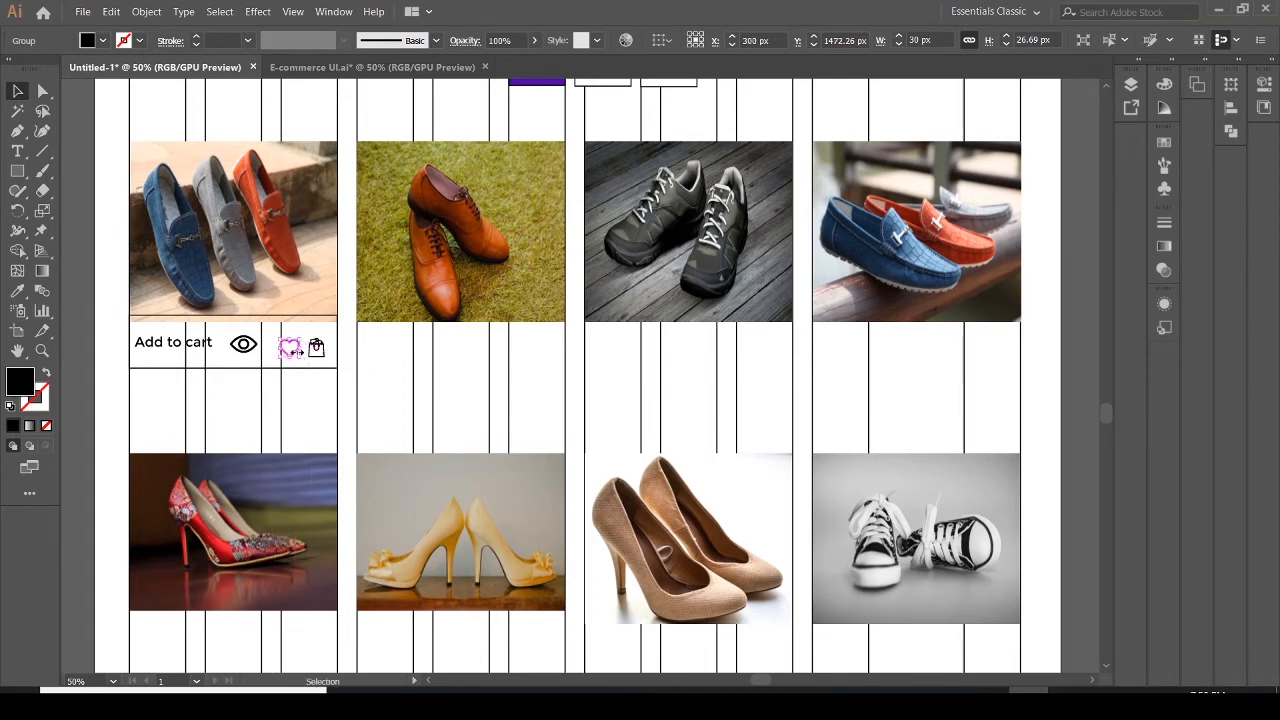
key(Right)
key(Right)
key(Right)
click(317, 358)
key(Right)
key(Right)
key(Right)
key(Right)
key(Right)
key(Right)
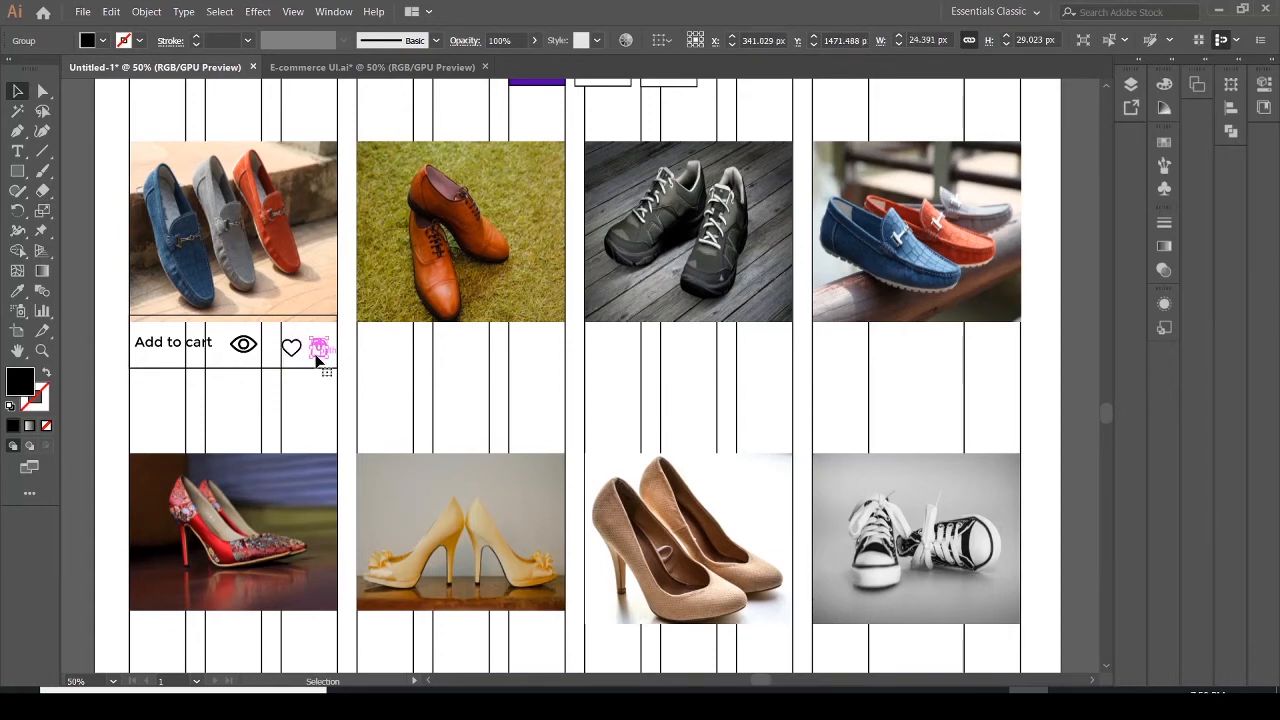
click(296, 357)
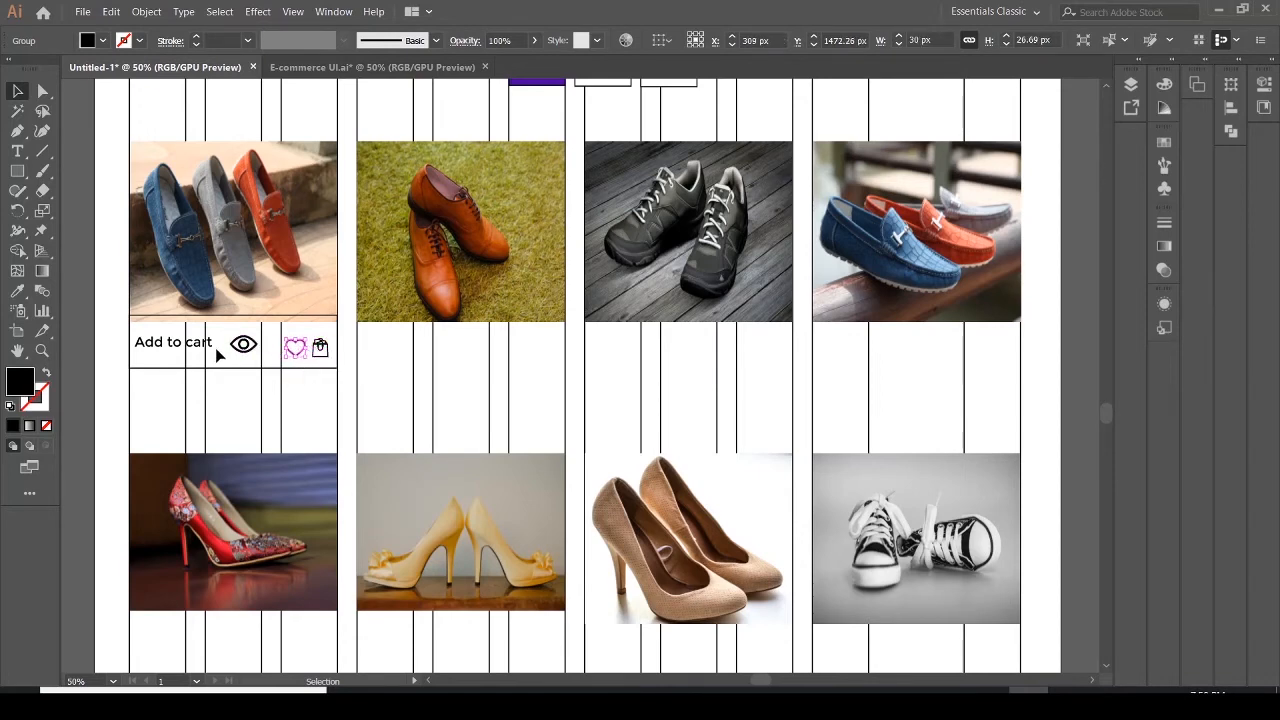
Move the eye icon right so it sits next to the heart icon
click(246, 346)
drag(247, 346, 282, 338)
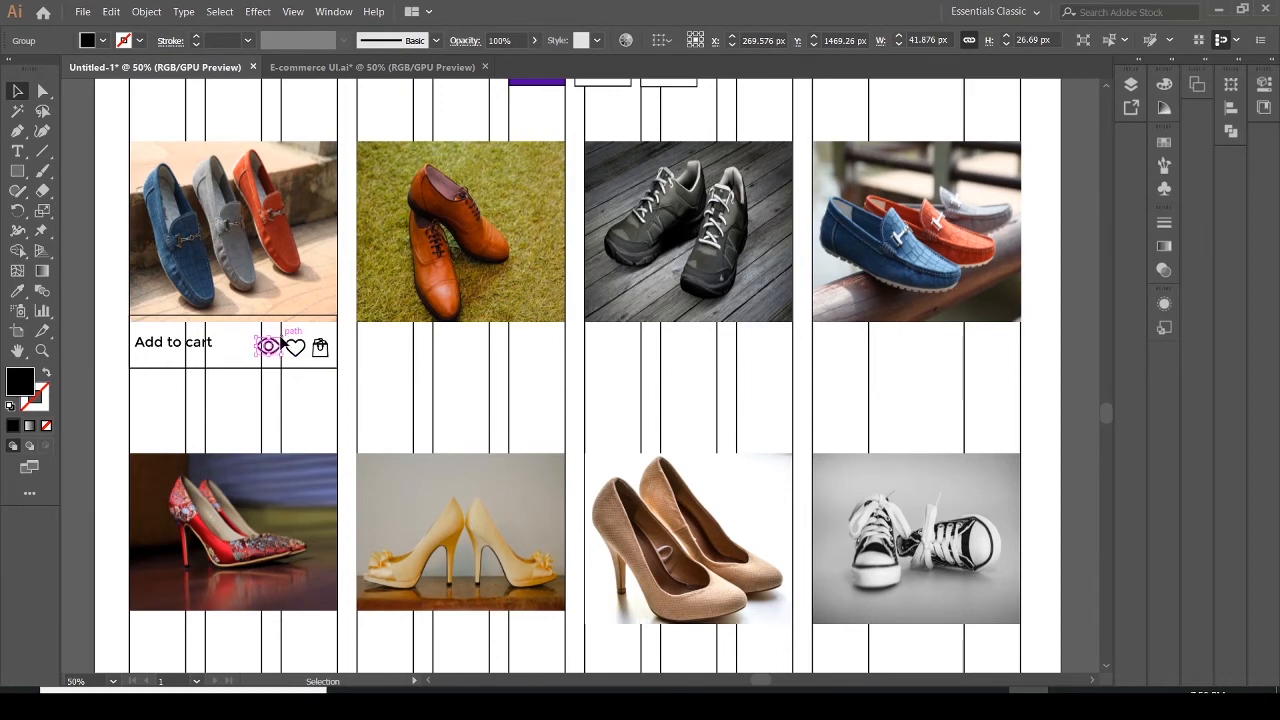
click(272, 379)
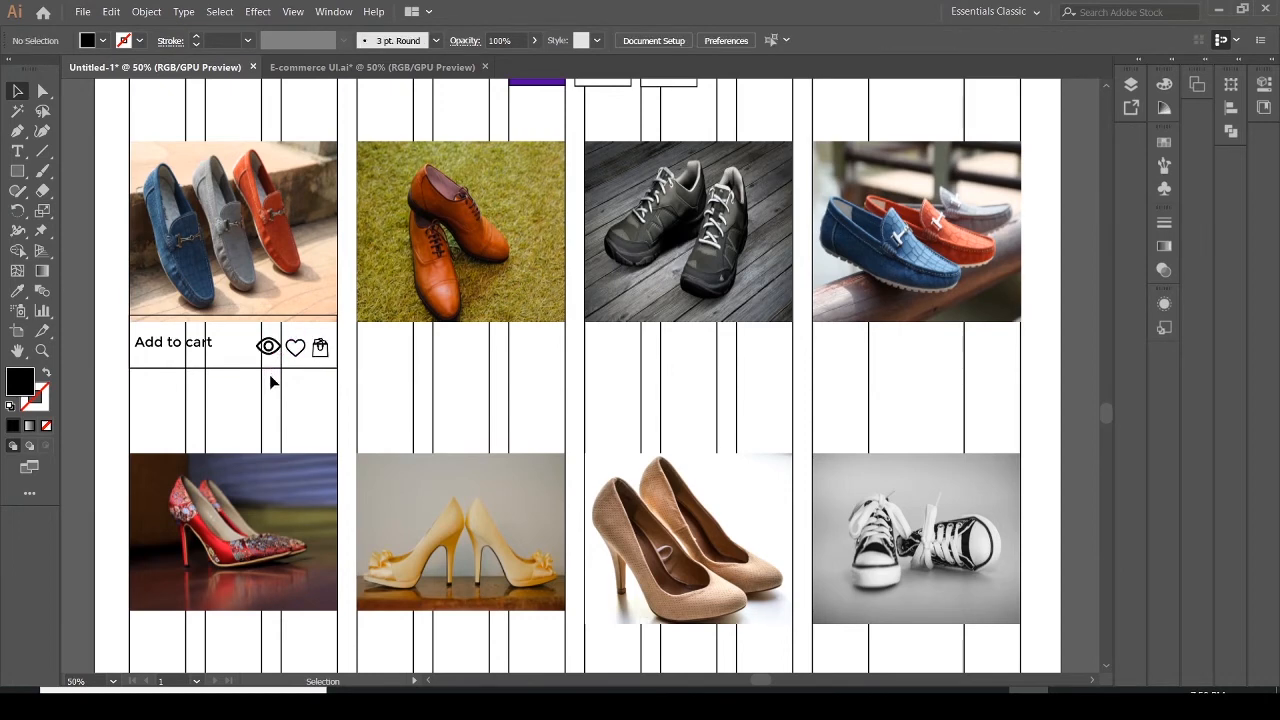
click(268, 352)
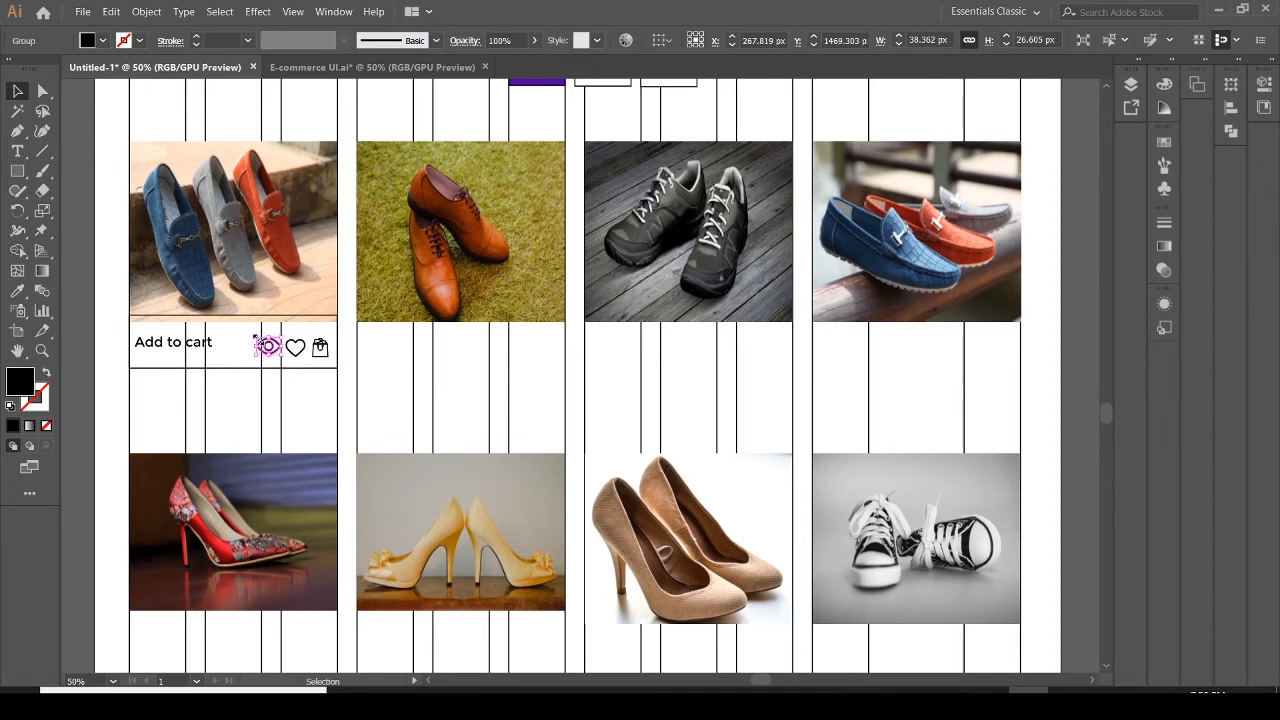
drag(255, 338, 259, 341)
click(266, 410)
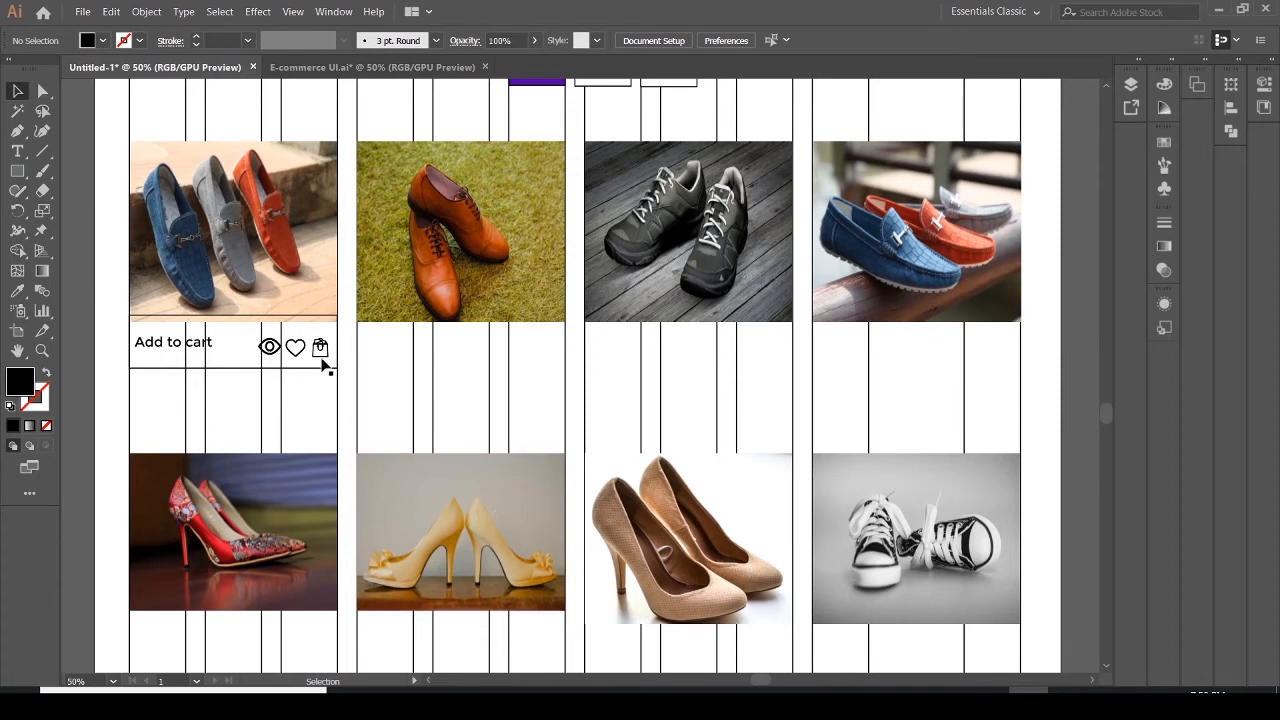
Nudge the "Add to cart" text down slightly and shrink the bar rectangle's height to 70.5 px
click(207, 345)
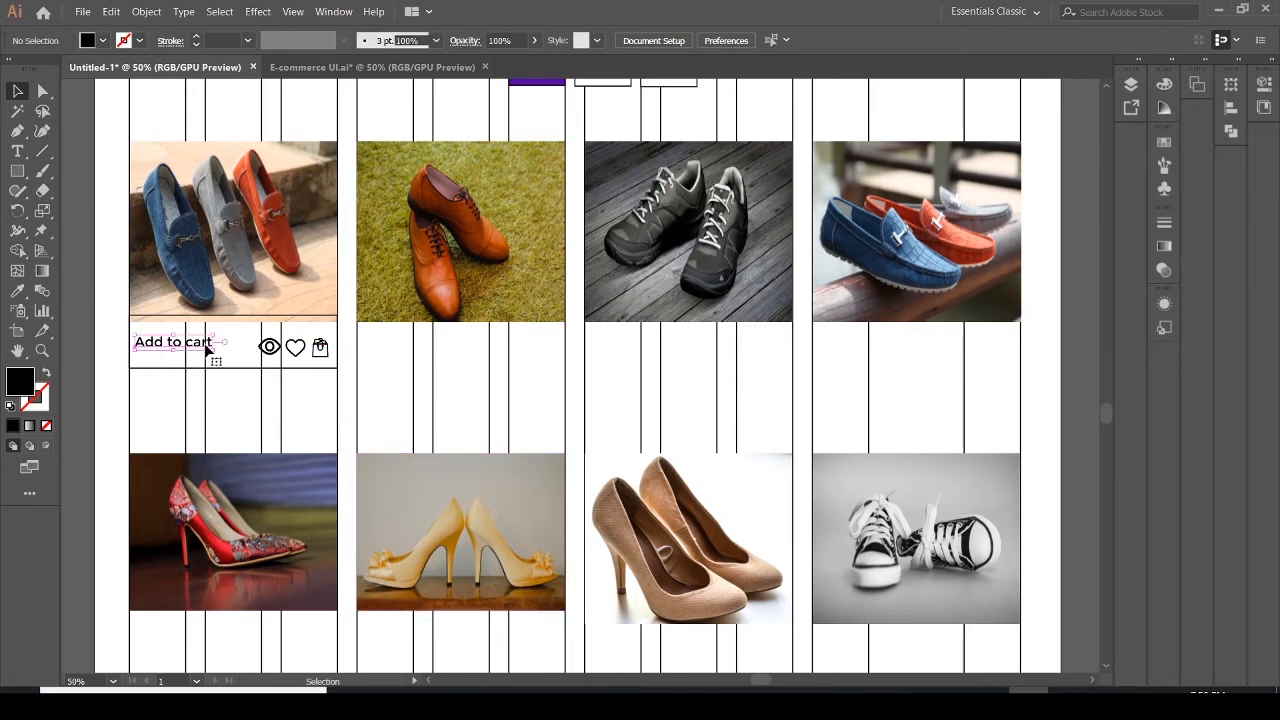
drag(207, 345, 206, 353)
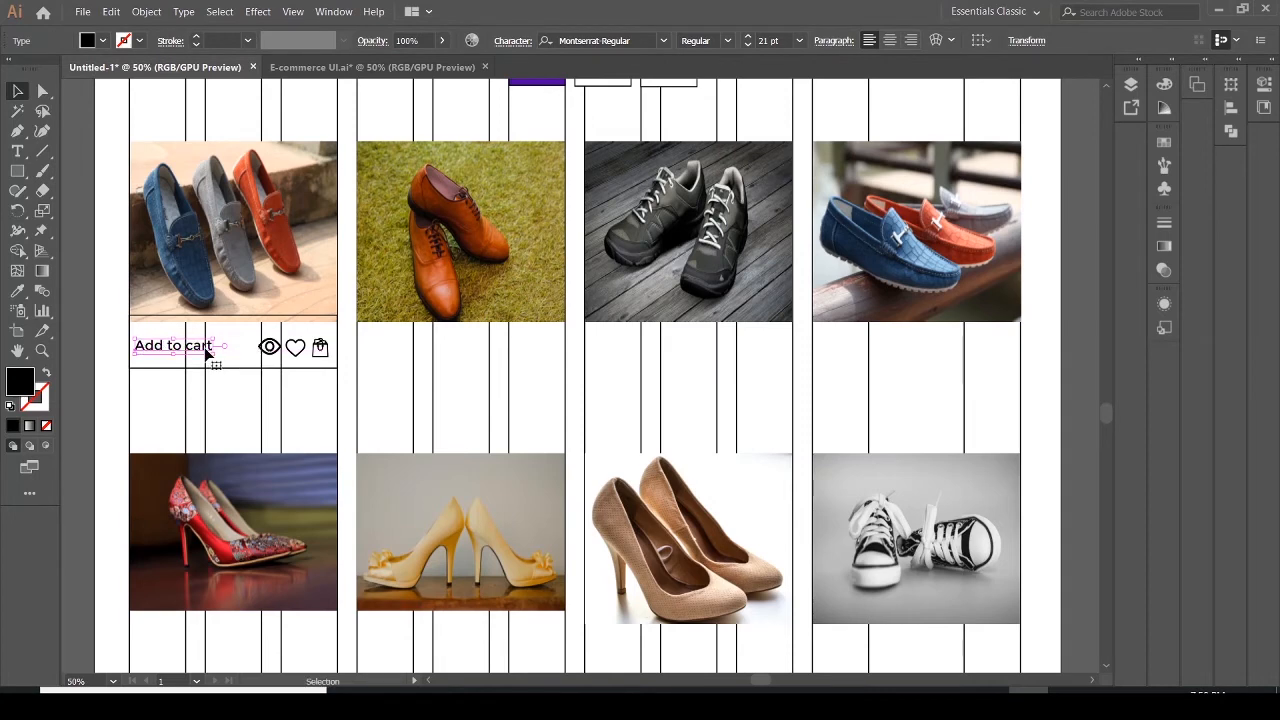
click(253, 385)
click(249, 372)
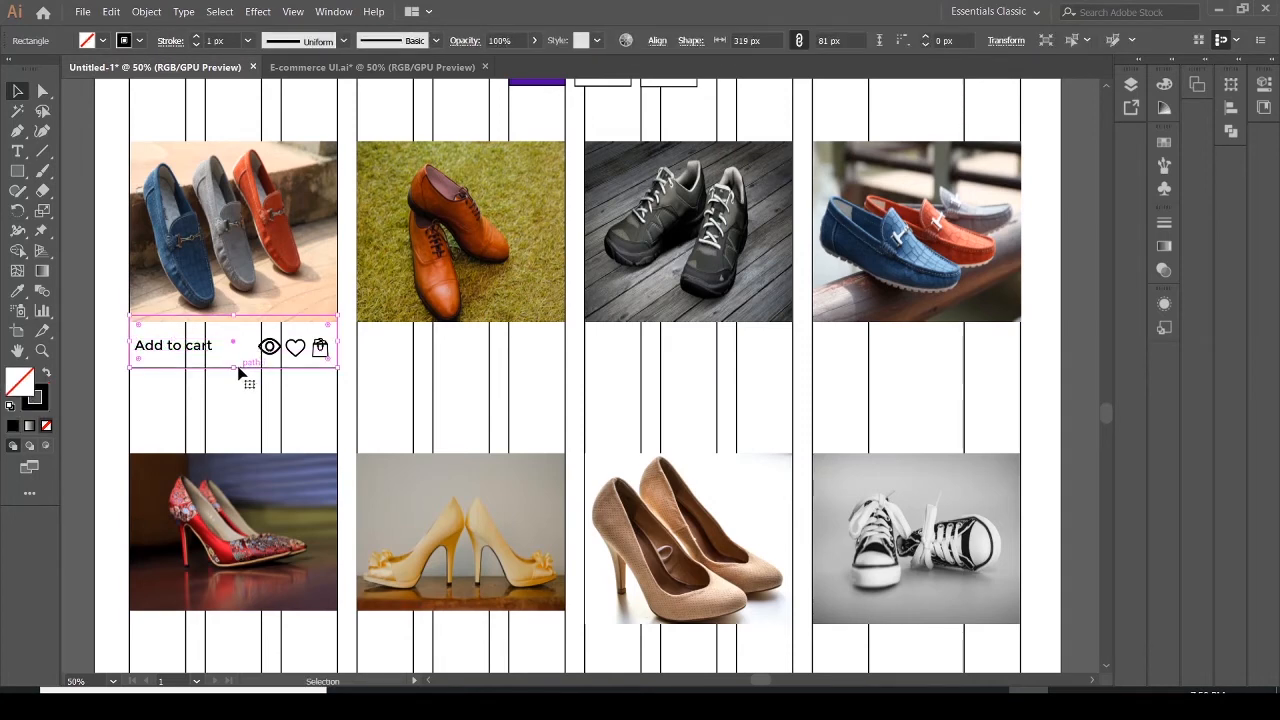
drag(234, 367, 233, 361)
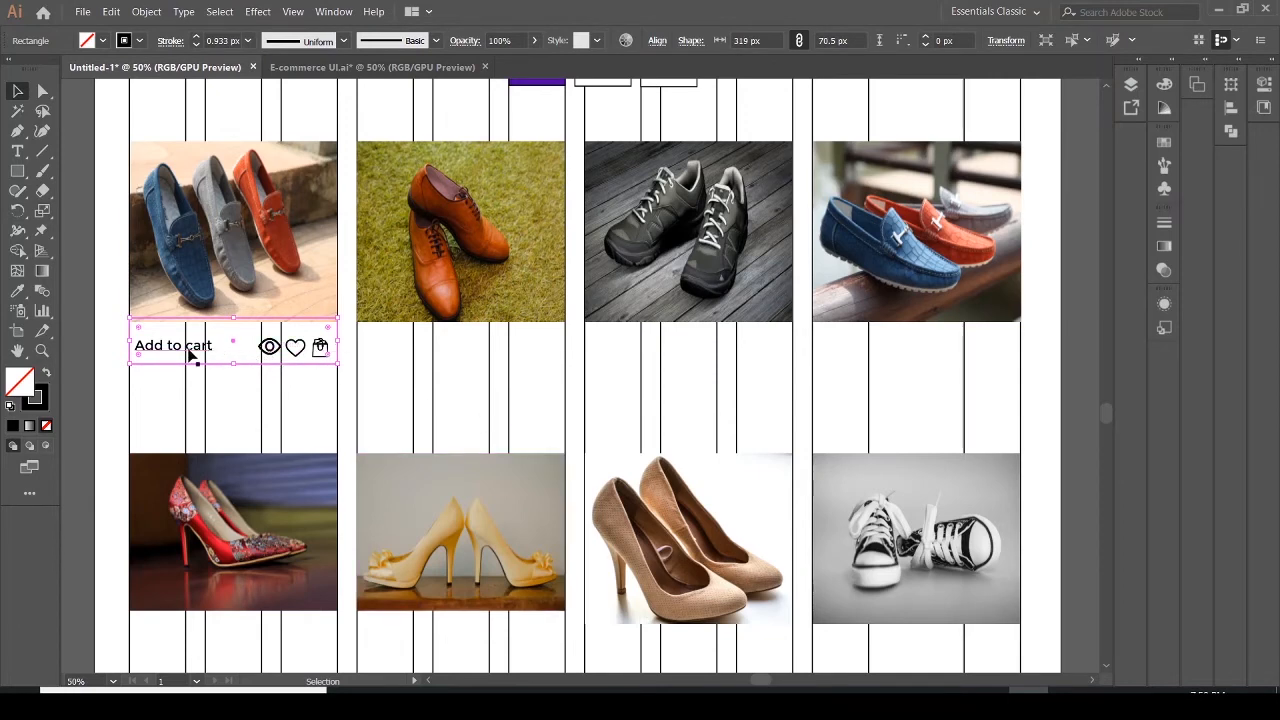
Duplicate the first card's complete Add to cart bar under the bottom-right sneaker image
shift+click(229, 357)
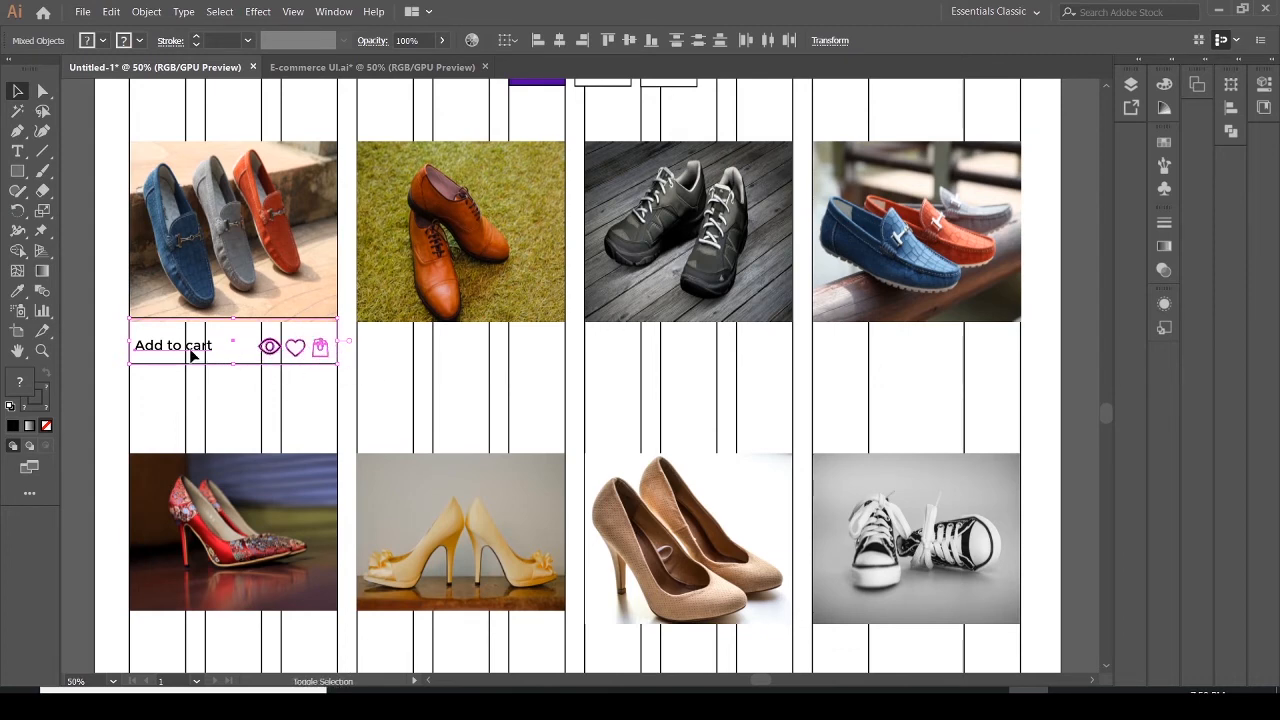
drag(193, 351, 876, 645)
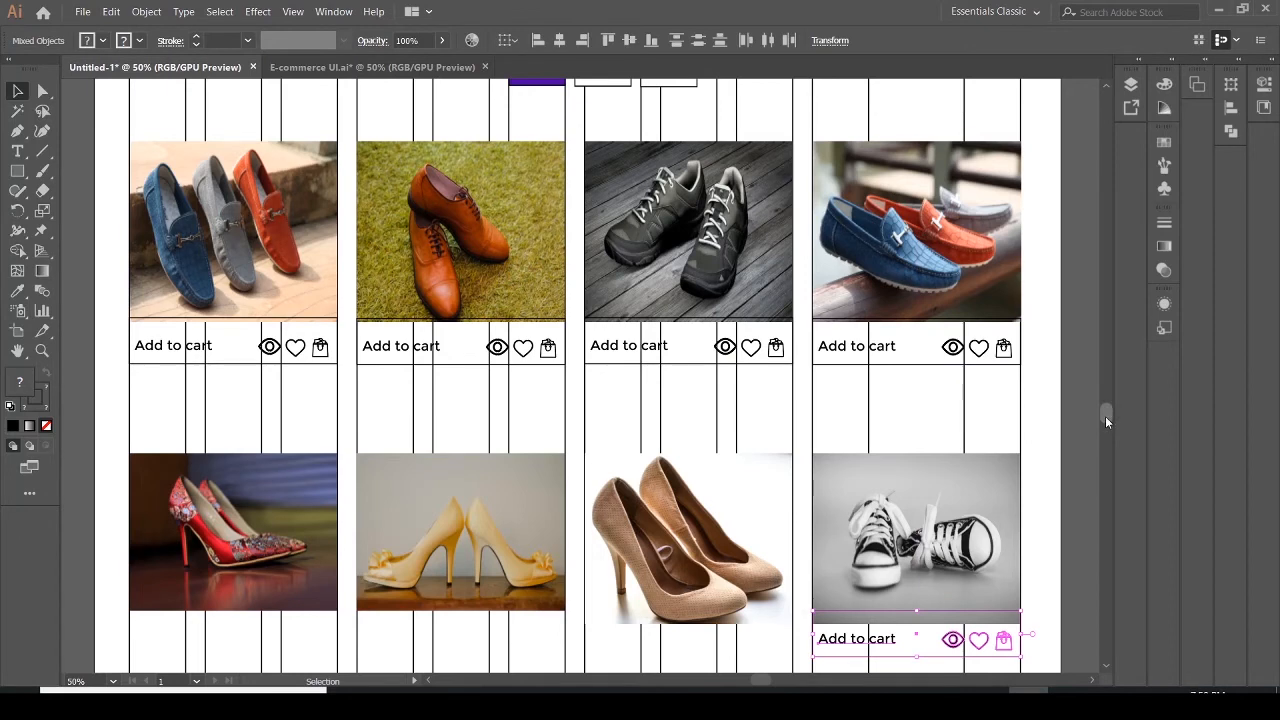
Duplicate the Add to cart bar under the bottom-left red heels image
drag(1105, 416, 1106, 426)
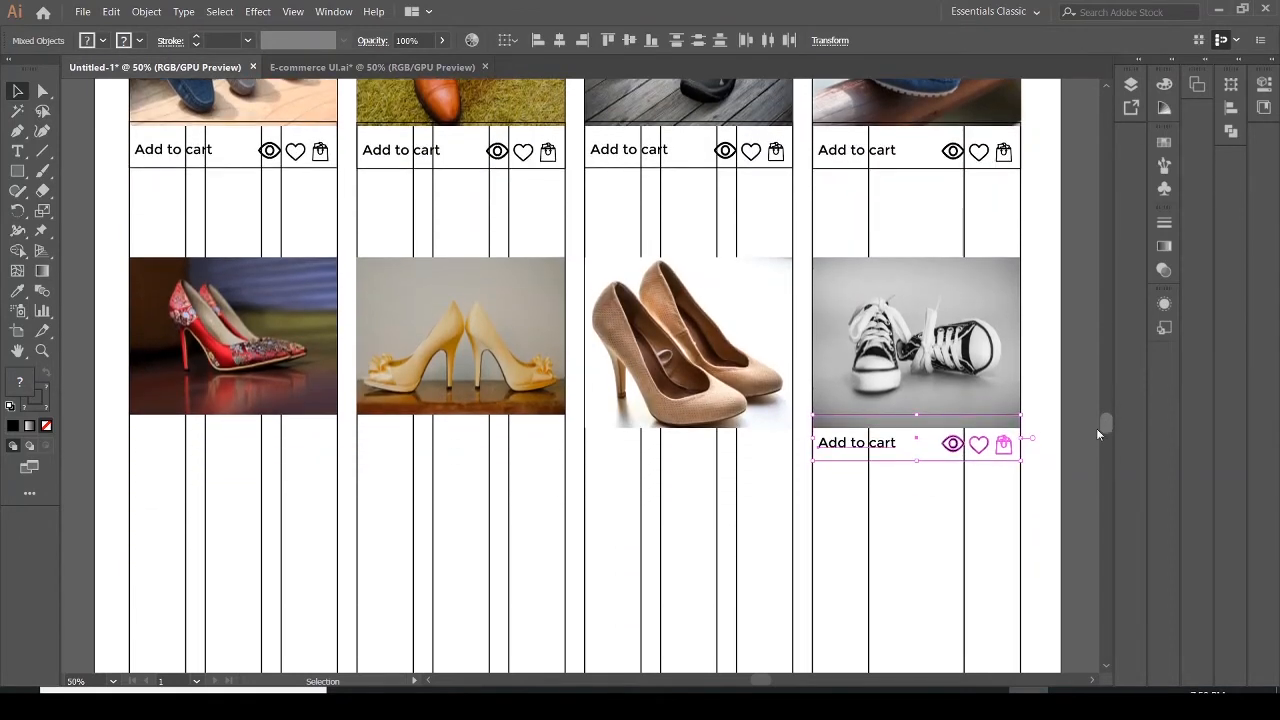
drag(877, 444, 190, 440)
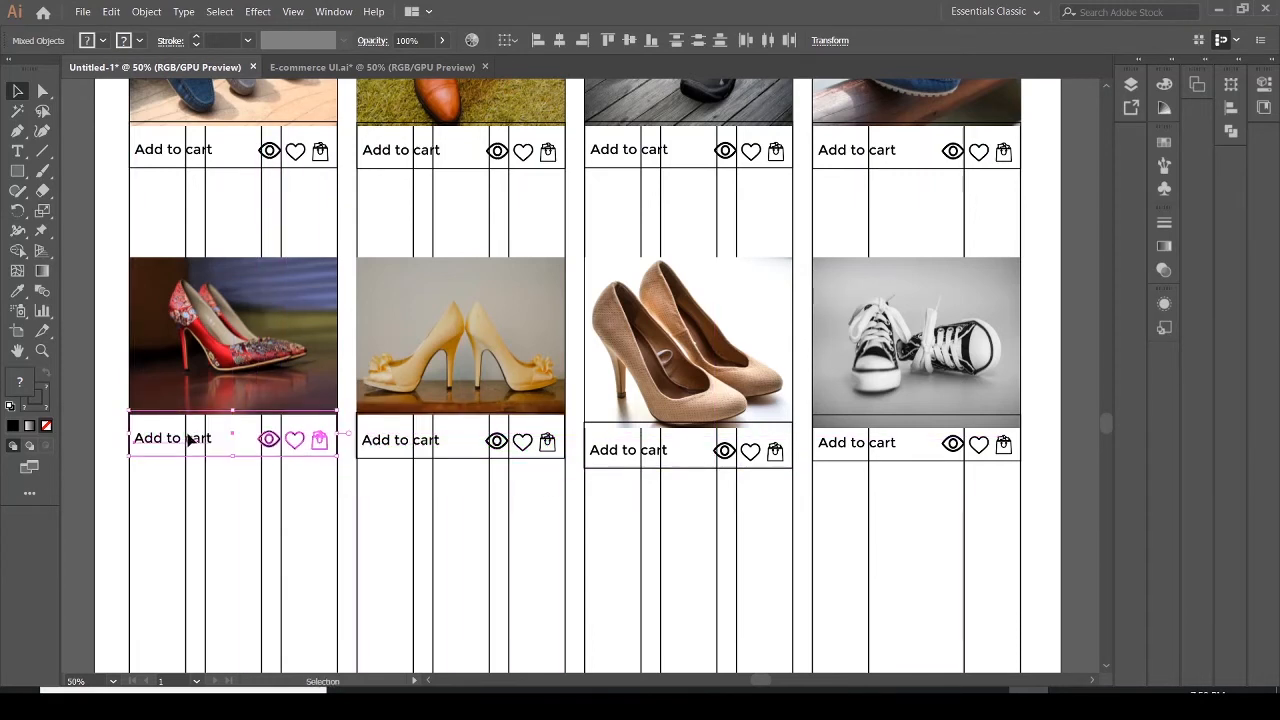
click(400, 531)
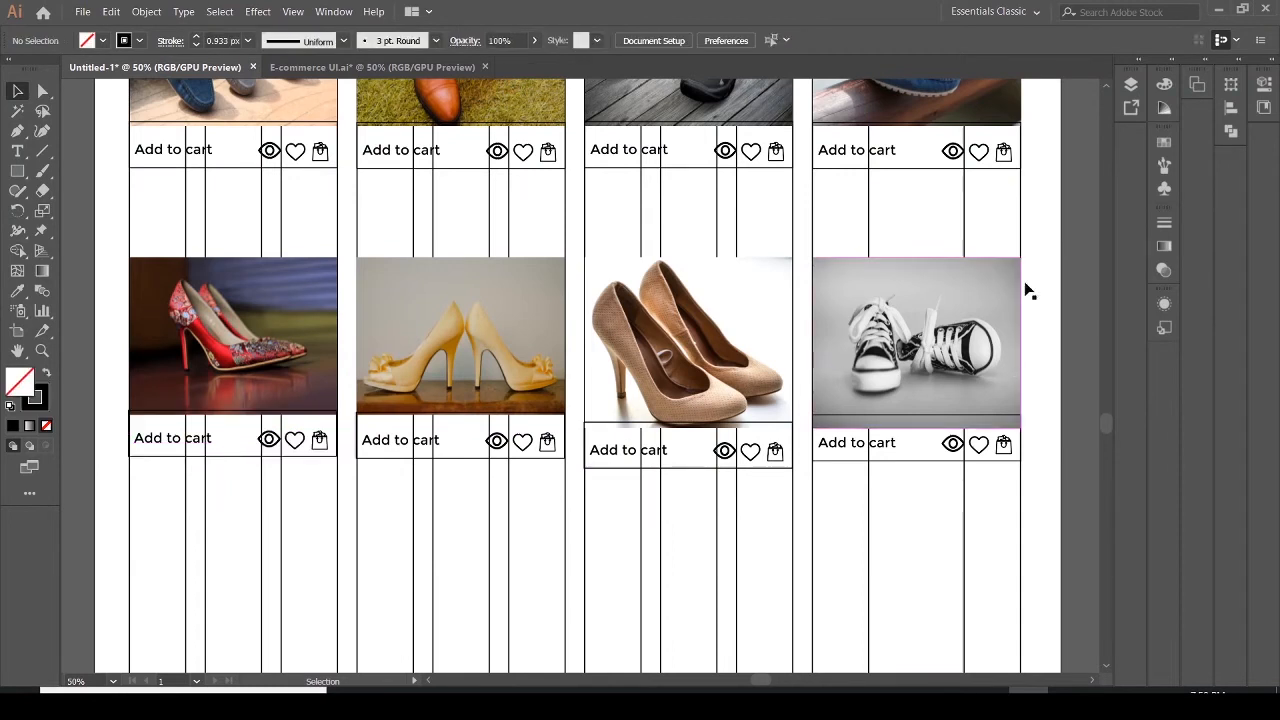
Hide the grid lines by turning off Layer 2's visibility in the Layers panel
click(1132, 85)
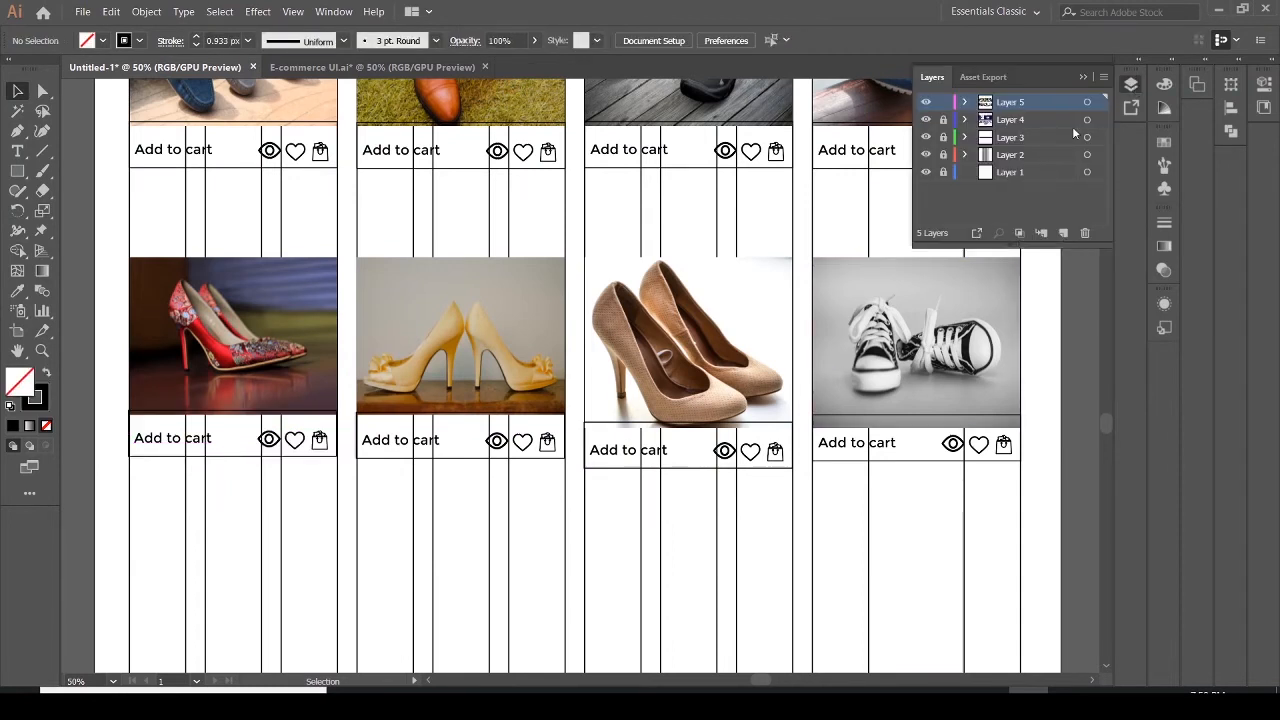
click(925, 155)
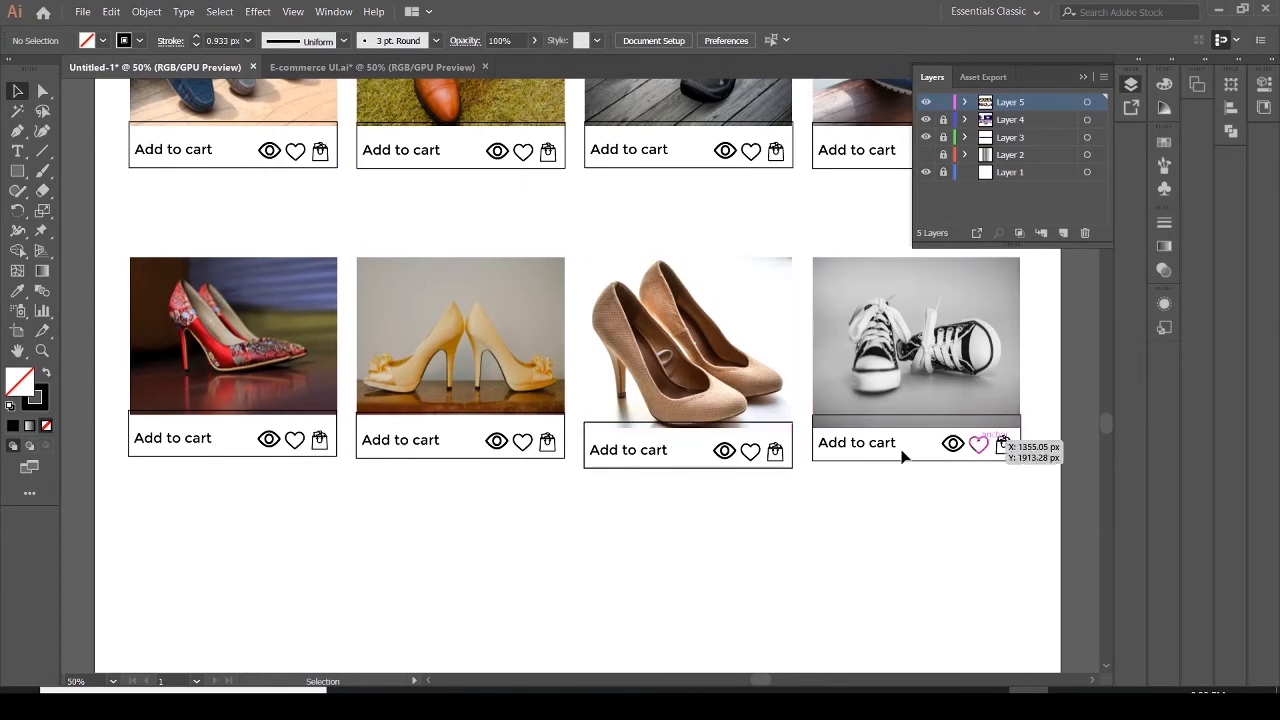
Nudge the beige heels image up slightly so it sits on its Add to cart bar
click(680, 365)
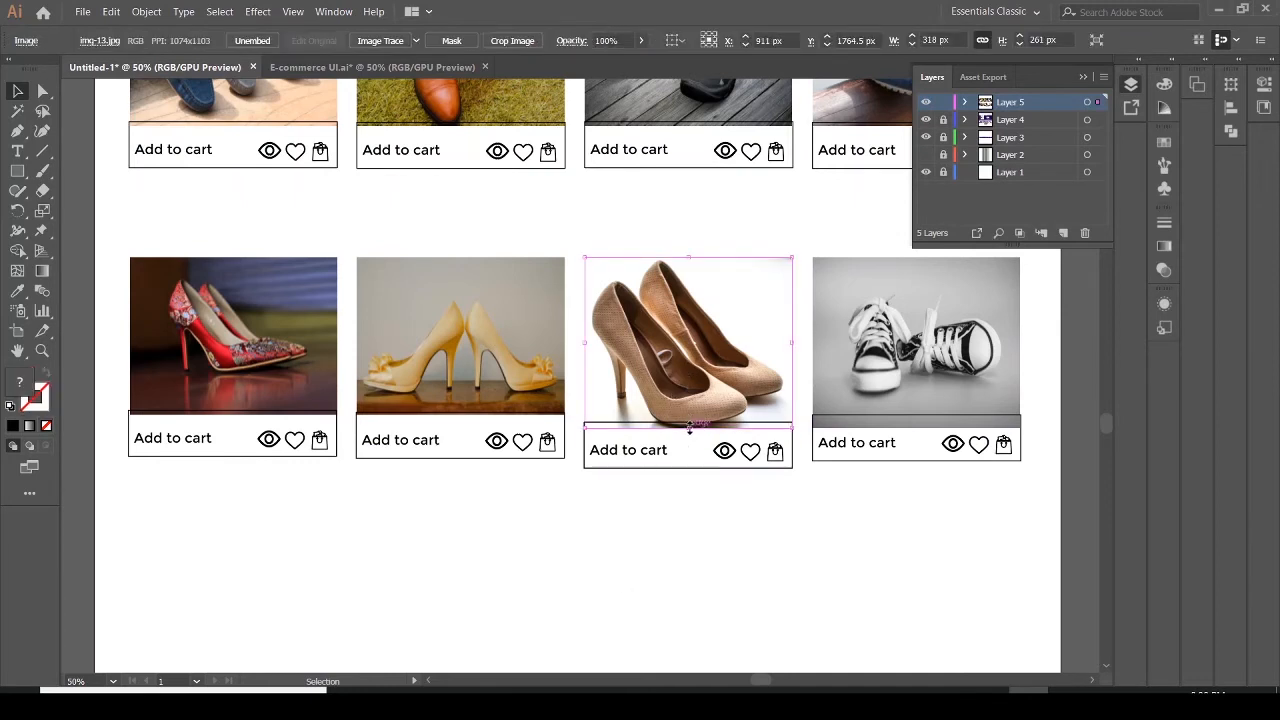
drag(690, 425, 688, 419)
click(697, 447)
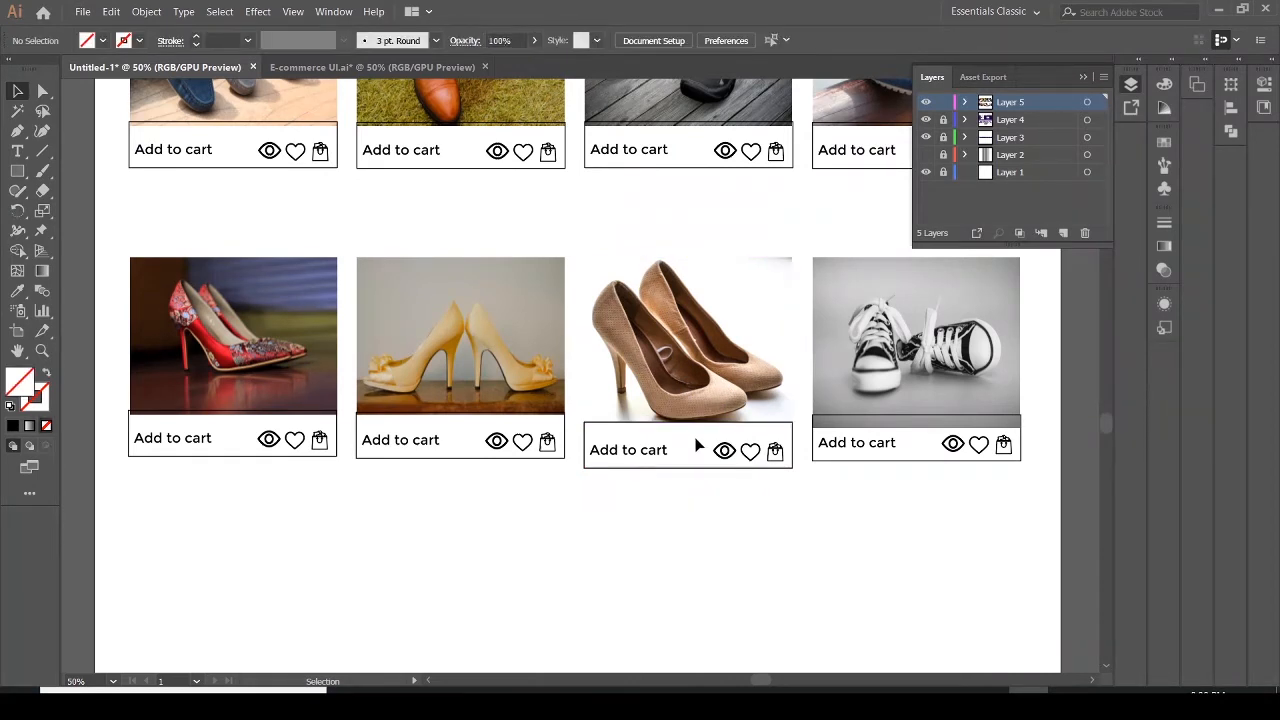
click(694, 430)
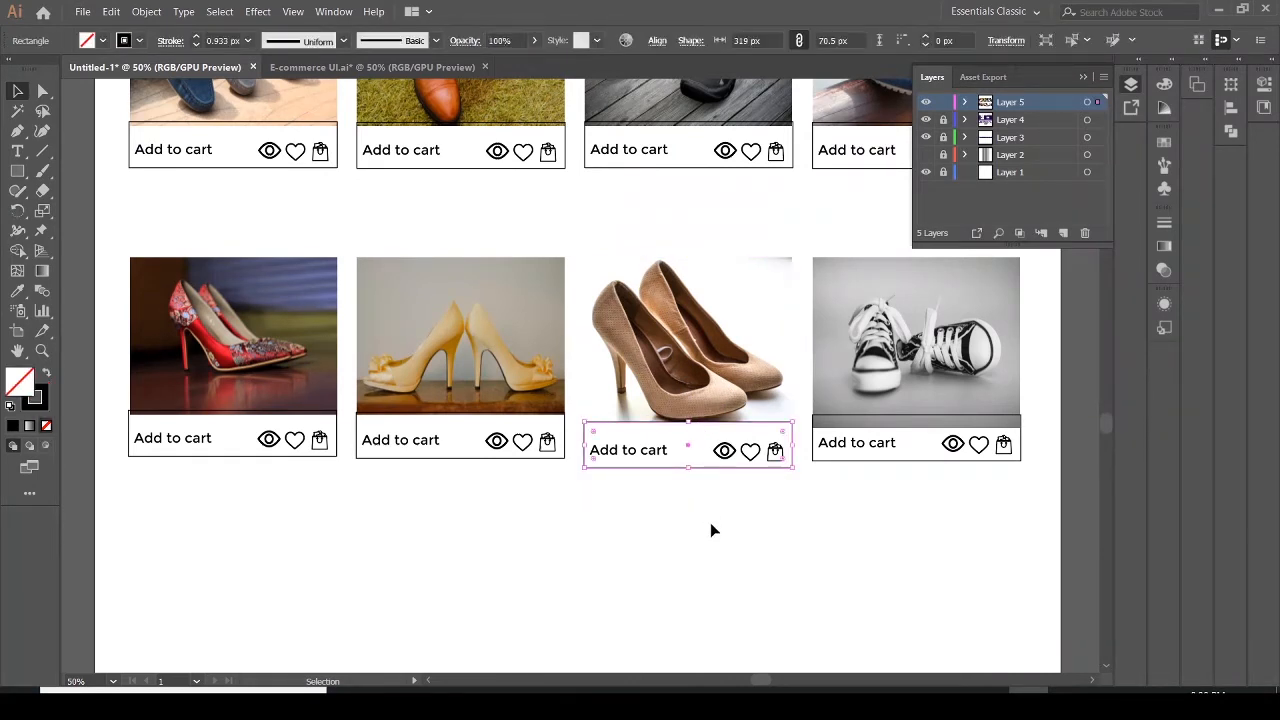
click(710, 530)
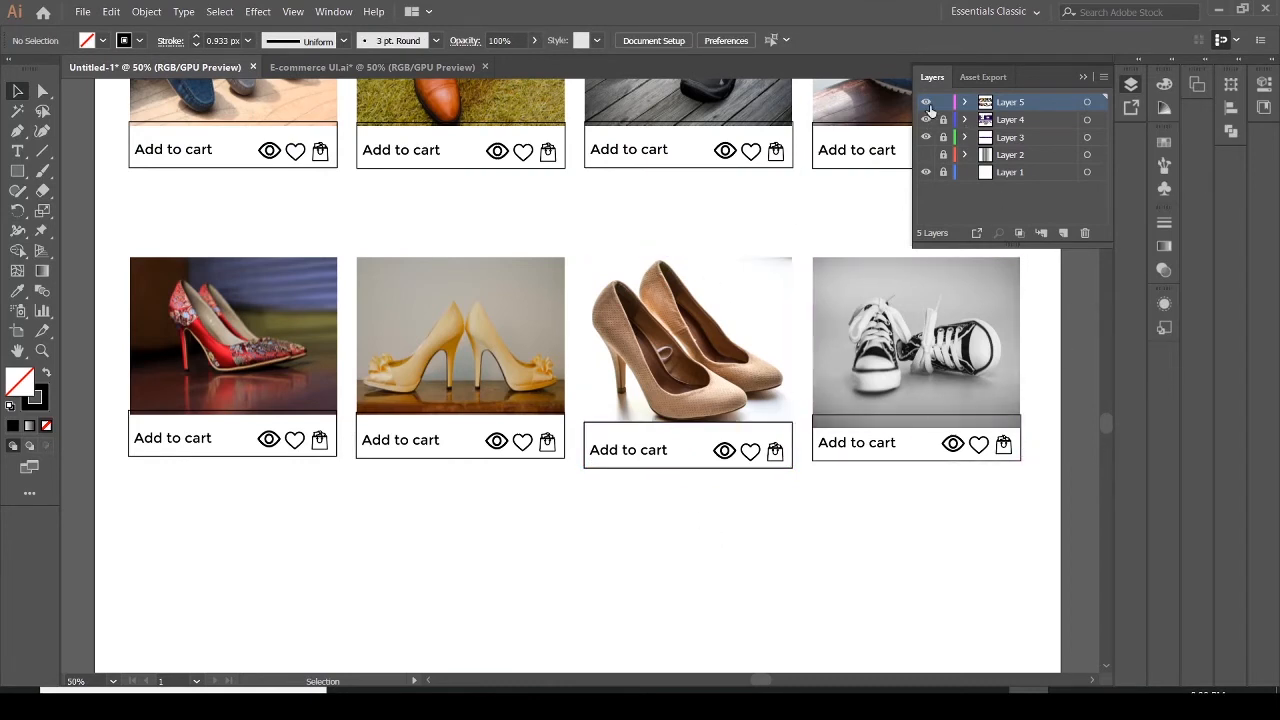
Show Layer 1's grid lines again and compare the layout with the reference PDF in Acrobat Reader
click(925, 172)
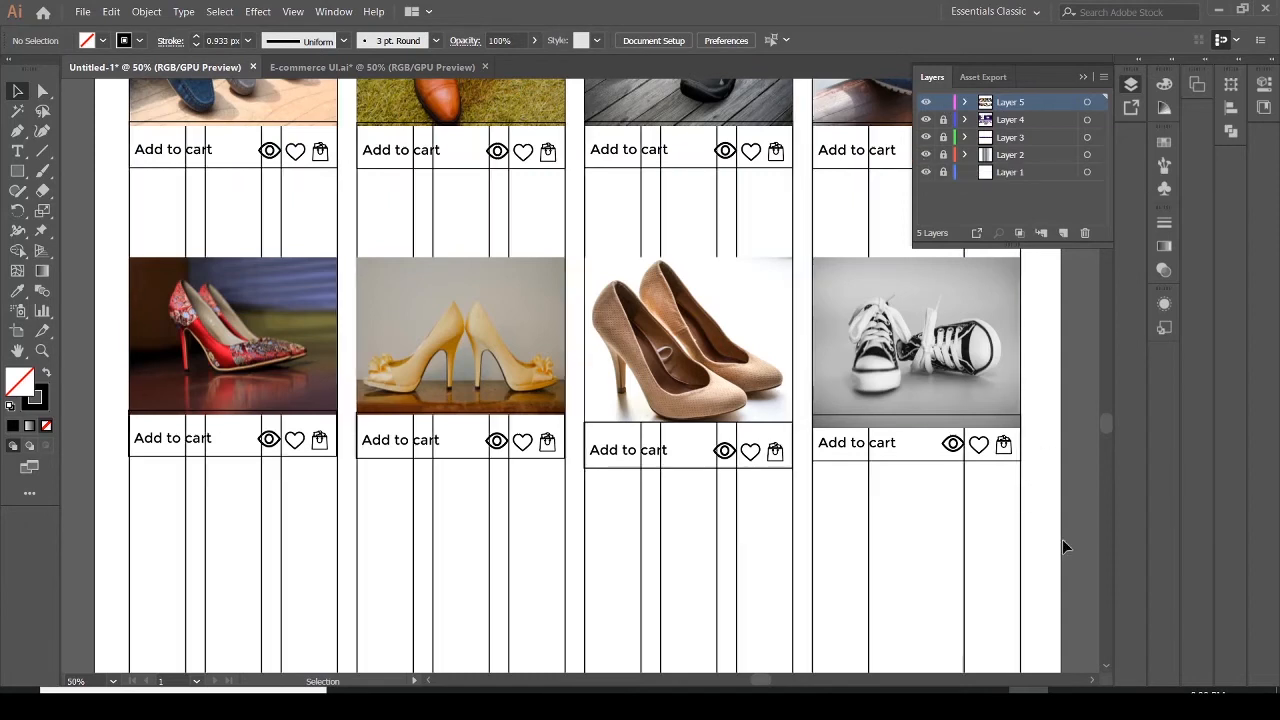
click(1082, 78)
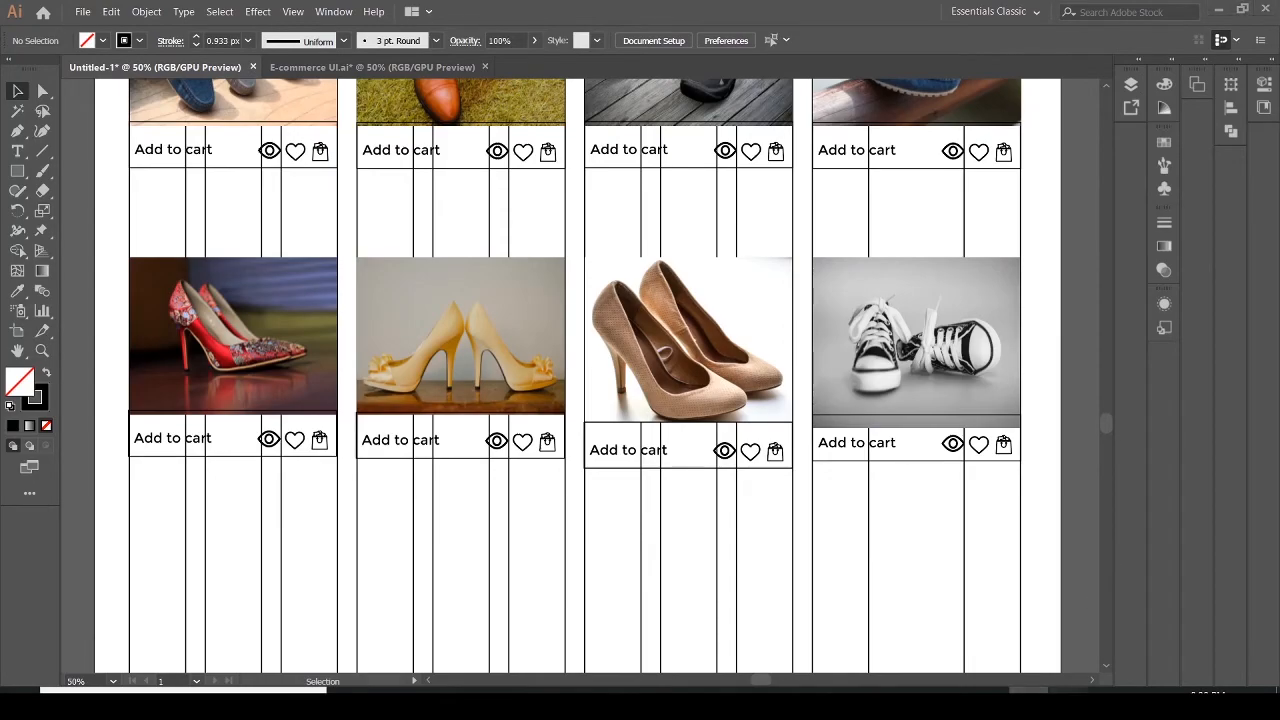
click(1068, 700)
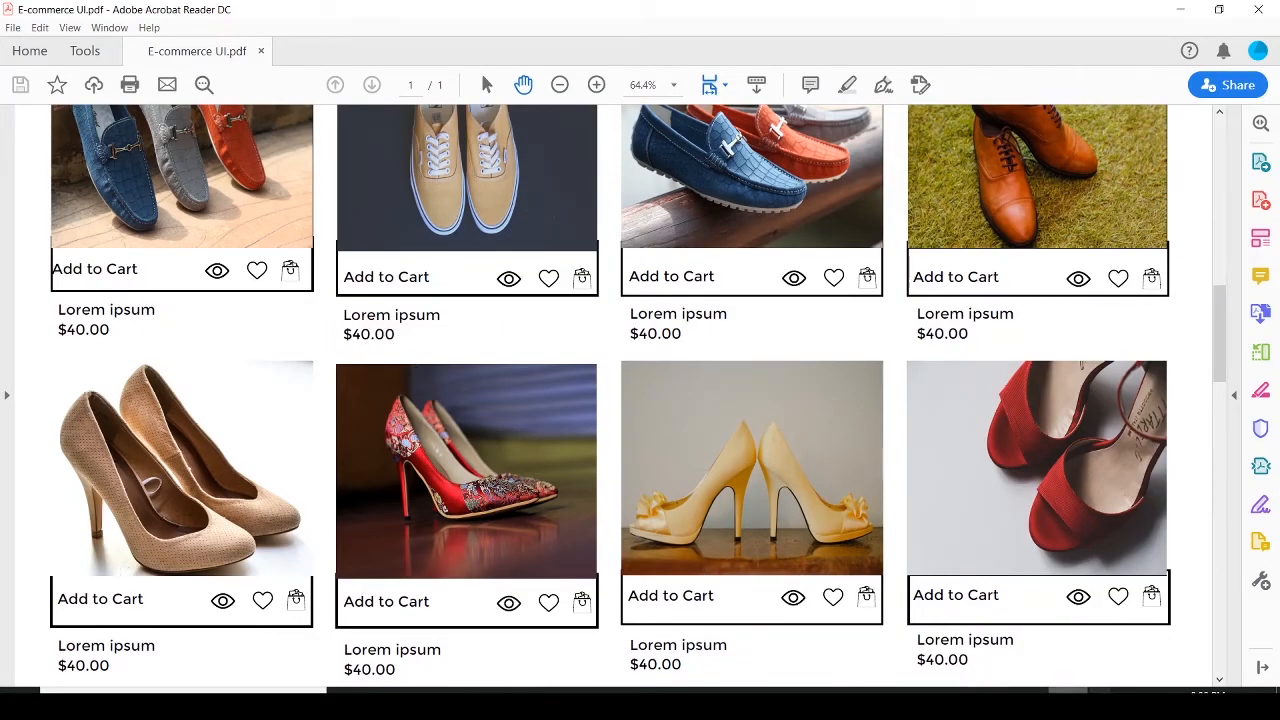
click(1029, 700)
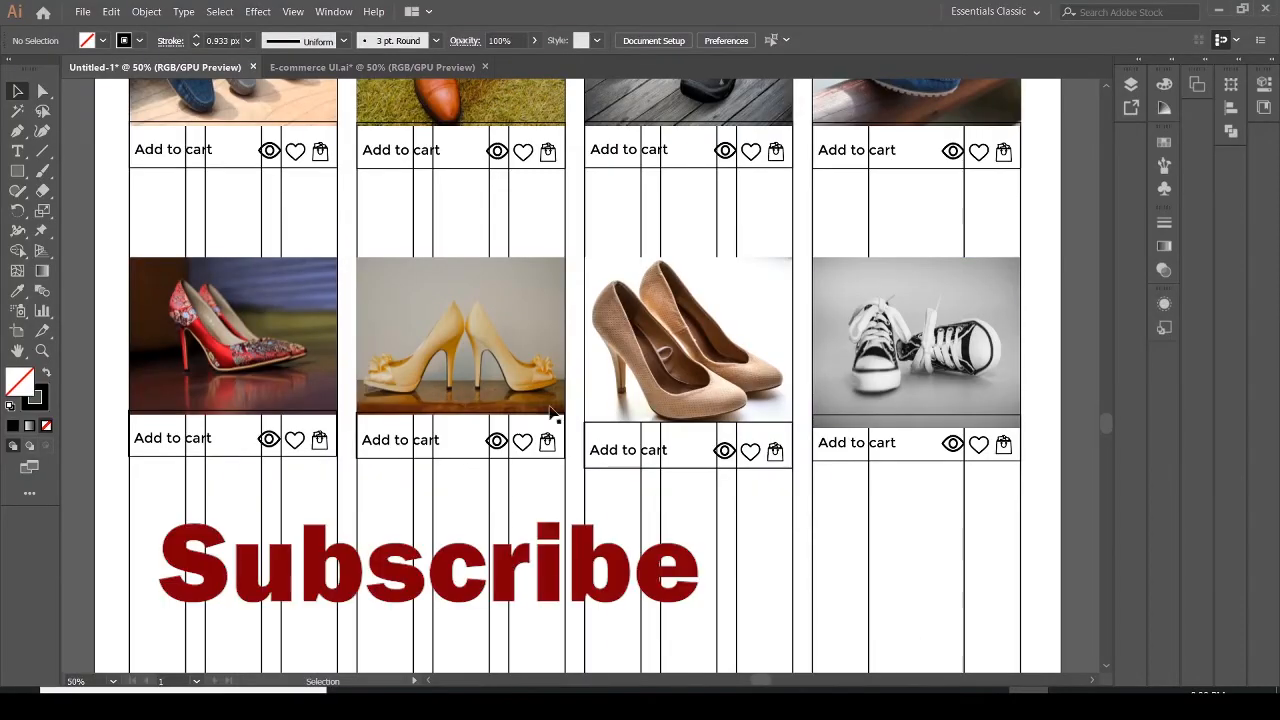
Add a Lorem ipsum placeholder text line under the top-left card's Add to cart bar
click(17, 151)
click(139, 180)
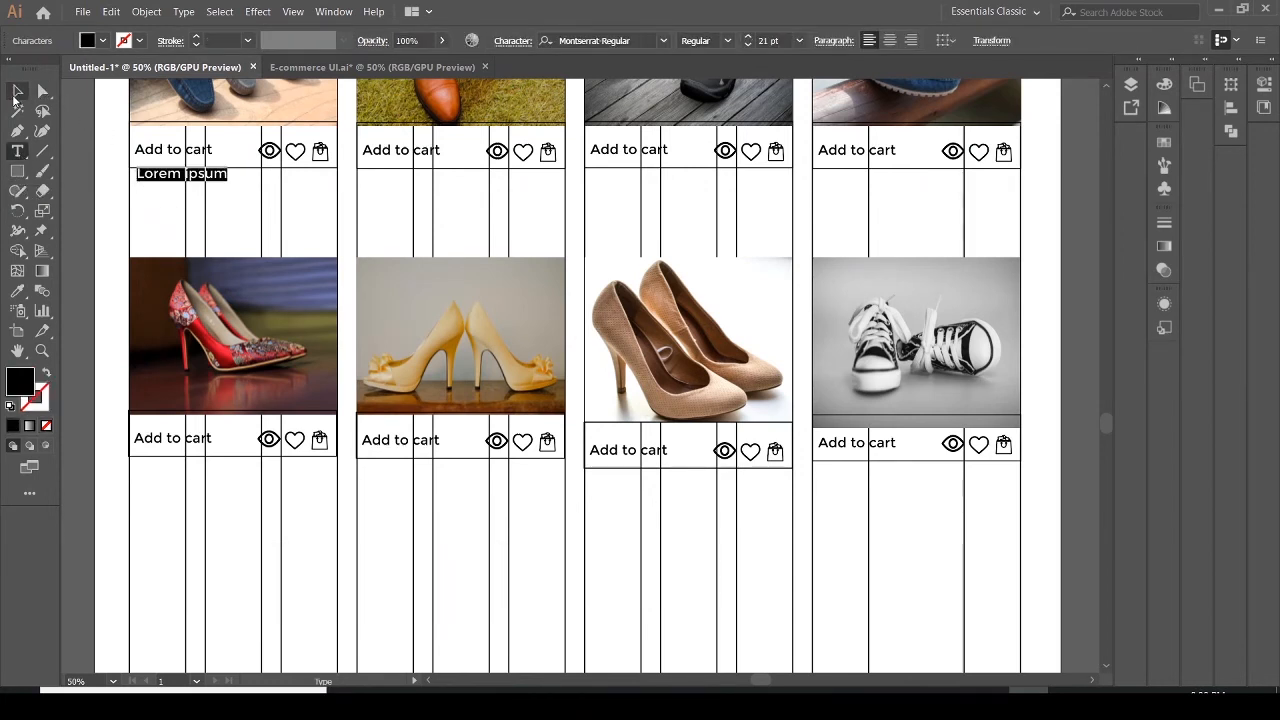
click(17, 91)
drag(172, 180, 170, 197)
click(170, 198)
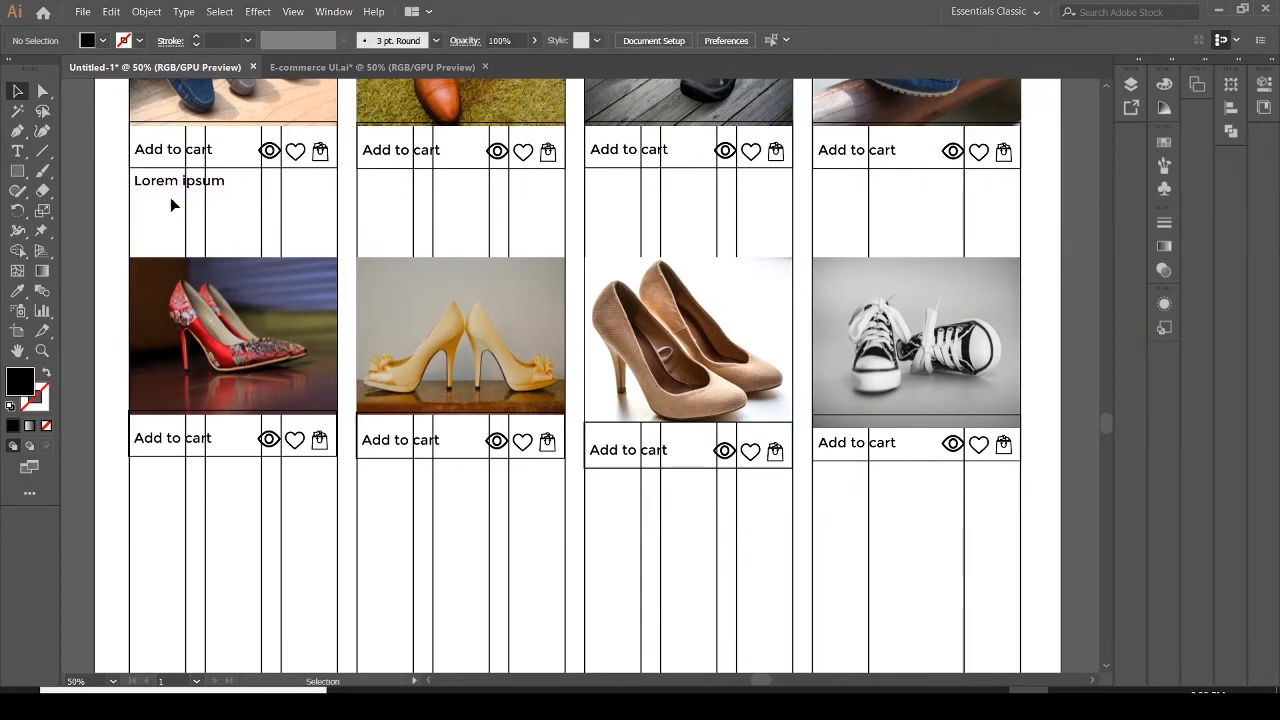
Type a $40.00 price line beneath the Lorem ipsum text
click(17, 153)
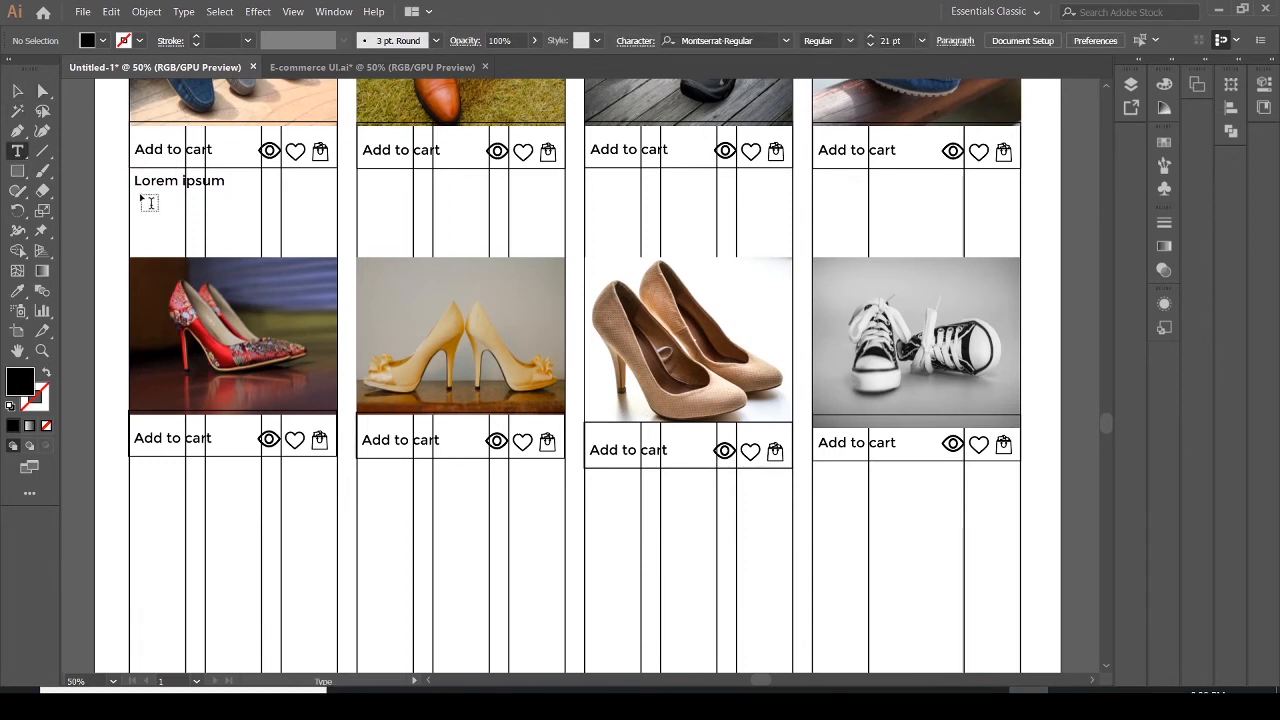
click(148, 202)
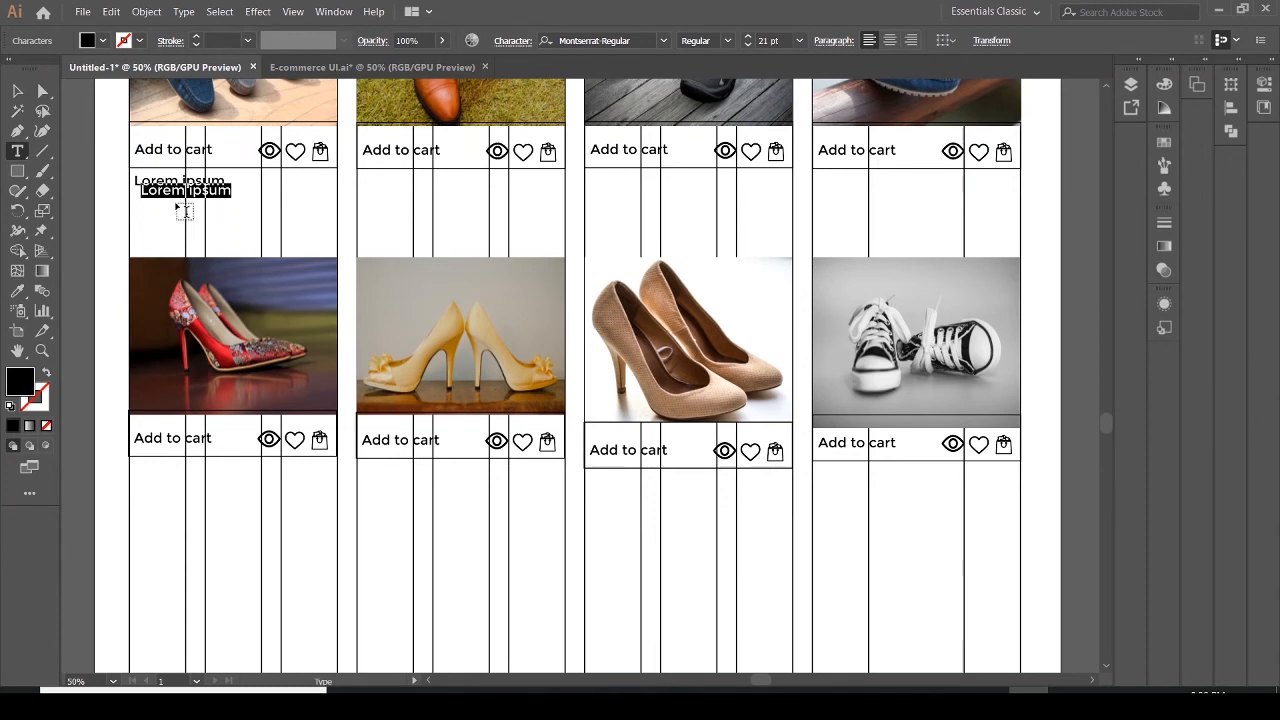
text($40)
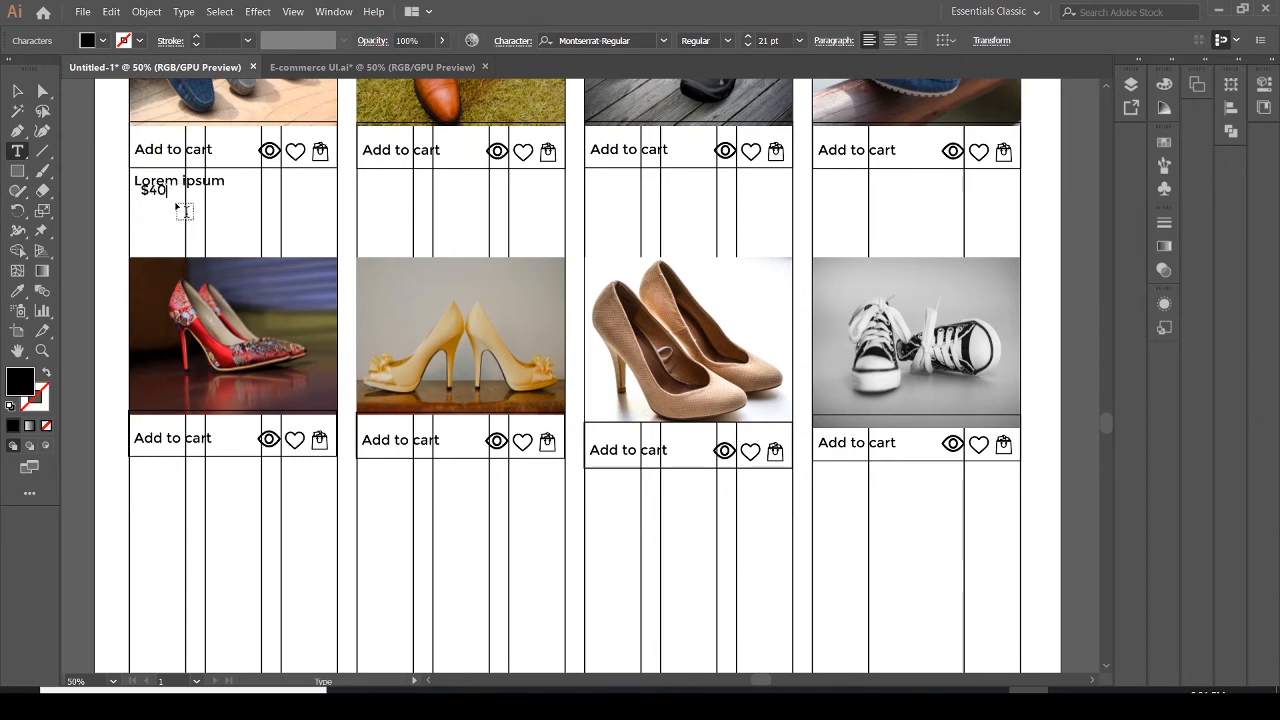
text(.00)
click(15, 93)
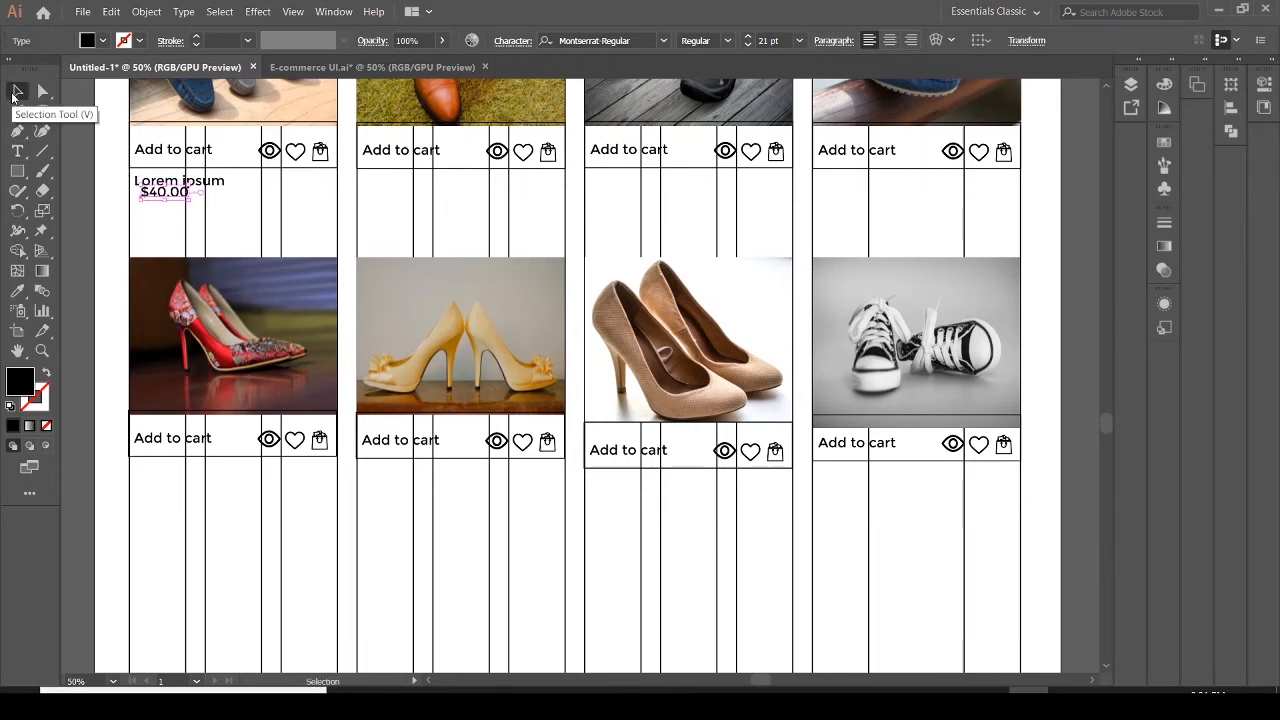
Nudge the $40.00 price text down and align it under the Lorem ipsum line
key(Down)
key(Down)
key(Down)
key(Down)
key(Down)
key(Down)
key(Right)
key(Right)
key(Right)
key(Right)
key(Right)
key(Right)
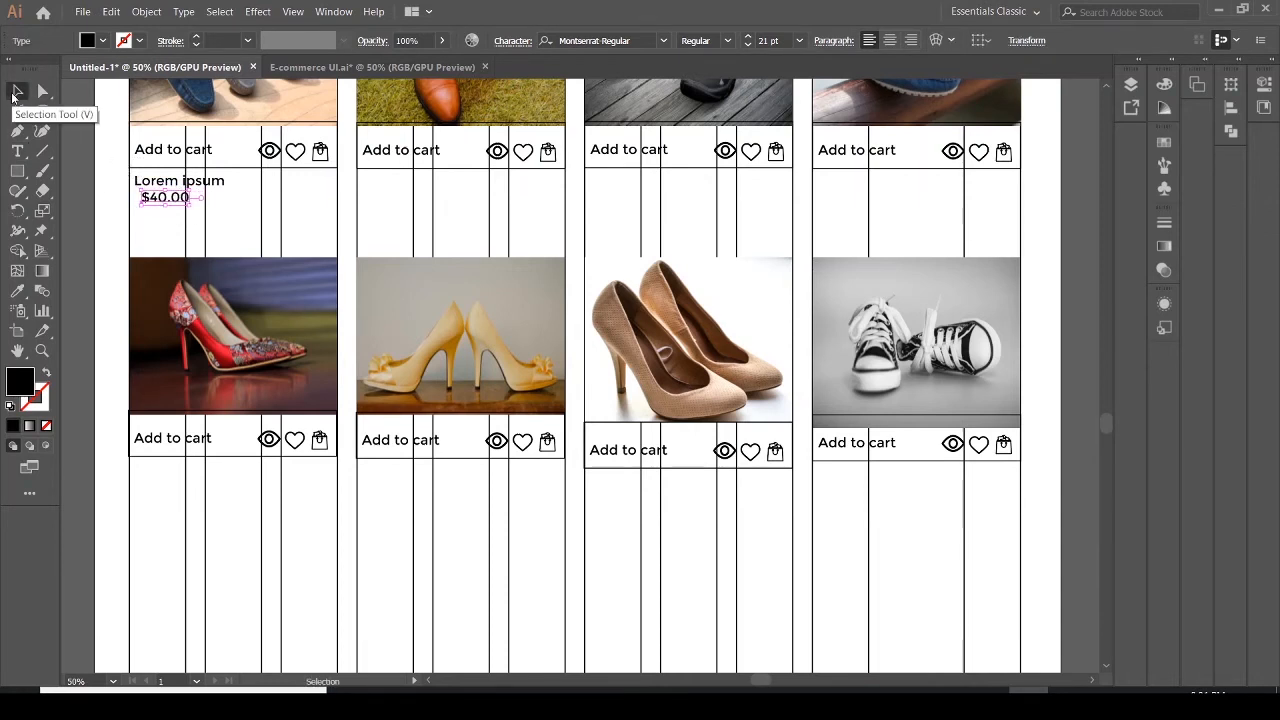
key(Right)
key(Right)
key(Right)
key(Right)
key(Right)
key(Right)
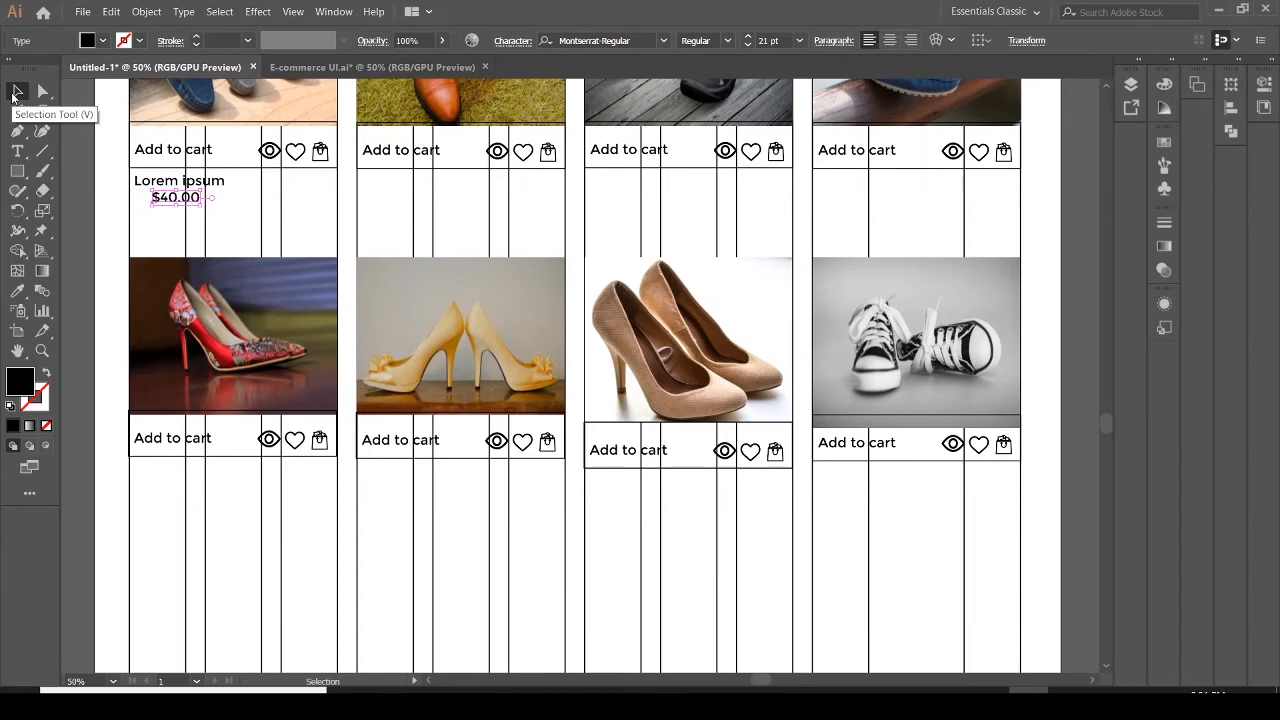
key(Left)
key(Left)
key(Left)
key(Left)
key(Left)
key(Left)
key(Left)
key(Left)
key(Left)
key(Left)
key(Left)
key(Left)
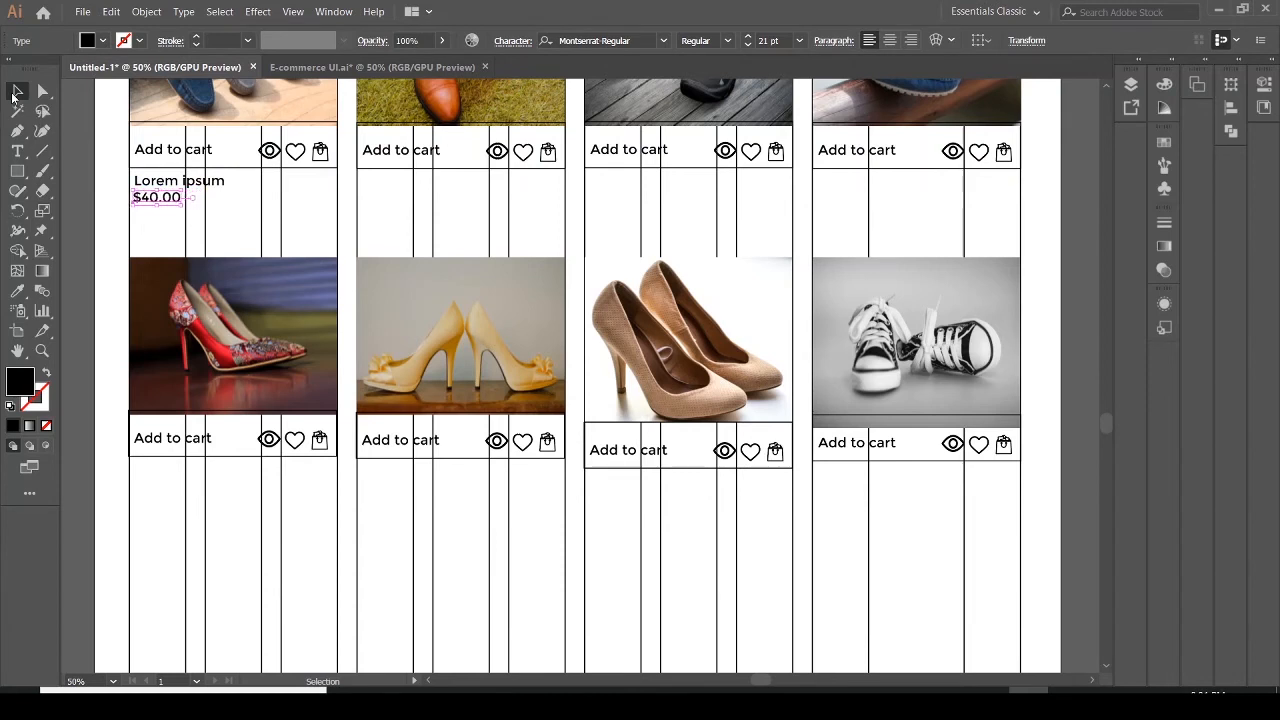
click(222, 202)
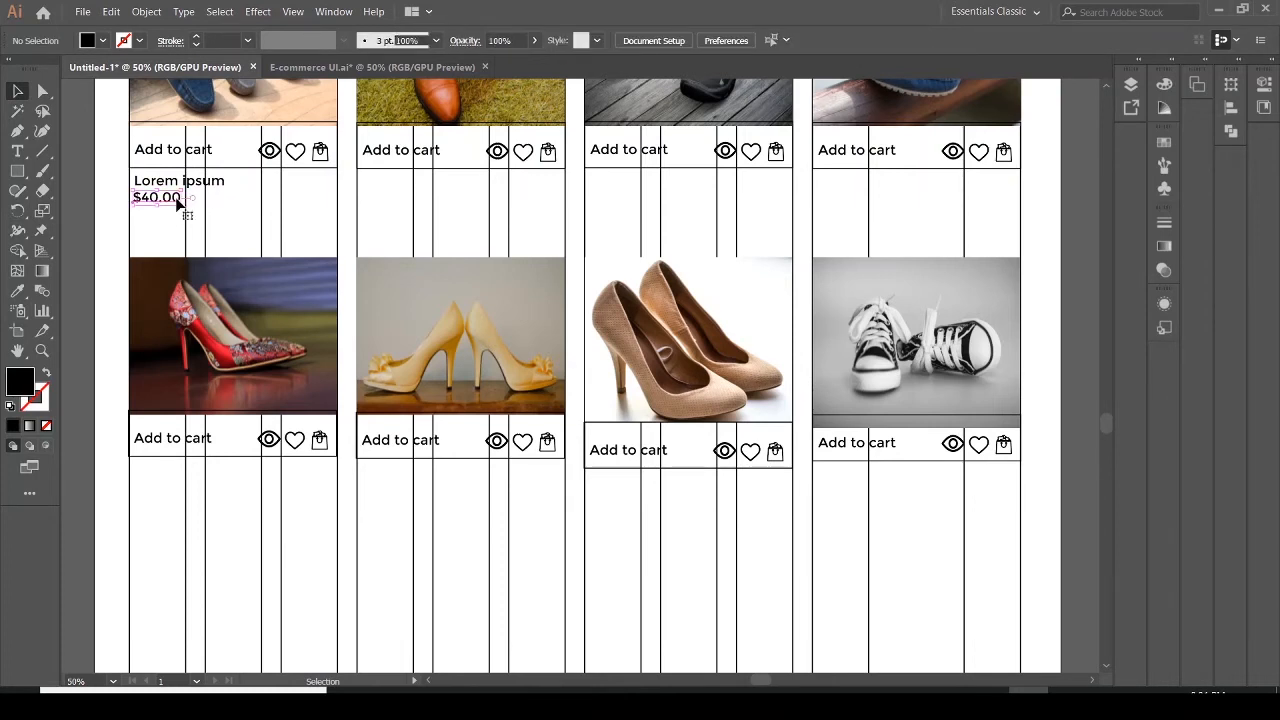
Duplicate the Lorem ipsum and $40.00 text block under the other product cards' Add to cart bars, deleting an extra copy
click(178, 201)
click(240, 207)
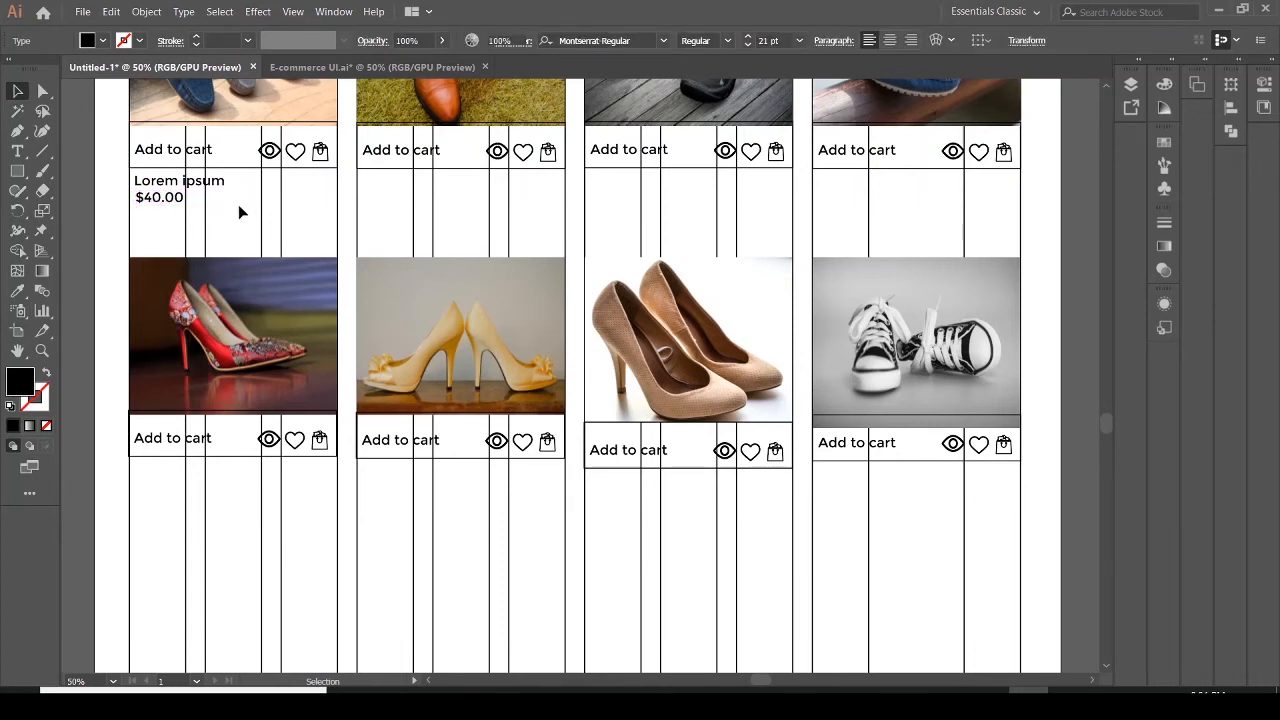
shift+click(146, 199)
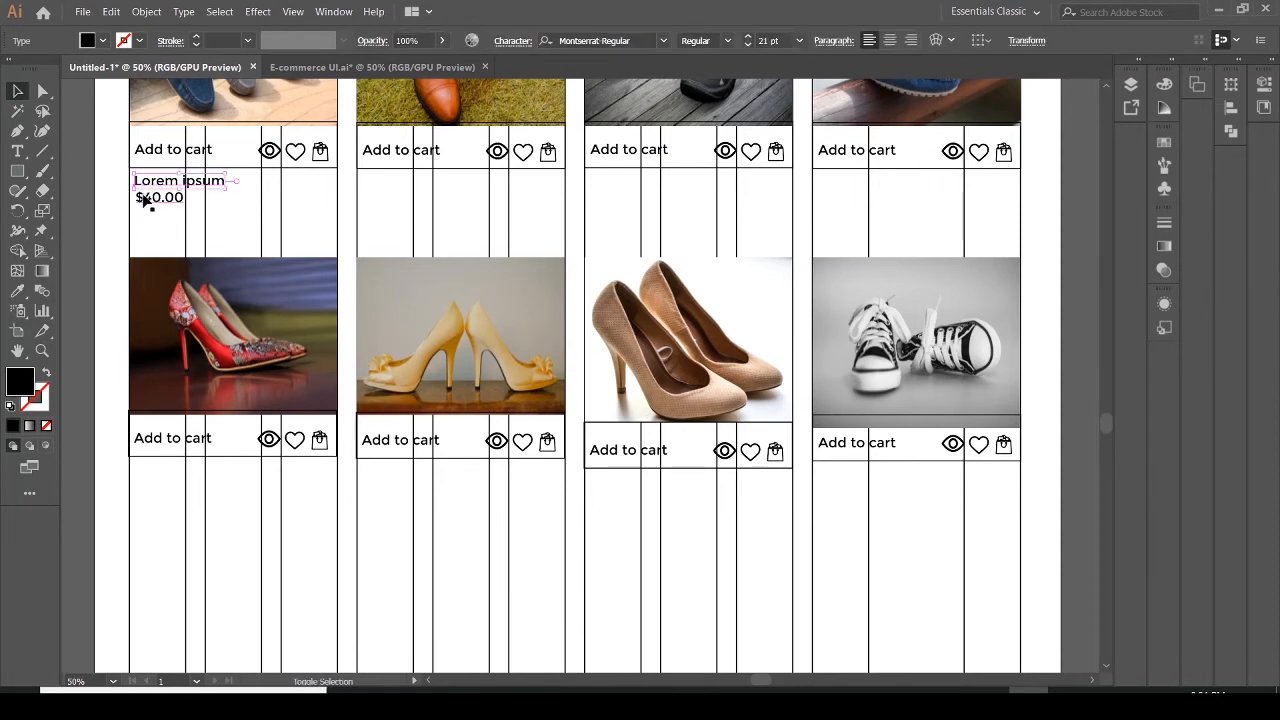
shift+click(145, 204)
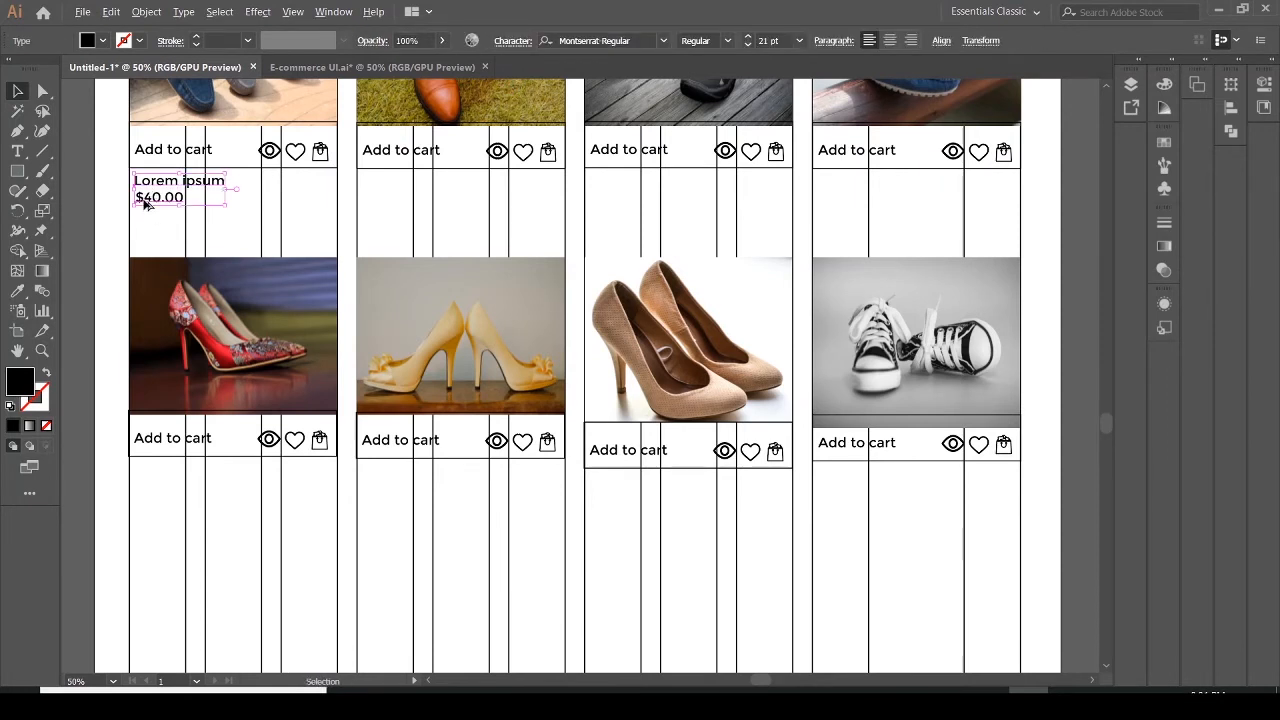
drag(144, 203, 613, 514)
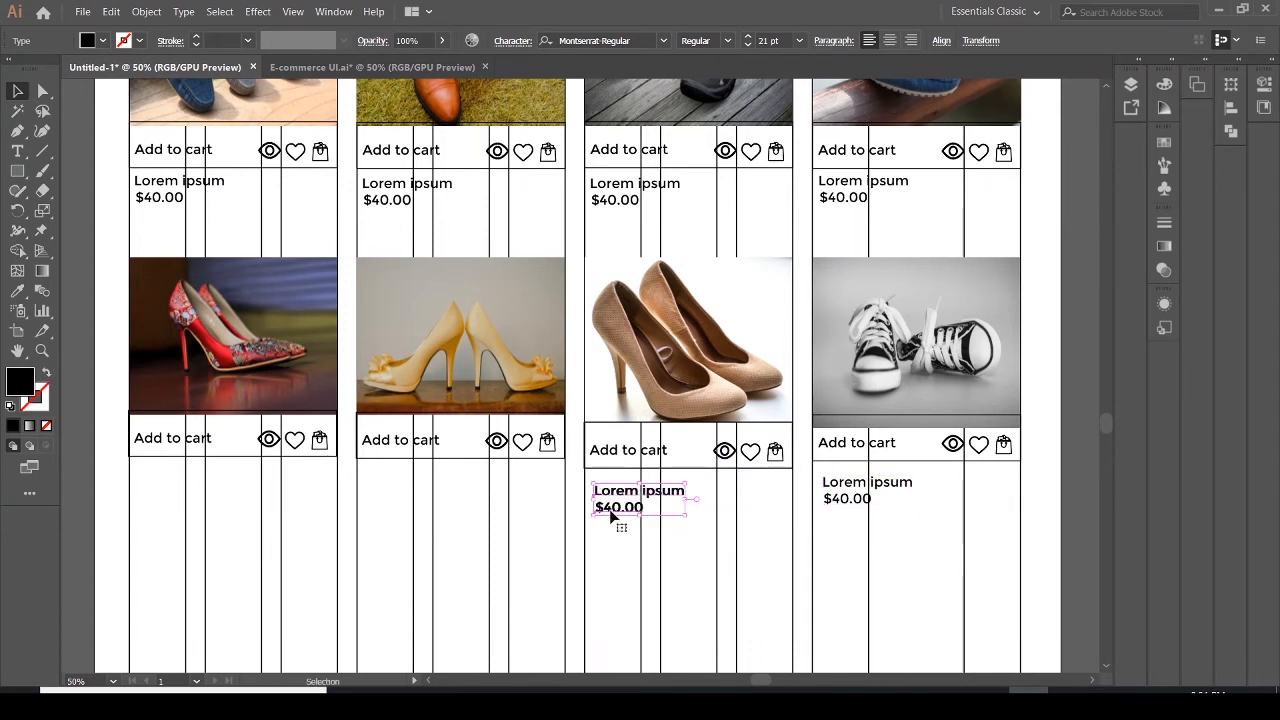
key(Delete)
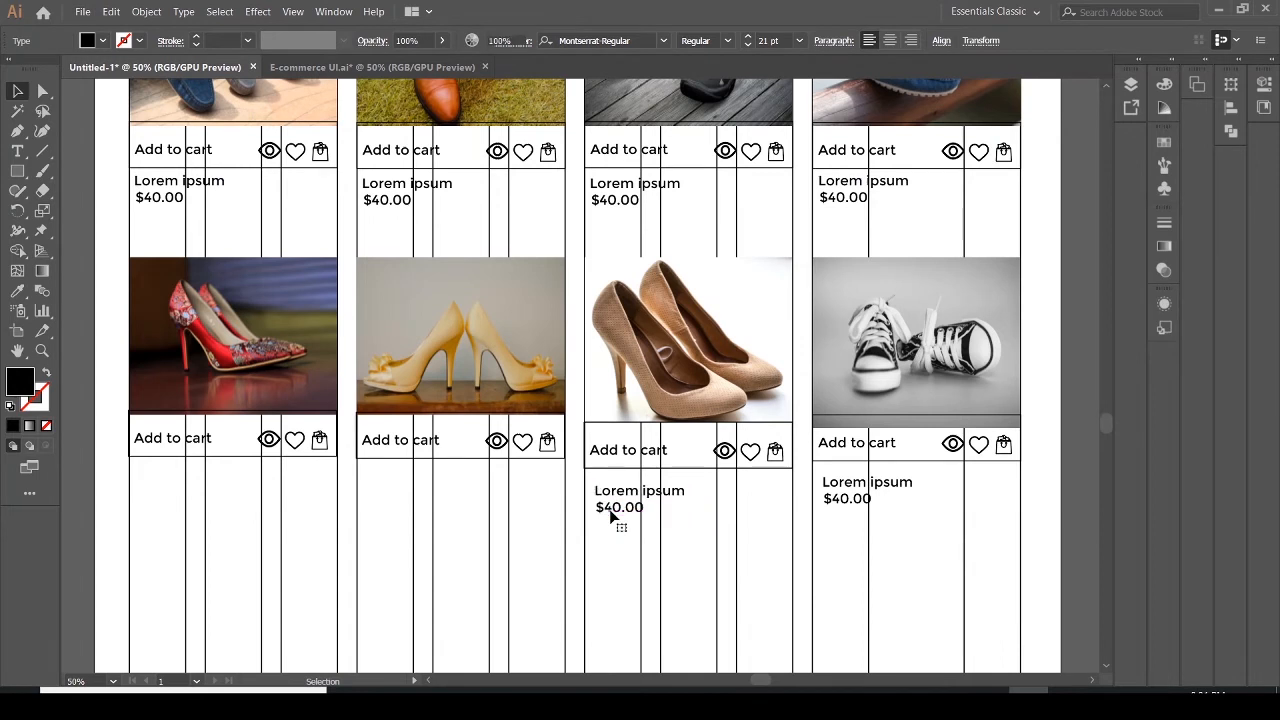
Nudge the text block under the beige heels card up and left into alignment
double_click(610, 511)
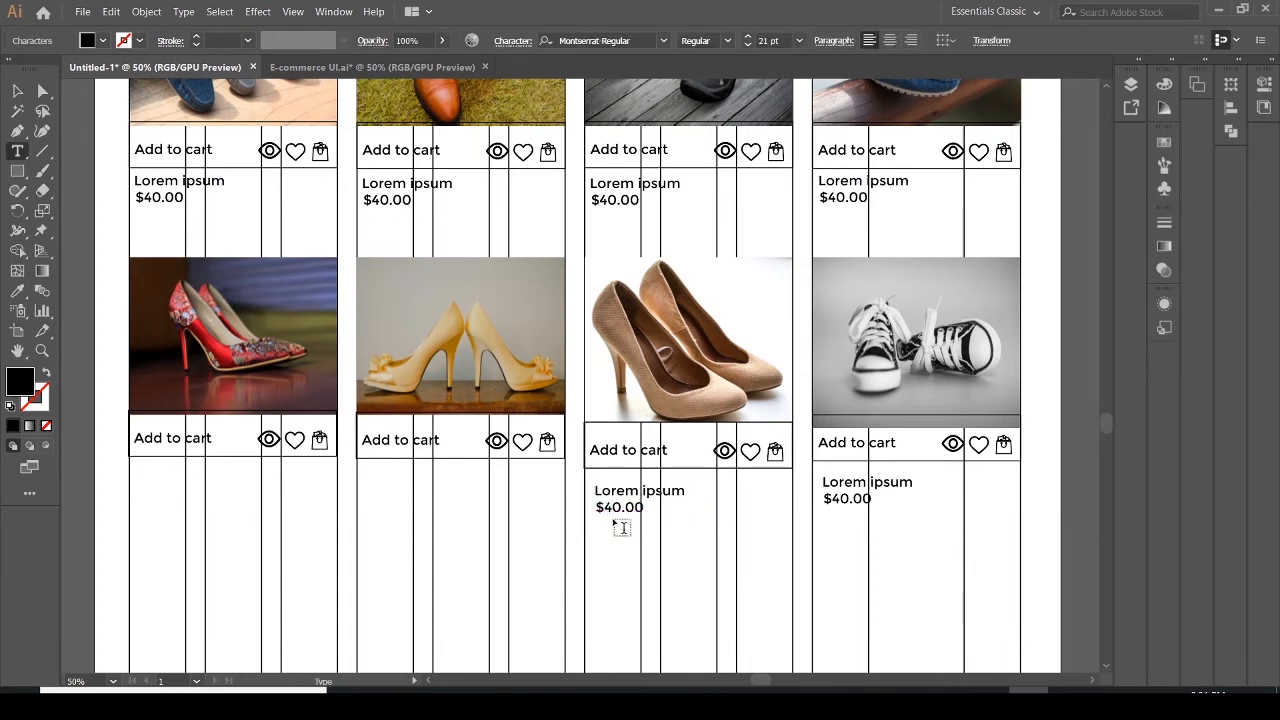
key(Escape)
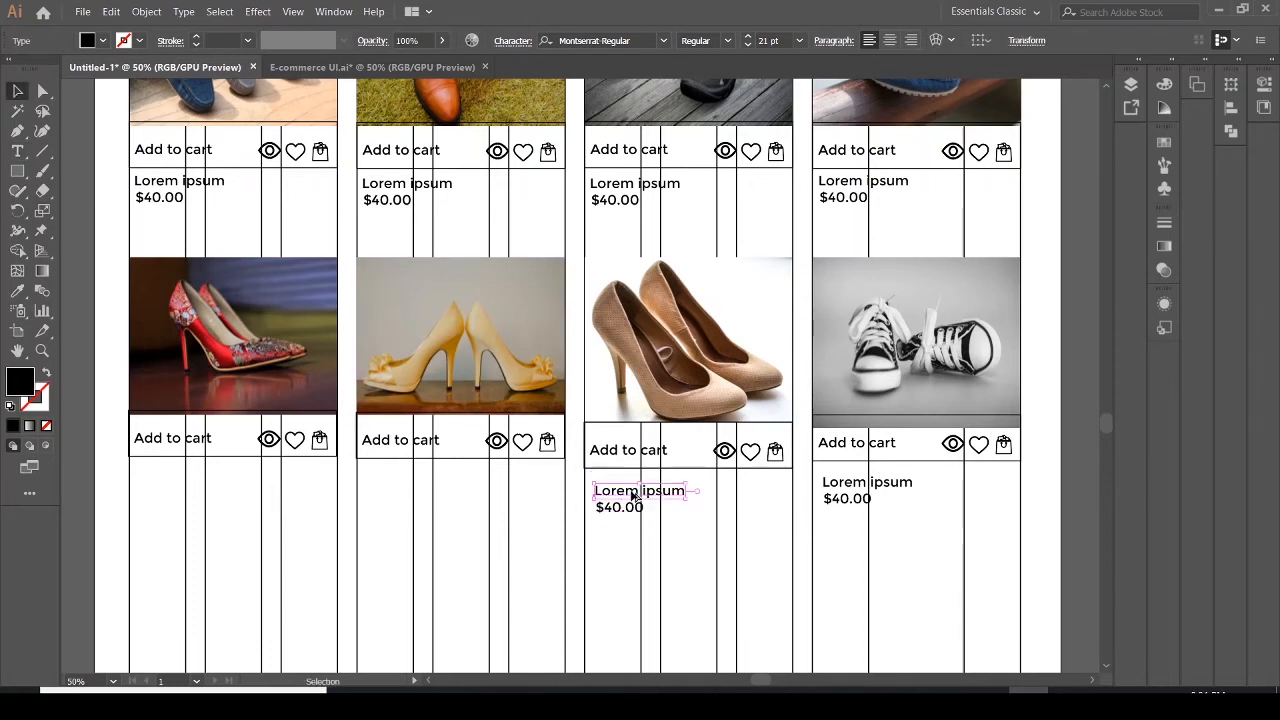
shift+click(636, 507)
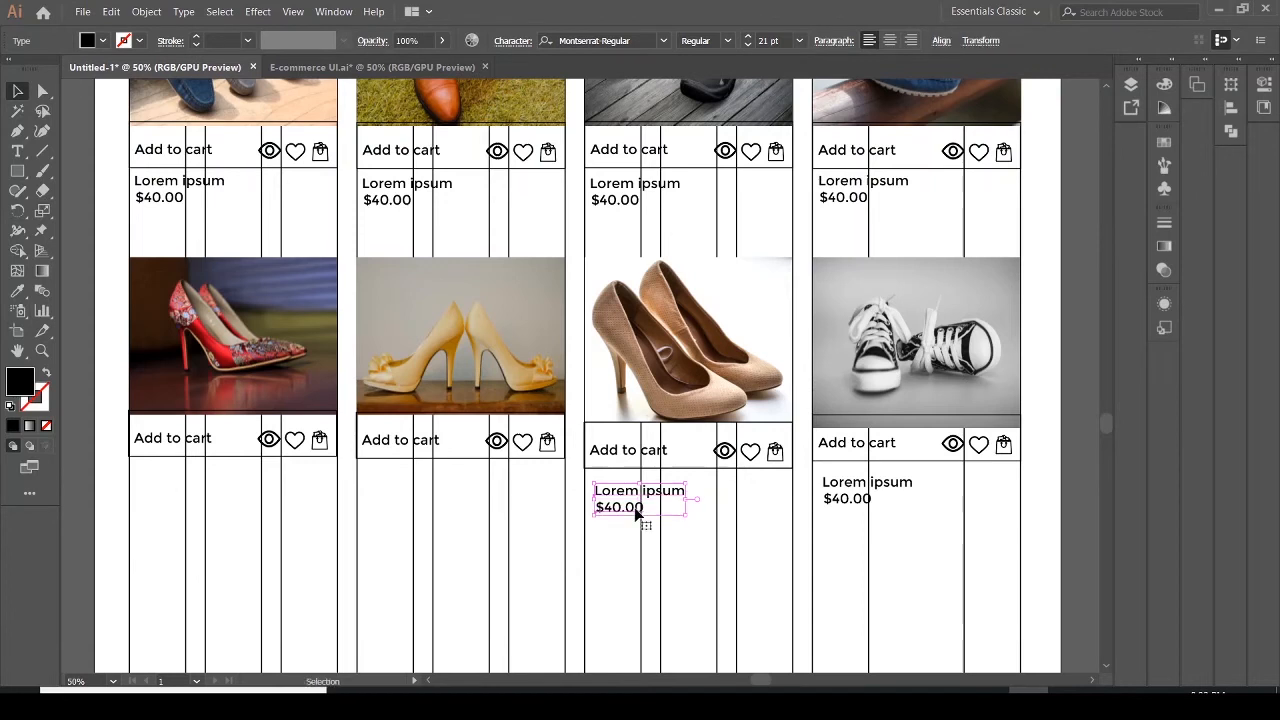
key(Up)
key(Up)
key(Up)
key(Up)
key(Up)
key(Up)
key(Up)
key(Up)
key(Up)
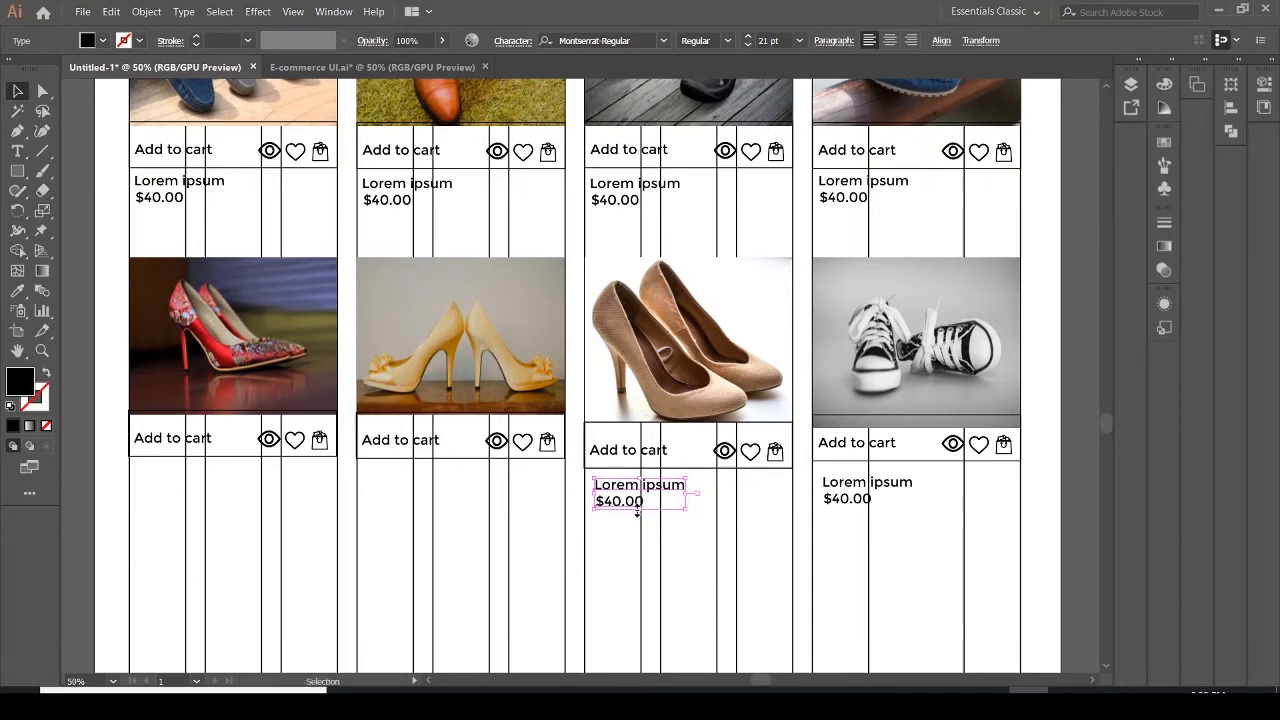
key(Left)
key(Left)
key(Left)
key(Left)
key(Left)
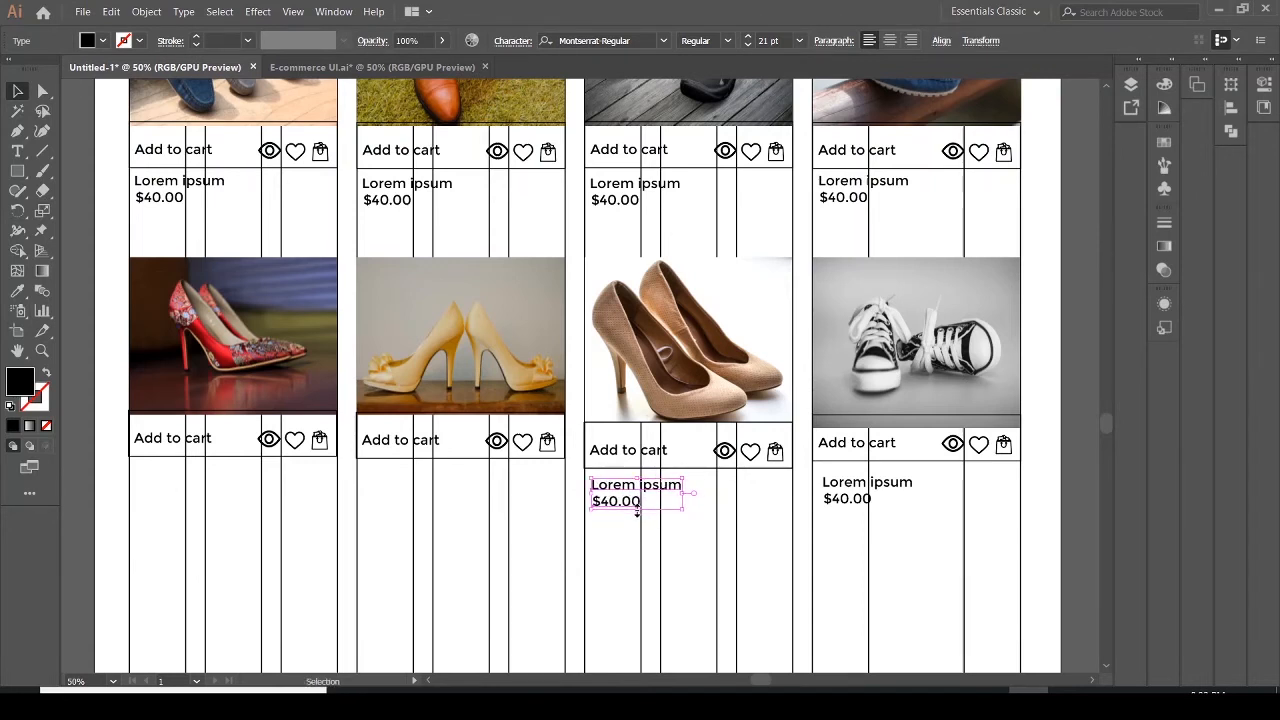
Nudge the text block under the sneakers card up and left into alignment
click(884, 487)
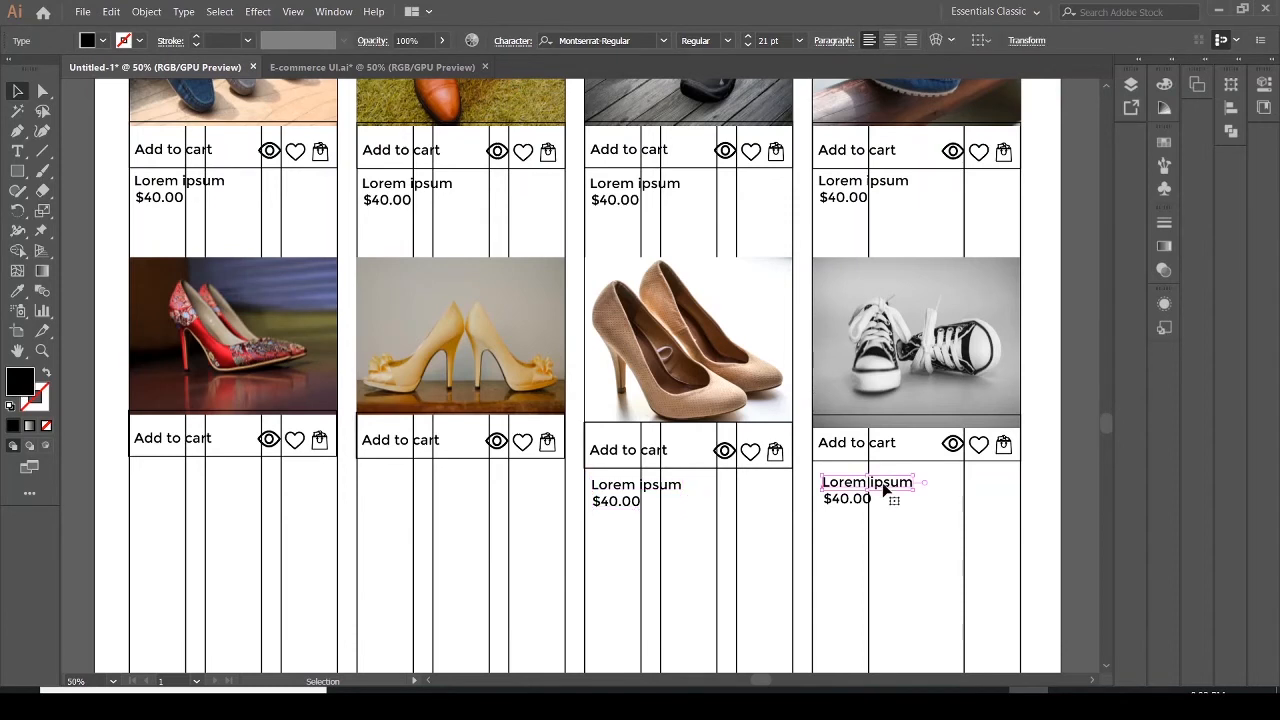
shift+click(855, 506)
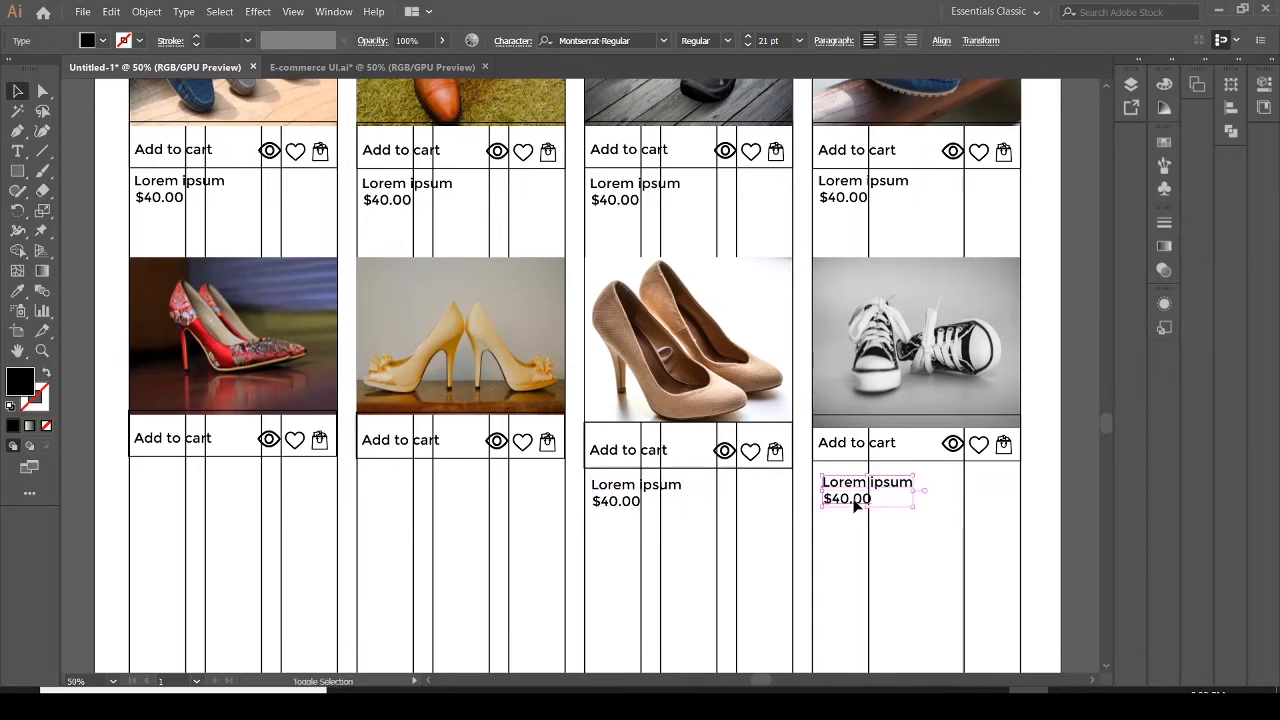
key(Up)
key(Up)
key(Up)
key(Up)
key(Up)
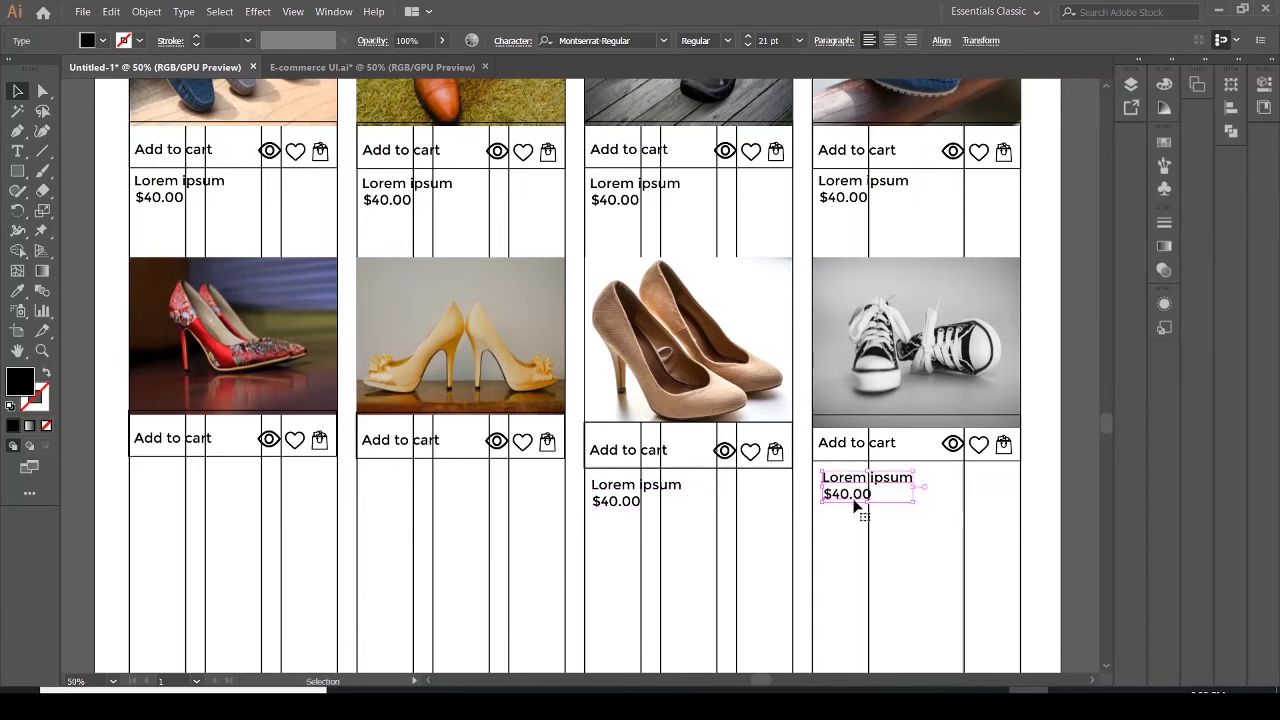
key(Left)
key(Left)
key(Left)
key(Left)
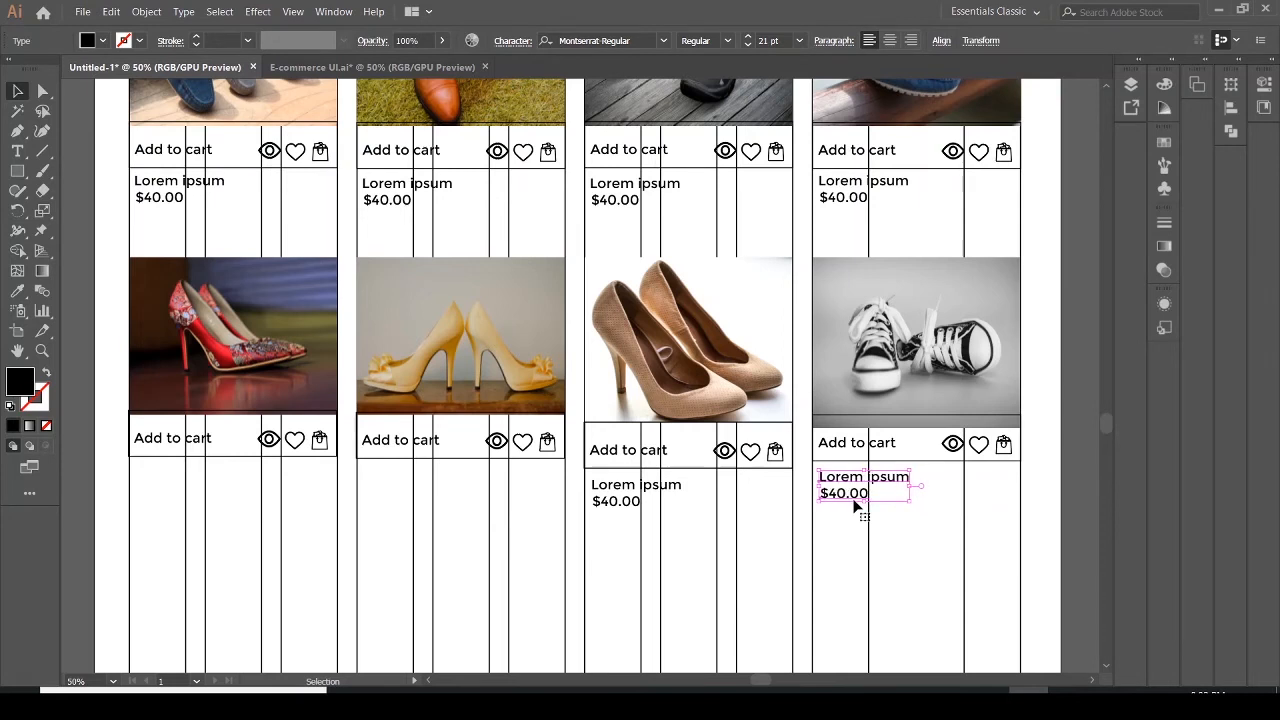
Duplicate the beige heels card's name and price text block under the red and yellow heels cards
click(608, 500)
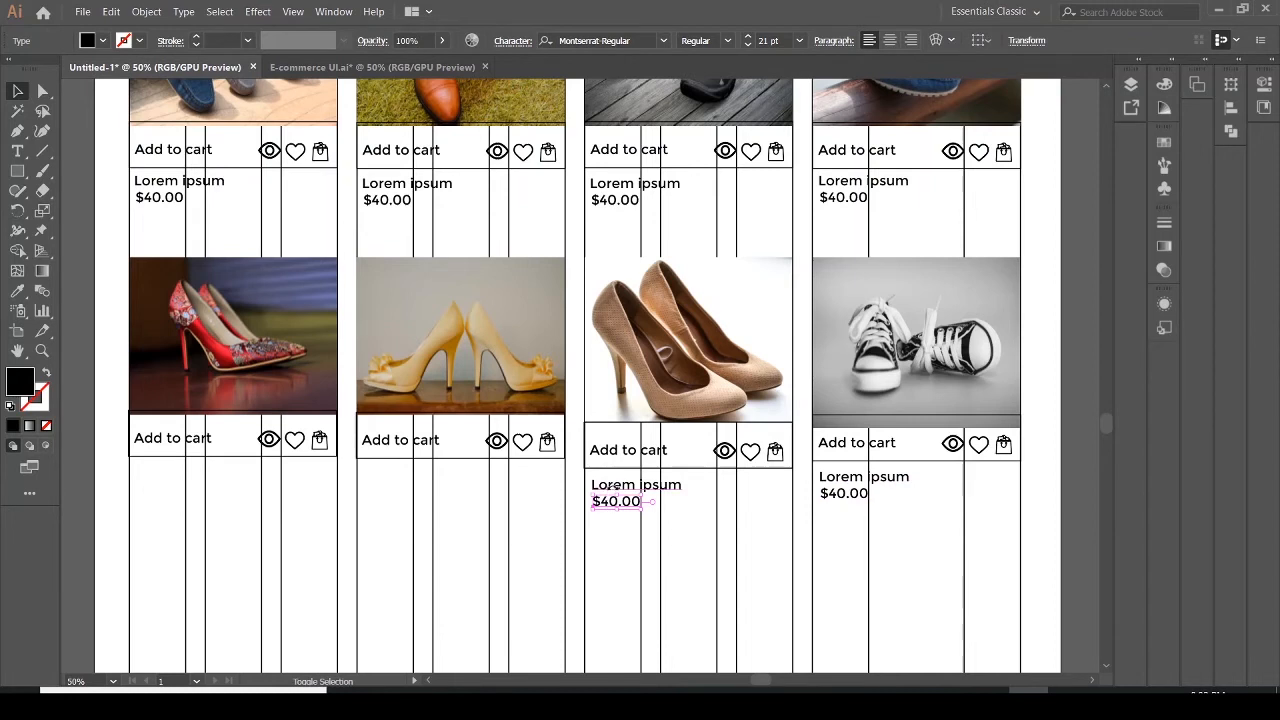
shift+click(619, 487)
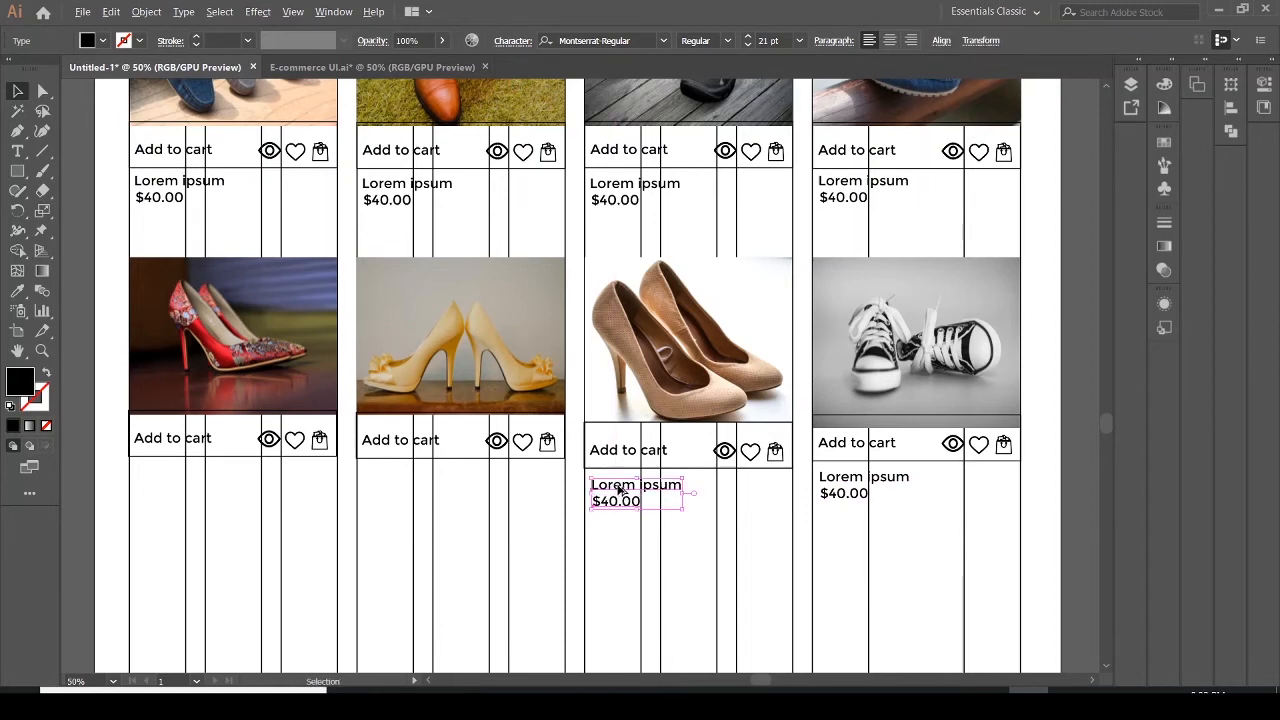
drag(619, 487, 164, 485)
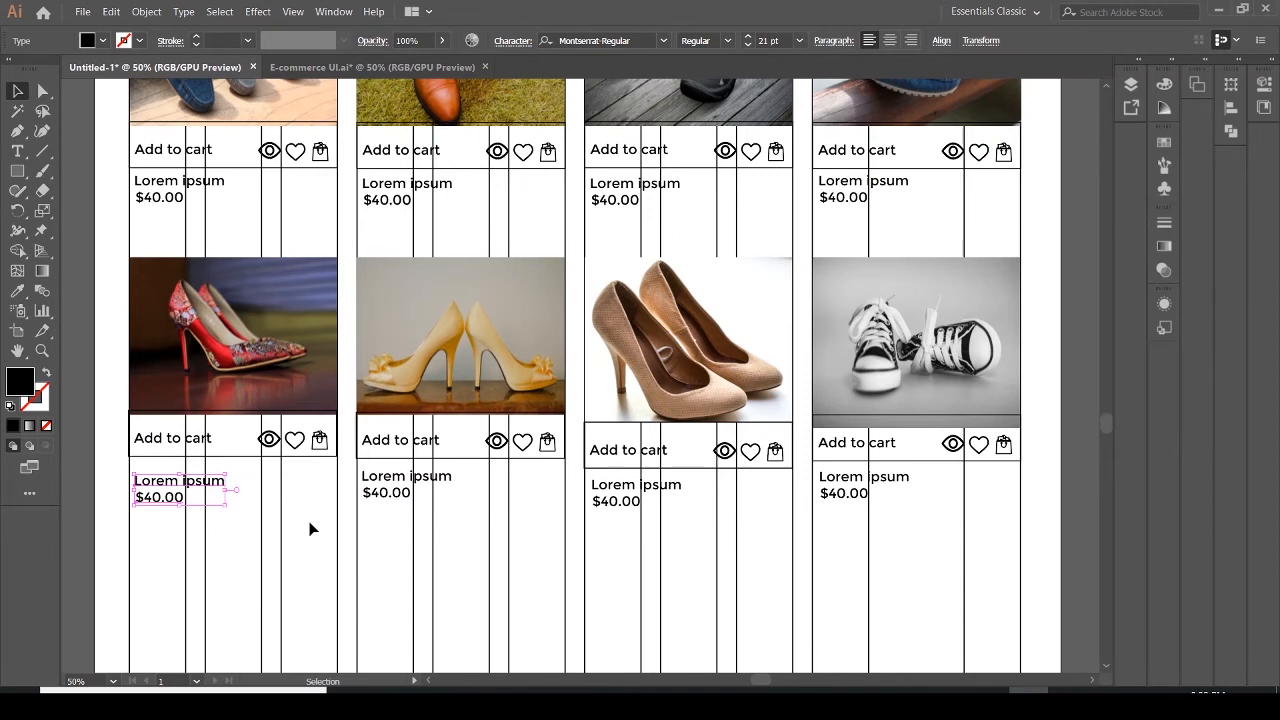
Nudge the text block under the red heels card up into alignment, then deselect it
key(Up)
key(Up)
key(Up)
key(Up)
key(Up)
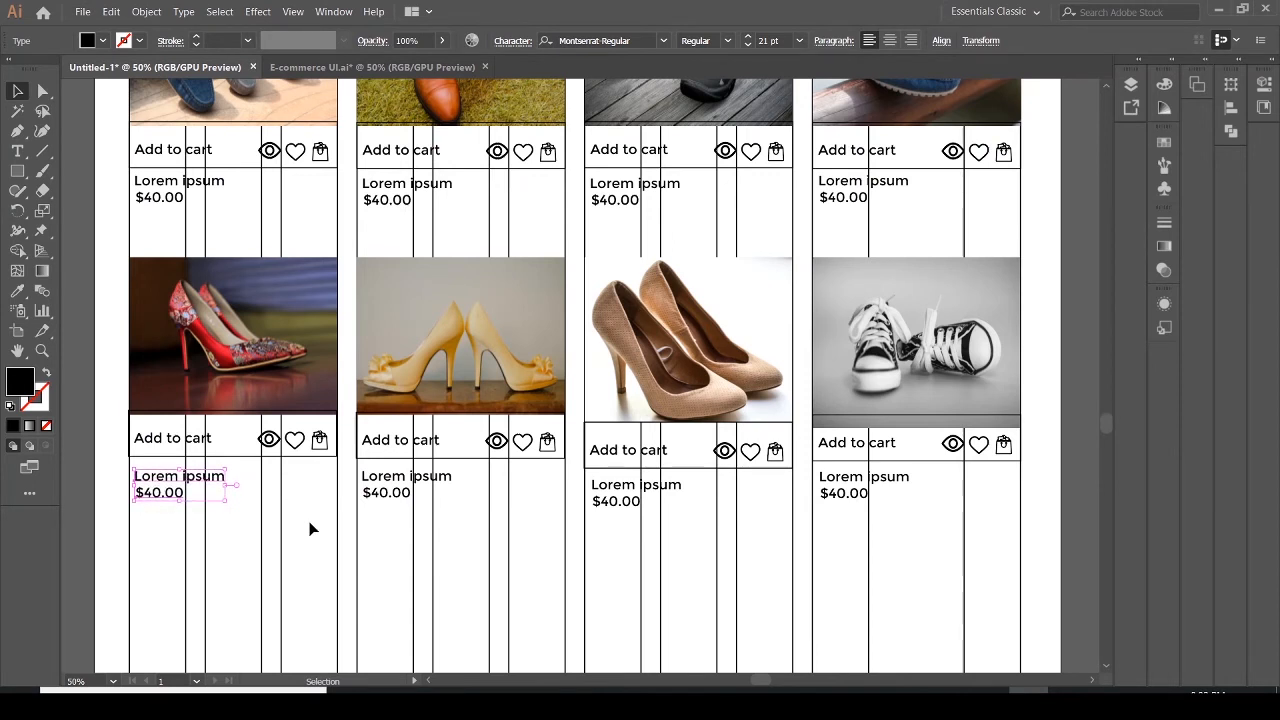
key(Up)
key(Up)
key(Up)
key(Up)
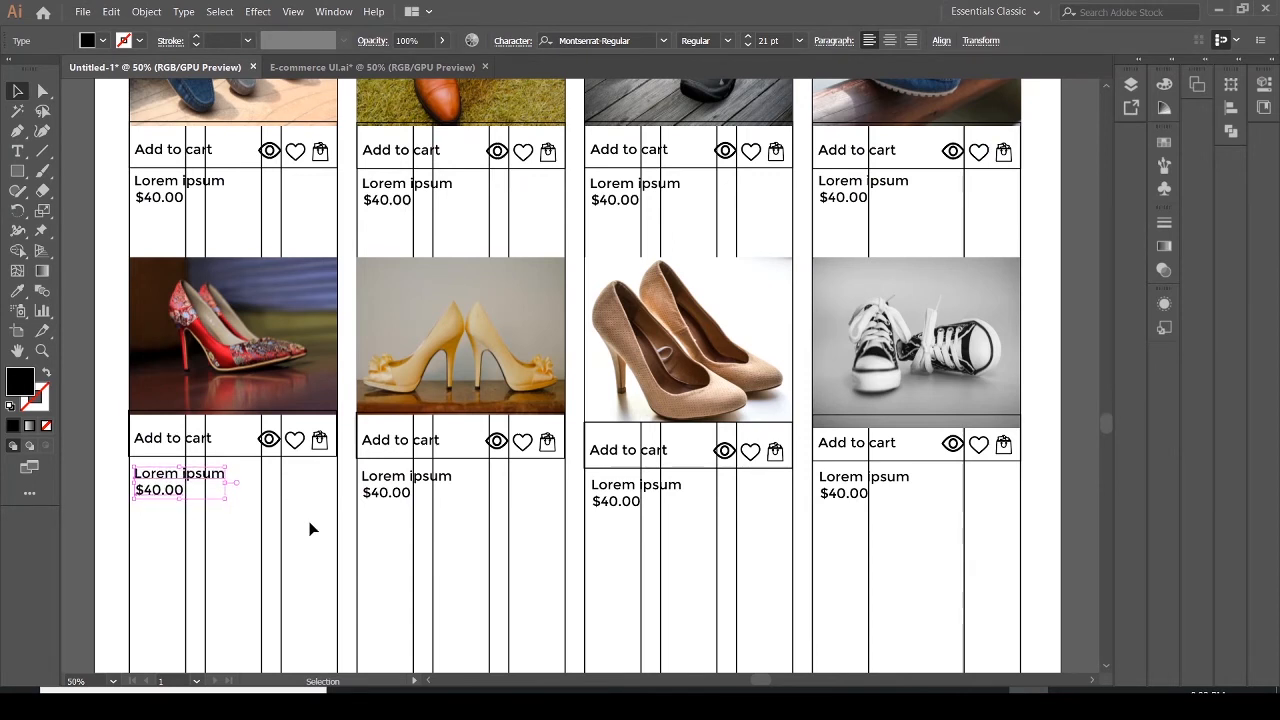
key(Up)
click(410, 559)
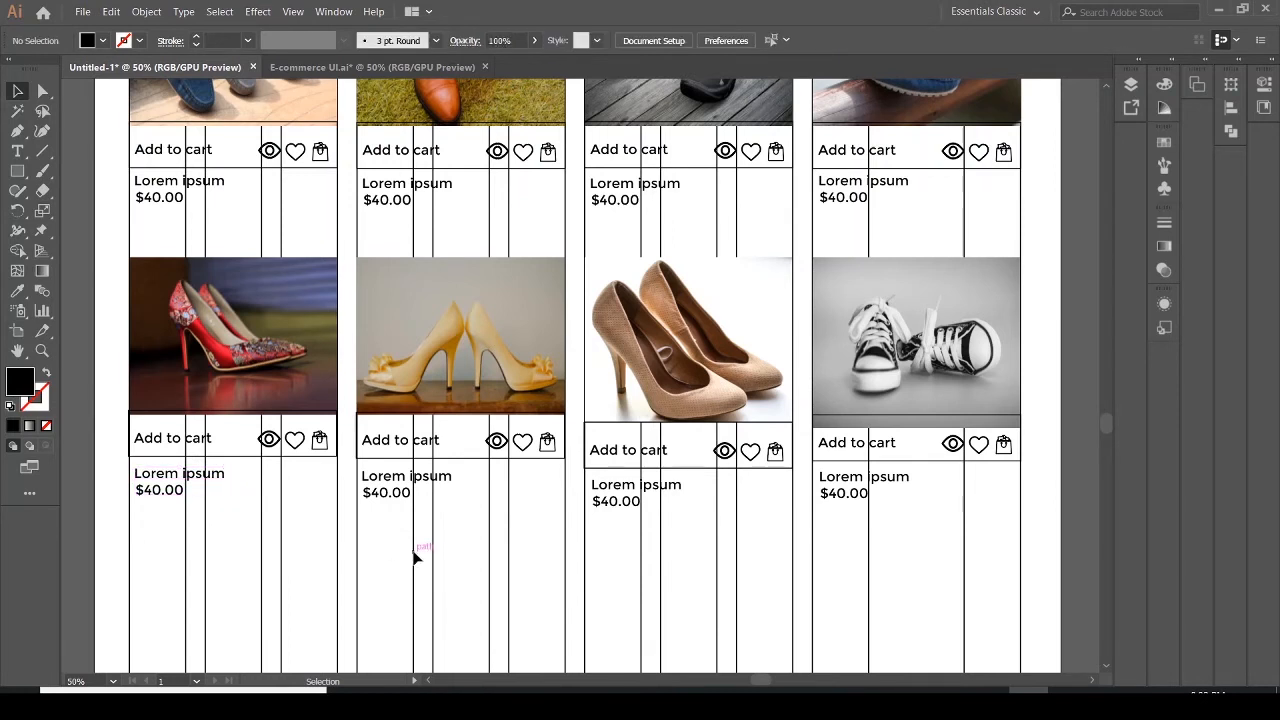
Examine the reference PDF's purple feature banner below the product cards before returning to the artwork
scroll(414, 558, down, 4)
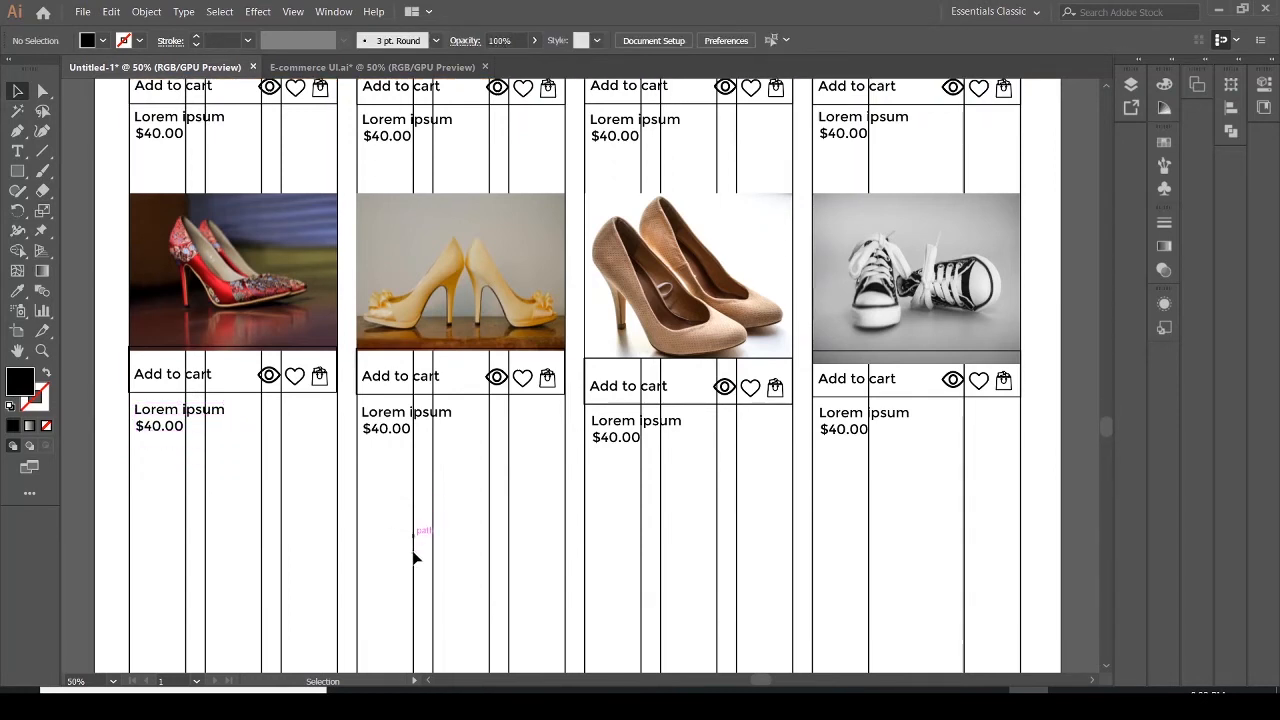
scroll(414, 558, down, 1)
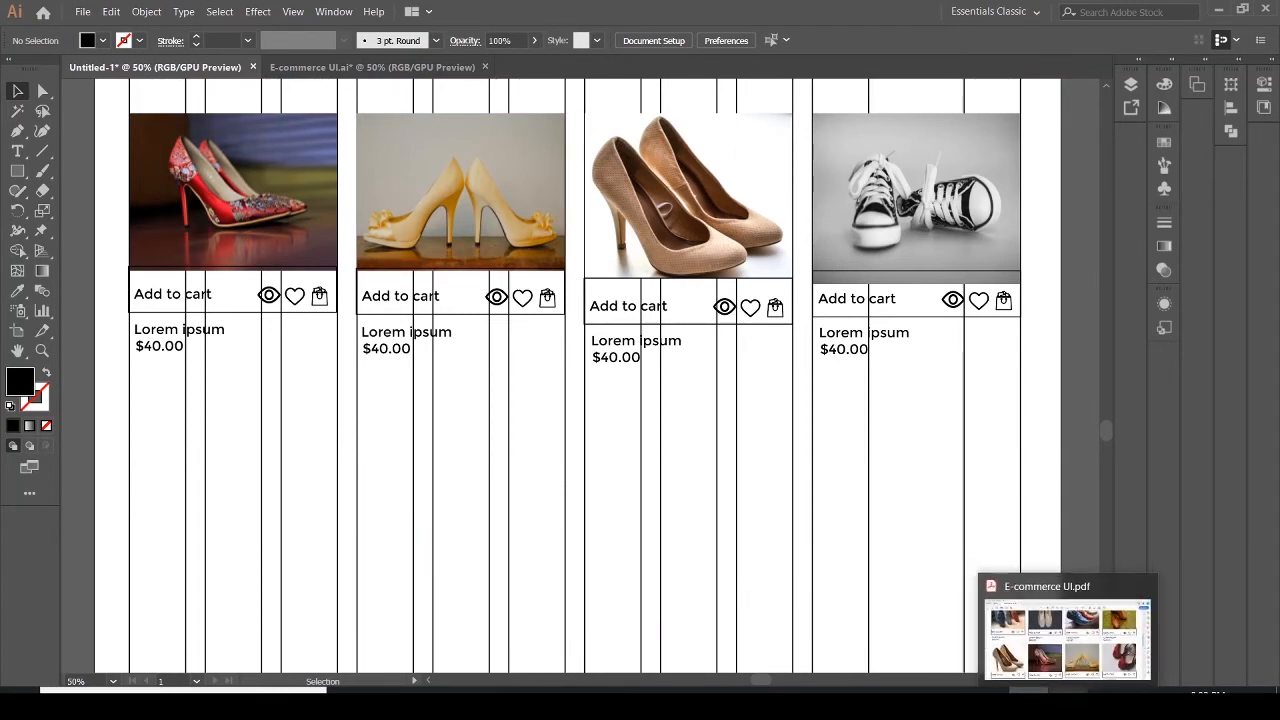
click(1068, 704)
scroll(814, 450, up, 6)
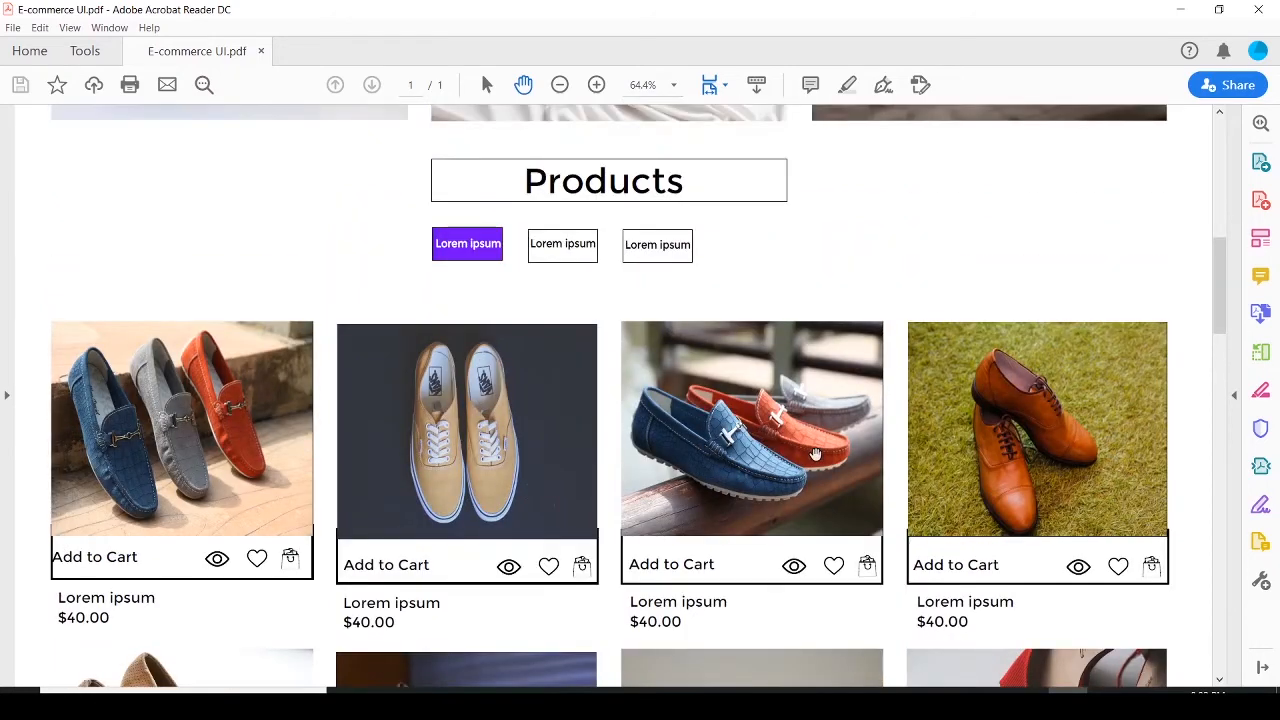
scroll(814, 450, down, 9)
scroll(815, 453, down, 5)
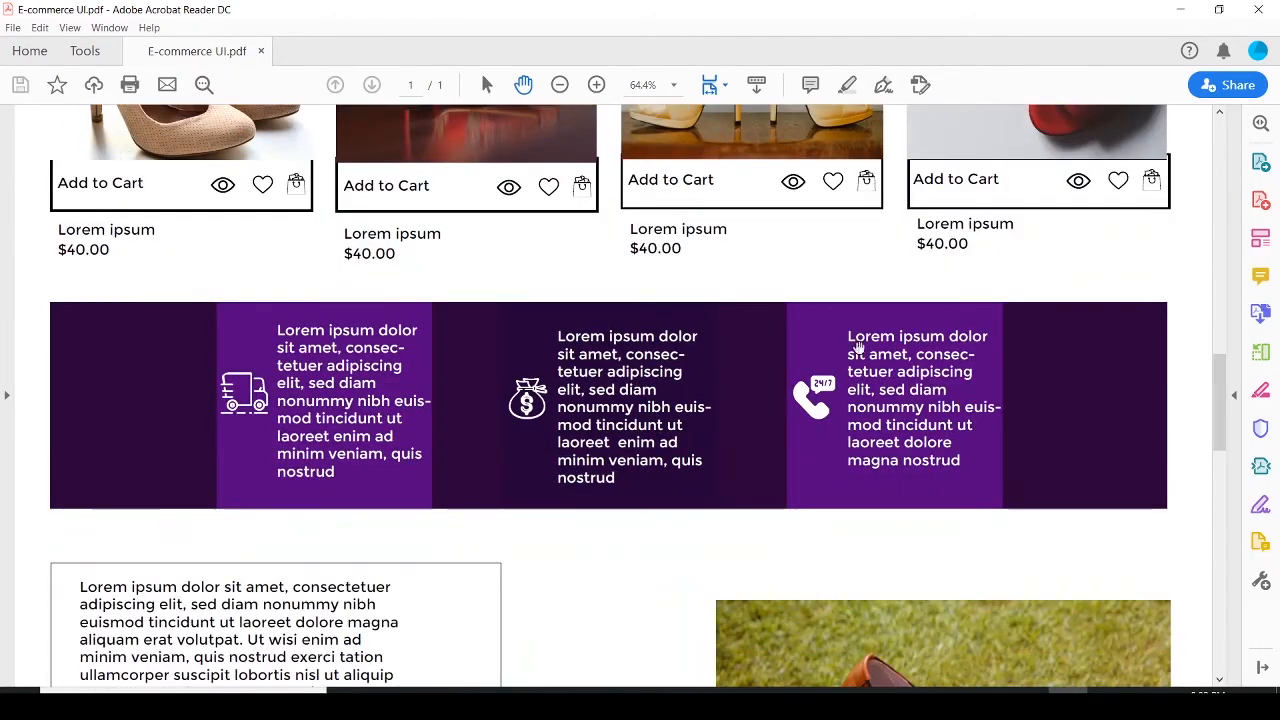
scroll(935, 441, down, 2)
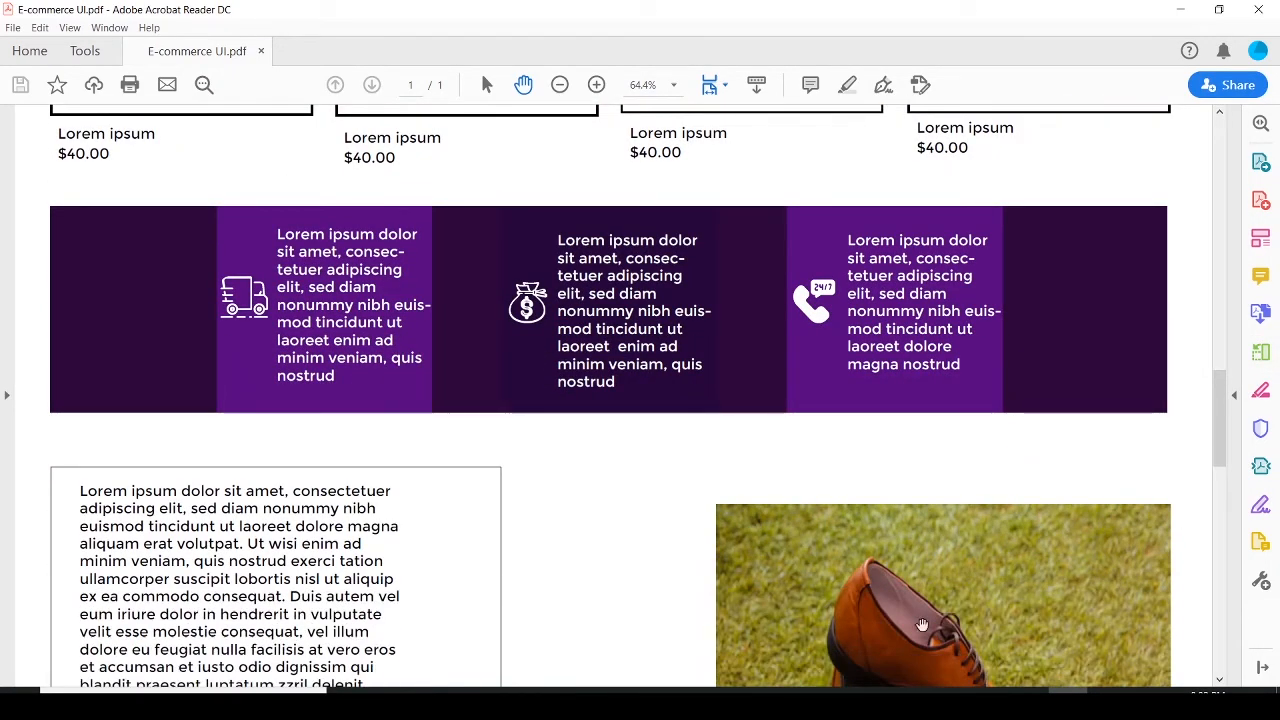
key(alt+Tab)
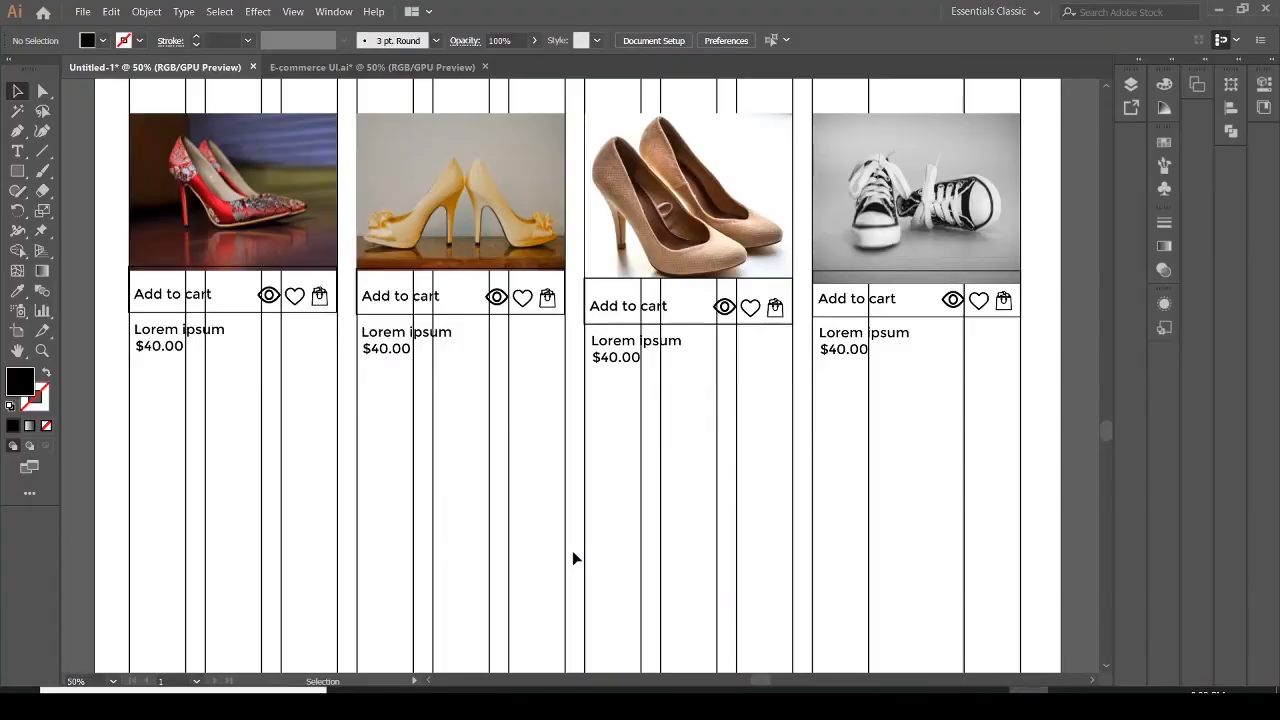
Draw a rectangle about 1365 by 274 px spanning all four product columns below the cards and fill it with a purple swatch
scroll(486, 480, down, 2)
scroll(487, 483, down, 1)
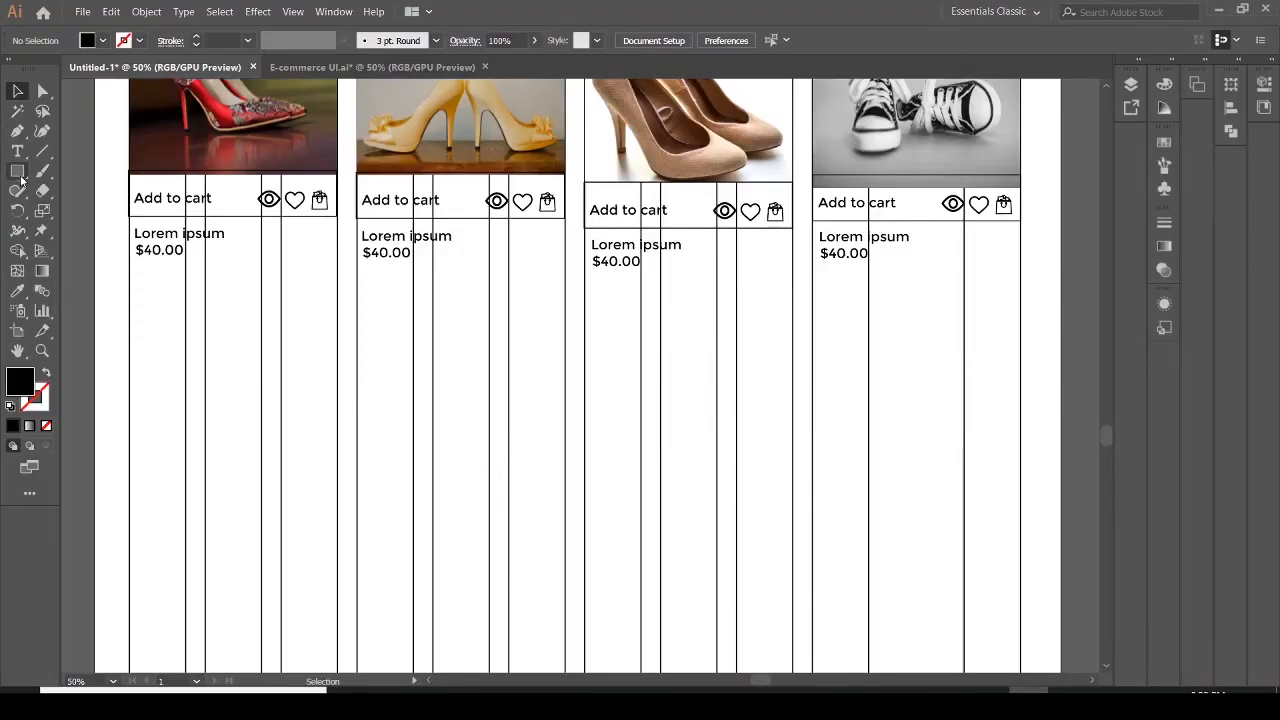
click(17, 170)
drag(130, 309, 1021, 488)
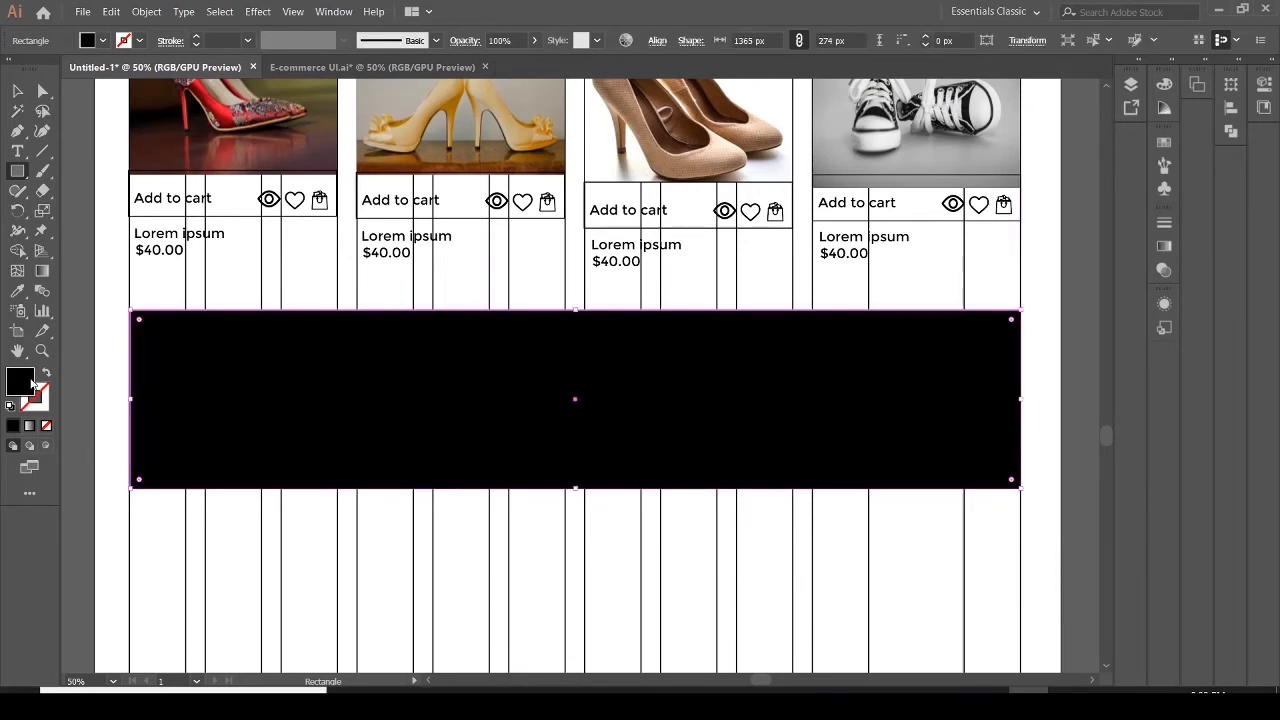
click(84, 45)
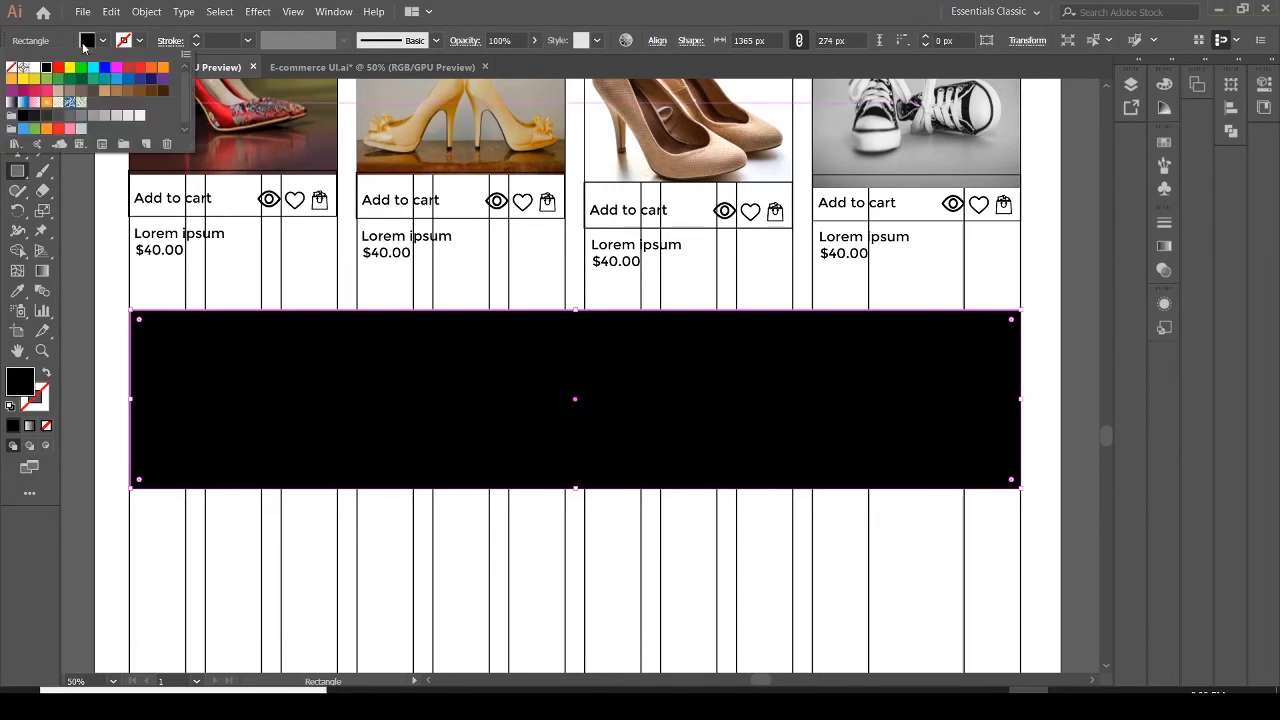
click(164, 80)
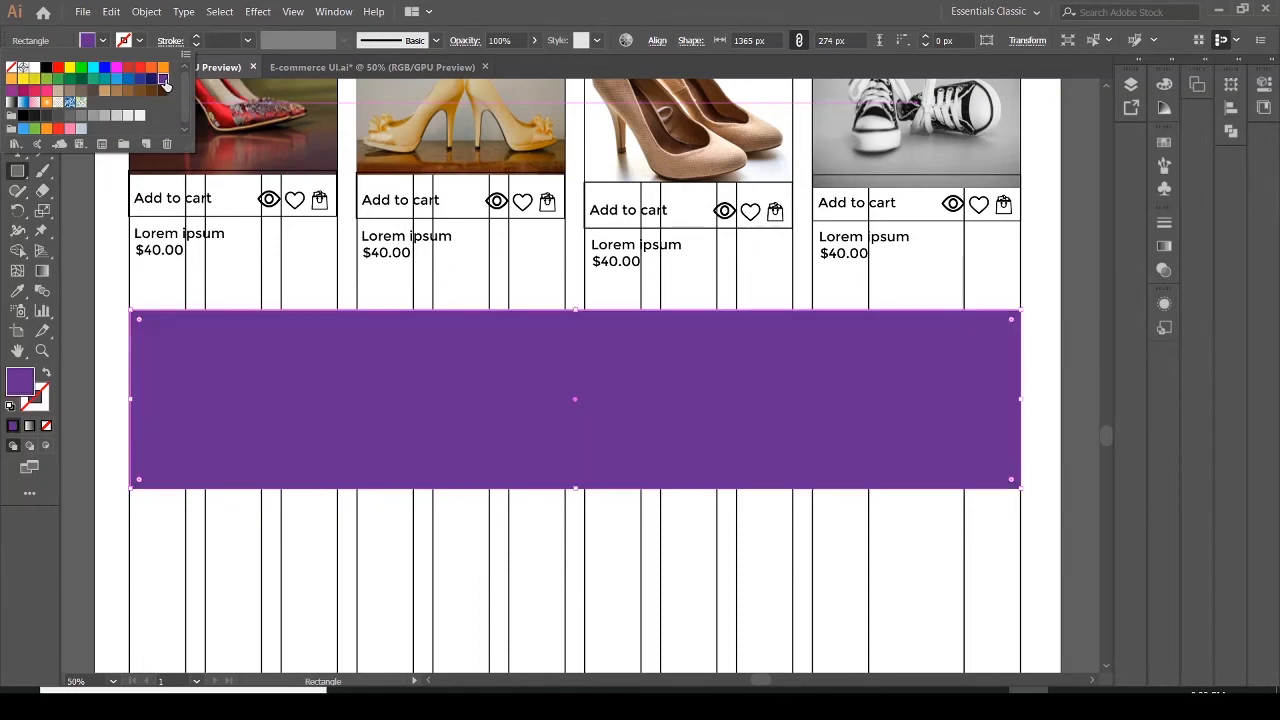
Open the banner fill's Color Picker and select its hex value for editing
double_click(22, 385)
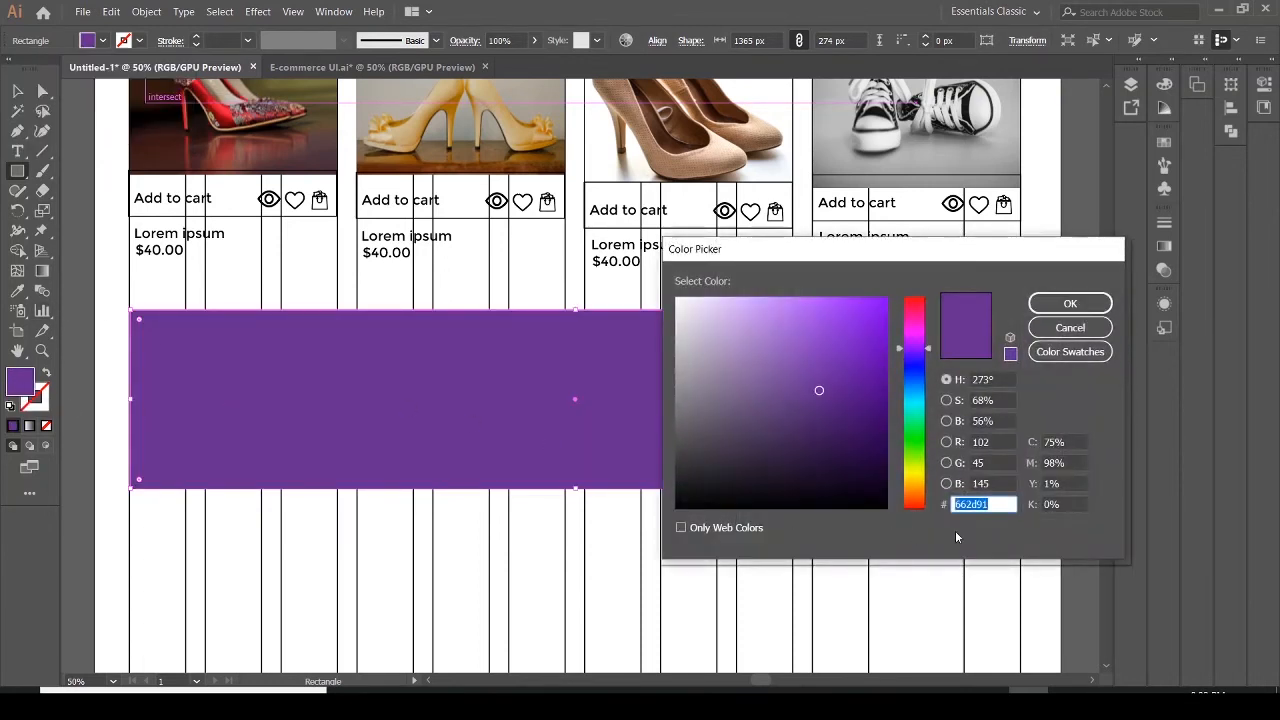
click(996, 504)
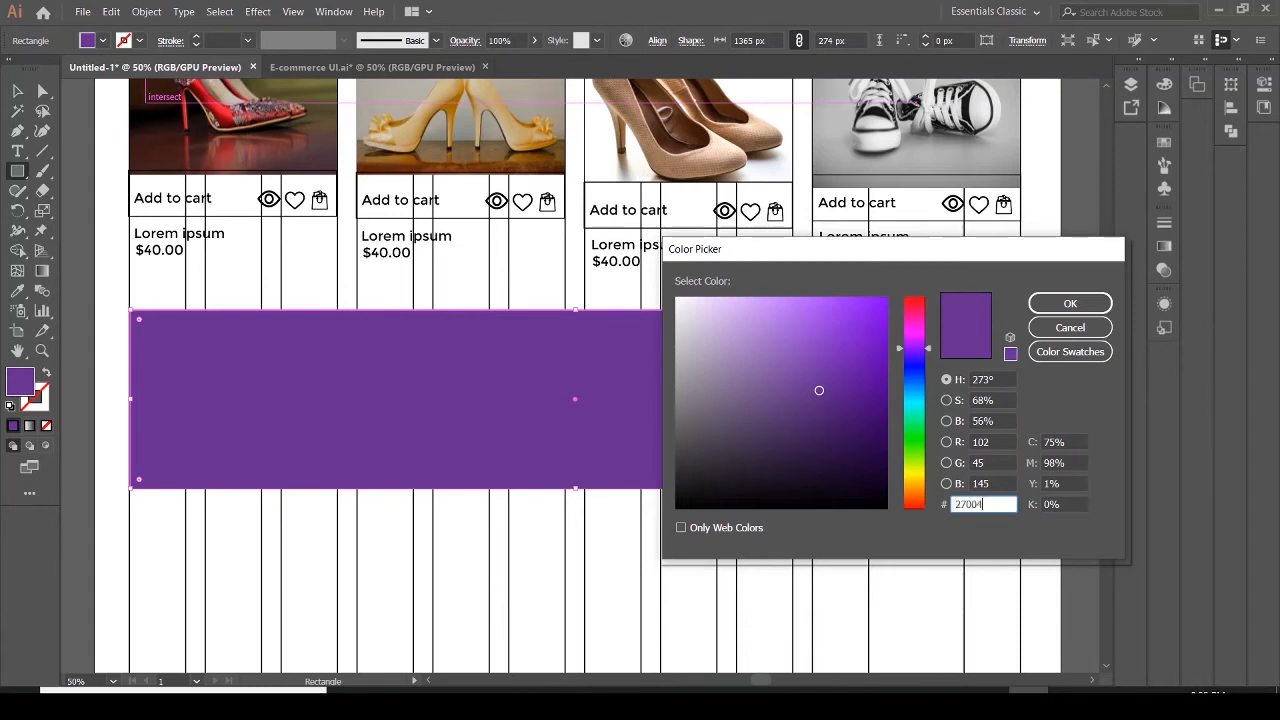
Apply hex colour 27004c as the banner's fill
click(1040, 303)
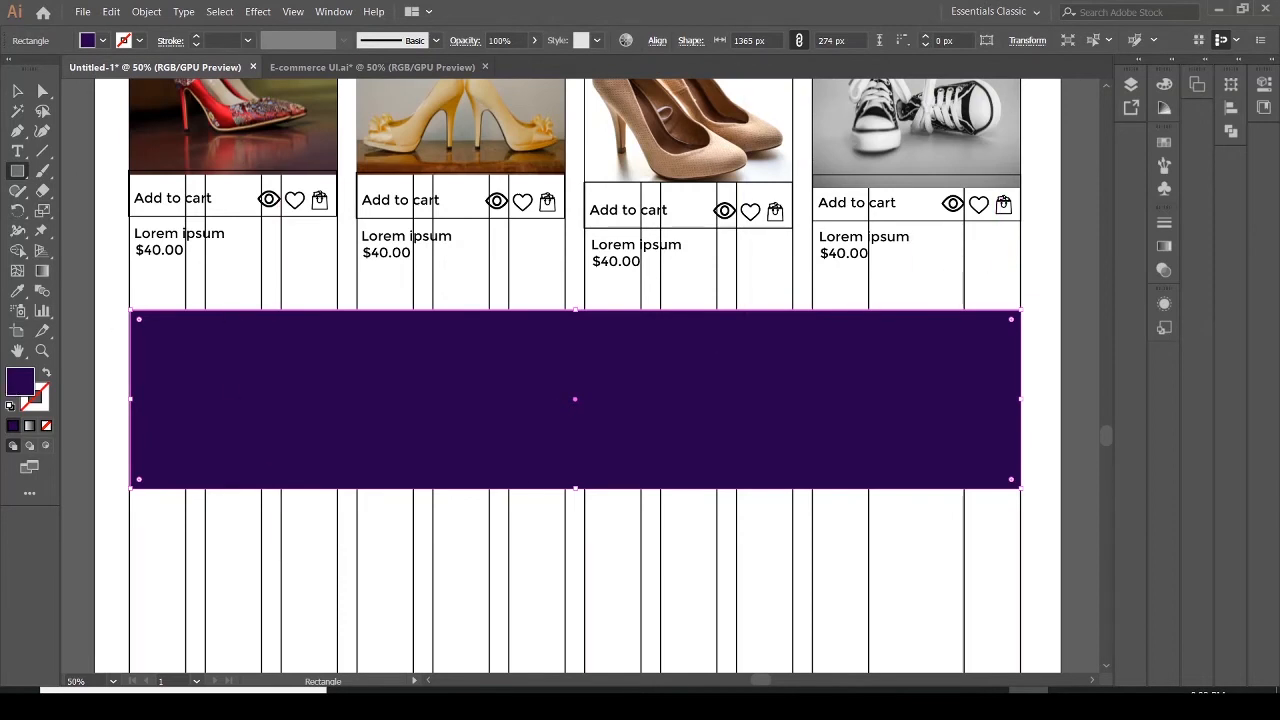
Compare the banner with the reference PDF and the banner in the E-commerce UI.ai reference file
click(1068, 704)
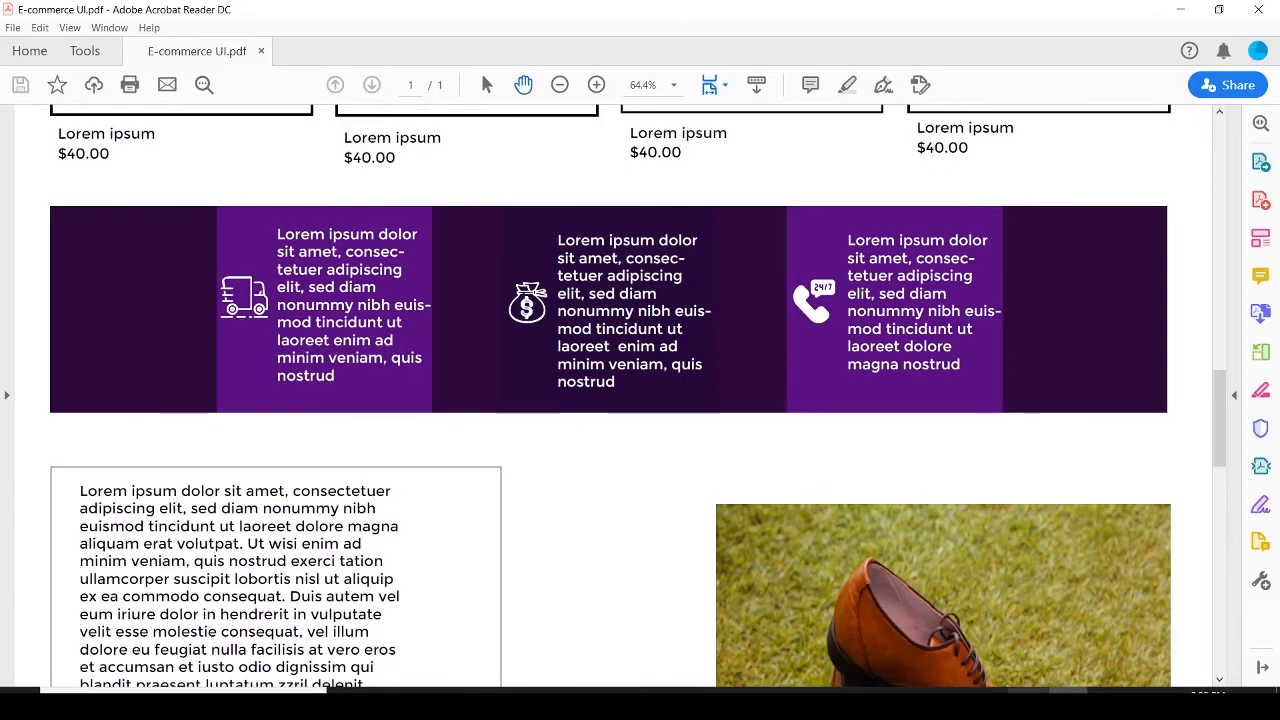
click(1029, 704)
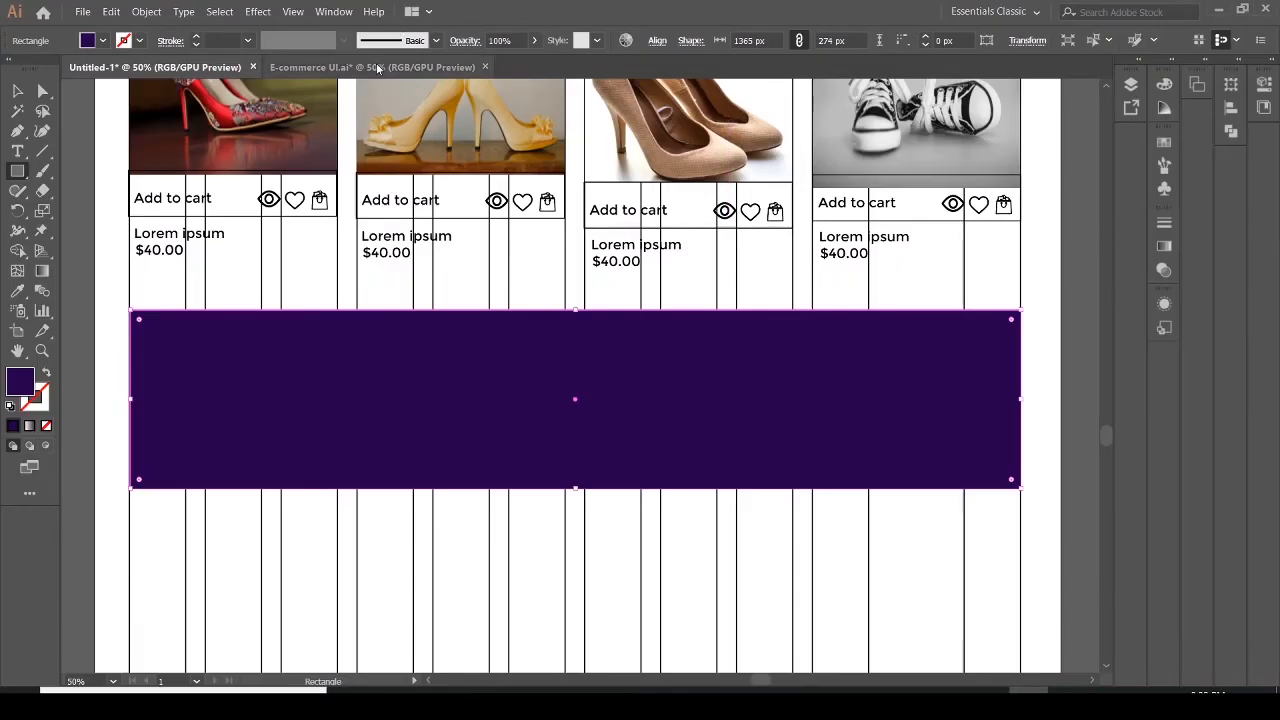
click(375, 67)
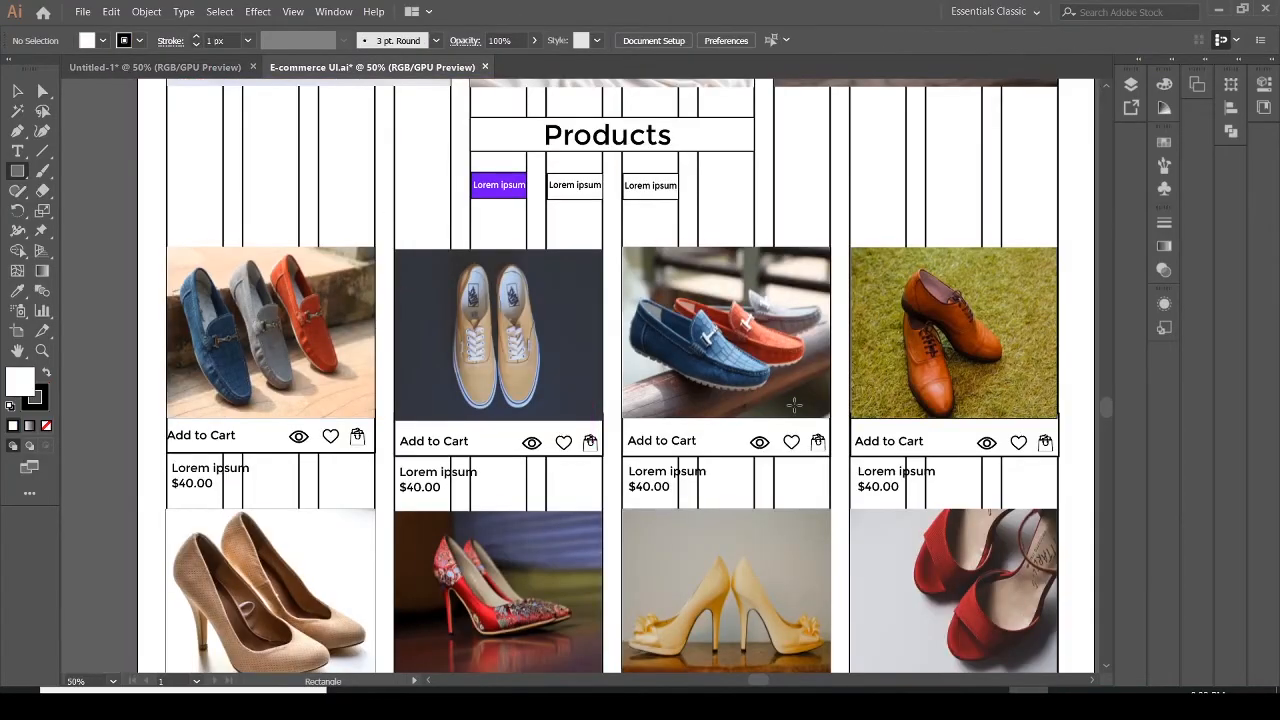
drag(1108, 405, 1107, 432)
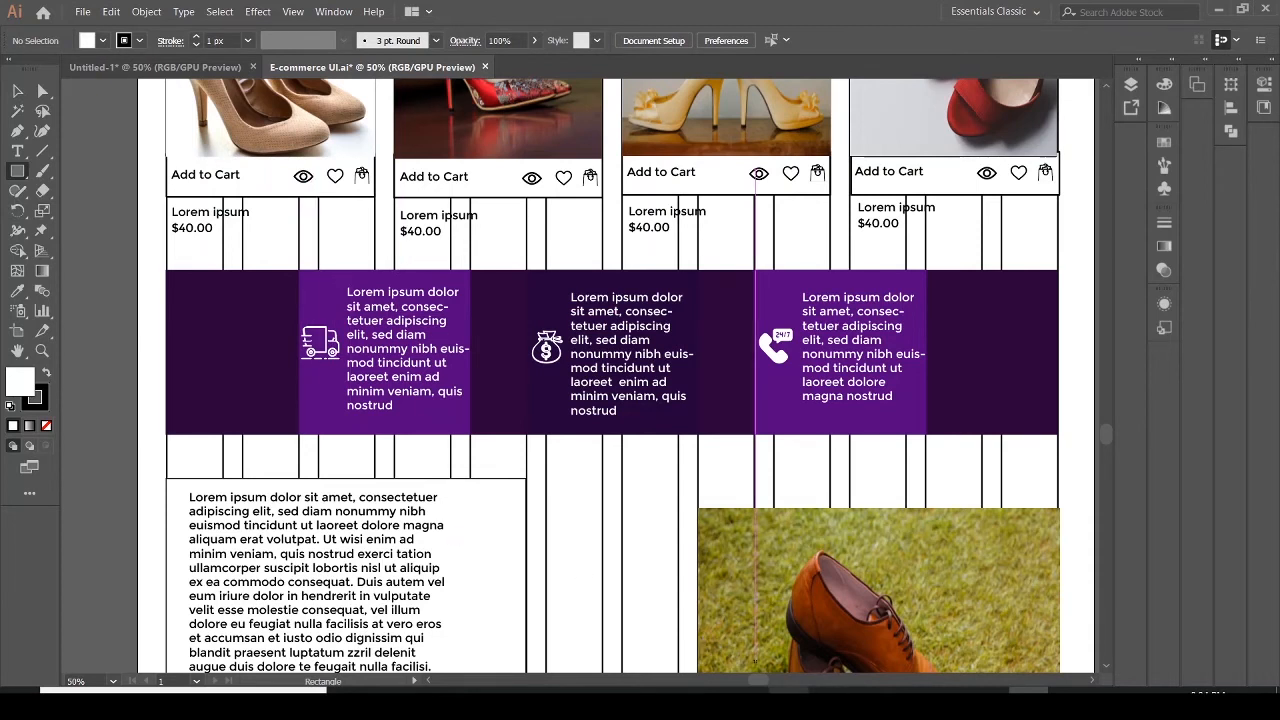
mouse_move(1026, 690)
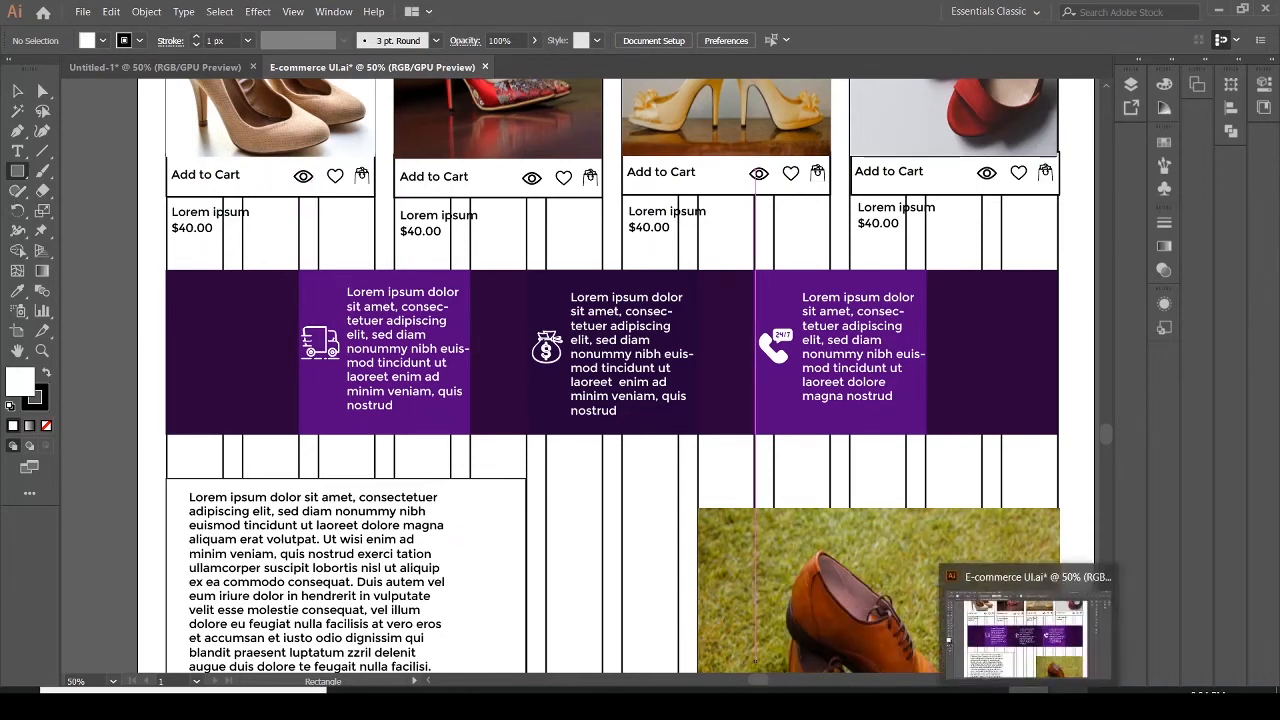
click(117, 62)
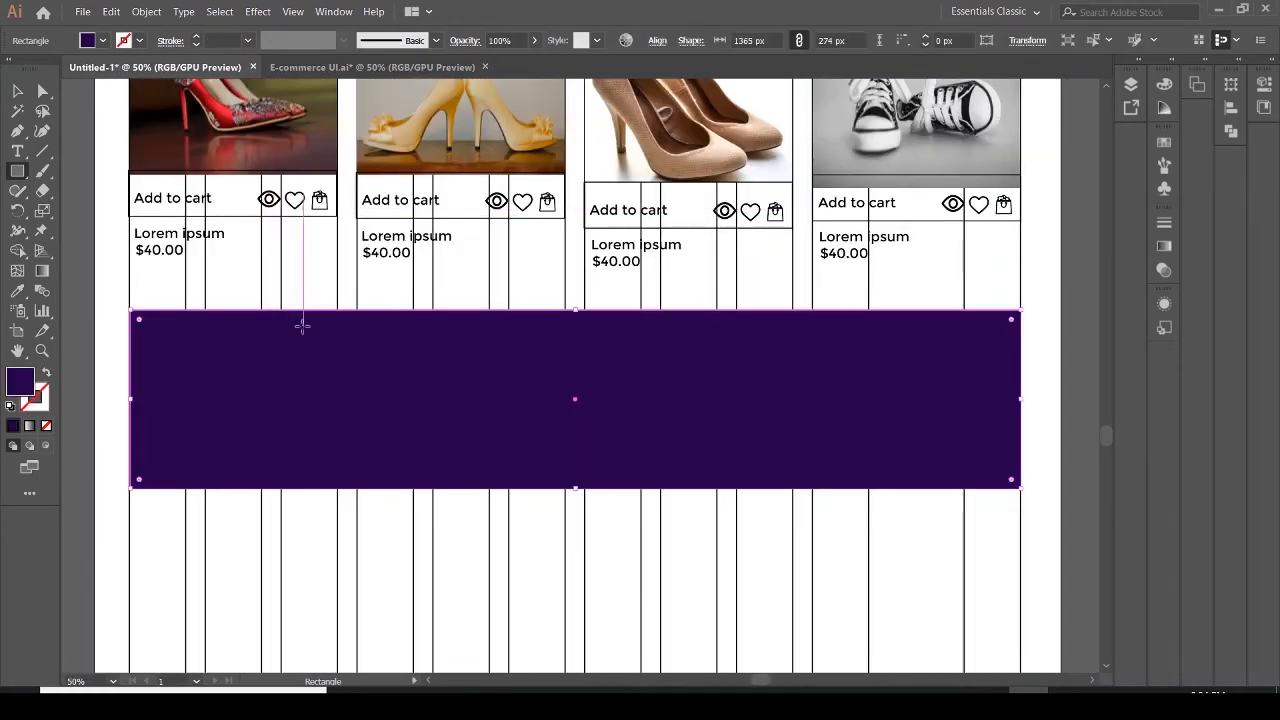
click(300, 68)
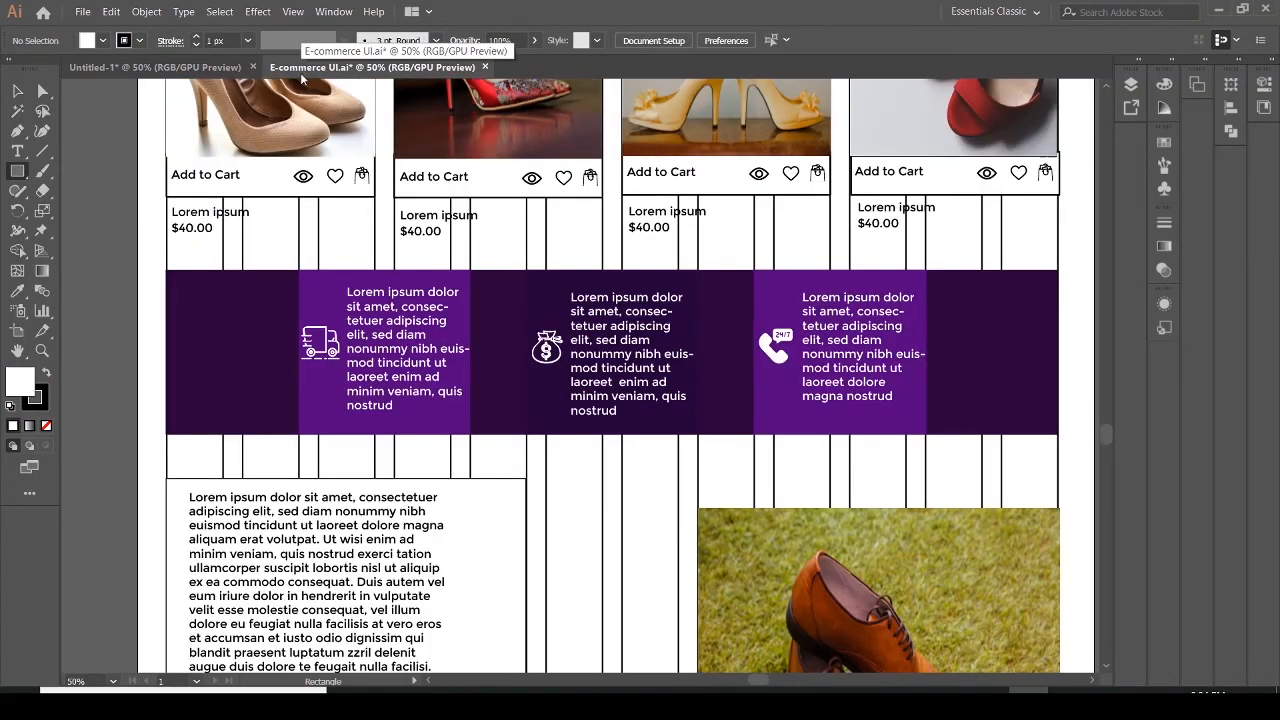
click(99, 64)
Draw a rectangle about 268 by 274 px over the banner's left section and fill it with a blue gradient swatch
click(291, 326)
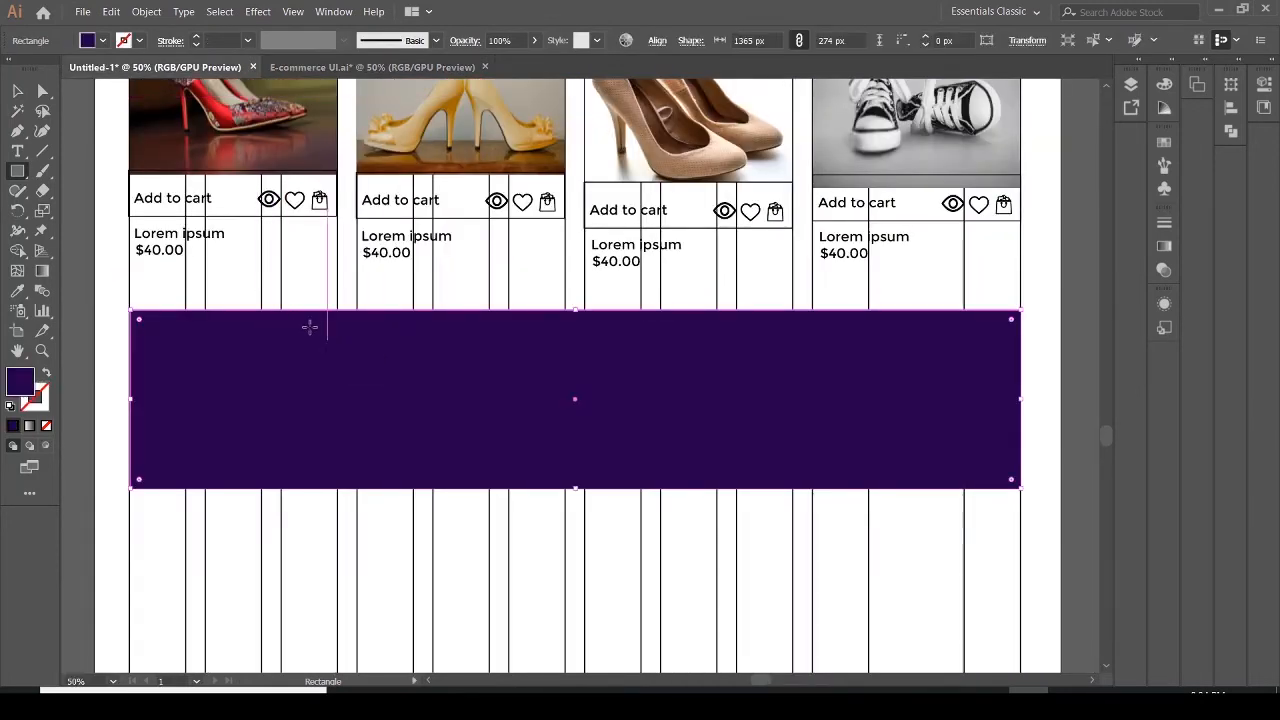
drag(260, 316, 435, 487)
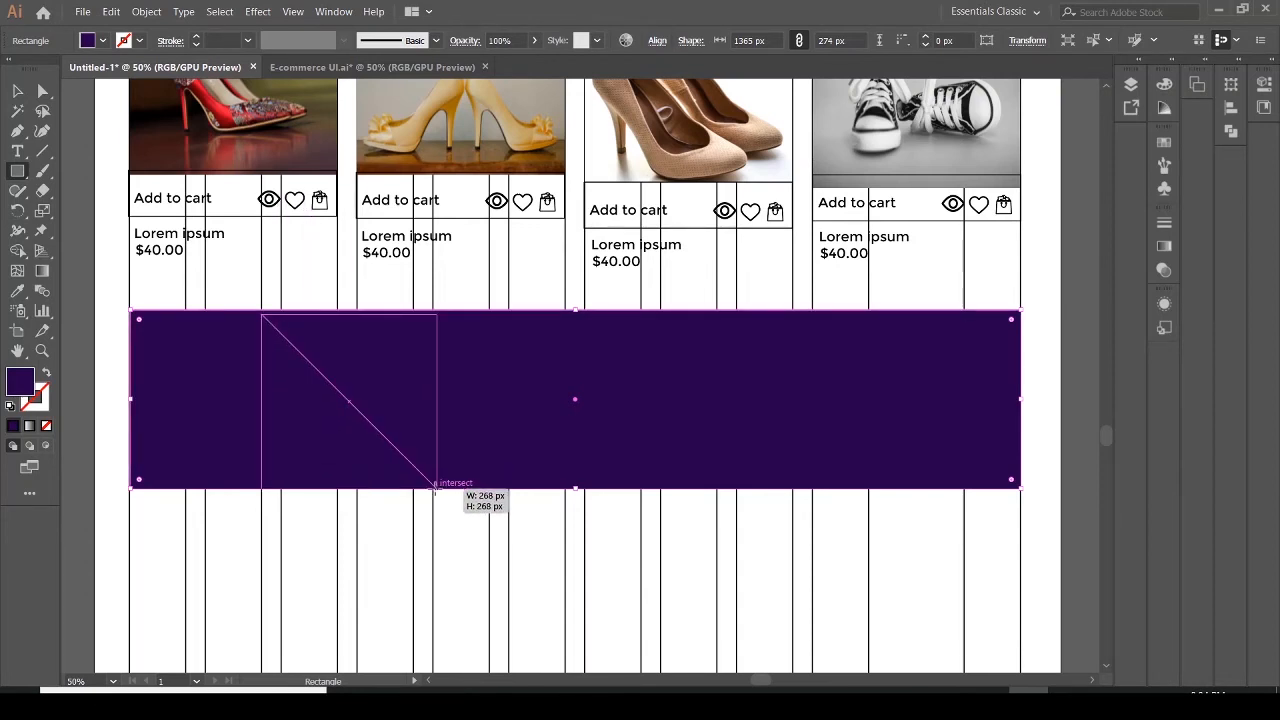
drag(435, 487, 435, 487)
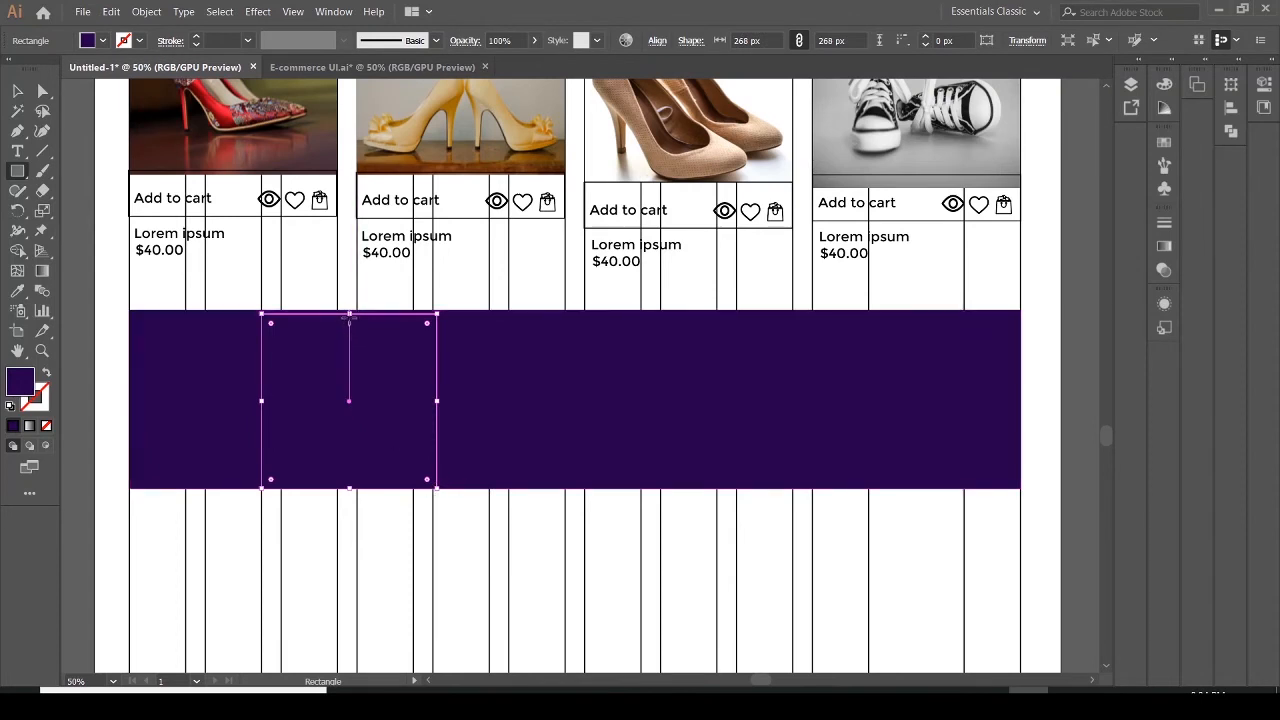
drag(350, 313, 350, 309)
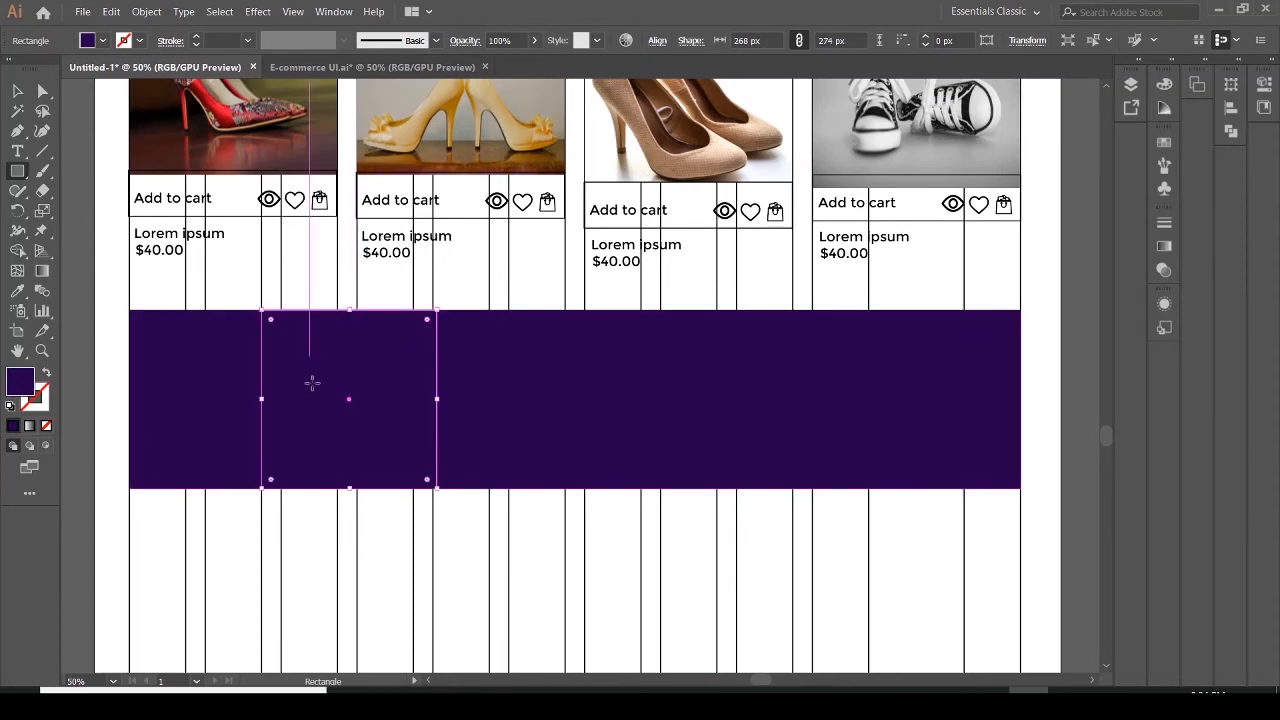
click(88, 43)
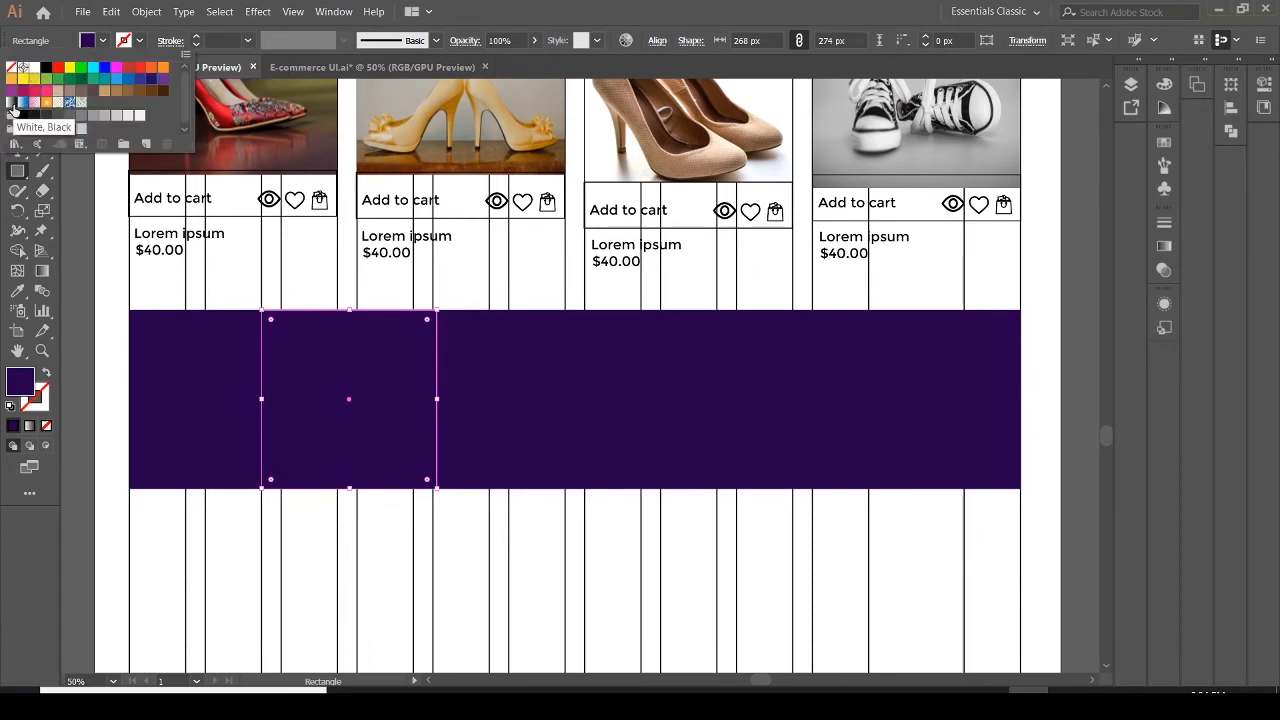
click(22, 104)
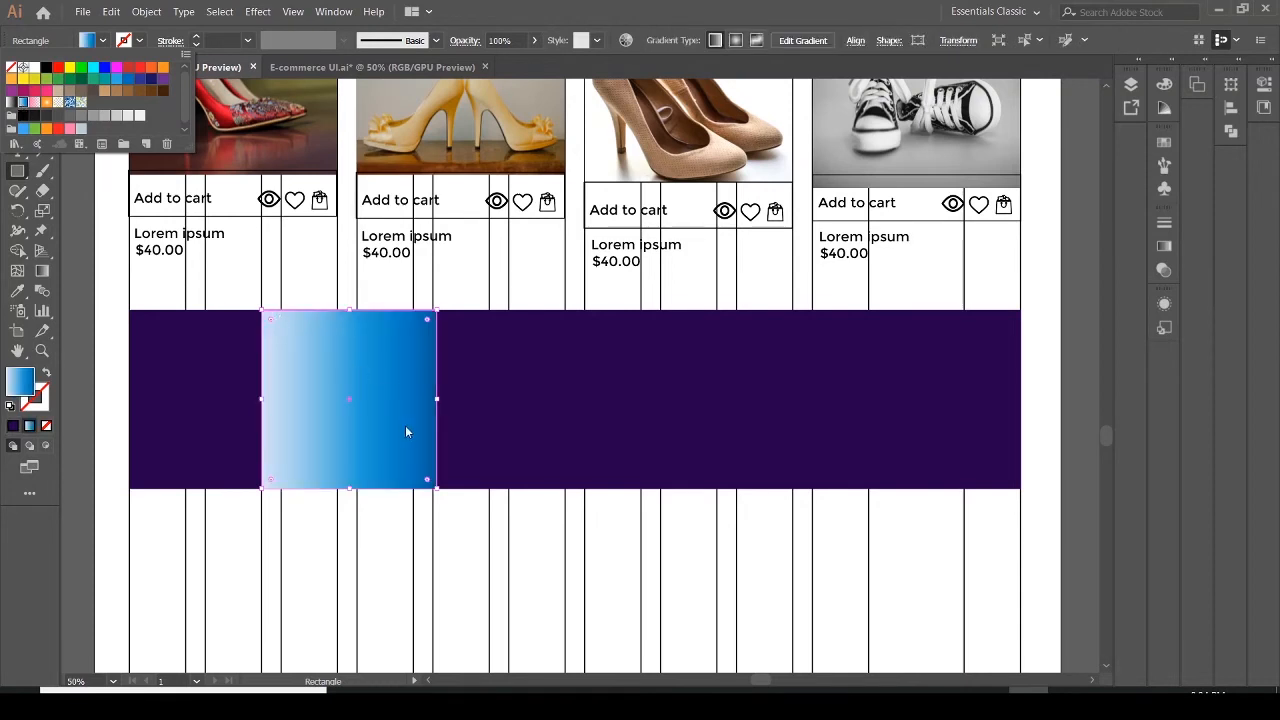
click(69, 247)
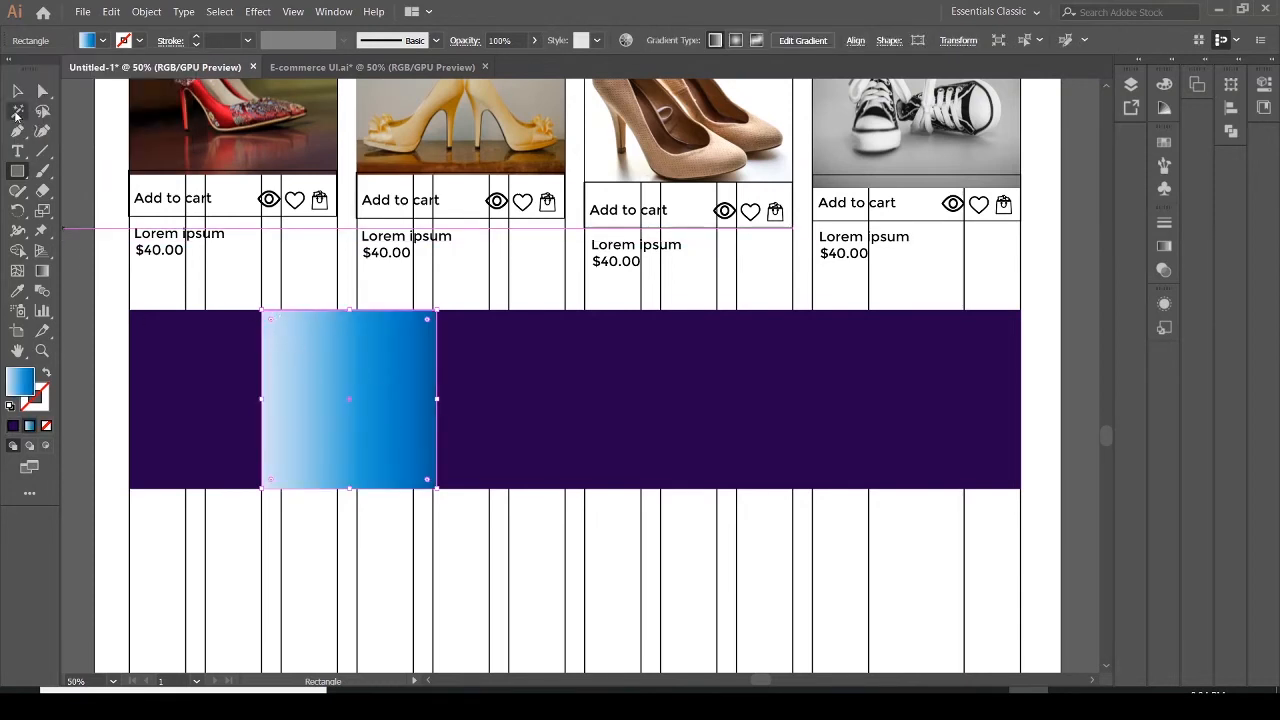
Duplicate the gradient rectangle across the banner, placing copies in the middle and right sections
click(17, 92)
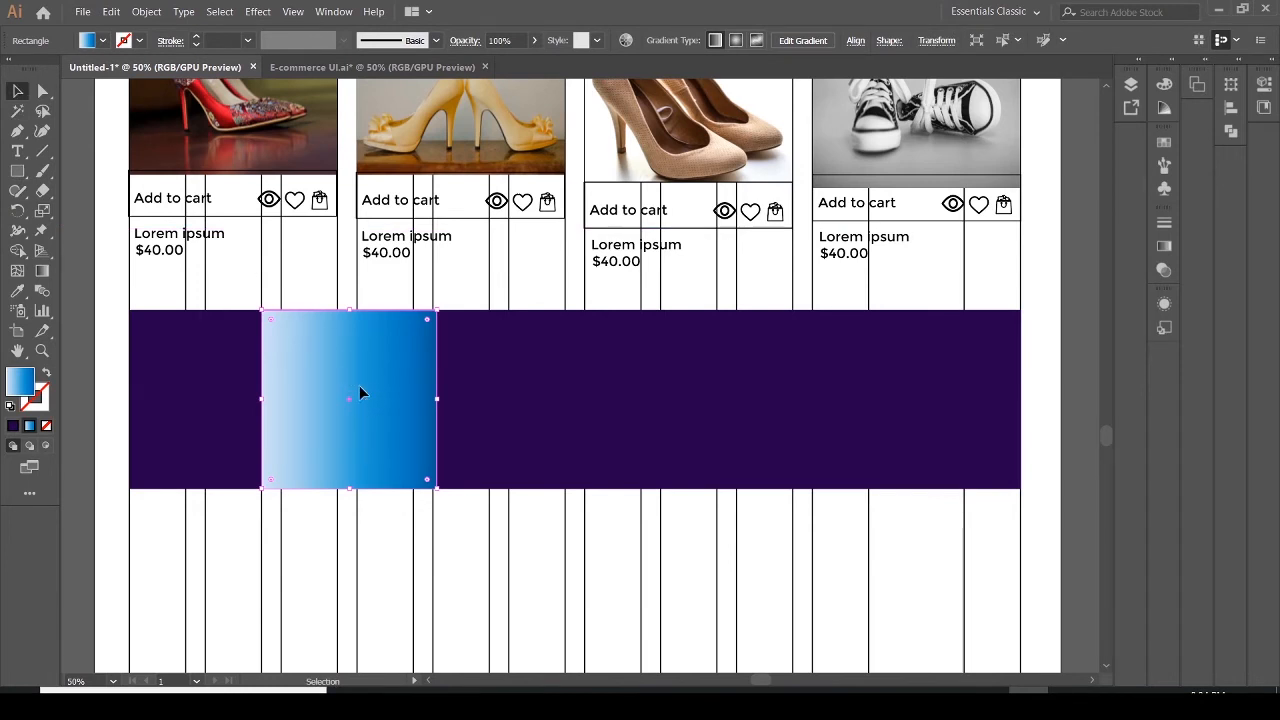
drag(362, 393, 838, 396)
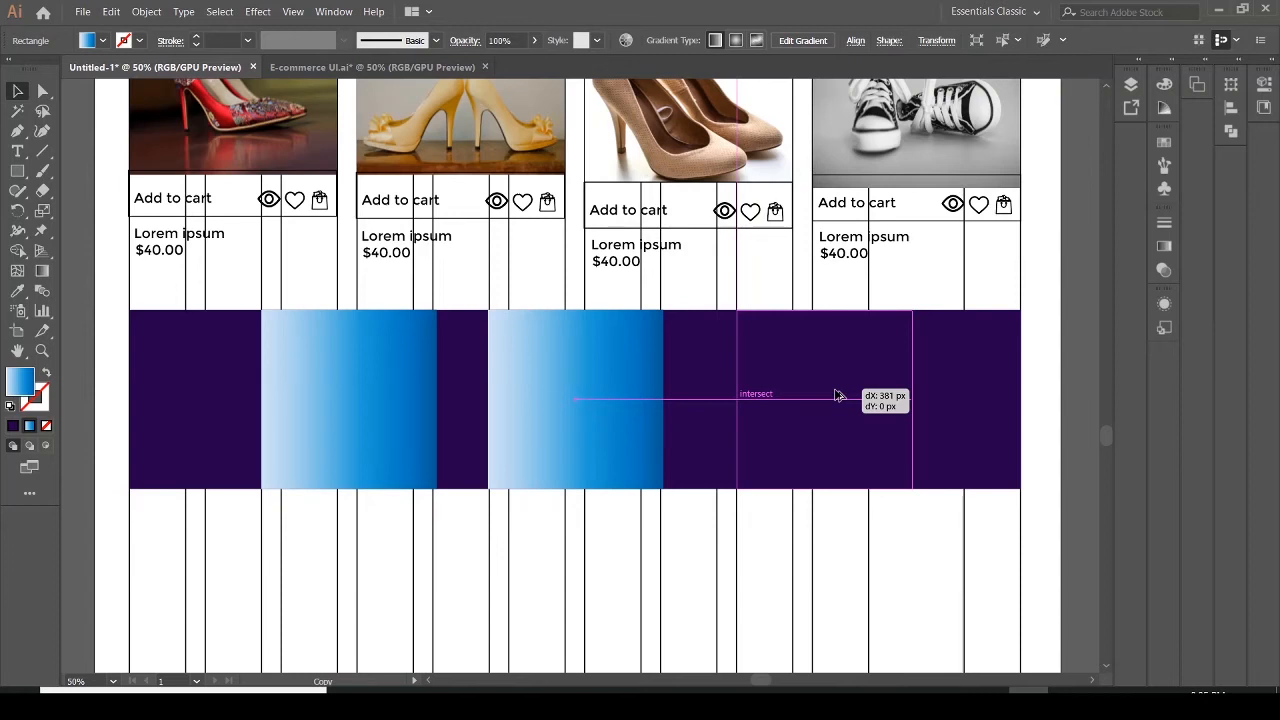
mouse_move(838, 395)
mouse_down()
mouse_move(871, 395)
mouse_move(838, 397)
mouse_up()
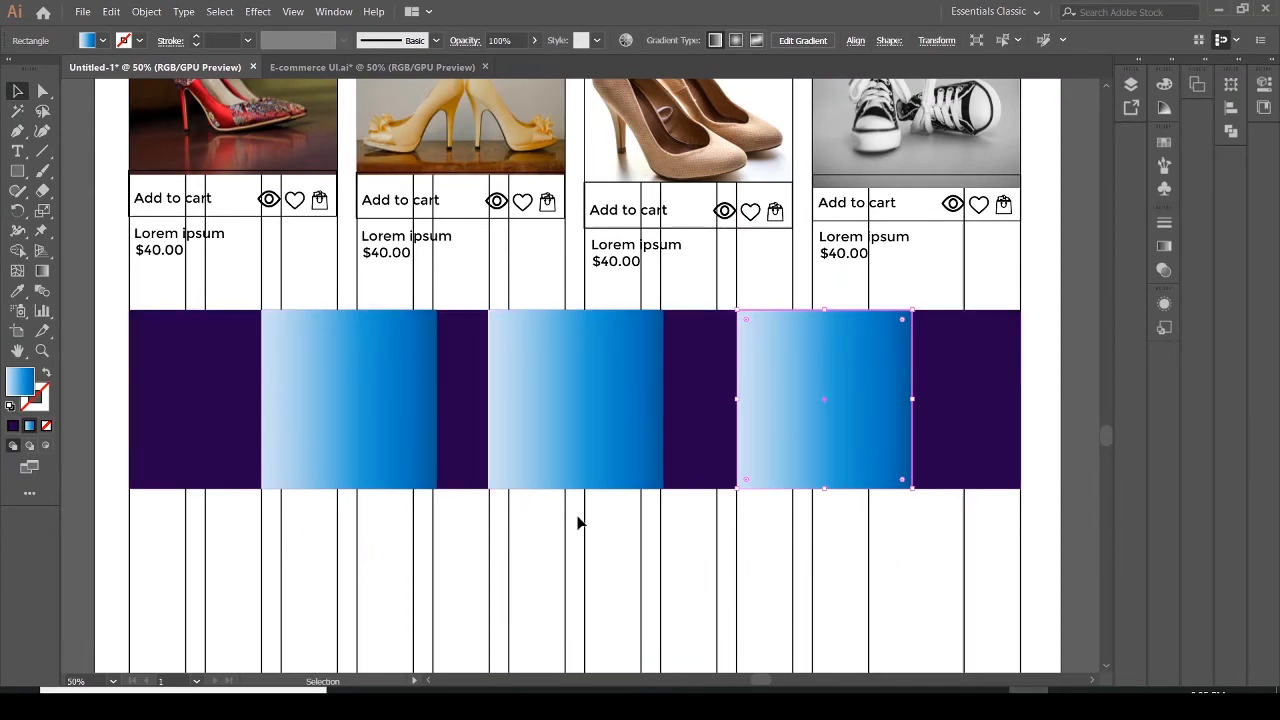
Select the three gradient rectangles and fill them with purple hex 2e045e
shift+click(569, 436)
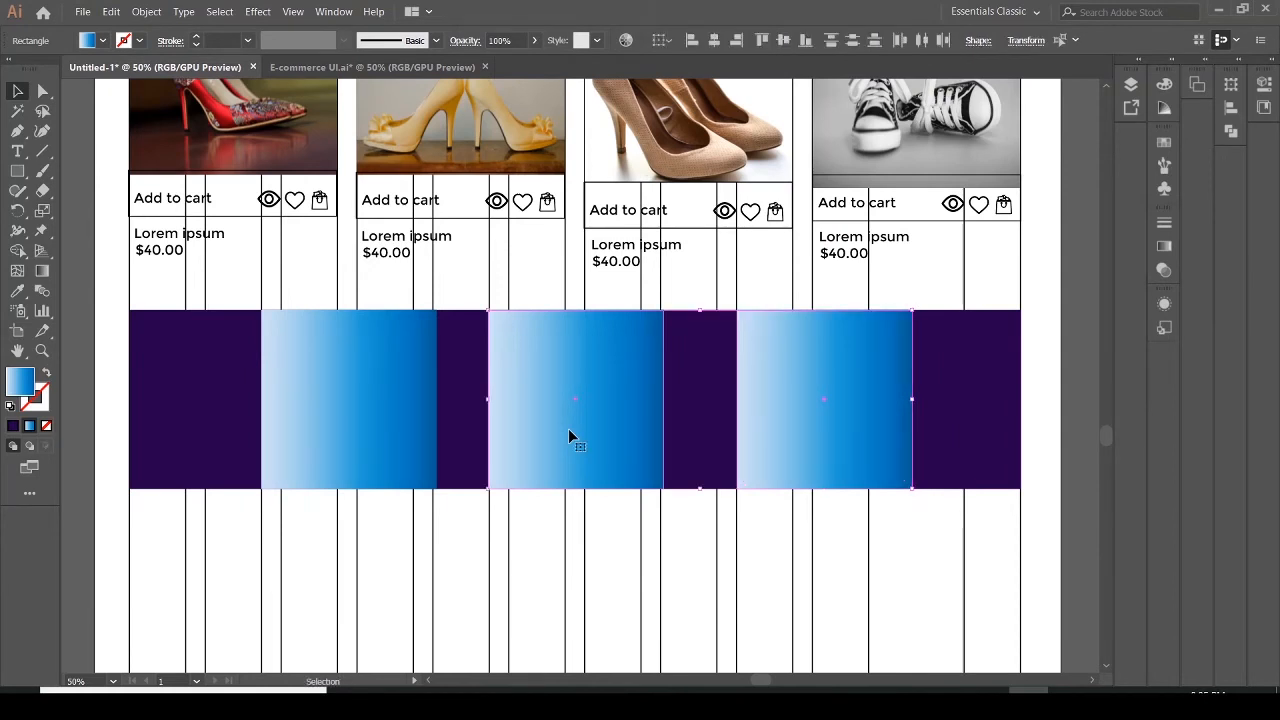
shift+click(422, 440)
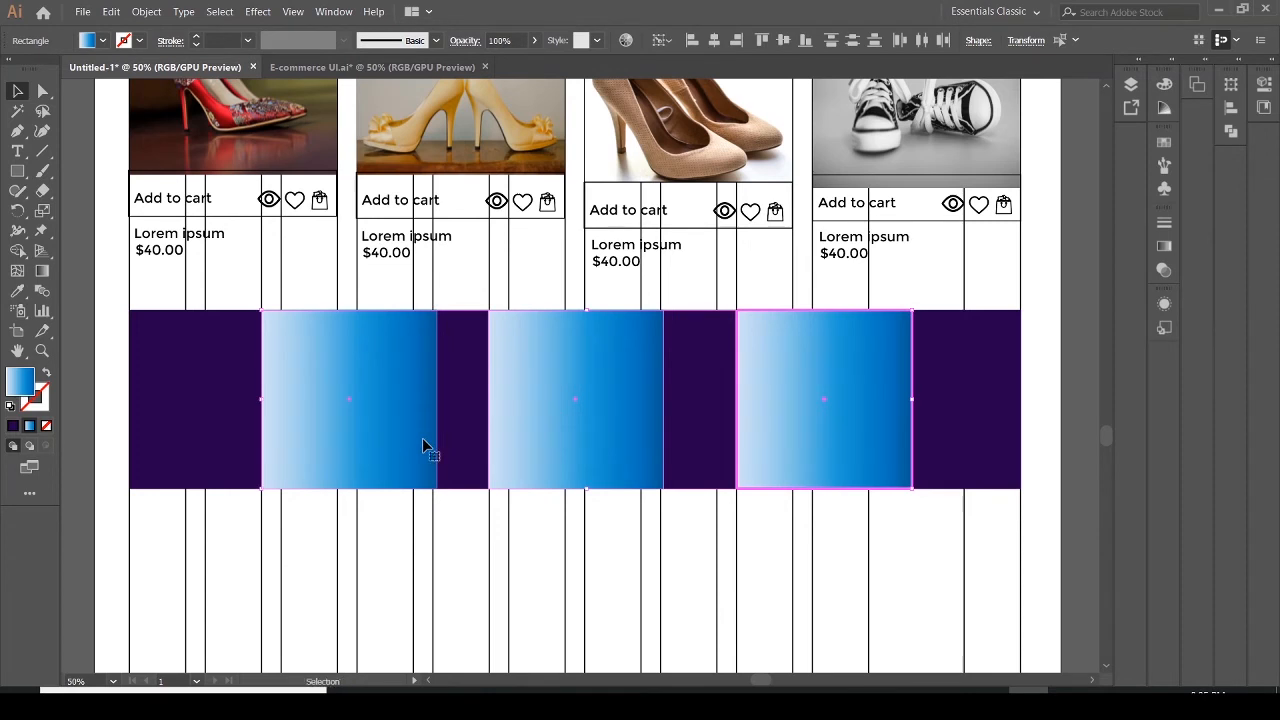
click(871, 374)
key(a)
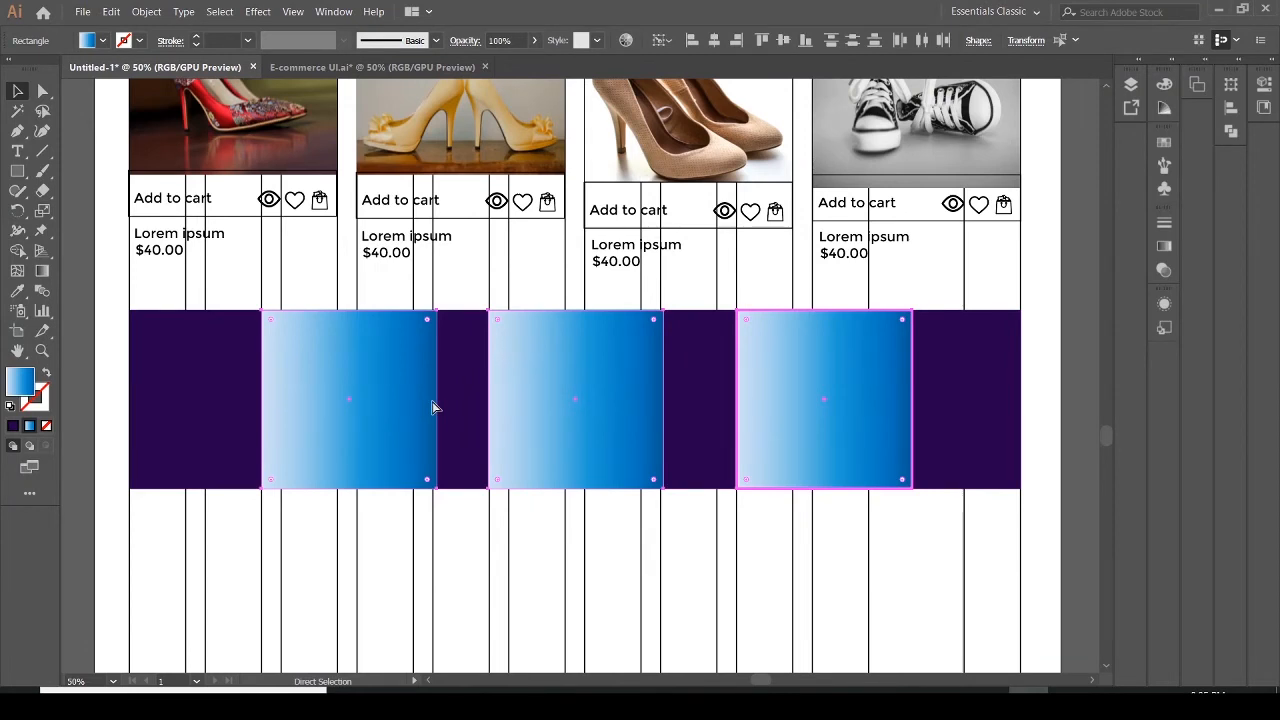
key(v)
click(623, 457)
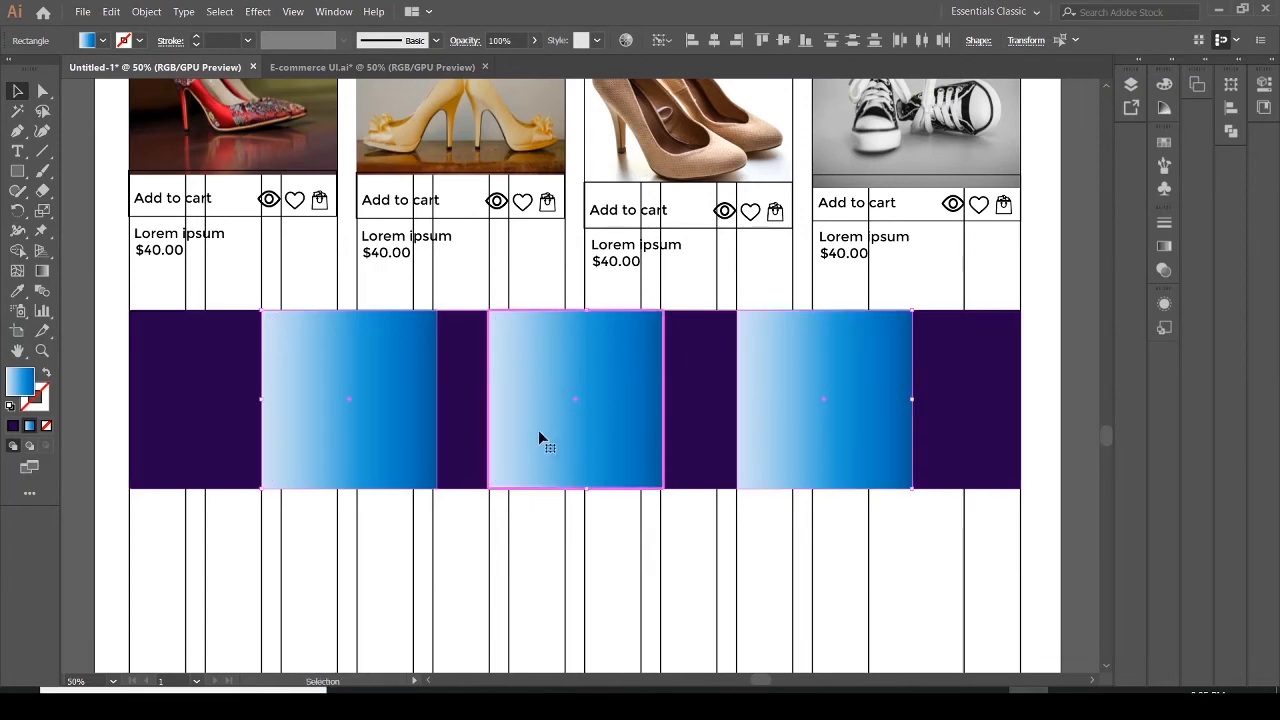
click(345, 440)
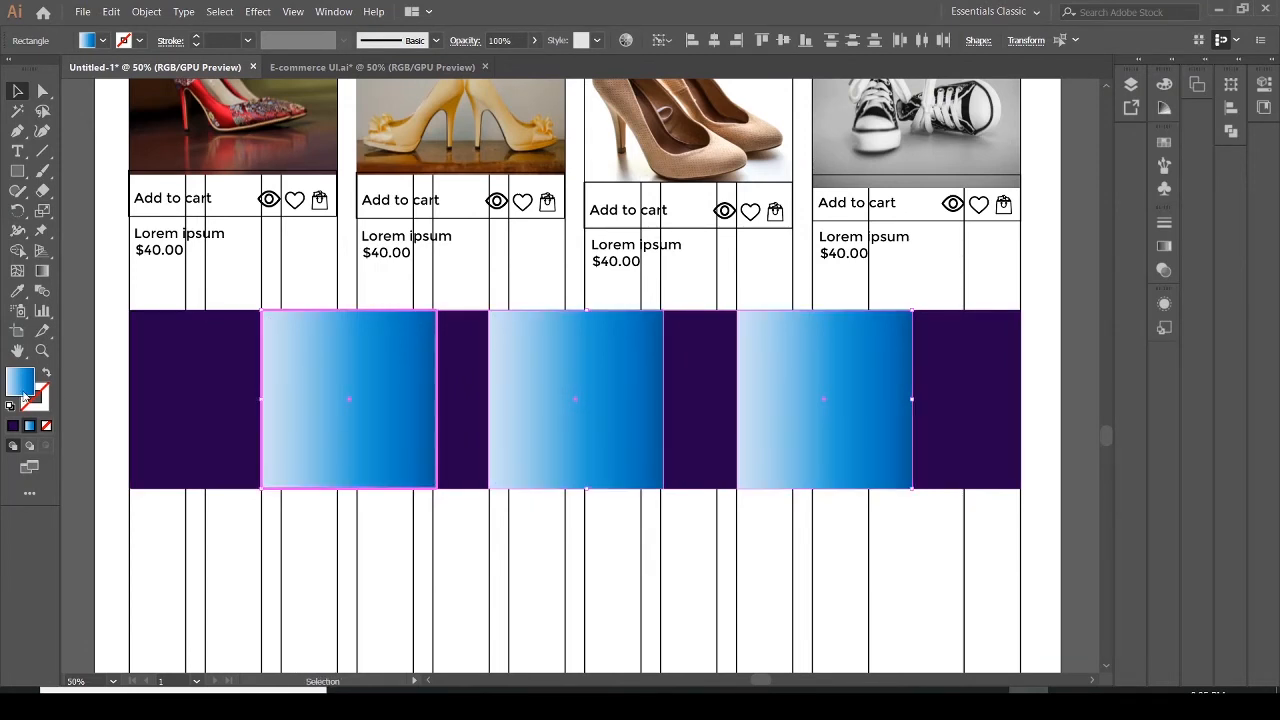
double_click(26, 392)
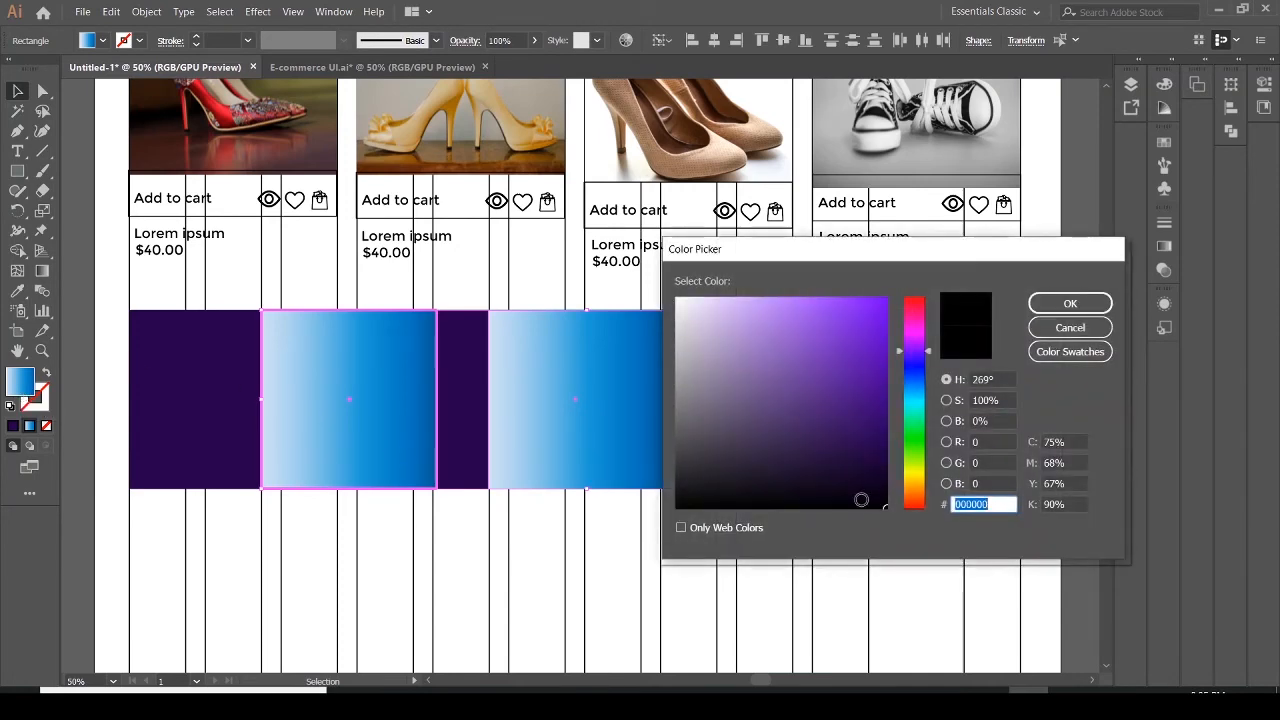
drag(877, 506, 878, 430)
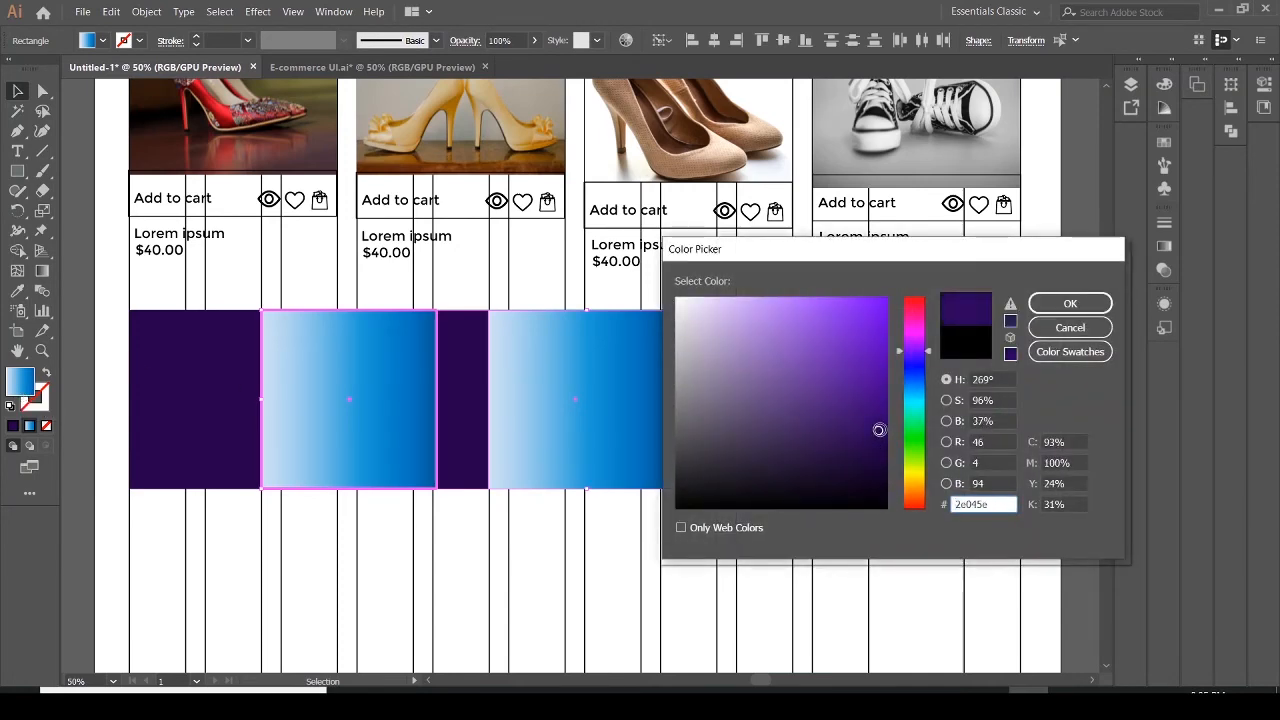
click(1047, 303)
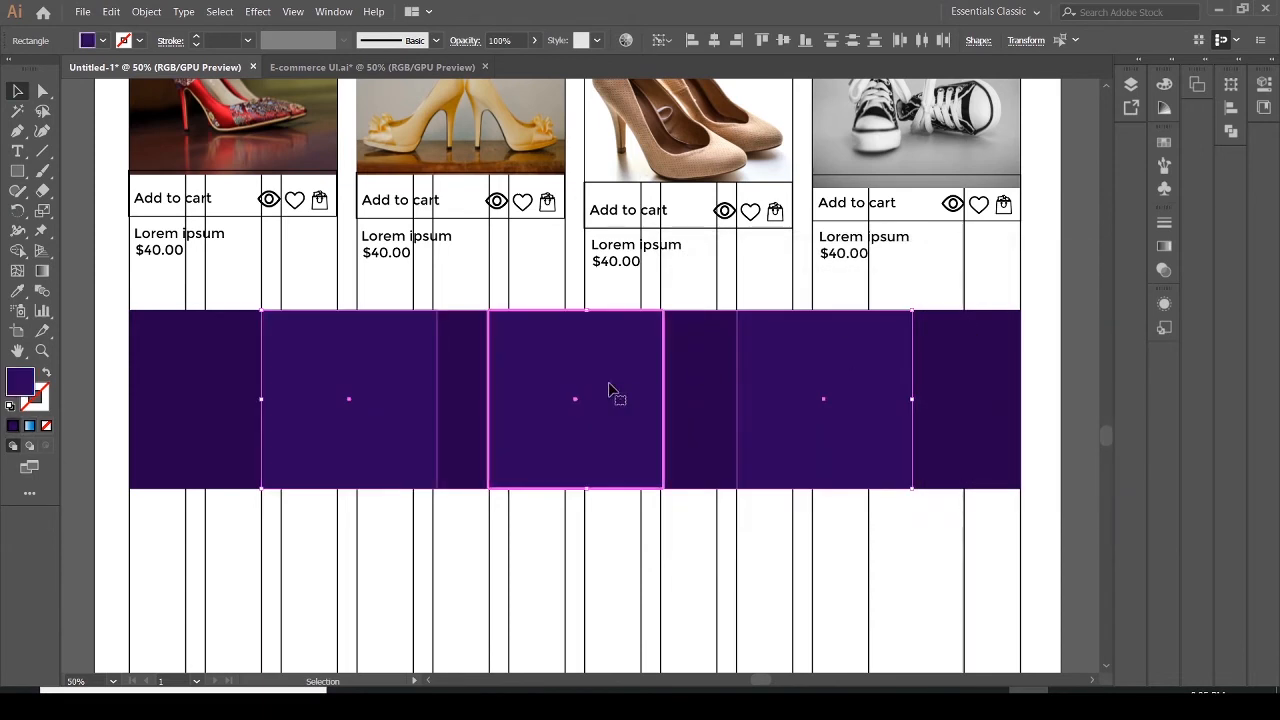
double_click(16, 390)
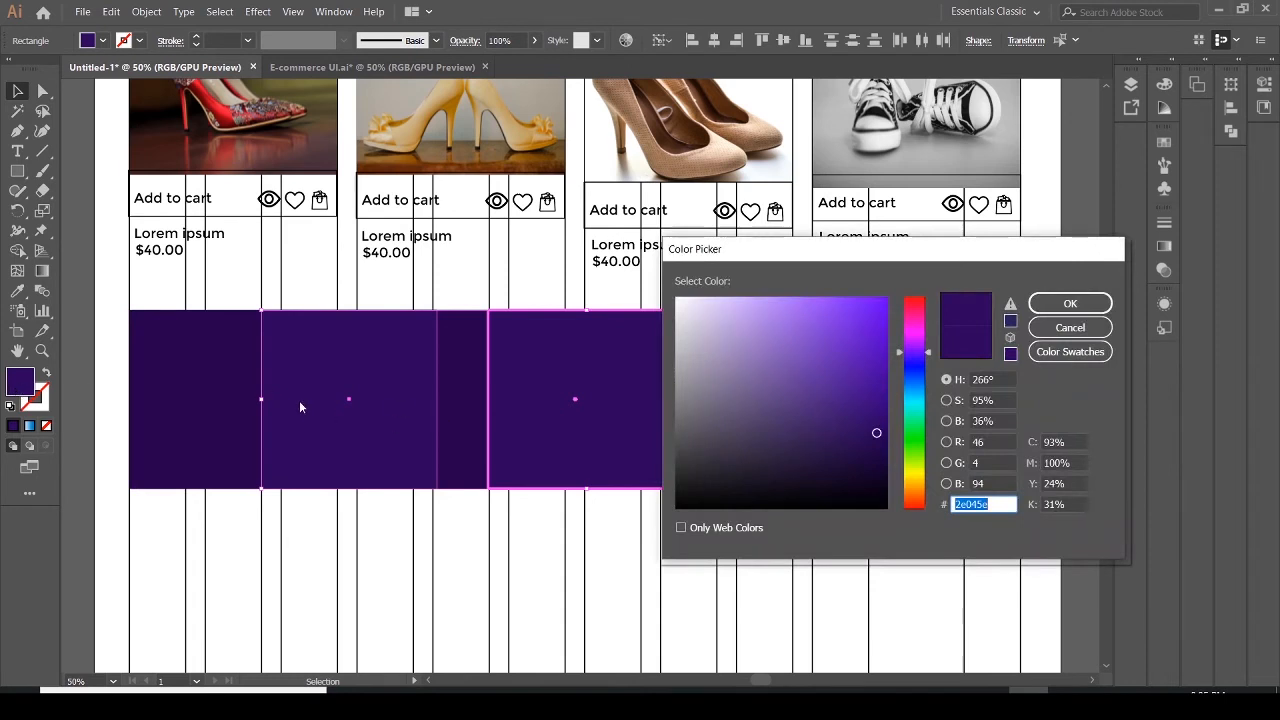
click(1063, 337)
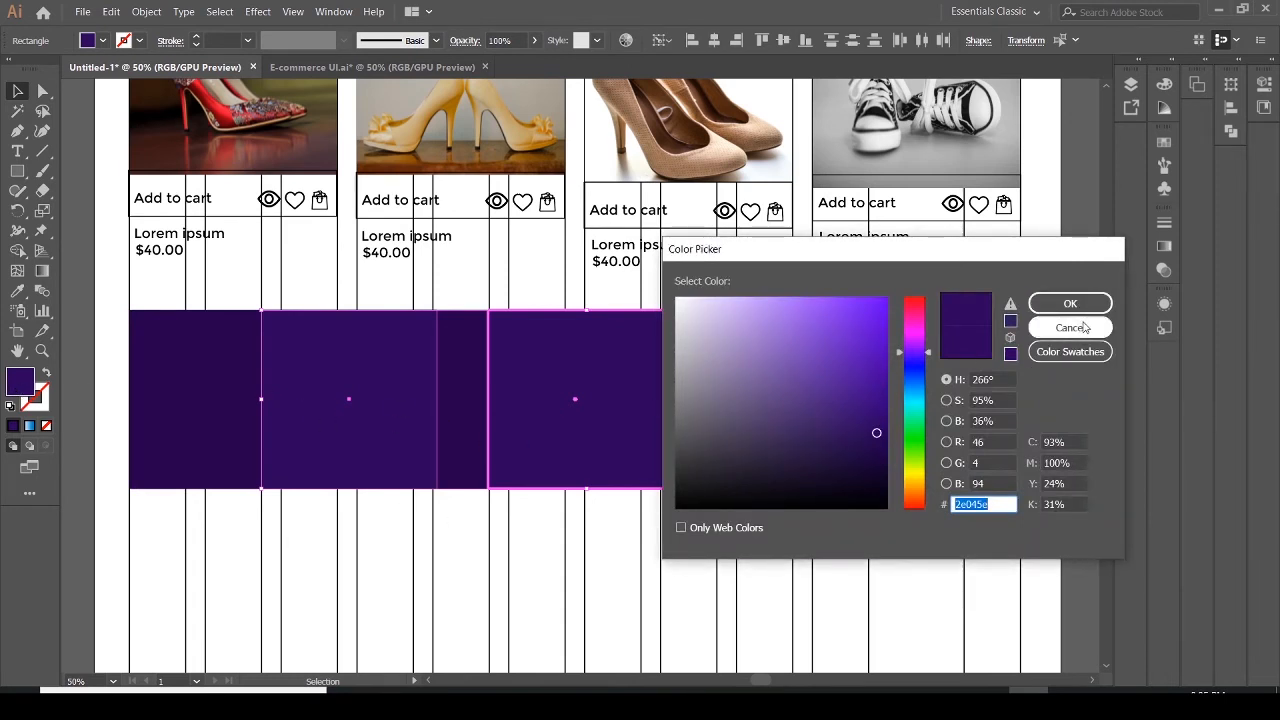
click(1084, 326)
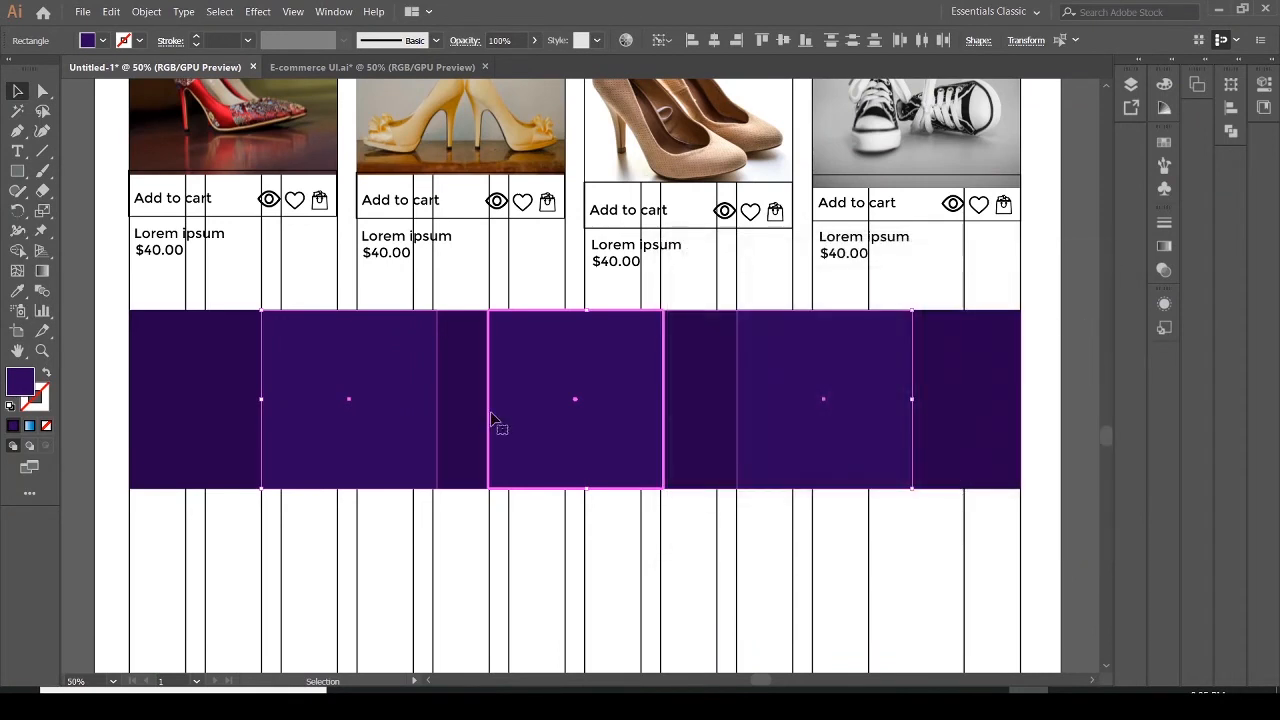
Set the left rectangle's fill to the darker purple hex 19033a
click(450, 460)
click(405, 455)
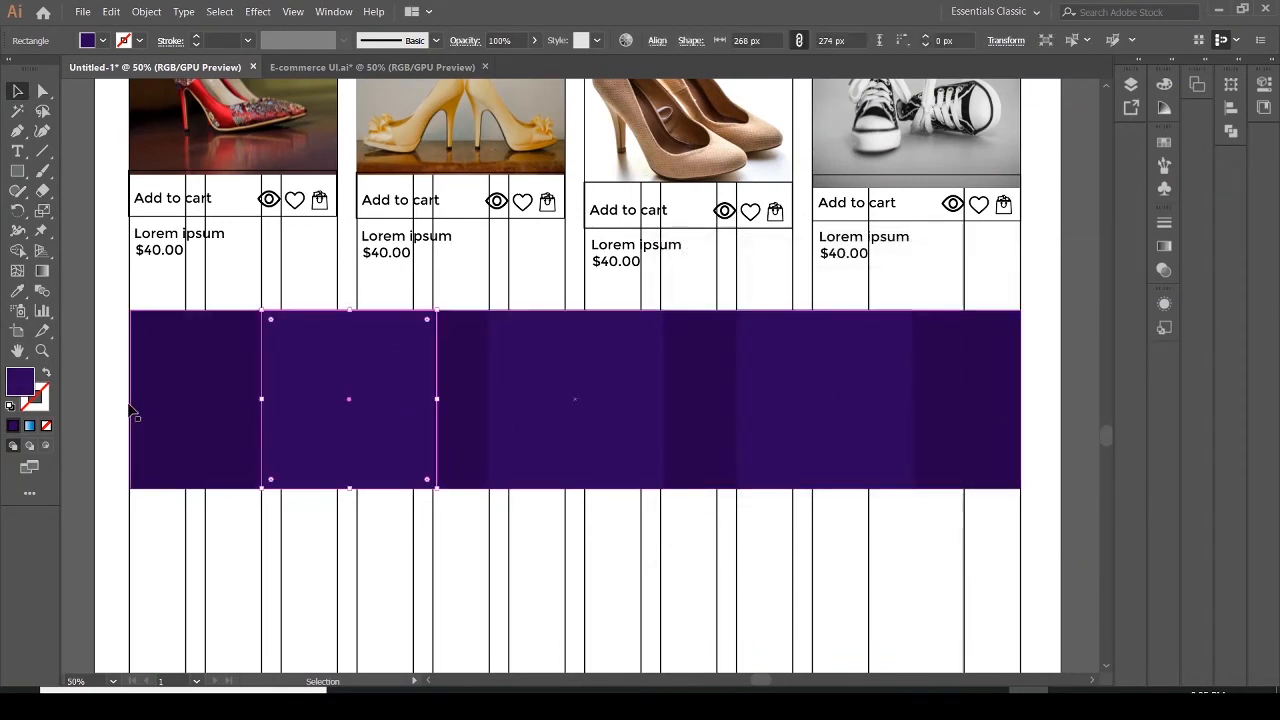
double_click(18, 397)
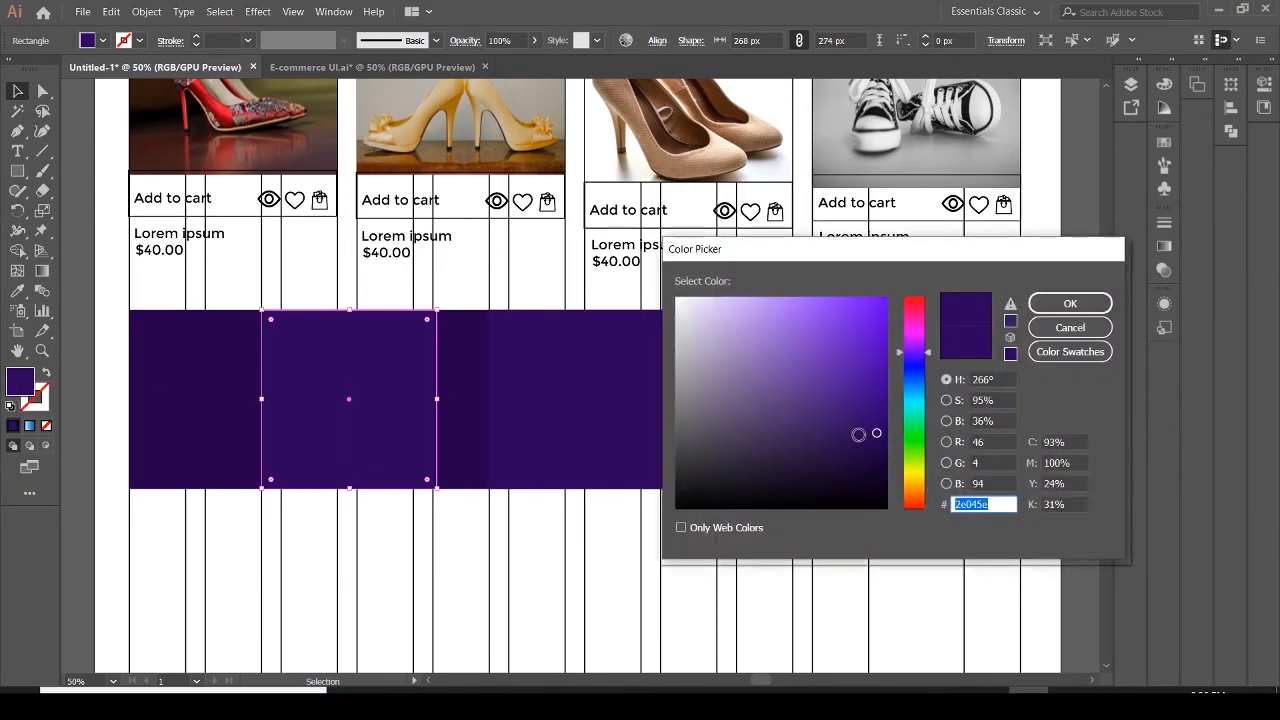
drag(874, 433, 878, 460)
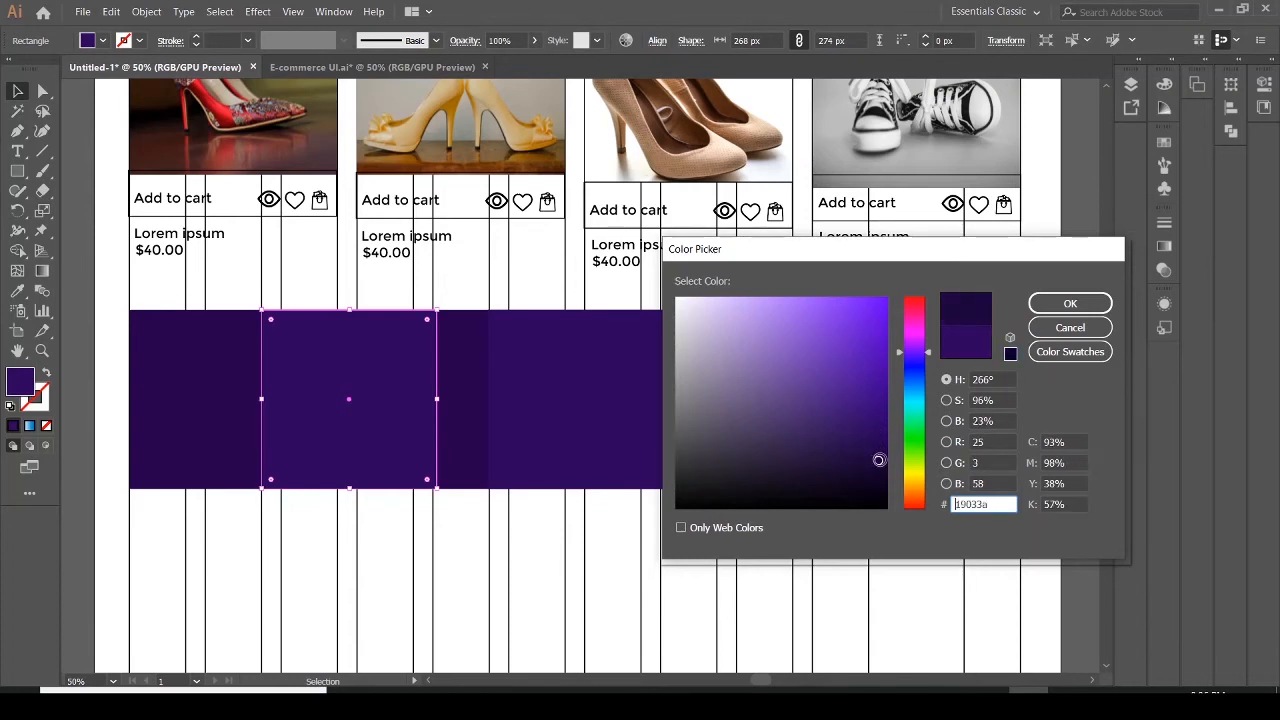
click(1046, 306)
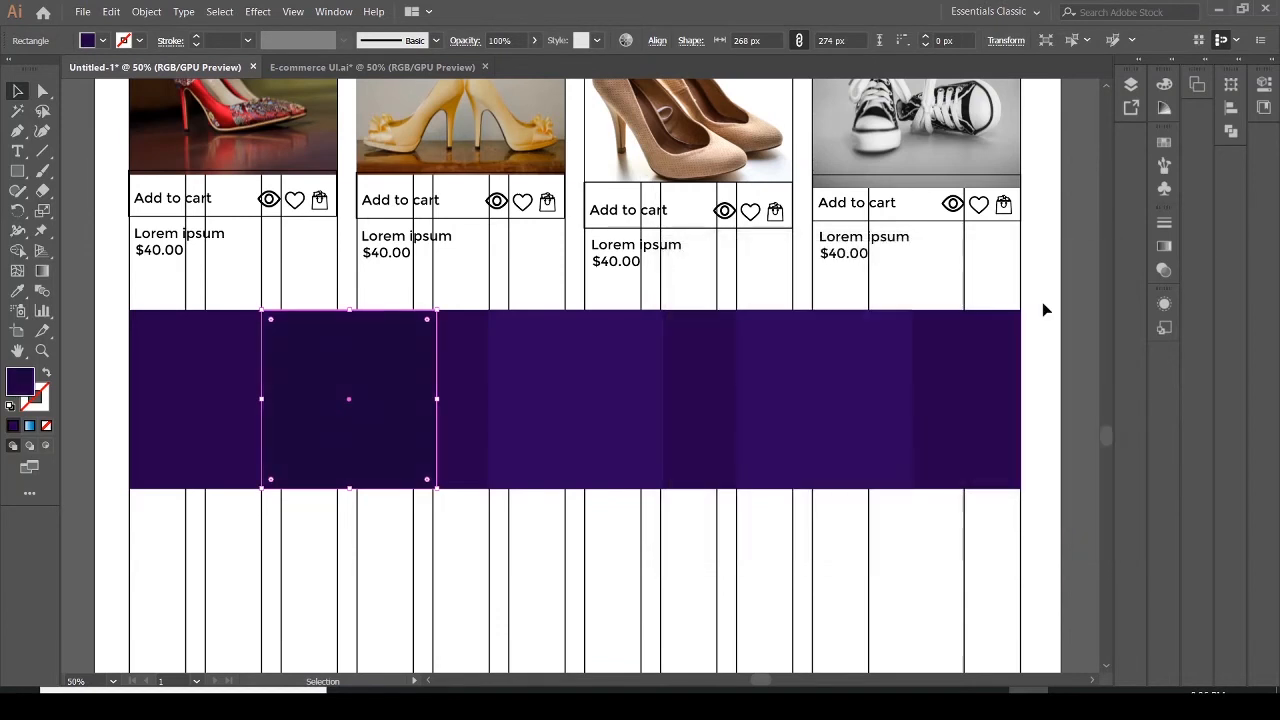
Set the right gradient rectangle's fill to the dark purple hex 21024c
click(817, 406)
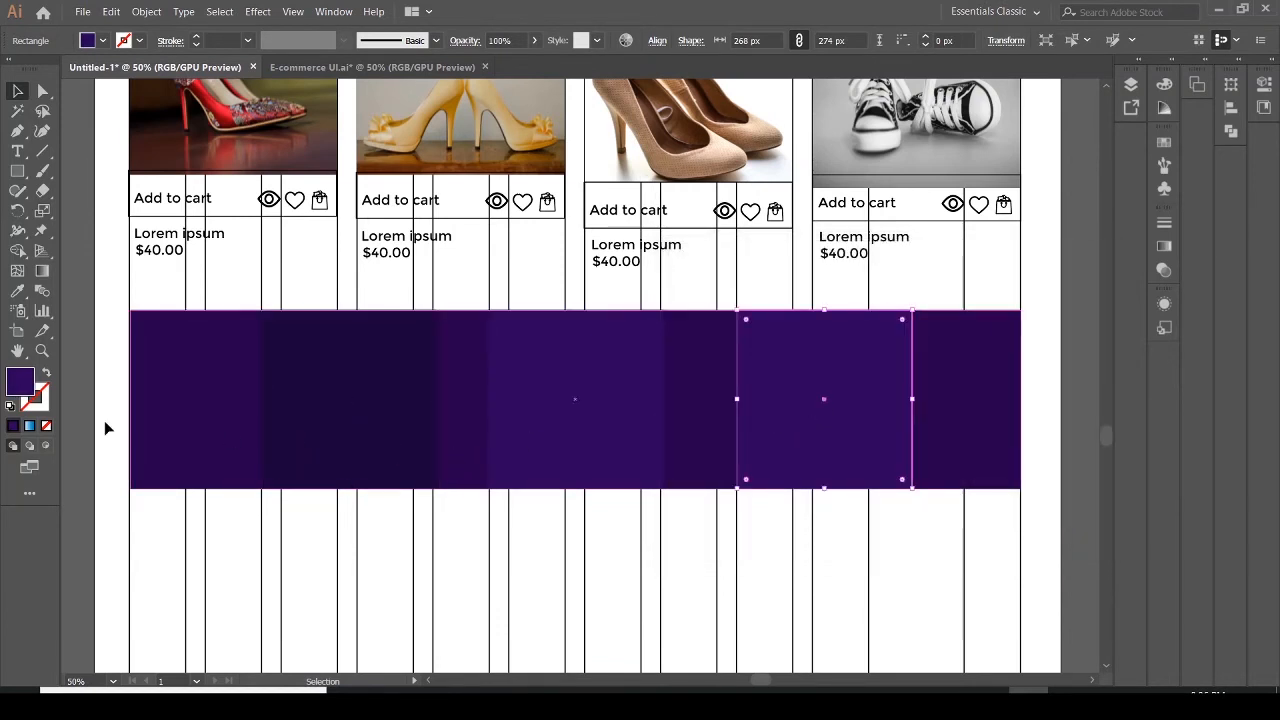
double_click(22, 384)
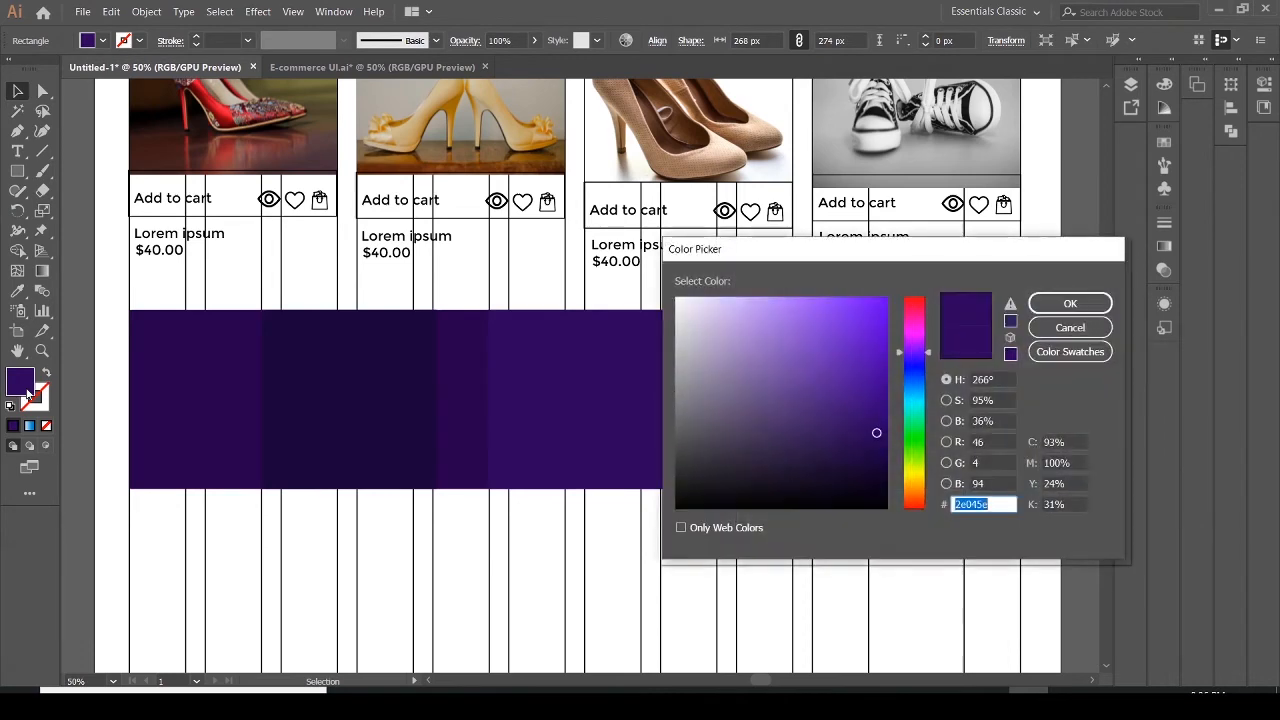
drag(877, 434, 880, 445)
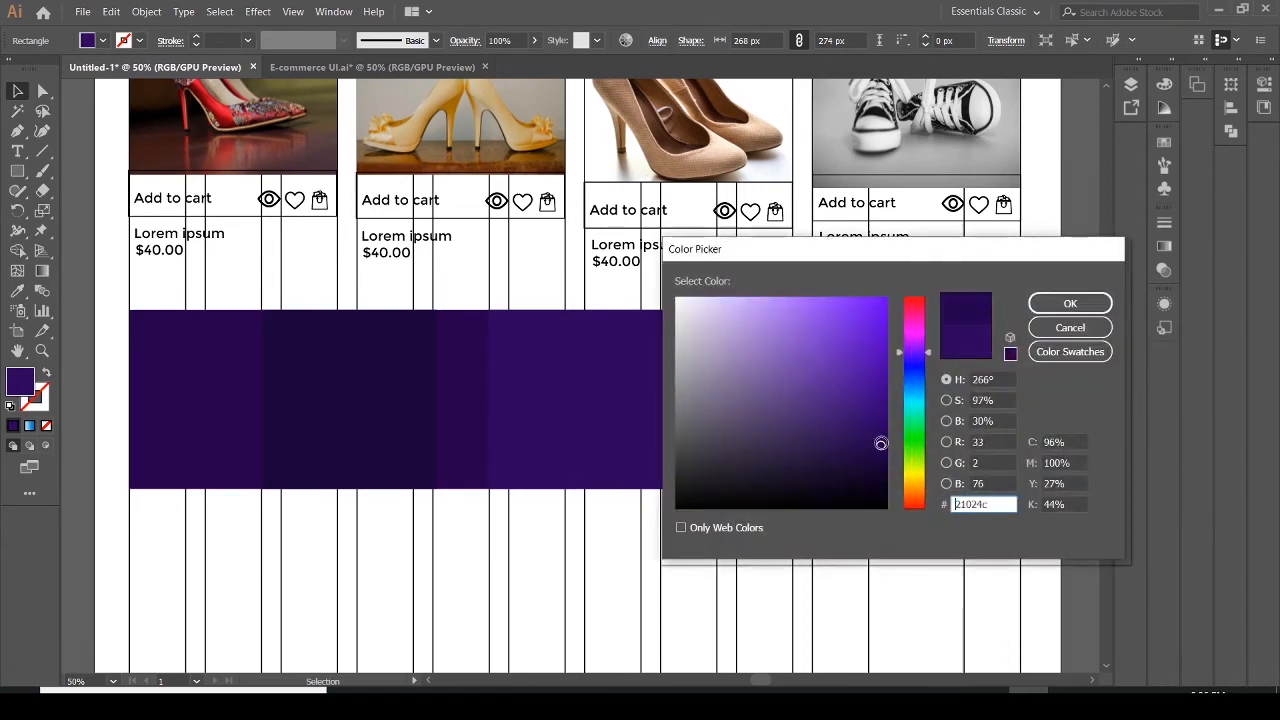
click(1070, 302)
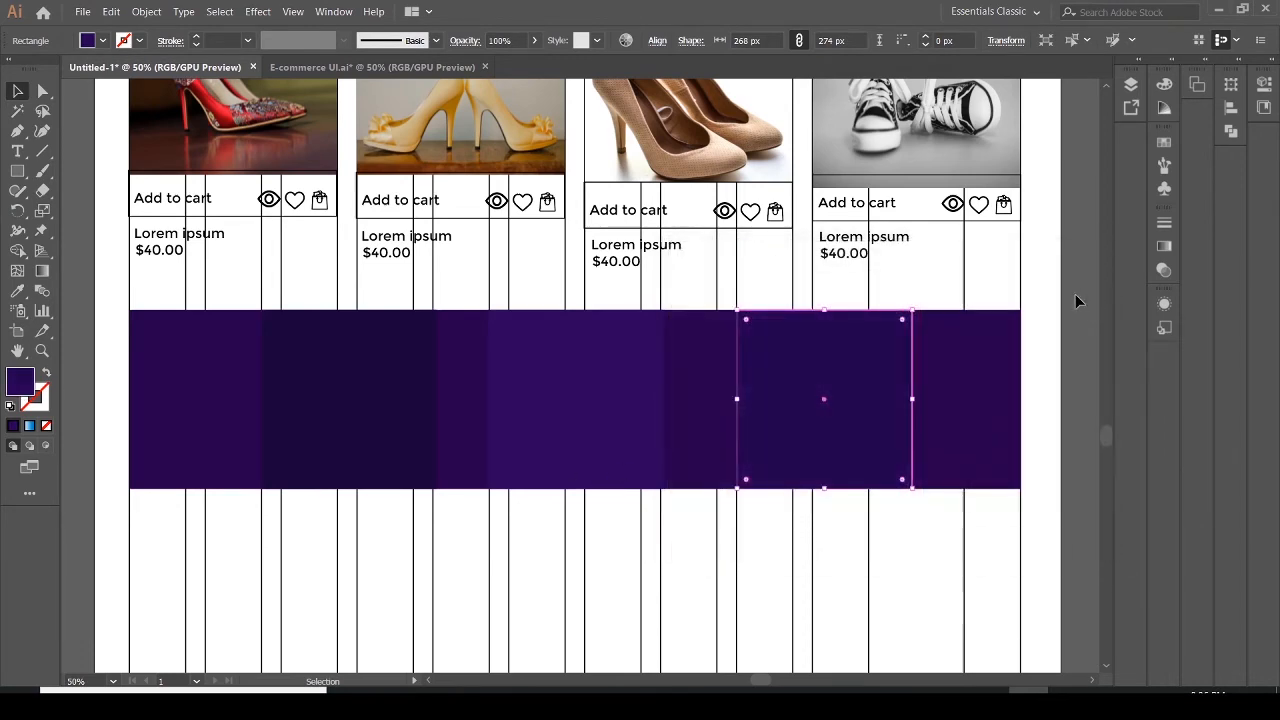
Create an area text frame with placeholder text in the banner's left section and color it white
click(980, 405)
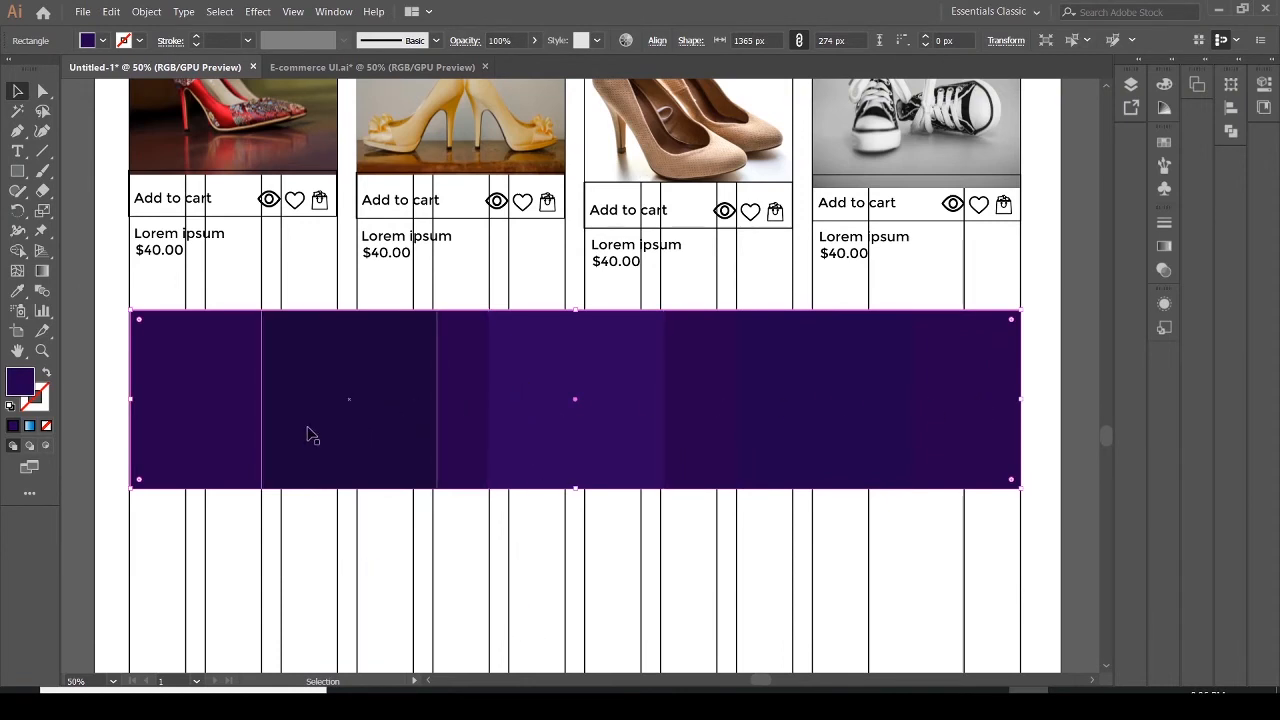
click(17, 151)
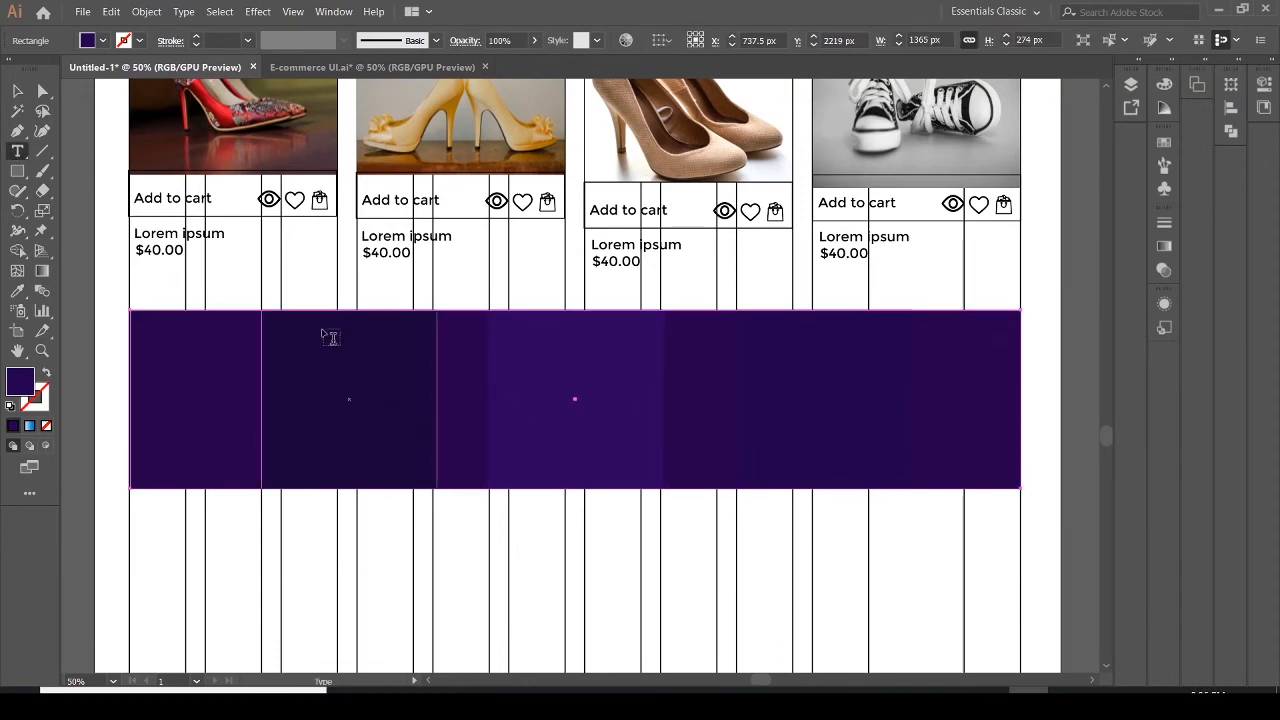
drag(288, 335, 411, 462)
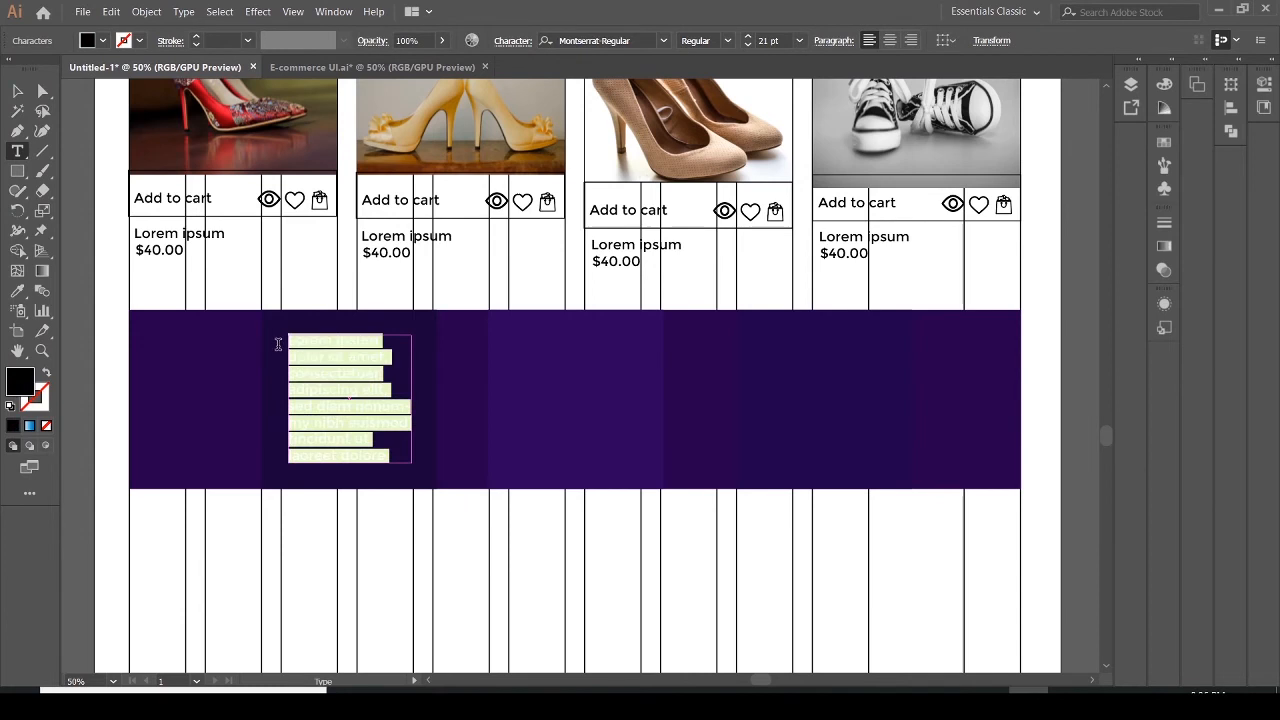
click(103, 42)
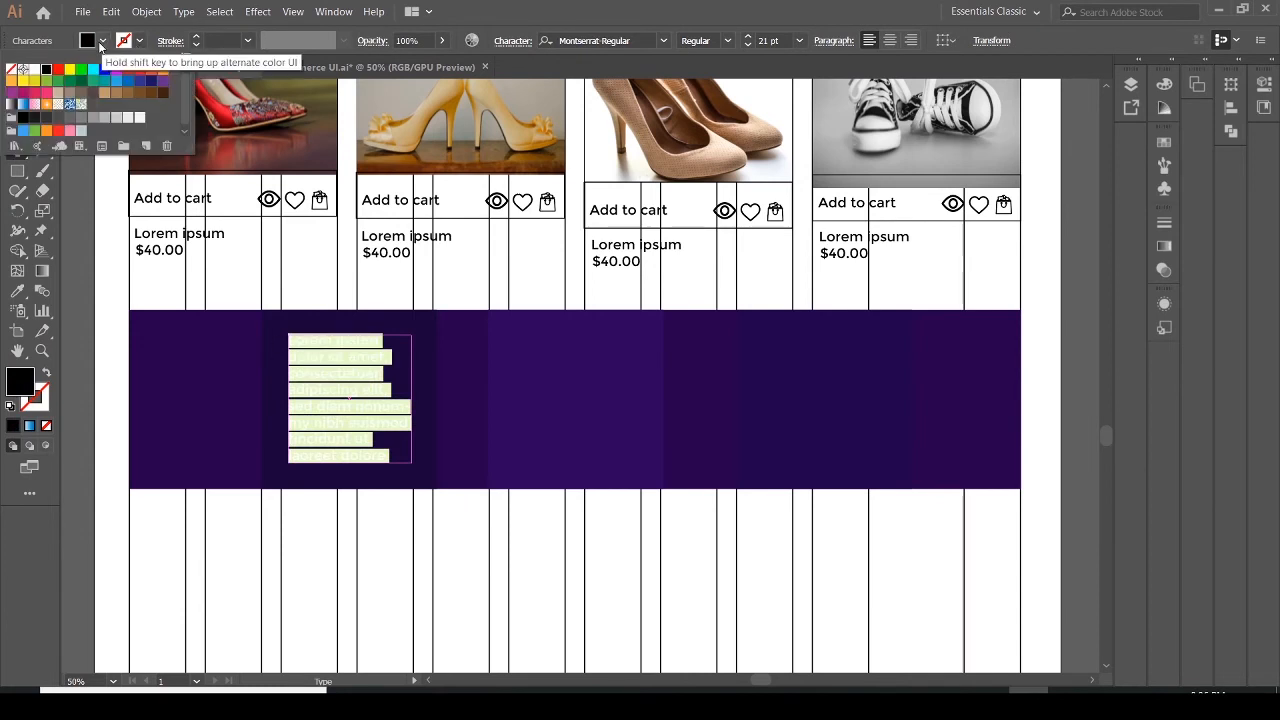
click(34, 68)
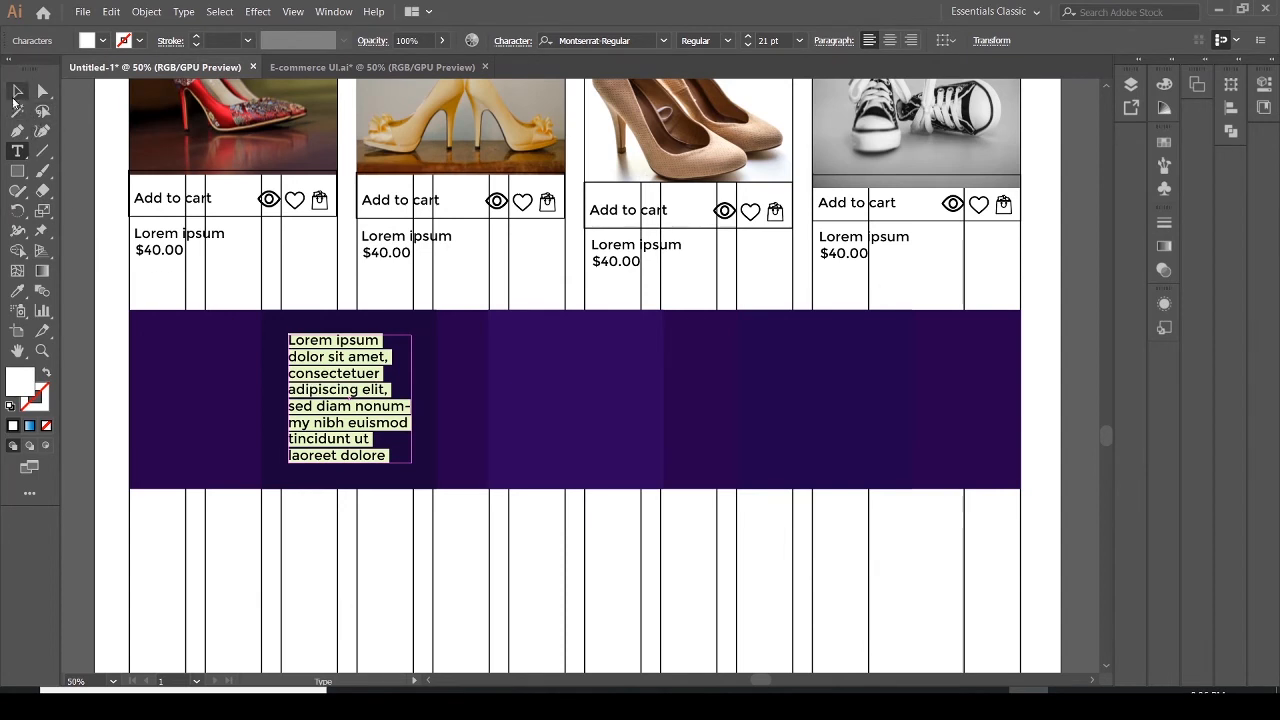
Duplicate the white text block into the banner's middle and right sections
click(17, 91)
mouse_move(341, 390)
mouse_down()
mouse_move(387, 387)
mouse_move(360, 396)
mouse_up()
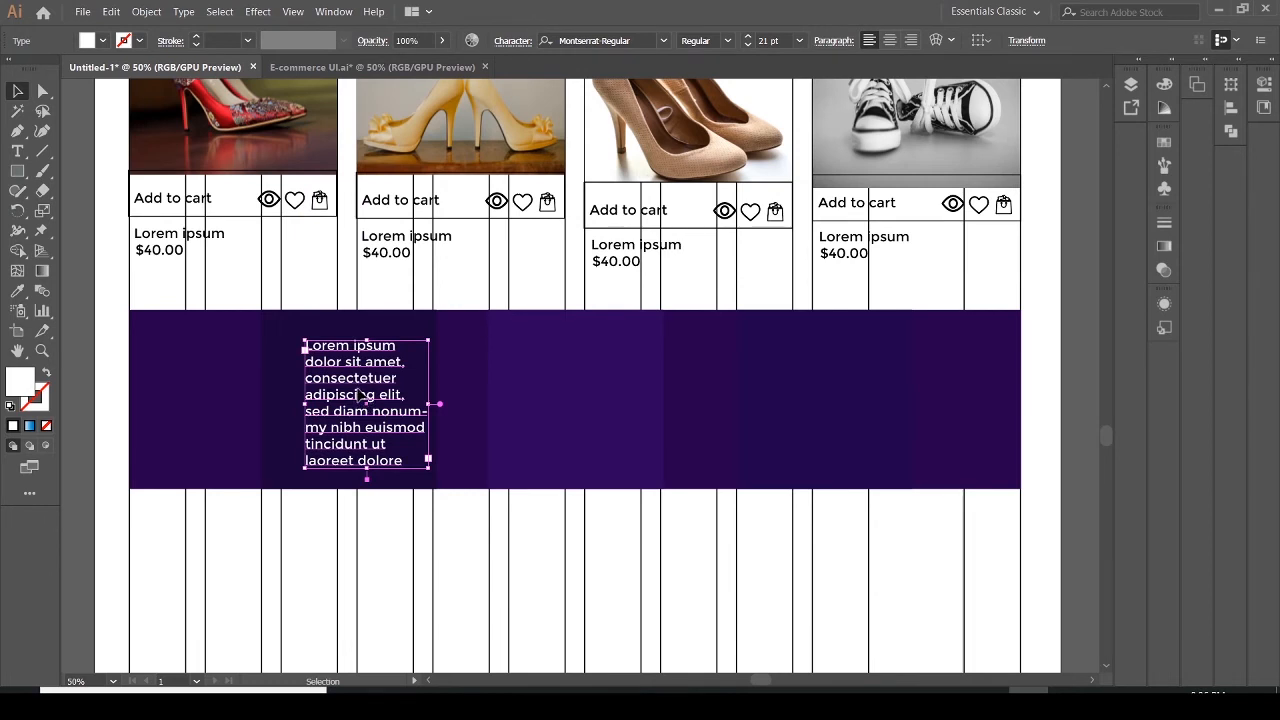
alt+drag(360, 396, 593, 388)
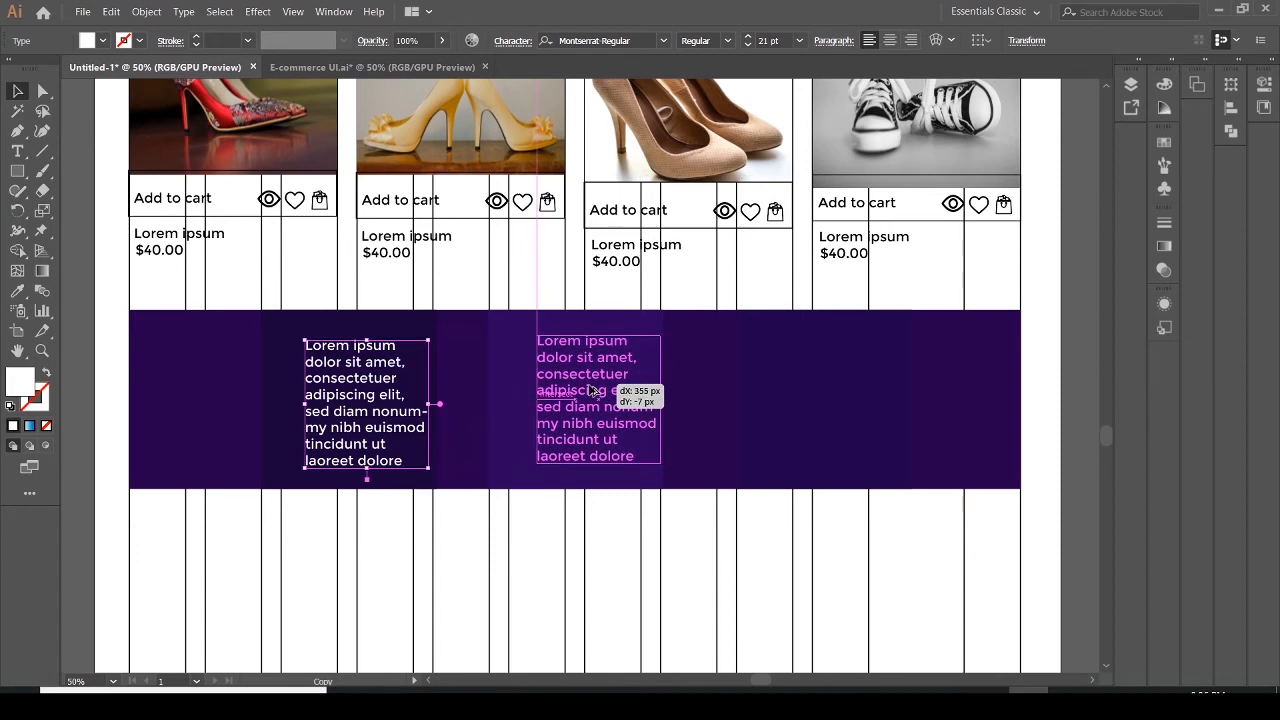
alt+drag(590, 390, 839, 383)
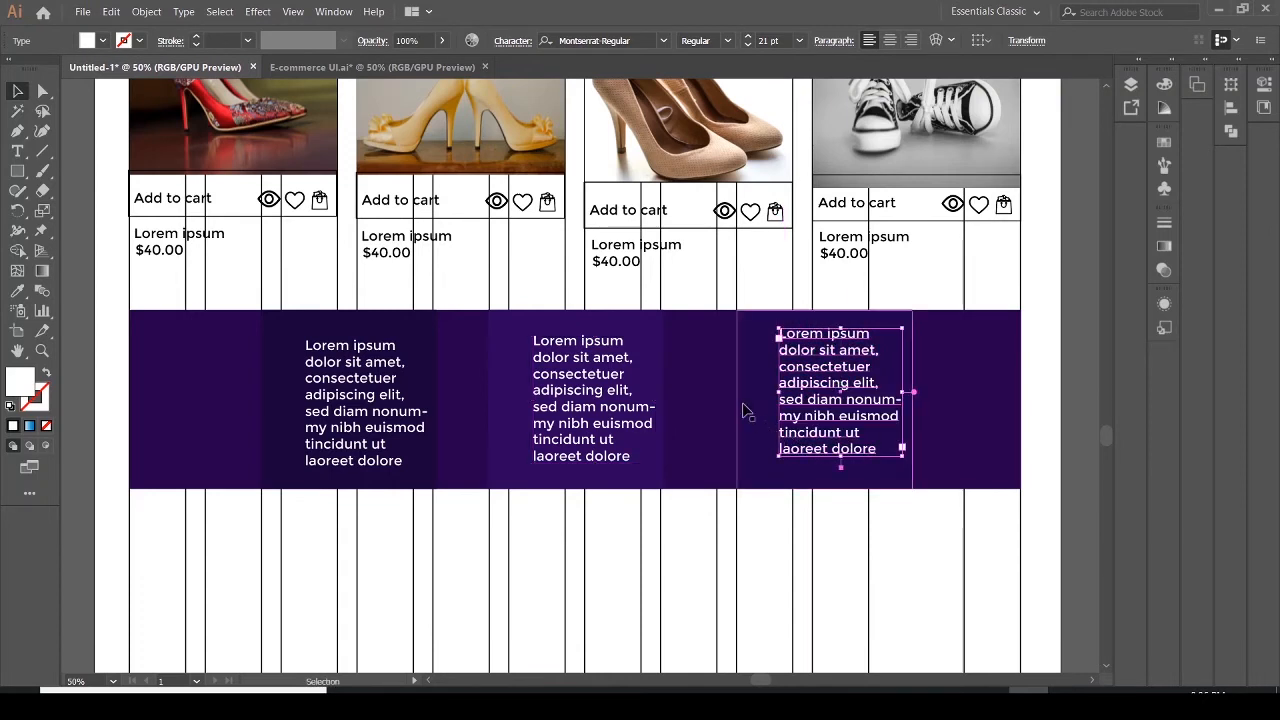
Place the iconfinder_truck SVG icon to the left of the left text block
click(285, 410)
click(83, 12)
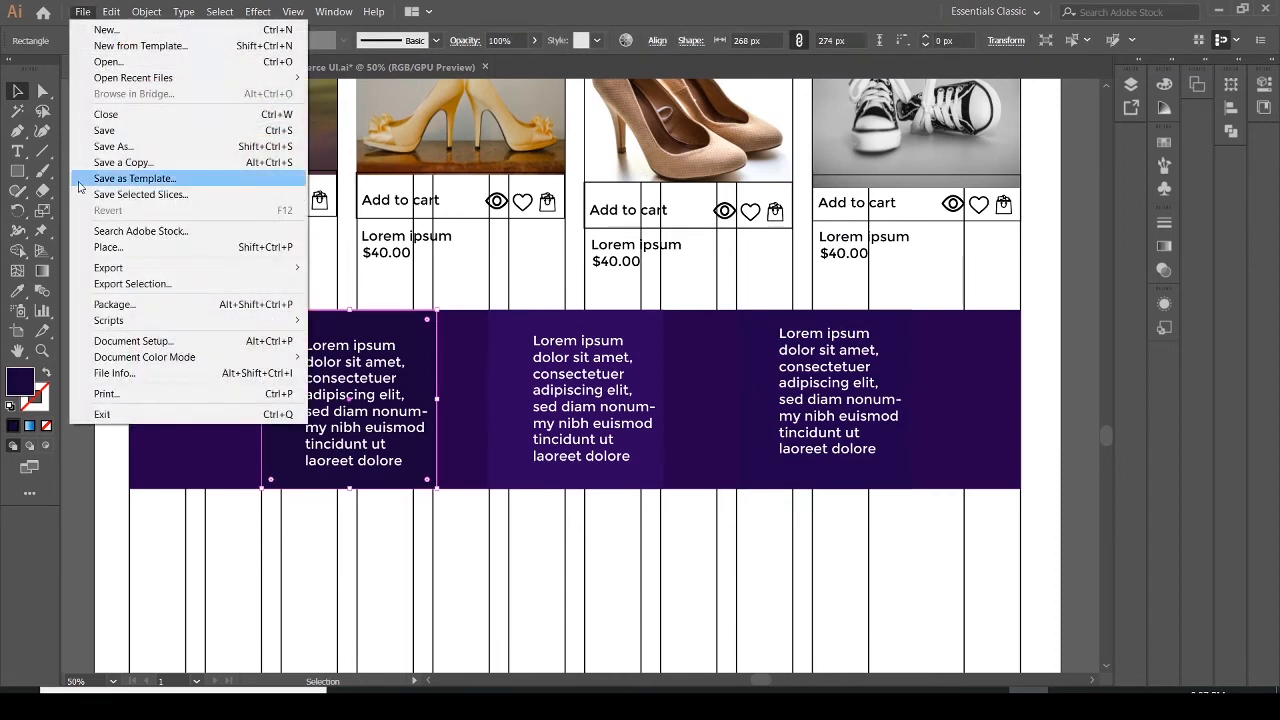
click(107, 248)
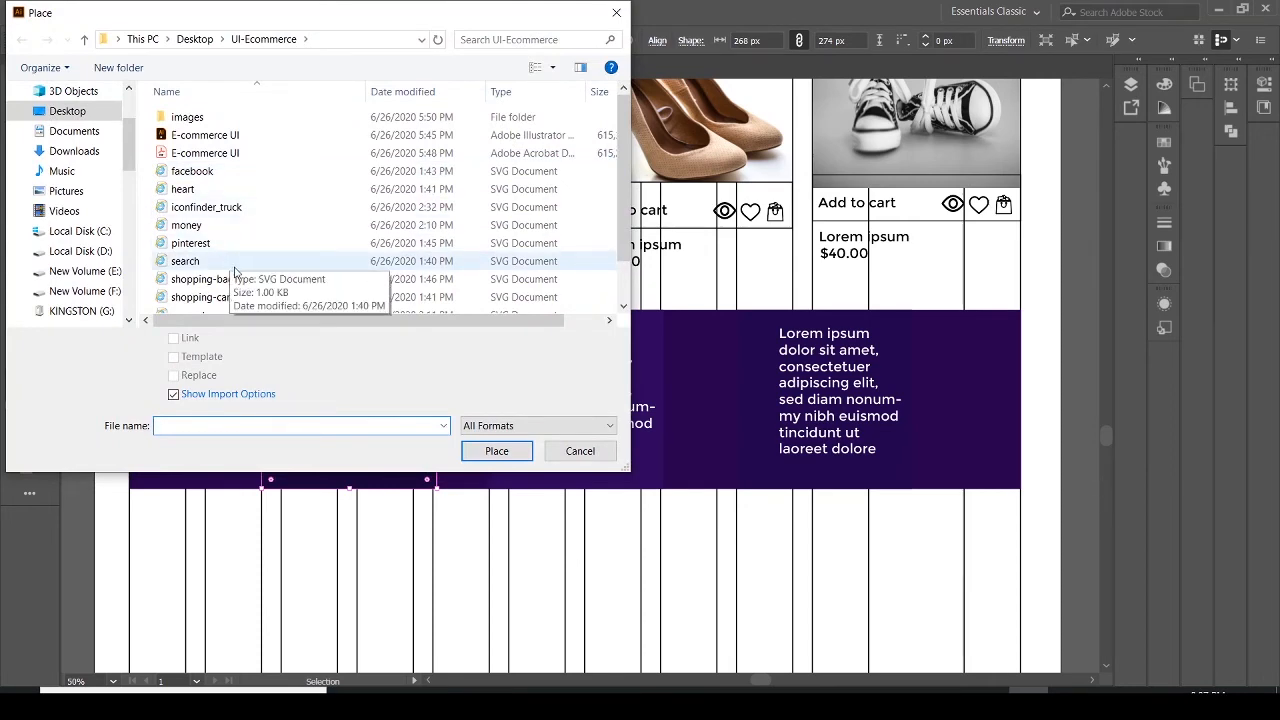
click(210, 207)
click(508, 450)
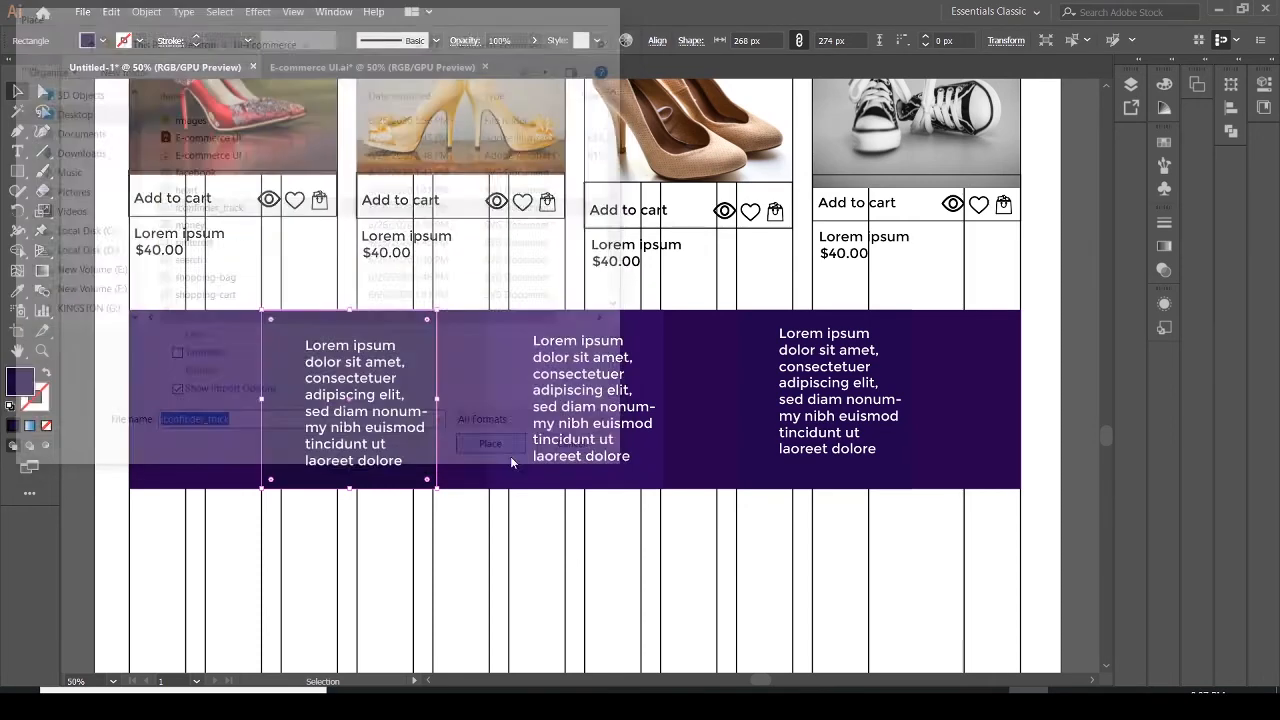
click(287, 396)
mouse_move(298, 432)
mouse_down()
mouse_move(310, 444)
mouse_move(293, 417)
mouse_up()
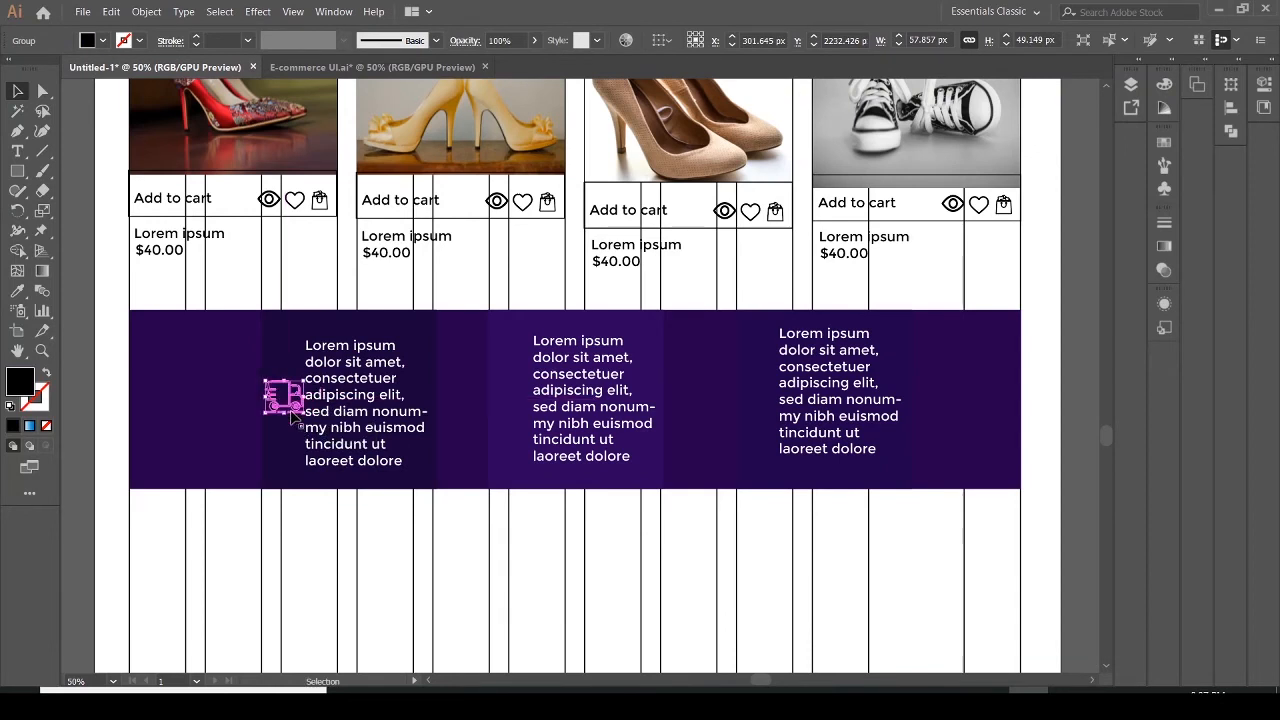
Reposition the left text block slightly right and up beside the truck icon
click(366, 442)
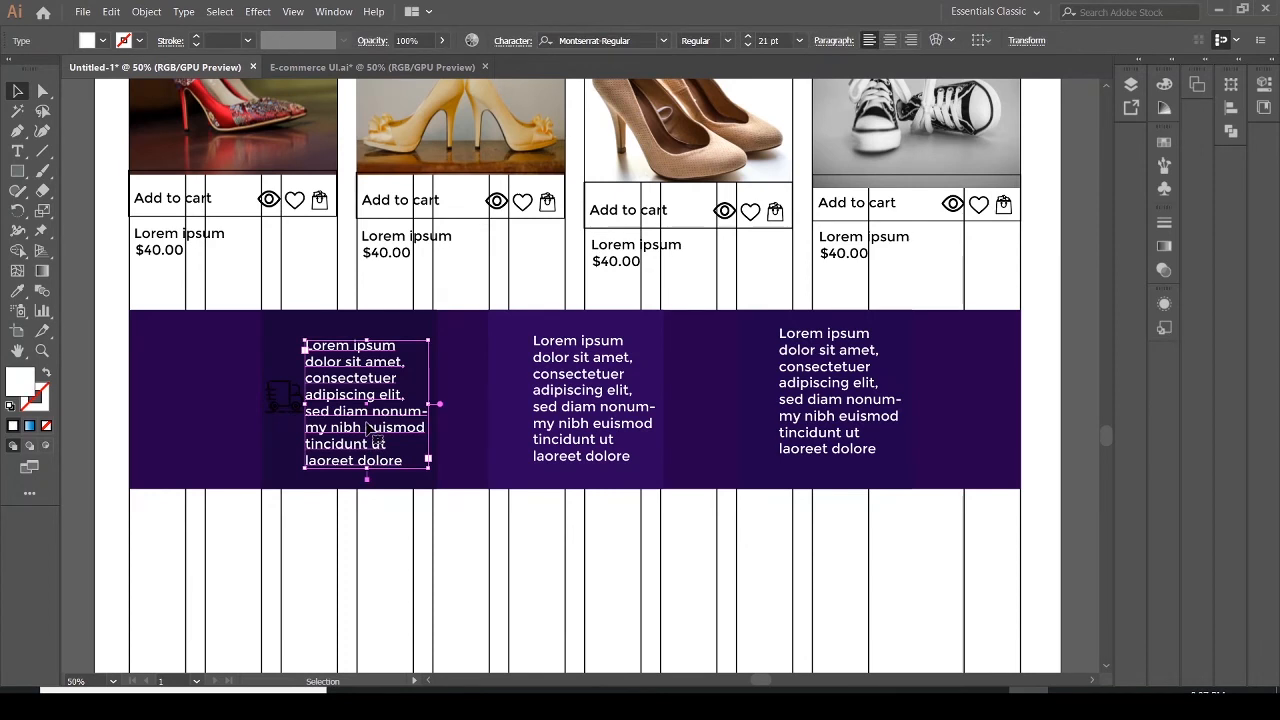
drag(367, 426, 375, 426)
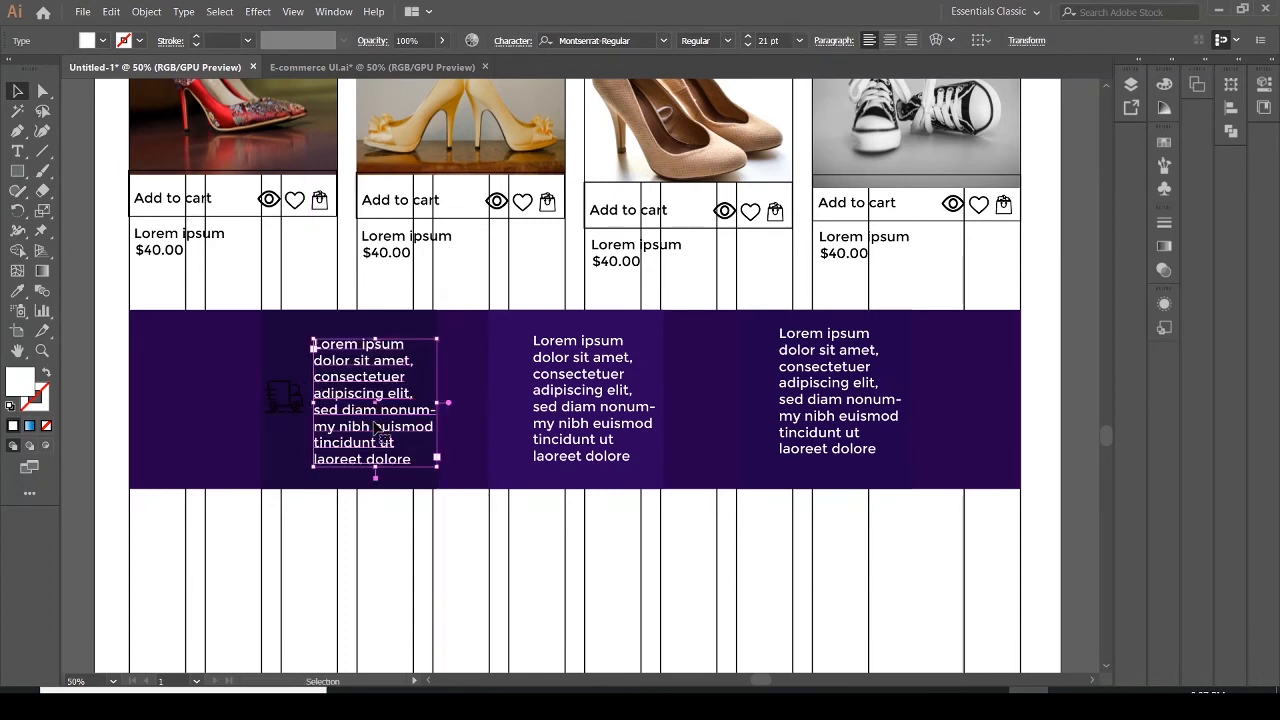
click(468, 432)
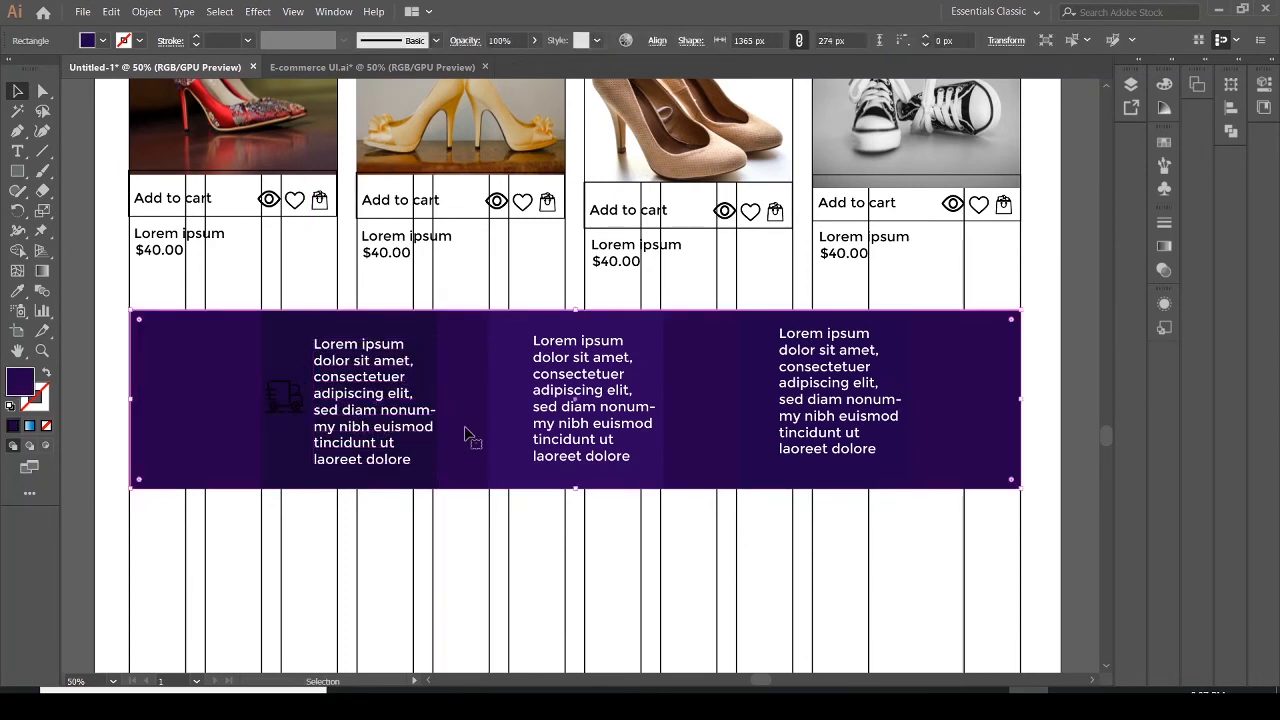
drag(360, 436, 358, 427)
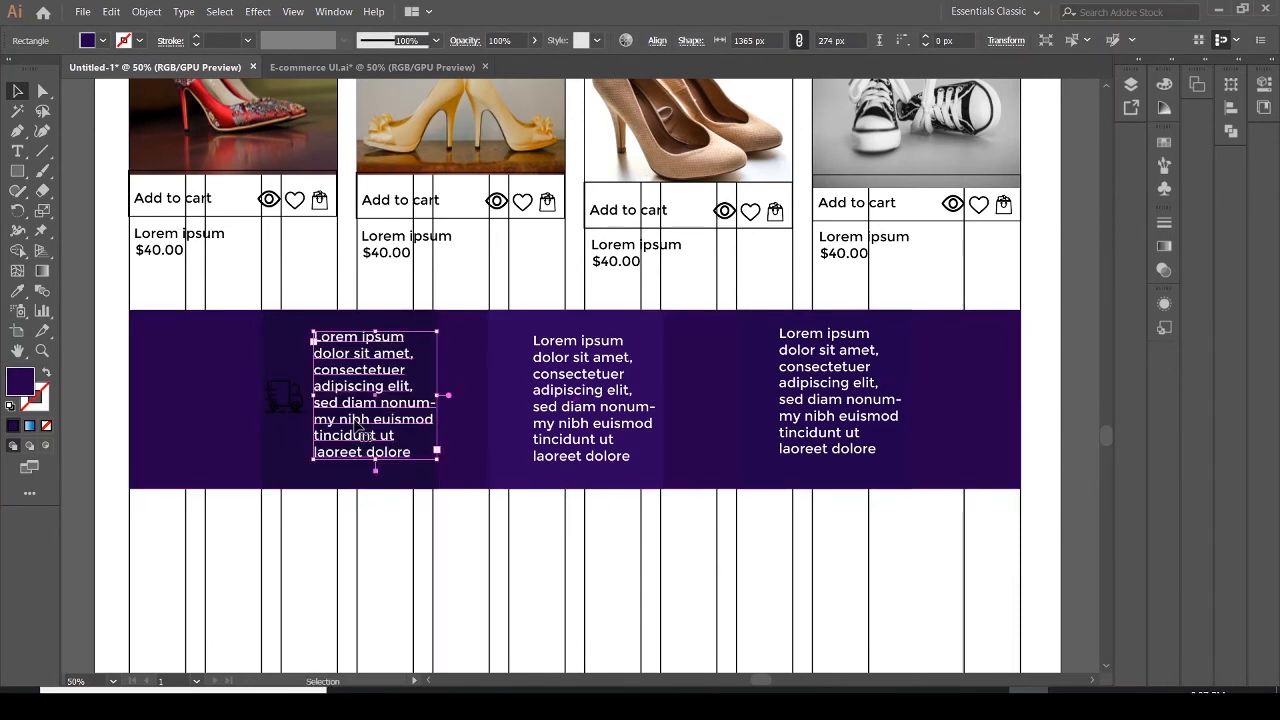
Set the truck icon's fill to white
click(297, 403)
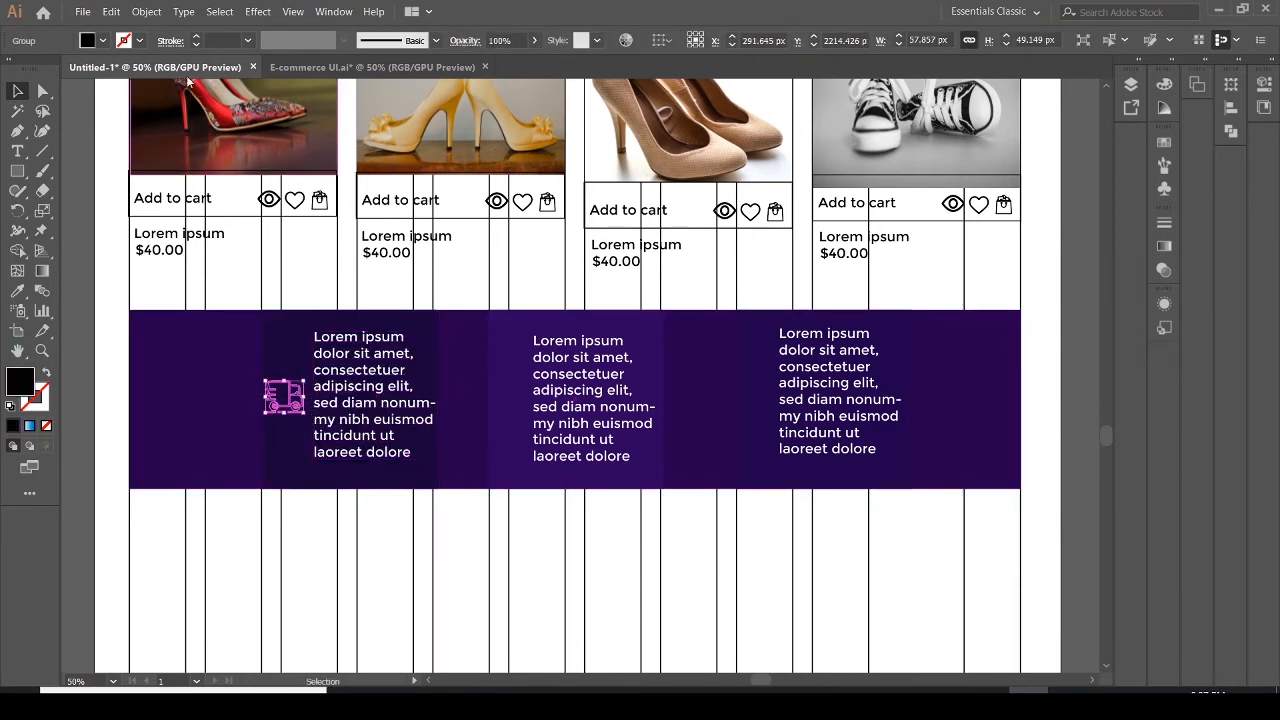
click(99, 41)
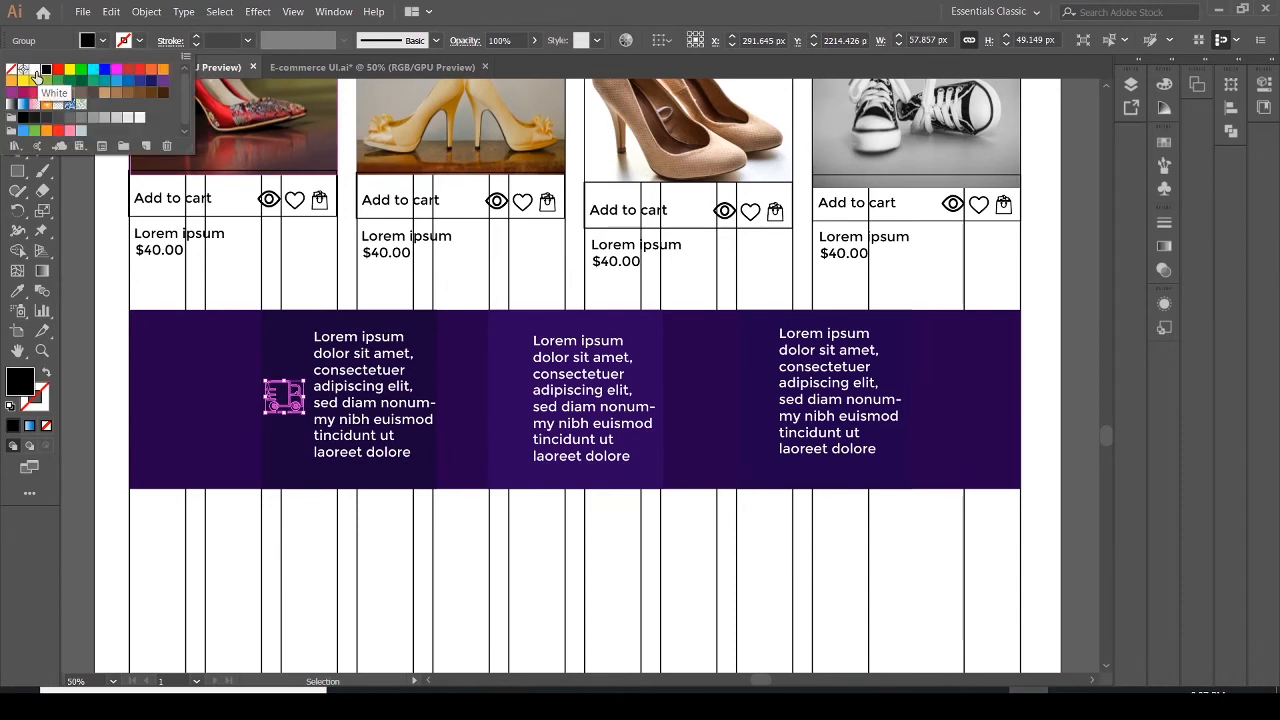
click(34, 71)
click(522, 390)
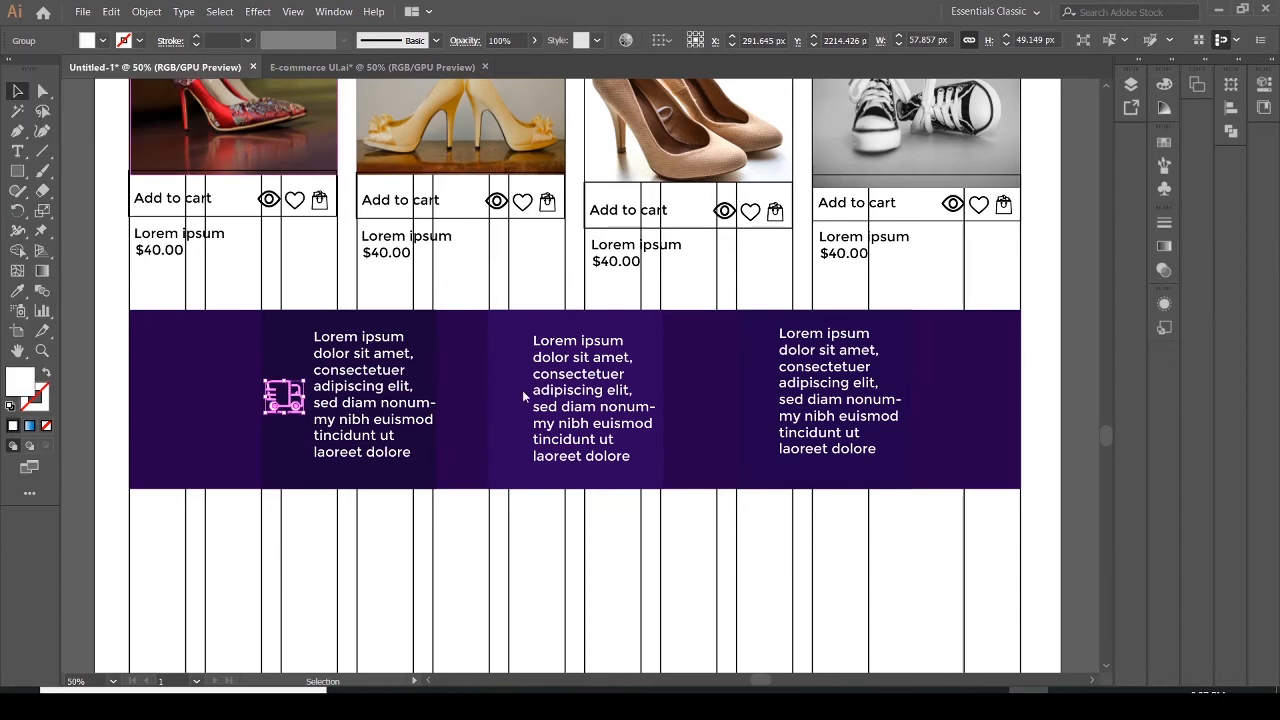
Nudge the middle text block slightly right and up
click(607, 423)
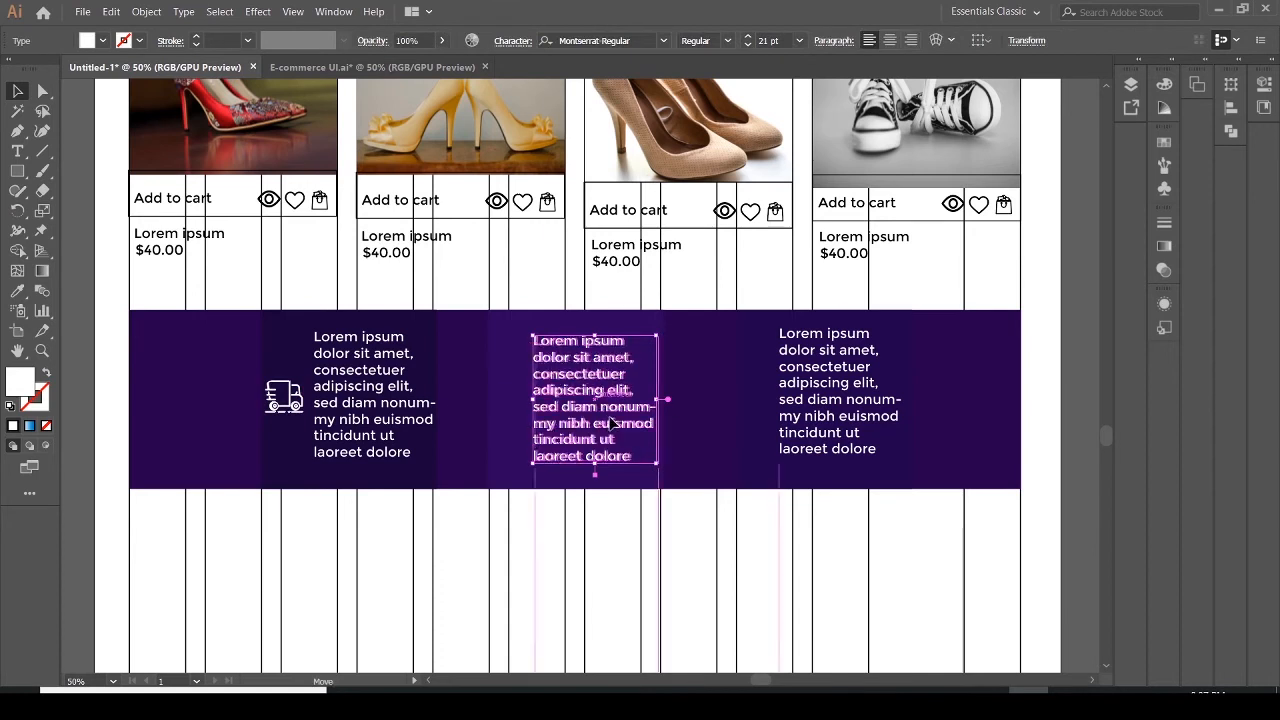
drag(607, 423, 616, 417)
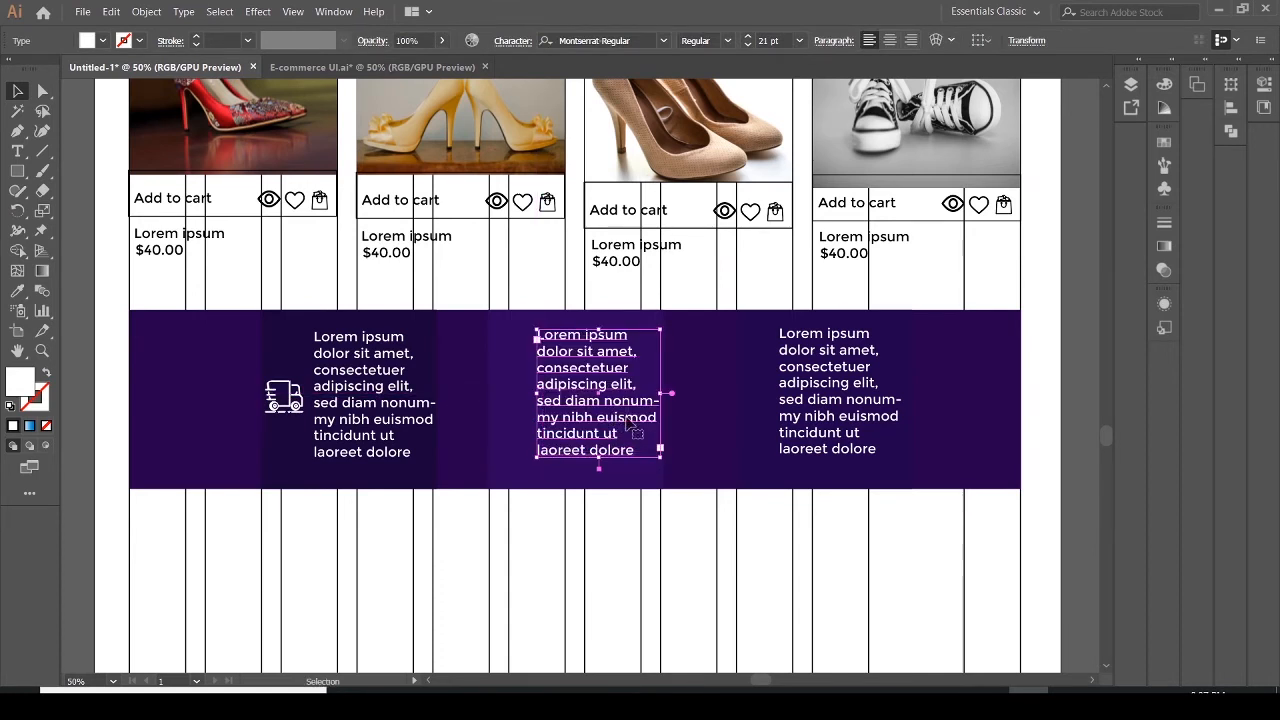
click(669, 432)
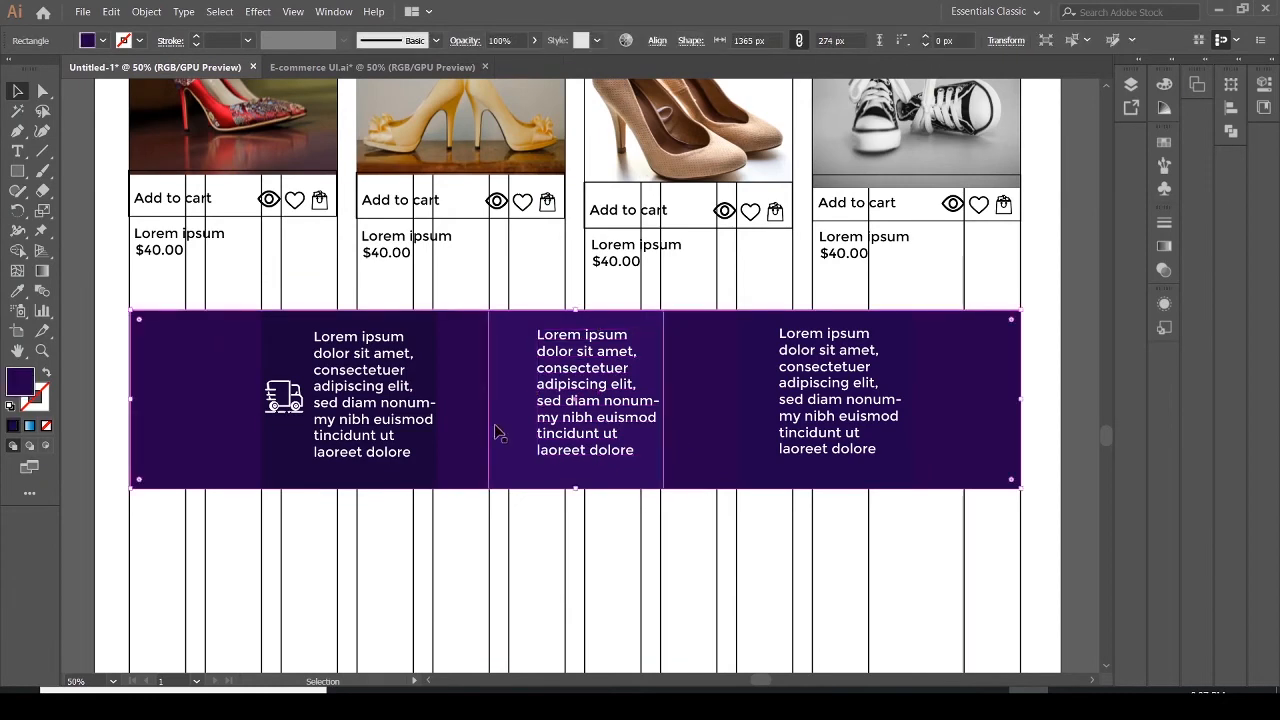
Place the money SVG icon to the left of the middle text block
click(521, 352)
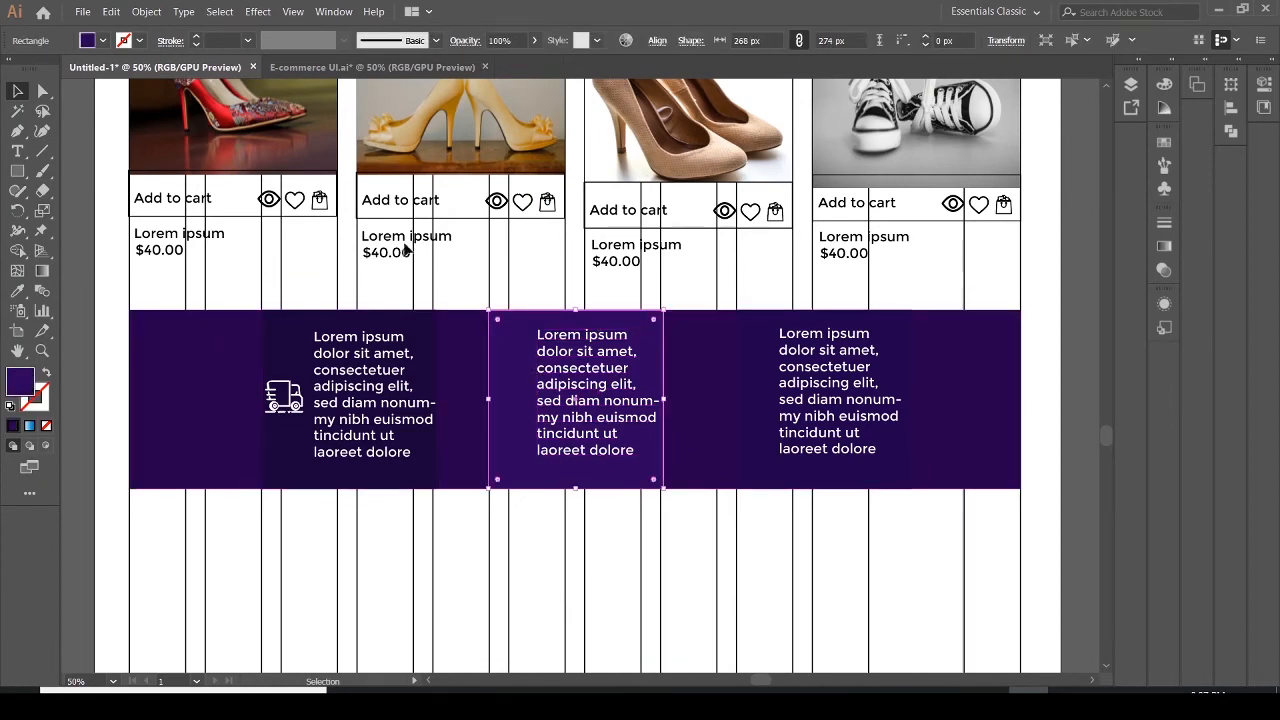
click(83, 12)
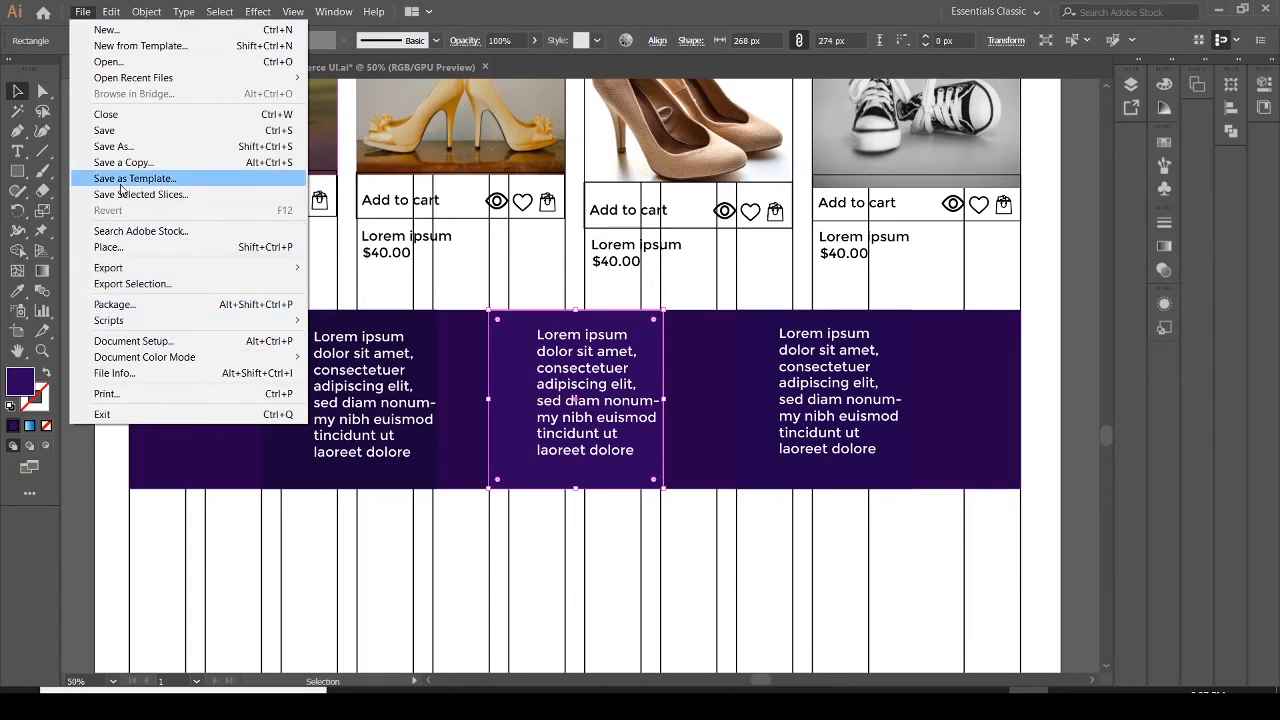
click(139, 249)
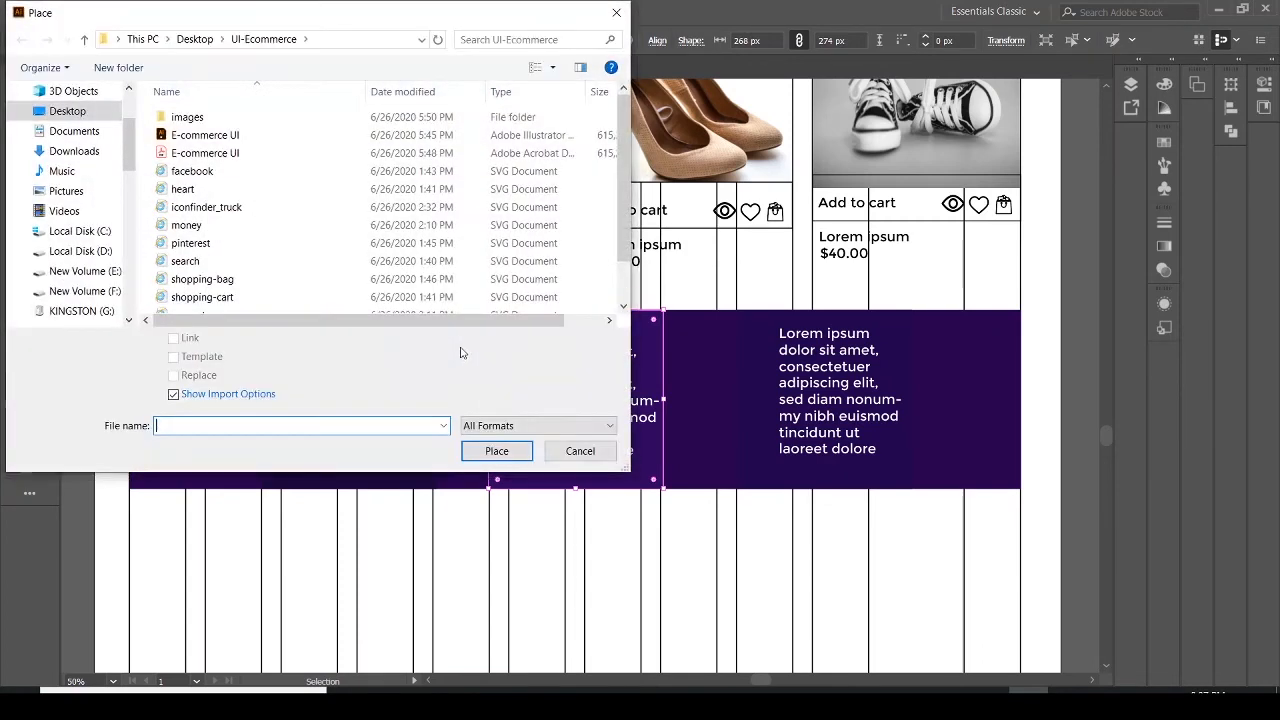
click(195, 225)
click(478, 449)
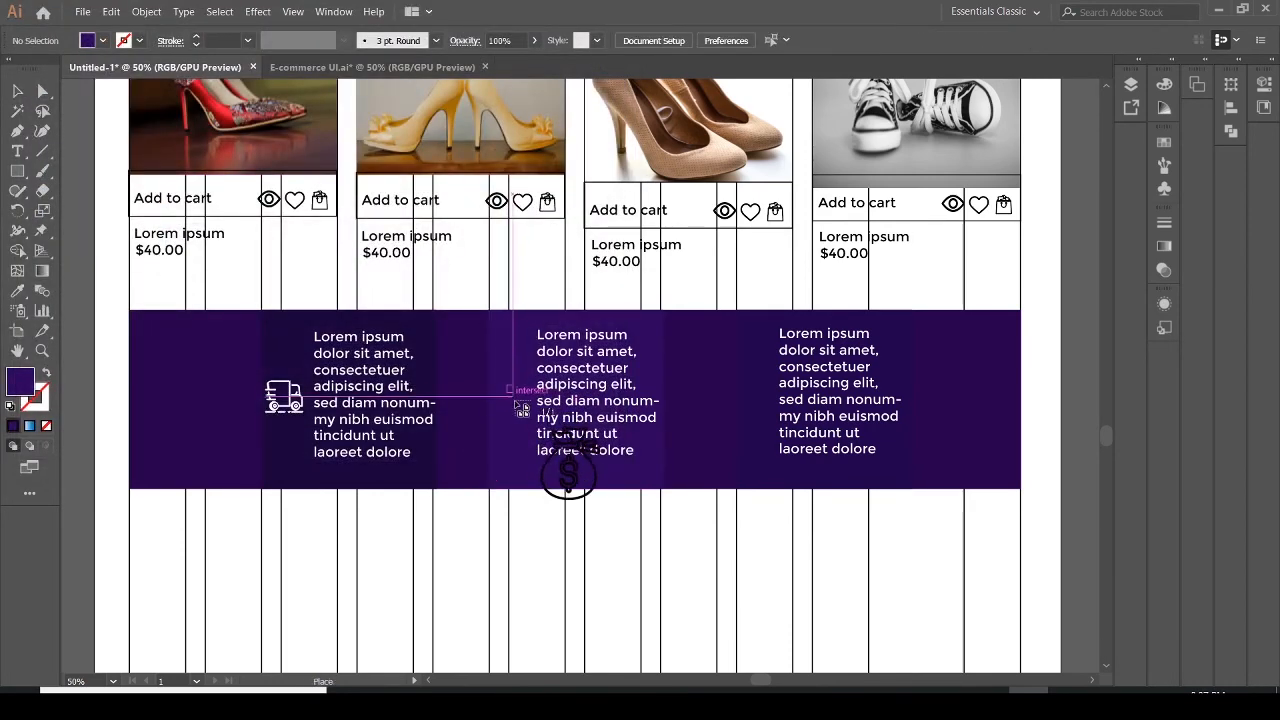
drag(538, 440, 513, 394)
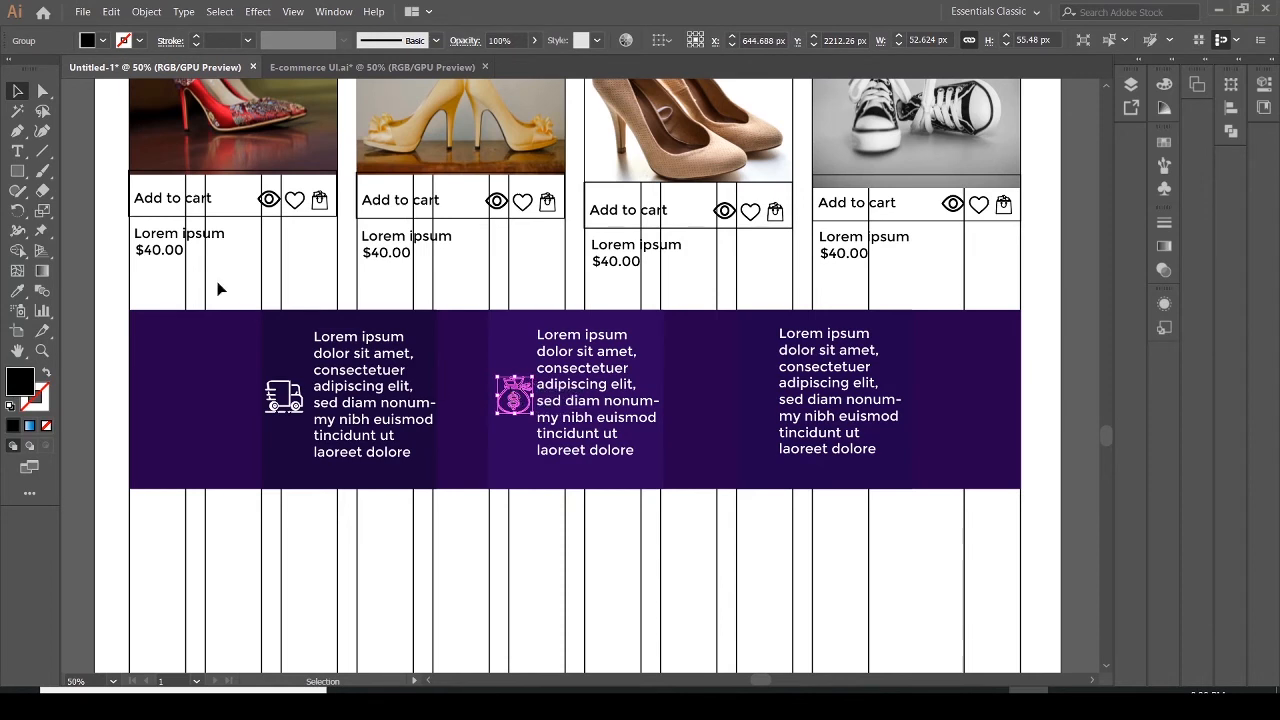
Set the money icon's fill to white
click(104, 42)
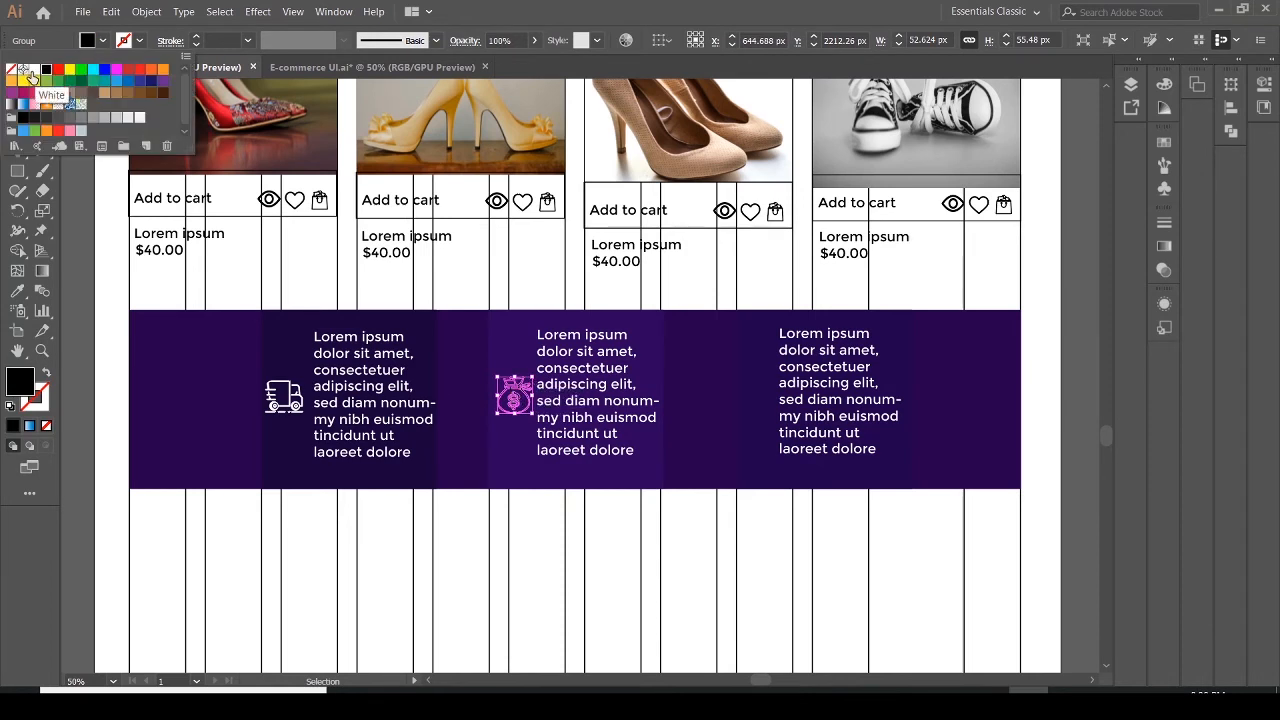
click(31, 73)
key(Escape)
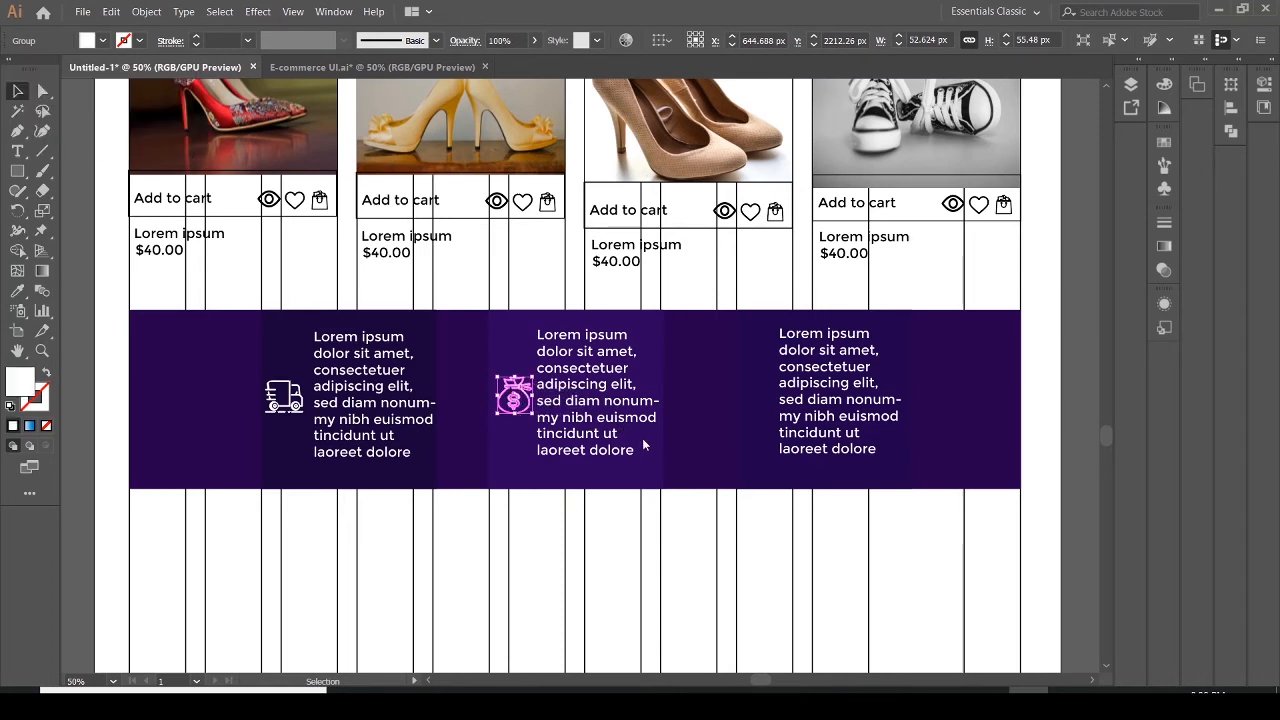
Nudge the right text block slightly right and up
click(642, 445)
click(781, 450)
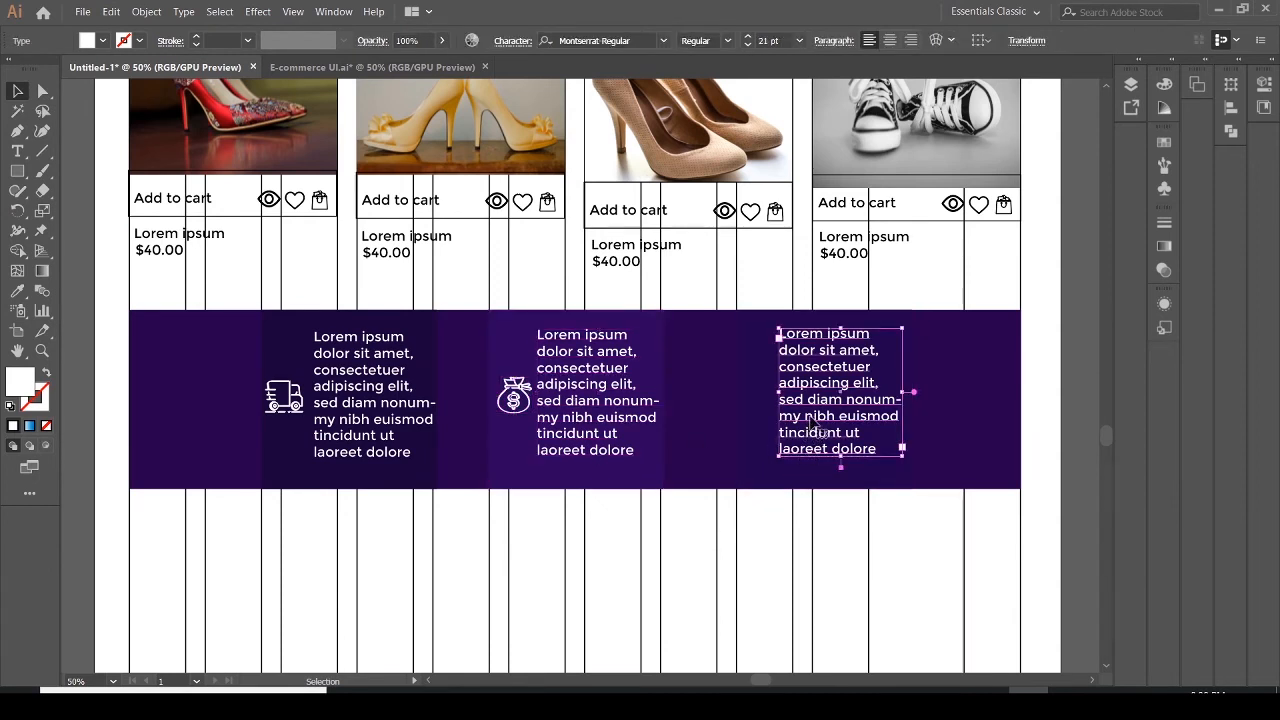
drag(813, 421, 817, 418)
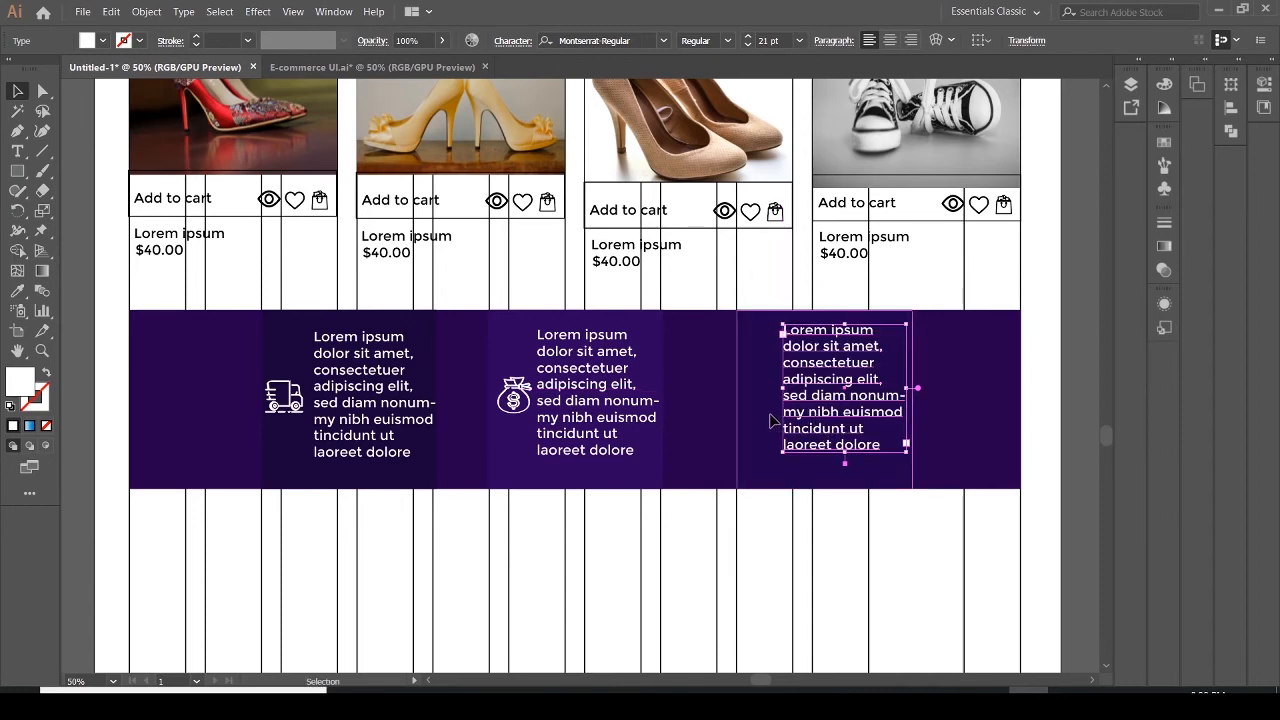
Place the support SVG icon to the left of the right text block in the banner
click(772, 421)
click(83, 11)
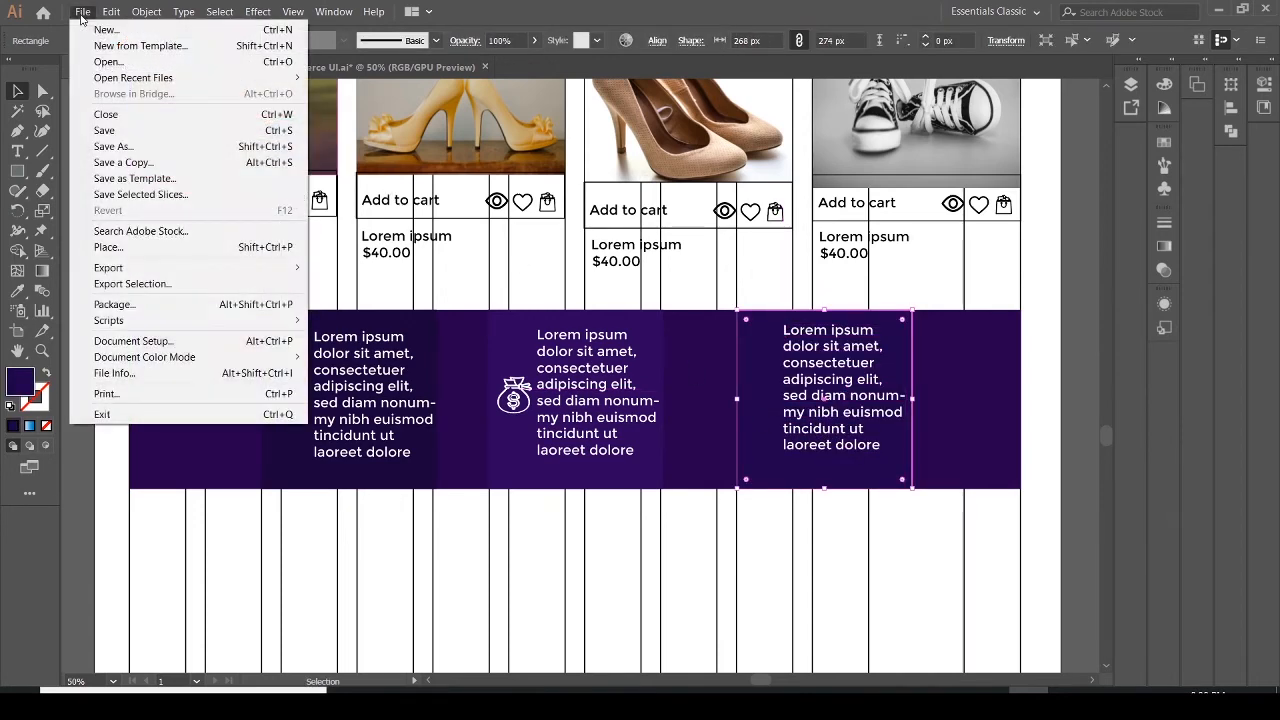
click(110, 250)
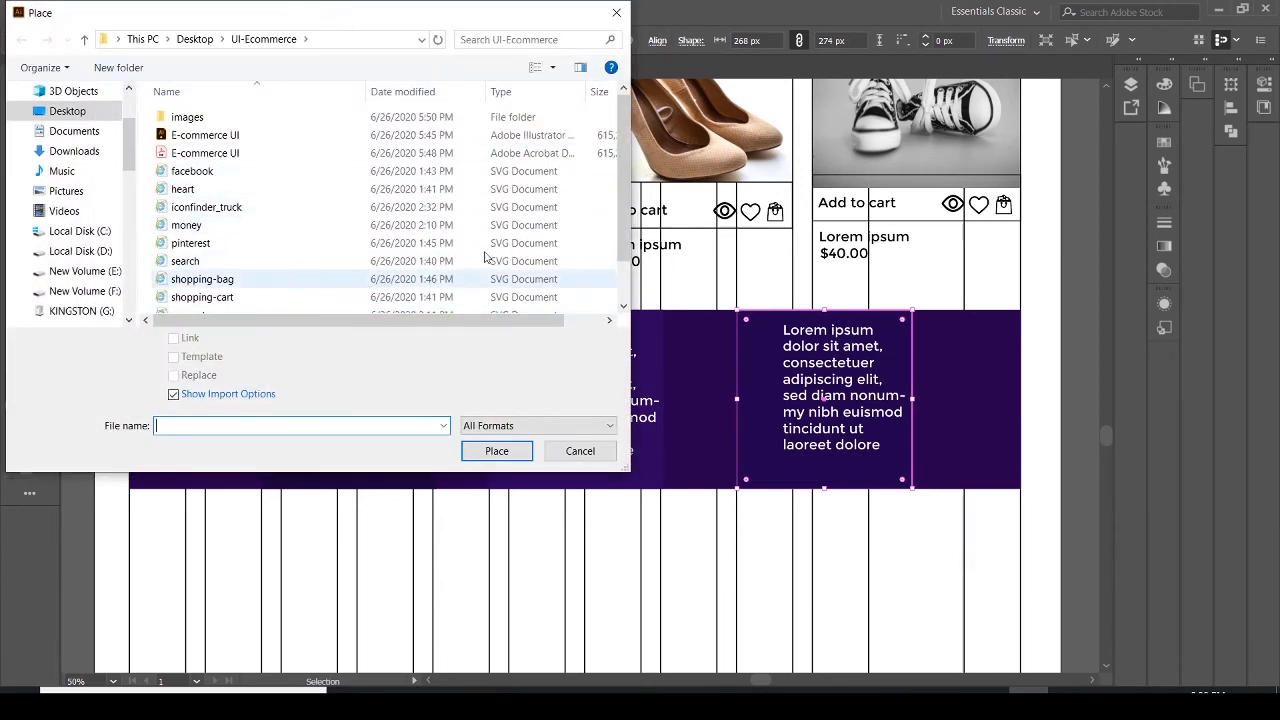
scroll(240, 264, down, 1)
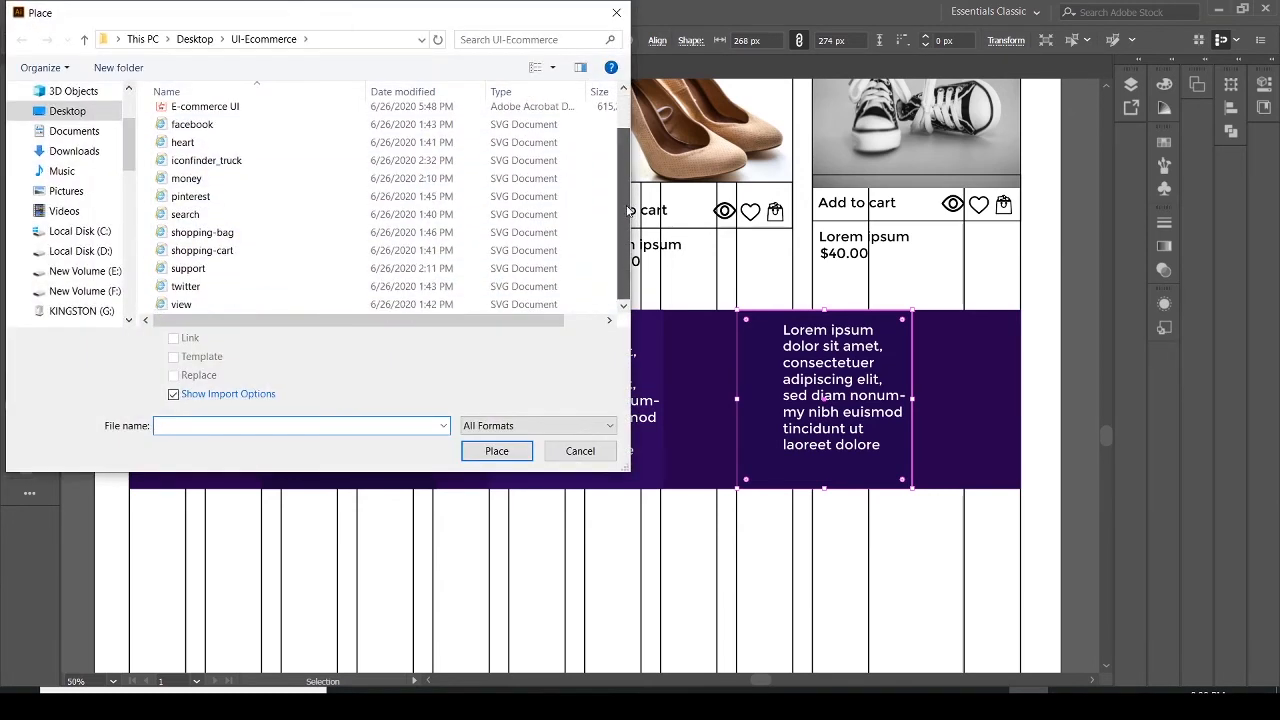
click(228, 268)
click(488, 451)
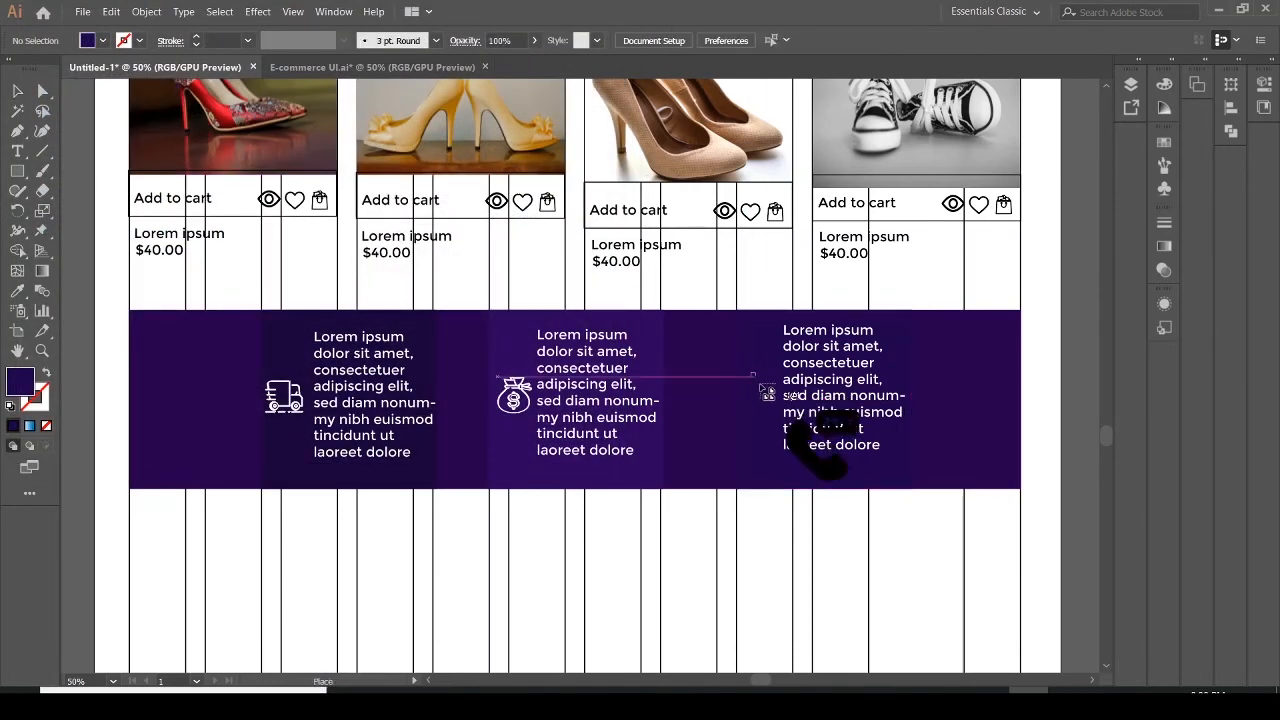
drag(784, 432, 751, 389)
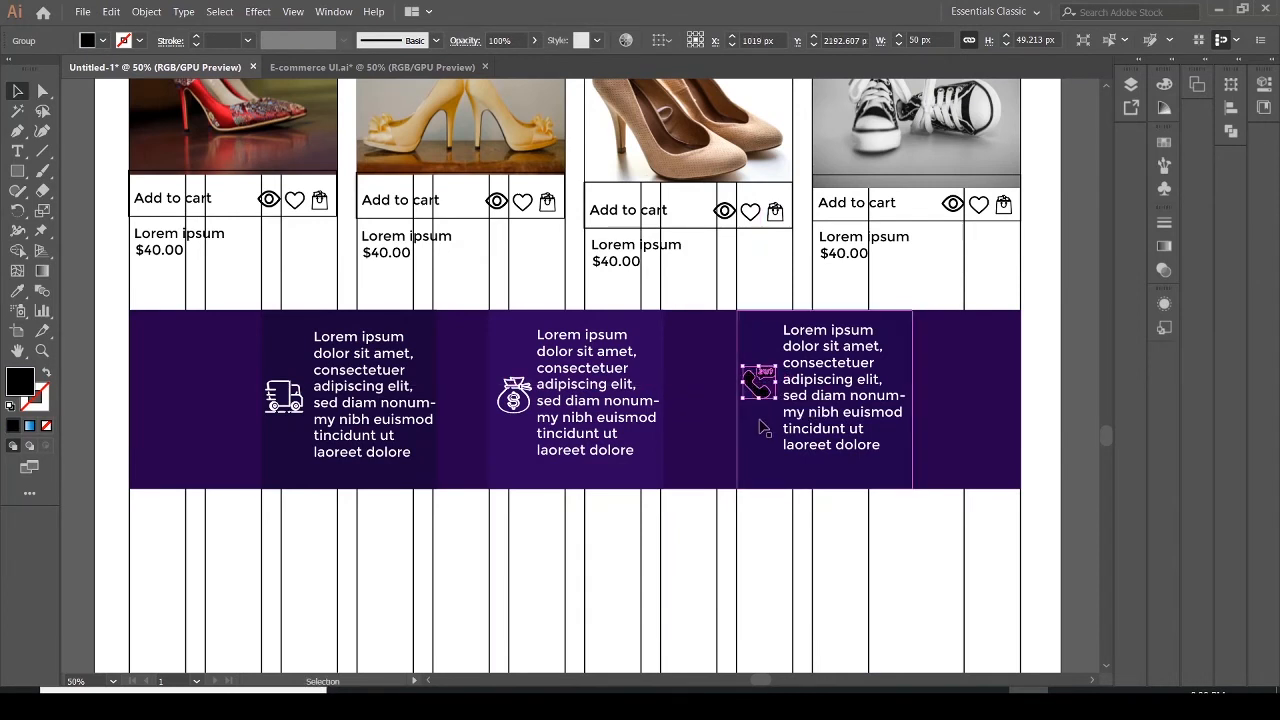
Set the support icon's fill to white
click(759, 390)
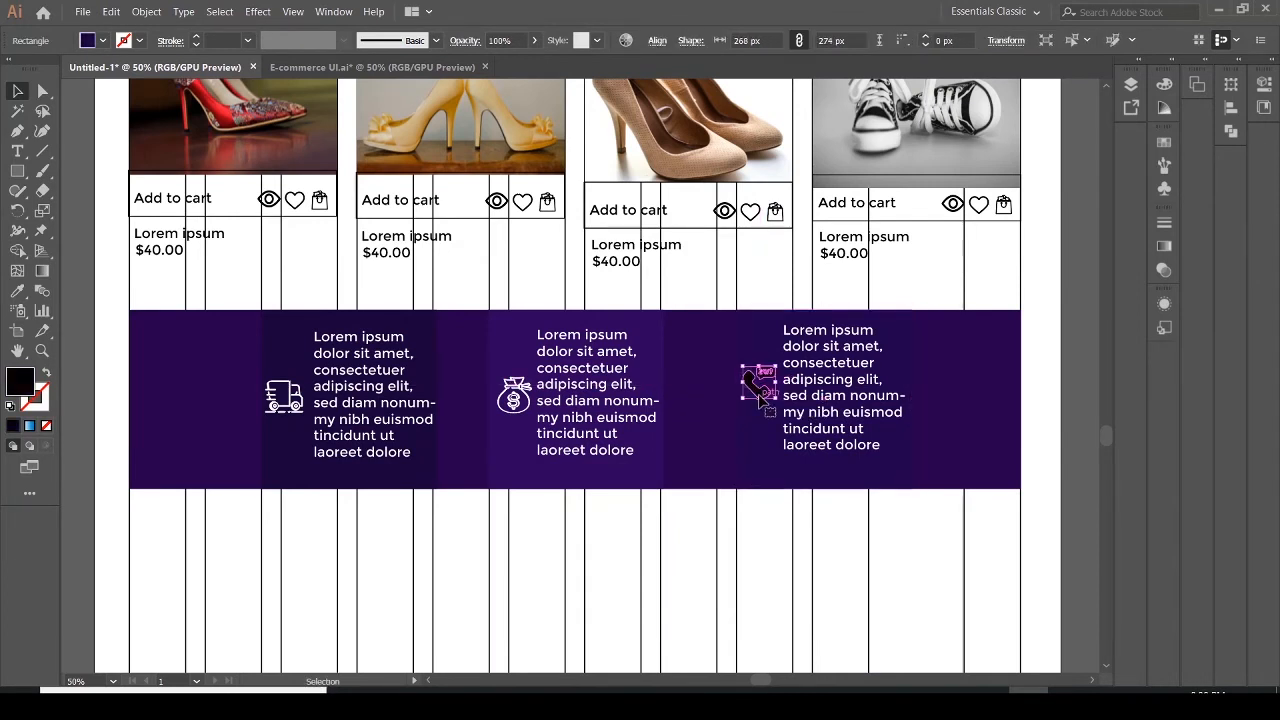
click(88, 43)
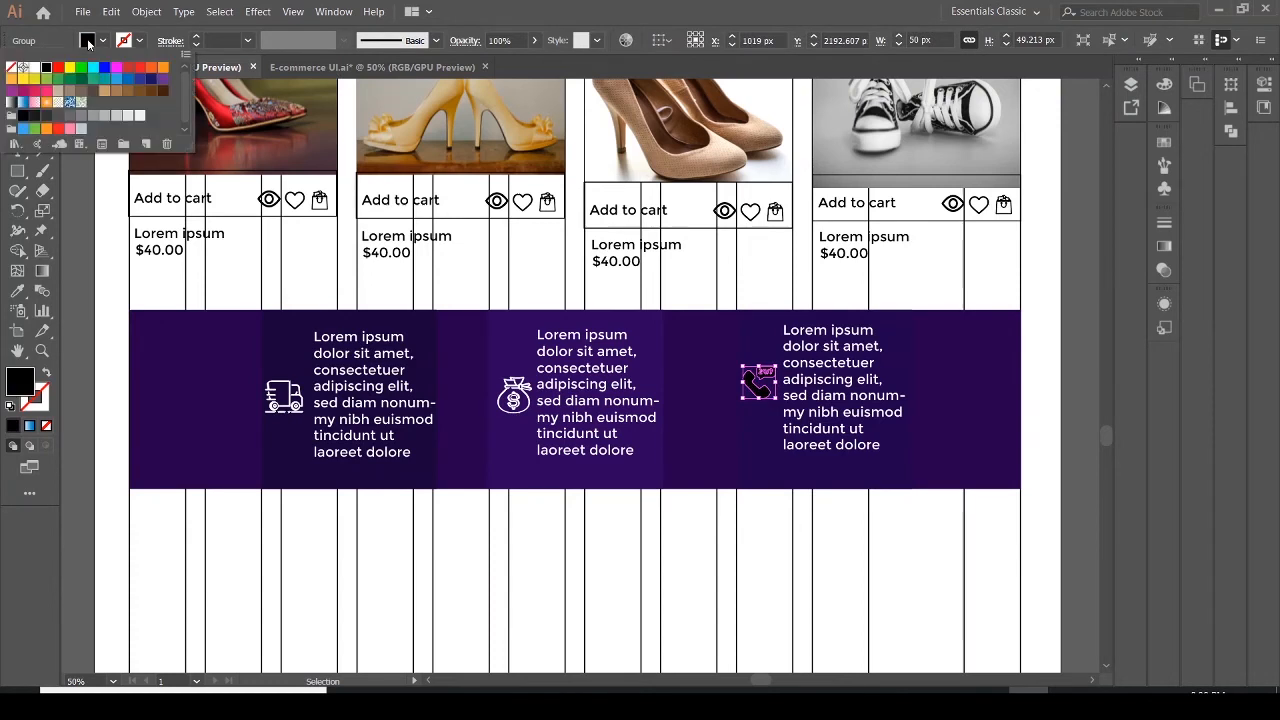
click(33, 70)
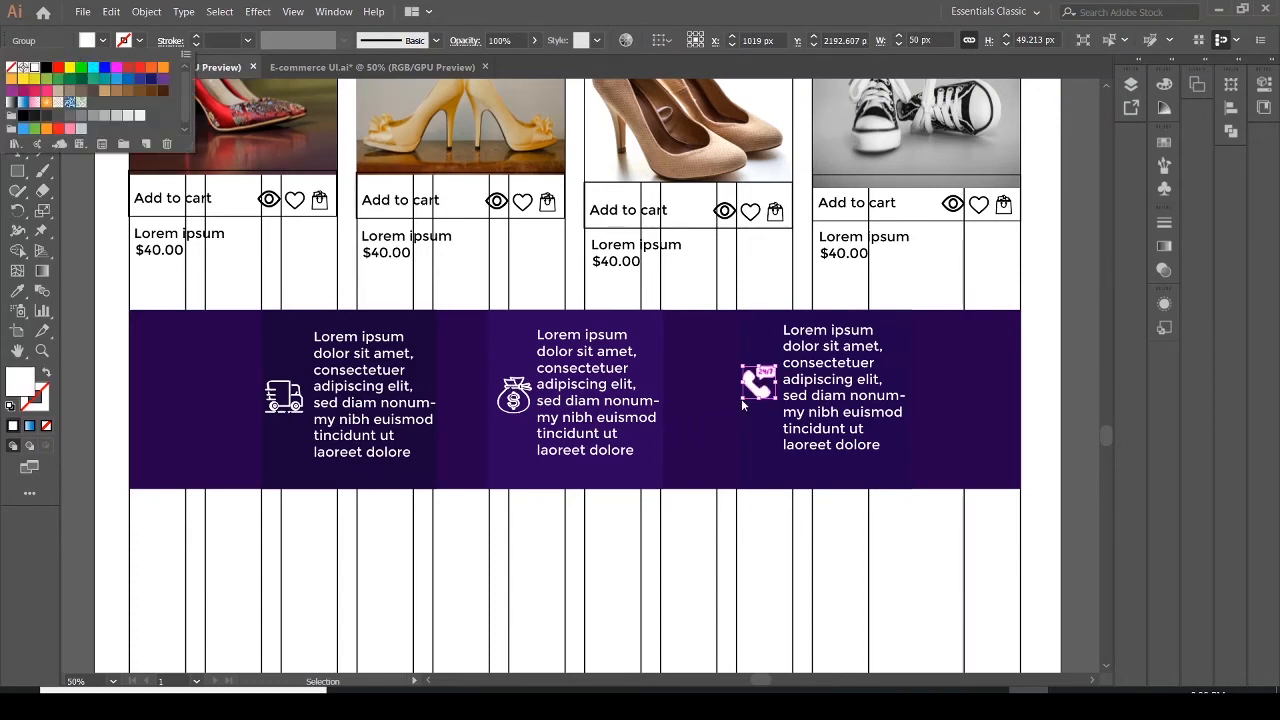
Nudge the support icon slightly down
click(742, 398)
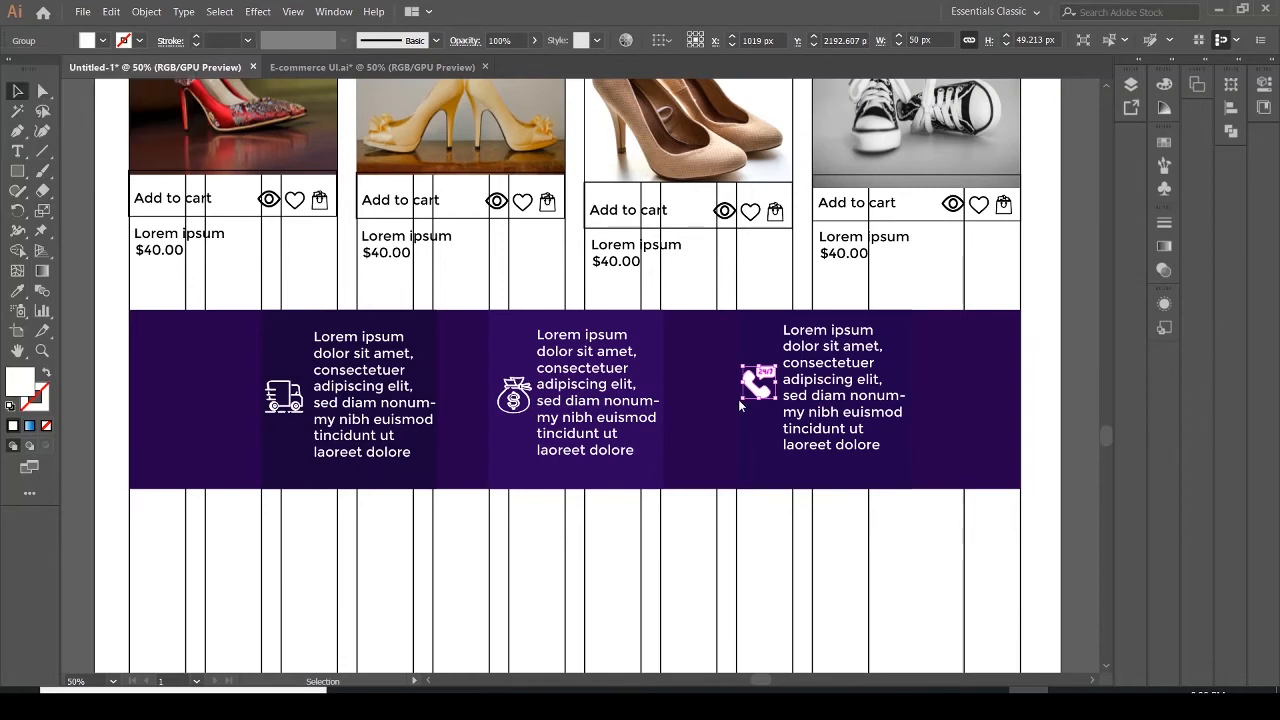
drag(743, 400, 741, 405)
click(750, 432)
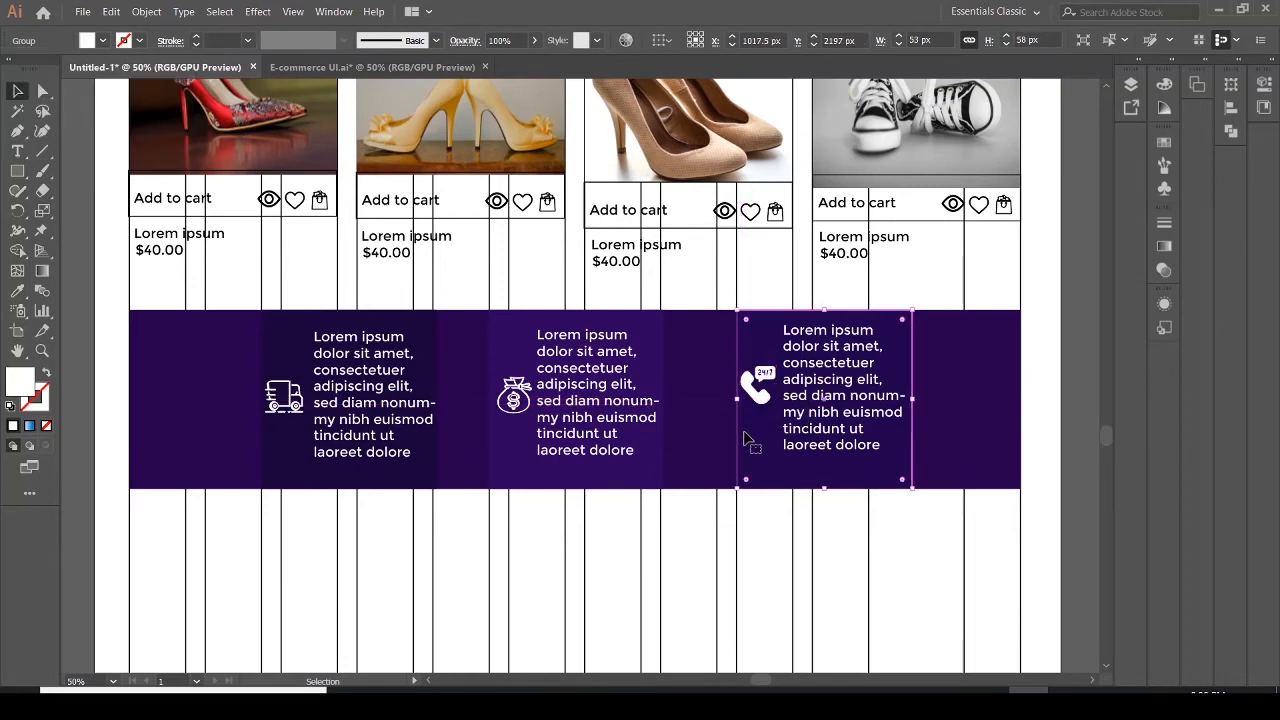
click(930, 441)
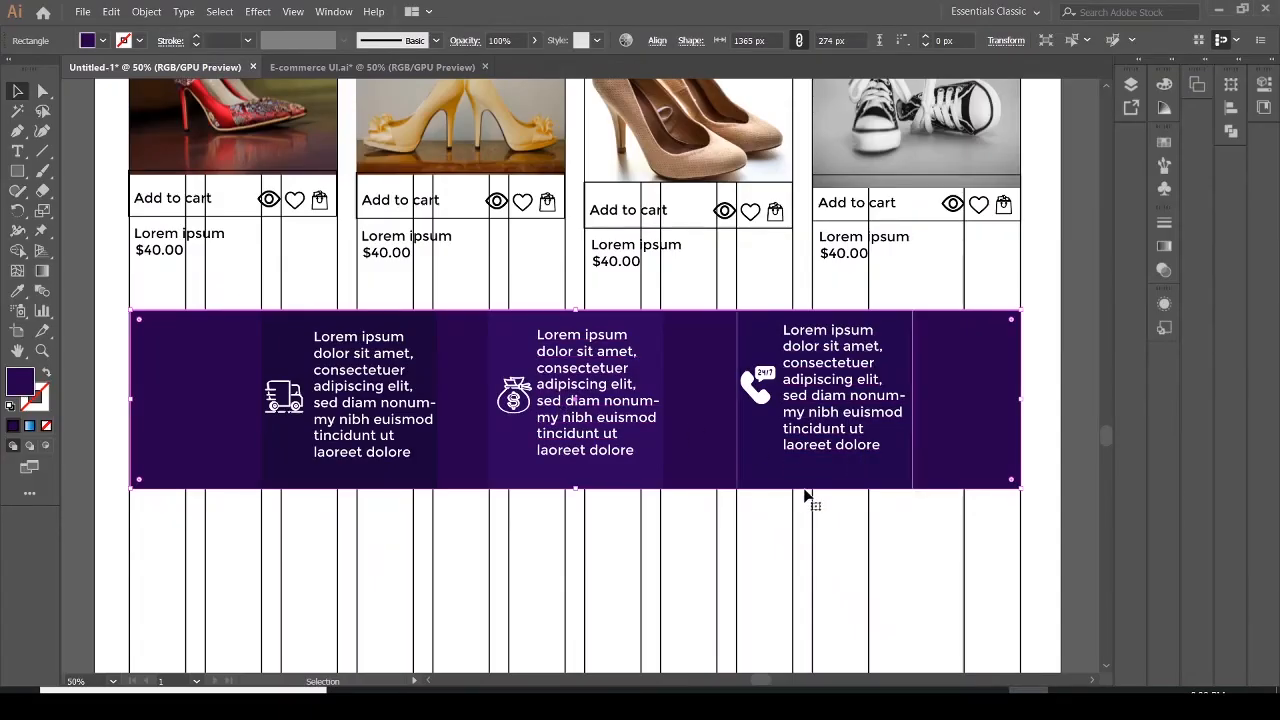
Extend the artboard's bottom edge downward to a height of about 3208 px
drag(1102, 430, 1108, 443)
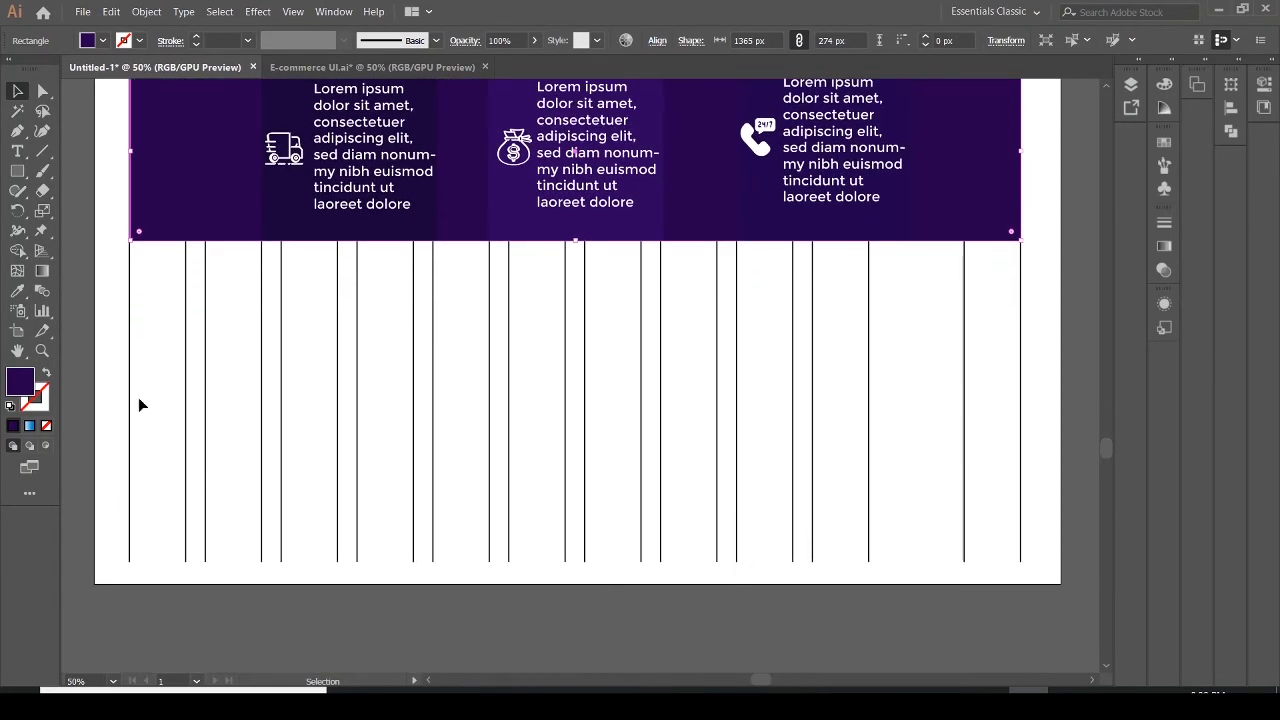
click(17, 331)
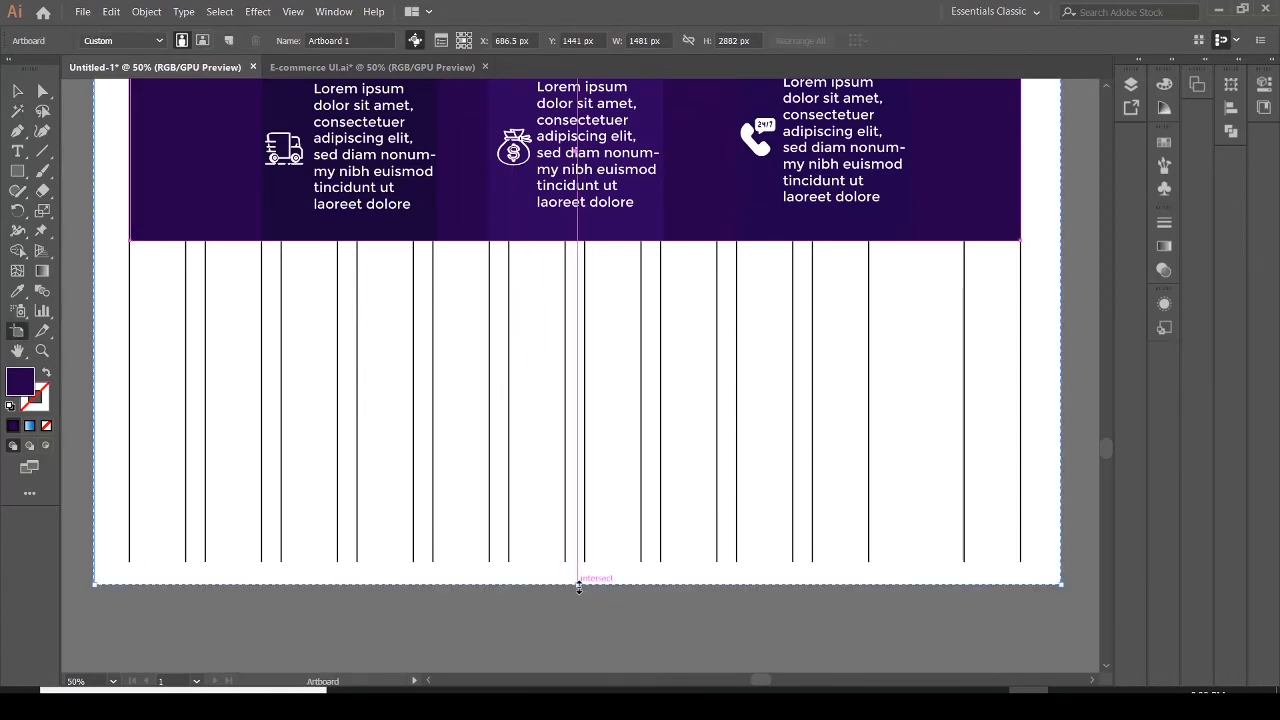
drag(578, 587, 580, 670)
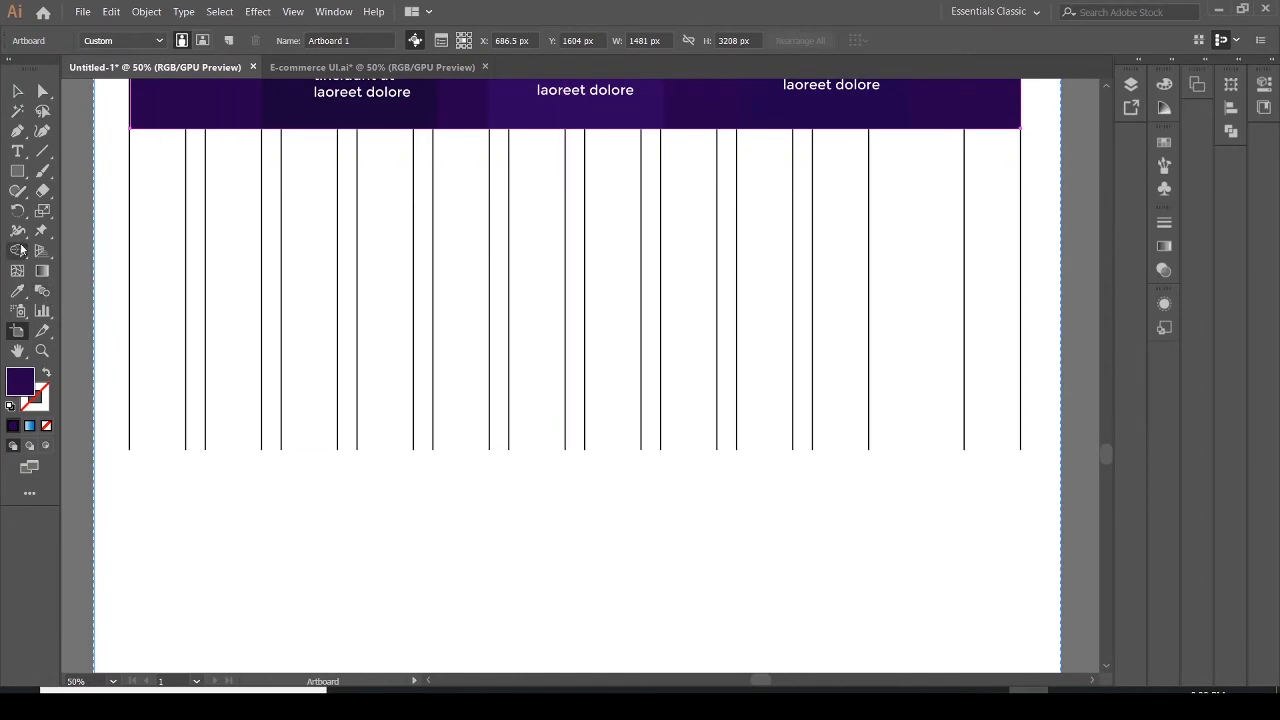
click(27, 92)
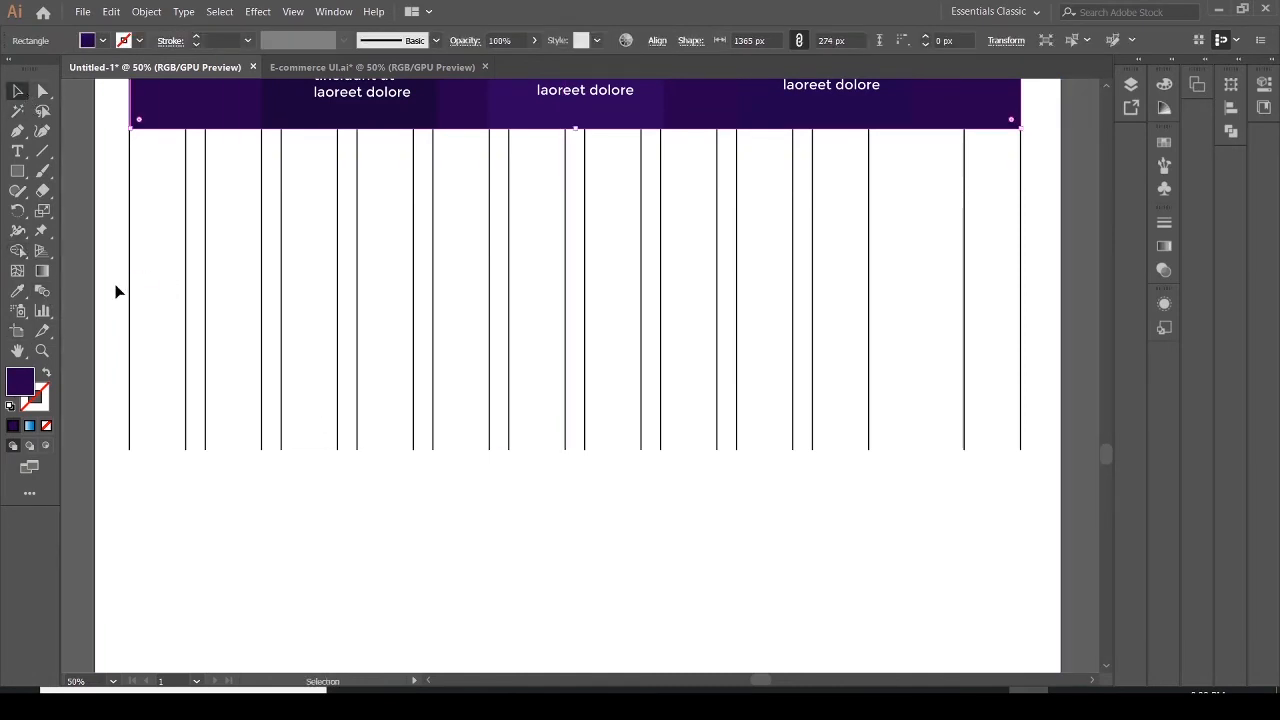
Stretch the grid column shapes on Layer 2 downward past the artboard's bottom edge
drag(116, 291, 1046, 500)
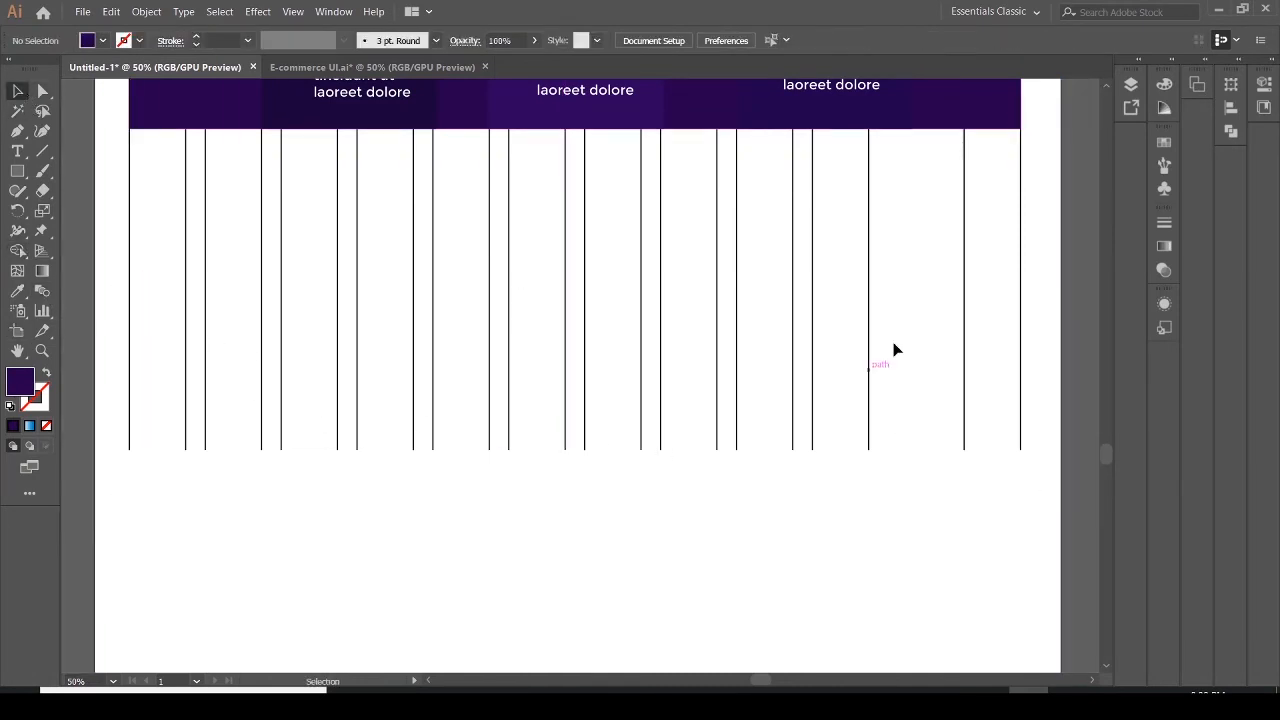
click(1131, 85)
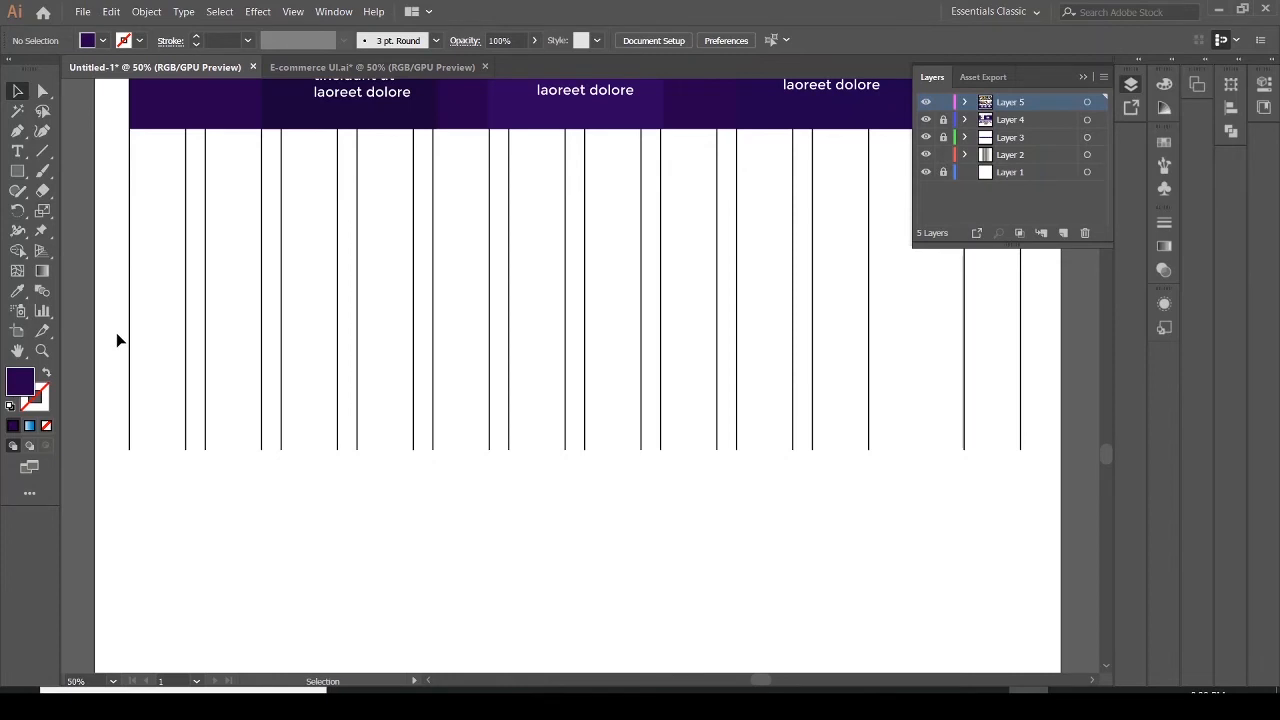
drag(116, 340, 1052, 570)
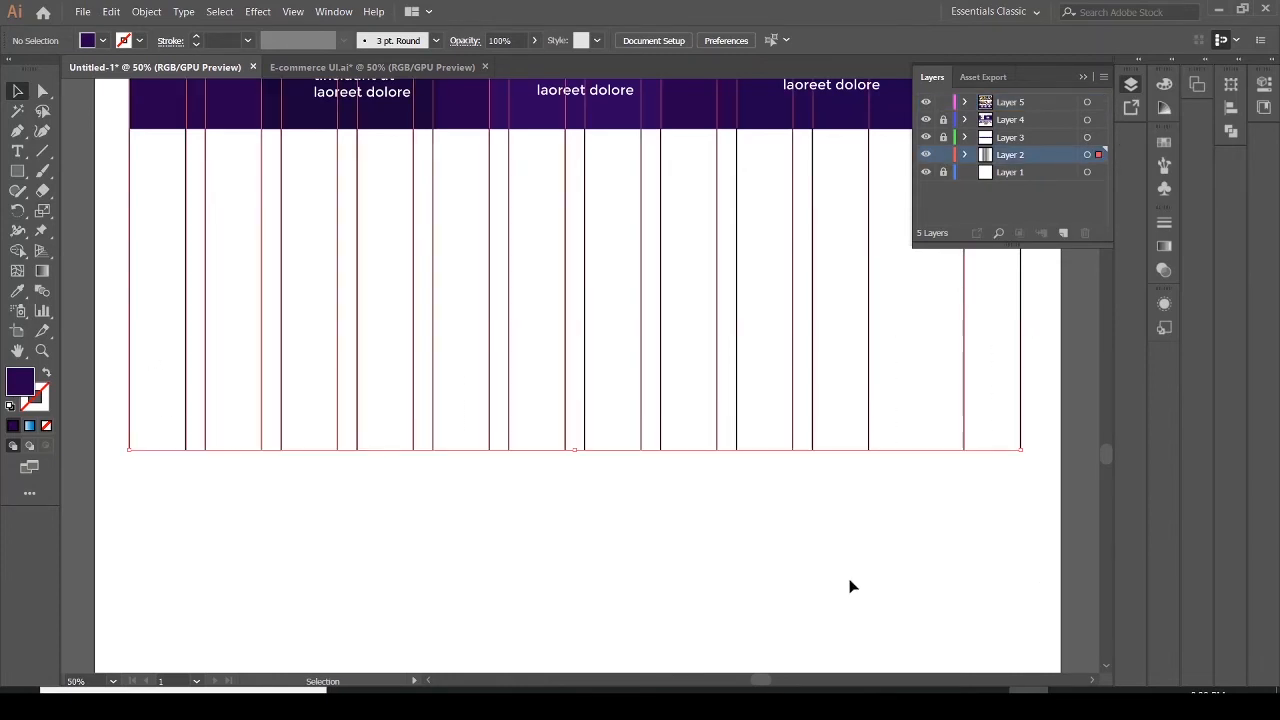
drag(574, 450, 562, 685)
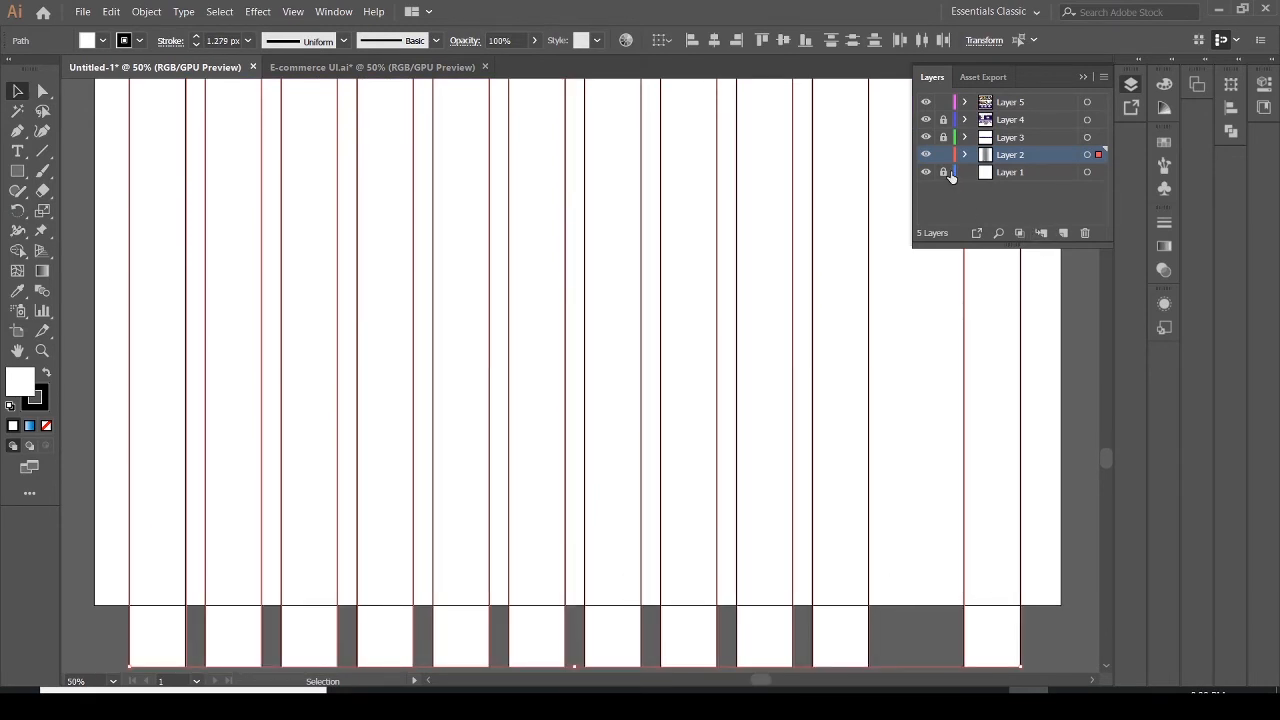
click(806, 171)
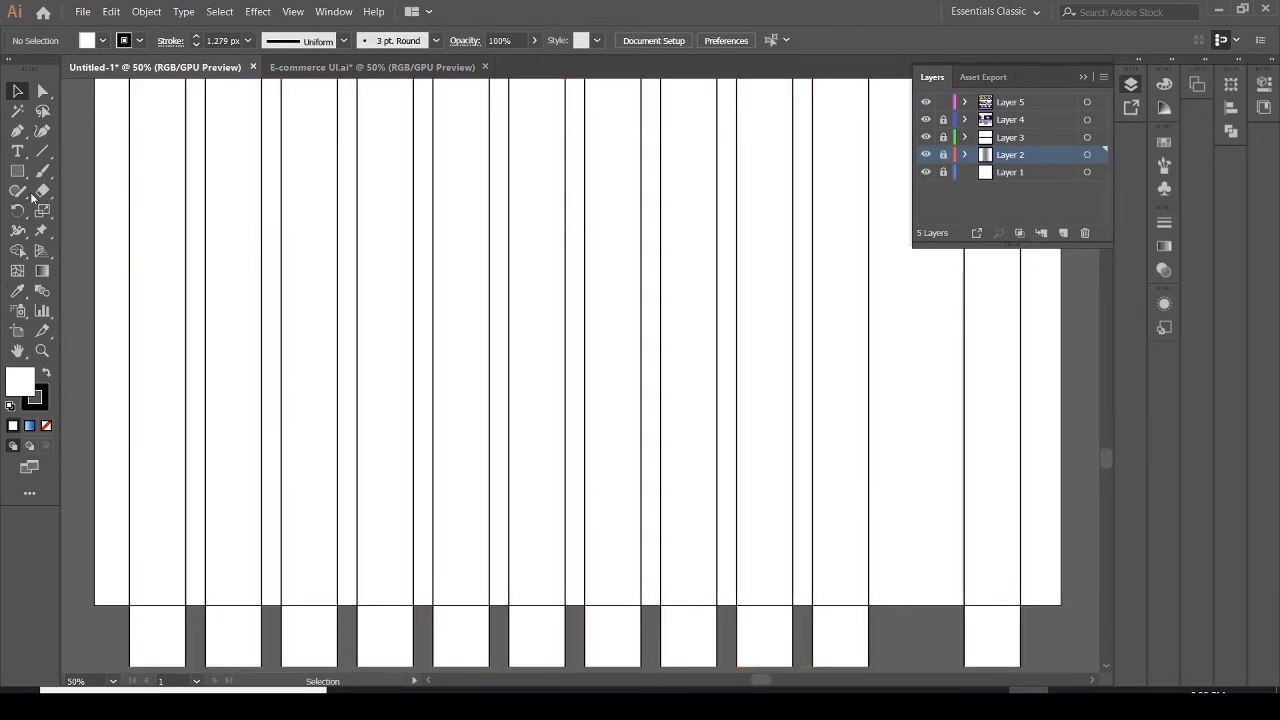
Extend the artboard's bottom edge to match the columns, about 3316 px high
click(17, 331)
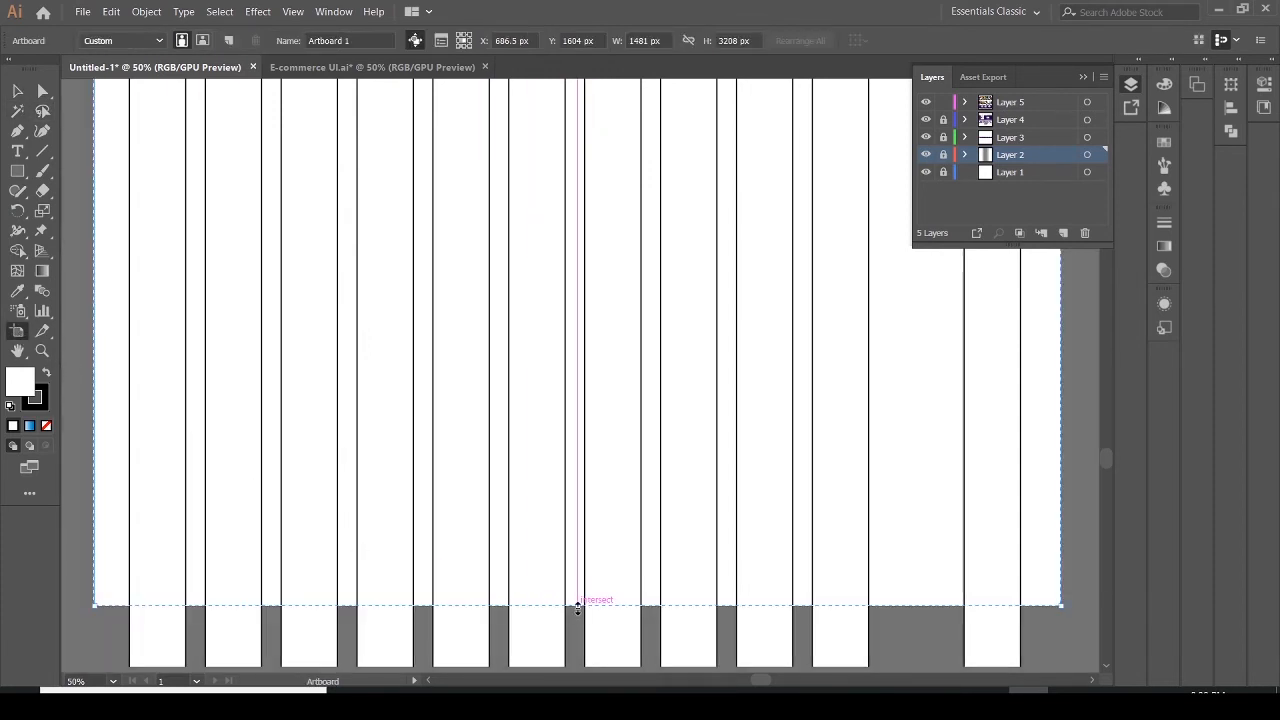
mouse_move(578, 604)
mouse_down()
mouse_move(578, 667)
mouse_move(589, 610)
mouse_up()
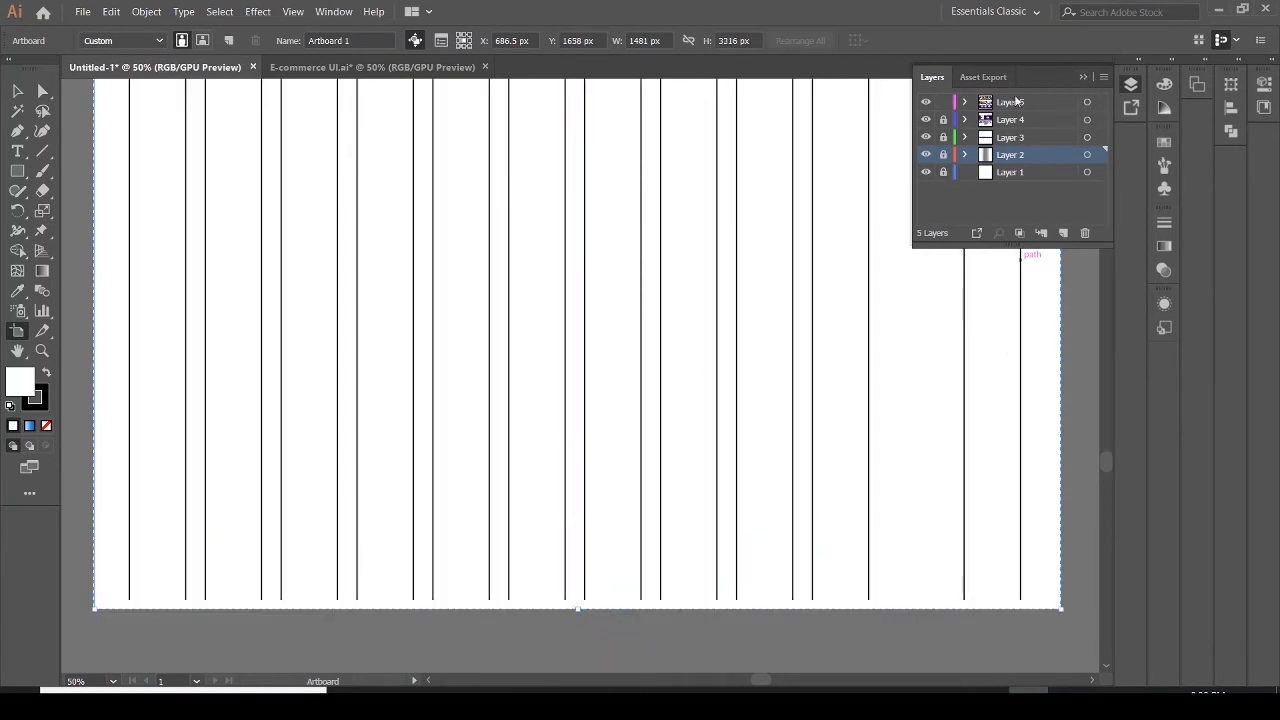
drag(1104, 464, 1124, 439)
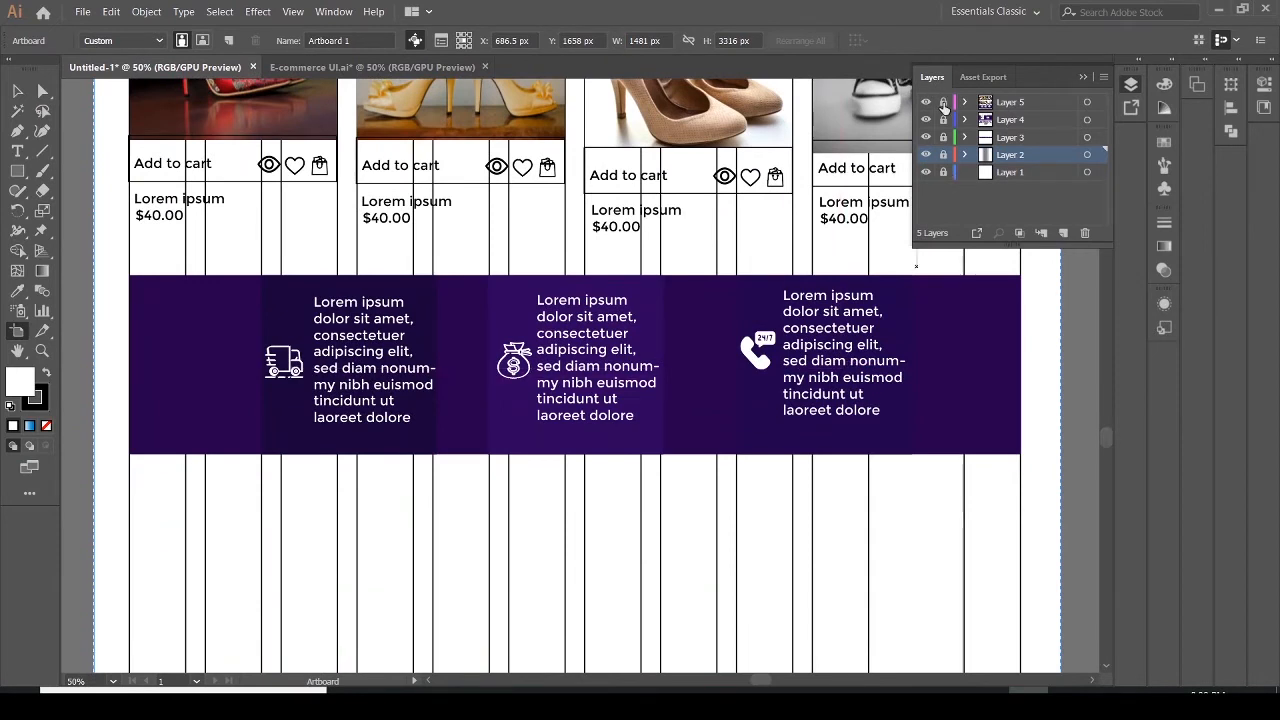
click(1062, 233)
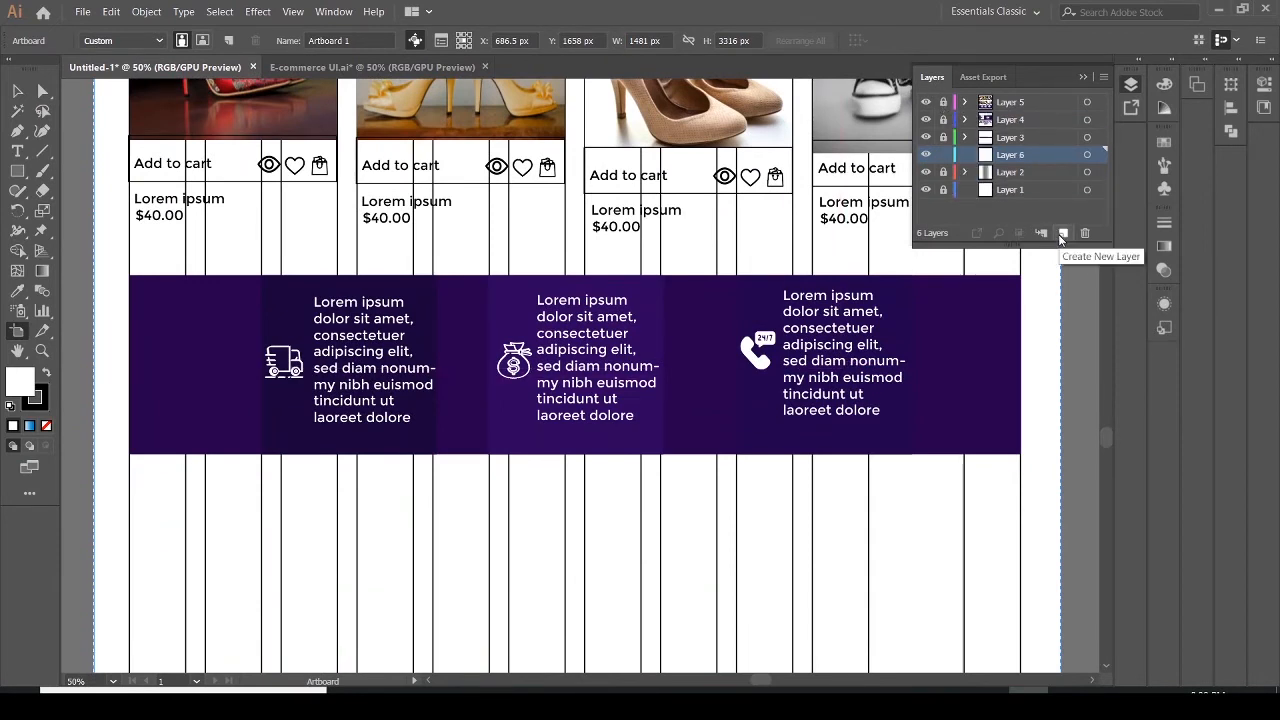
drag(1040, 162, 1027, 94)
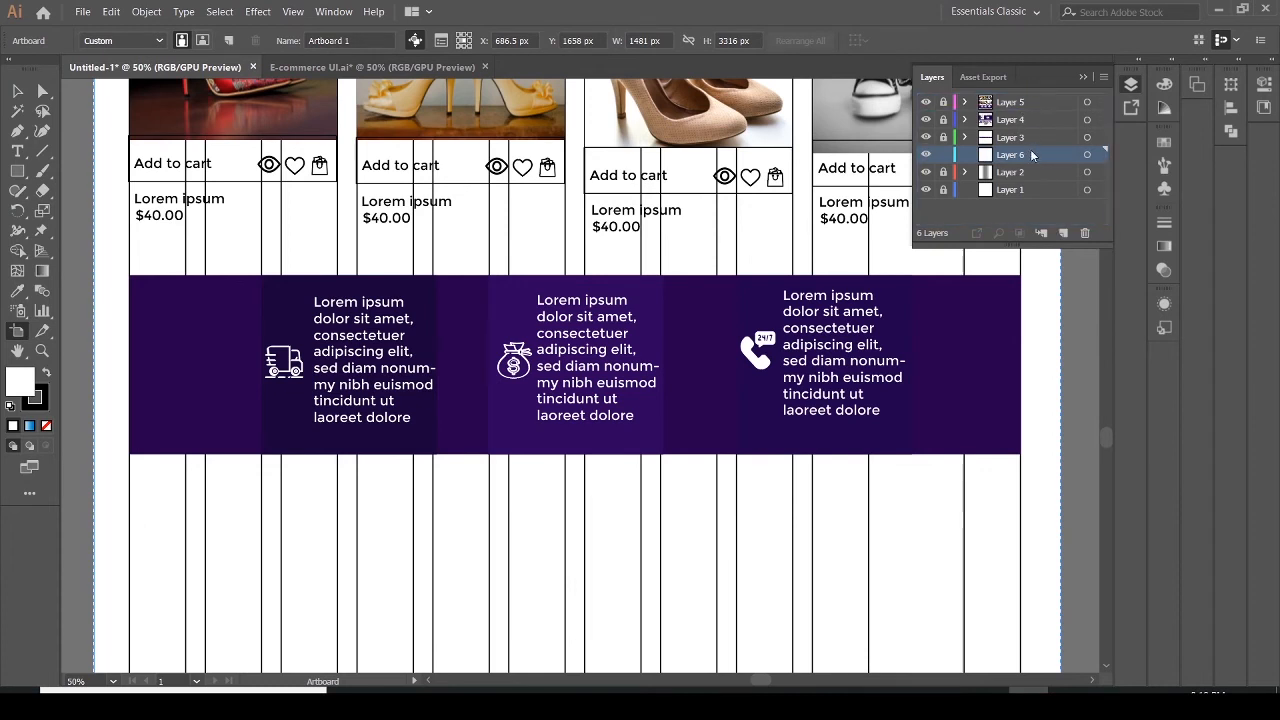
drag(1032, 155, 1030, 104)
click(1086, 234)
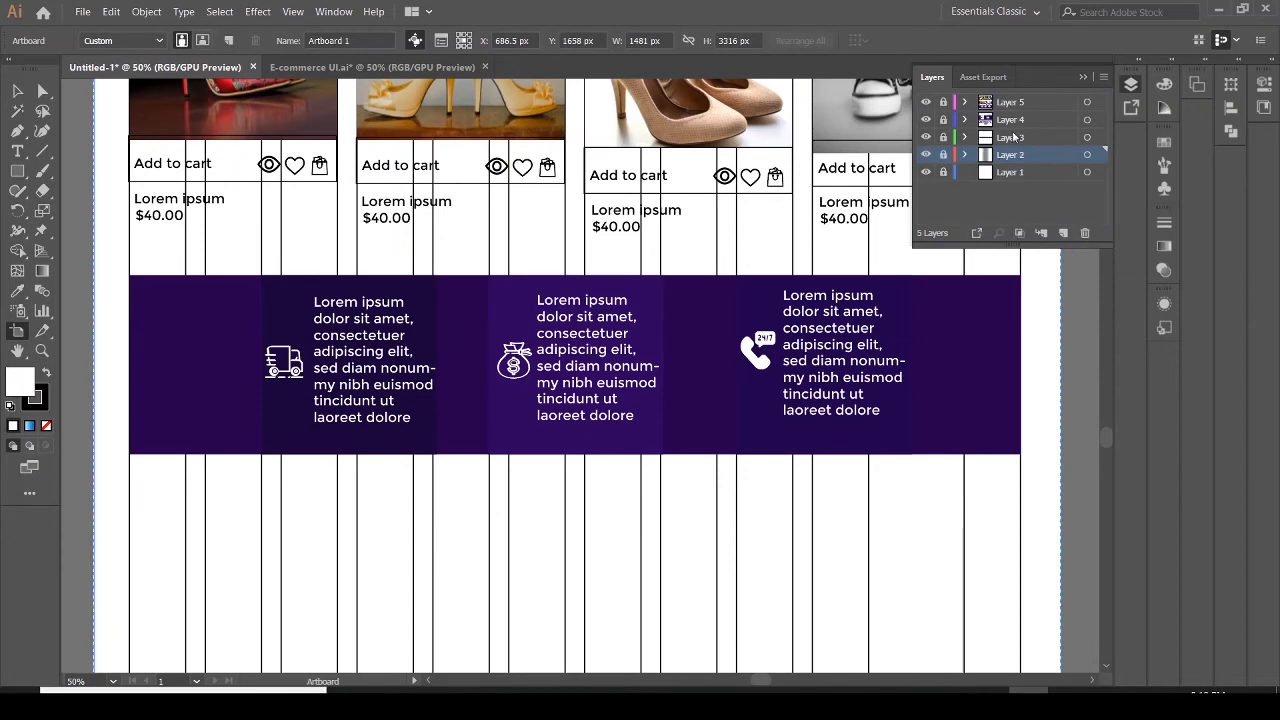
Add a new layer at the top of the layer stack above Layer 5
click(987, 103)
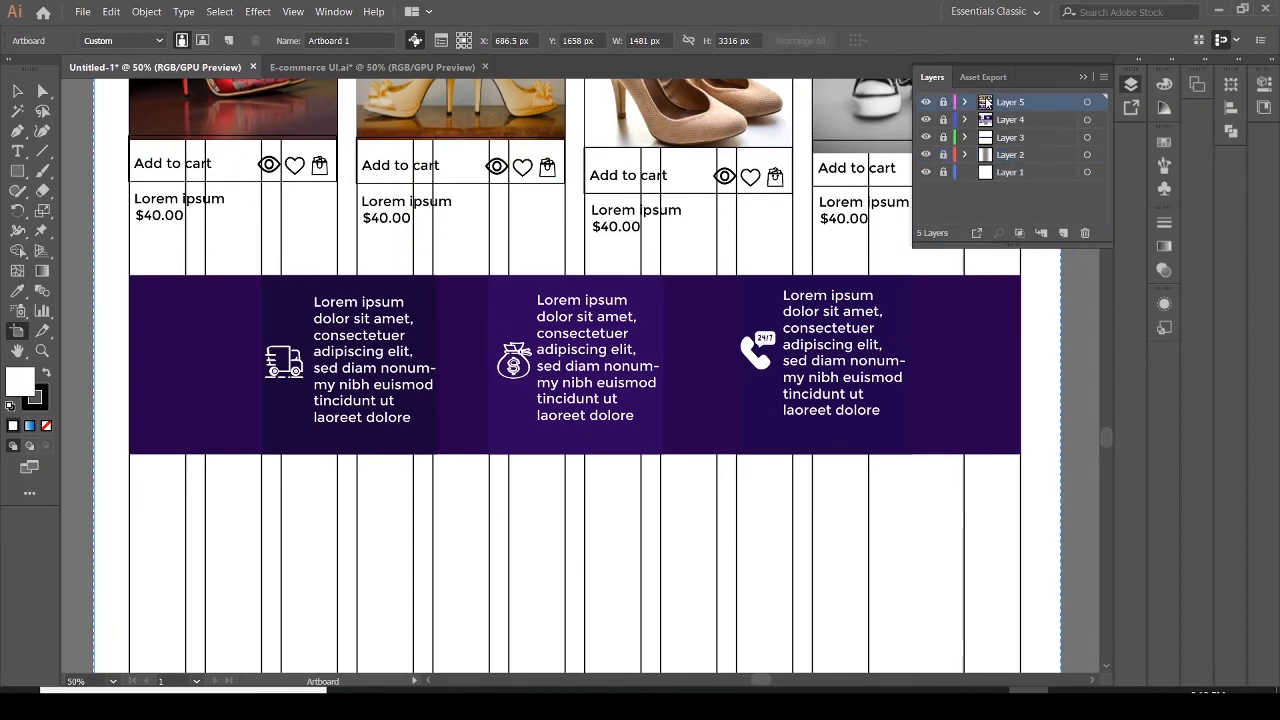
click(1063, 233)
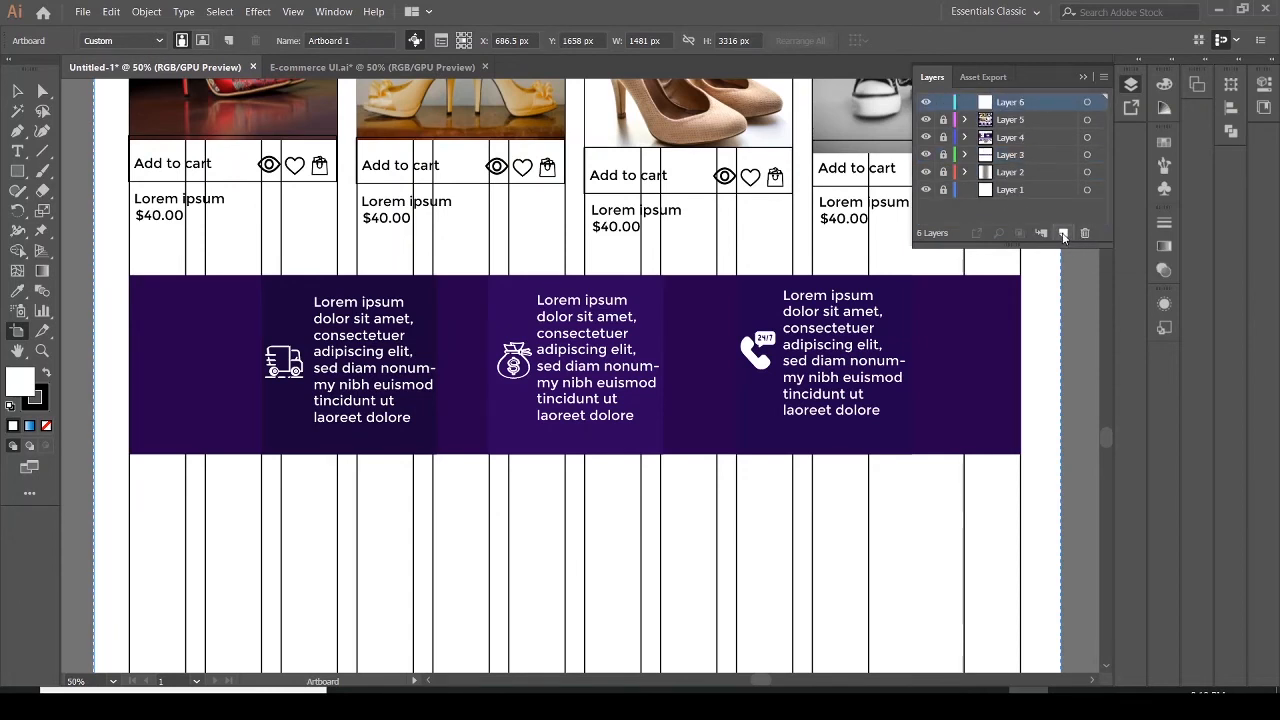
click(1080, 78)
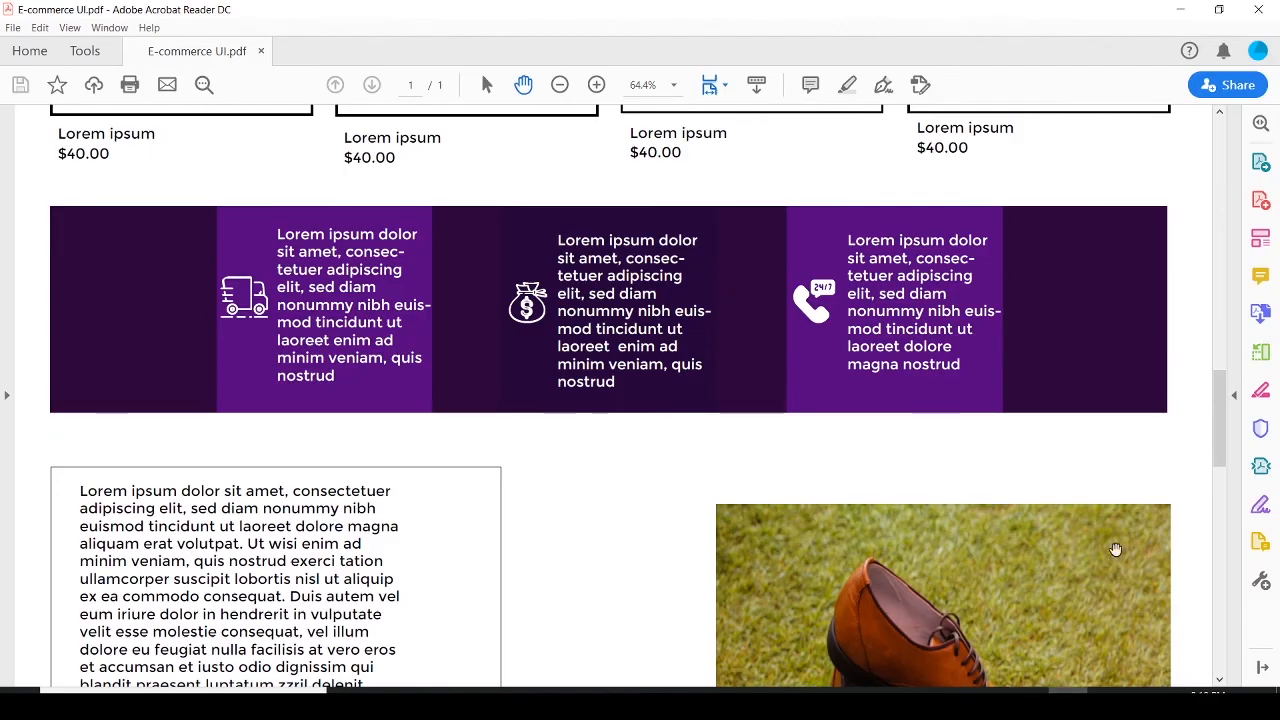
Examine the reference design's next section with the text block, button and brown shoe image
drag(1216, 426, 1236, 485)
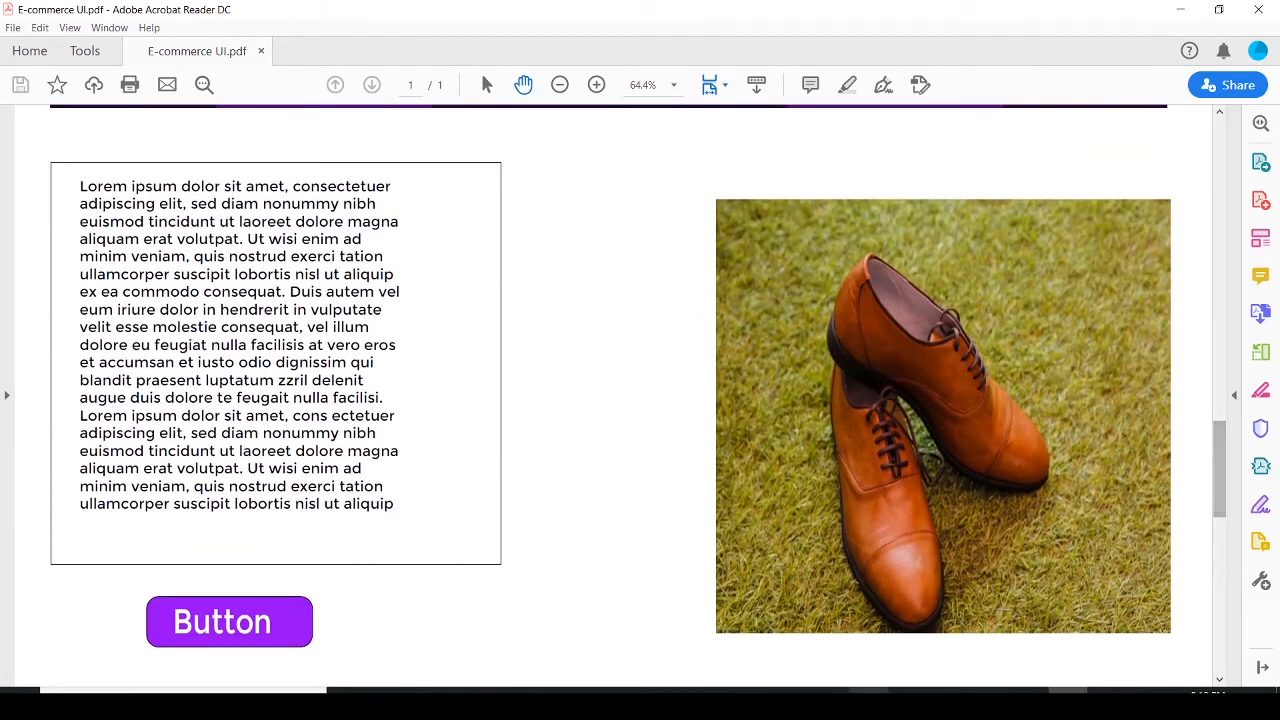
click(1029, 700)
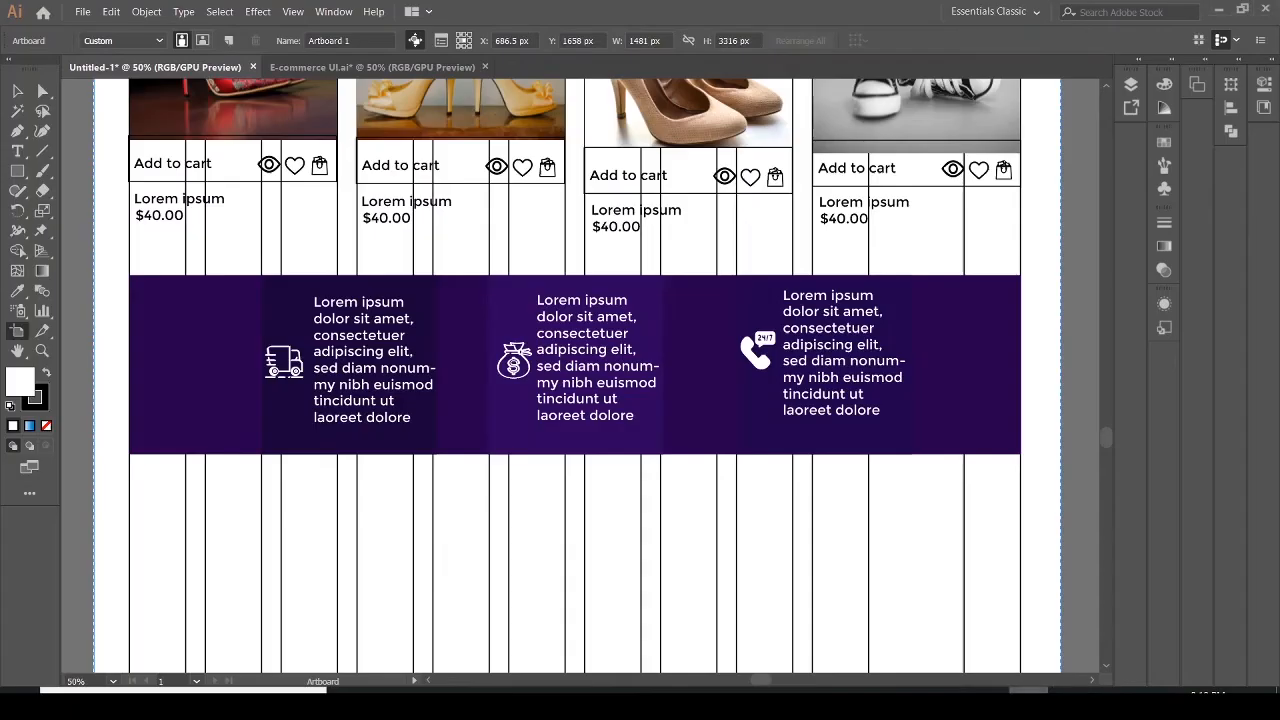
click(361, 68)
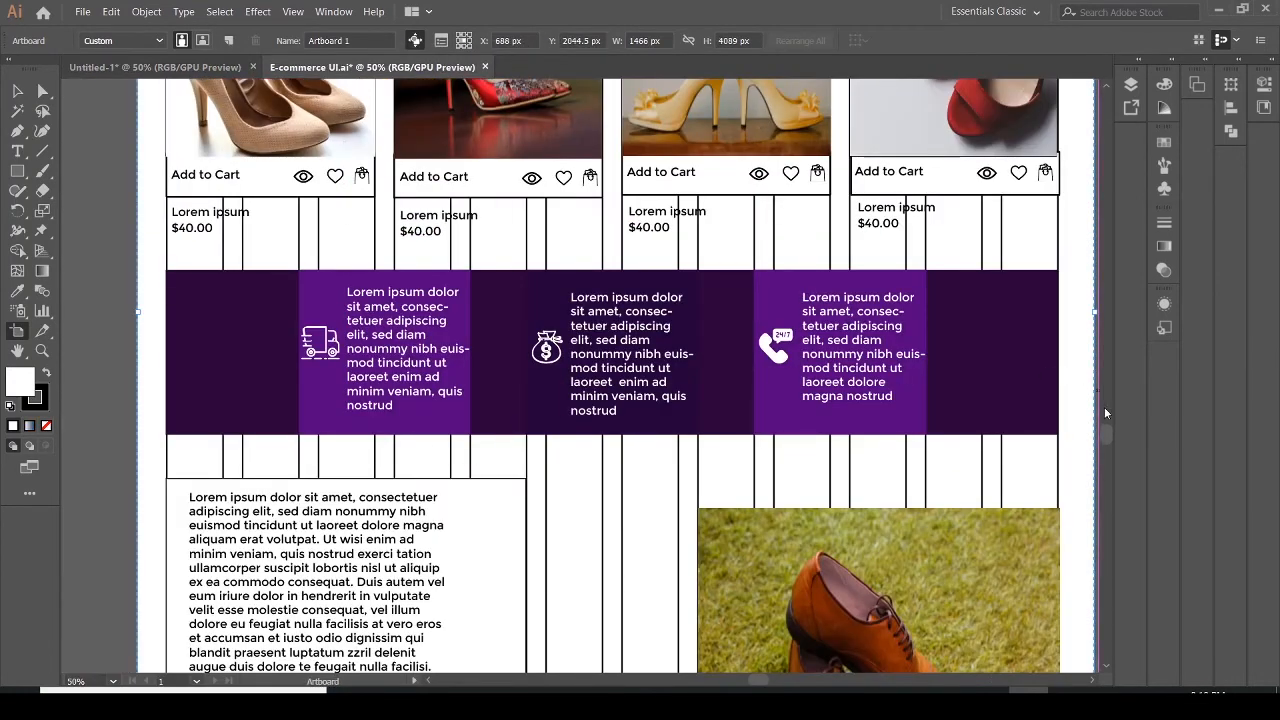
drag(1105, 432, 1110, 442)
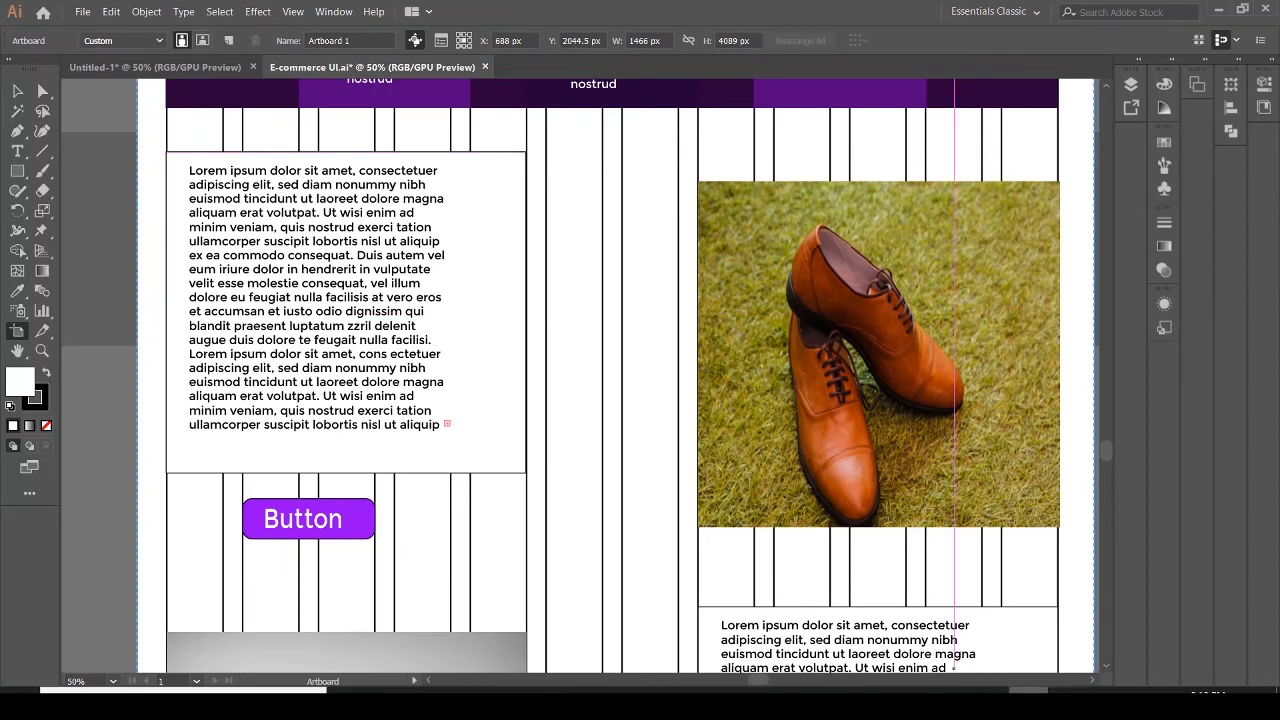
click(155, 67)
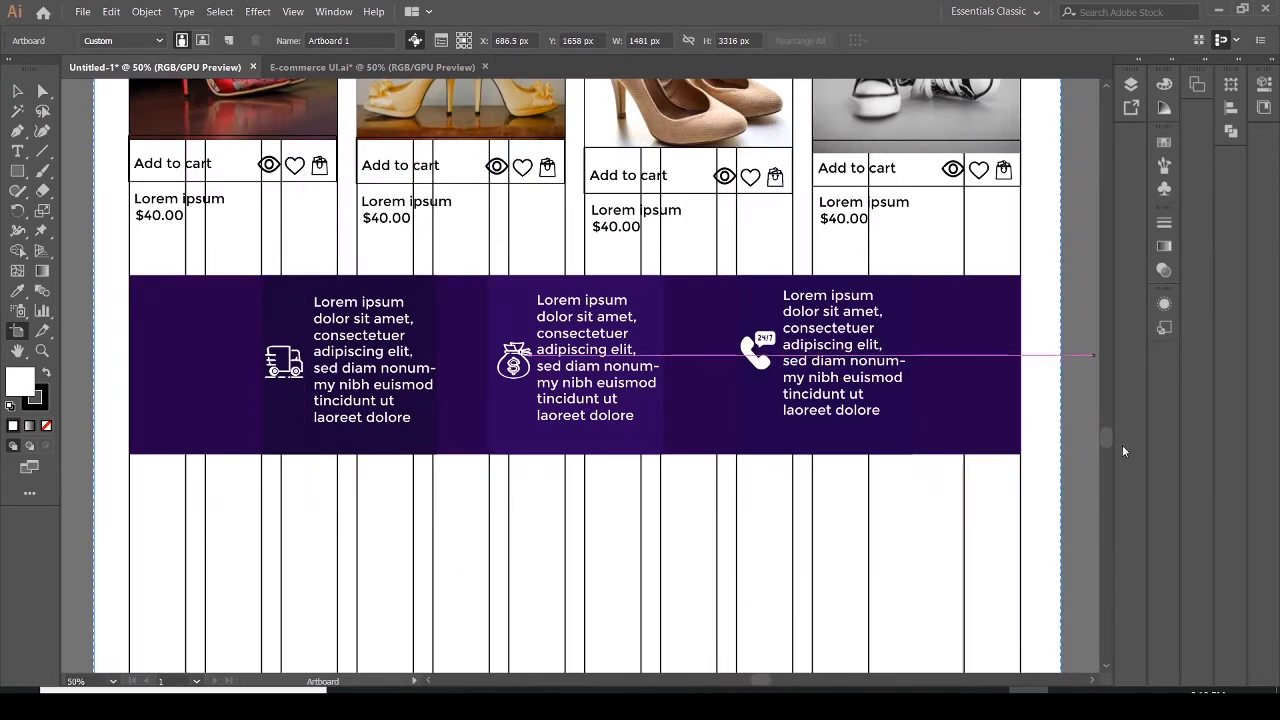
drag(1110, 435, 1110, 455)
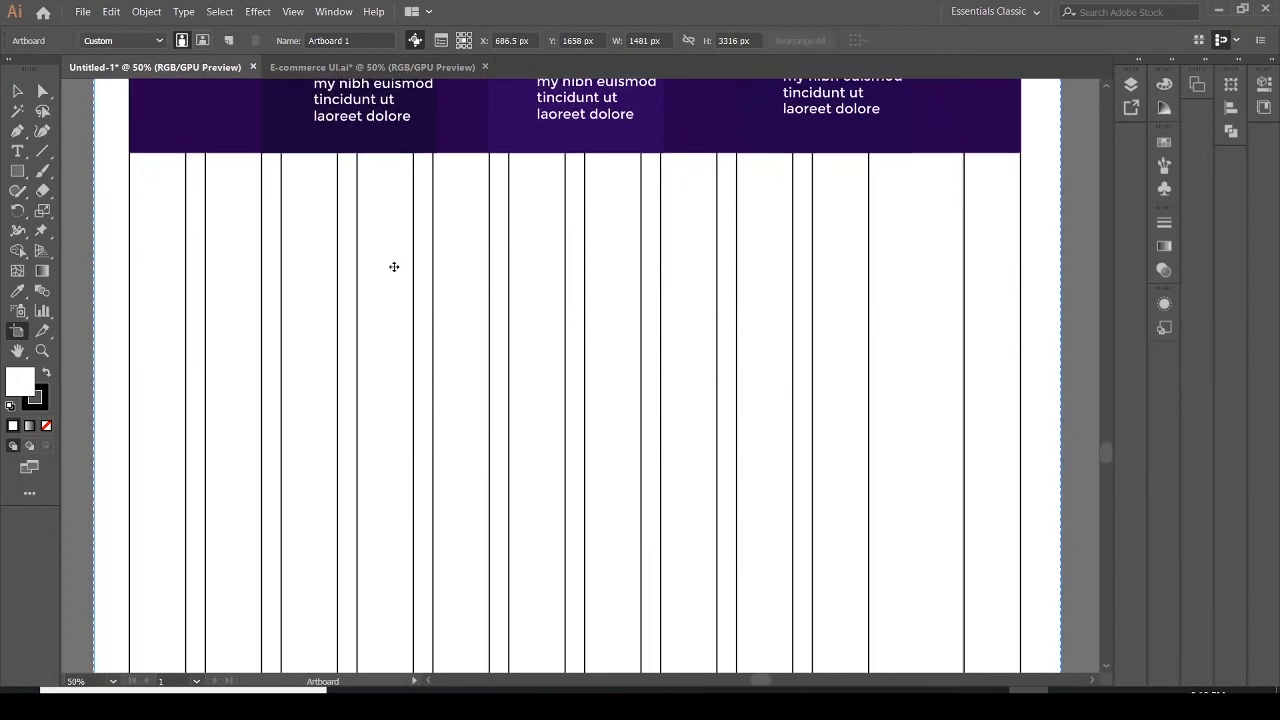
Draw a rectangle about 549 × 456 px below the purple banner on the left side of the grid
click(17, 171)
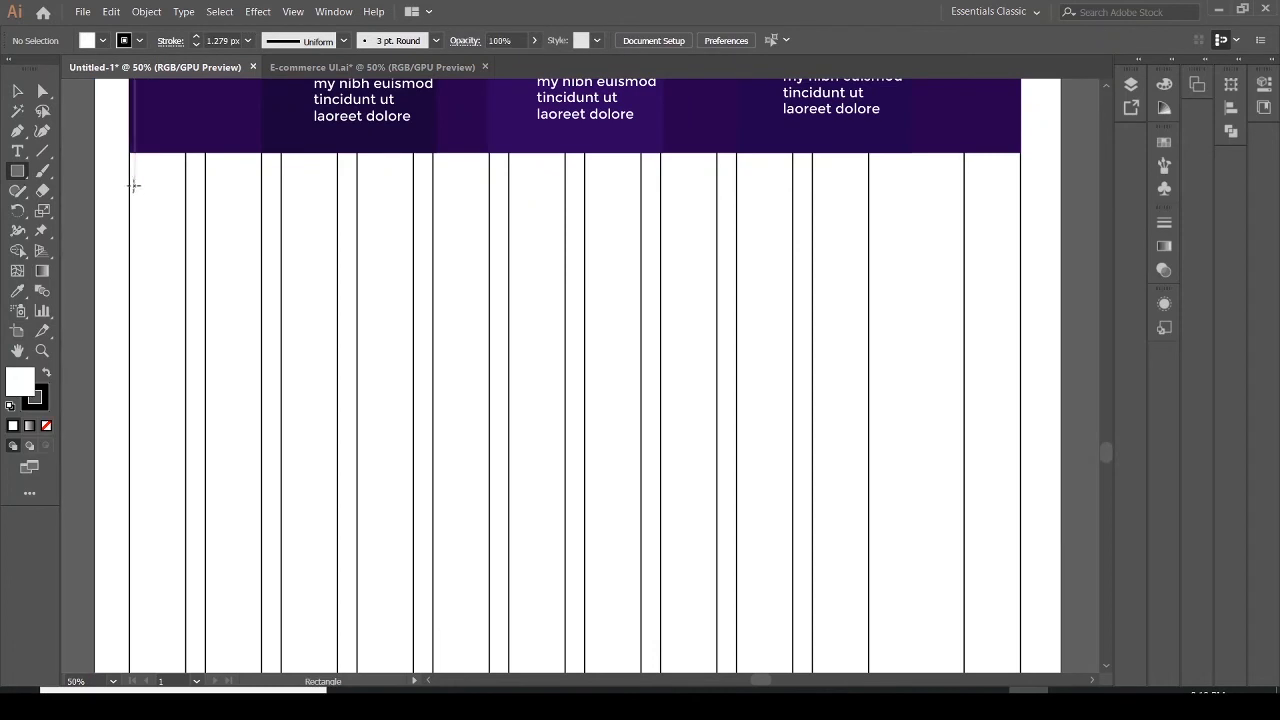
drag(130, 185, 336, 353)
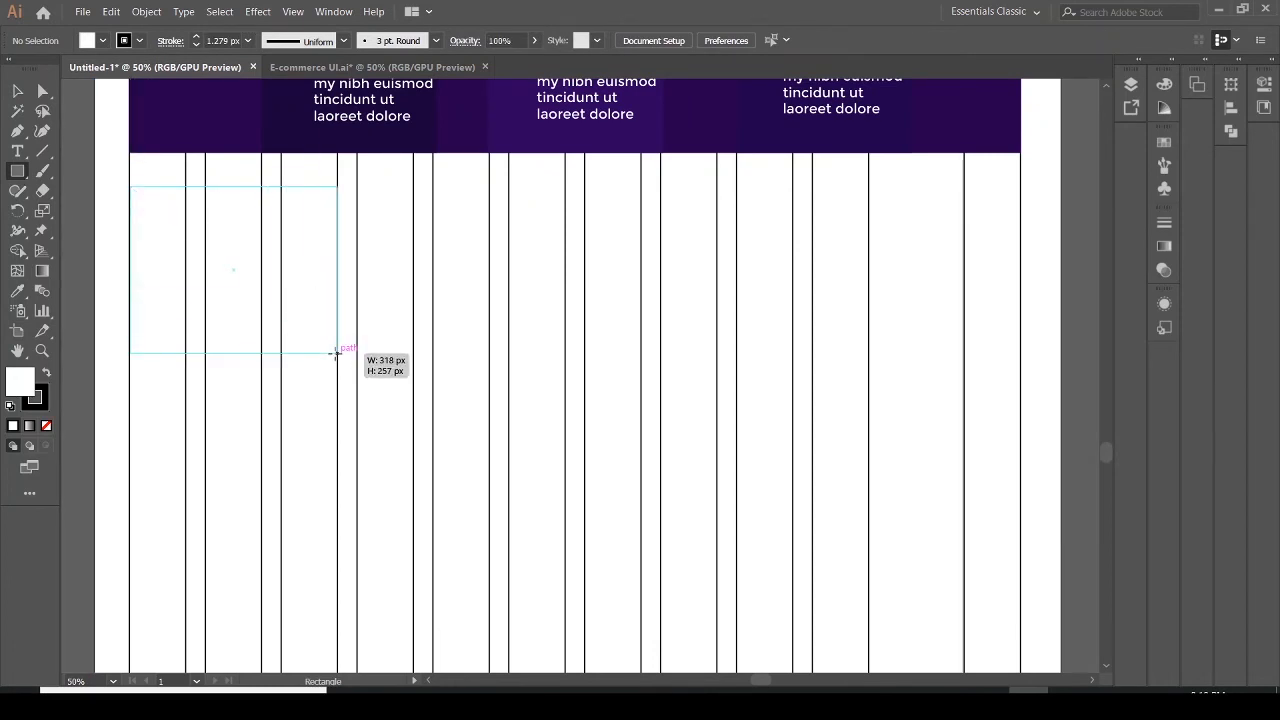
drag(336, 353, 487, 484)
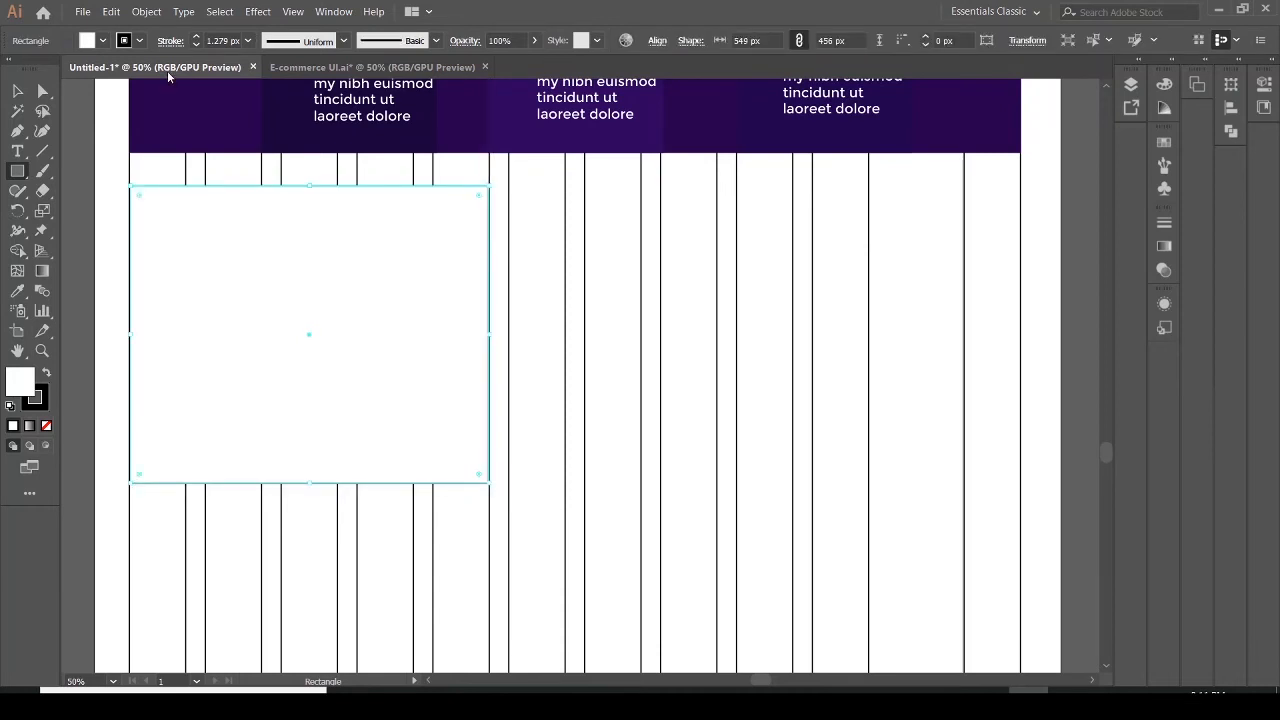
Create an area text box of placeholder text inside the new rectangle and nudge it into position
click(17, 151)
drag(148, 212, 412, 450)
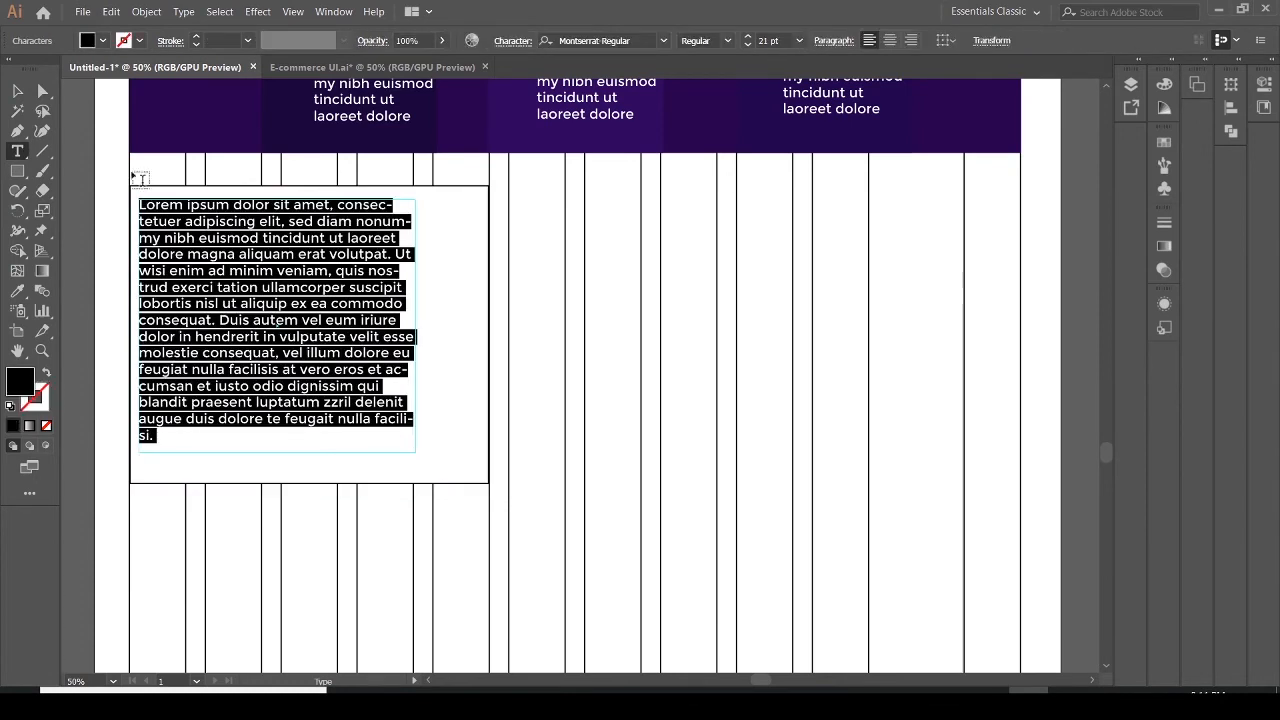
click(18, 92)
drag(253, 294, 288, 301)
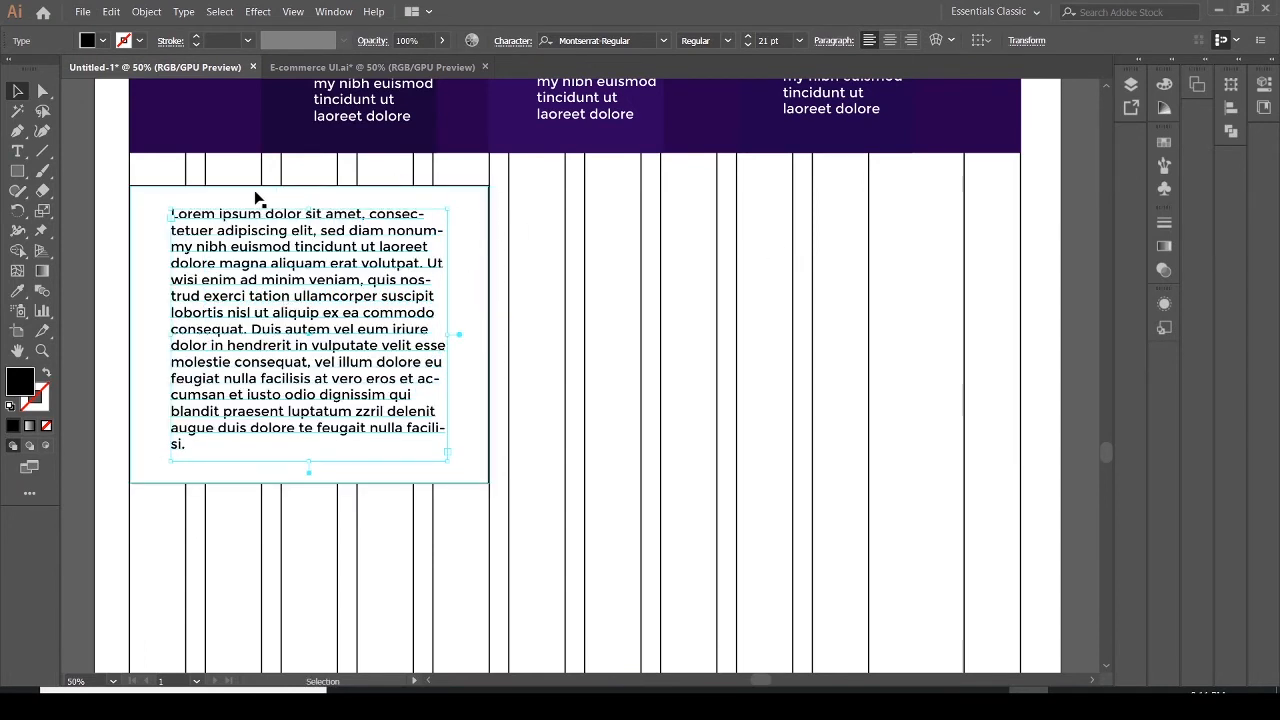
Draw a second rectangle about 553 × 422 px on the right, aligned to the grid columns
click(27, 170)
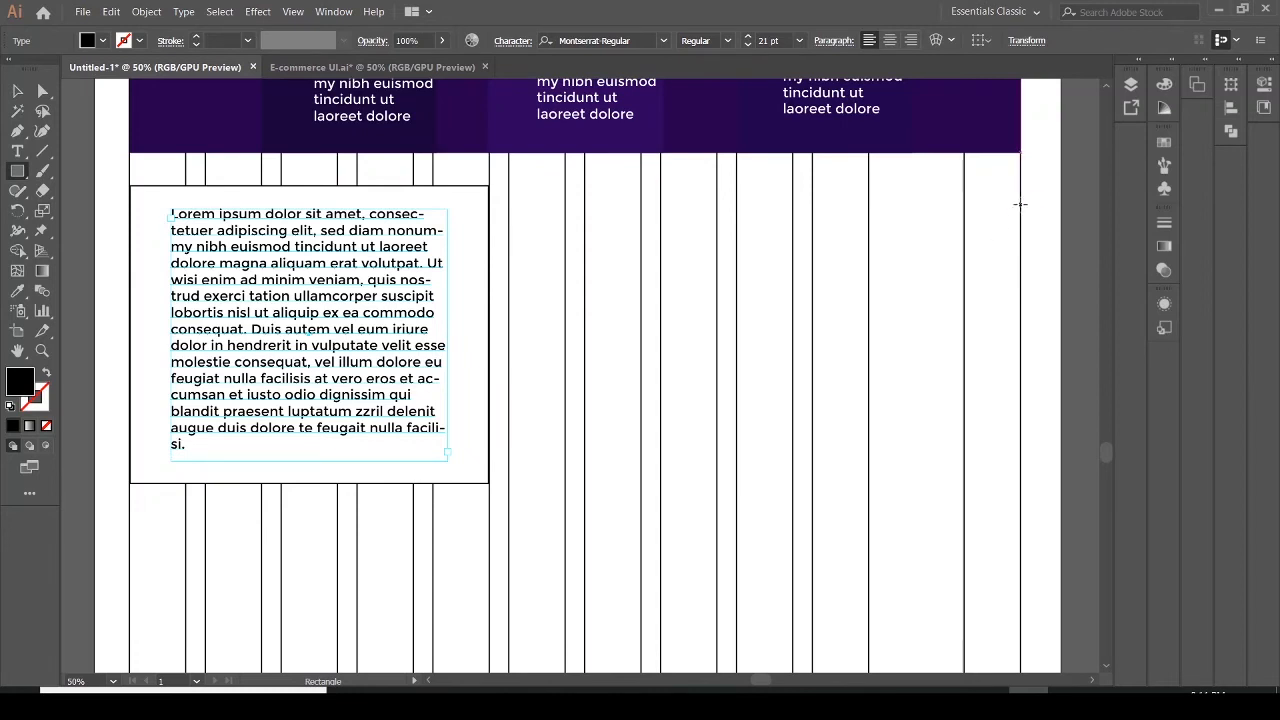
drag(1019, 205, 715, 260)
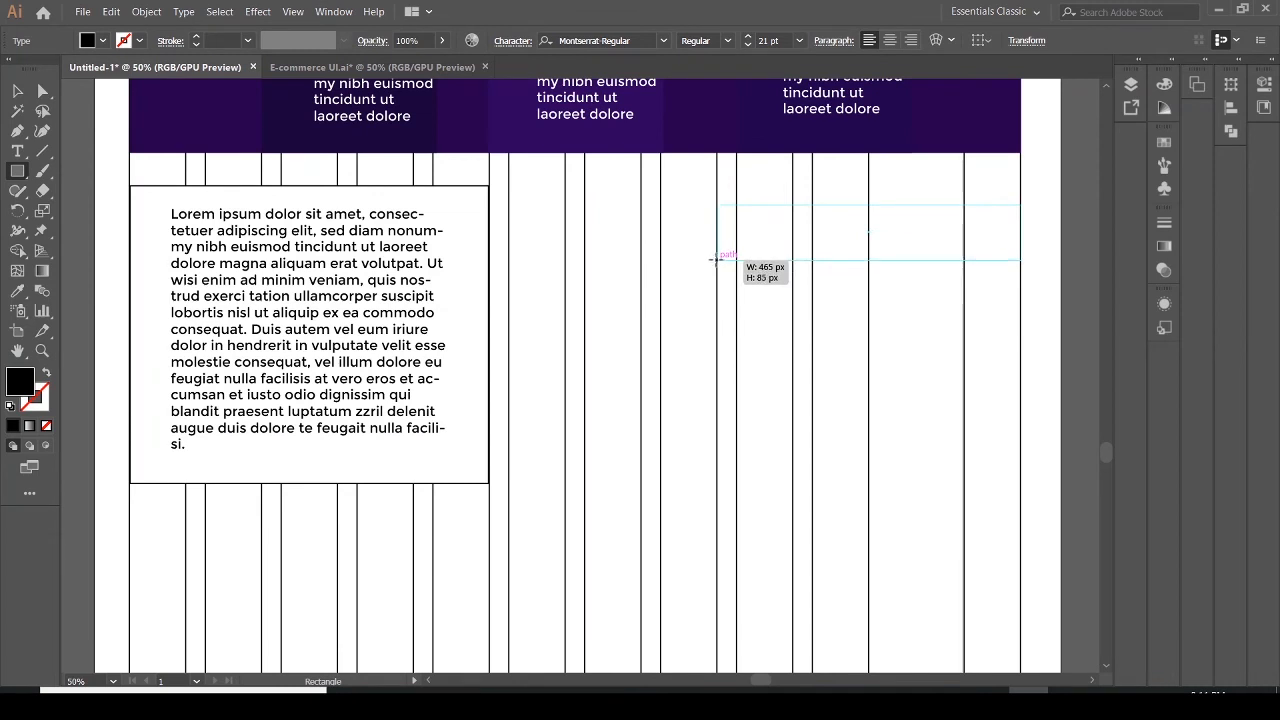
drag(715, 260, 715, 260)
drag(715, 260, 663, 478)
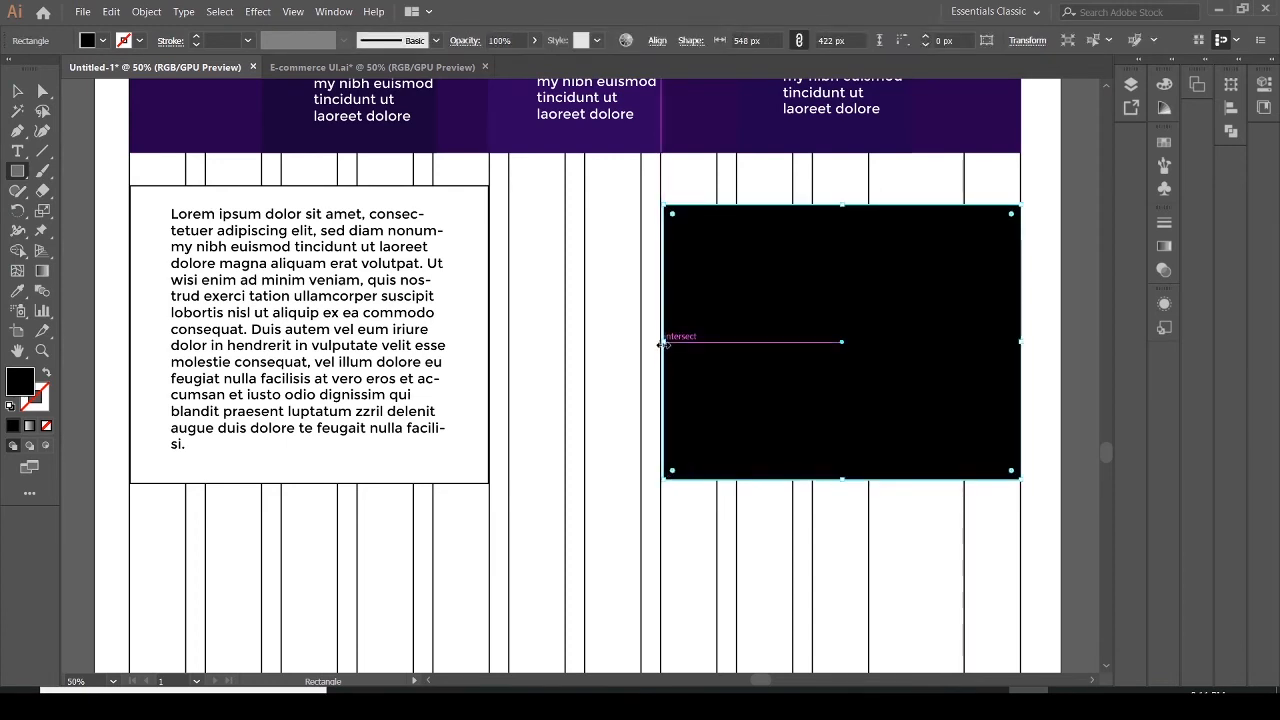
drag(664, 342, 660, 343)
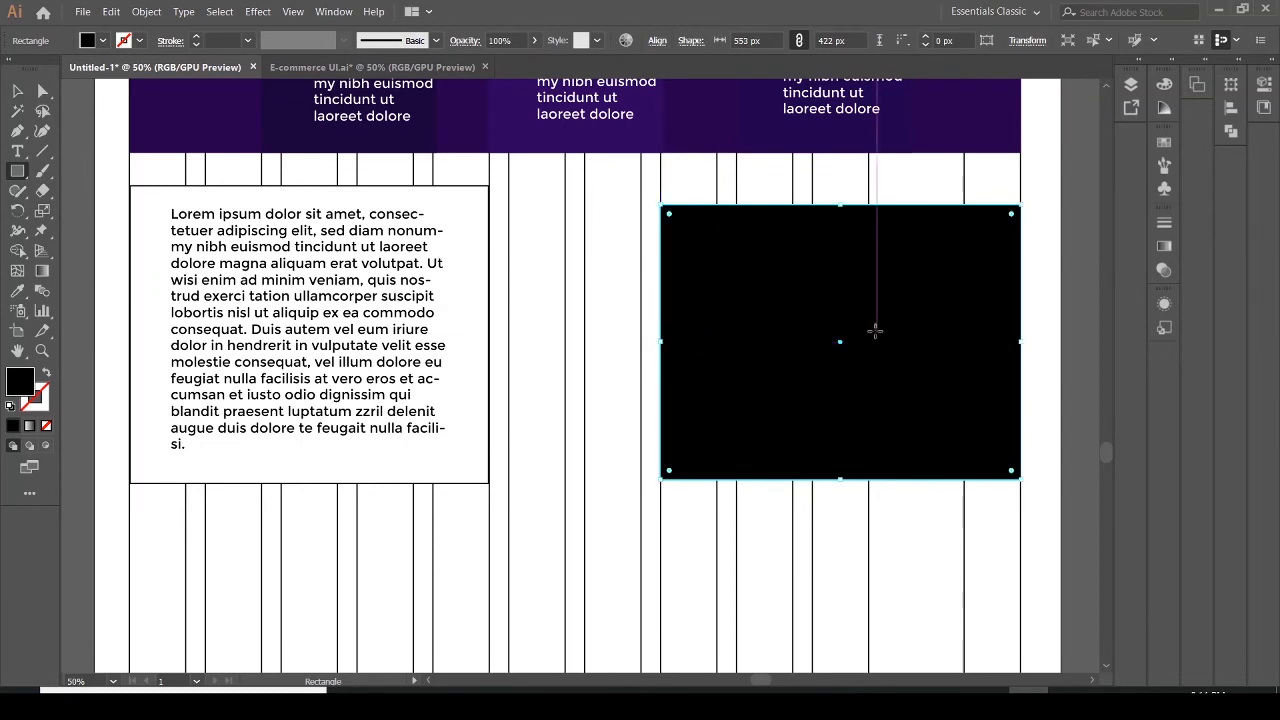
click(15, 92)
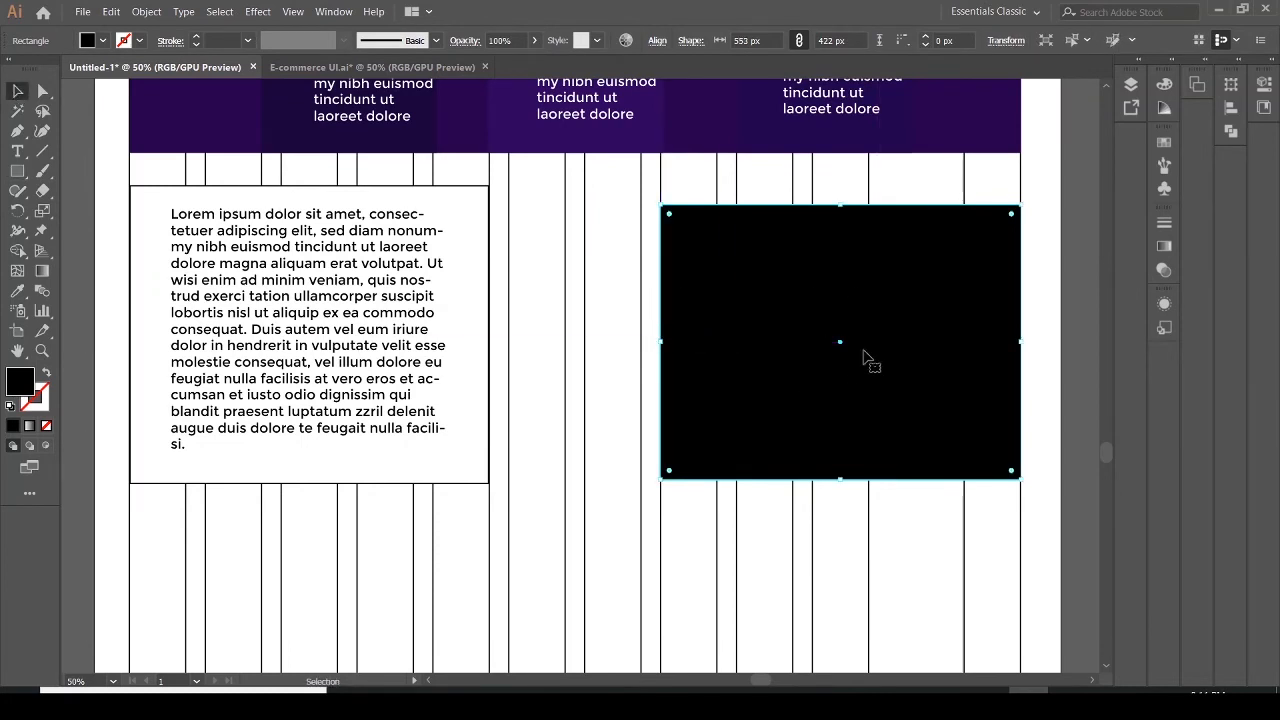
drag(867, 360, 866, 367)
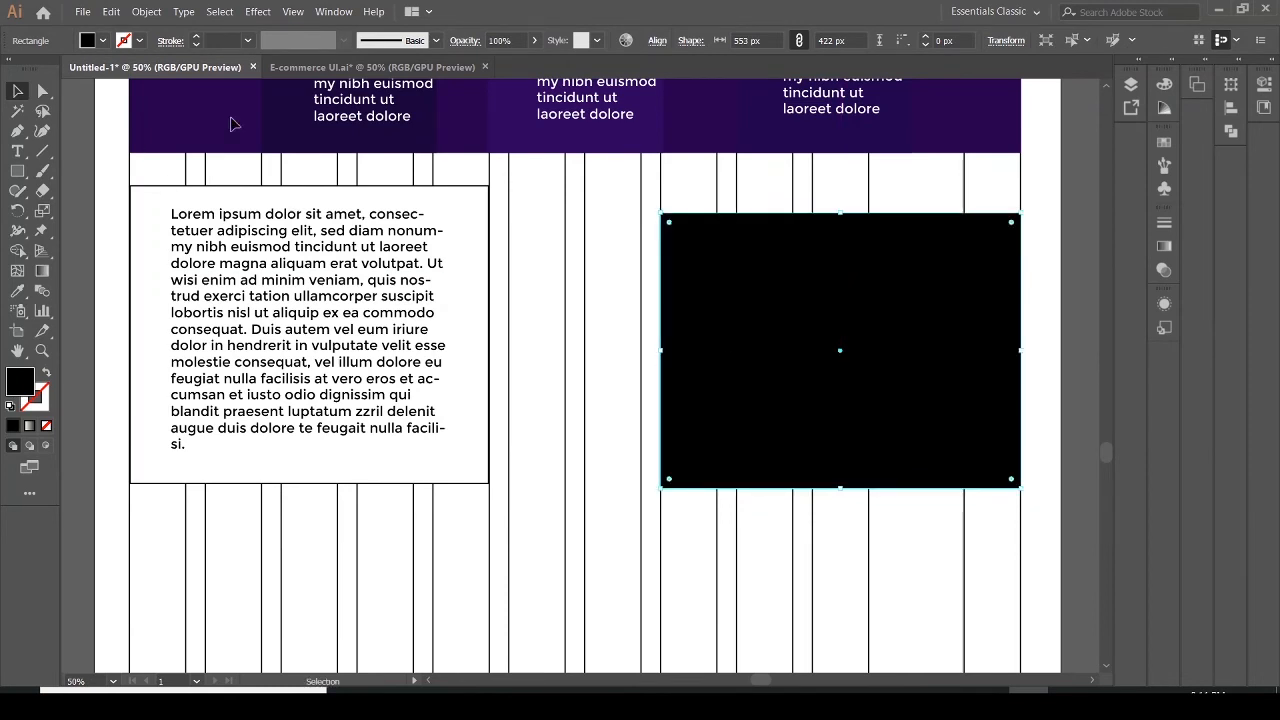
Set the right rectangle's fill to none and its stroke to black
click(103, 40)
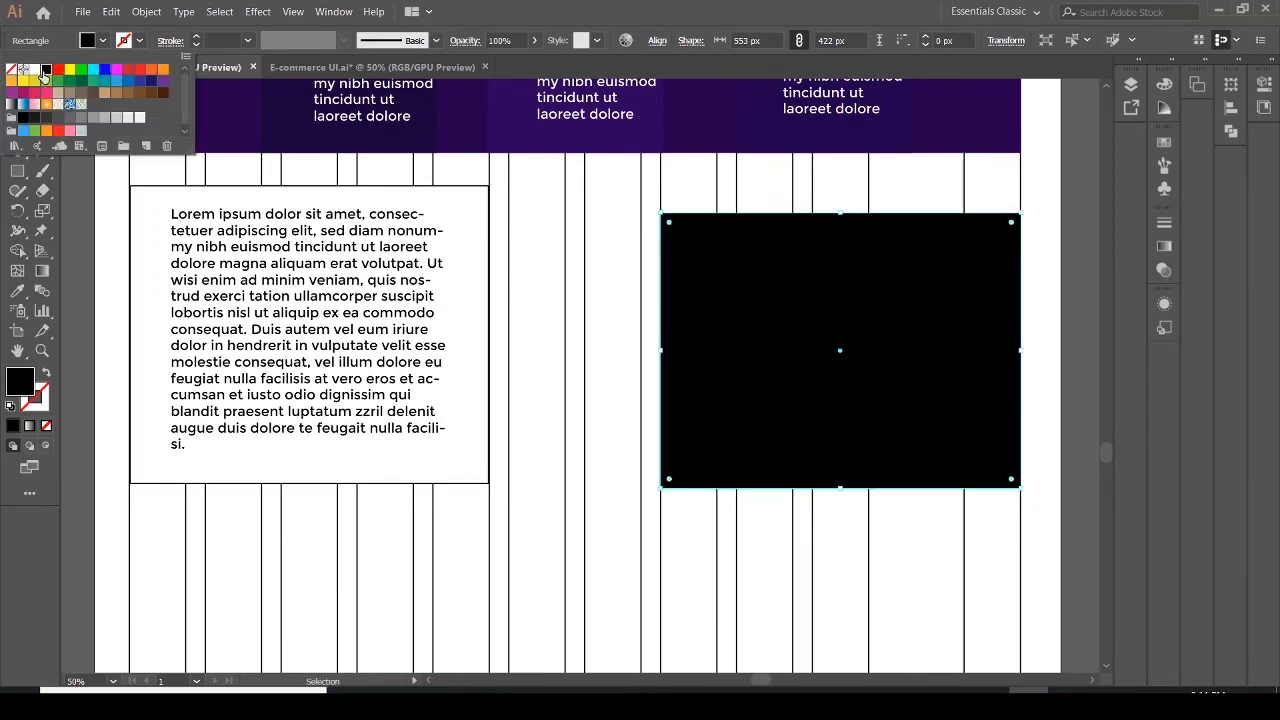
click(13, 72)
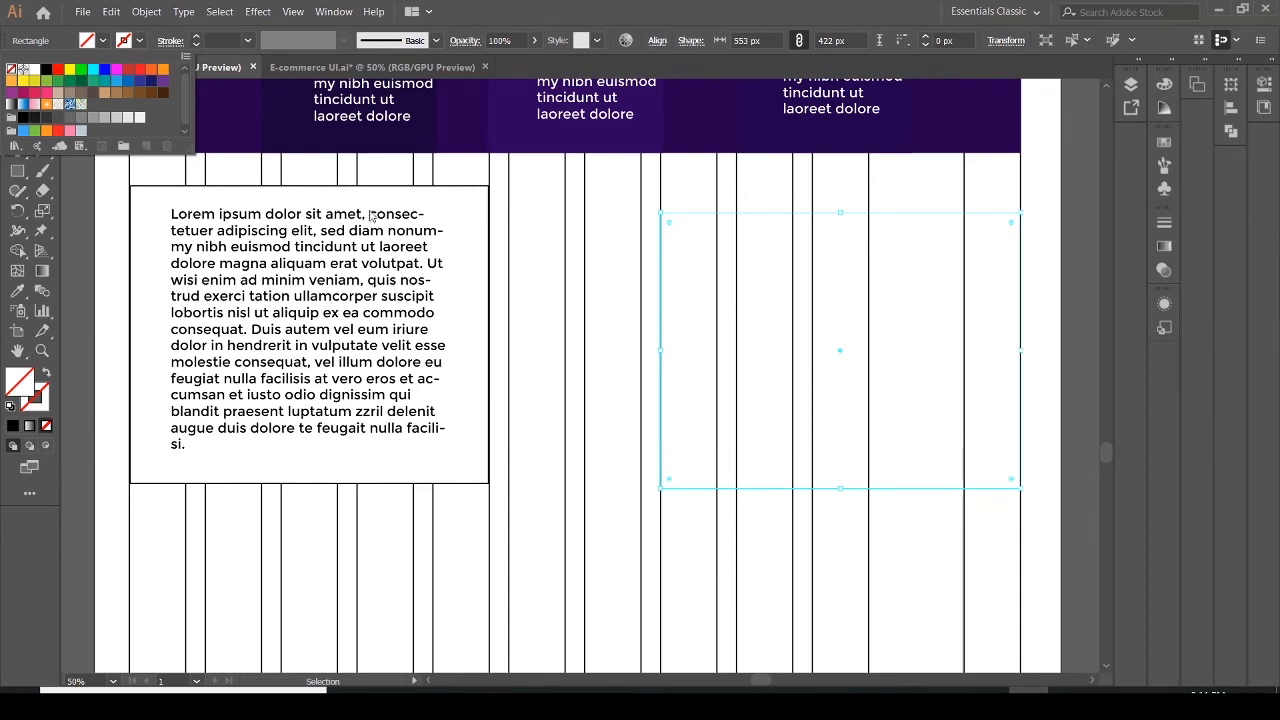
click(142, 42)
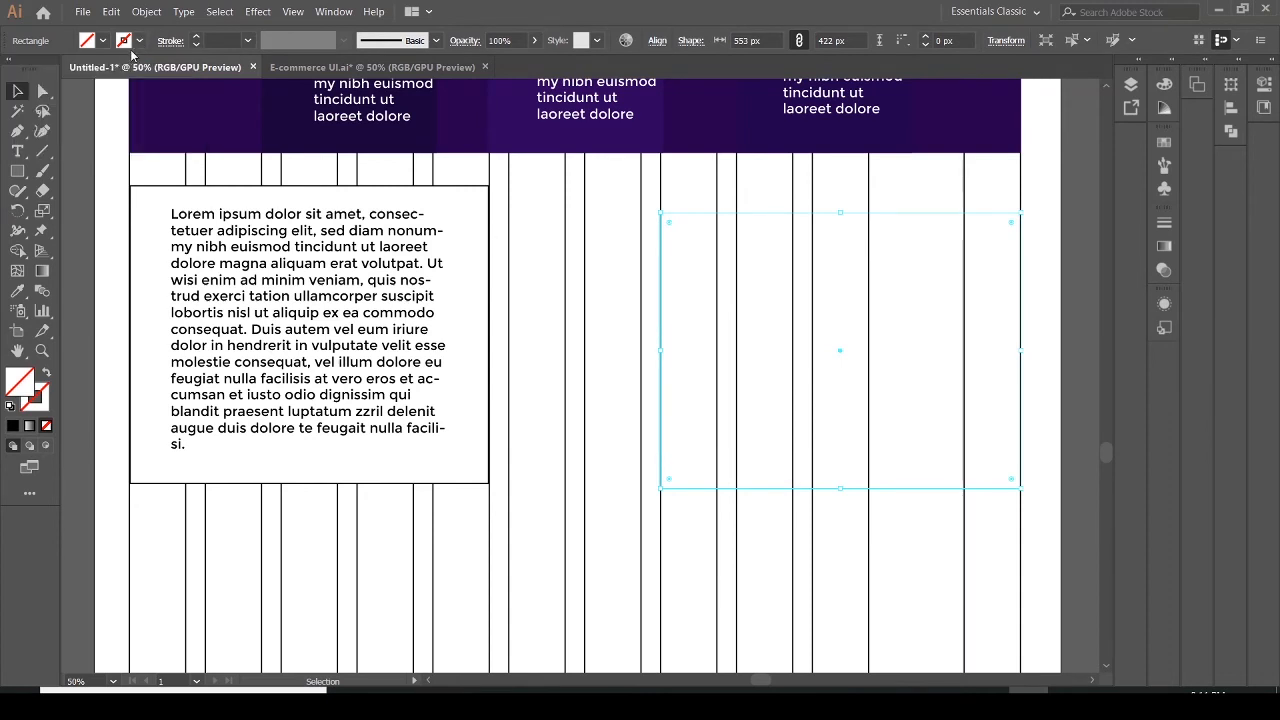
click(138, 42)
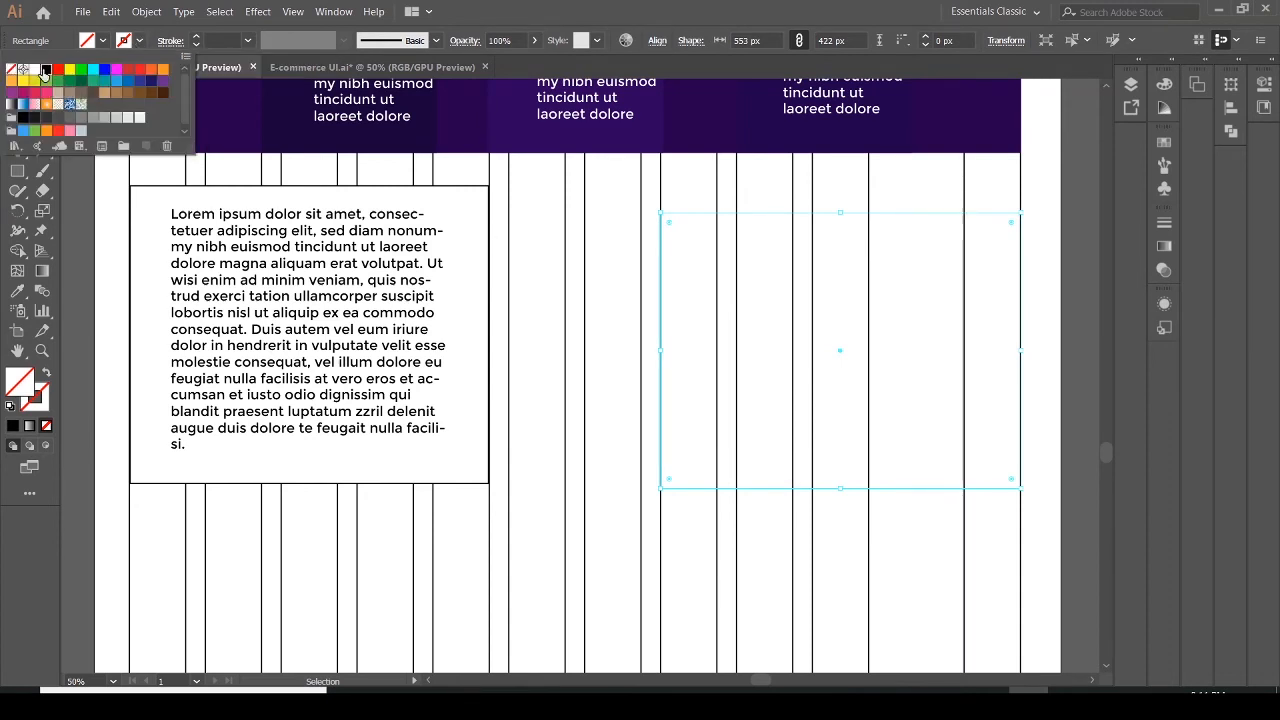
click(46, 69)
click(752, 348)
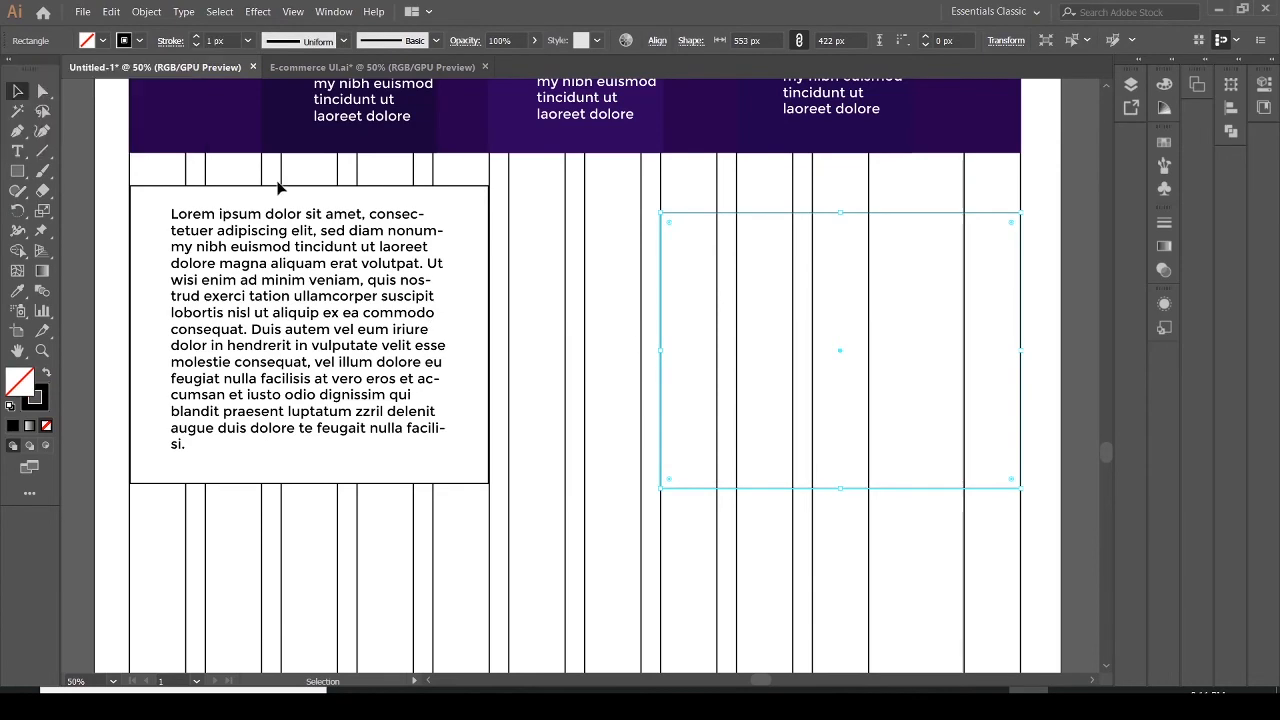
Place the image img-10 from the images folder and fit it to the right rectangle, 553 × 422 px
click(82, 11)
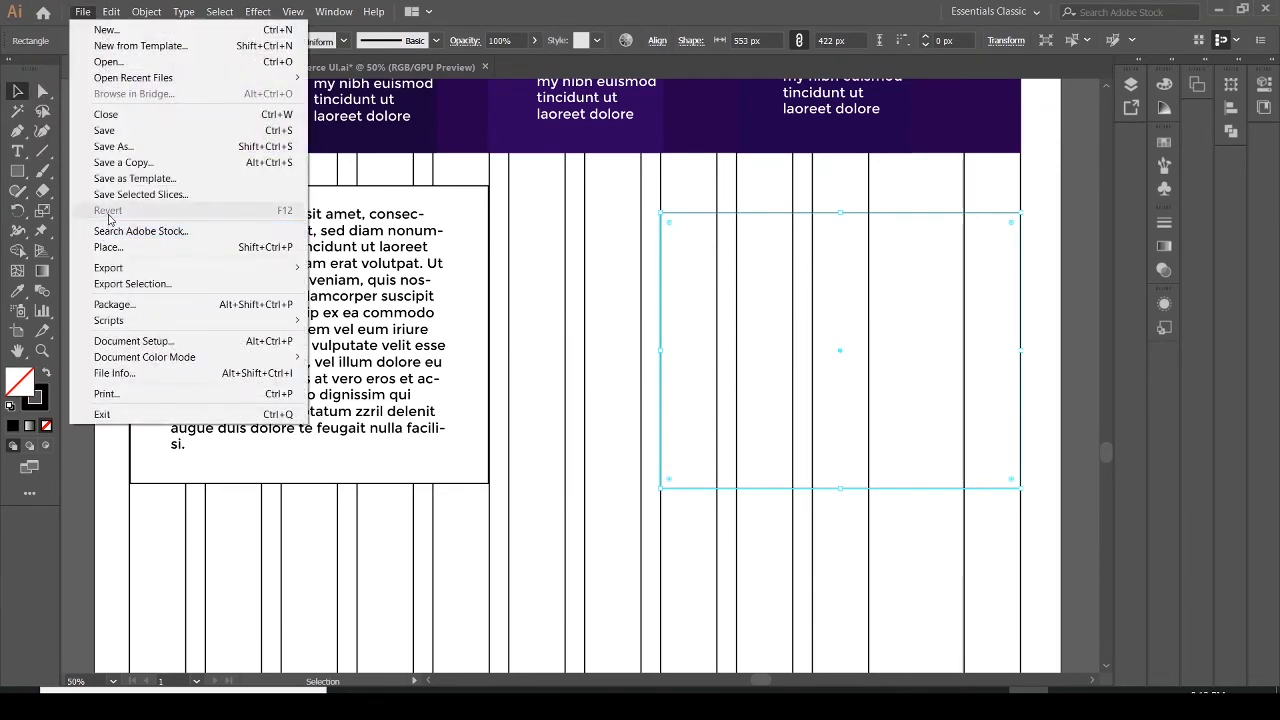
click(108, 247)
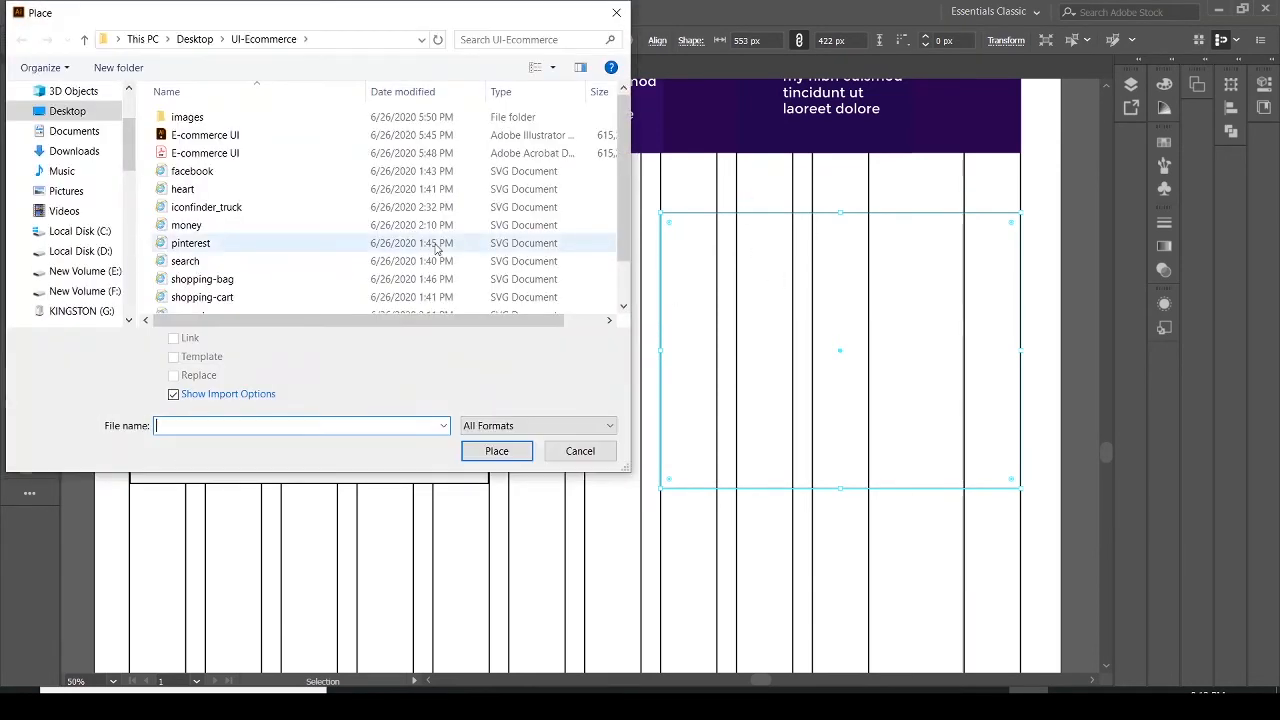
double_click(187, 117)
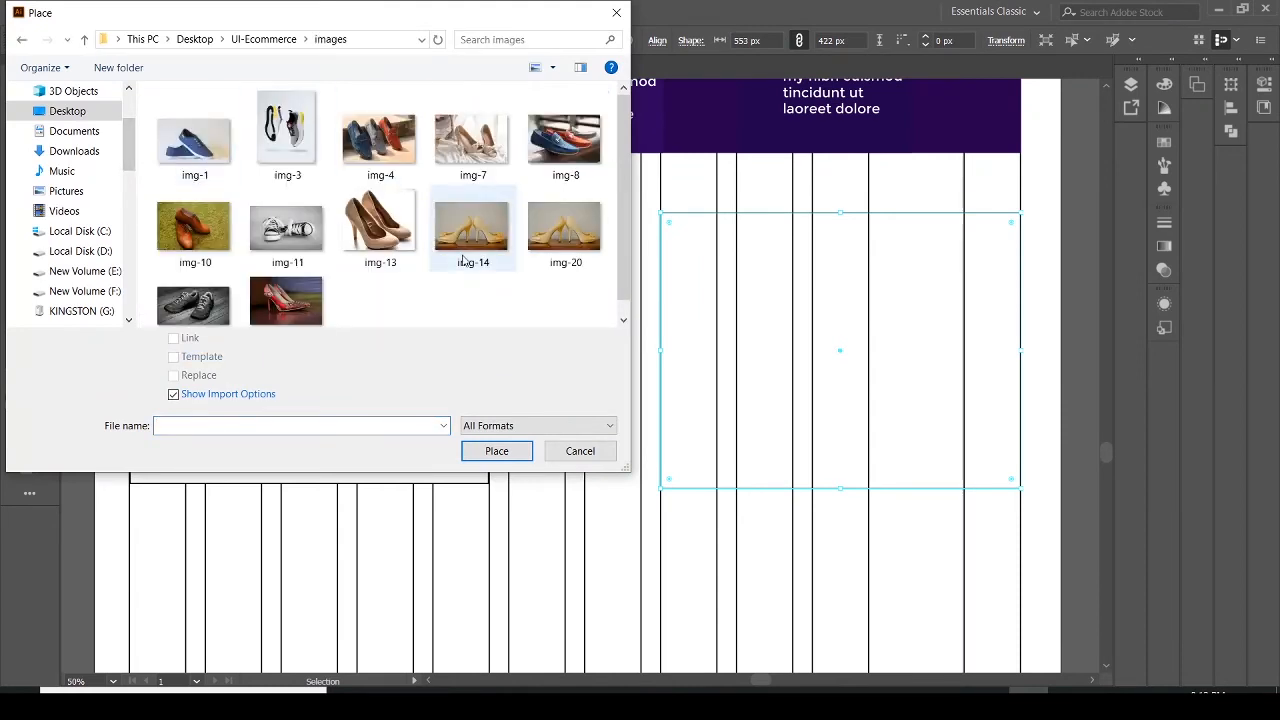
click(190, 237)
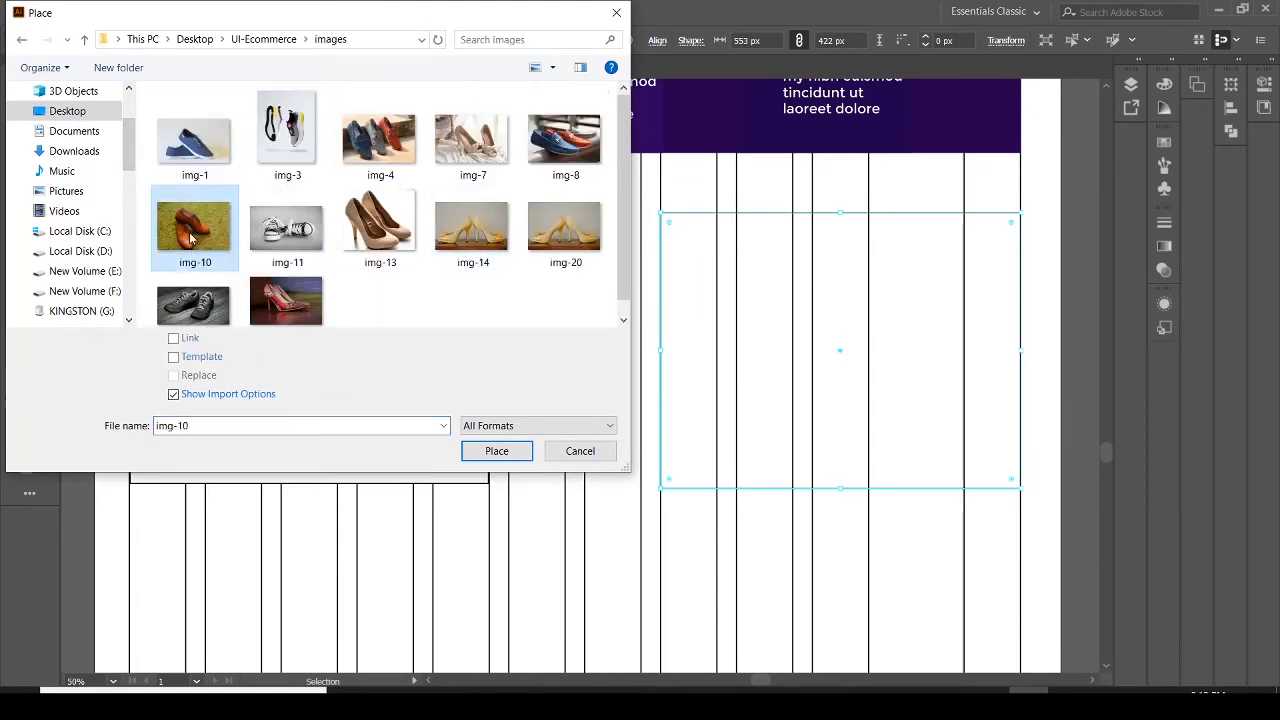
click(497, 451)
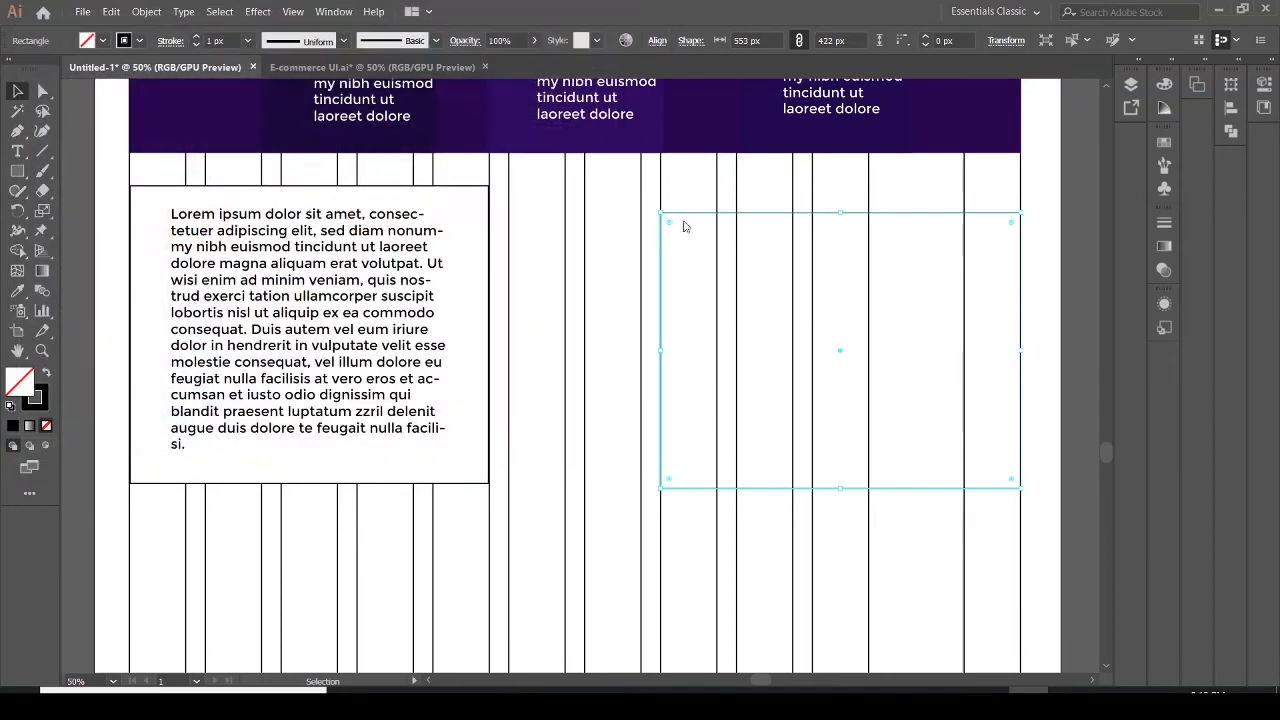
drag(660, 213, 1020, 452)
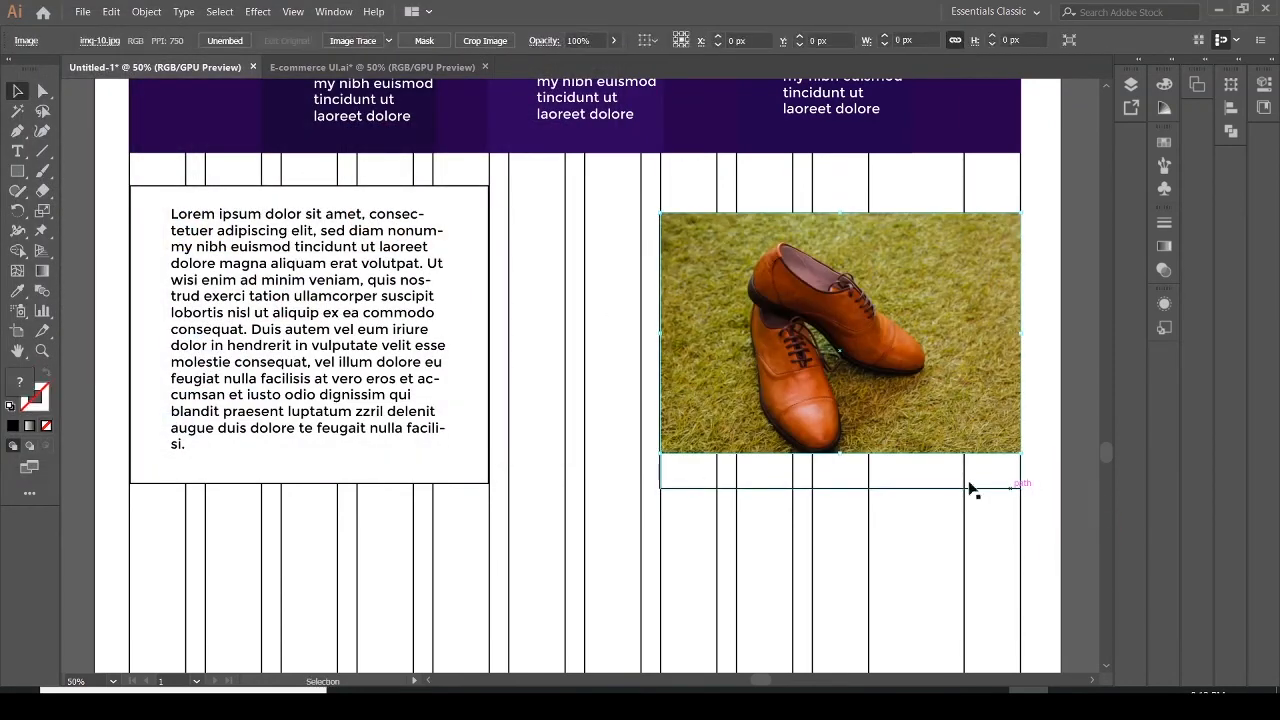
drag(840, 453, 841, 489)
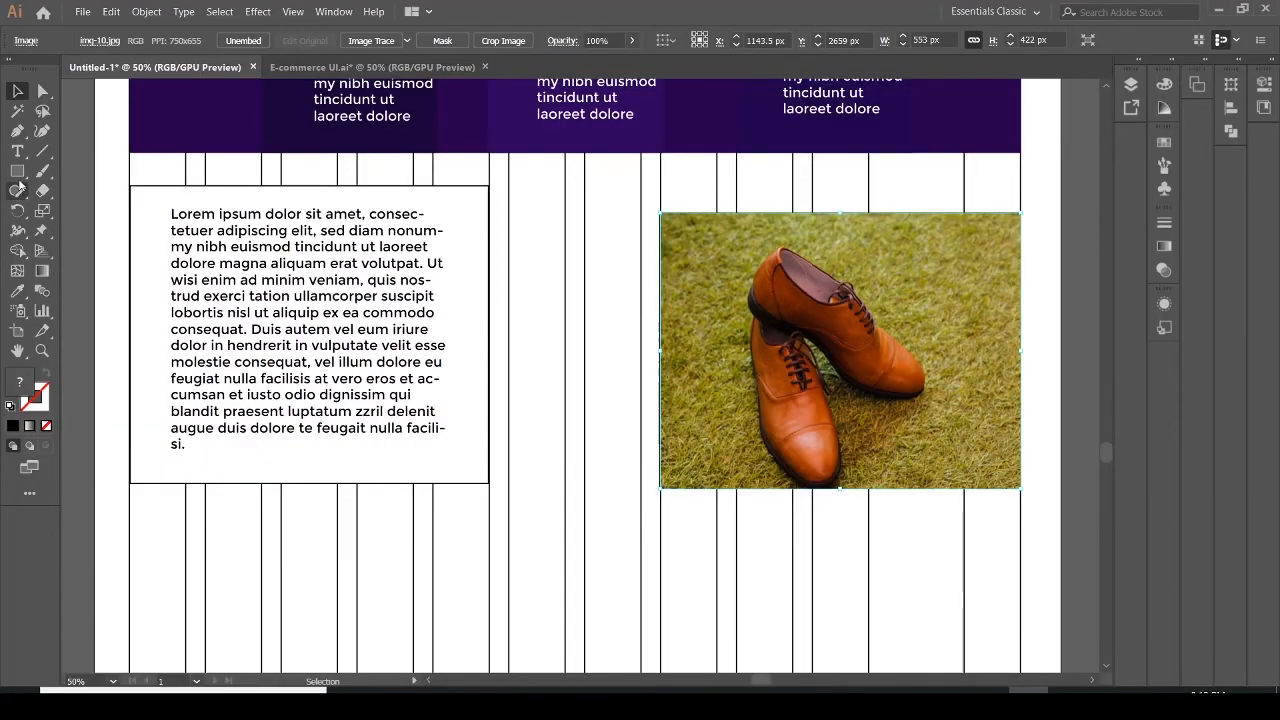
Draw a button rectangle about 233 × 62 px below the text block and fill it purple
click(17, 171)
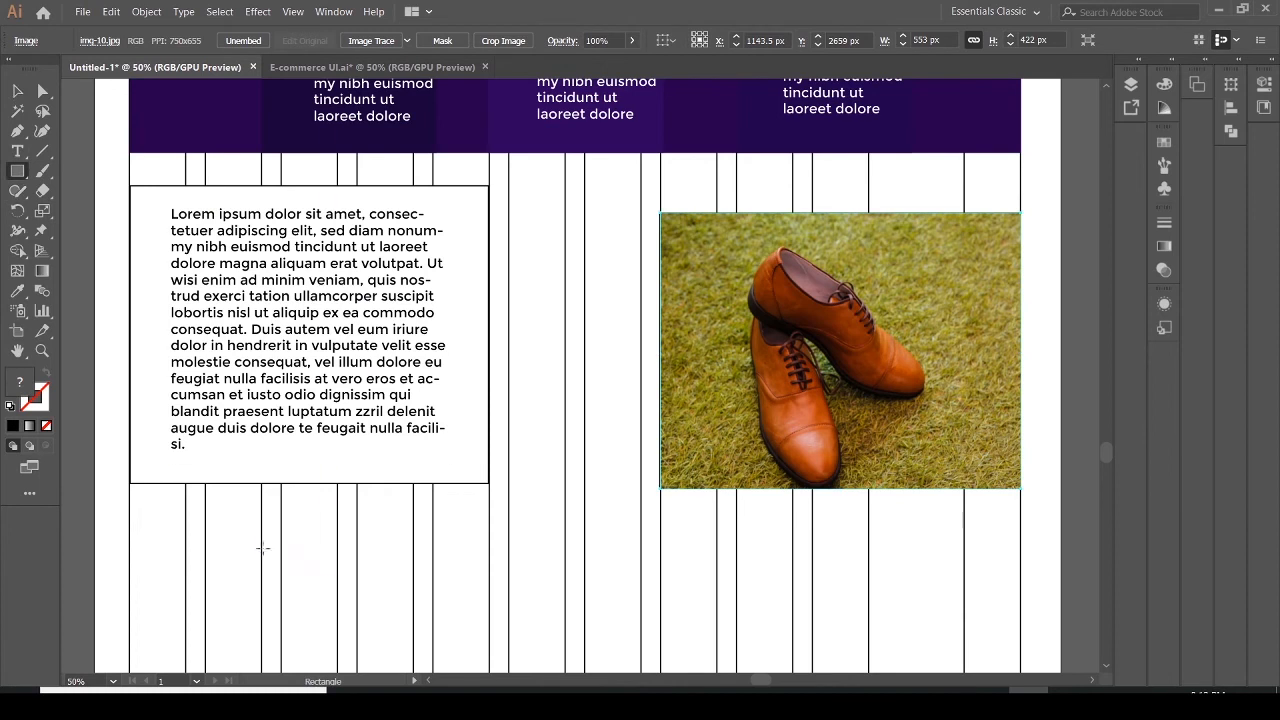
drag(261, 523, 413, 564)
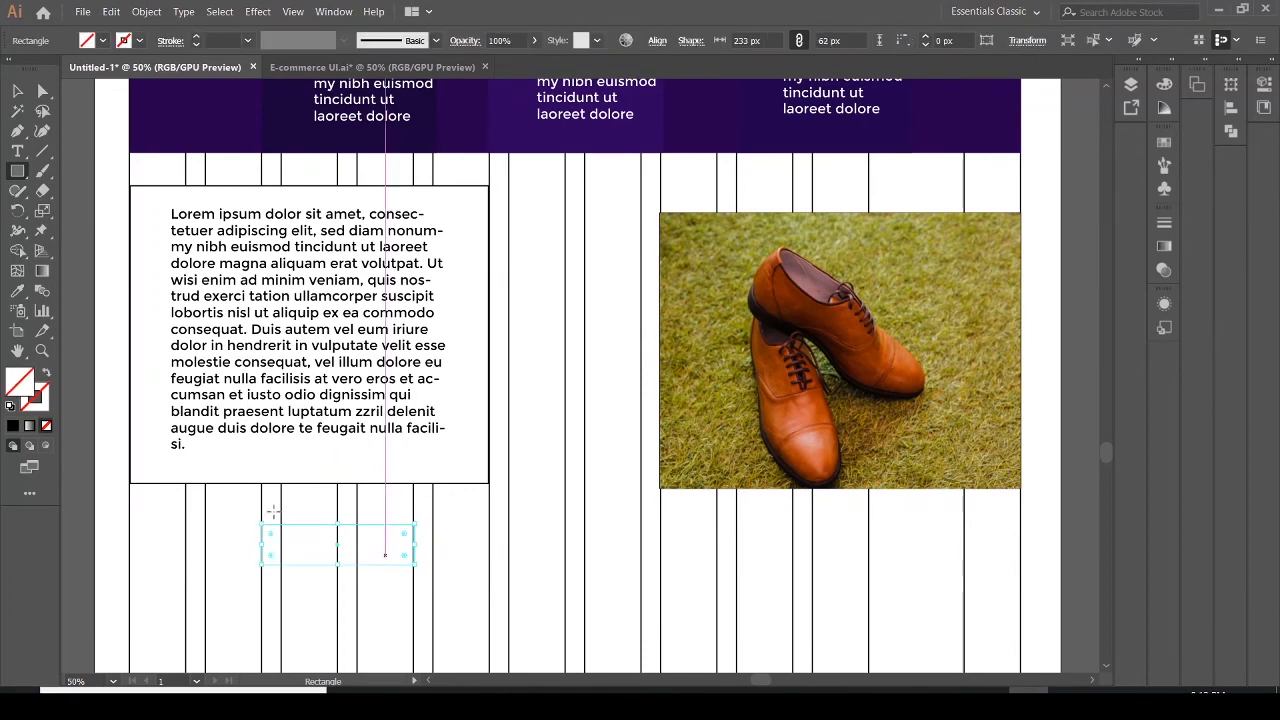
click(100, 42)
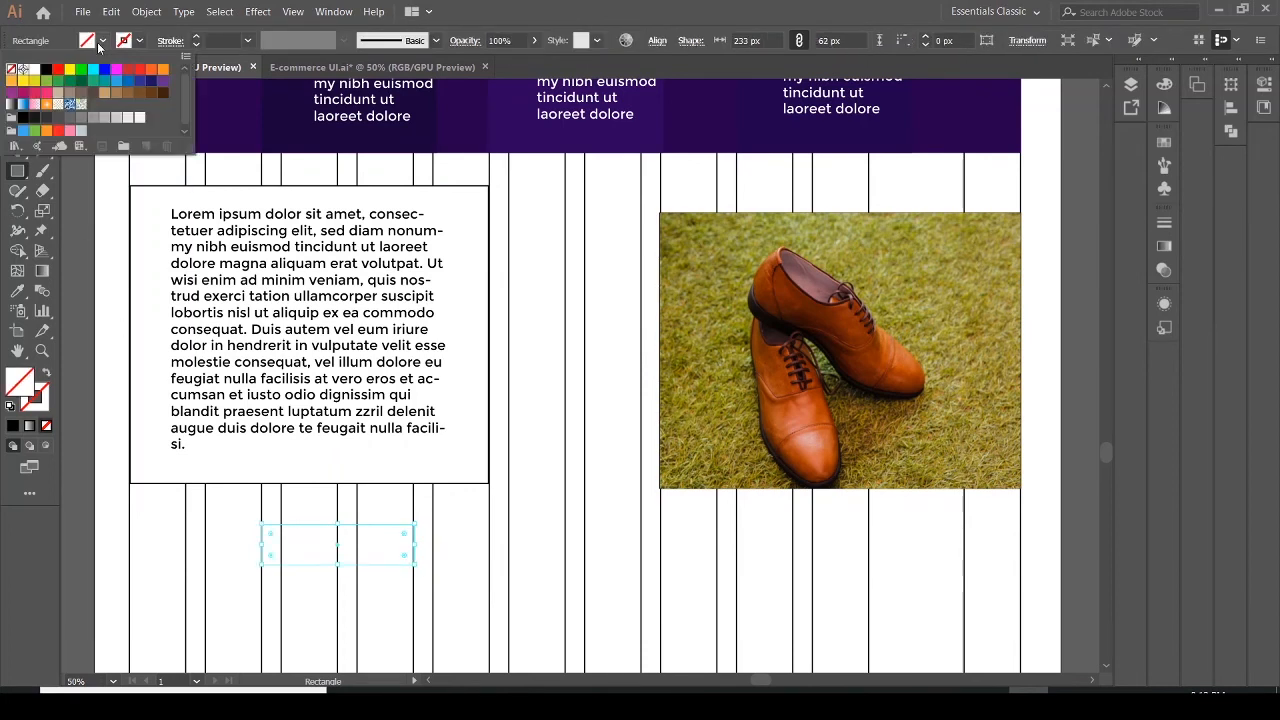
click(160, 92)
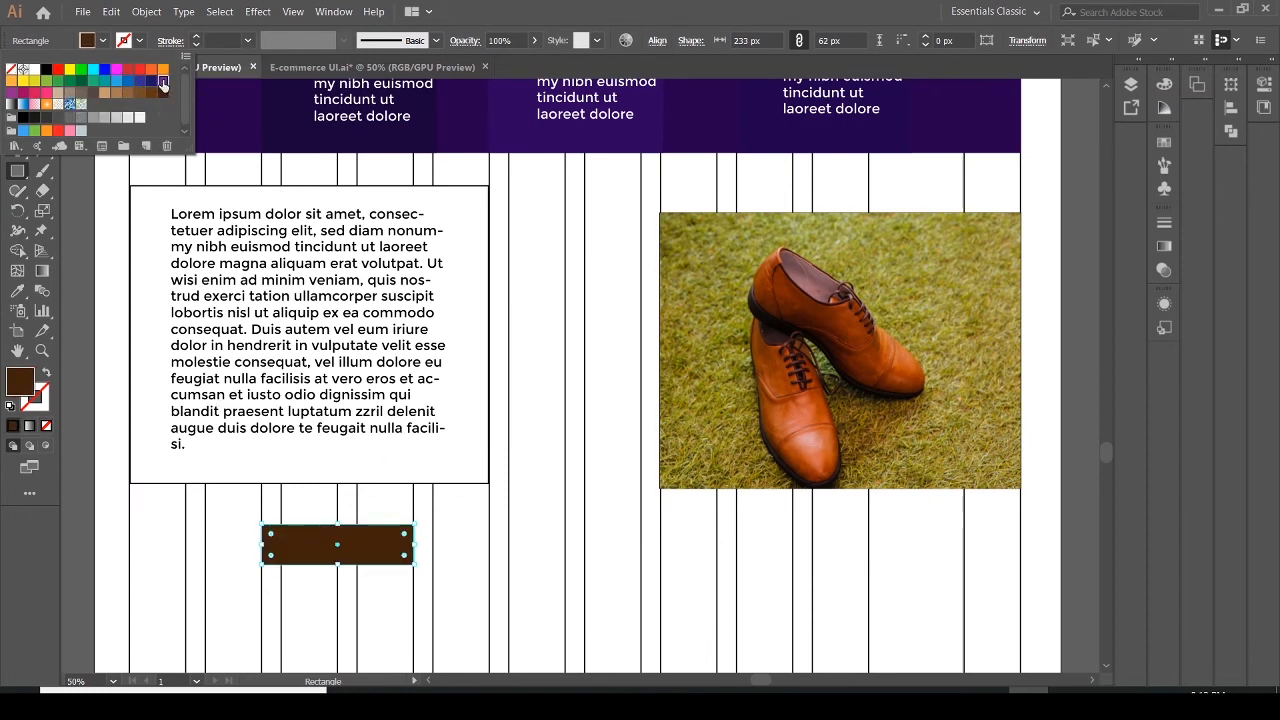
click(162, 81)
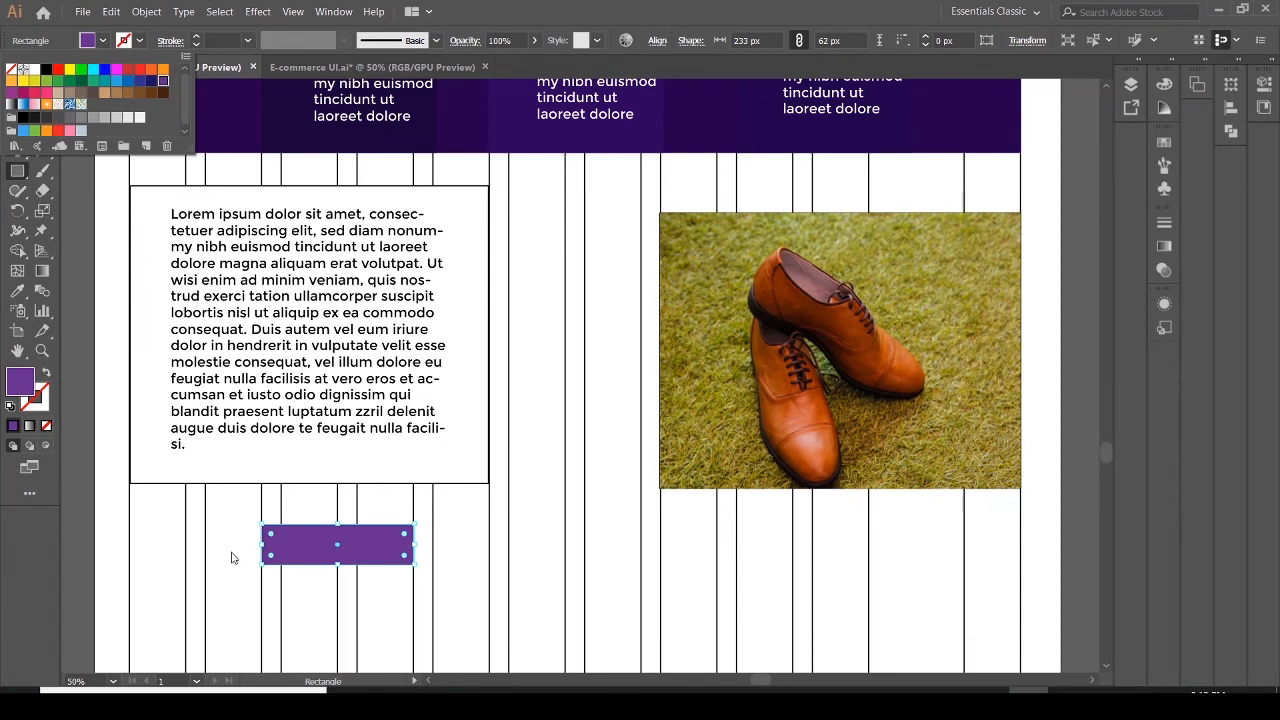
Round the purple button's corners fully into a pill shape using the live corner widget
click(270, 538)
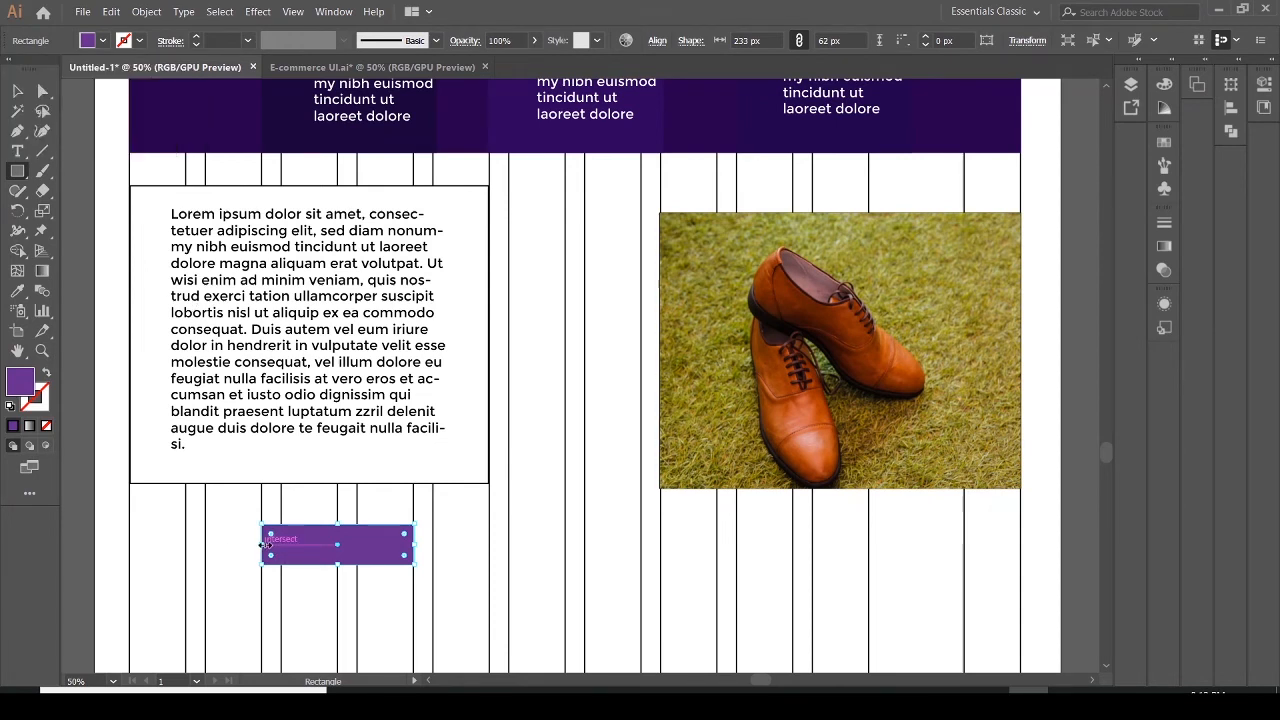
drag(265, 545, 262, 544)
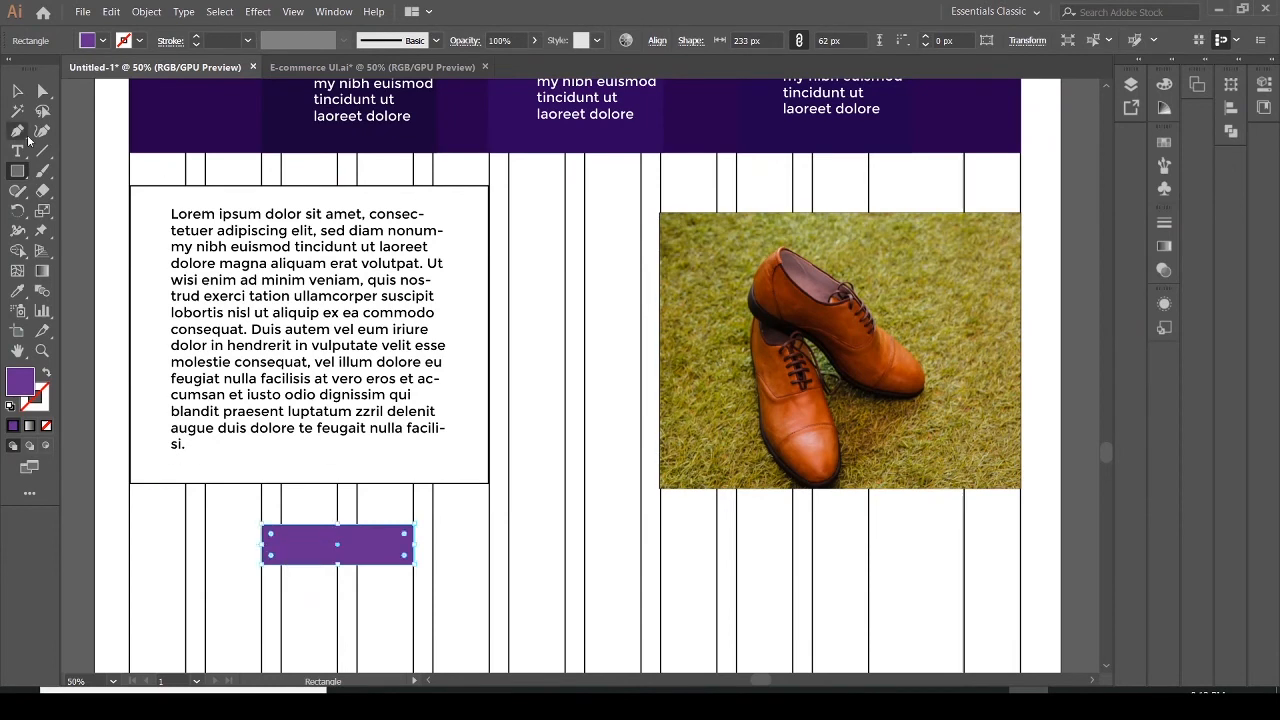
click(42, 91)
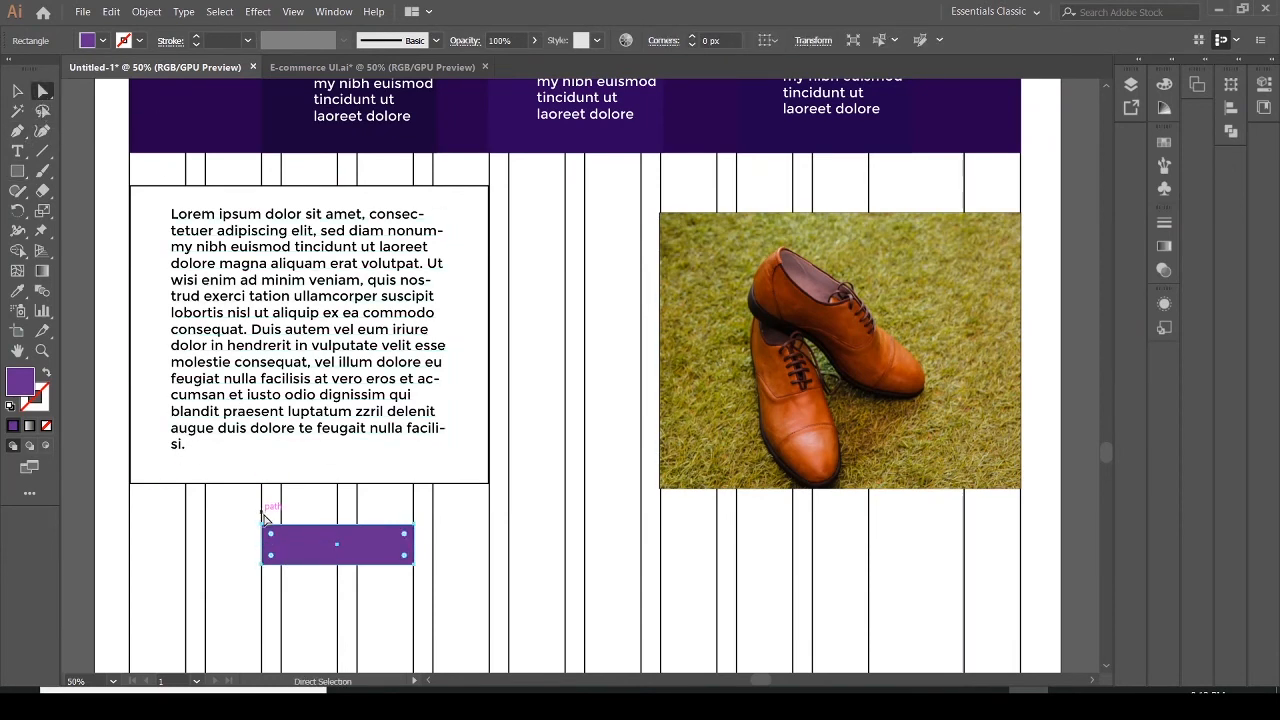
drag(272, 538, 285, 543)
click(274, 594)
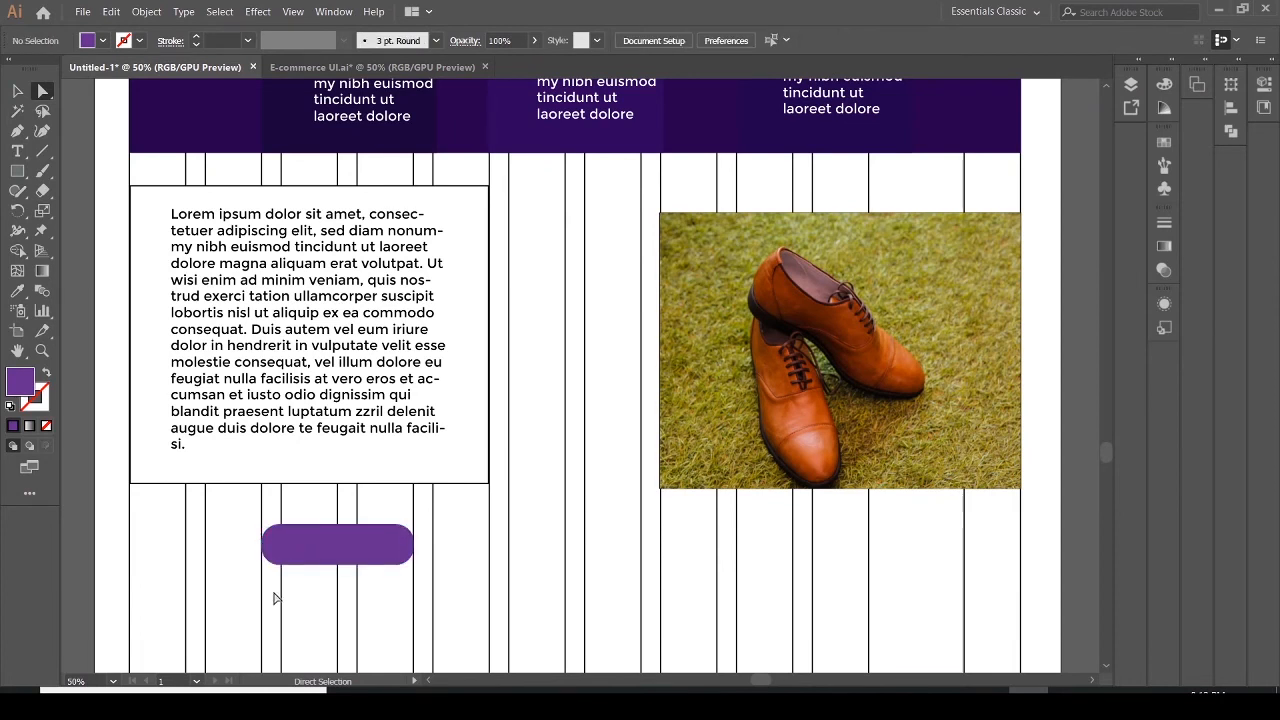
Add the text label Button on top of the purple pill button with the Type tool
click(20, 150)
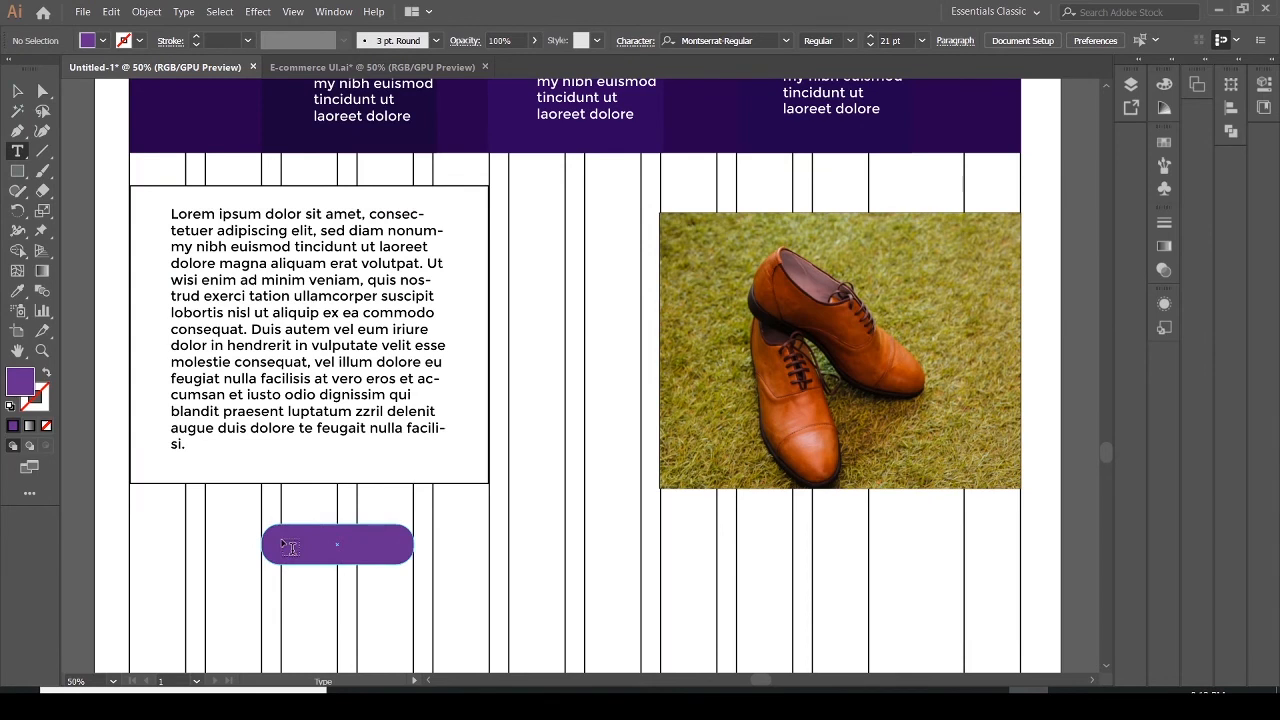
click(290, 547)
key(BackSpace)
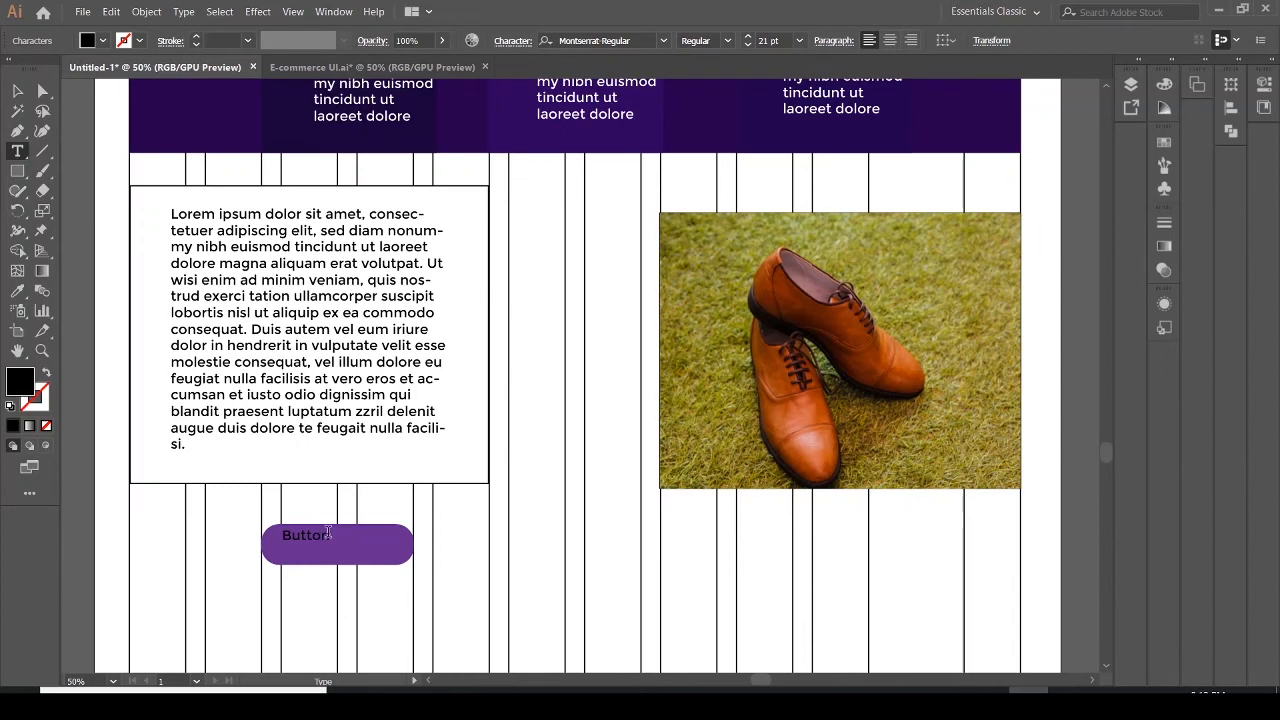
Make the Button label white and scale it up to about 32.5 pt
drag(330, 535, 285, 536)
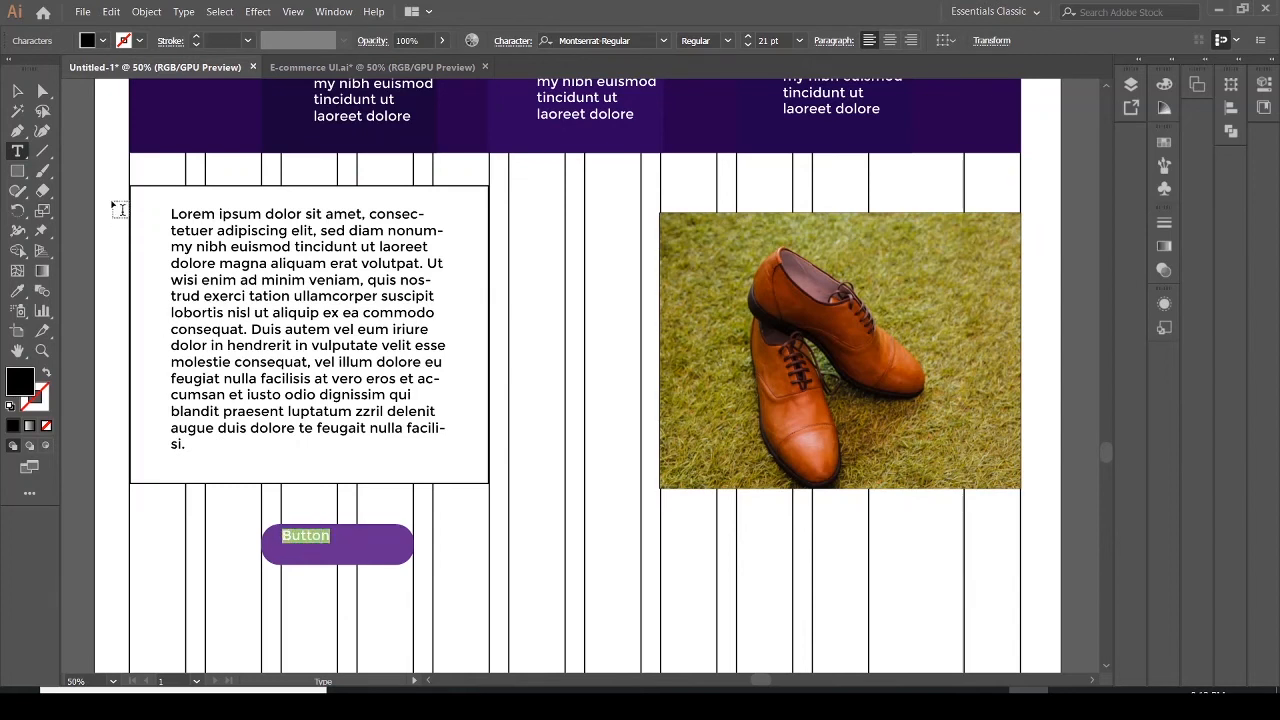
click(87, 40)
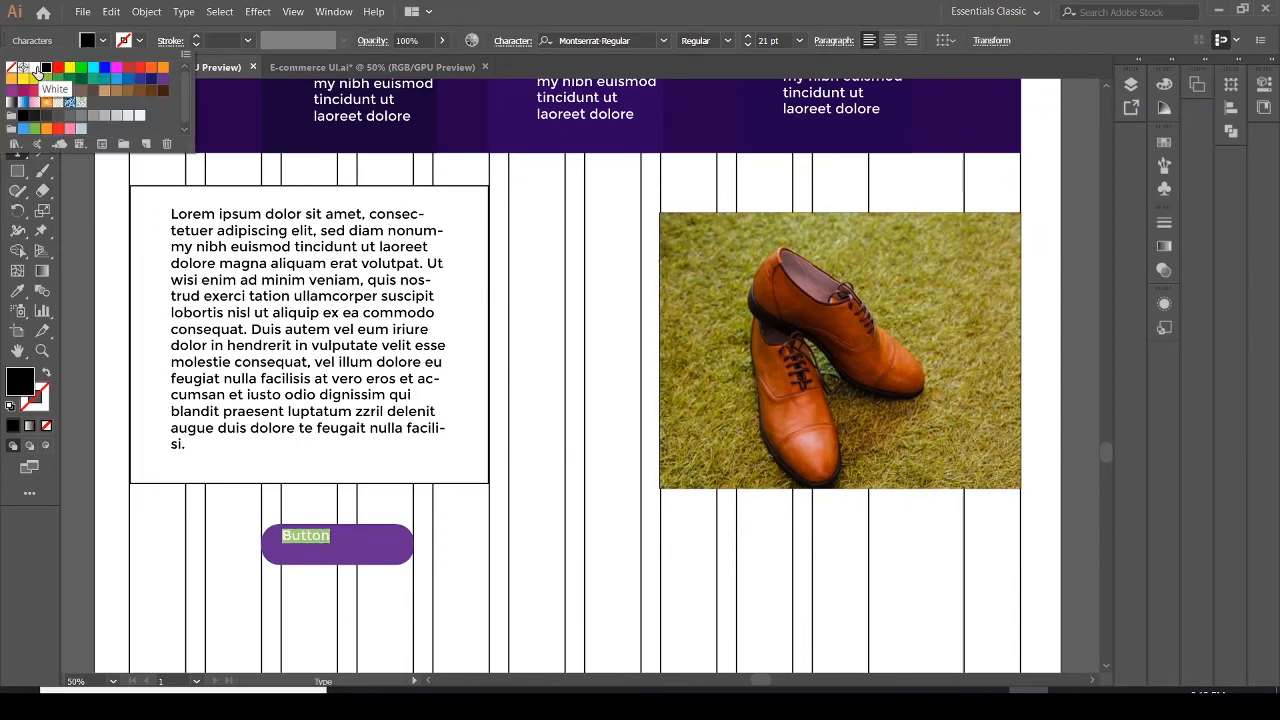
click(34, 67)
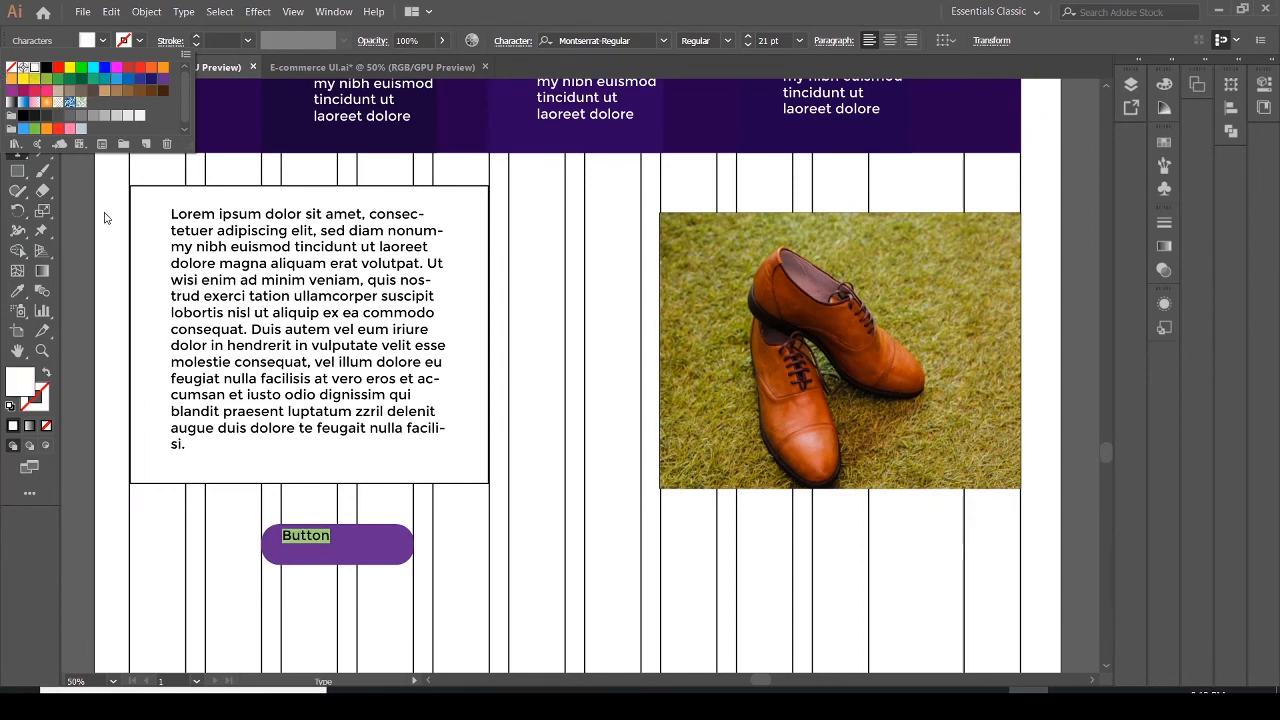
click(82, 210)
click(17, 91)
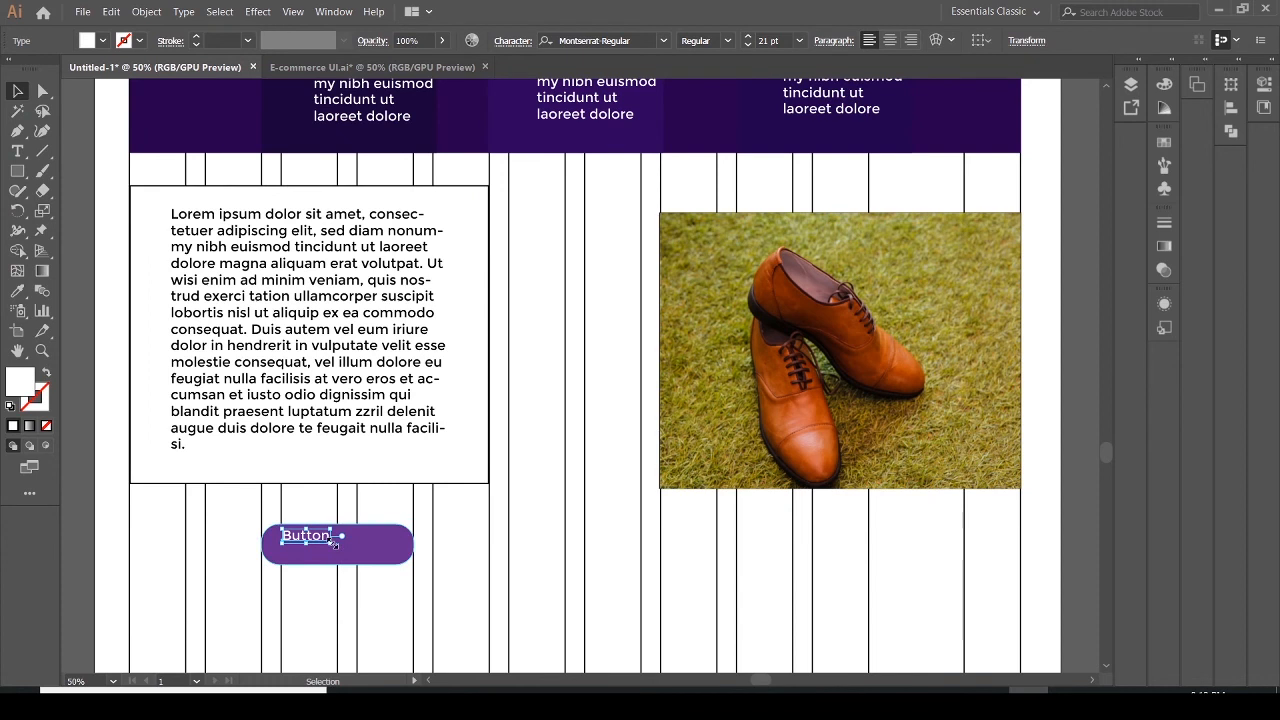
mouse_move(336, 544)
mouse_down()
mouse_move(372, 557)
mouse_move(340, 554)
mouse_up()
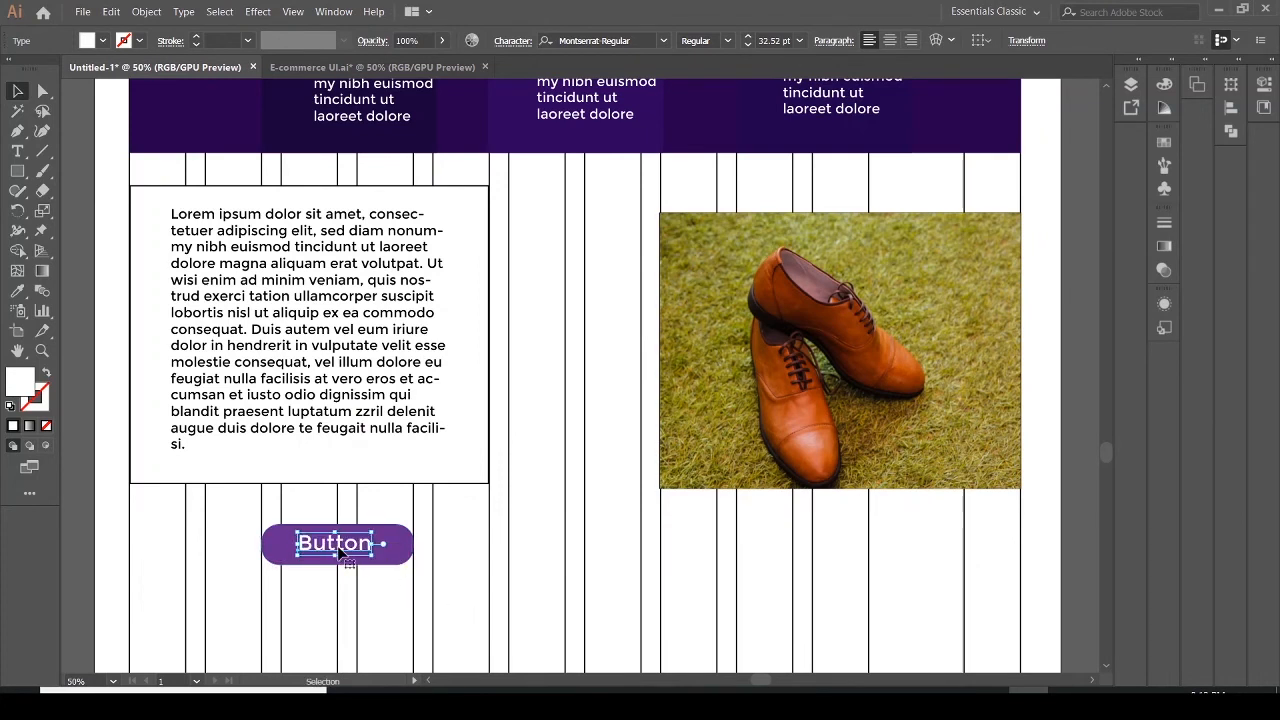
Select the purple button together with its label and move them up slightly
scroll(345, 552, down, 5)
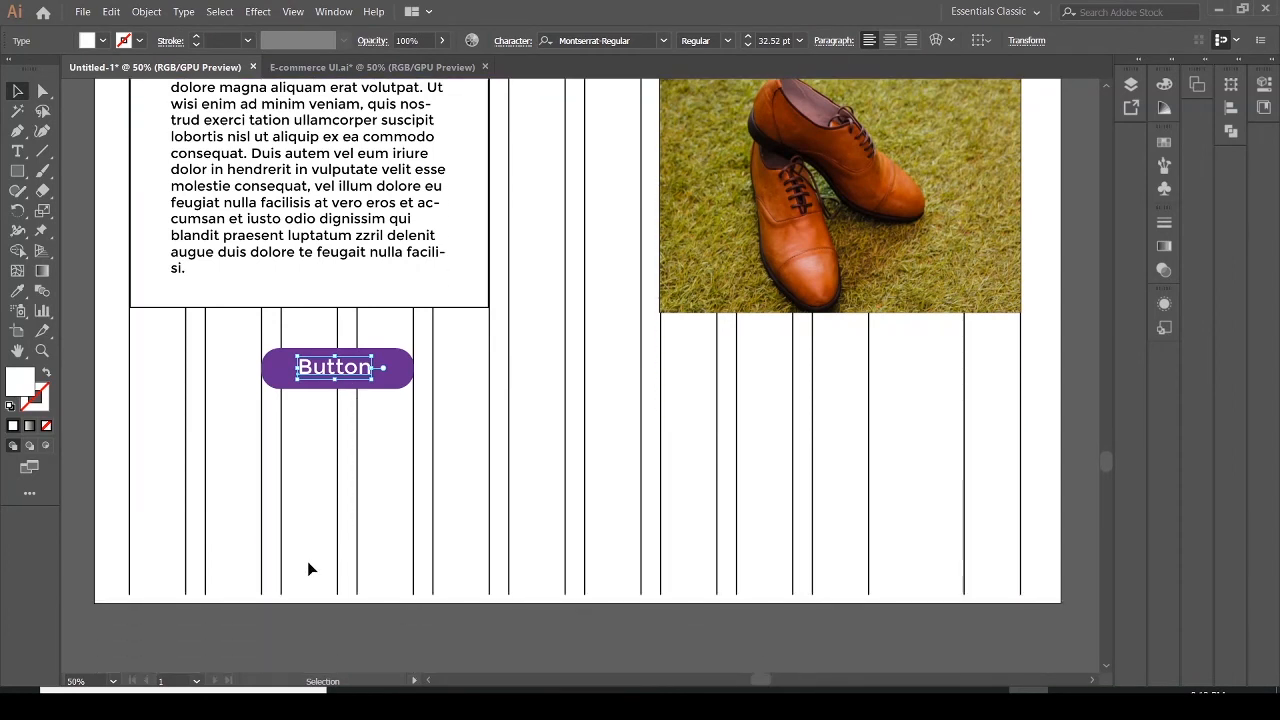
click(306, 450)
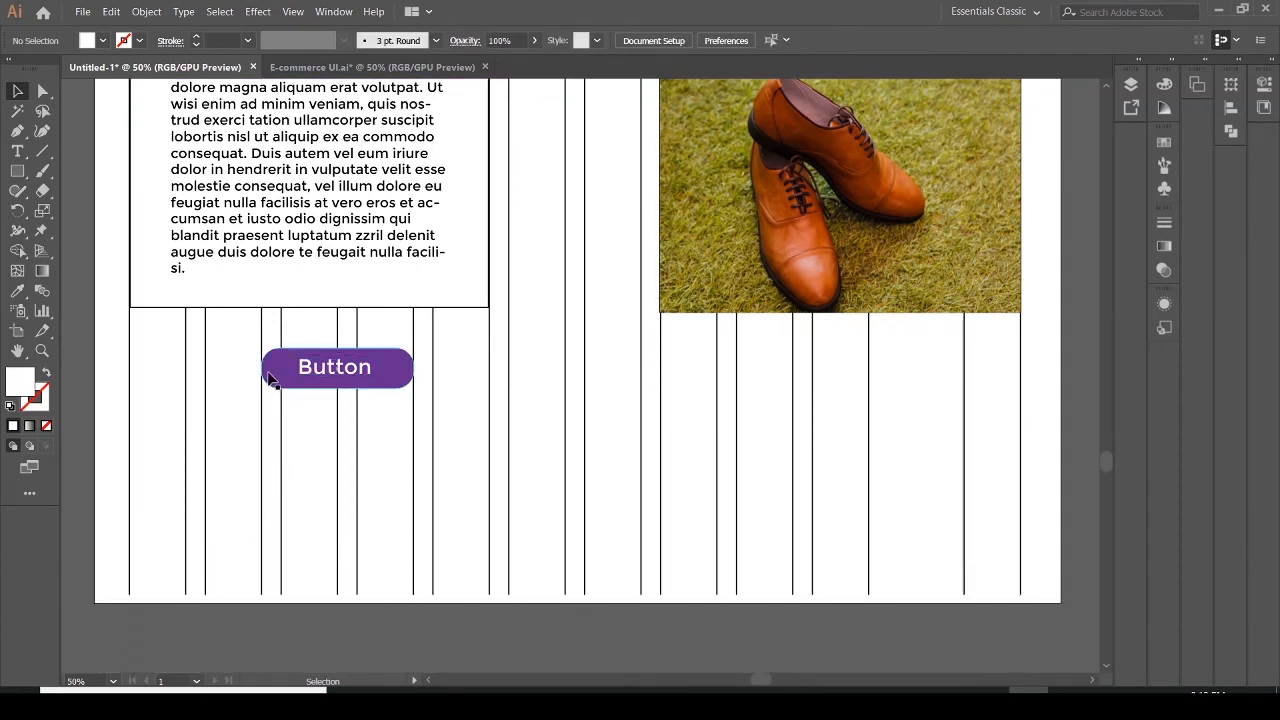
drag(251, 336, 385, 410)
click(357, 385)
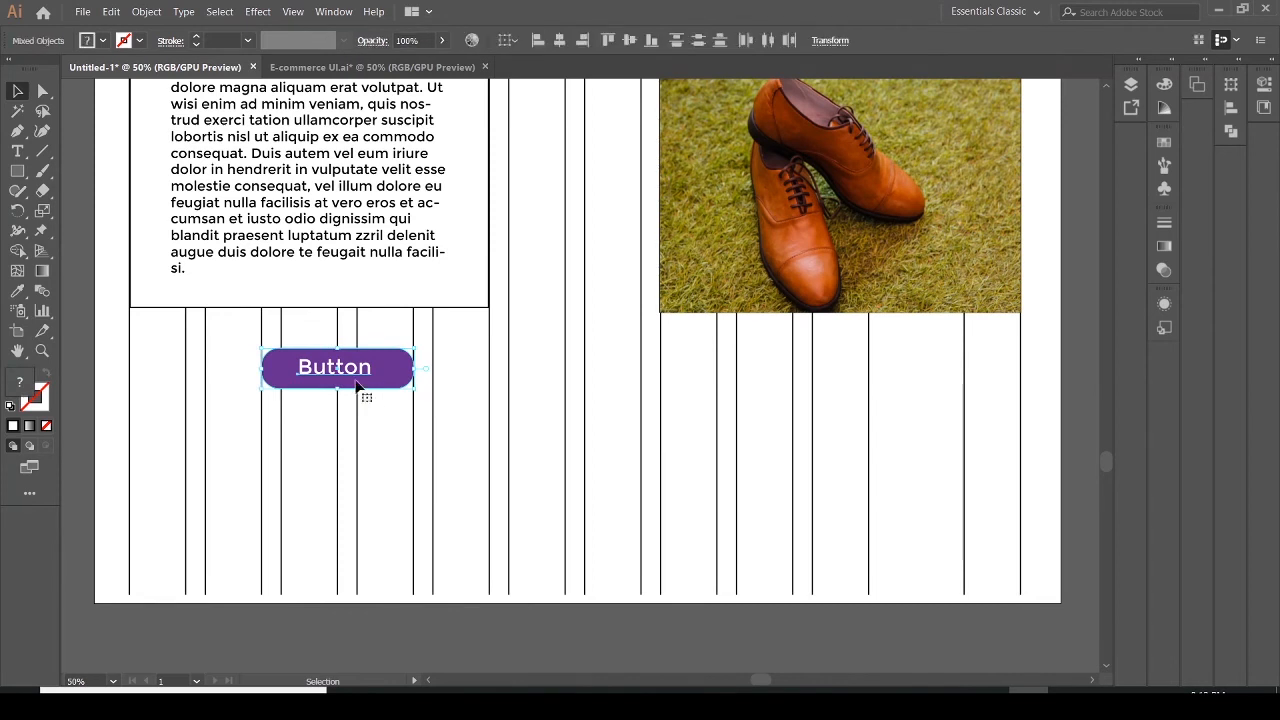
drag(366, 396, 364, 367)
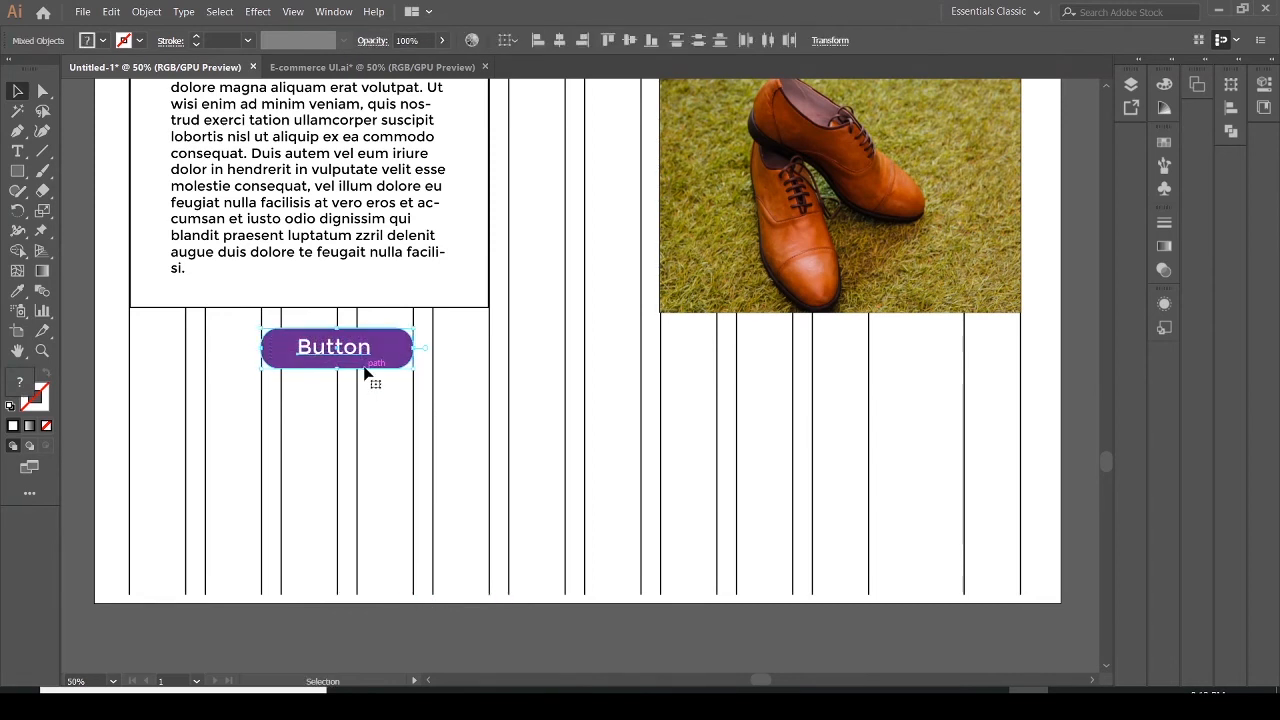
click(386, 464)
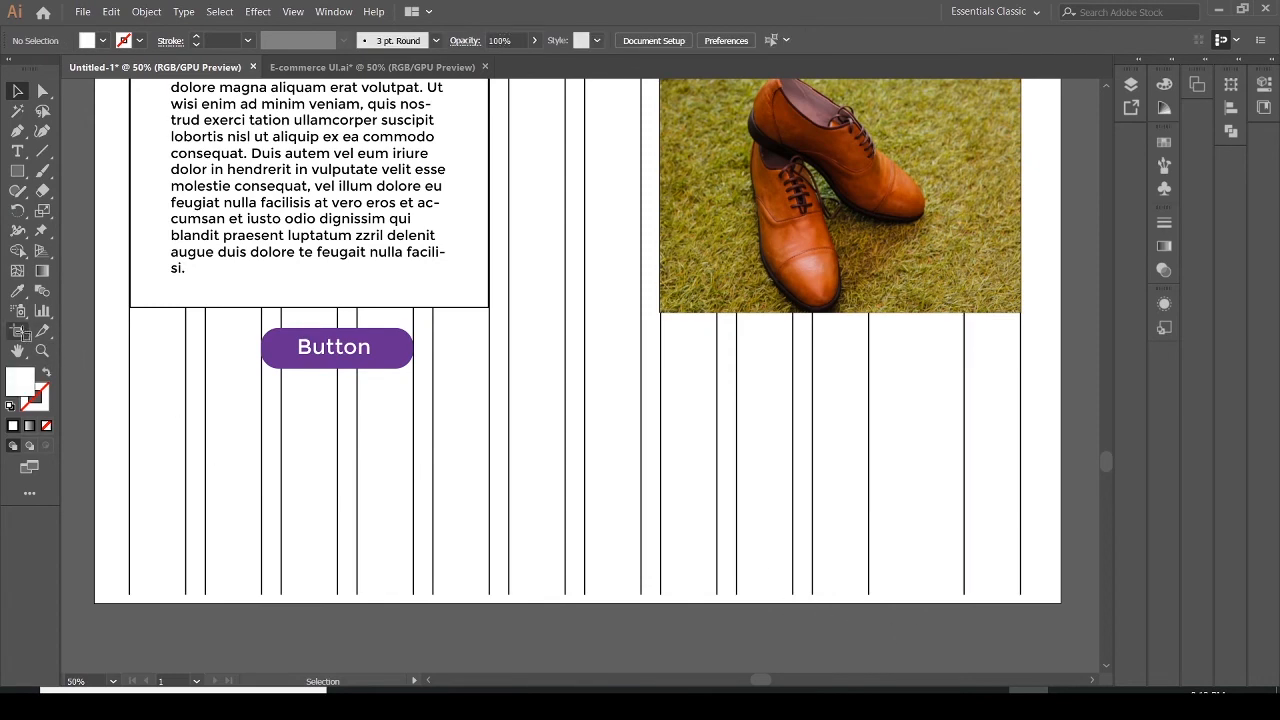
Extend the artboard downward with the Artboard tool to a height of 3991 px
click(18, 331)
drag(585, 603, 585, 695)
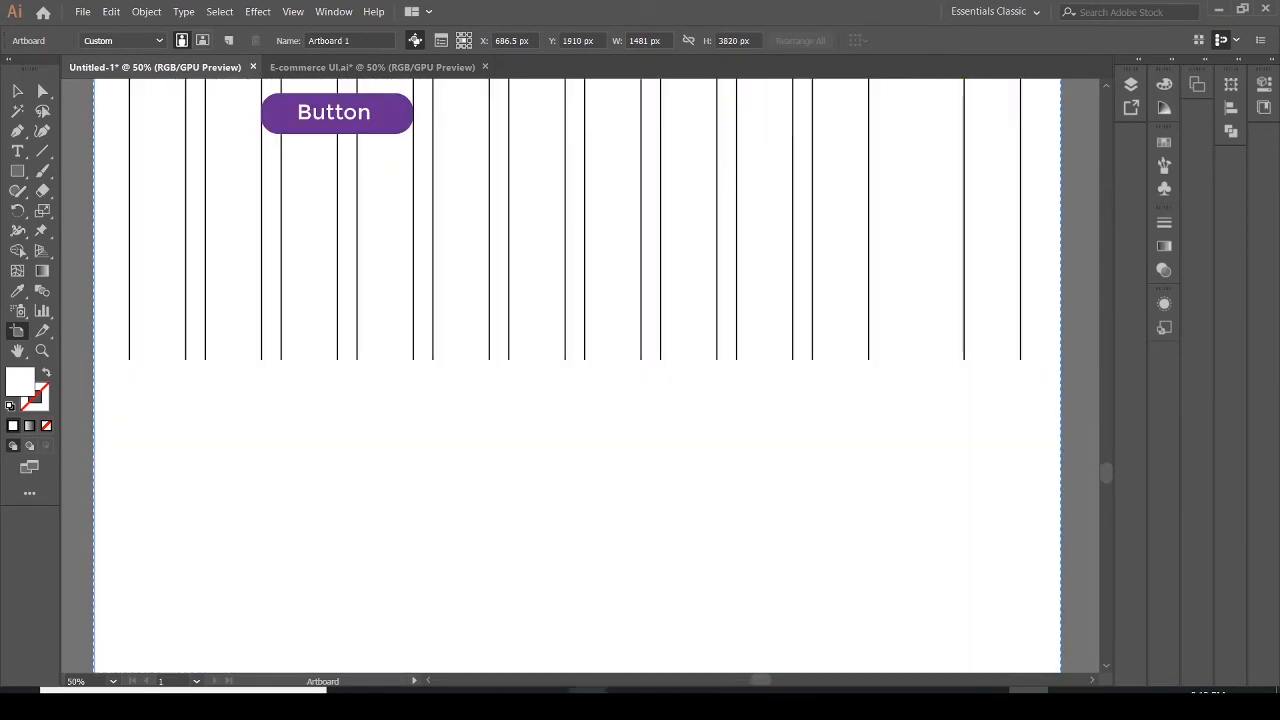
mouse_move(1112, 483)
mouse_down()
mouse_move(1106, 500)
mouse_move(1100, 483)
mouse_up()
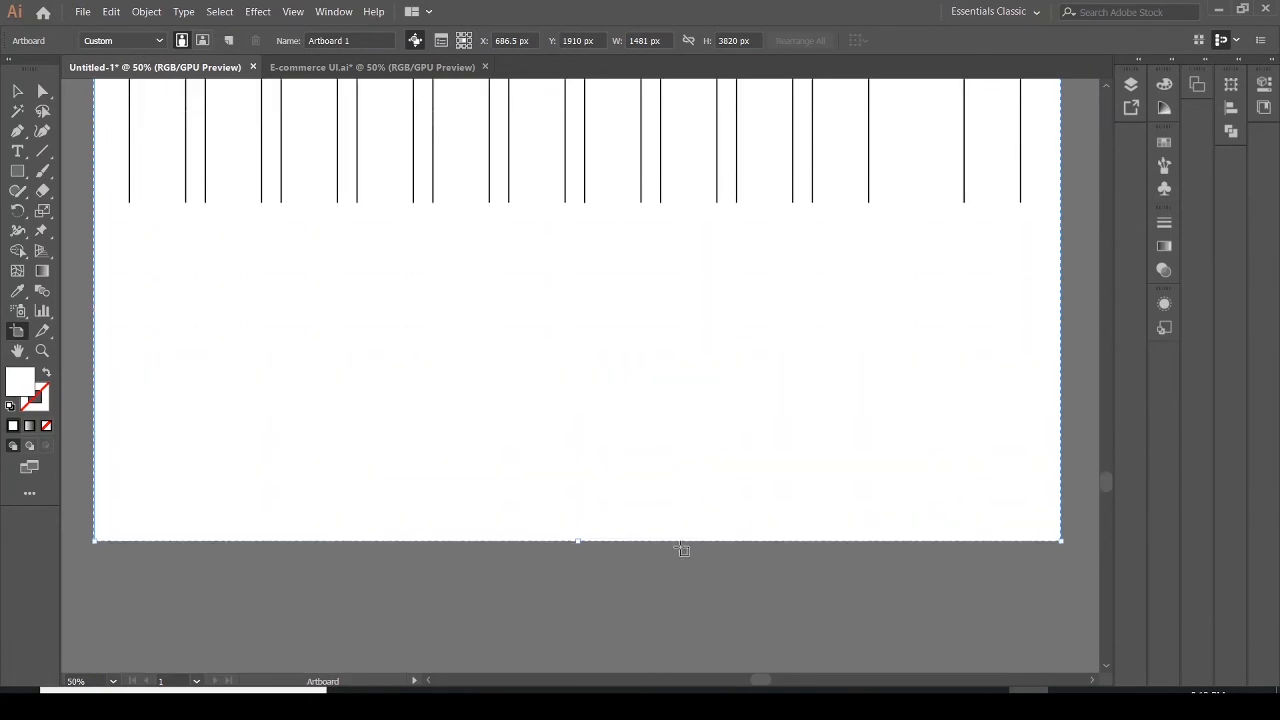
drag(578, 541, 578, 652)
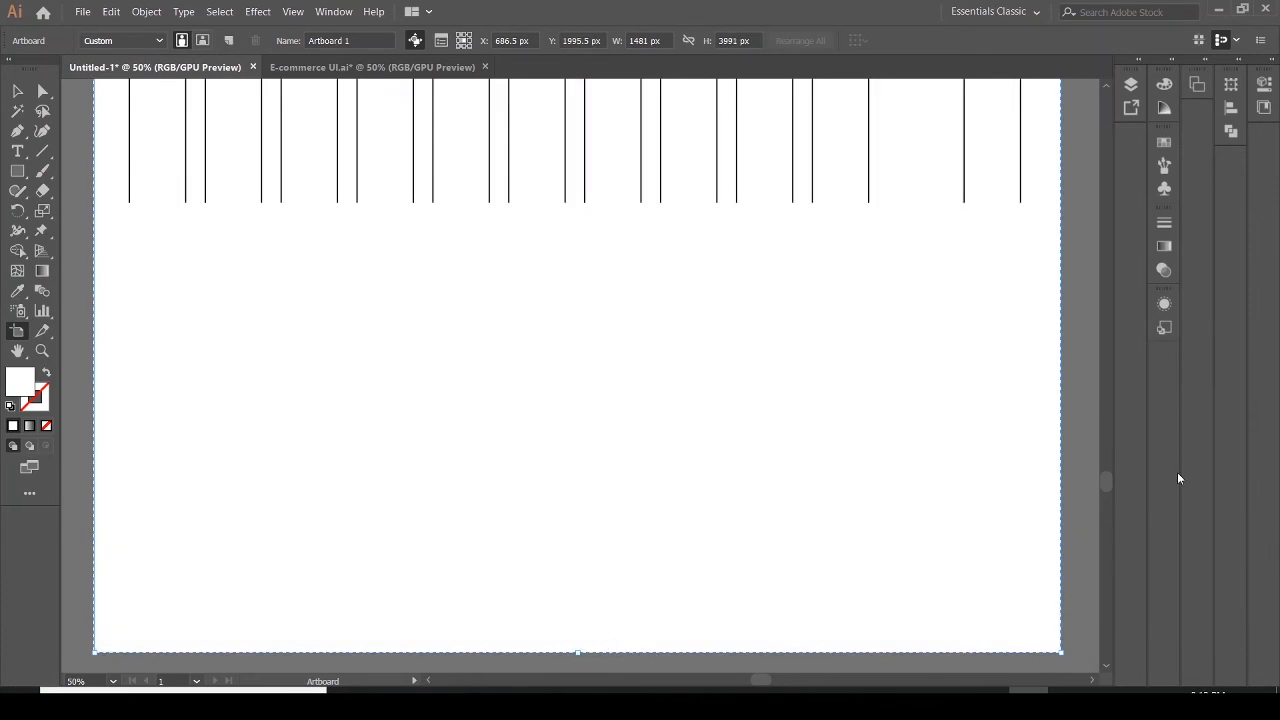
drag(1106, 490, 1106, 477)
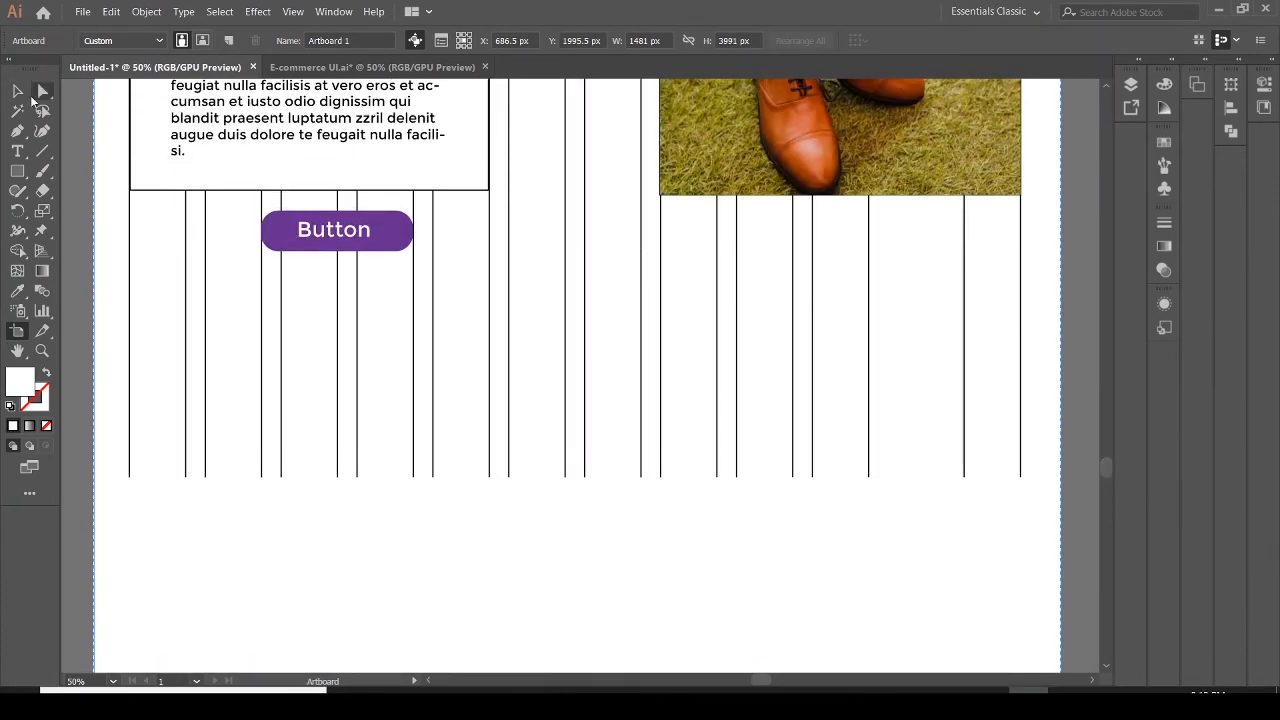
Stretch the grid column lines down to the new artboard bottom, then lock the grid's layer
click(1130, 84)
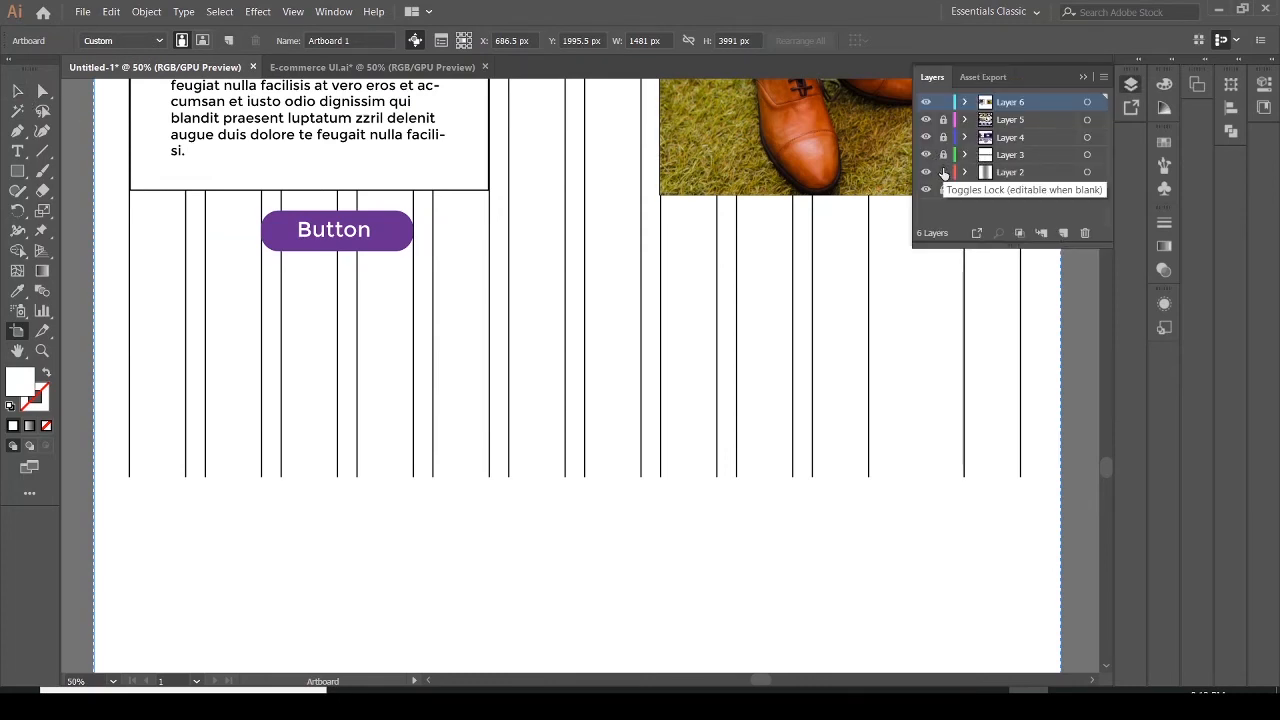
click(16, 92)
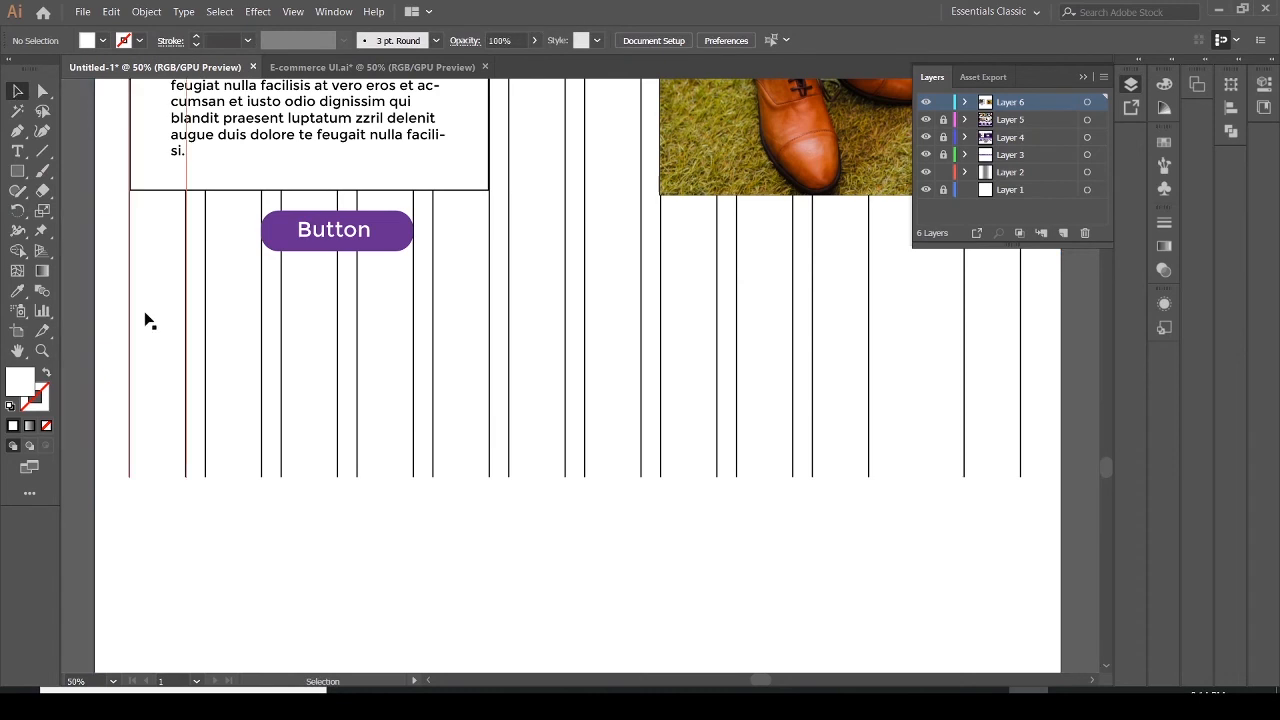
drag(111, 397, 1070, 575)
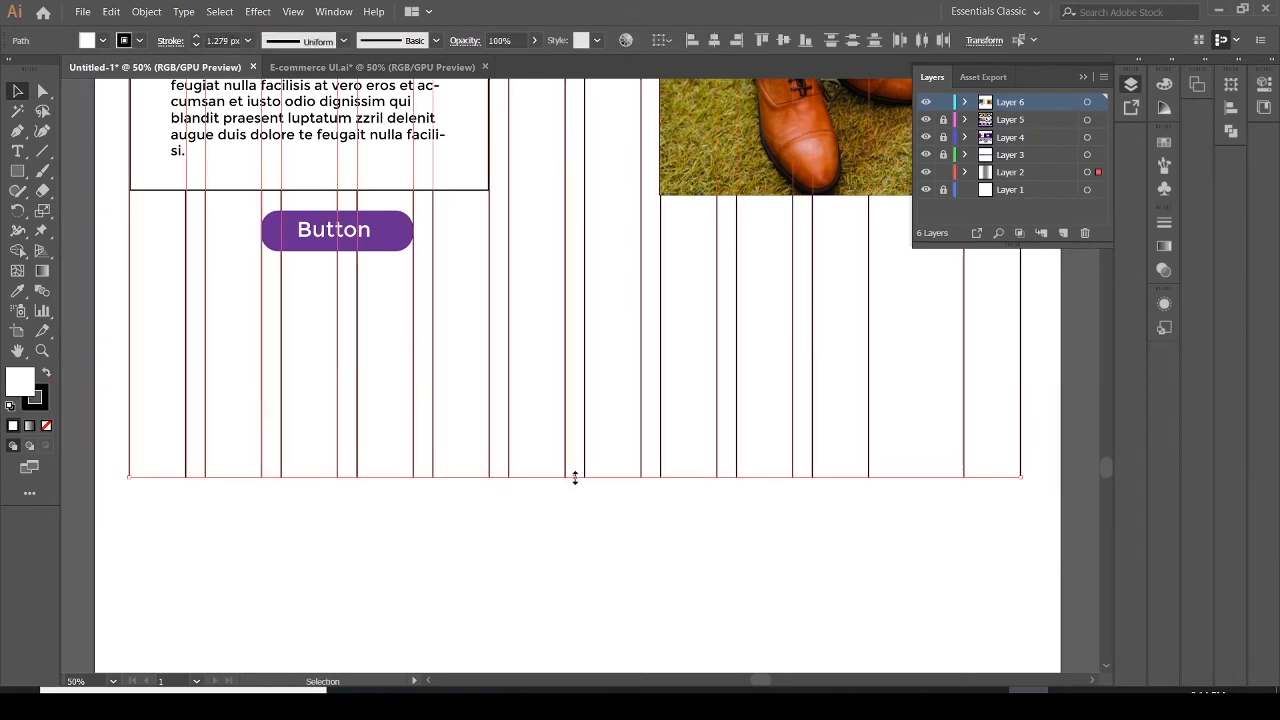
drag(575, 478, 600, 670)
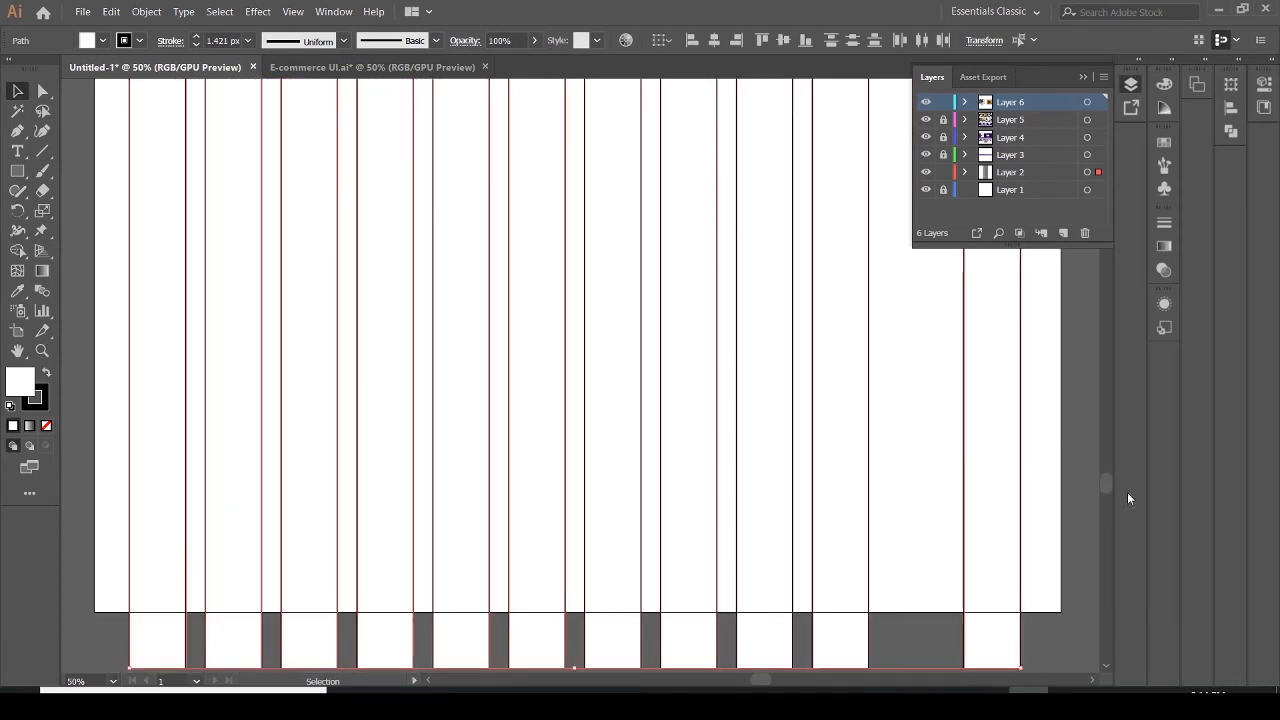
mouse_move(1110, 485)
mouse_down()
mouse_move(1108, 470)
mouse_move(1115, 494)
mouse_move(1111, 467)
mouse_up()
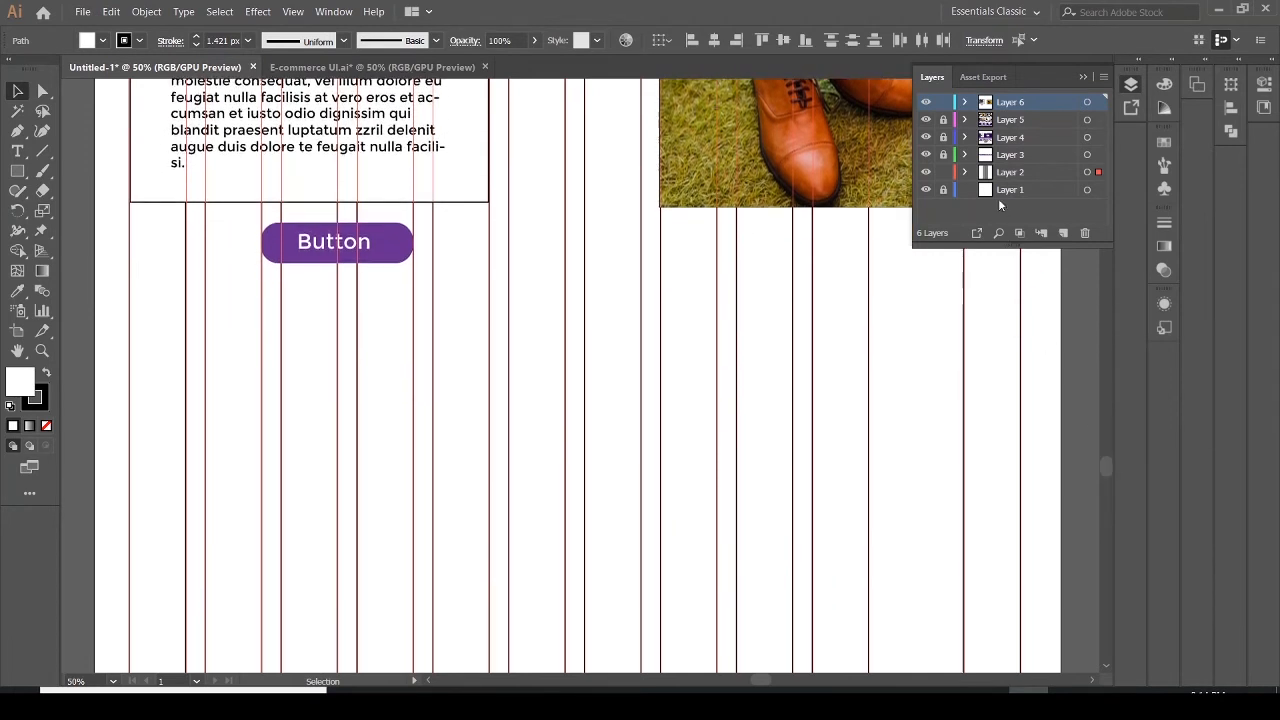
click(941, 172)
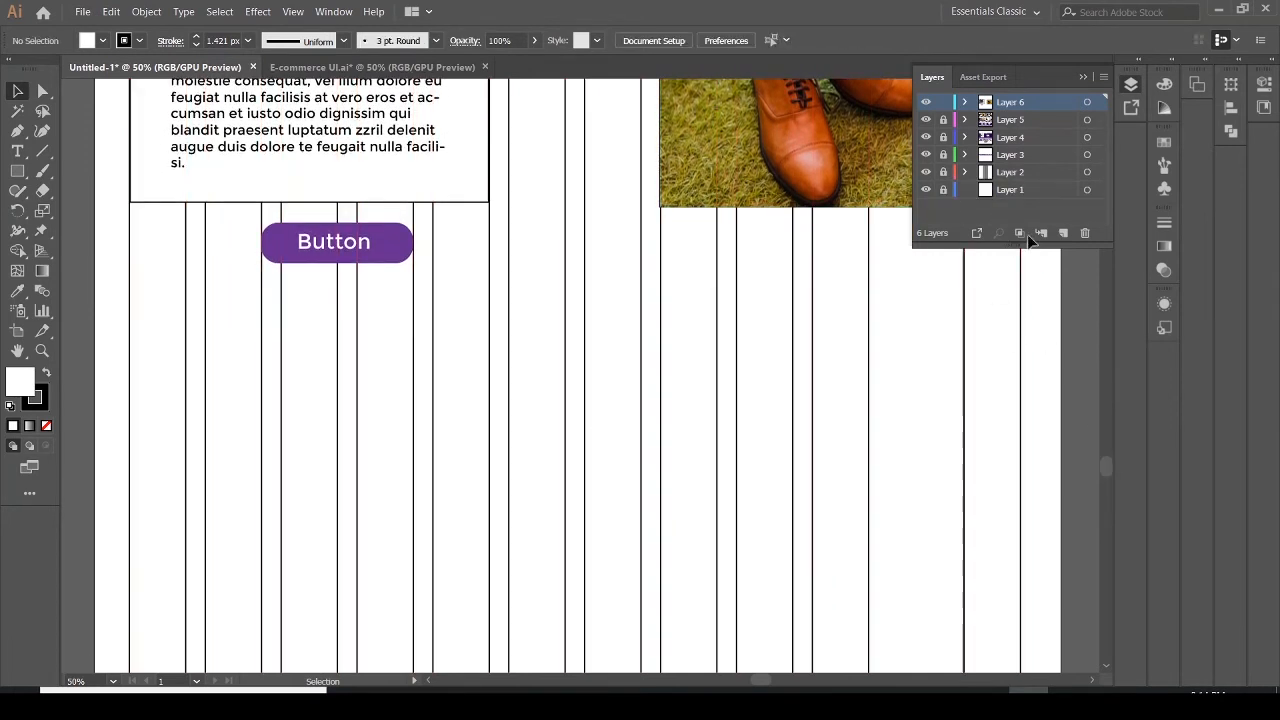
click(1084, 77)
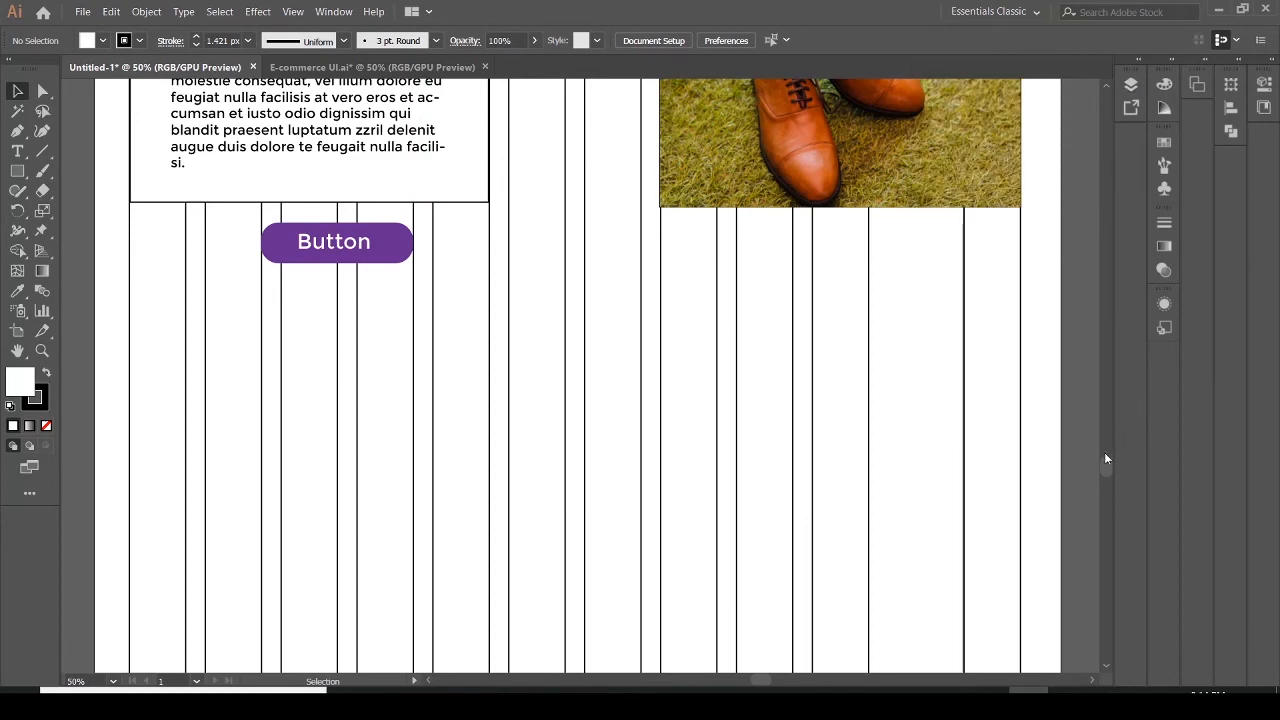
Duplicate the shoe image and place the copy in the left column below the button
scroll(1105, 456, up, 4)
scroll(1103, 455, down, 1)
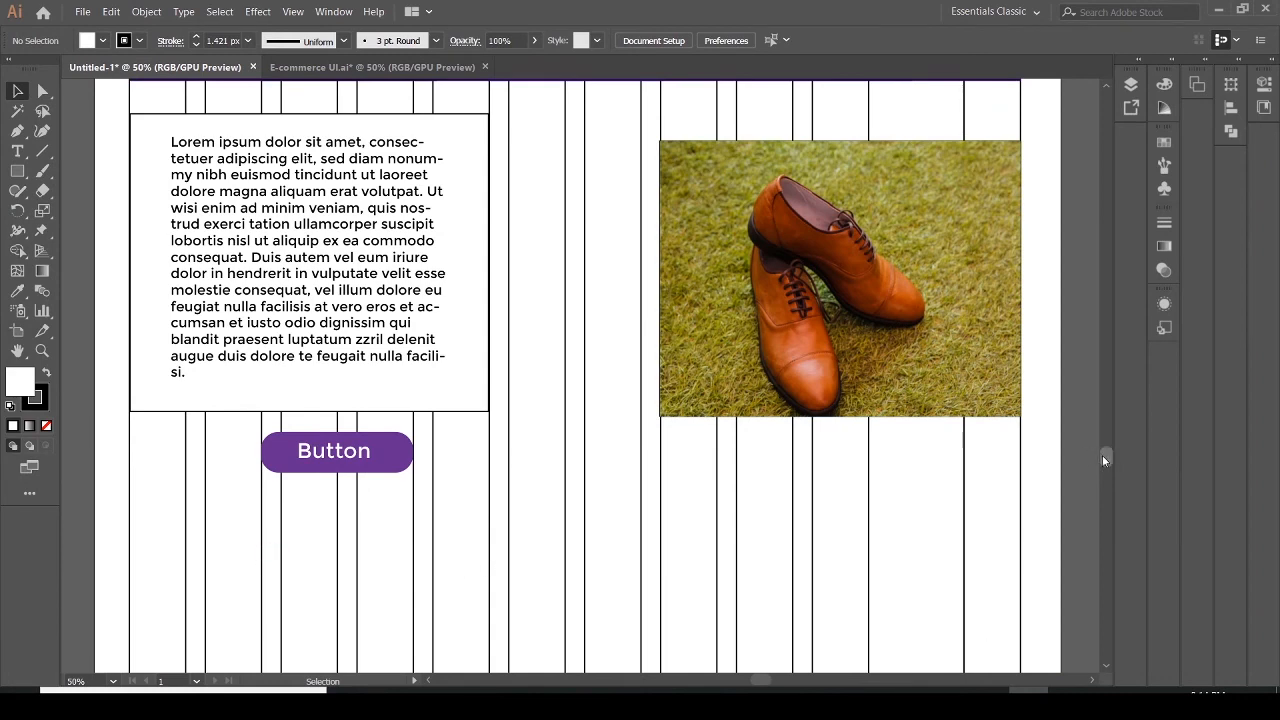
drag(1102, 455, 1105, 463)
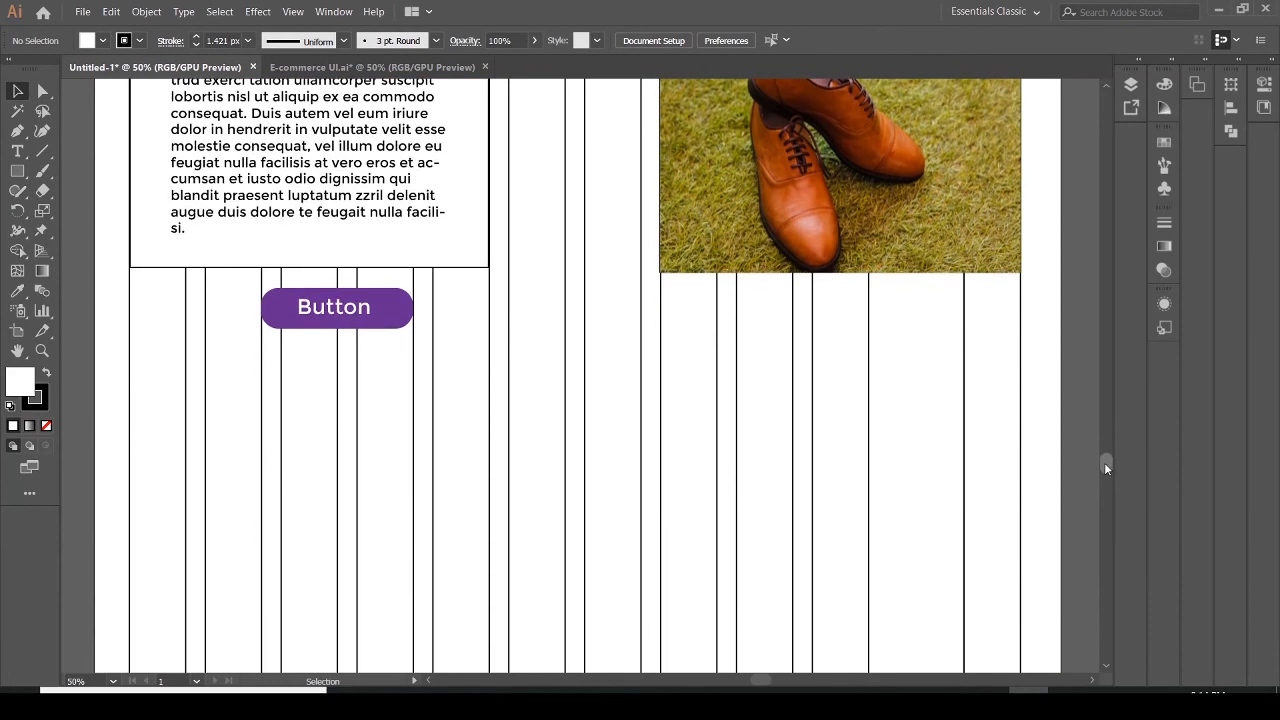
click(900, 222)
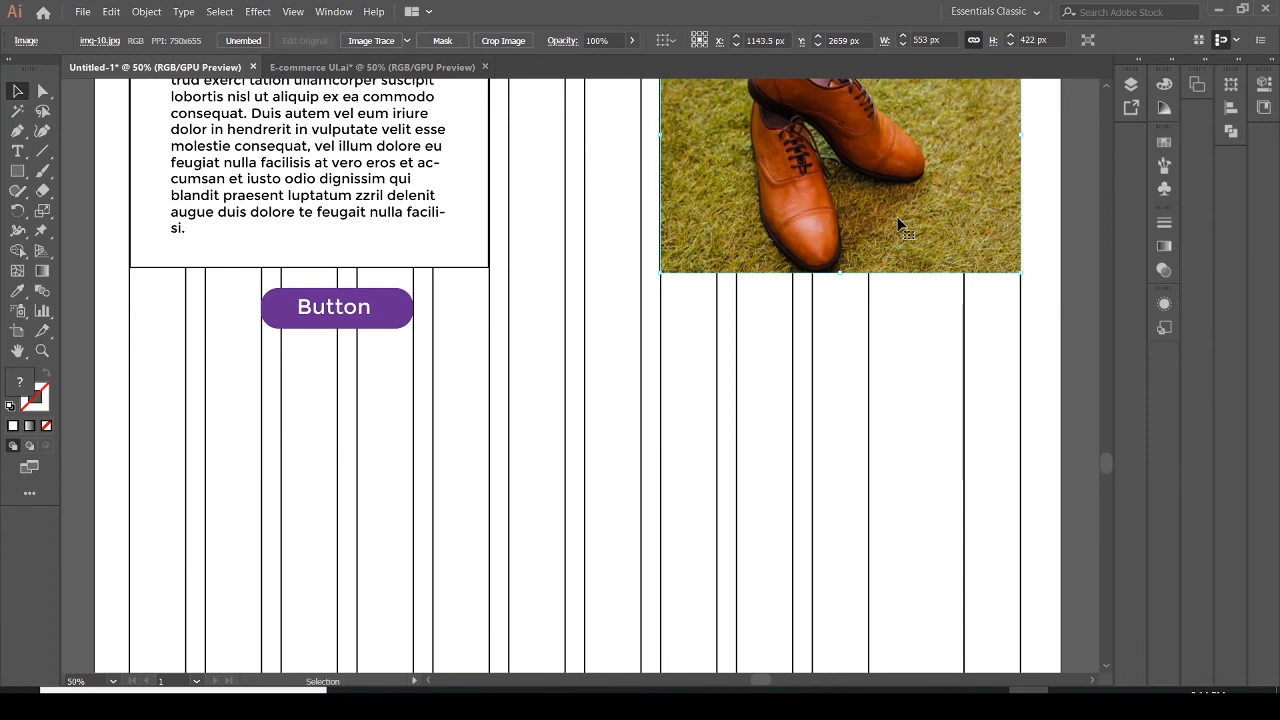
drag(899, 222, 903, 557)
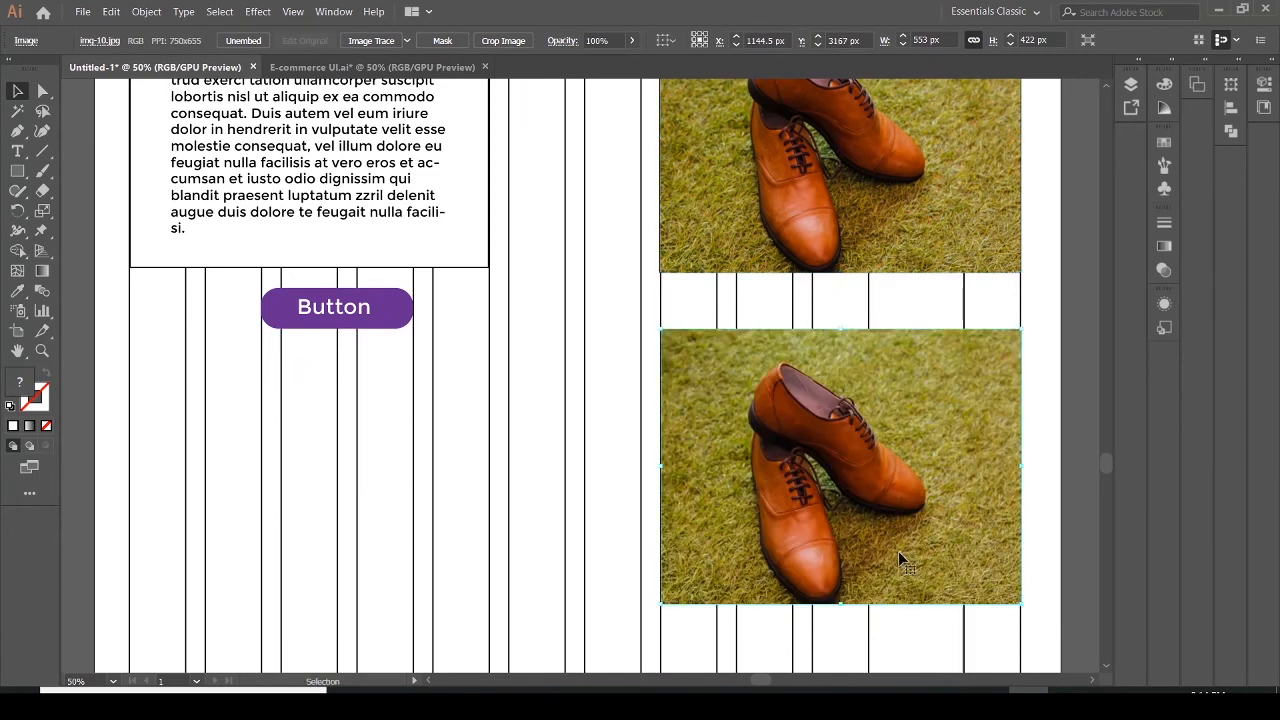
click(228, 270)
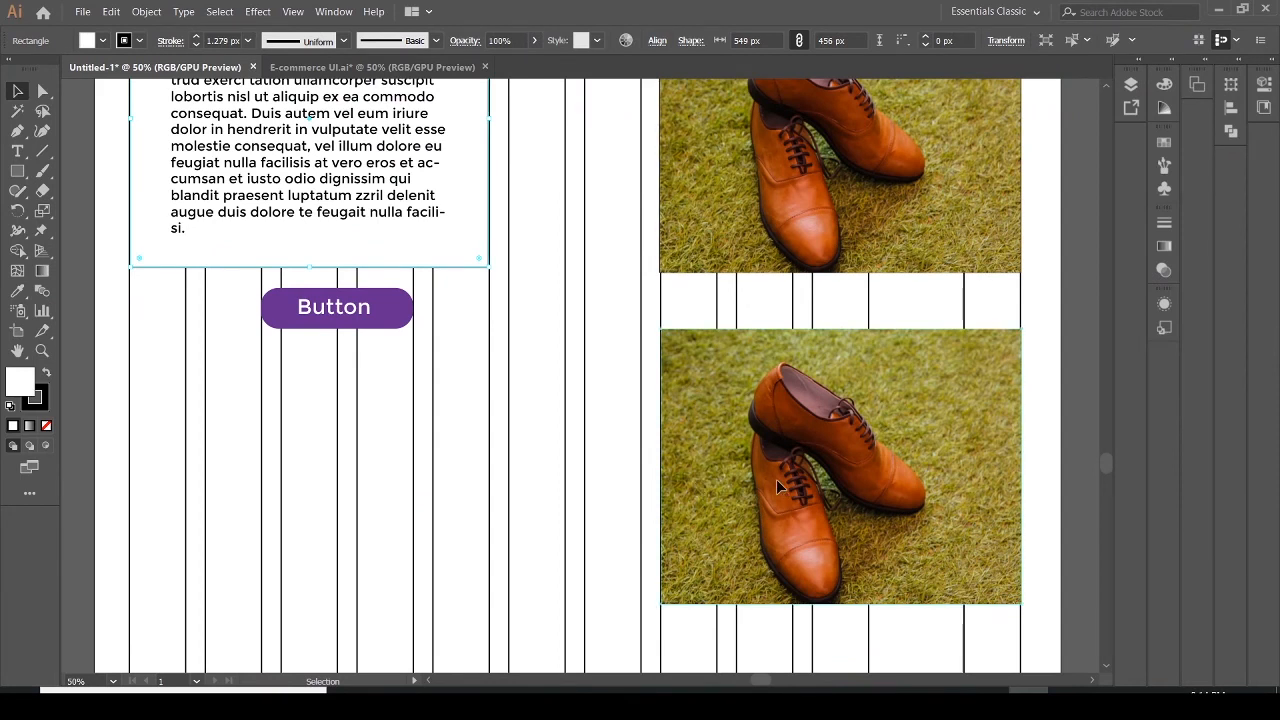
drag(778, 486, 245, 517)
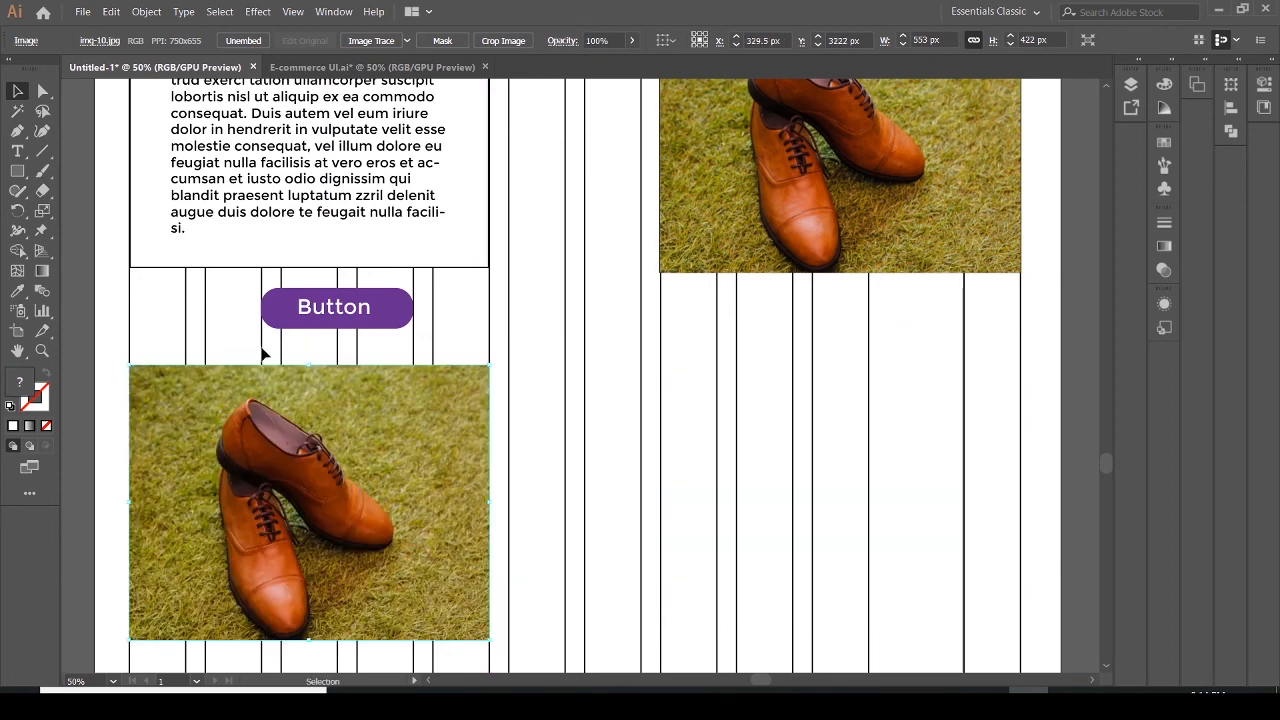
Move the text block and its frame into the right column beside the new image copy
click(325, 270)
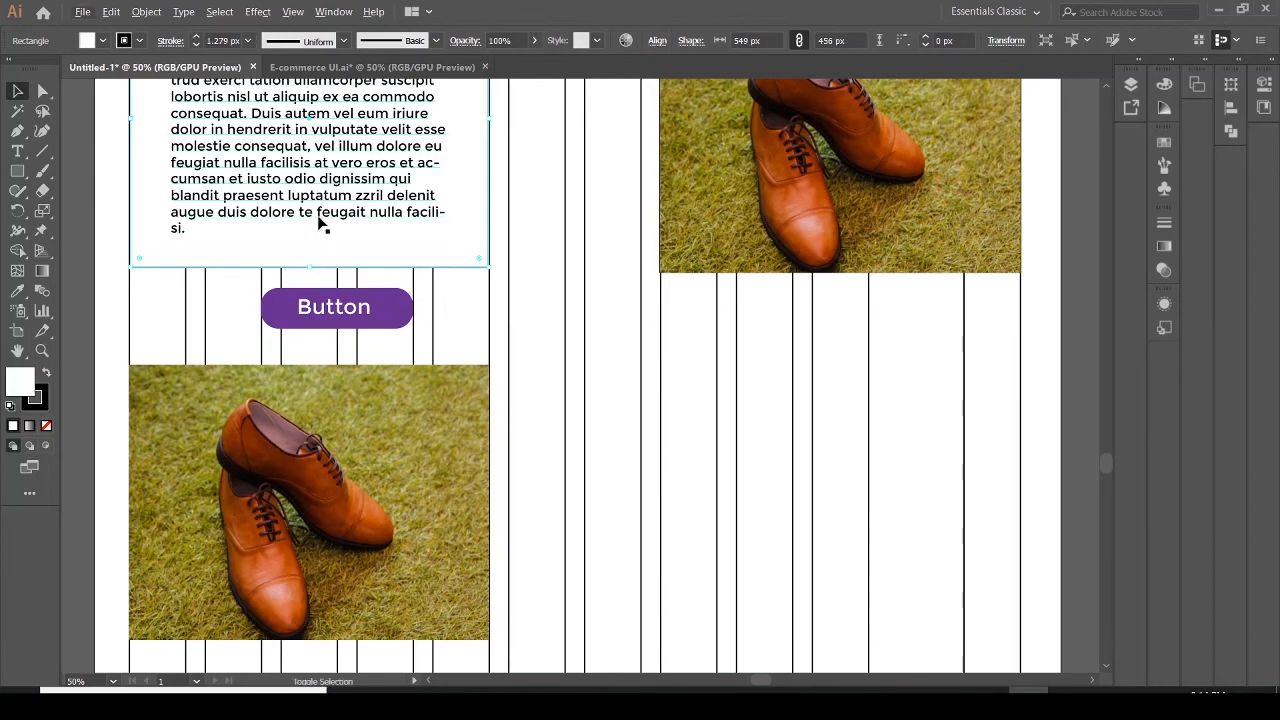
shift+click(318, 221)
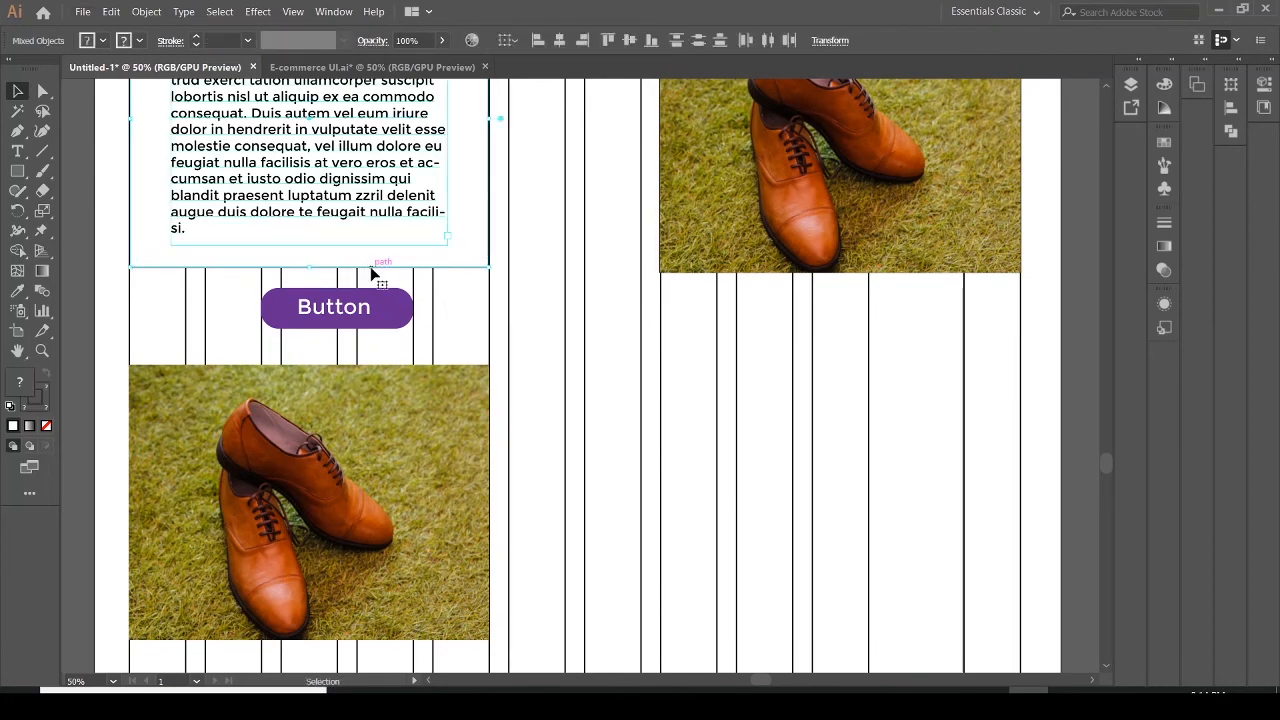
drag(371, 271, 903, 619)
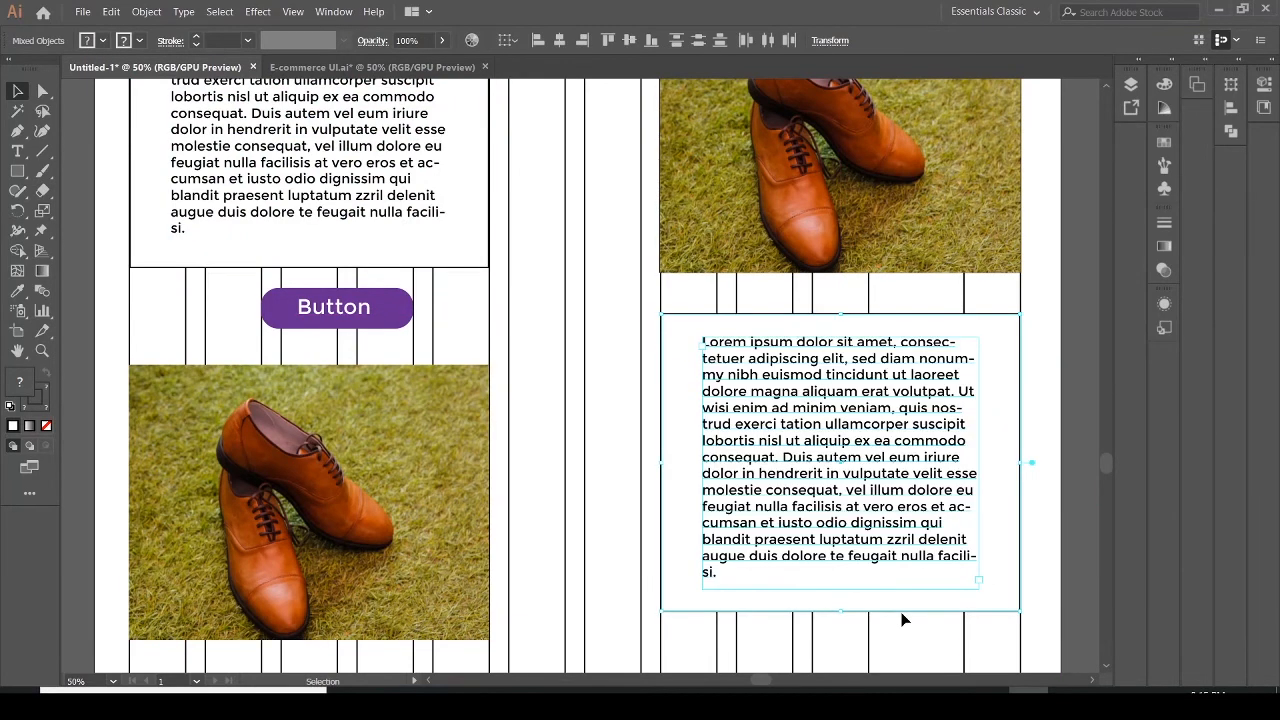
click(1058, 526)
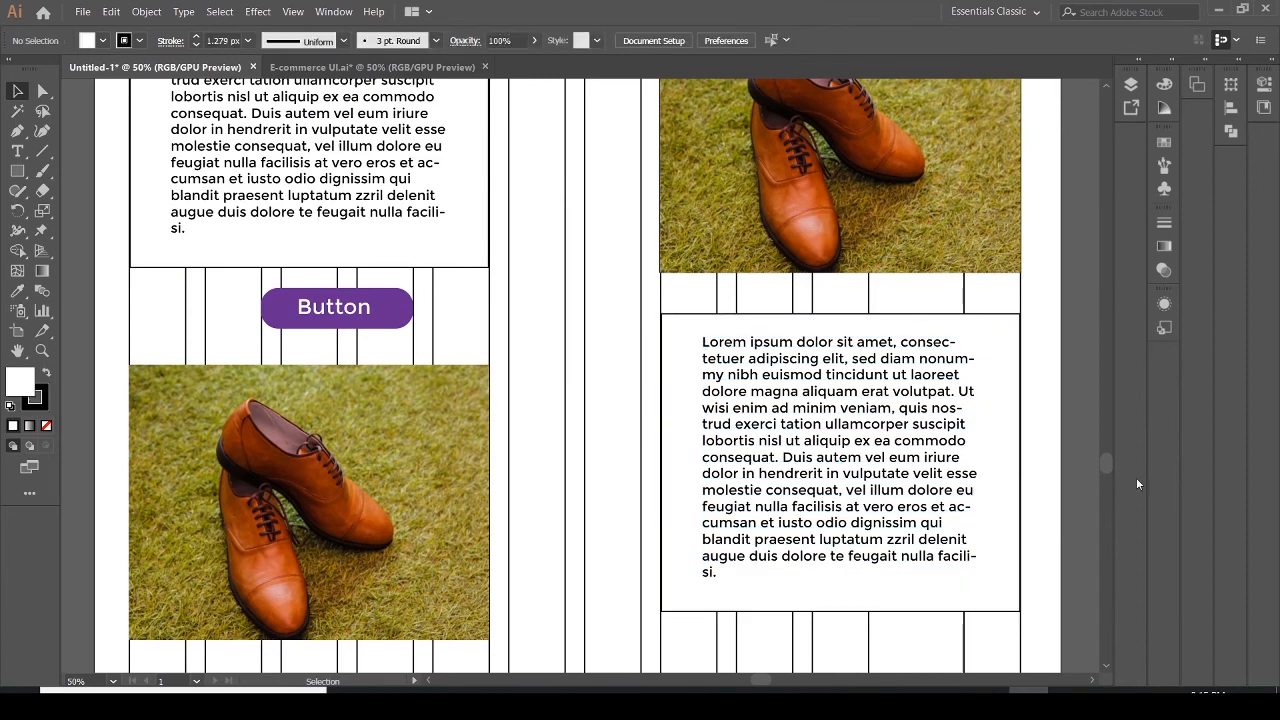
Duplicate the purple button and place the copy in the right column below the text block
drag(1105, 468, 1106, 474)
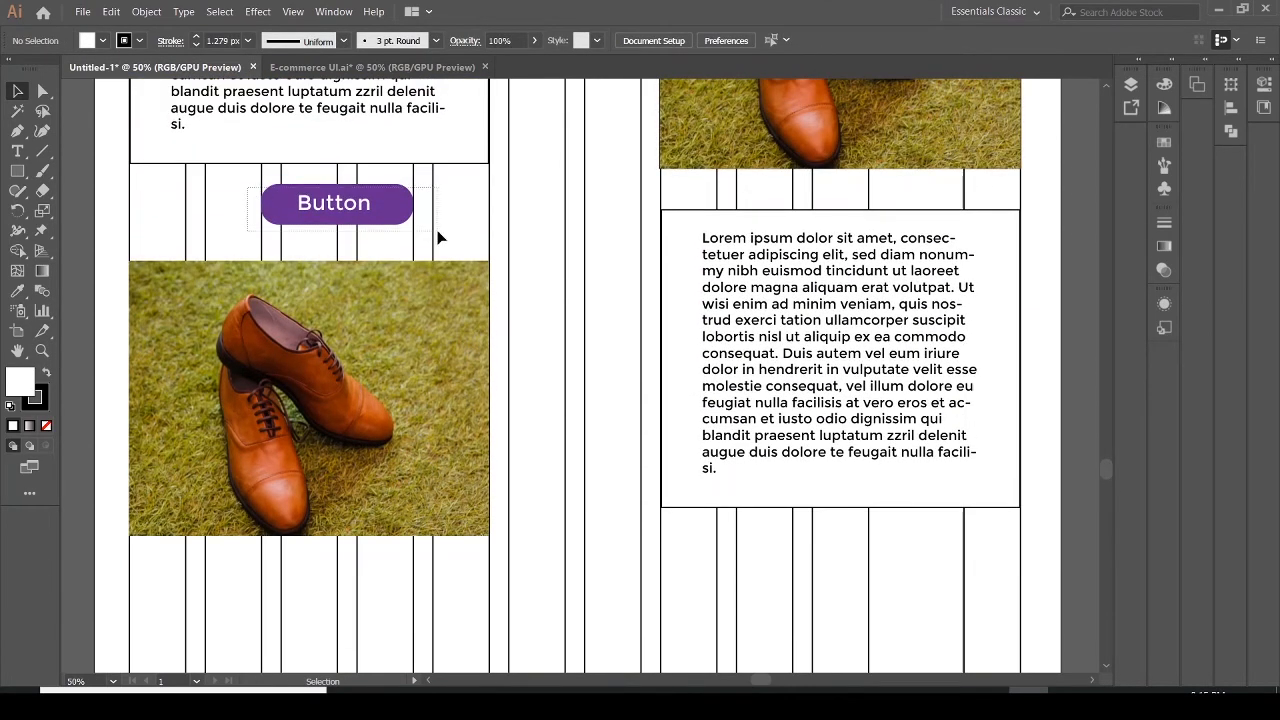
click(396, 222)
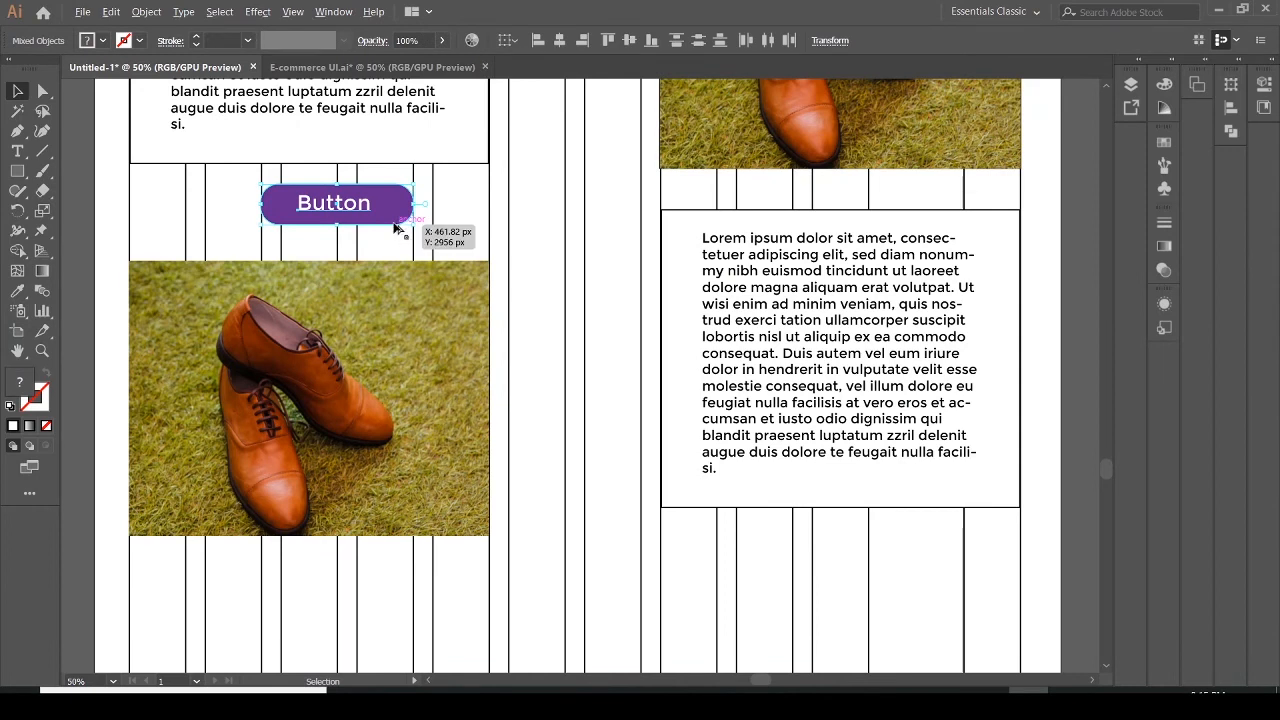
drag(395, 226, 931, 566)
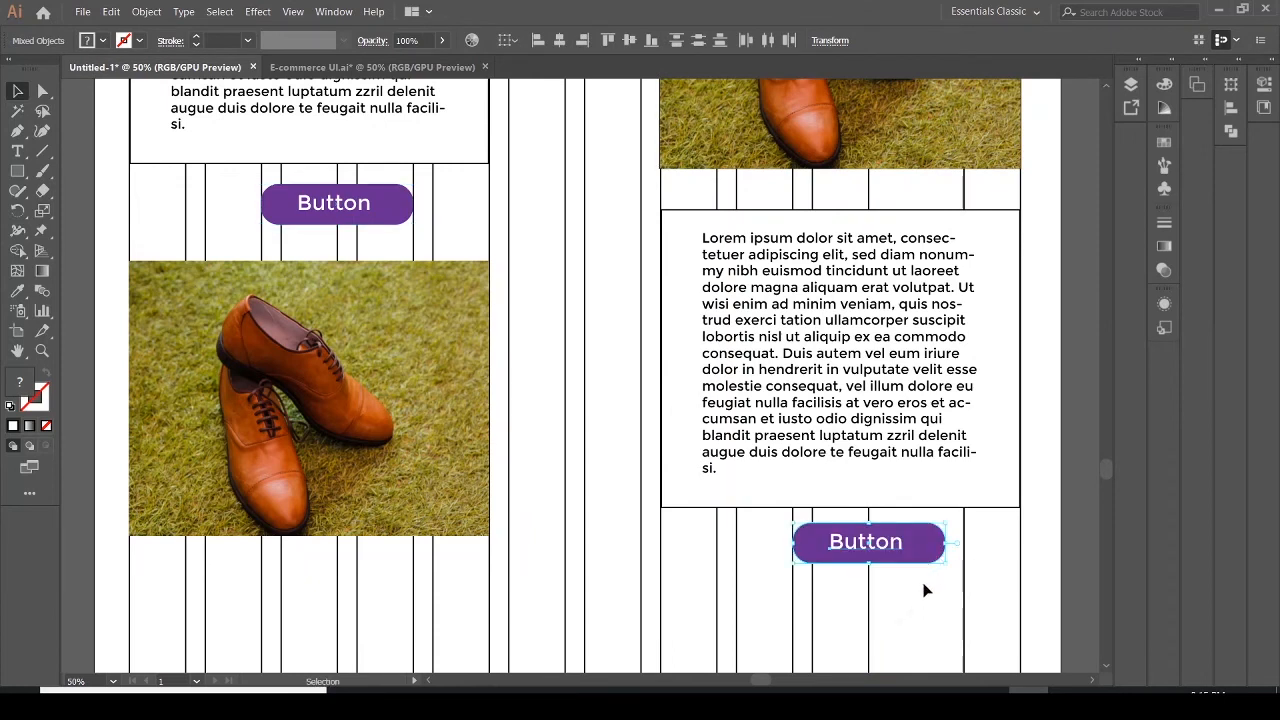
click(910, 592)
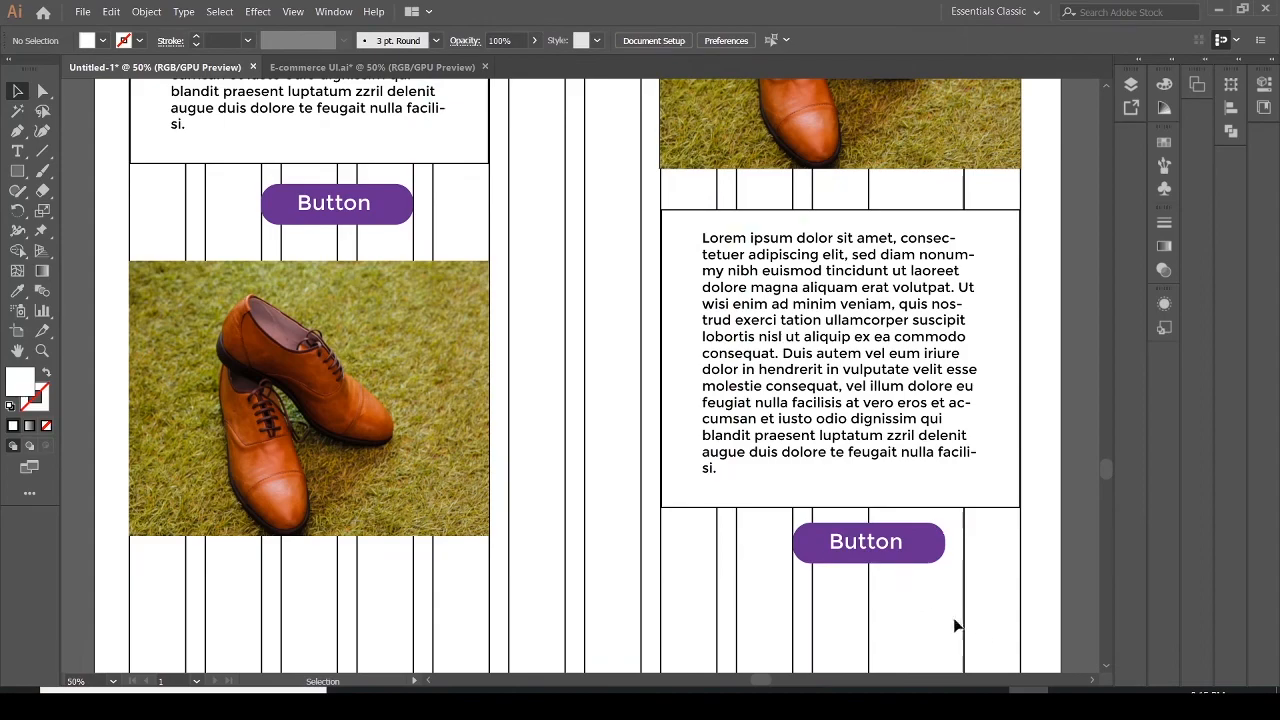
Review the following sections of the reference PDF mockup
drag(1106, 462, 1148, 475)
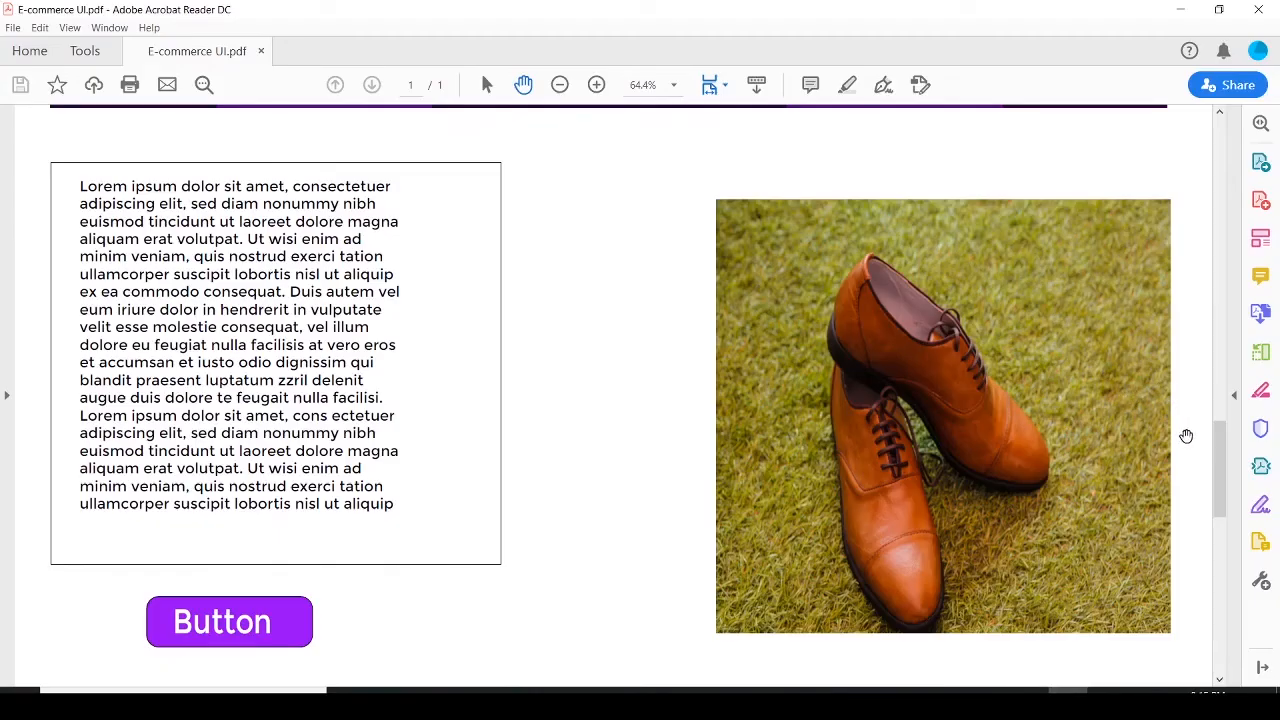
drag(1220, 456, 1240, 572)
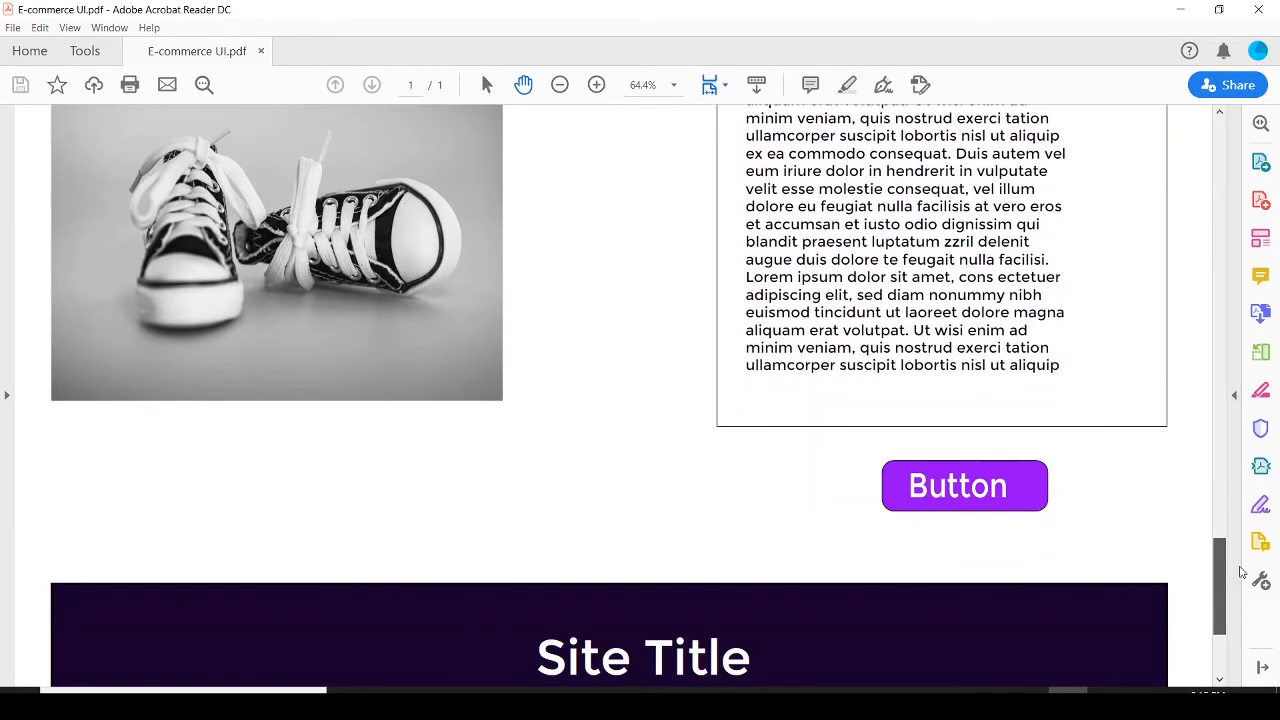
scroll(793, 469, down, 3)
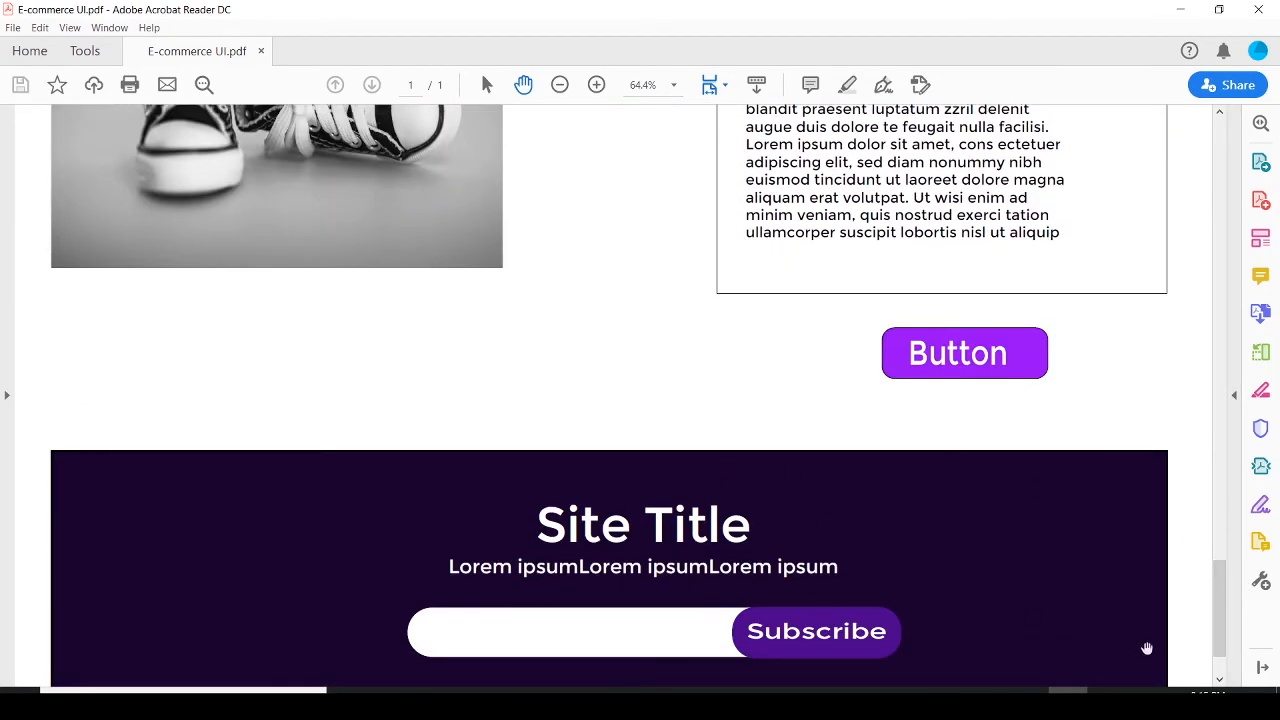
mouse_move(1219, 617)
mouse_down()
mouse_move(1222, 640)
mouse_move(1213, 576)
mouse_move(1212, 597)
mouse_up()
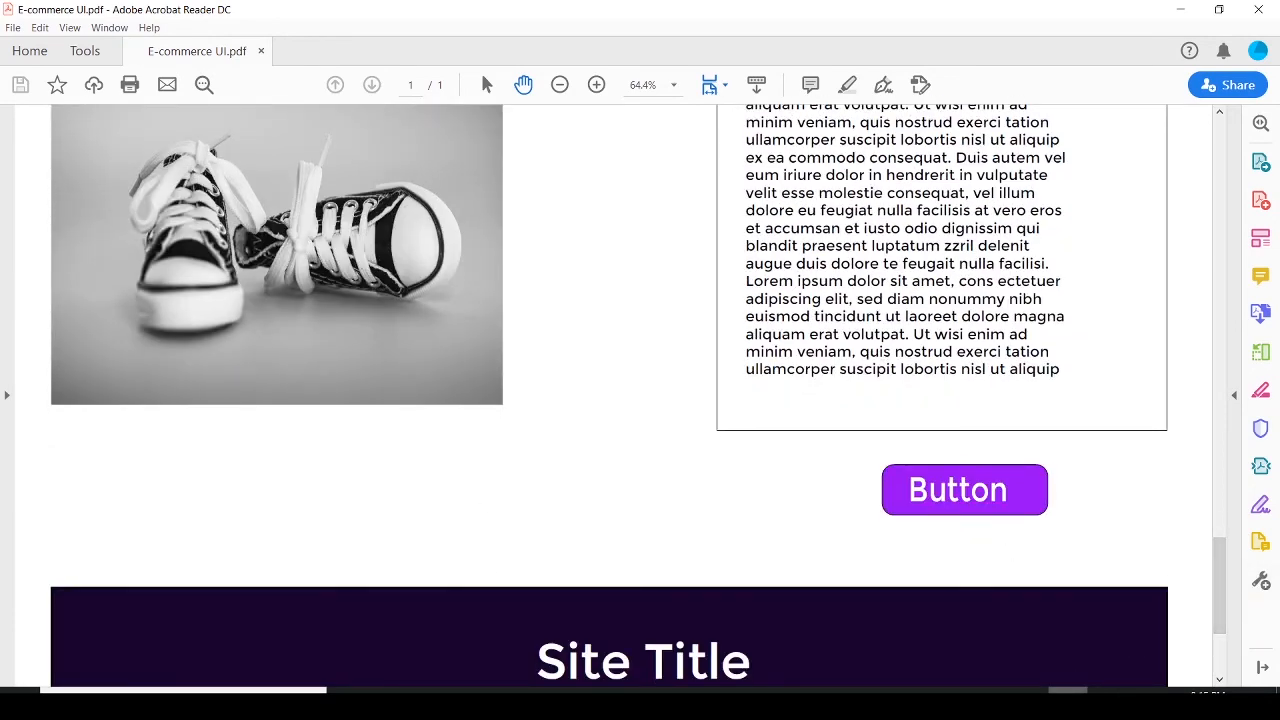
key(alt+Tab)
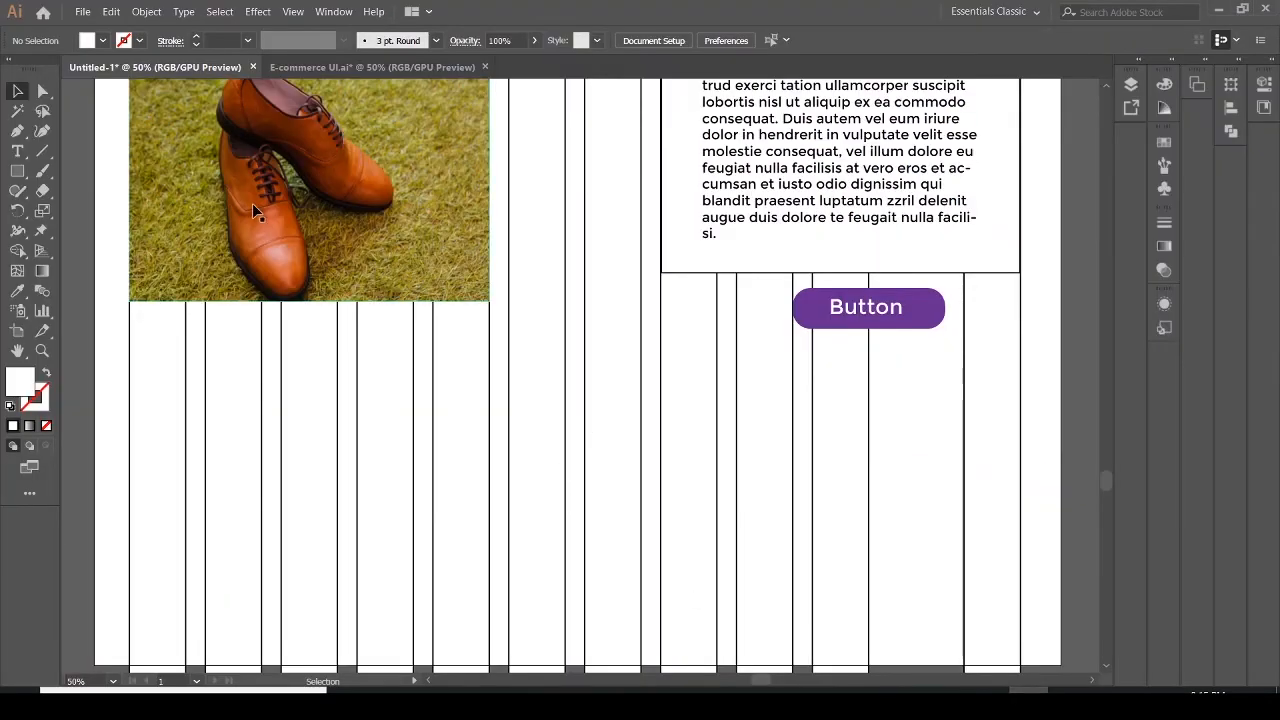
Try to place img-11 over the shoe image in the left column
drag(1105, 478, 1105, 470)
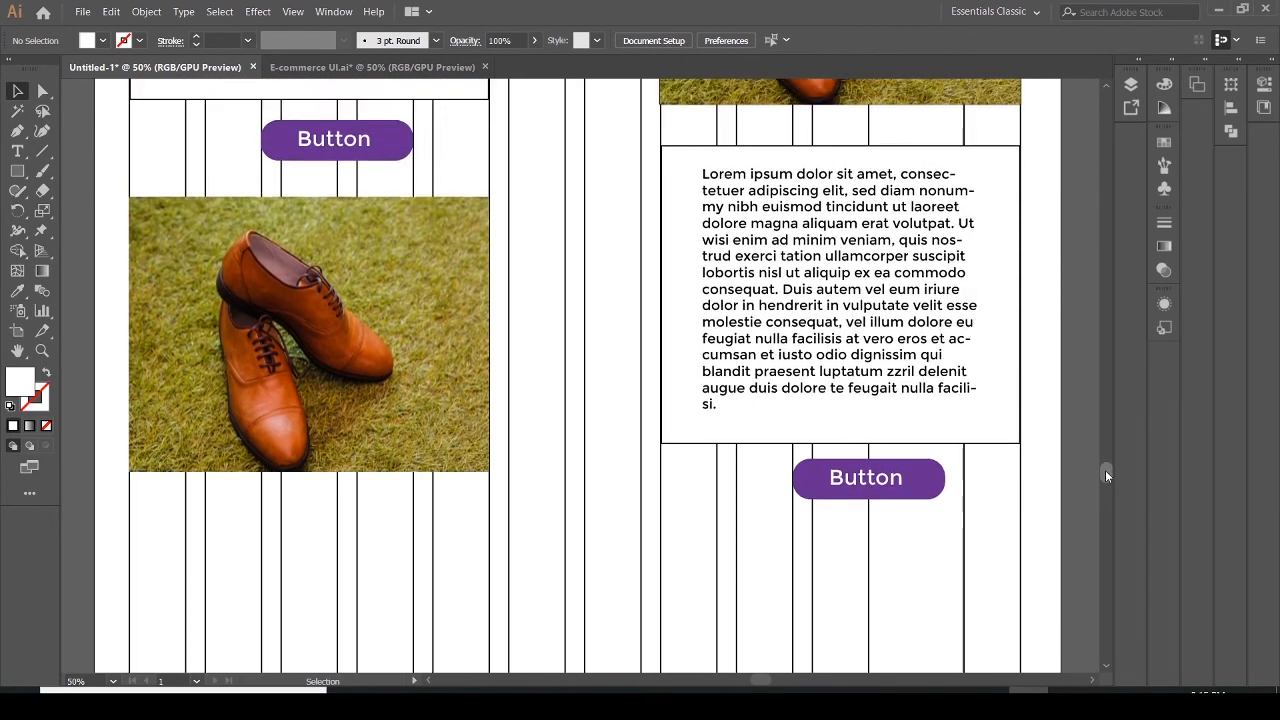
click(142, 426)
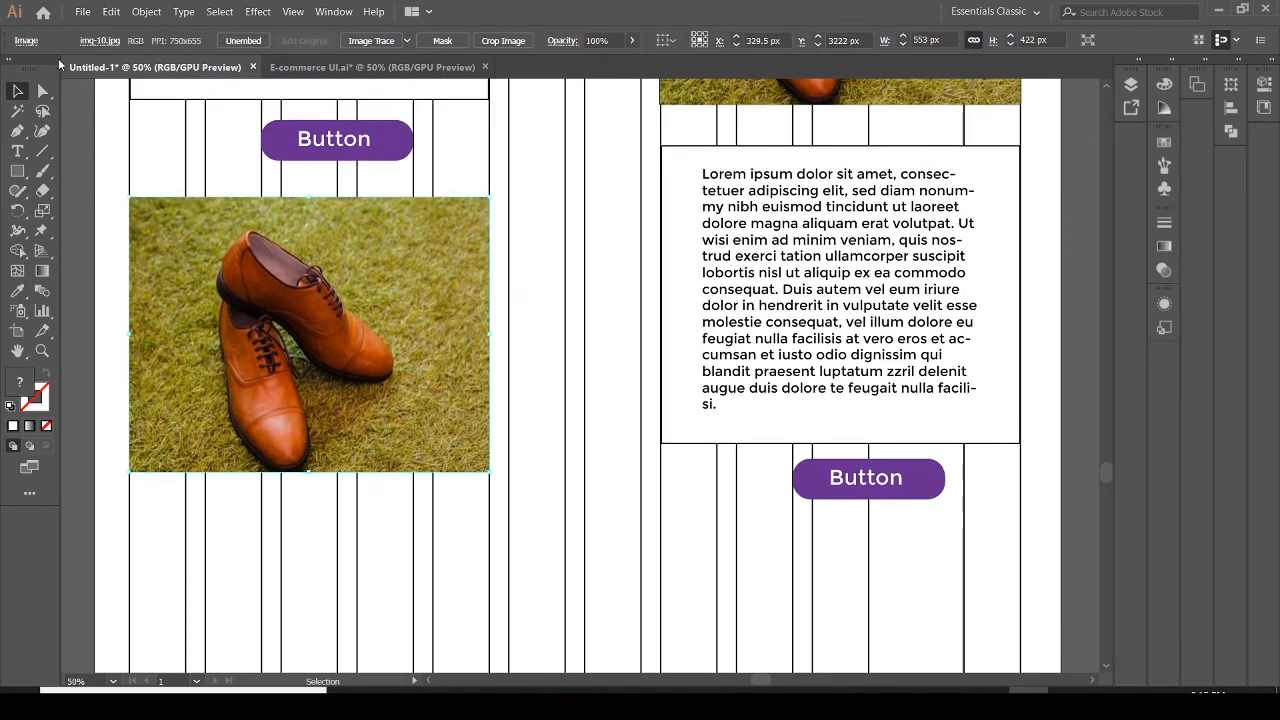
click(83, 13)
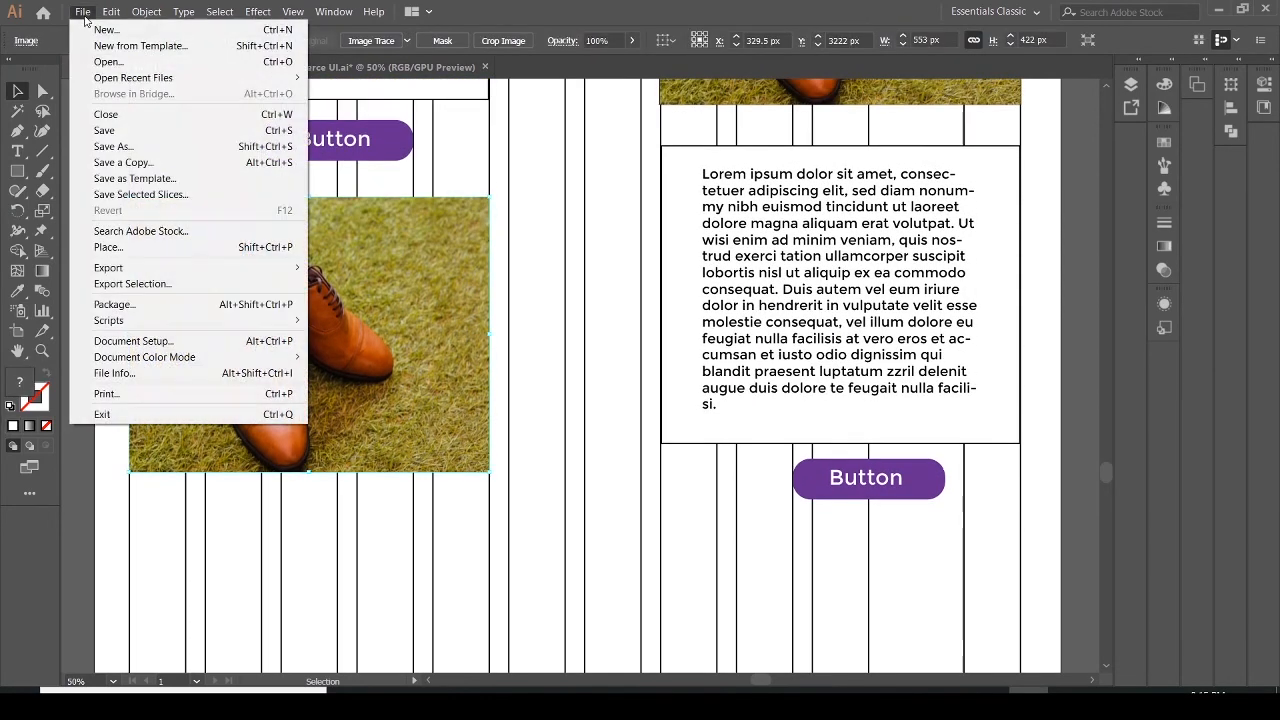
click(130, 247)
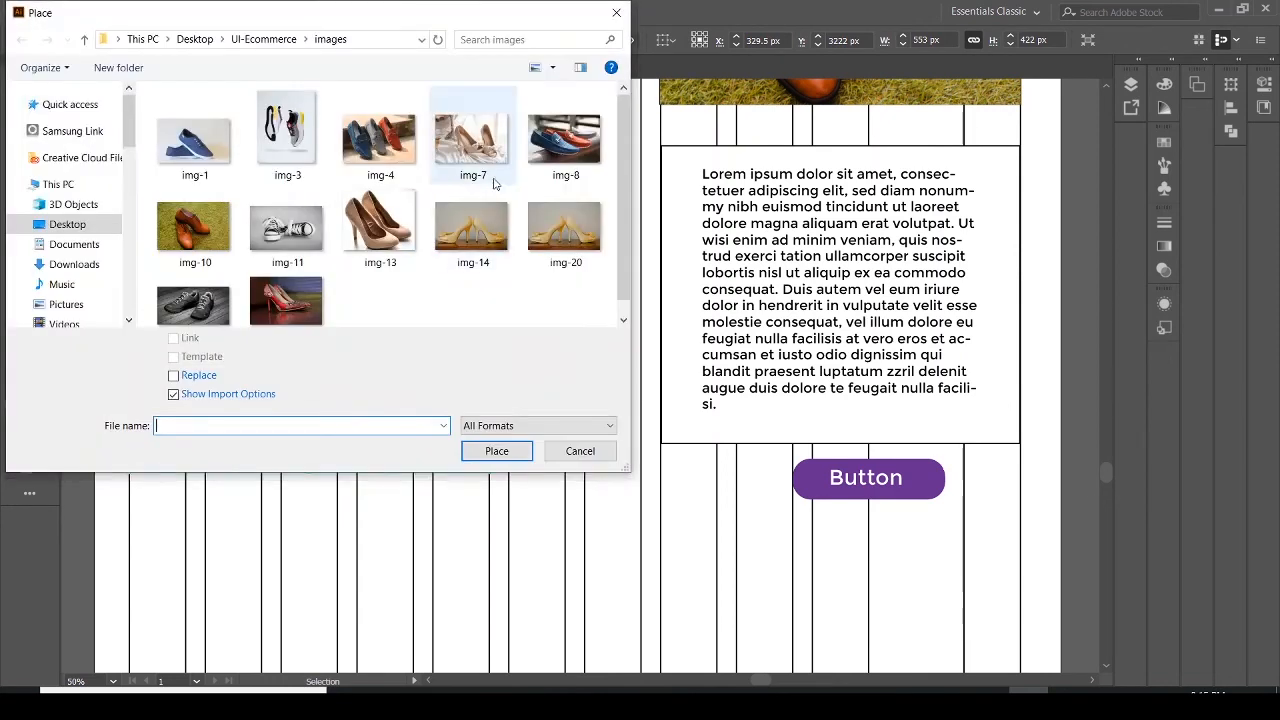
click(287, 232)
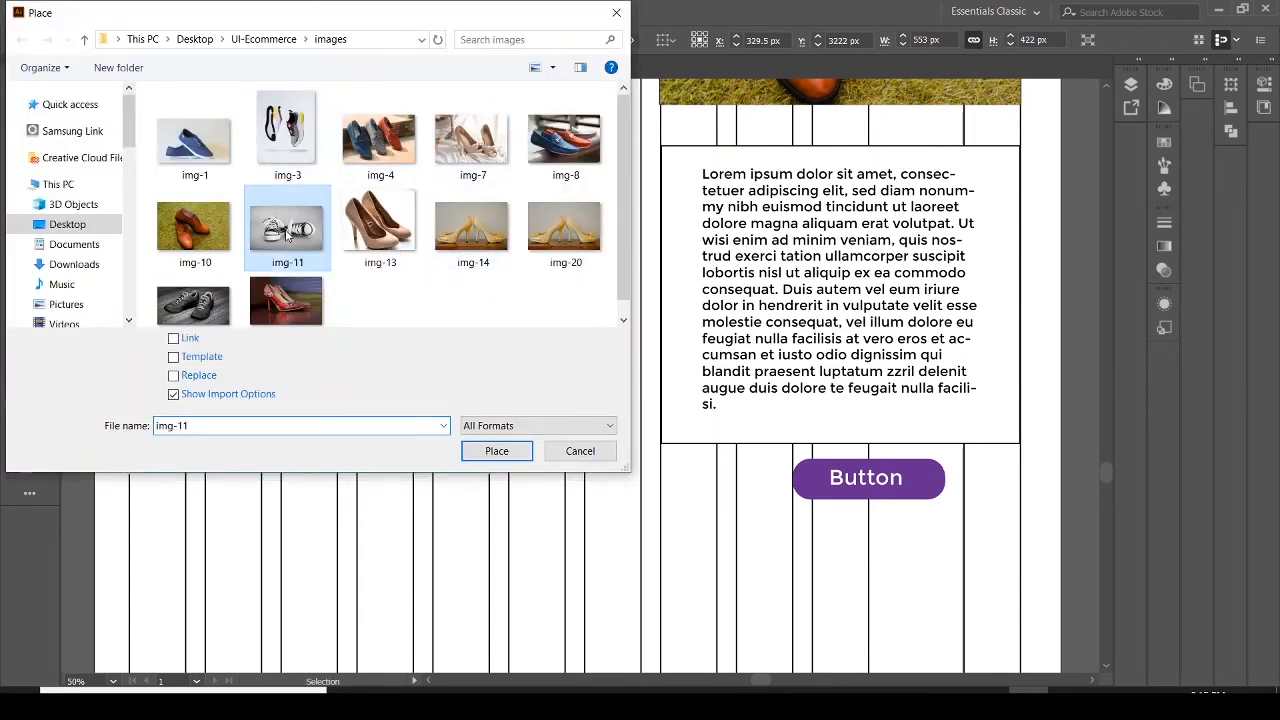
click(497, 451)
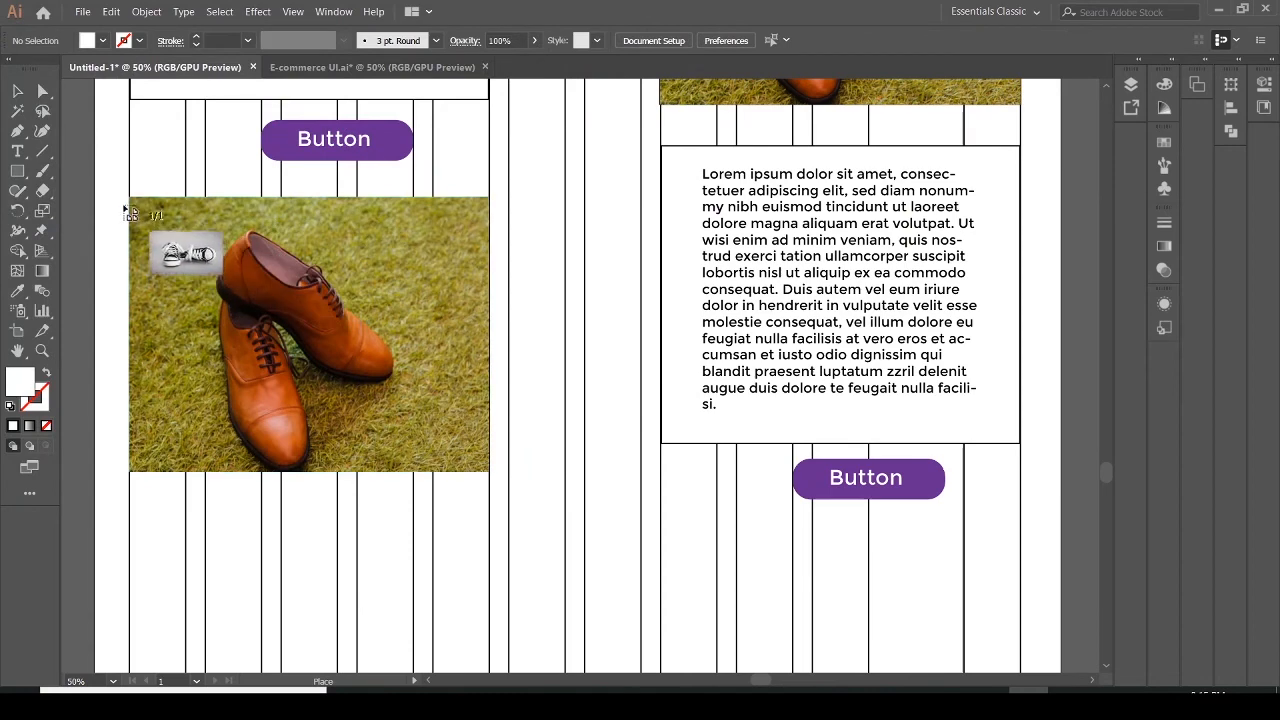
click(165, 235)
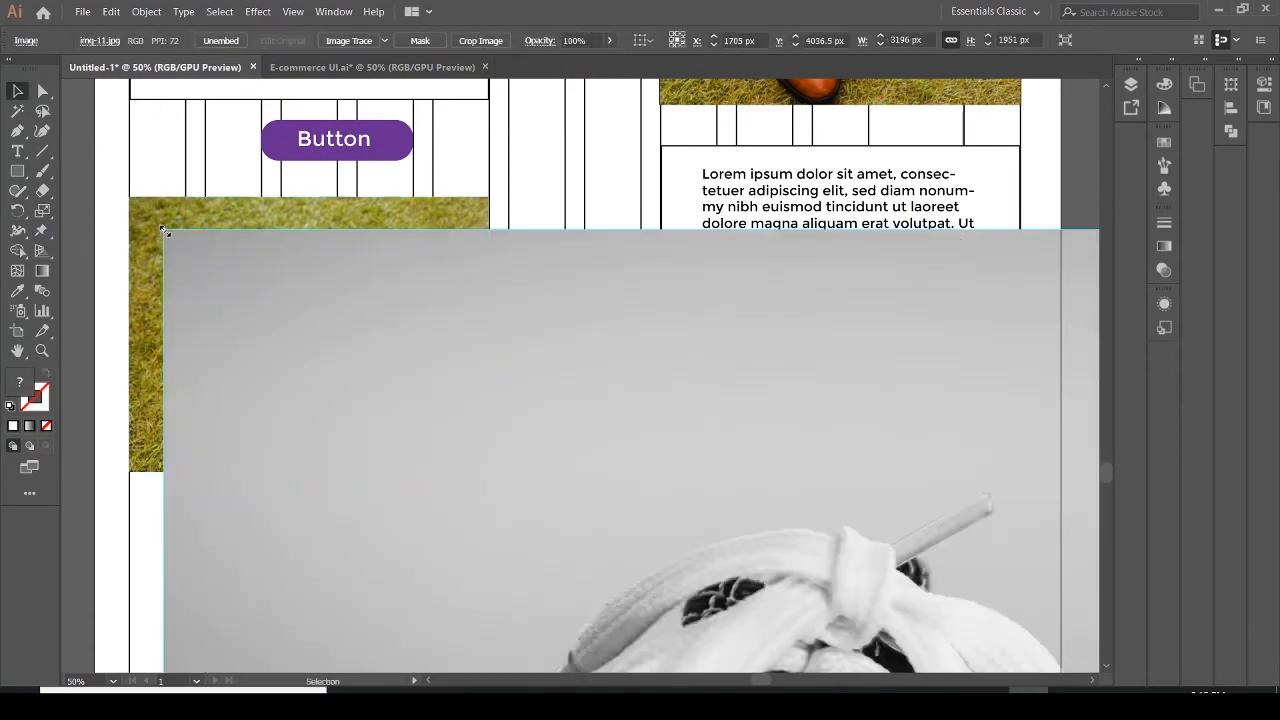
Delete the duplicated shoe image from the left column
key(v)
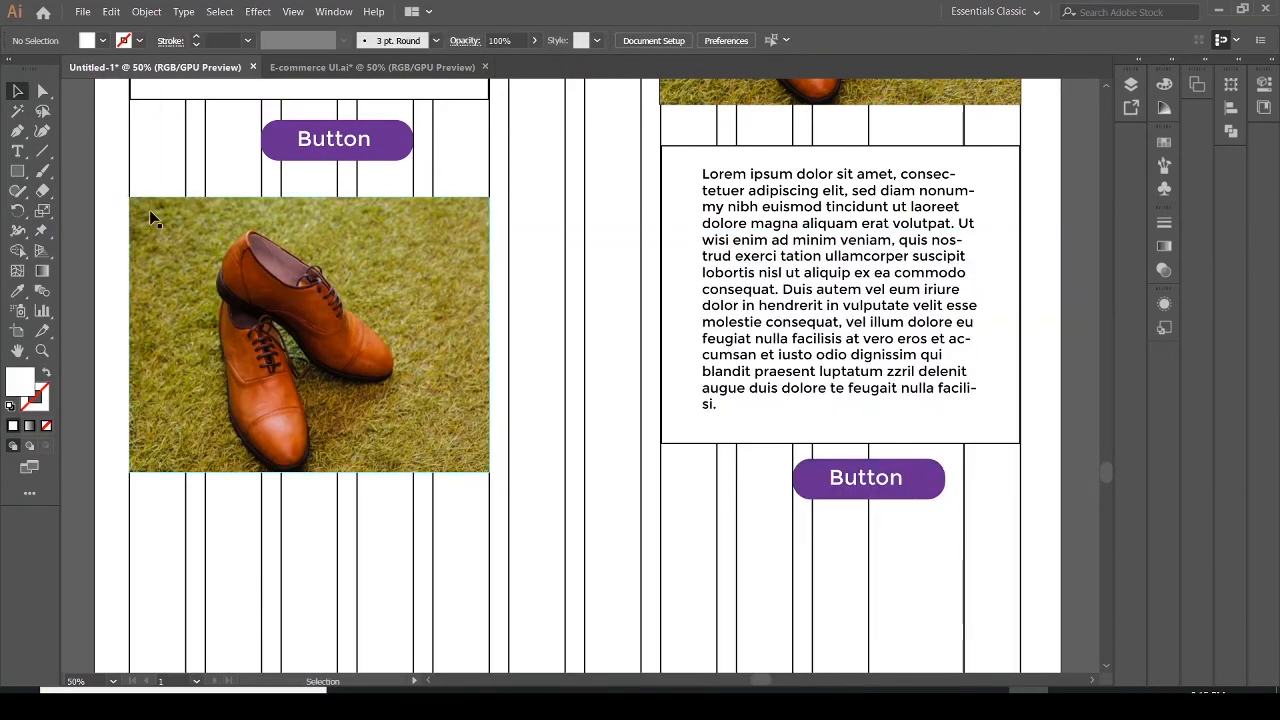
click(152, 218)
key(Delete)
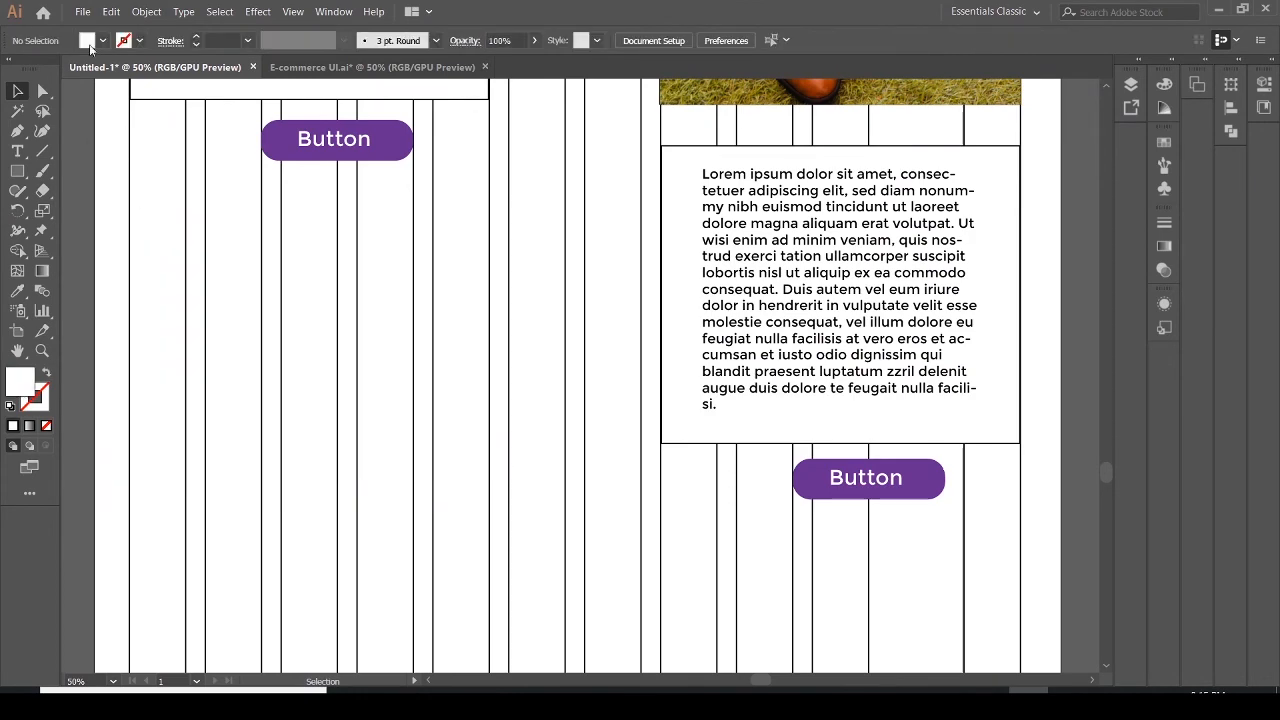
Place img-11 in the left column below the button, sized to the column width and about 393 px high
click(84, 12)
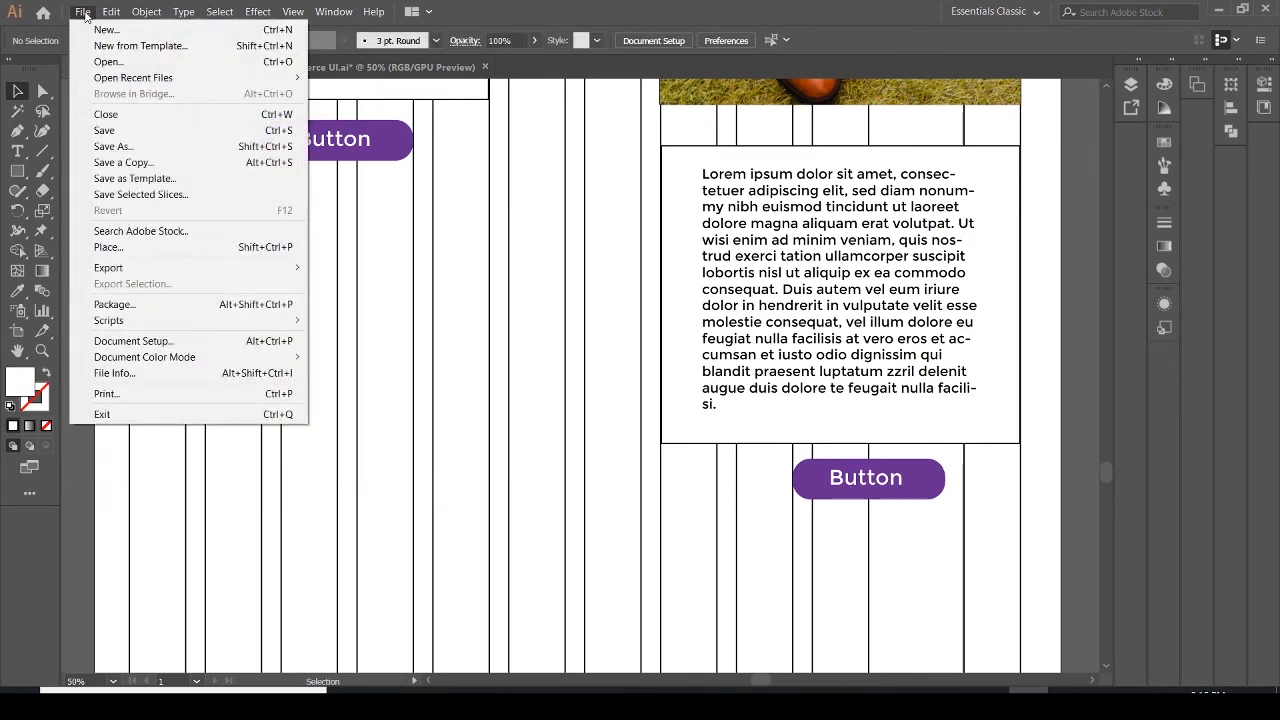
click(119, 248)
click(287, 228)
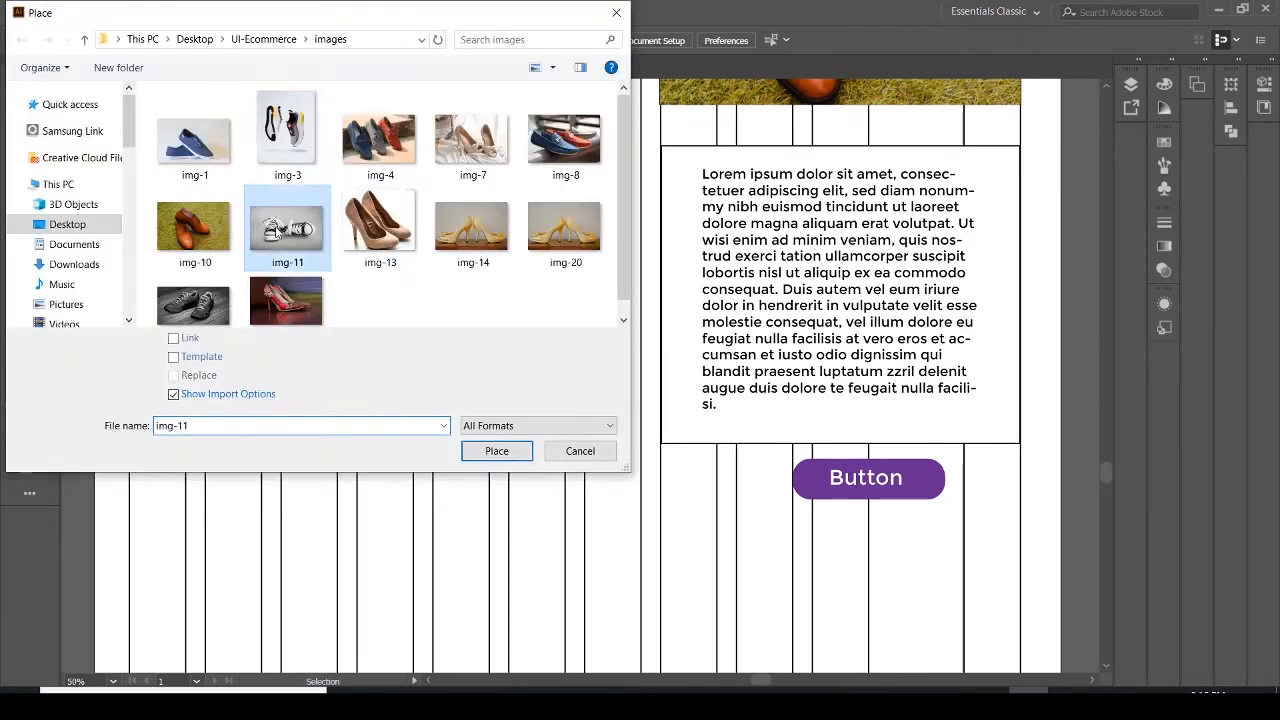
click(490, 449)
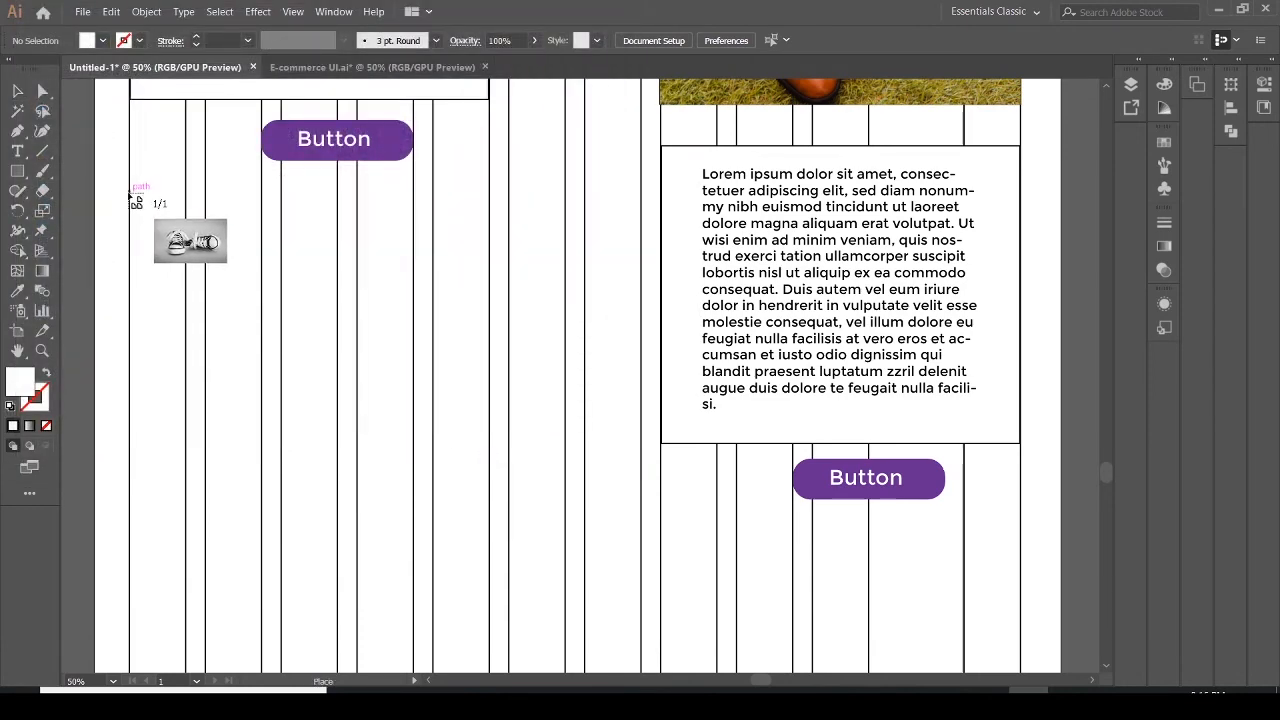
drag(130, 194, 491, 494)
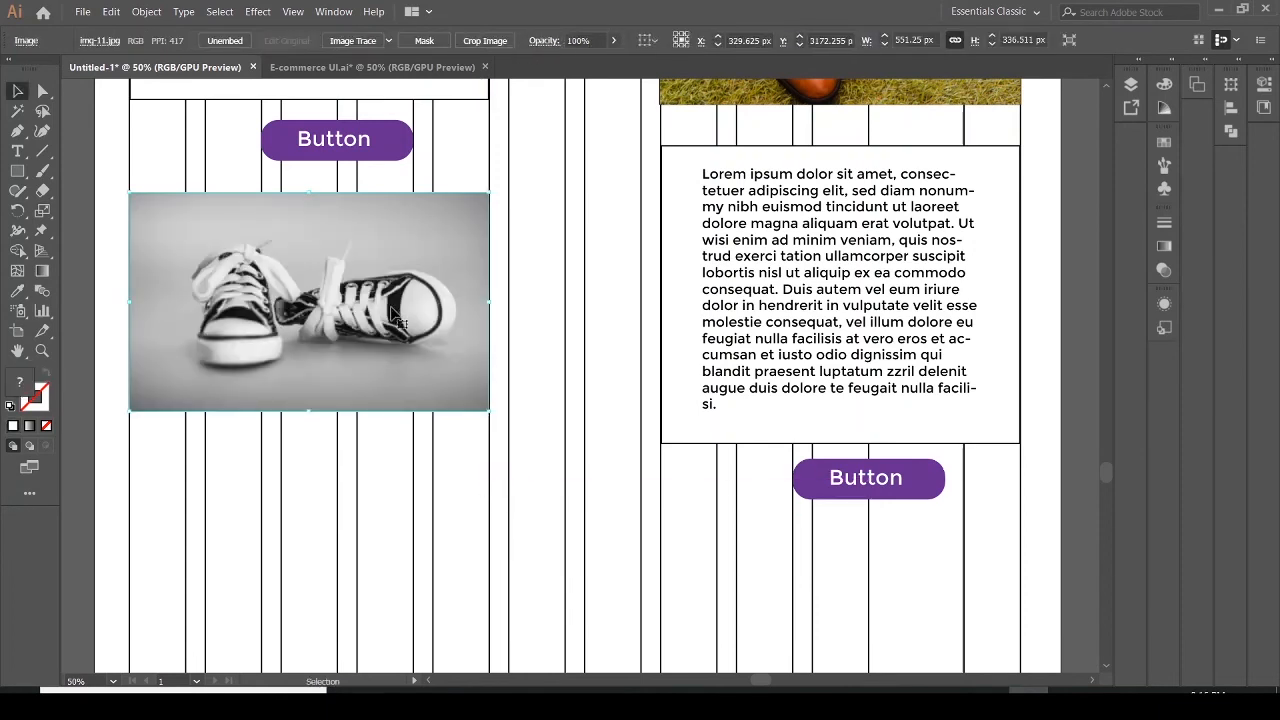
drag(309, 411, 313, 450)
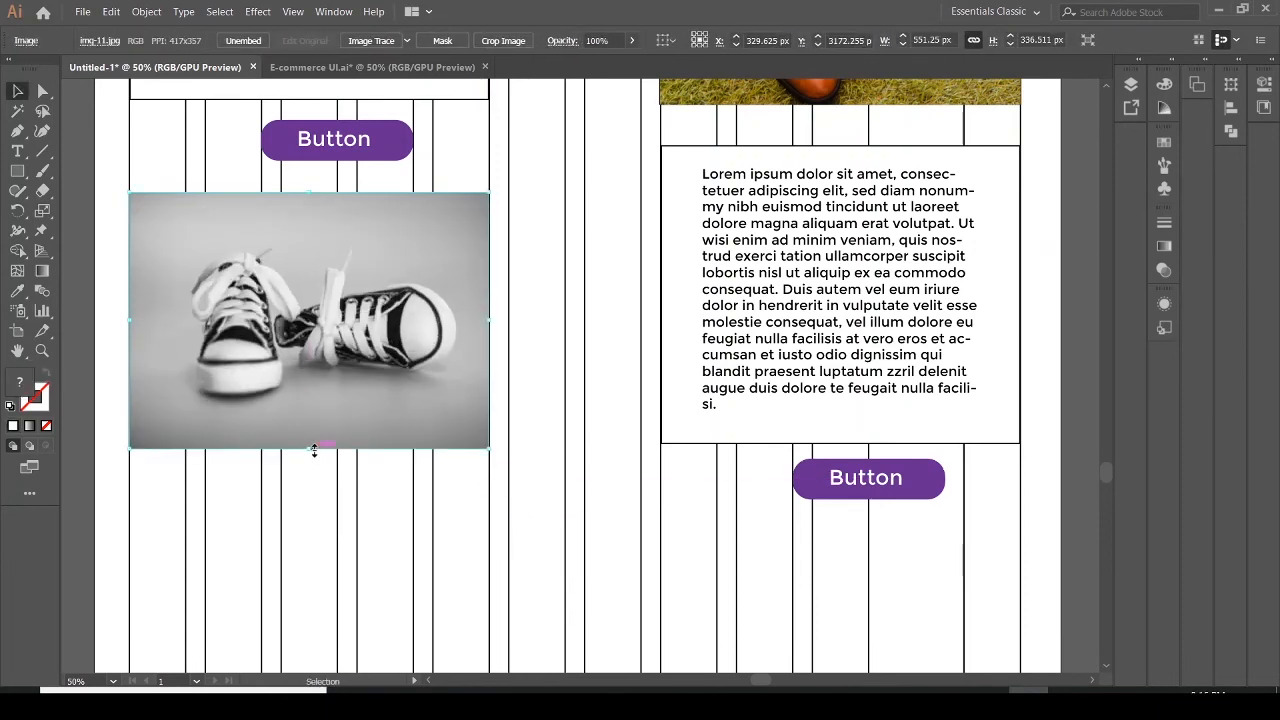
drag(347, 372, 349, 365)
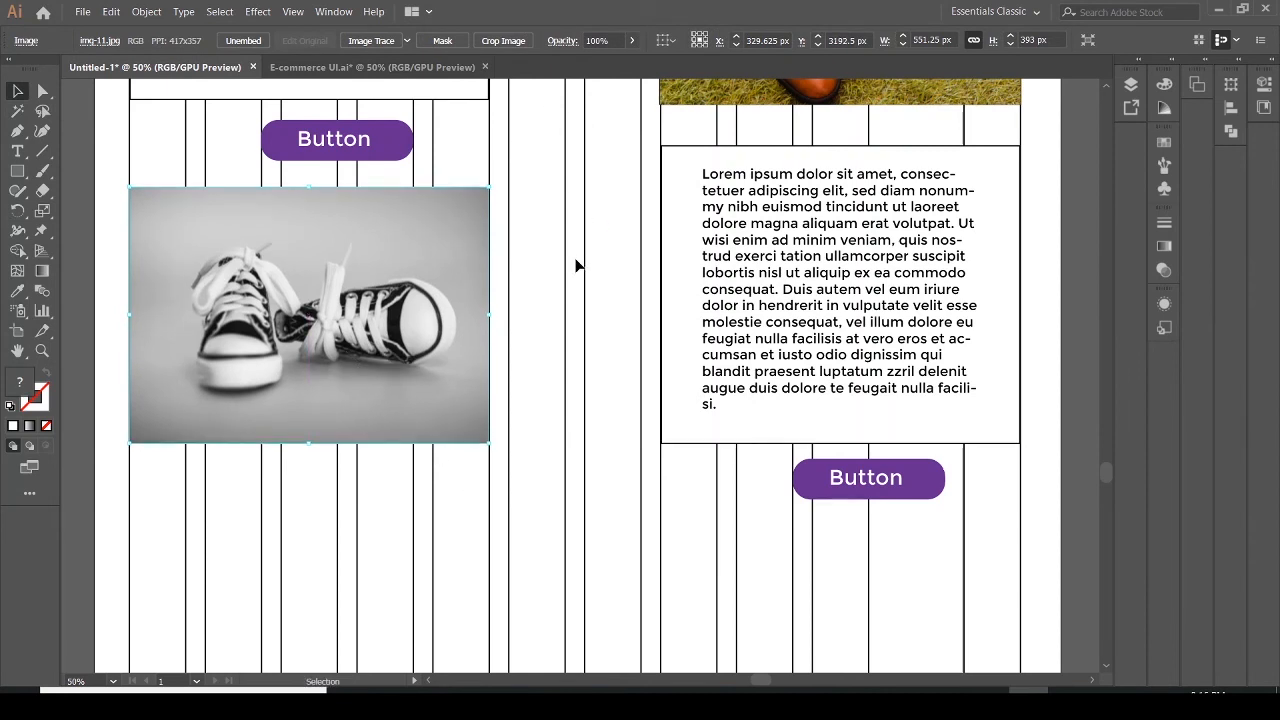
click(543, 398)
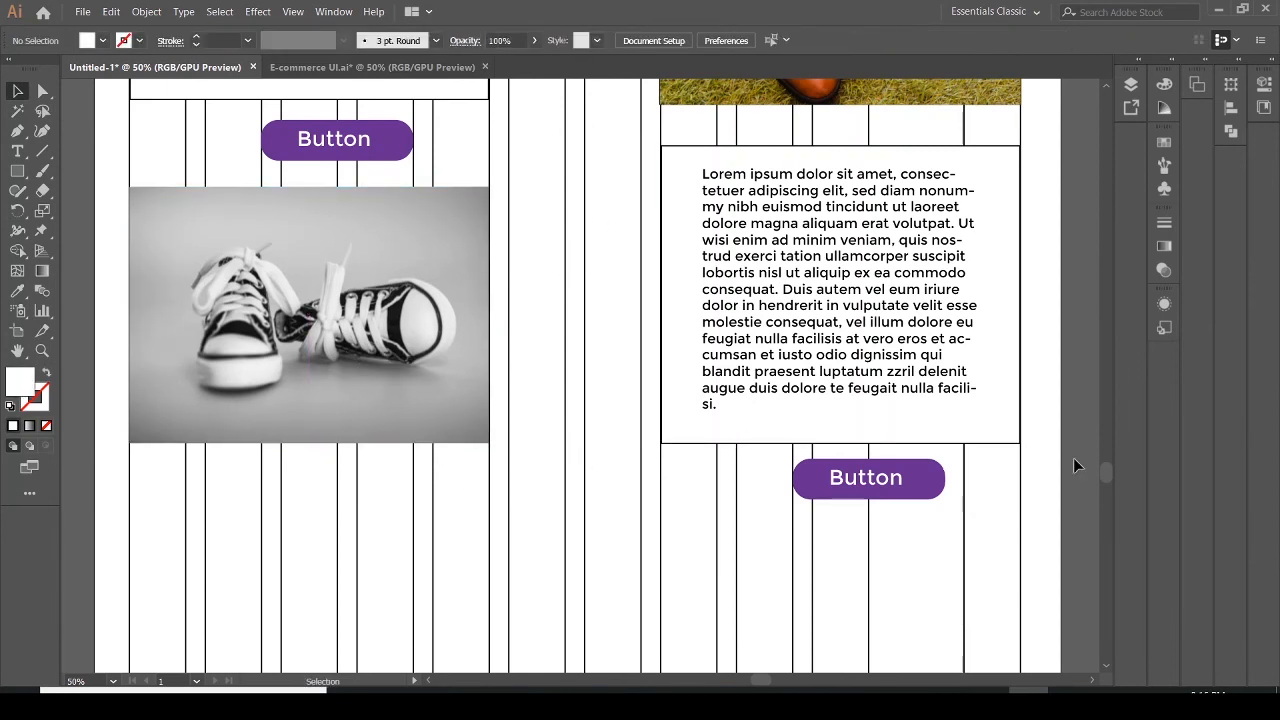
Check the section following the sneaker image in the reference PDF
drag(1108, 472, 1110, 481)
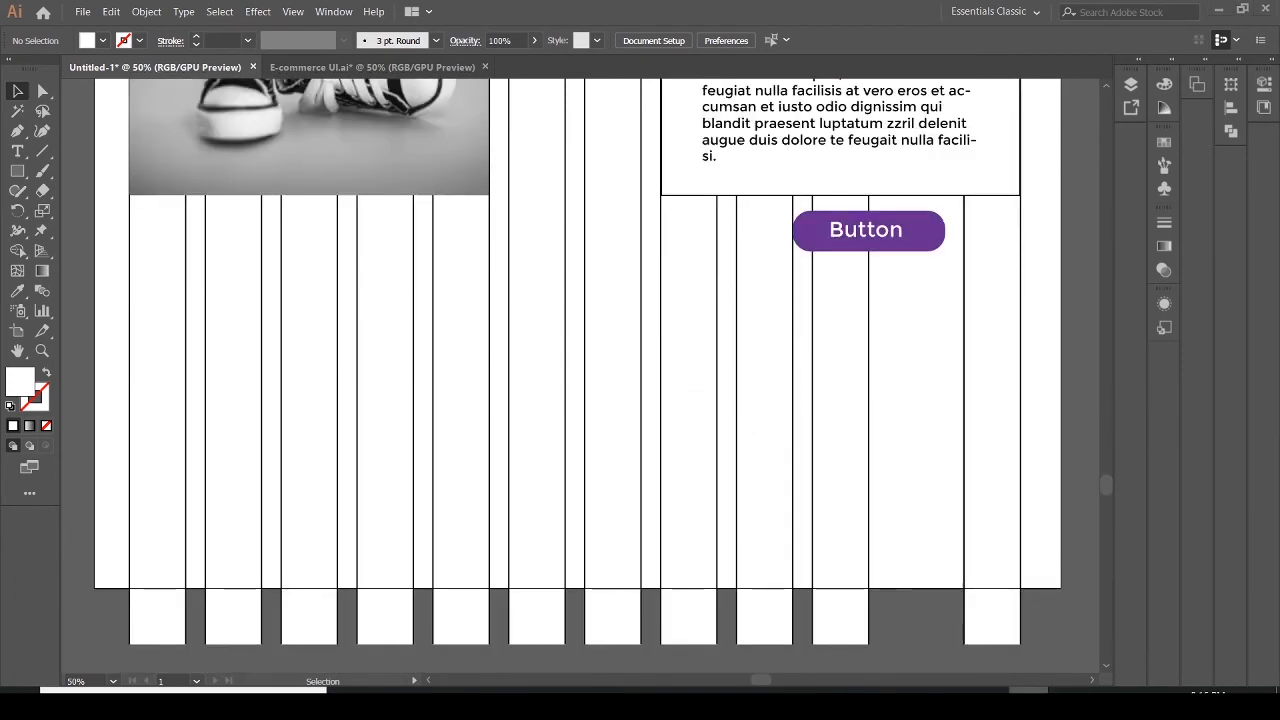
click(1068, 703)
scroll(1204, 512, down, 5)
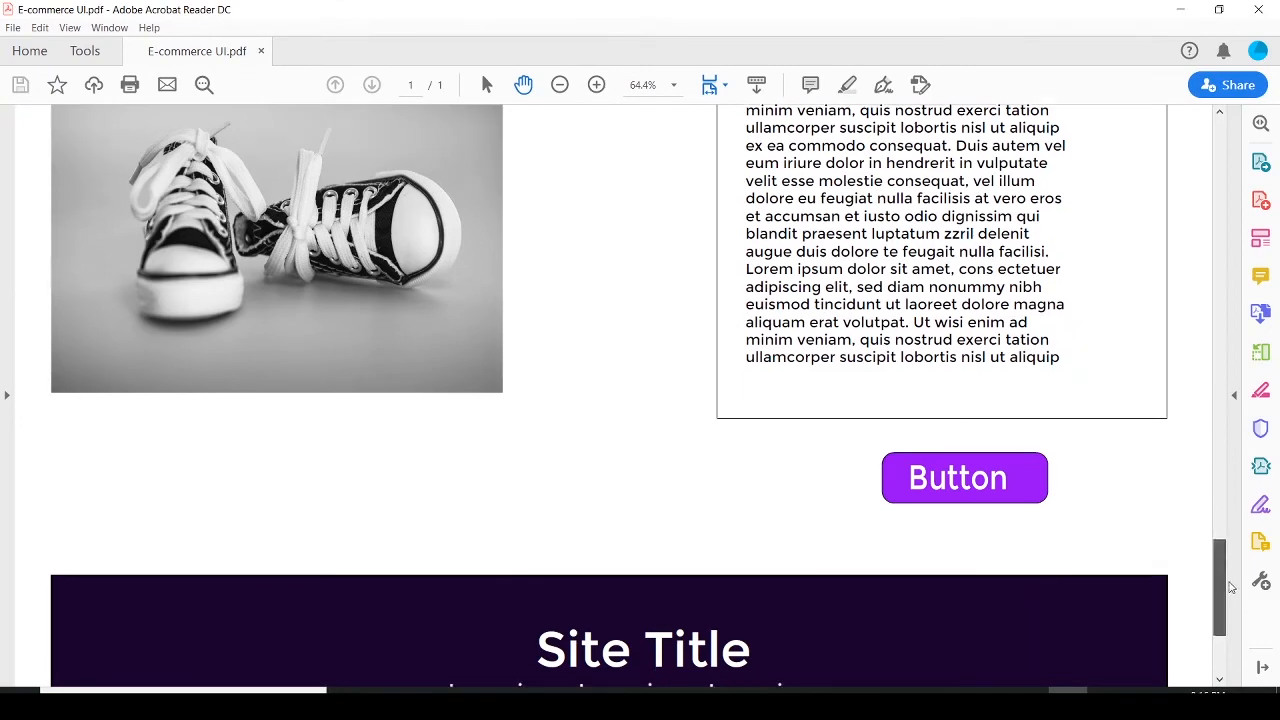
click(1028, 703)
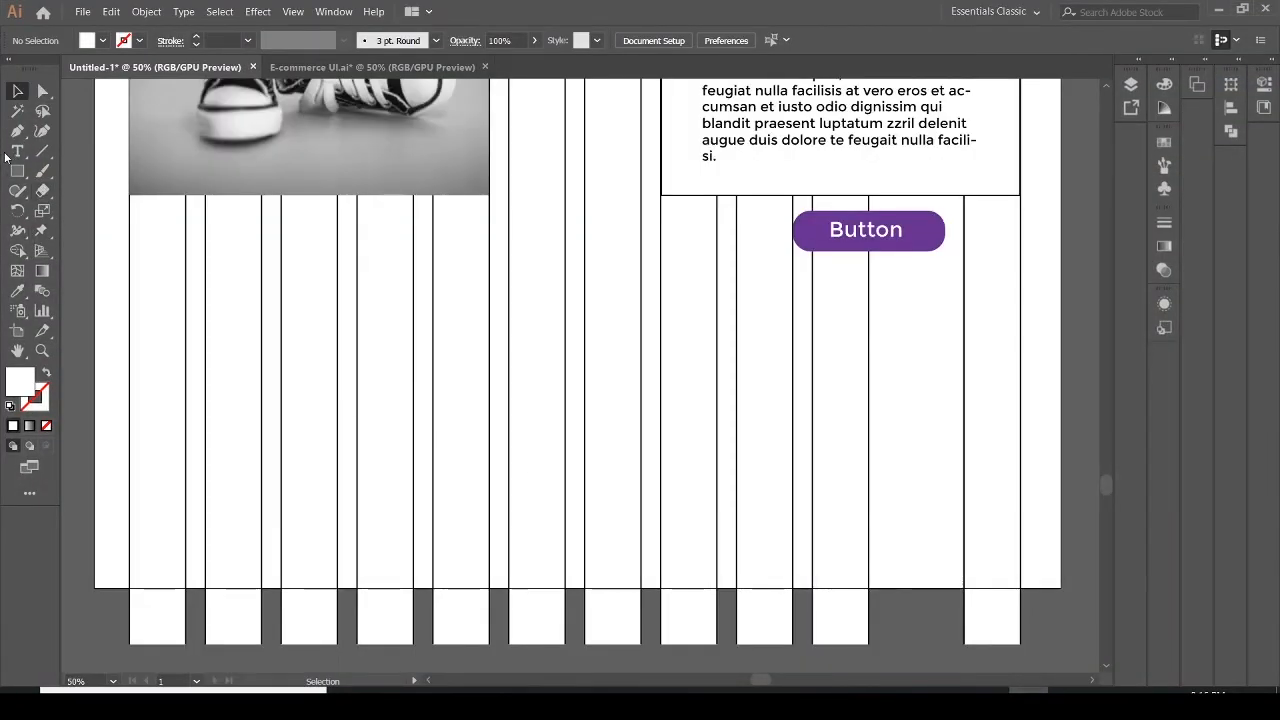
Draw a rectangle about 1365 × 373 px across the grid below the sections and fill it dark purple #1c0242
click(17, 171)
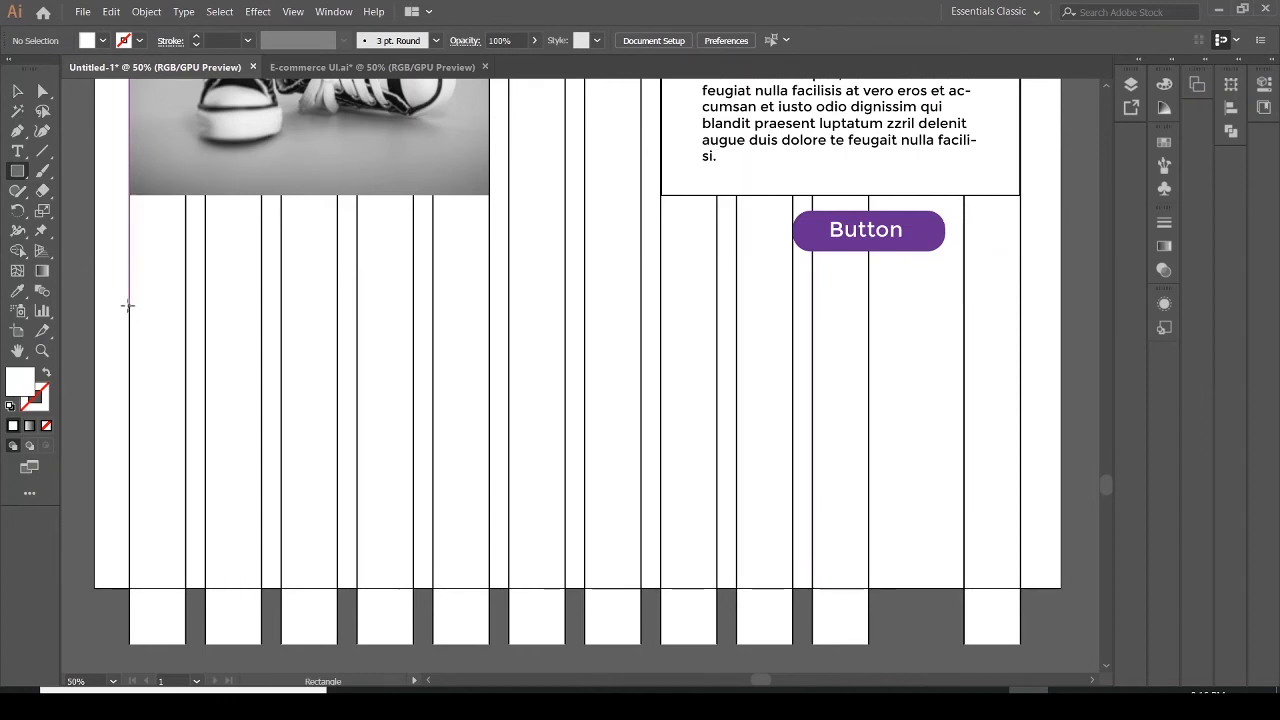
drag(127, 305, 1020, 548)
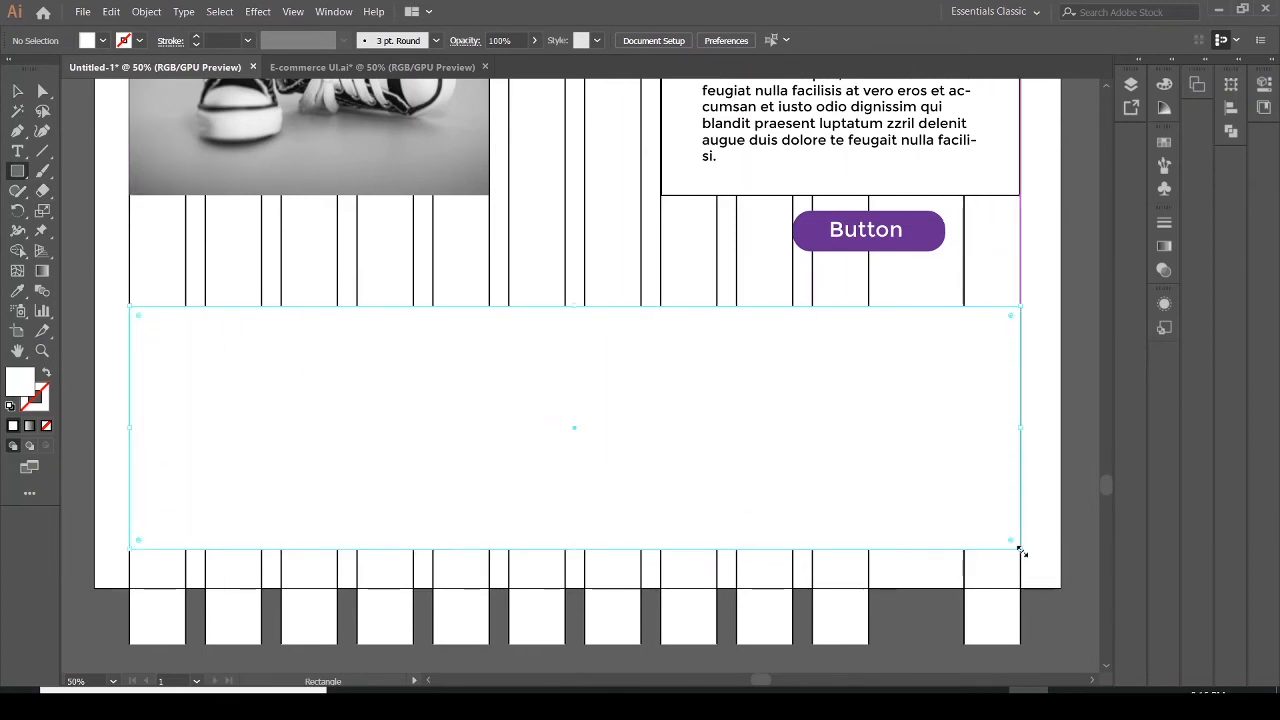
double_click(20, 382)
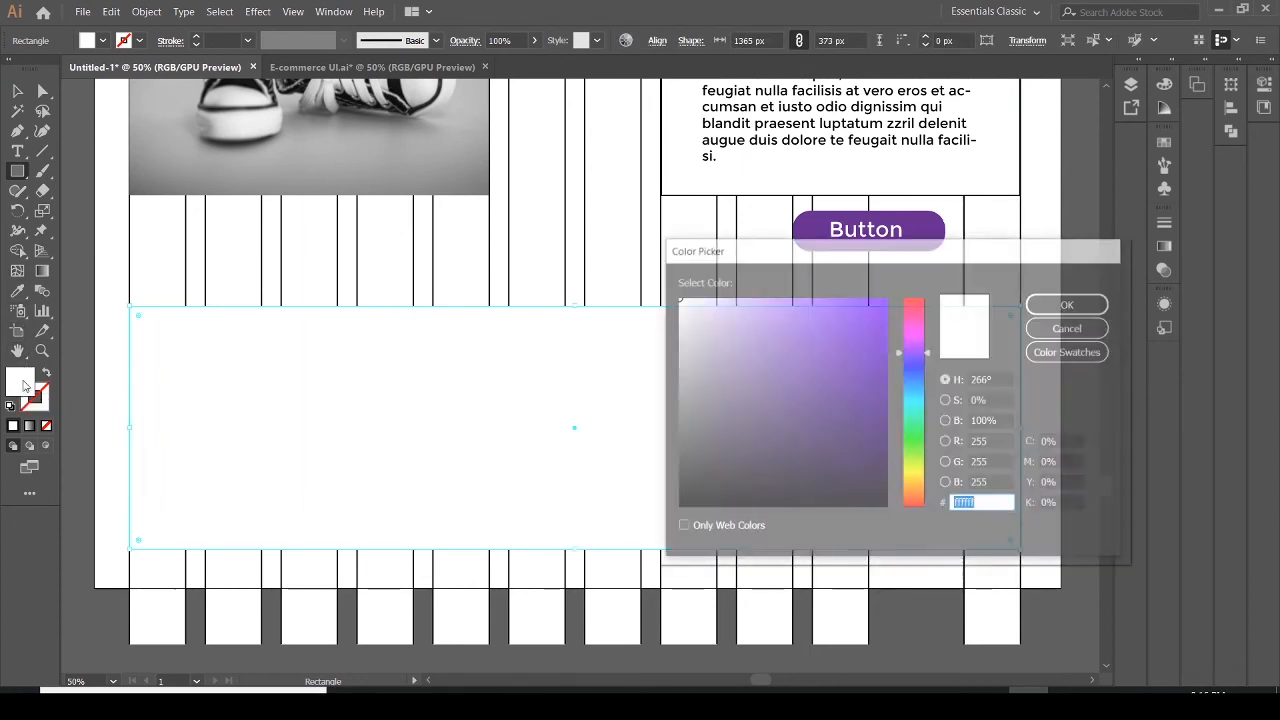
click(880, 471)
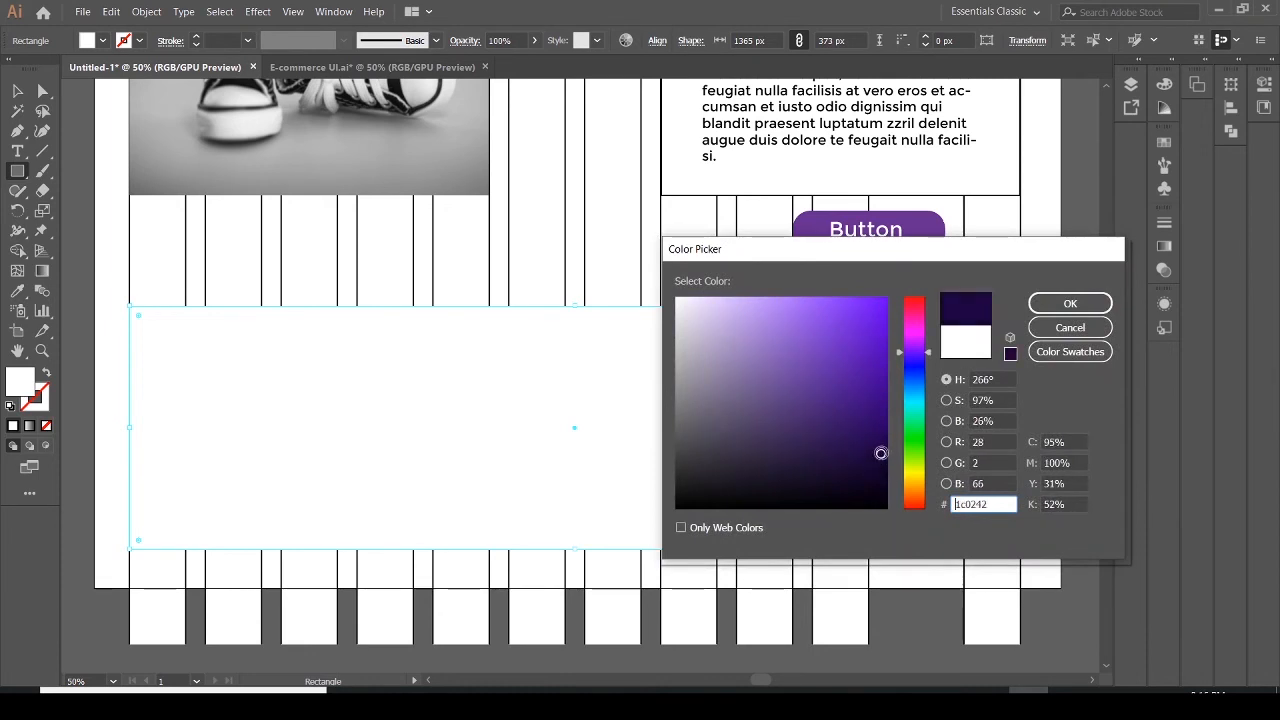
click(1070, 303)
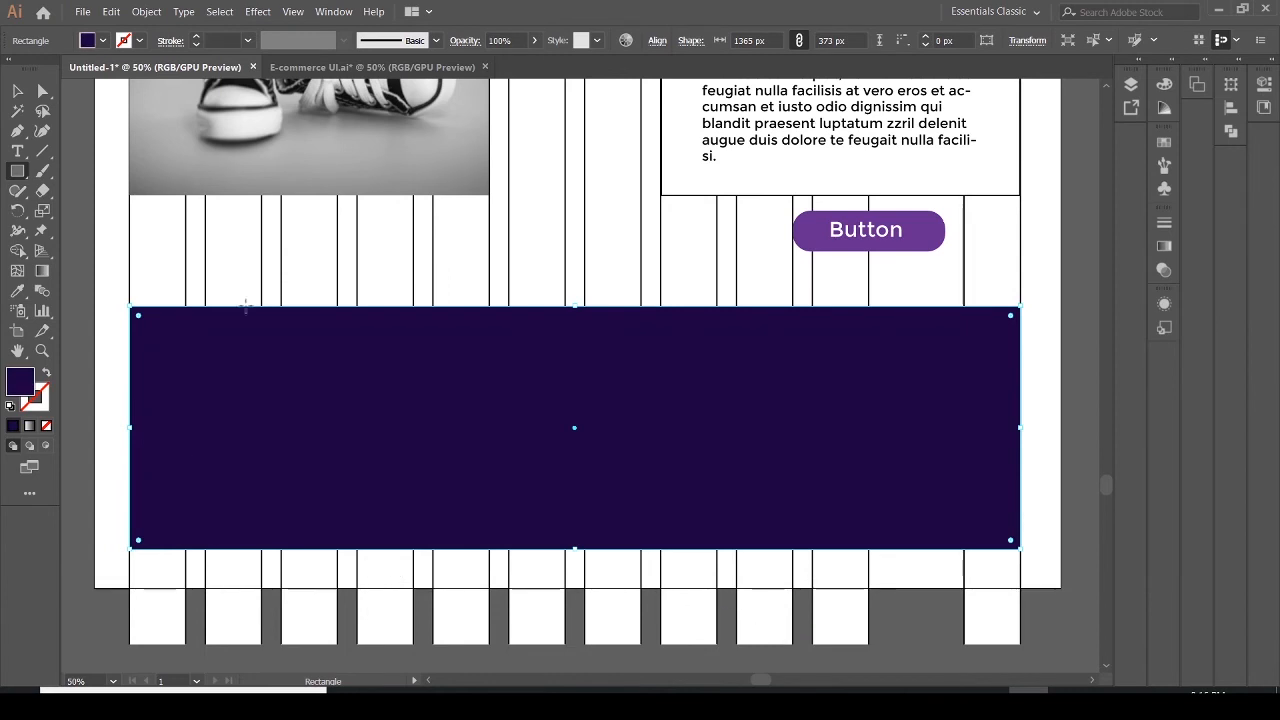
Shorten the artboard to a height of 3956 px with the Artboard tool
click(17, 330)
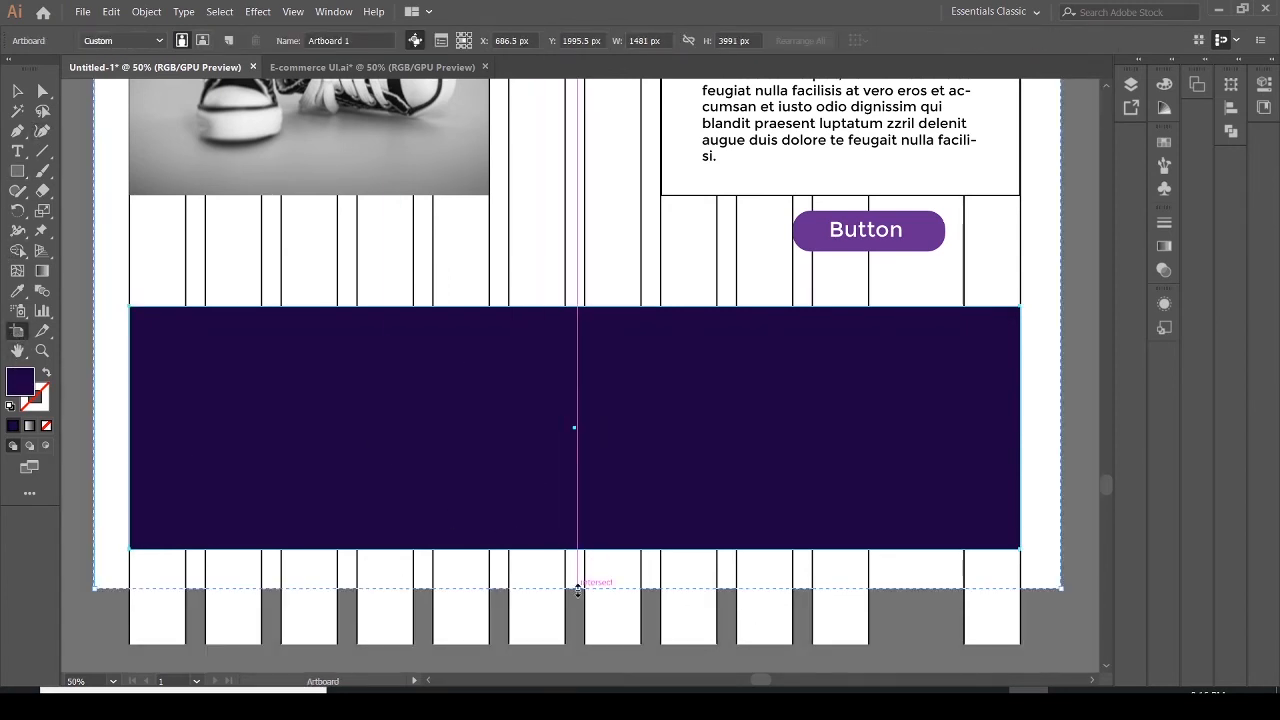
drag(578, 588, 579, 565)
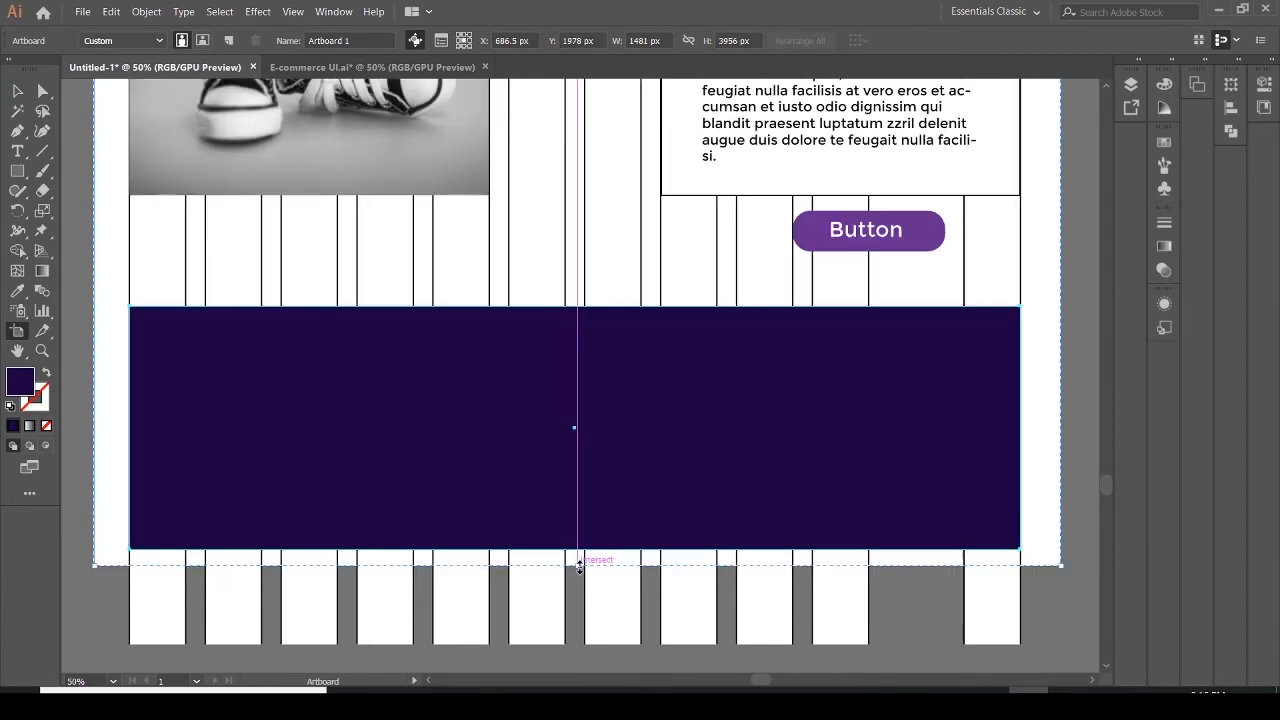
Unlock the grid layer, shorten the grid columns to end at the footer rectangle's bottom edge, and lock the layer again
click(1136, 87)
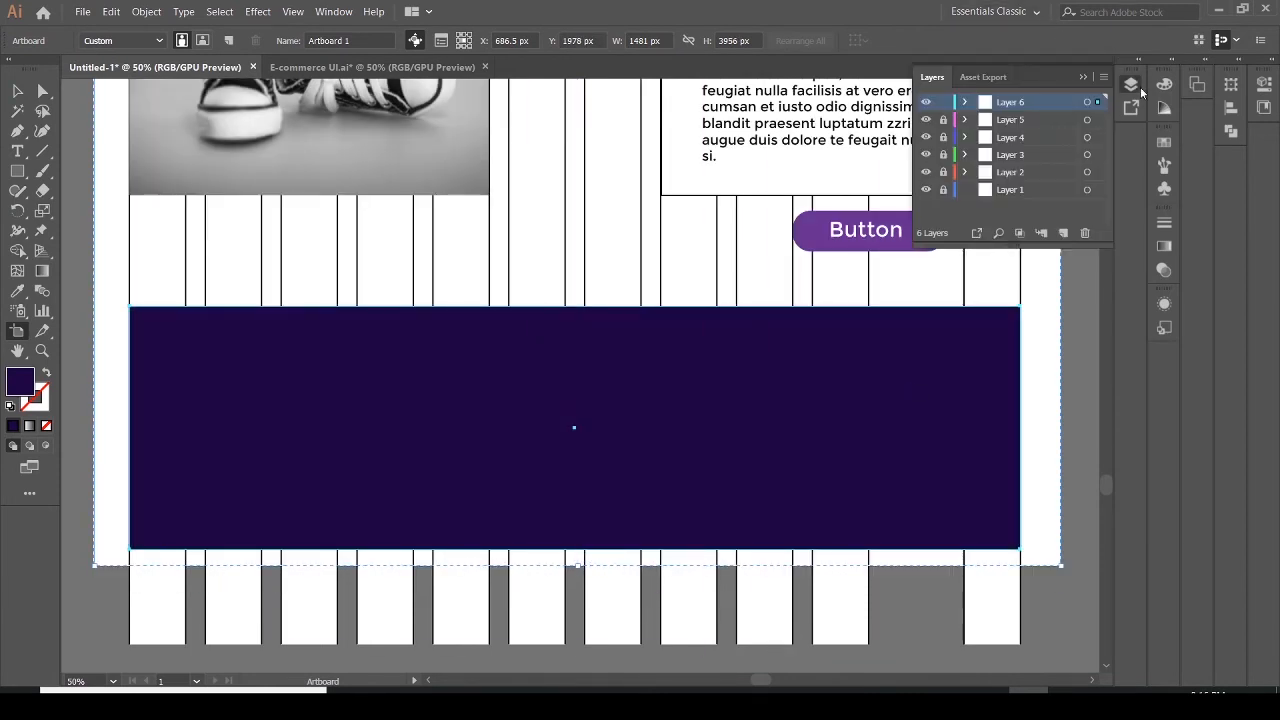
click(943, 172)
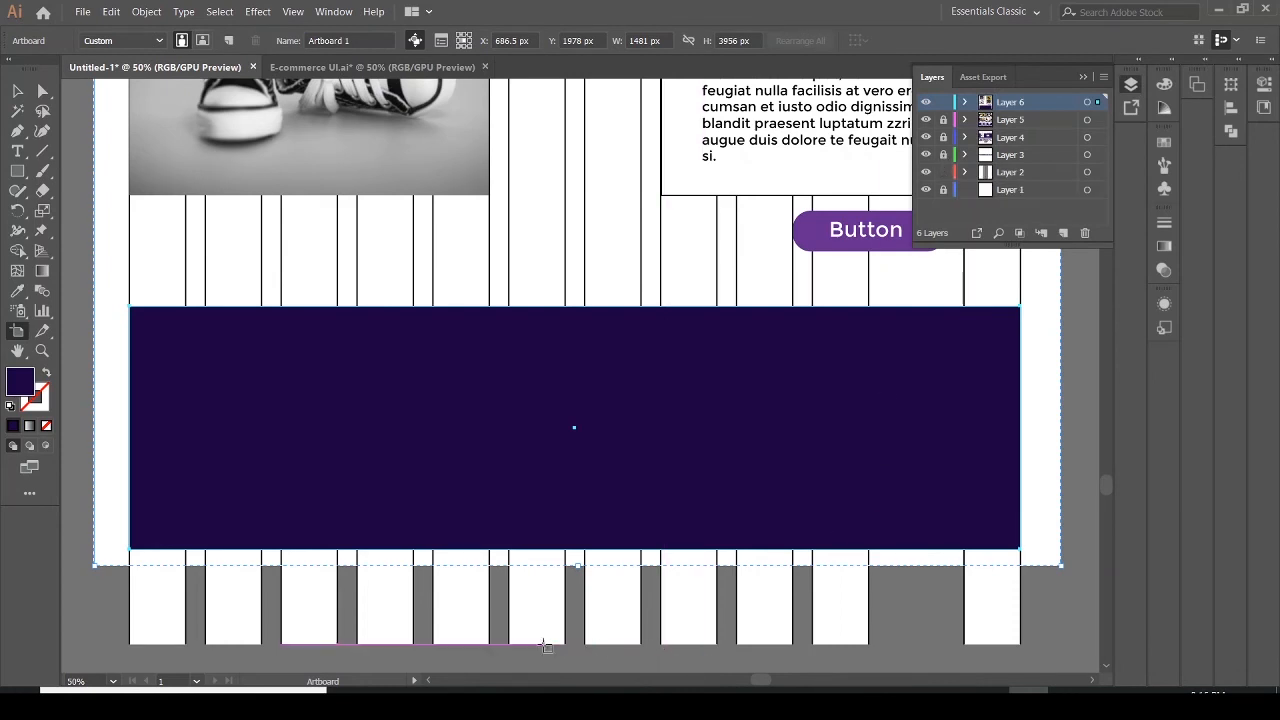
click(18, 91)
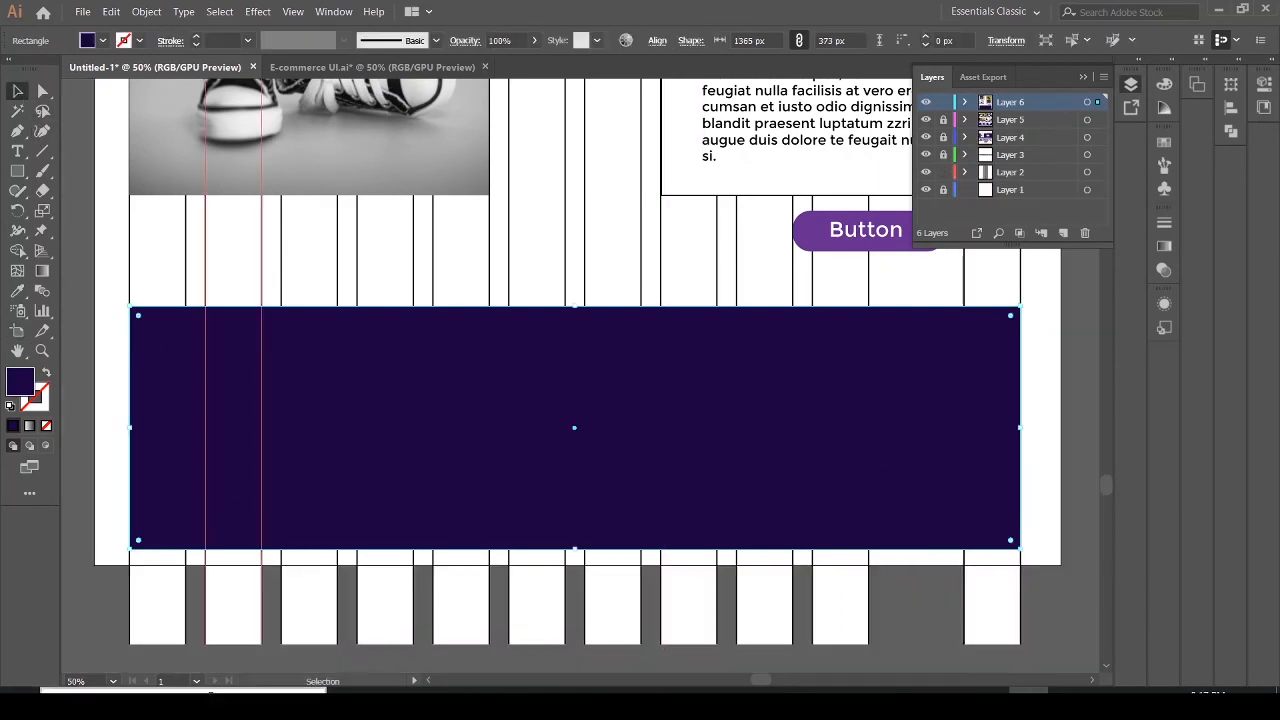
scroll(500, 600, down, 2)
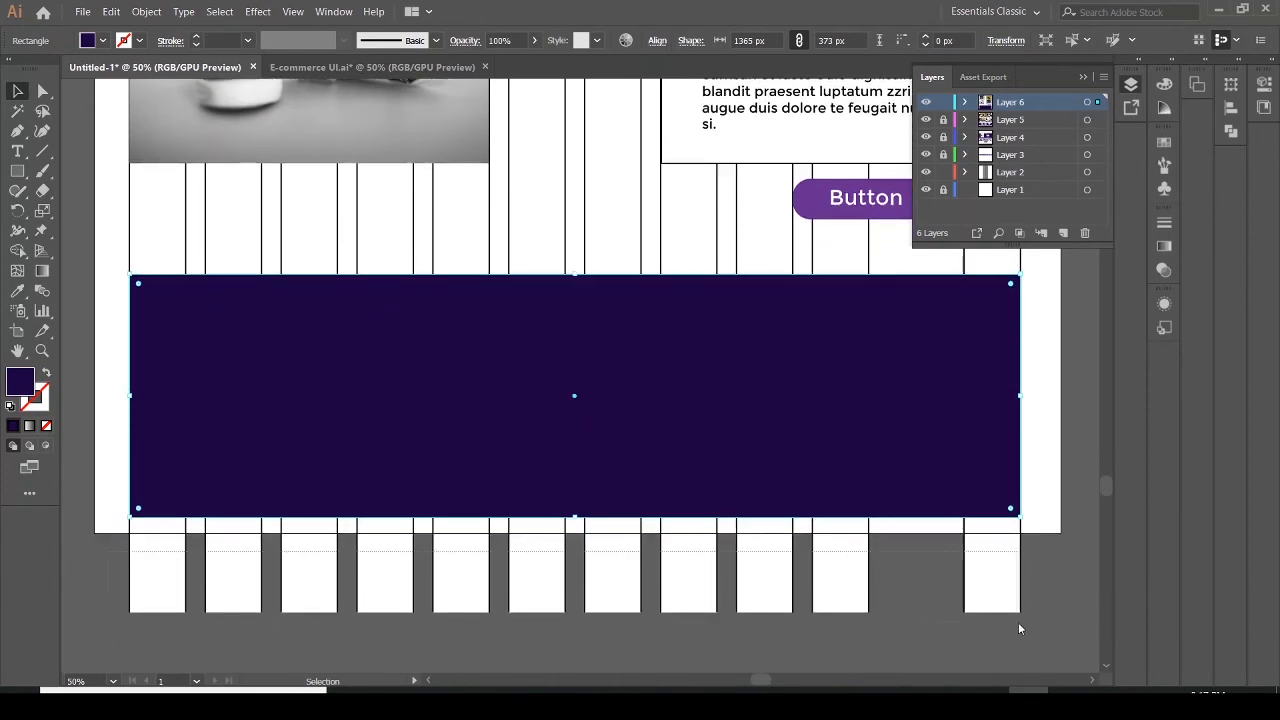
click(1038, 641)
drag(578, 614, 574, 519)
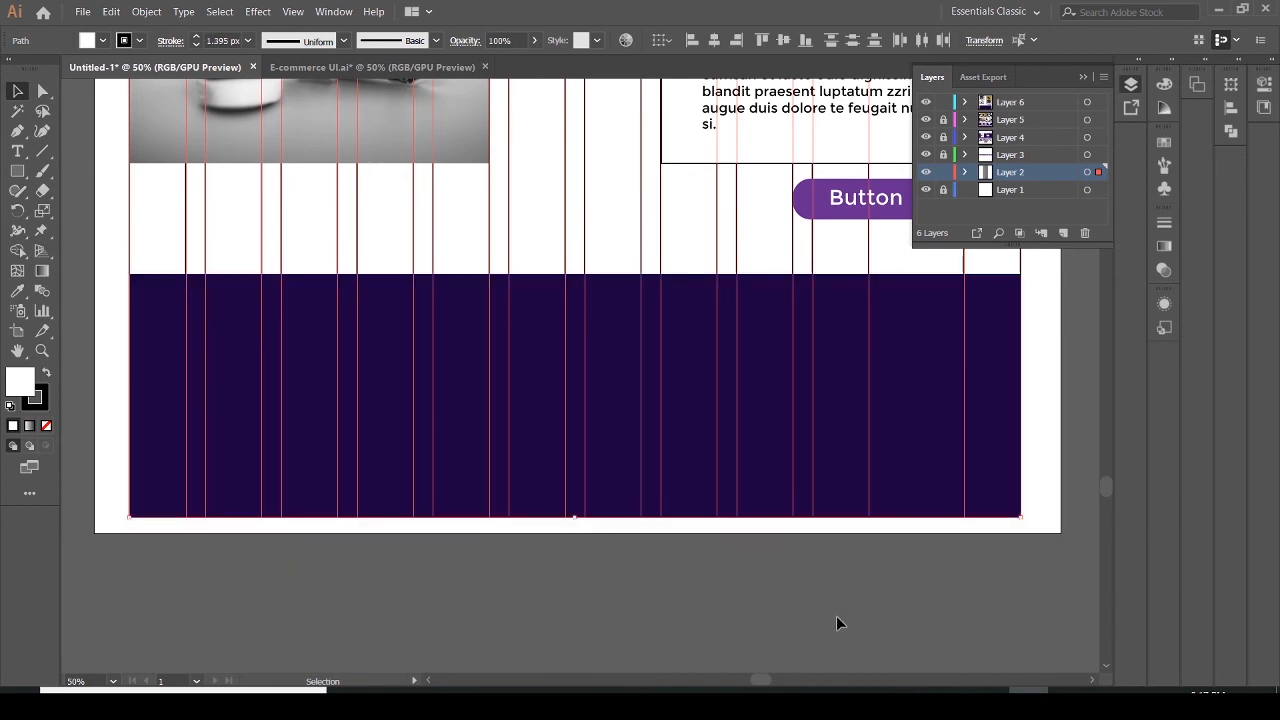
click(941, 174)
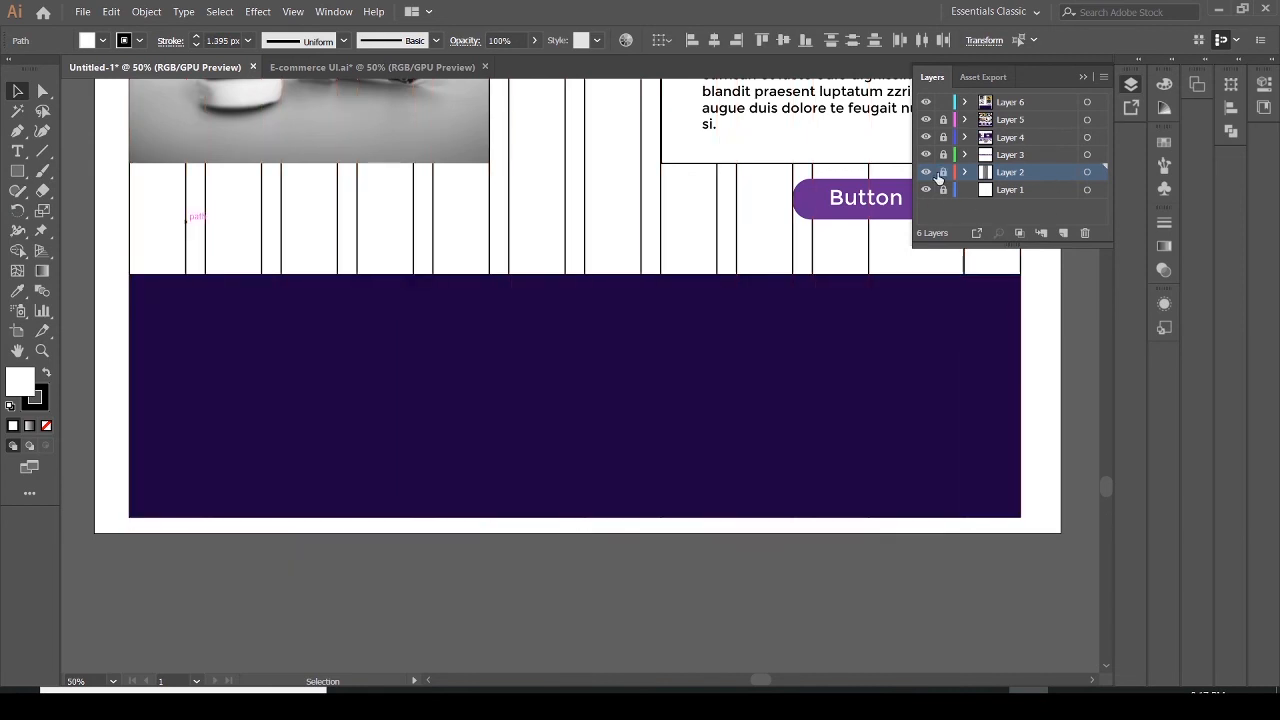
click(1084, 78)
Check the footer design in the reference PDF
click(925, 421)
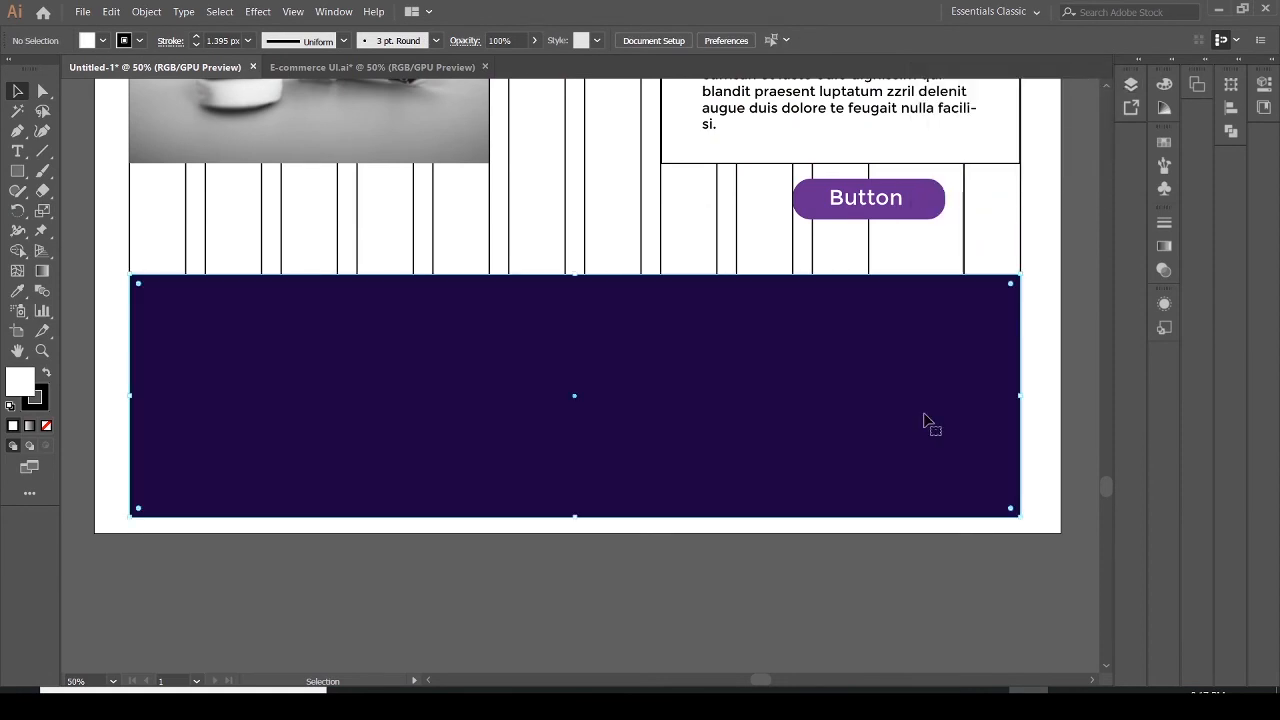
click(1068, 704)
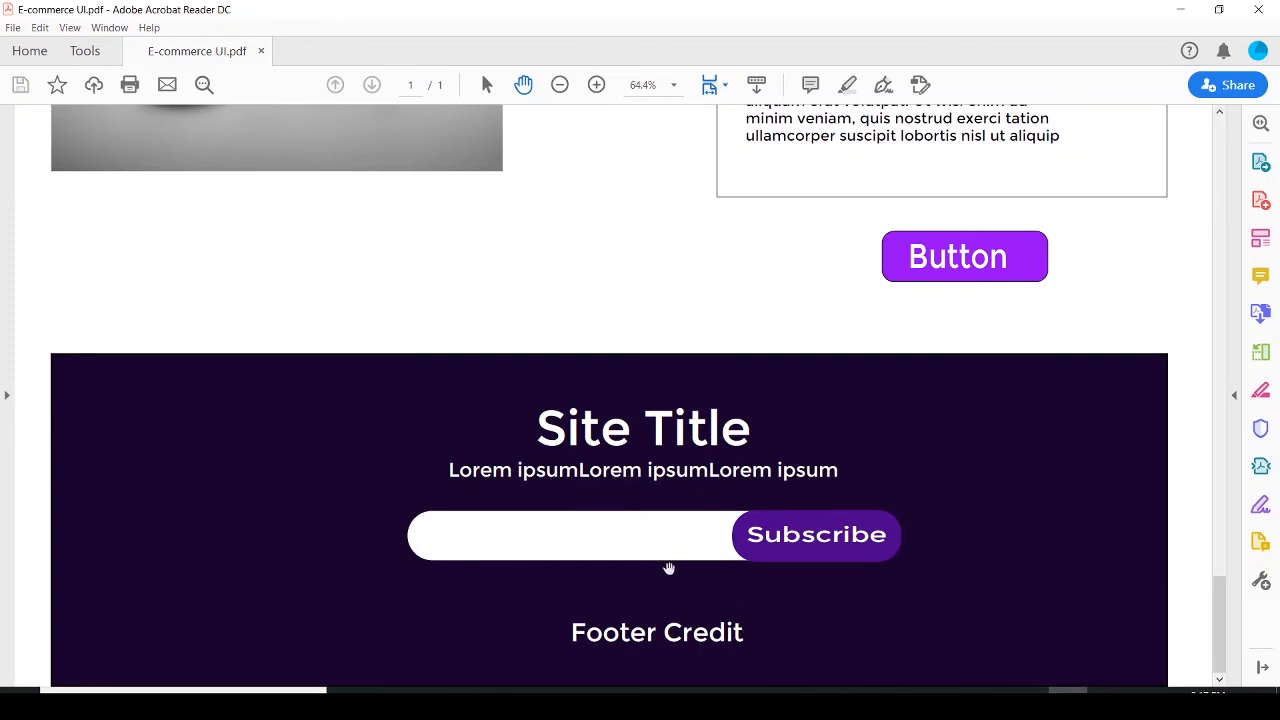
click(1028, 704)
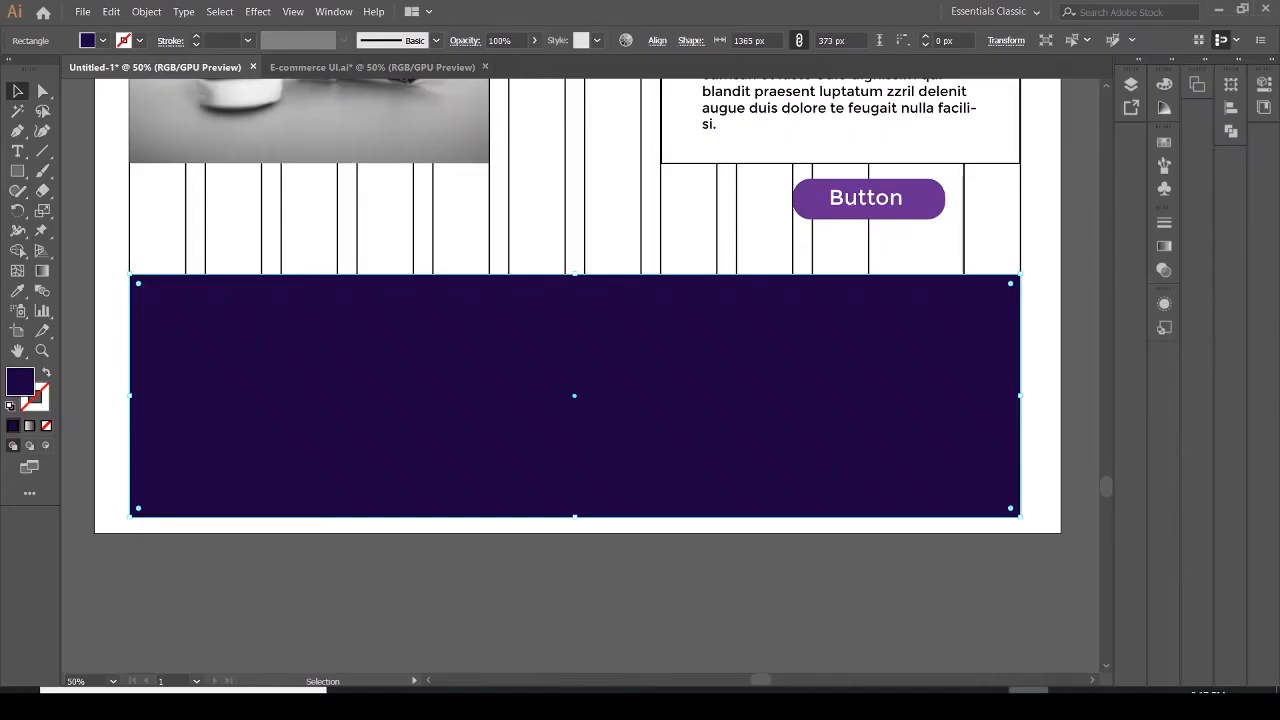
Add point text reading "Site Title" near the top of the dark purple footer rectangle
click(17, 152)
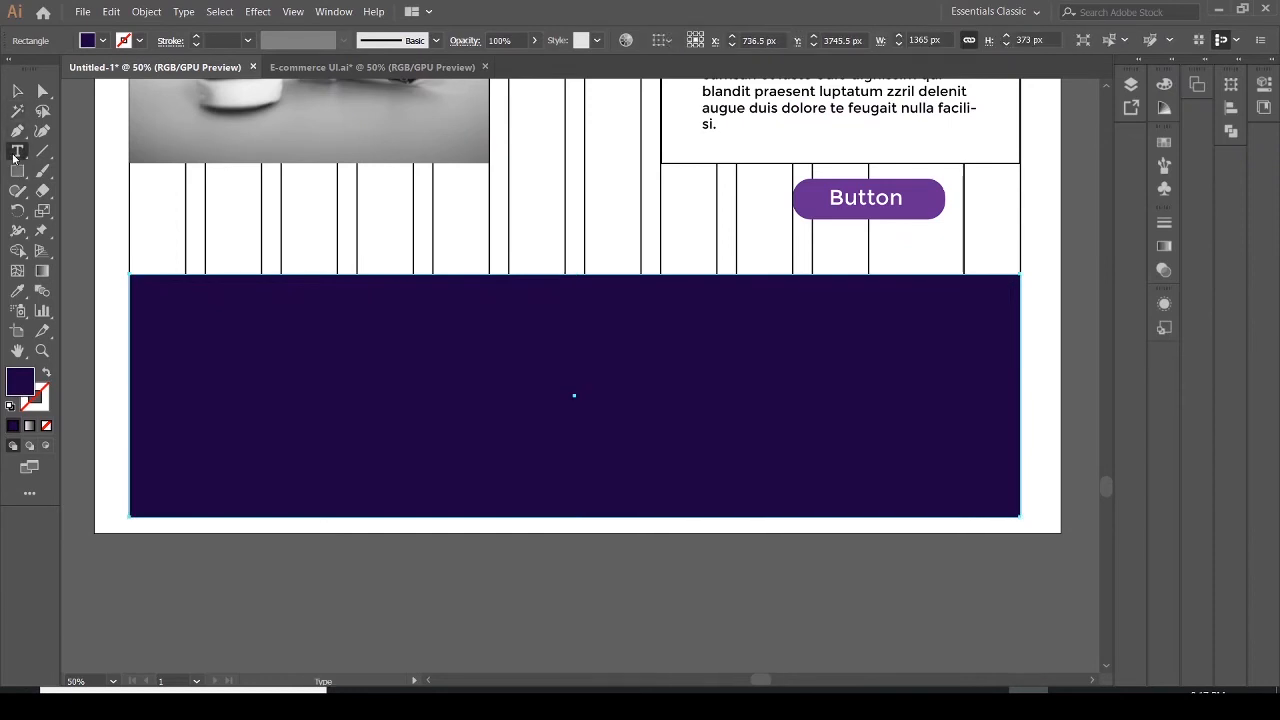
click(450, 305)
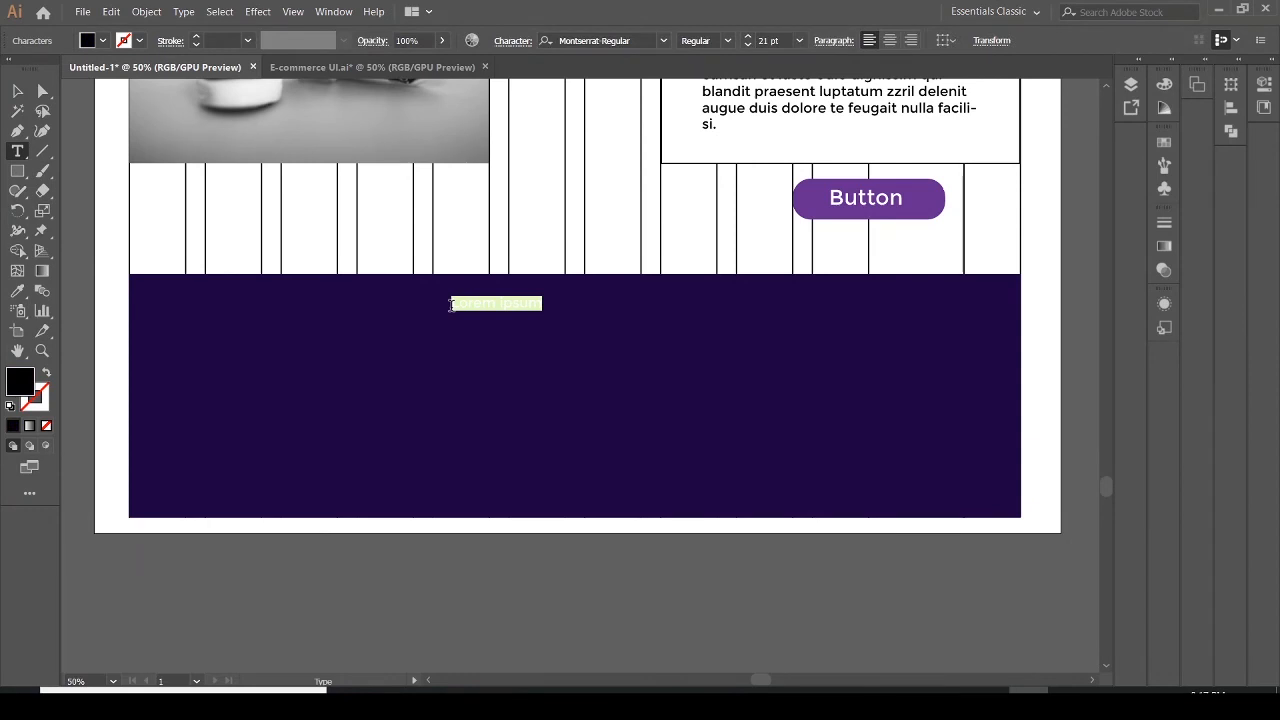
click(452, 306)
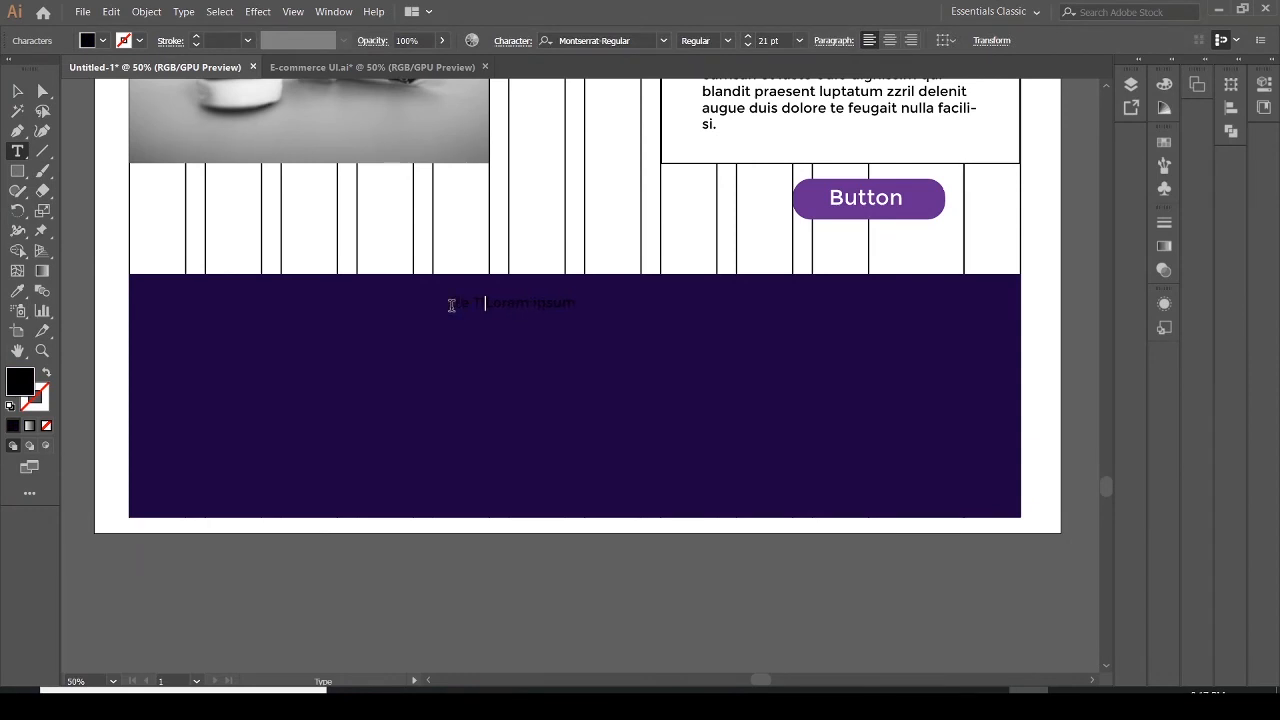
click(575, 299)
drag(592, 302, 507, 307)
key(BackSpace)
click(452, 304)
Scale the Site Title text to about 84 pt, place it near the footer's top, and fill it white
click(17, 91)
drag(486, 310, 423, 366)
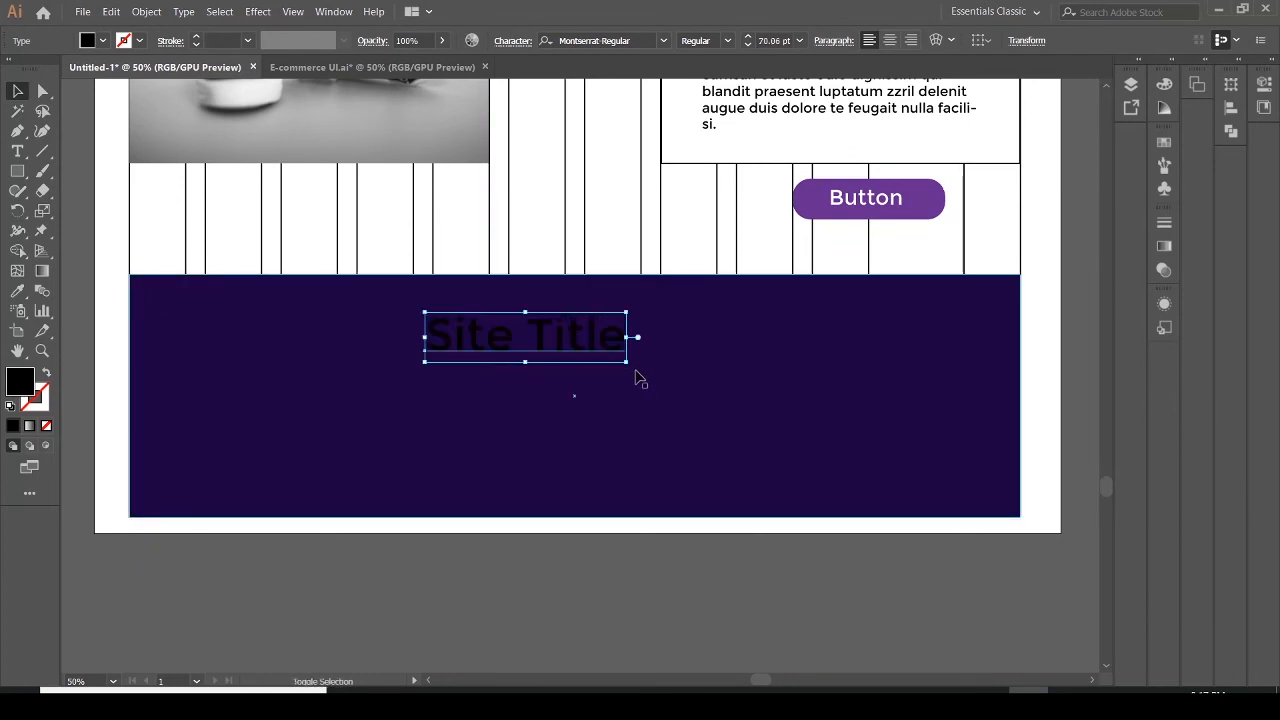
drag(630, 360, 667, 373)
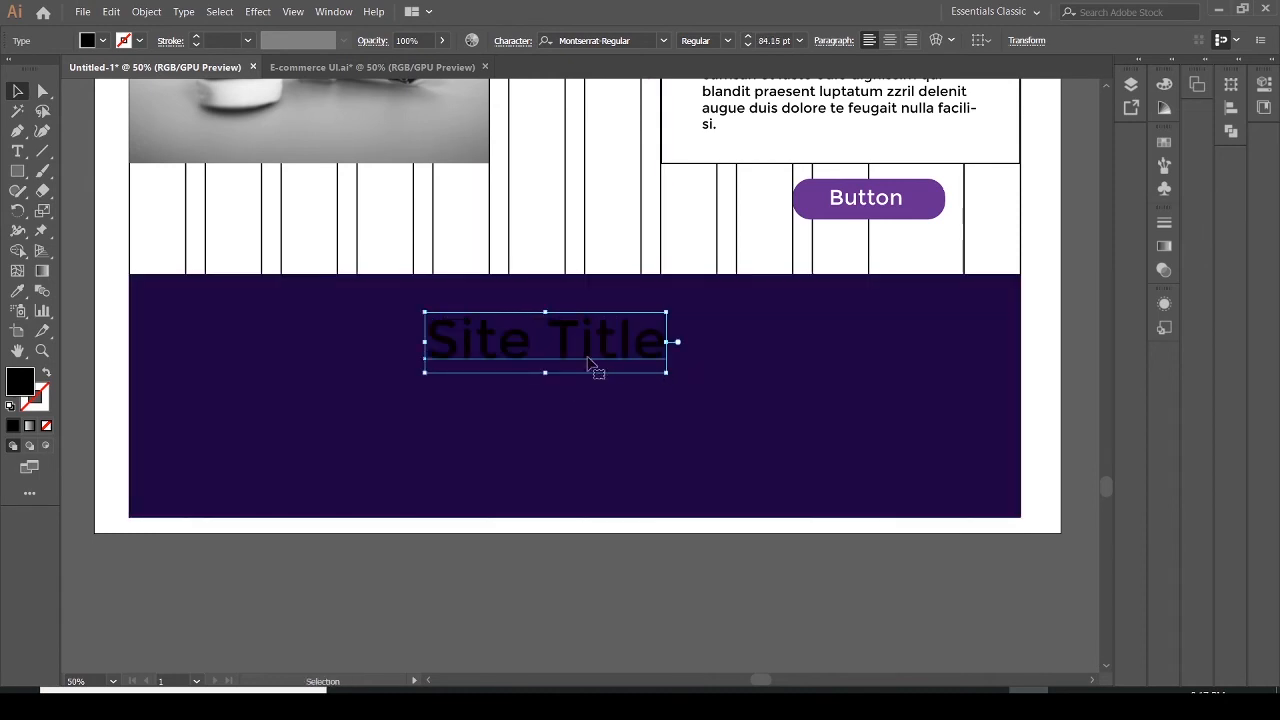
drag(565, 351, 608, 329)
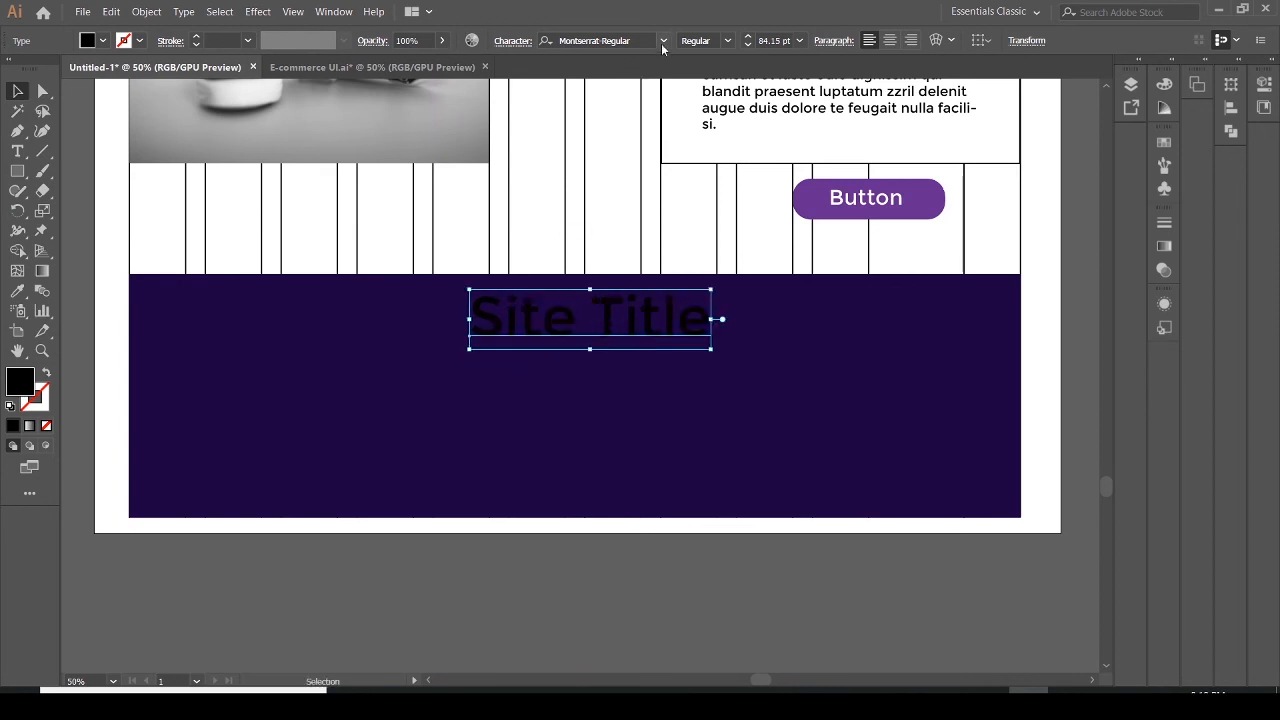
click(92, 43)
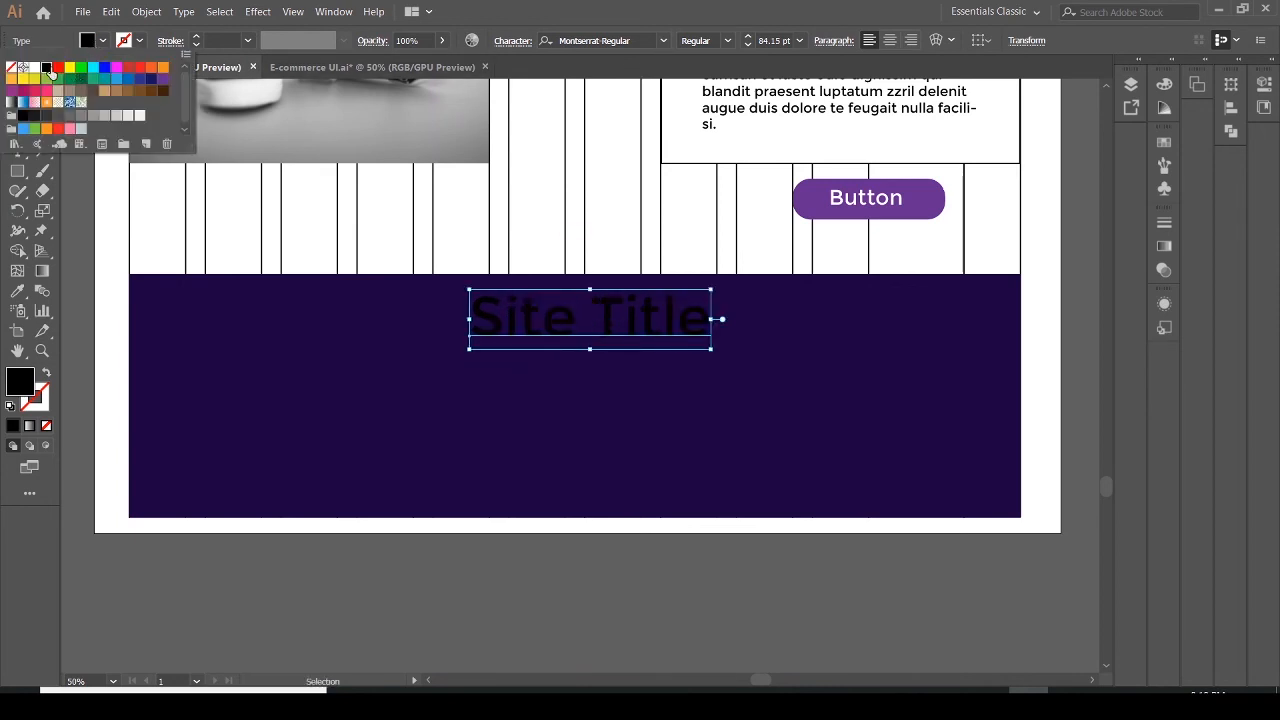
click(24, 67)
click(230, 354)
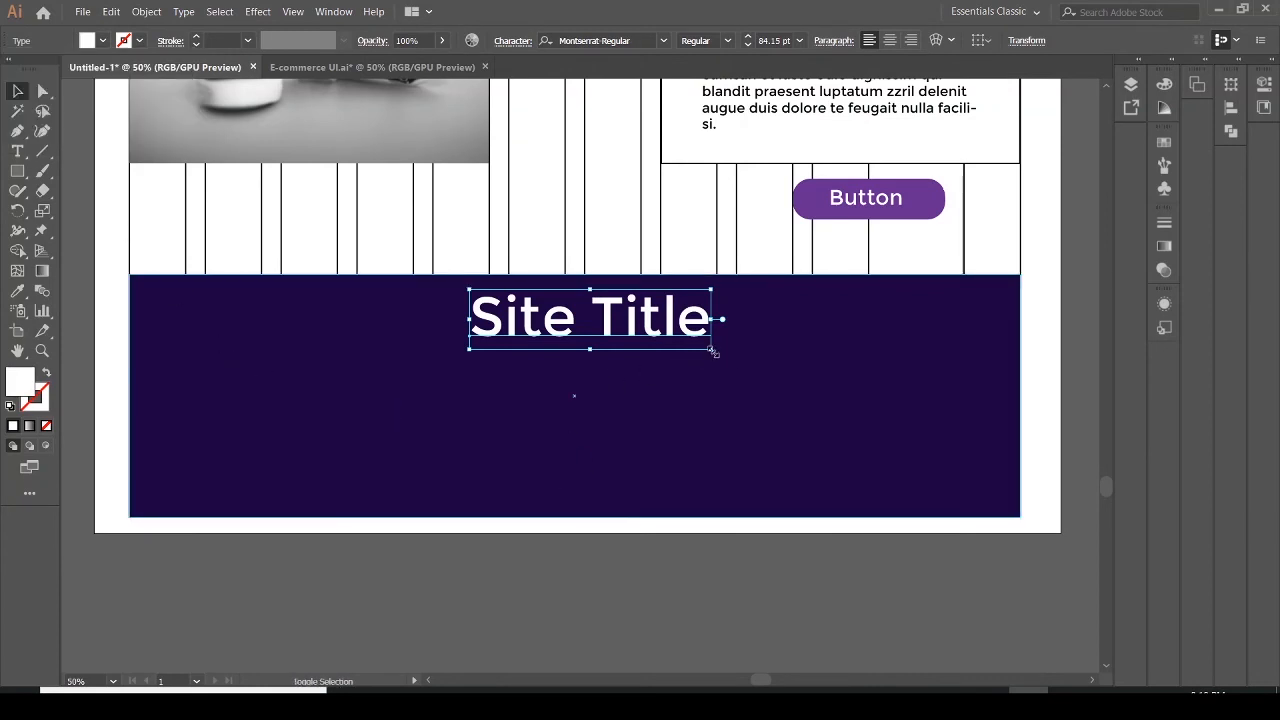
Reduce the Site Title to about 71 pt and nudge it to sit centred near the footer's top
drag(711, 349, 674, 340)
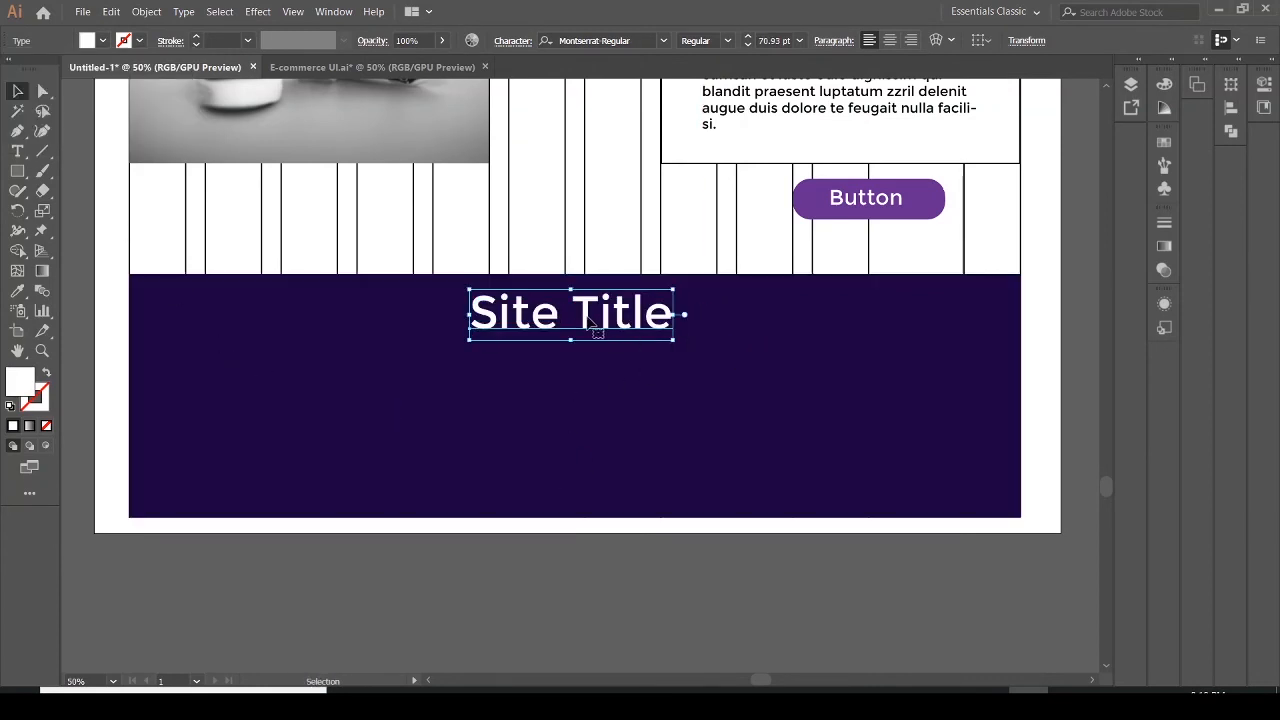
drag(589, 319, 594, 321)
click(625, 365)
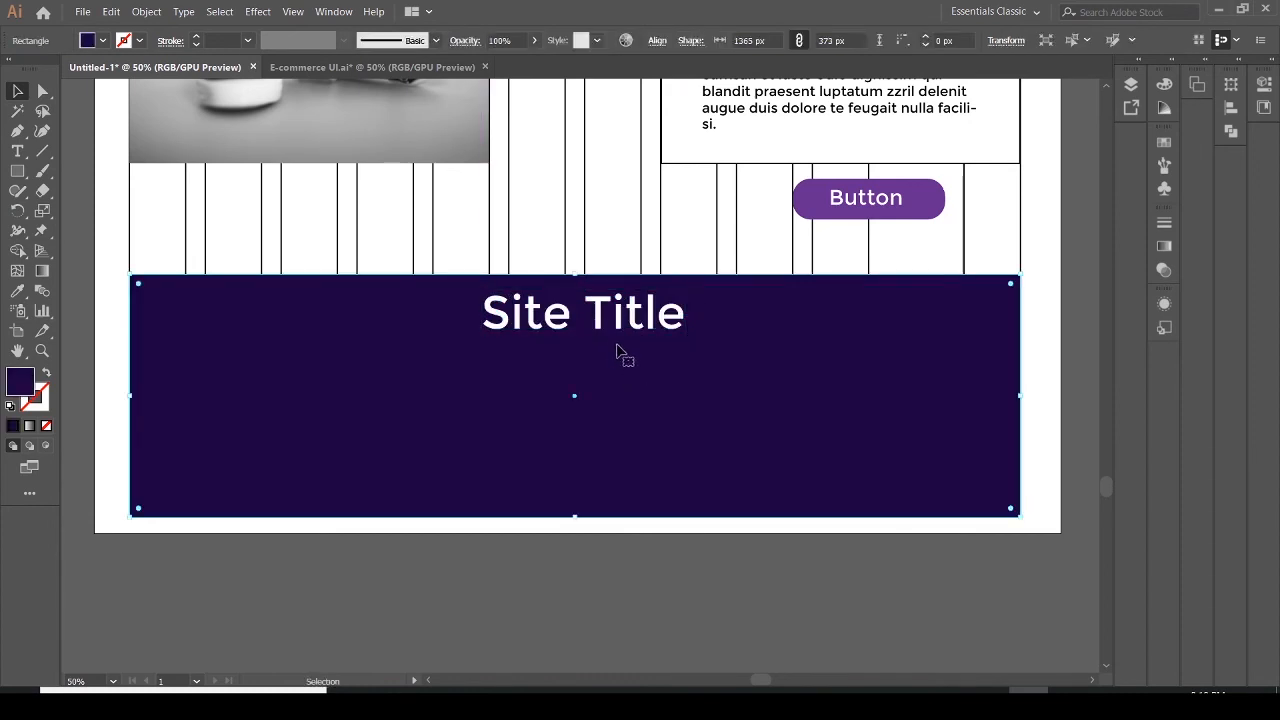
click(611, 322)
key(Left)
key(Left)
key(Left)
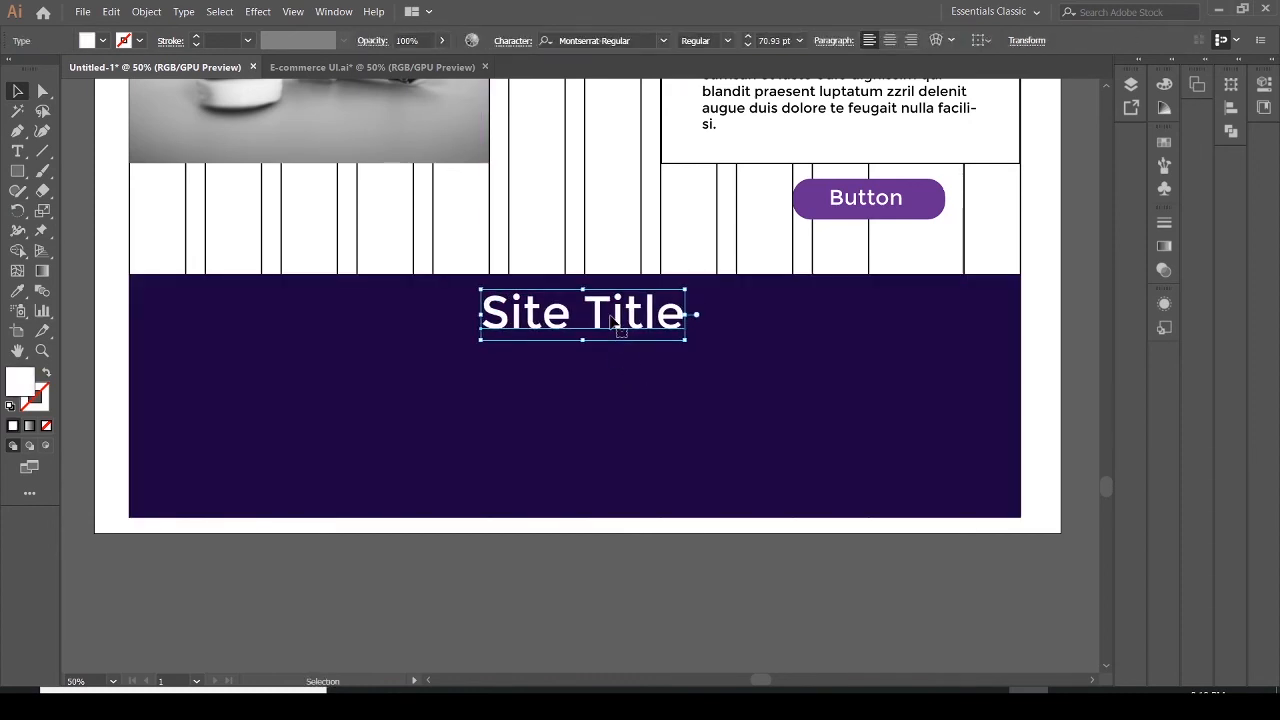
key(Left)
key(Left)
key(Left)
key(Left)
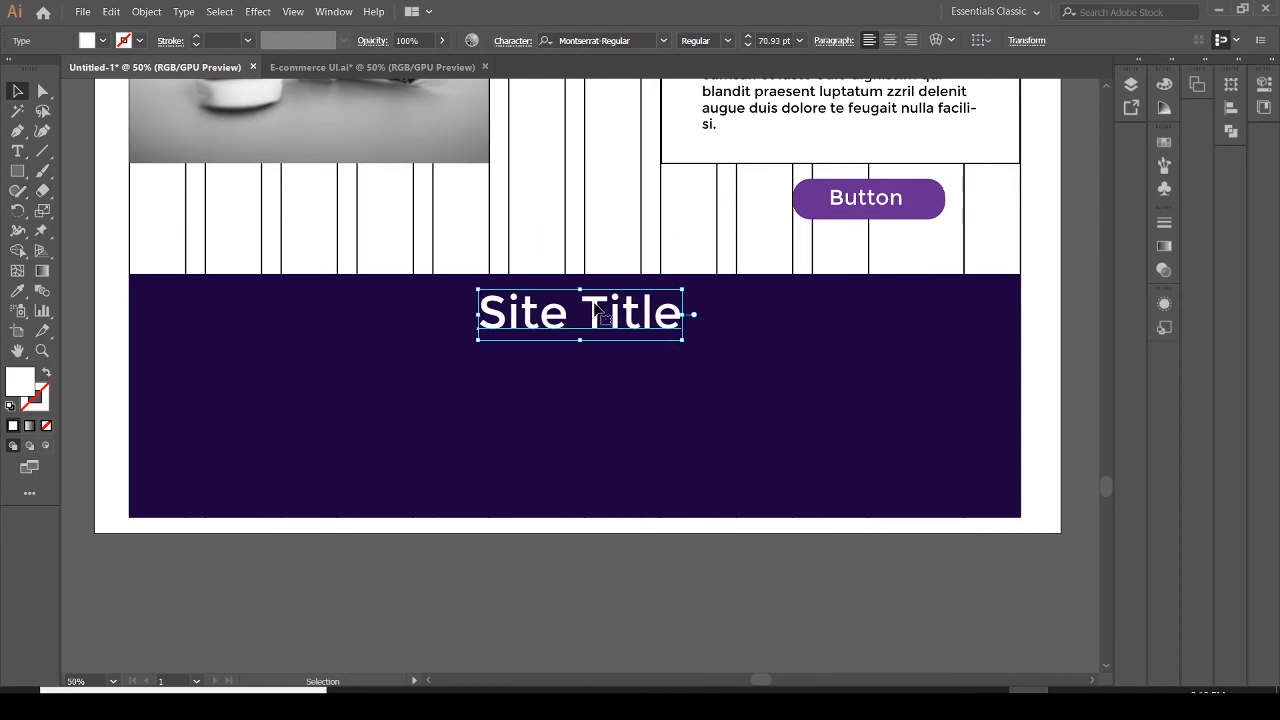
click(692, 352)
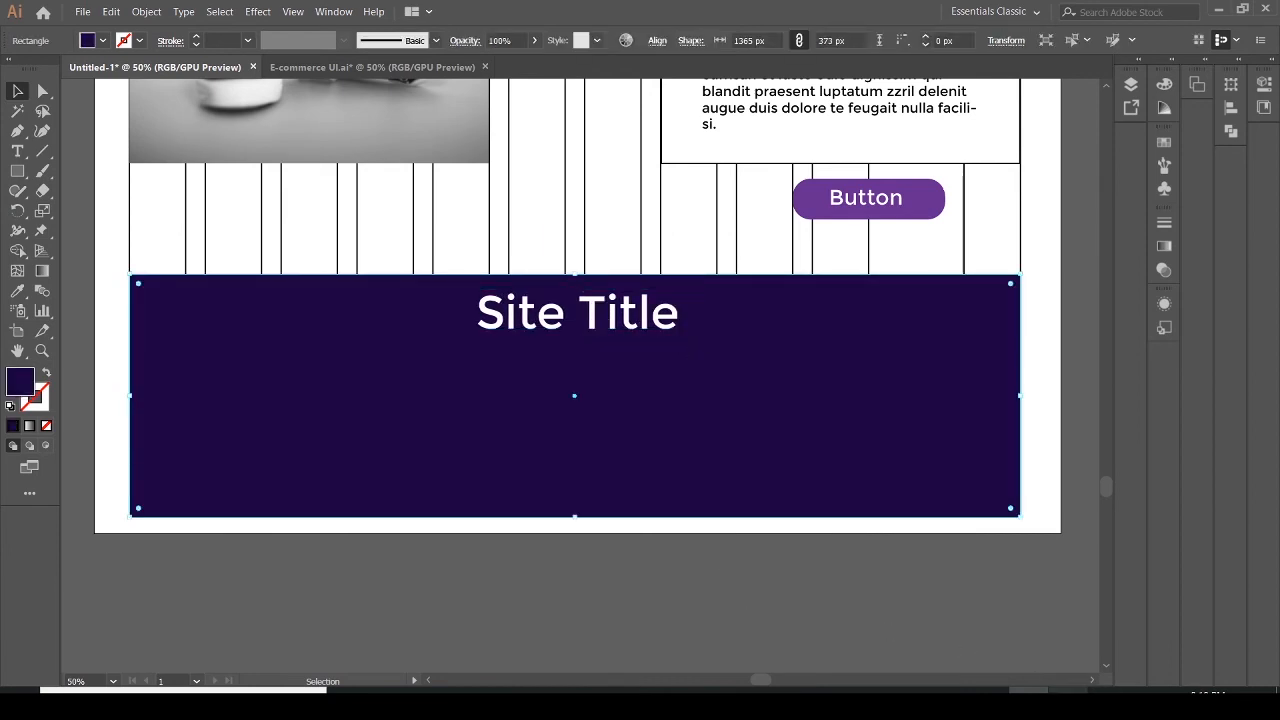
Add a 21 pt "Lorem ipsum" text line below the title and fill it white
click(1068, 703)
click(1068, 703)
click(18, 152)
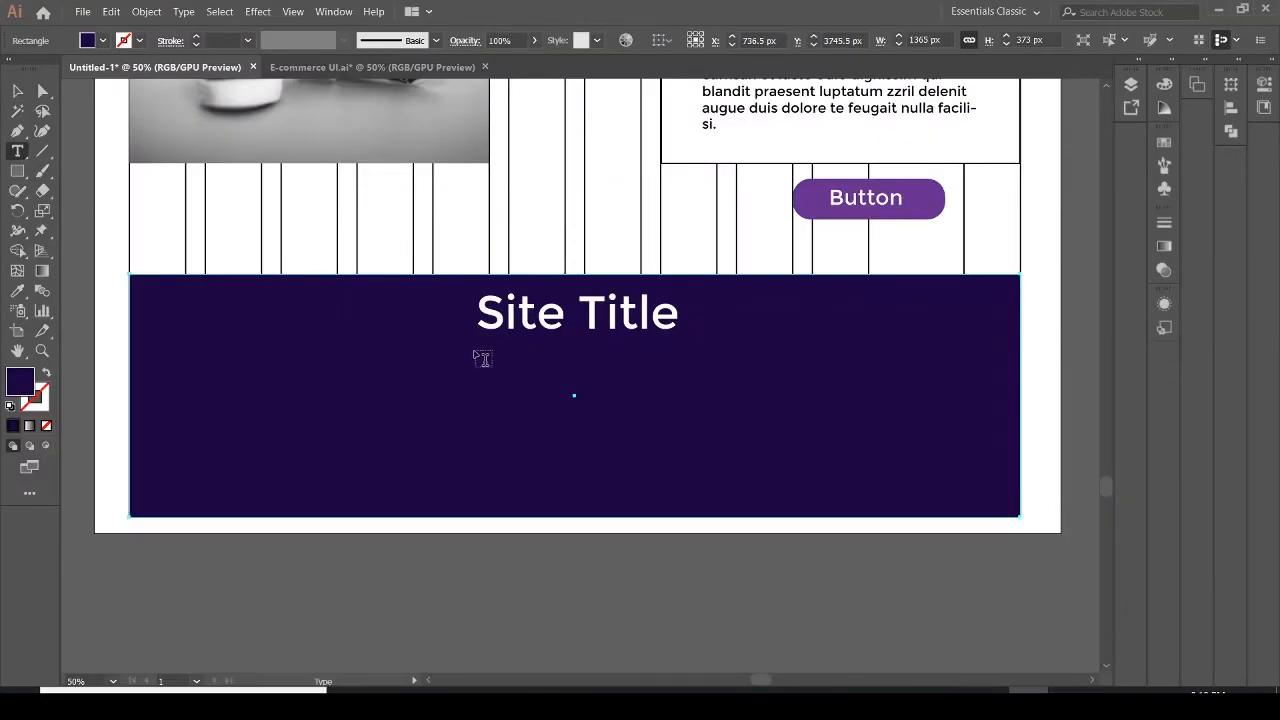
click(475, 347)
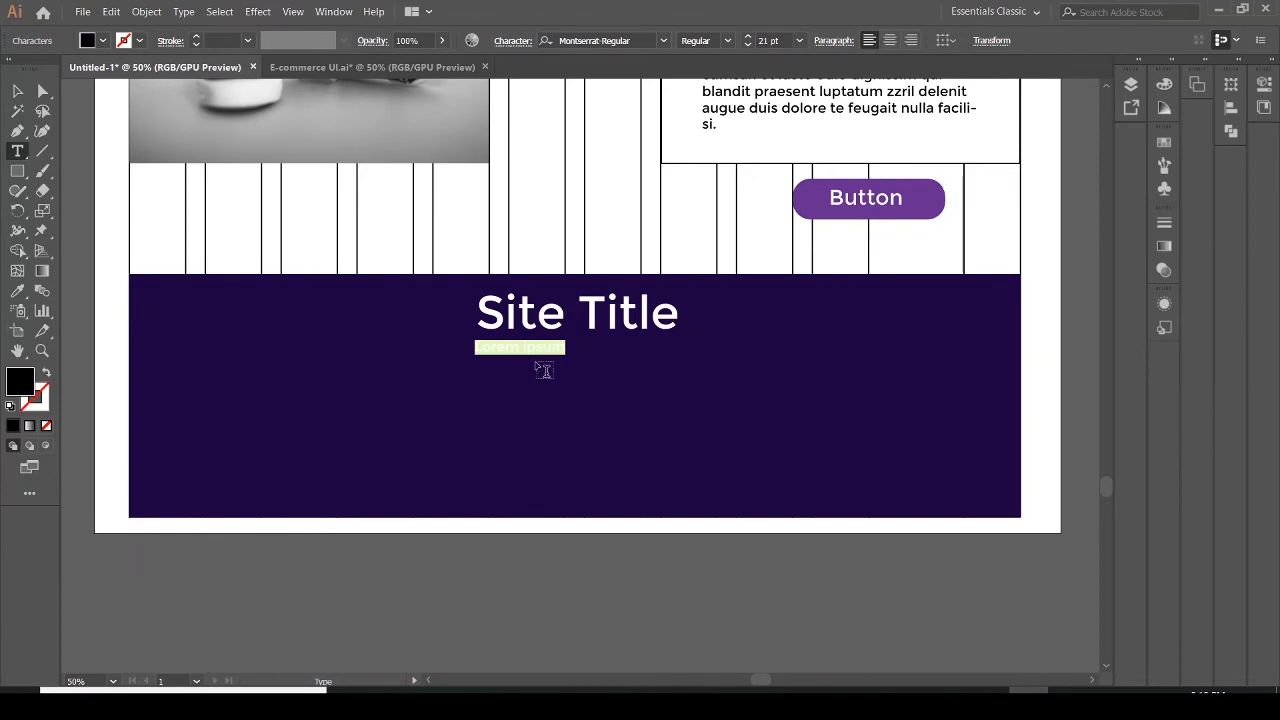
click(498, 359)
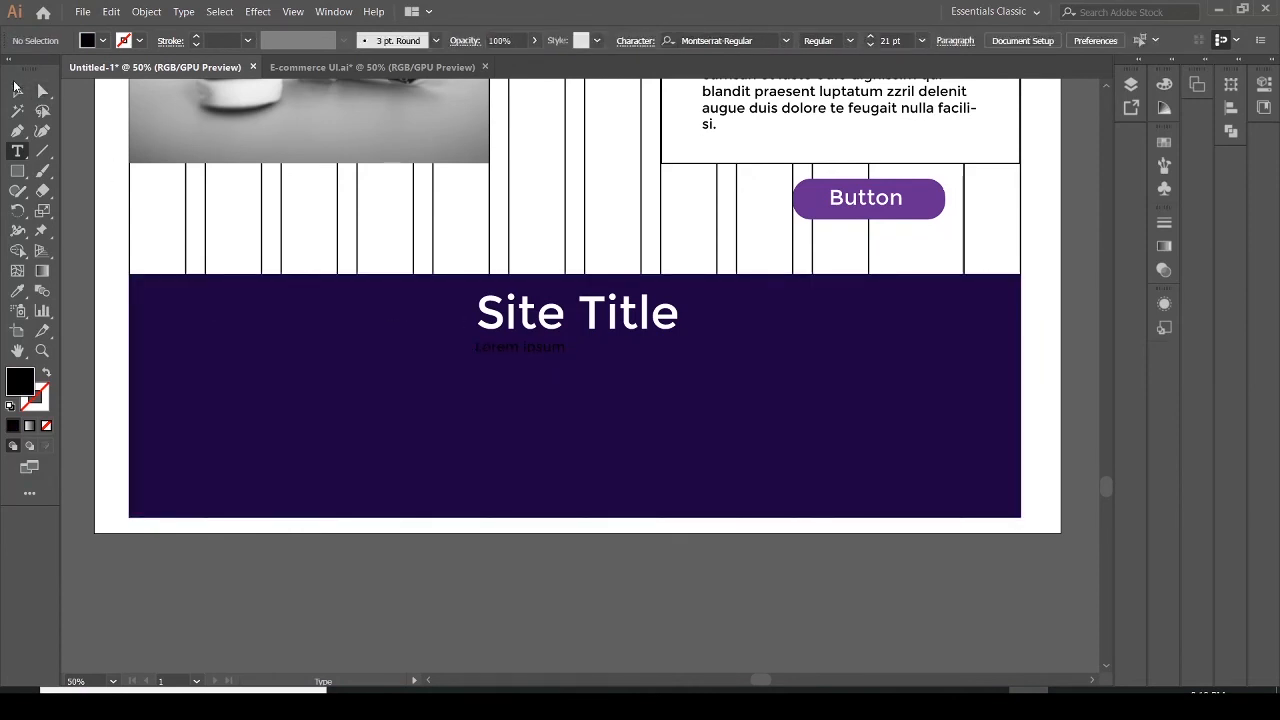
click(17, 90)
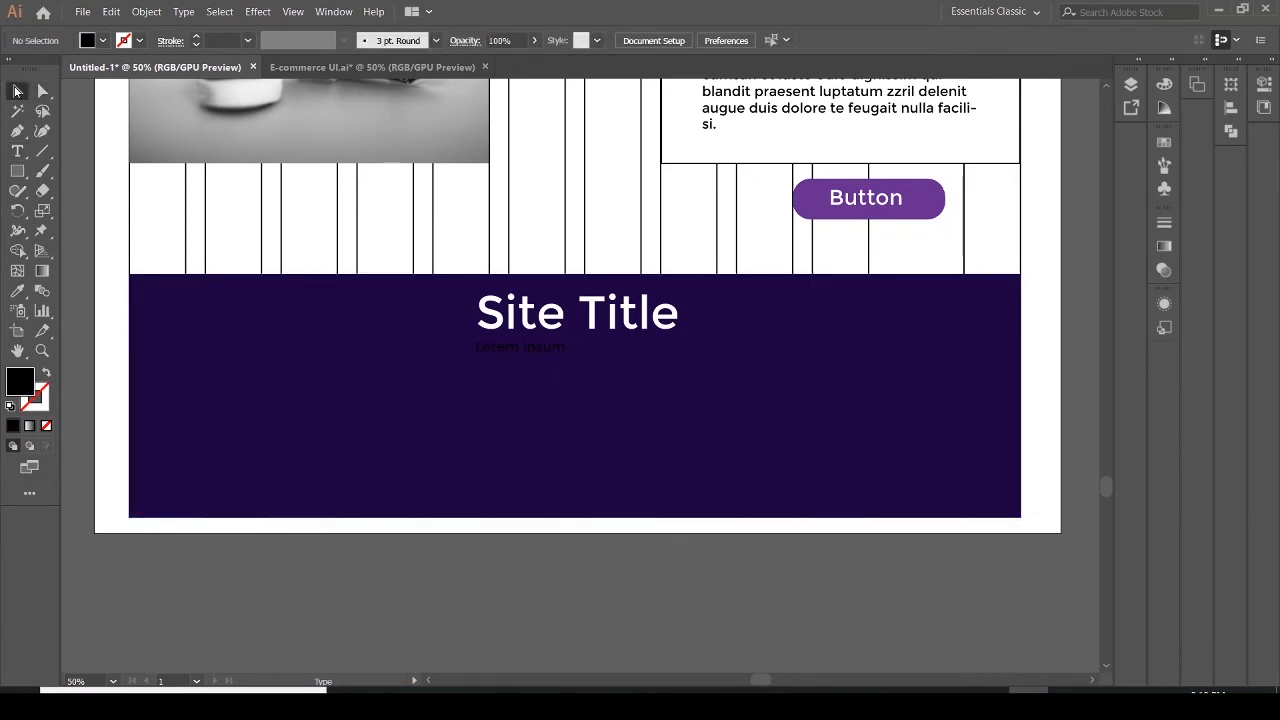
click(508, 351)
click(87, 44)
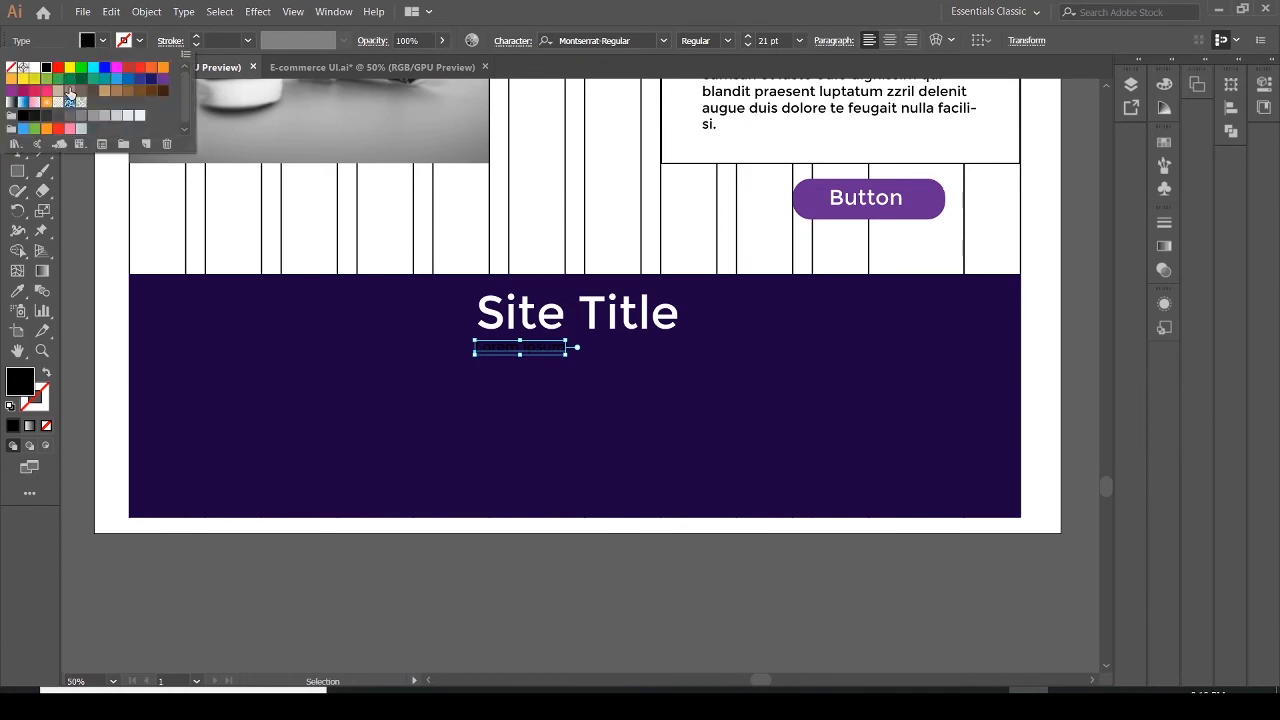
click(36, 70)
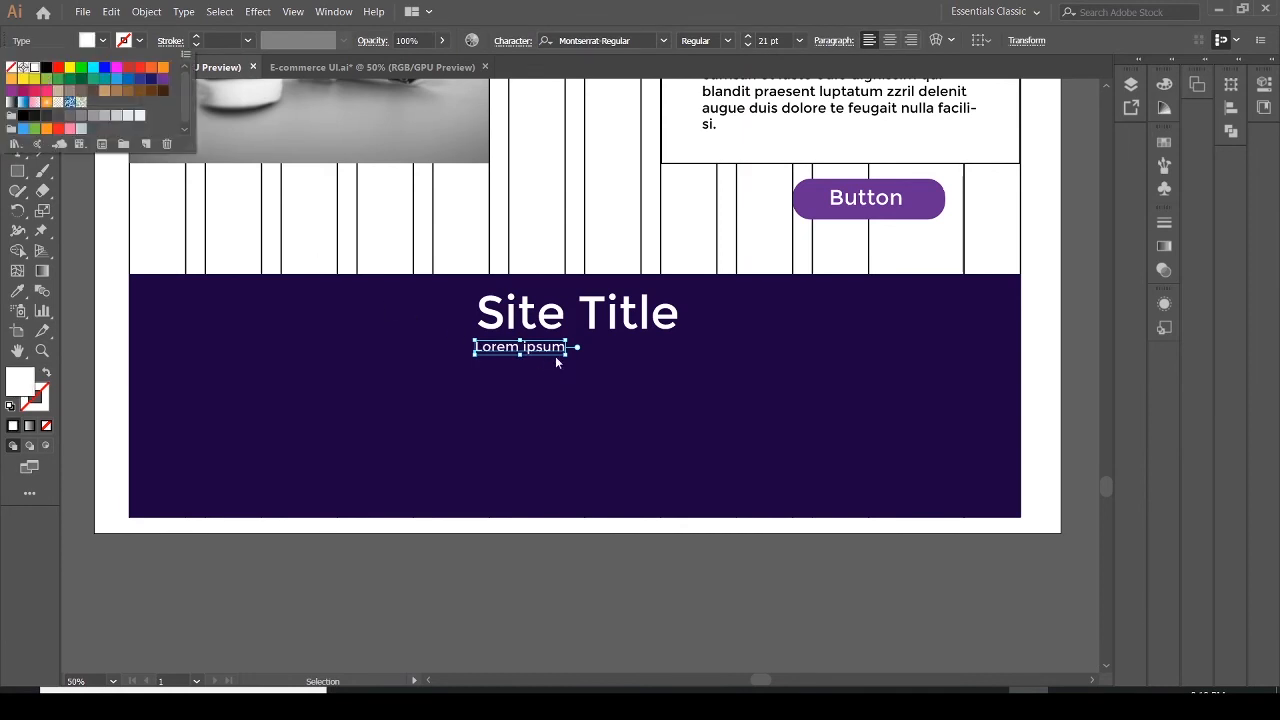
click(584, 350)
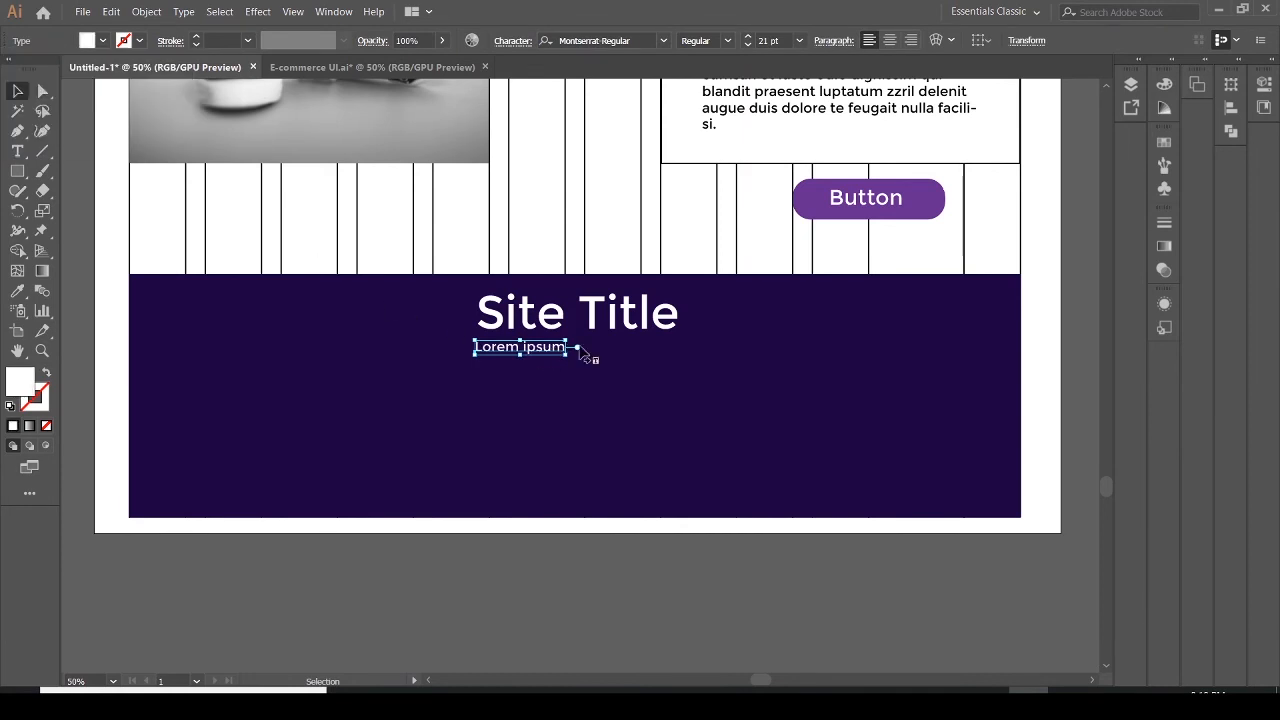
Duplicate the Lorem ipsum text twice side by side to form one three-part subtitle line
drag(548, 356, 642, 358)
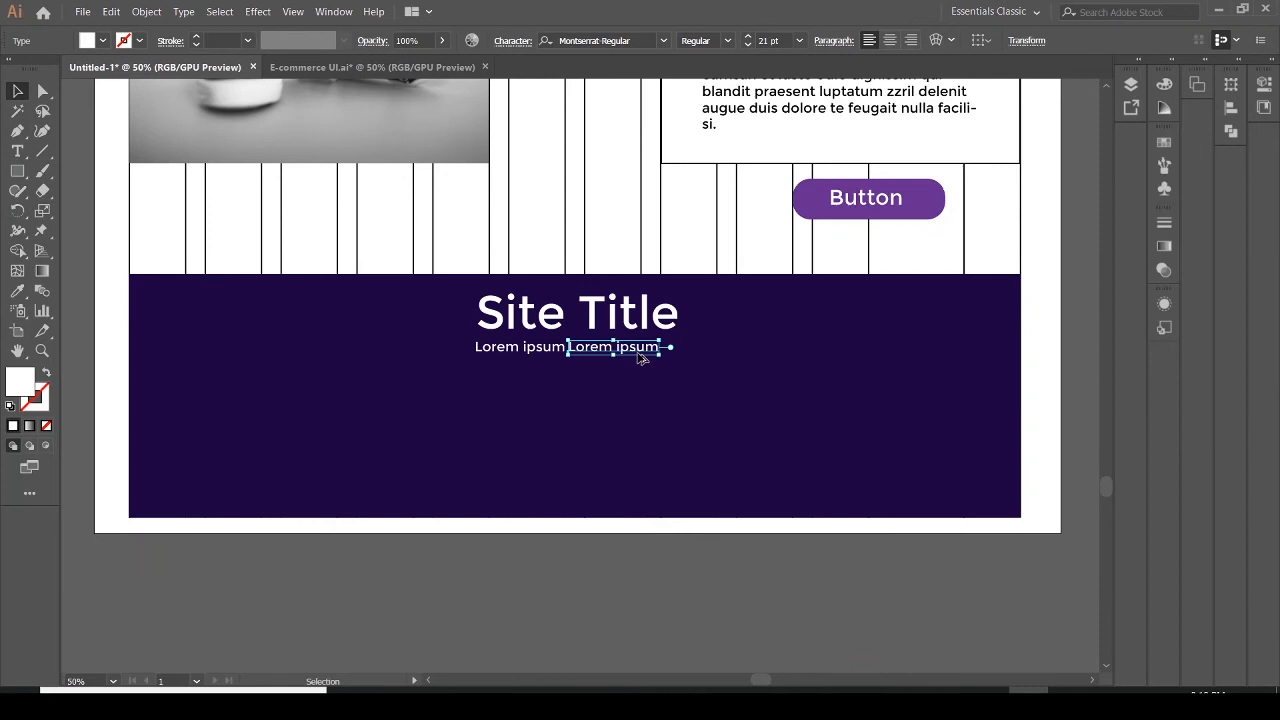
click(751, 389)
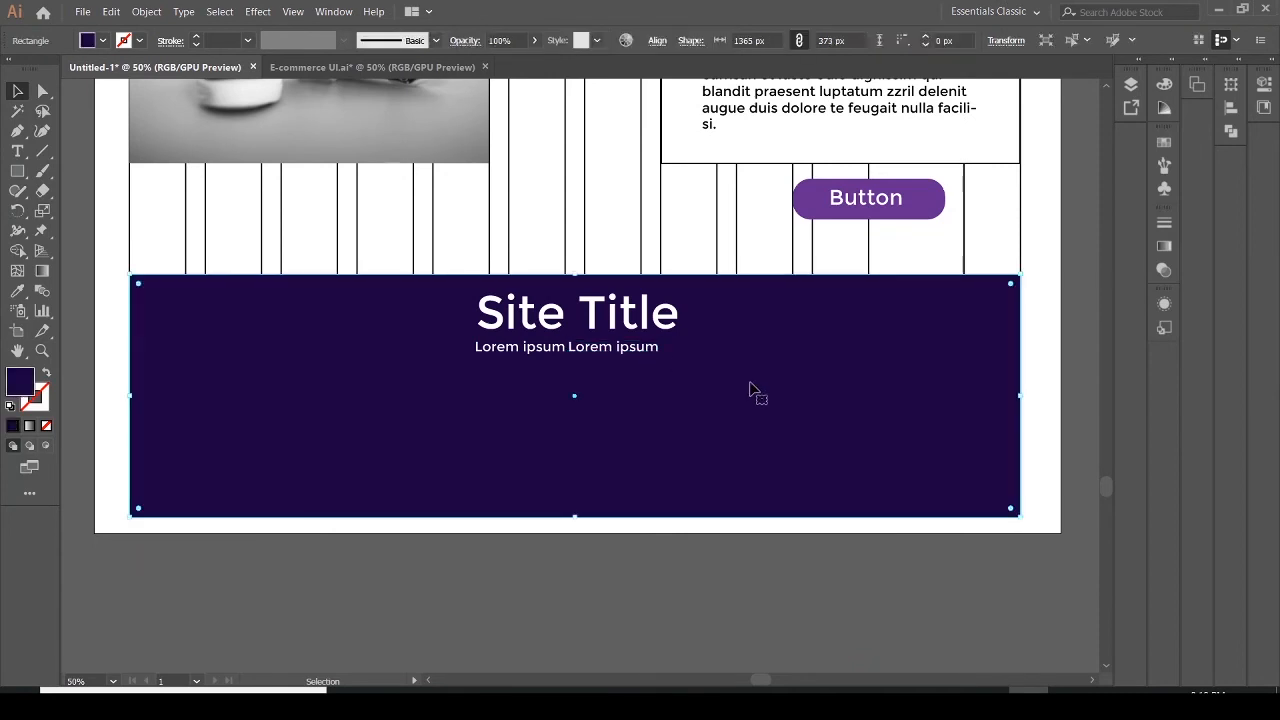
click(524, 359)
click(595, 358)
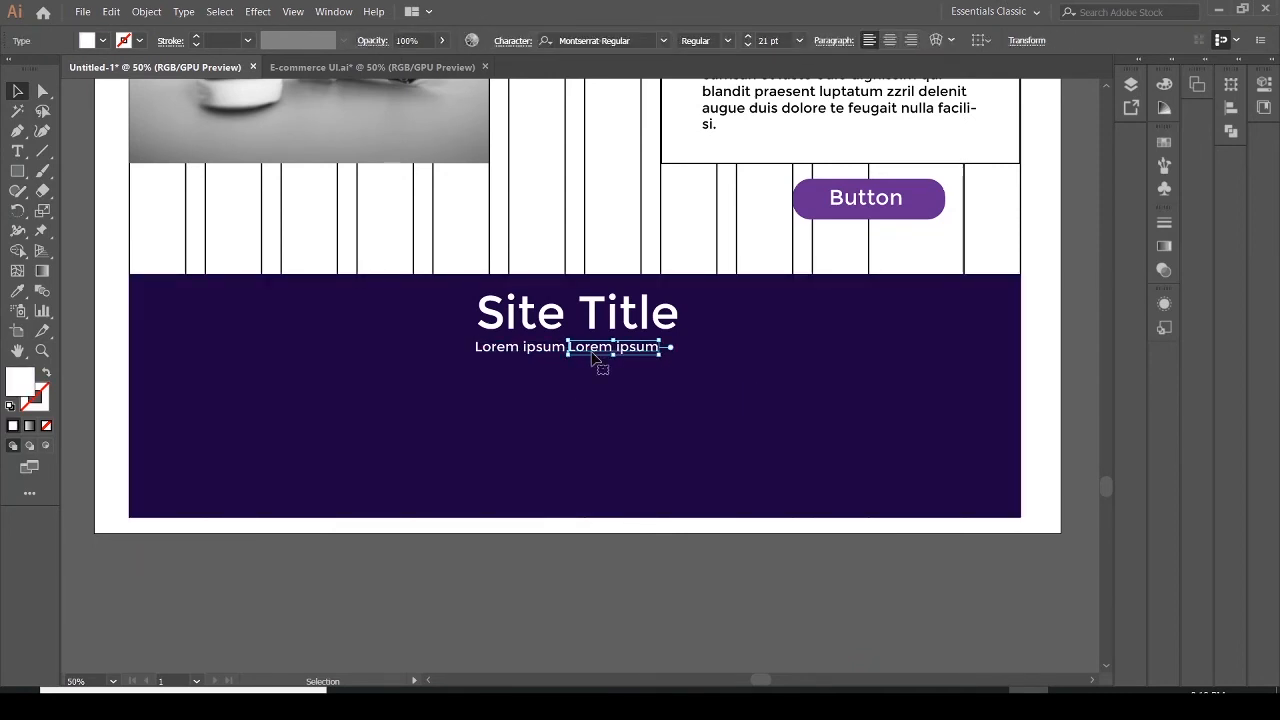
shift+click(533, 356)
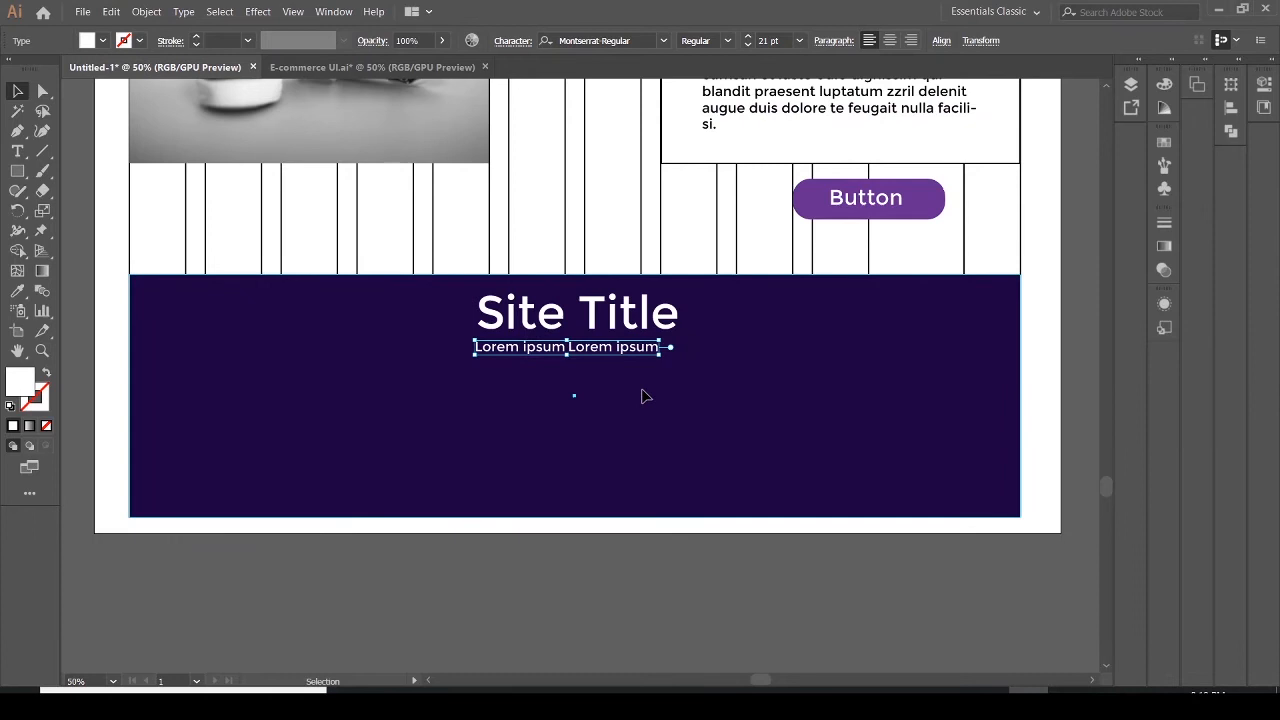
click(645, 397)
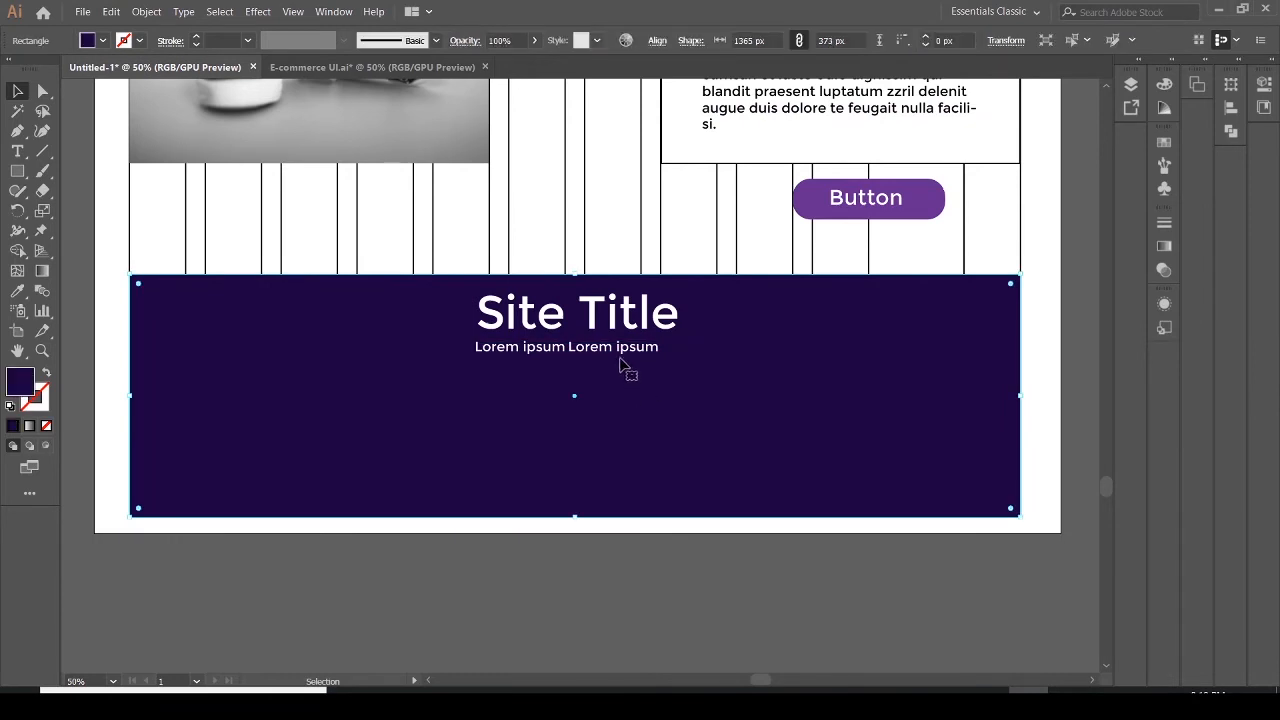
click(620, 354)
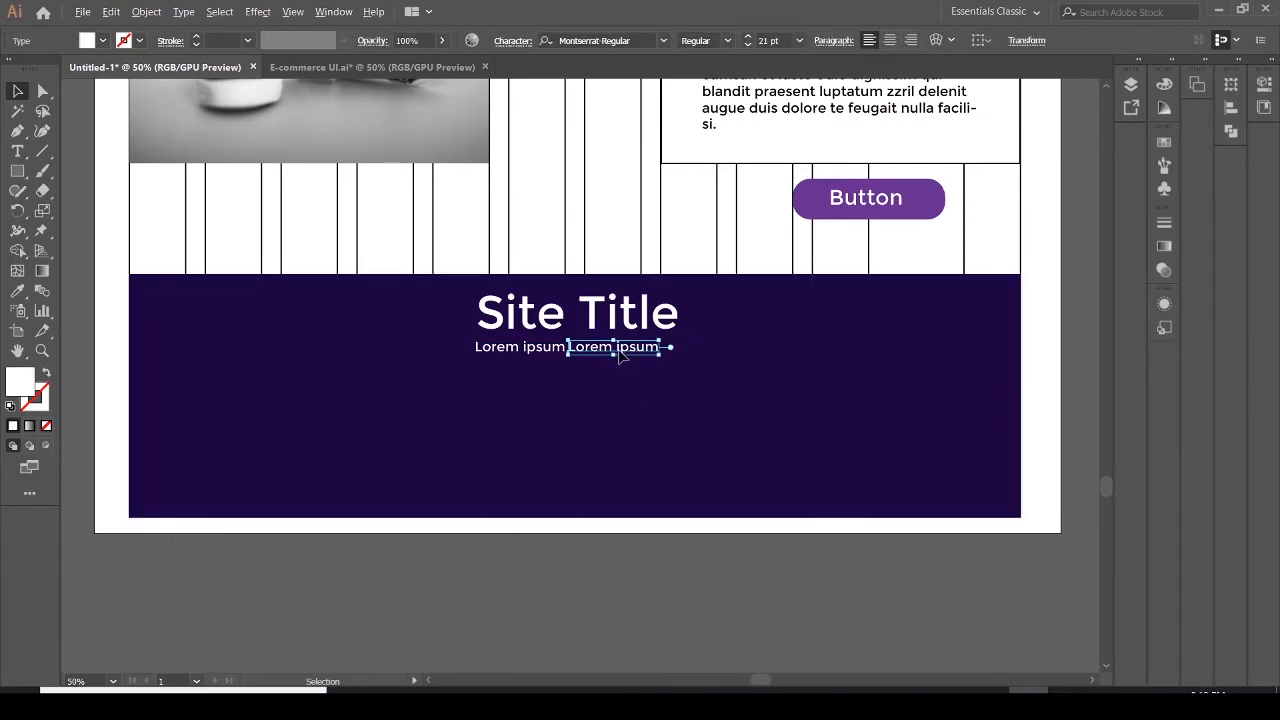
drag(620, 354, 710, 356)
click(704, 362)
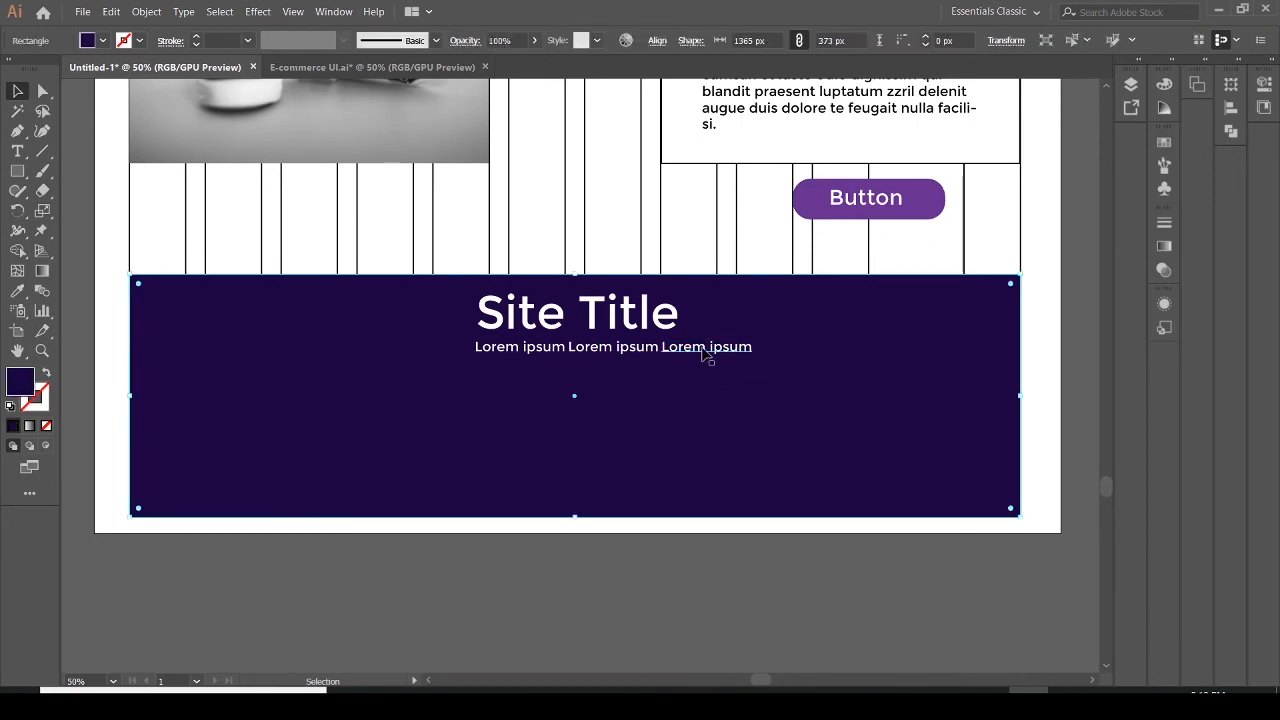
Move the footer rectangle slightly to the left
click(706, 352)
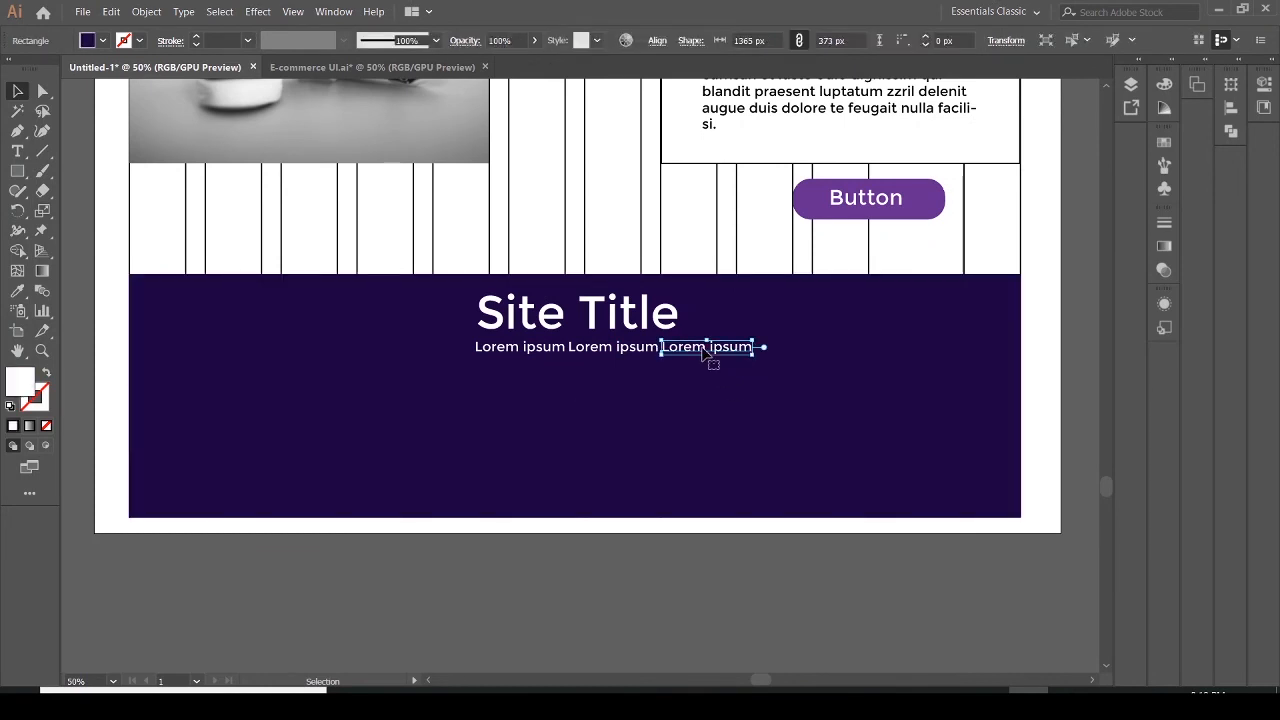
shift+click(638, 355)
shift+click(524, 348)
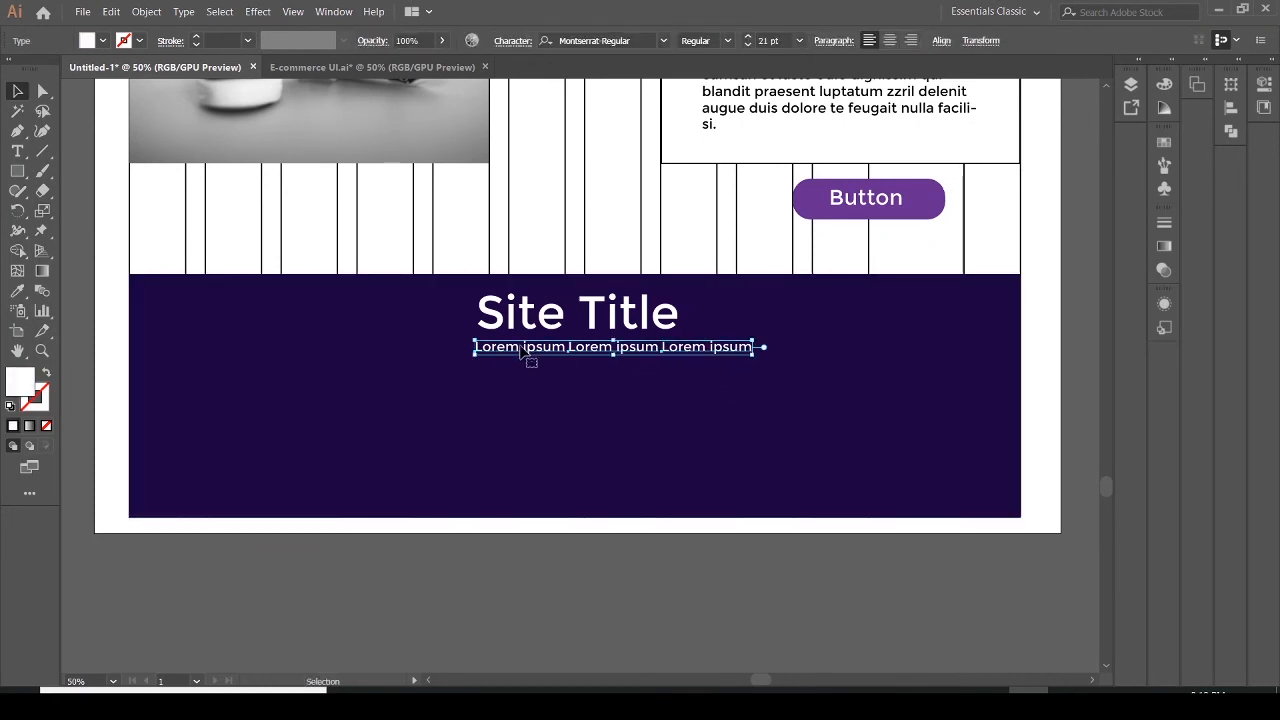
drag(470, 362, 460, 364)
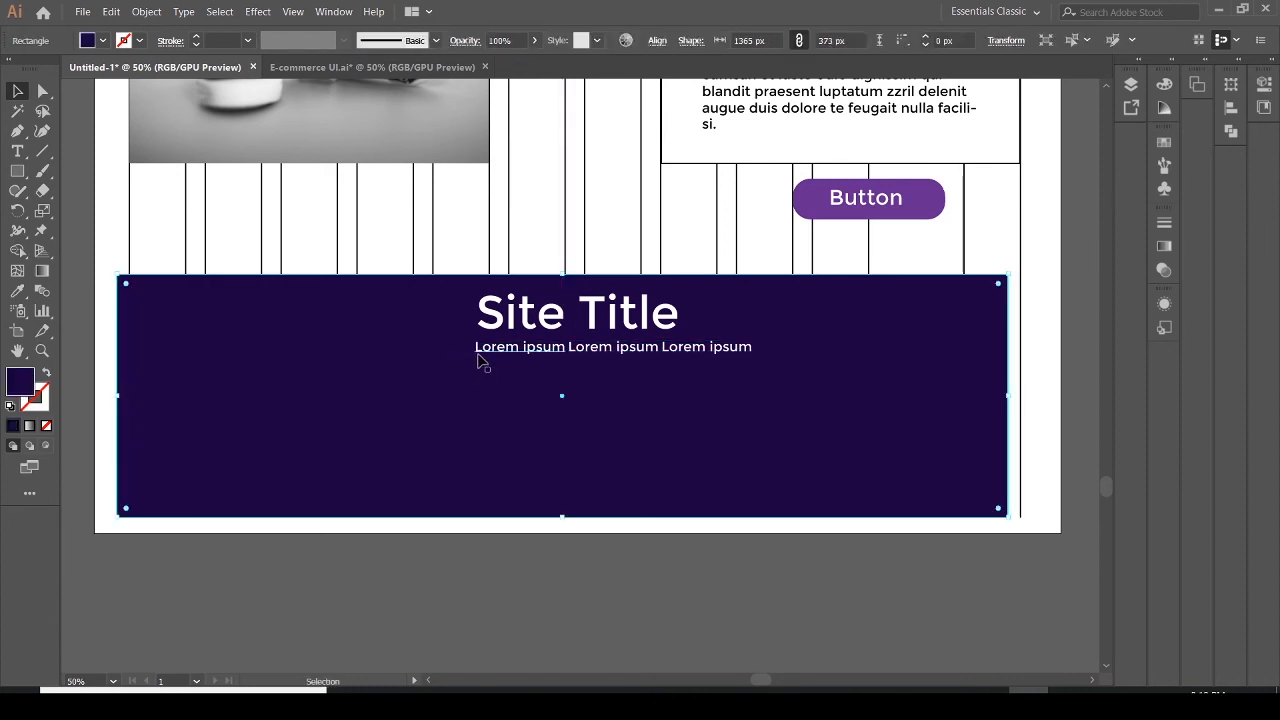
Select the three Lorem ipsum subtitle texts and nudge them left to centre them under the Site Title
click(478, 350)
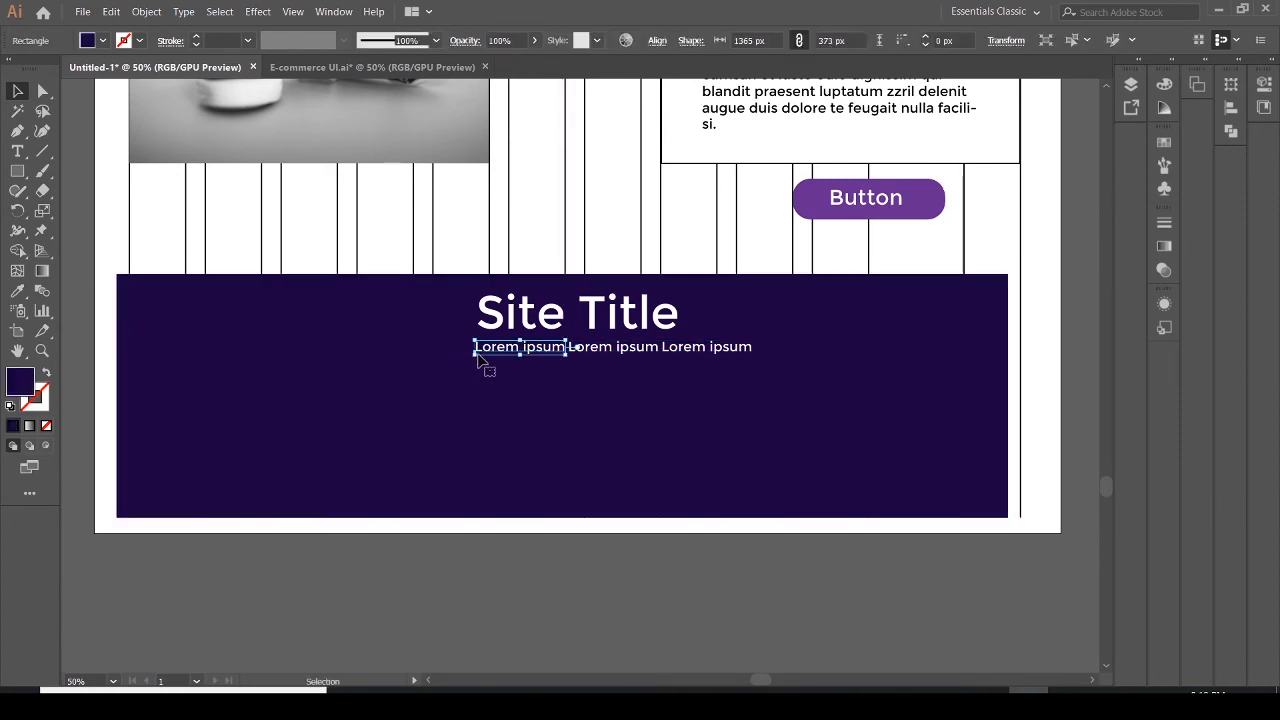
shift+click(620, 348)
shift+click(688, 352)
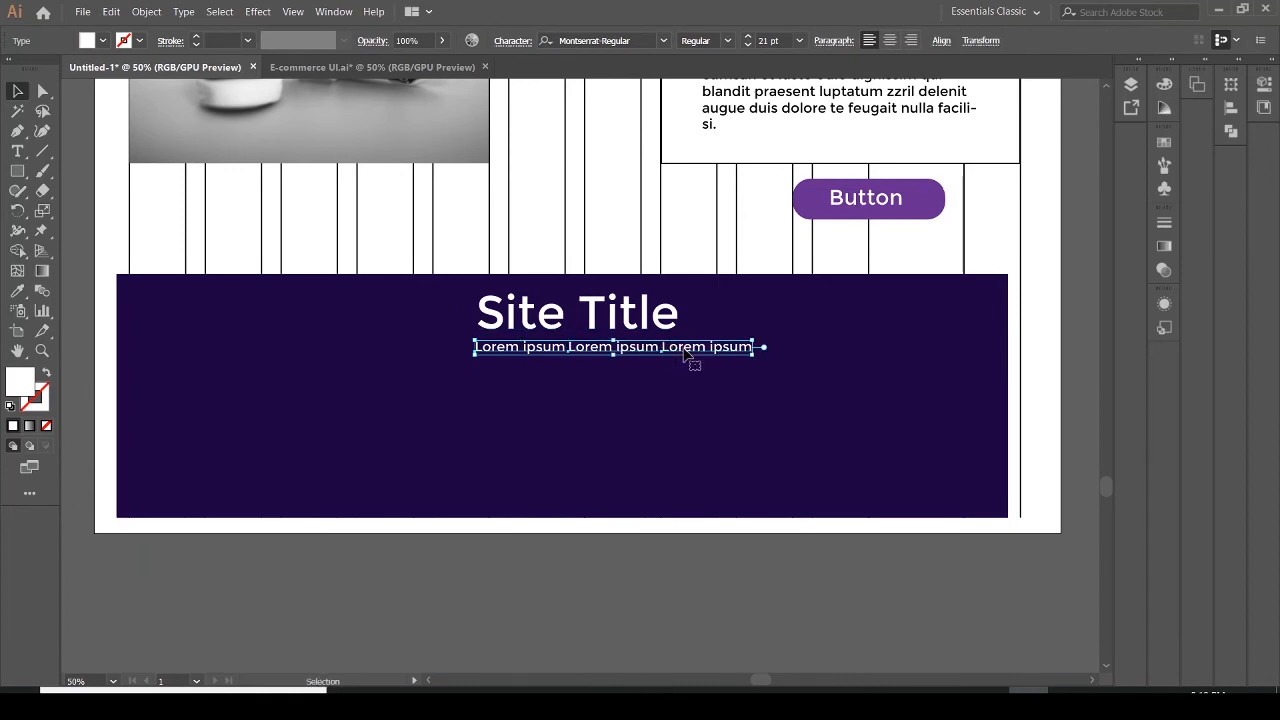
drag(631, 352, 616, 357)
click(616, 401)
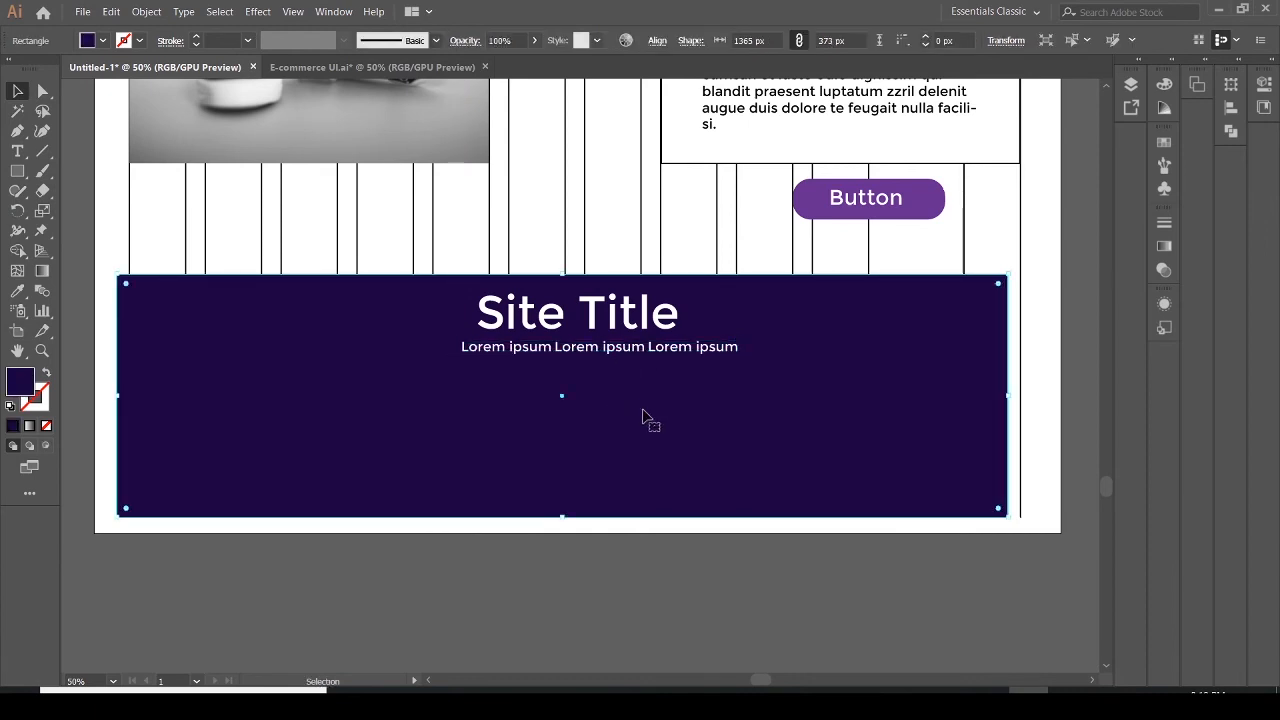
Check the reference PDF, then set the three subtitle texts to 24 pt and nudge them left to re-centre them
click(1068, 703)
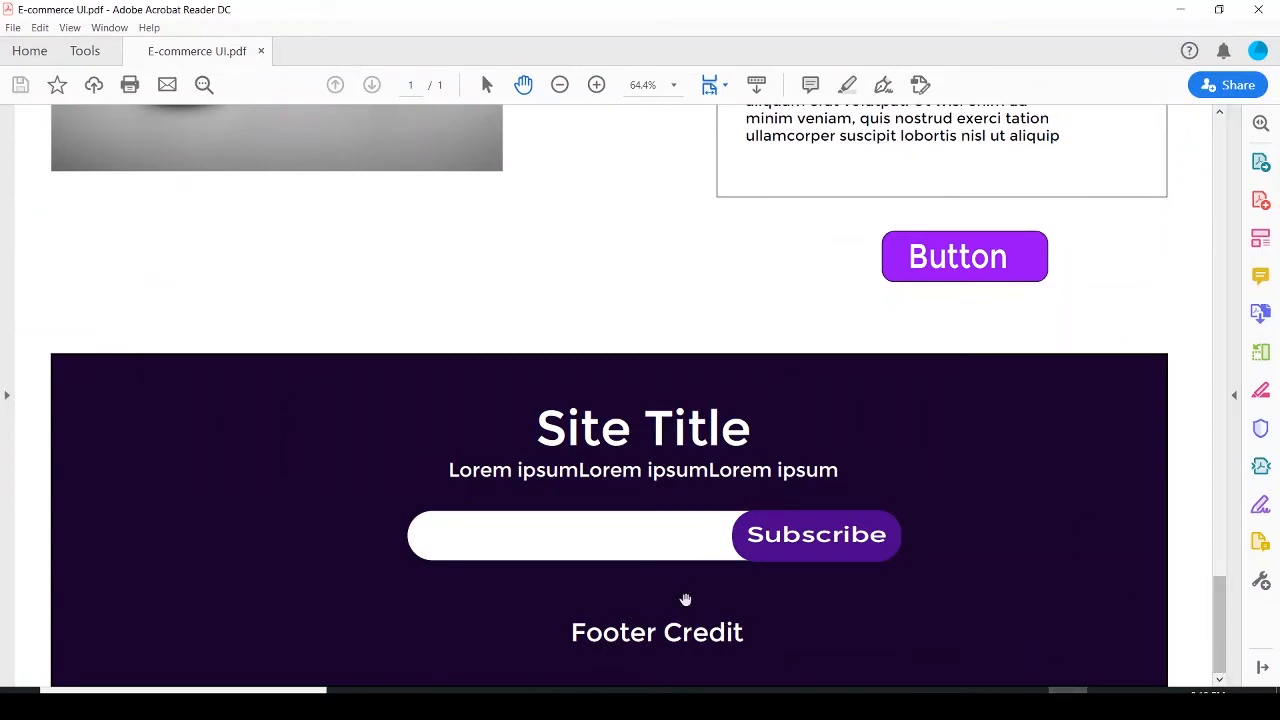
click(1028, 703)
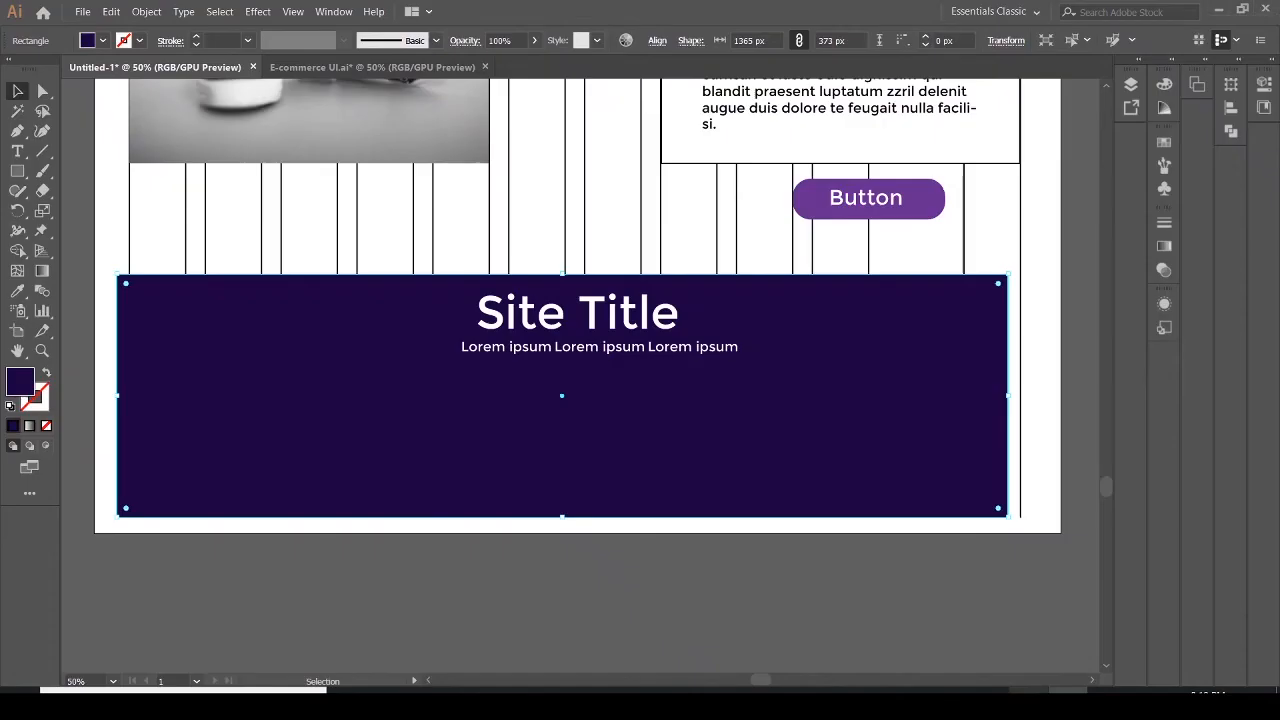
click(672, 358)
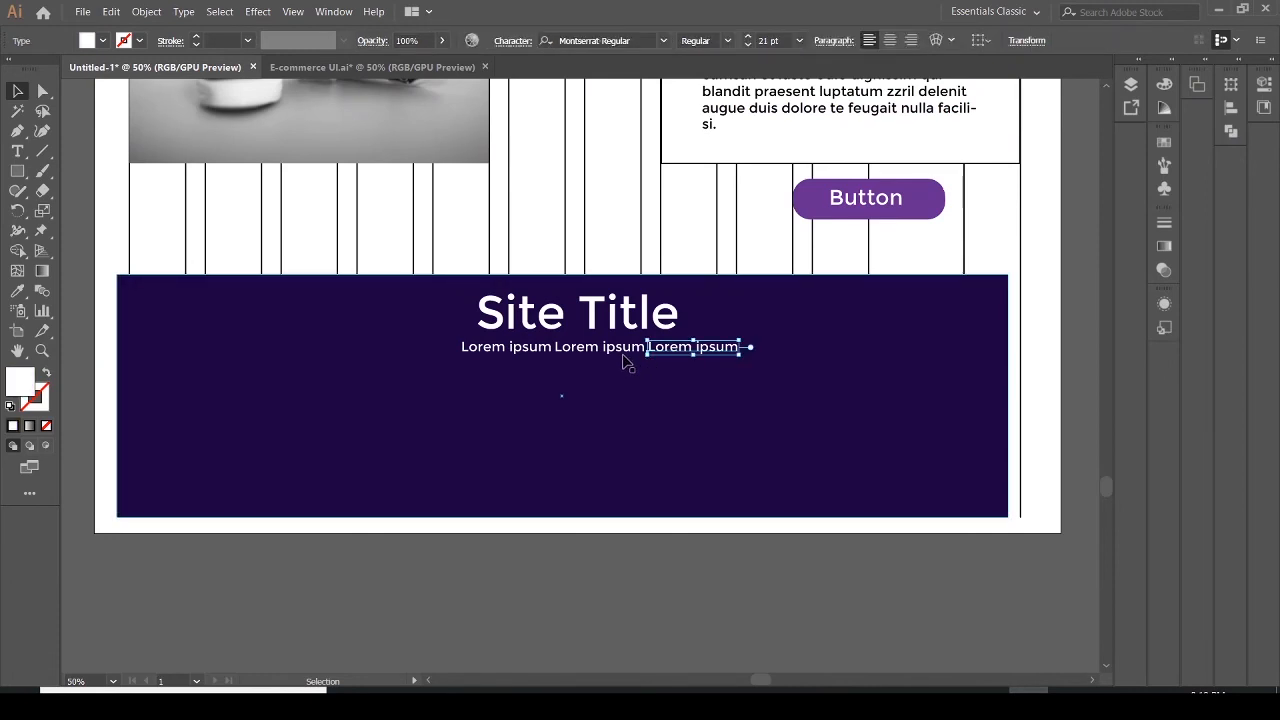
click(622, 356)
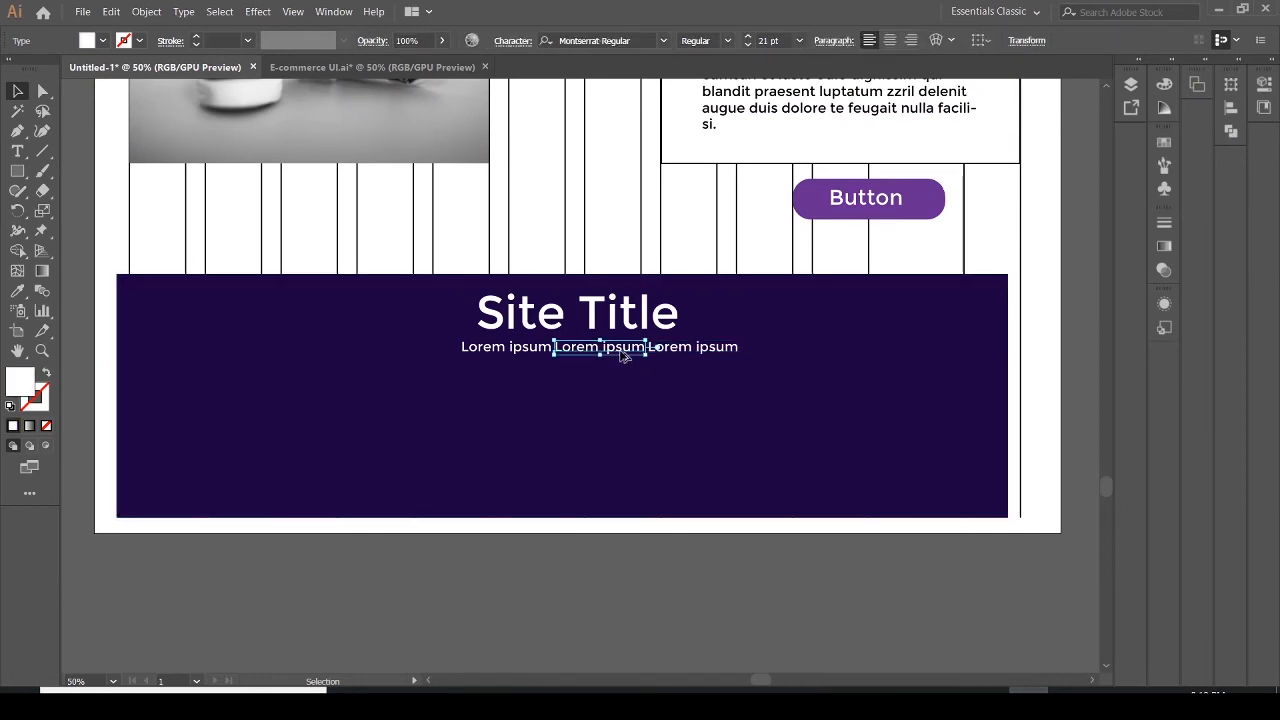
shift+click(668, 354)
shift+click(506, 356)
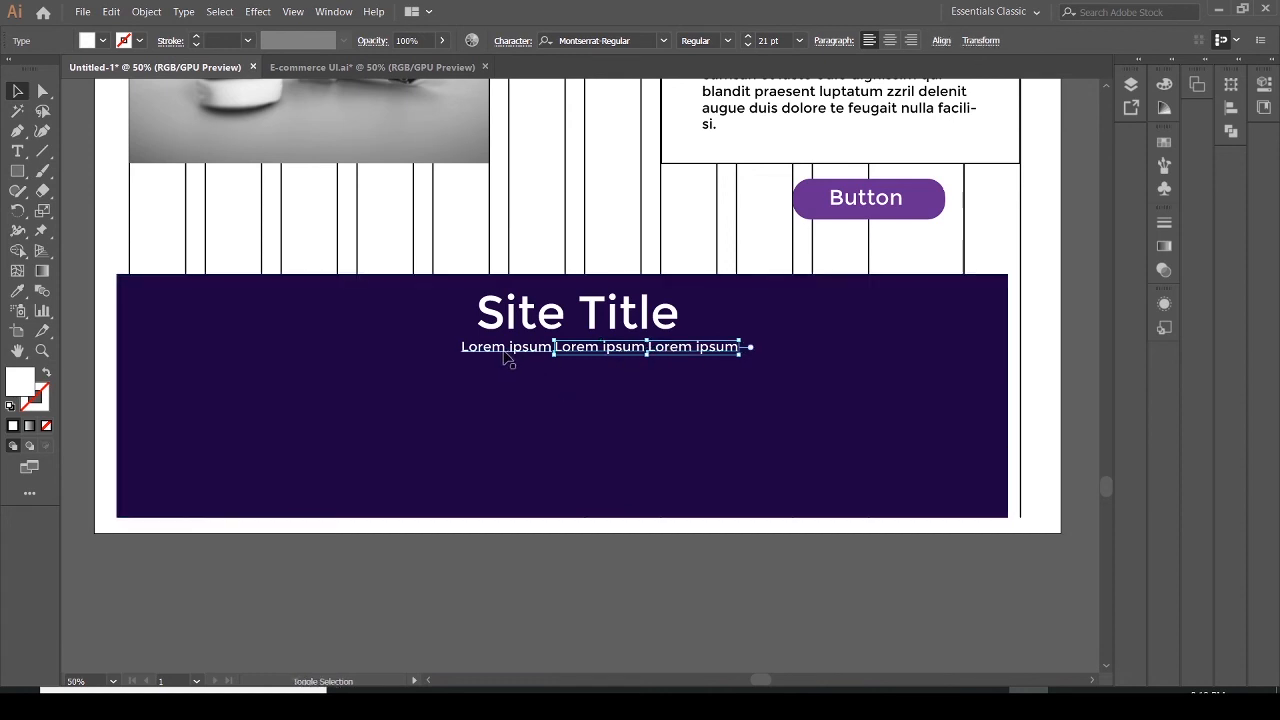
click(800, 41)
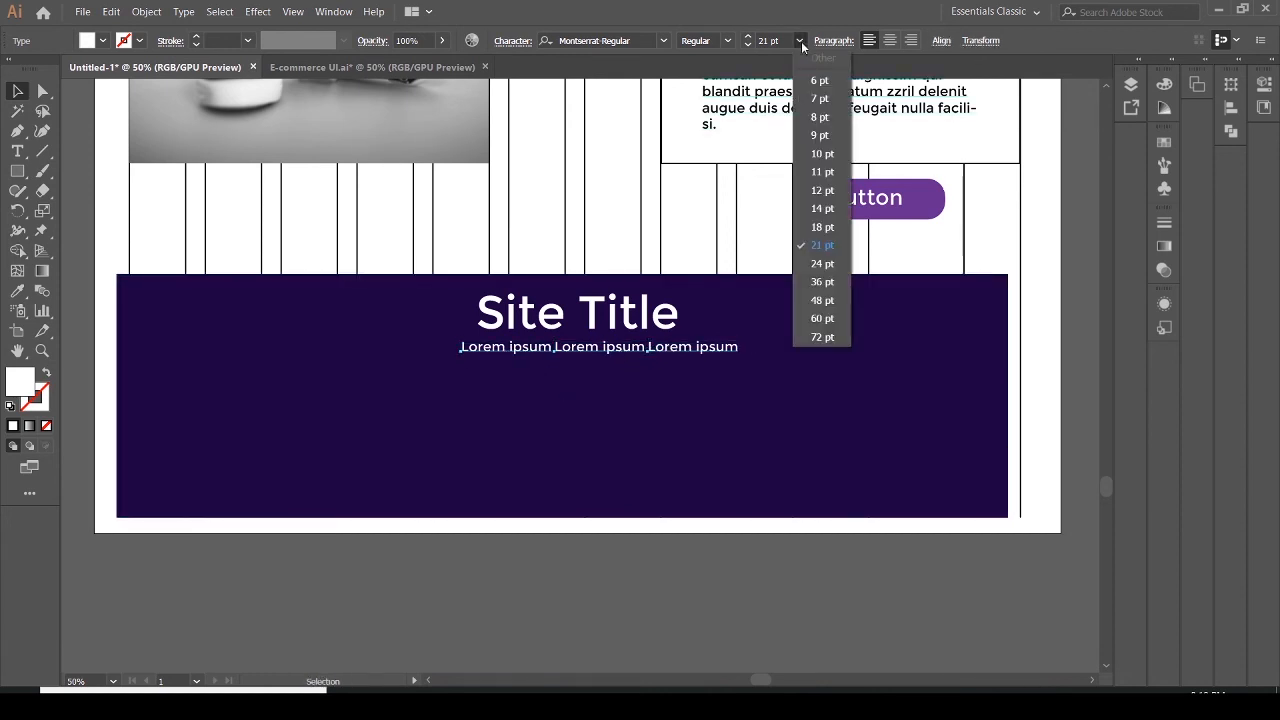
click(822, 264)
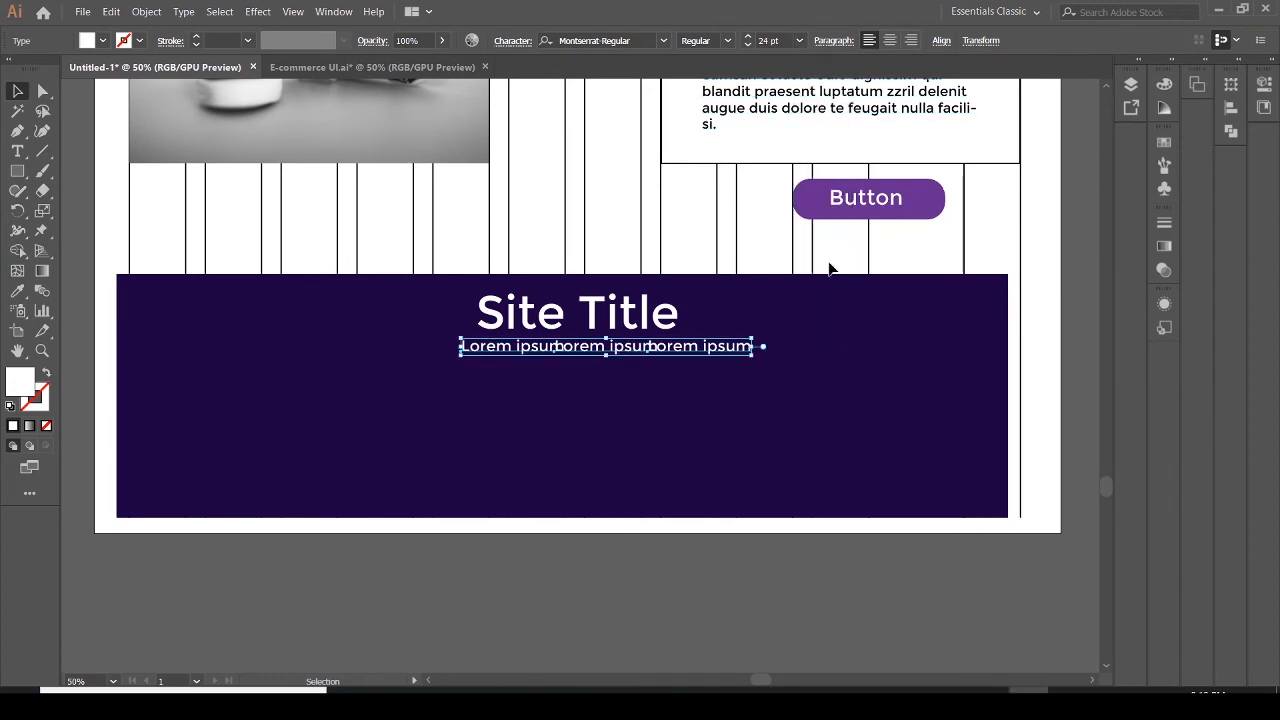
drag(690, 352, 674, 356)
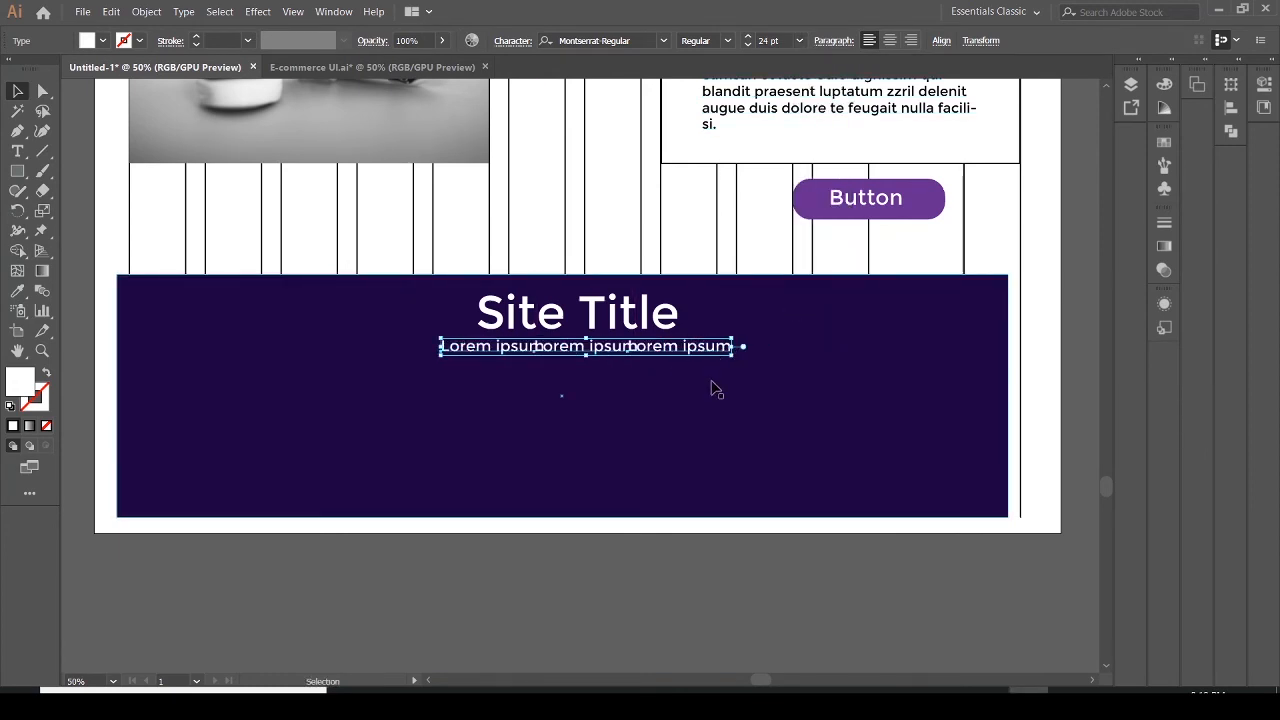
click(710, 412)
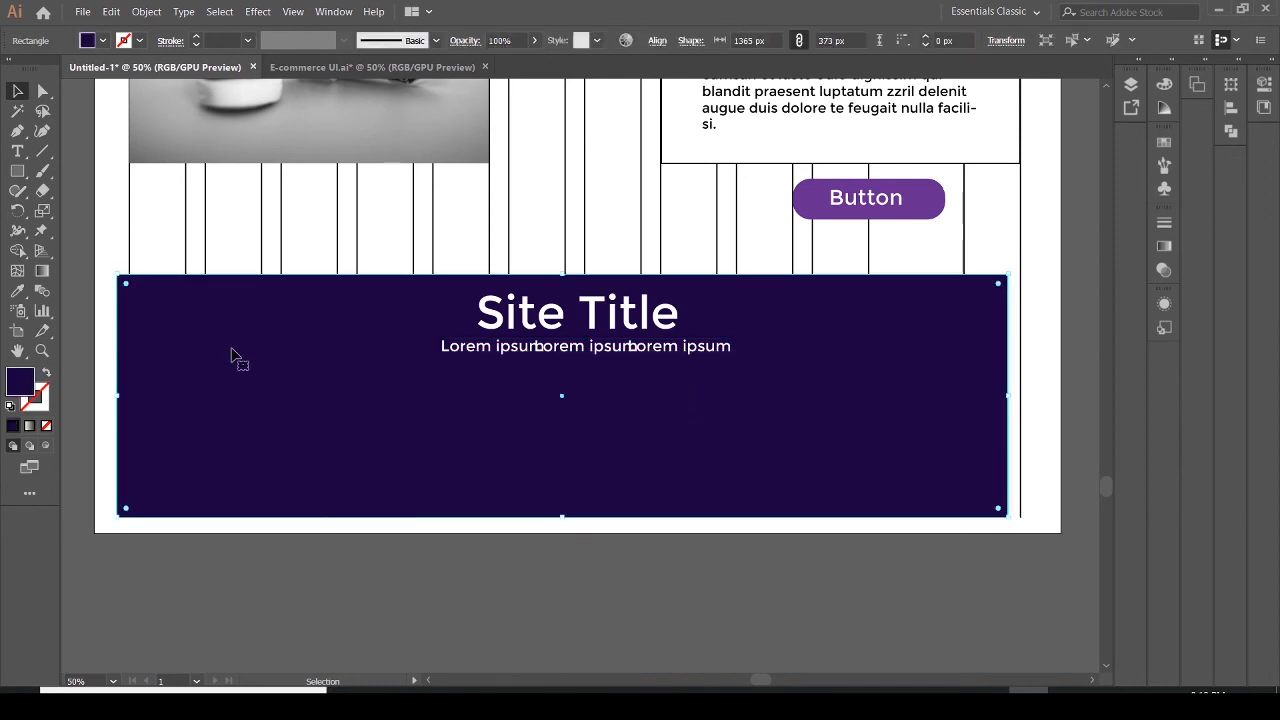
Start drawing a rectangle inside the footer with the Rectangle tool
click(18, 174)
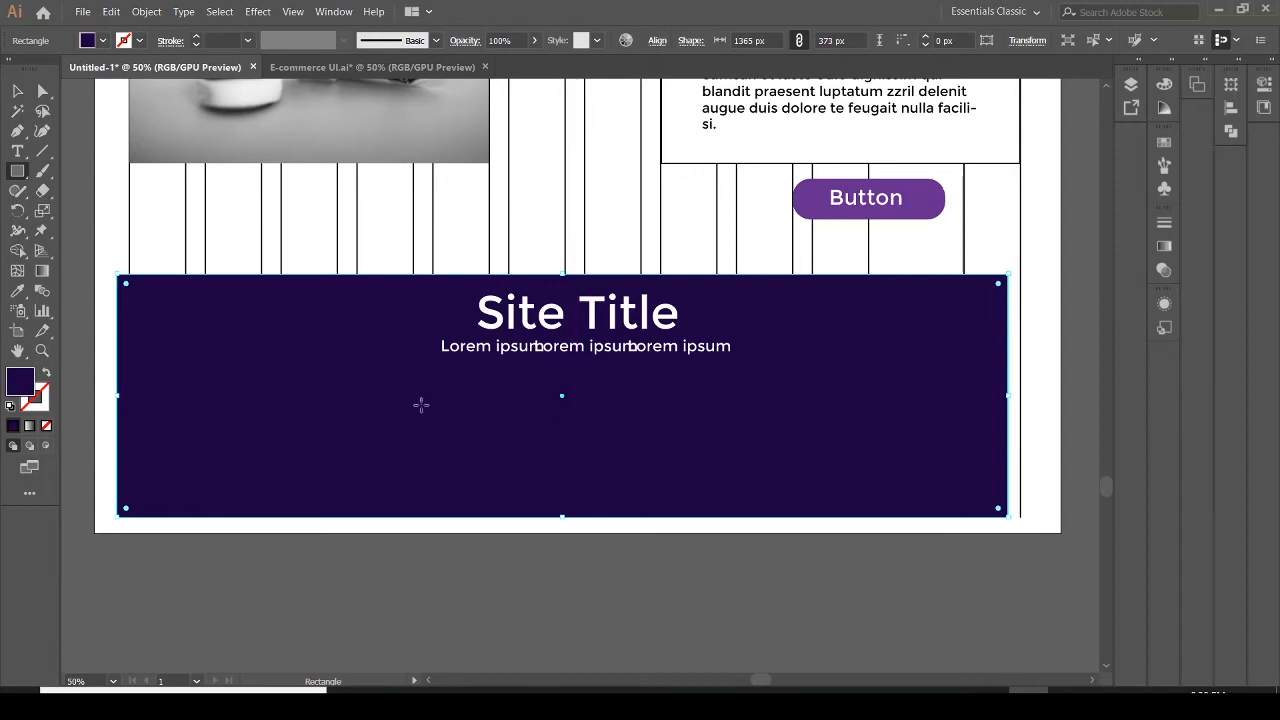
Draw a rectangle about 586 × 66 px below the footer subtitle and fill it white
drag(446, 378, 828, 421)
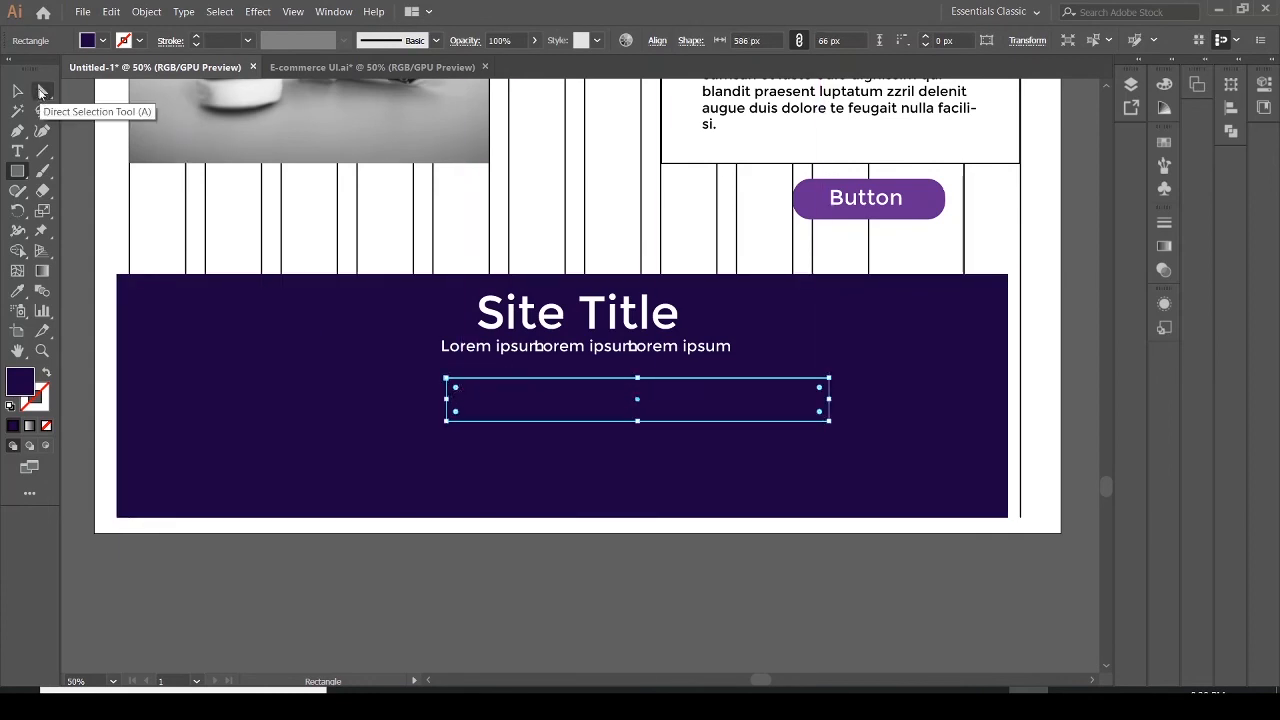
click(88, 40)
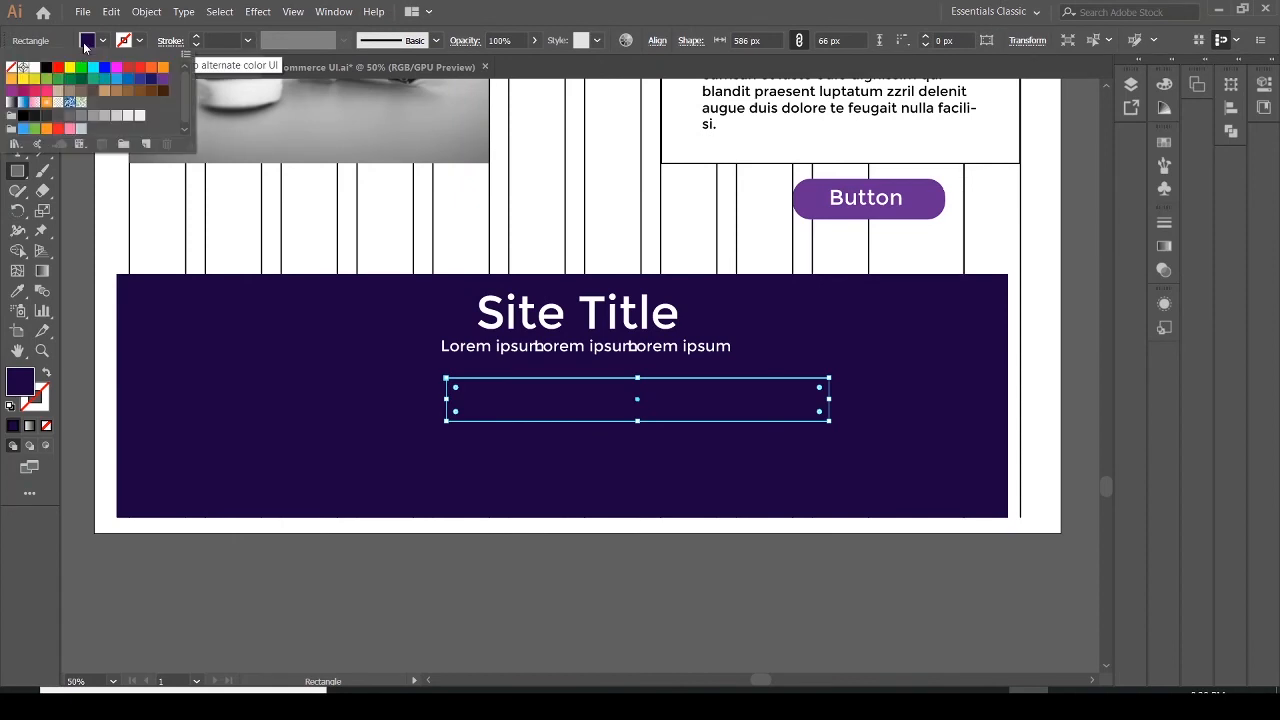
click(33, 69)
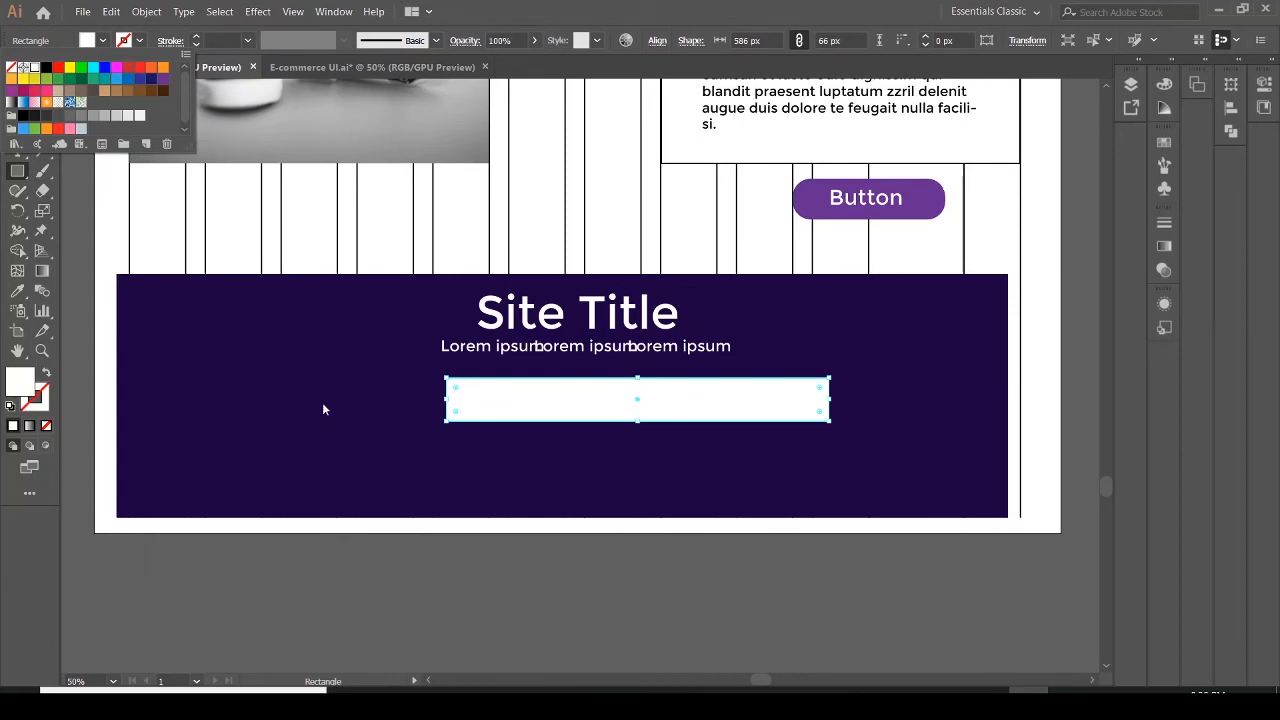
Round the white rectangle's corners fully to 33 px, making it a pill-shaped input field
key(Escape)
key(a)
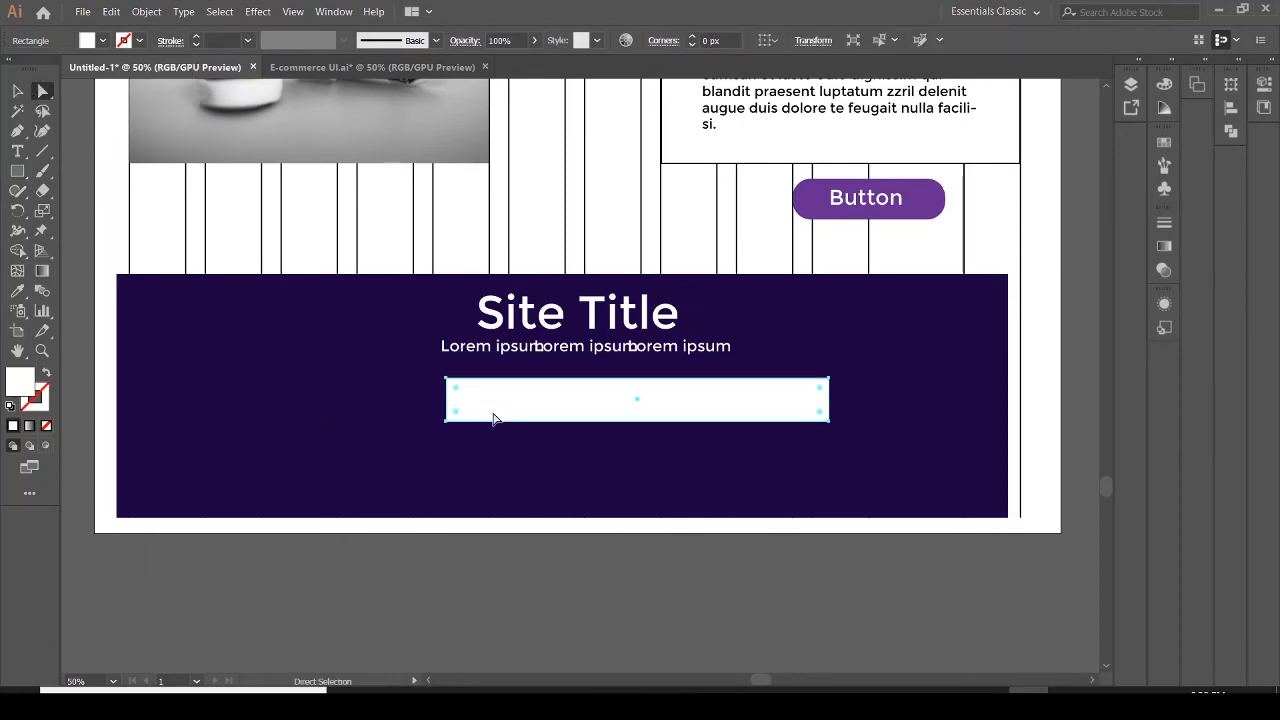
drag(465, 393, 494, 392)
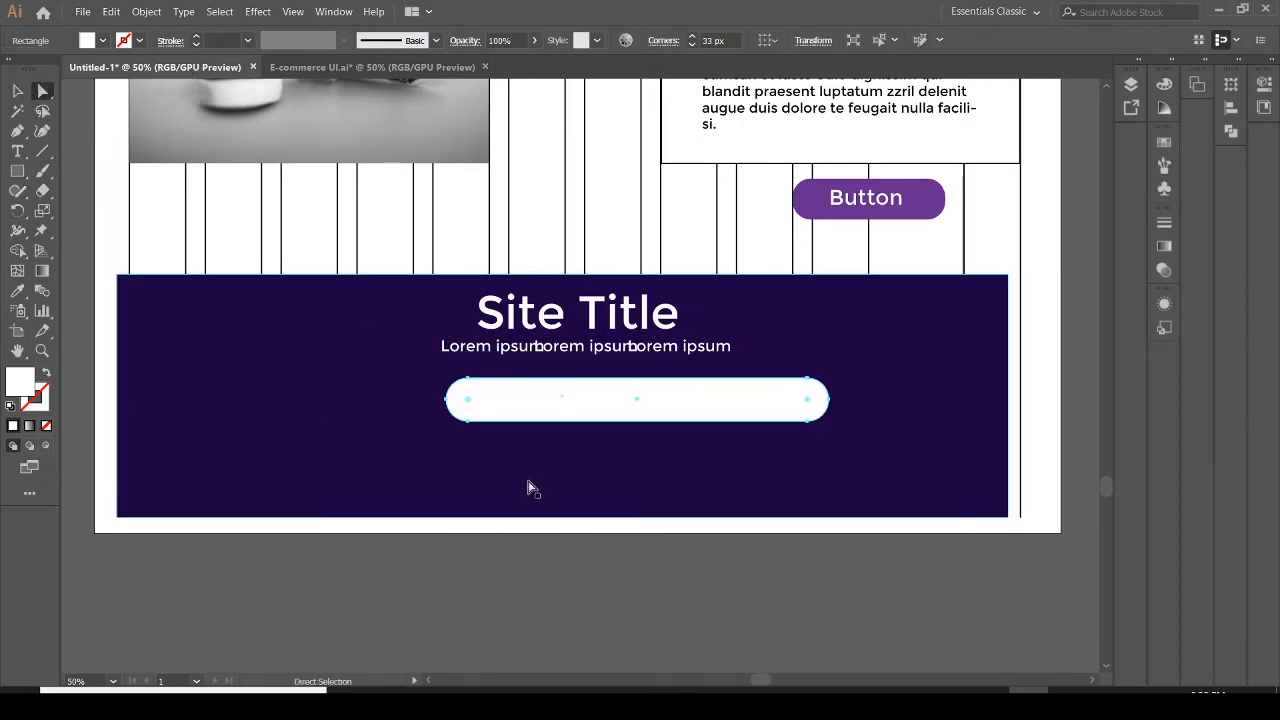
Move the white pill field slightly left to centre it under the subtitle
mouse_move(548, 432)
mouse_down()
mouse_move(512, 426)
mouse_move(557, 428)
mouse_up()
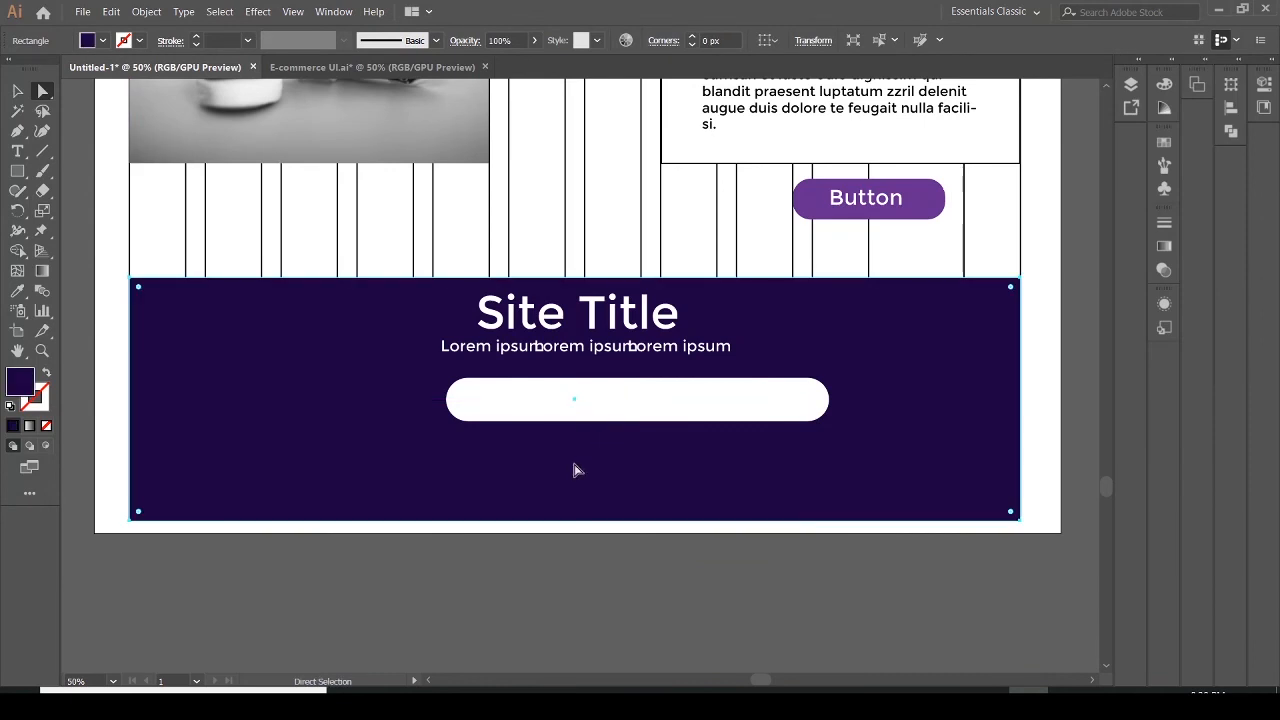
click(558, 420)
drag(574, 428, 551, 424)
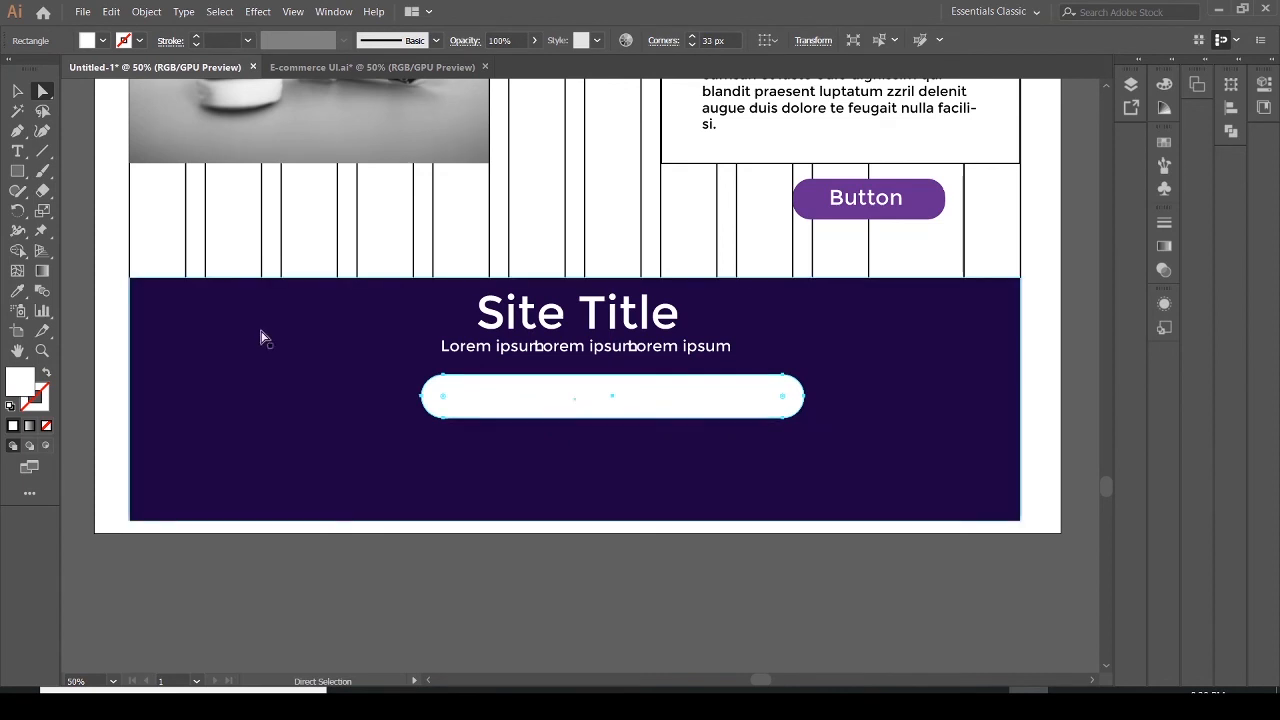
Draw a rounded rectangle about 185 × 50 px over the field's right end and fill it purple
click(17, 174)
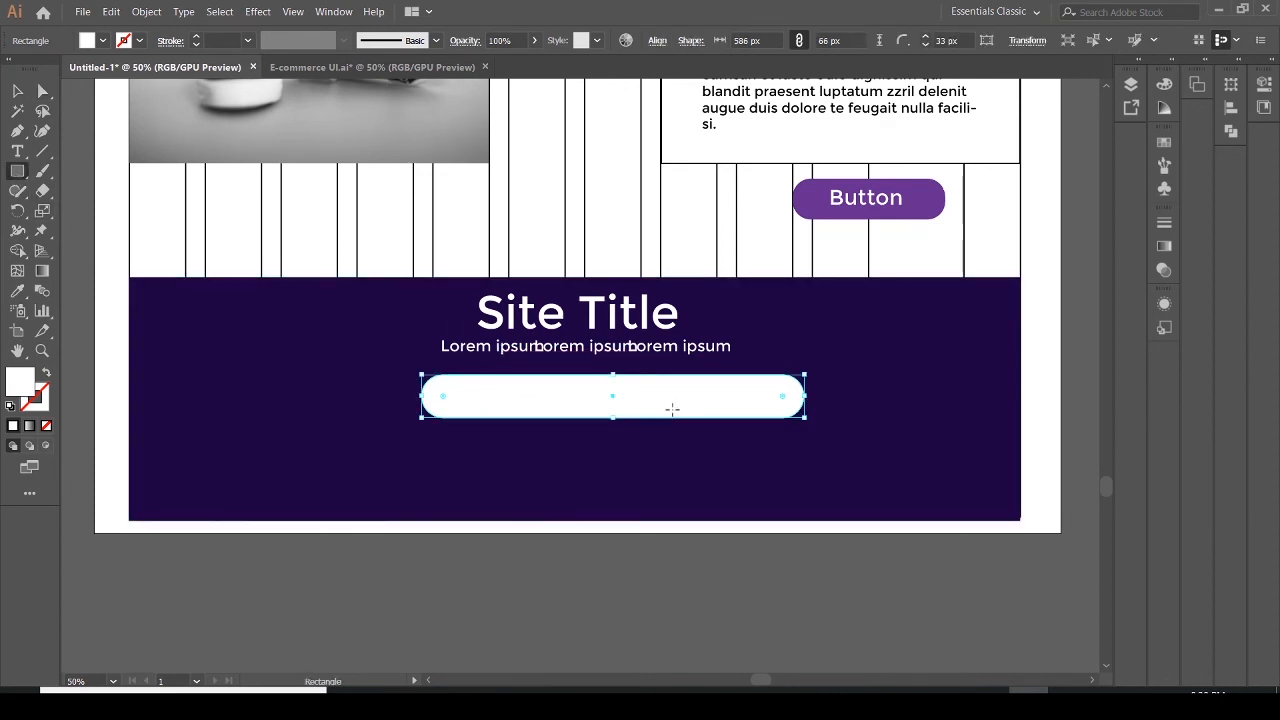
drag(719, 381, 815, 397)
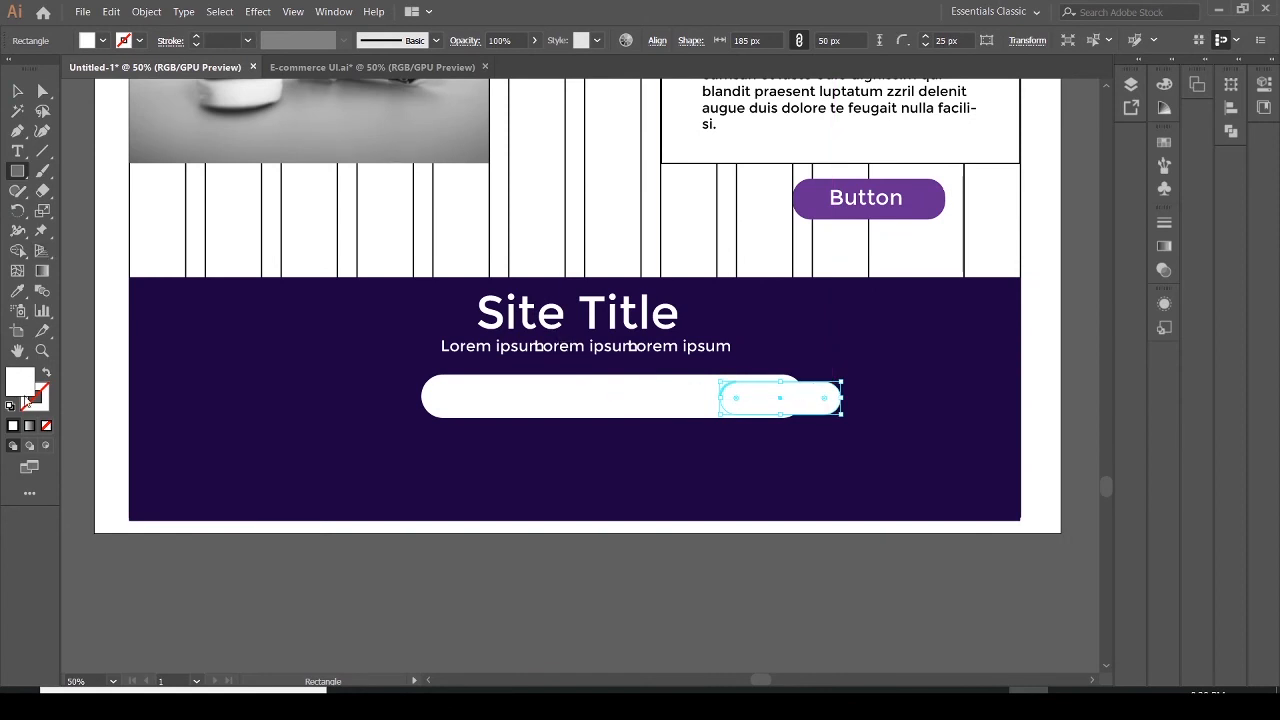
click(83, 46)
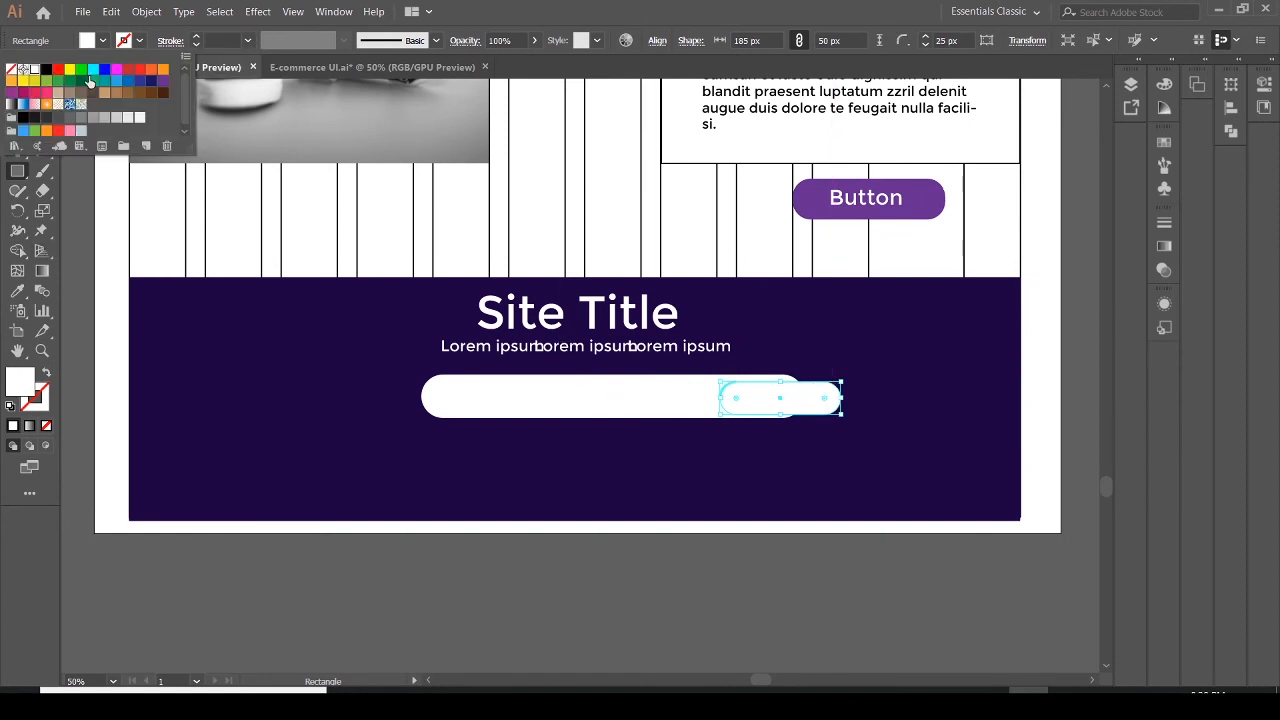
click(163, 89)
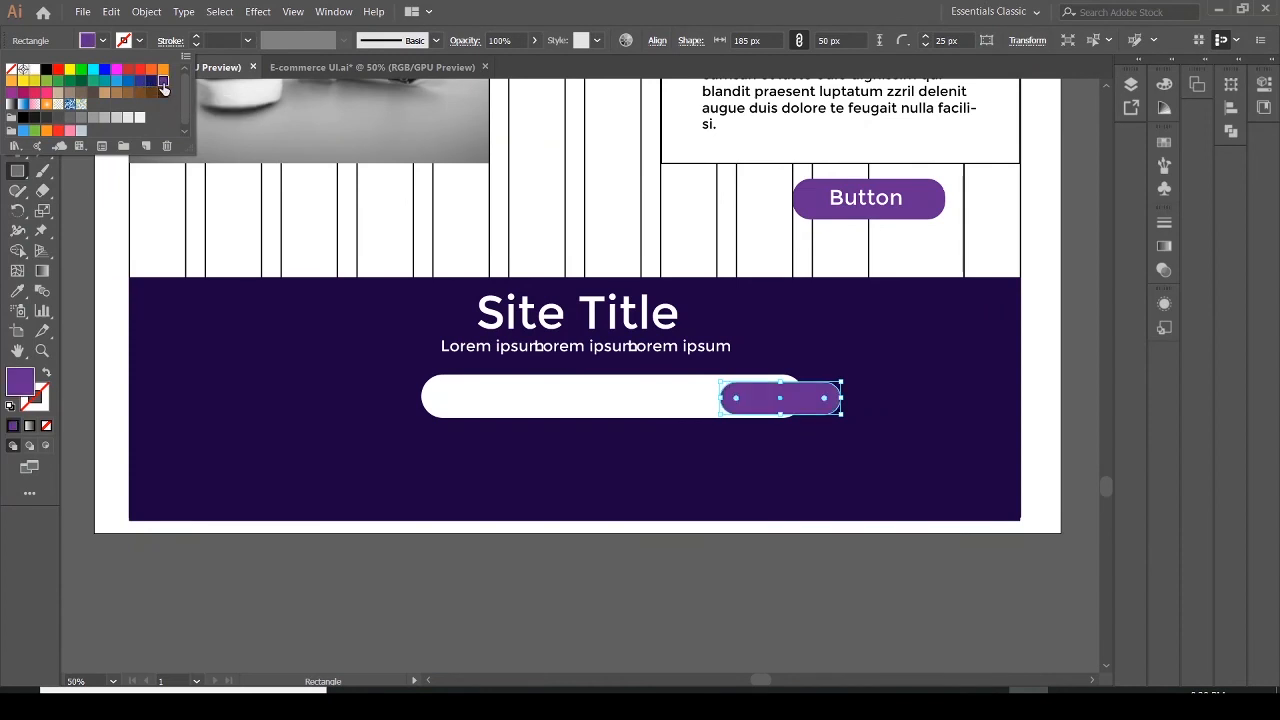
Resize the purple button to 66 px tall so it lines up with the white field's height
click(777, 382)
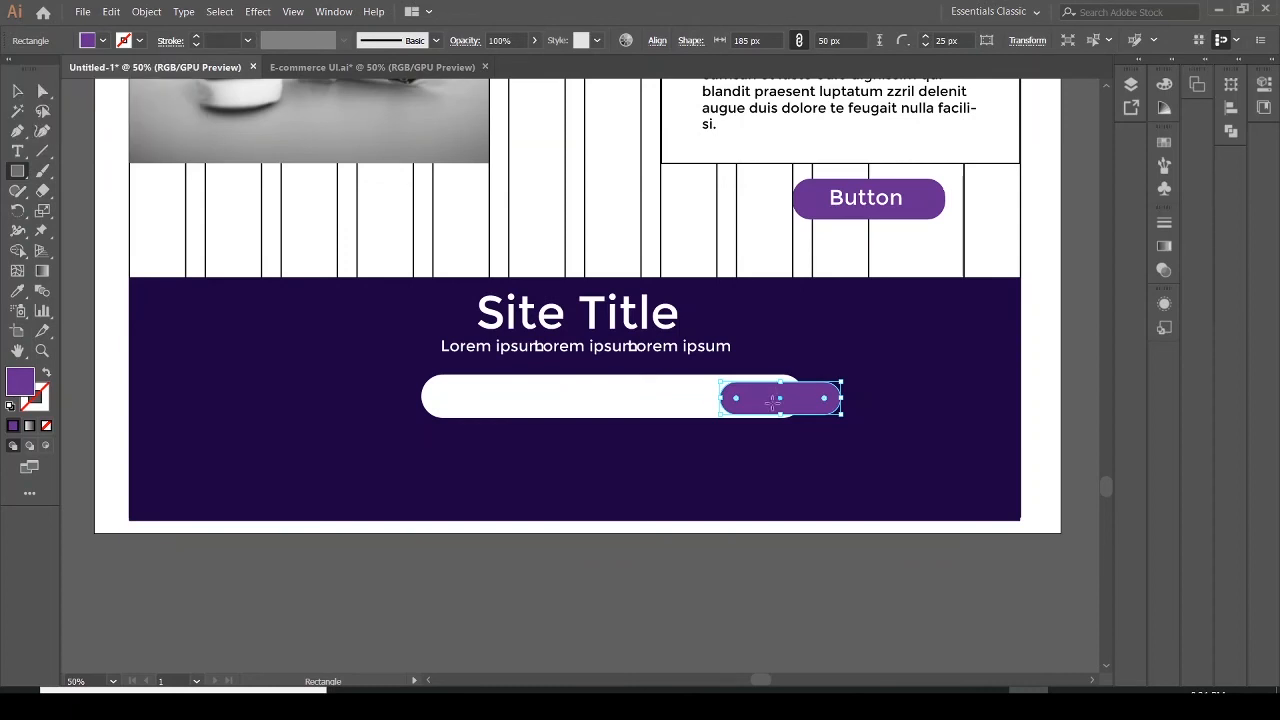
click(777, 382)
click(694, 386)
click(17, 90)
drag(780, 382, 773, 418)
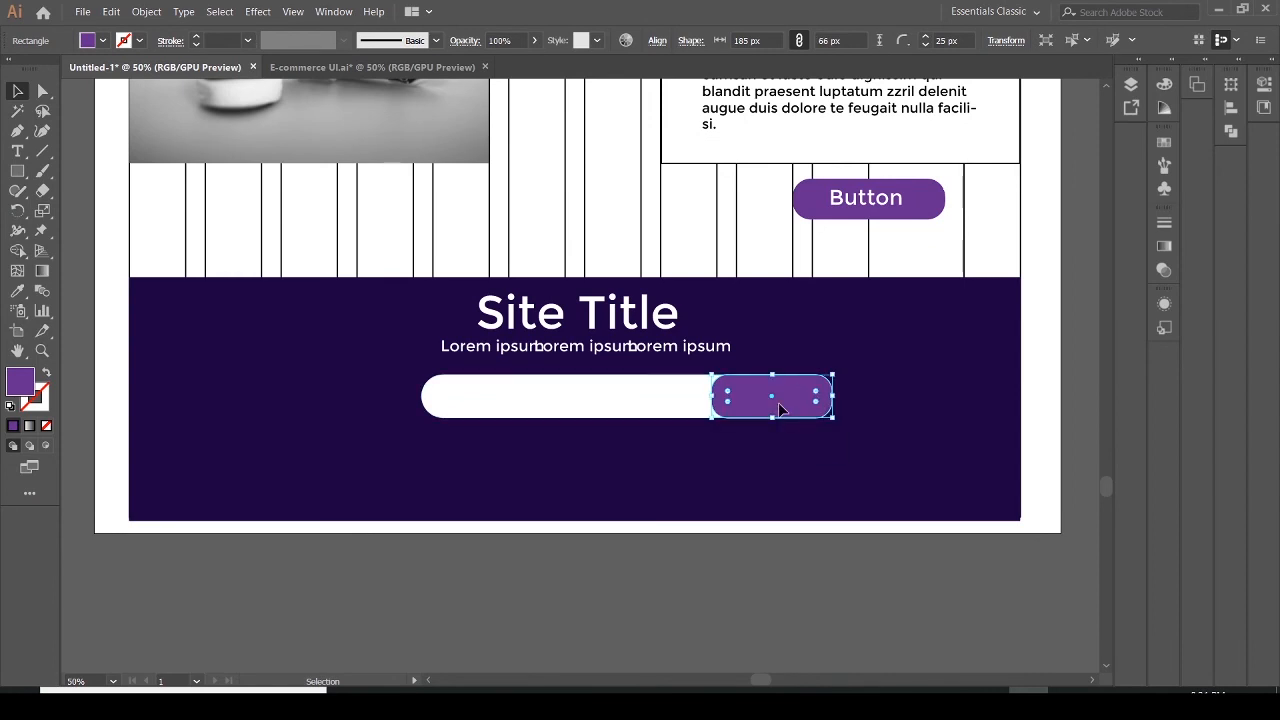
click(791, 460)
click(800, 408)
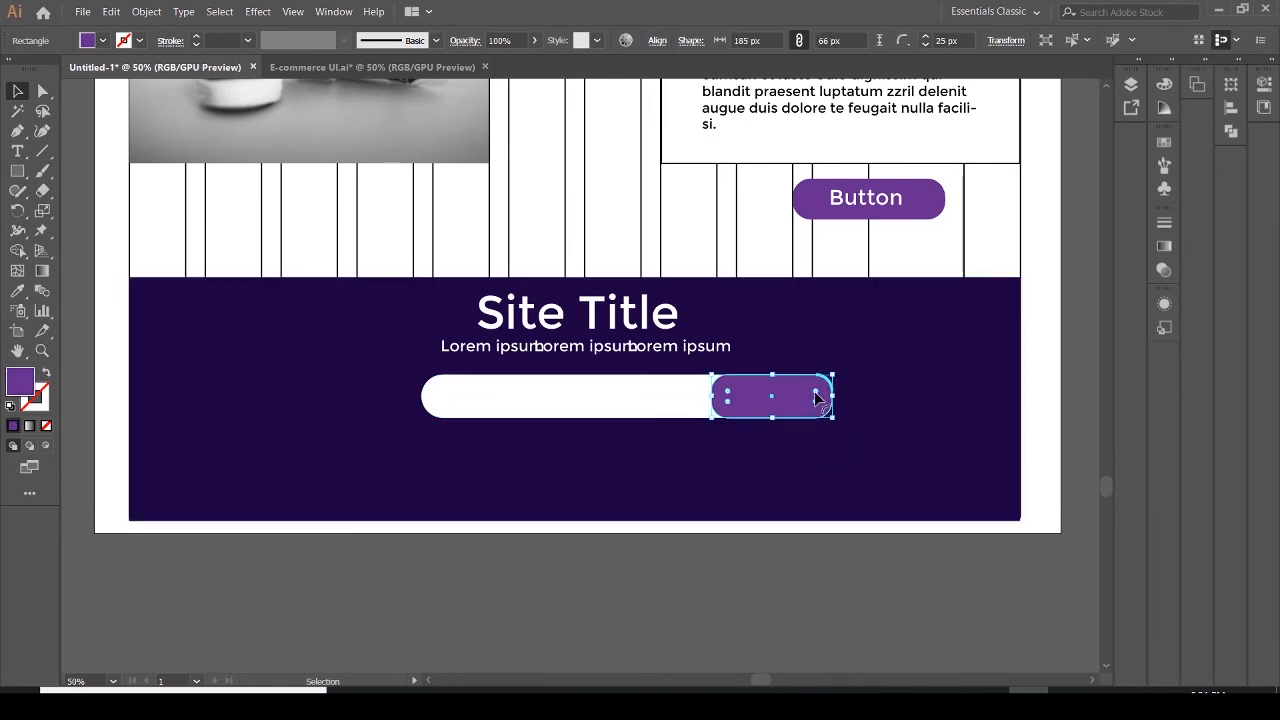
drag(815, 403, 816, 442)
click(818, 448)
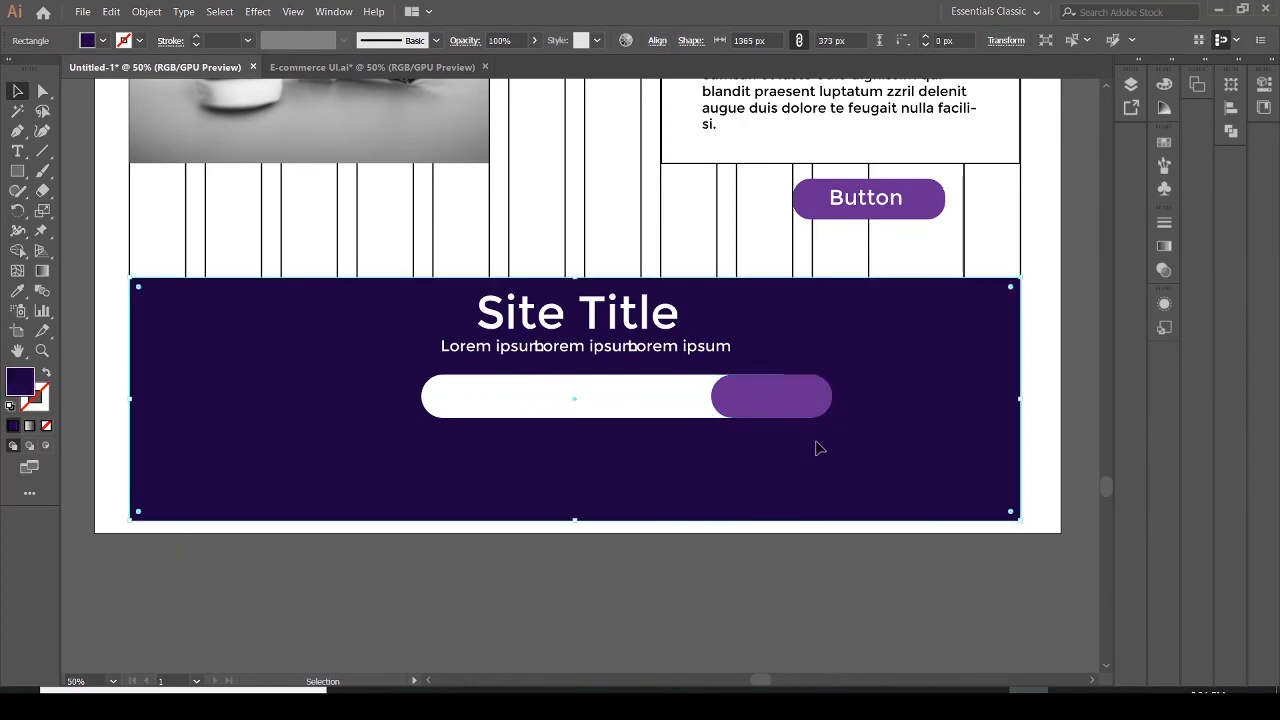
click(774, 392)
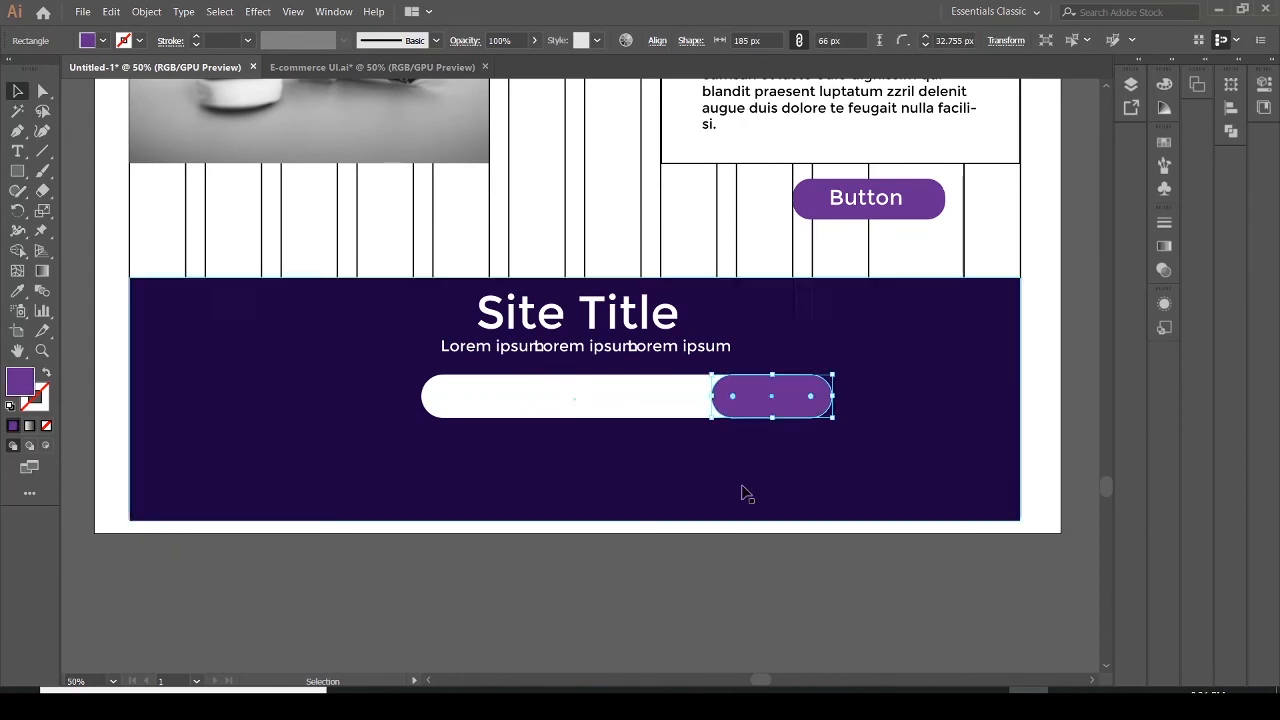
Compare with the reference design and set the purple button's fill to #430777
key(alt+Tab)
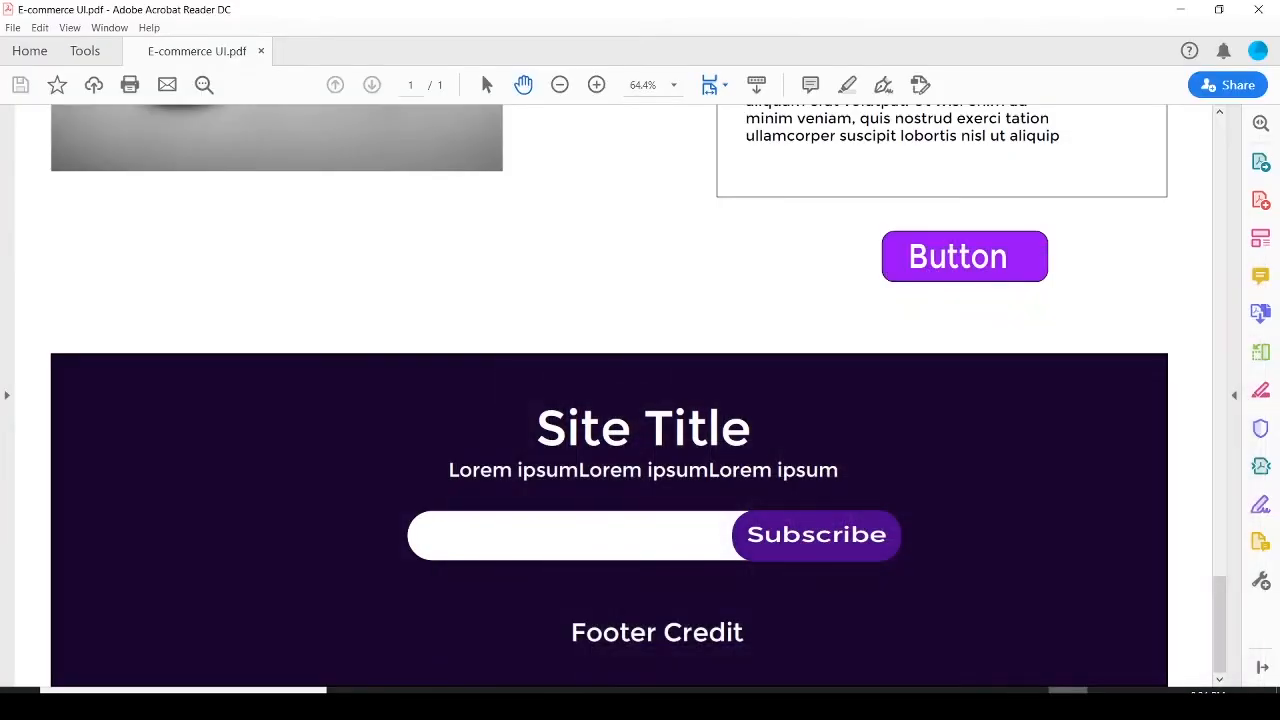
key(alt+Tab)
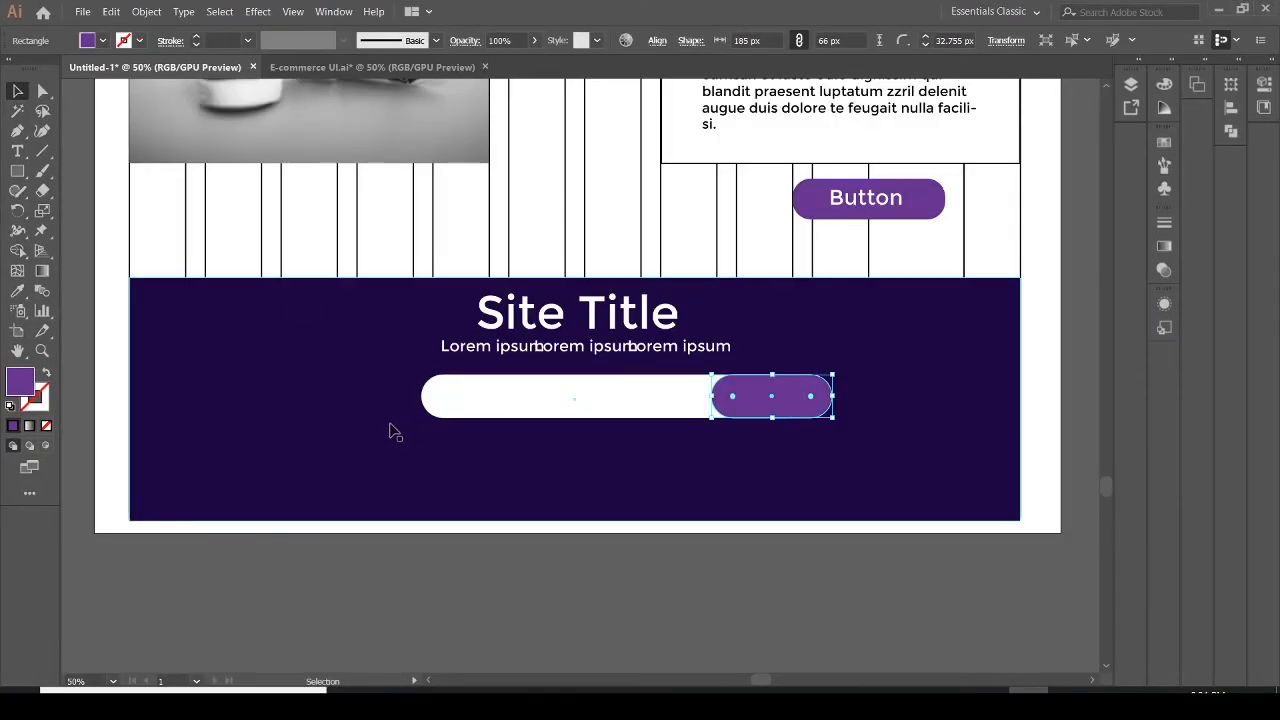
double_click(20, 384)
click(876, 406)
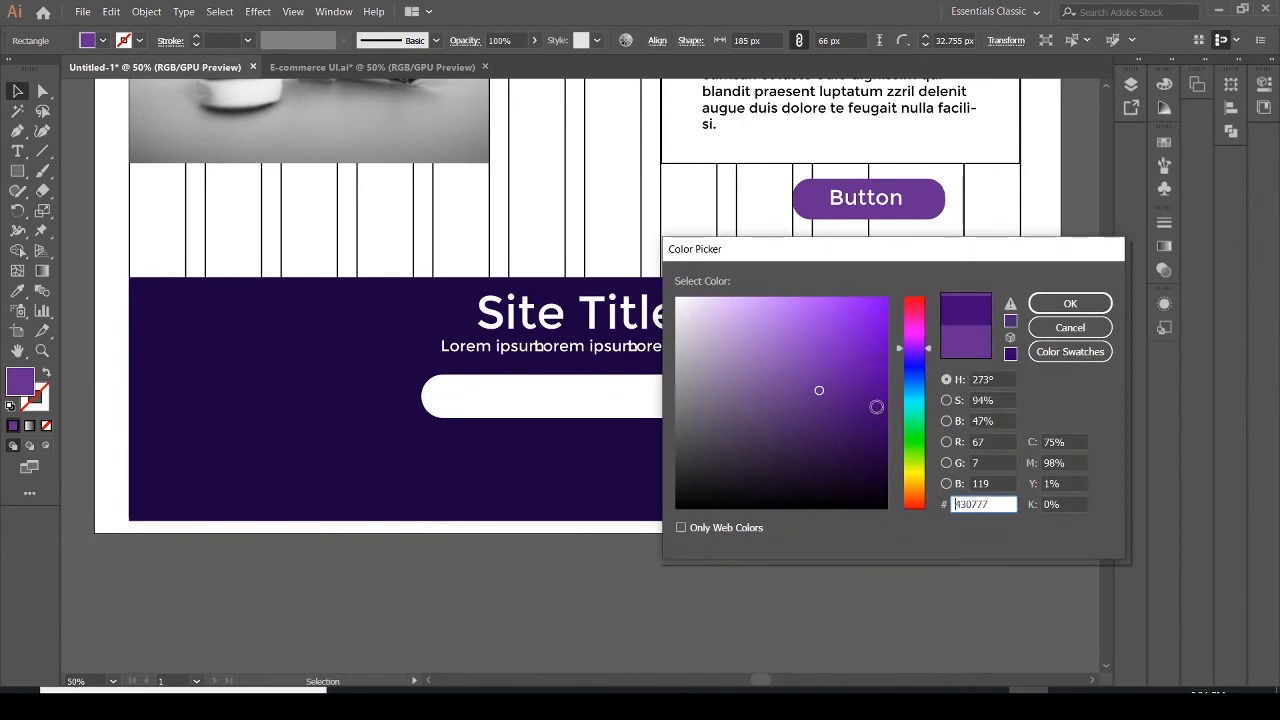
click(1070, 303)
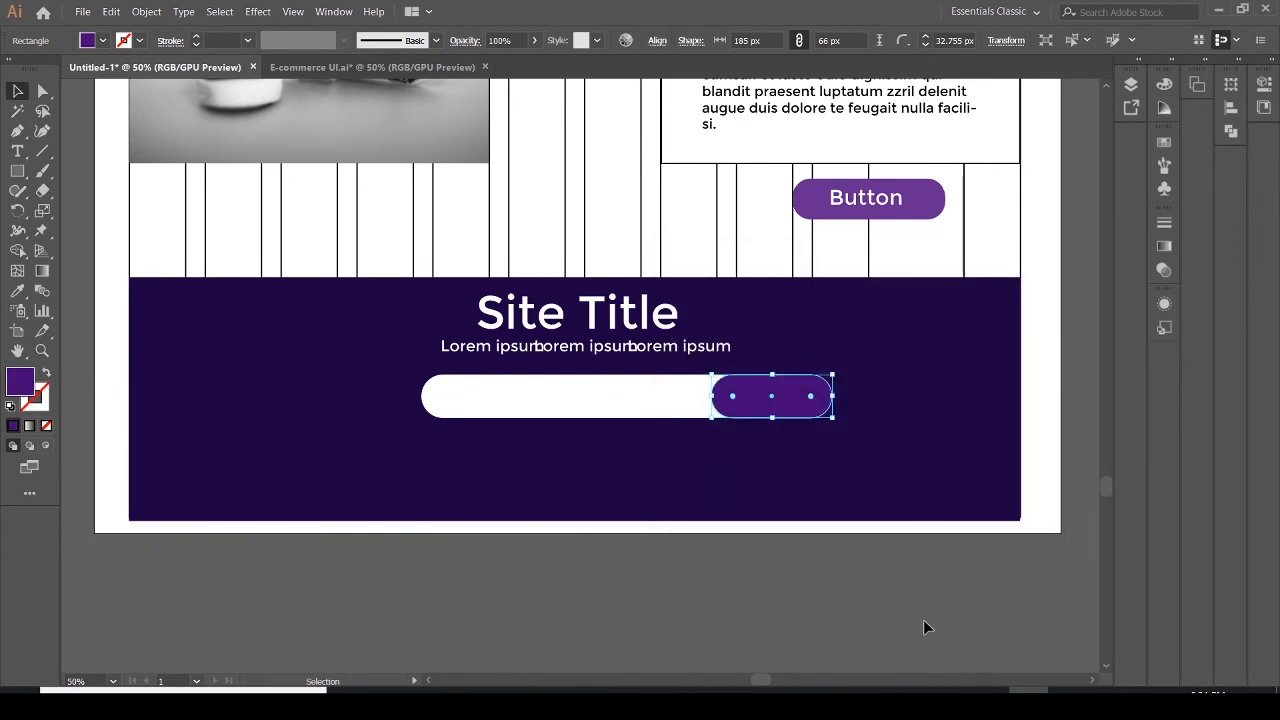
Extend the purple button's left edge further into the white field
click(926, 627)
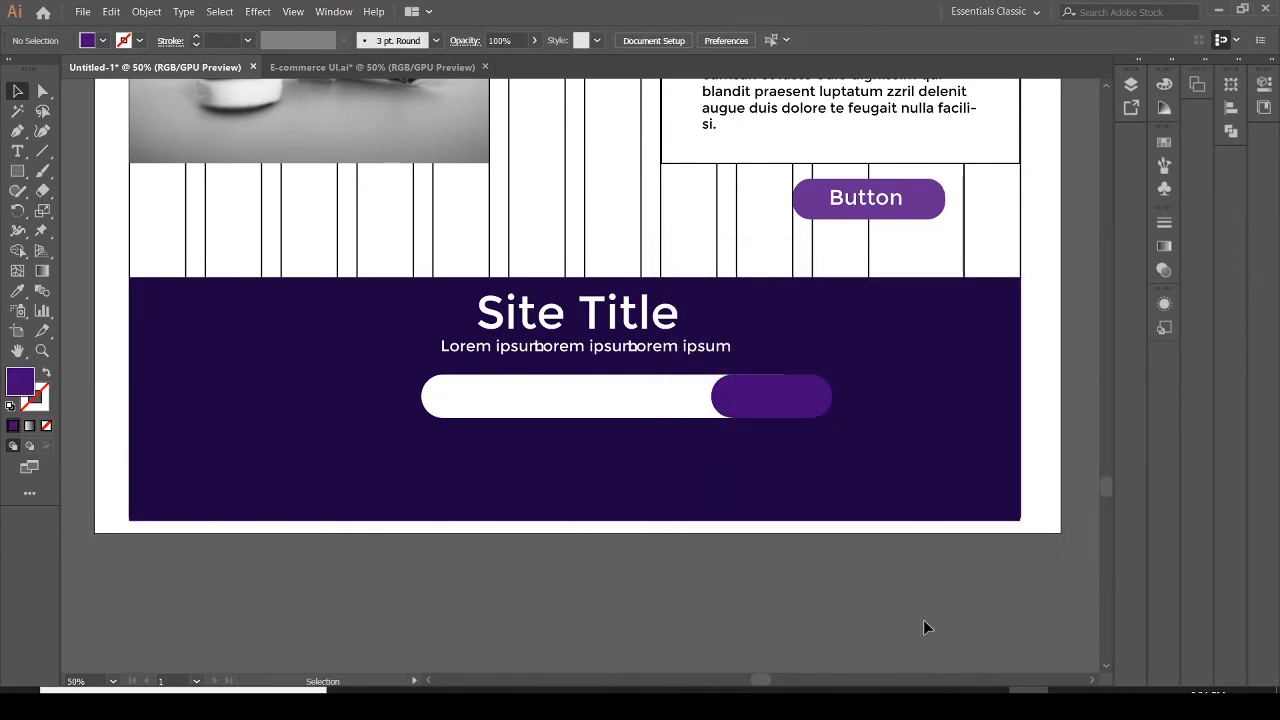
click(735, 393)
drag(771, 375, 772, 380)
click(830, 505)
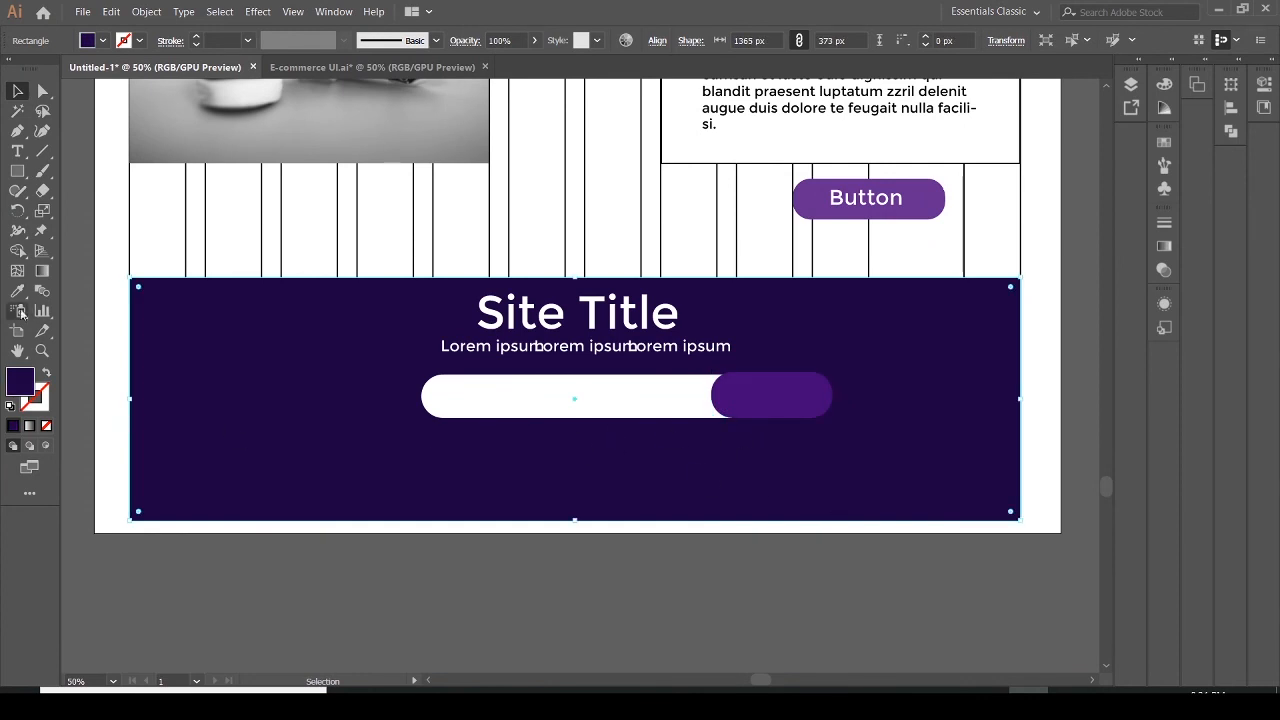
click(725, 397)
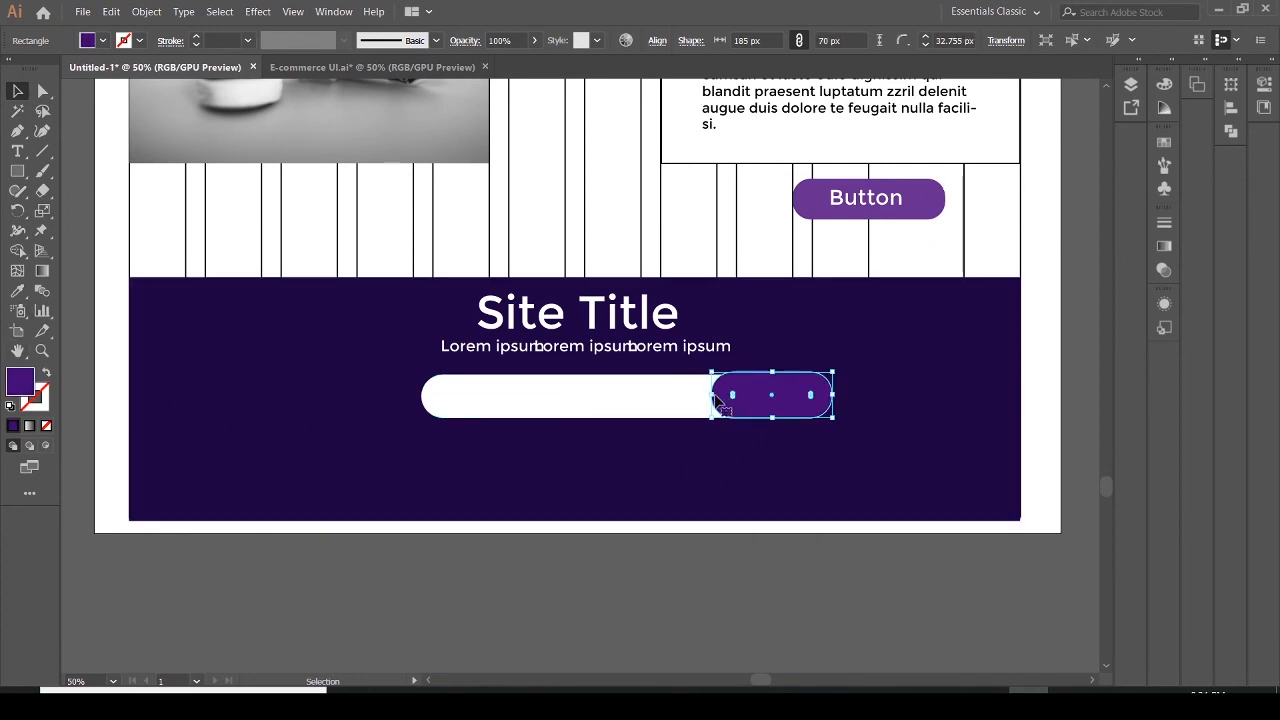
drag(713, 397, 689, 395)
click(739, 463)
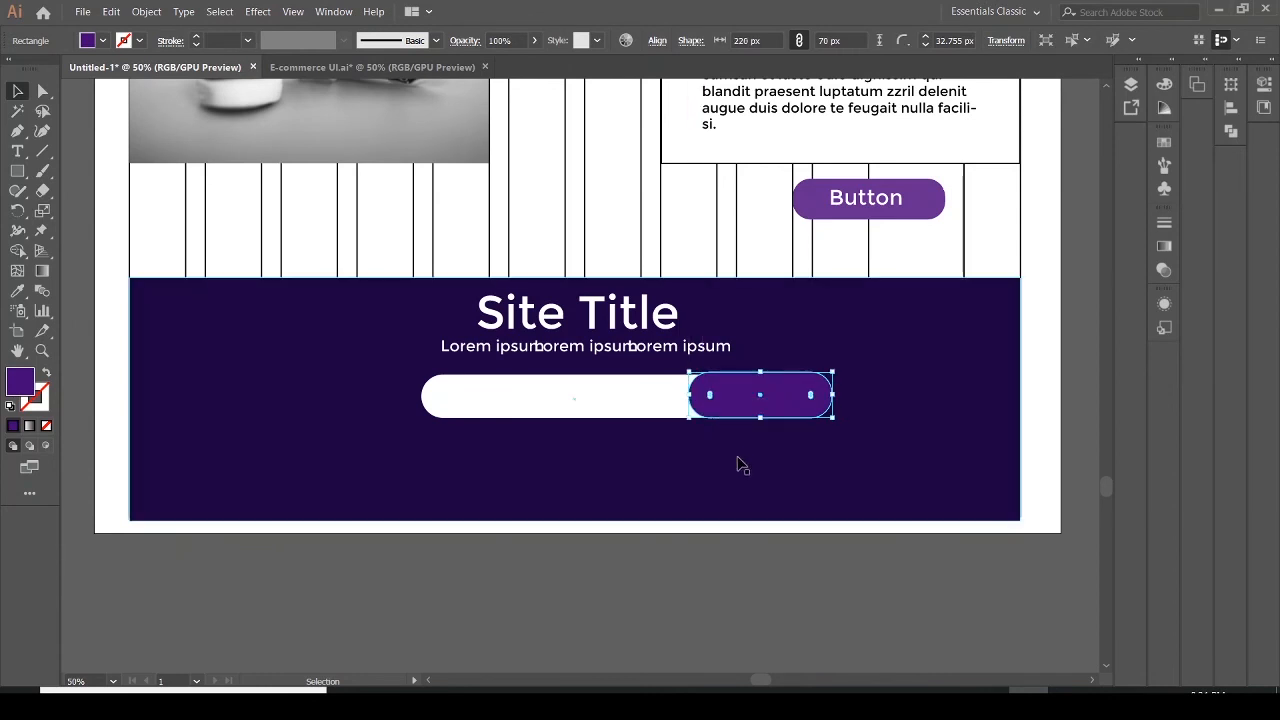
click(18, 151)
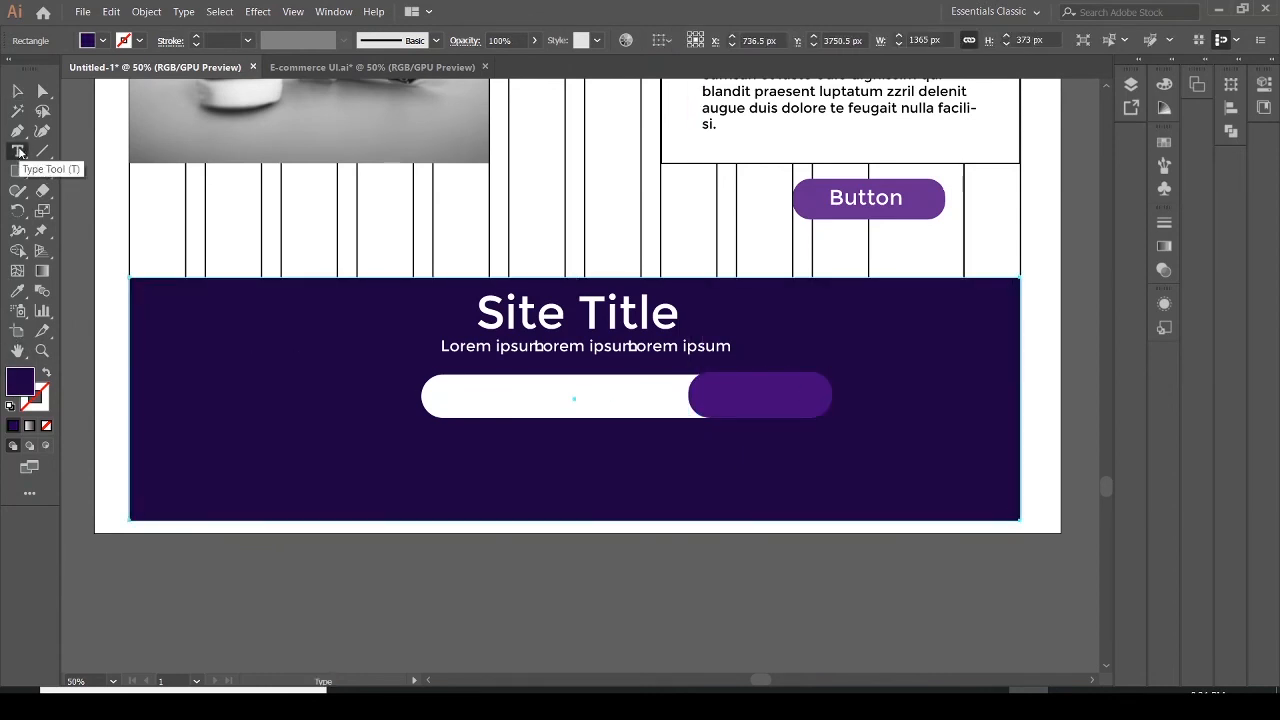
click(90, 42)
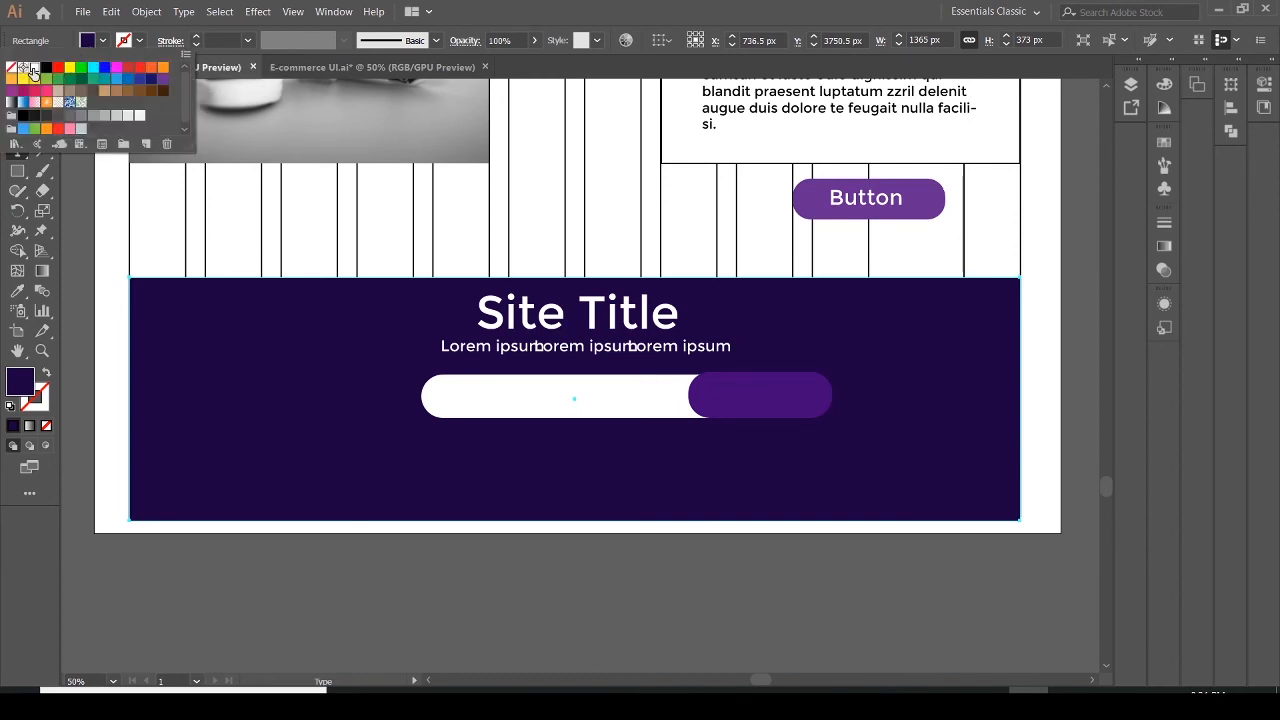
click(22, 67)
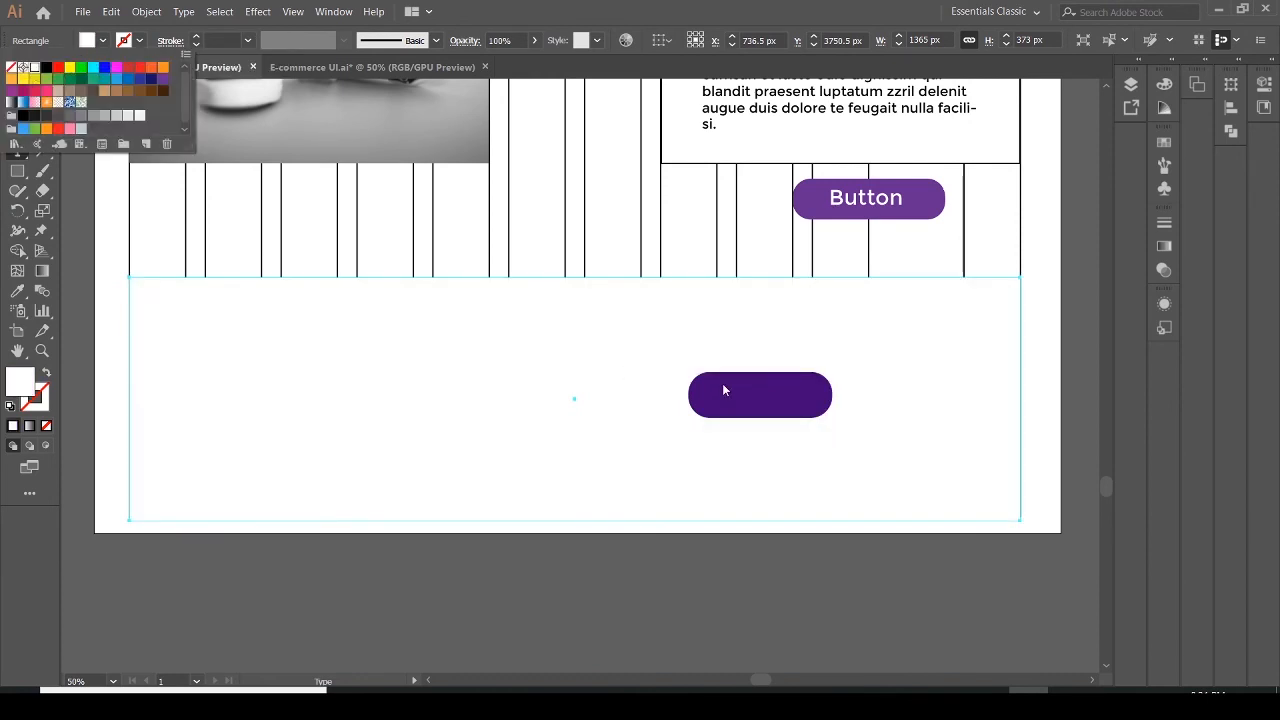
key(Escape)
key(ctrl+z)
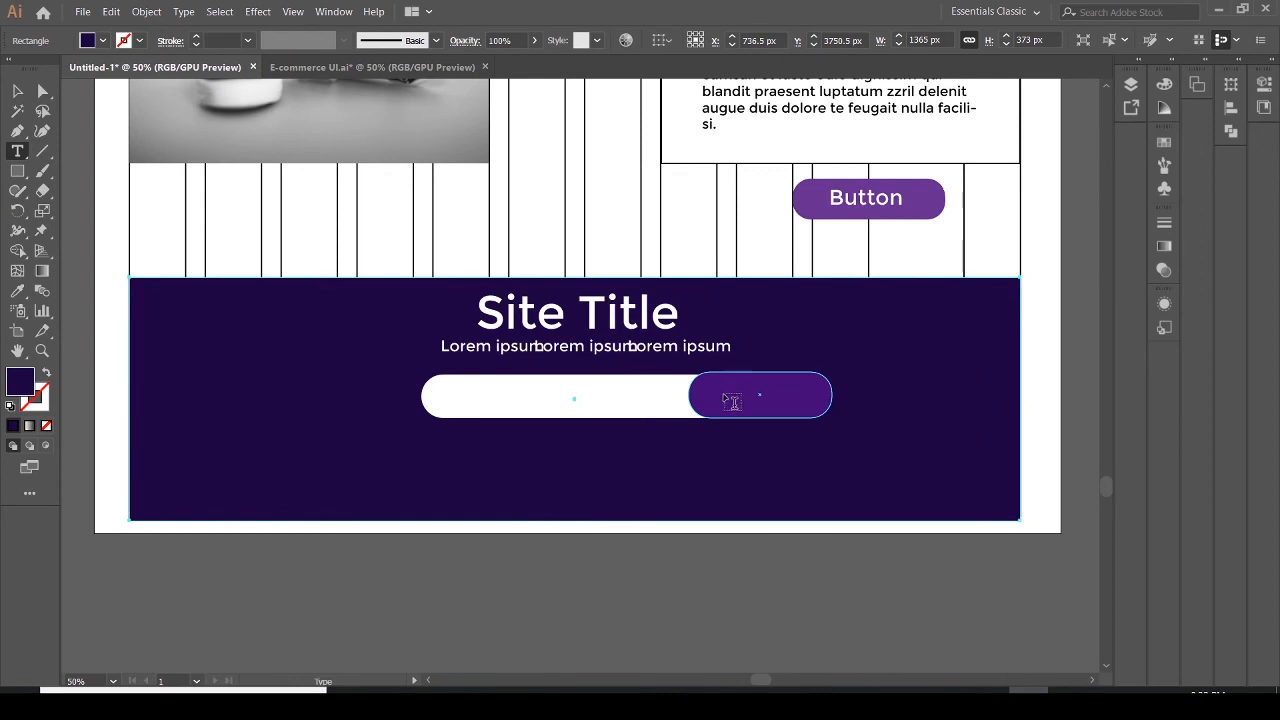
Place a text label on the purple button, select its placeholder text and make it white
click(726, 391)
click(765, 412)
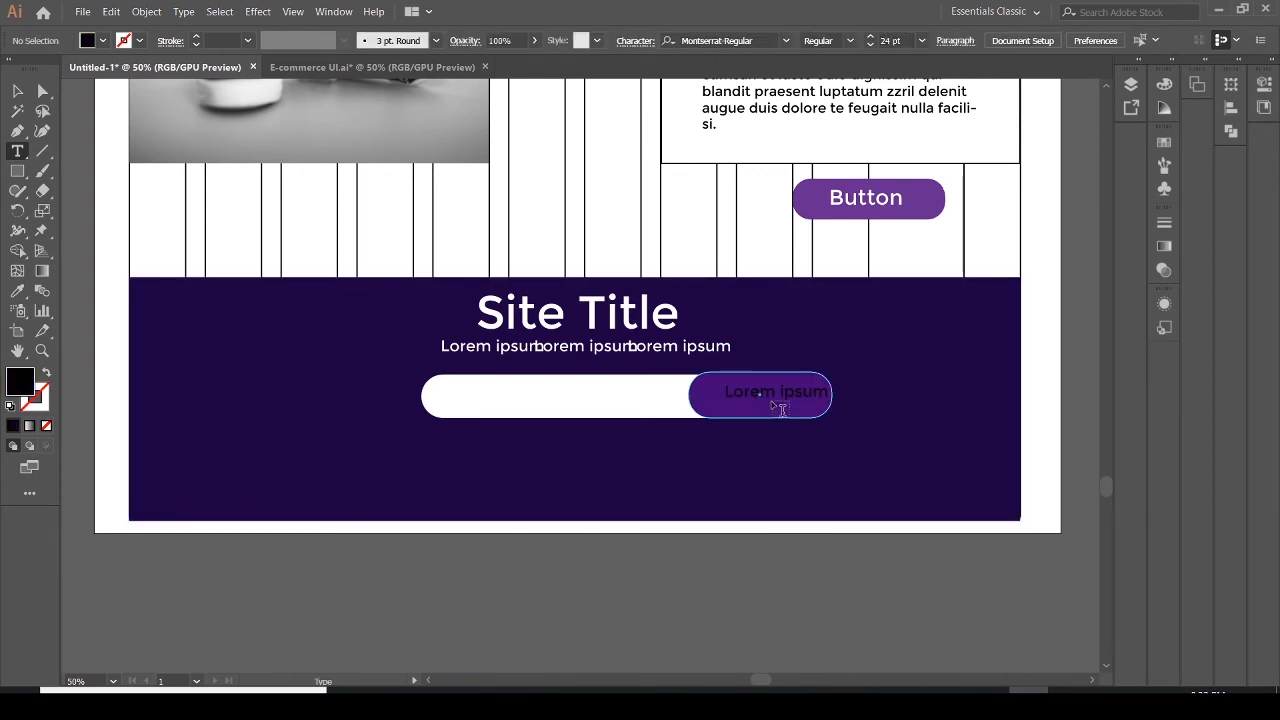
click(826, 393)
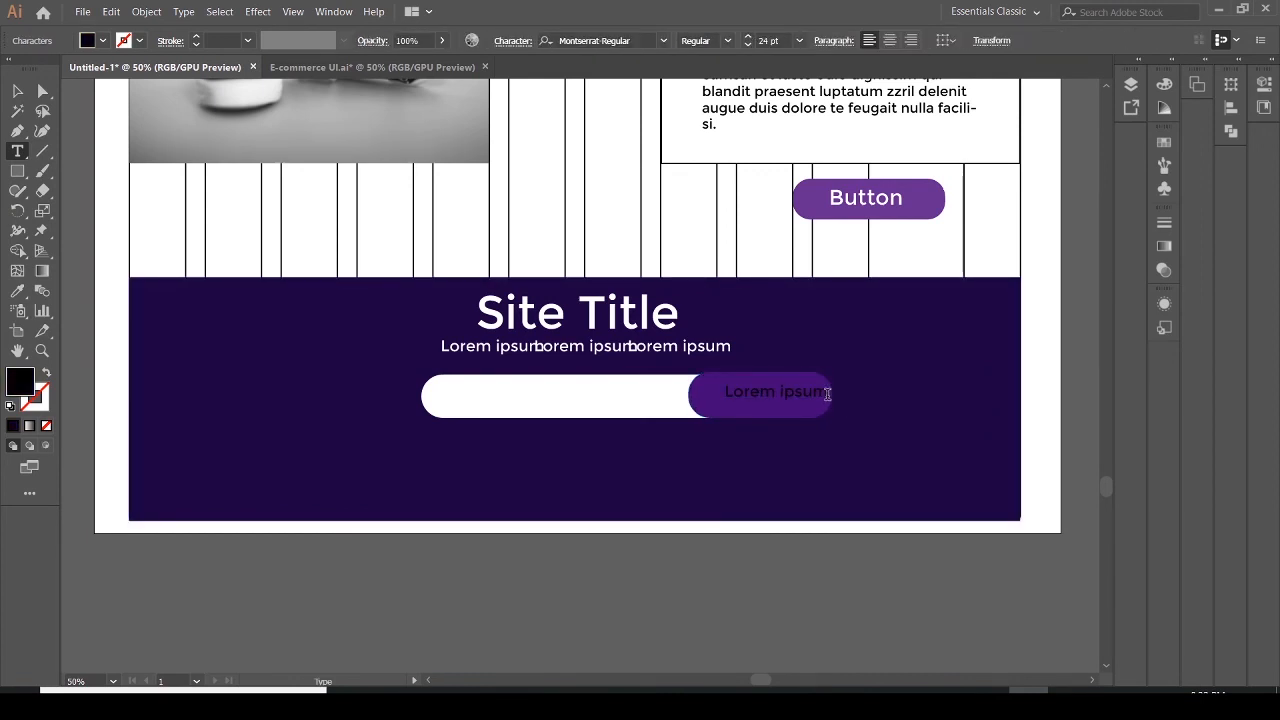
drag(829, 393, 720, 396)
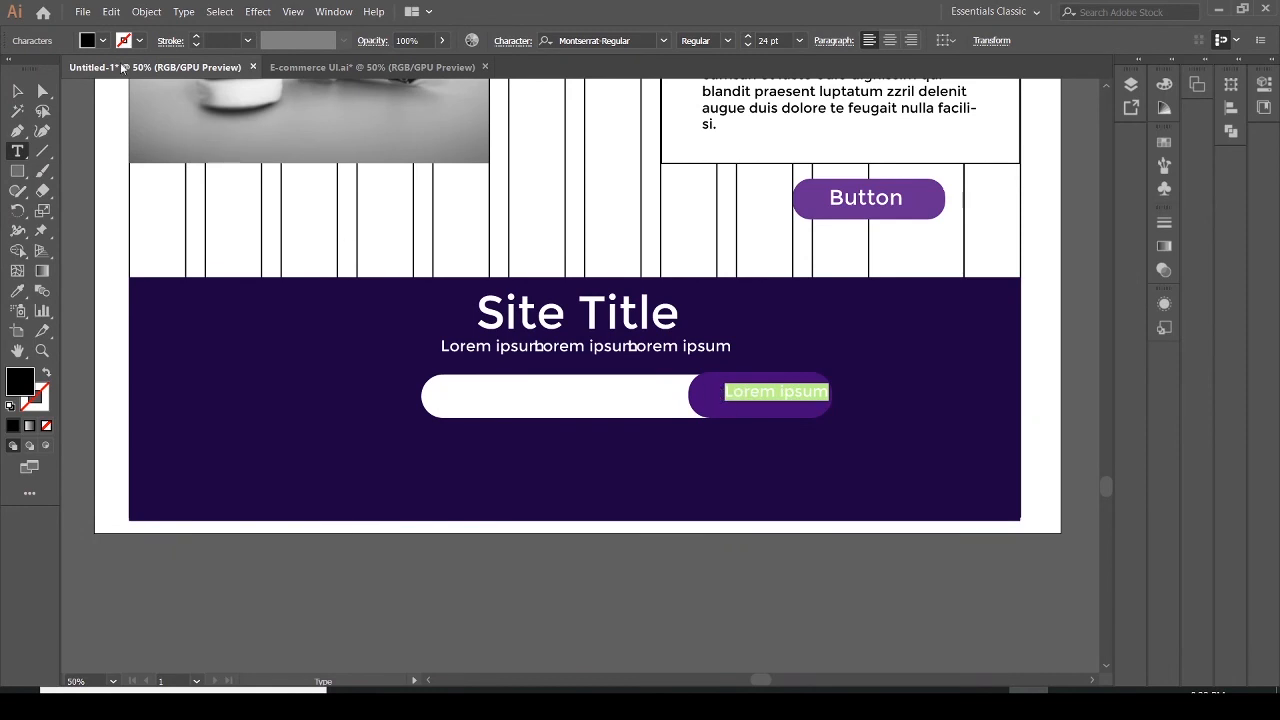
click(101, 41)
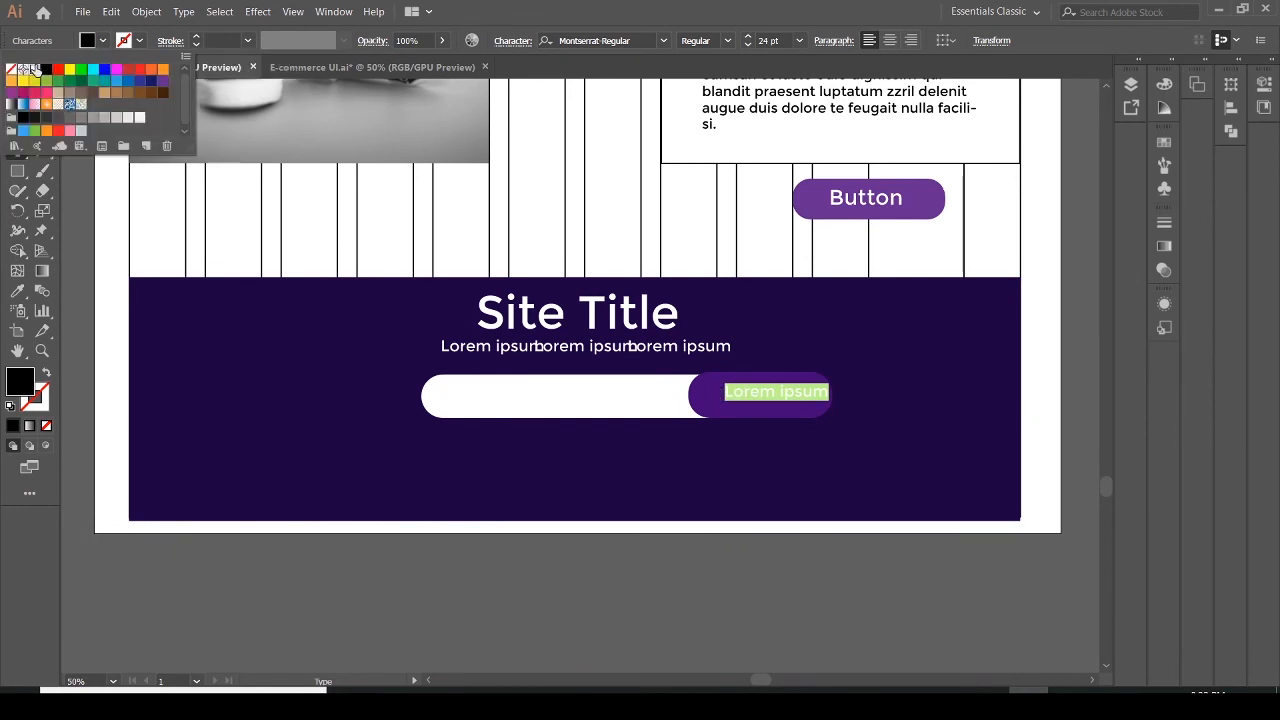
click(35, 69)
Replace the button label's text with Subscribe
click(762, 399)
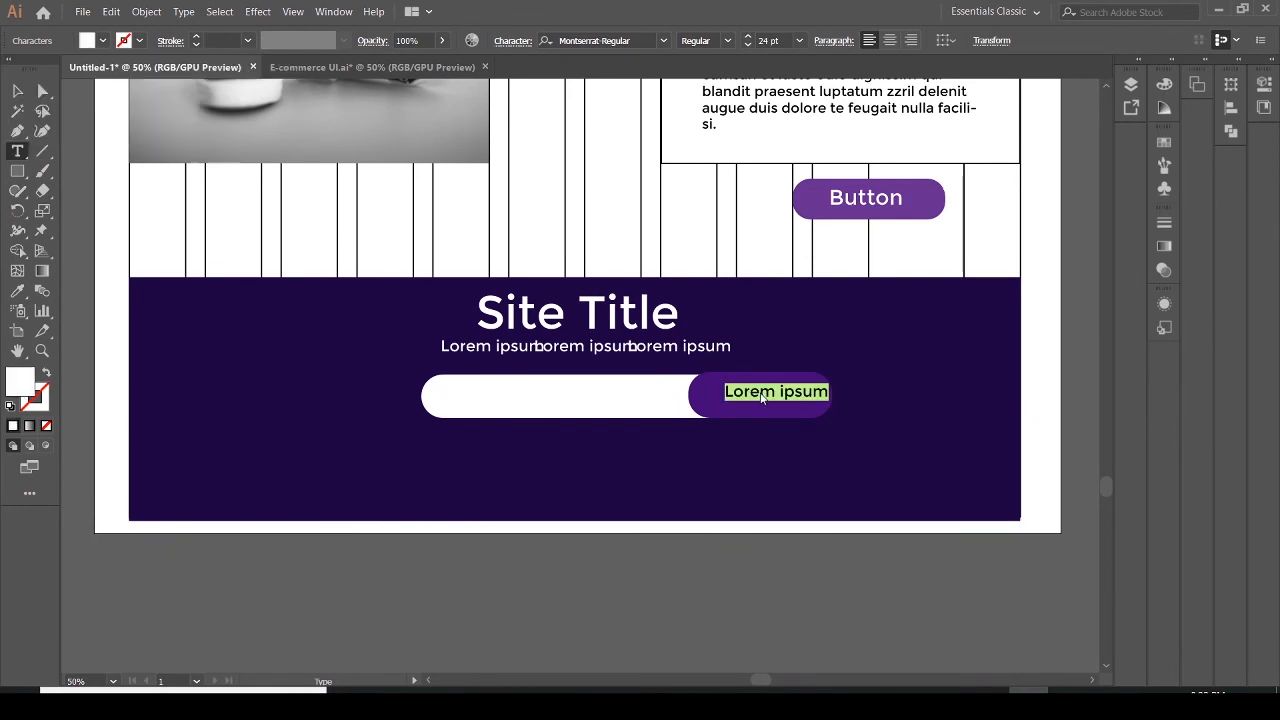
click(793, 388)
text(Subscribe)
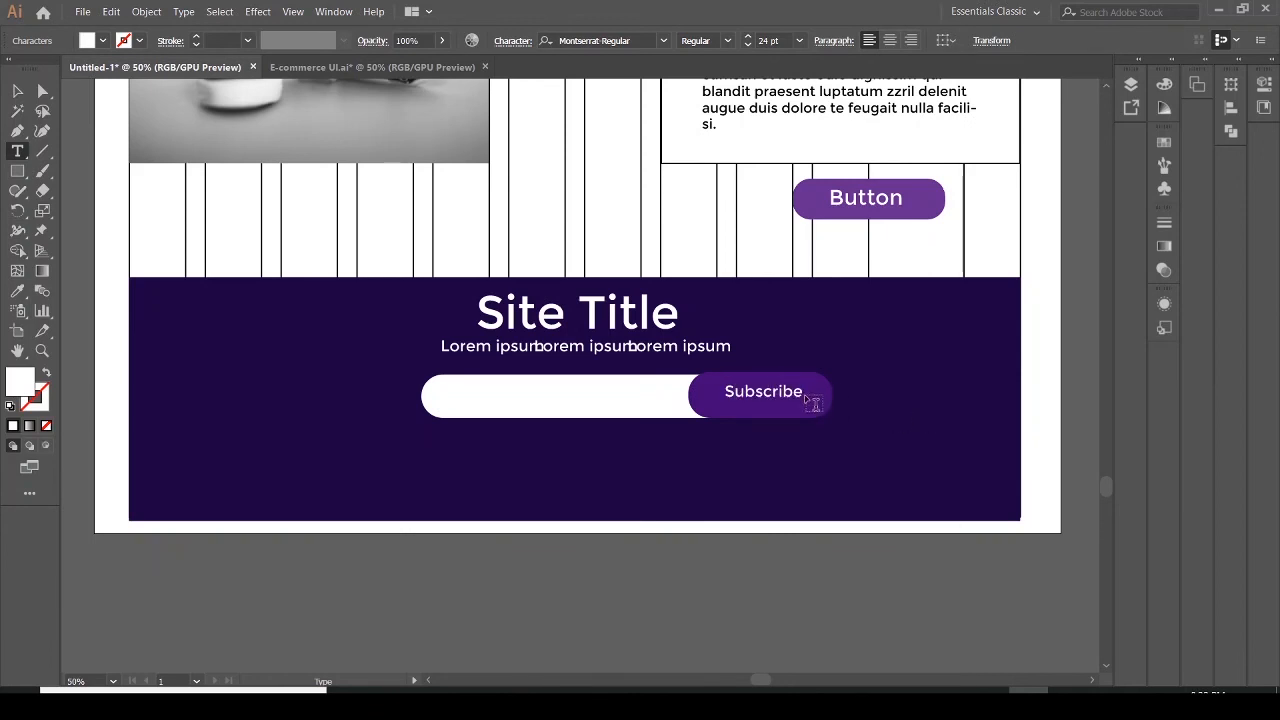
Select the Subscribe label text and set its font size to 36 pt
drag(803, 392, 740, 393)
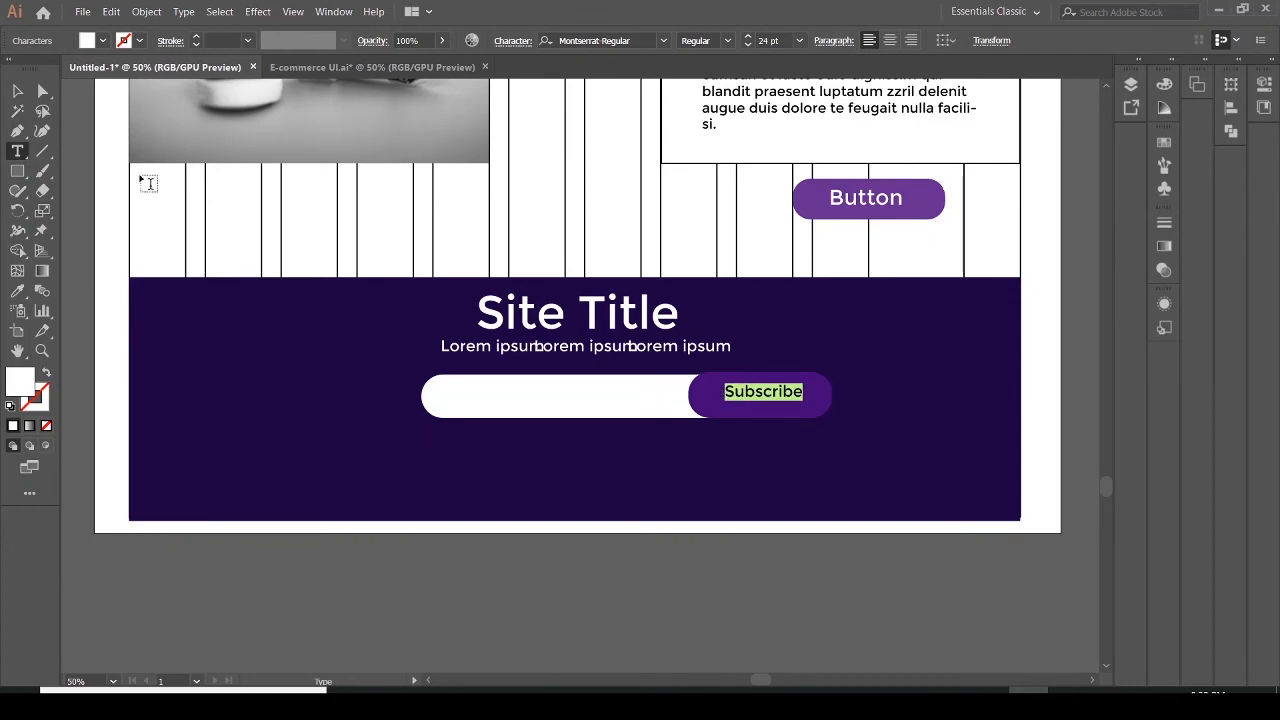
click(799, 41)
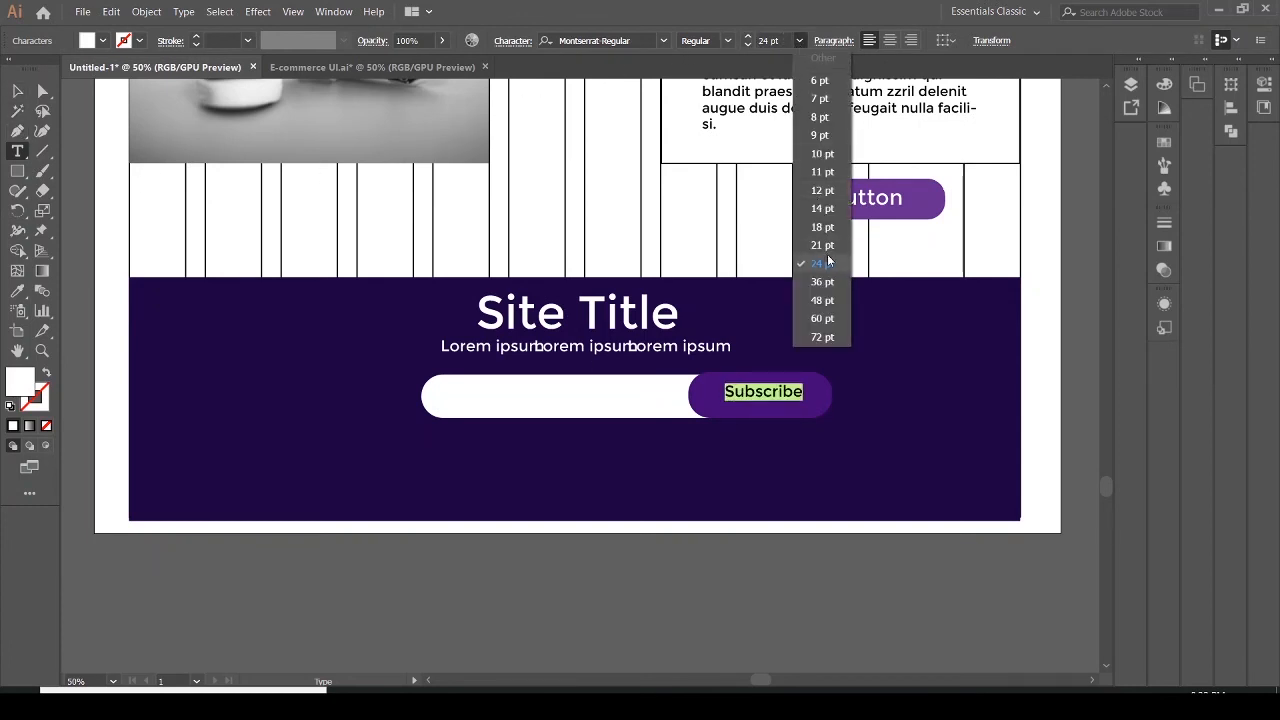
click(824, 282)
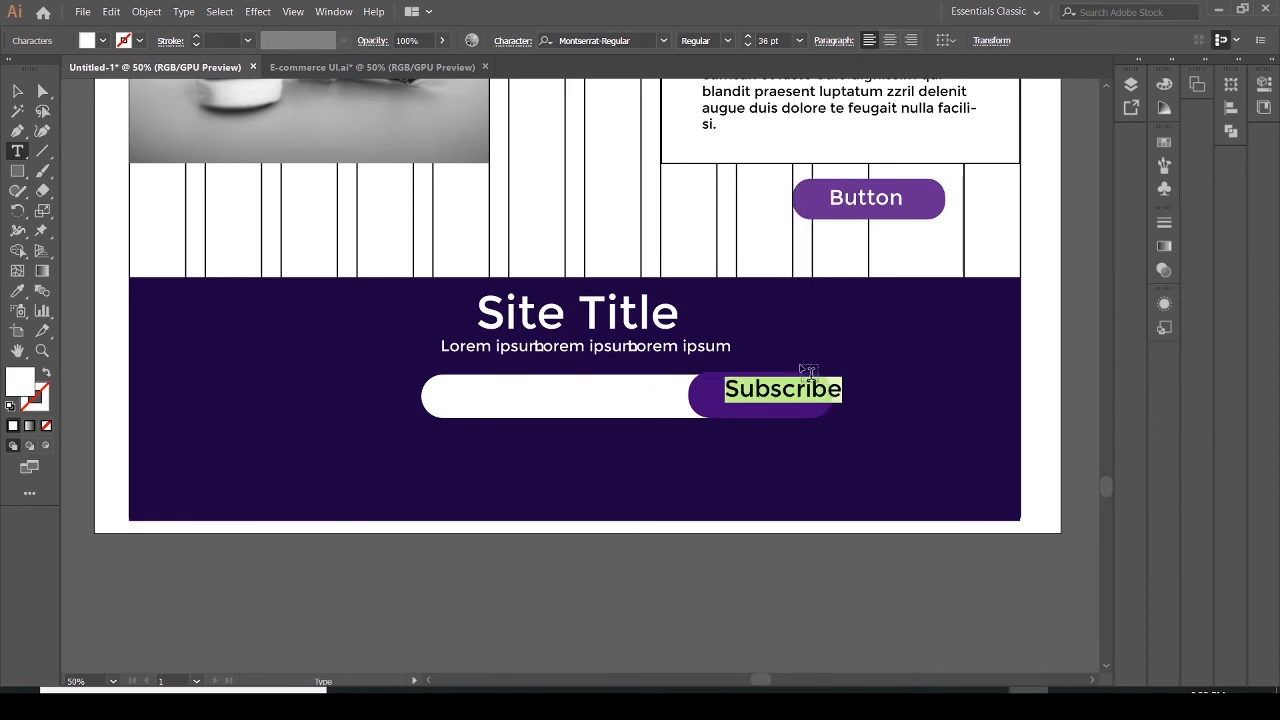
Move the Subscribe label to sit centred on the purple button
click(17, 90)
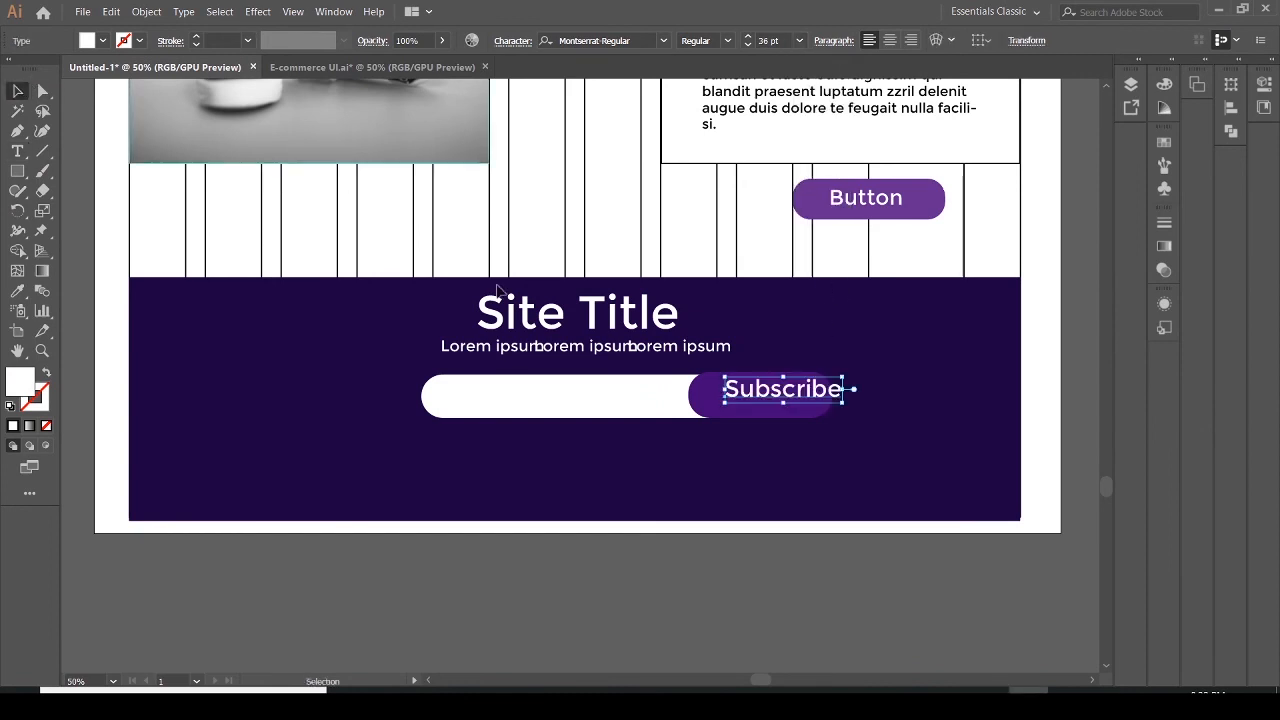
mouse_move(770, 398)
mouse_down()
mouse_move(748, 402)
mouse_move(773, 406)
mouse_up()
click(880, 474)
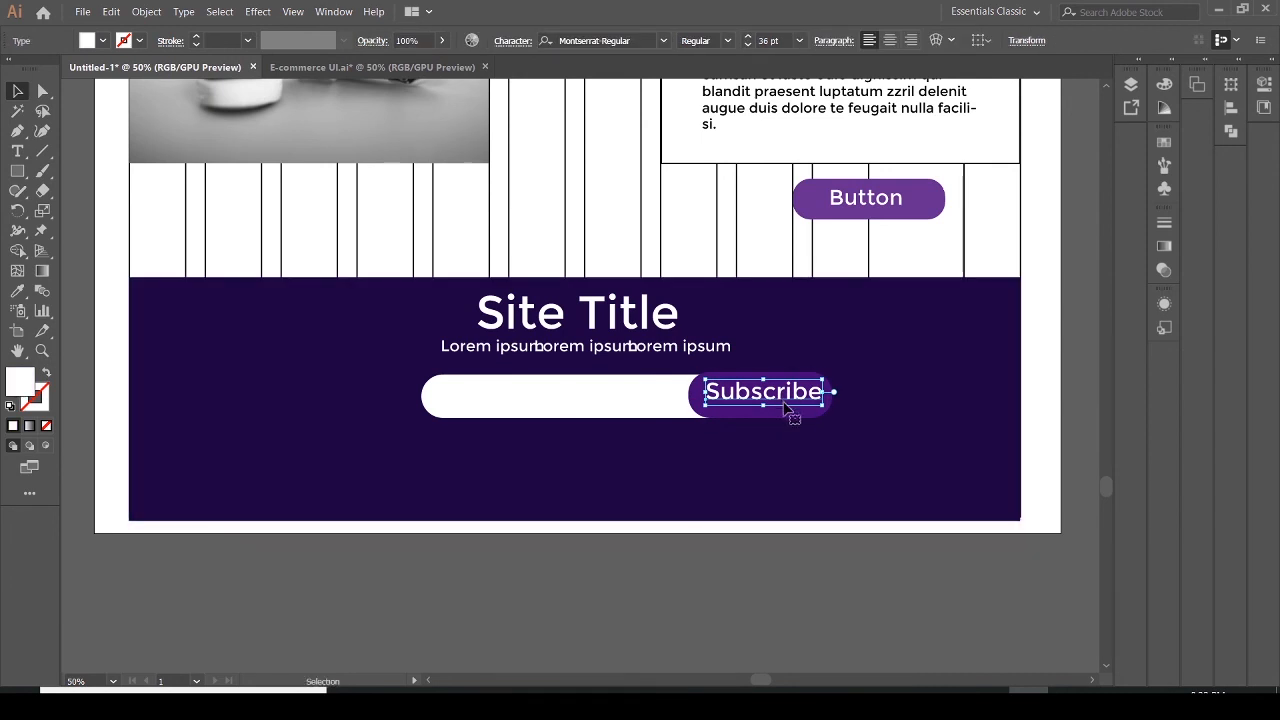
Switch to the reference PDF to compare the footer design, then return to the artboard
click(848, 446)
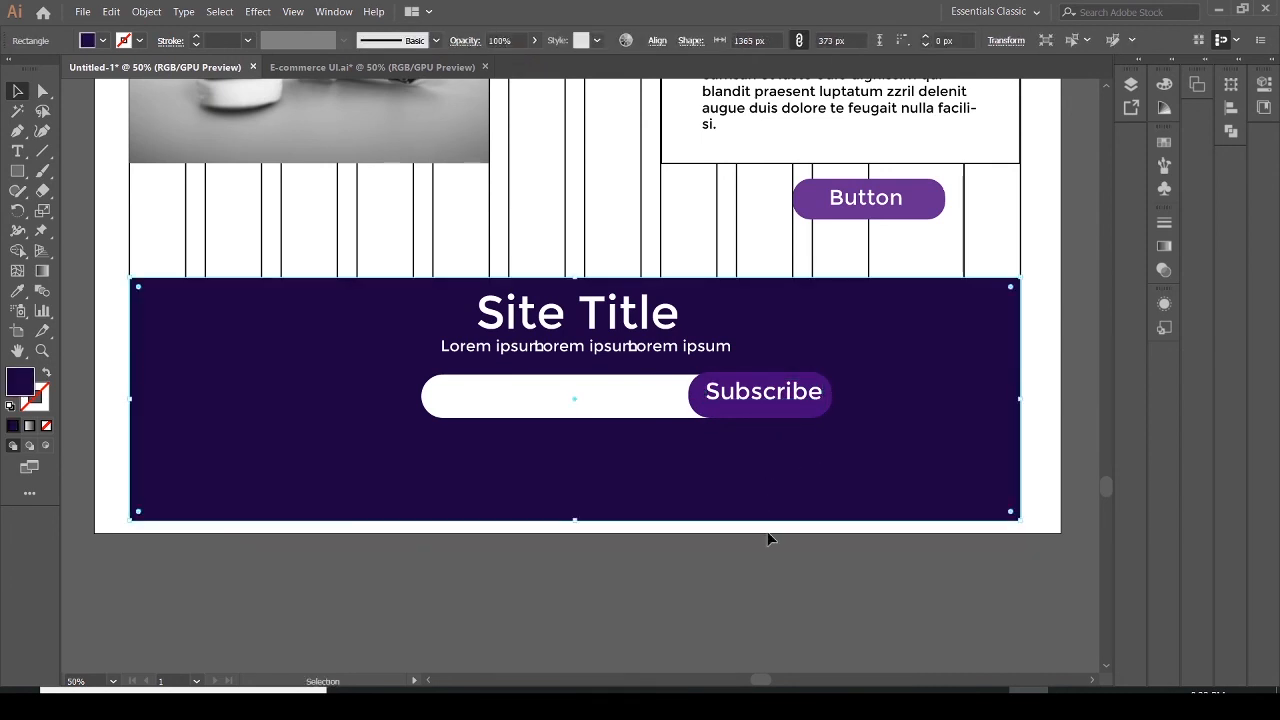
click(1068, 703)
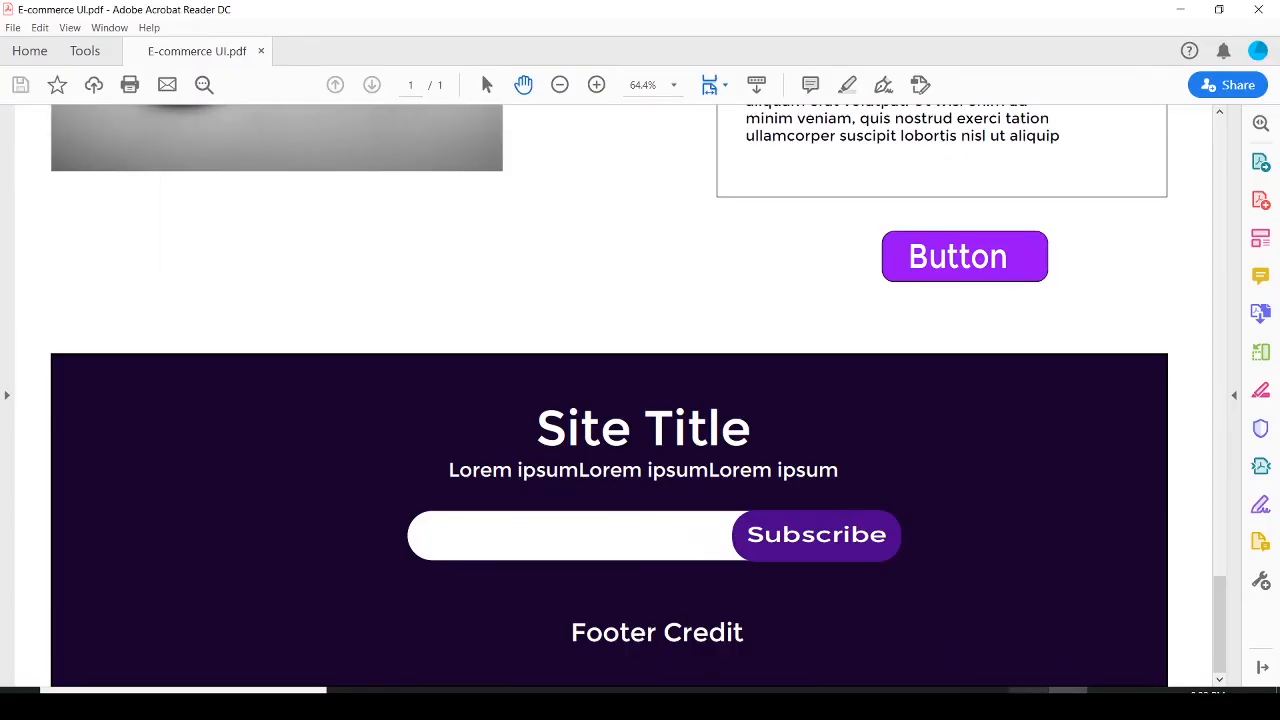
click(1029, 703)
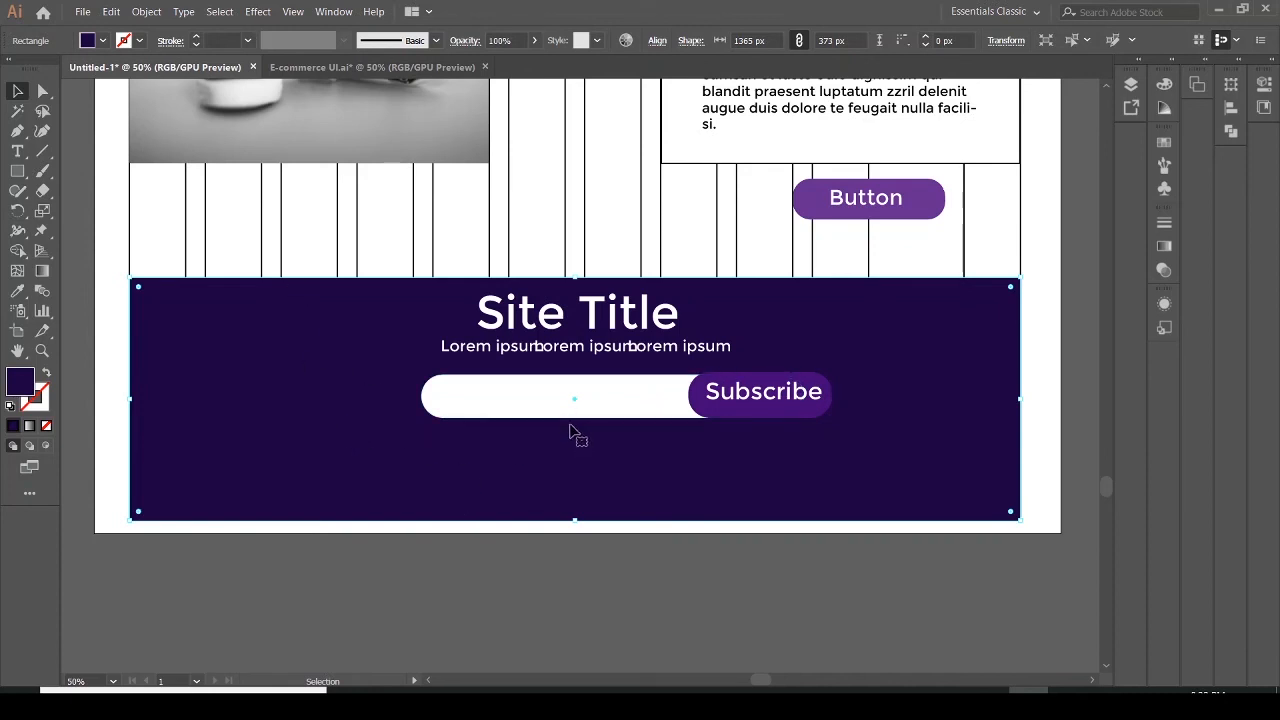
Place the facebook and pinterest SVG icons from the UI-Ecommerce folder into the footer below the email field
click(81, 13)
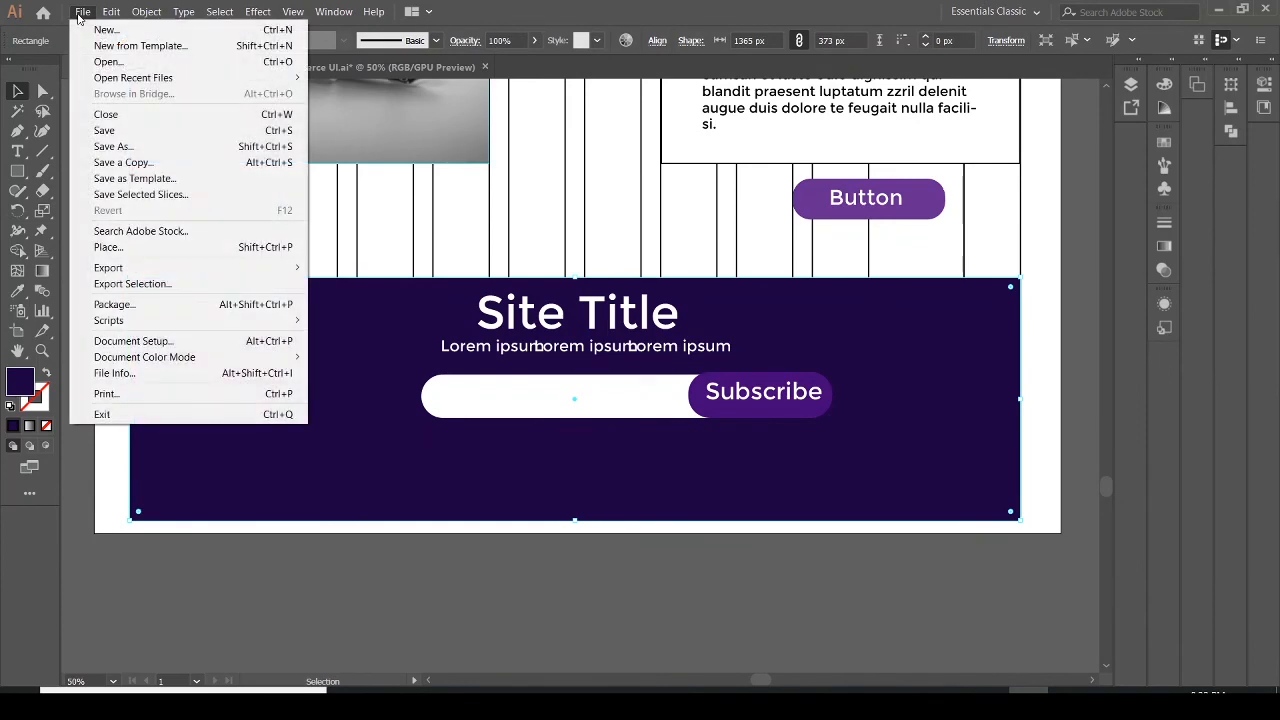
click(108, 248)
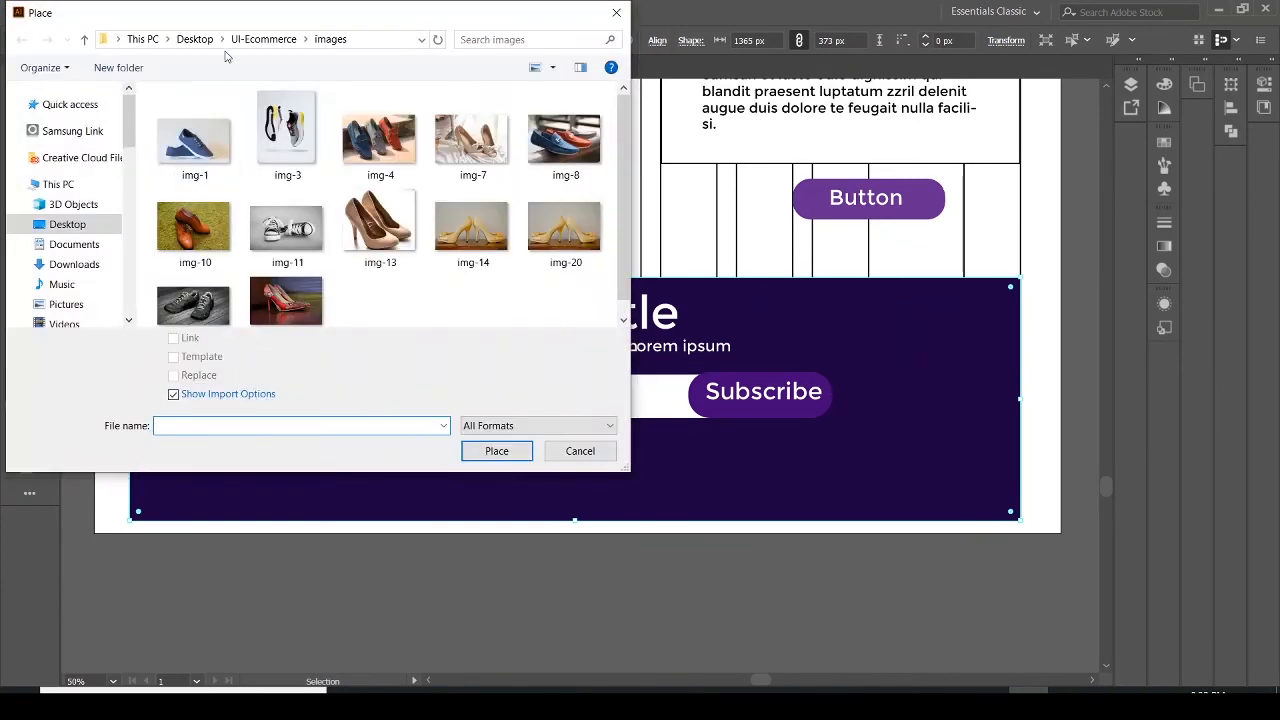
click(263, 39)
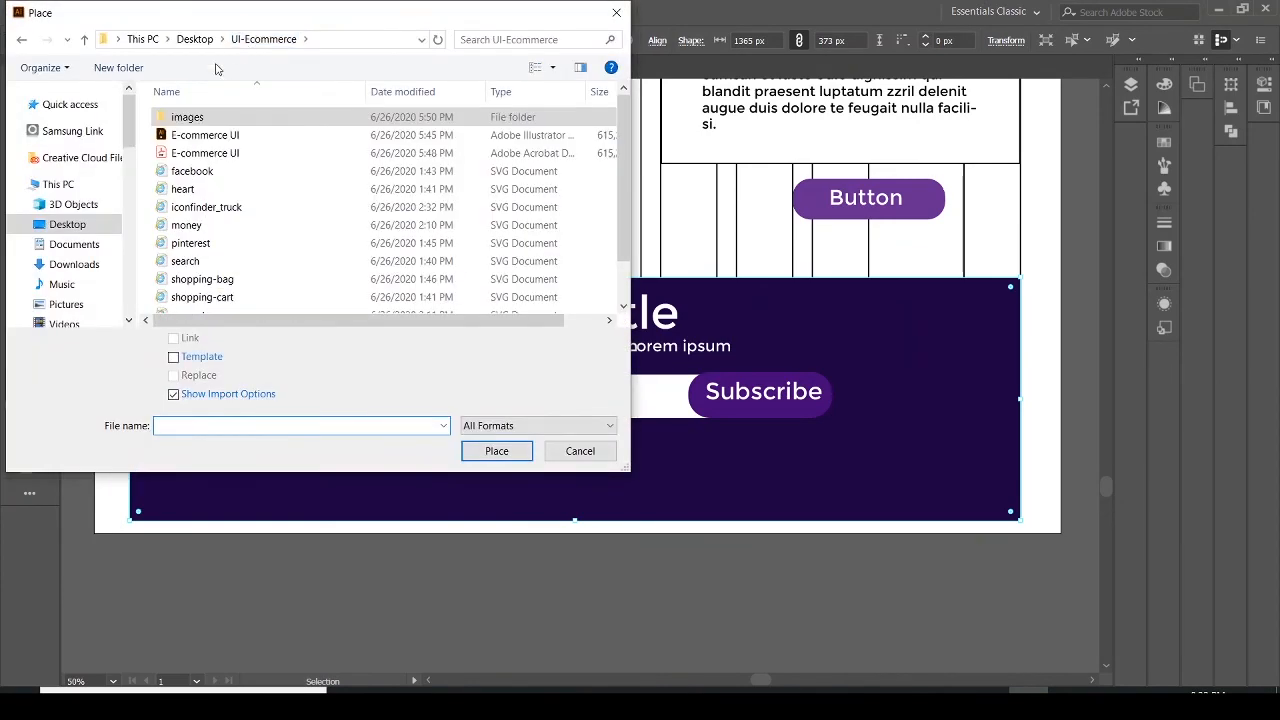
click(198, 174)
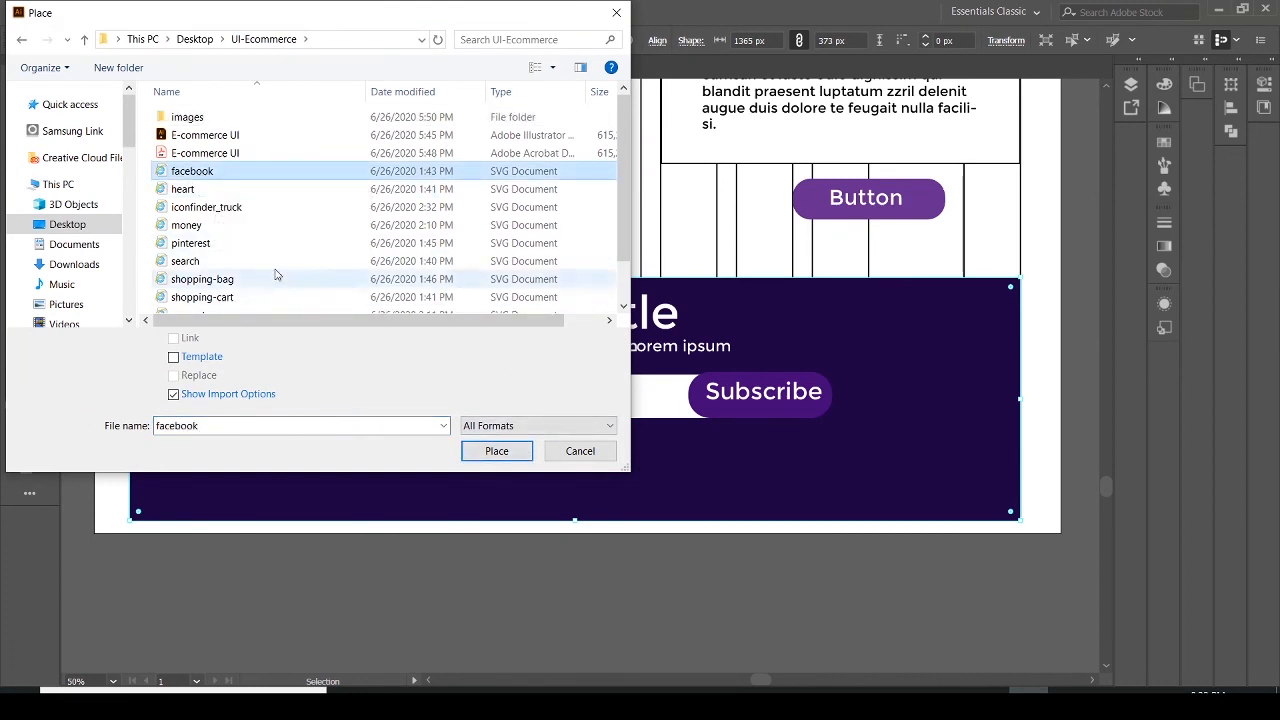
ctrl+click(214, 248)
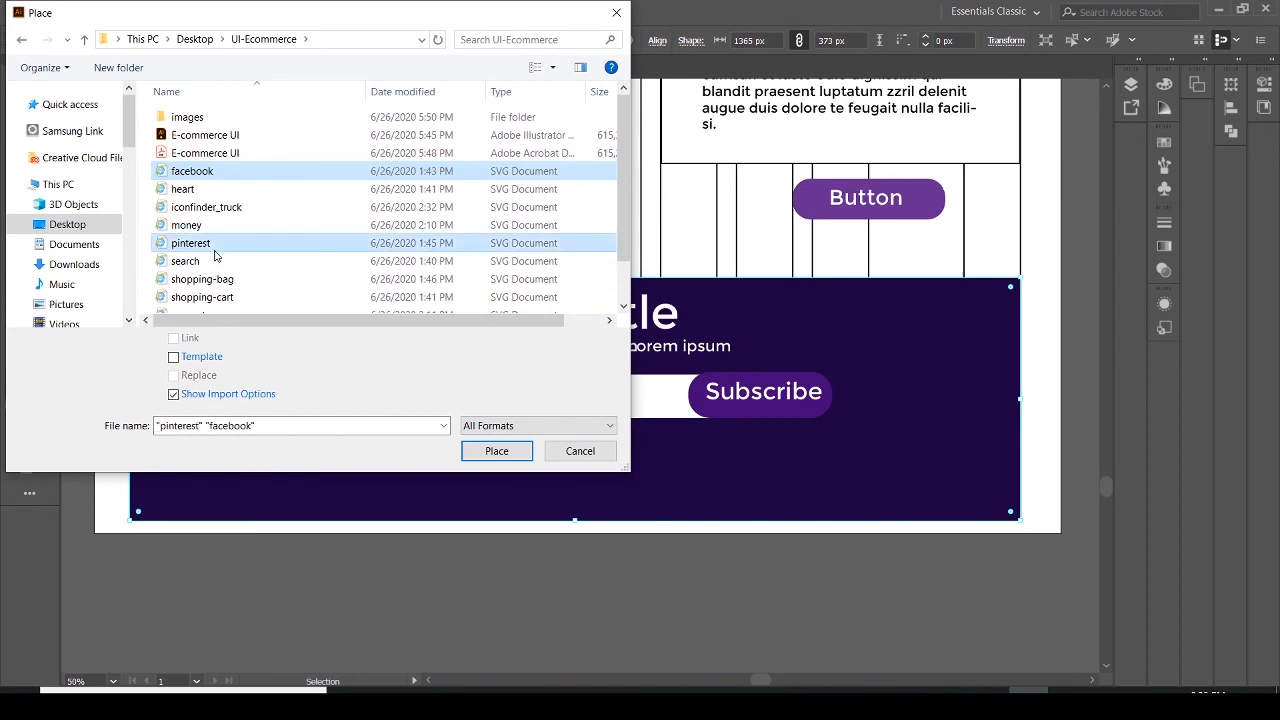
click(500, 451)
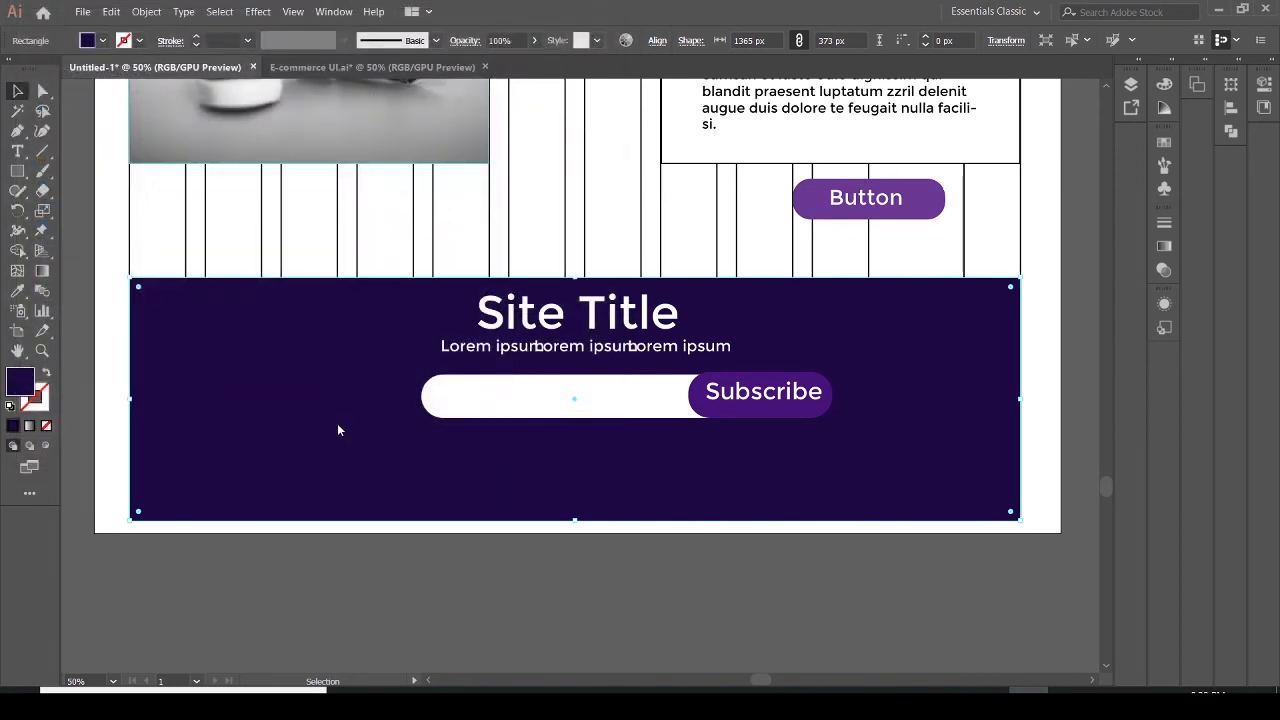
click(352, 455)
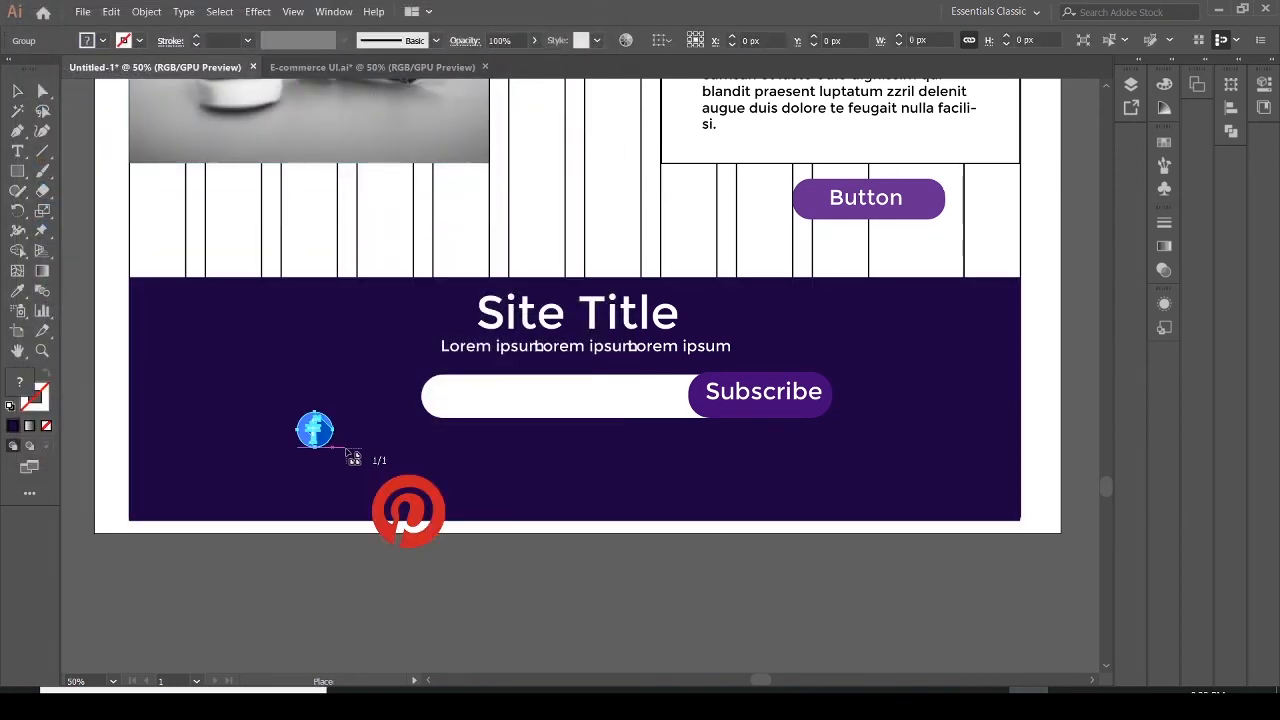
click(407, 471)
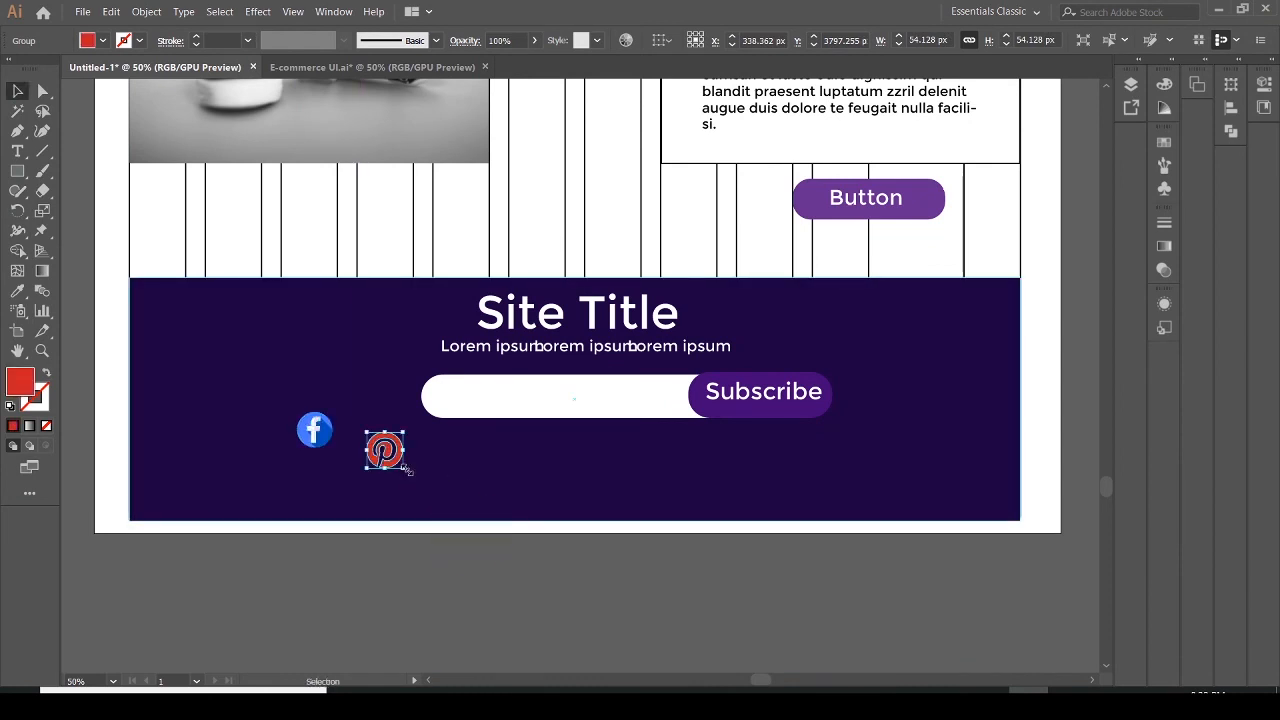
click(170, 314)
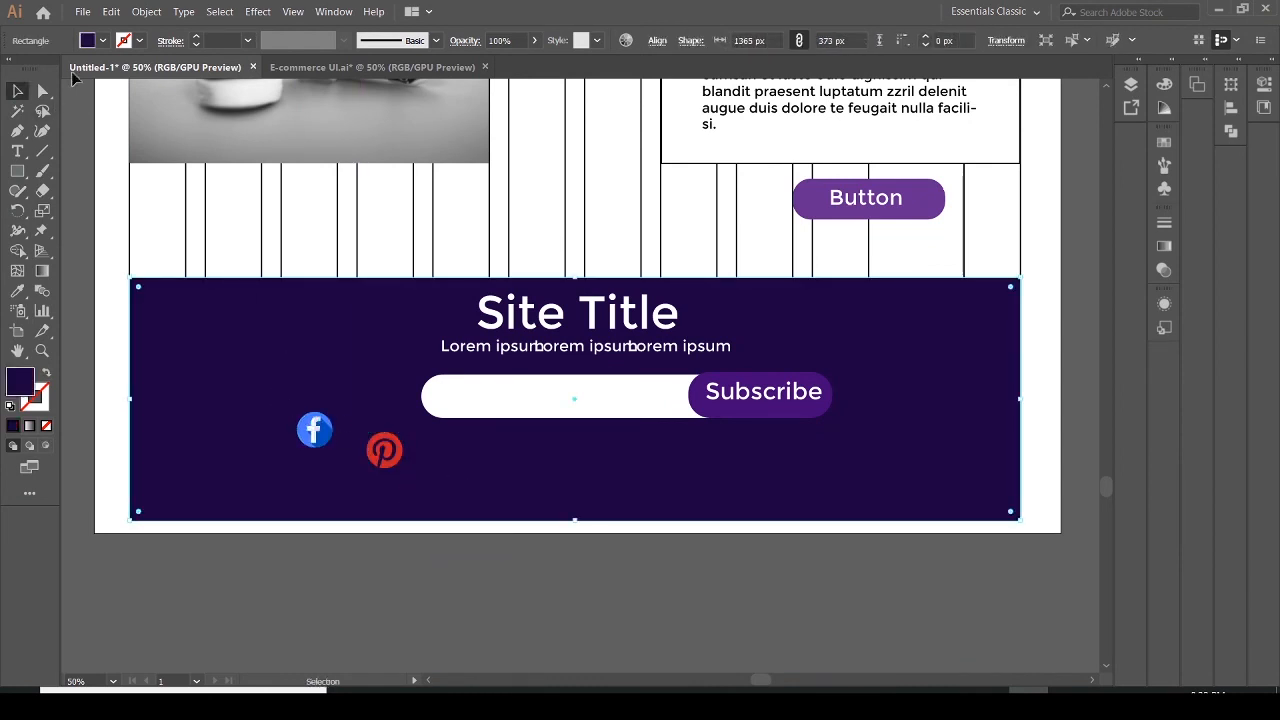
Place the twitter SVG icon into the footer, sized to about 60 px wide
click(81, 14)
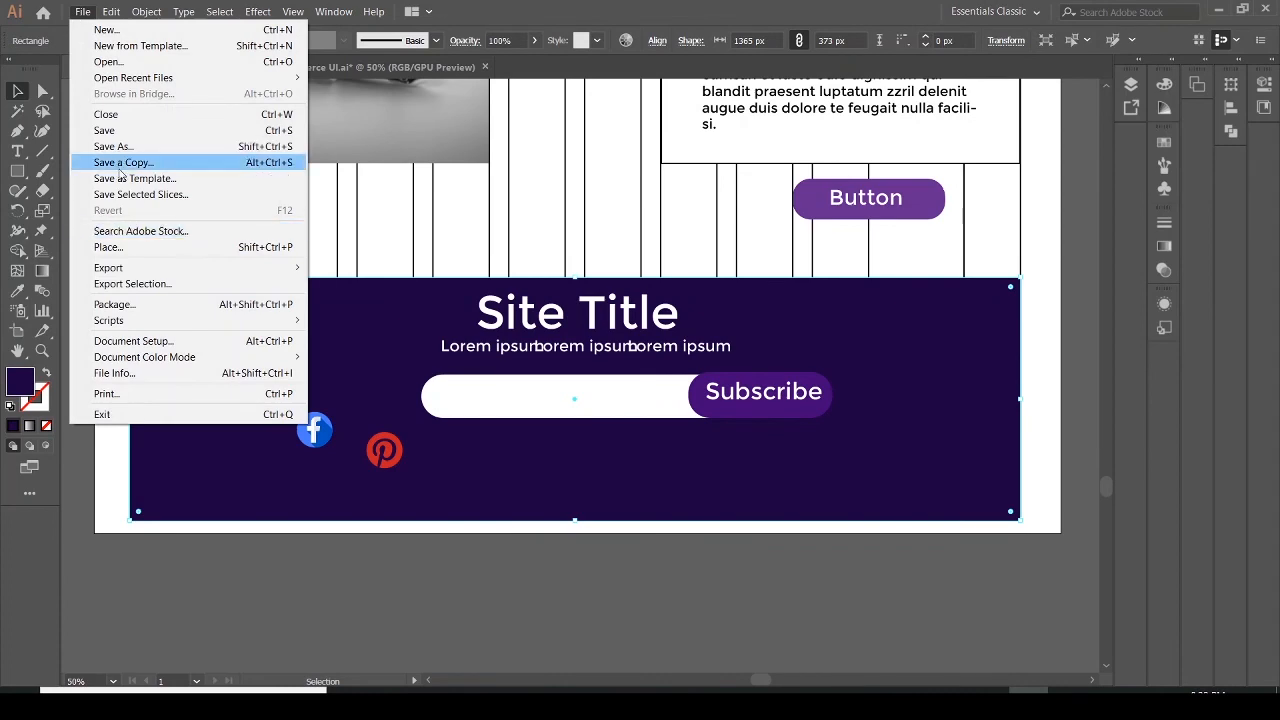
click(110, 247)
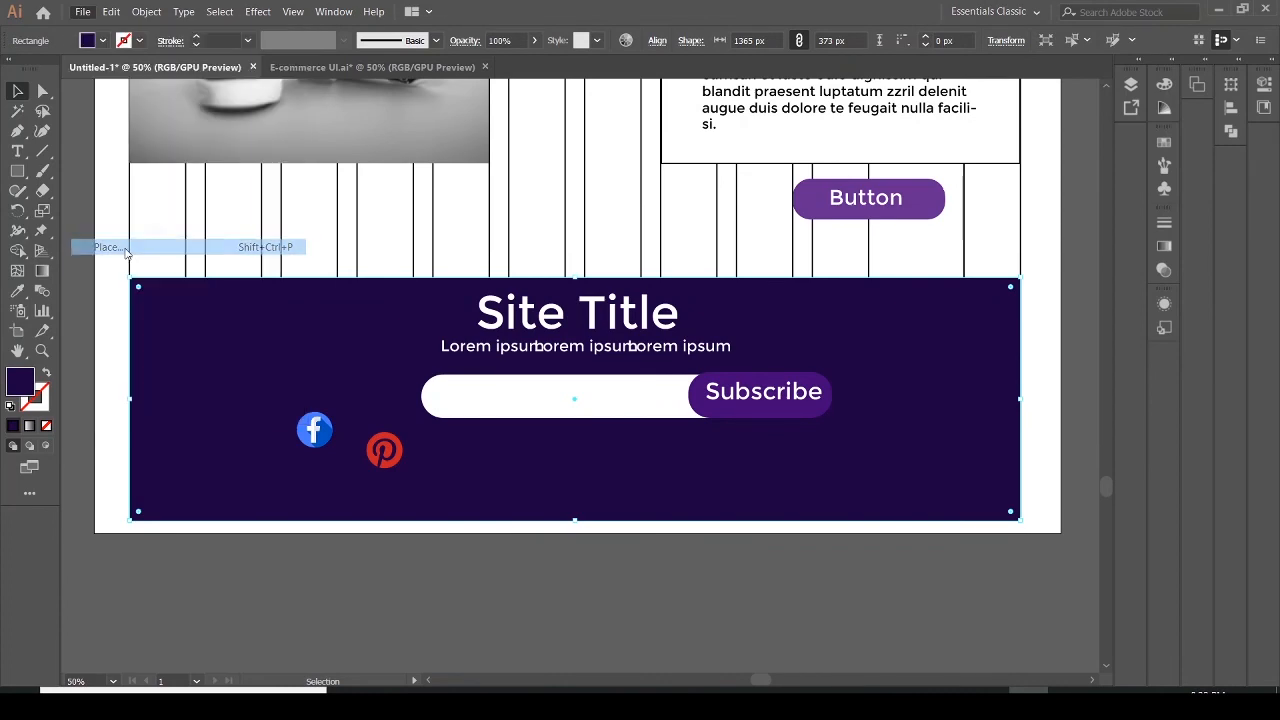
drag(621, 212, 636, 265)
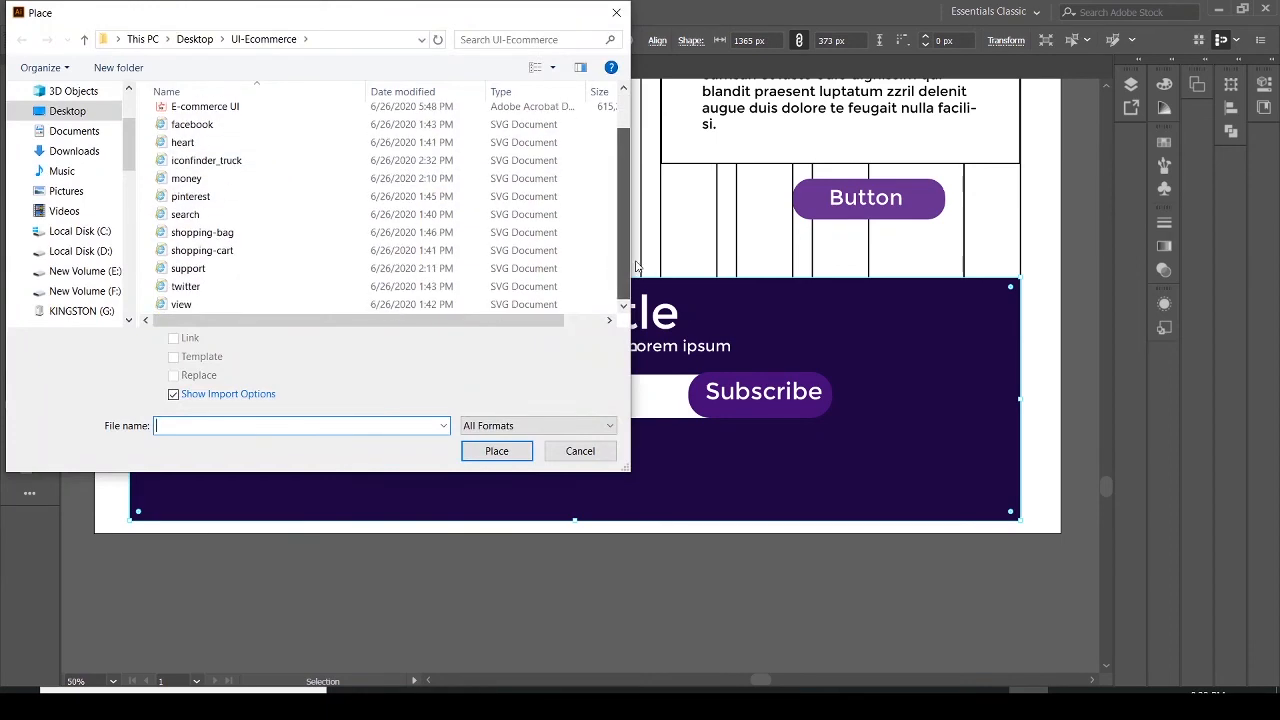
click(193, 289)
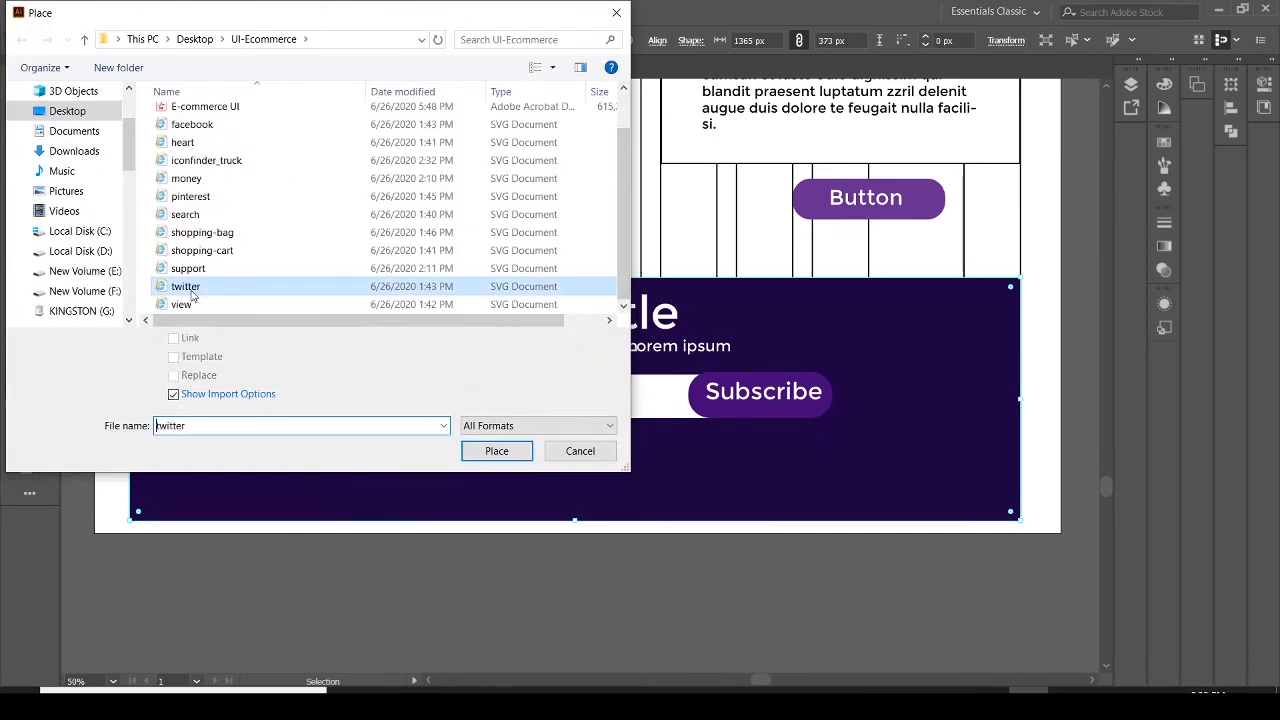
click(497, 451)
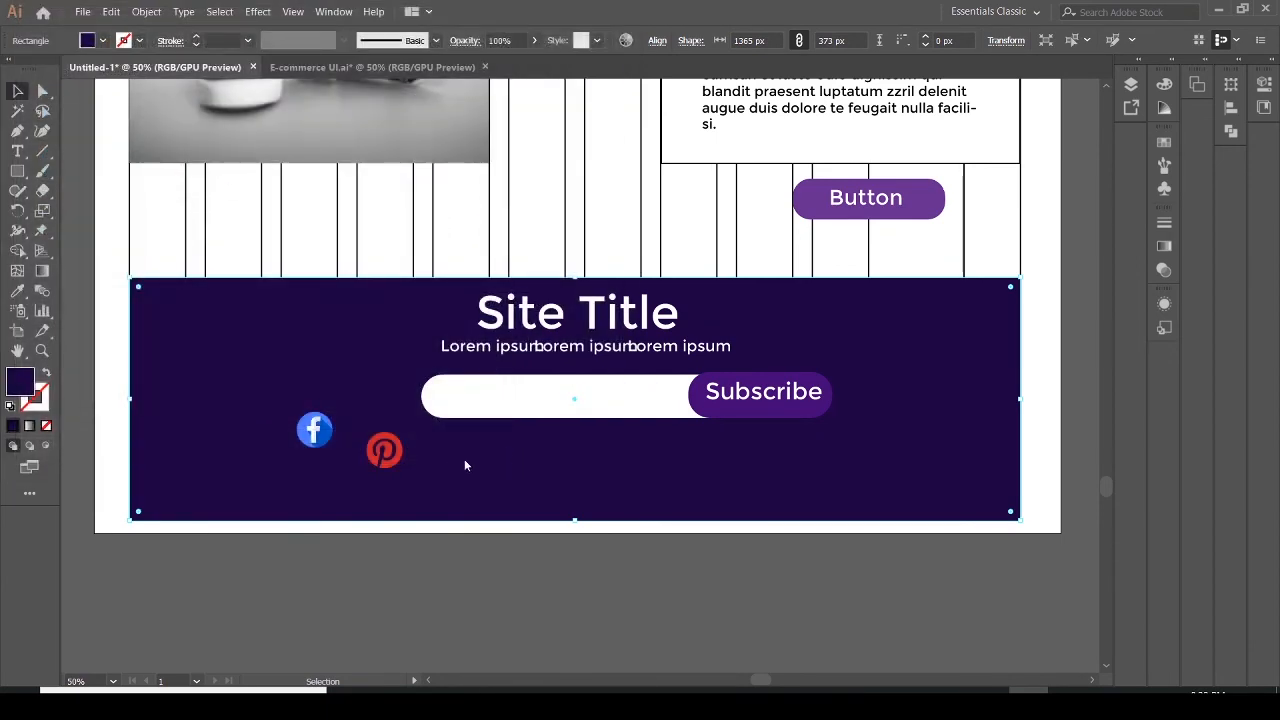
drag(443, 447, 498, 466)
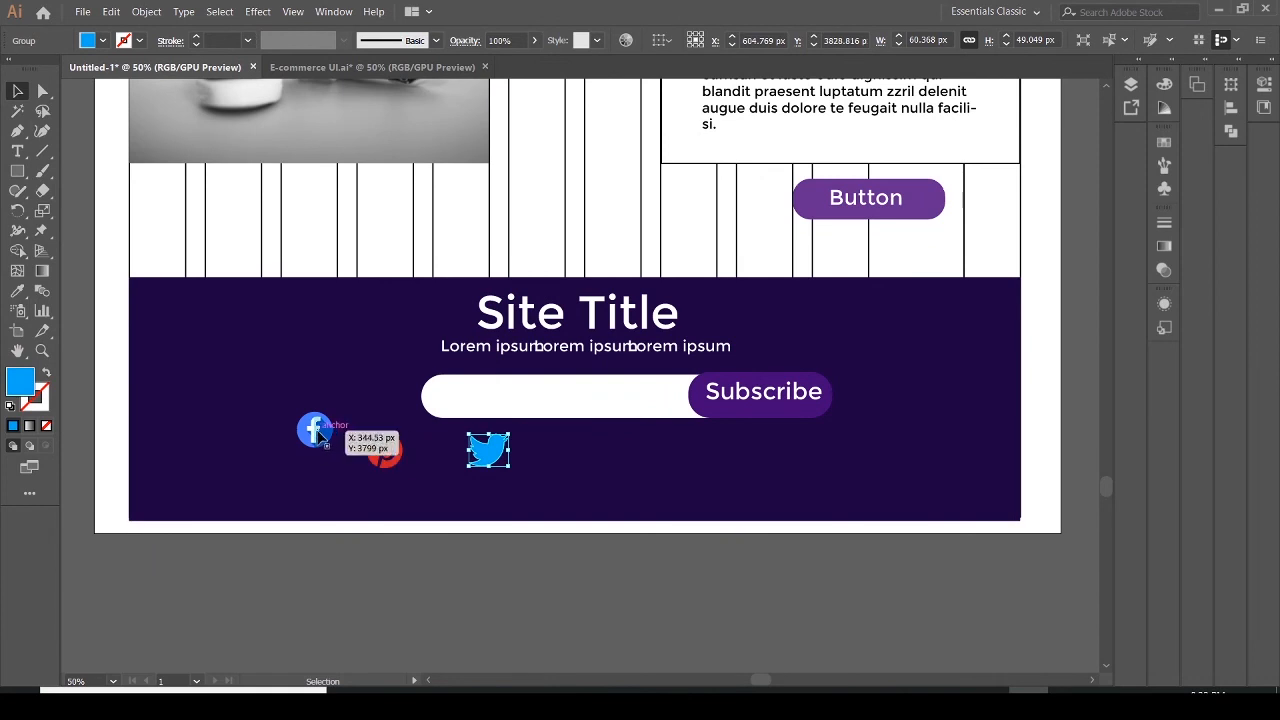
Arrange the twitter, facebook and pinterest icons in a centred row beneath the email field
drag(315, 433, 562, 455)
drag(385, 450, 684, 452)
click(758, 464)
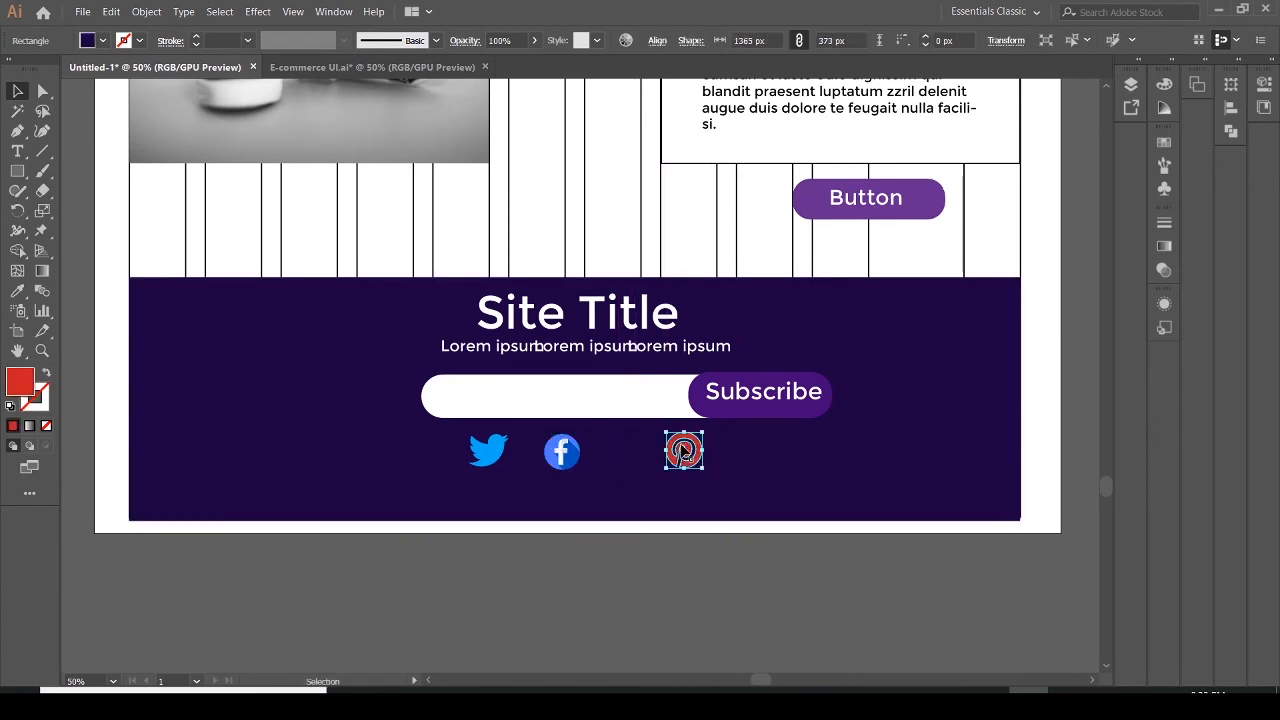
drag(563, 455, 621, 452)
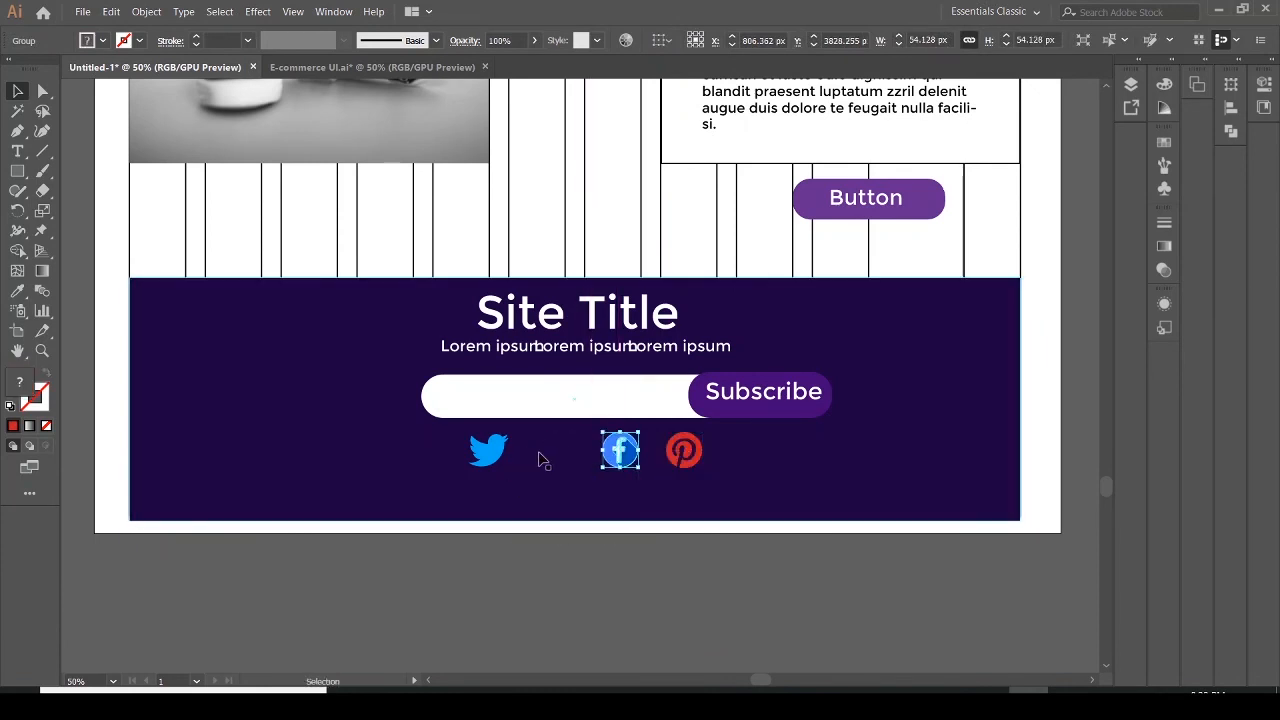
drag(499, 456, 564, 453)
click(801, 445)
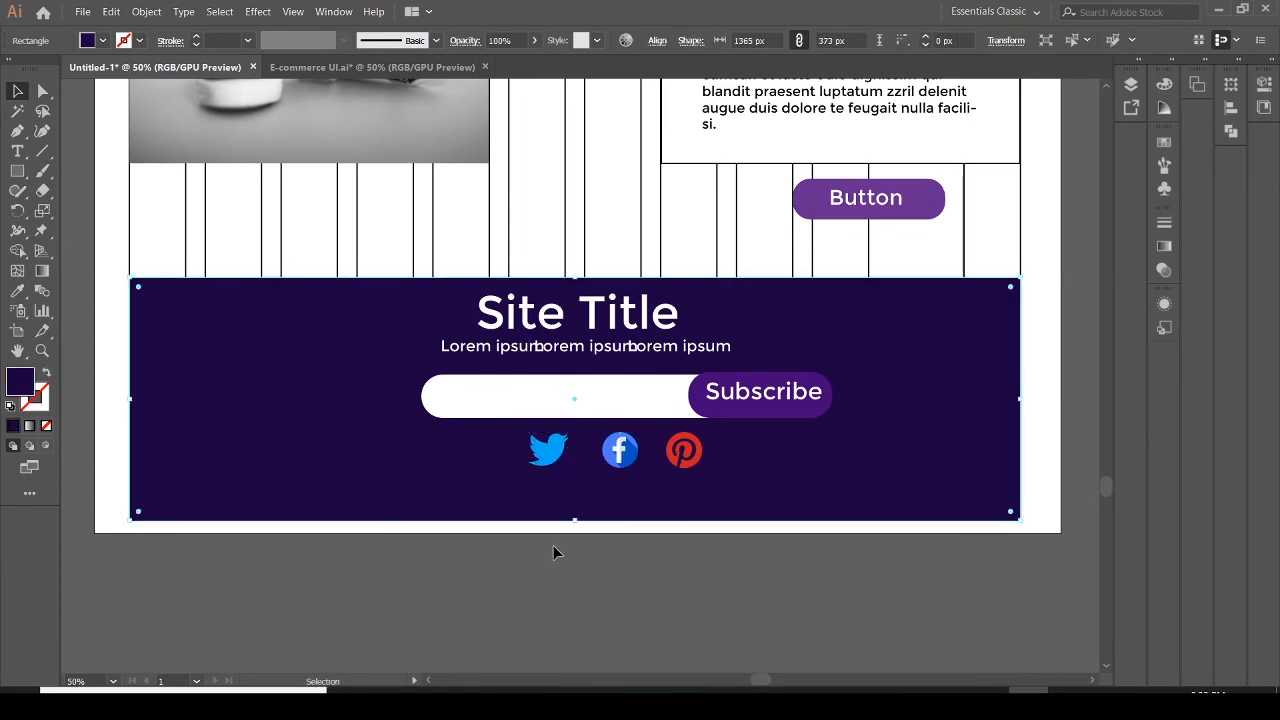
Stretch the footer background's top and bottom edges to make it about 397 px tall
drag(574, 520, 576, 533)
drag(576, 287, 577, 275)
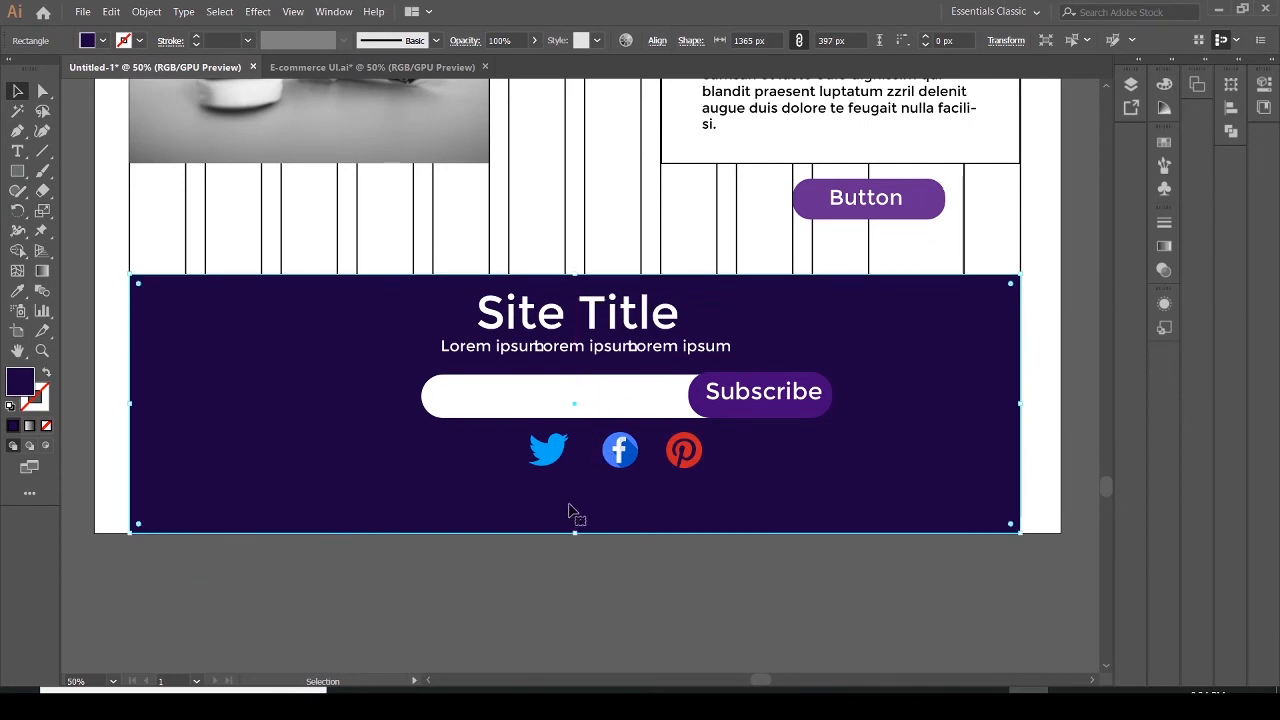
Add a text line reading Footer Credits below the social icons
click(17, 151)
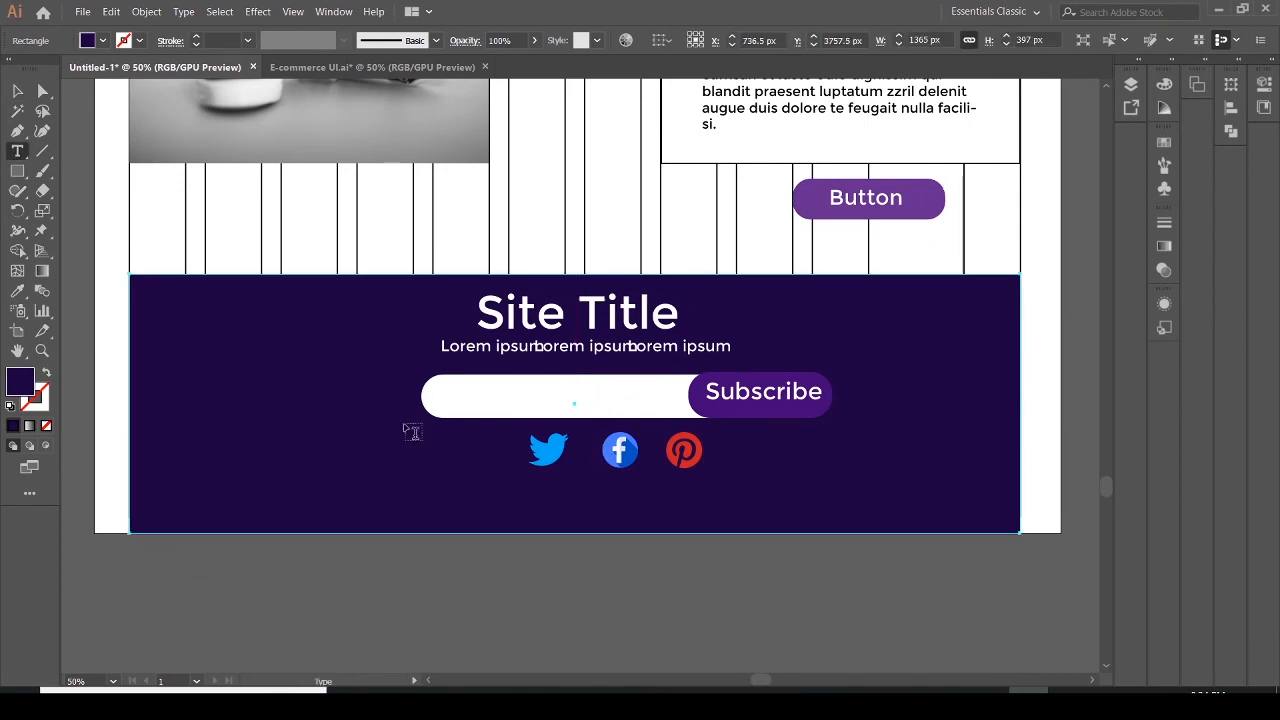
click(527, 511)
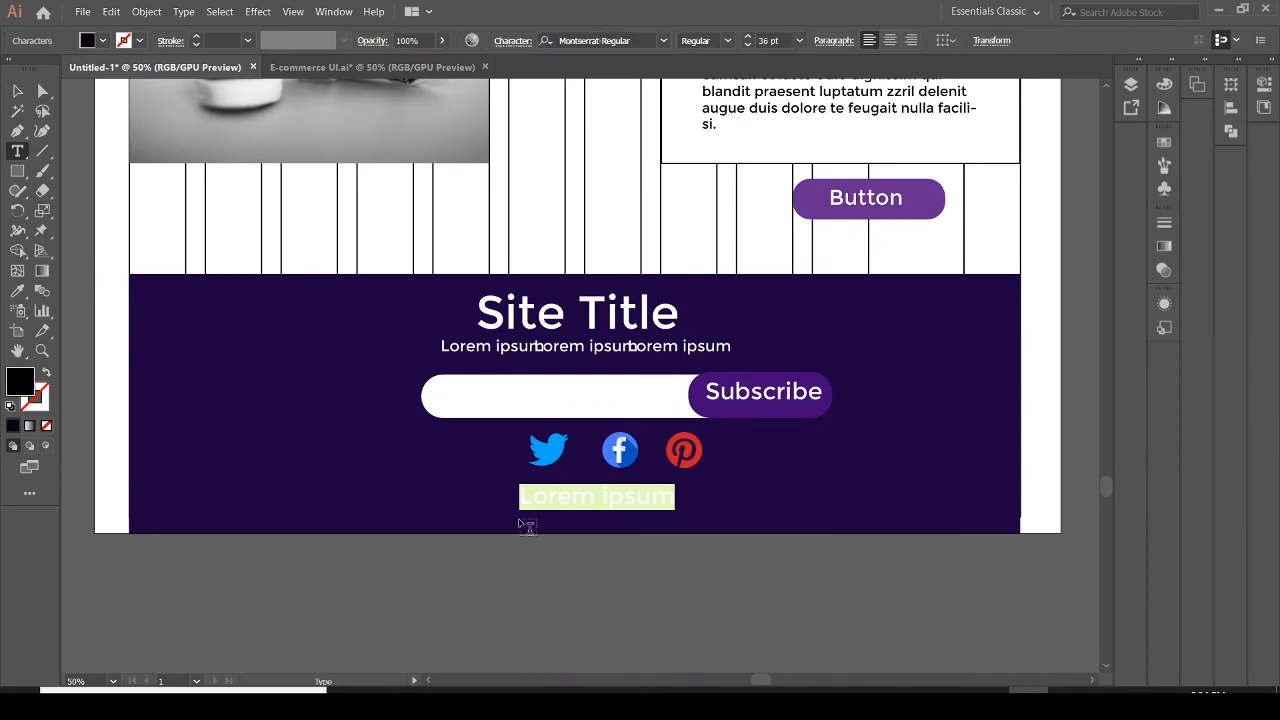
text(Footer Co)
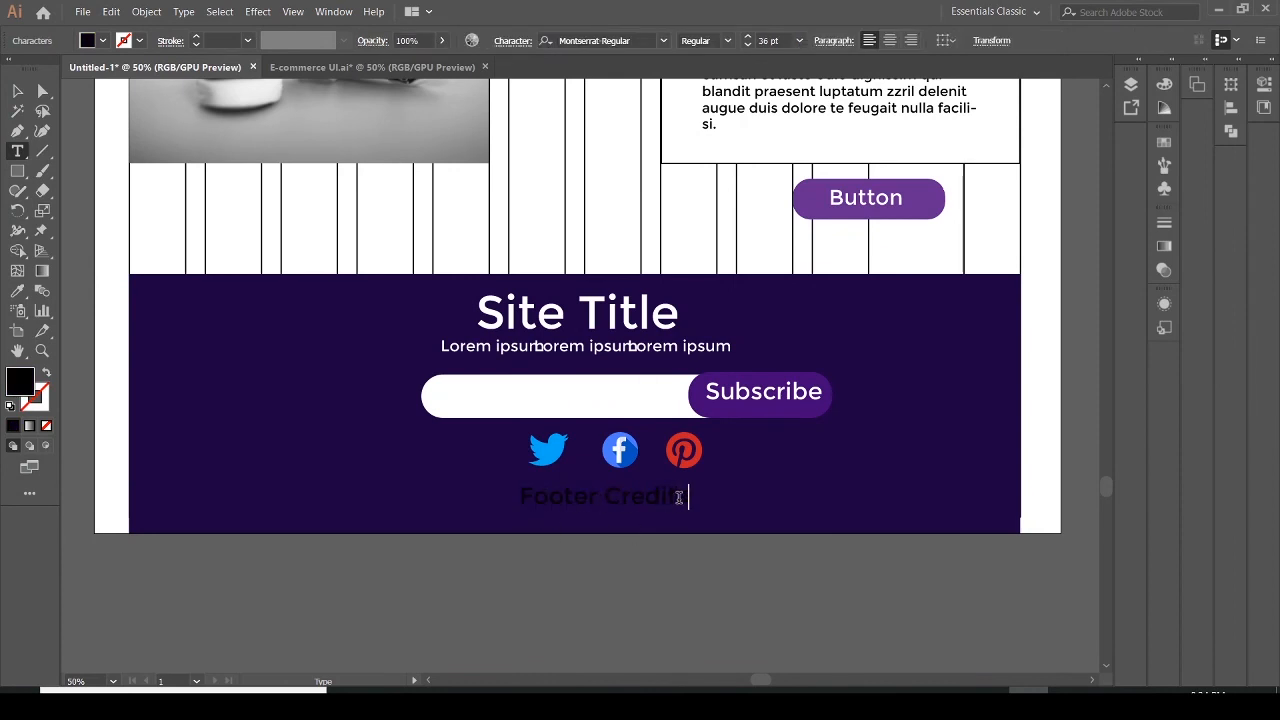
Select the Footer Credits text, set its fill to white, and deselect it
drag(685, 497, 516, 498)
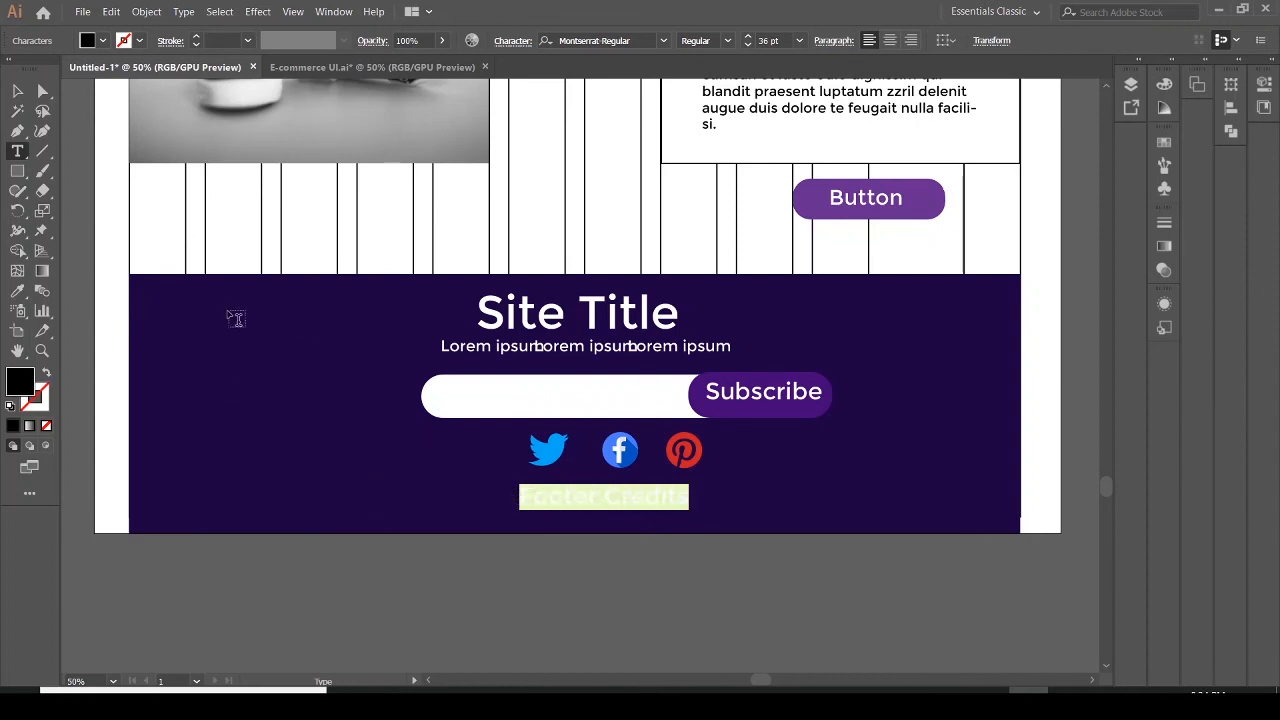
double_click(27, 390)
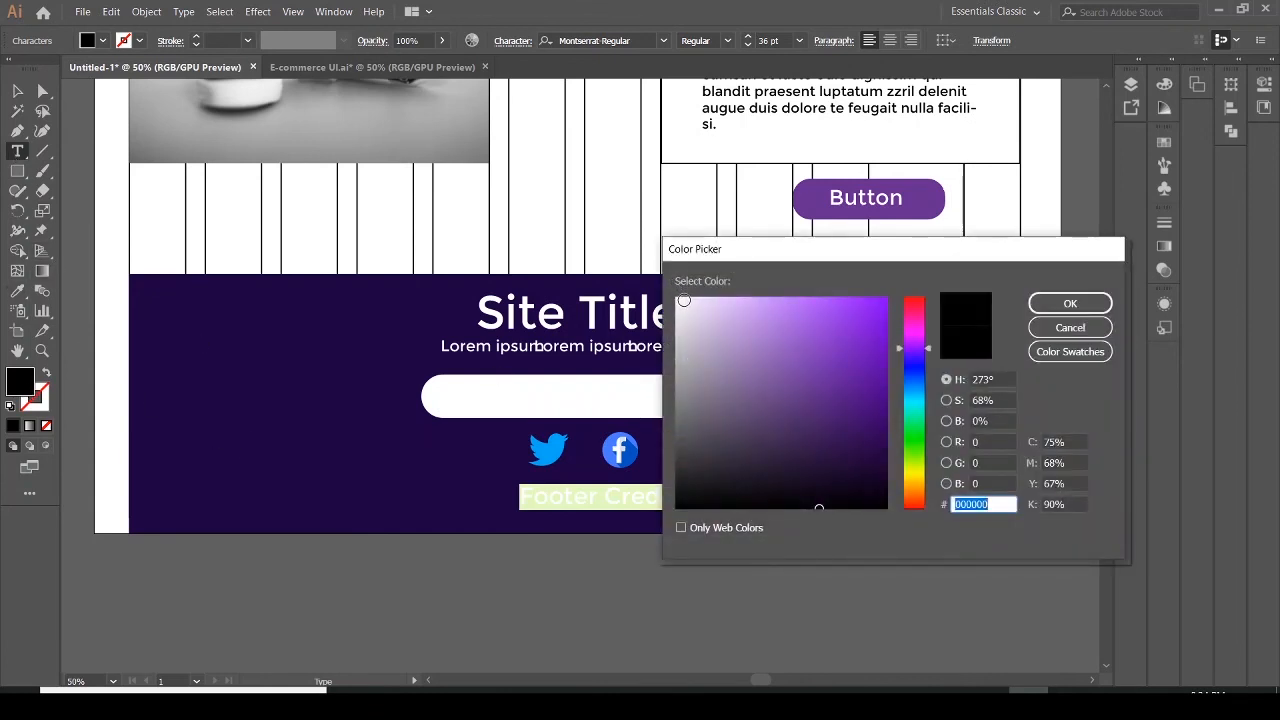
click(684, 300)
click(1069, 303)
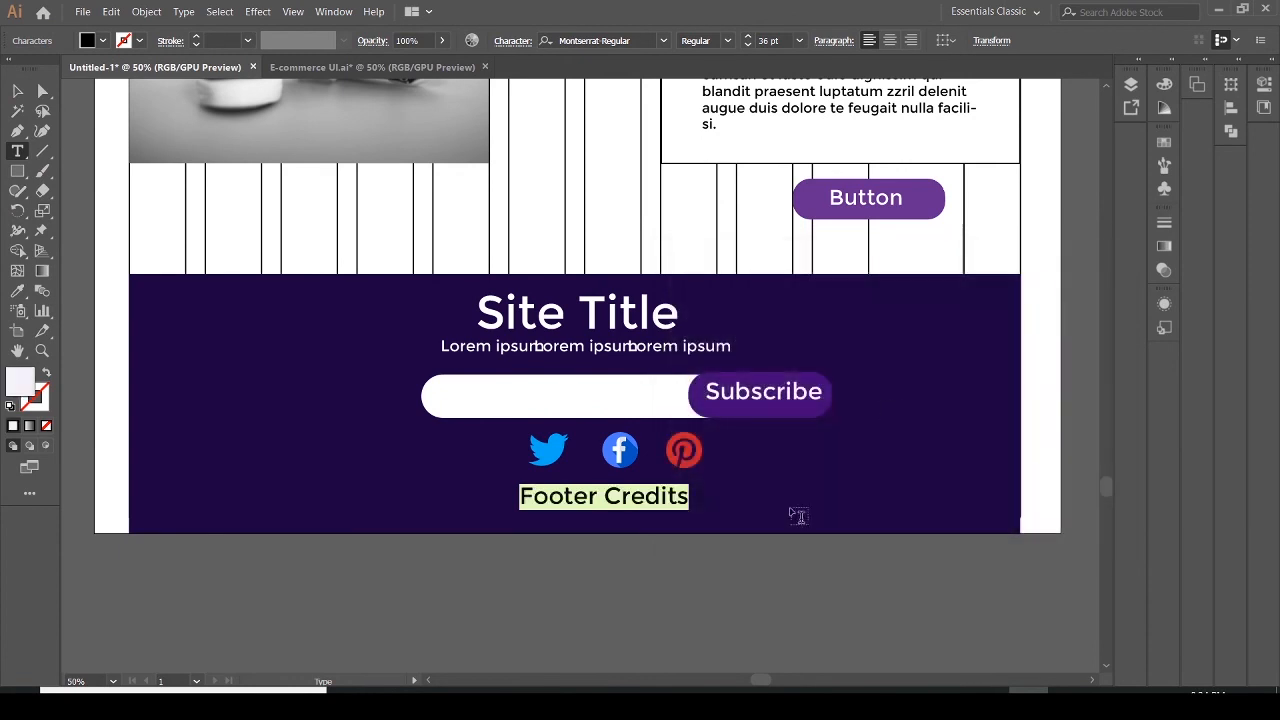
key(ctrl+shift+a)
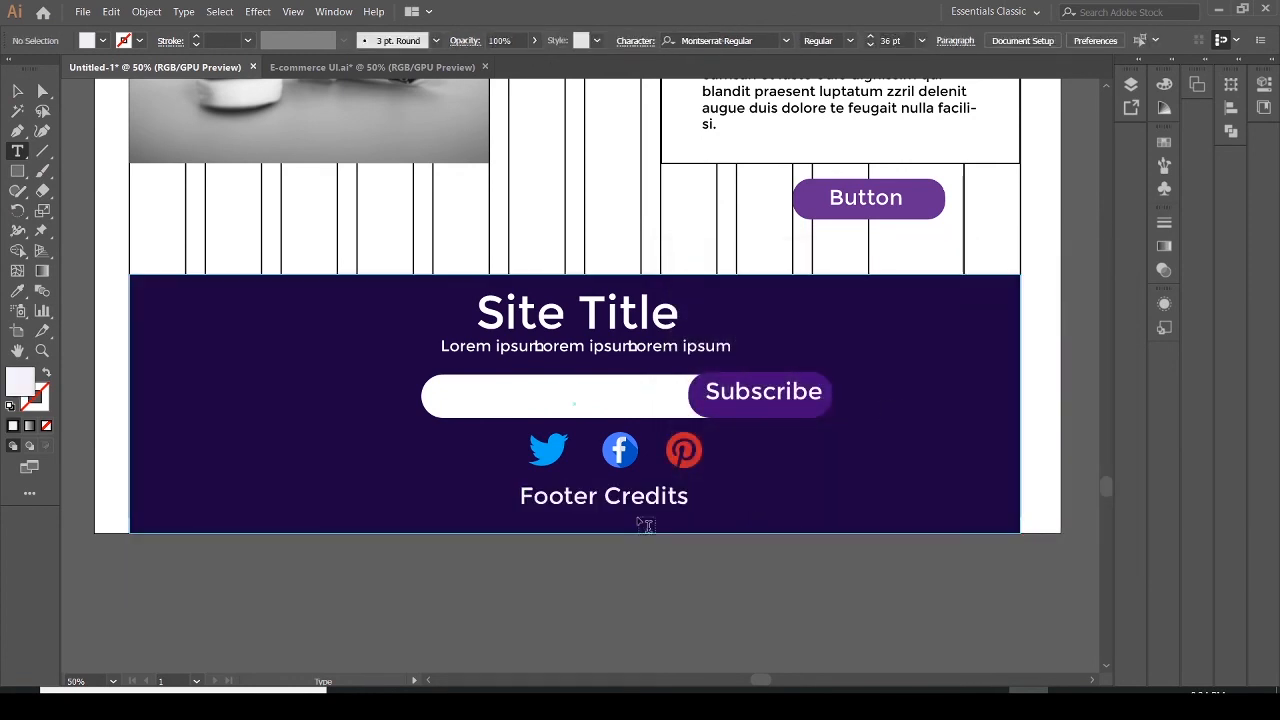
click(17, 92)
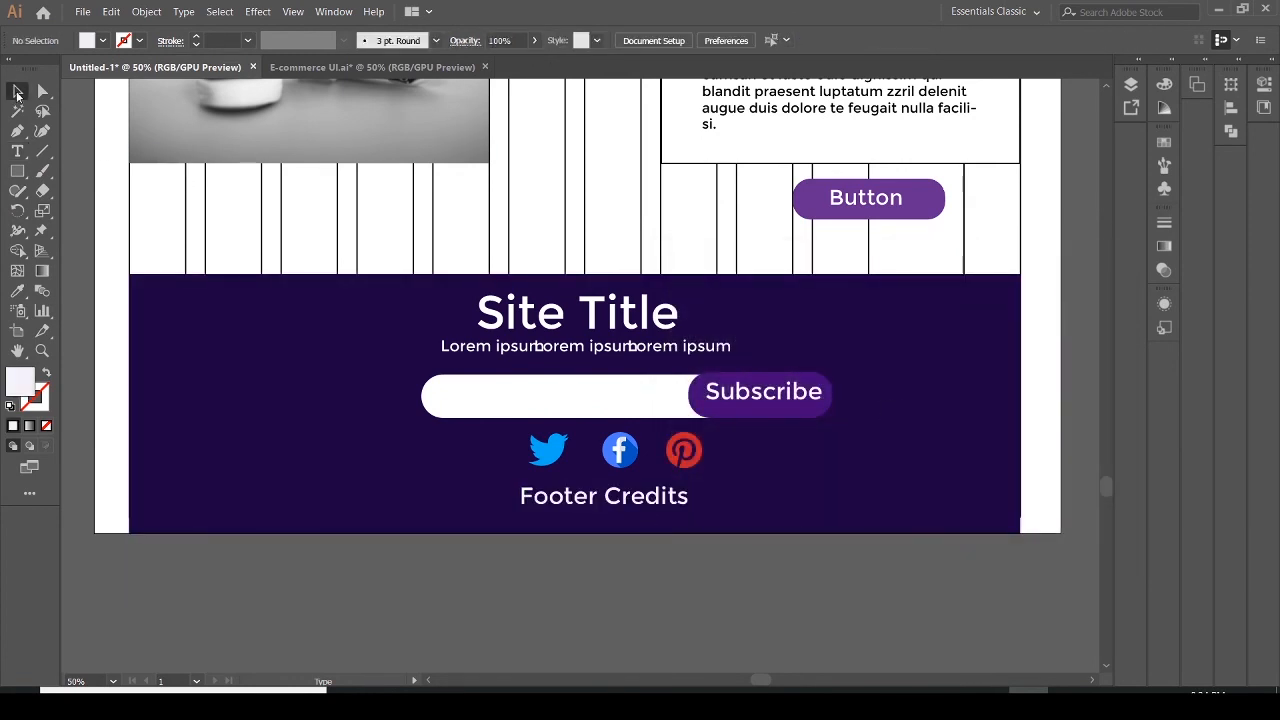
Hide the grid layout layer and lock the top artwork layer in the Layers panel
drag(606, 500, 605, 502)
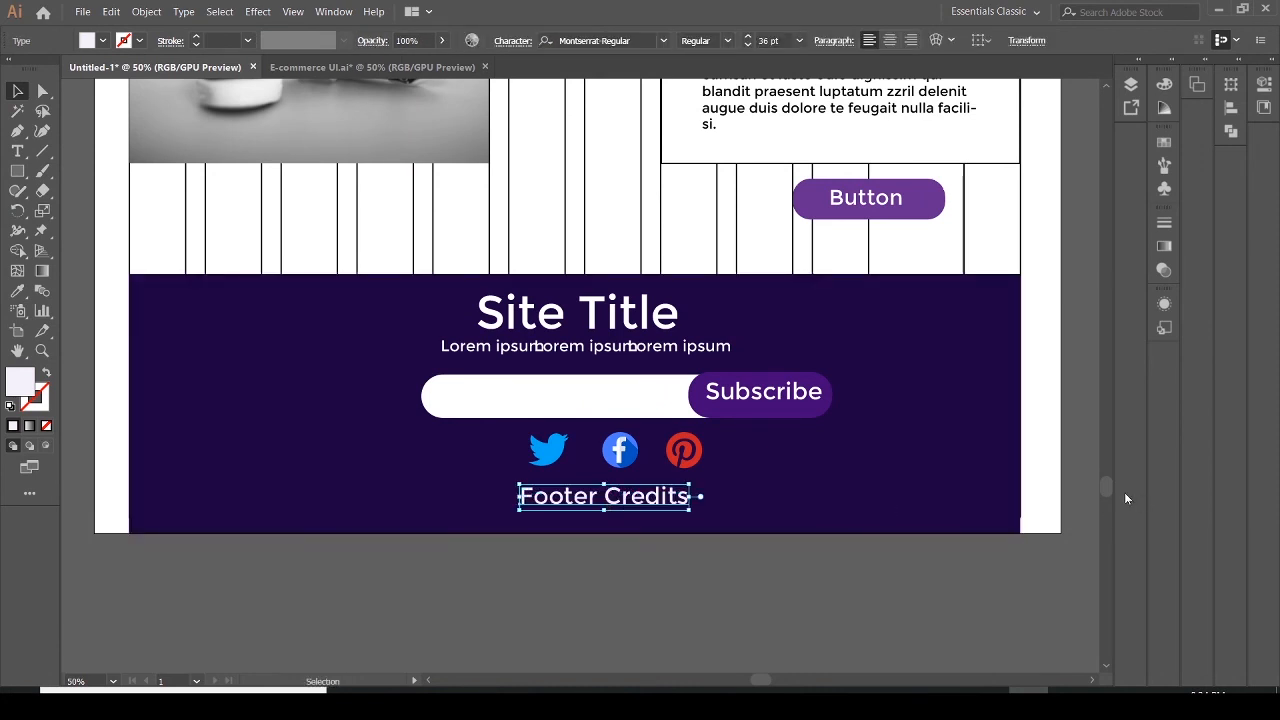
drag(1108, 486, 1108, 375)
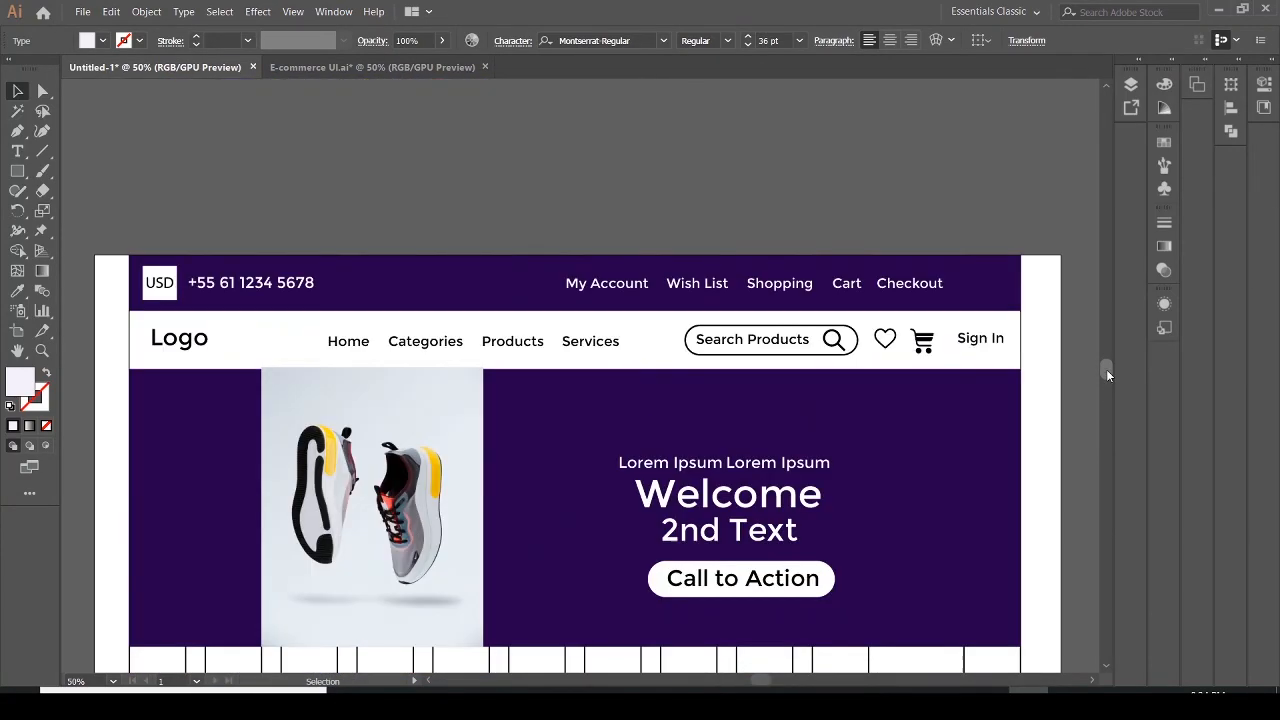
click(1131, 86)
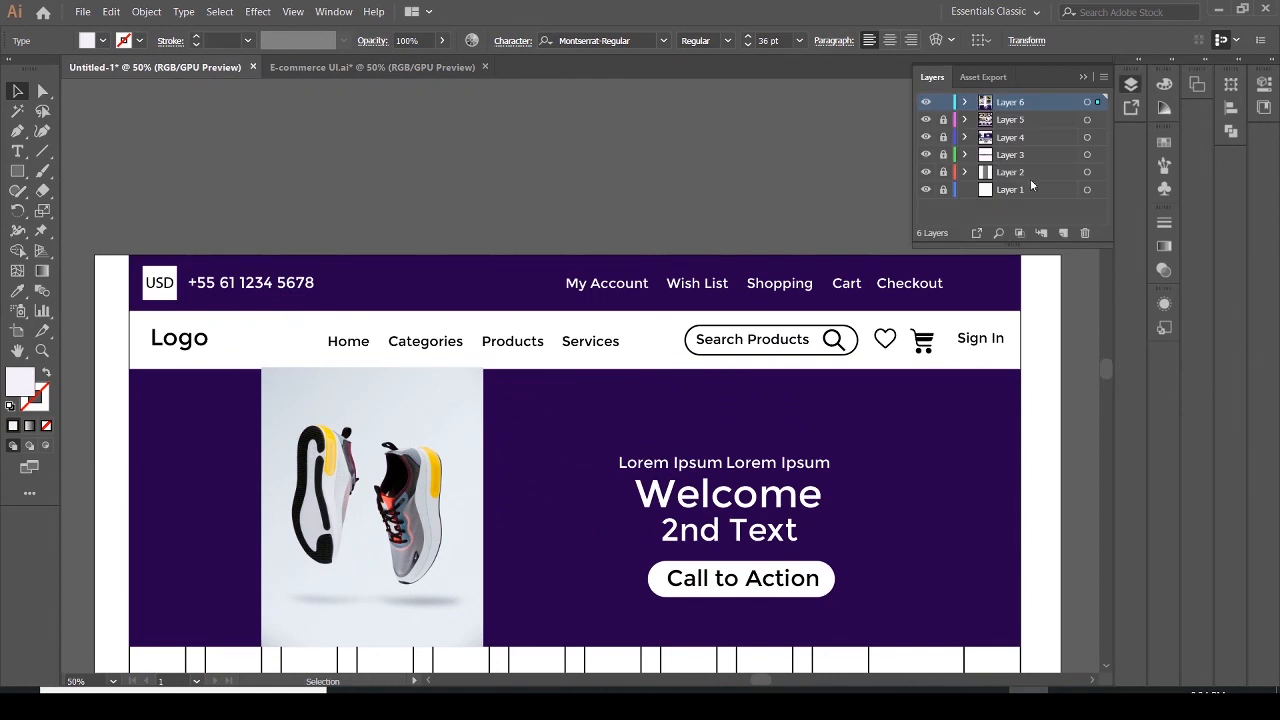
click(925, 173)
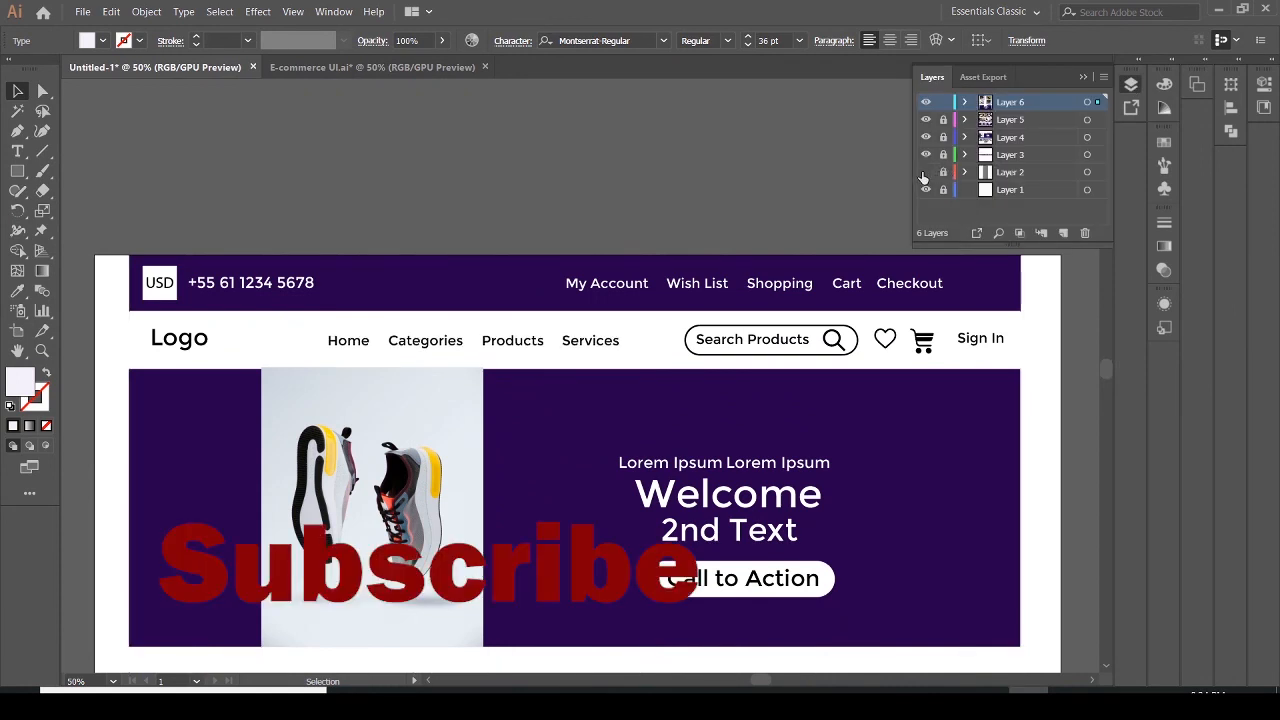
click(943, 102)
click(1081, 78)
drag(1105, 368, 1110, 372)
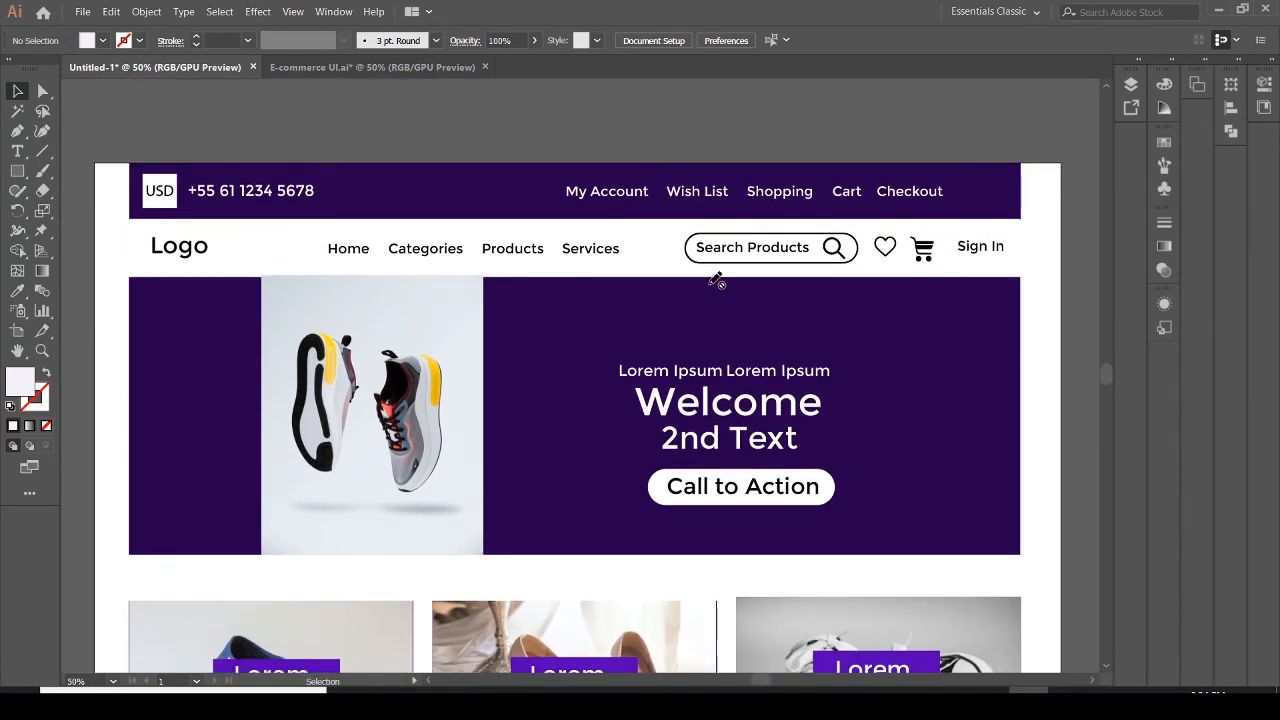
Save the document as an Adobe PDF named For my Youtube Friends in the UI-Ecommerce folder with the Illustrator Default preset
click(43, 352)
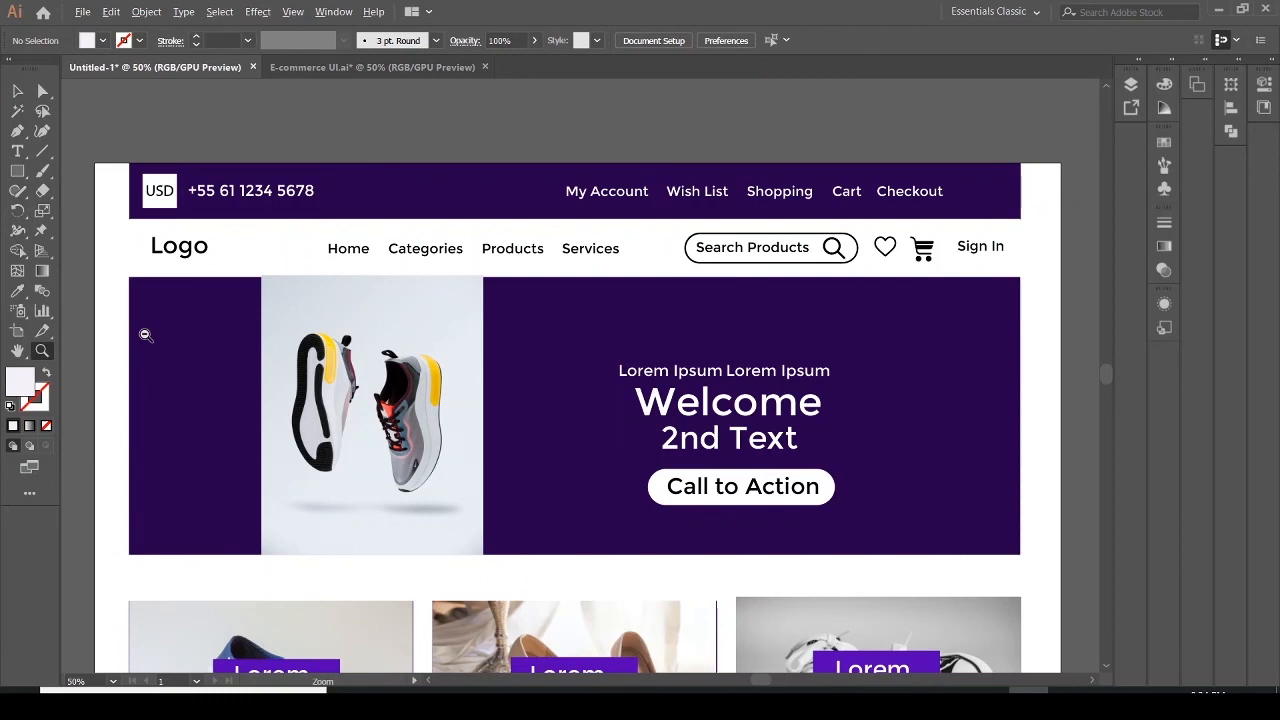
alt+click(145, 335)
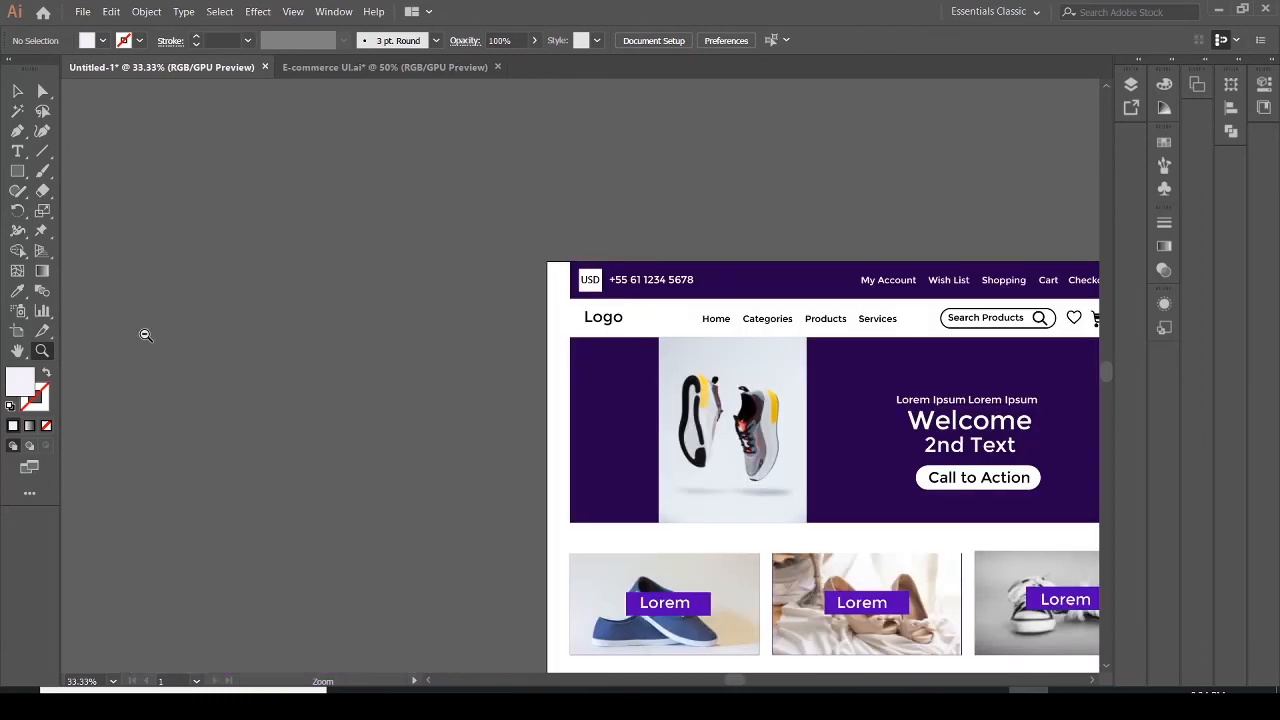
key(space)
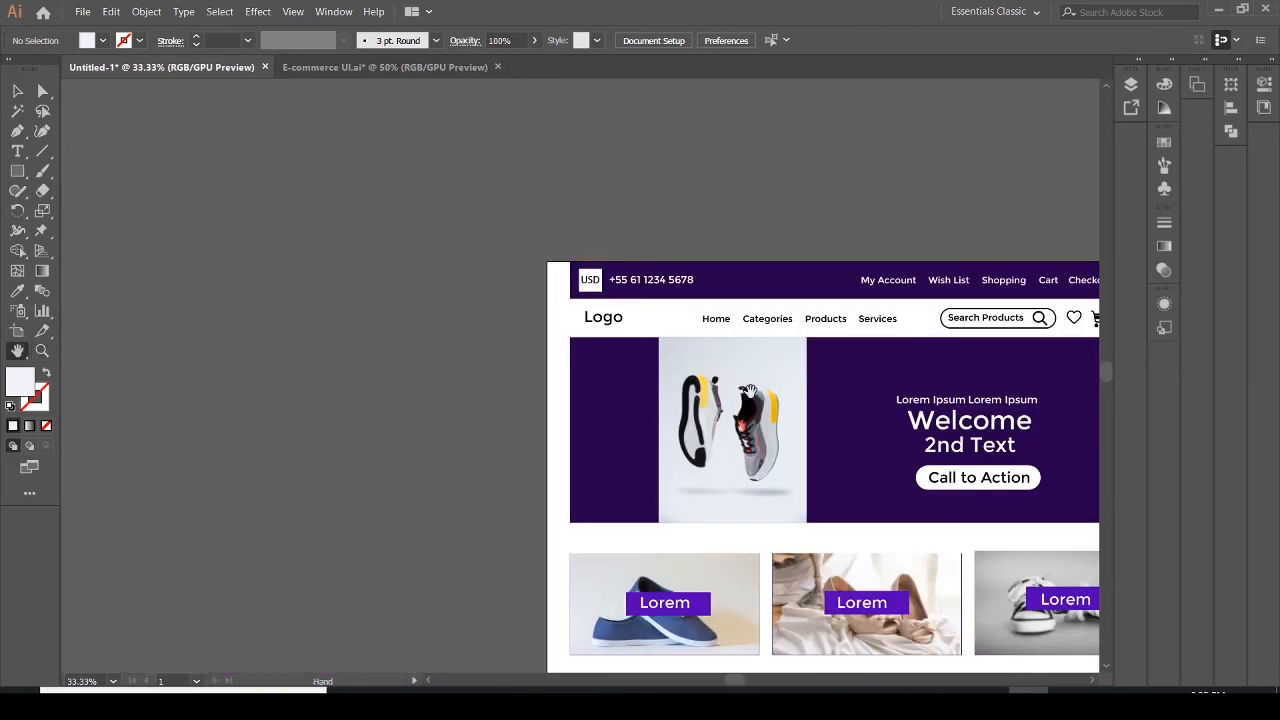
drag(830, 420, 566, 257)
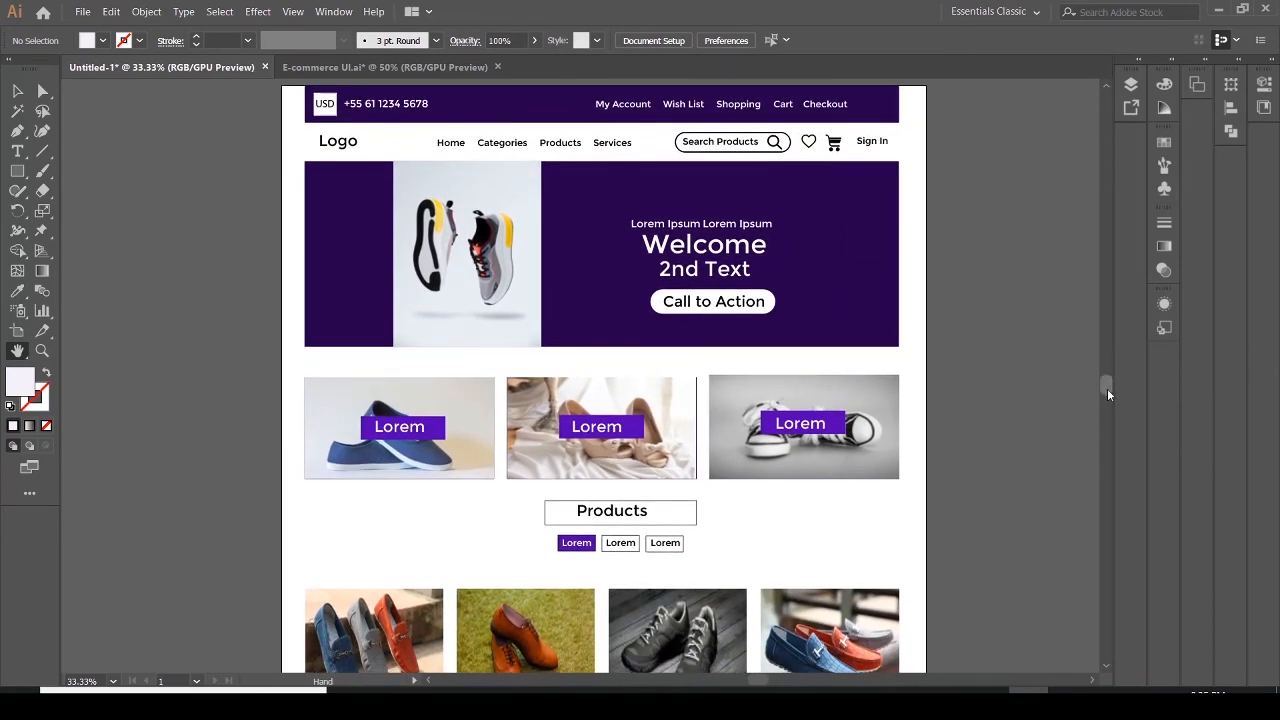
drag(1106, 388, 1110, 387)
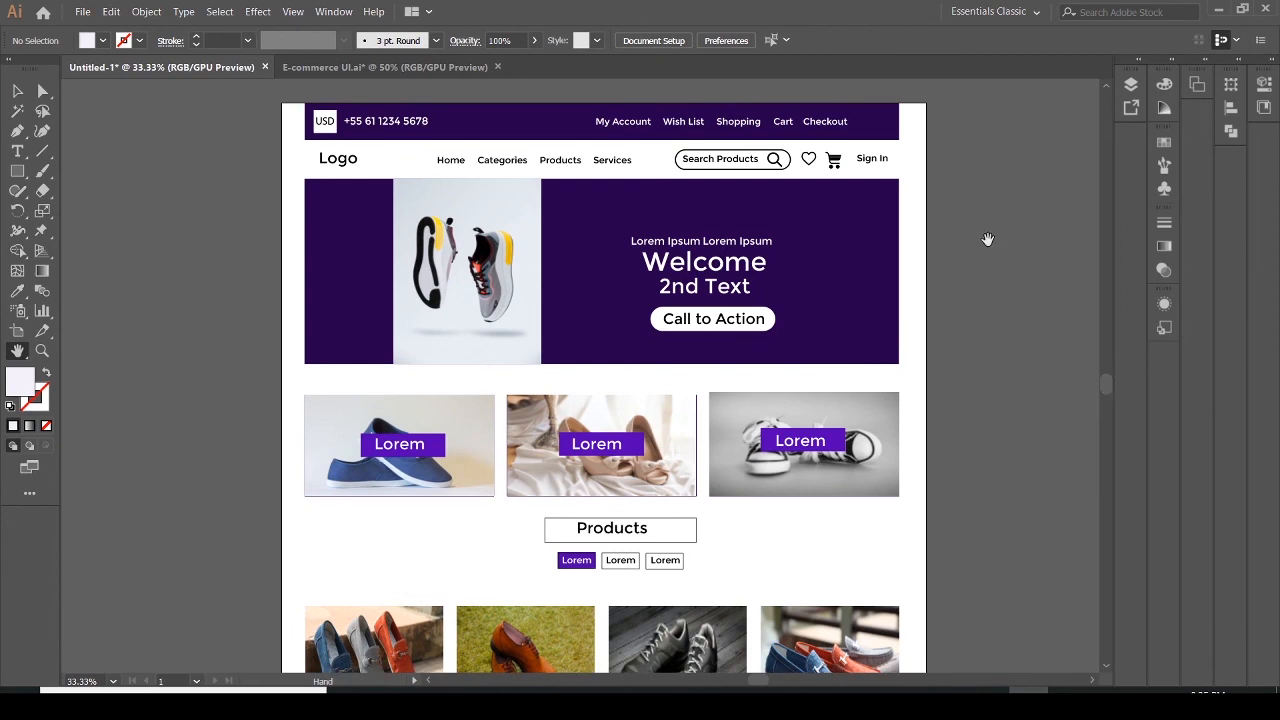
drag(1110, 387, 1142, 384)
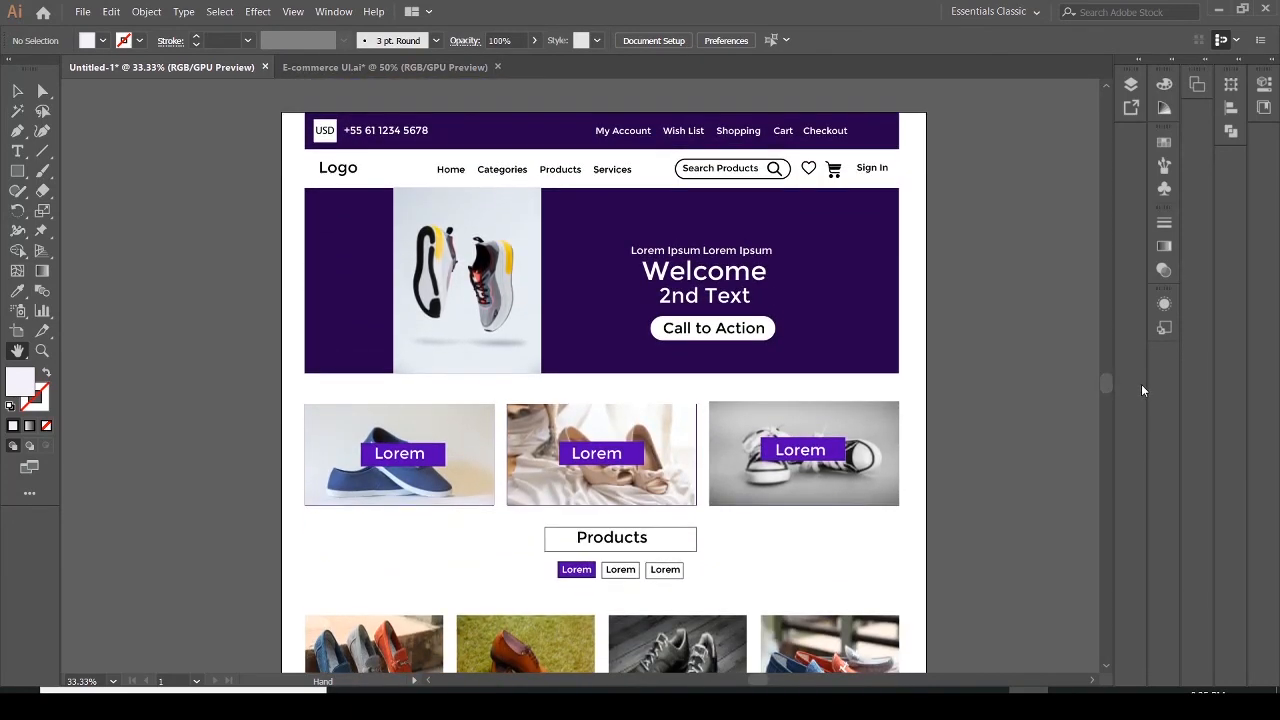
click(87, 15)
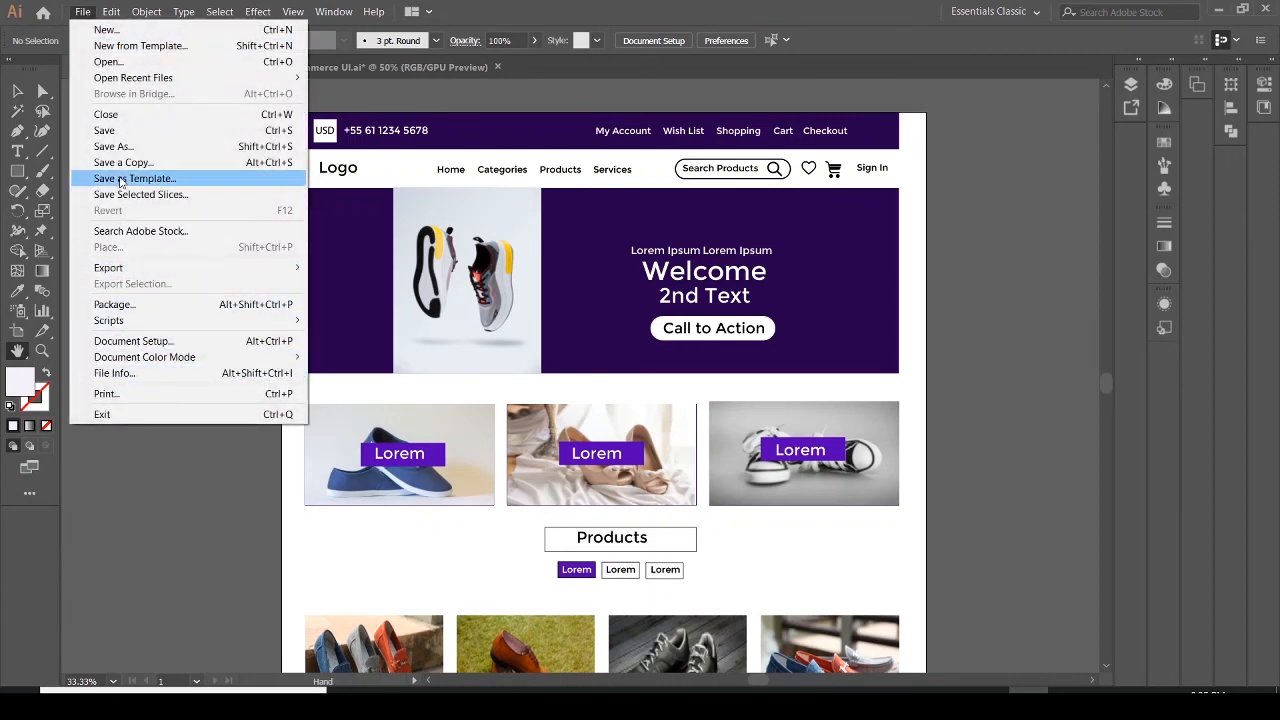
click(126, 147)
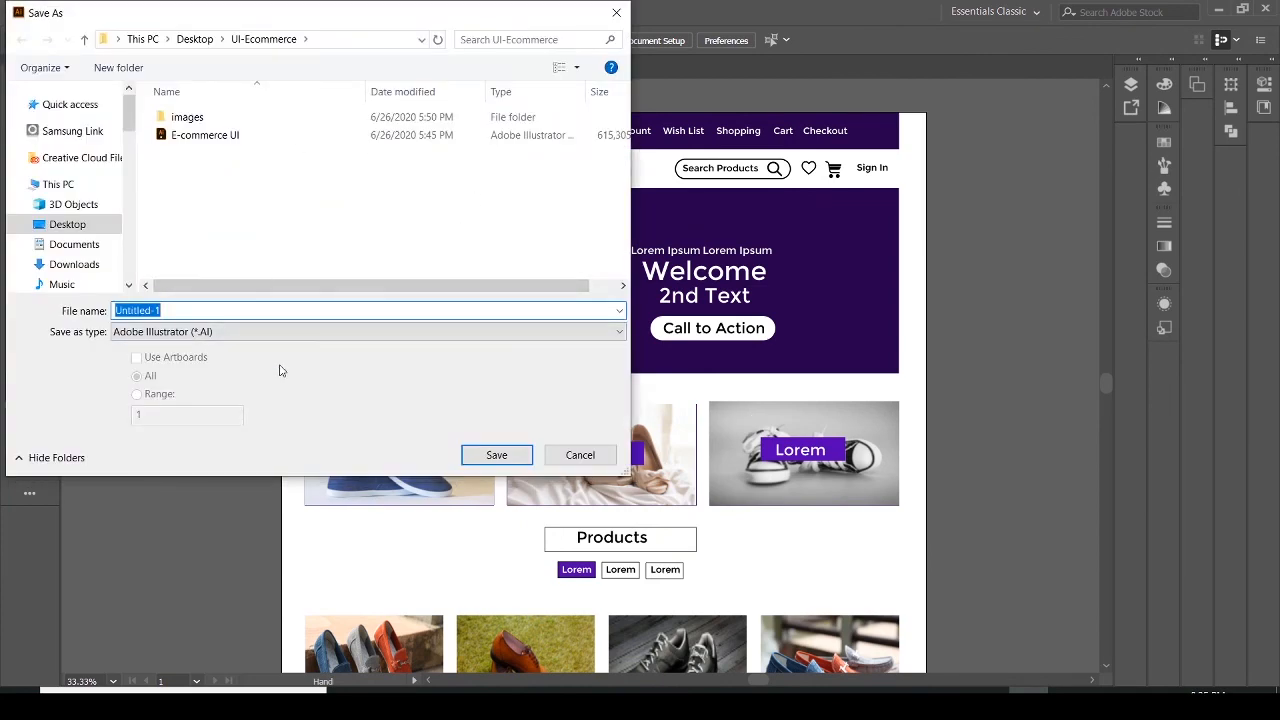
click(256, 336)
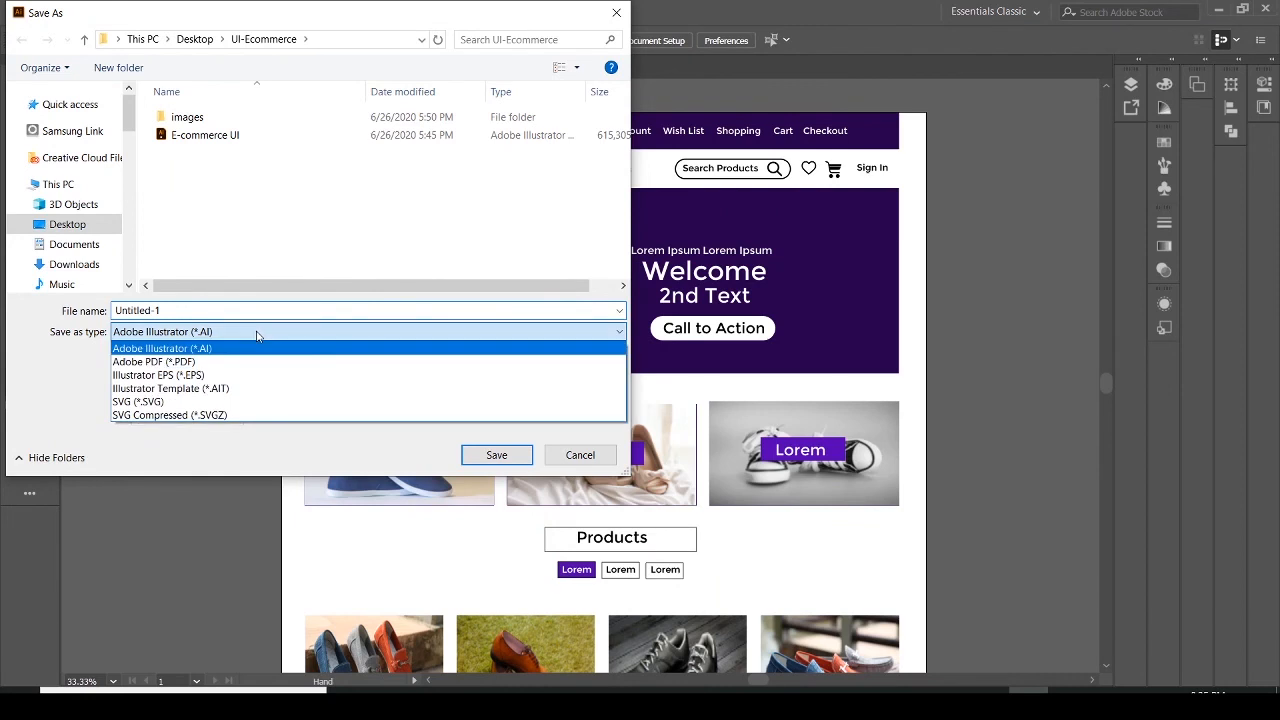
click(202, 366)
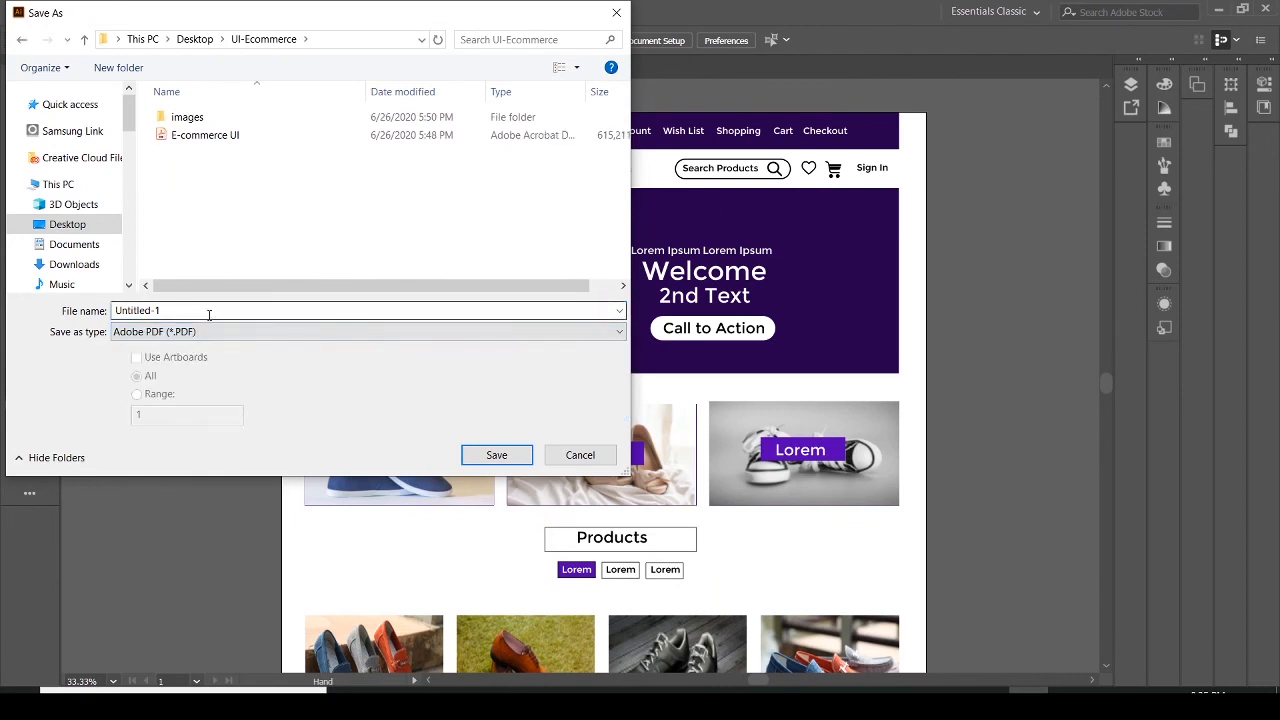
click(209, 314)
text(F)
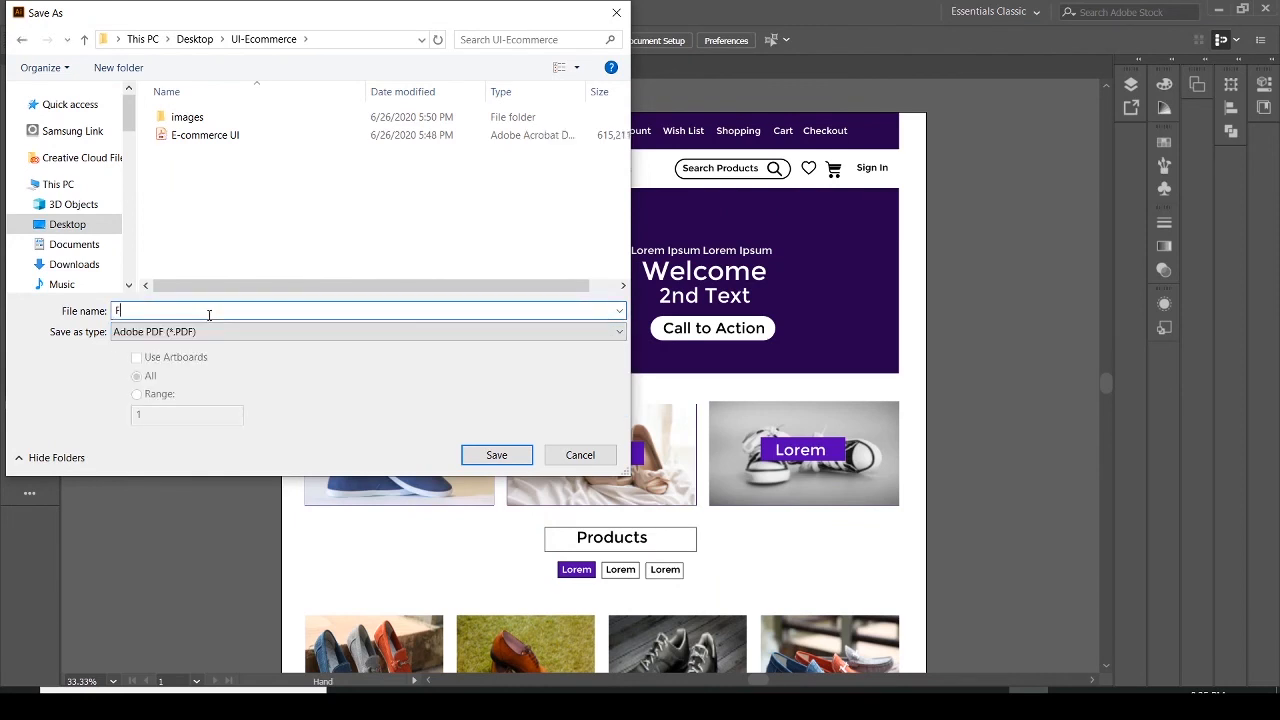
text(O)
key(BackSpace)
text(or my Youtube Friends)
click(504, 458)
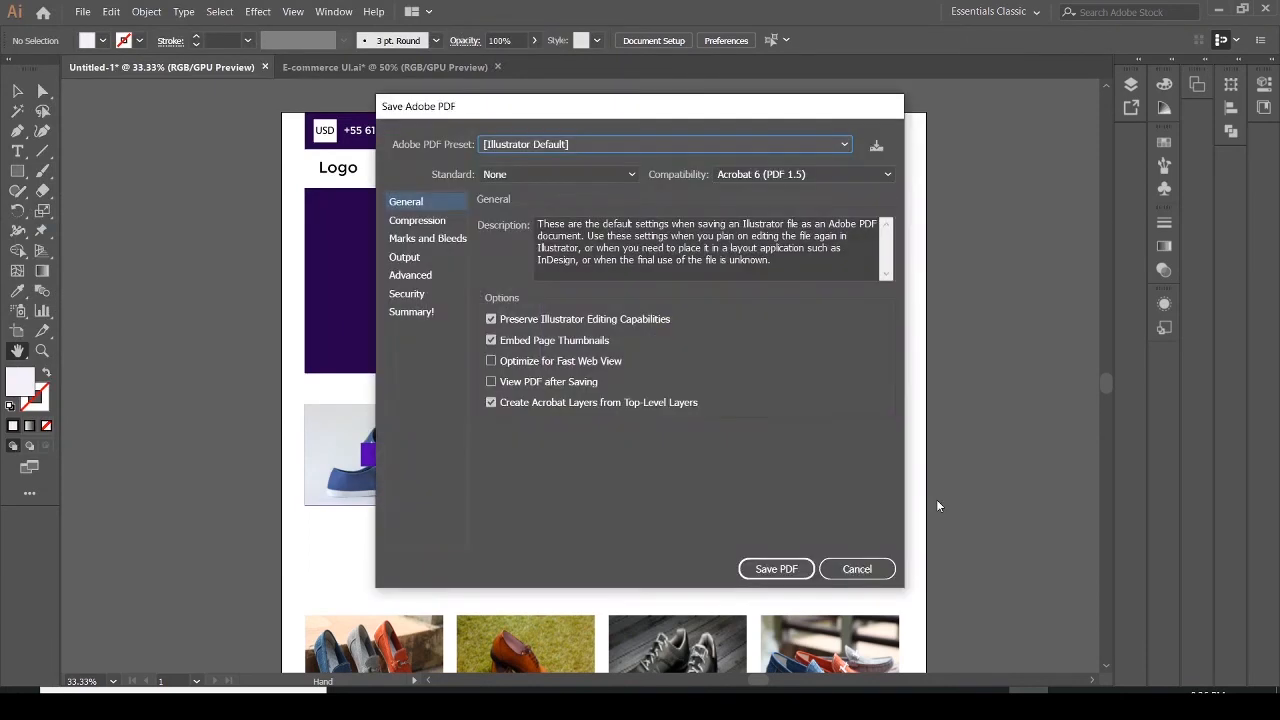
click(796, 574)
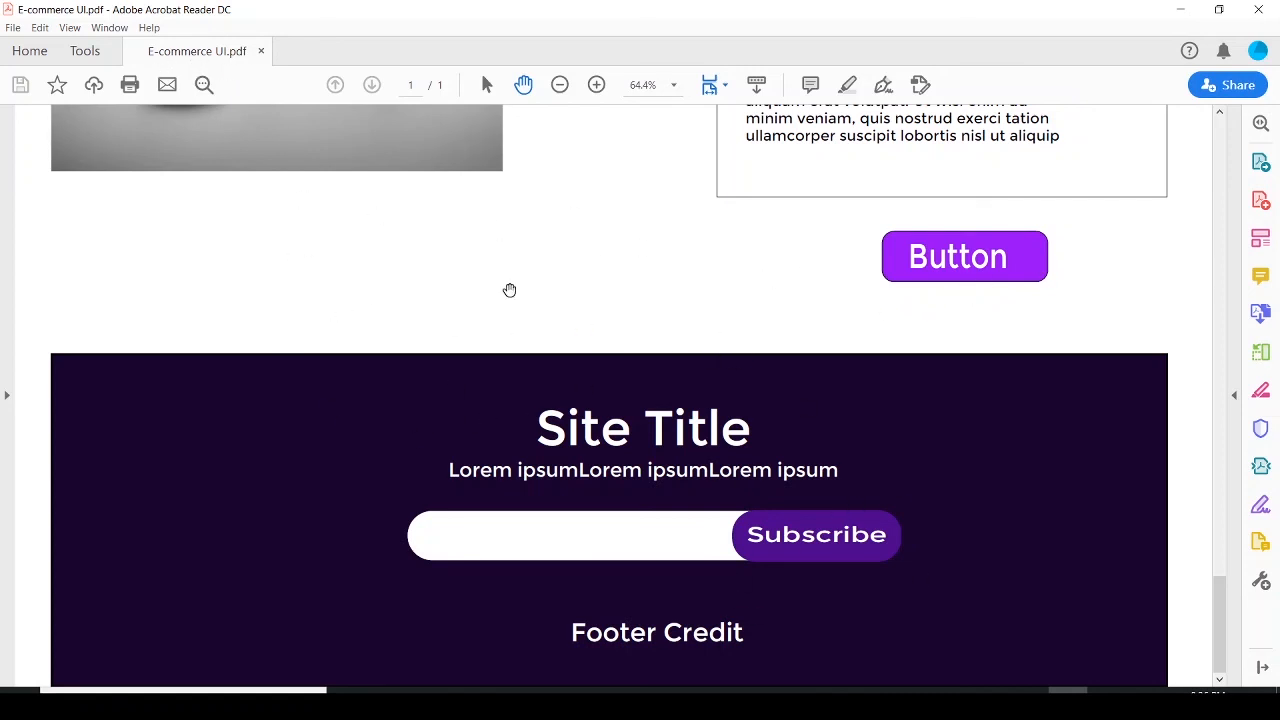
Switch to Acrobat Reader, close the E-commerce UI PDF, and return to Illustrator
click(262, 51)
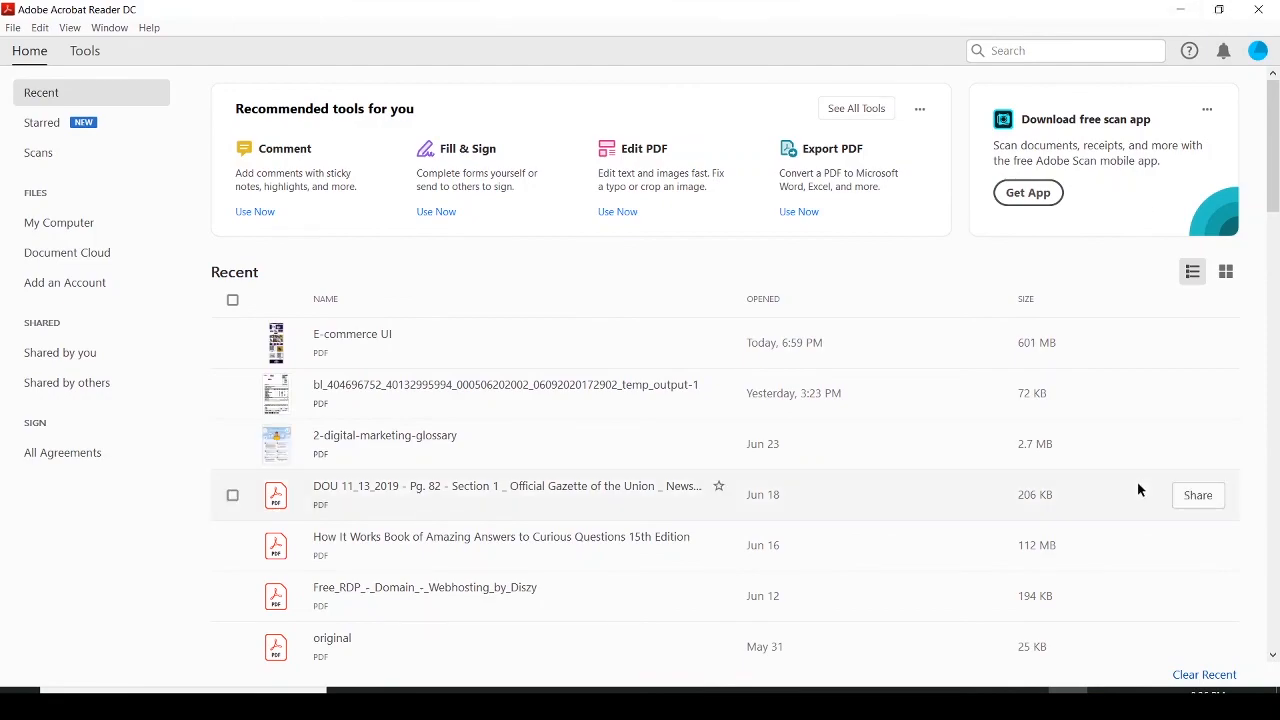
click(1032, 702)
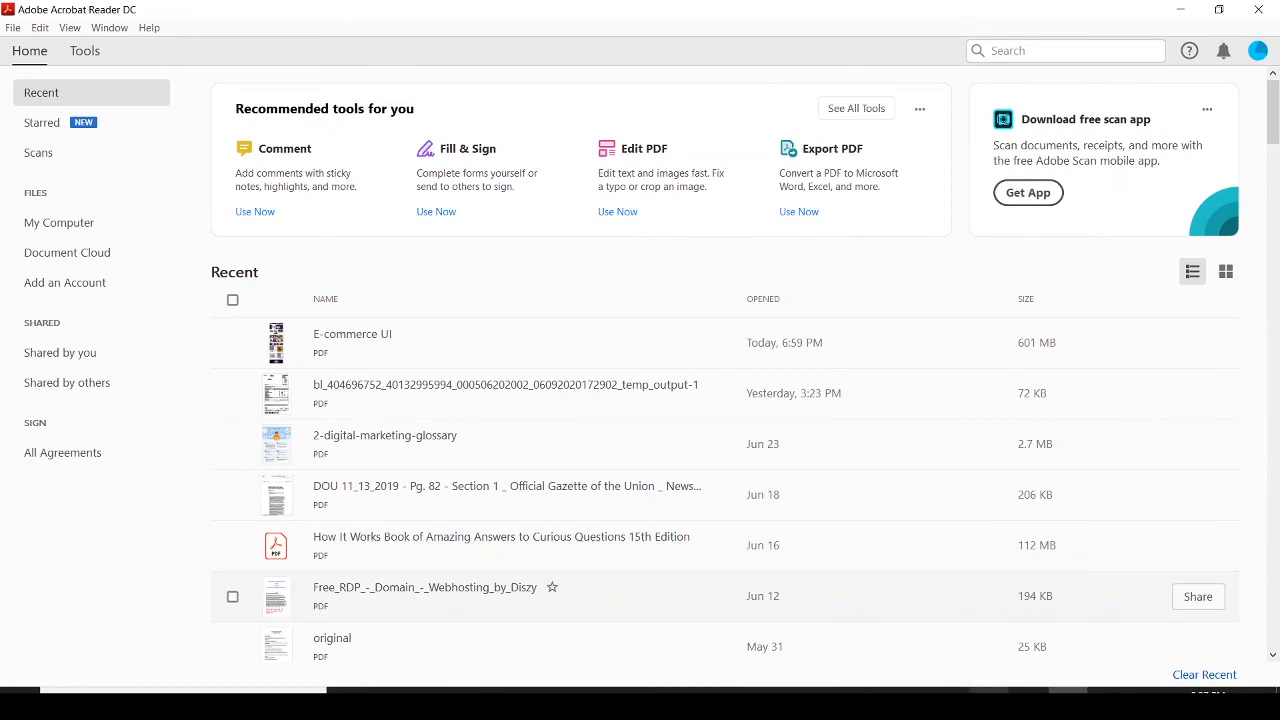
click(1180, 12)
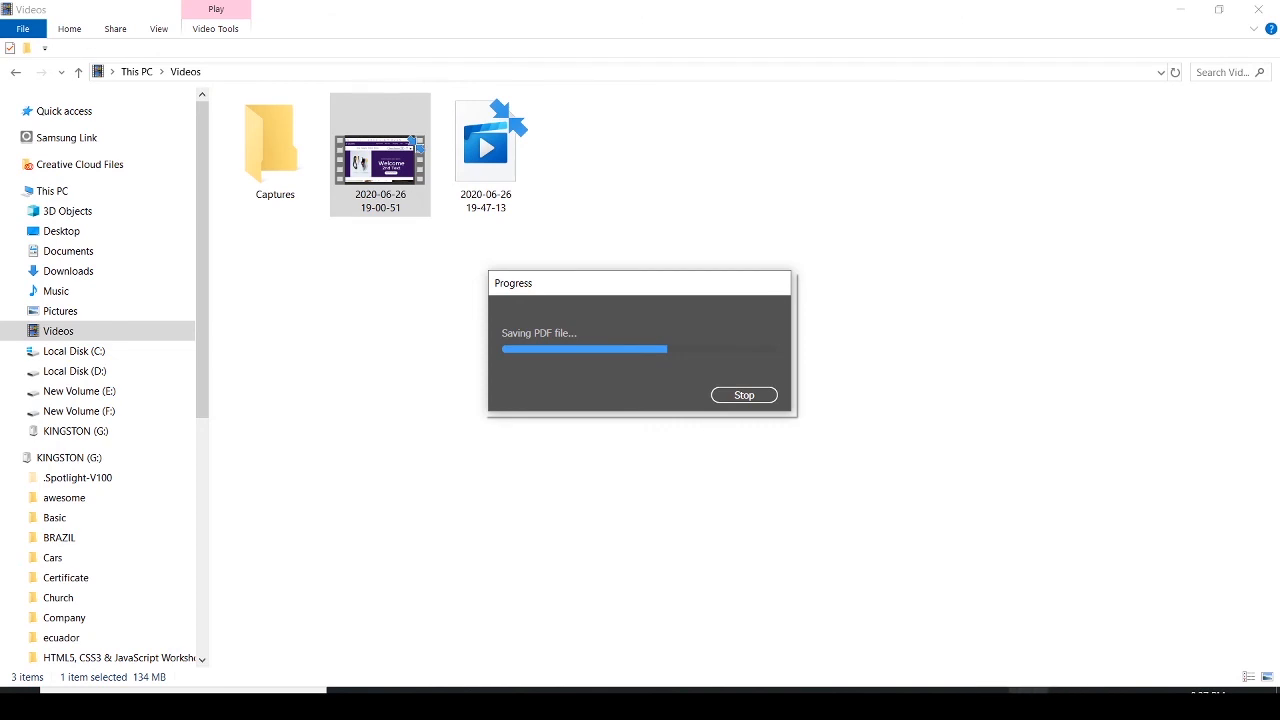
click(1028, 703)
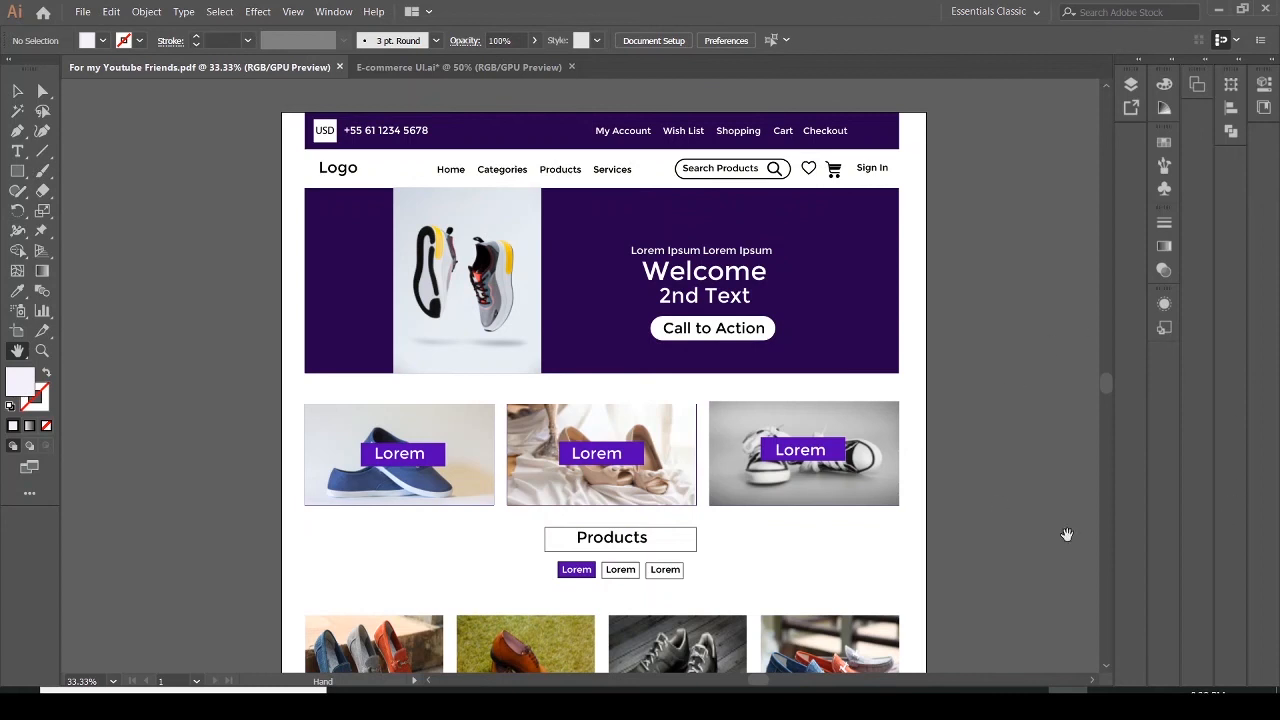
Reopen the For my Youtube Friends PDF in a second window and close that window
click(80, 12)
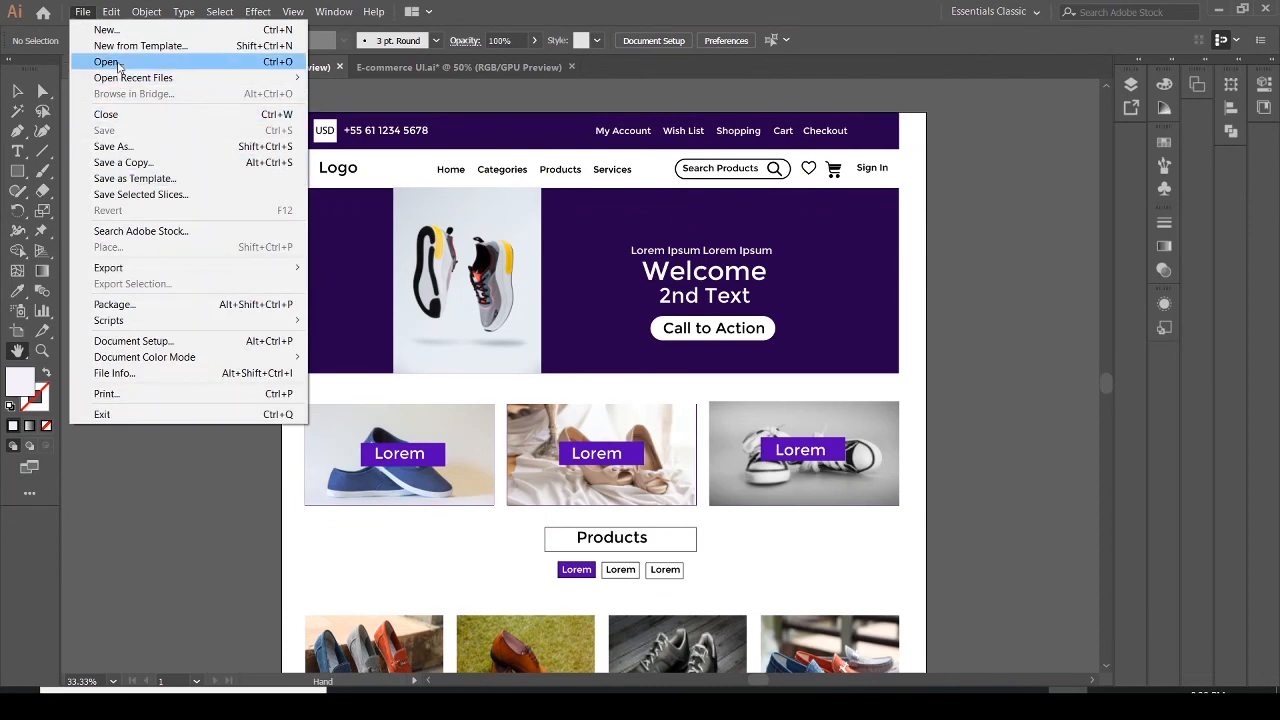
click(108, 62)
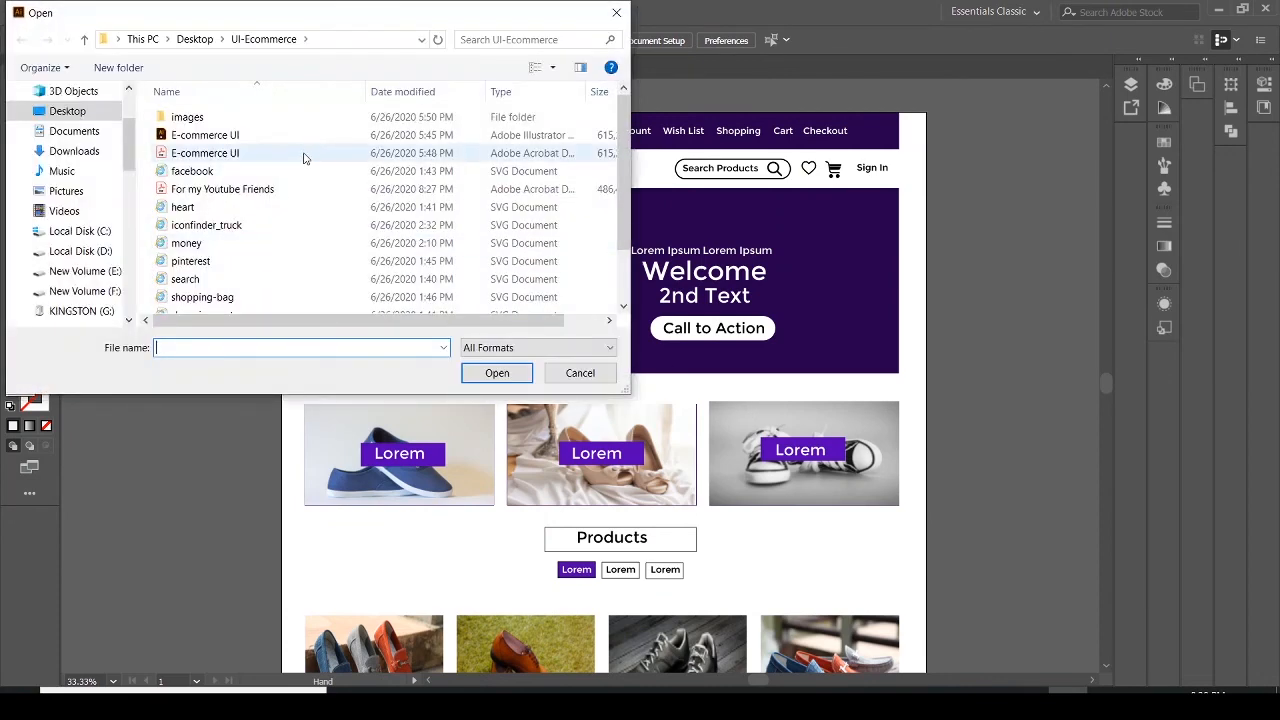
click(248, 190)
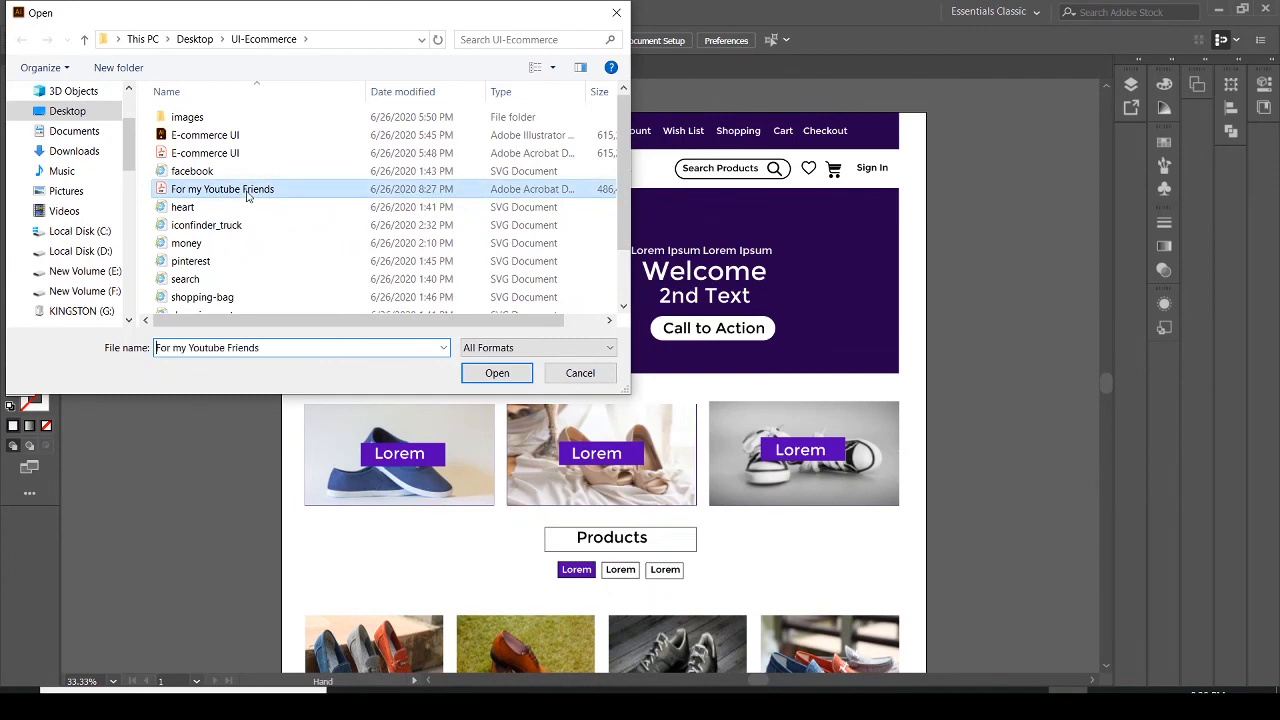
click(247, 190)
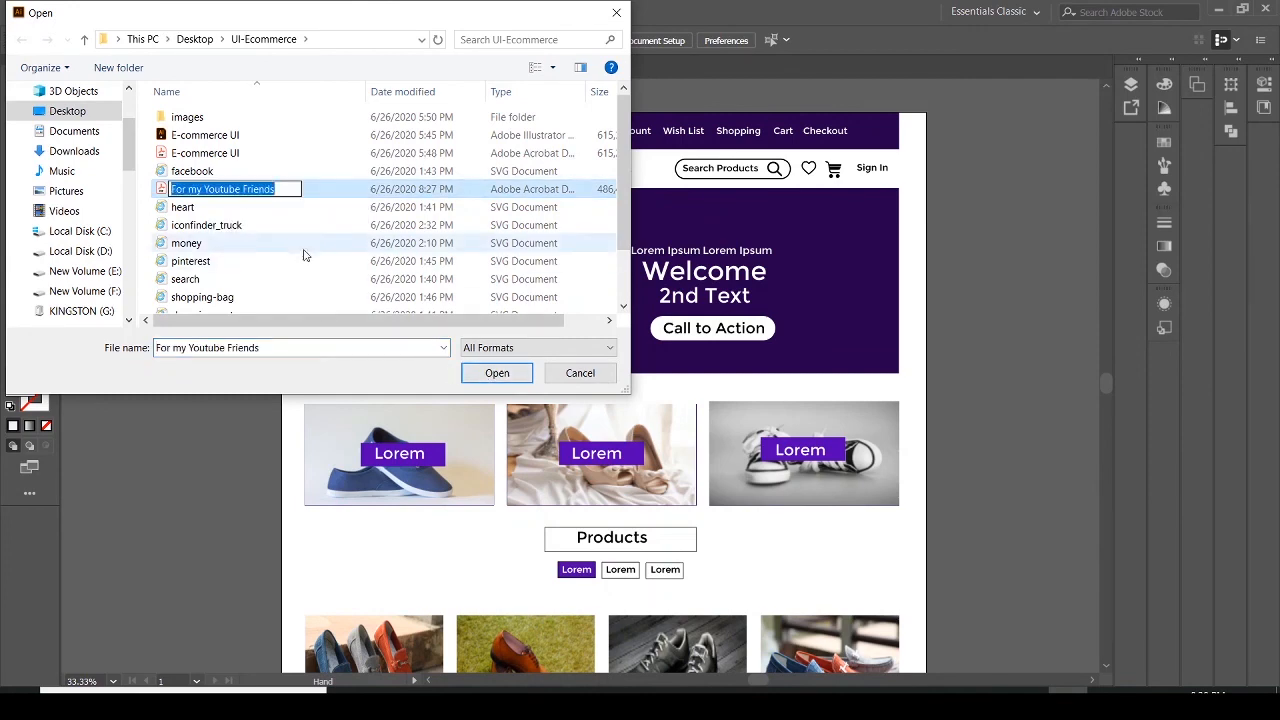
click(331, 192)
click(468, 373)
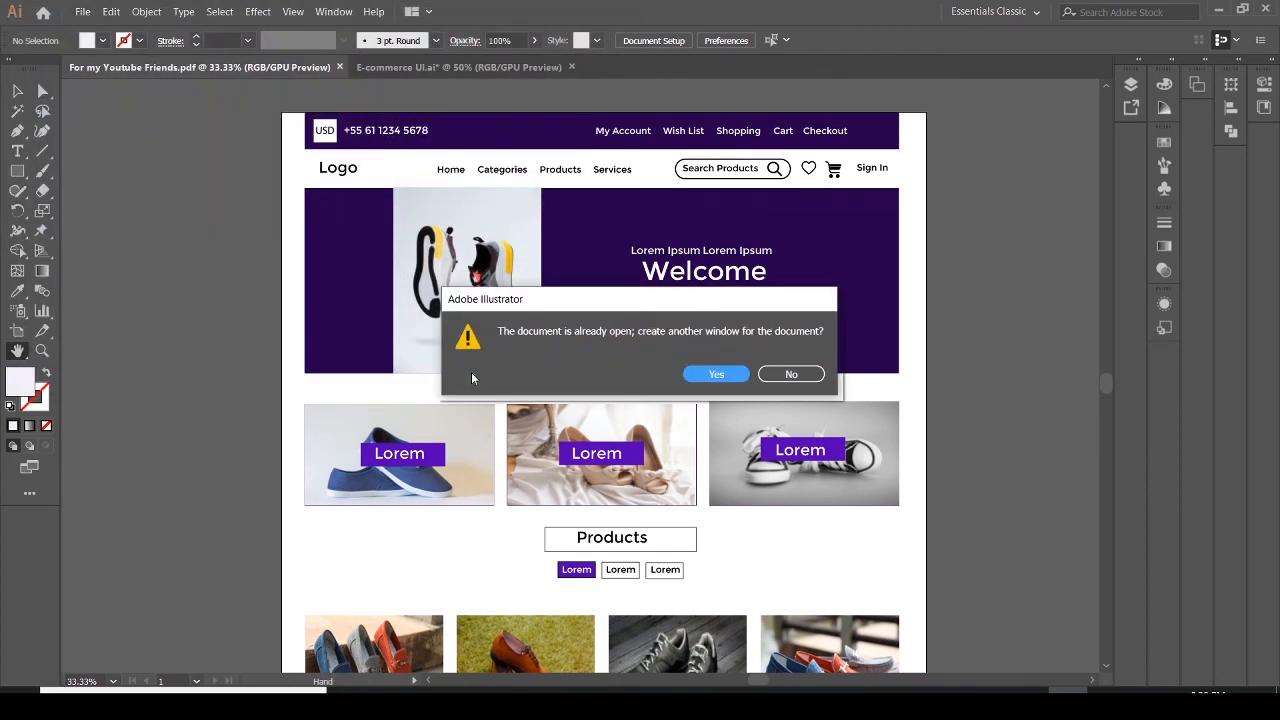
click(716, 374)
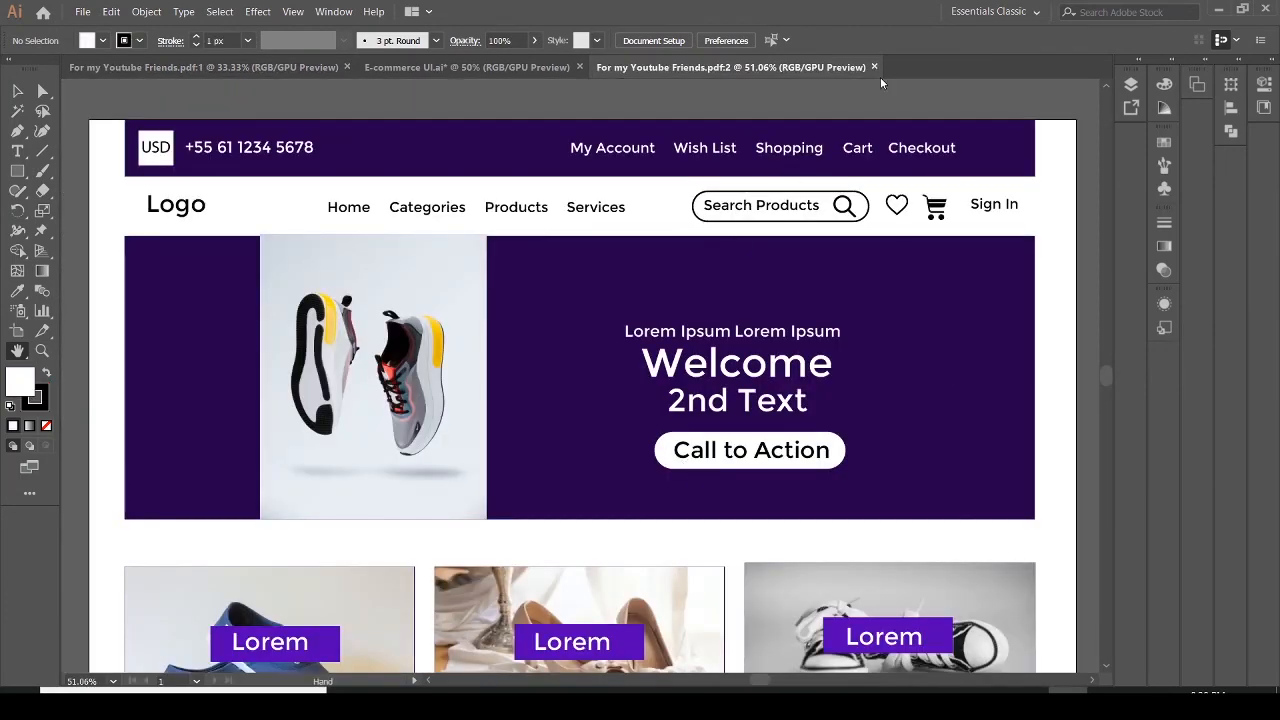
click(873, 67)
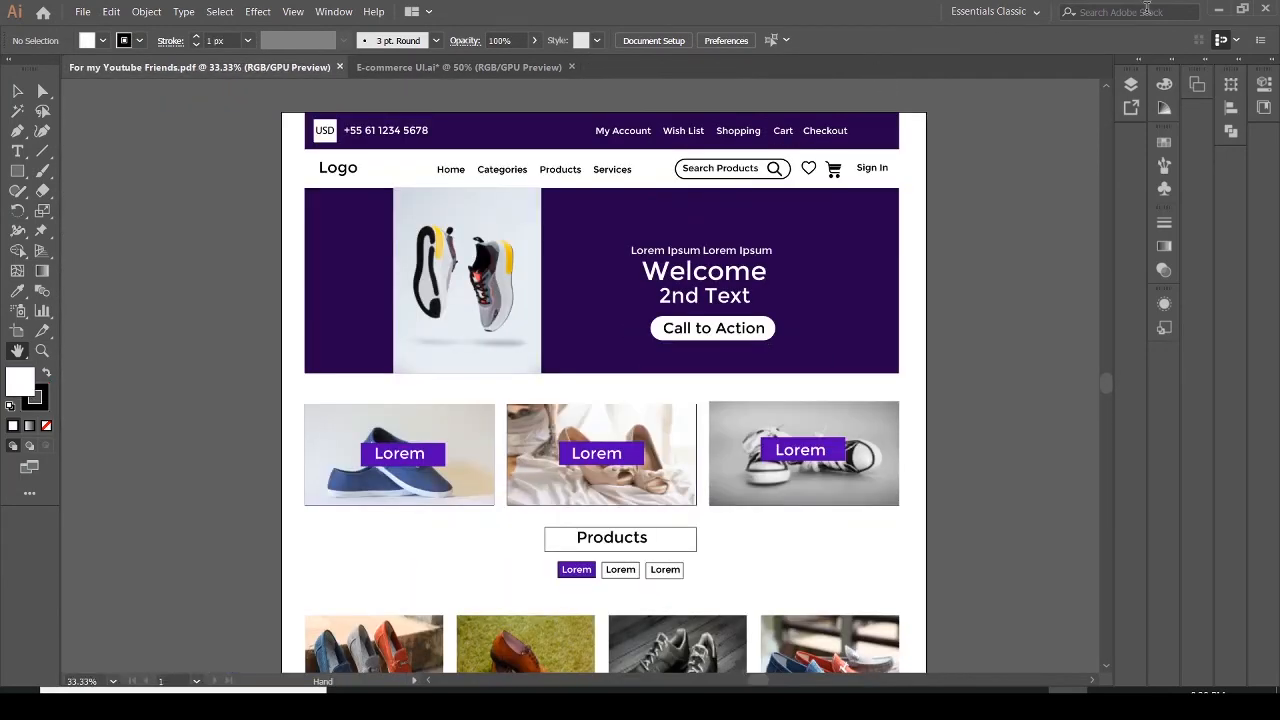
Quit Illustrator, saving the changes to E-commerce UI.ai
click(1221, 10)
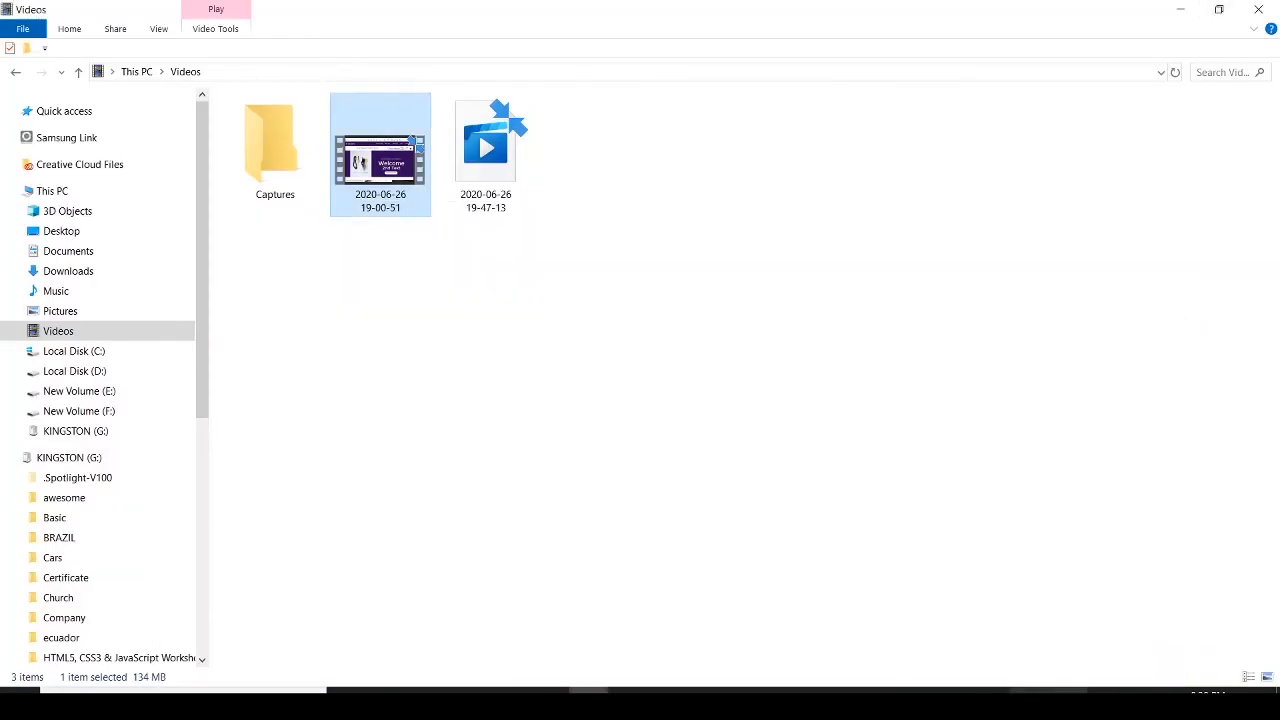
click(1029, 703)
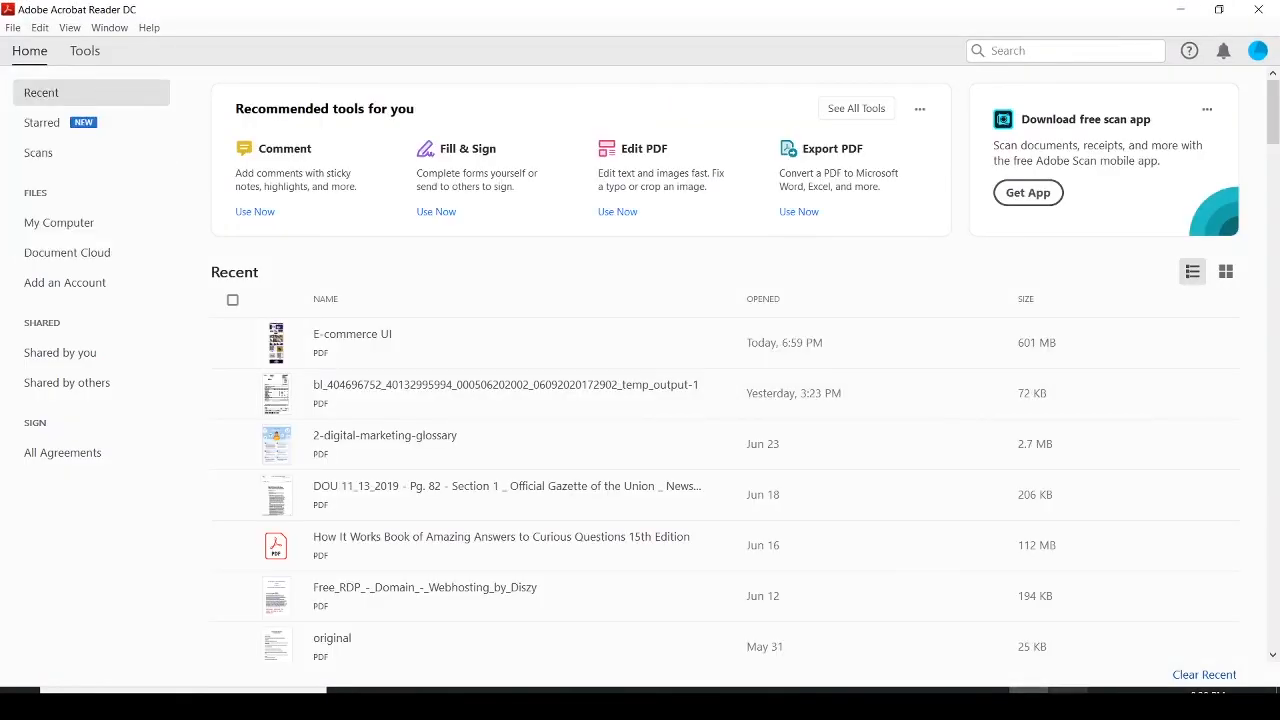
click(1067, 703)
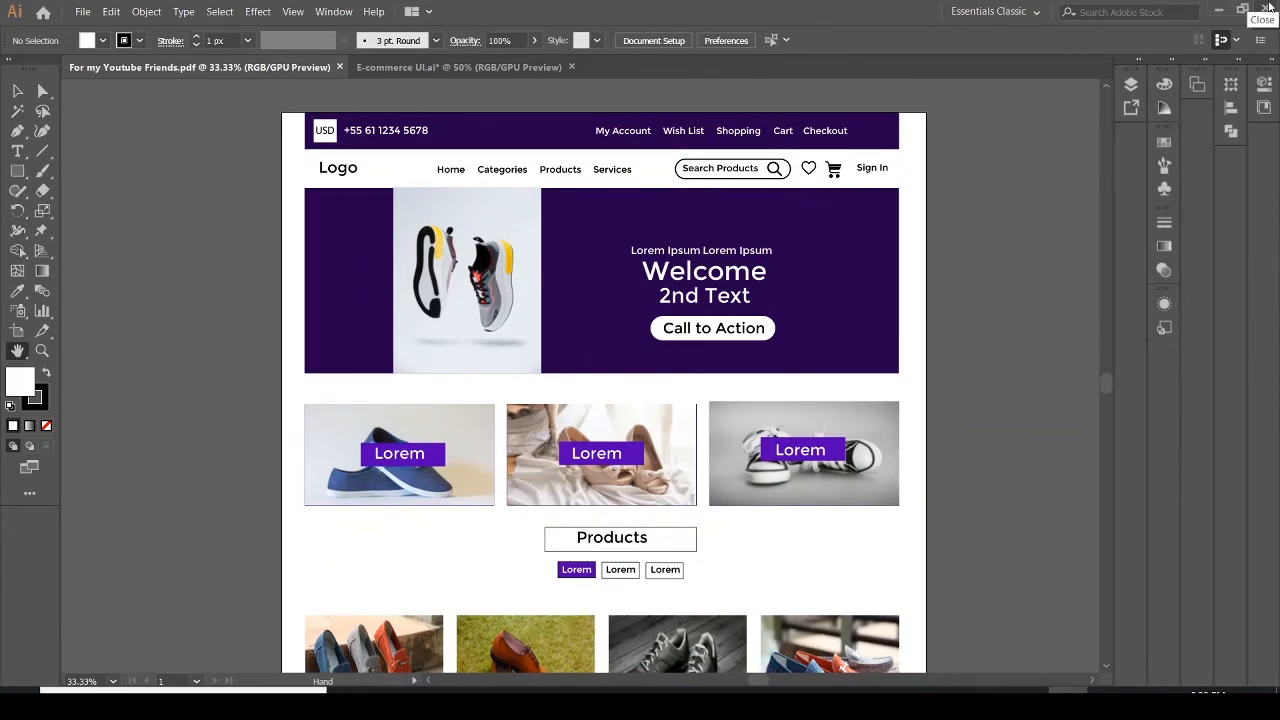
click(1268, 7)
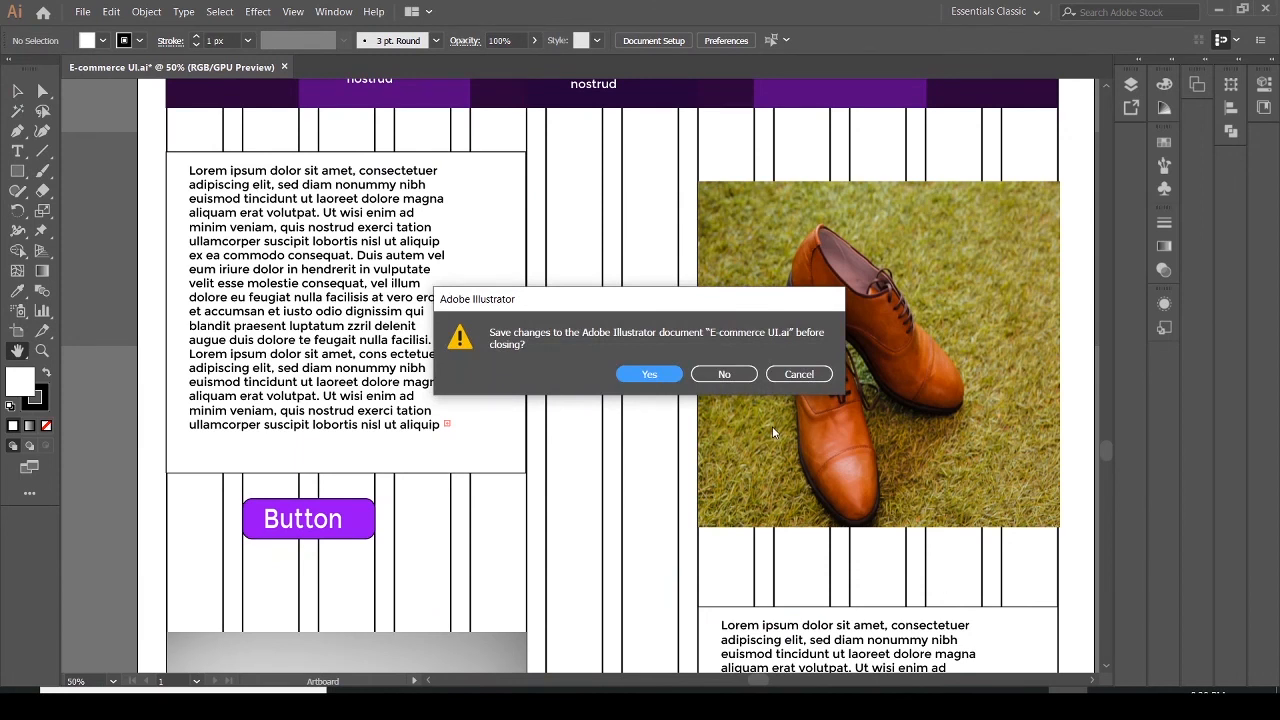
click(651, 375)
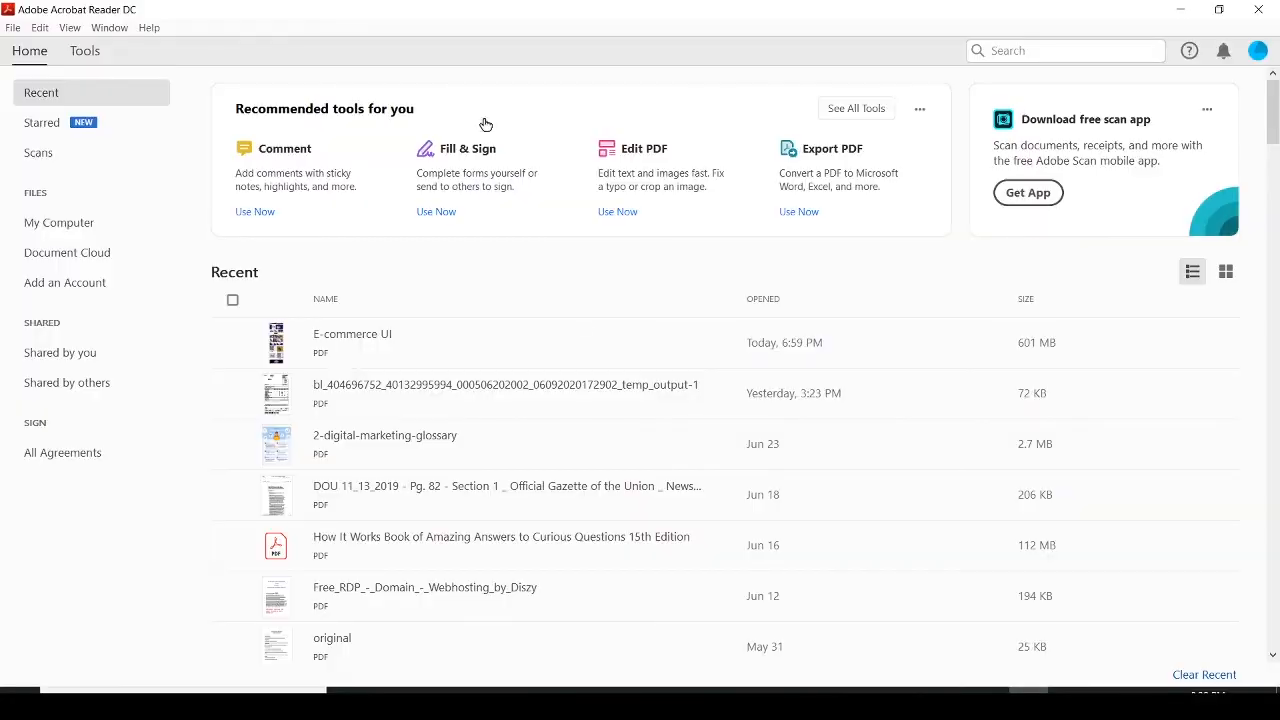
Open the For my Youtube Friends PDF from the UI-Ecommerce folder on the Desktop
click(13, 27)
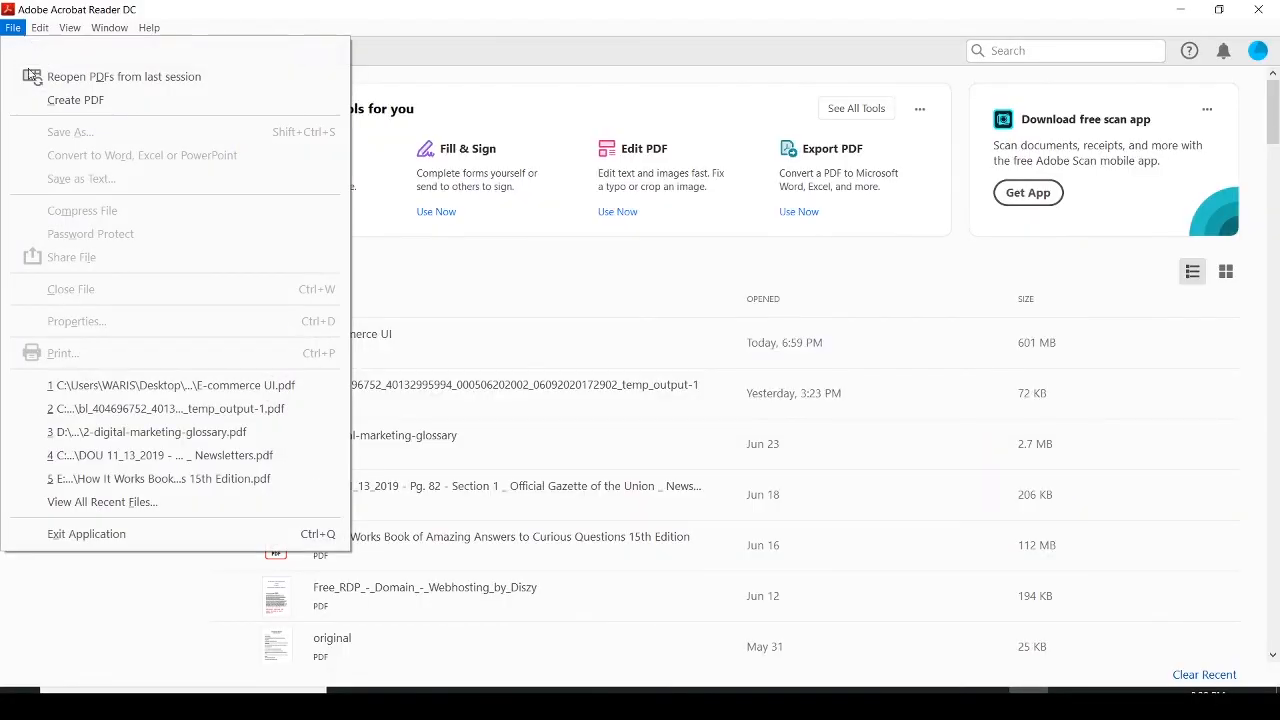
click(52, 60)
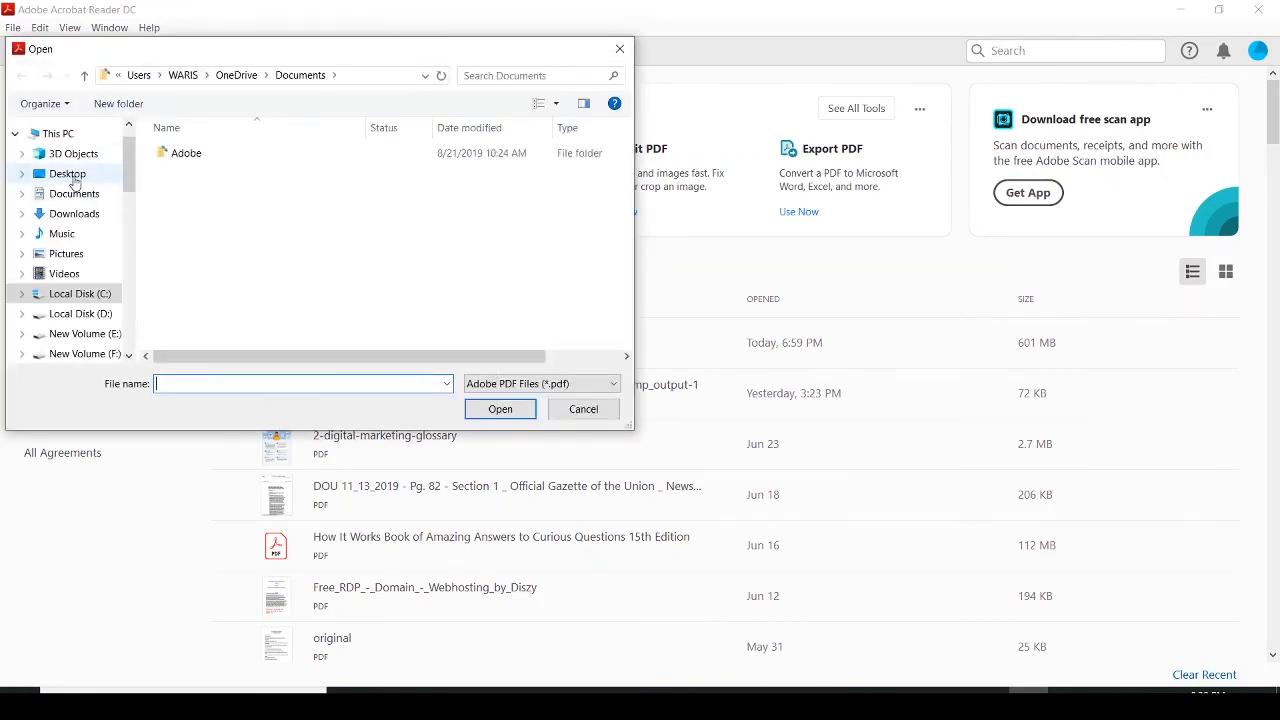
click(79, 175)
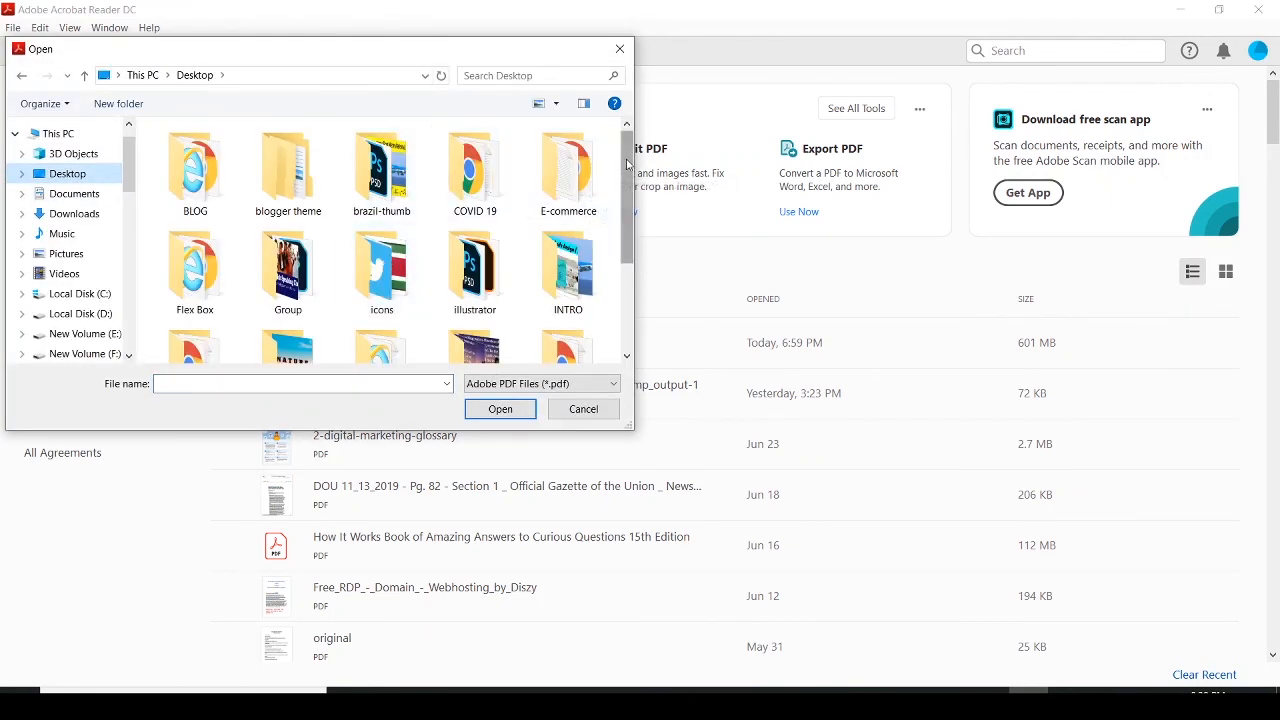
drag(630, 164, 619, 256)
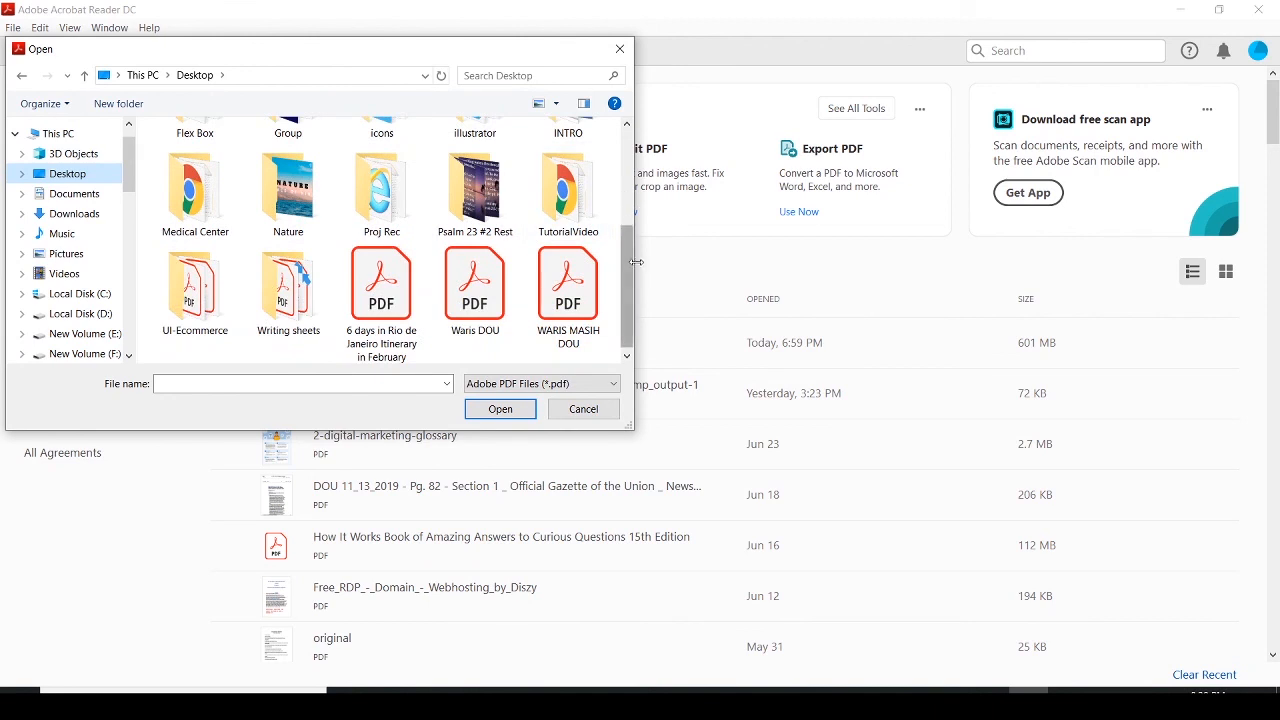
drag(635, 211, 661, 211)
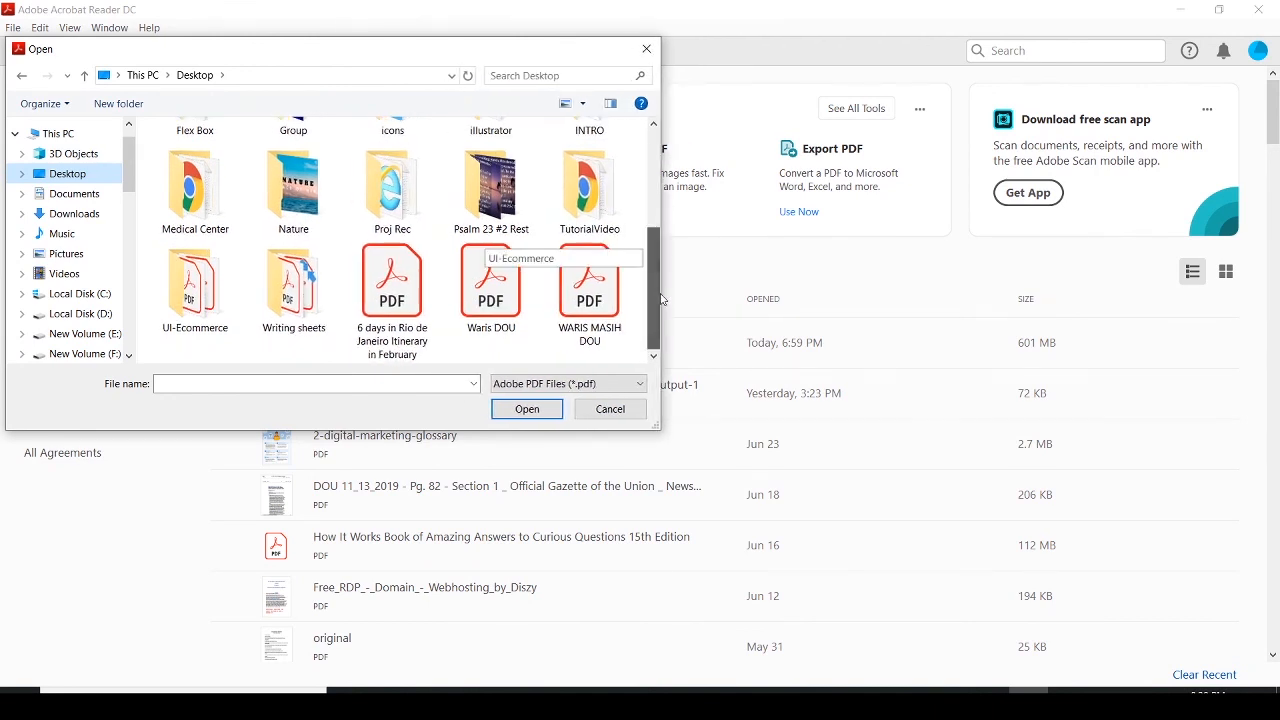
scroll(657, 303, up, 3)
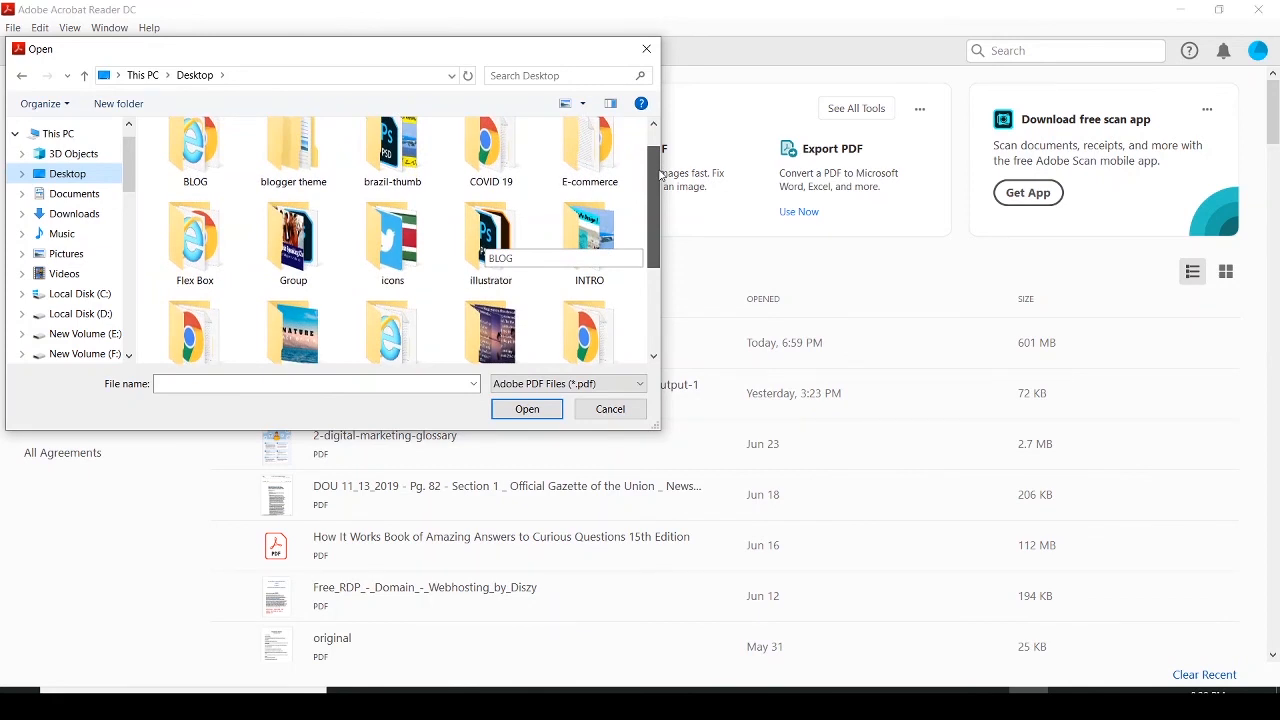
scroll(661, 160, up, 1)
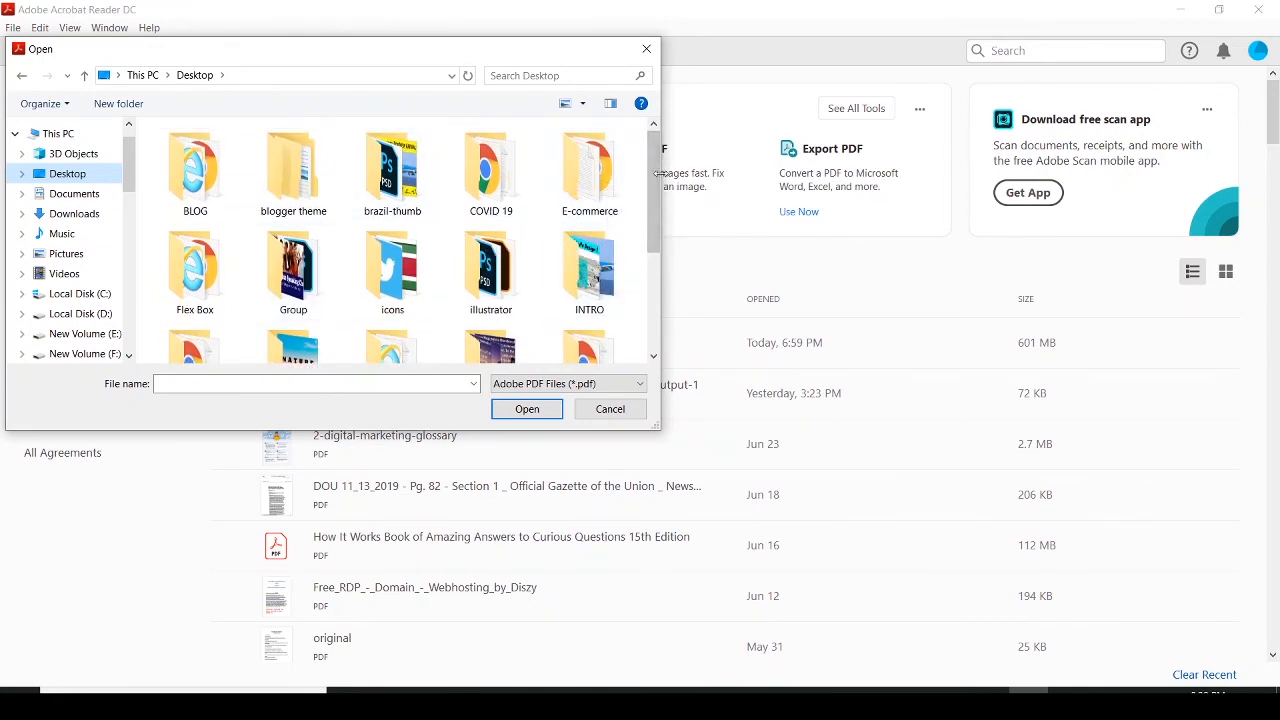
drag(656, 181, 660, 285)
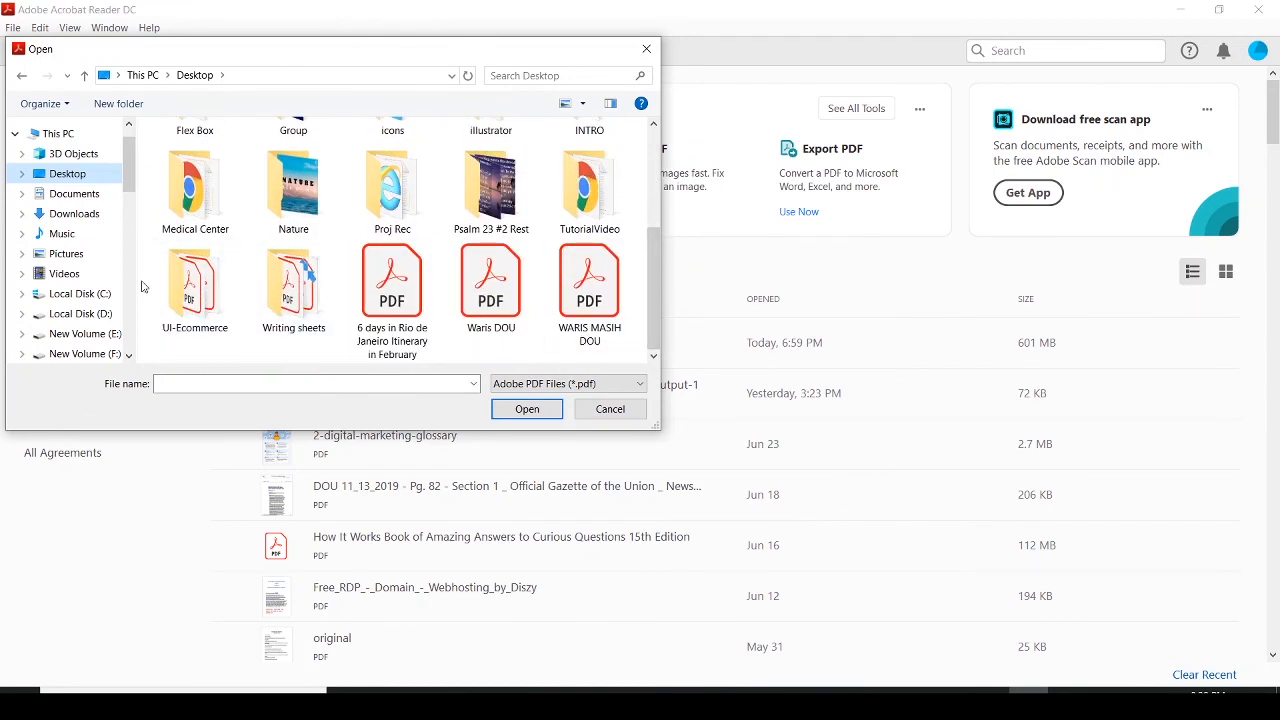
double_click(178, 289)
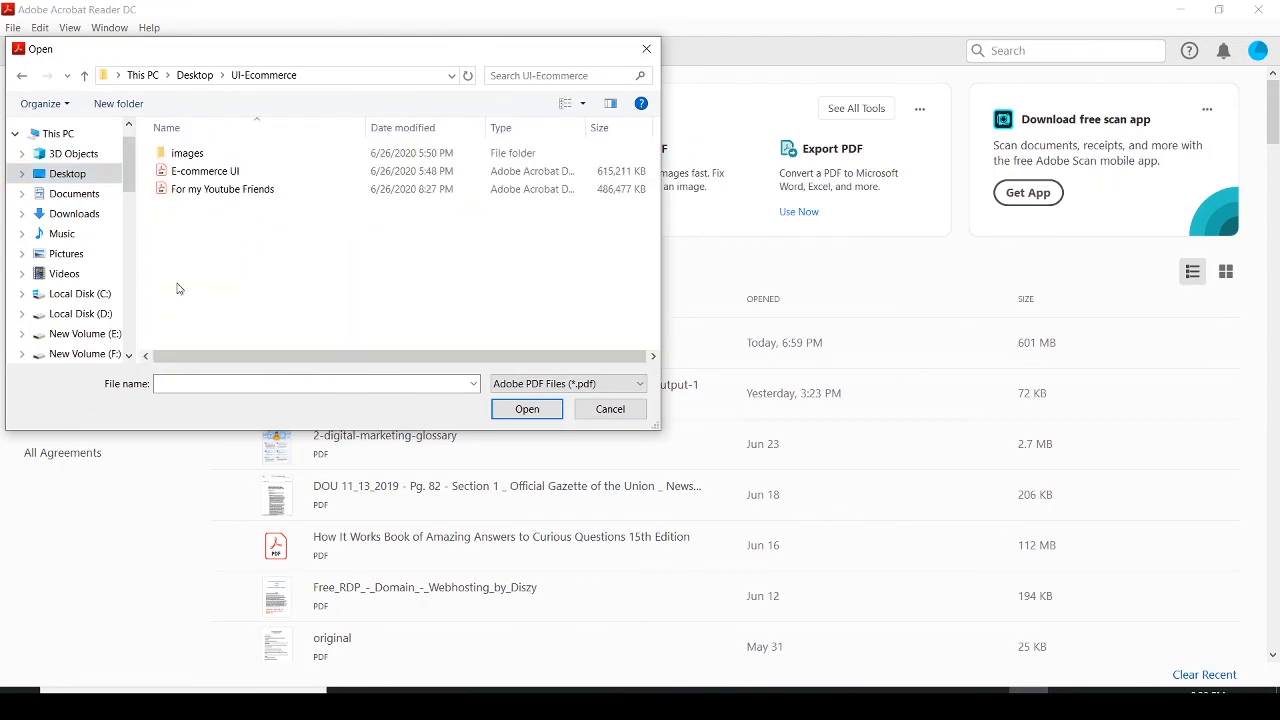
click(249, 195)
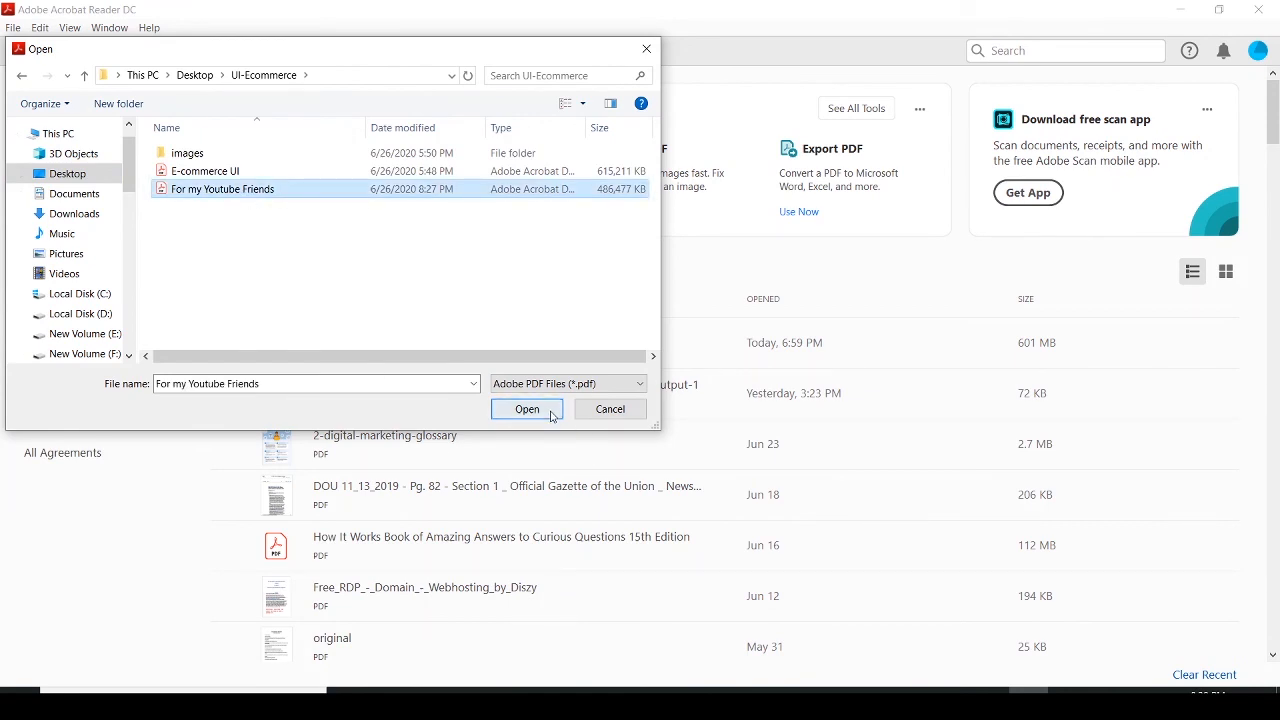
click(527, 410)
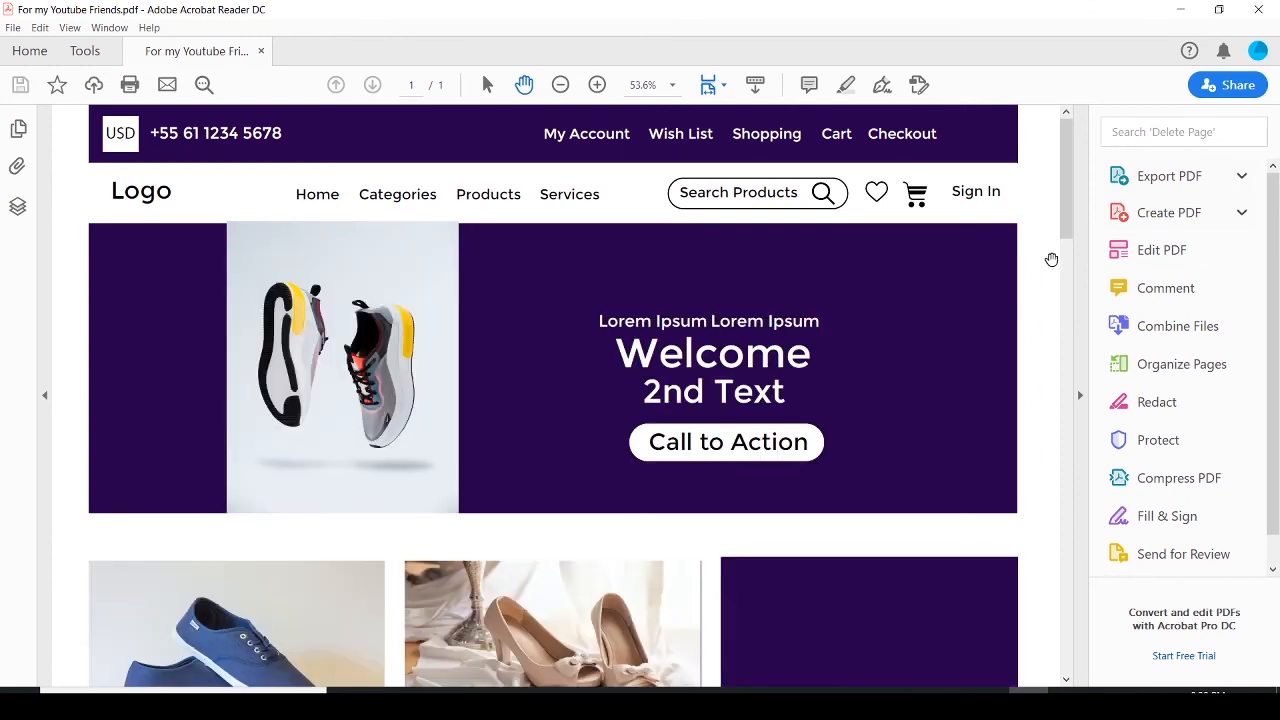
Collapse the tools pane and scroll through the PDF from the header down to the footer to review the design
click(1078, 396)
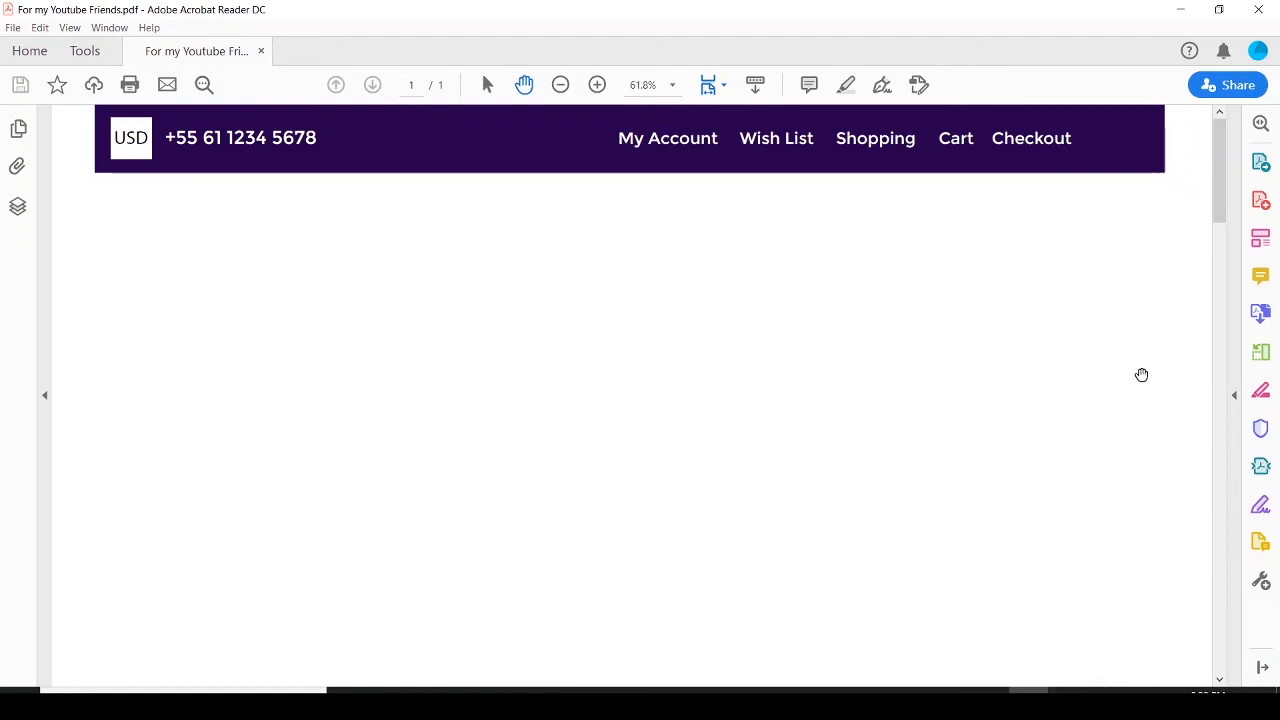
drag(1221, 205, 1219, 119)
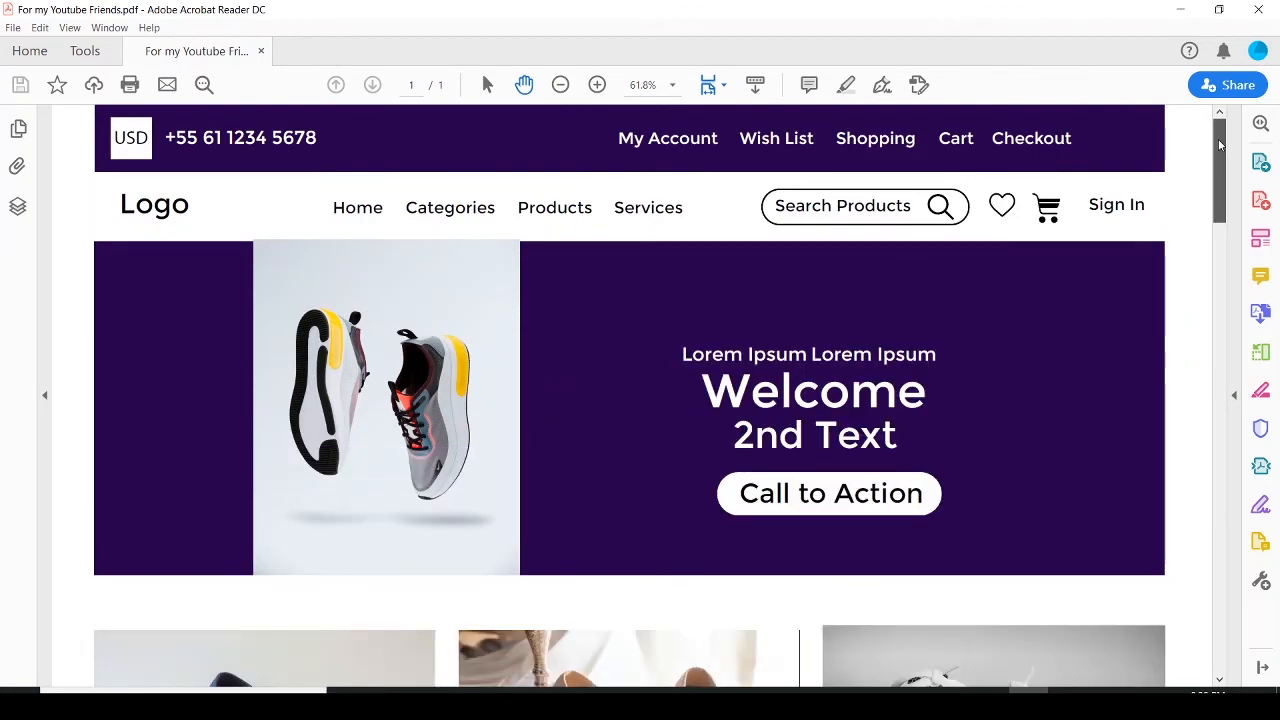
mouse_move(1220, 145)
mouse_down()
mouse_move(1222, 156)
mouse_move(1222, 138)
mouse_up()
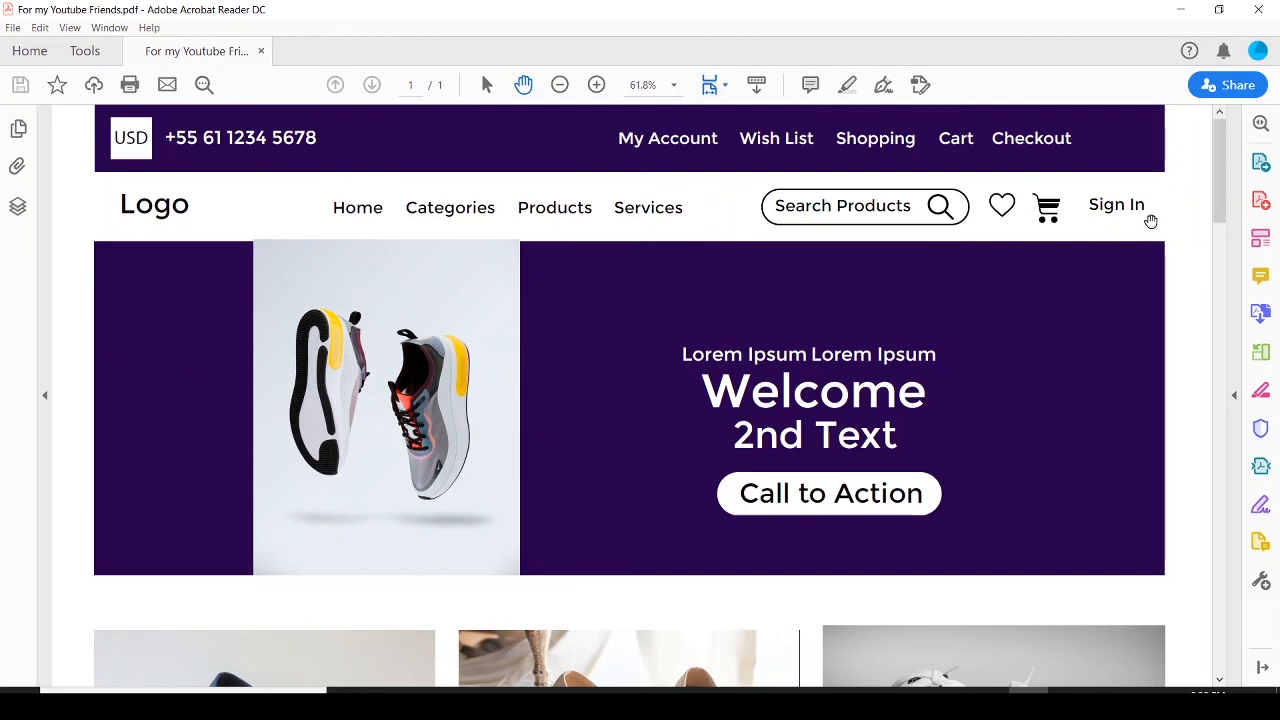
drag(1218, 162, 1233, 207)
scroll(1233, 213, up, 3)
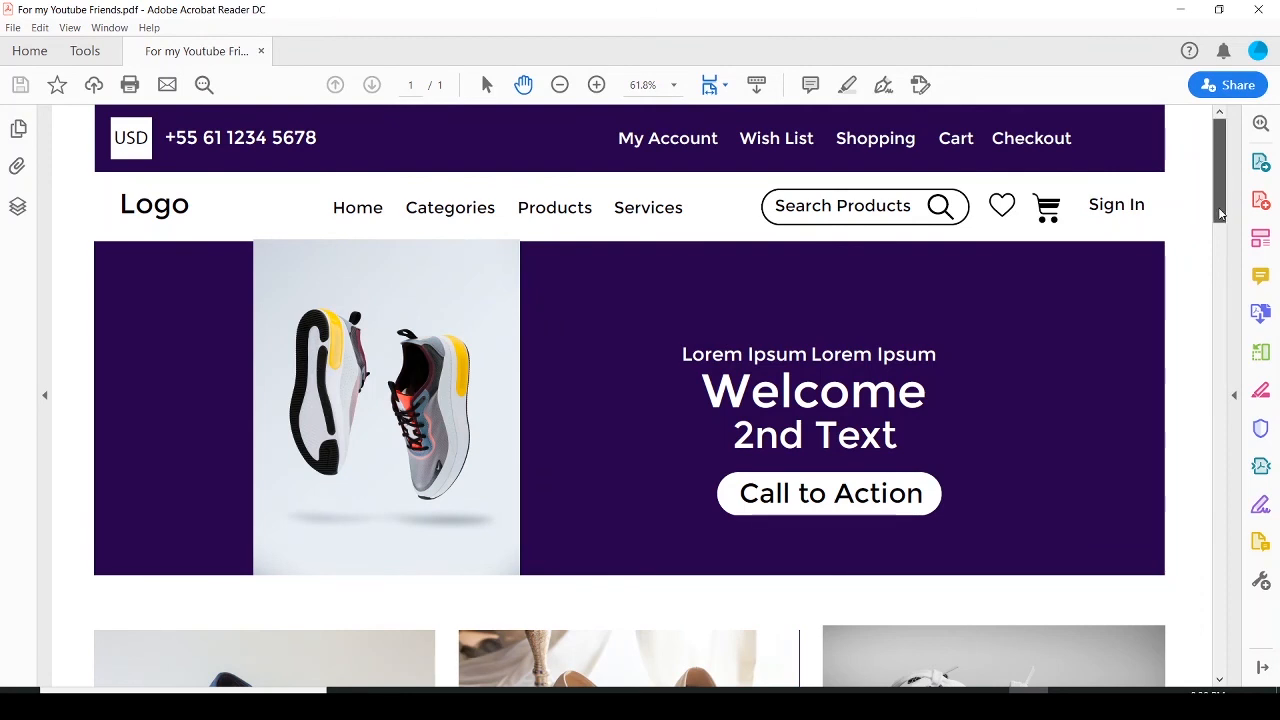
scroll(1219, 208, down, 1)
scroll(1219, 208, up, 1)
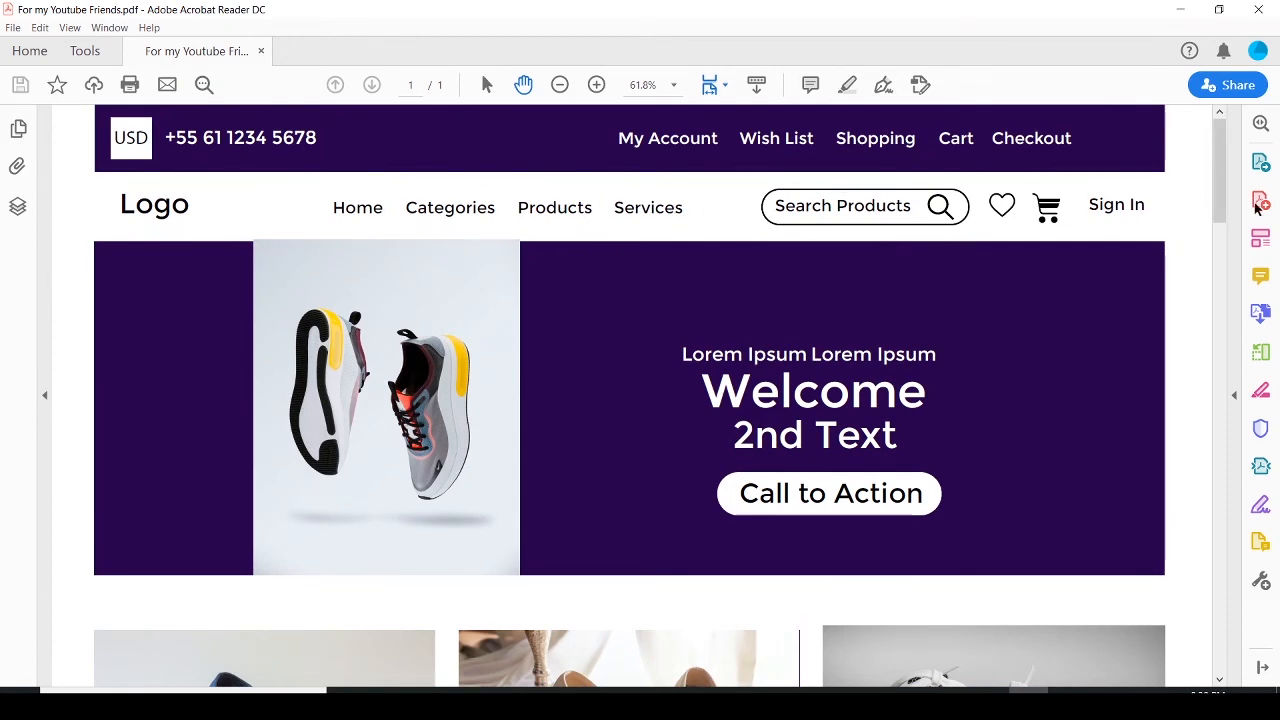
scroll(1219, 212, down, 4)
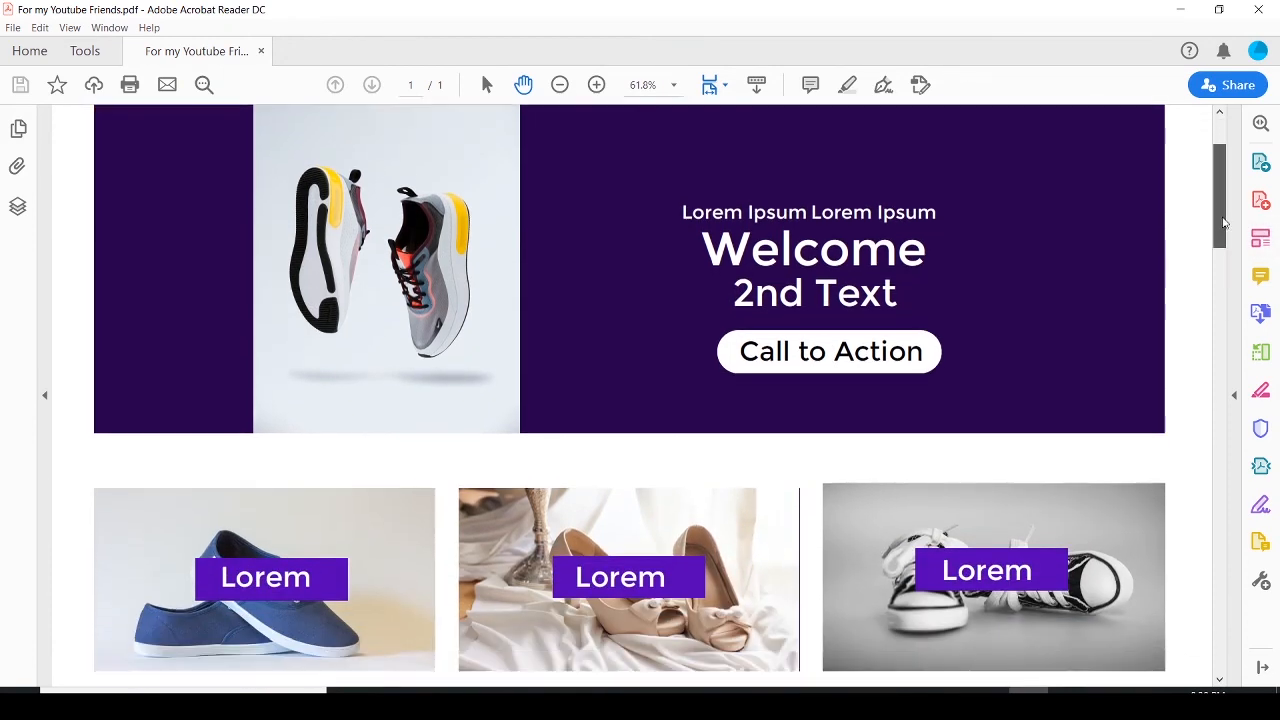
drag(1224, 223, 1256, 316)
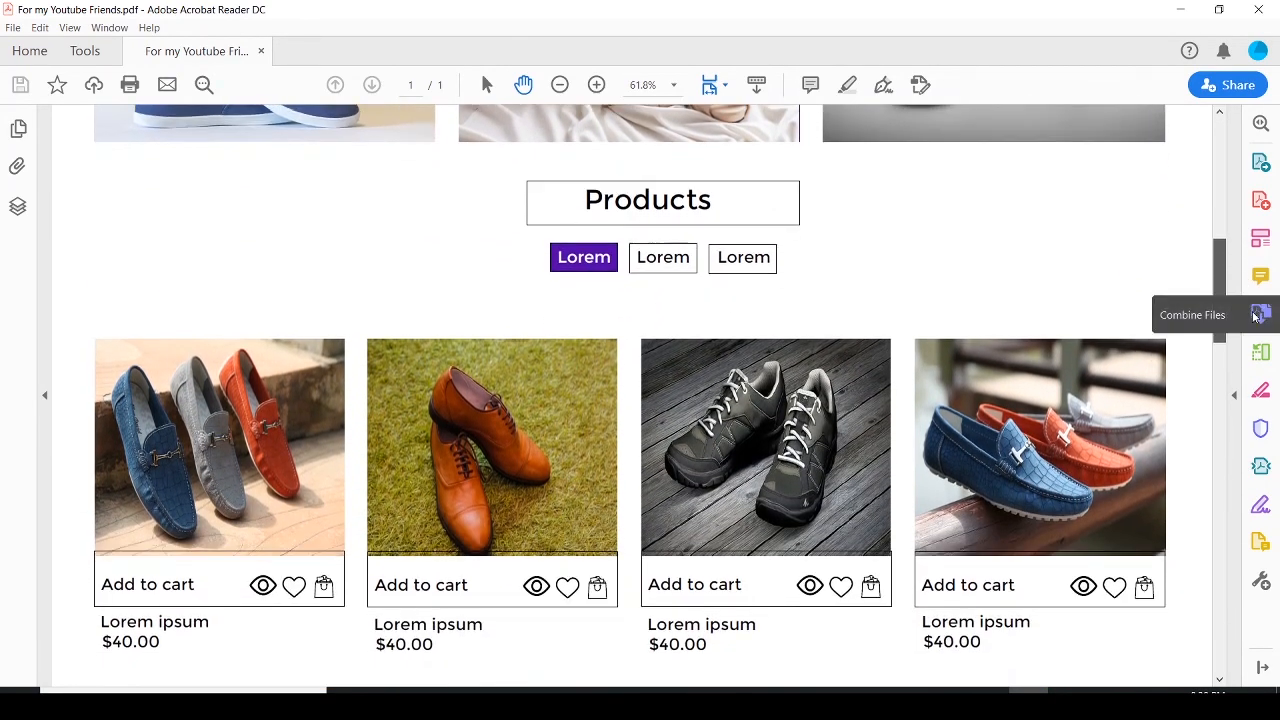
scroll(1256, 316, down, 4)
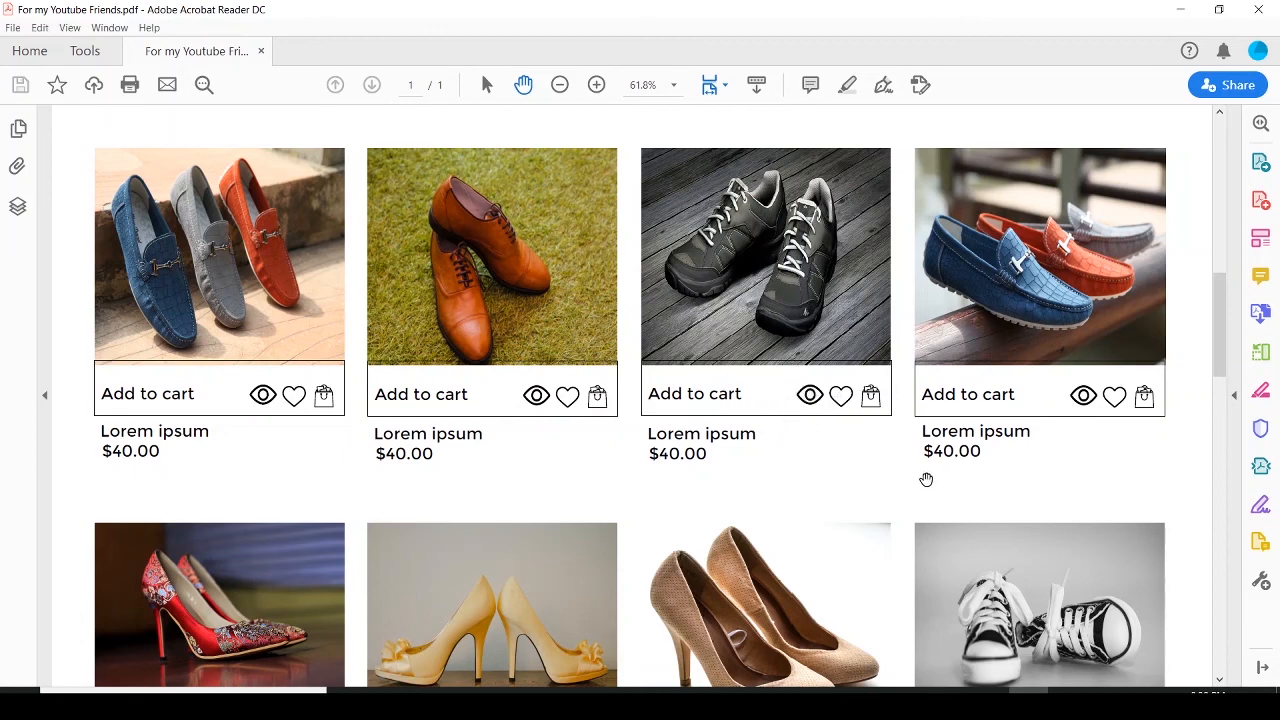
drag(1218, 343, 1272, 660)
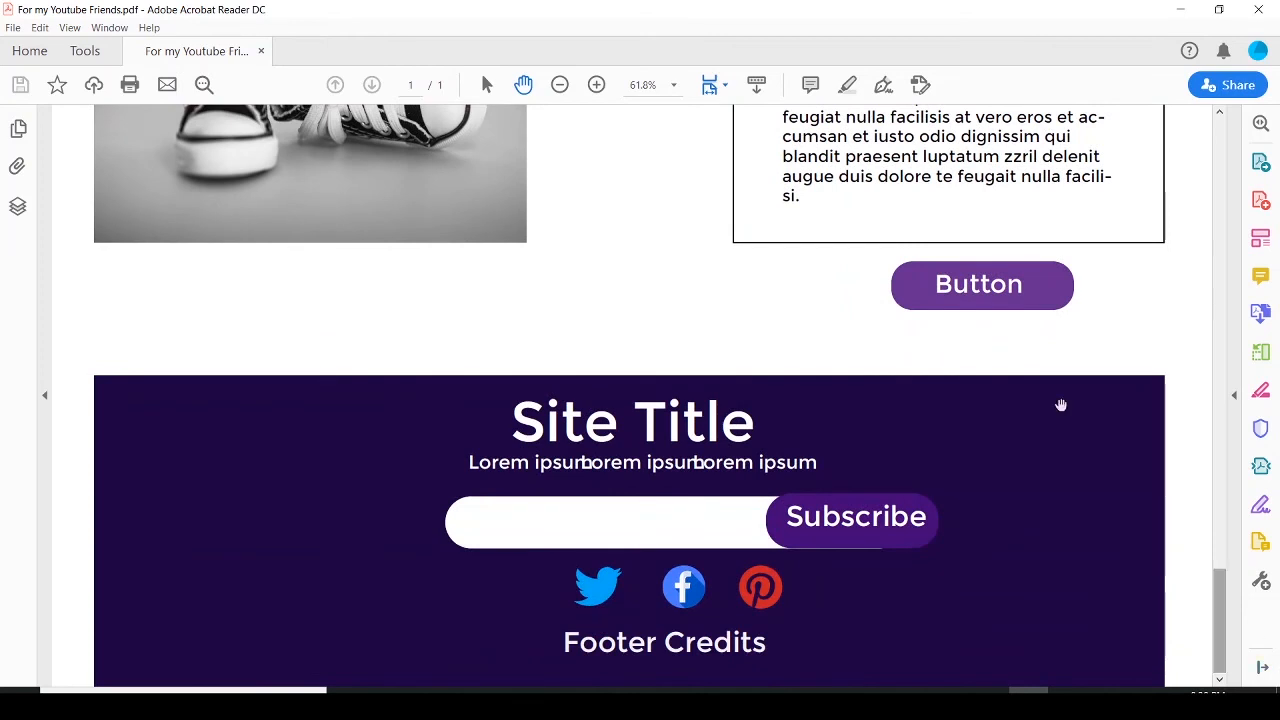